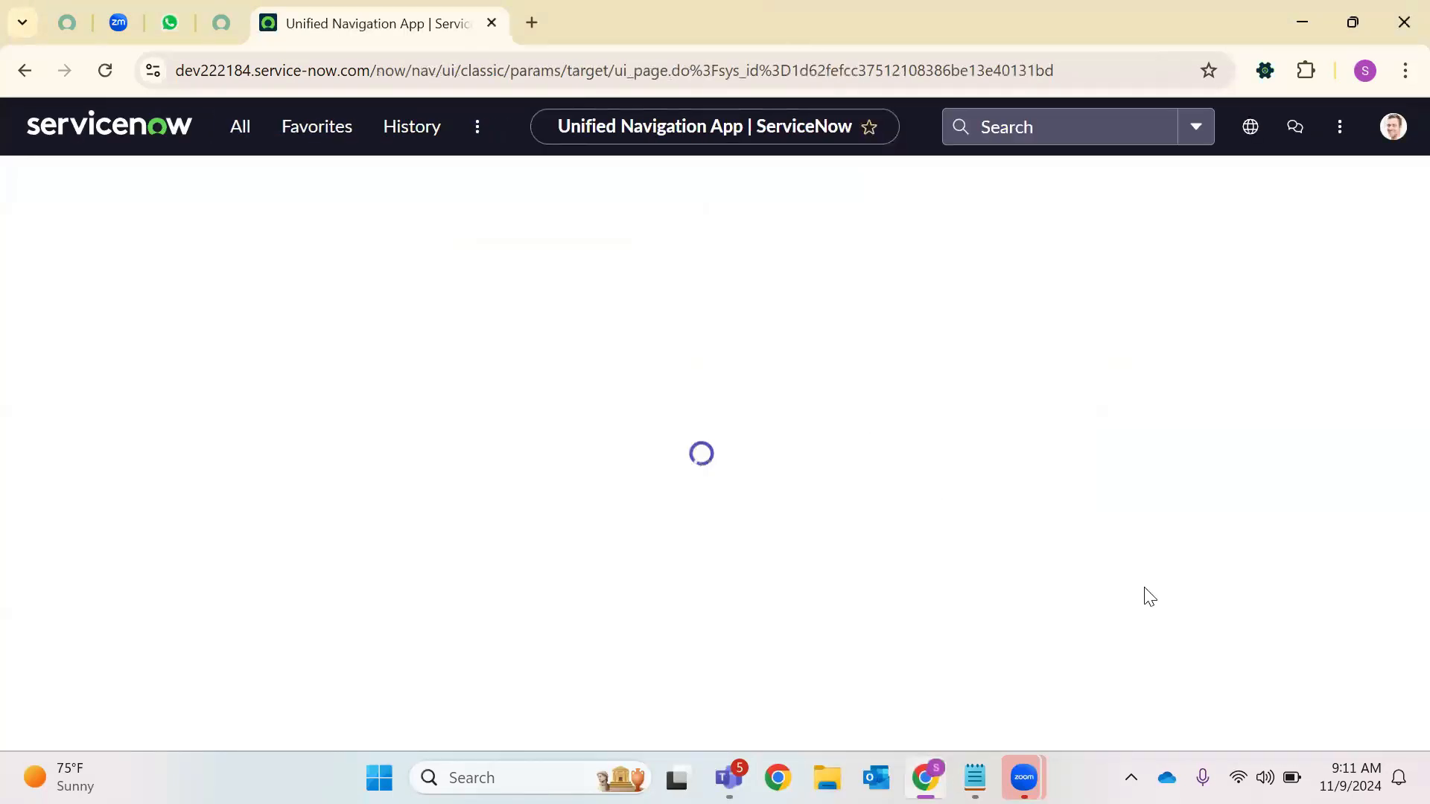
# Enter sys_user.LIST in the navigator filter to load the Users list
pyautogui.click(236, 122)
pyautogui.write('sy')
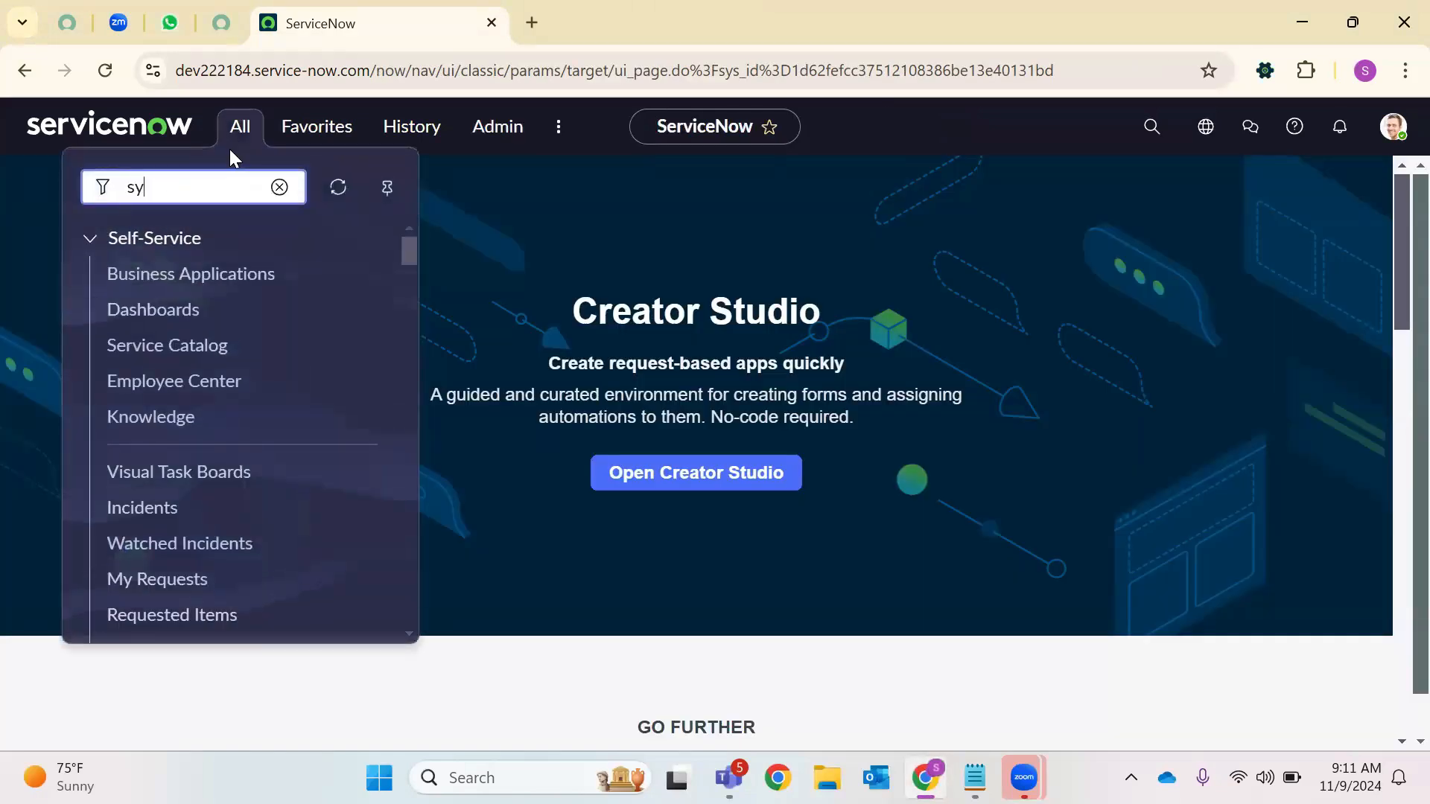
pyautogui.write('s')
pyautogui.write('_usw4')
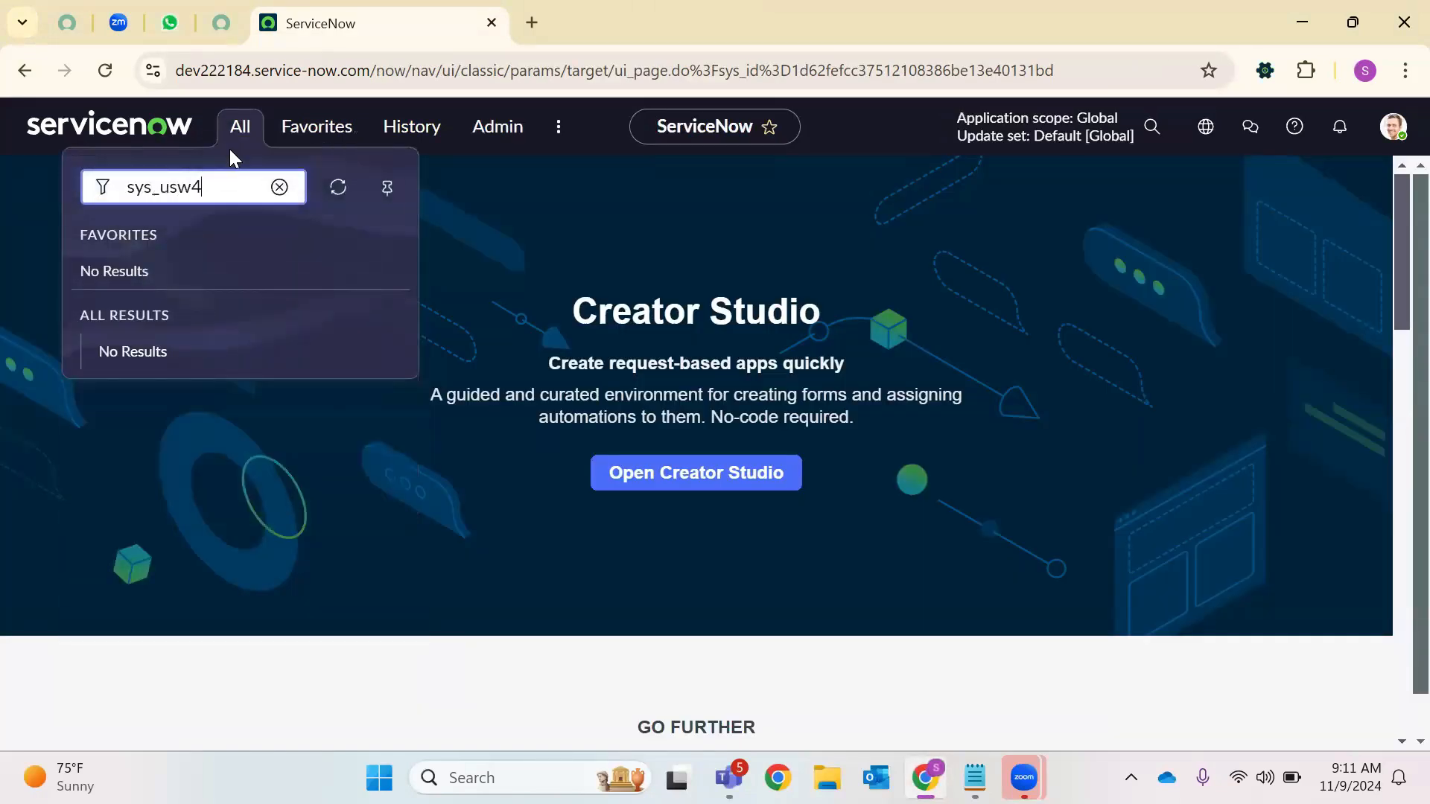
pyautogui.press('BackSpace')
pyautogui.press('BackSpace')
pyautogui.write('er.LIST')
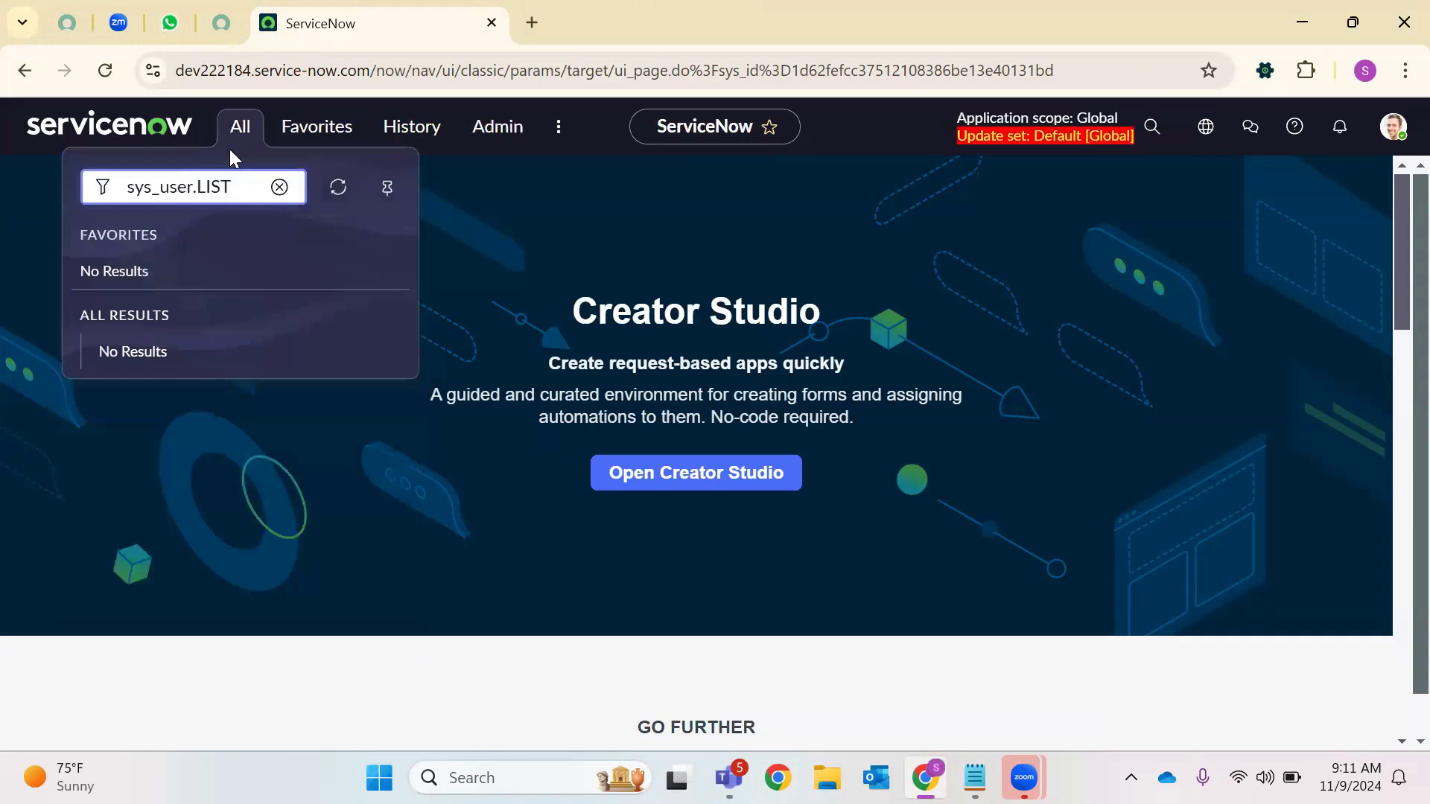
pyautogui.press('Return')
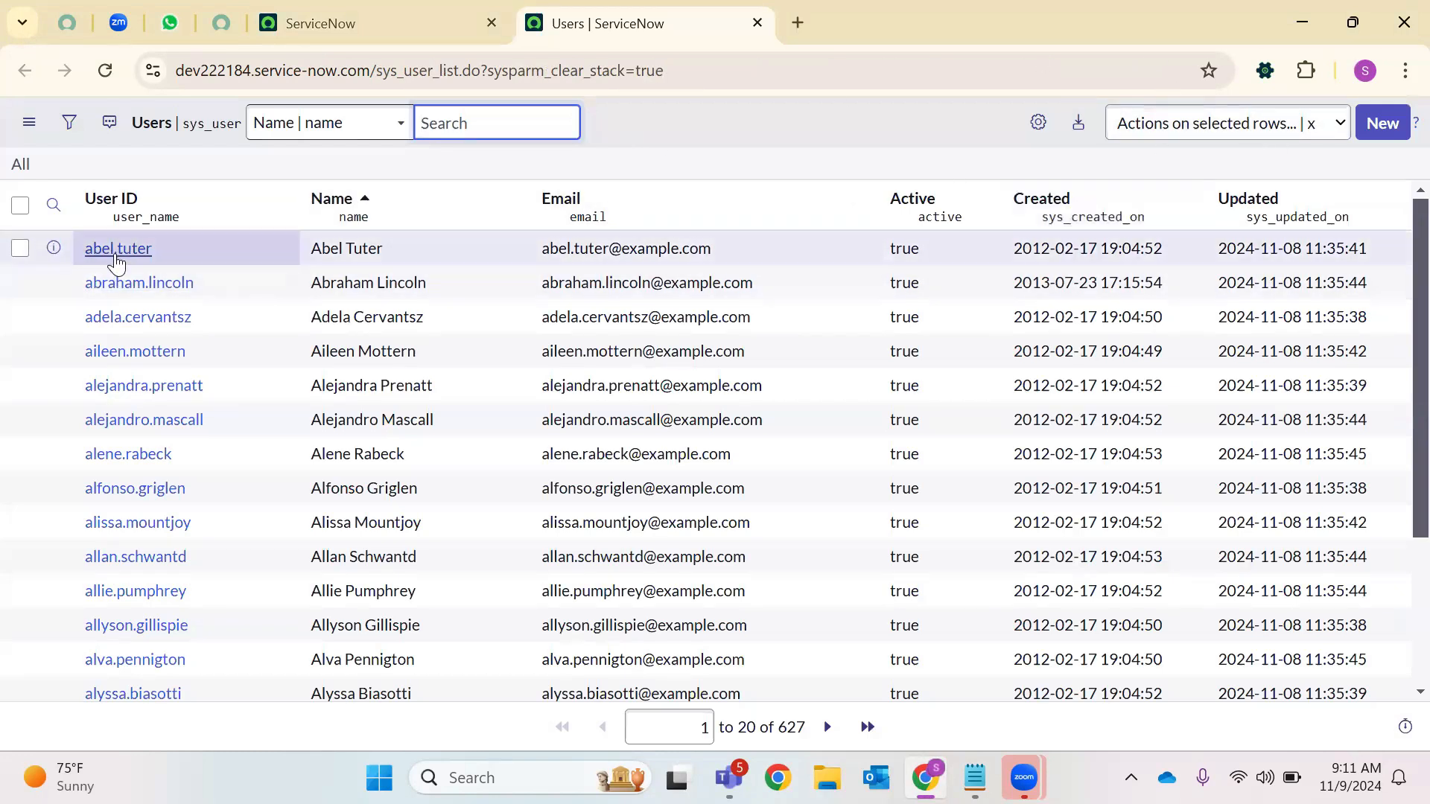
# Open the first user's record and choose Configure > Form Layout from the header menu
pyautogui.click(115, 253)
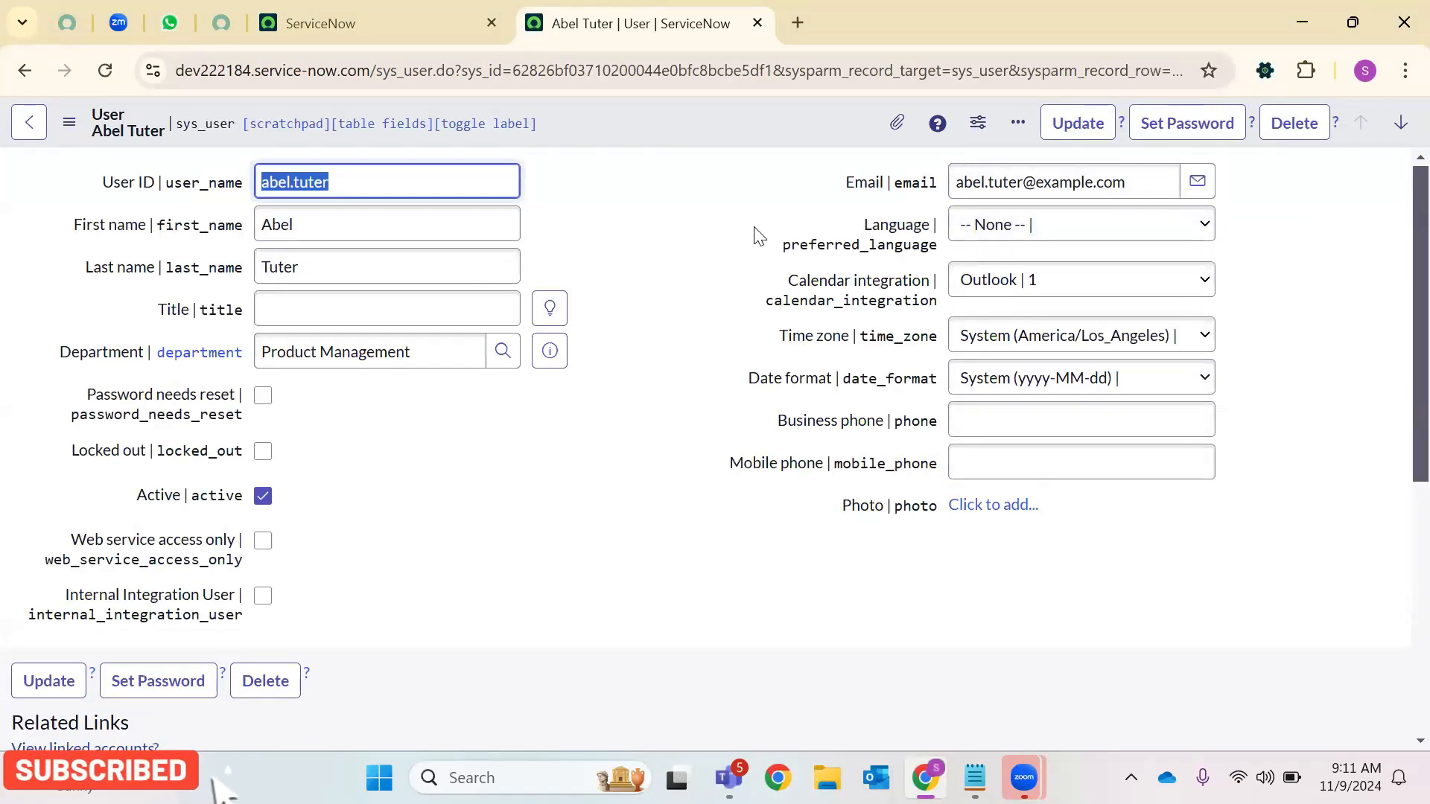
pyautogui.rightClick(650, 116)
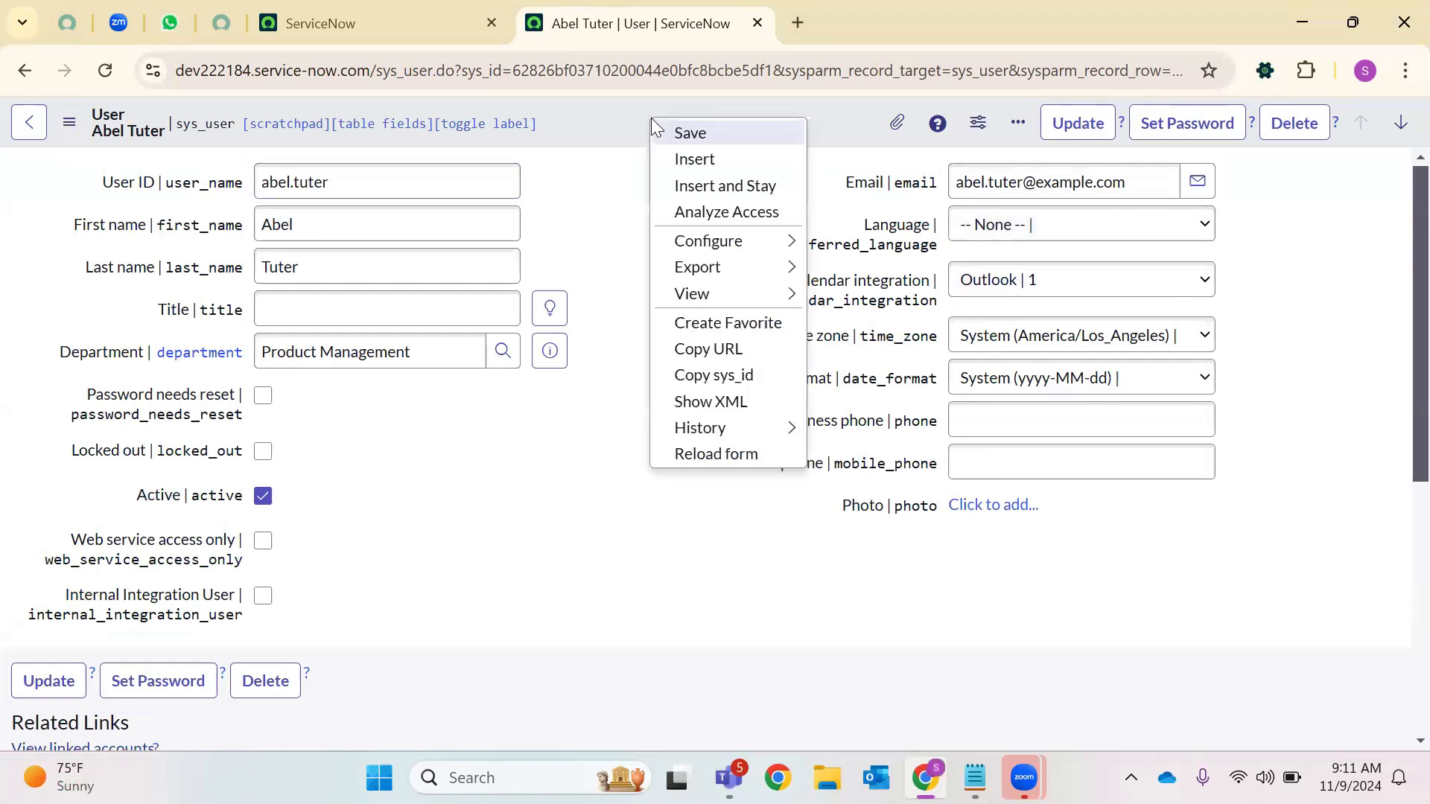
pyautogui.moveTo(674, 246)
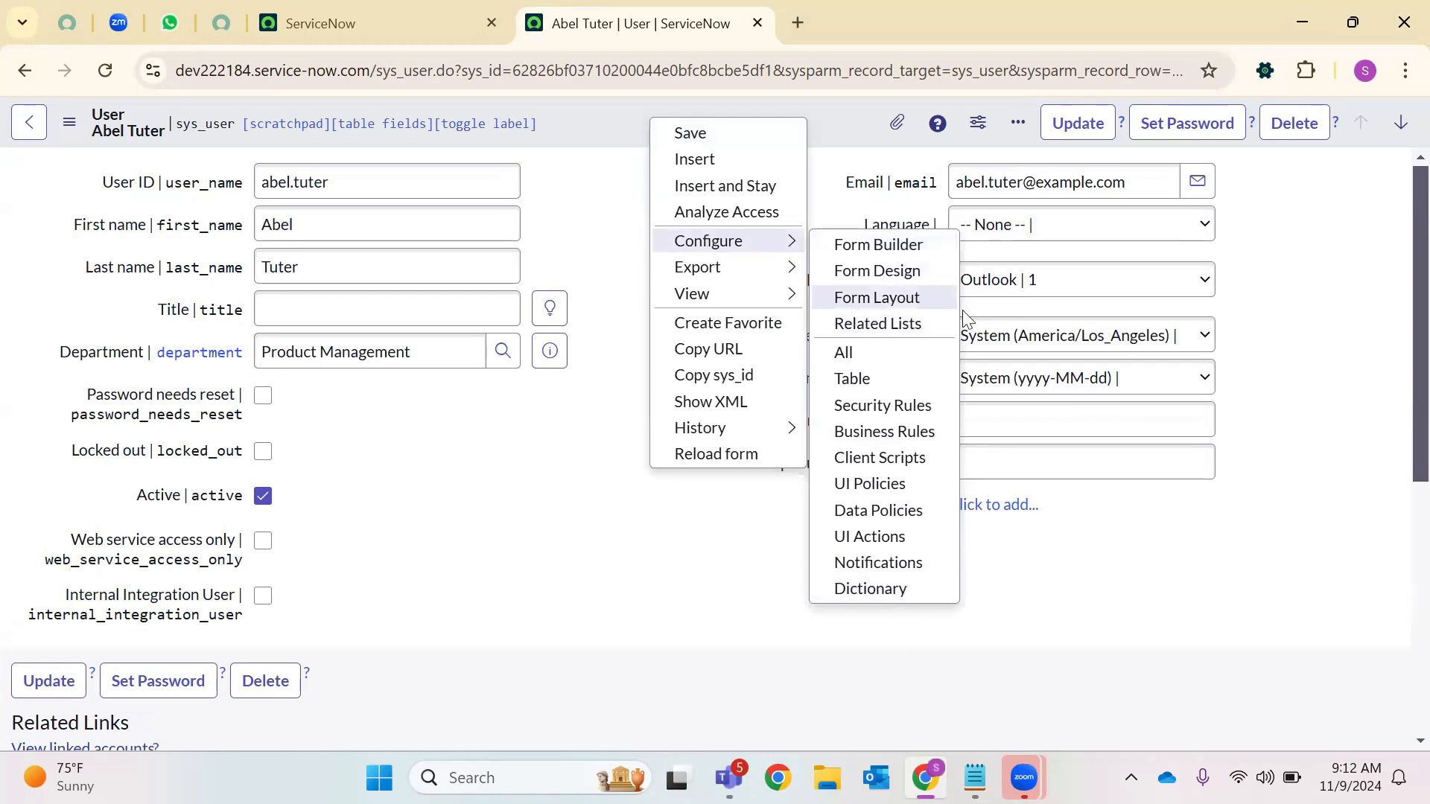
pyautogui.click(908, 302)
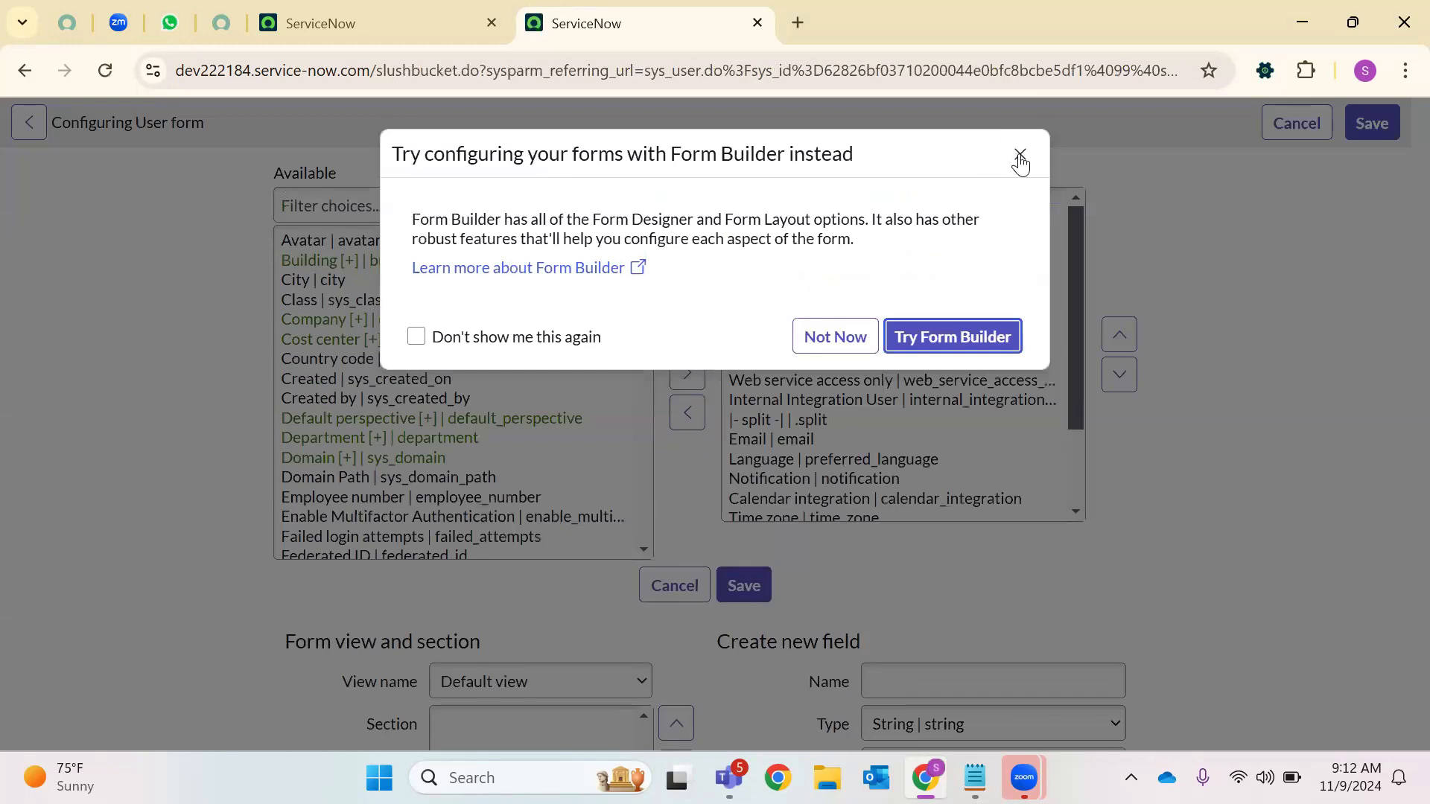
# Dismiss the Form Builder suggestion and review the fields already on the User form
pyautogui.click(1020, 158)
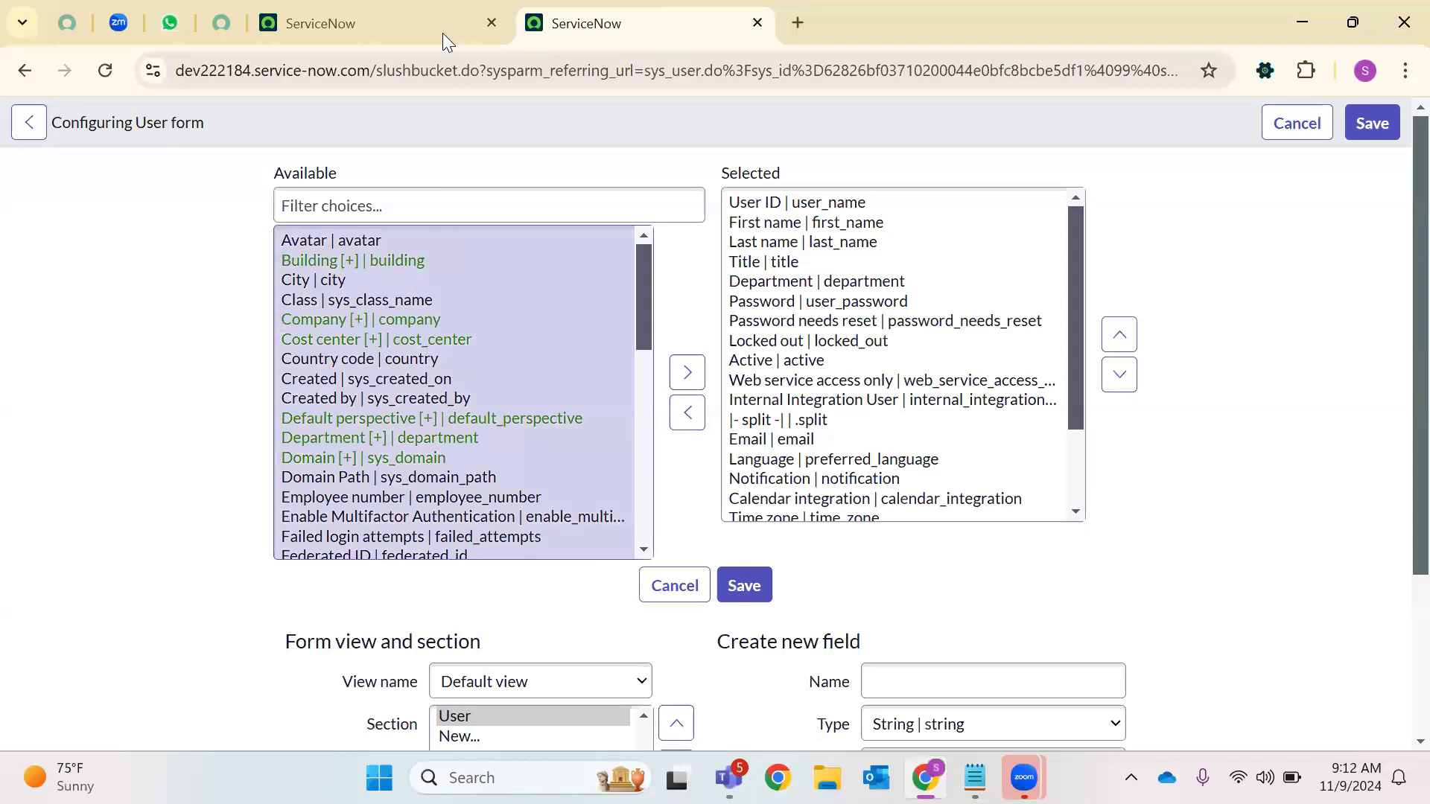
pyautogui.doubleClick(457, 90)
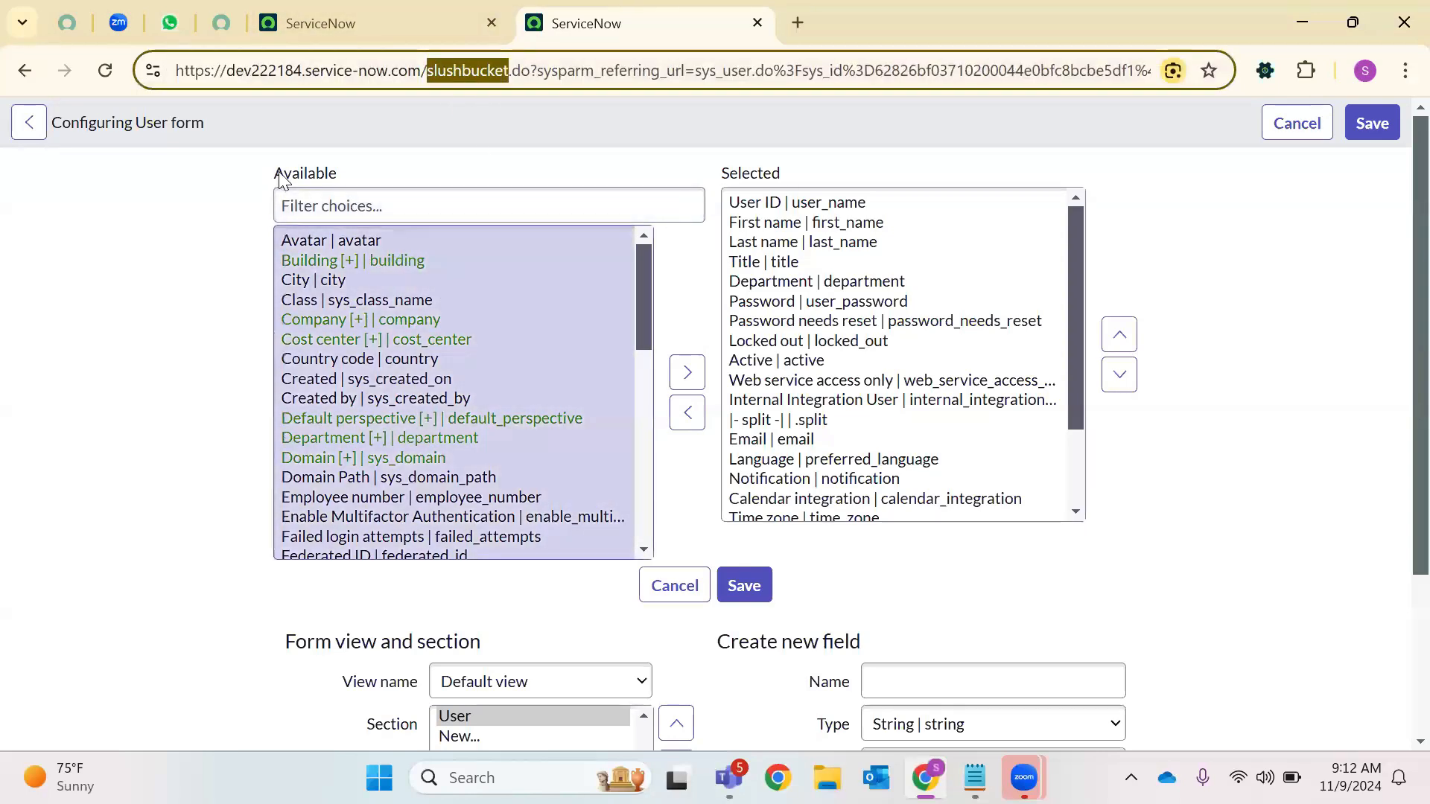
pyautogui.scroll(-12, 395, 298)
pyautogui.scroll(11, 415, 335)
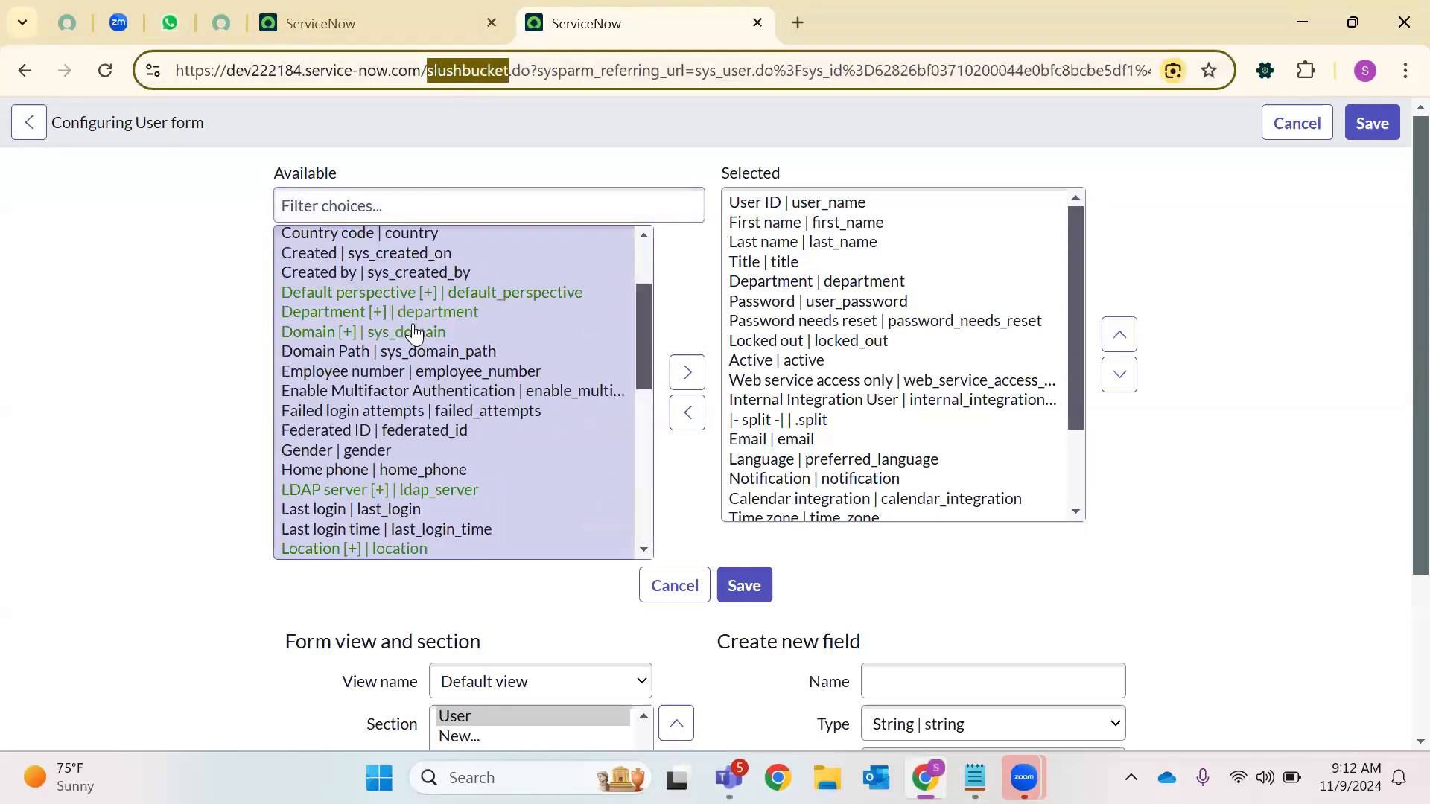
pyautogui.scroll(2, 415, 335)
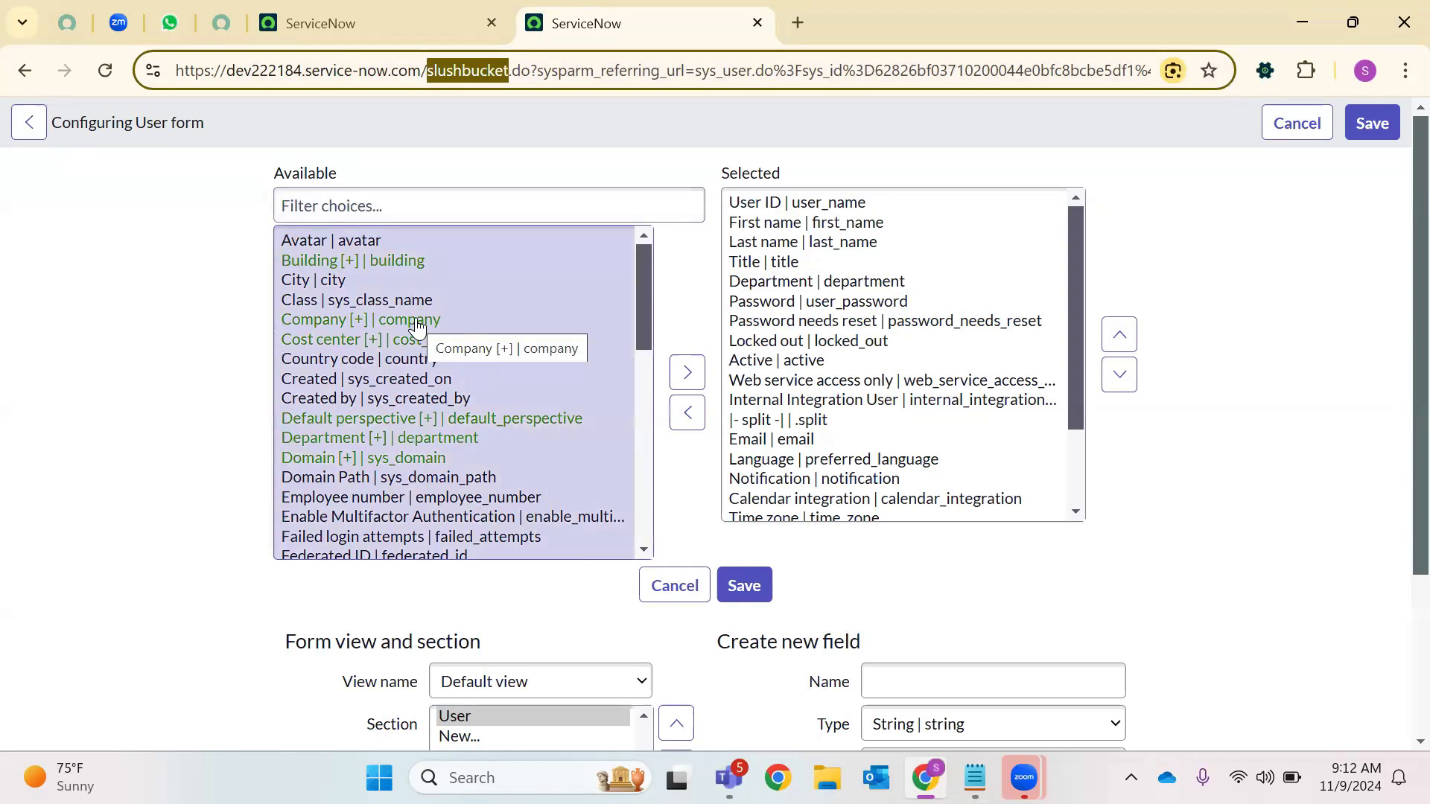
pyautogui.moveTo(734, 206); pyautogui.dragTo(774, 524)
pyautogui.scroll(2, 745, 418)
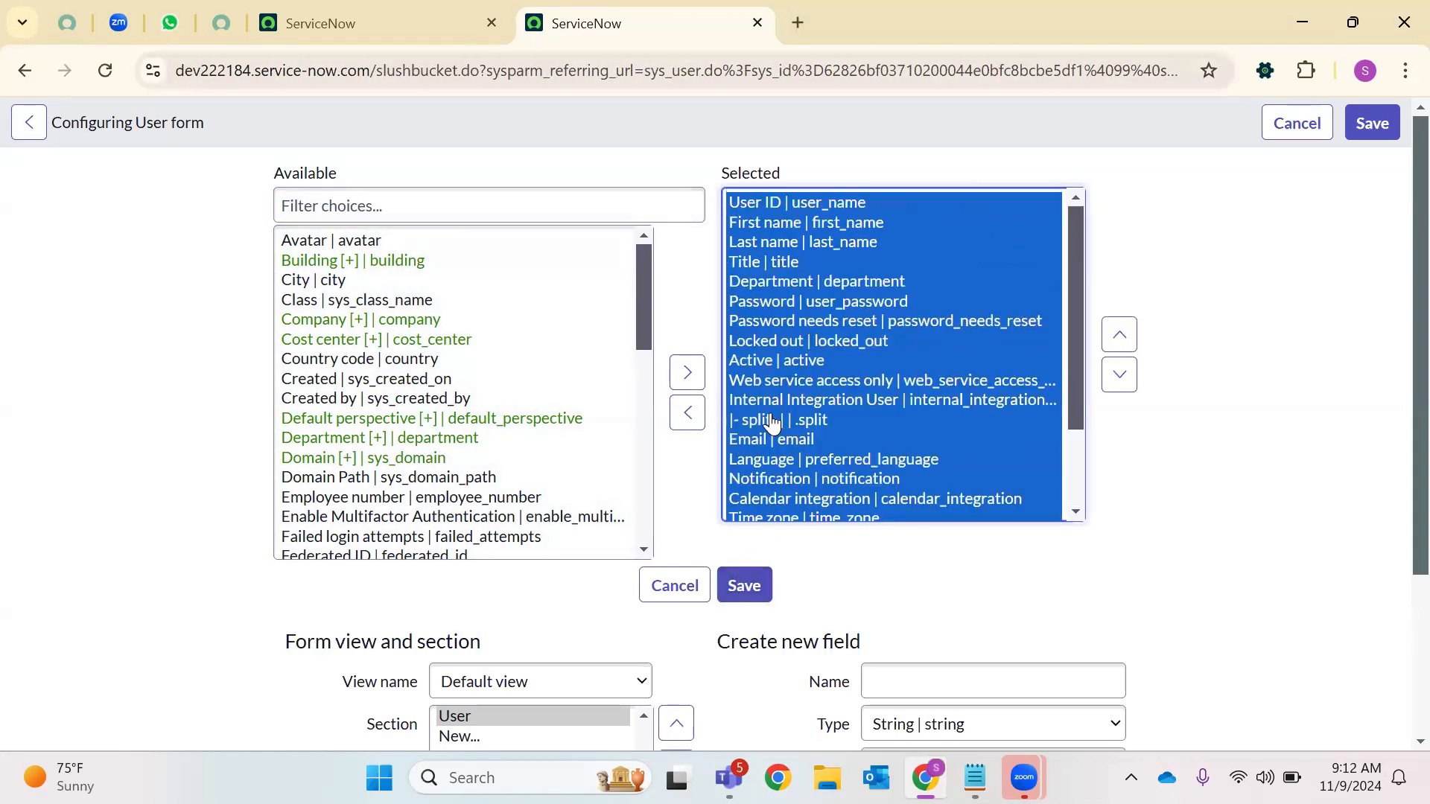
# Filter available fields for 'manager' and add Manager to the Selected list
pyautogui.click(424, 193)
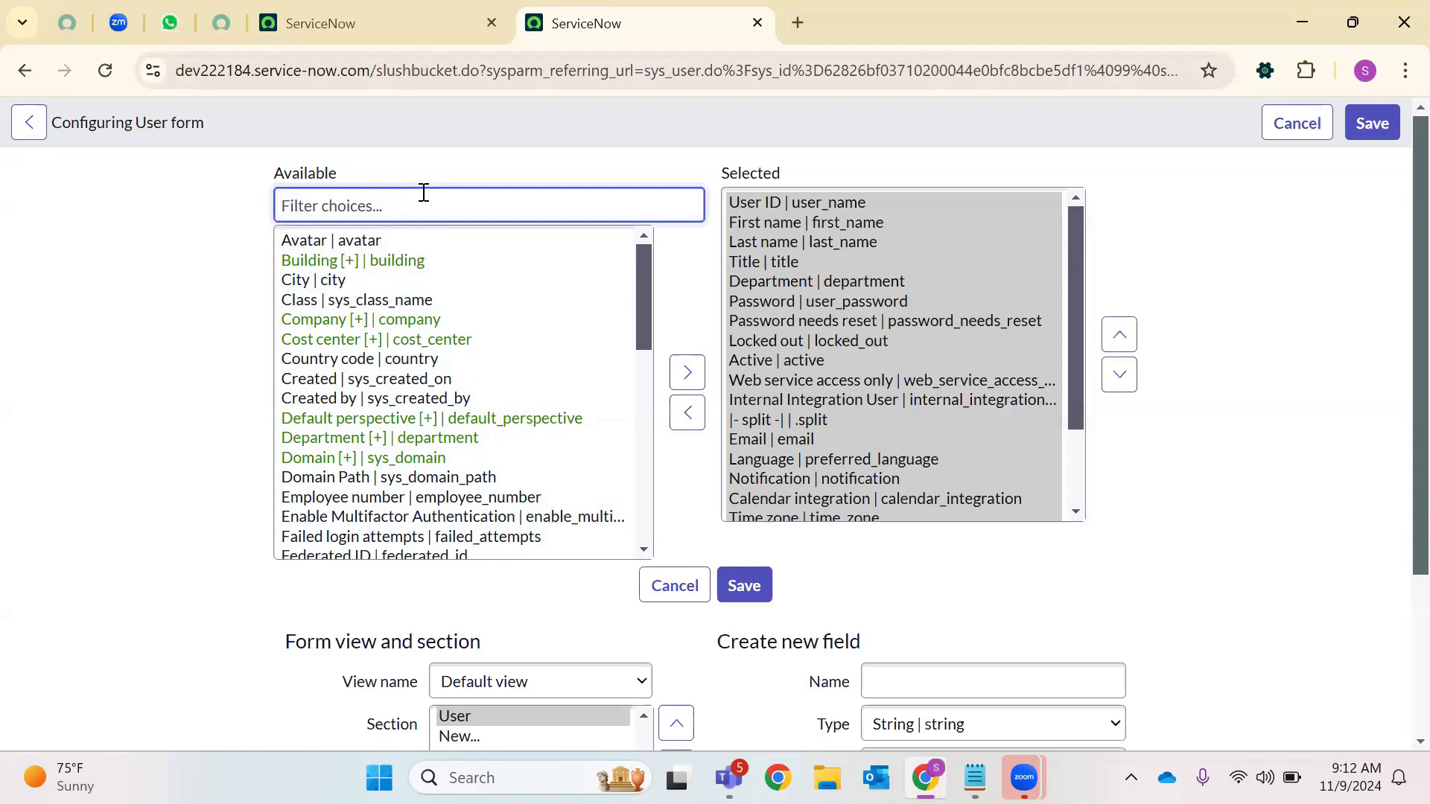
pyautogui.write('manager')
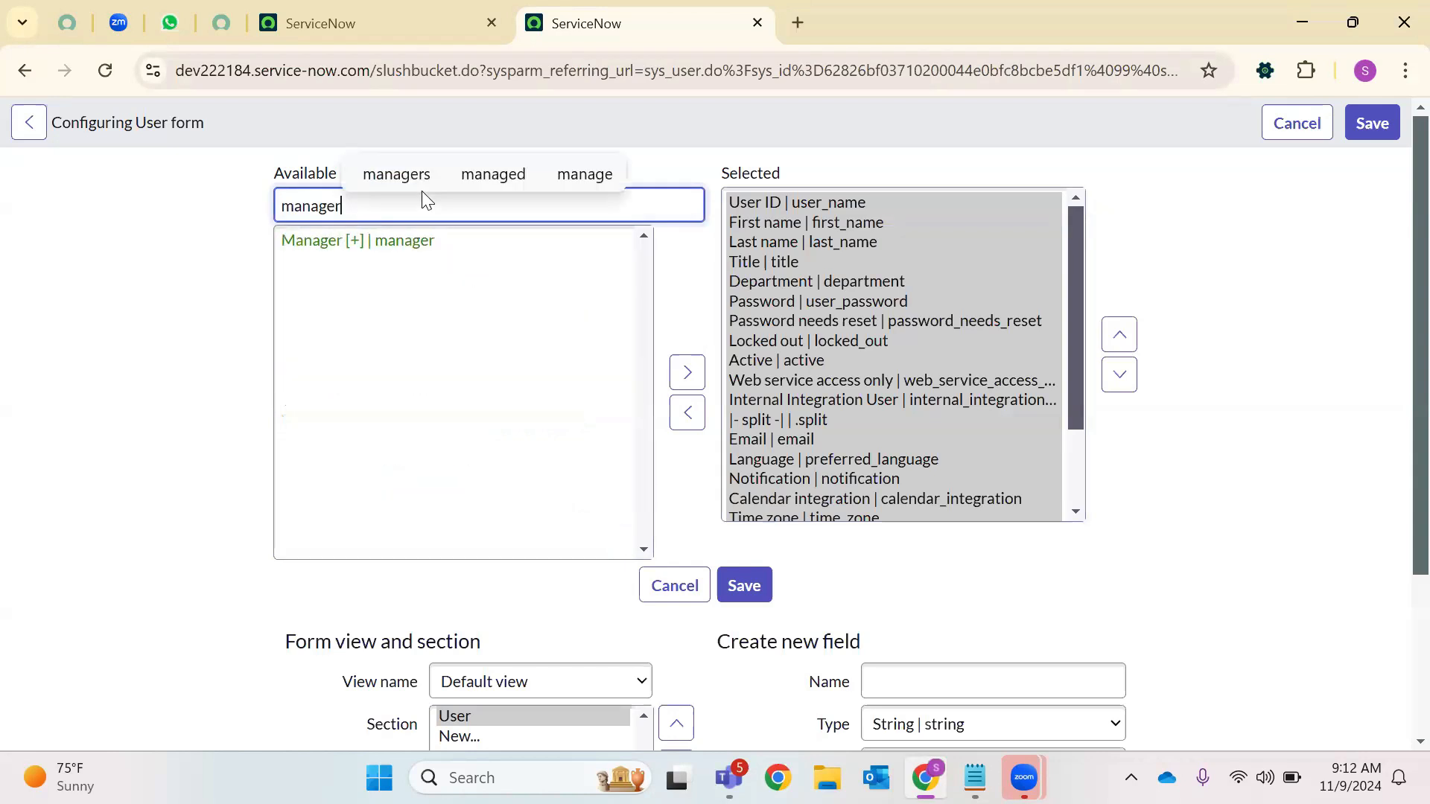
pyautogui.click(405, 245)
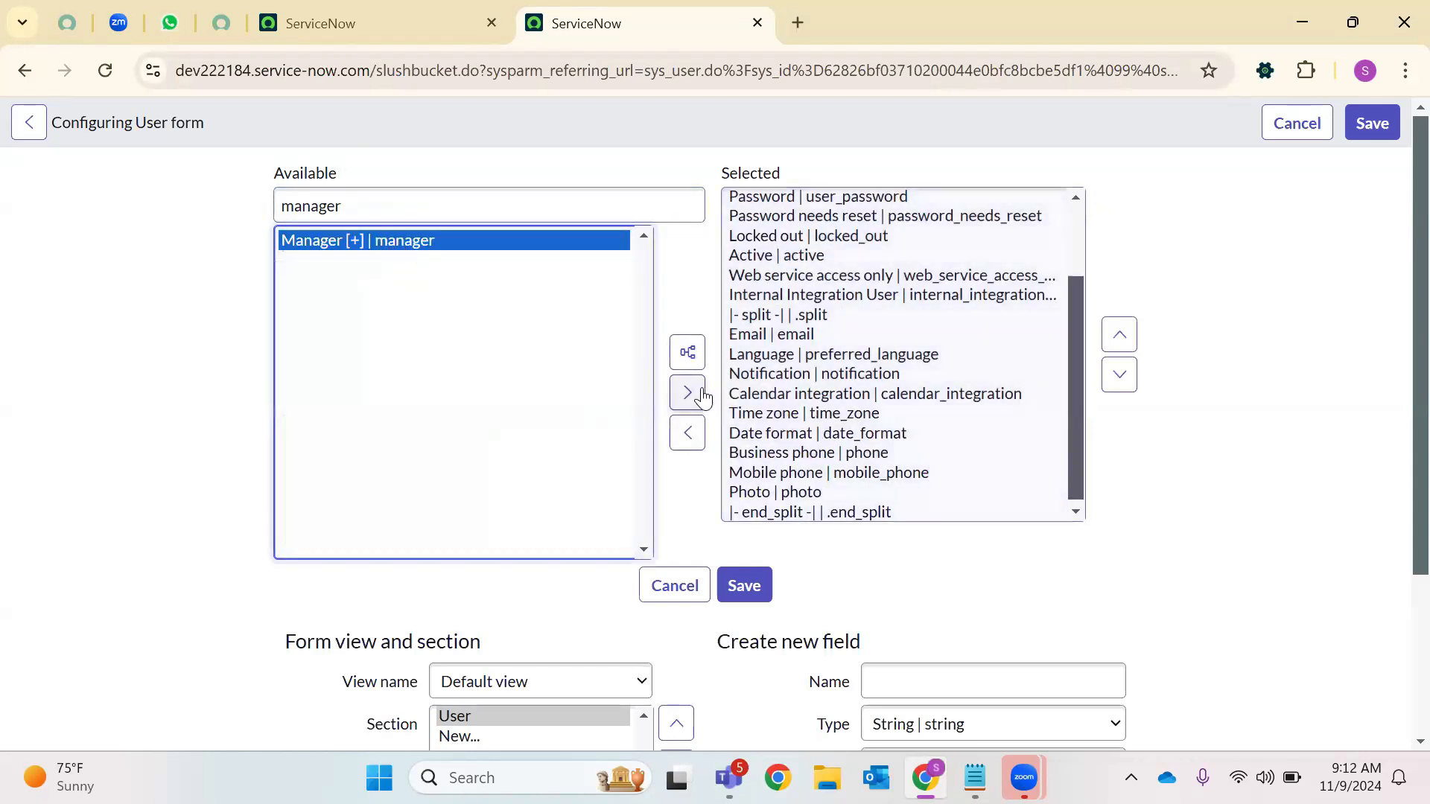
pyautogui.scroll(-3, 418, 245)
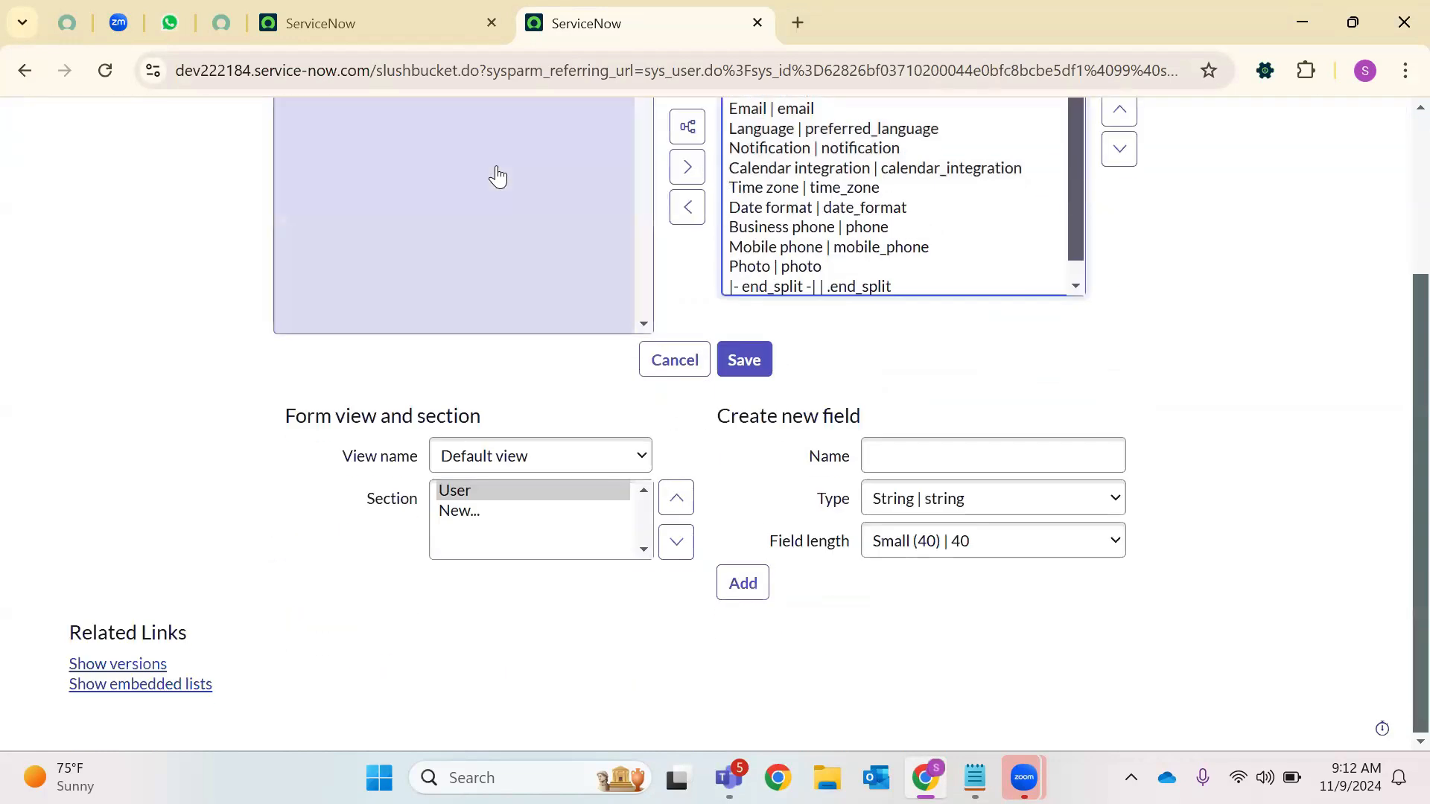
pyautogui.scroll(3, 496, 179)
pyautogui.click(687, 392)
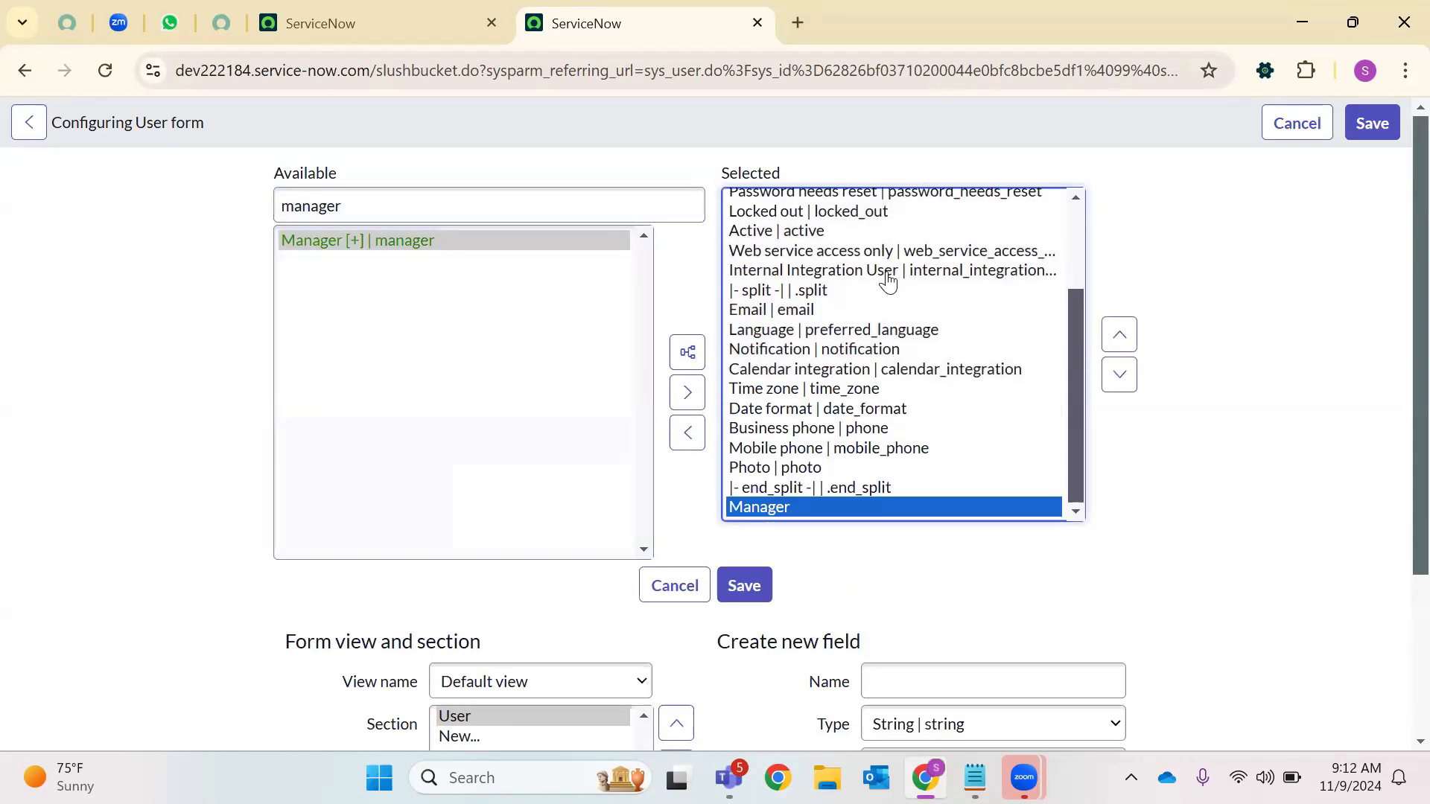
# Clear the filter and locate the Company field among the available fields
pyautogui.hotkey('ctrl', 'f')
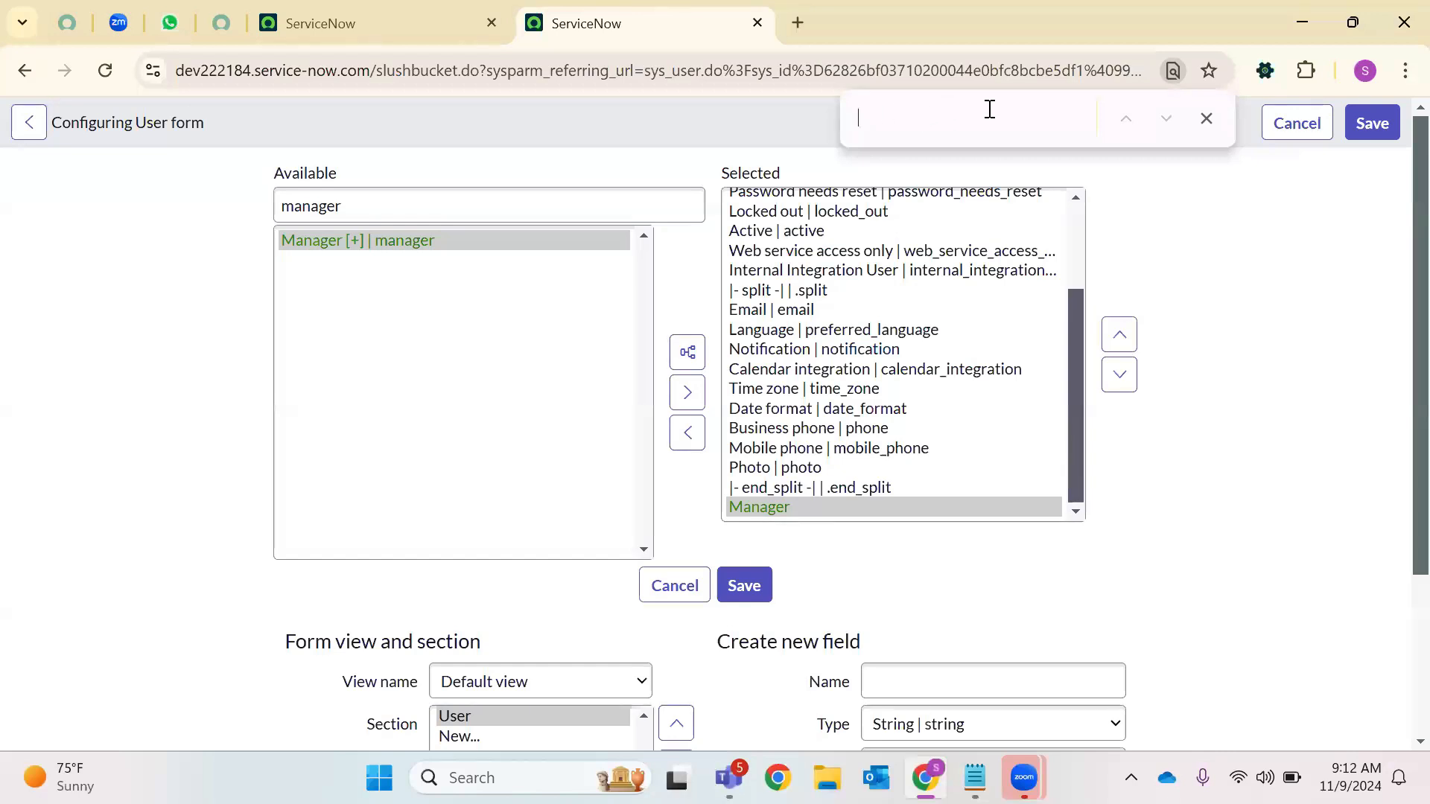
pyautogui.write('compa')
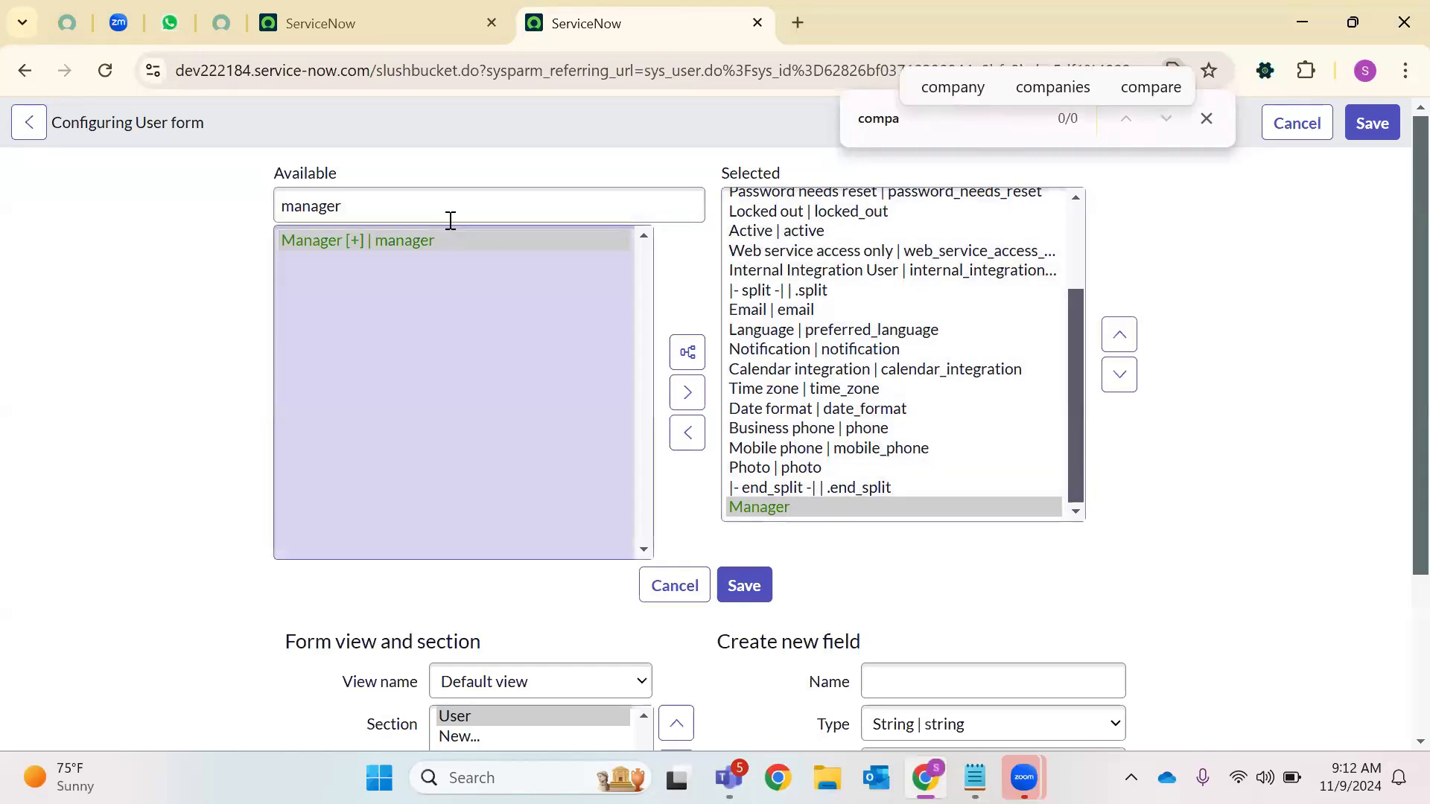
pyautogui.click(449, 218)
pyautogui.hotkey('ctrl', 'a')
pyautogui.press('BackSpace')
pyautogui.click(980, 103)
pyautogui.write('ny')
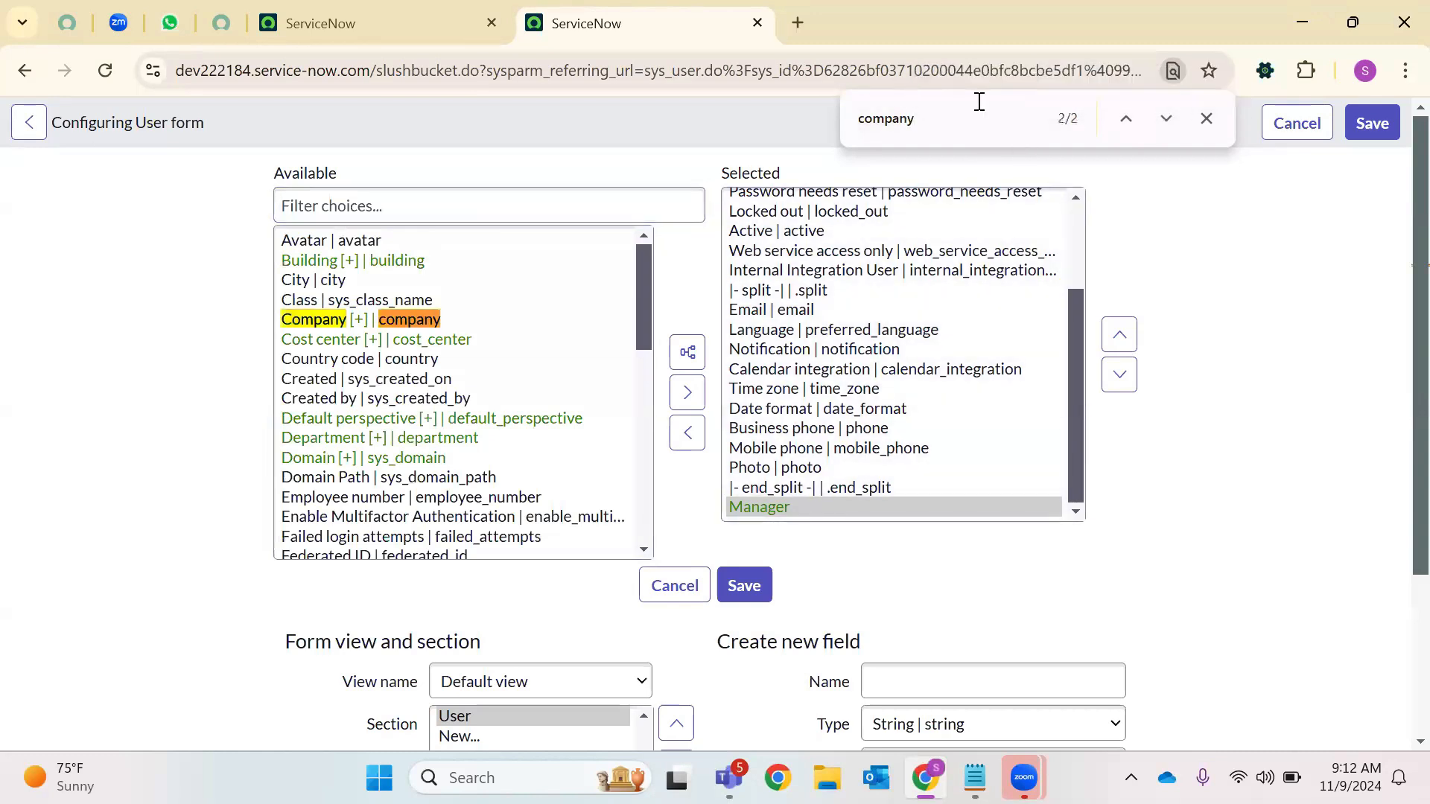
pyautogui.click(408, 320)
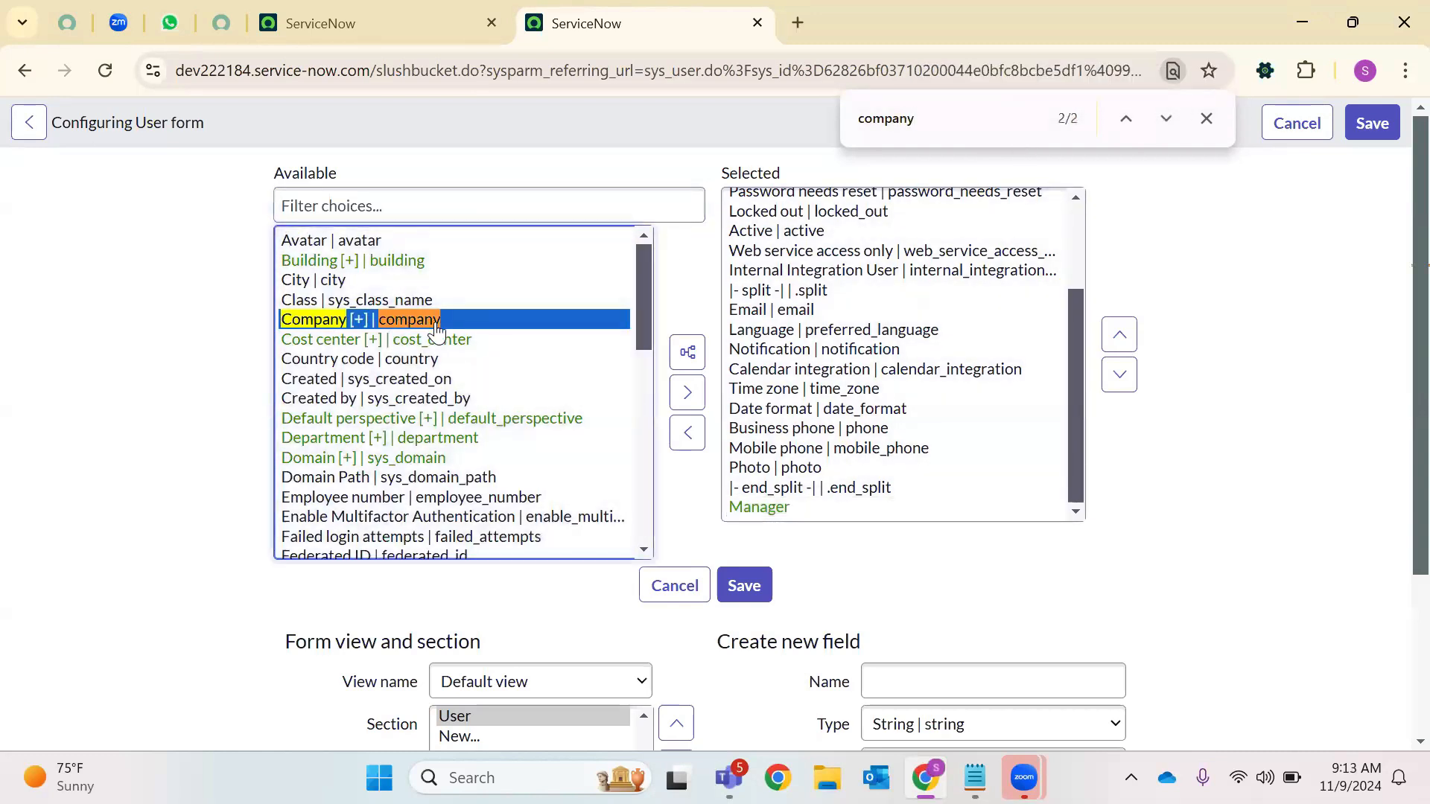
# Move Manager up six places to sit above Email and save the layout
pyautogui.click(774, 508)
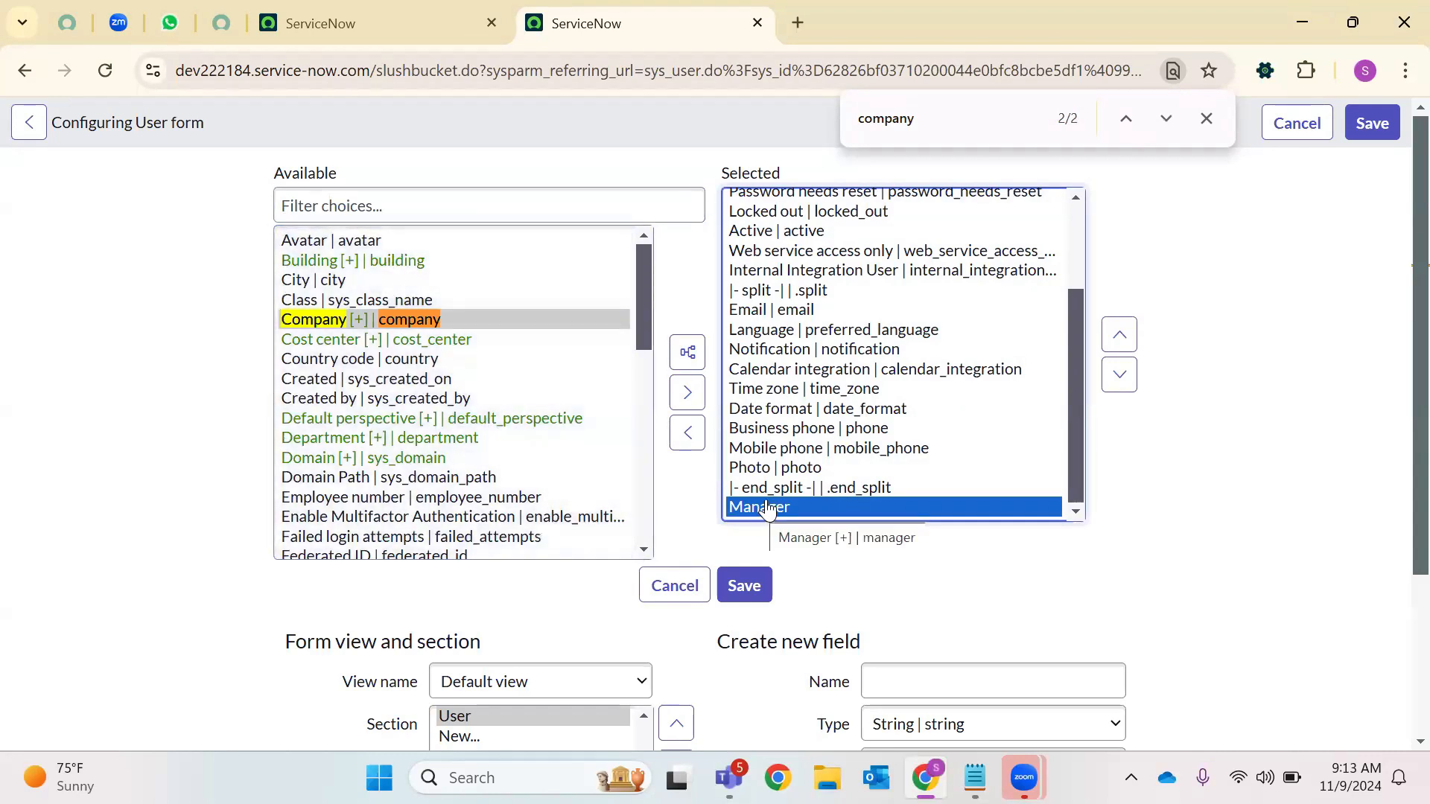
pyautogui.click(1118, 334)
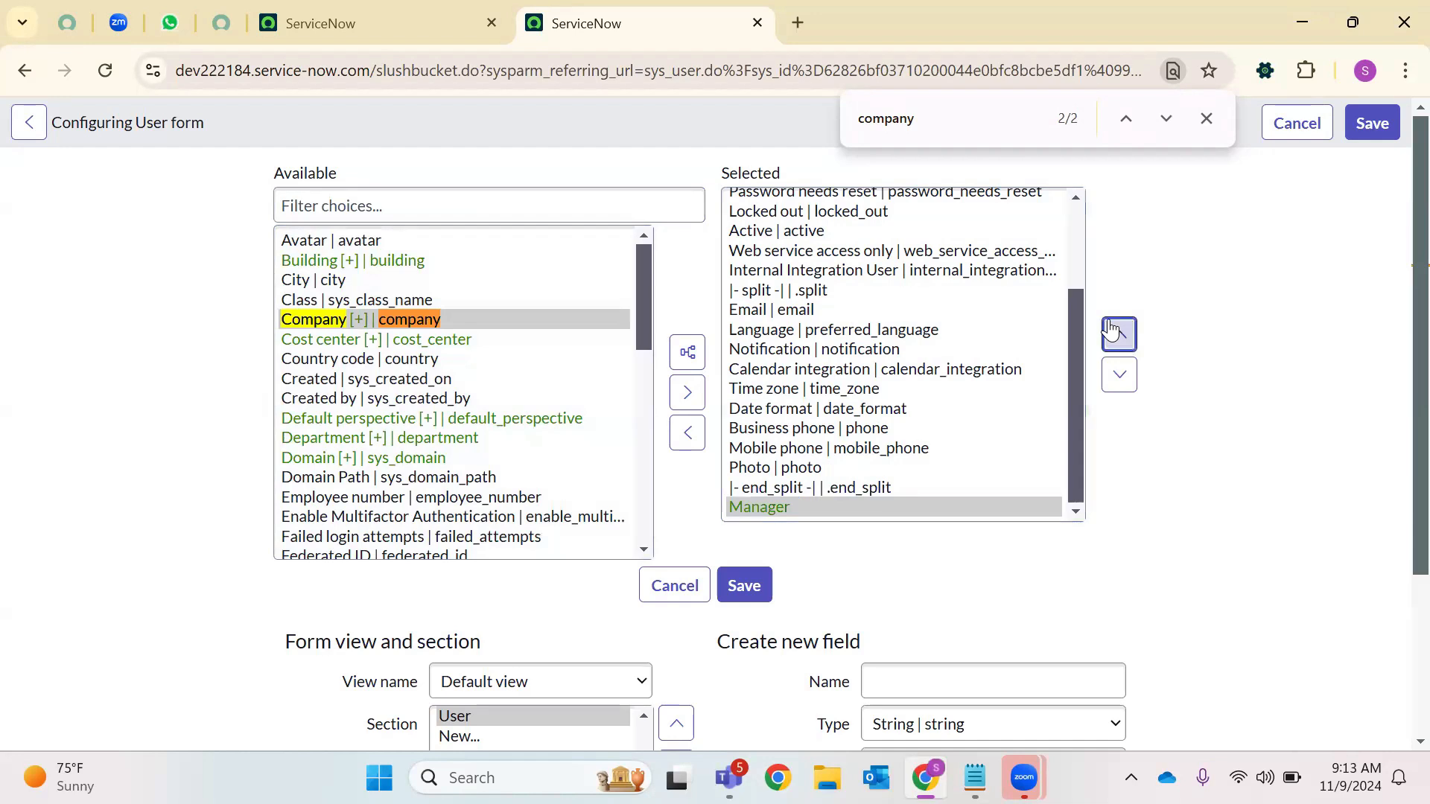
pyautogui.click(1118, 334)
pyautogui.click(1118, 334)
pyautogui.click(1118, 333)
pyautogui.click(1118, 334)
pyautogui.click(1118, 334)
pyautogui.click(1118, 334)
pyautogui.click(1118, 333)
pyautogui.click(1118, 334)
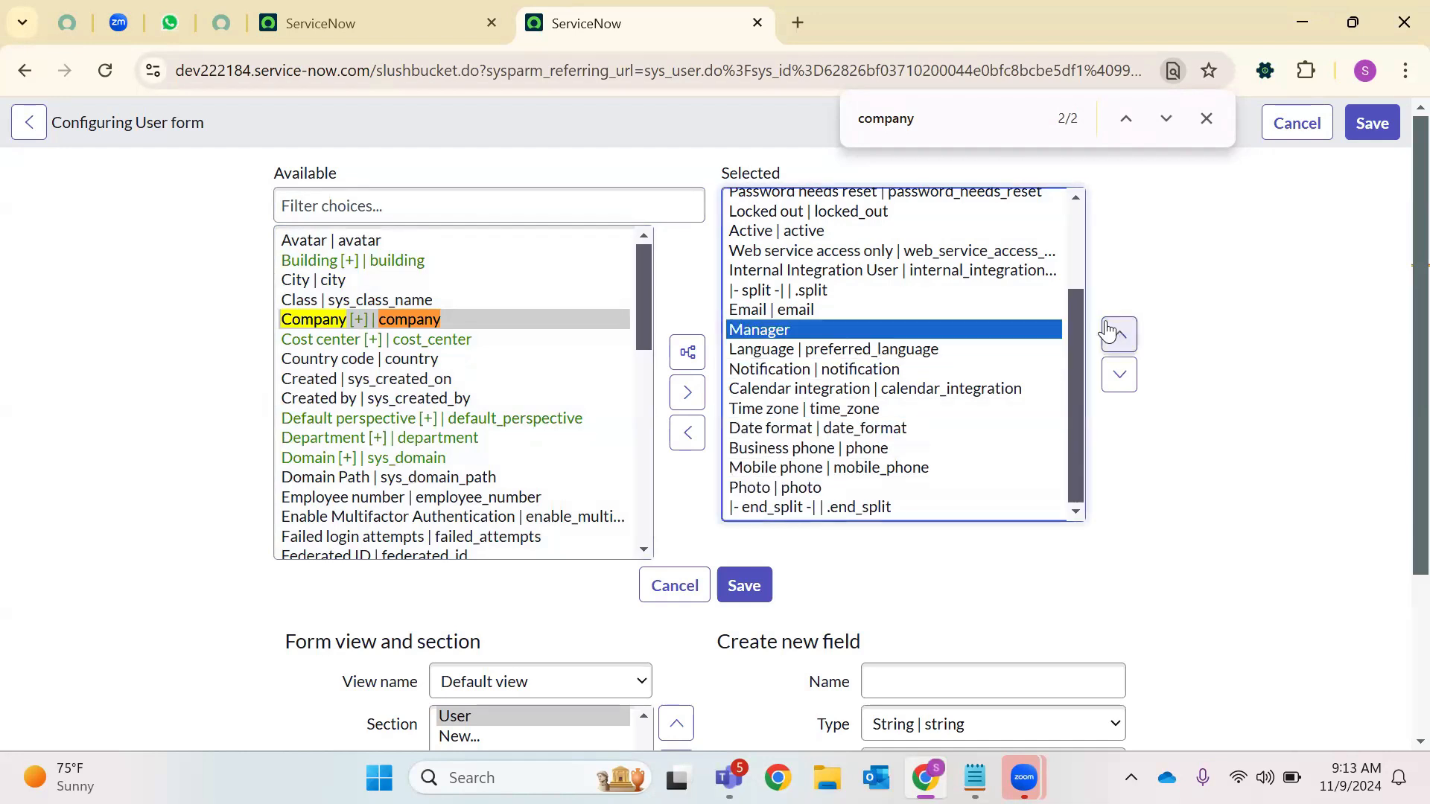
pyautogui.click(1118, 334)
pyautogui.click(749, 594)
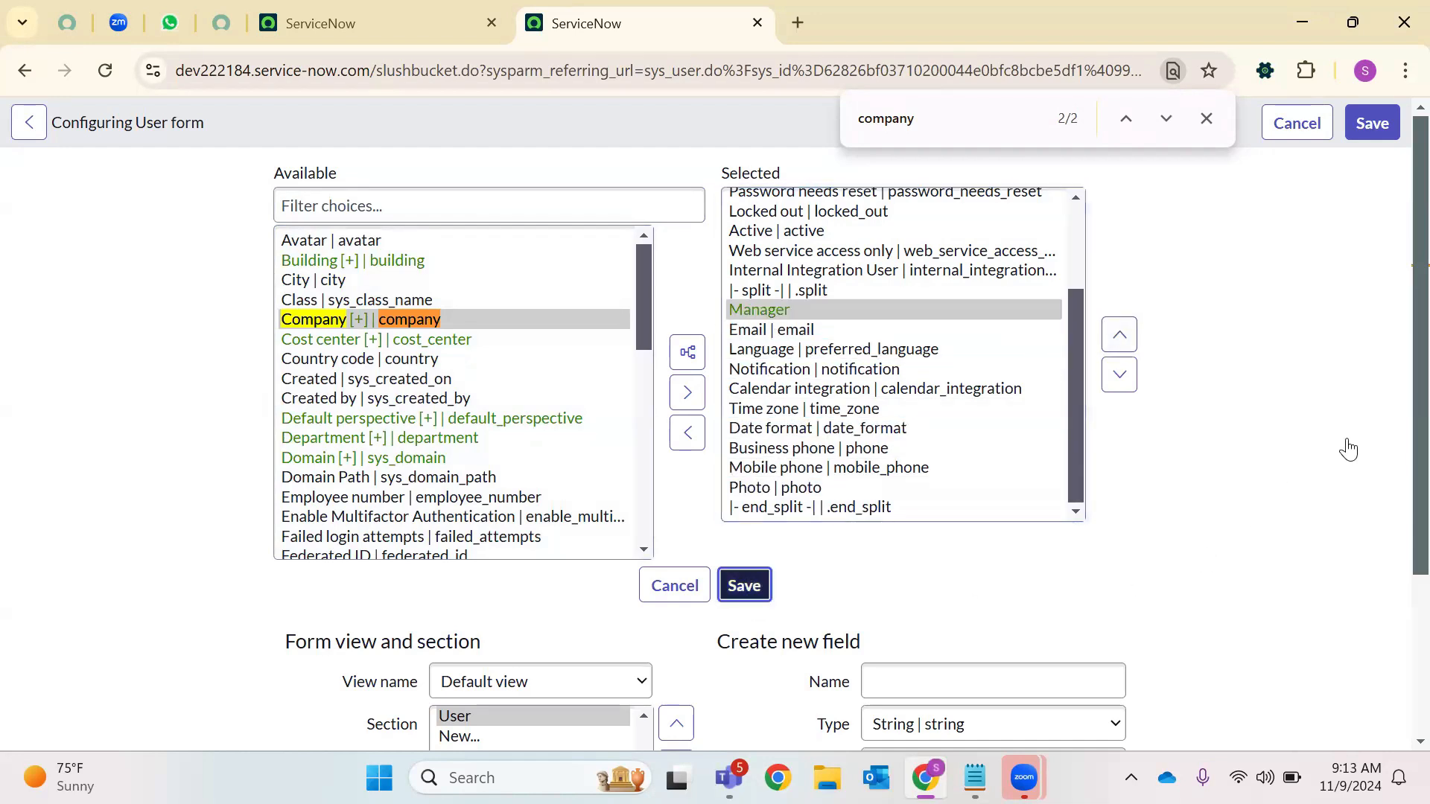
# Close the find bar and fill Manager by picking a user from the lookup list
pyautogui.click(1207, 119)
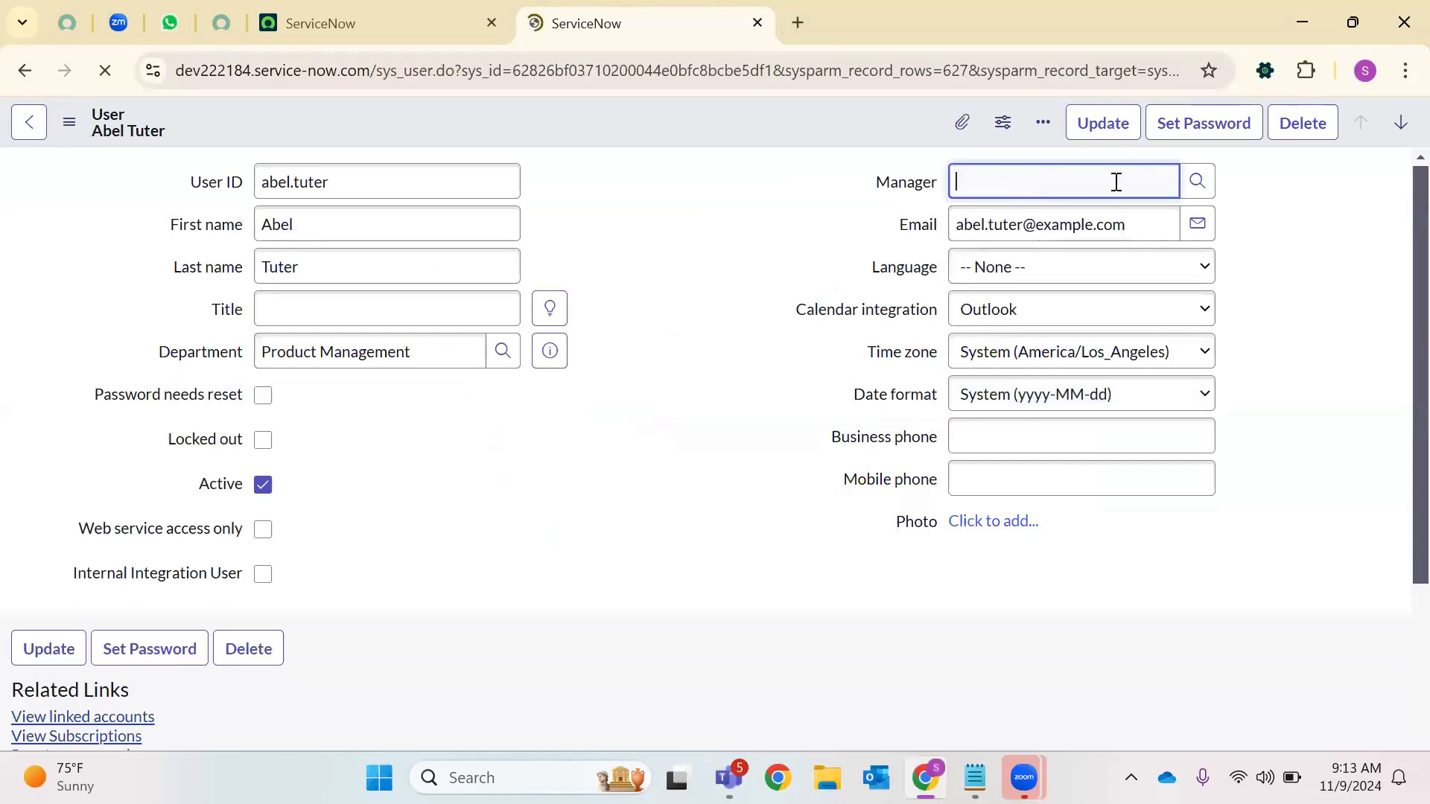
pyautogui.click(1197, 183)
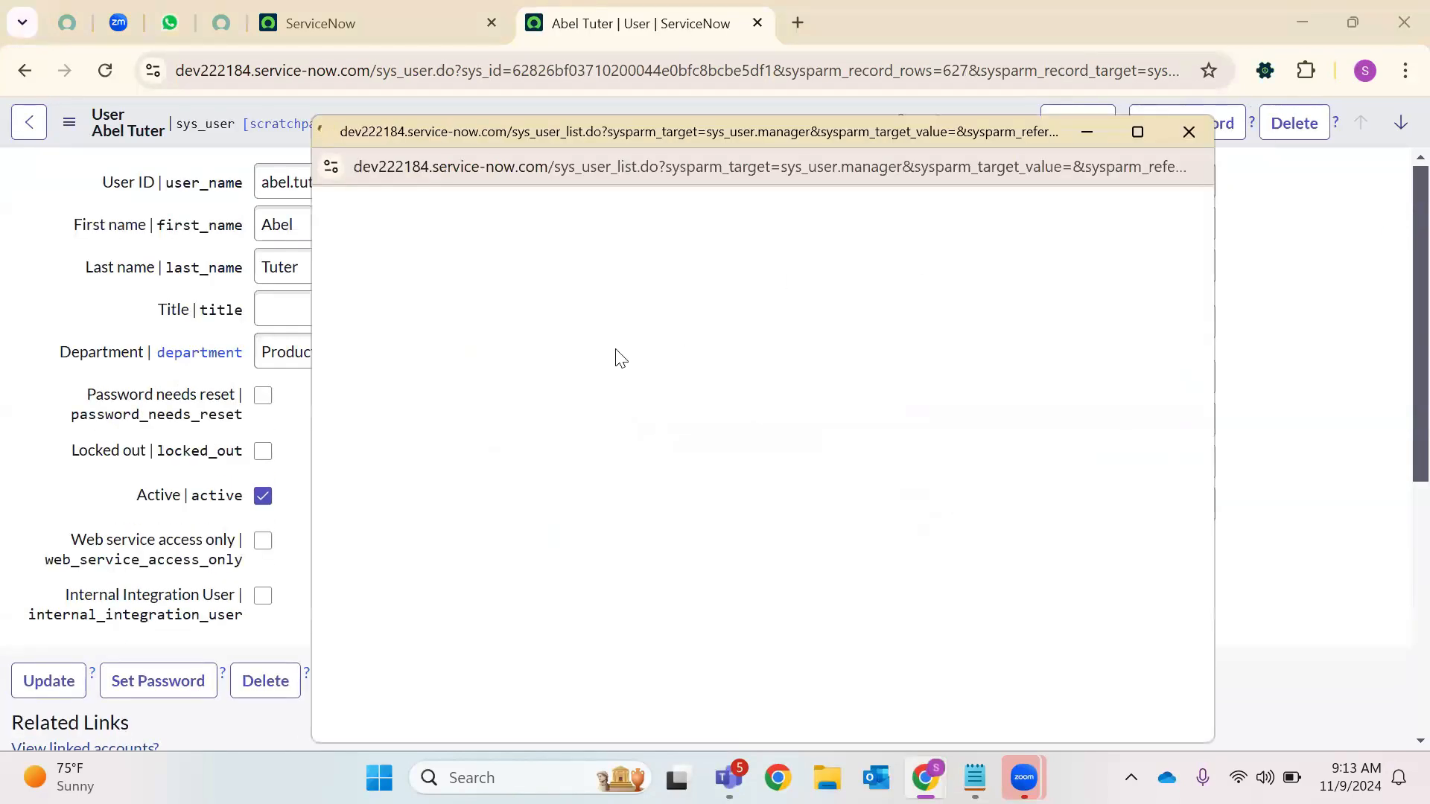
pyautogui.click(491, 509)
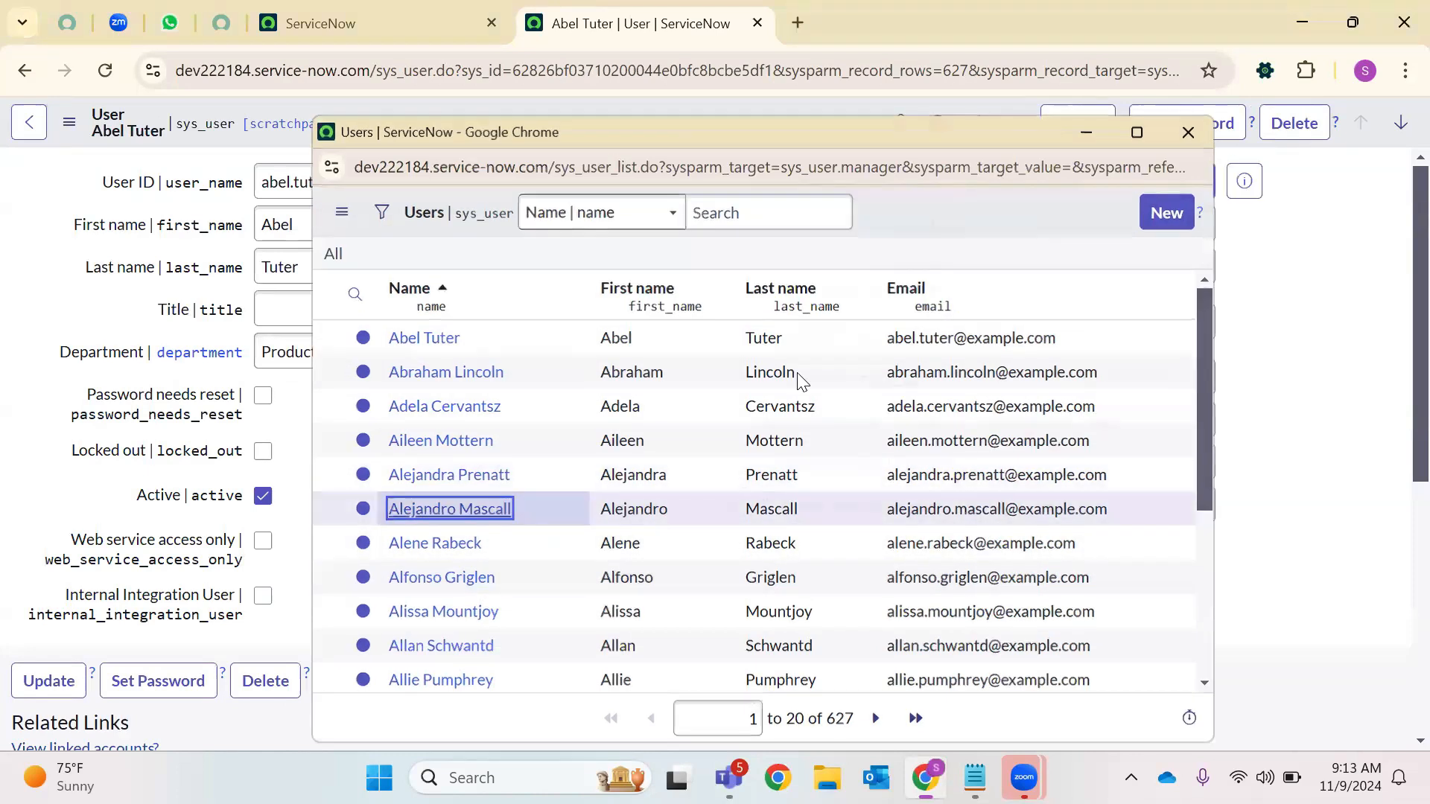
pyautogui.rightClick(633, 109)
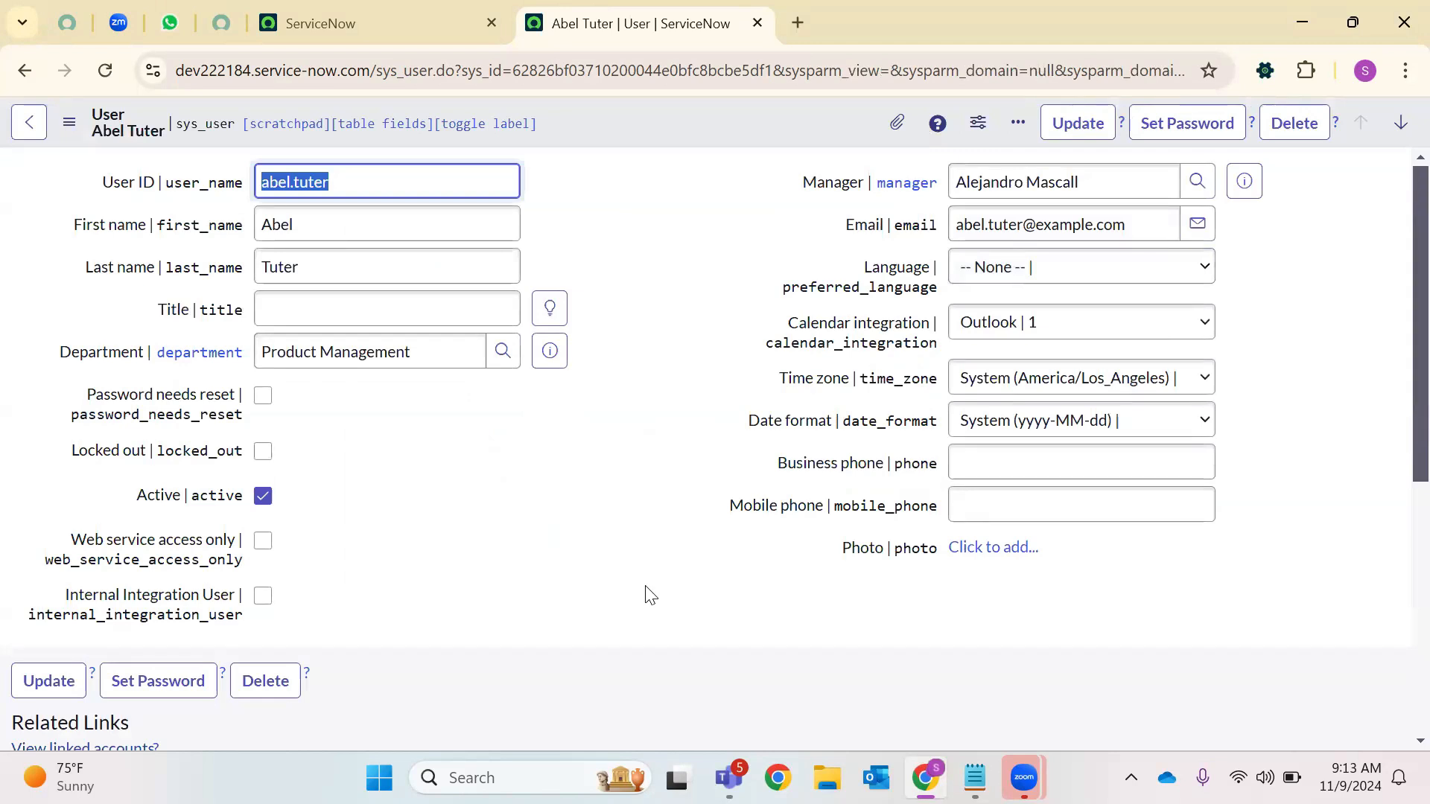
pyautogui.click(618, 521)
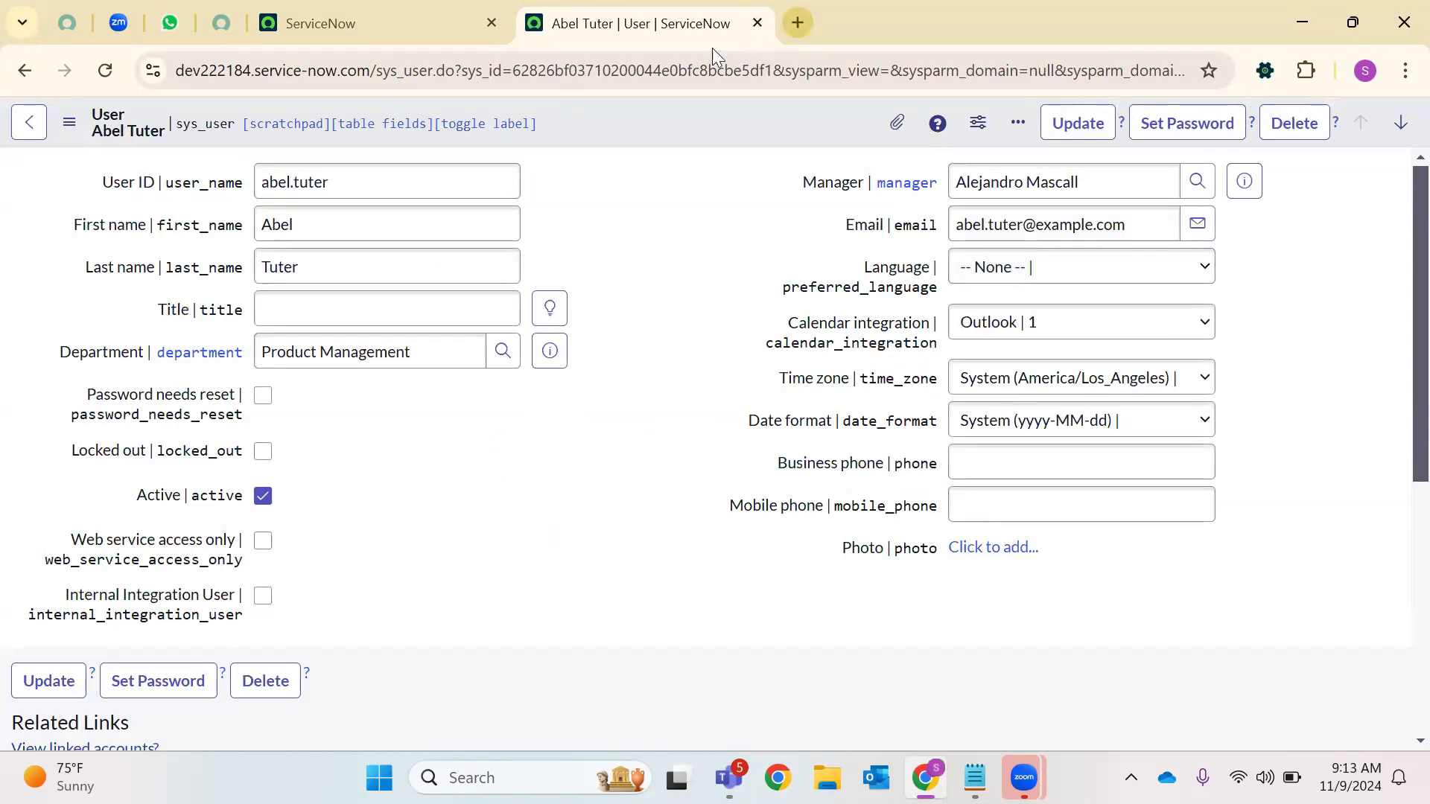
# Scroll down and view the user's Roles, Groups and Delegates related lists
pyautogui.scroll(-5, 304, 256)
pyautogui.scroll(5, 303, 256)
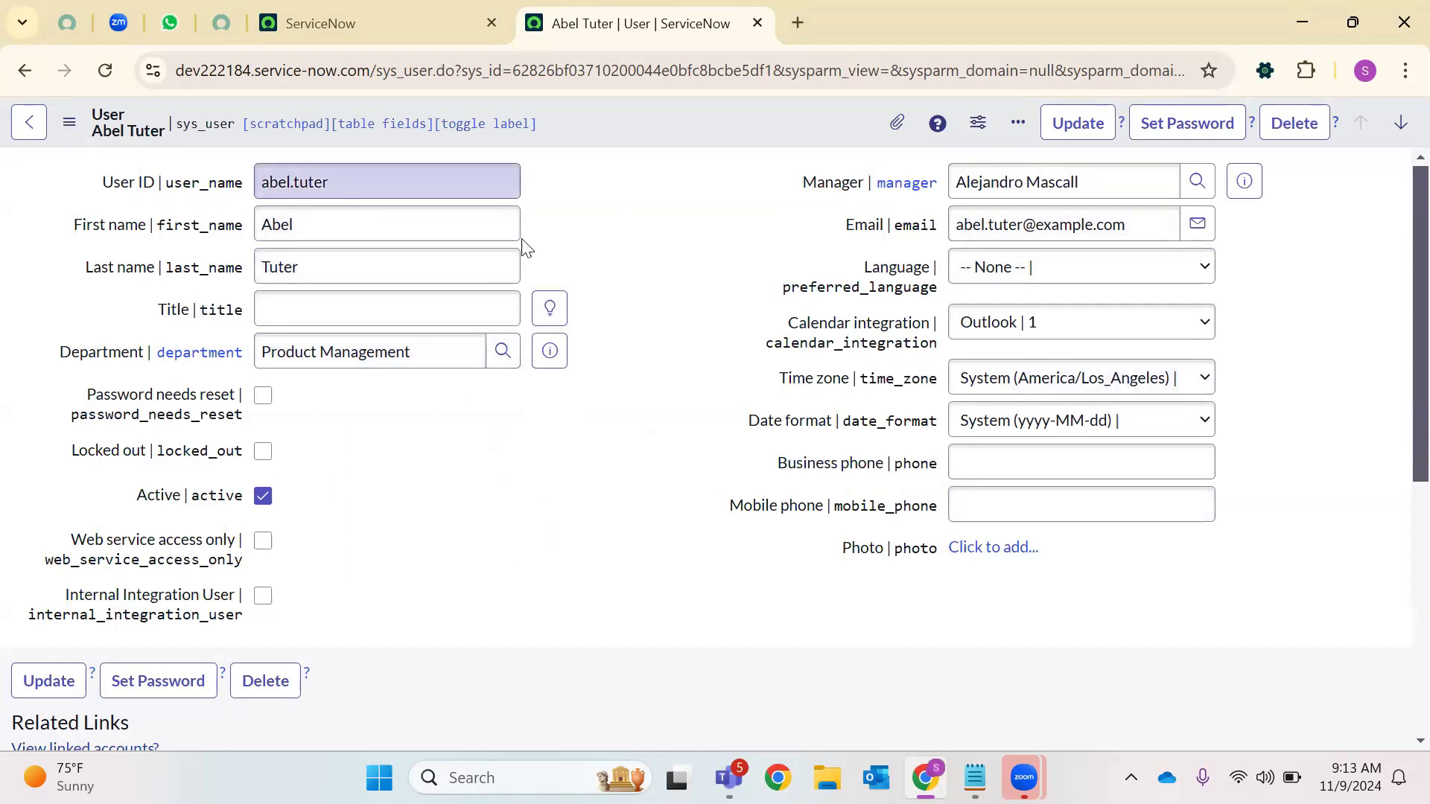
pyautogui.scroll(-2, 644, 477)
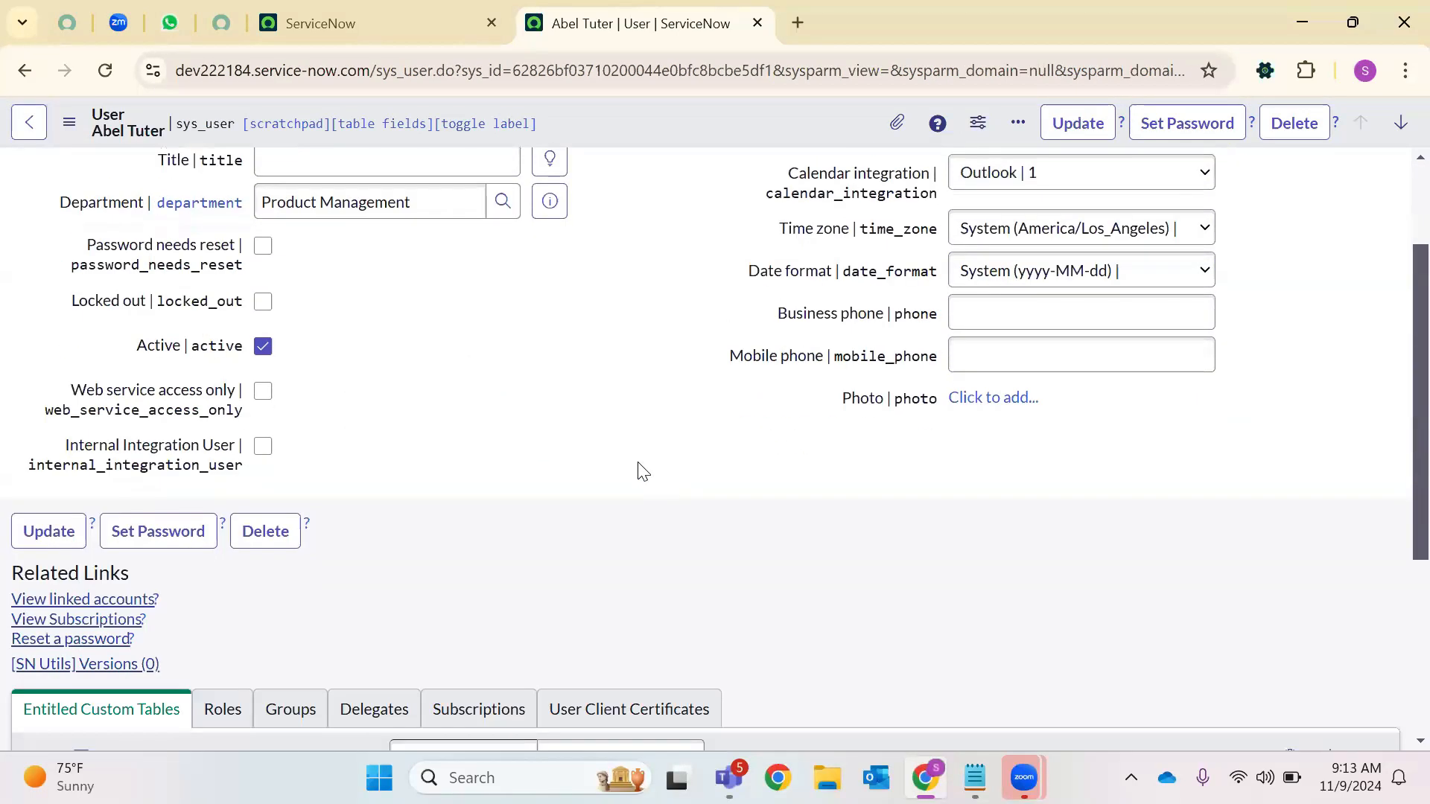
pyautogui.scroll(-2, 645, 476)
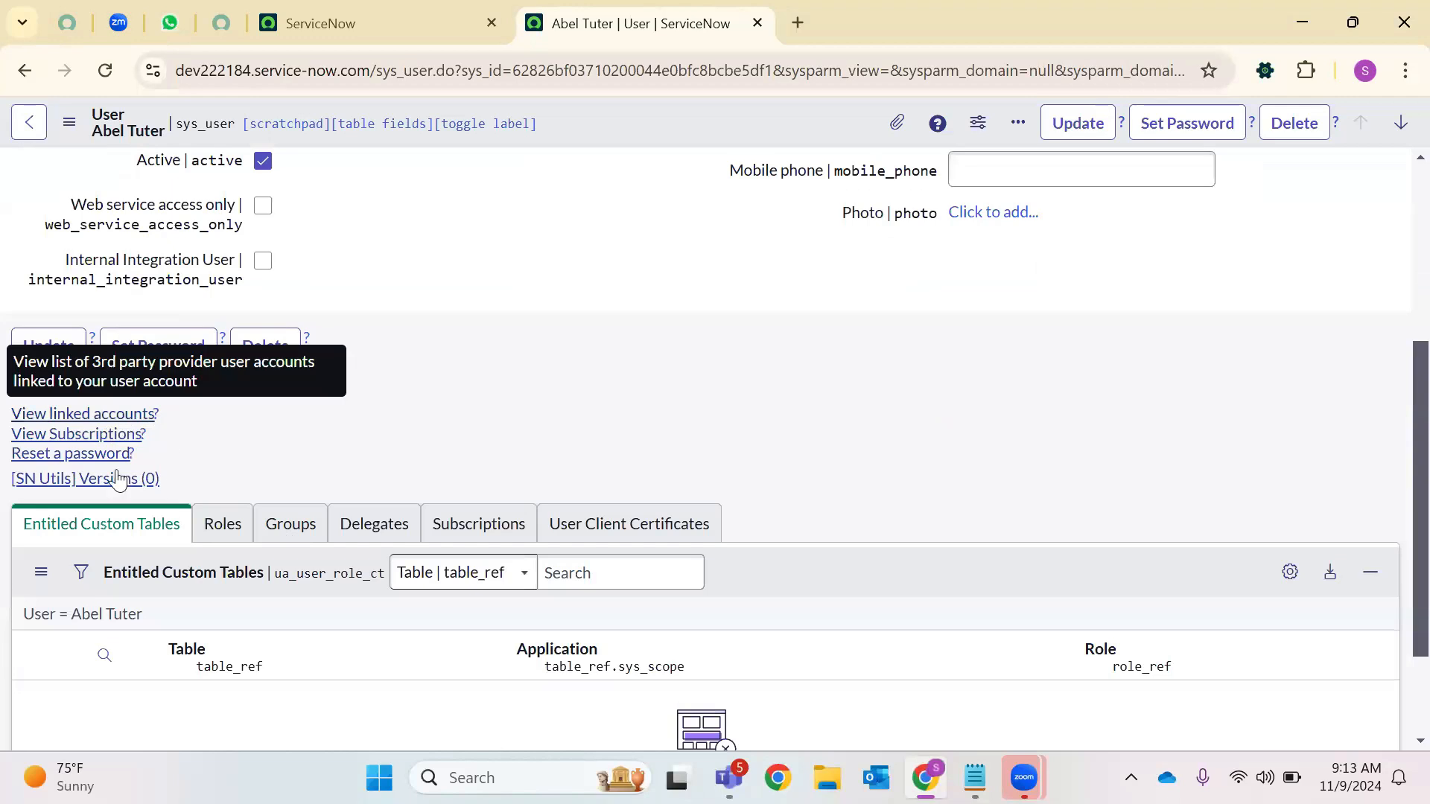
pyautogui.click(227, 530)
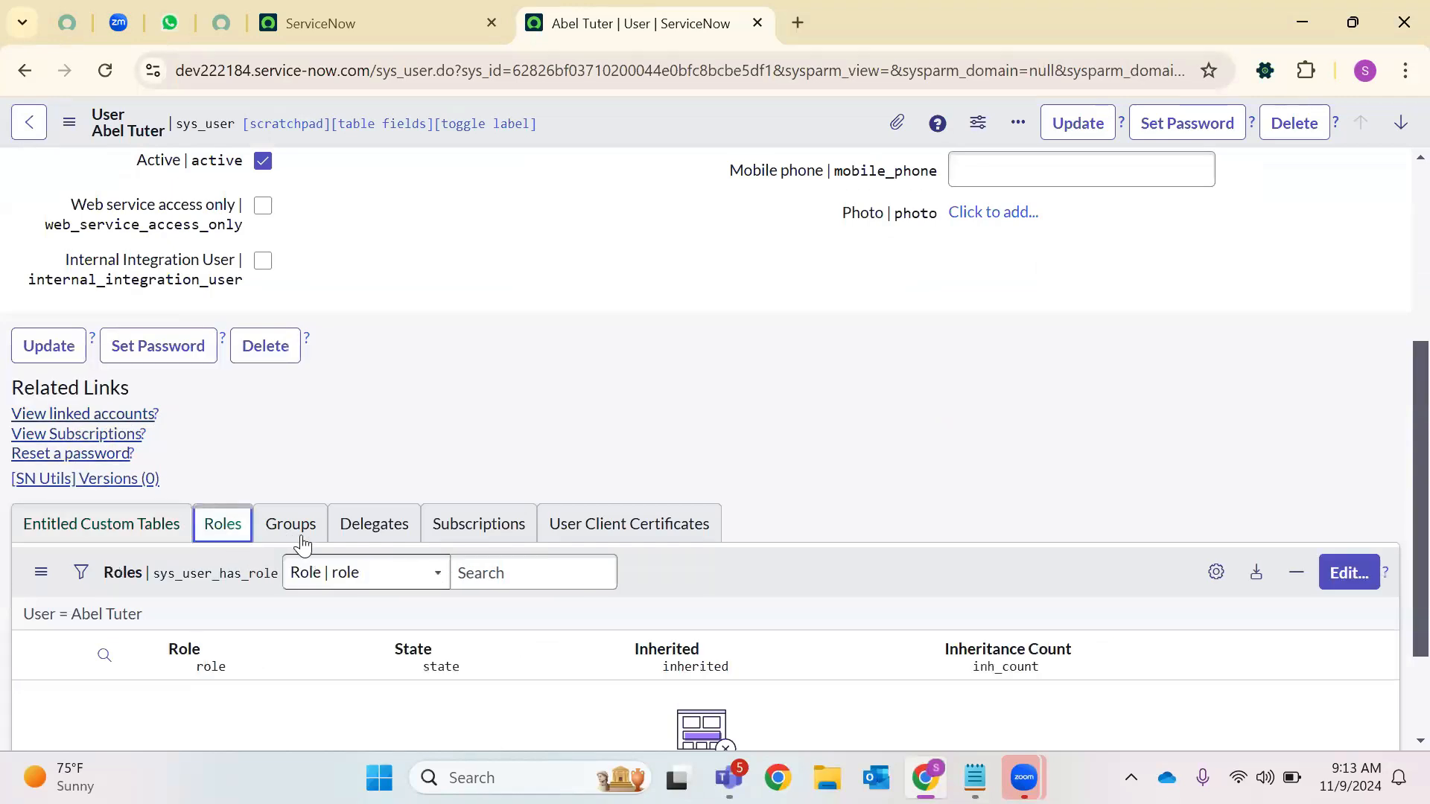
pyautogui.click(299, 531)
pyautogui.click(378, 528)
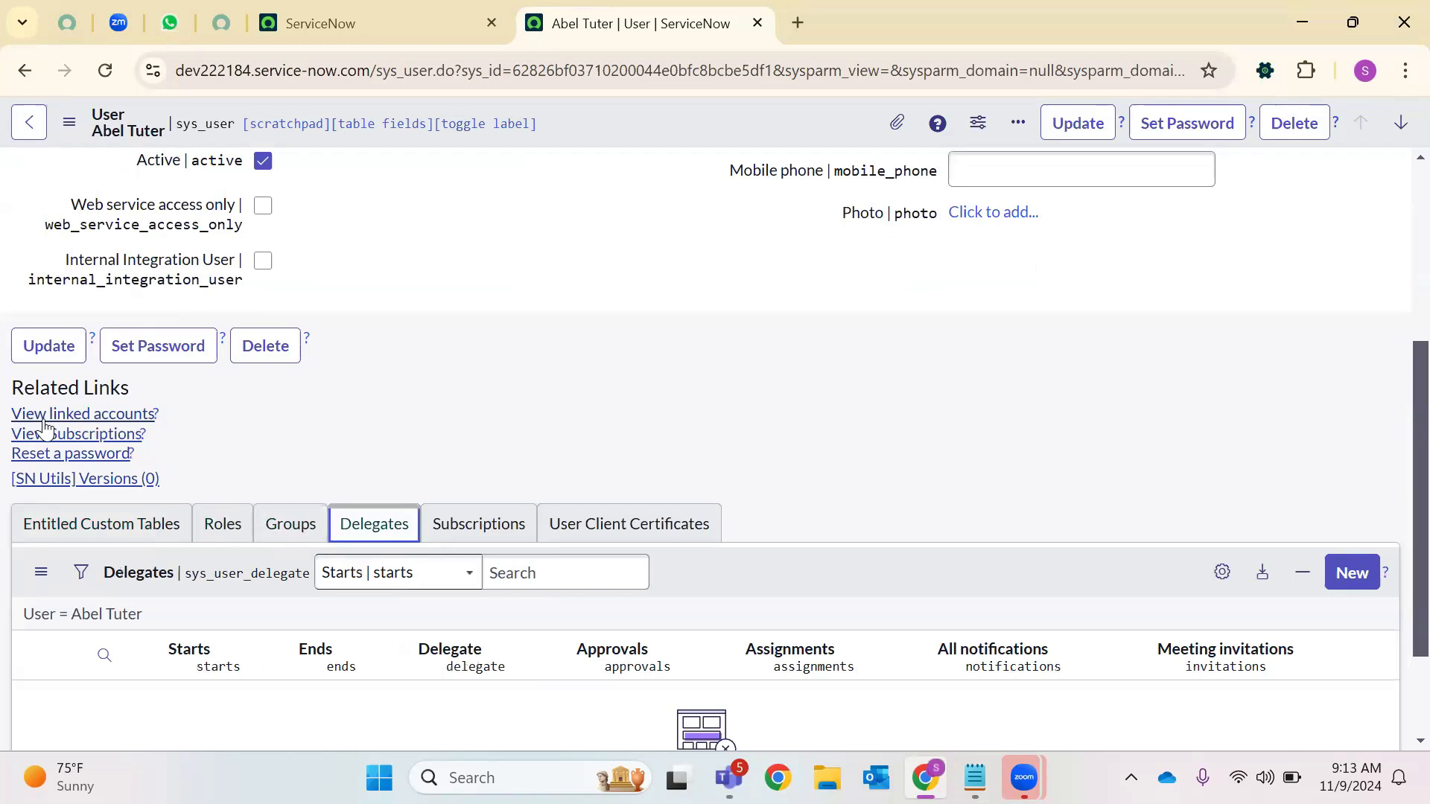
# Bring up the View linked accounts options, then reload the user record page
pyautogui.click(124, 424)
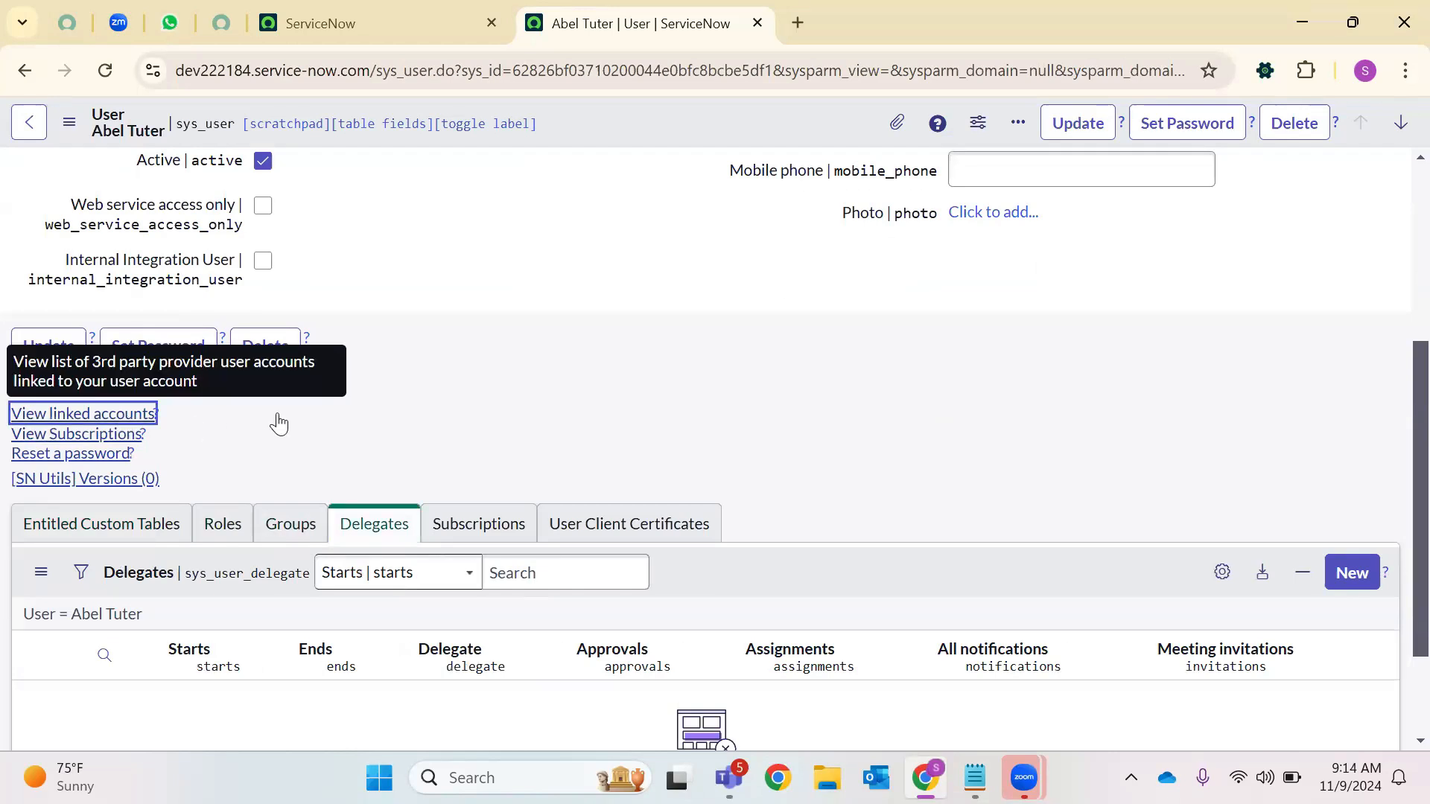
pyautogui.rightClick(278, 415)
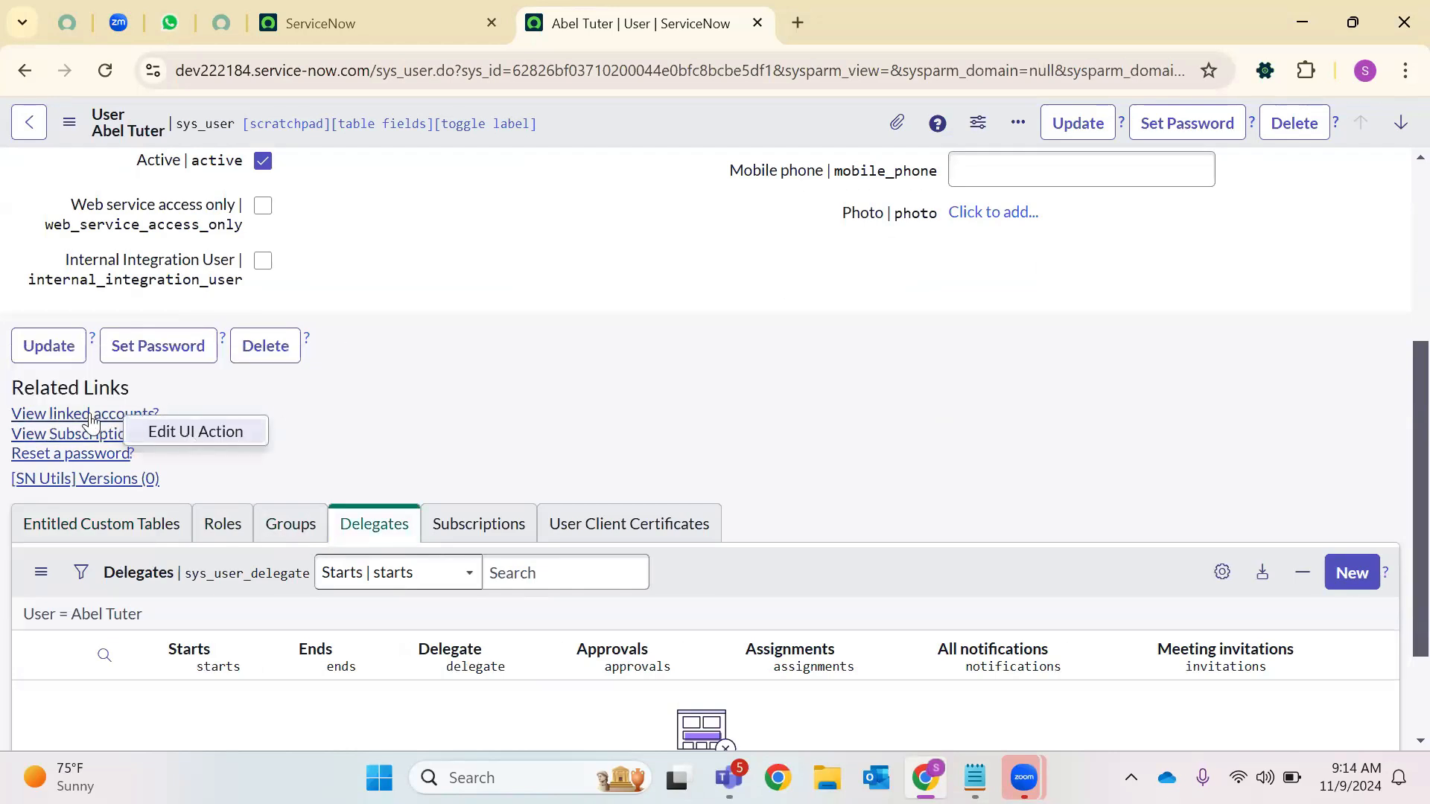
pyautogui.rightClick(60, 412)
pyautogui.hotkey('ctrl', 'shift', 'Tab')
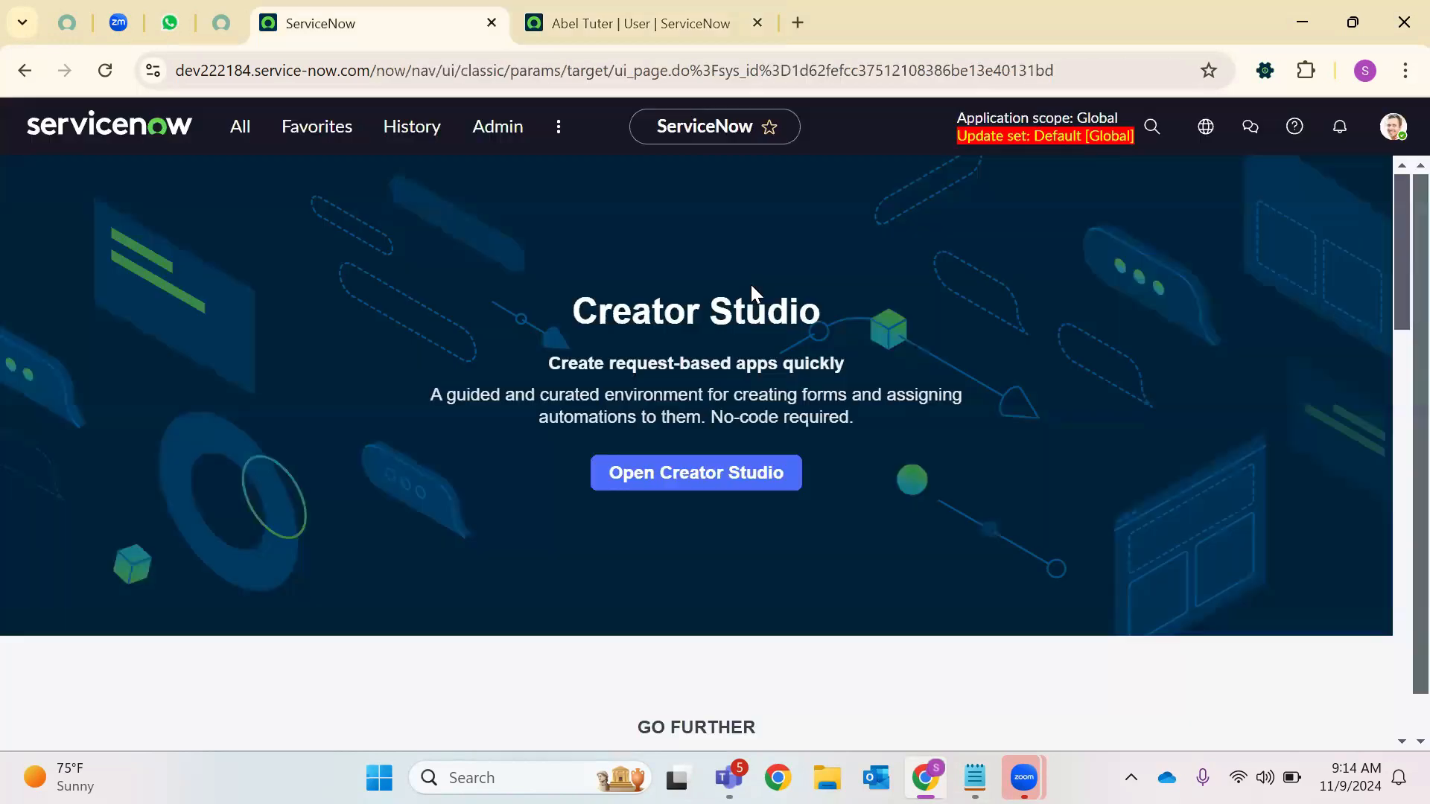
pyautogui.click(544, 9)
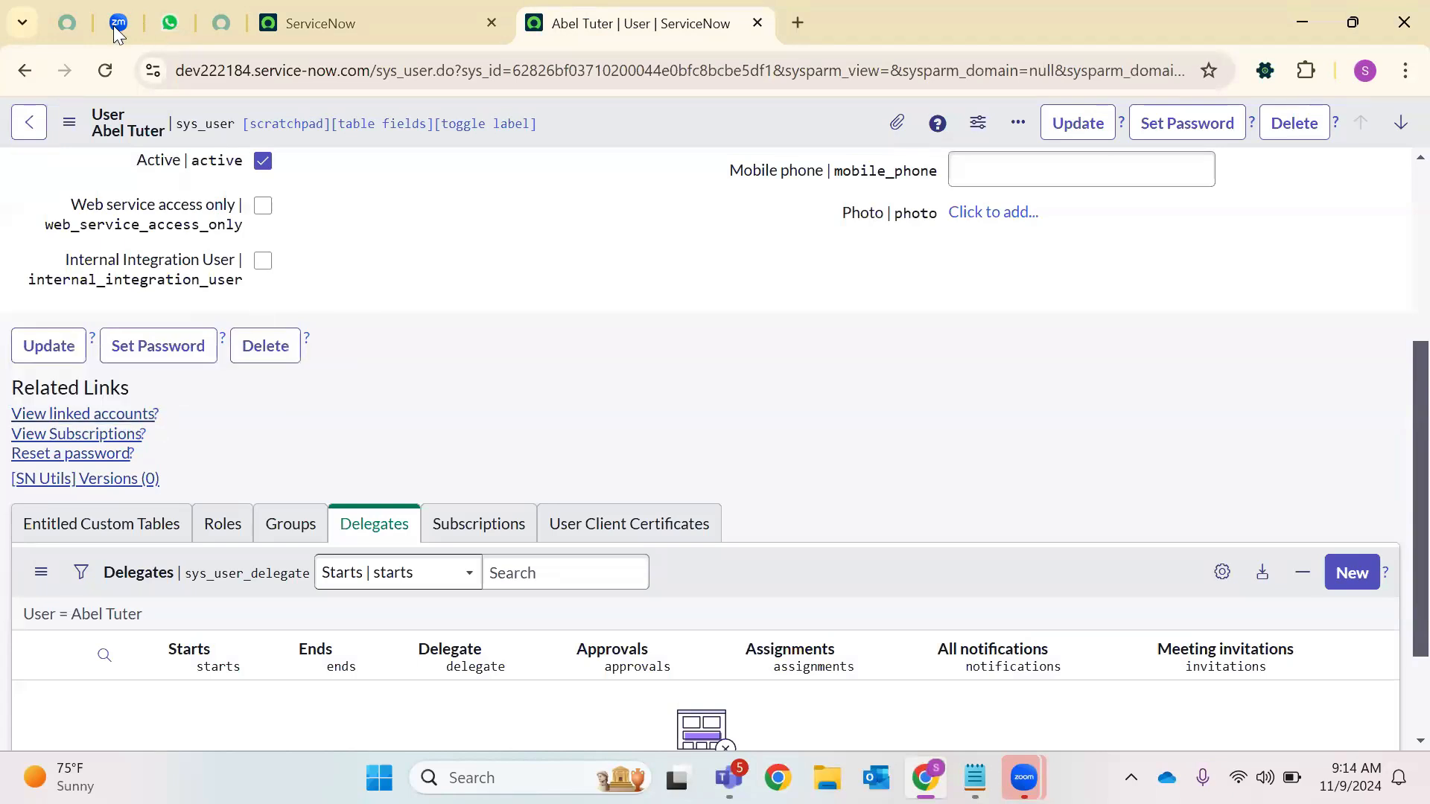
pyautogui.click(108, 71)
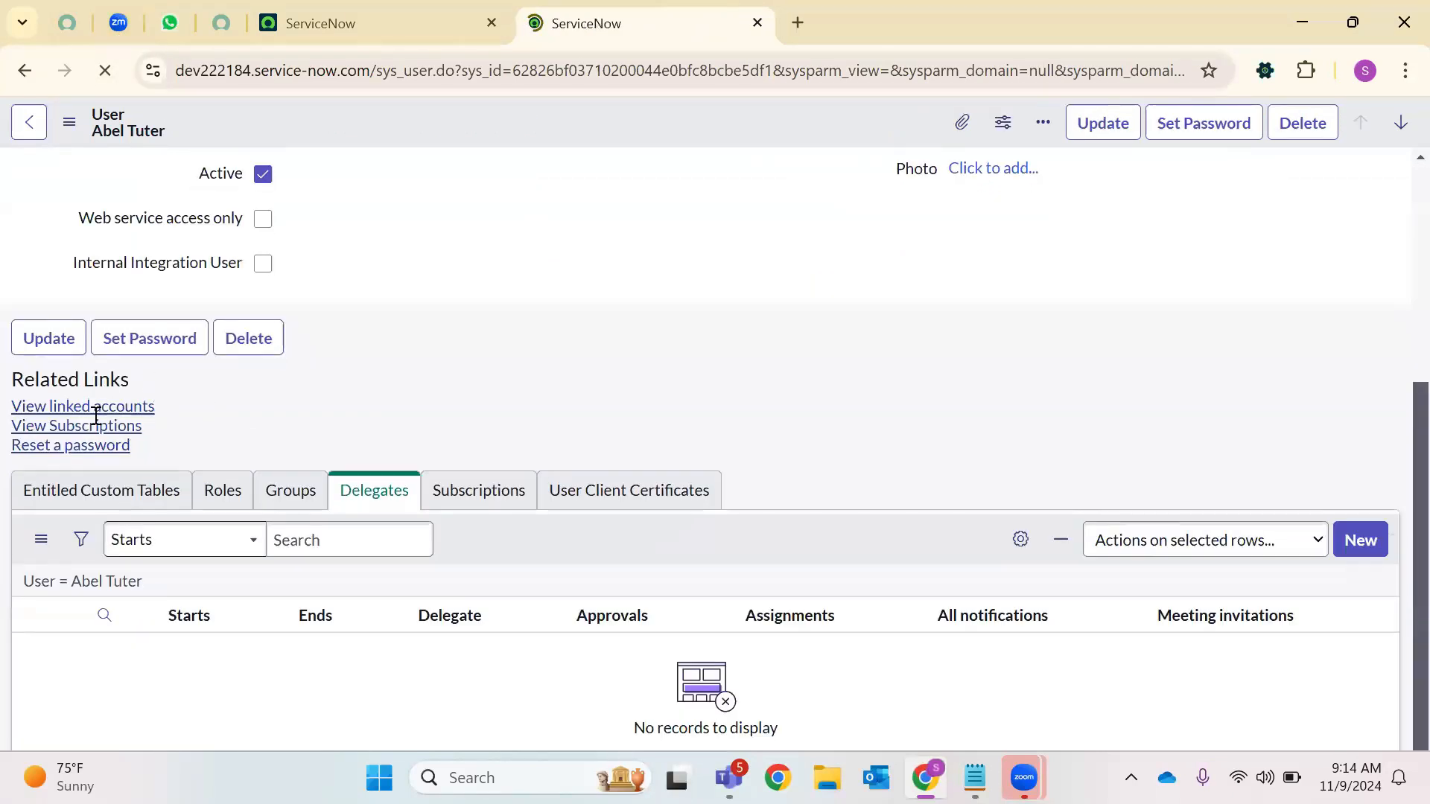
# Open View linked accounts, close the Provider Auths lookup, and return to the new Linked Accounts form
pyautogui.click(97, 297)
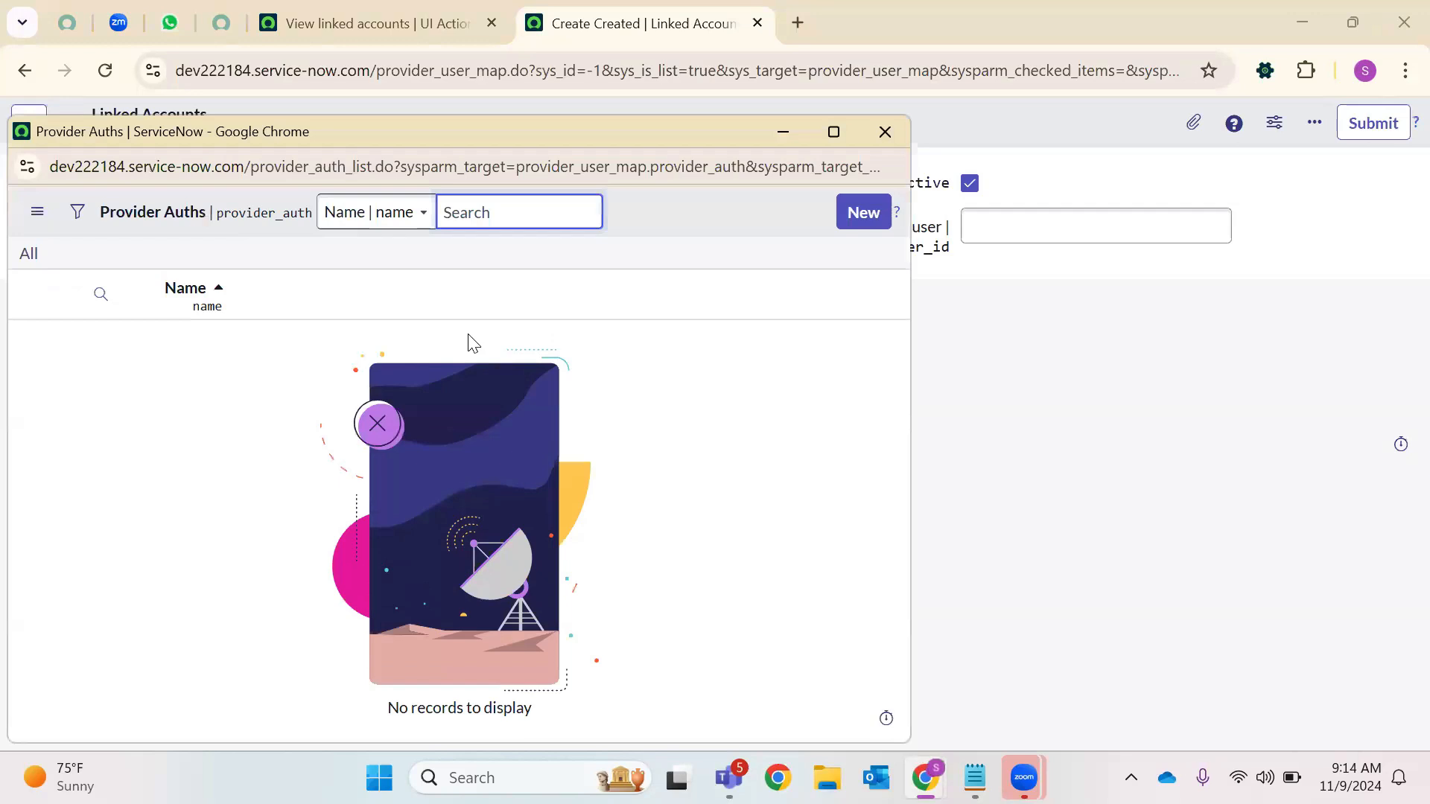
pyautogui.click(873, 143)
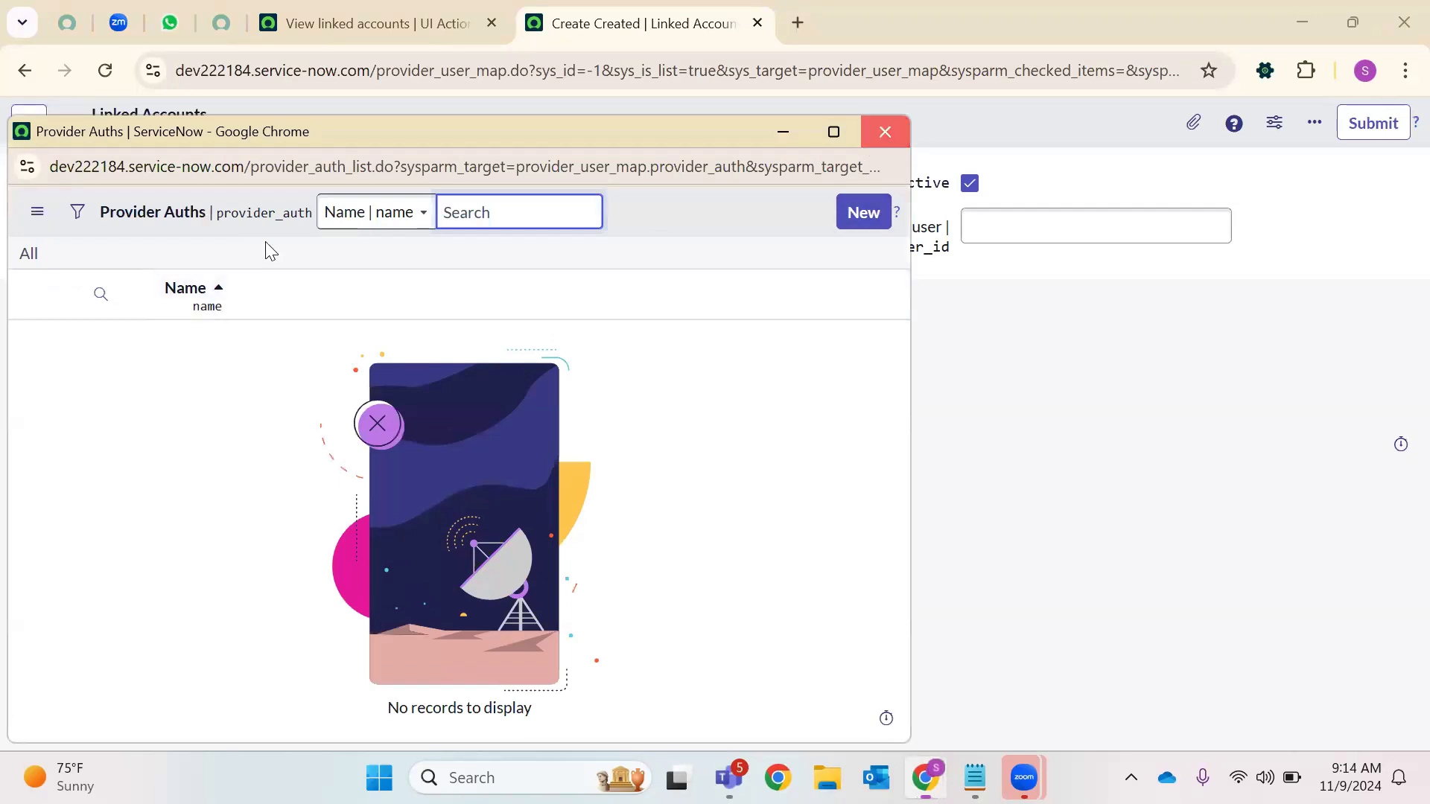
pyautogui.click(995, 222)
pyautogui.click(18, 129)
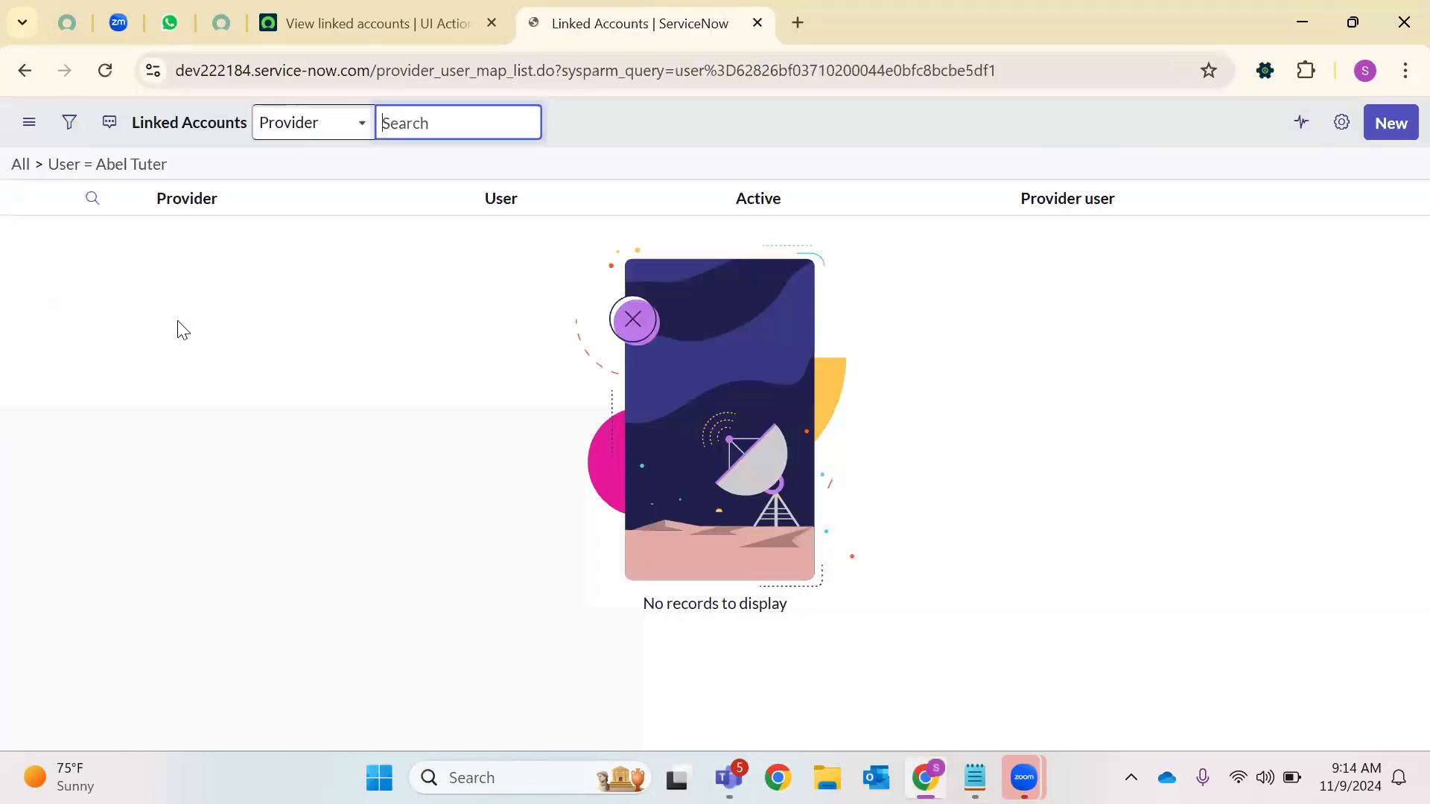
pyautogui.click(21, 72)
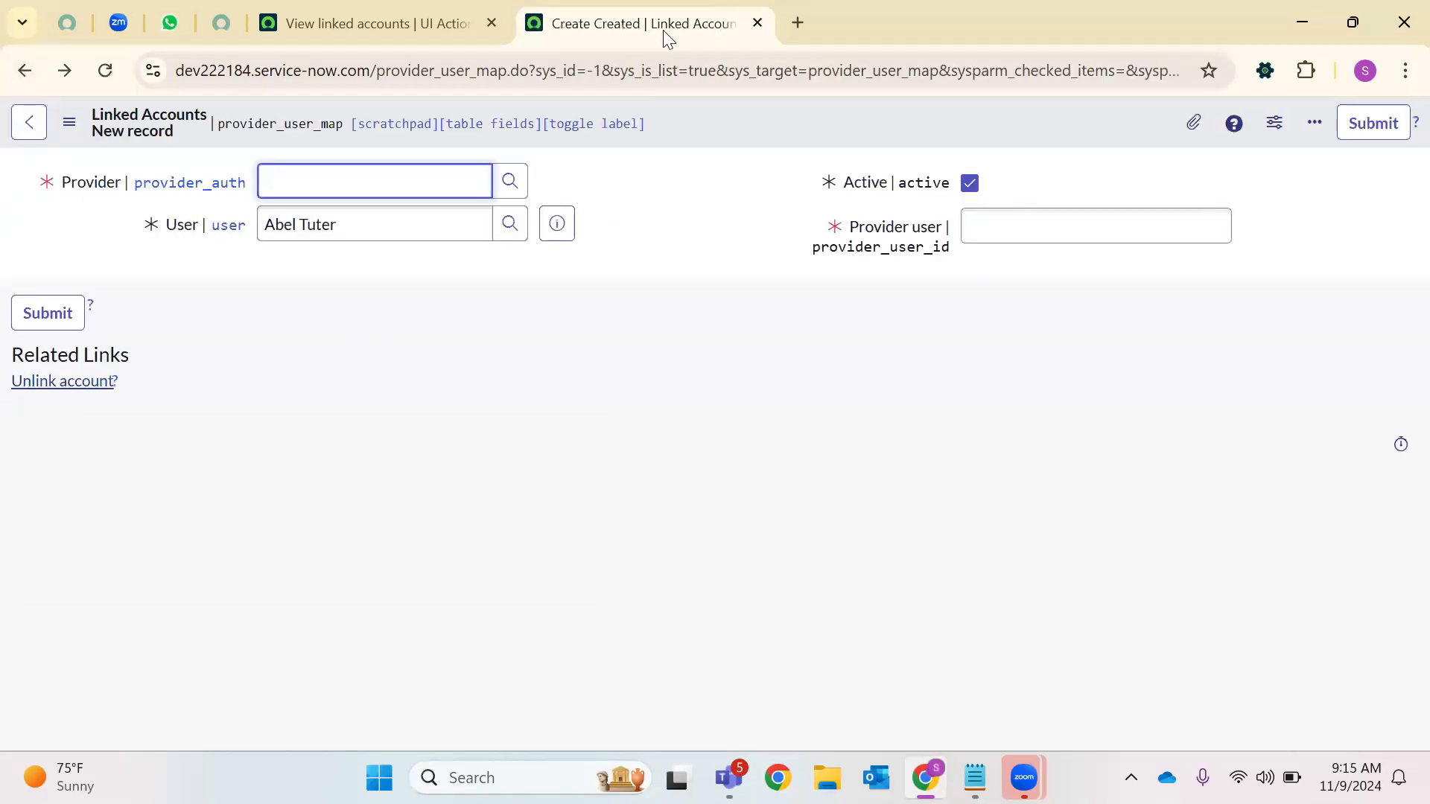
pyautogui.moveTo(380, 77); pyautogui.dragTo(1312, 95)
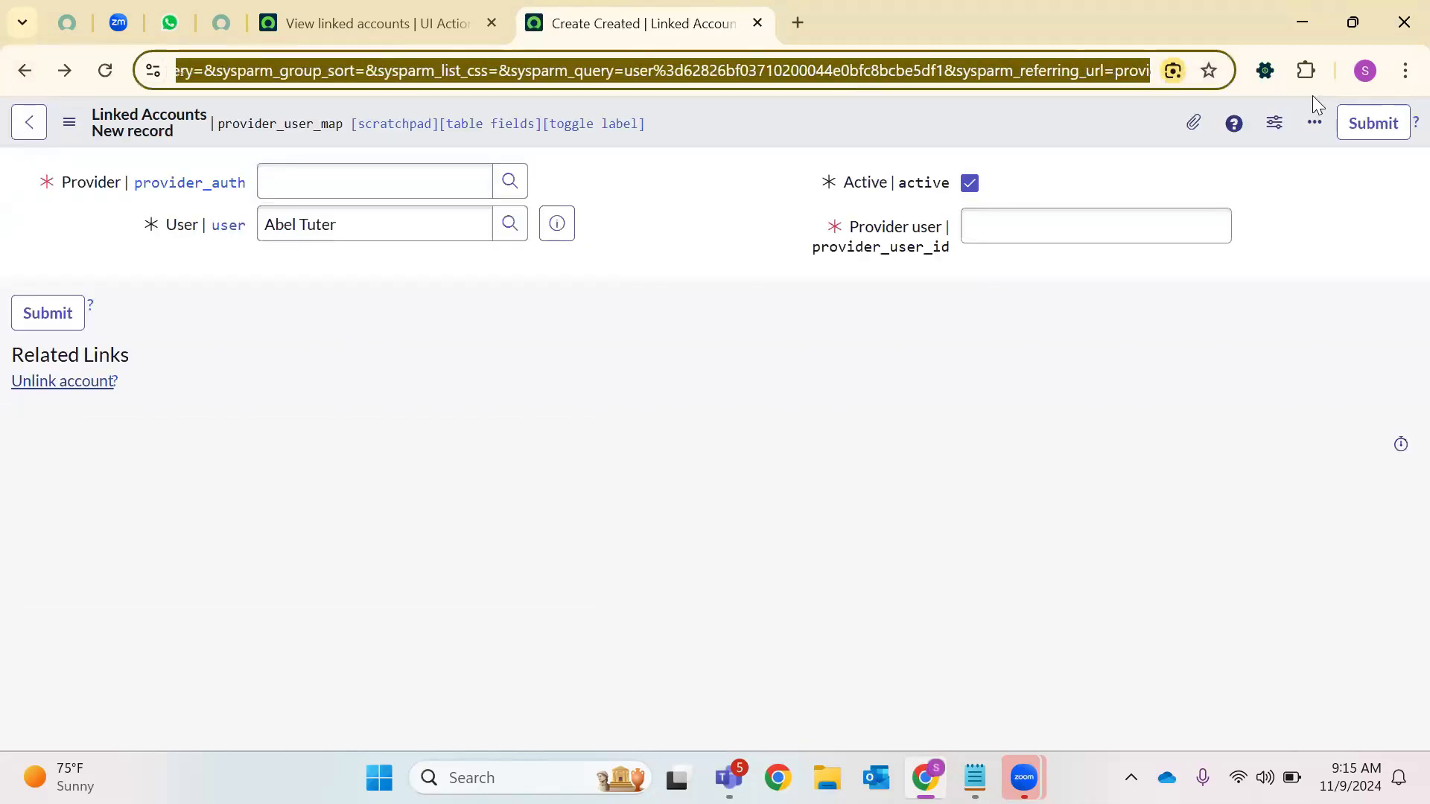
# Replace the address path with sys_user_list to load the Users list
pyautogui.write('\\der_user_ma')
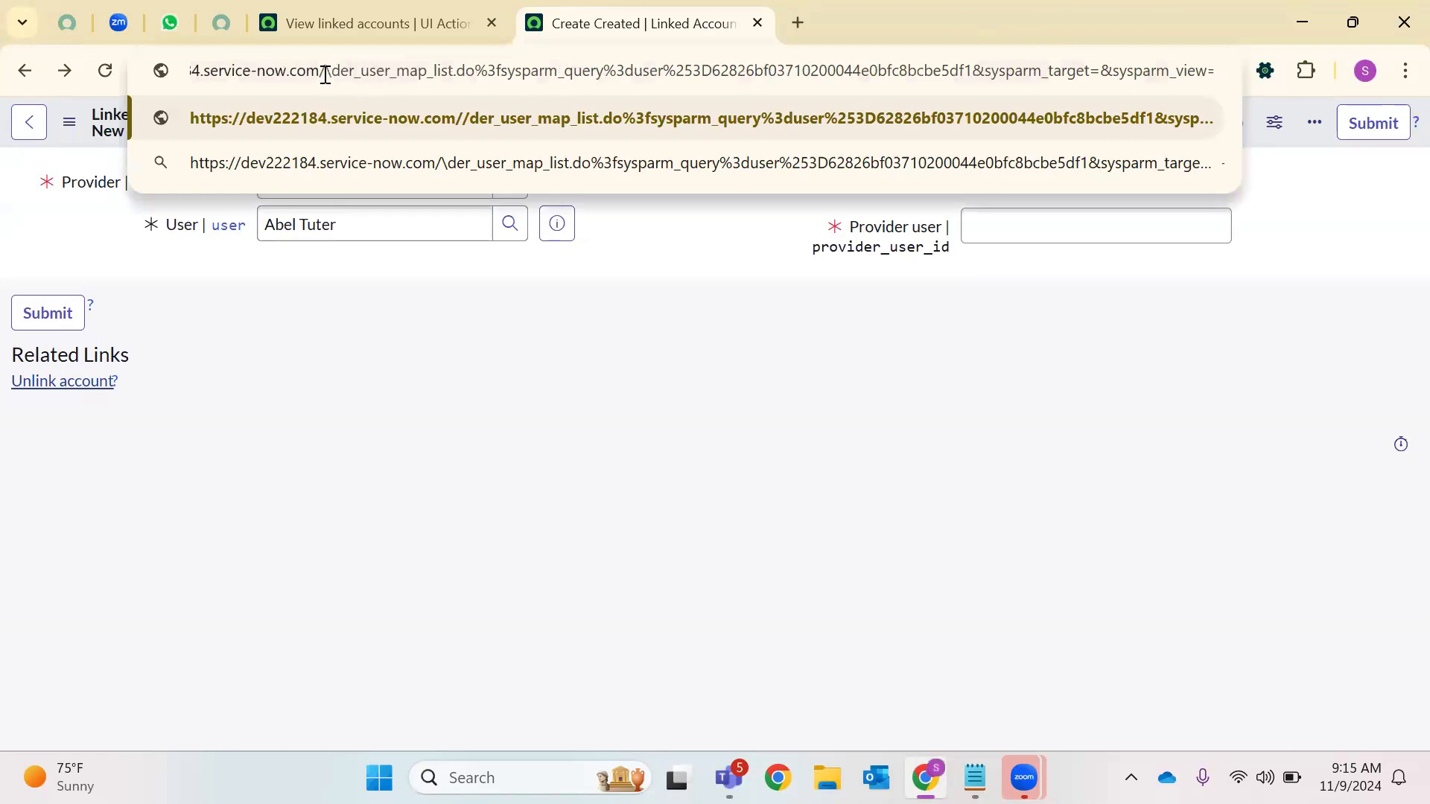
pyautogui.hotkey('shift', 'End')
pyautogui.press('BackSpace')
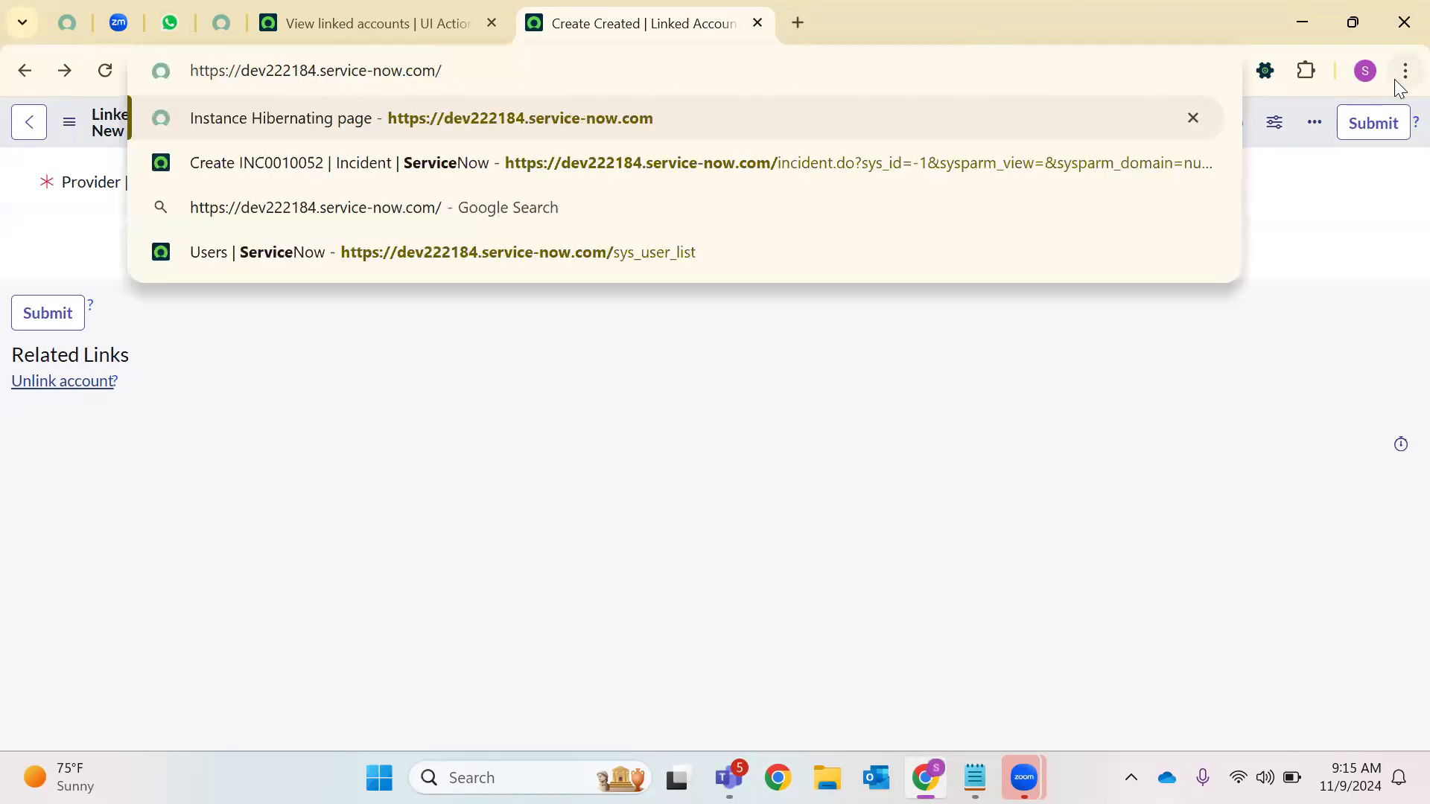
pyautogui.write('sys_')
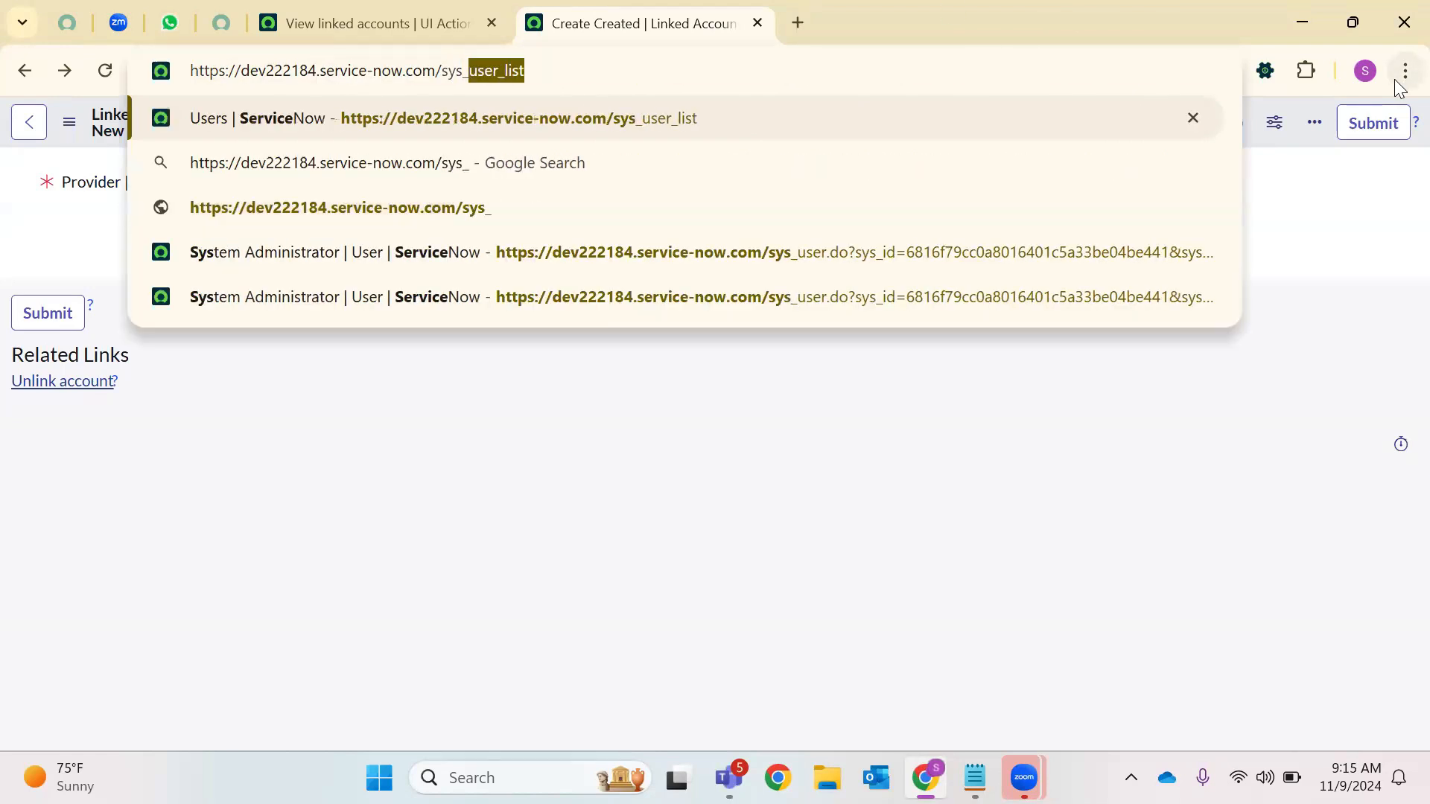
pyautogui.press('Return')
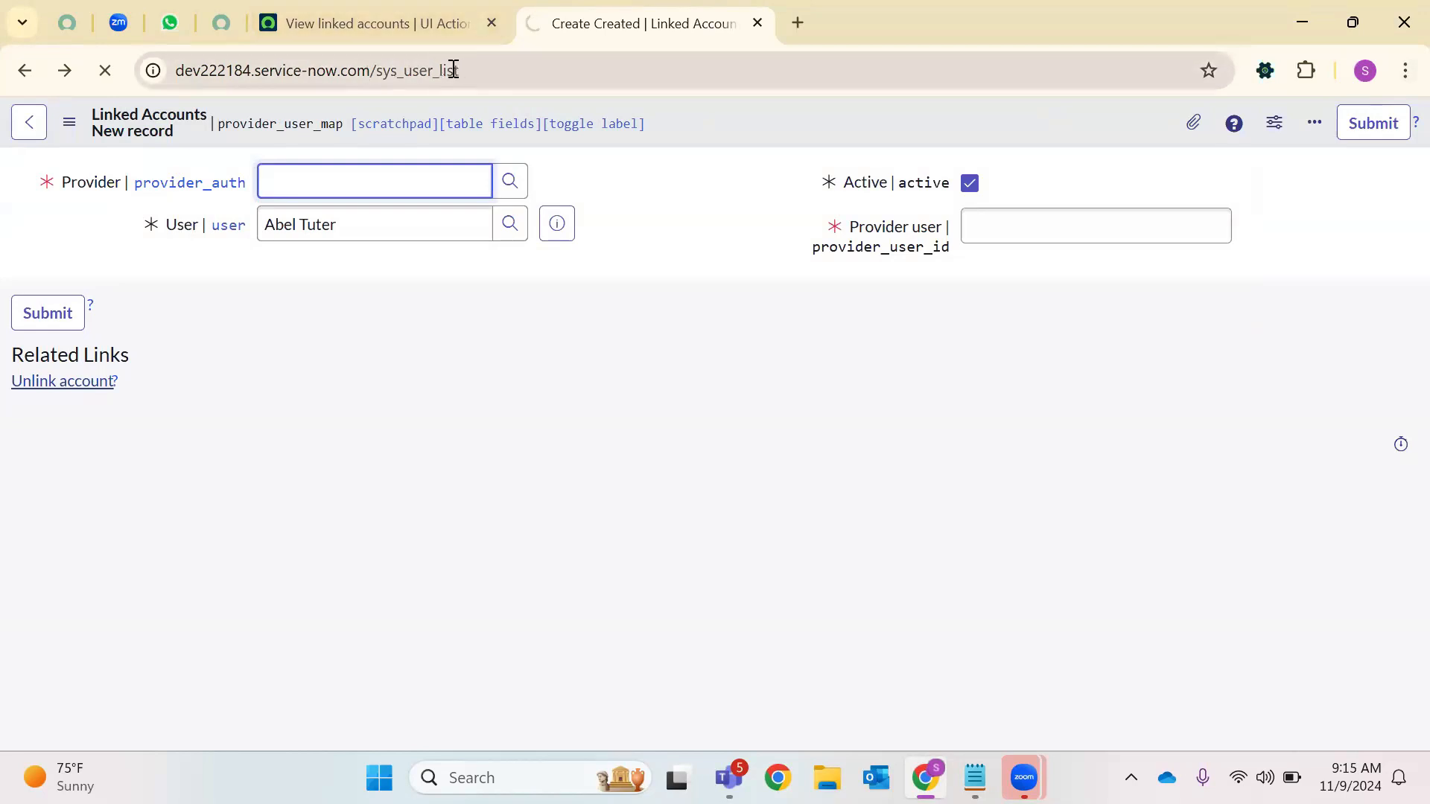
# Highlight the URL parts in turn: https, instance dev222184, and sys_user_list
pyautogui.click(298, 70)
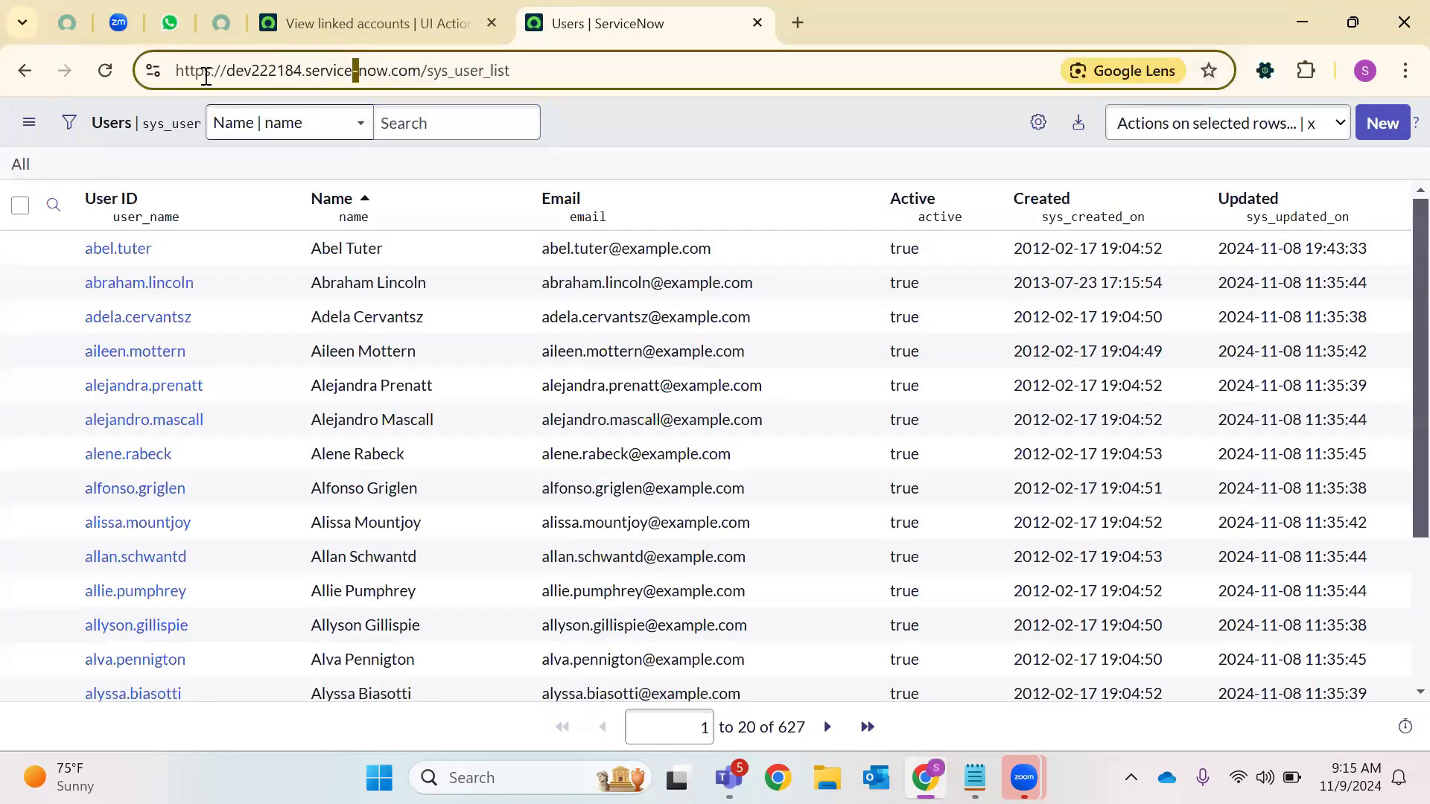
pyautogui.doubleClick(202, 75)
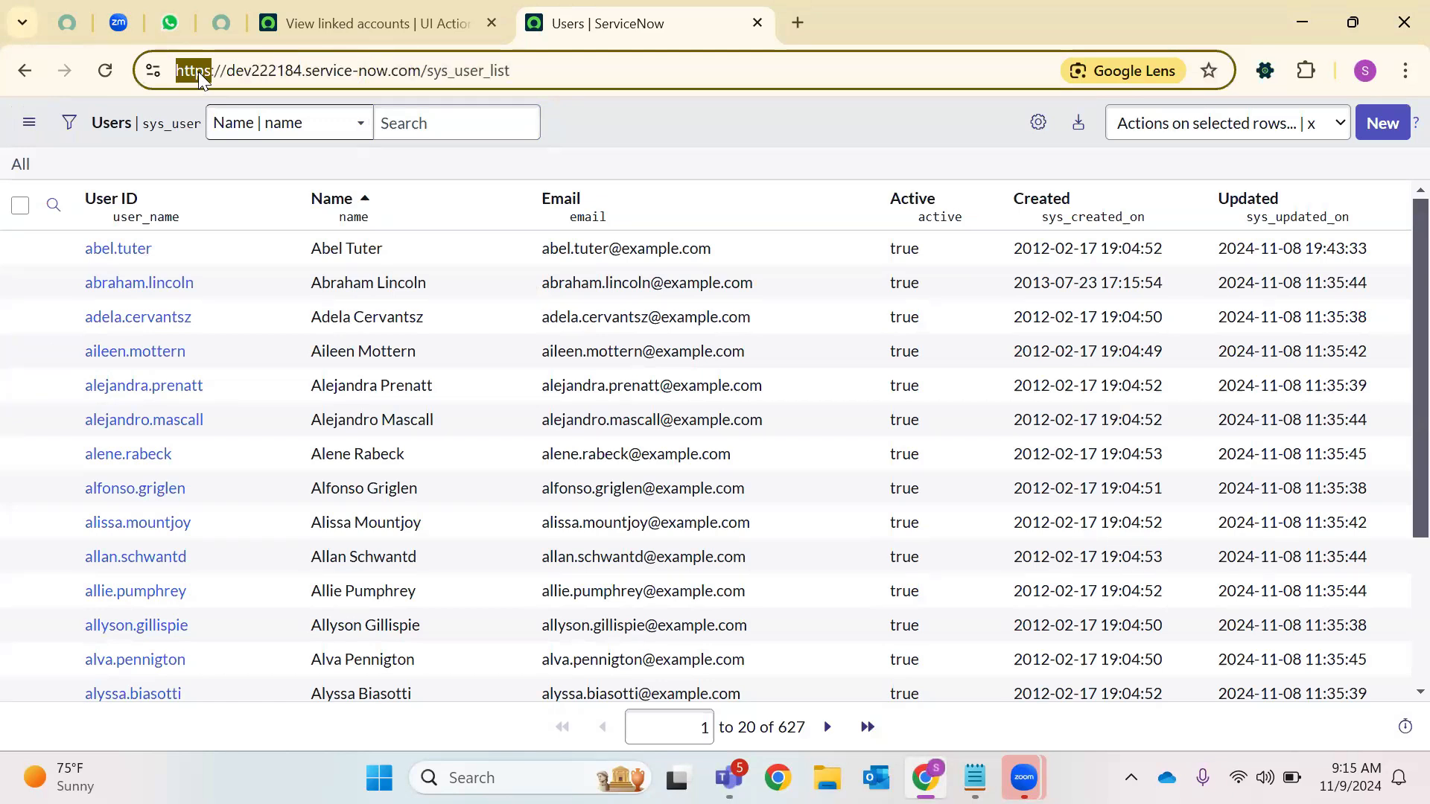
pyautogui.doubleClick(231, 70)
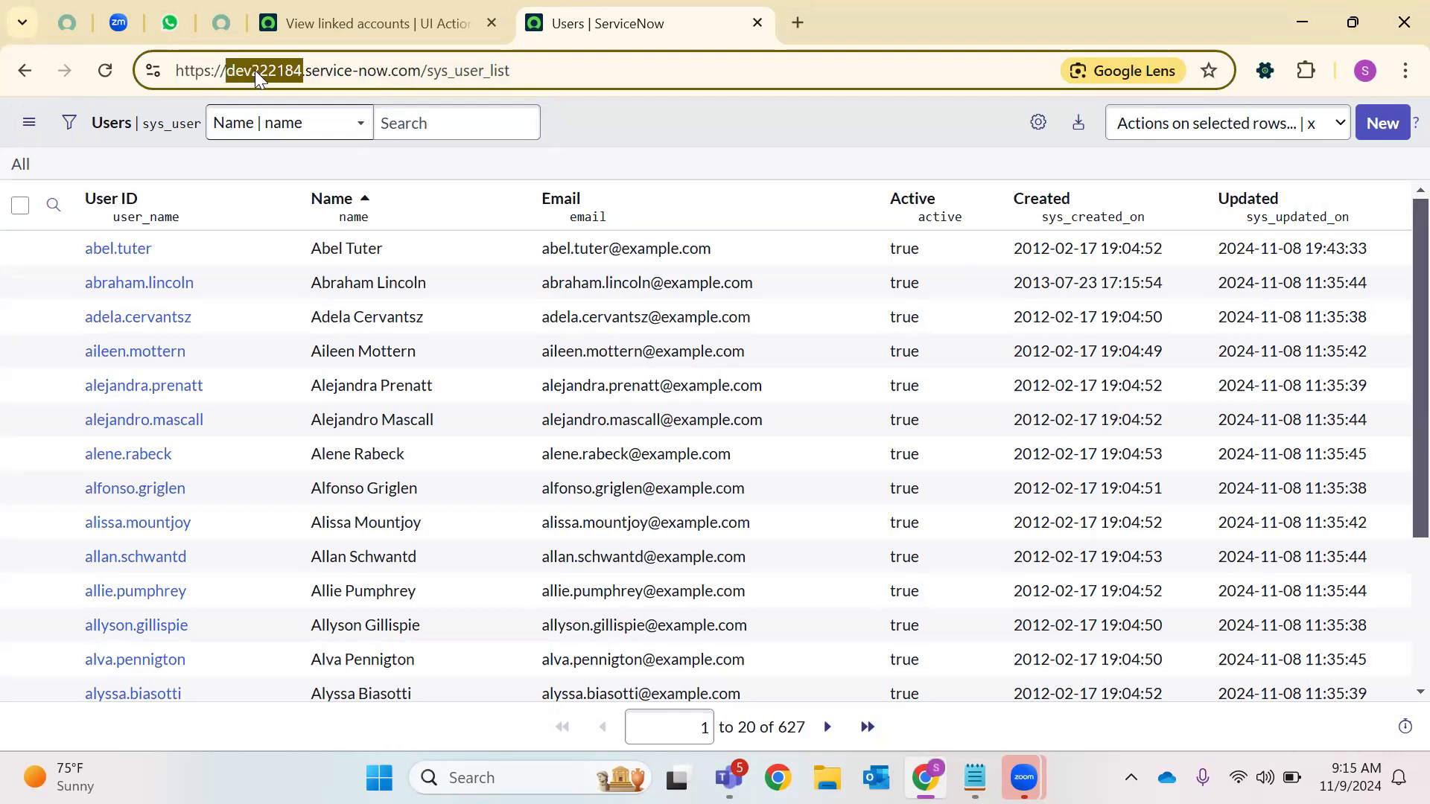
pyautogui.doubleClick(324, 72)
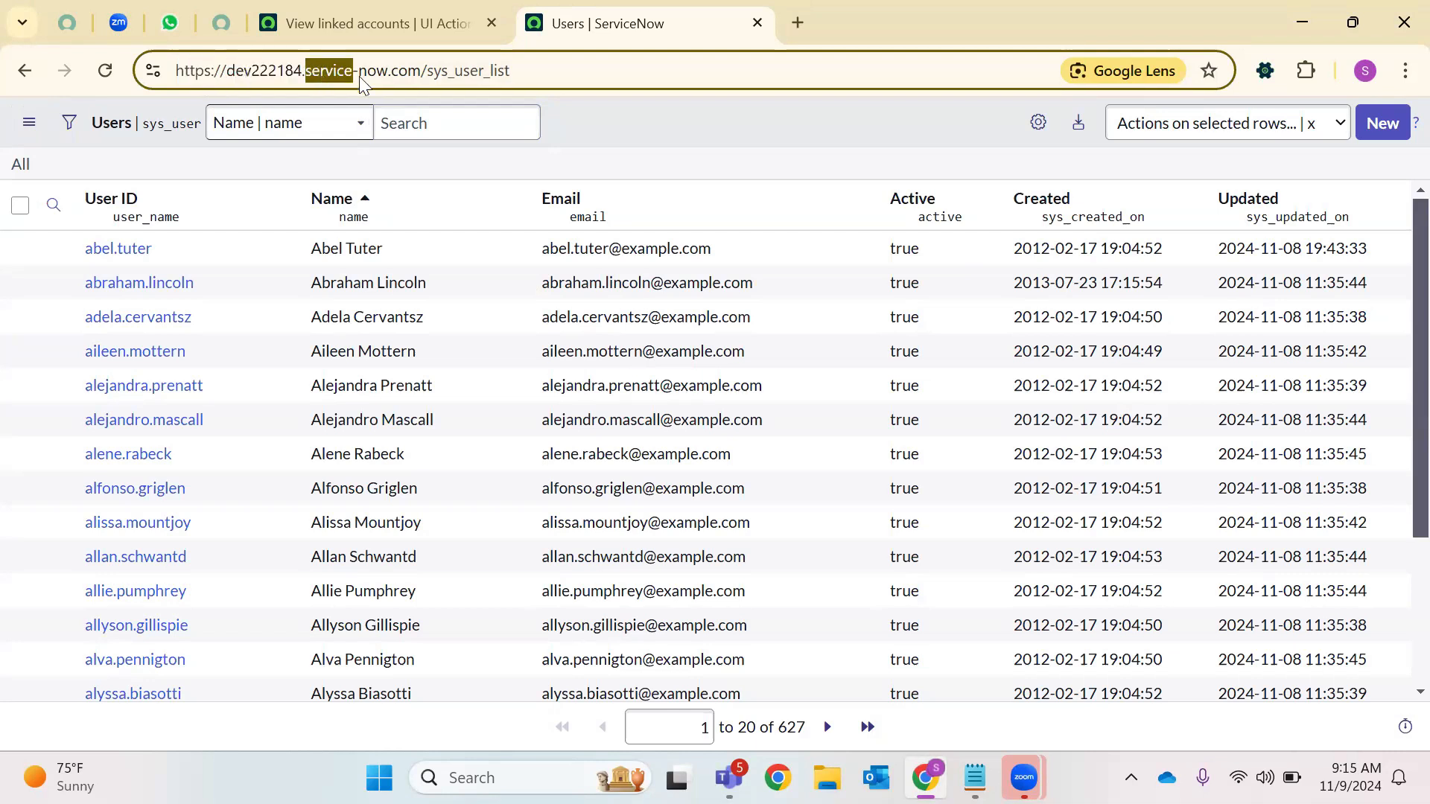
pyautogui.doubleClick(453, 73)
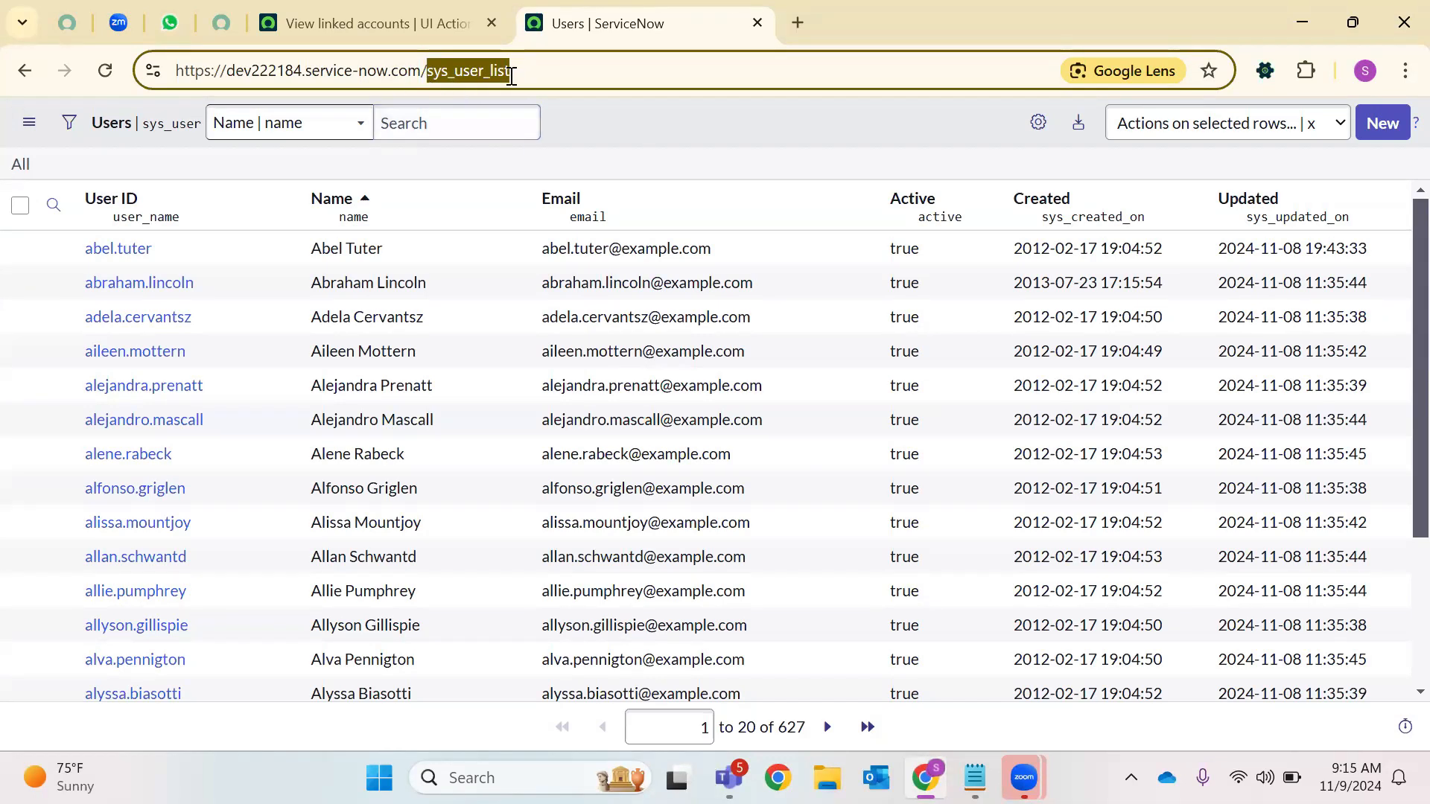
# Load incident_list via the address bar, then open a blank user form with sys_user.do
pyautogui.write('incid')
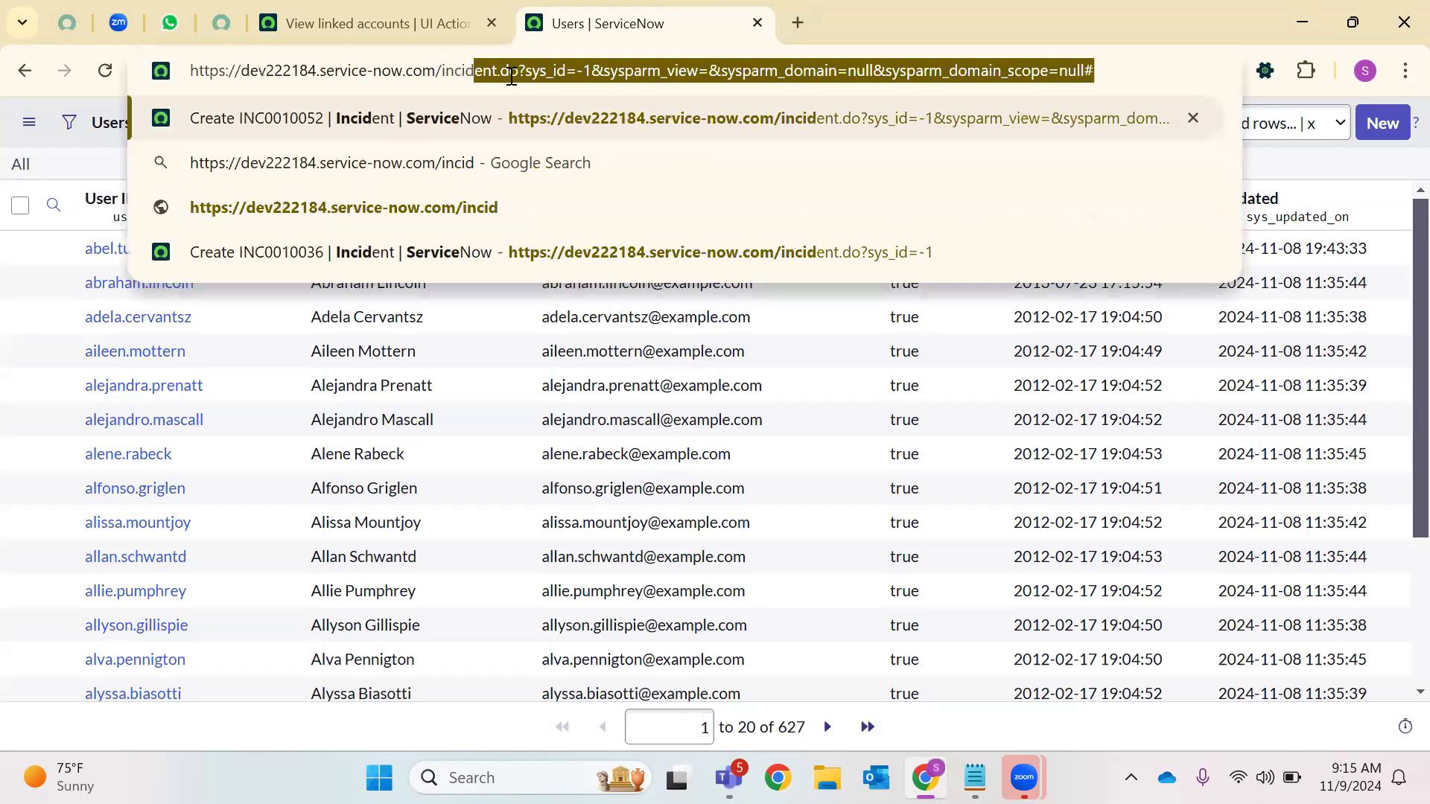
pyautogui.write('ent_list')
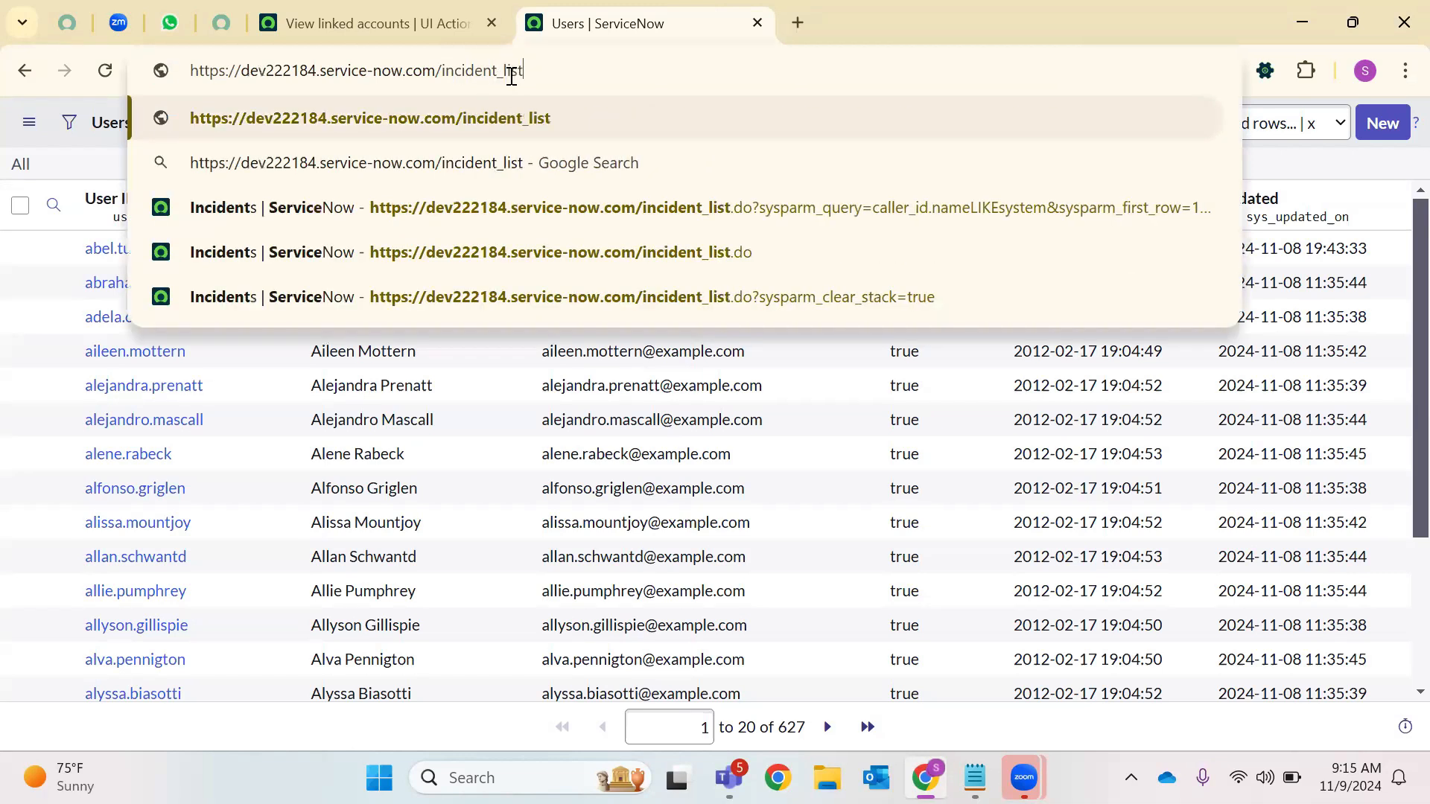
pyautogui.press('Return')
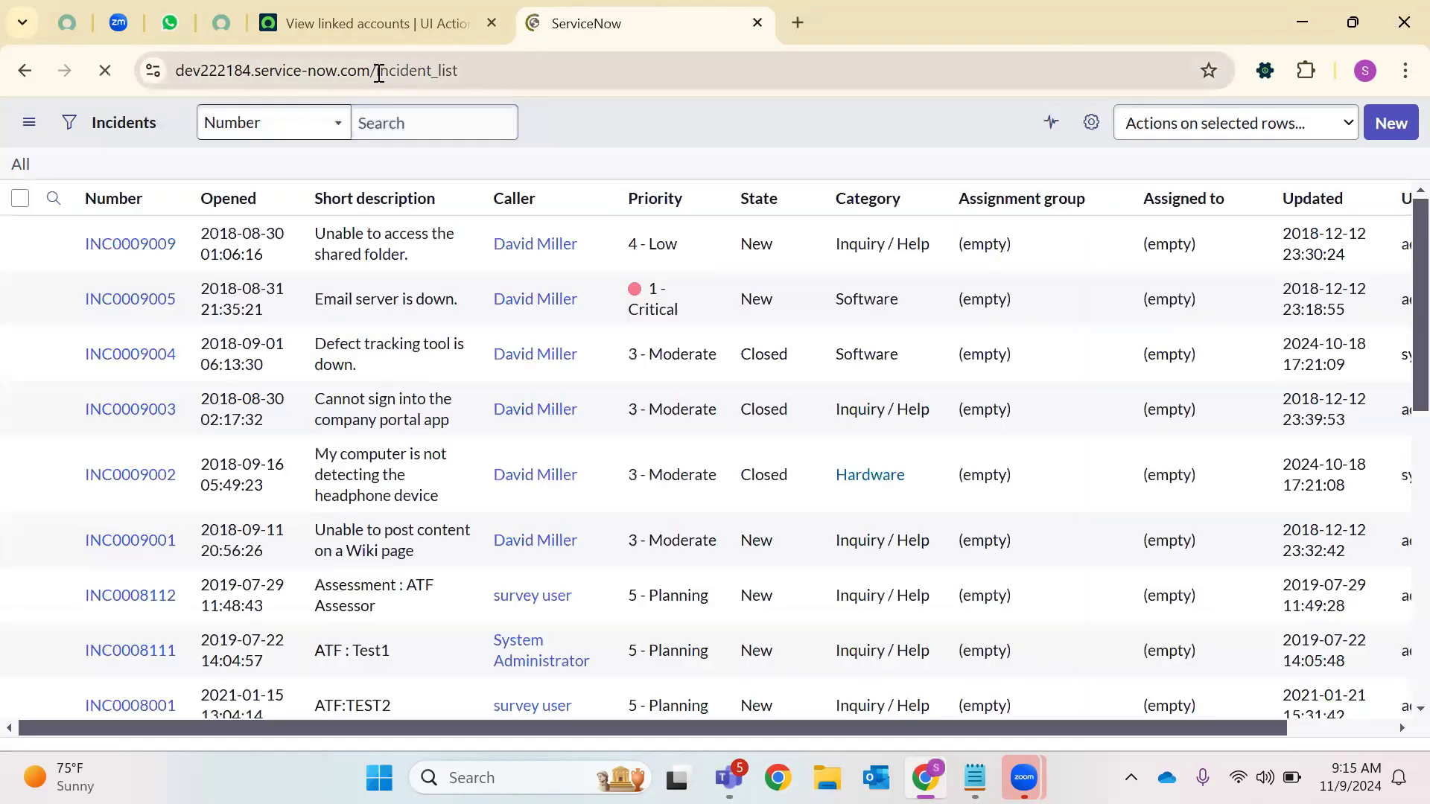
pyautogui.doubleClick(606, 66)
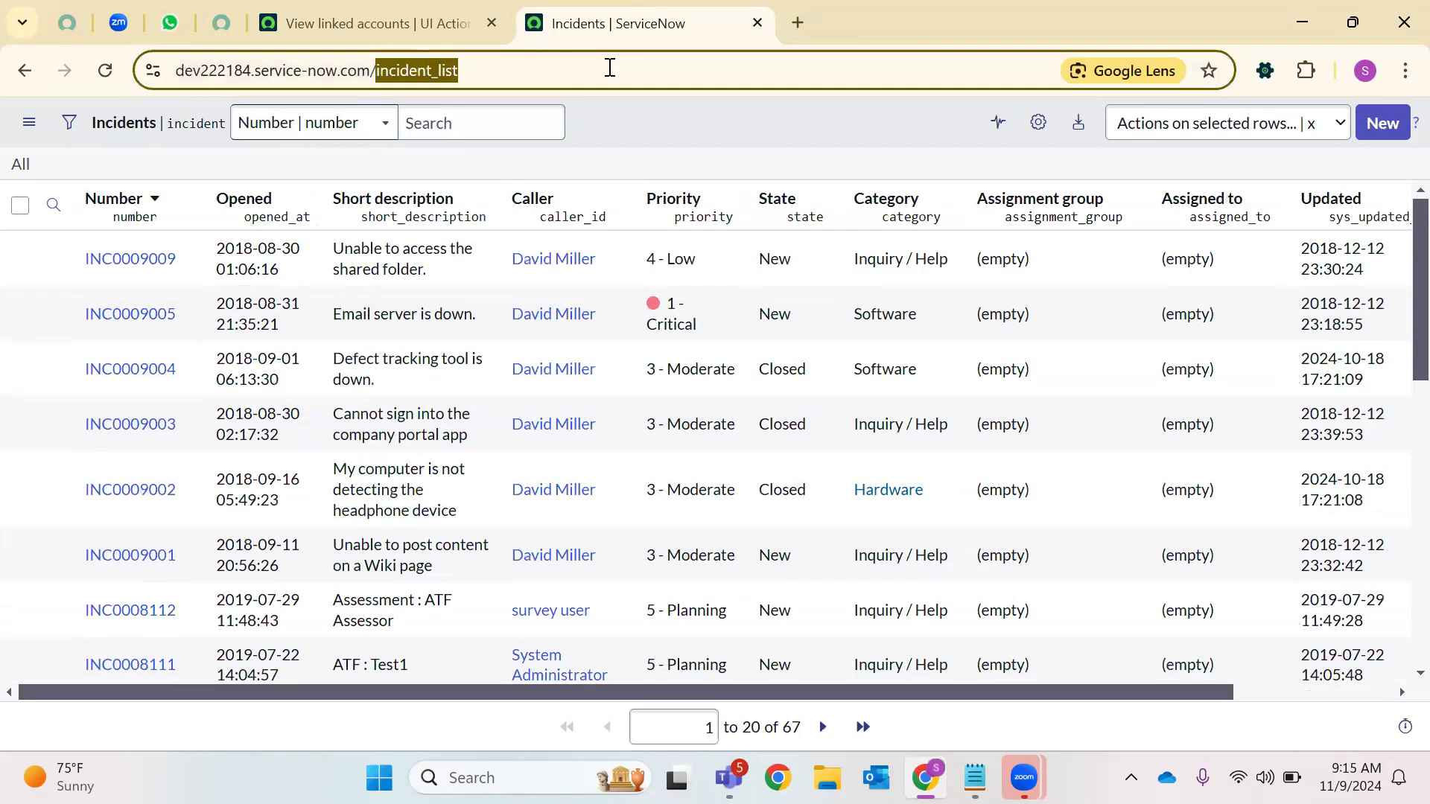
pyautogui.press('BackSpace')
pyautogui.write('sys_user')
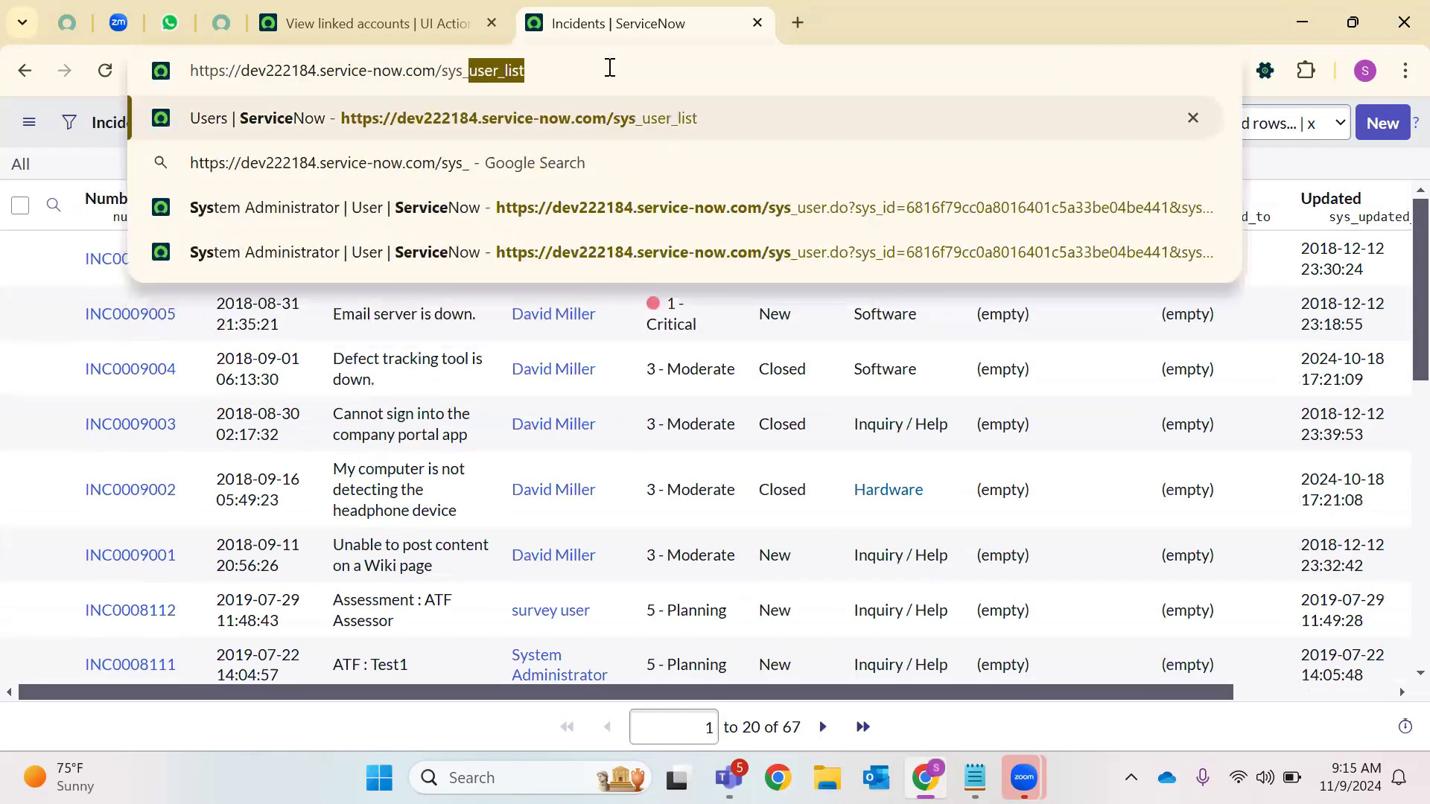
pyautogui.write('.dp')
pyautogui.press('BackSpace')
pyautogui.write('o')
pyautogui.press('Return')
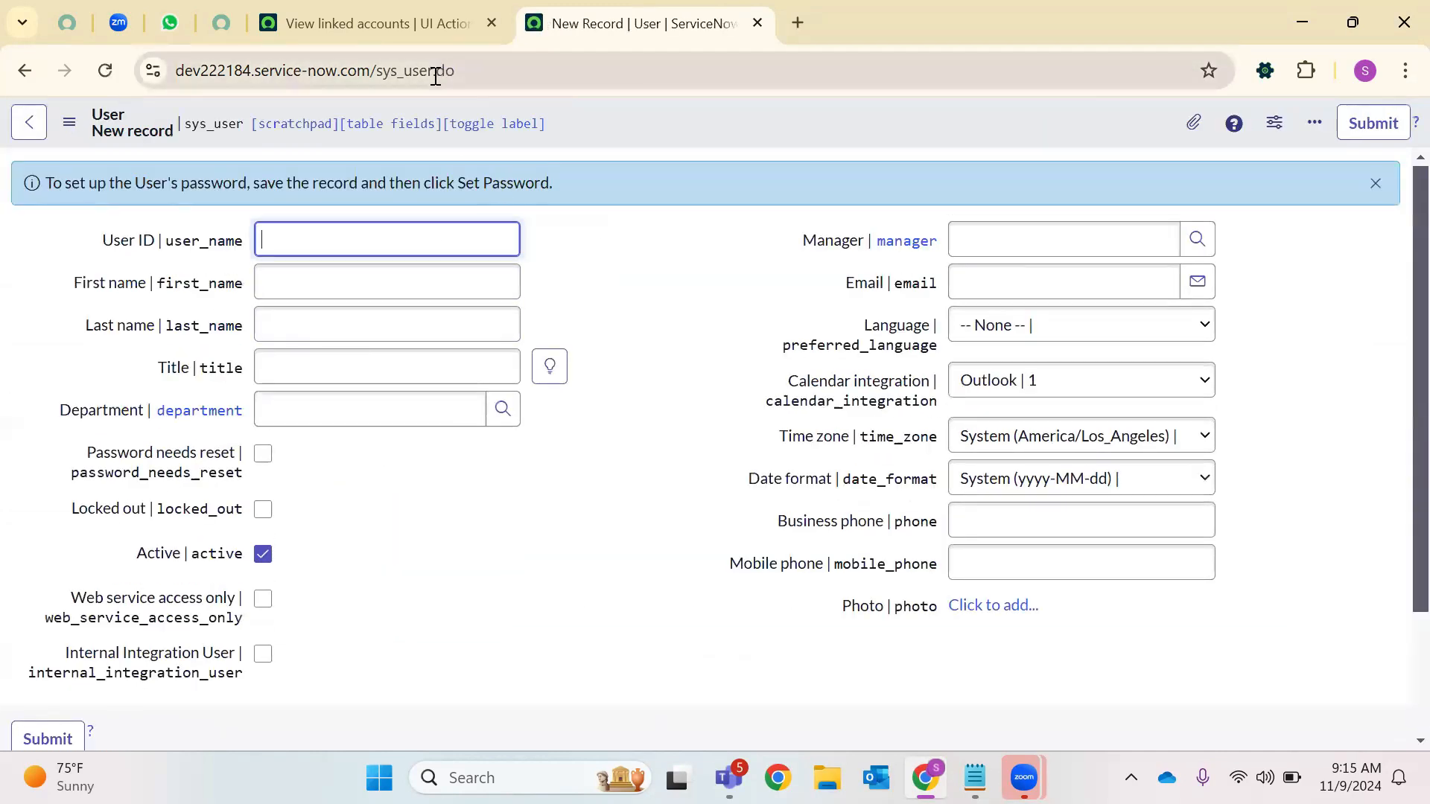
# Change the address ending from .do to sys_user_list to reload all 627 users
pyautogui.click(584, 70)
pyautogui.hotkey('shift', 'Left')
pyautogui.hotkey('shift', 'Left')
pyautogui.hotkey('shift', 'Left')
pyautogui.press('BackSpace')
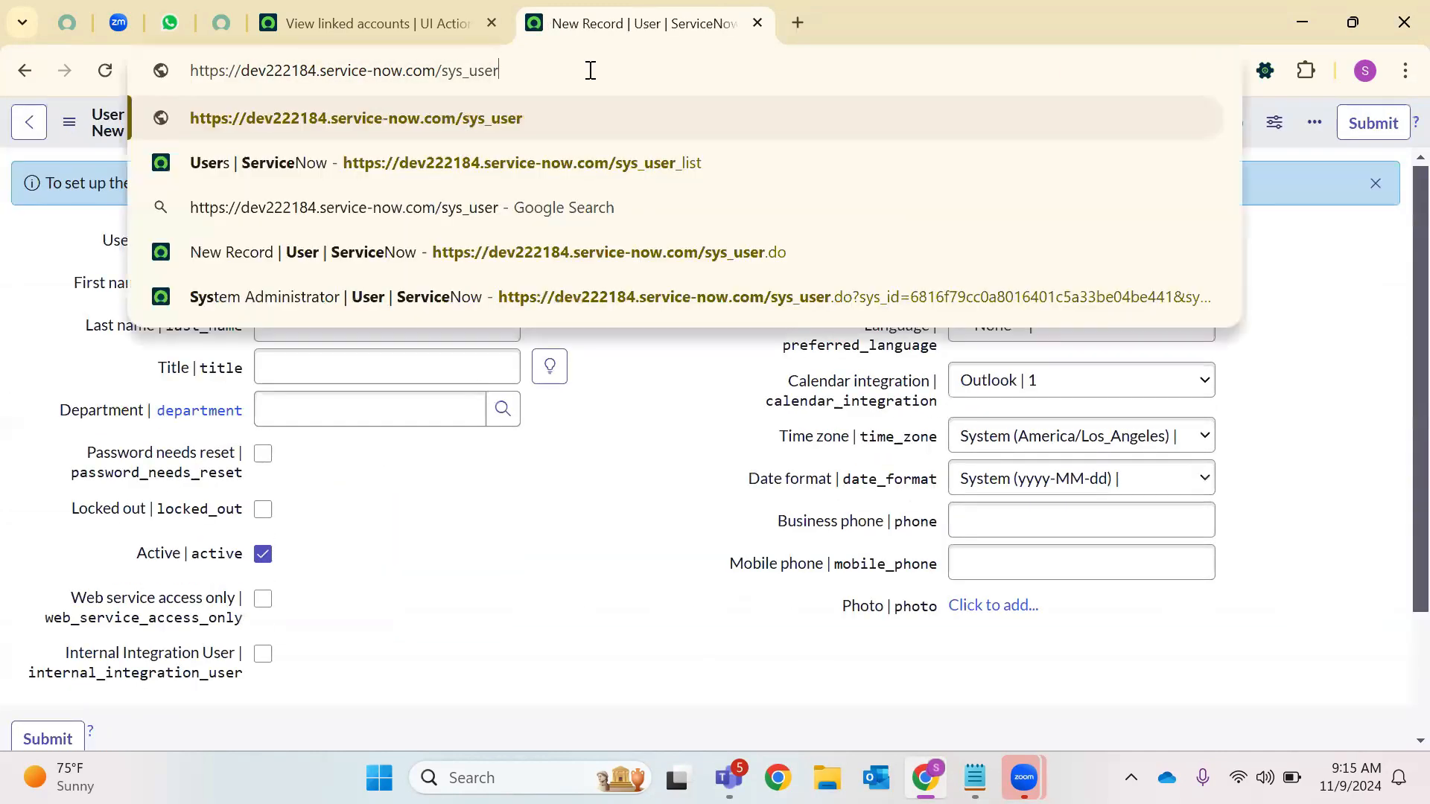
pyautogui.write('_list')
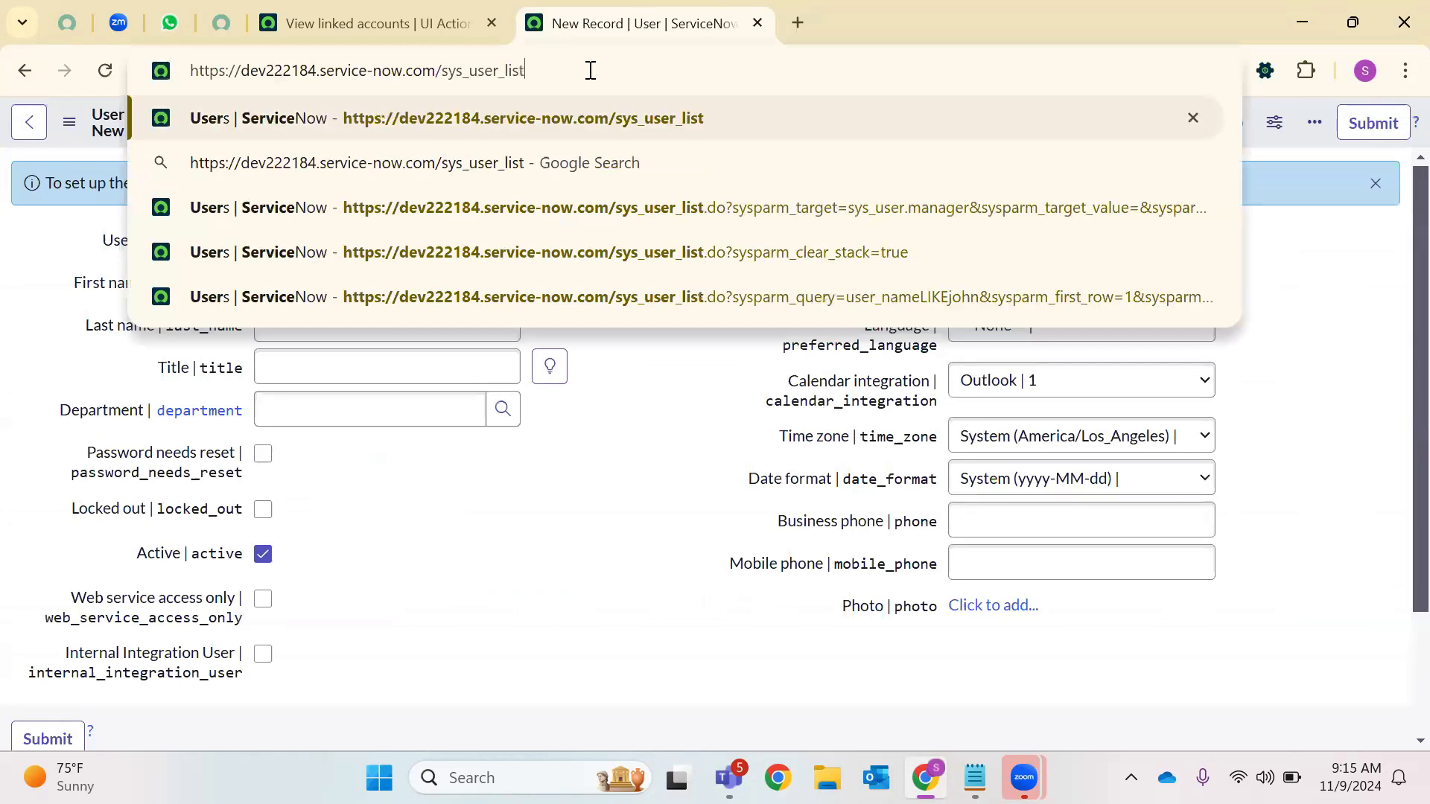
pyautogui.press('Return')
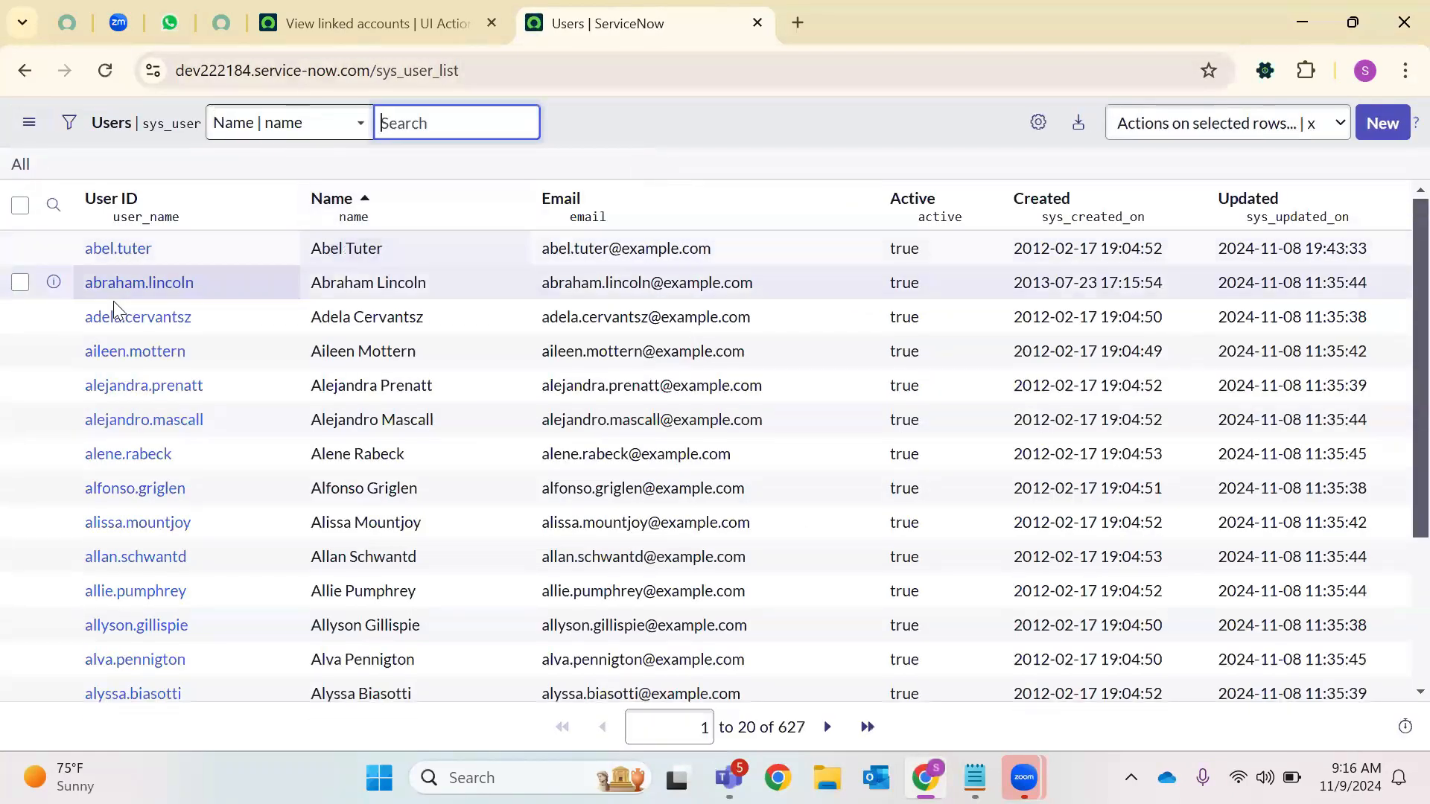
# Open the first user's record and scroll down to Related Links and the related lists
pyautogui.click(124, 250)
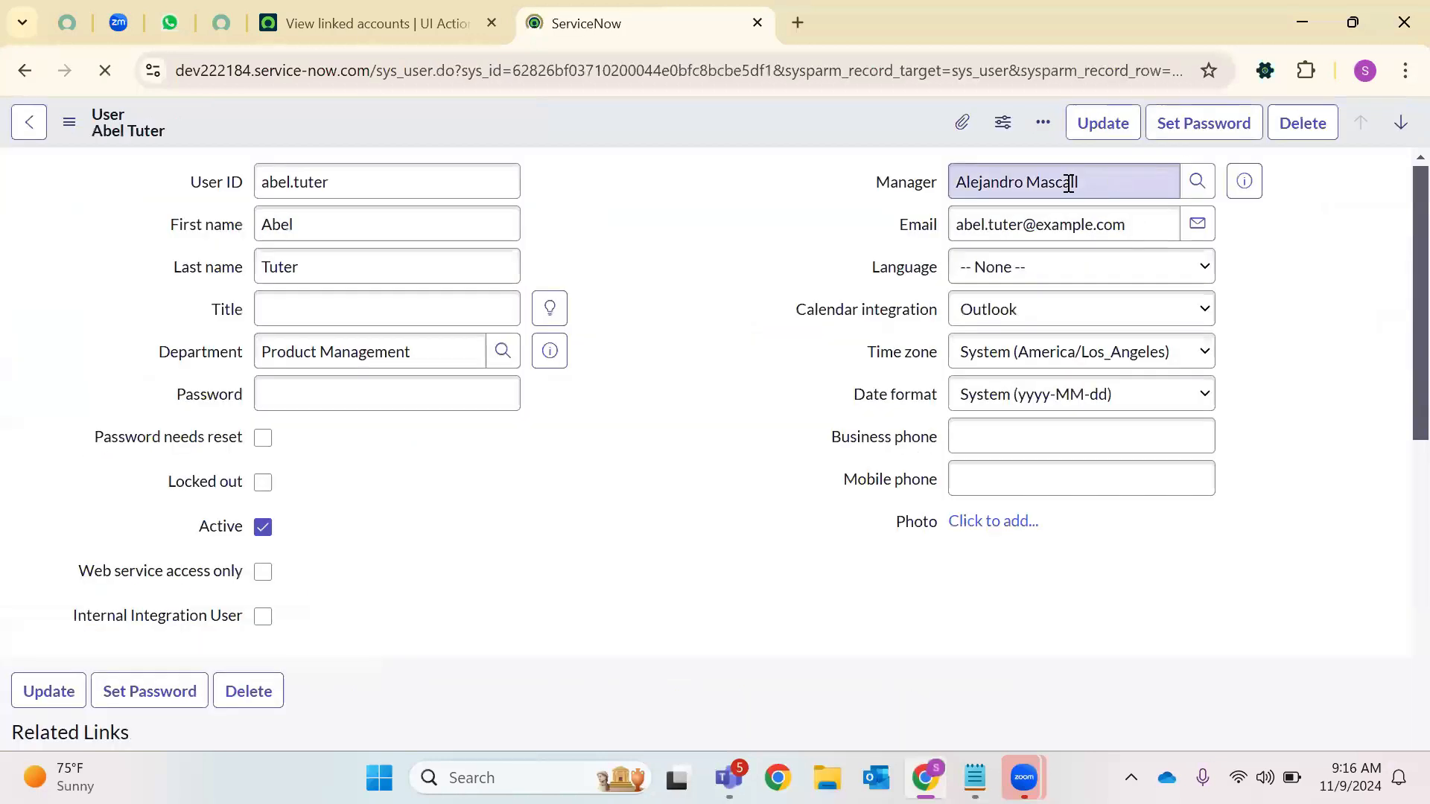
pyautogui.scroll(-5, 731, 297)
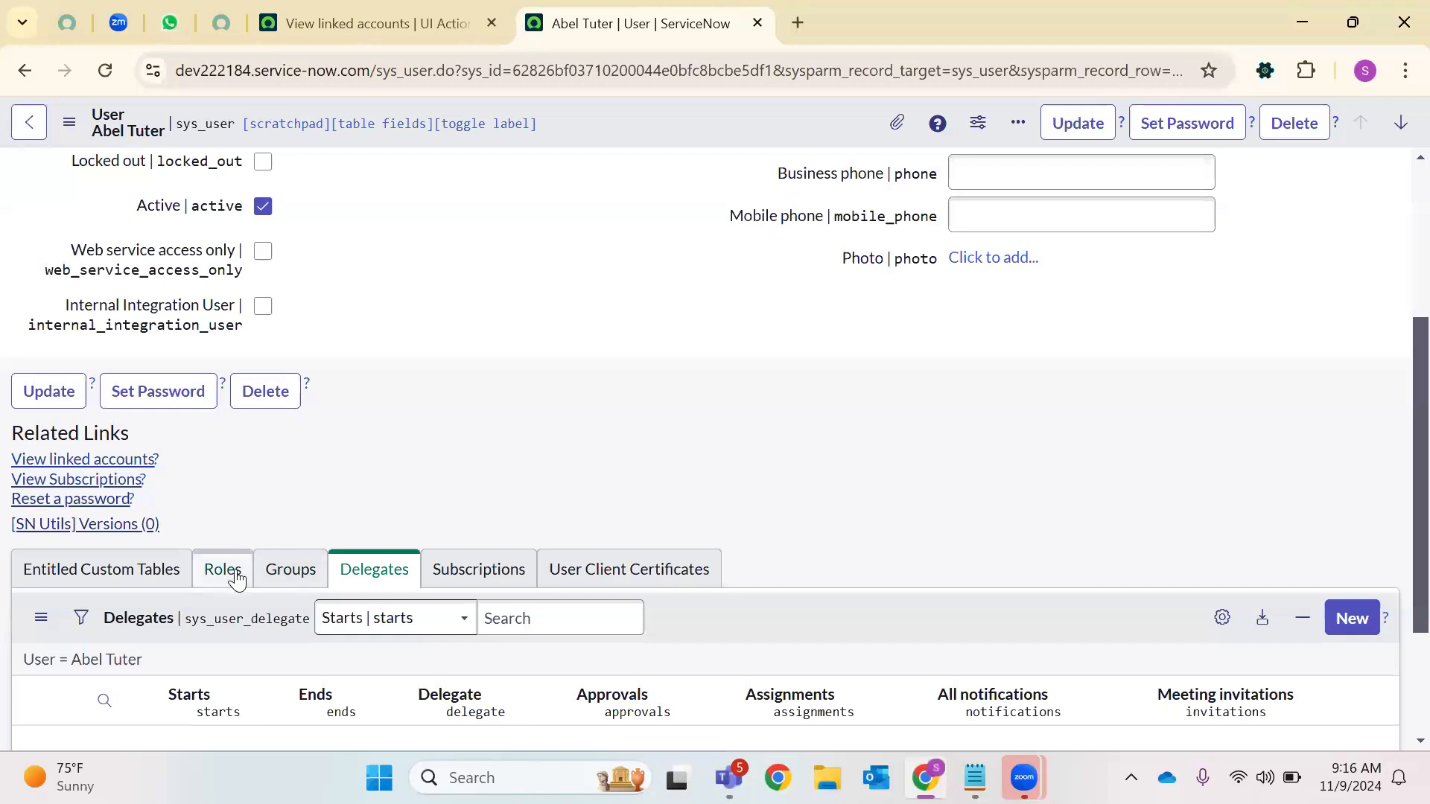
# Start Reset a password for the user and try the Select process dropdown
pyautogui.click(82, 501)
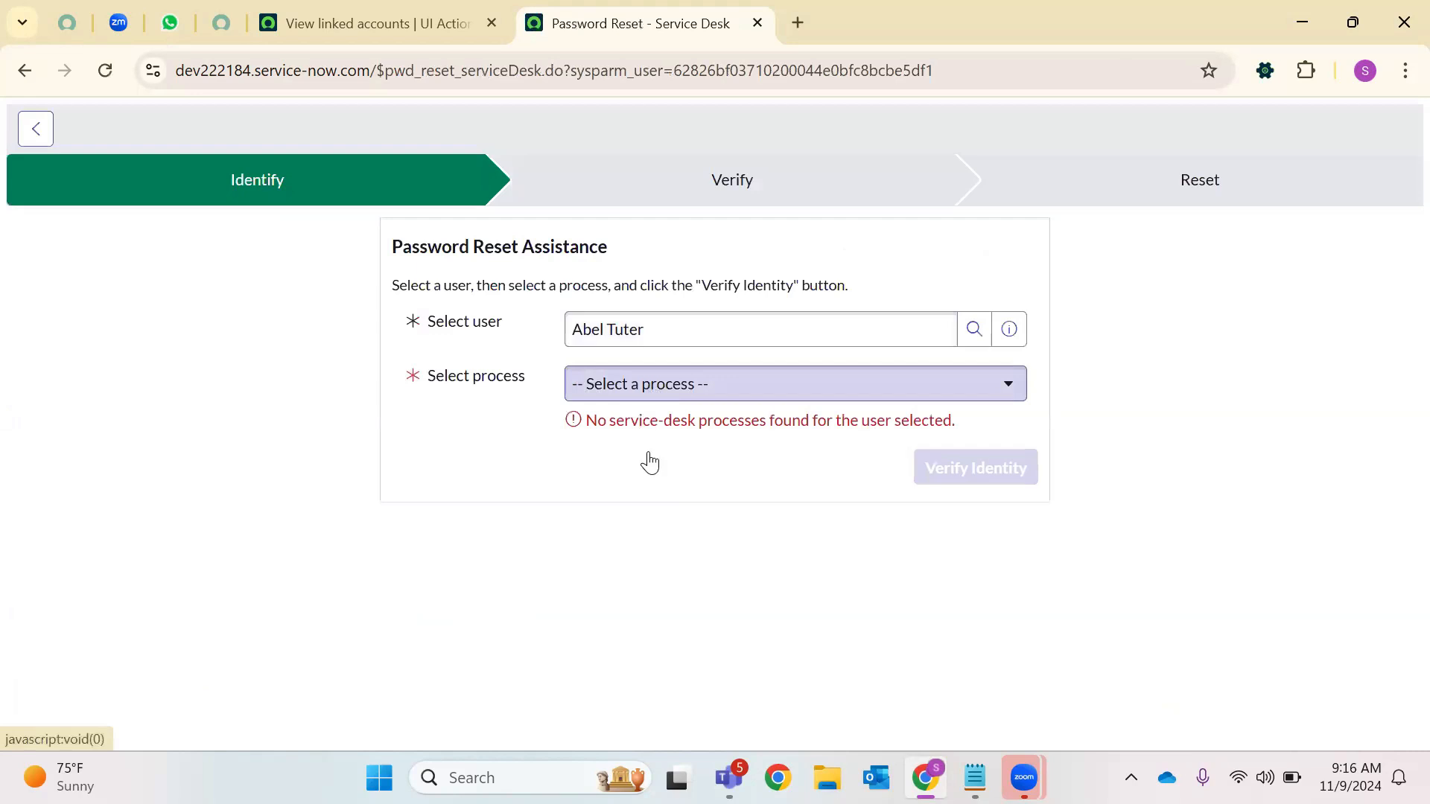
pyautogui.click(670, 394)
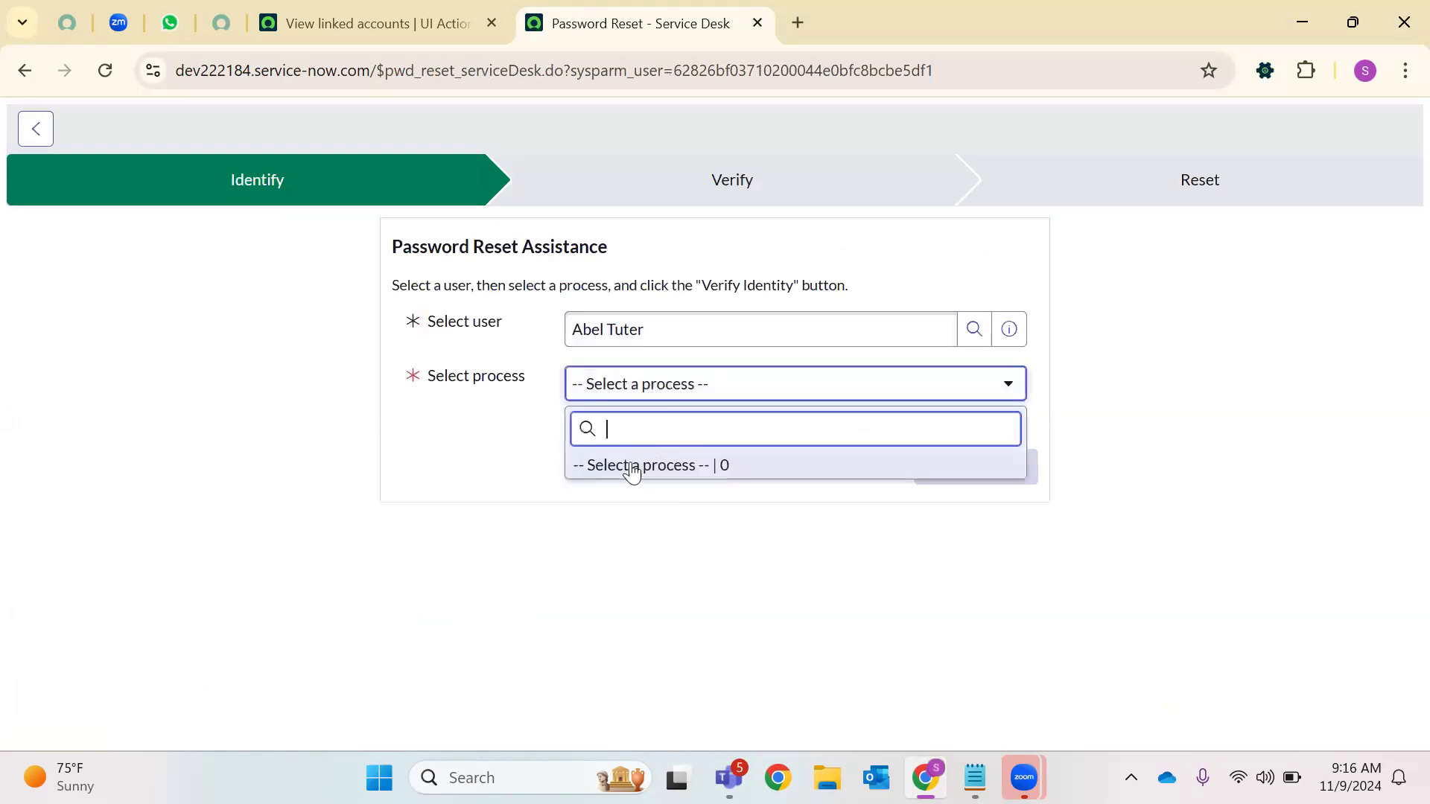
pyautogui.click(674, 391)
pyautogui.click(674, 392)
pyautogui.click(671, 391)
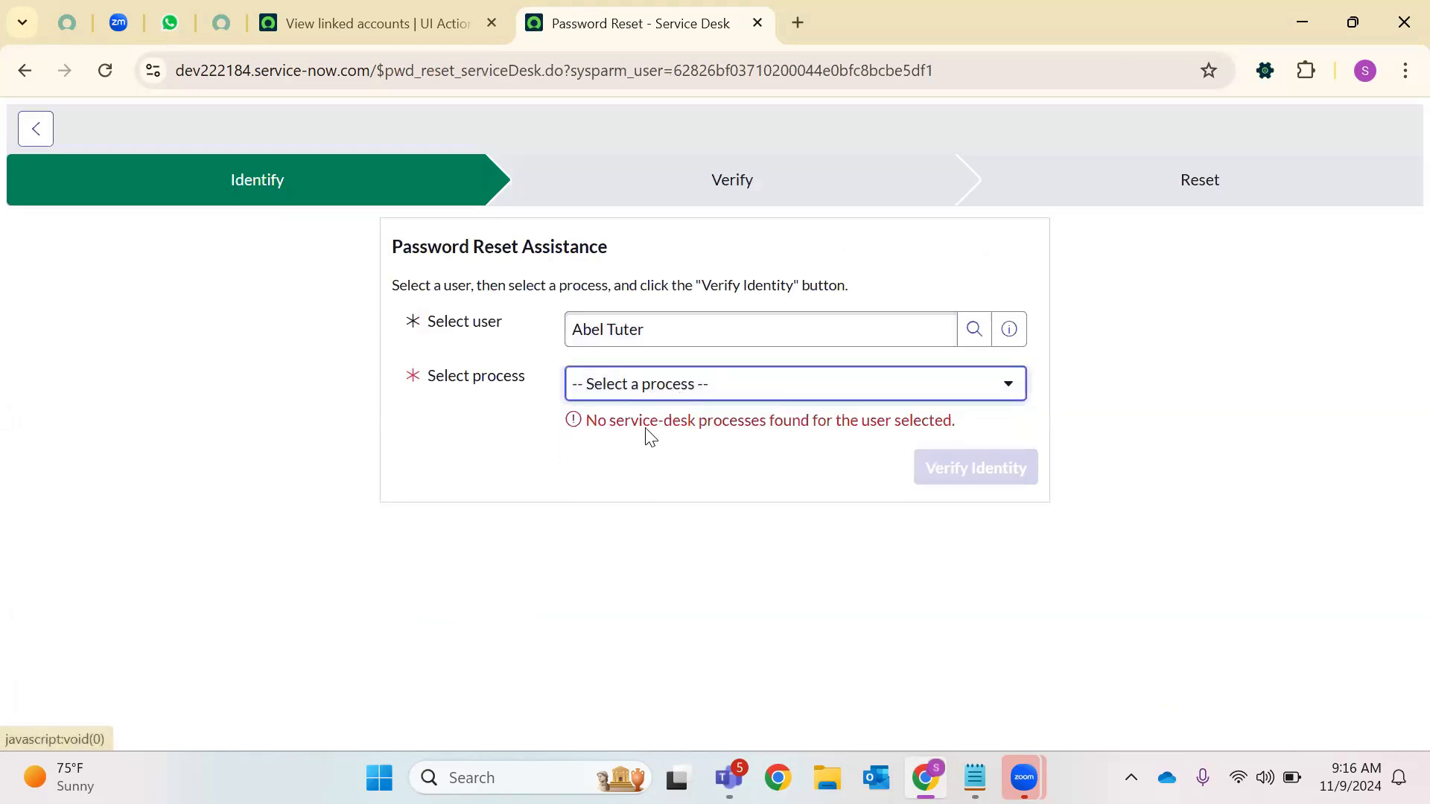
# Retry the process list, find only an empty option, then switch to the View linked accounts tab
pyautogui.doubleClick(695, 333)
pyautogui.click(739, 386)
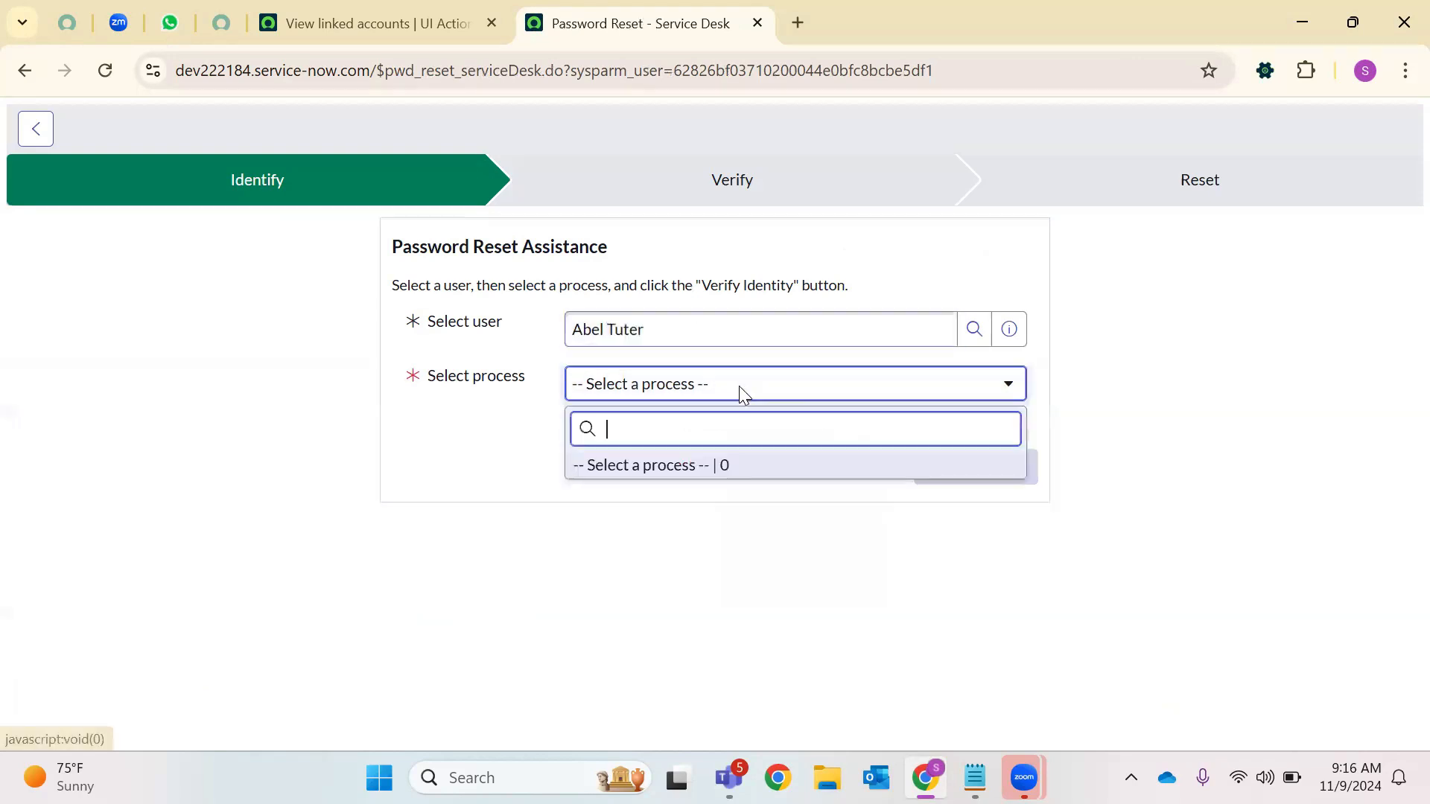
pyautogui.click(659, 466)
pyautogui.click(1087, 397)
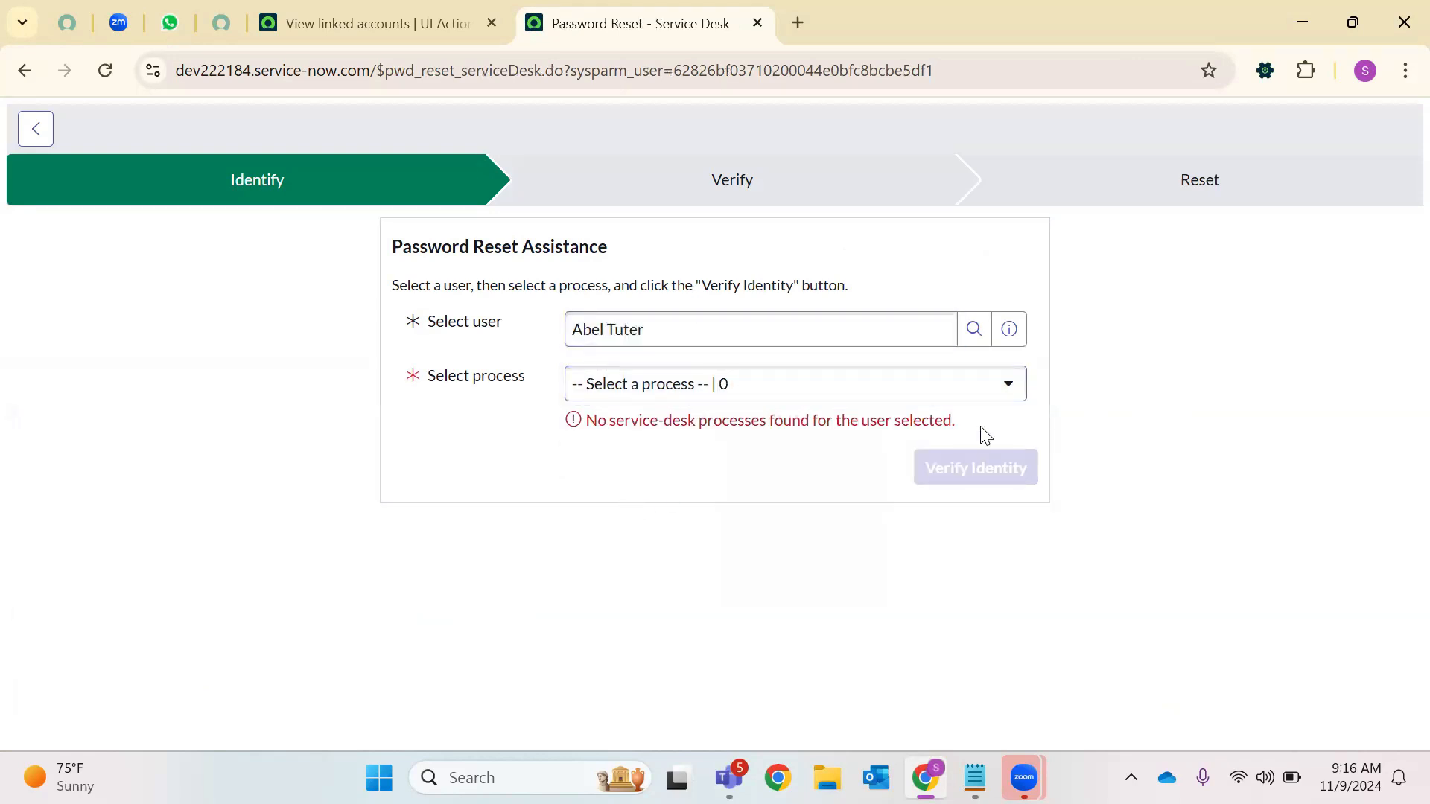
pyautogui.click(1014, 388)
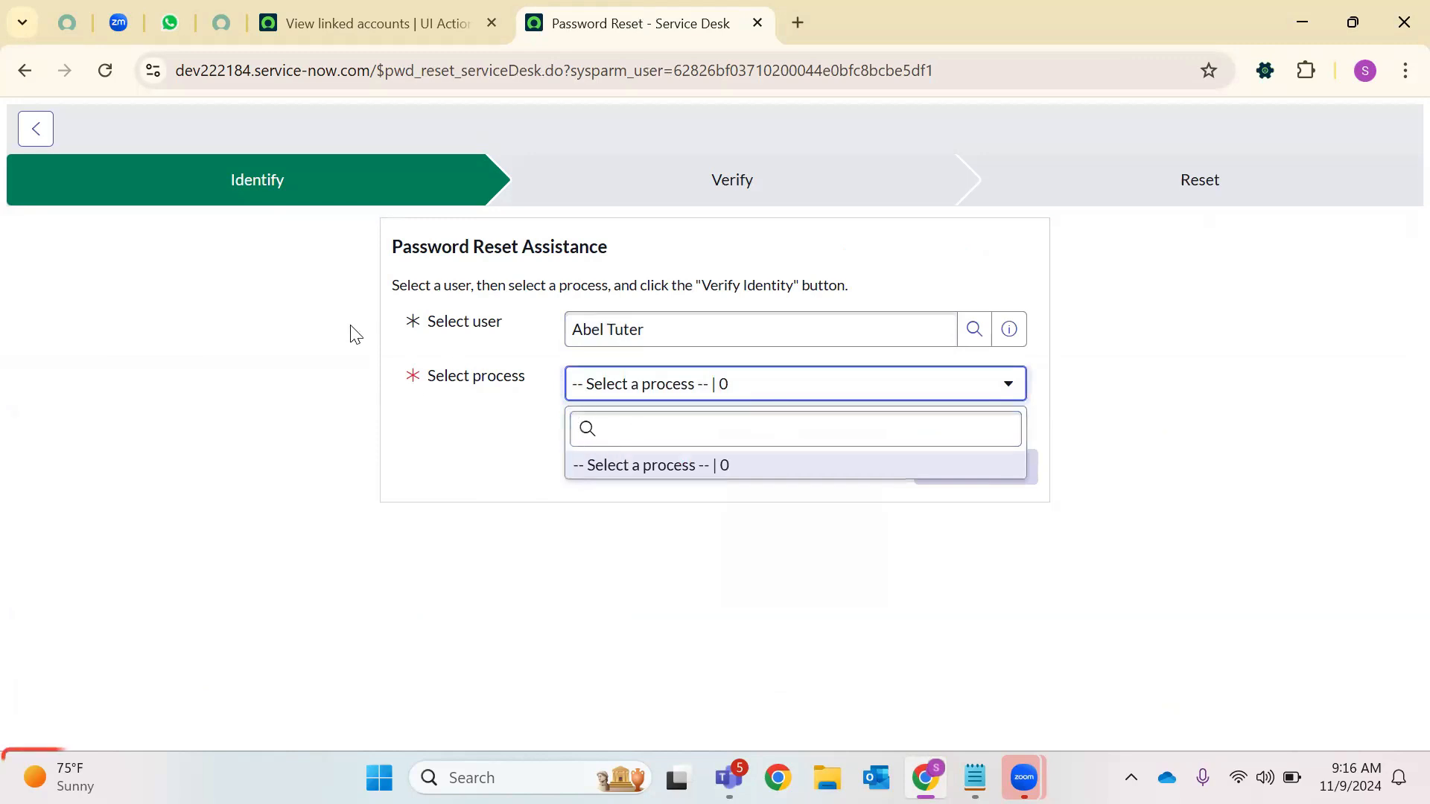
pyautogui.click(35, 131)
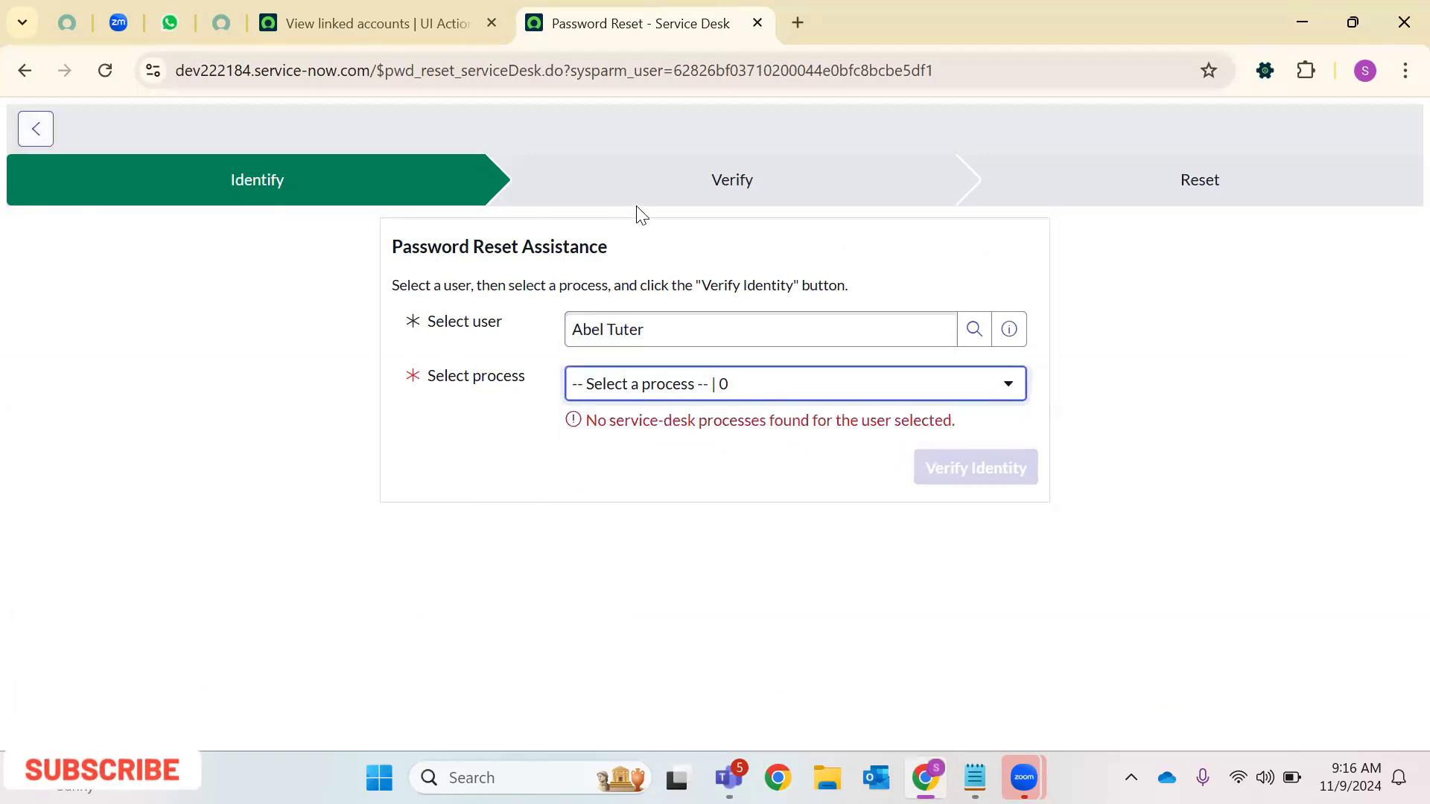
pyautogui.click(328, 22)
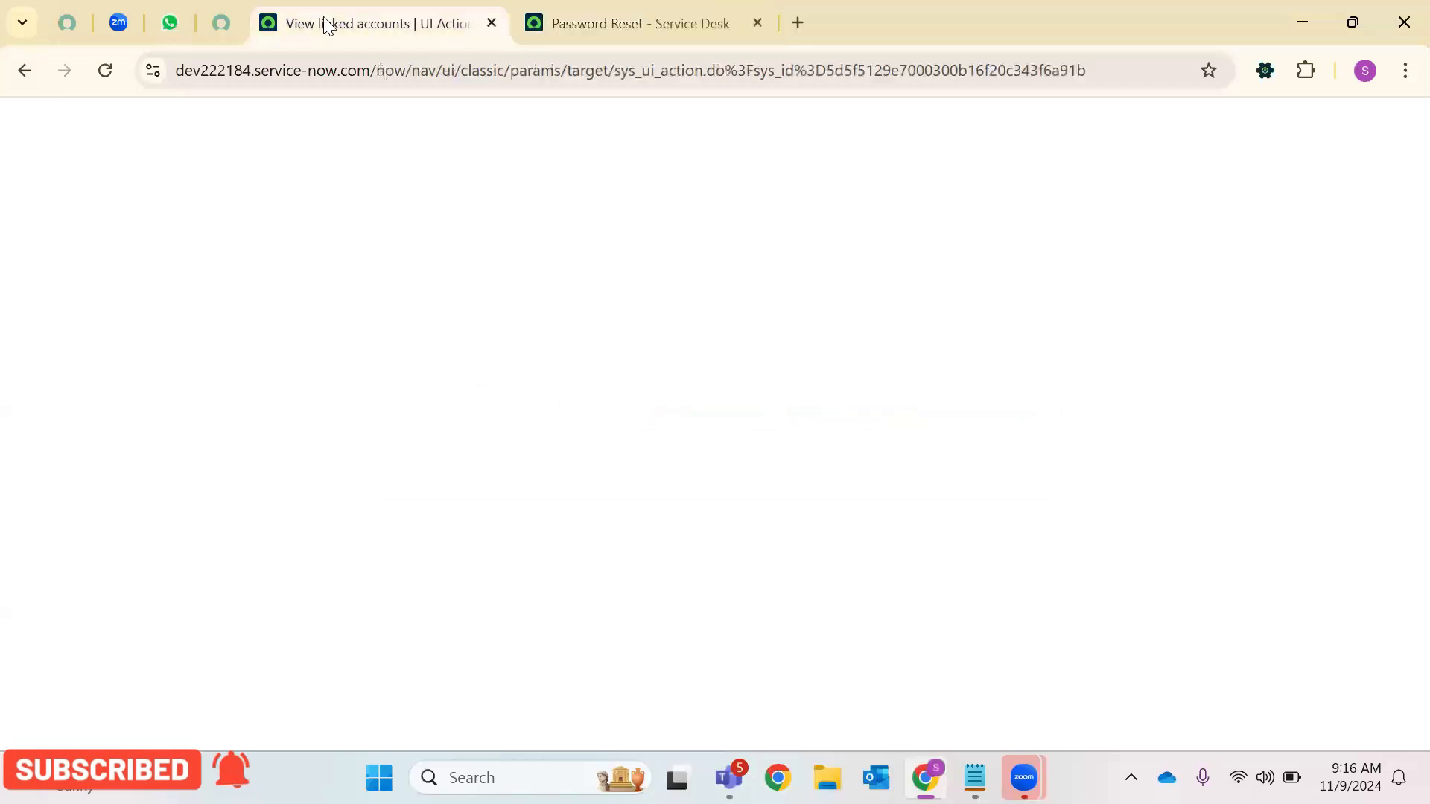
# From the Developer Portal's Manage instance password panel, request a reset of the instance password
pyautogui.click(209, 9)
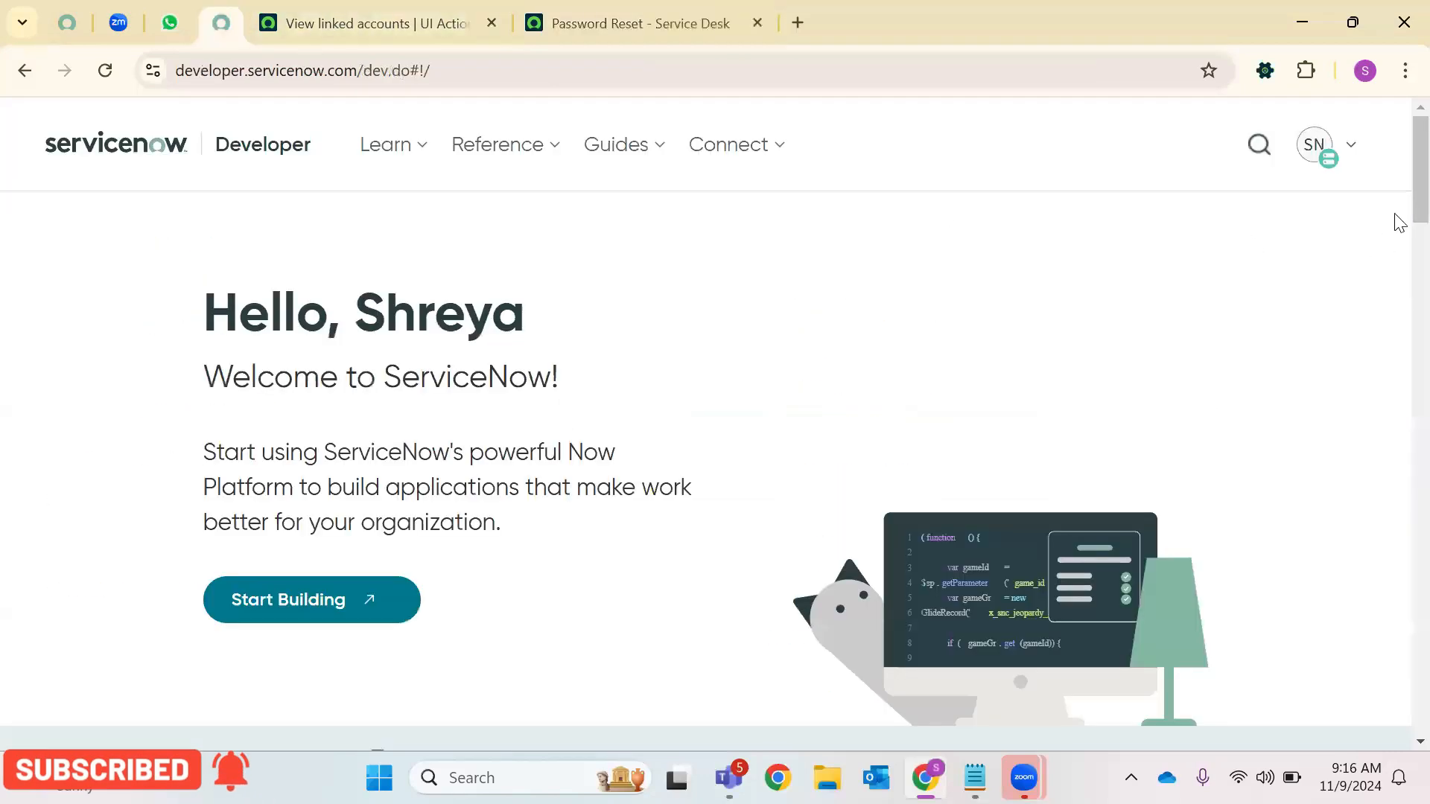
pyautogui.click(1314, 153)
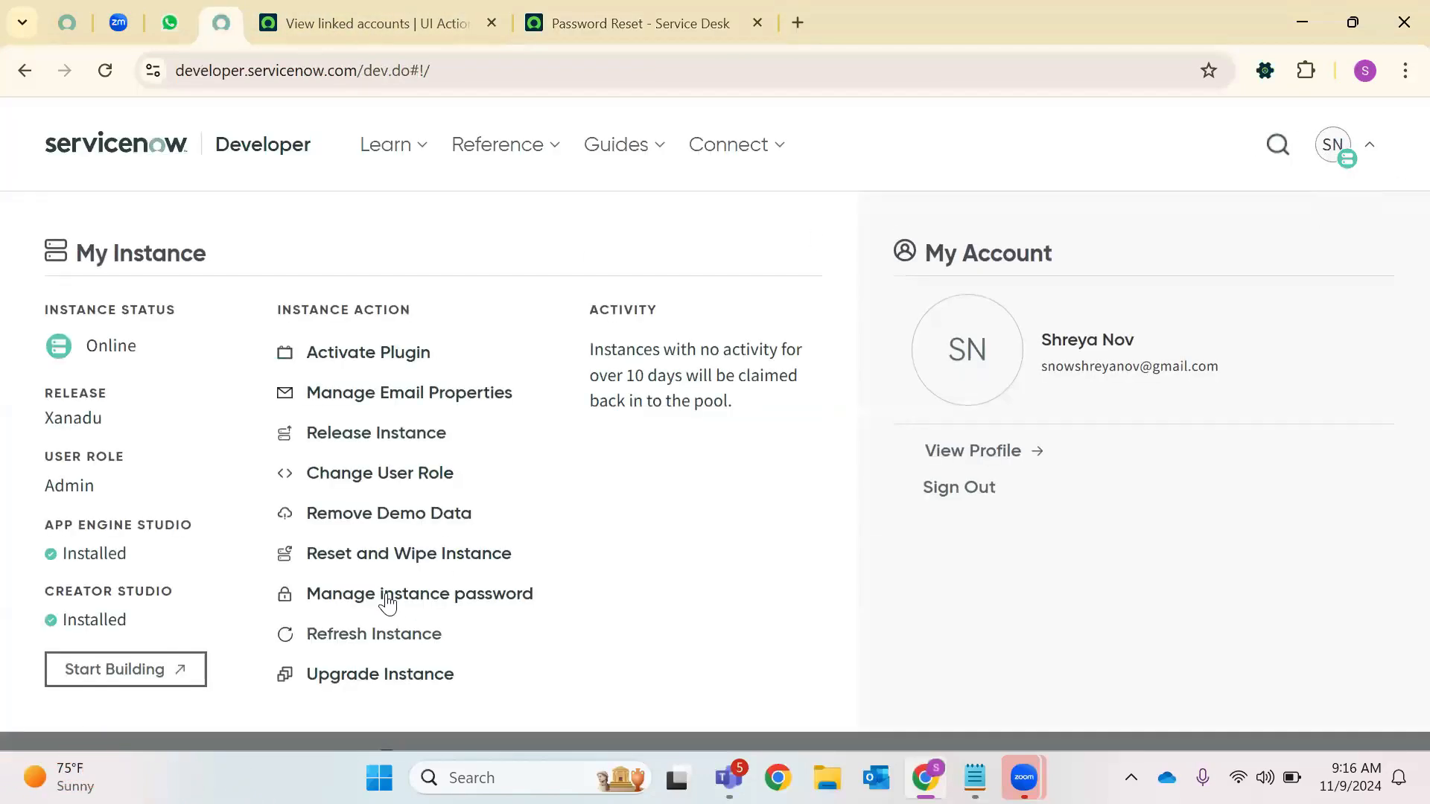
pyautogui.click(459, 596)
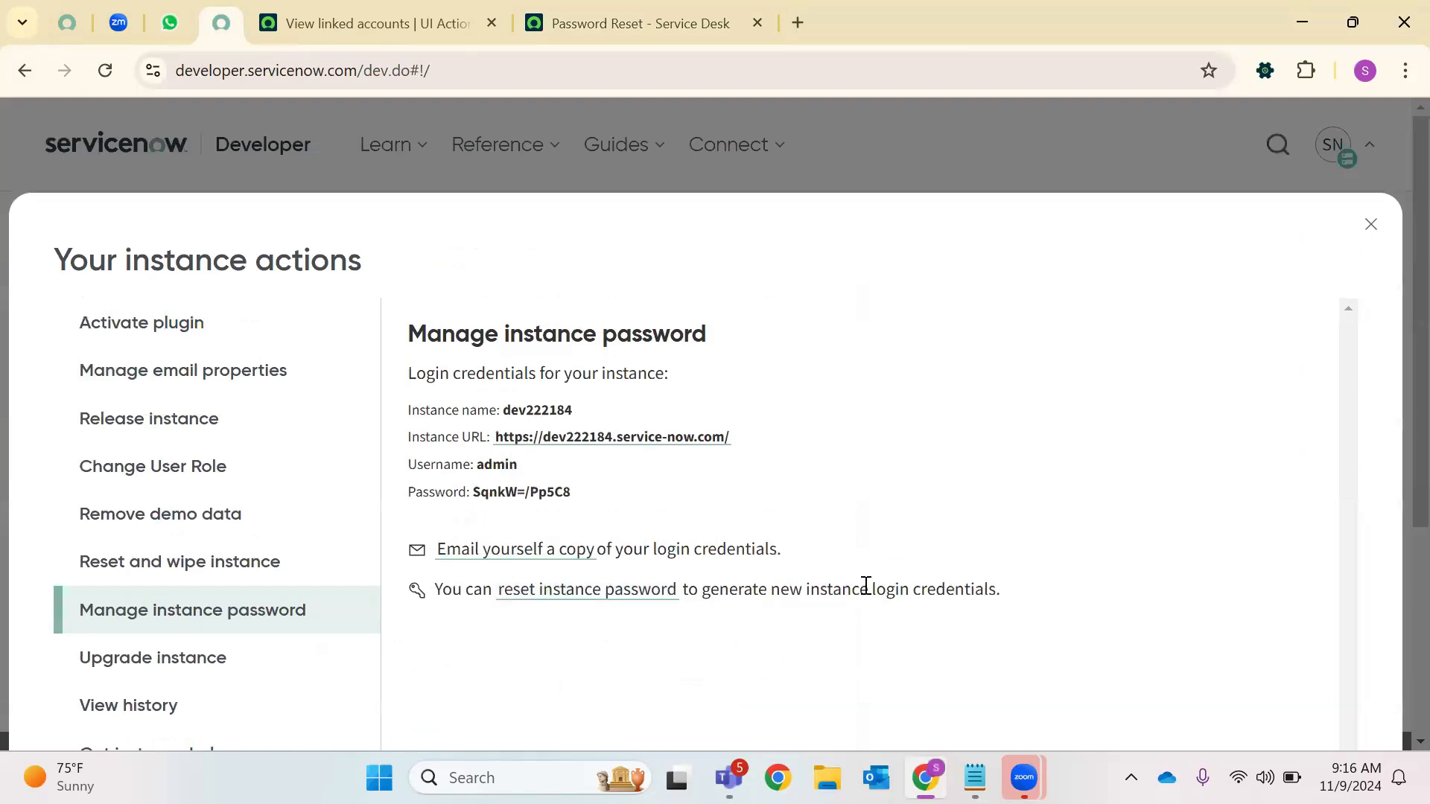
pyautogui.moveTo(1002, 589); pyautogui.dragTo(435, 589)
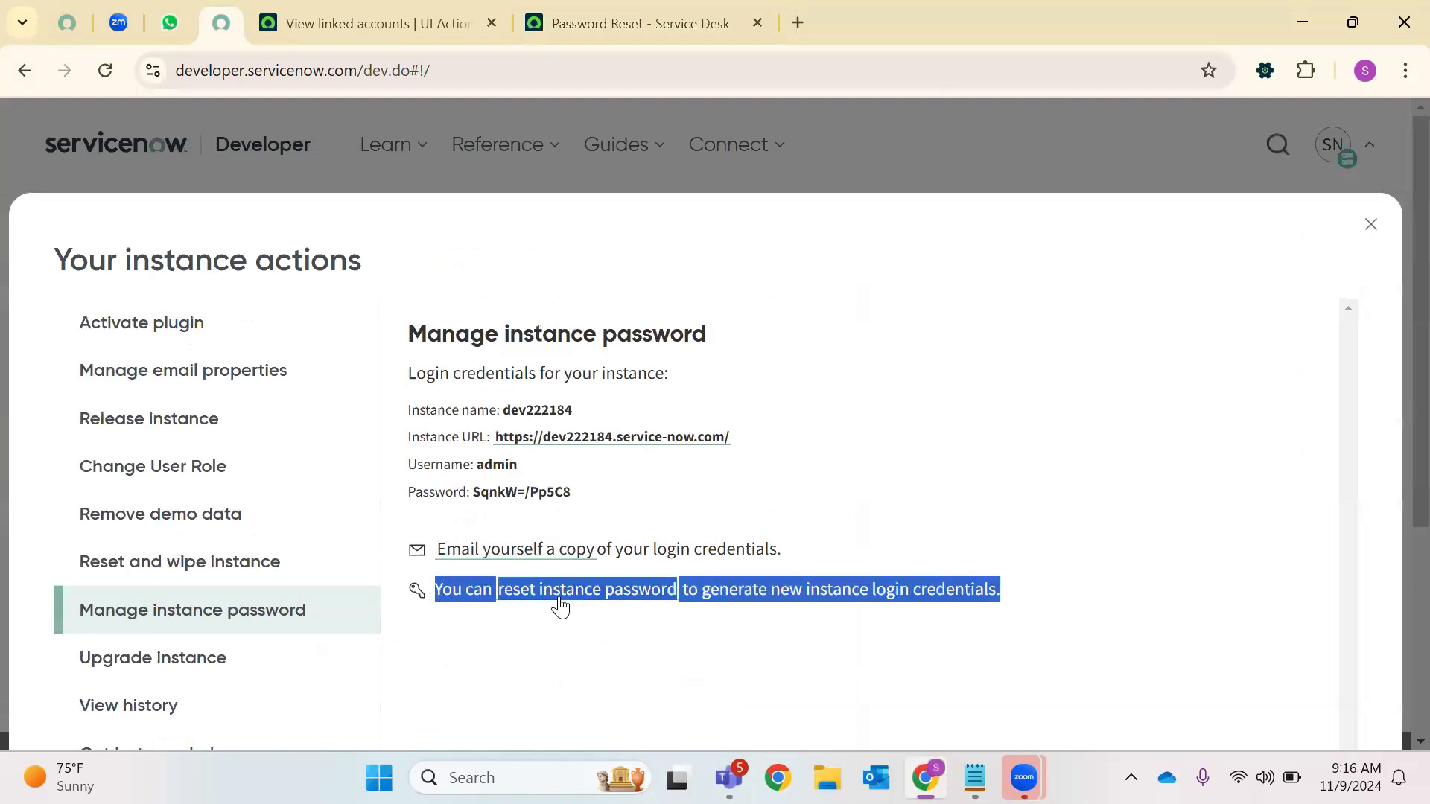
pyautogui.doubleClick(488, 493)
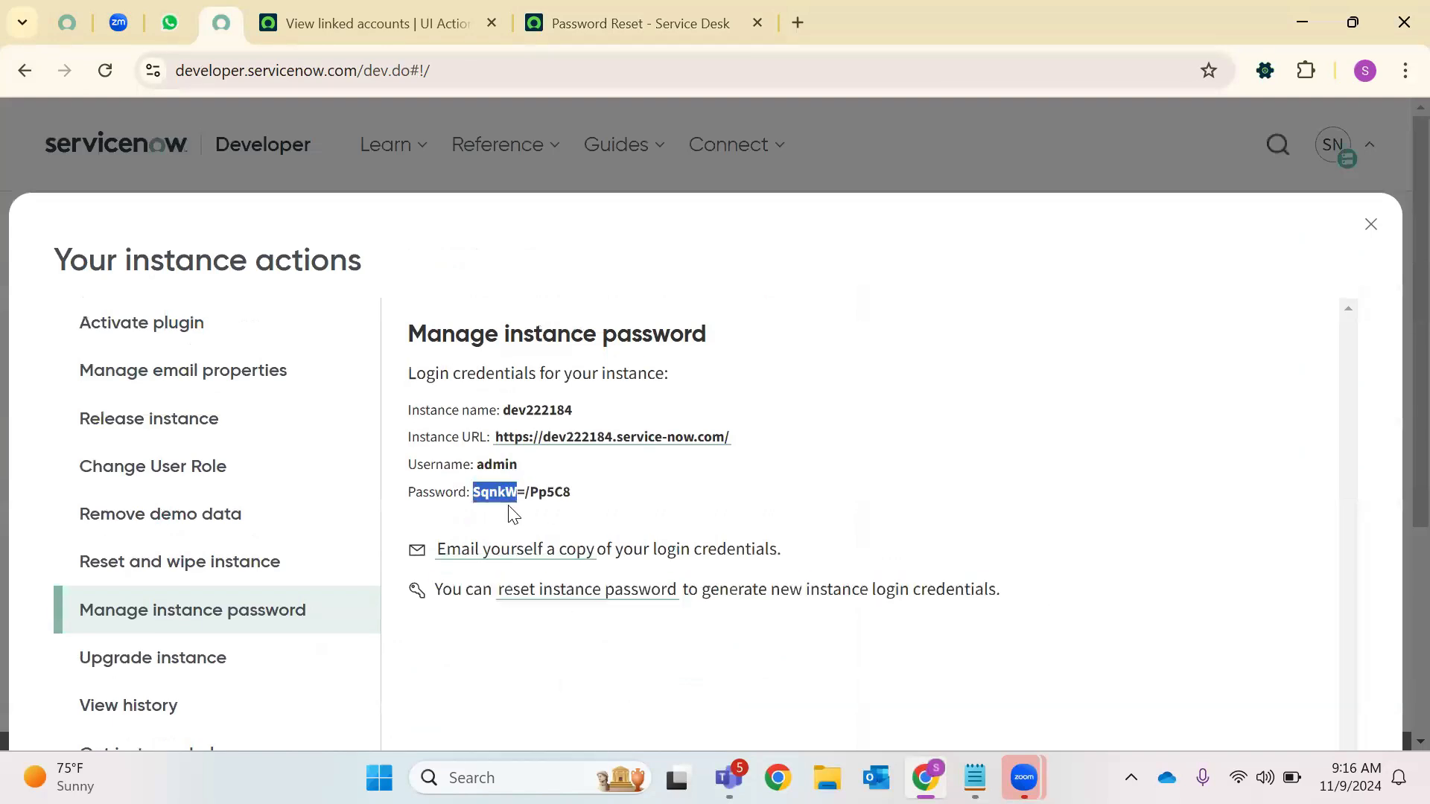
pyautogui.click(555, 589)
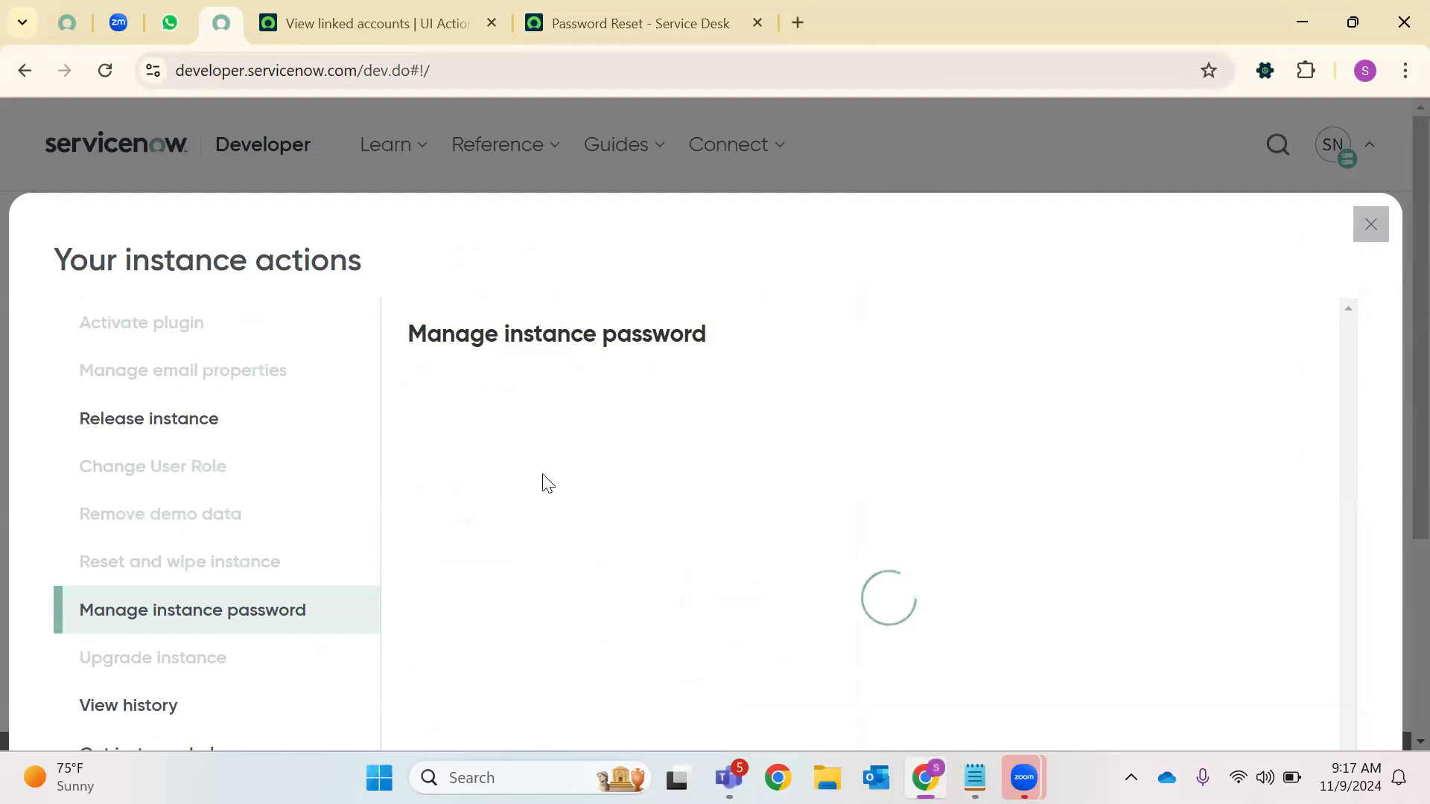
# Confirm the Password Reset form's process list is still empty, then go back to the View linked accounts record
pyautogui.click(615, 12)
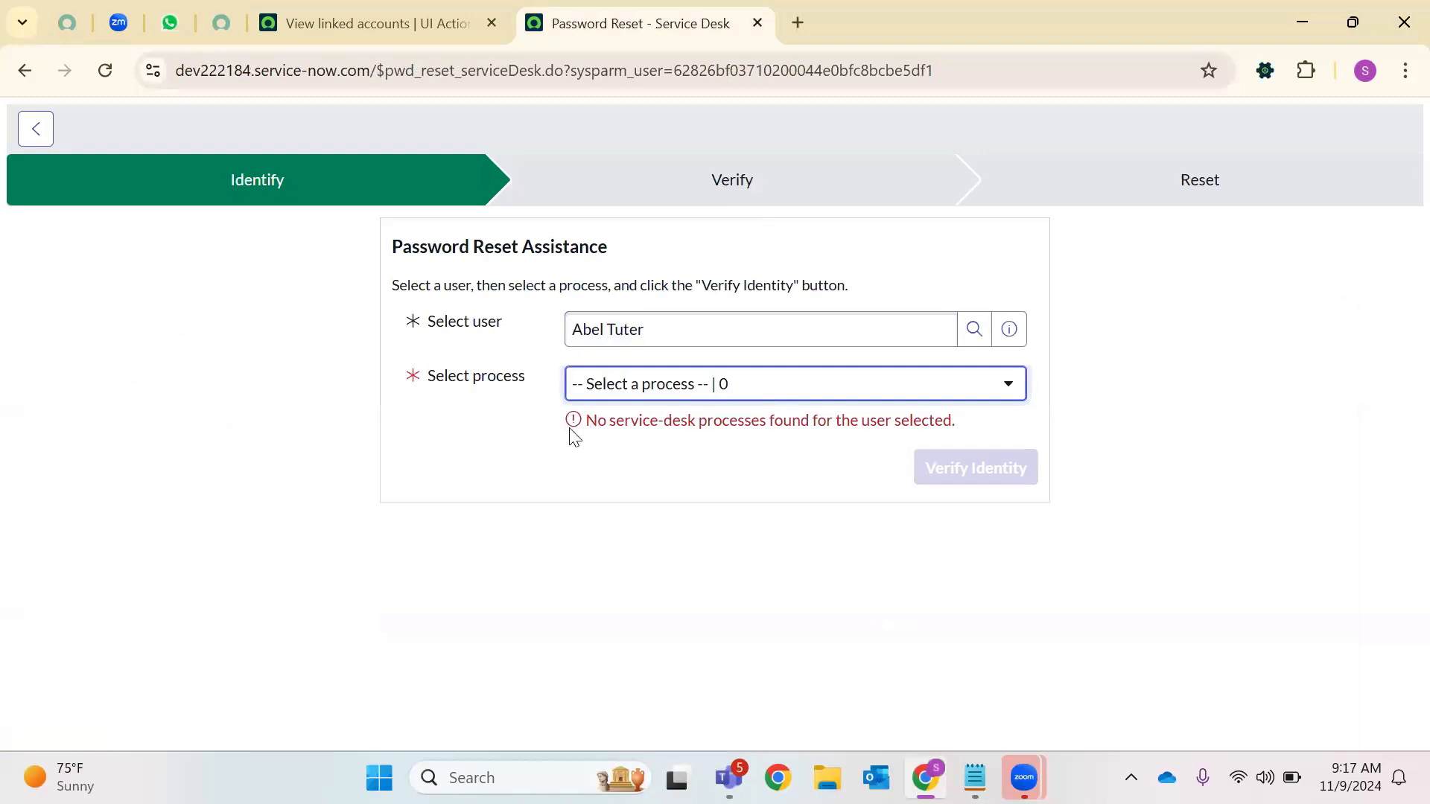
pyautogui.moveTo(610, 421); pyautogui.dragTo(994, 426)
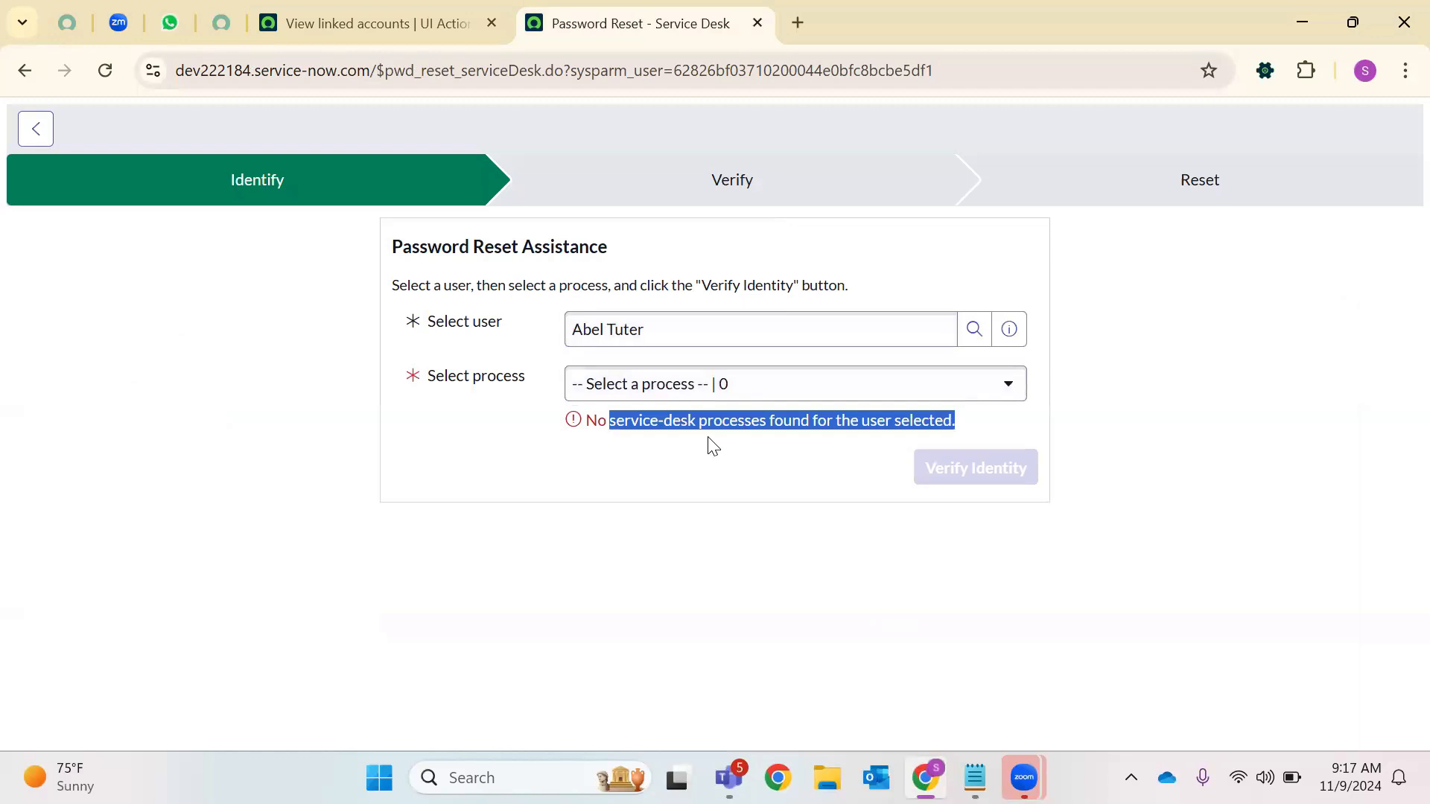
pyautogui.click(757, 388)
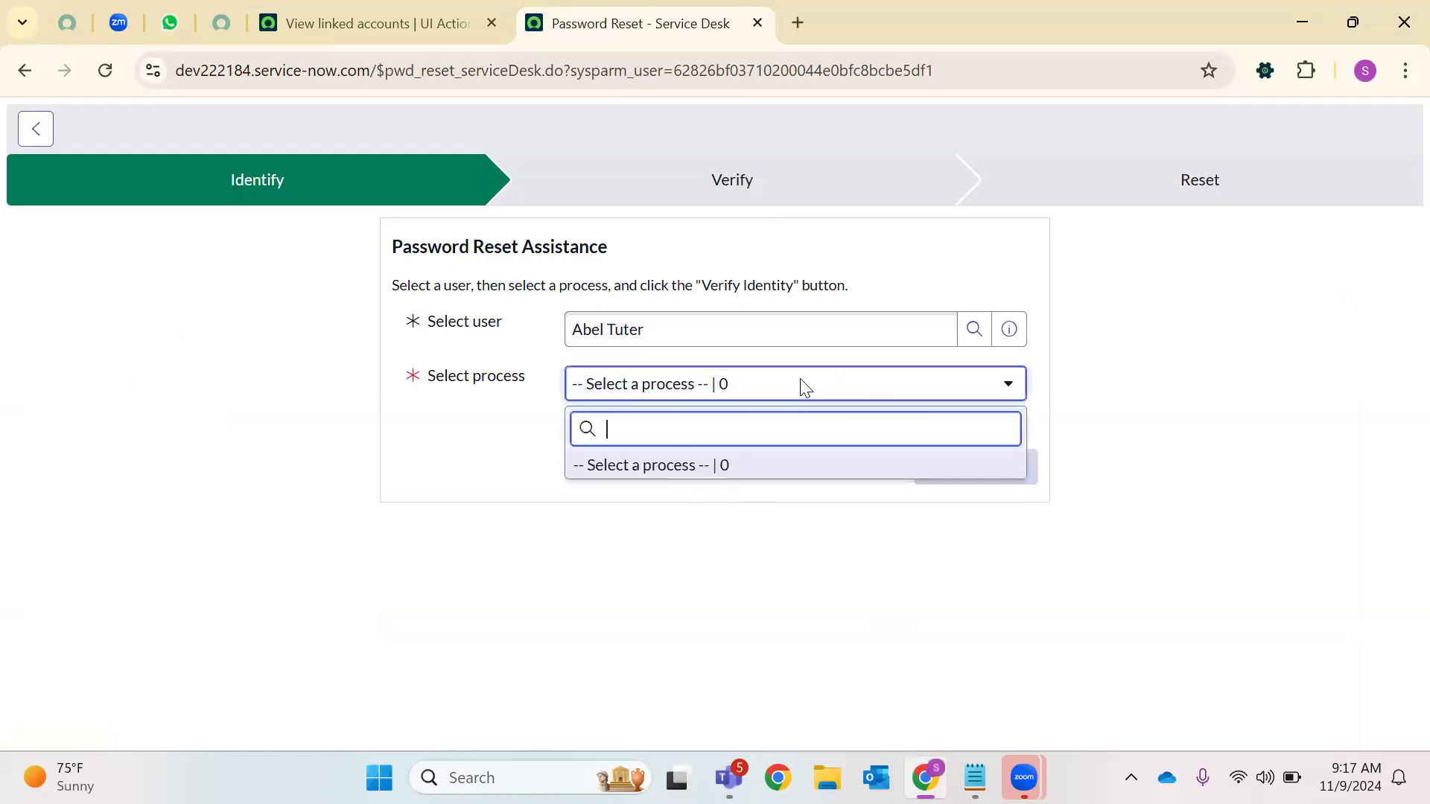
pyautogui.click(429, 440)
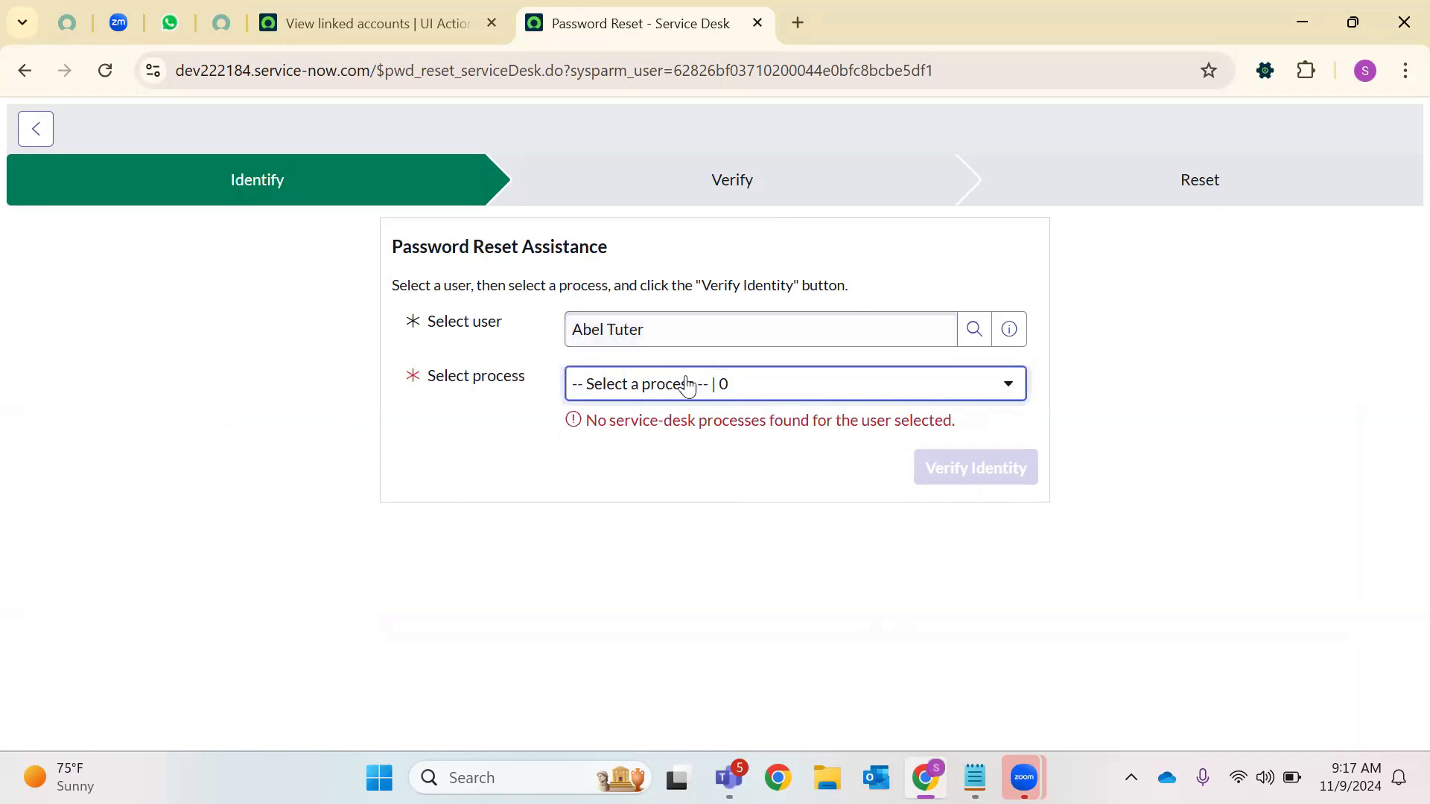
pyautogui.click(266, 10)
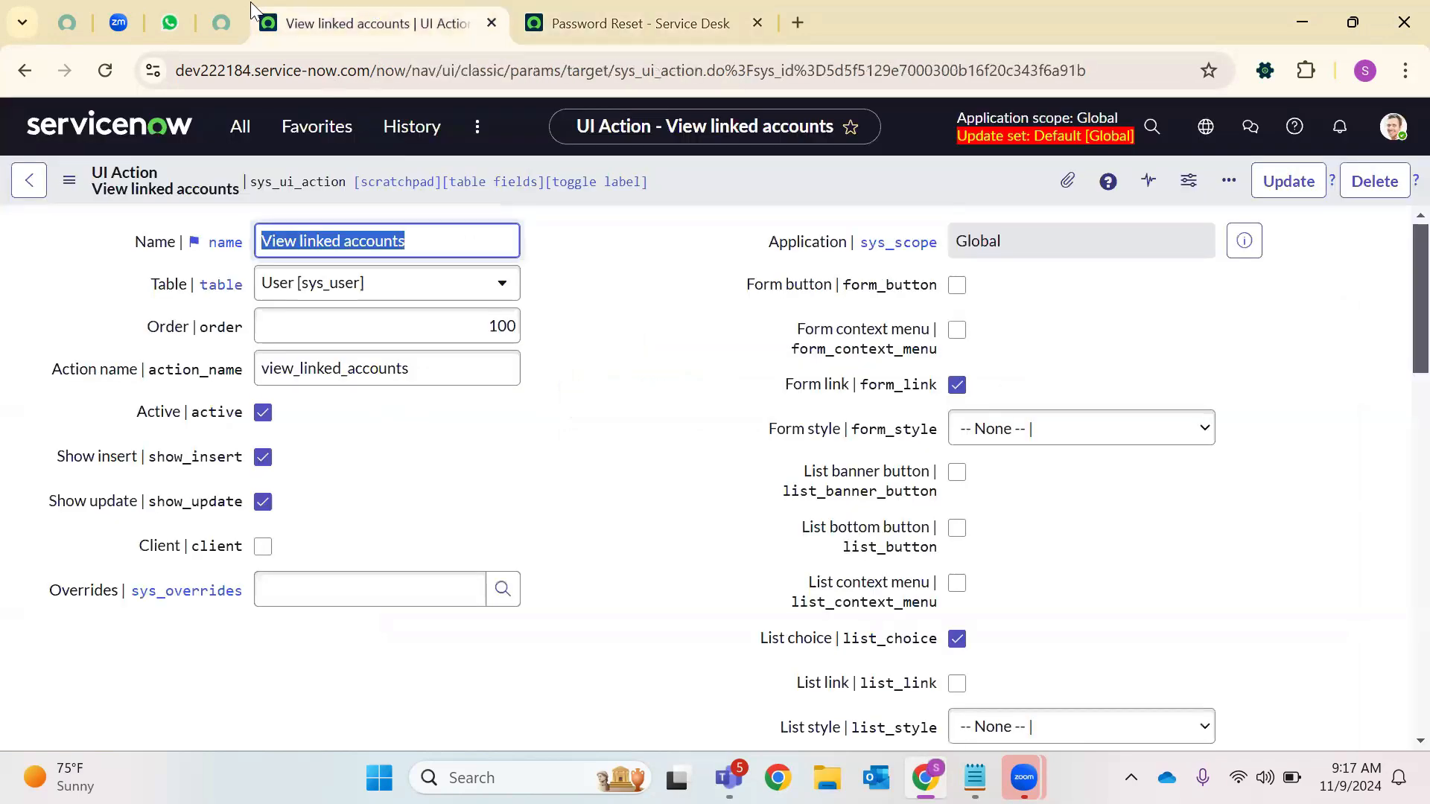
# Select the newly issued instance password in the Developer Portal's reset confirmation
pyautogui.hotkey('ctrl', 'shift', 'Tab')
pyautogui.moveTo(475, 607); pyautogui.dragTo(602, 616)
pyautogui.scroll(-1, 772, 557)
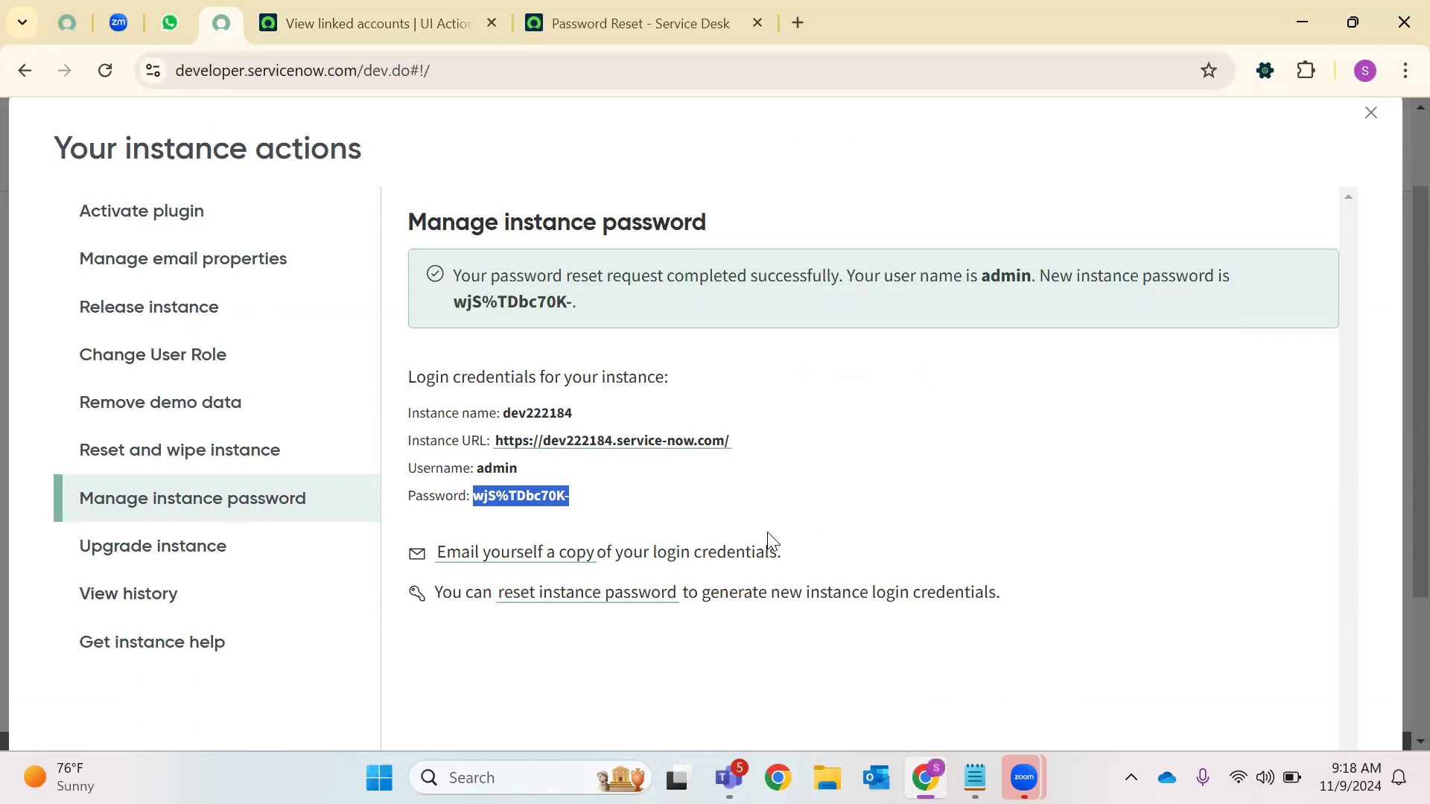
# Close the Developer Portal's instance actions dialog and return to the ServiceNow instance tab
pyautogui.scroll(1, 1363, 192)
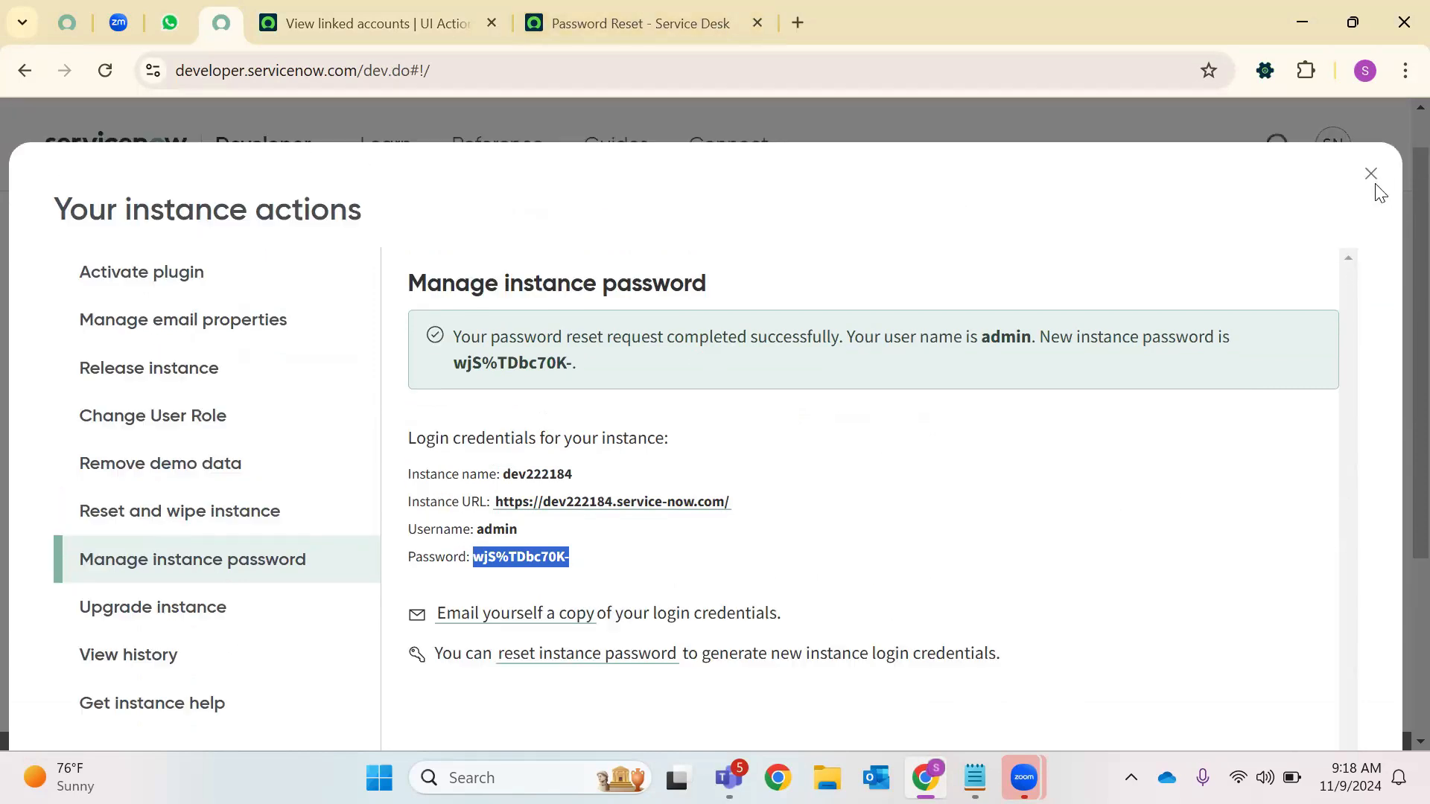
pyautogui.click(1375, 225)
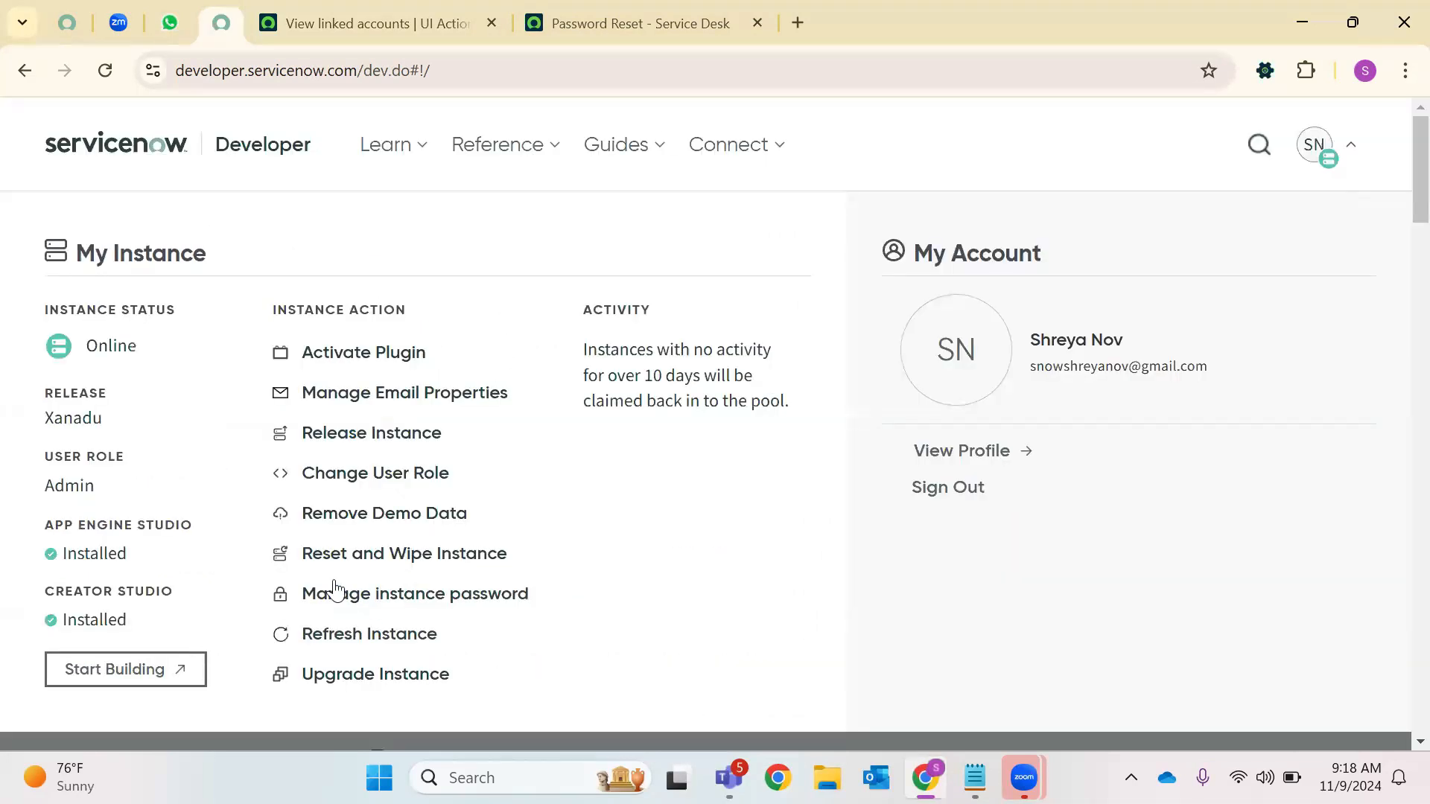
pyautogui.click(542, 11)
pyautogui.click(380, 16)
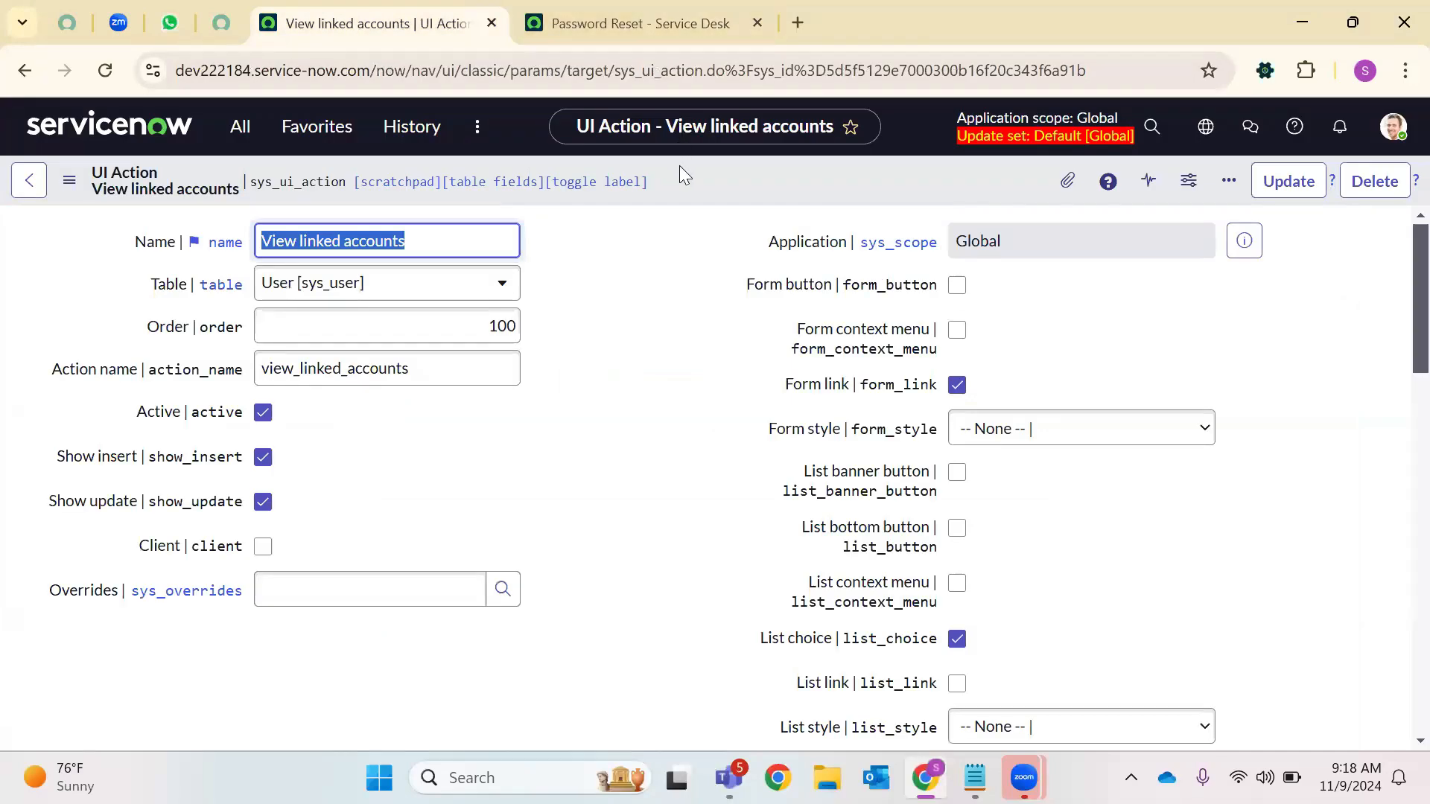
# Dismiss the Session Expired notice and open the full application navigator from the instance home page
pyautogui.click(240, 126)
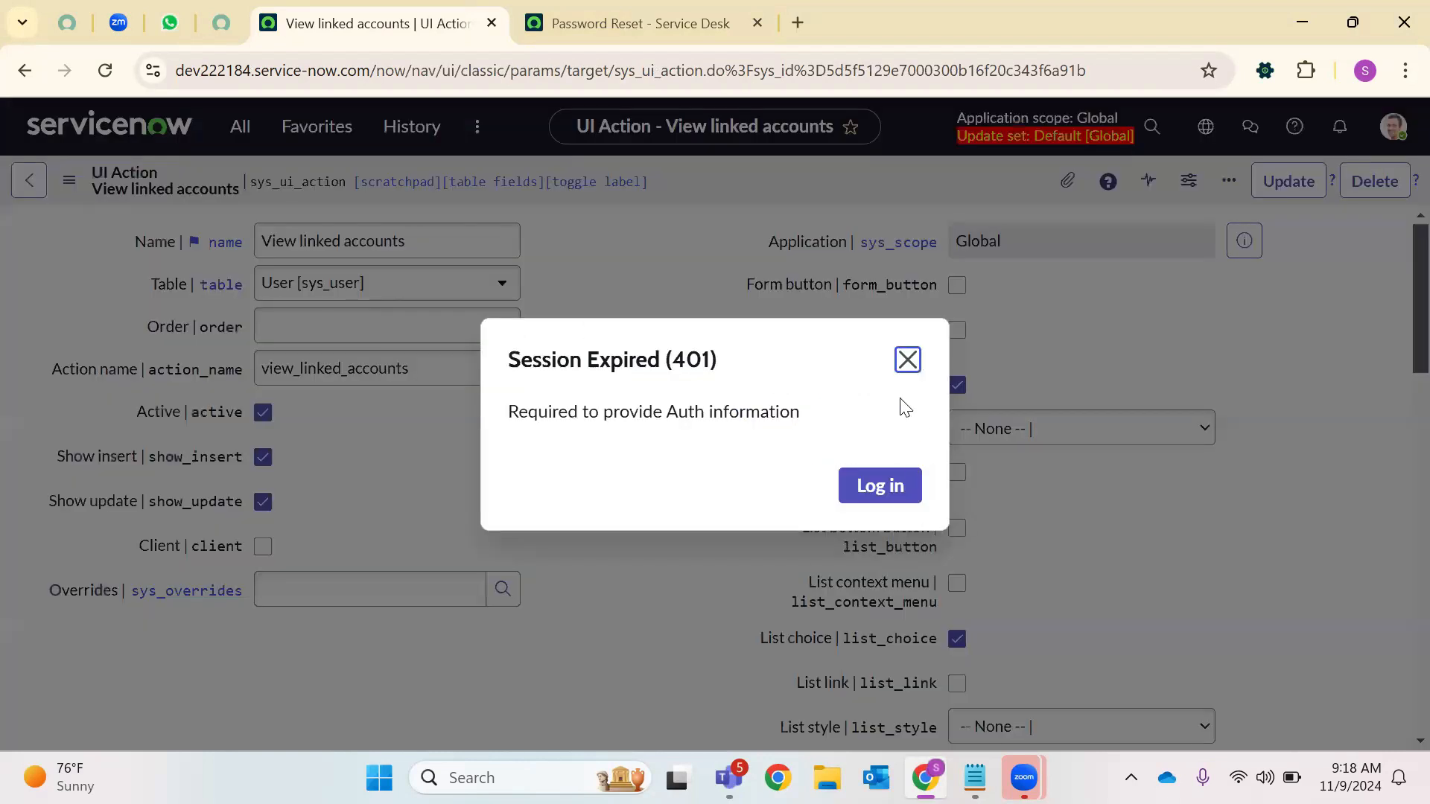
pyautogui.click(908, 360)
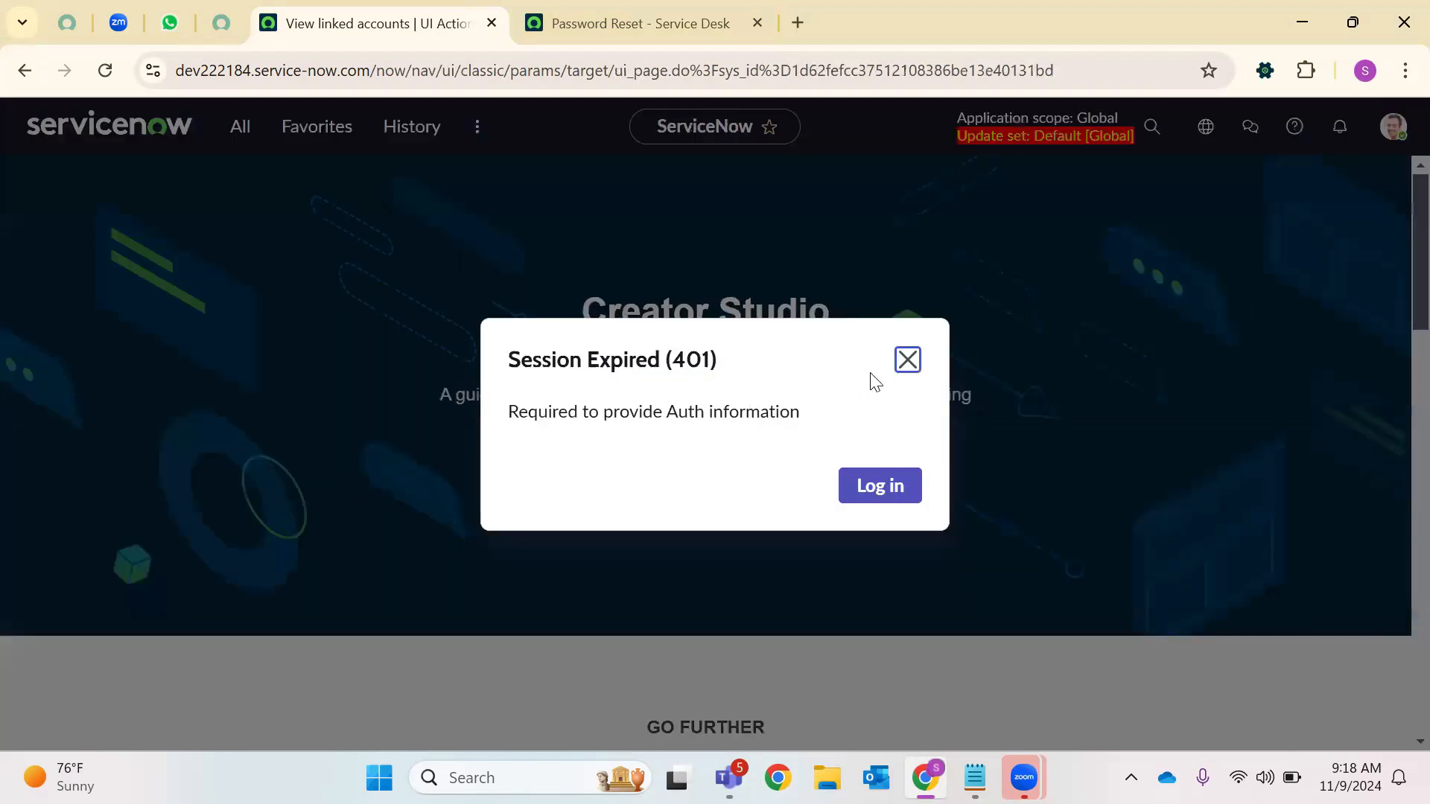
pyautogui.click(908, 360)
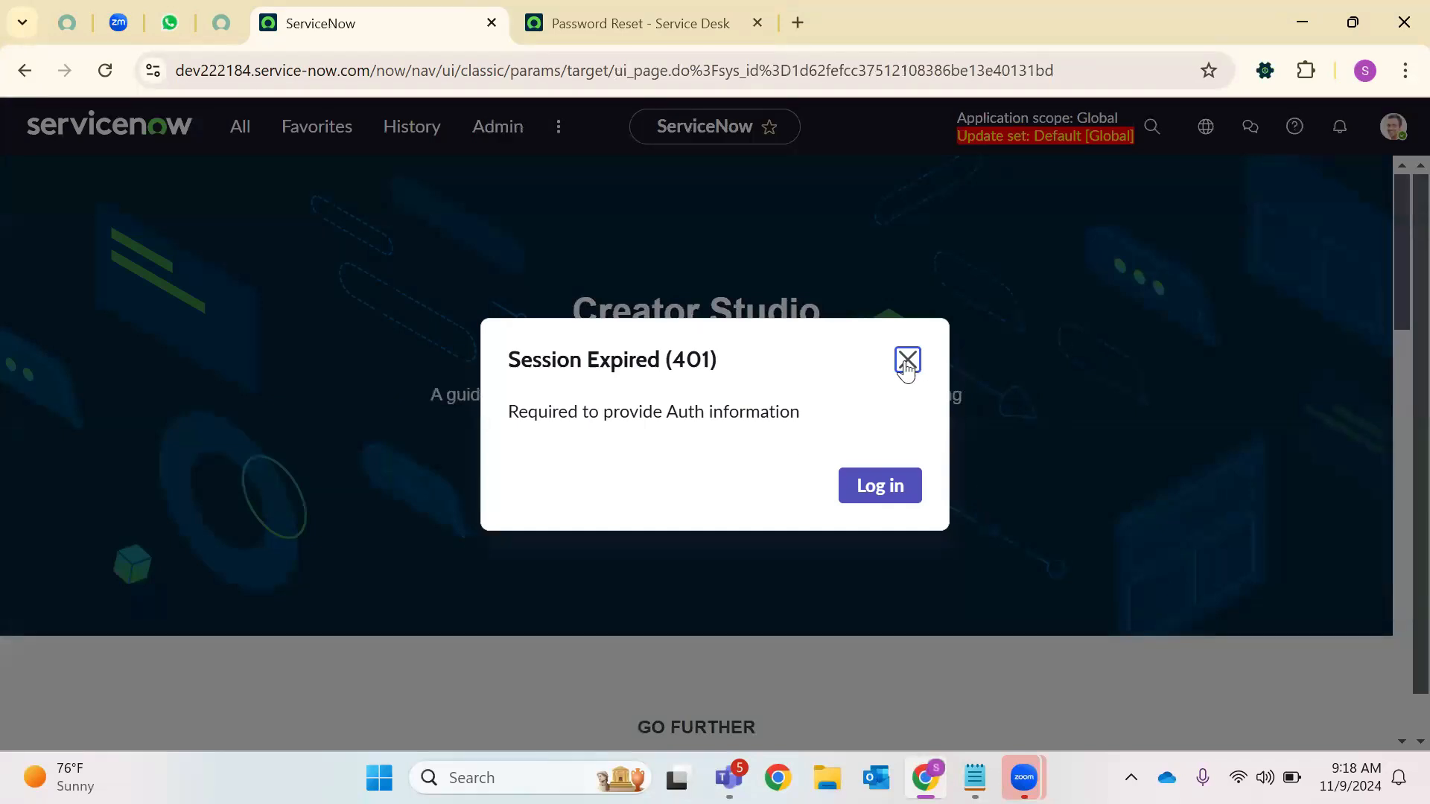
pyautogui.click(907, 361)
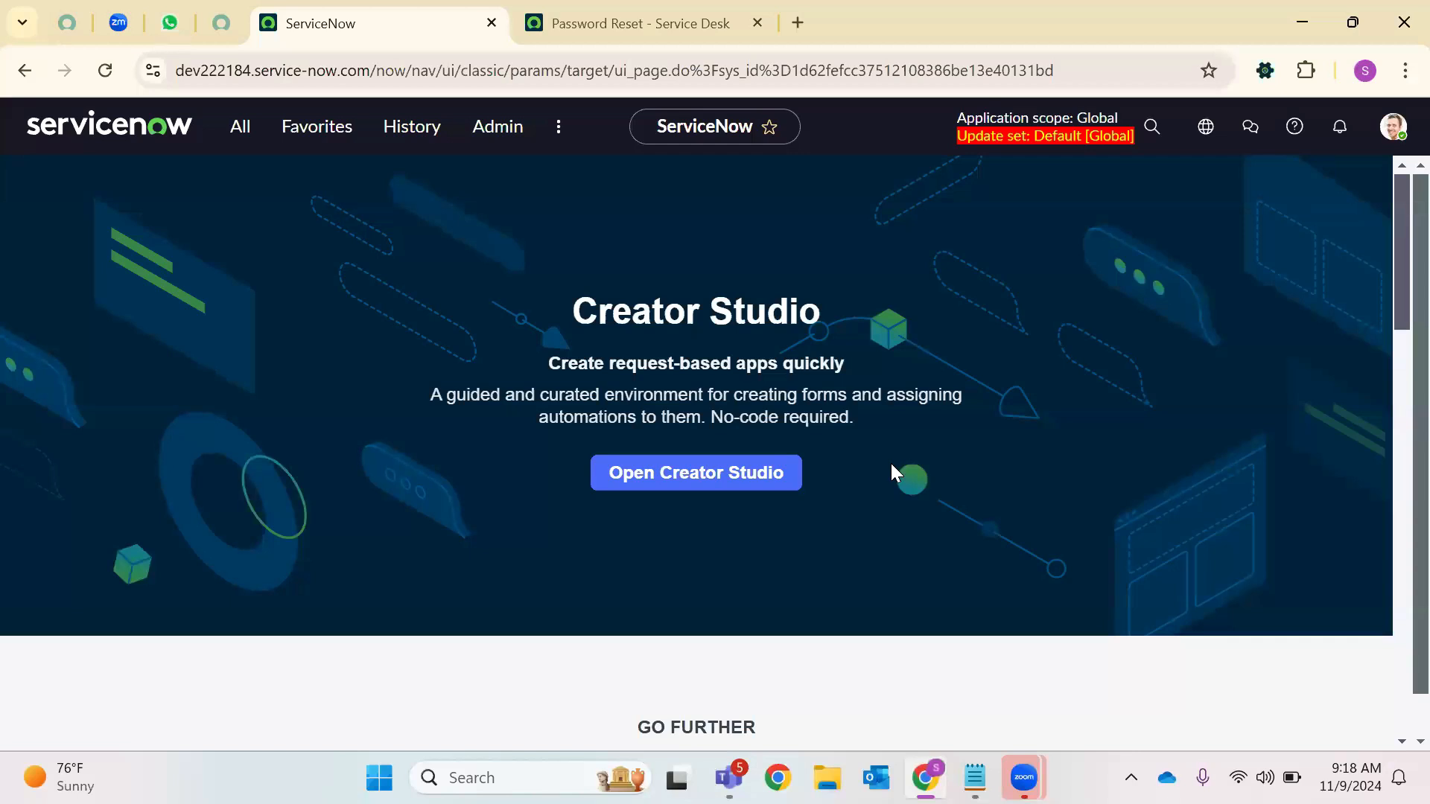
pyautogui.click(704, 23)
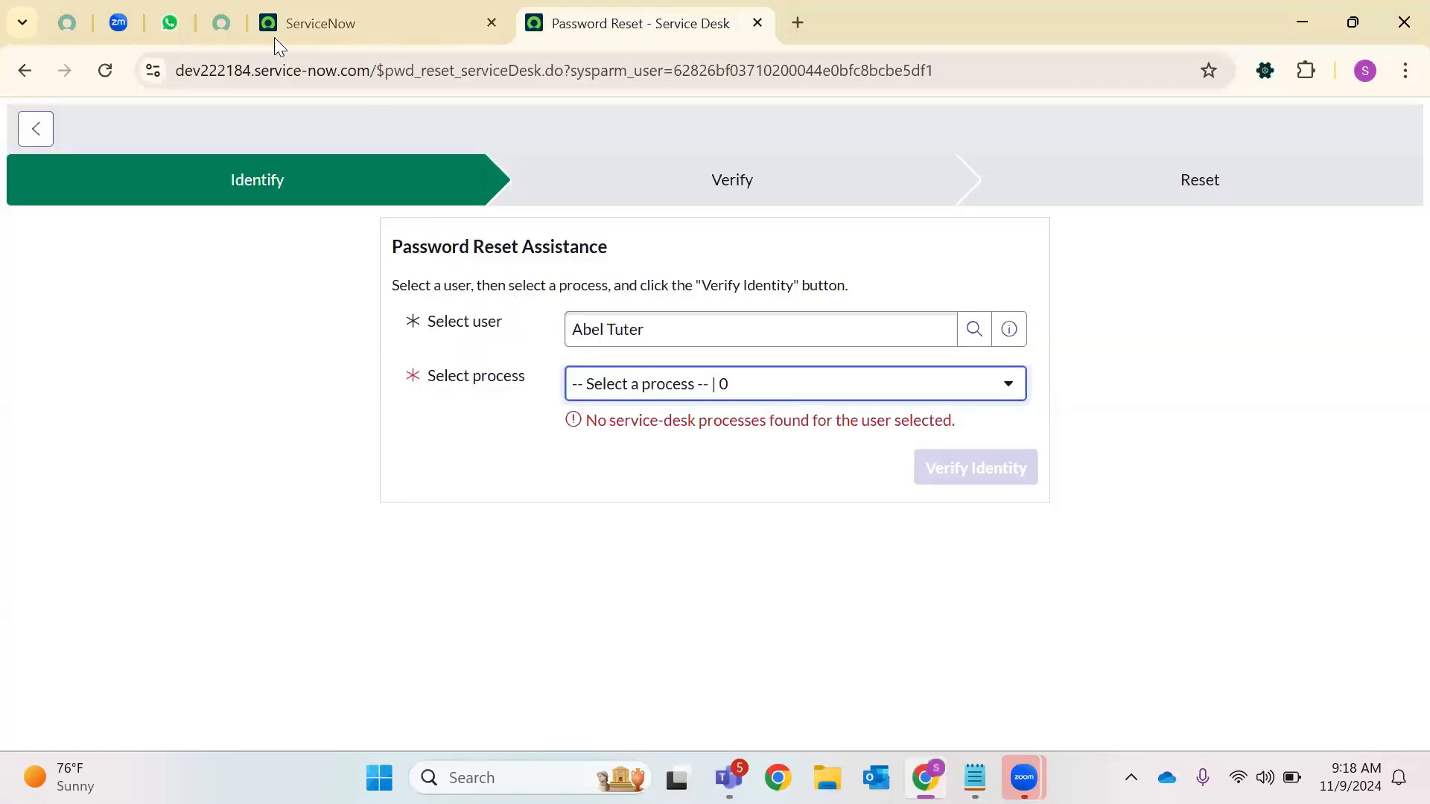
pyautogui.click(320, 23)
pyautogui.click(240, 127)
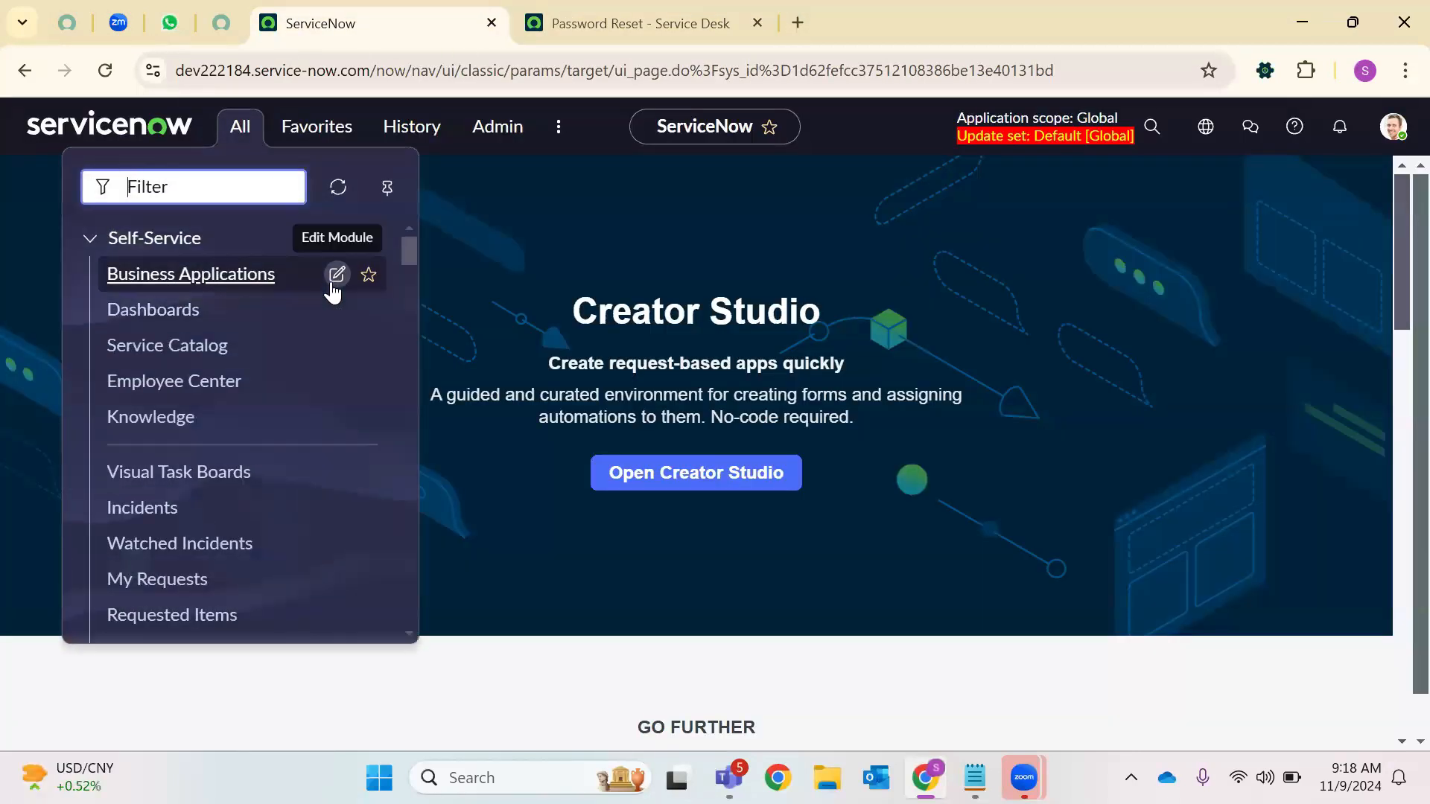
# Enter sys_user.LIST, close the password reset tab, and make a first login attempt as admin
pyautogui.write('sys_user')
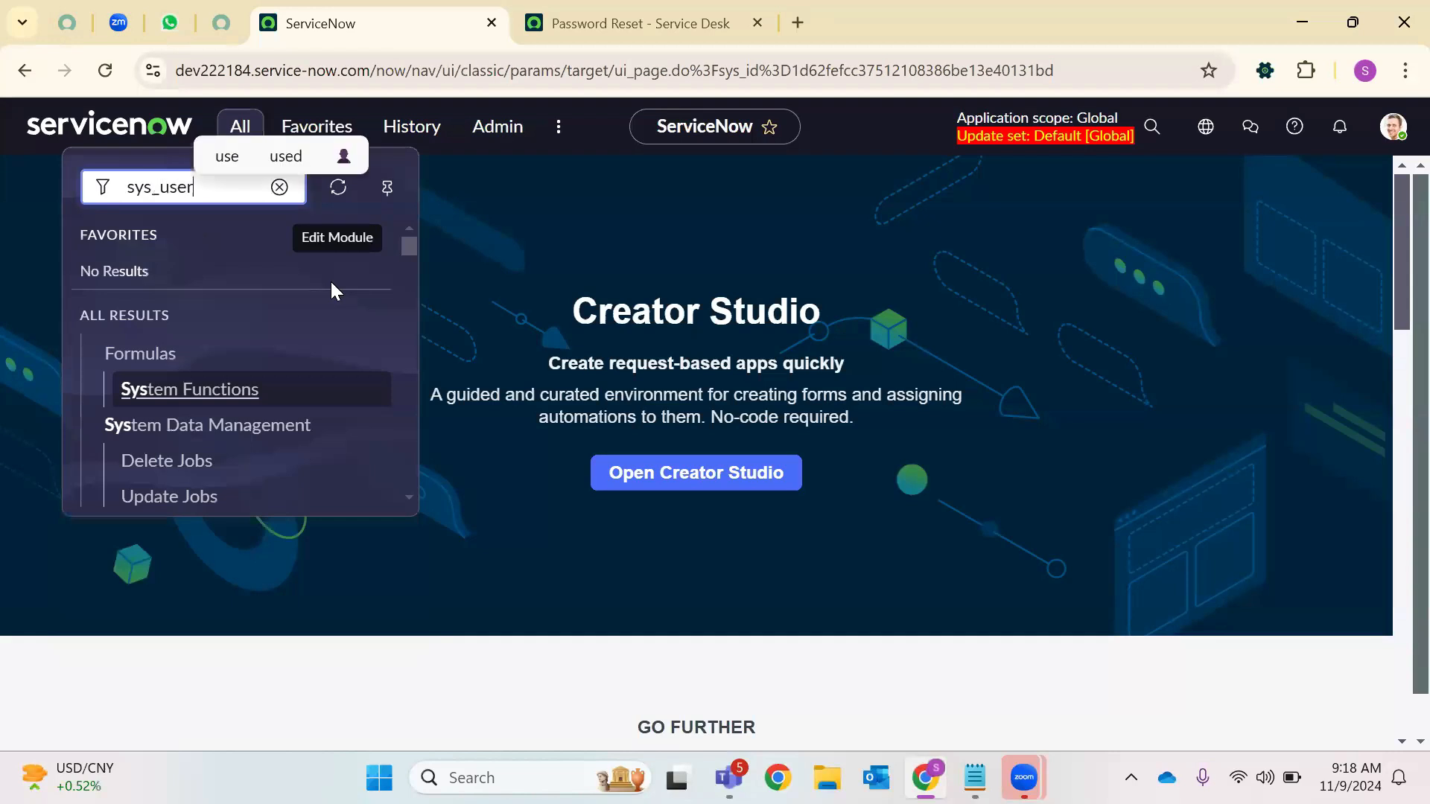
pyautogui.write('.LIST')
pyautogui.press('Return')
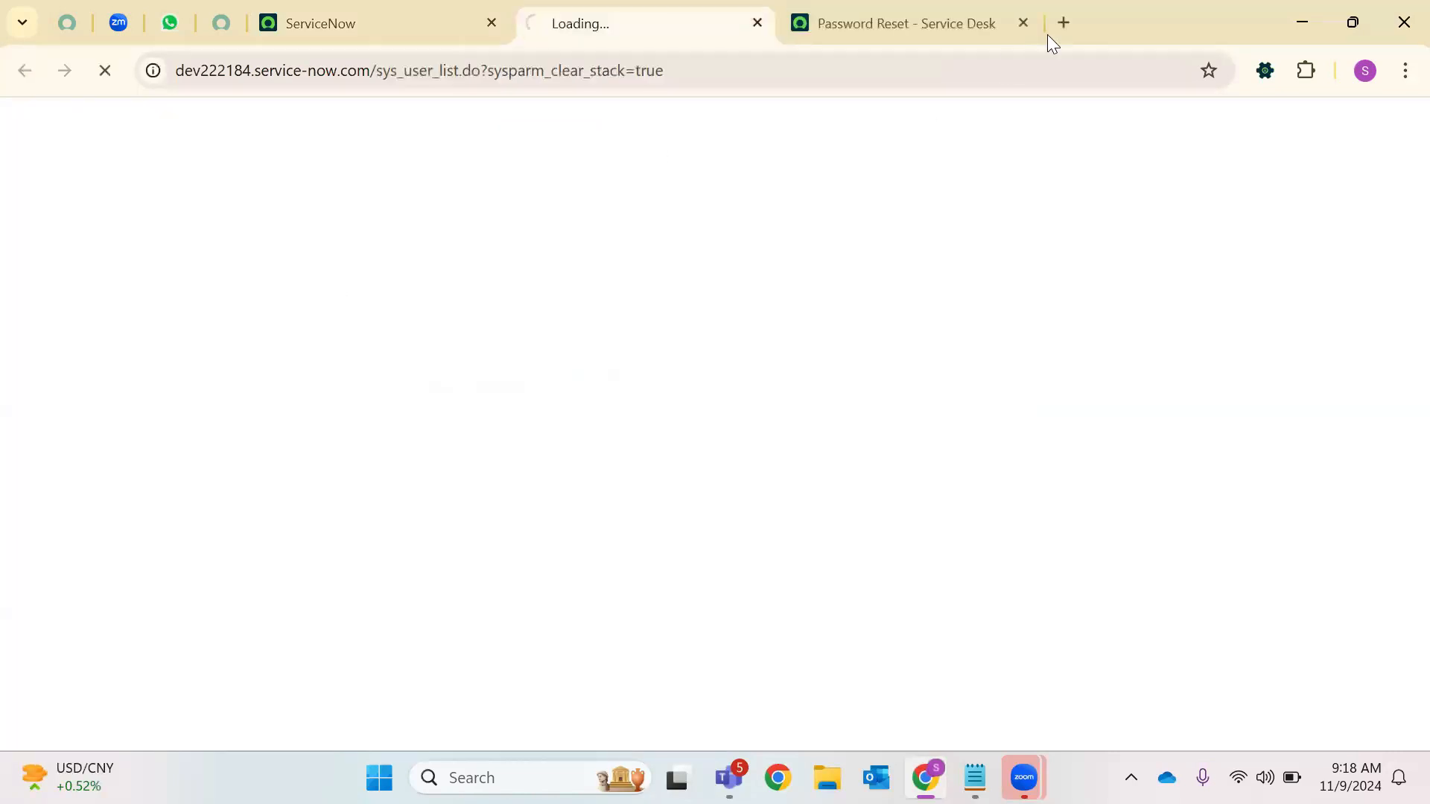
pyautogui.click(1023, 23)
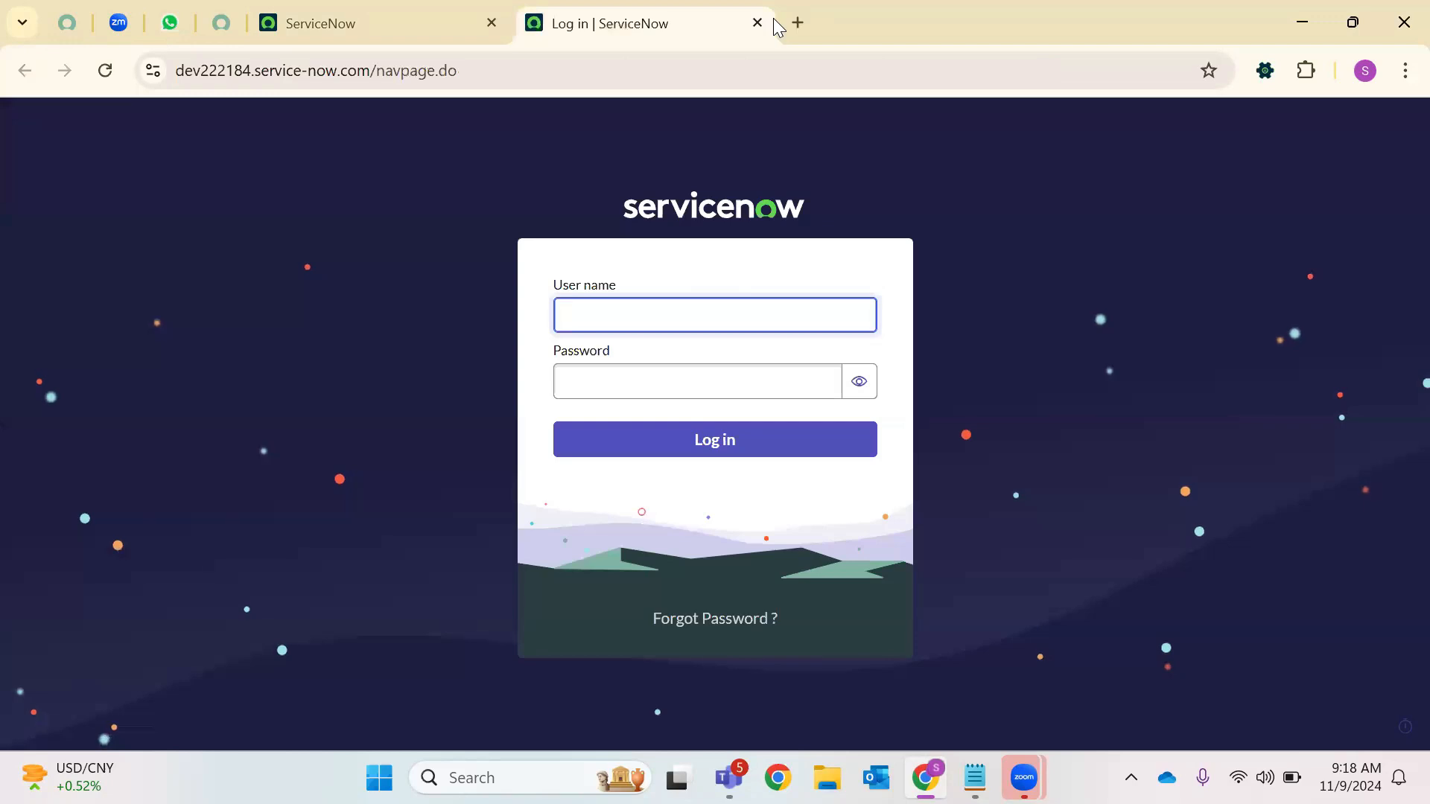
pyautogui.write('admi')
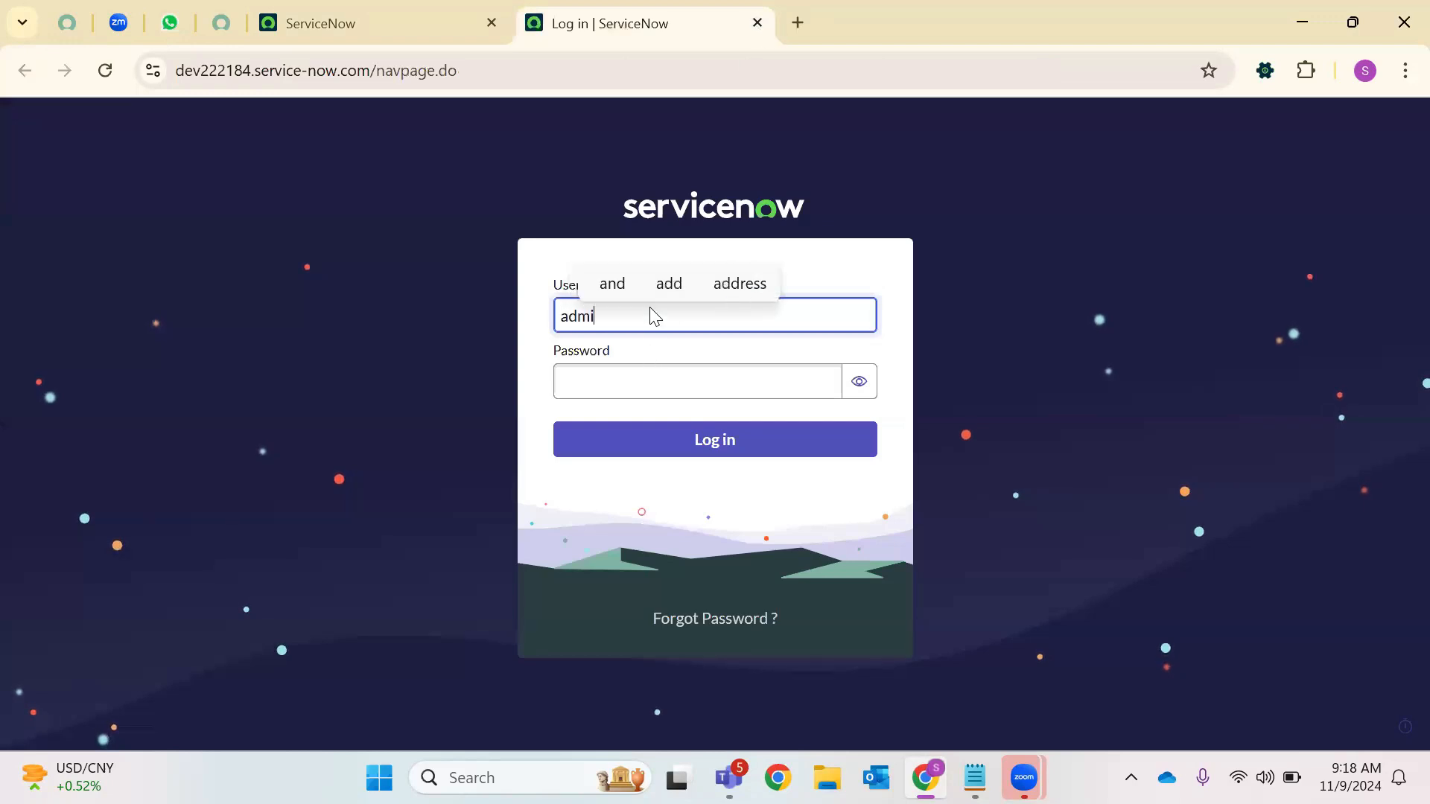
pyautogui.write('n')
pyautogui.click(643, 370)
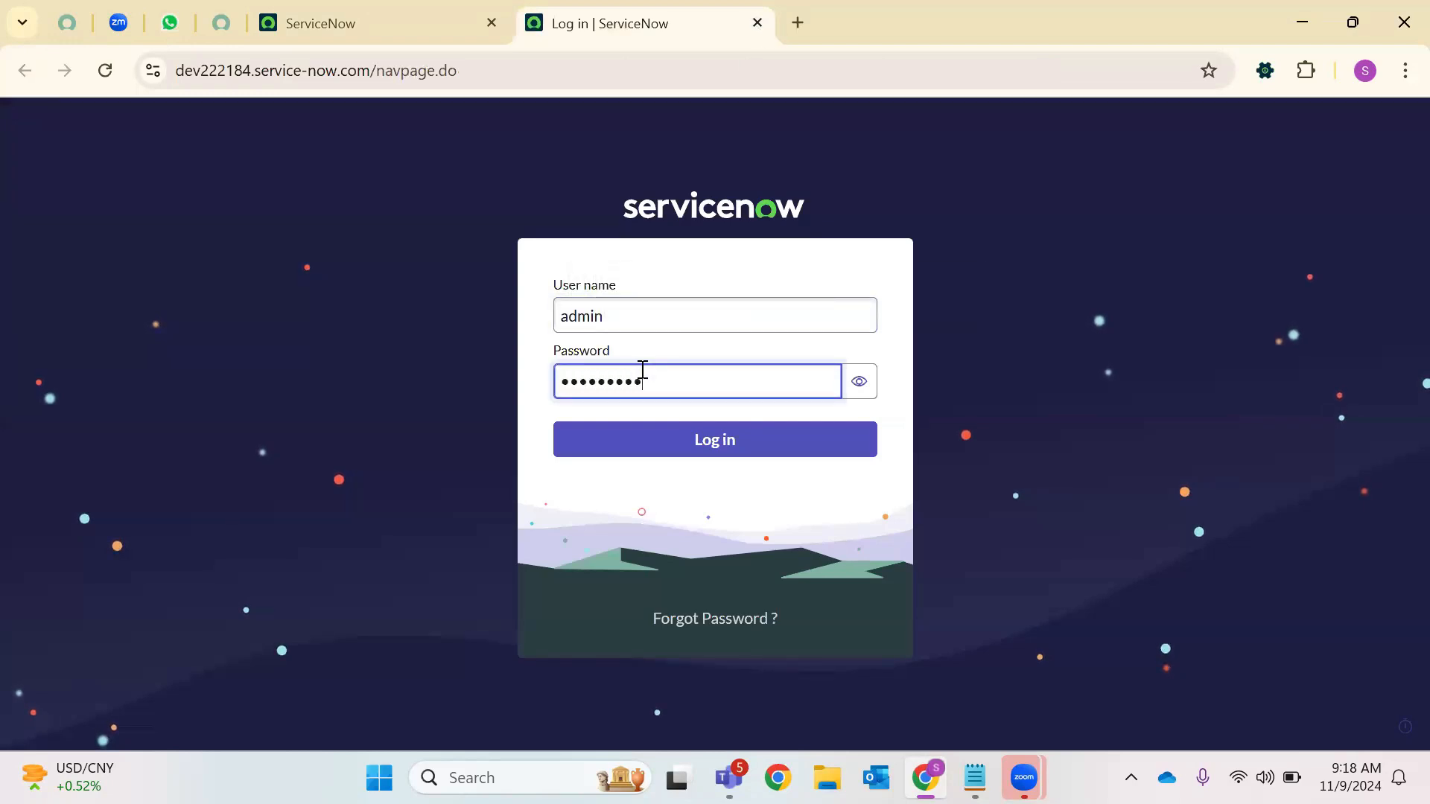
pyautogui.moveTo(374, 80); pyautogui.dragTo(574, 122)
pyautogui.click(727, 447)
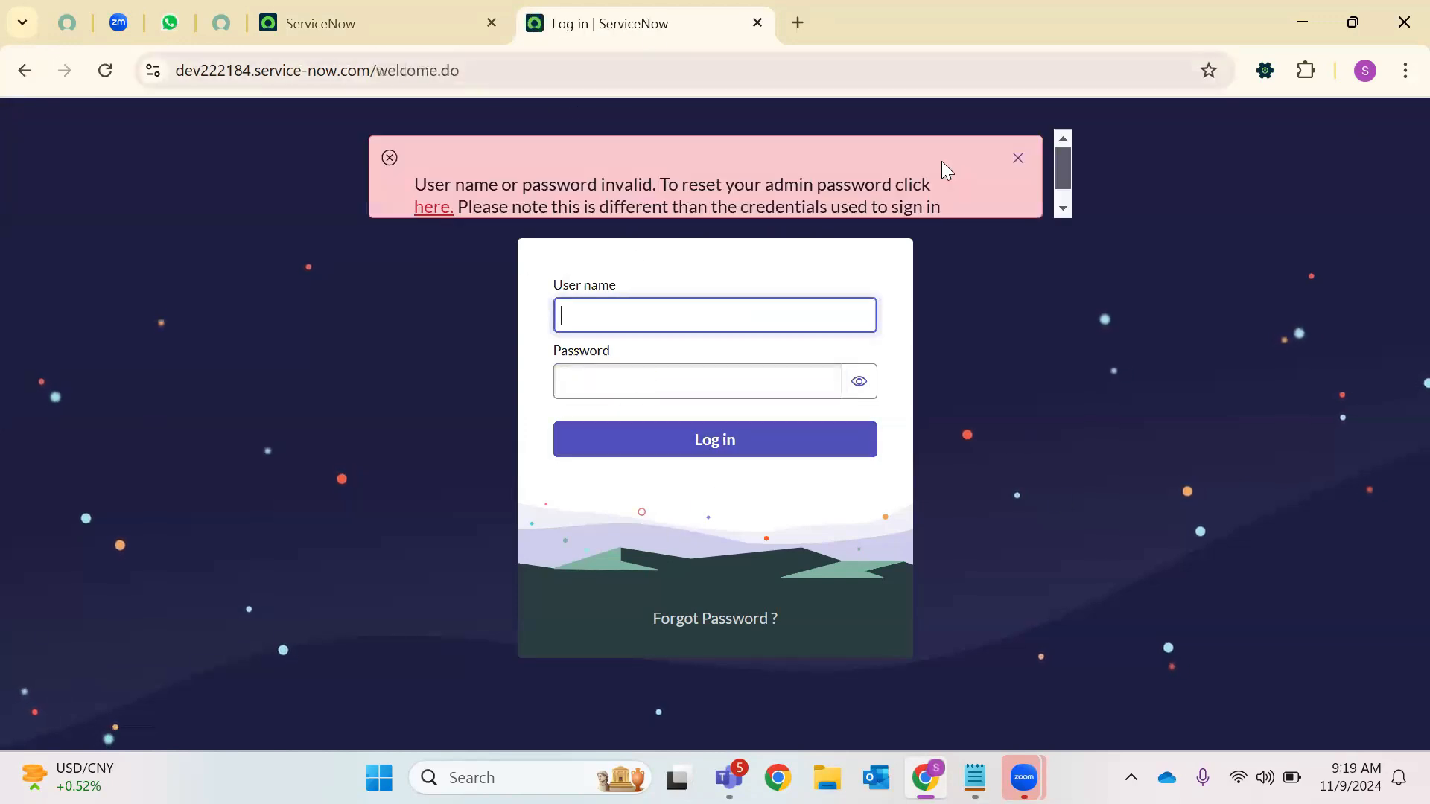
# Re-enter admin as the username on the instance login page
pyautogui.click(320, 23)
pyautogui.click(639, 15)
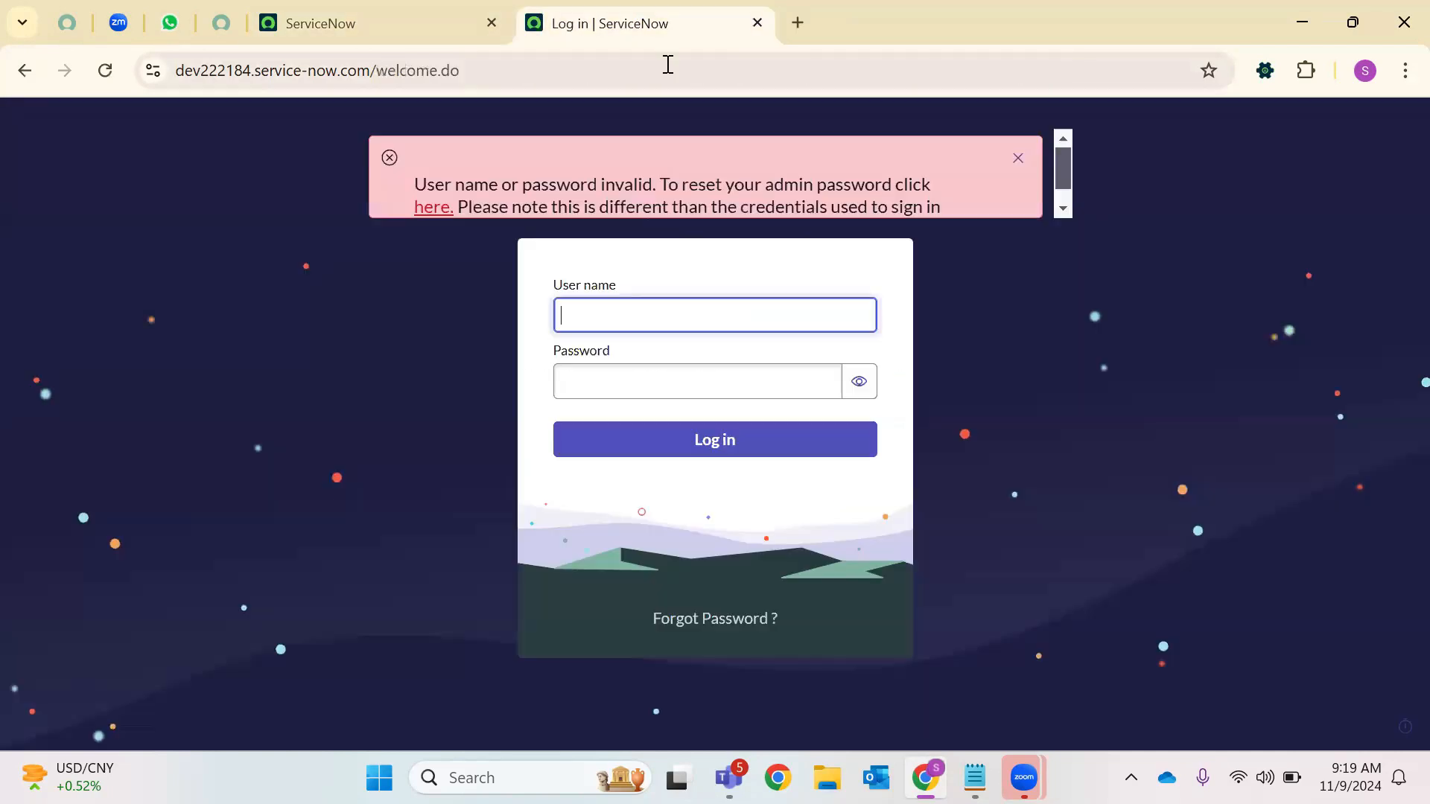
pyautogui.write('admin')
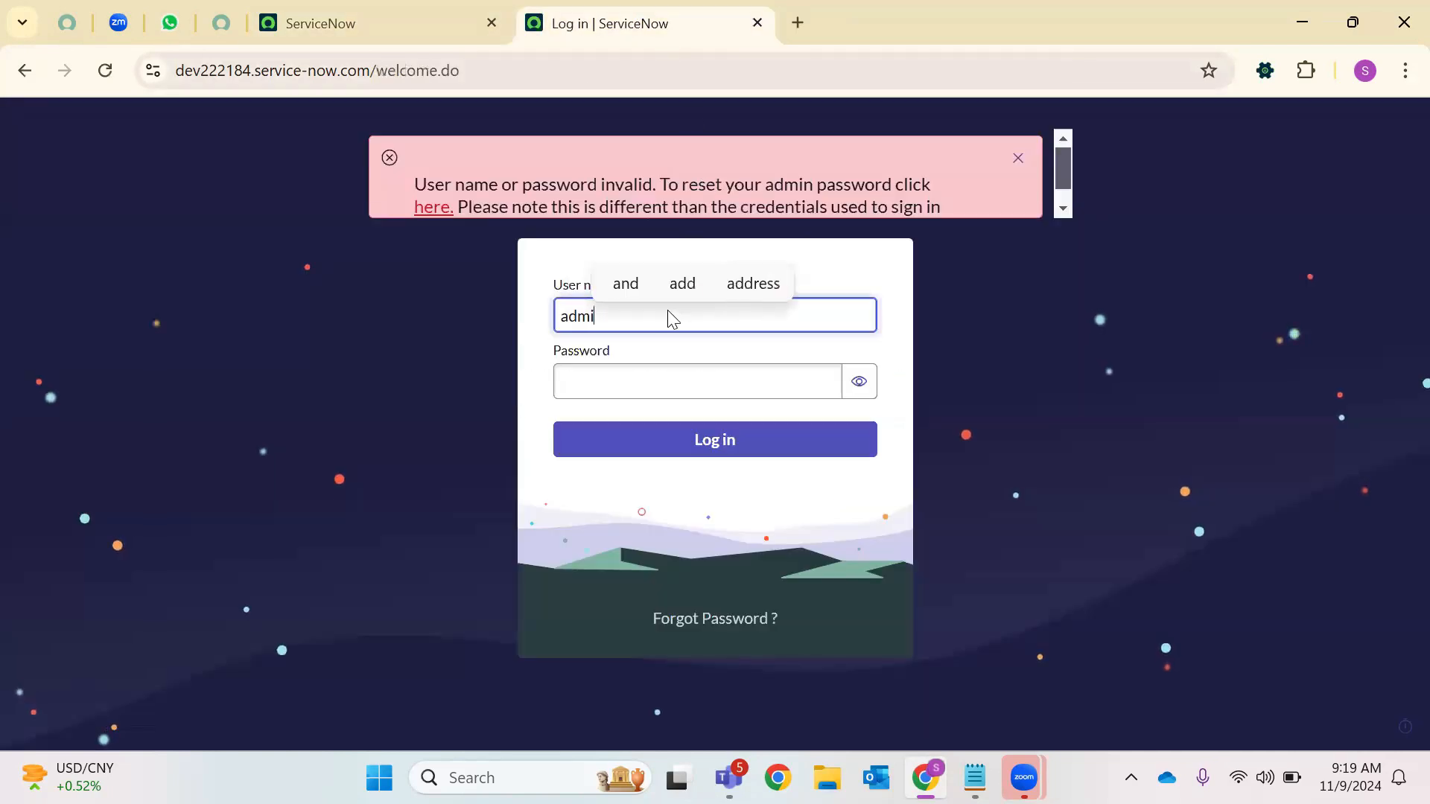
pyautogui.click(726, 373)
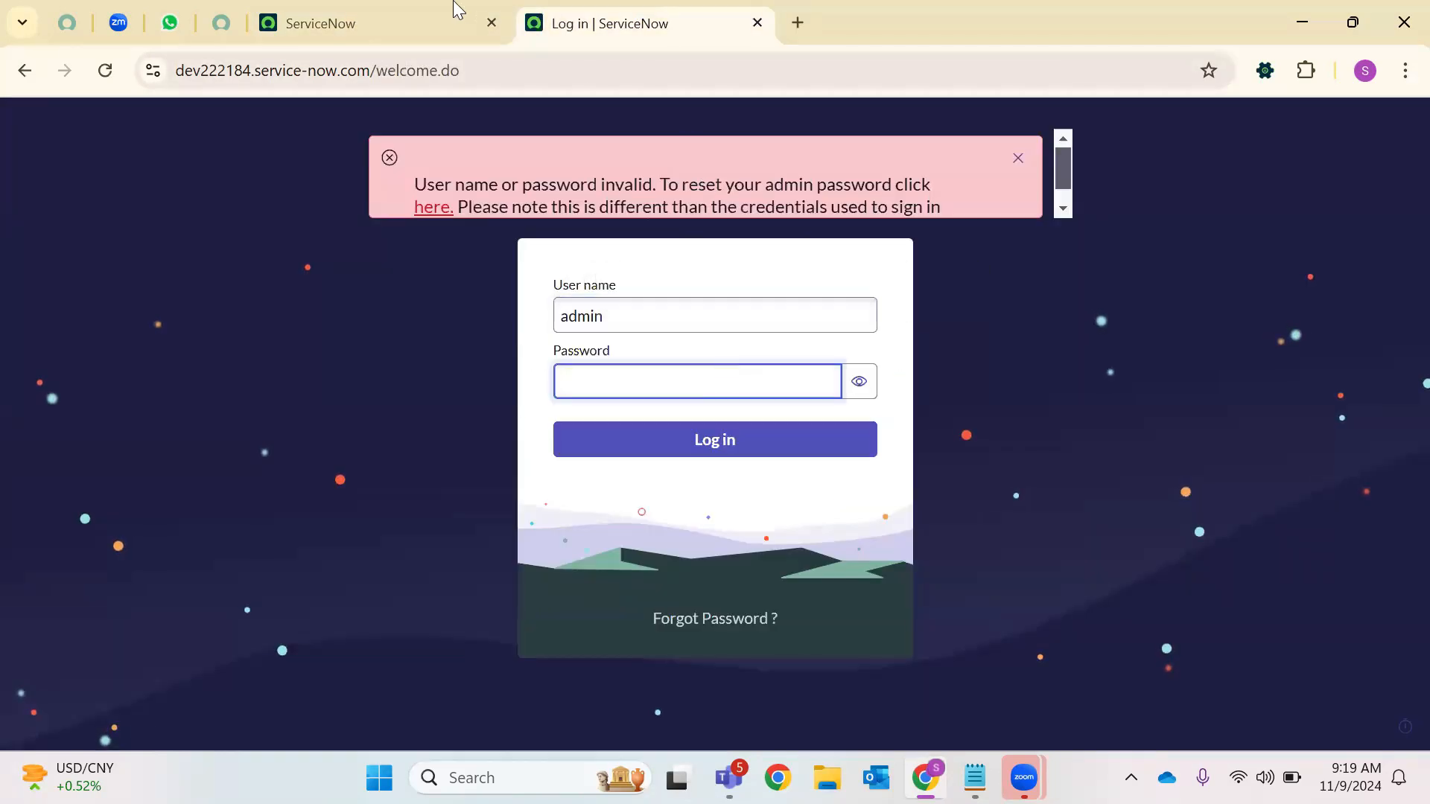
# Copy the new instance password from the Developer Portal, paste it into the login form and sign in
pyautogui.click(320, 24)
pyautogui.click(227, 24)
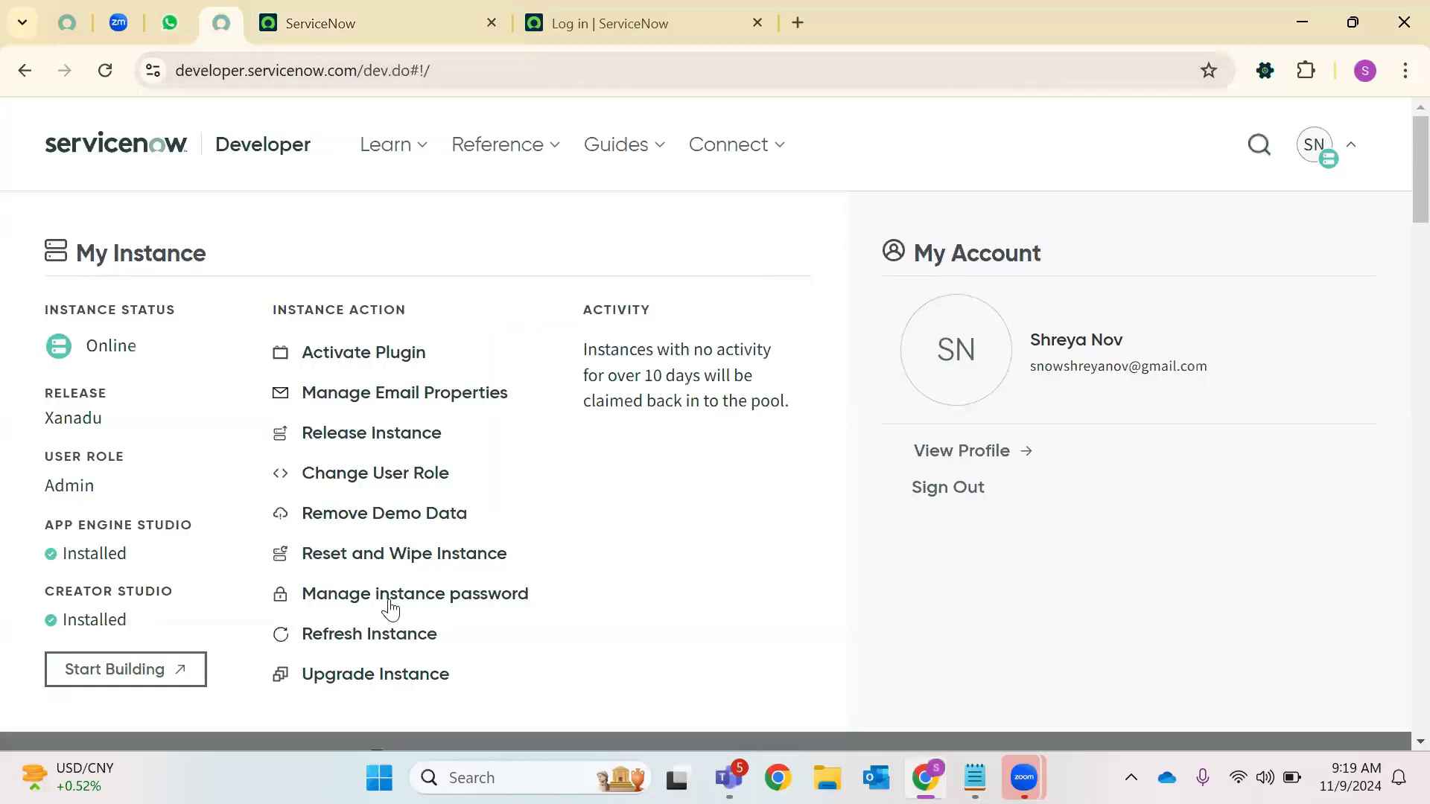
pyautogui.click(418, 603)
pyautogui.moveTo(474, 389); pyautogui.dragTo(481, 390)
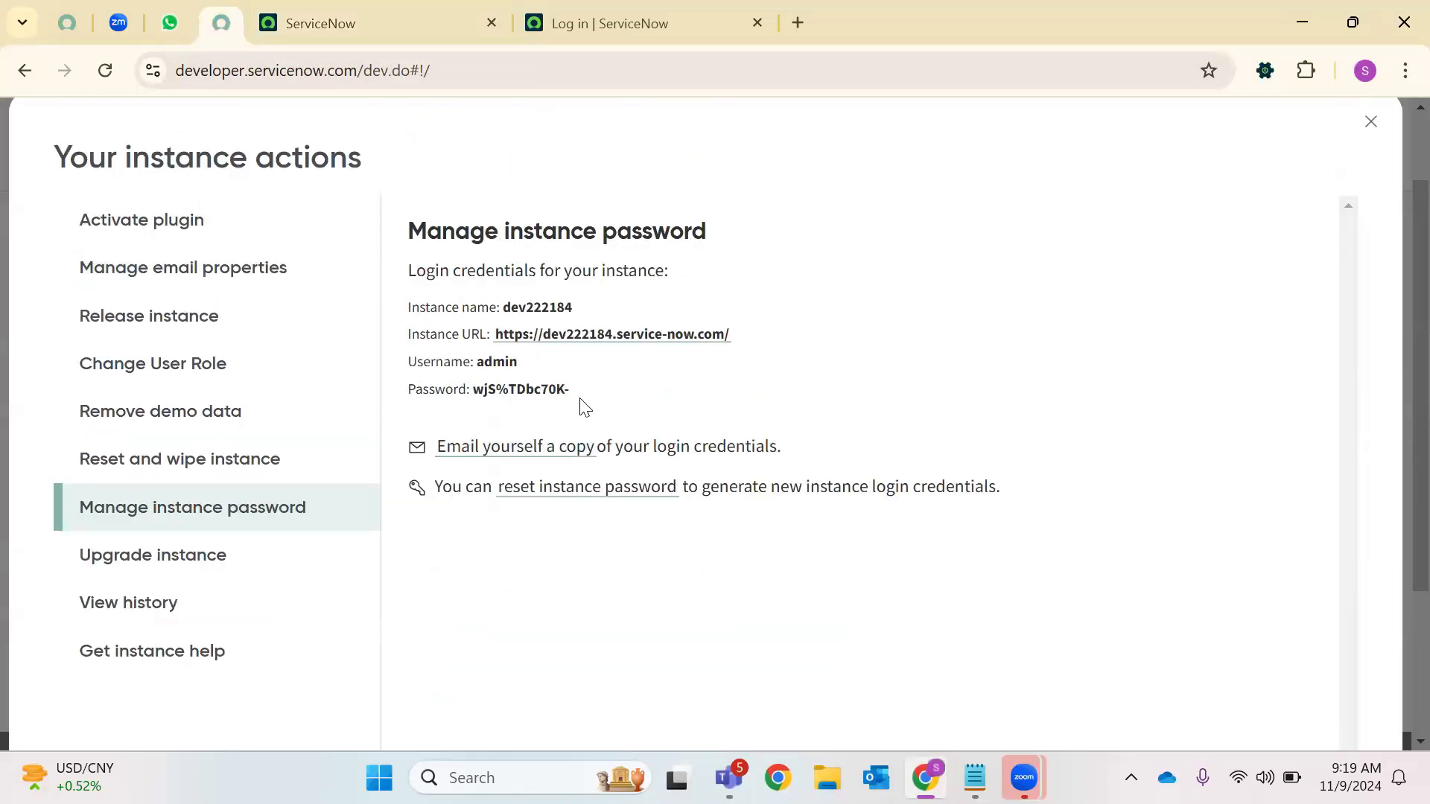
pyautogui.moveTo(527, 388); pyautogui.dragTo(472, 388)
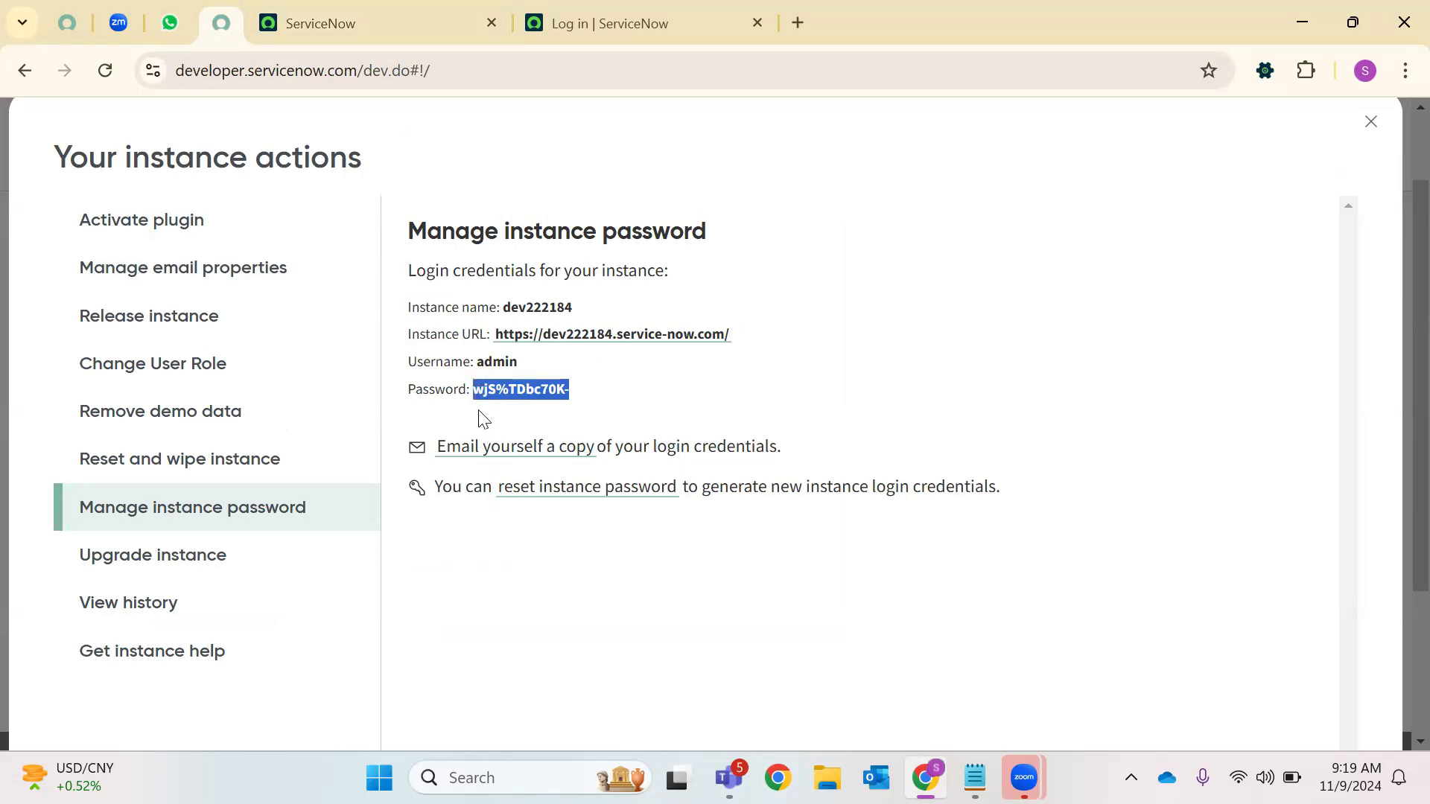
pyautogui.click(636, 23)
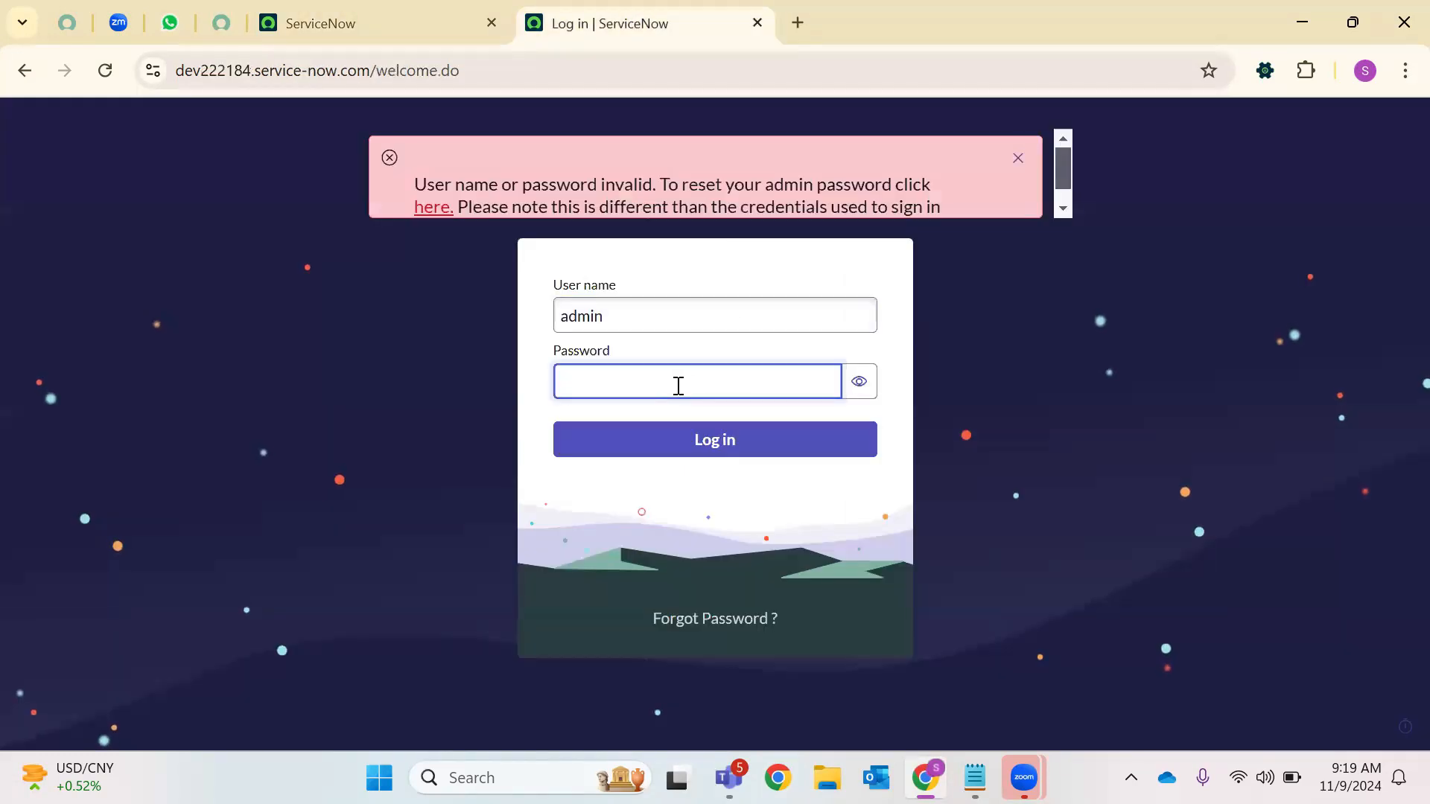
pyautogui.hotkey('ctrl', 'v')
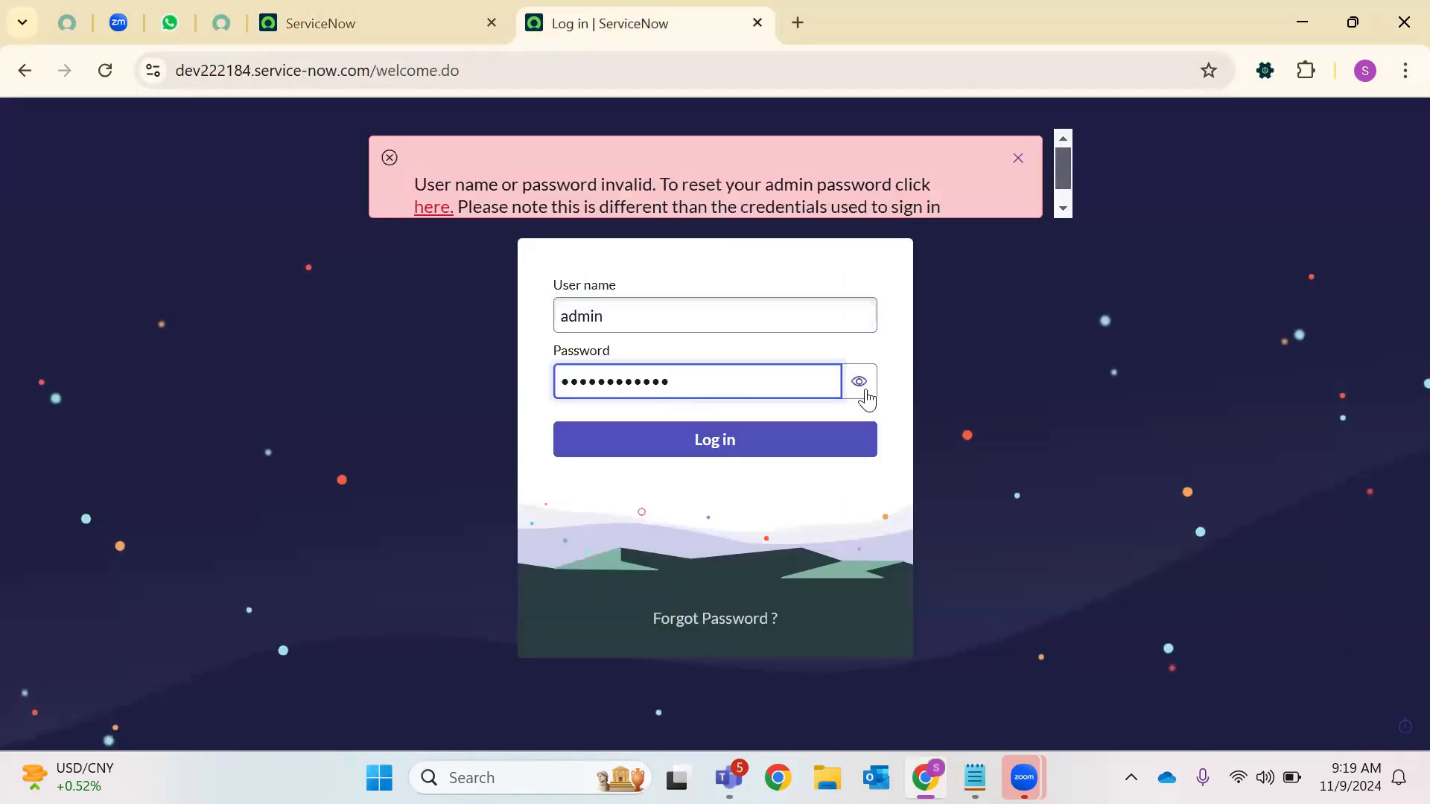
pyautogui.click(860, 381)
pyautogui.click(705, 441)
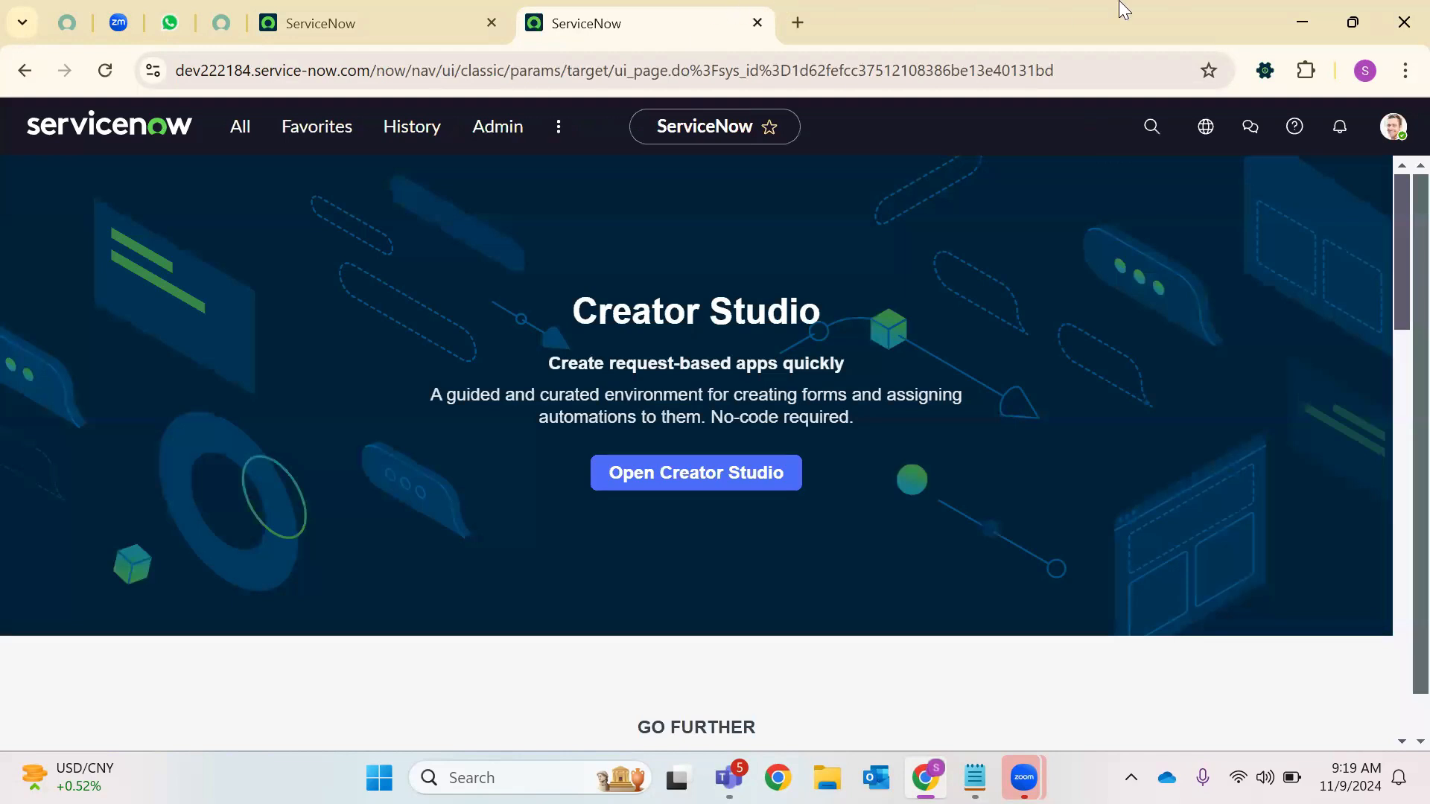
# Filter the navigator with sys_user.LIST to list Users, then open the first user's record
pyautogui.click(243, 127)
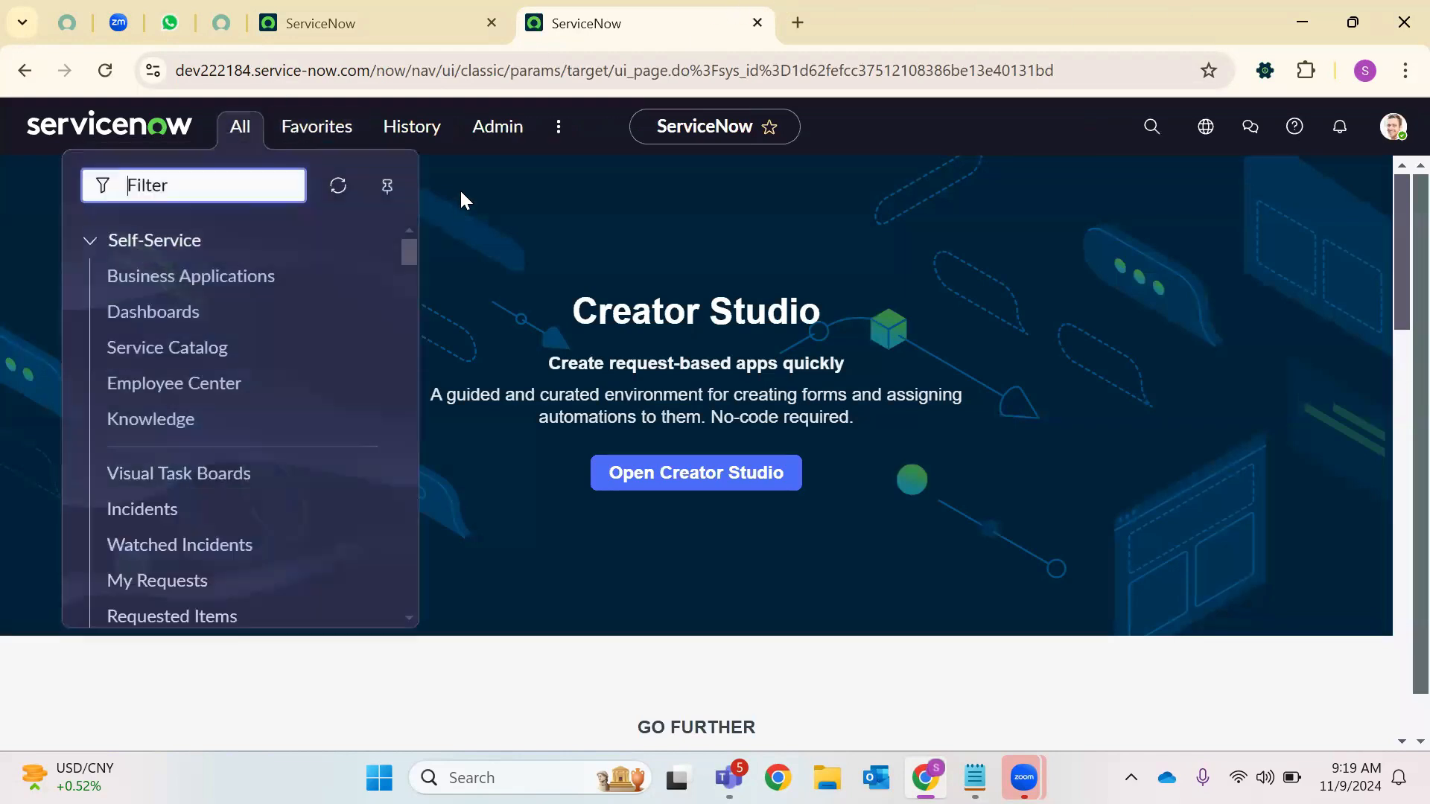
pyautogui.write('ssy')
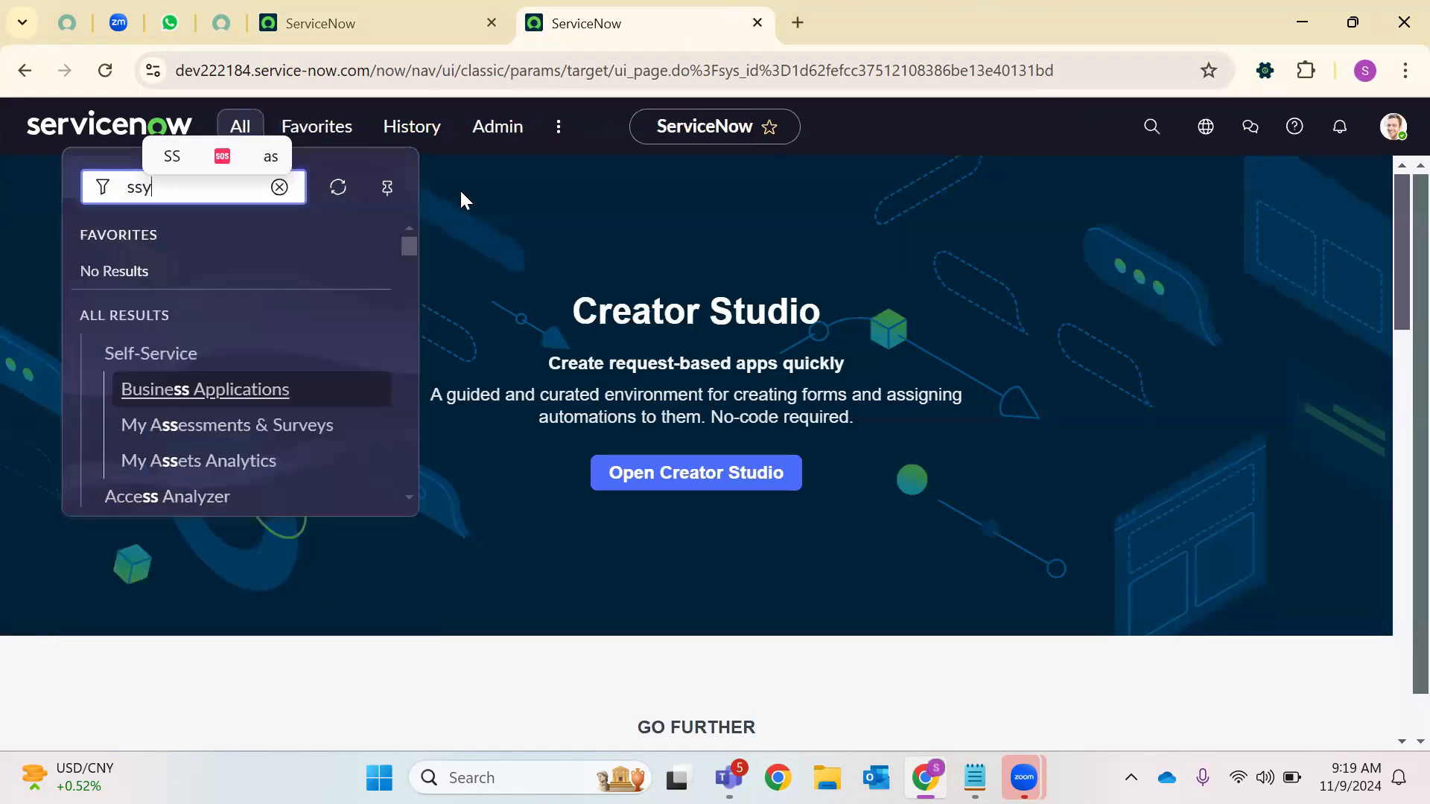
pyautogui.press('BackSpace')
pyautogui.write('ys_u')
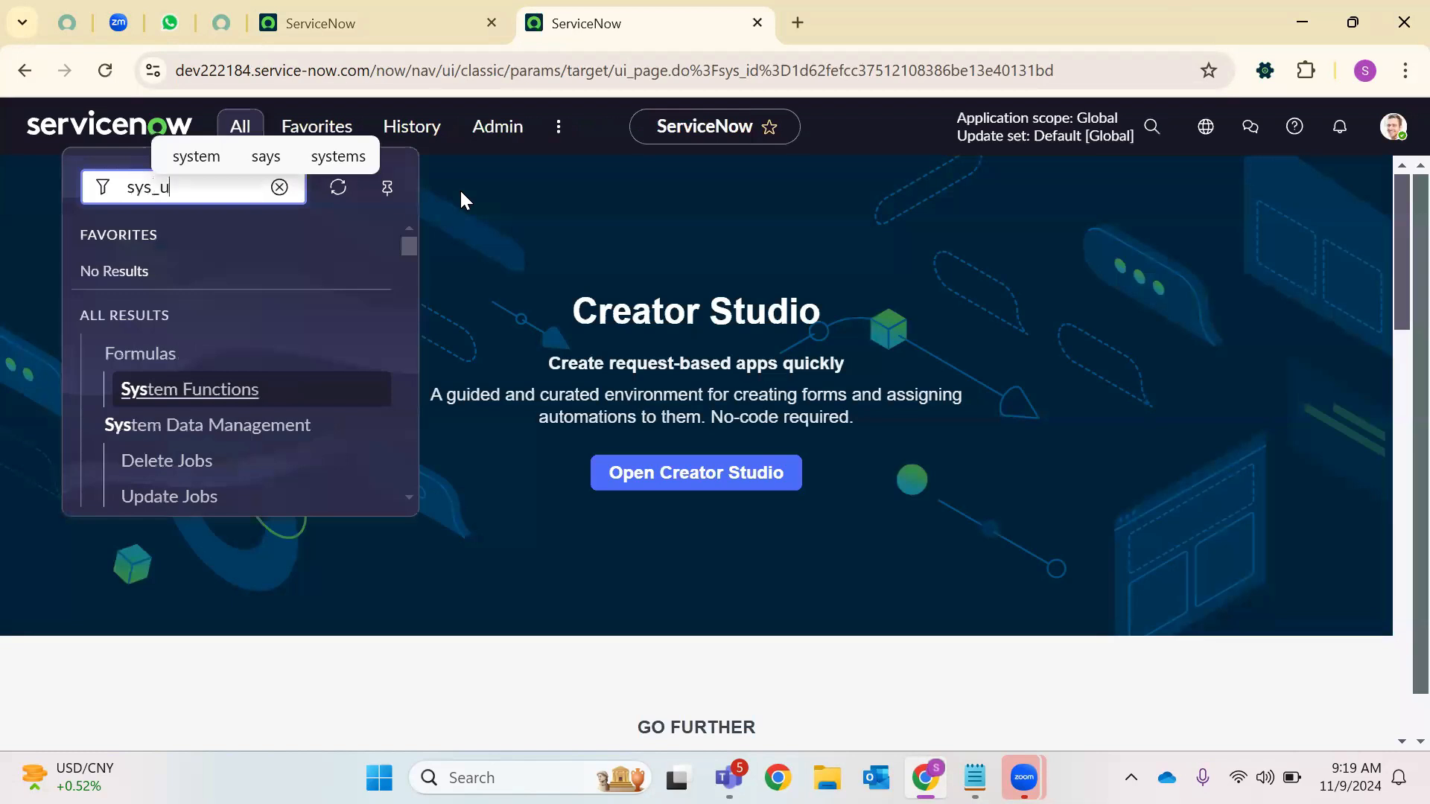
pyautogui.write('ser.LIST')
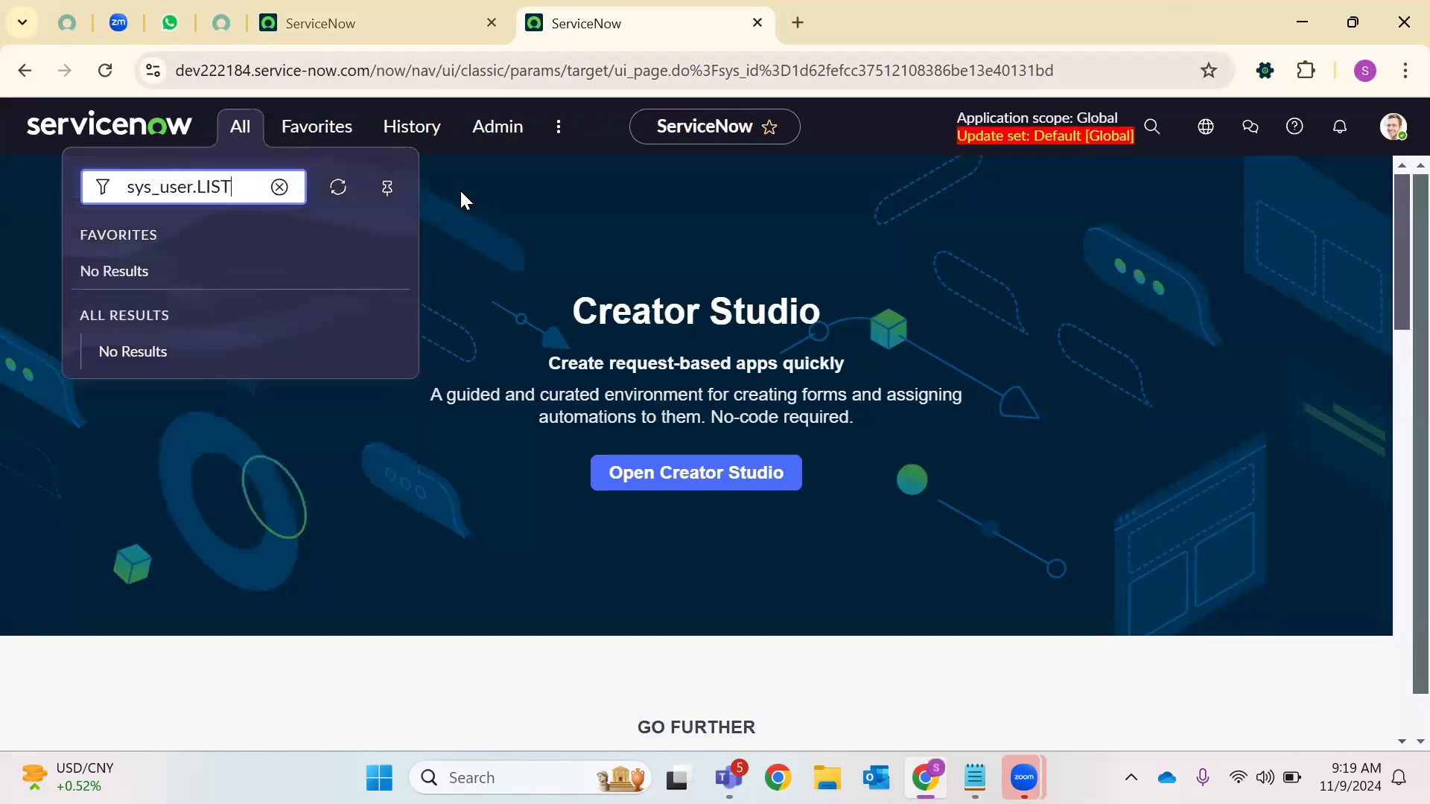
pyautogui.press('Return')
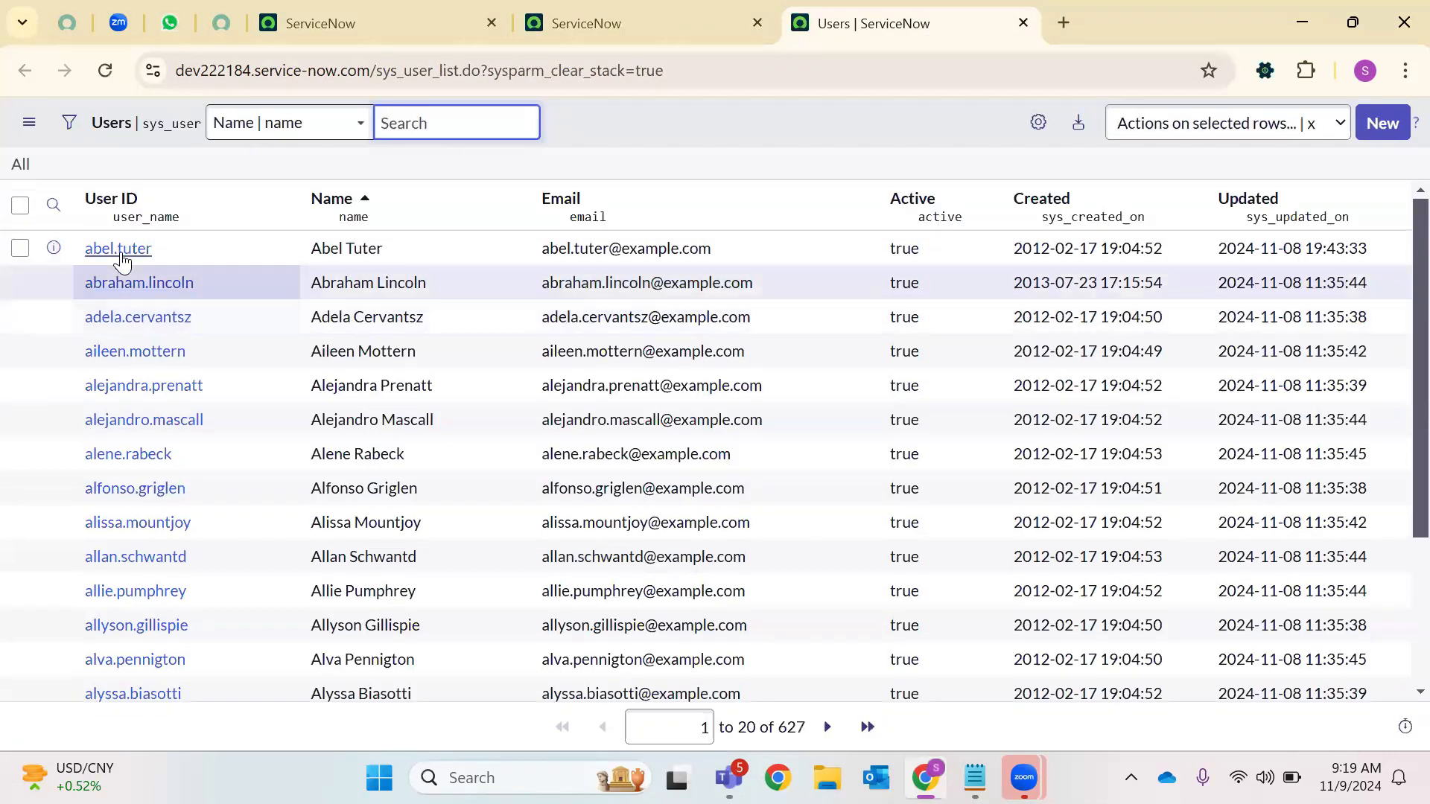
pyautogui.press('Return')
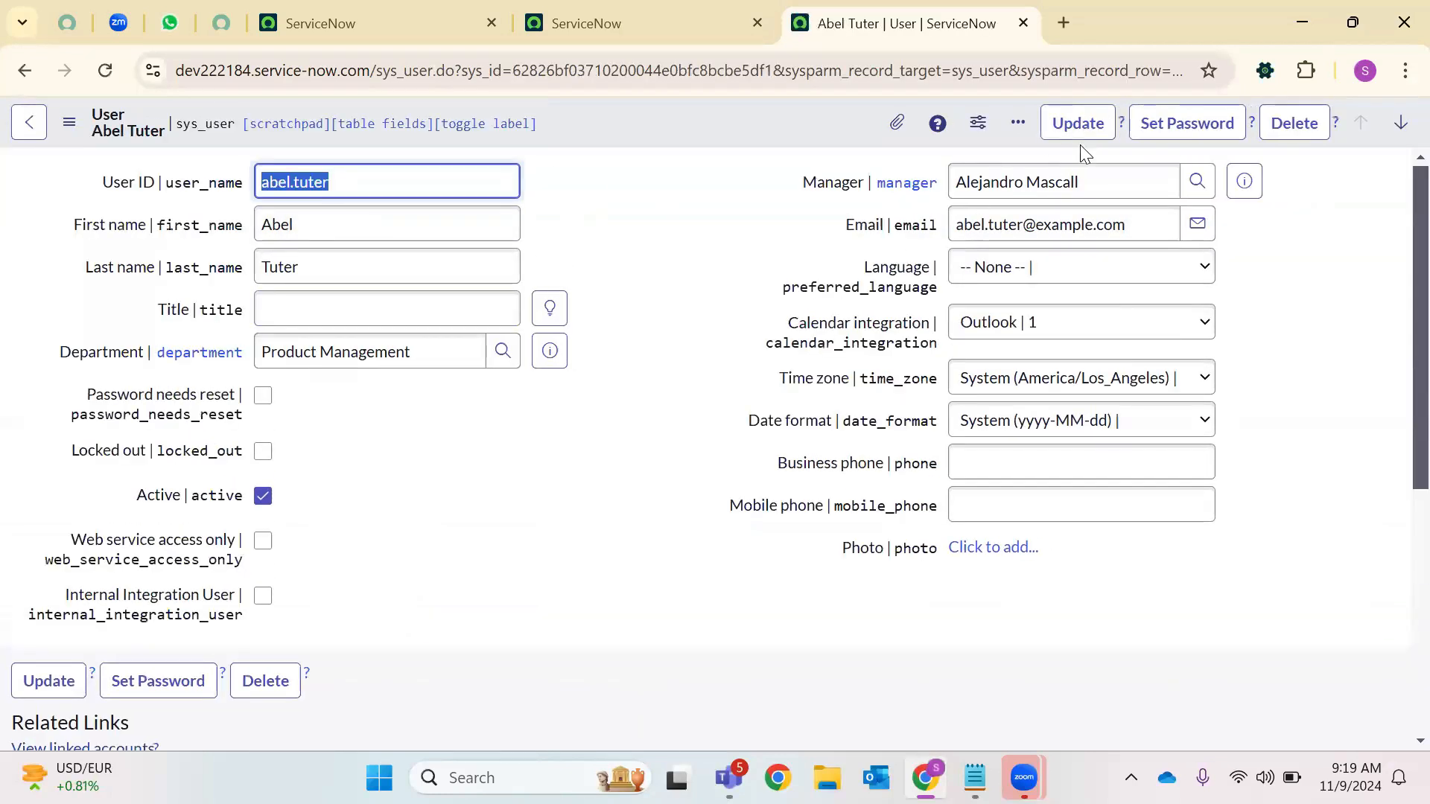
# Open the user's Set Password dialog, close it without saving, and start a new blank tab
pyautogui.click(1189, 125)
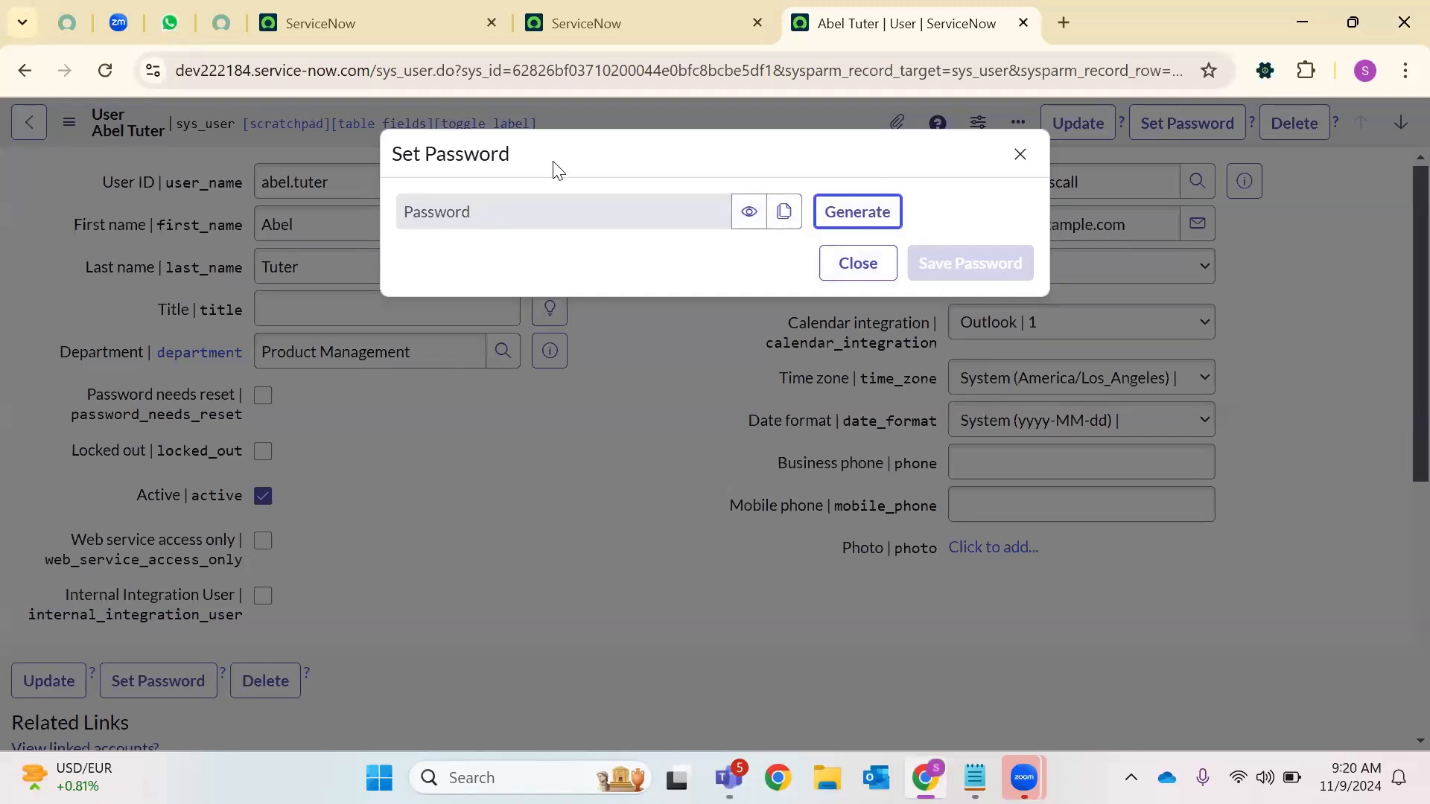
pyautogui.click(586, 23)
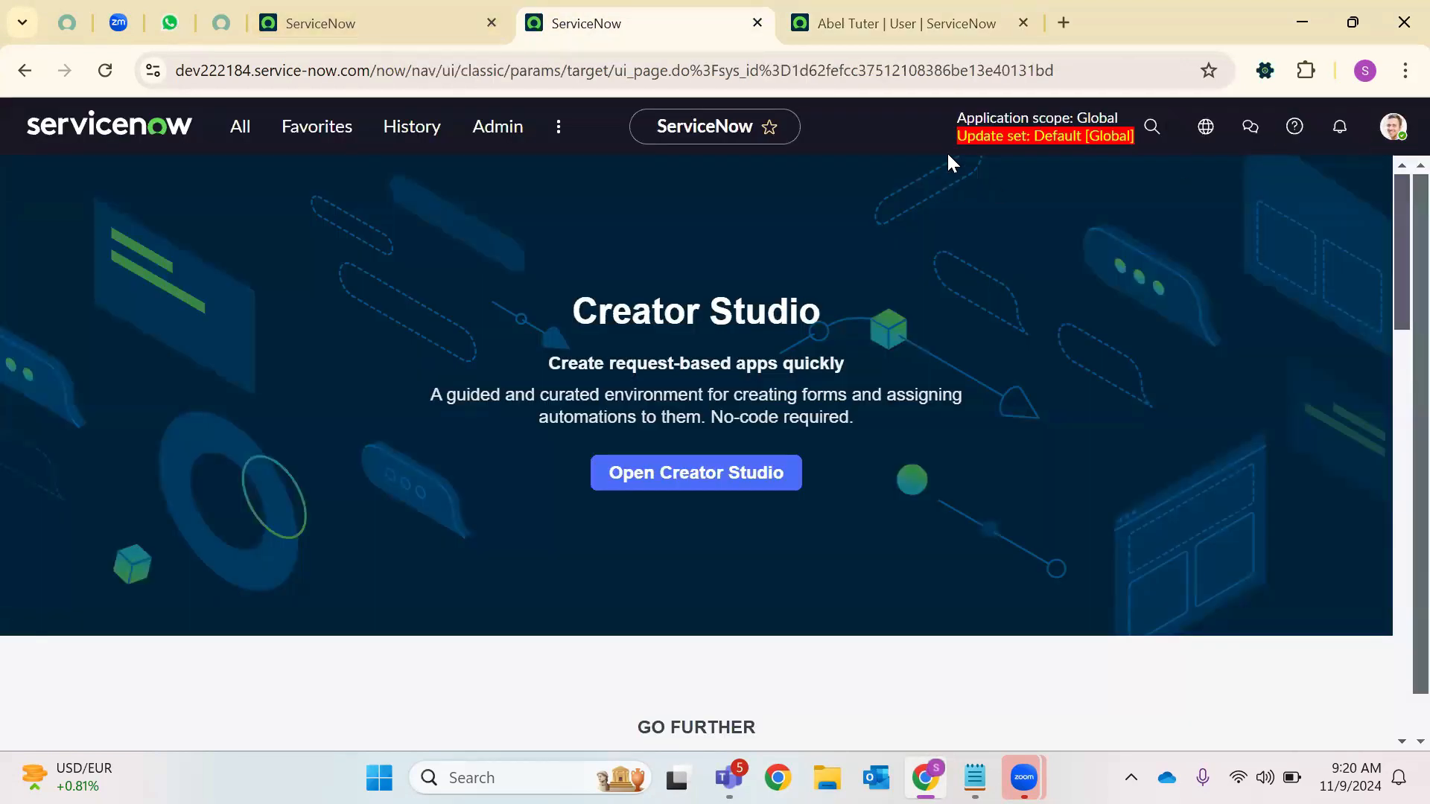
pyautogui.click(961, 11)
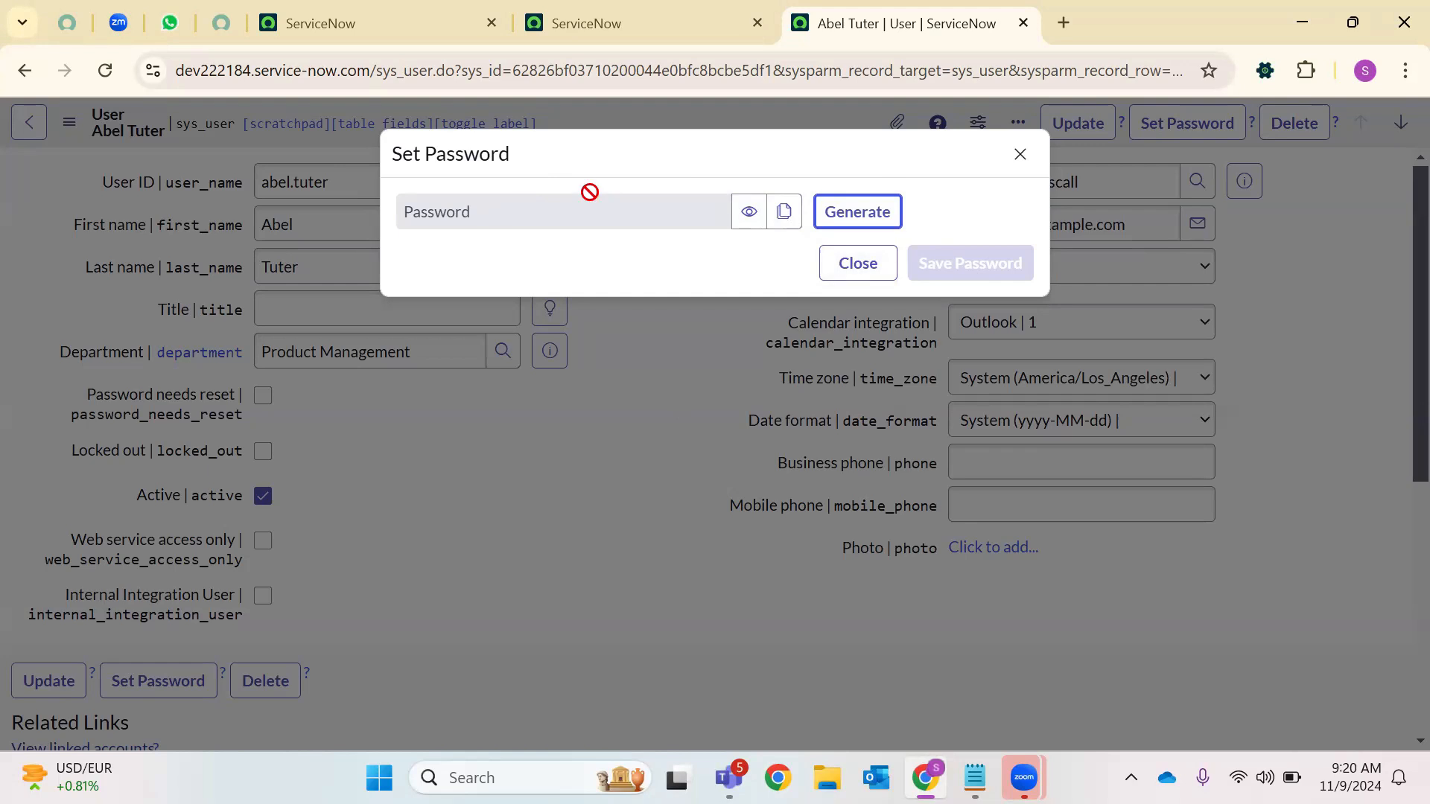
pyautogui.click(1020, 155)
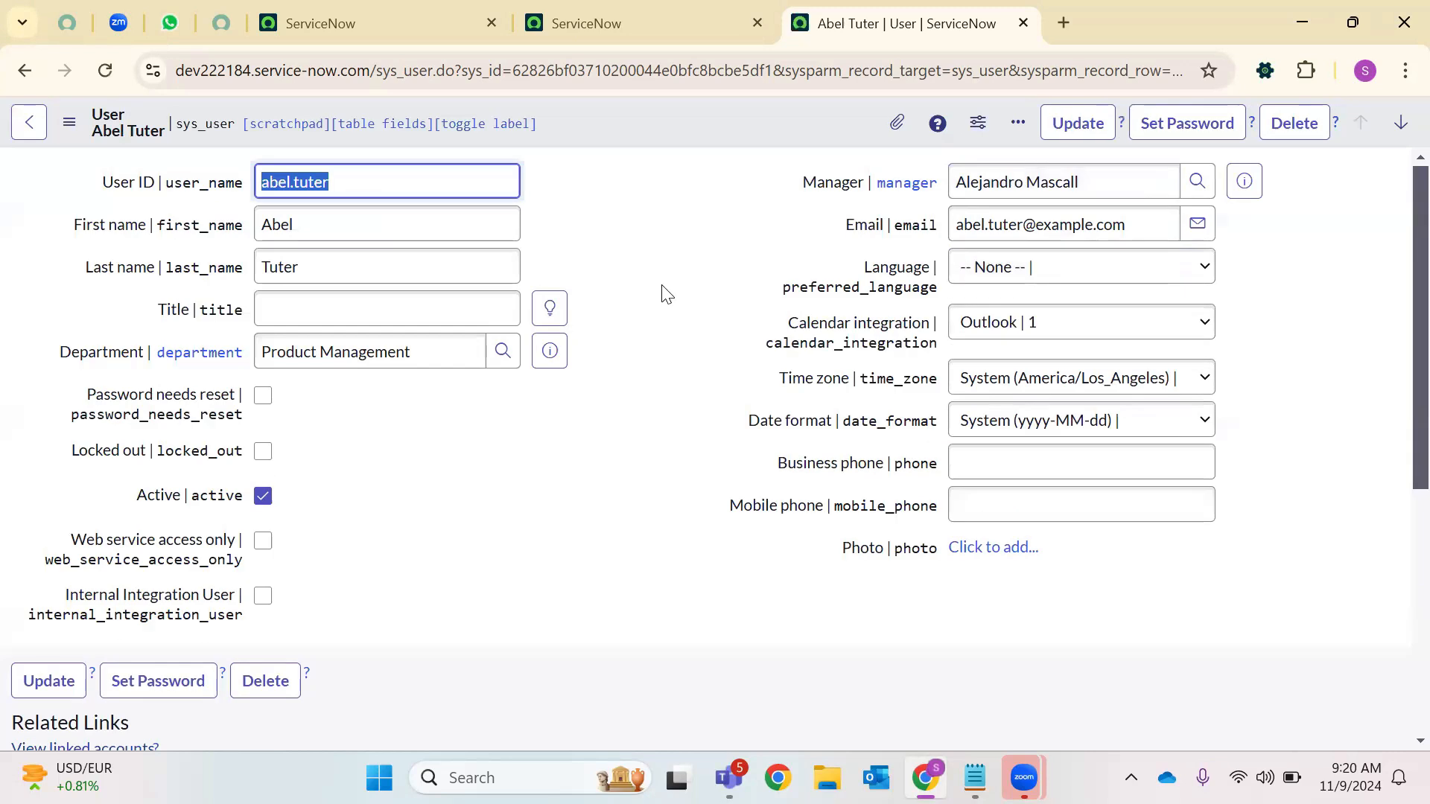
pyautogui.scroll(-5, 658, 303)
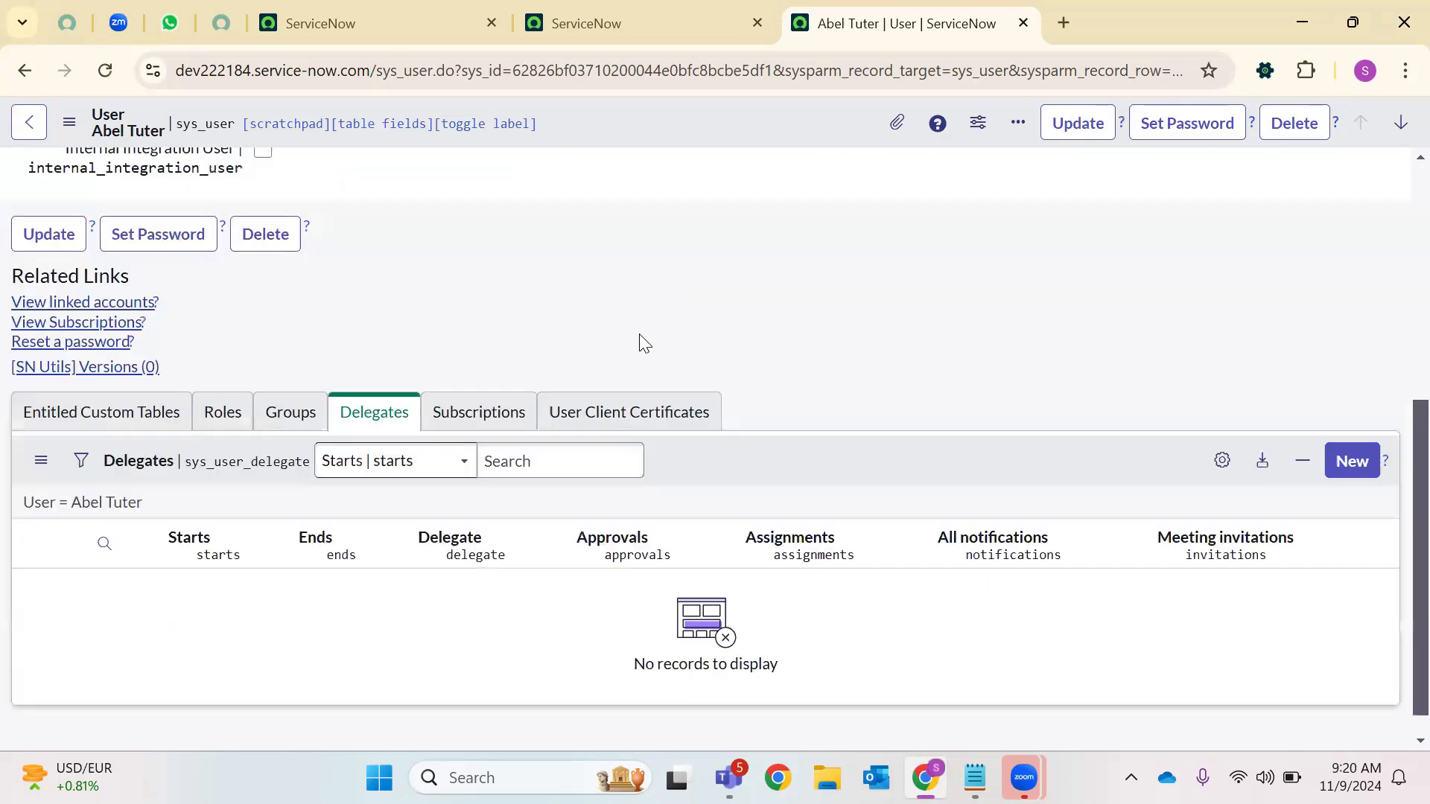
pyautogui.scroll(3, 642, 342)
pyautogui.scroll(3, 647, 354)
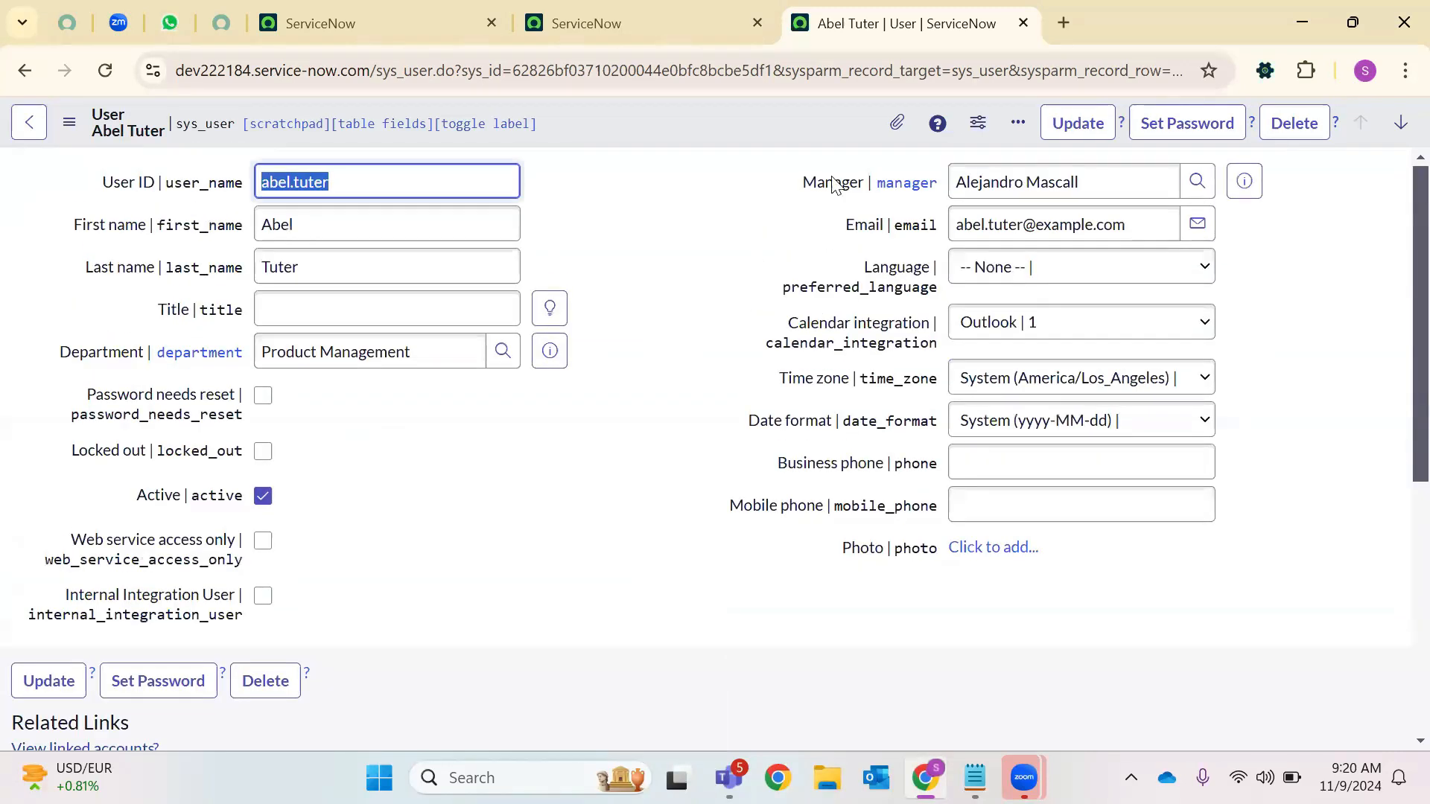
pyautogui.click(1069, 25)
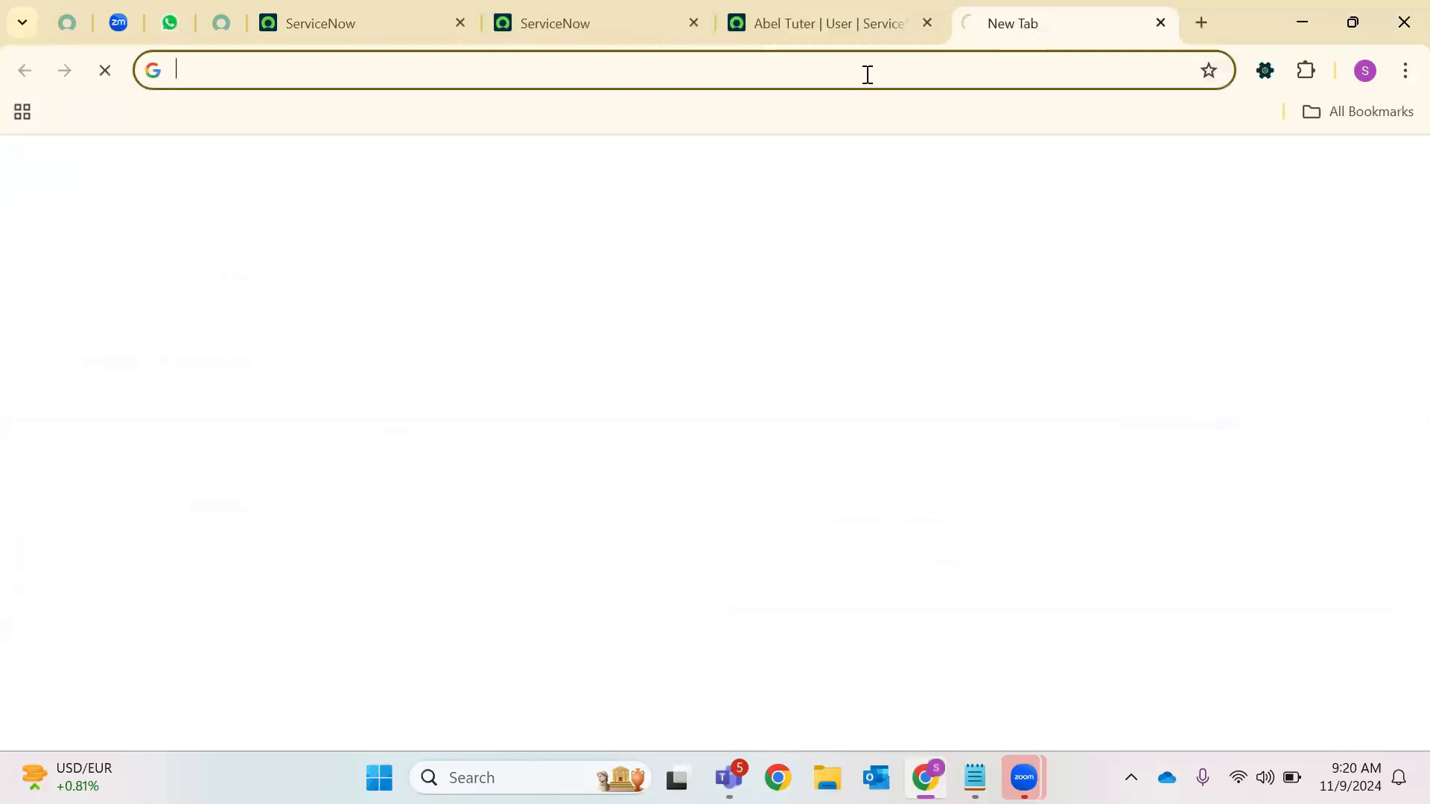
# Search the web for 'Roles In ServiceNow'
pyautogui.write('Roles In')
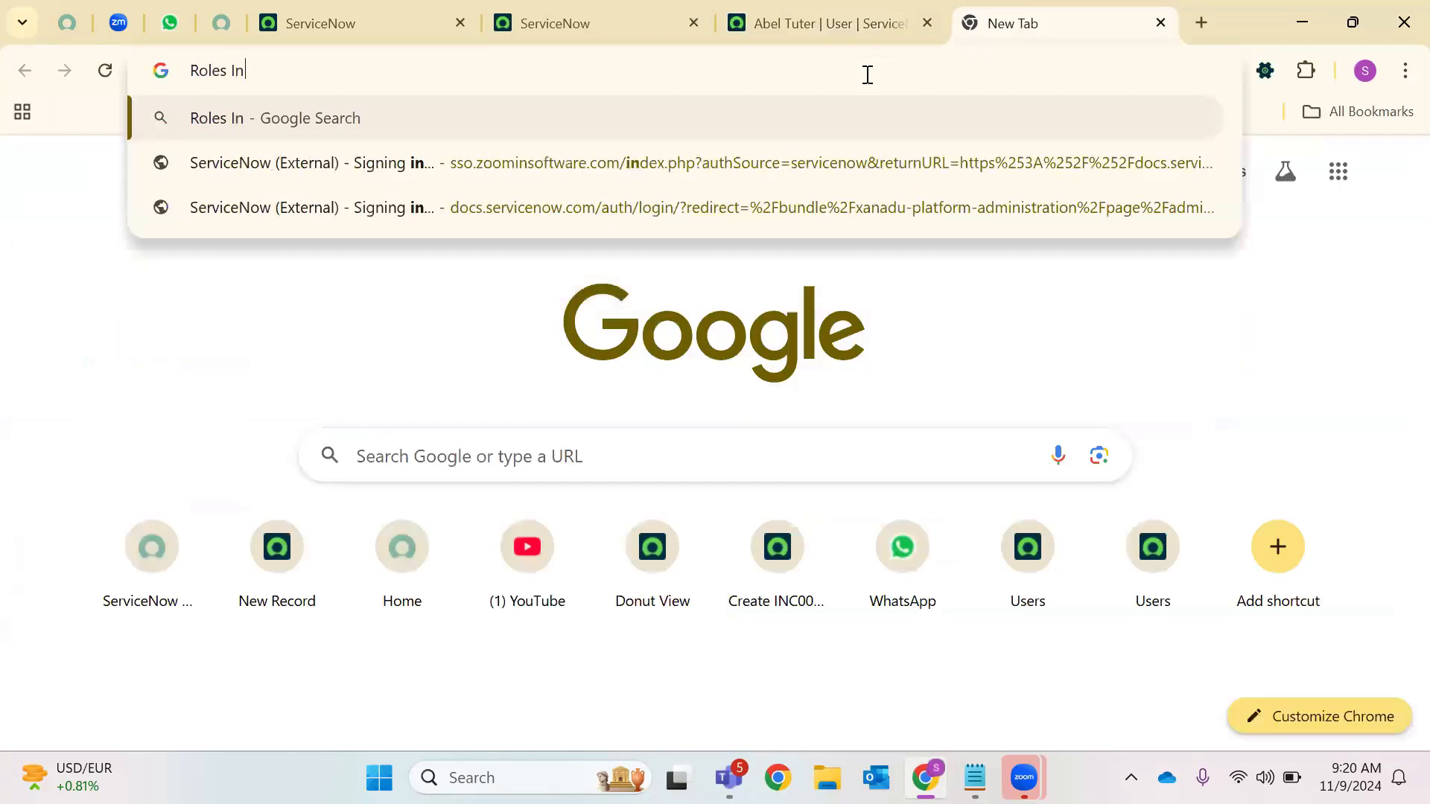
pyautogui.write(' Services')
pyautogui.press('BackSpace')
pyautogui.press('BackSpace')
pyautogui.write('ervice')
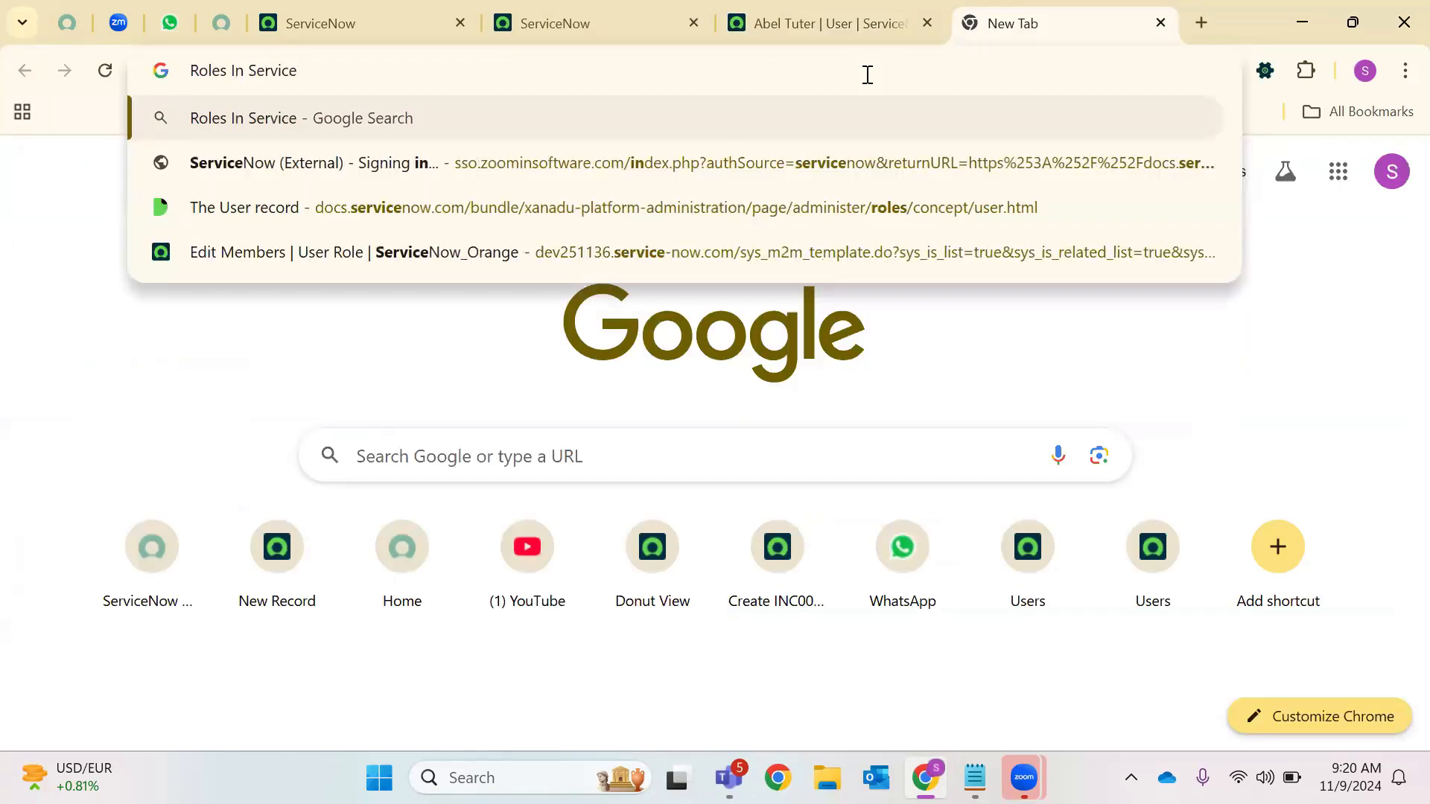
pyautogui.write('Now')
pyautogui.press('Return')
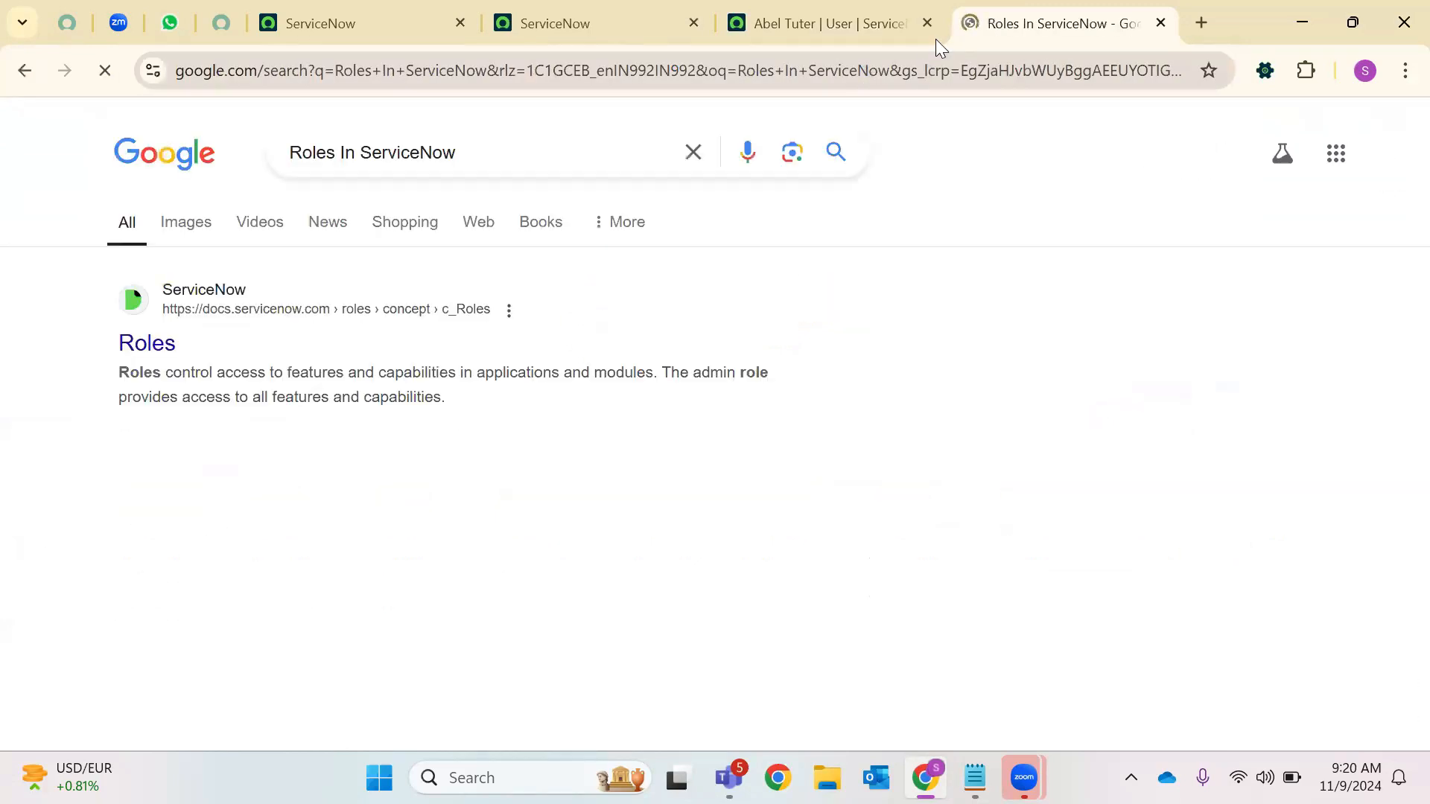
# Close the user record tab, read the Roles docs page, and return to the Creator Studio tab
pyautogui.click(925, 23)
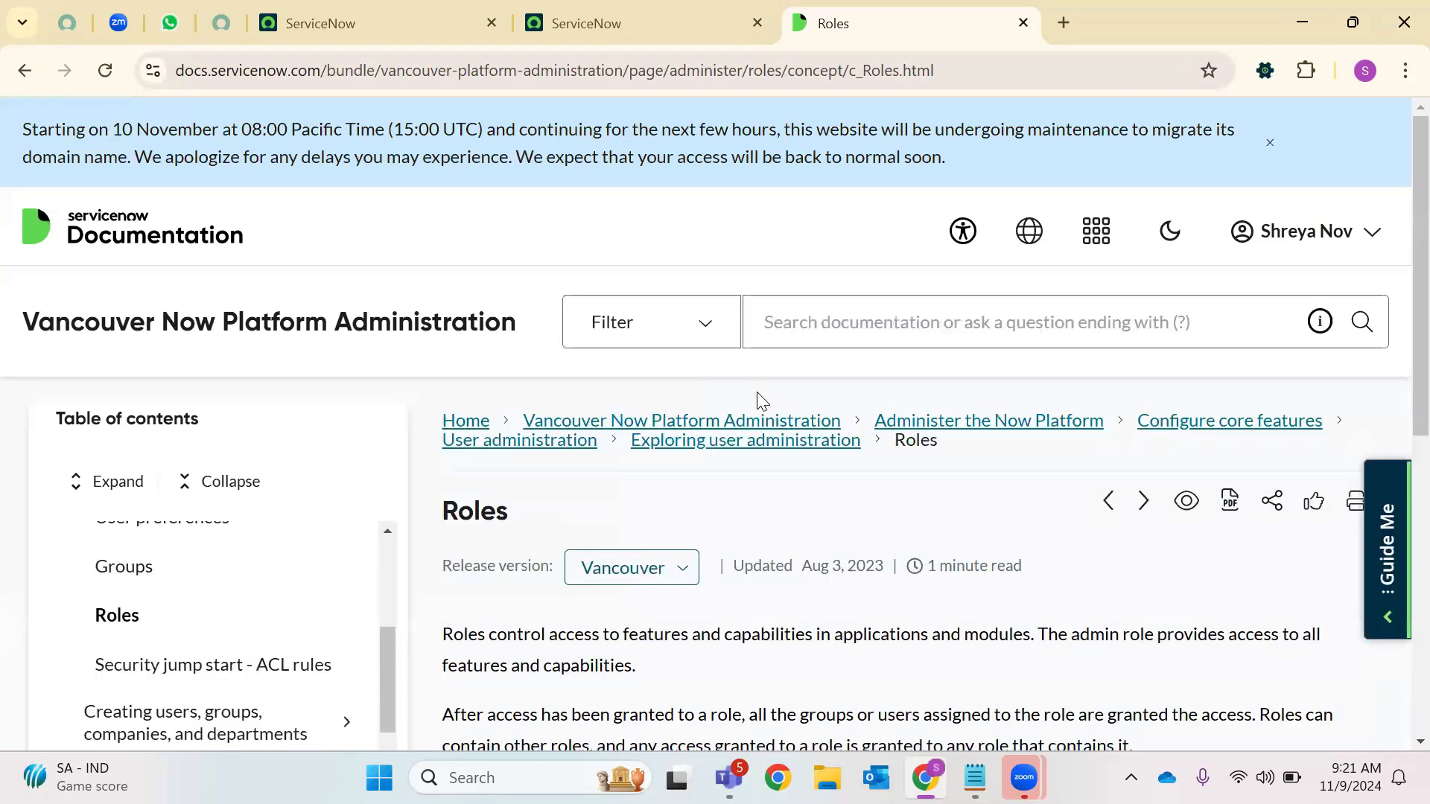
pyautogui.scroll(-4, 546, 365)
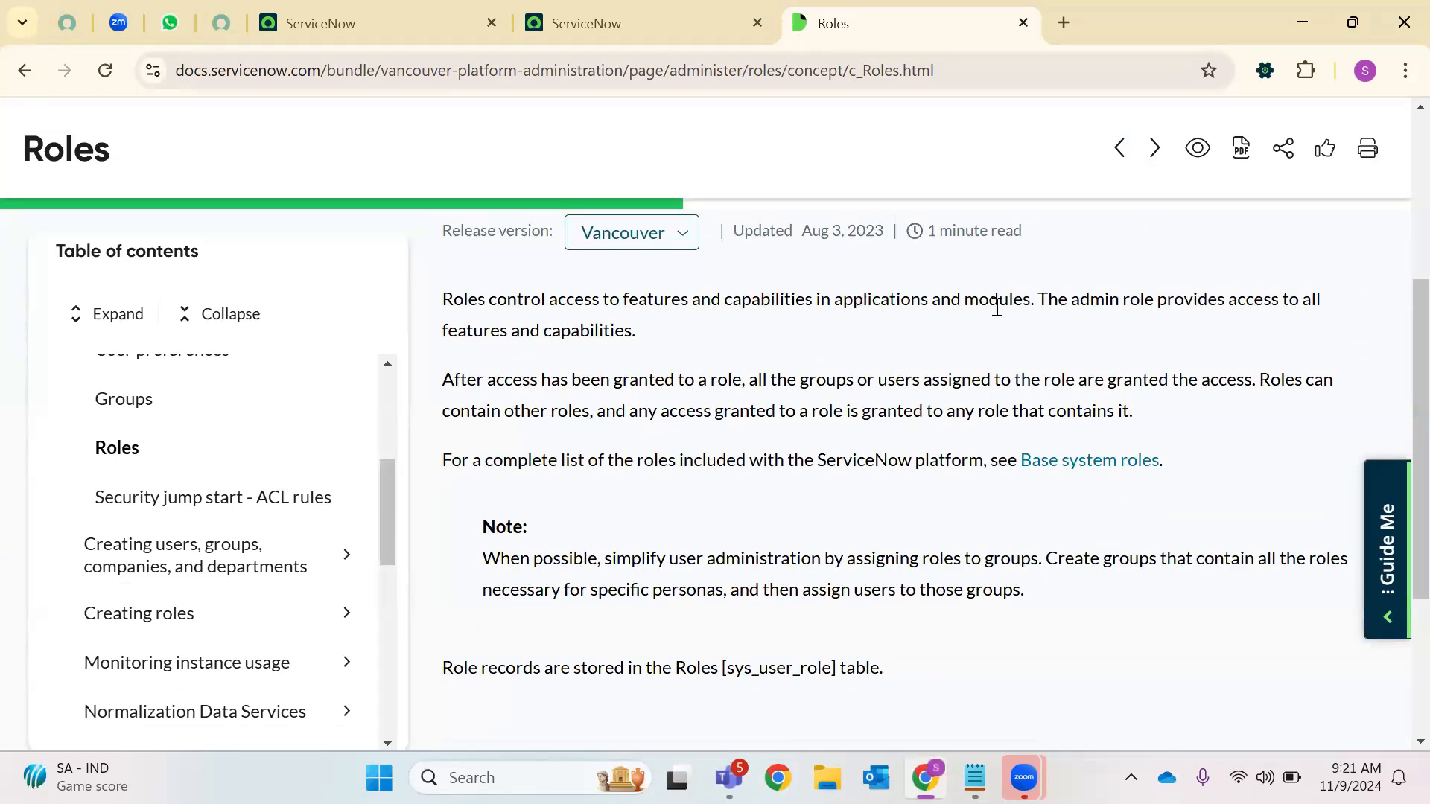
pyautogui.click(656, 18)
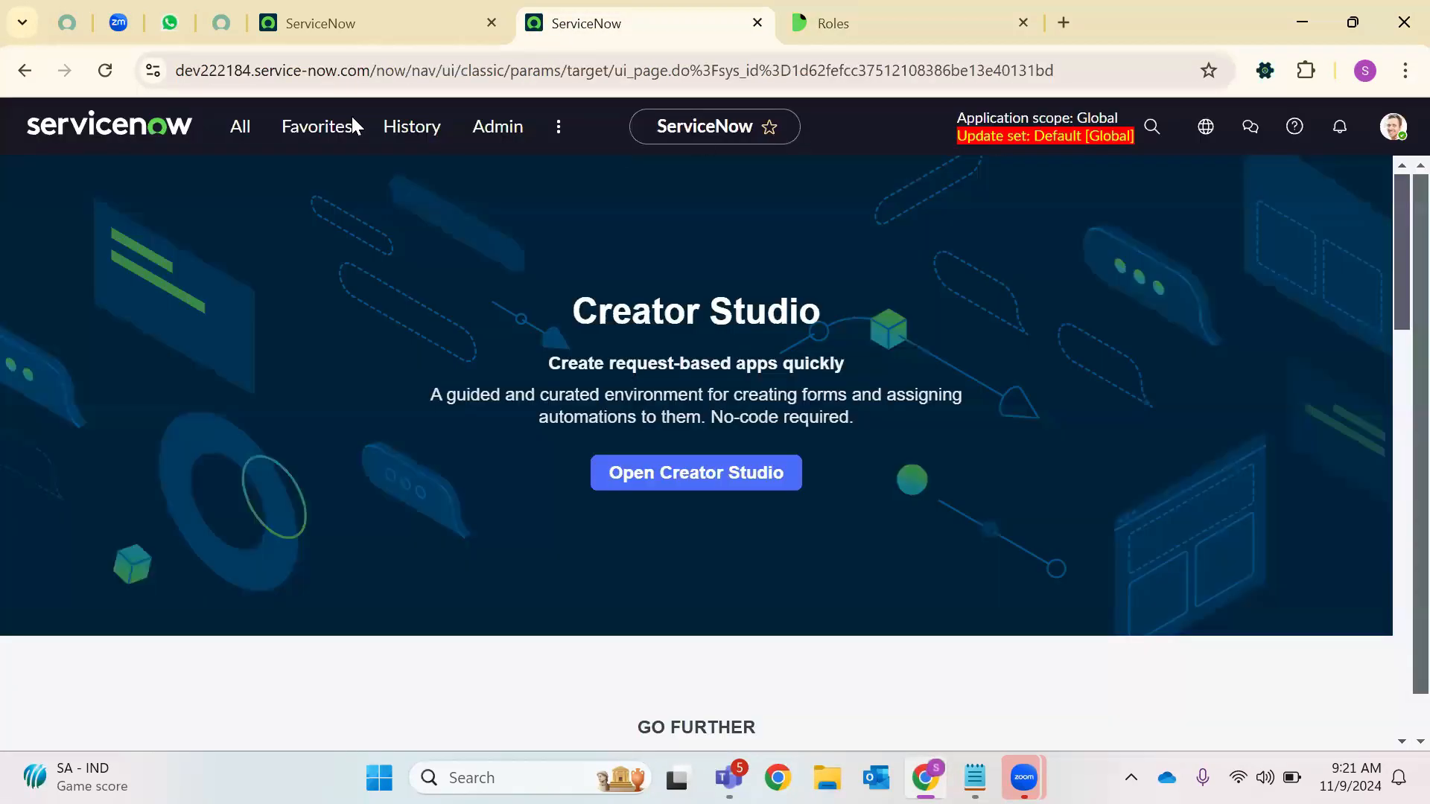
# Filter the application navigator by 'Incident' to review its modules, then return to the Roles docs
pyautogui.click(252, 137)
pyautogui.write('Incident')
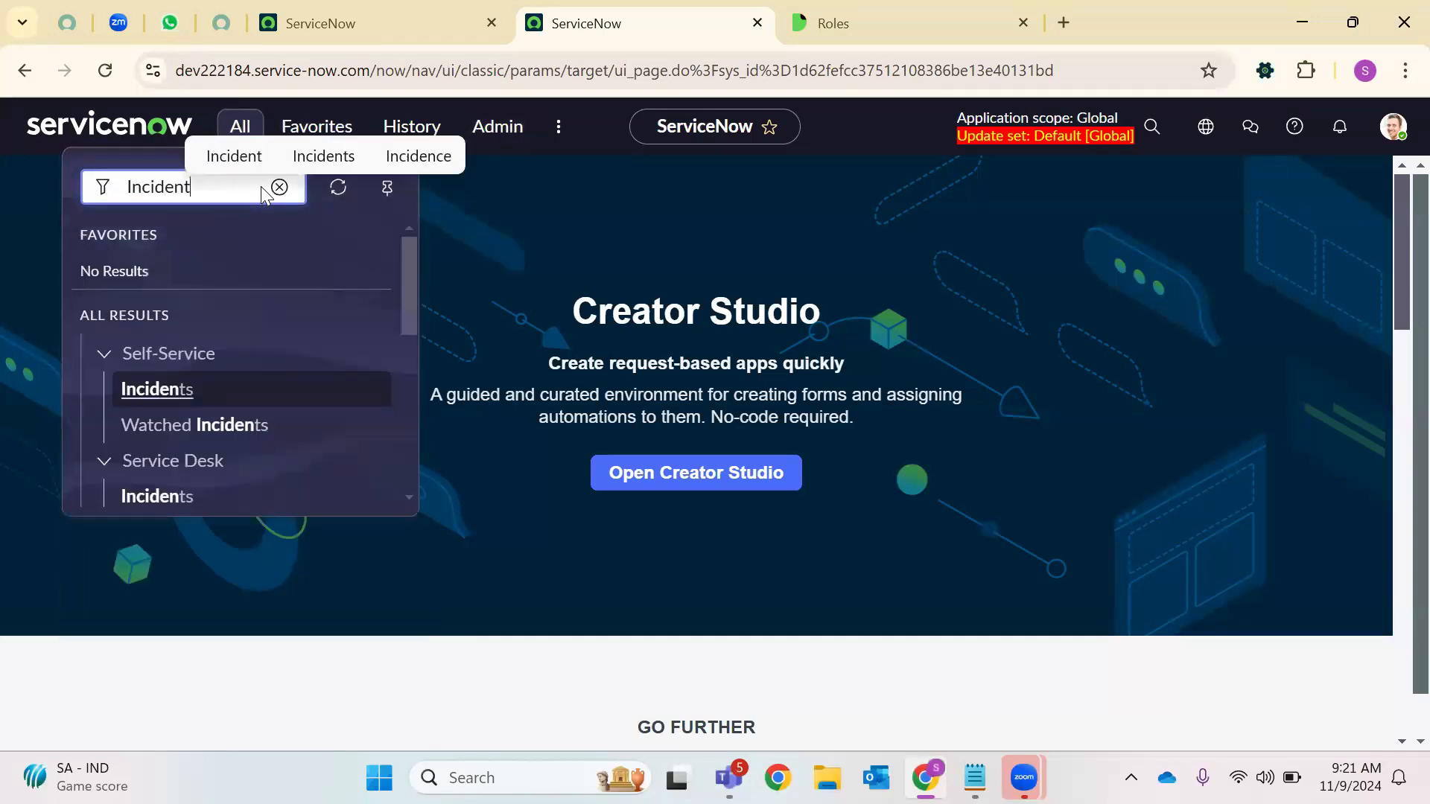
pyautogui.scroll(-3, 267, 294)
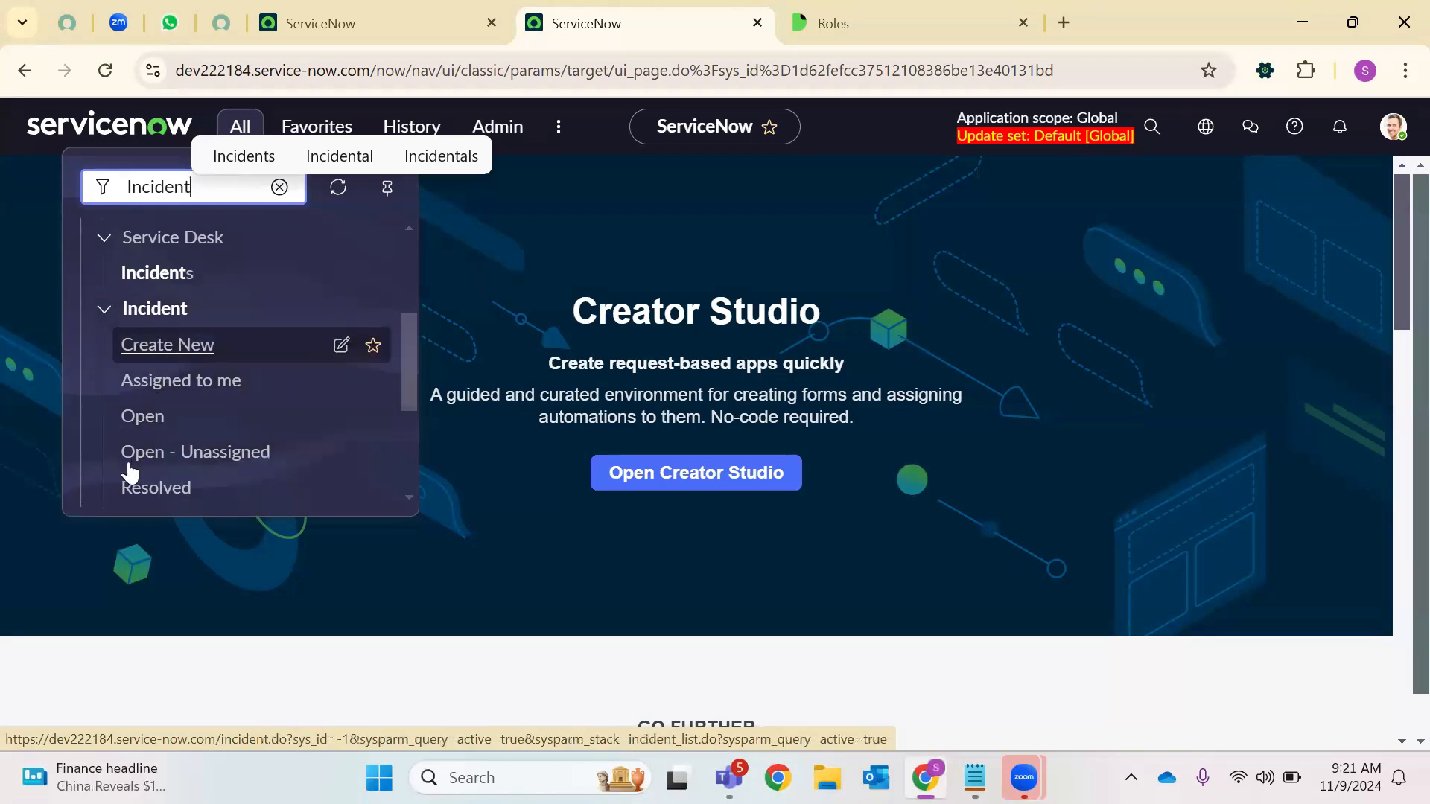
pyautogui.scroll(2, 181, 345)
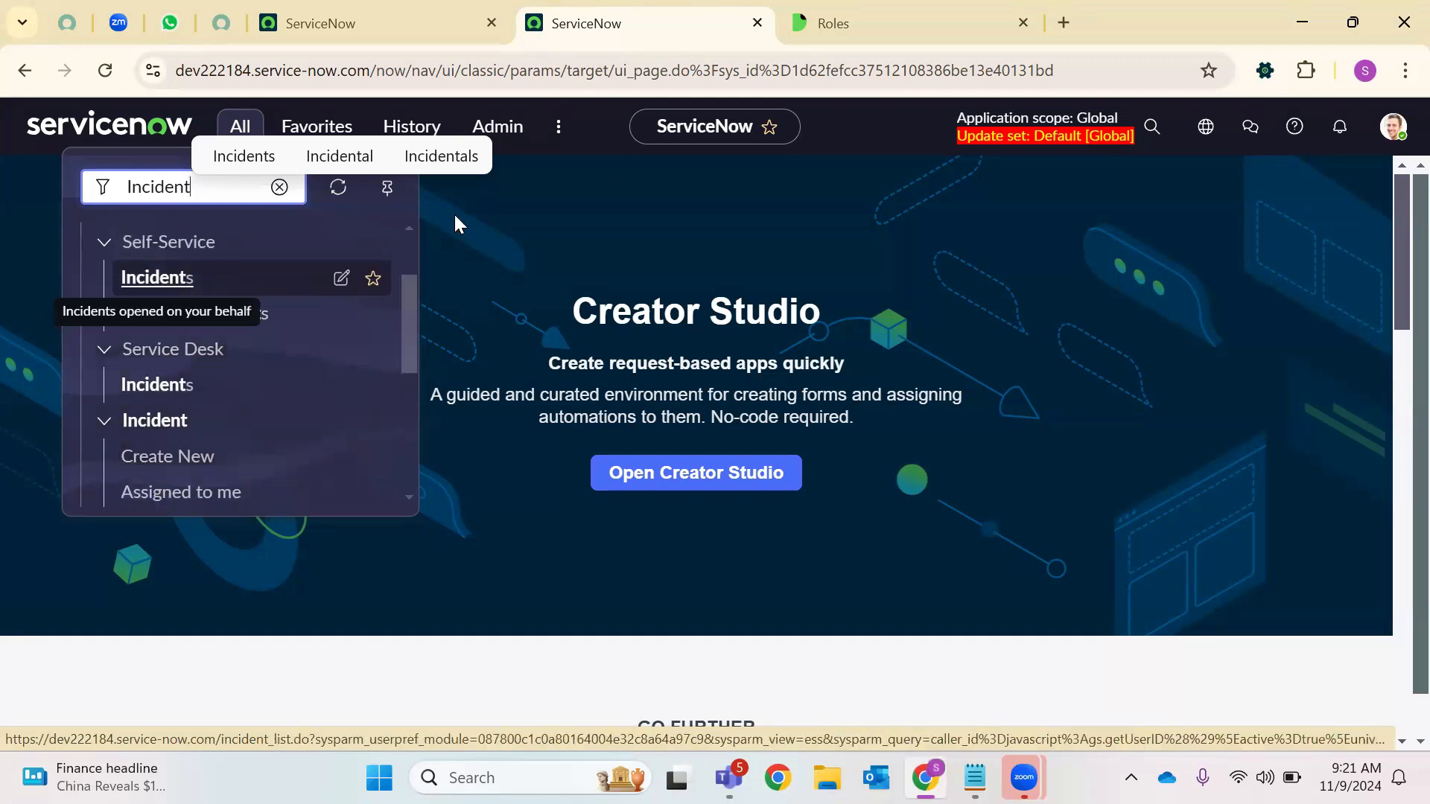
pyautogui.click(823, 25)
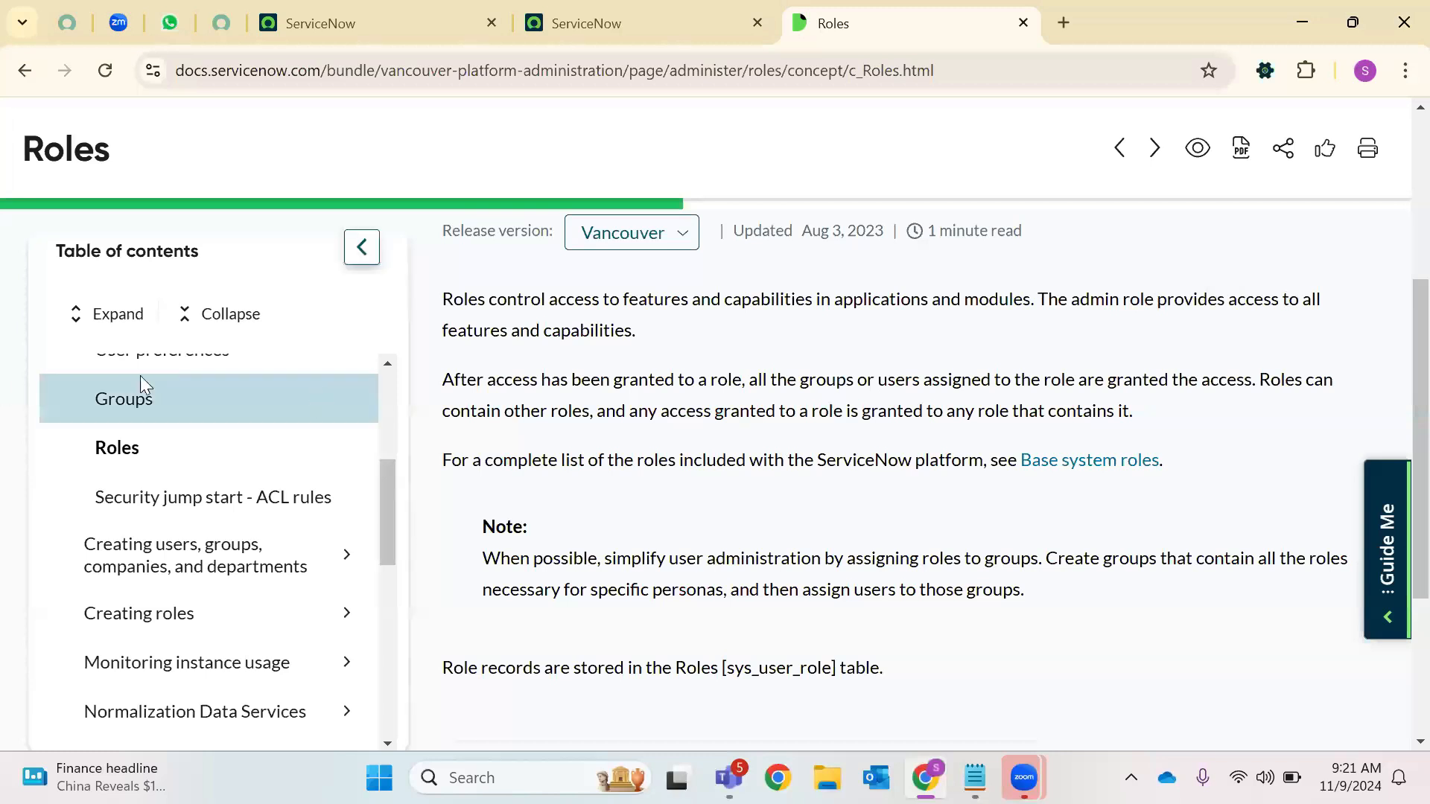
# Highlight the Roles page paragraphs and the sys_user_role table note, then open the instance's navigator
pyautogui.moveTo(636, 331); pyautogui.dragTo(433, 306)
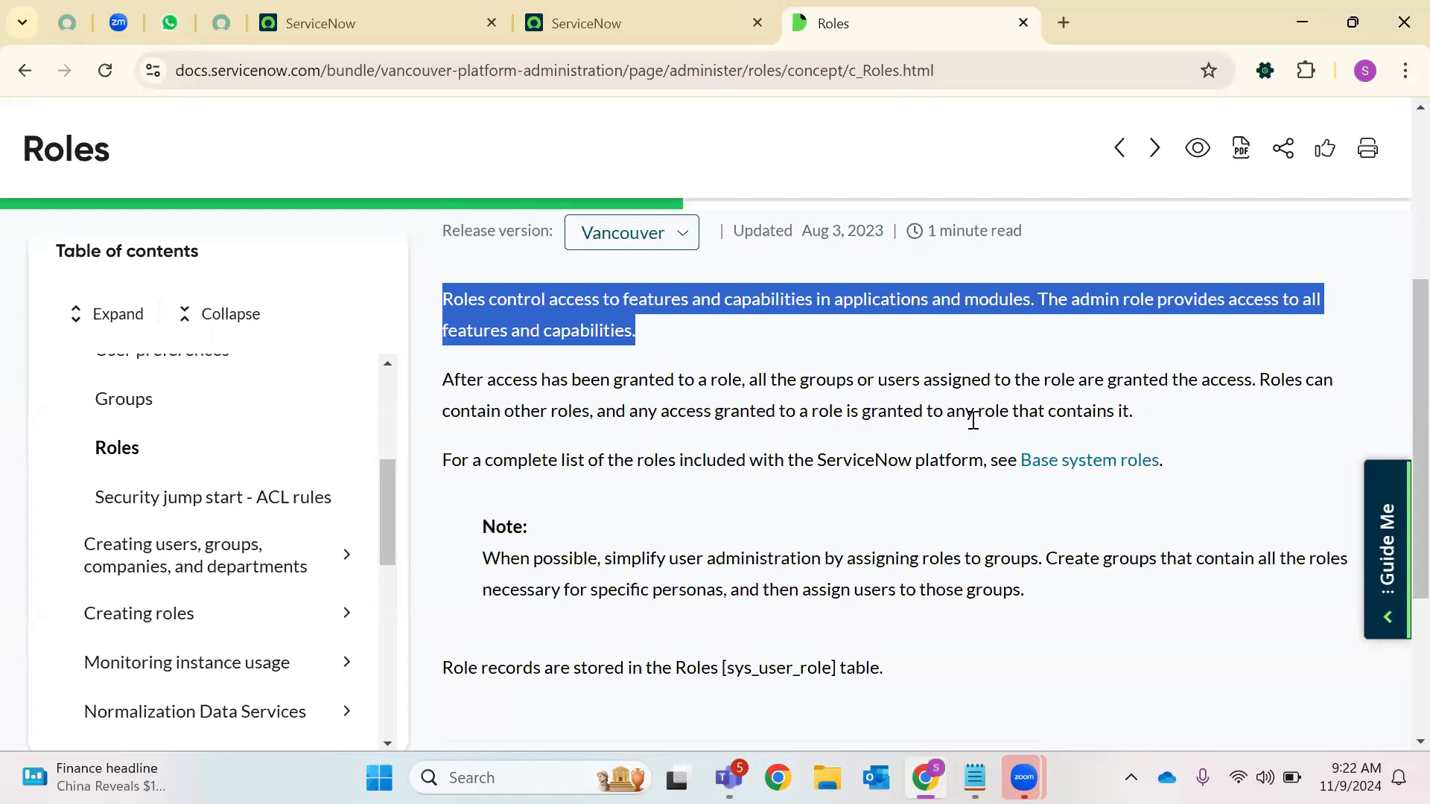
pyautogui.moveTo(1147, 408); pyautogui.dragTo(404, 374)
pyautogui.click(716, 485)
pyautogui.scroll(-3, 715, 486)
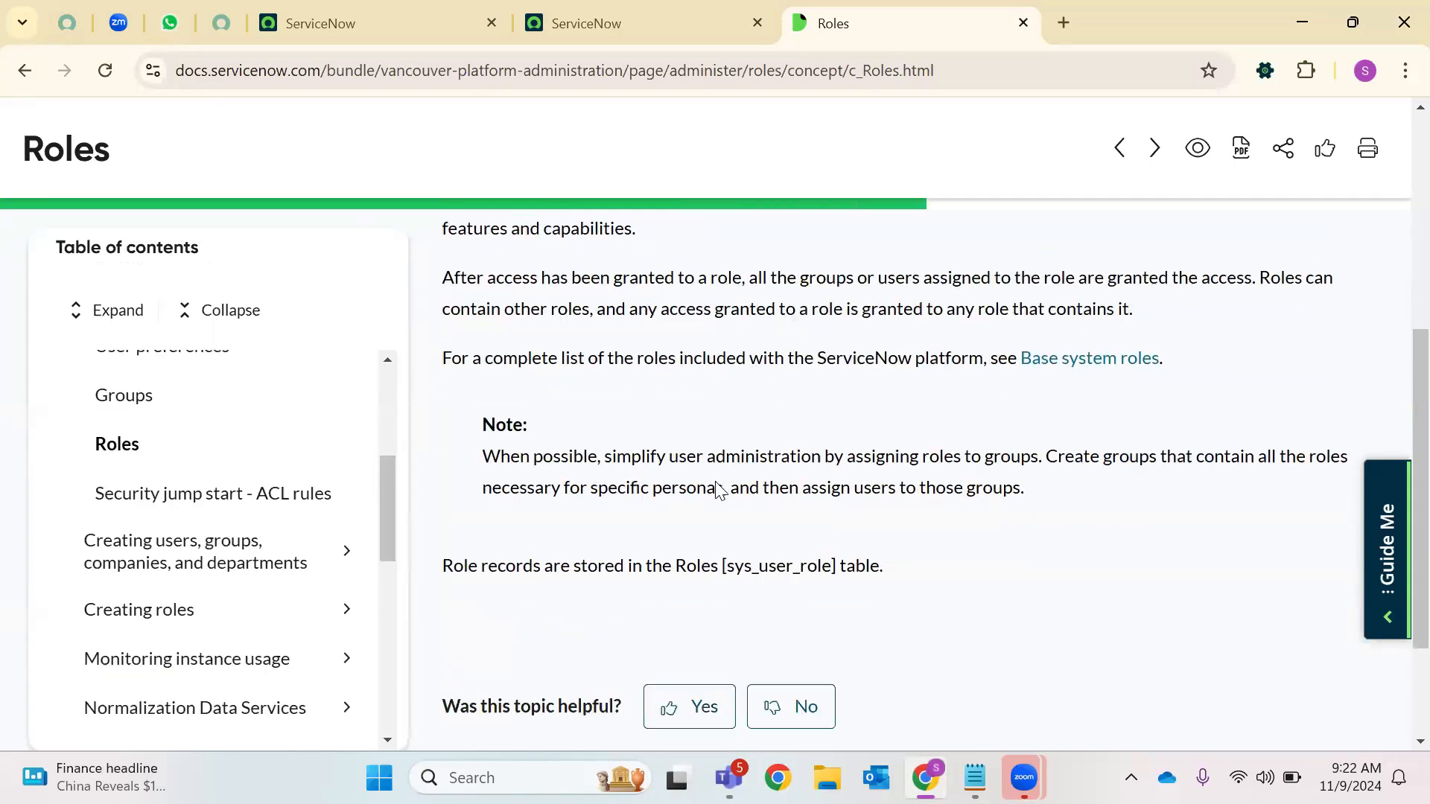
pyautogui.doubleClick(783, 446)
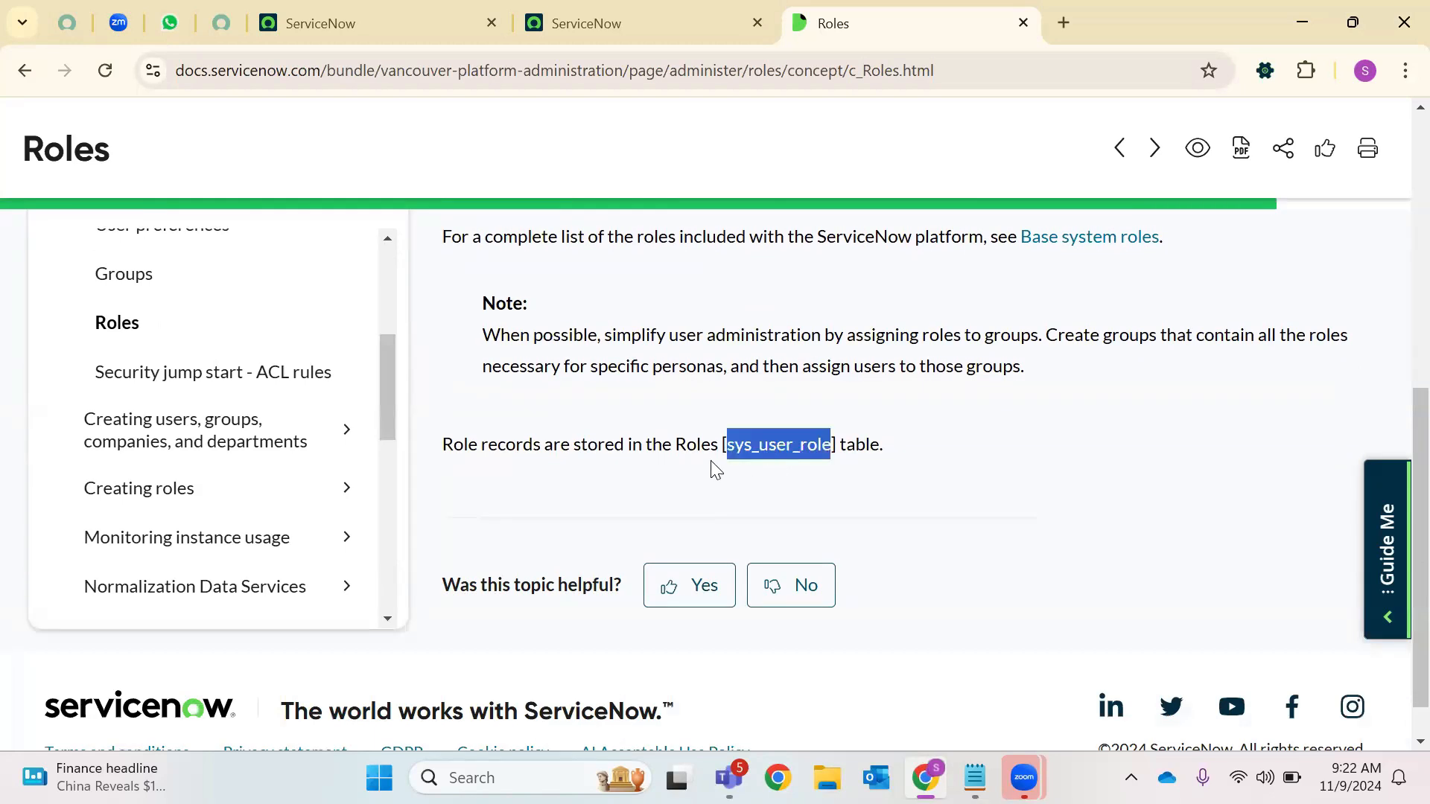
pyautogui.doubleClick(694, 445)
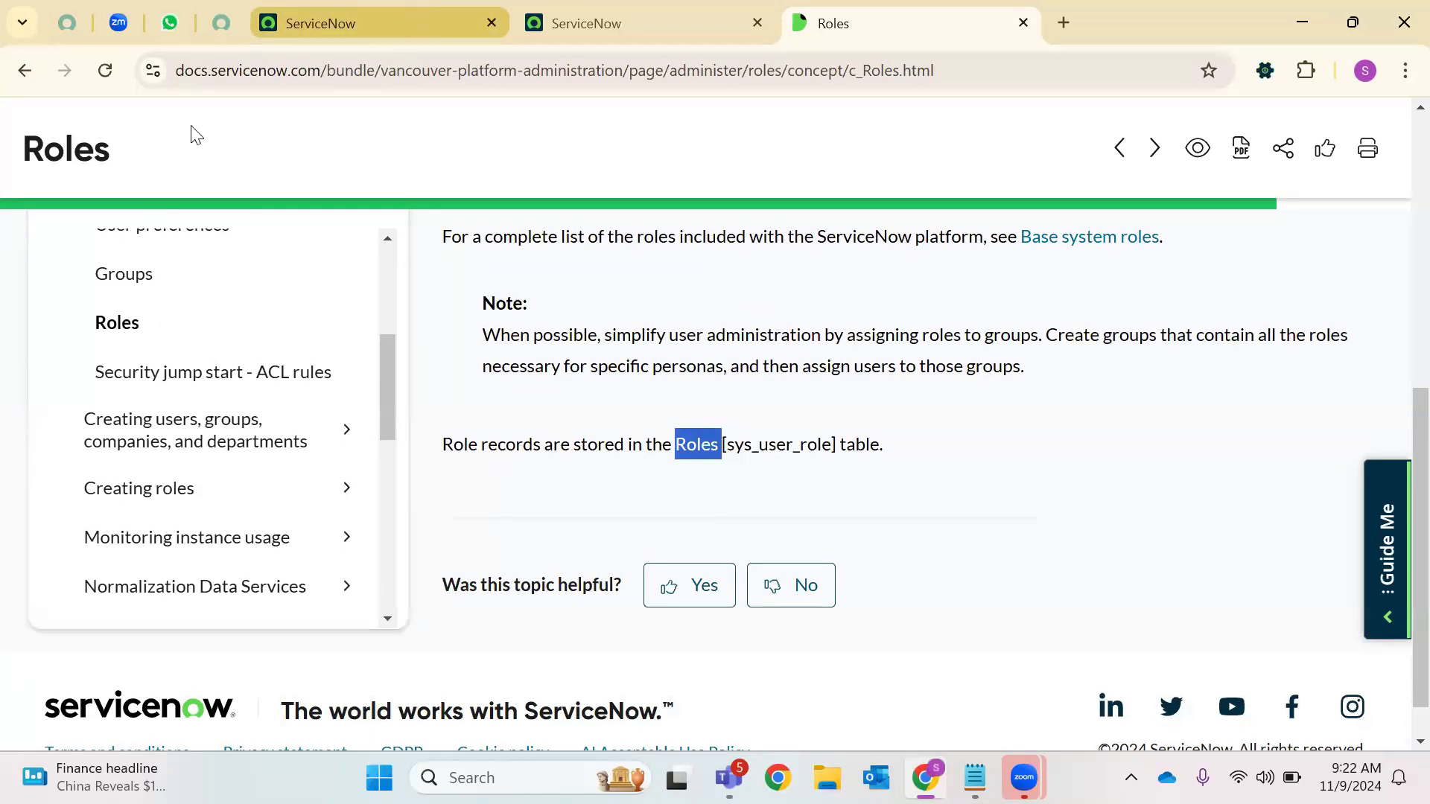
pyautogui.click(321, 23)
pyautogui.click(235, 128)
# Filter the All menu for 'Roles' and open the Roles module in a new tab
pyautogui.write('R')
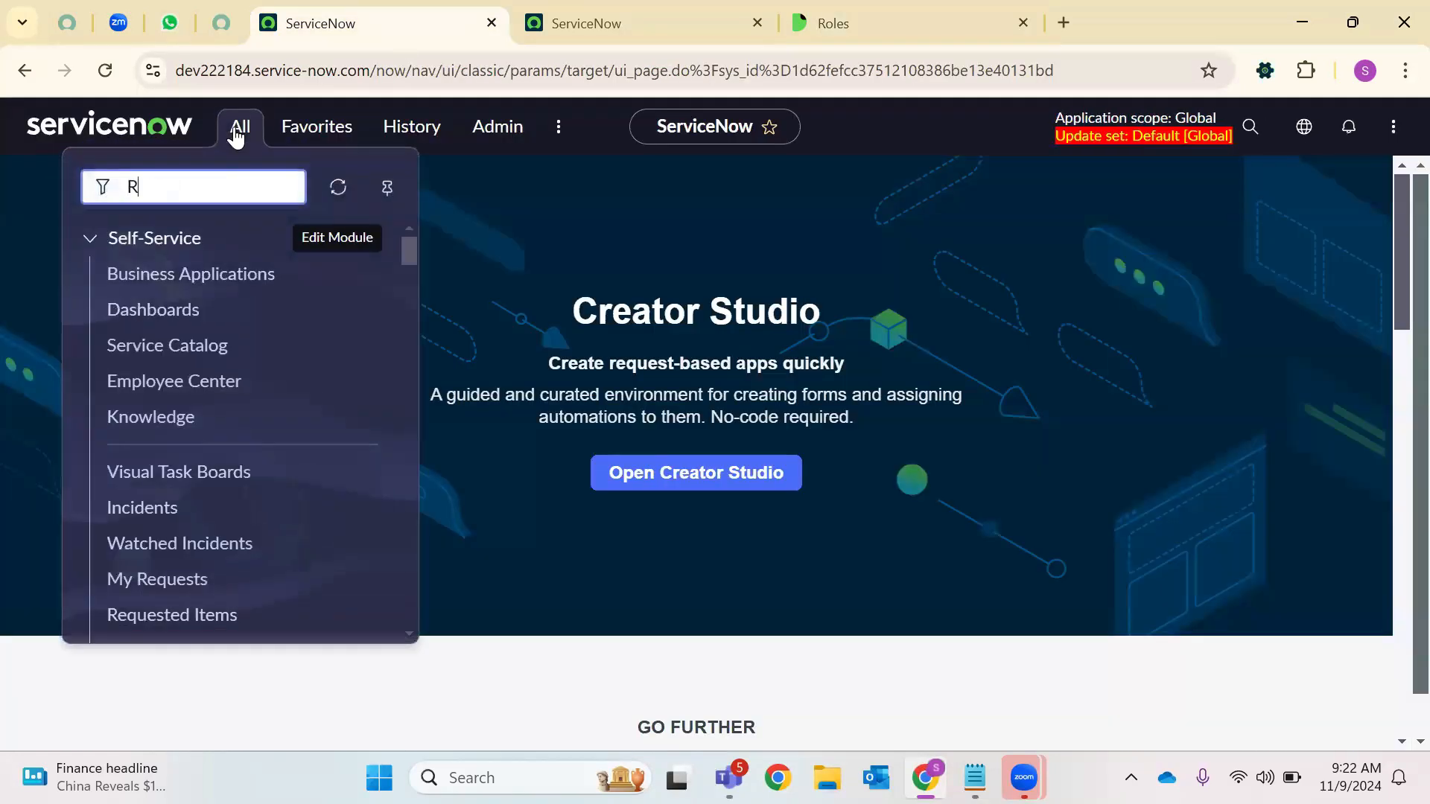
pyautogui.write('oles')
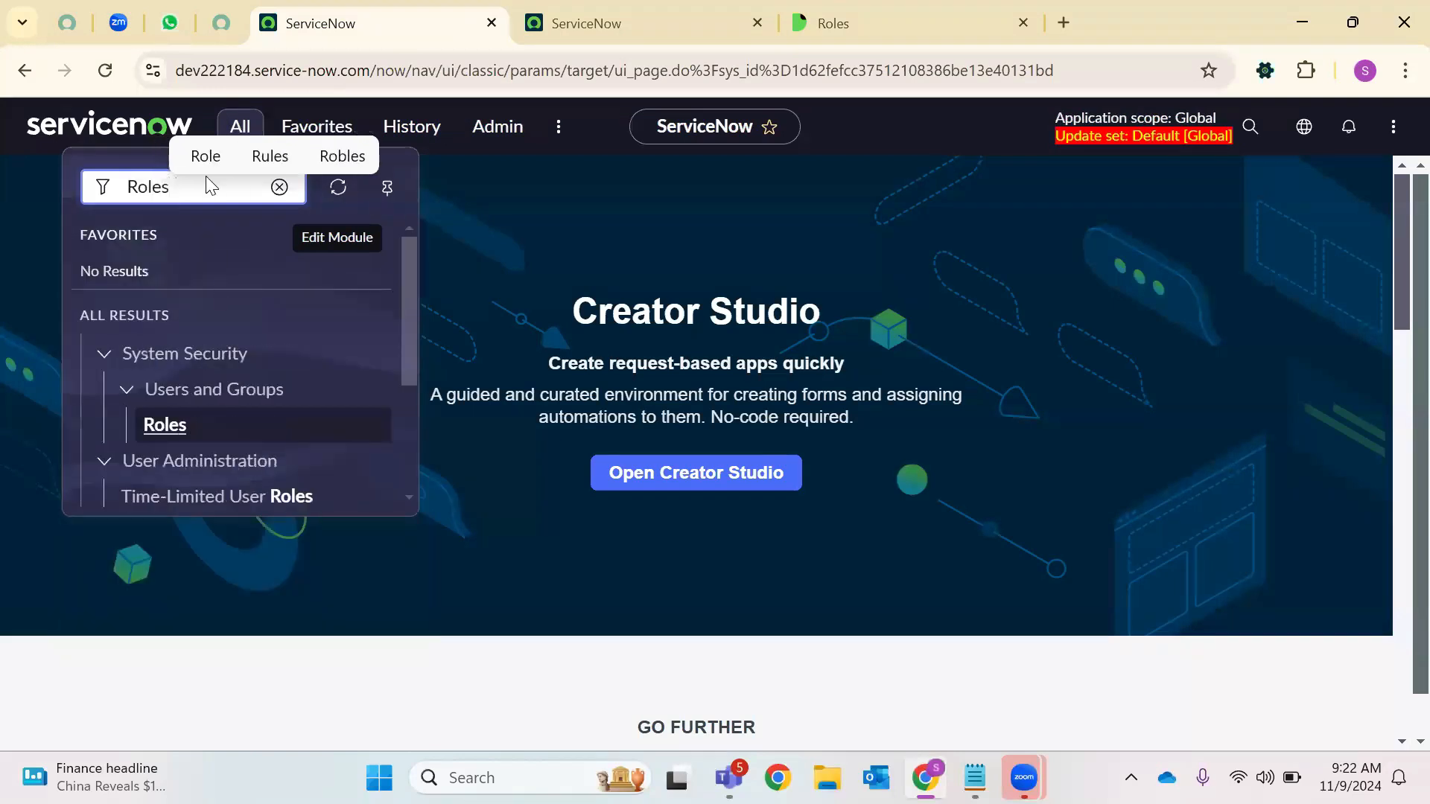
pyautogui.scroll(-3, 235, 326)
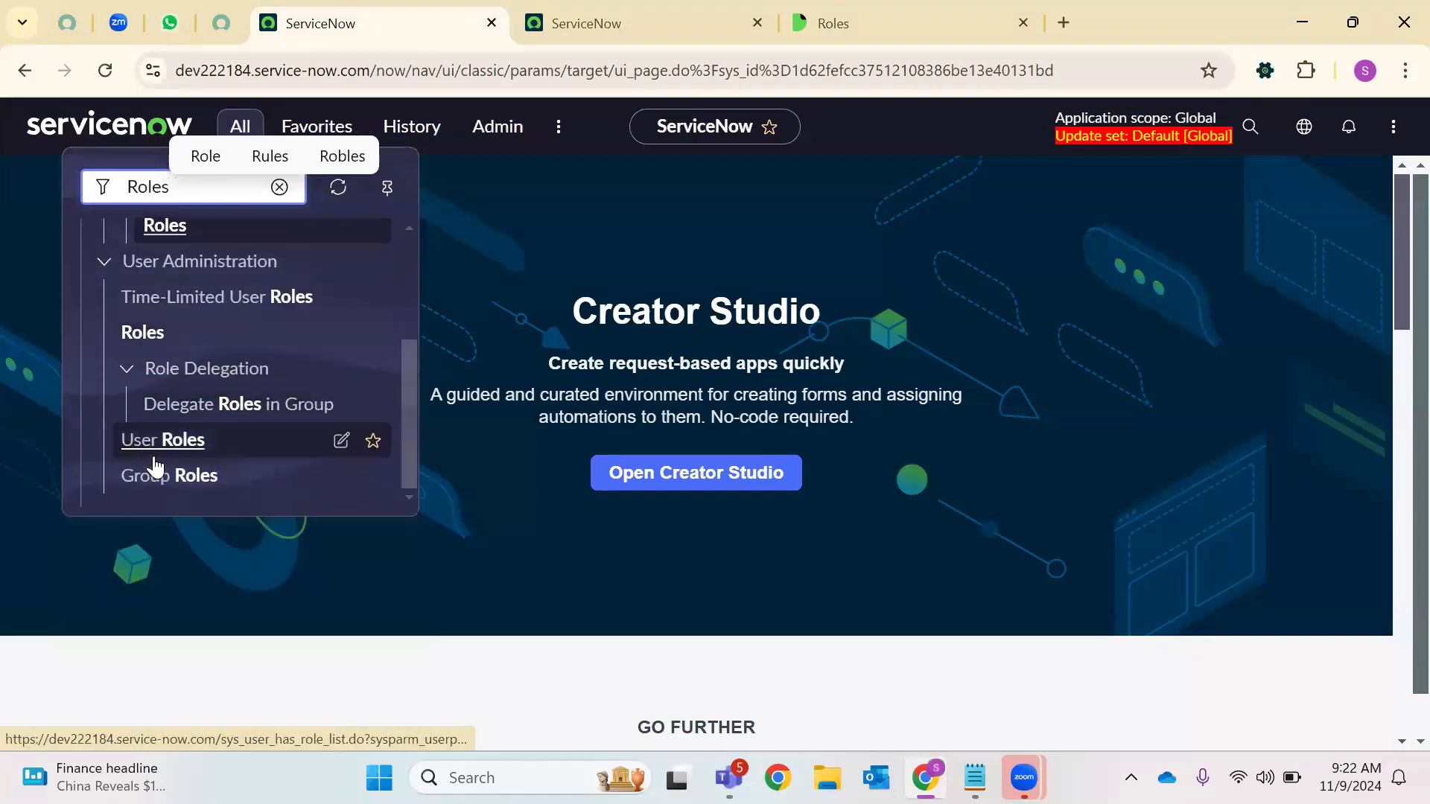
pyautogui.scroll(3, 153, 395)
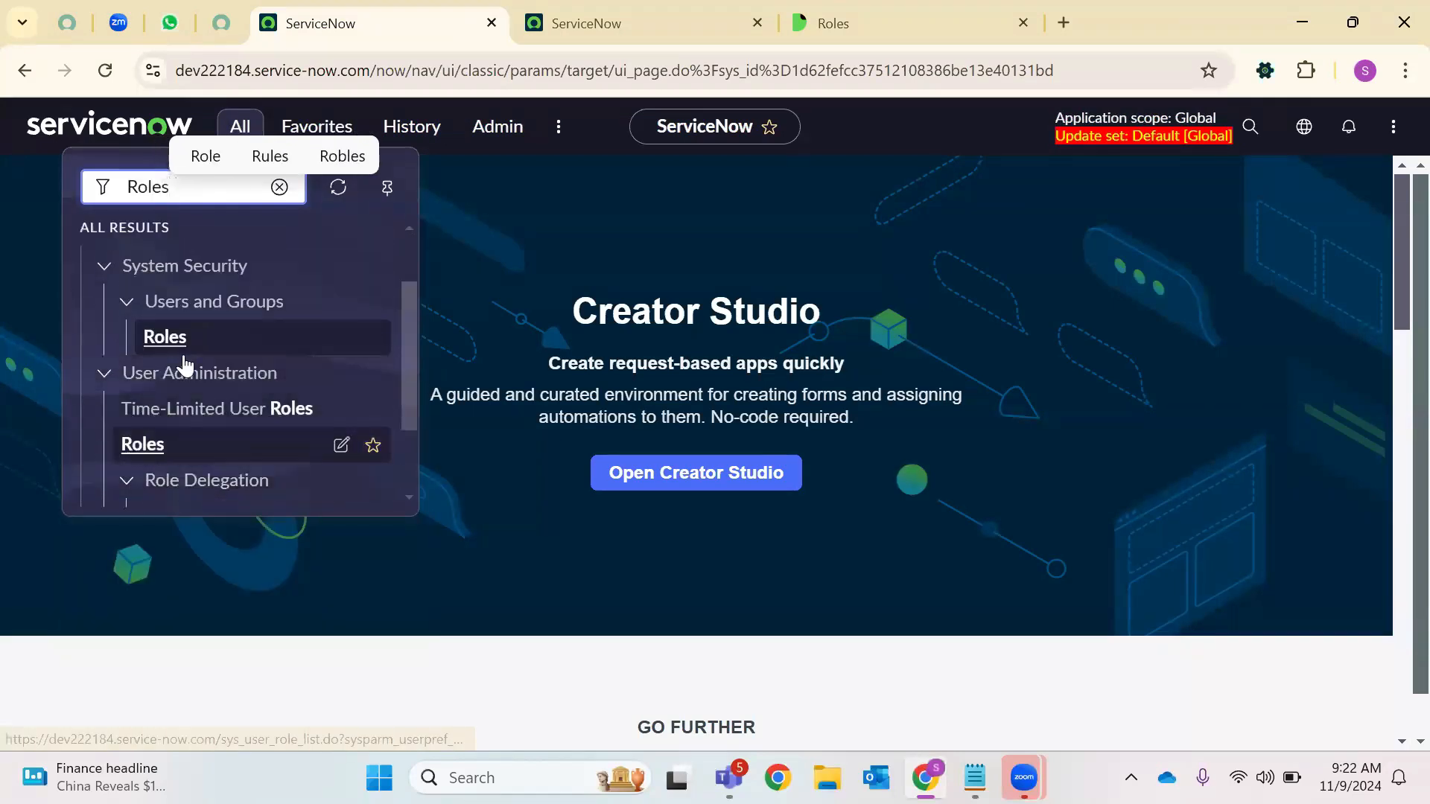
pyautogui.rightClick(153, 444)
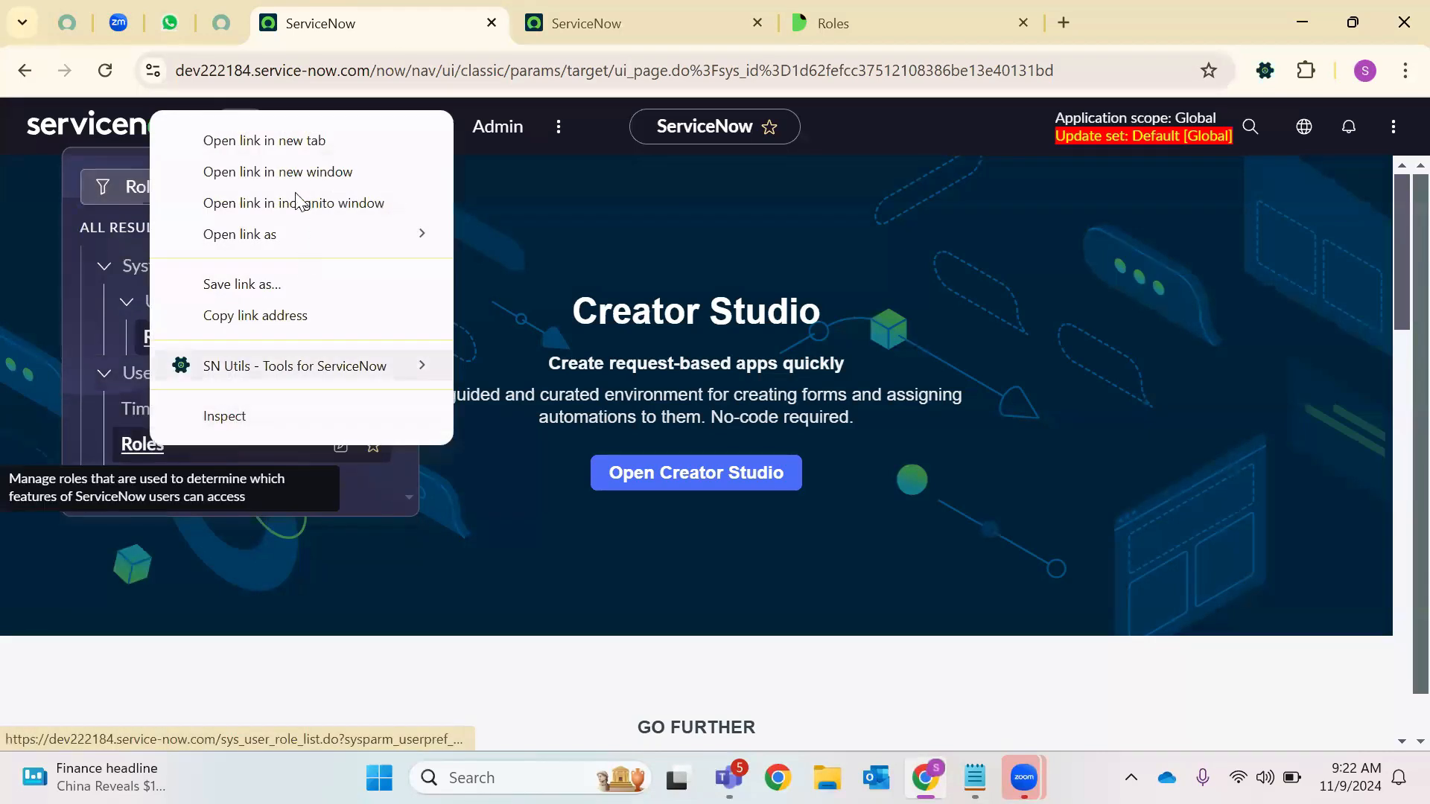
pyautogui.click(320, 142)
pyautogui.click(604, 21)
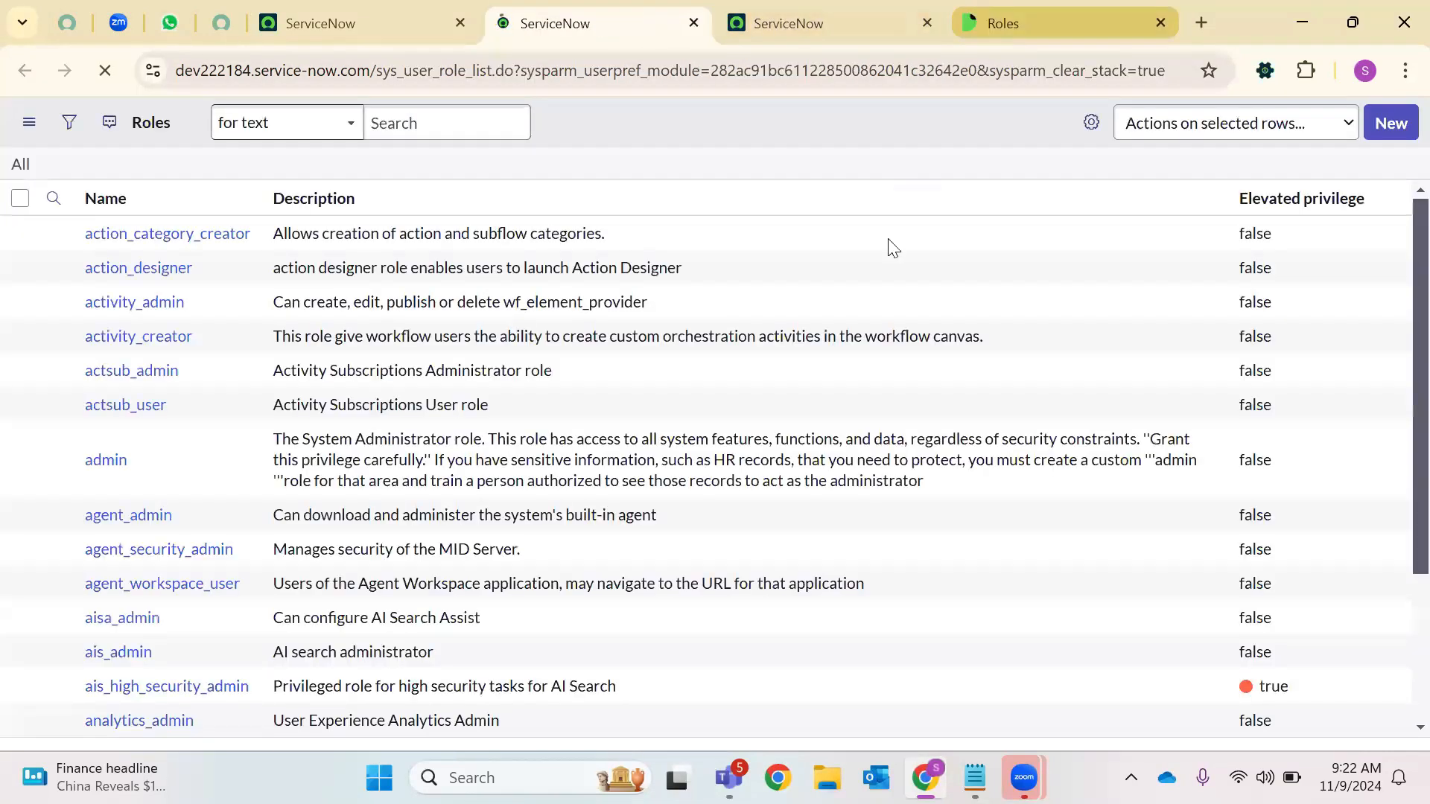
# Highlight sys_user_role on the Roles documentation page, then close that tab
pyautogui.click(1043, 23)
pyautogui.doubleClick(791, 440)
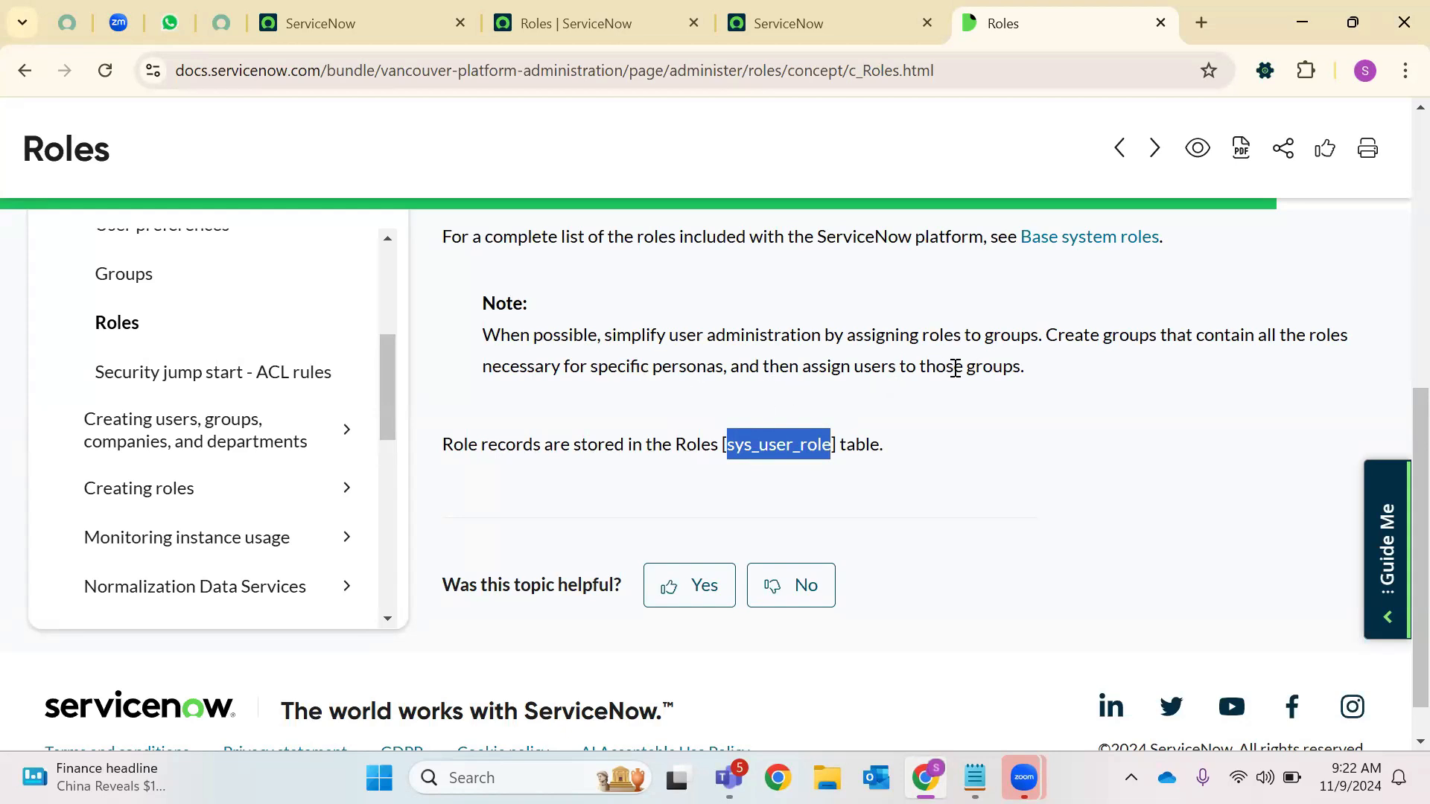
pyautogui.click(1161, 23)
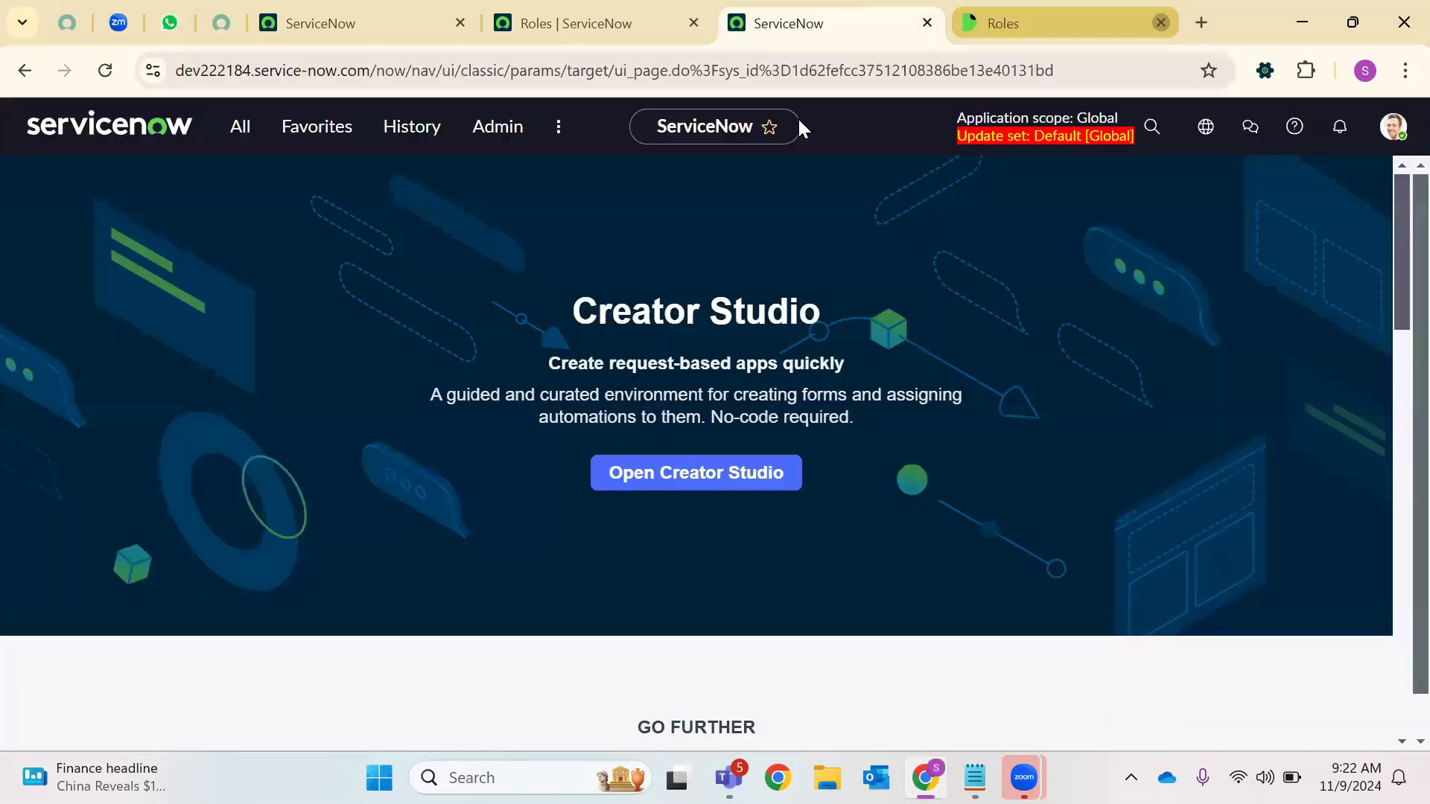
pyautogui.click(700, 5)
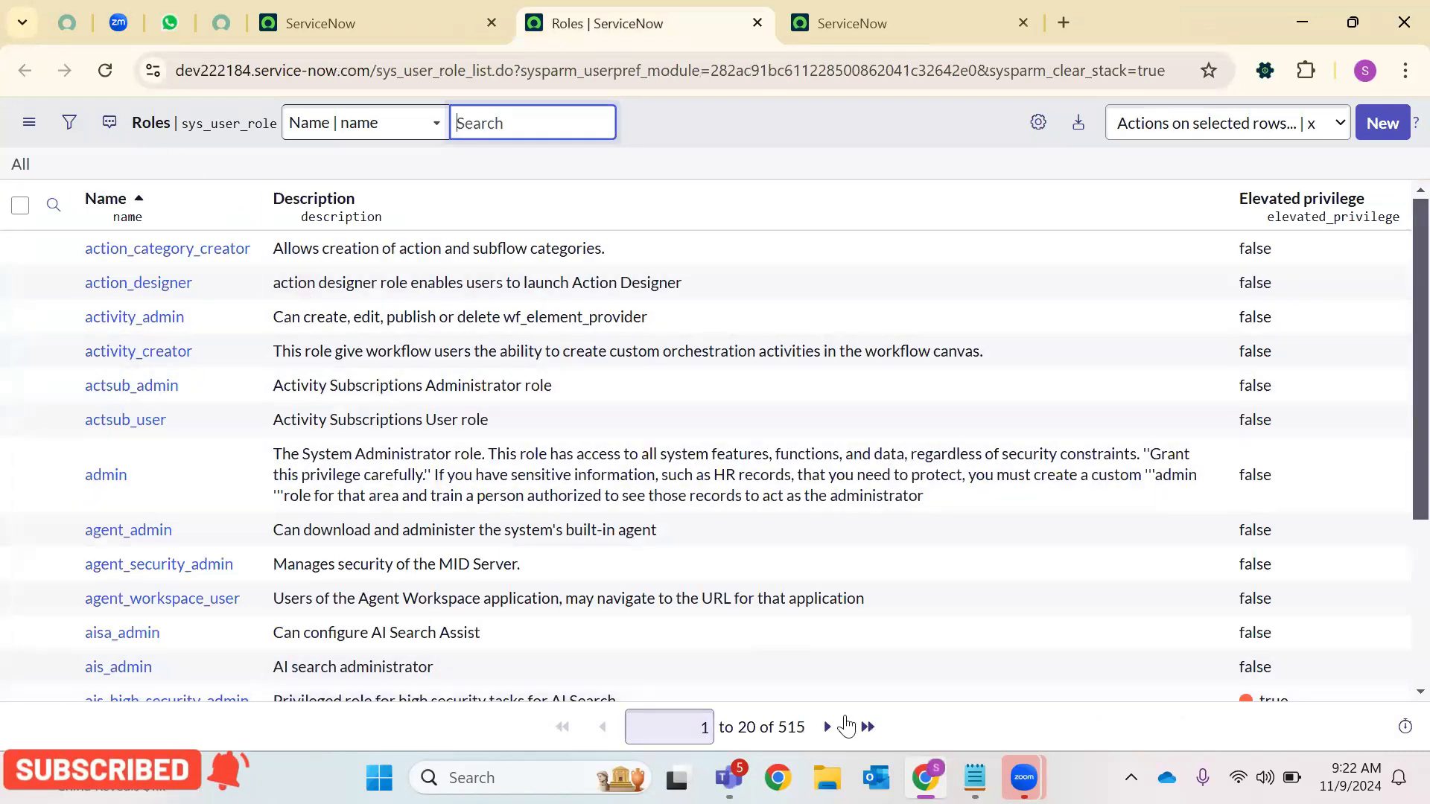
# Highlight the 515-role total and the admin role's description in the Roles list
pyautogui.moveTo(779, 728); pyautogui.dragTo(810, 734)
pyautogui.doubleClick(785, 735)
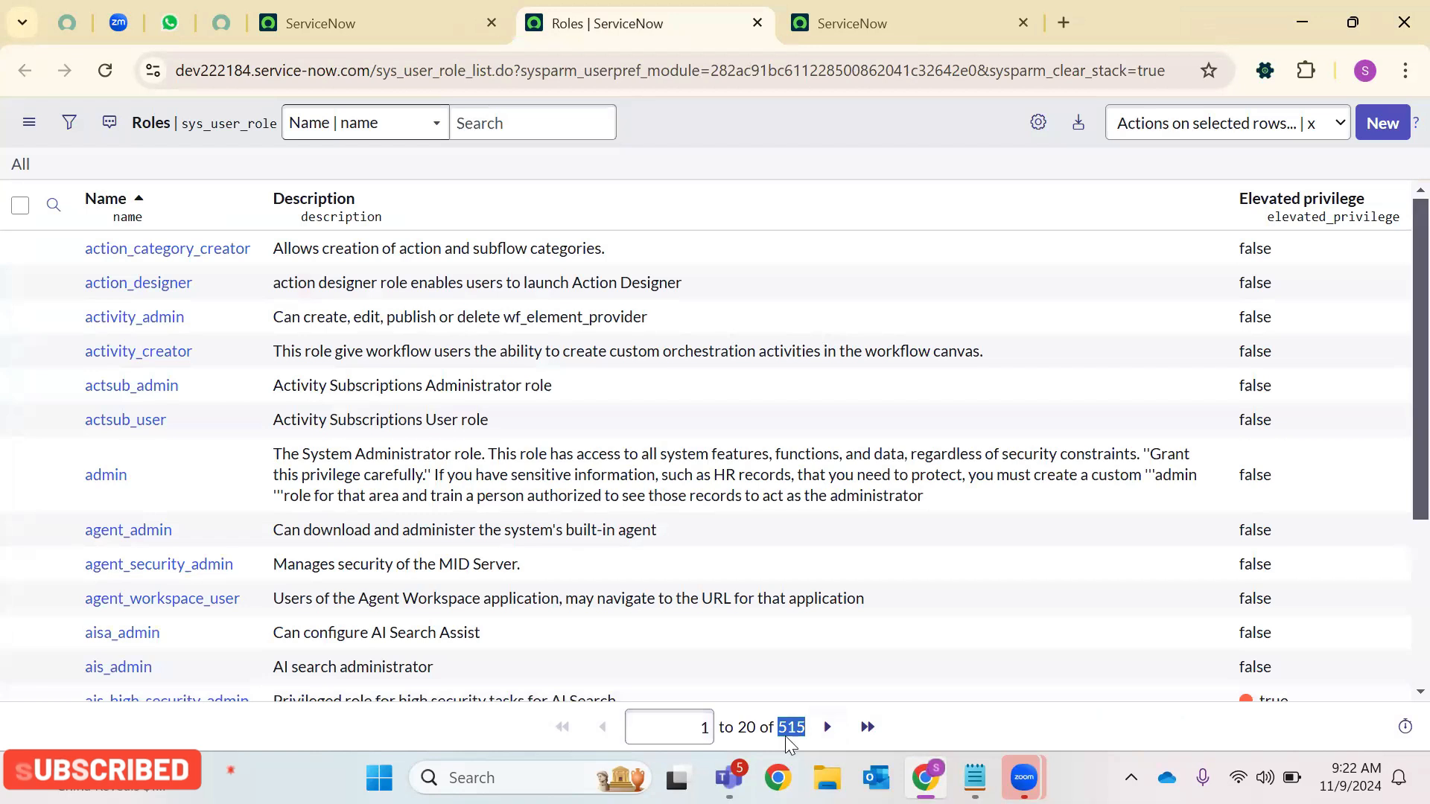
pyautogui.scroll(-2, 253, 484)
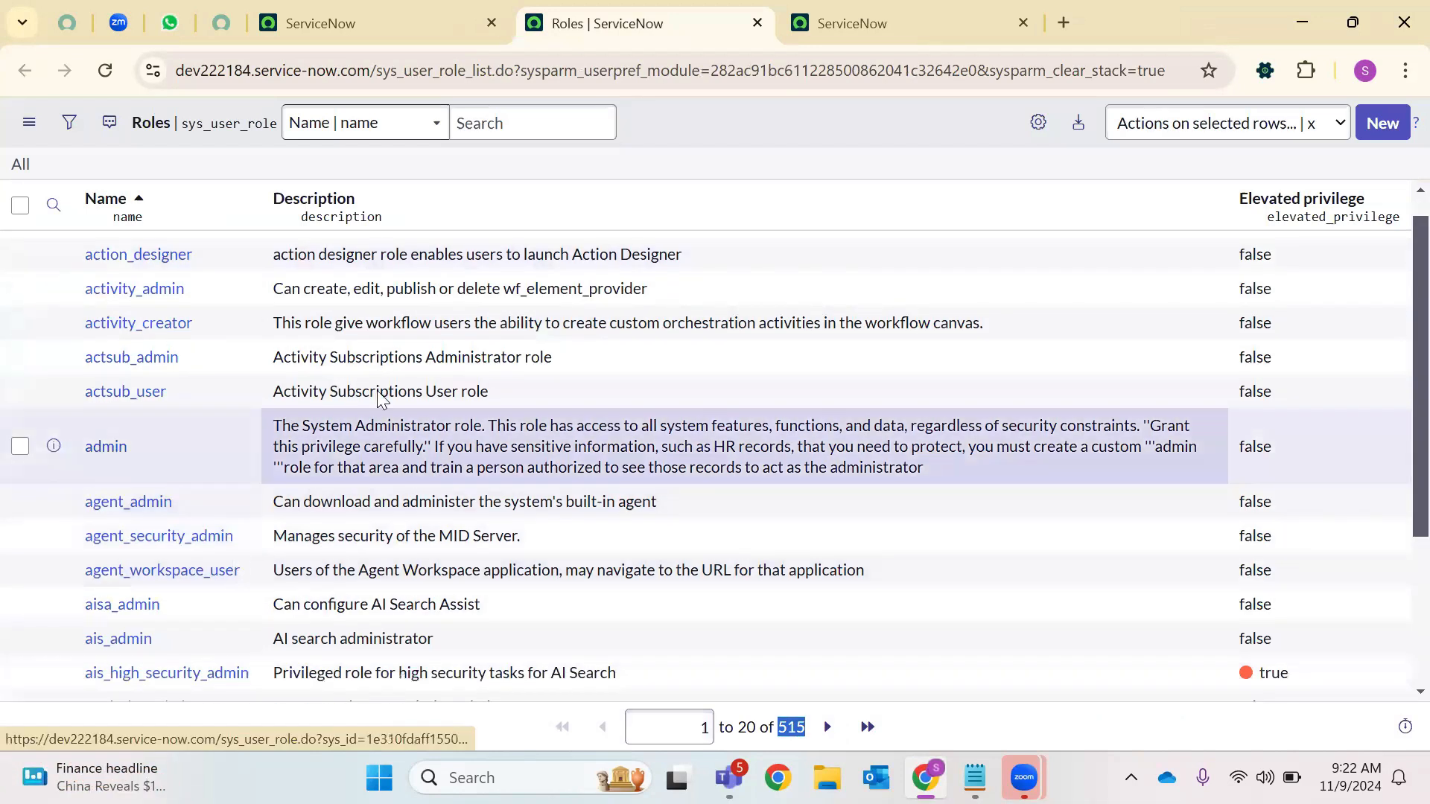
pyautogui.moveTo(276, 342); pyautogui.dragTo(639, 362)
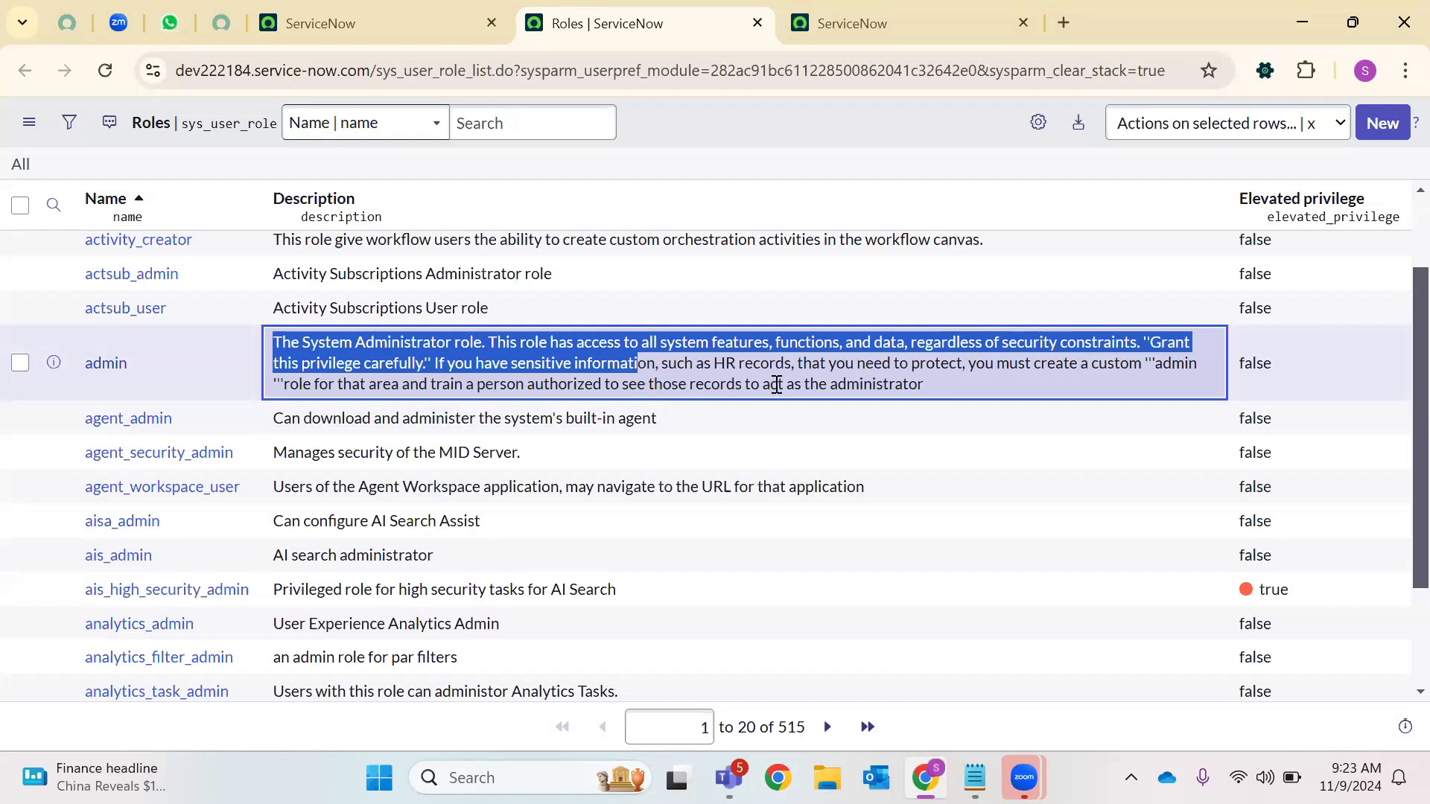
pyautogui.moveTo(944, 390); pyautogui.dragTo(276, 339)
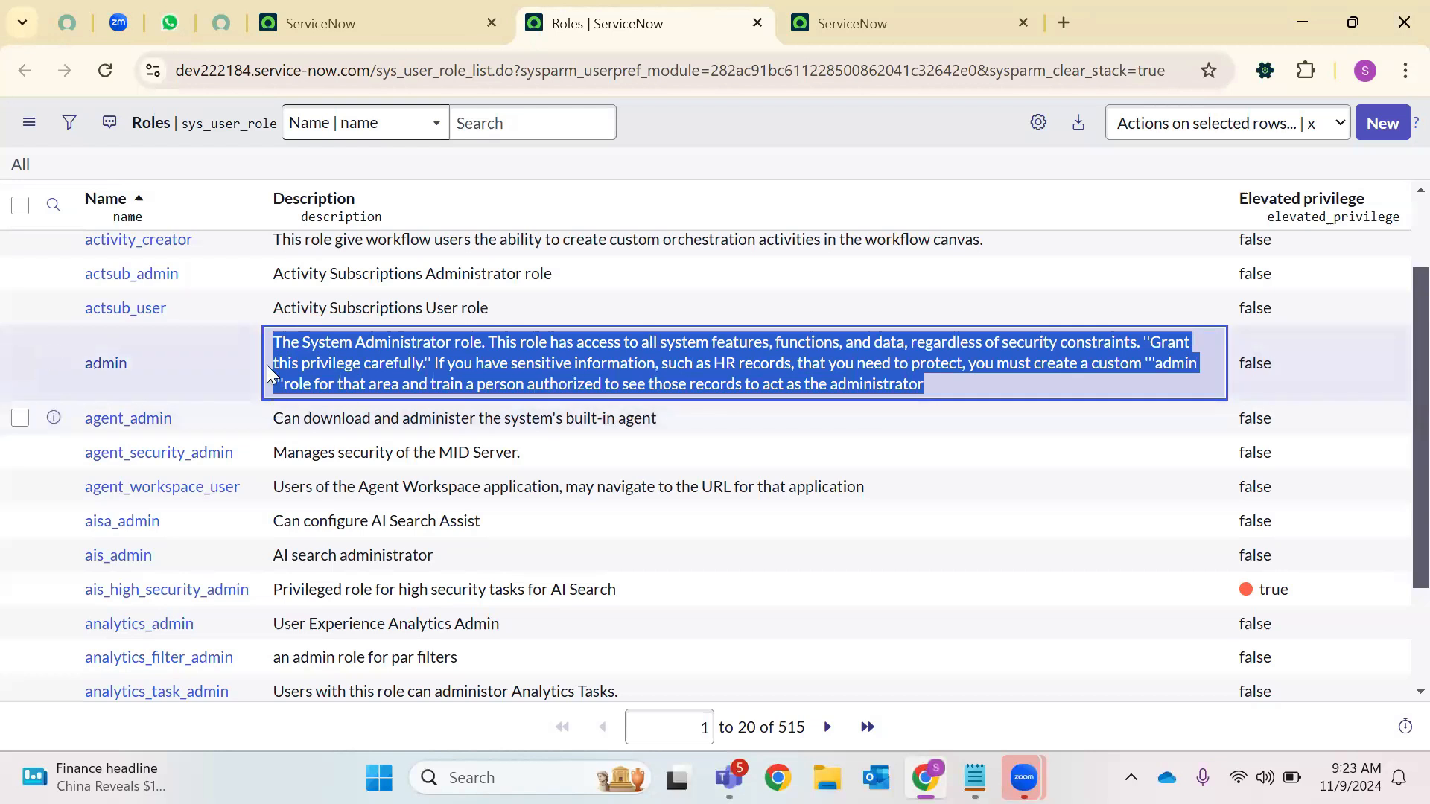
pyautogui.scroll(1, 221, 339)
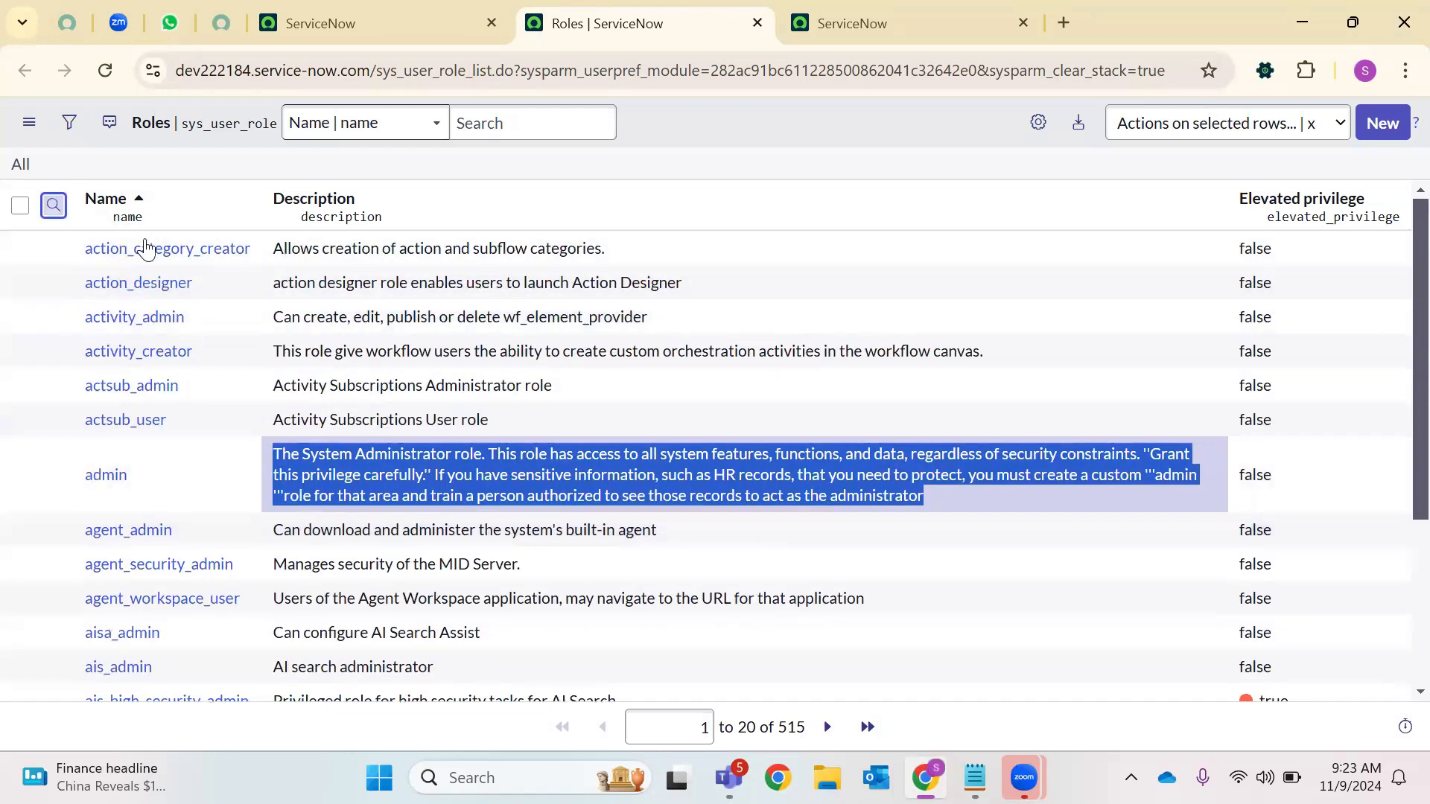
pyautogui.press('Return')
pyautogui.click(188, 258)
pyautogui.write('IT')
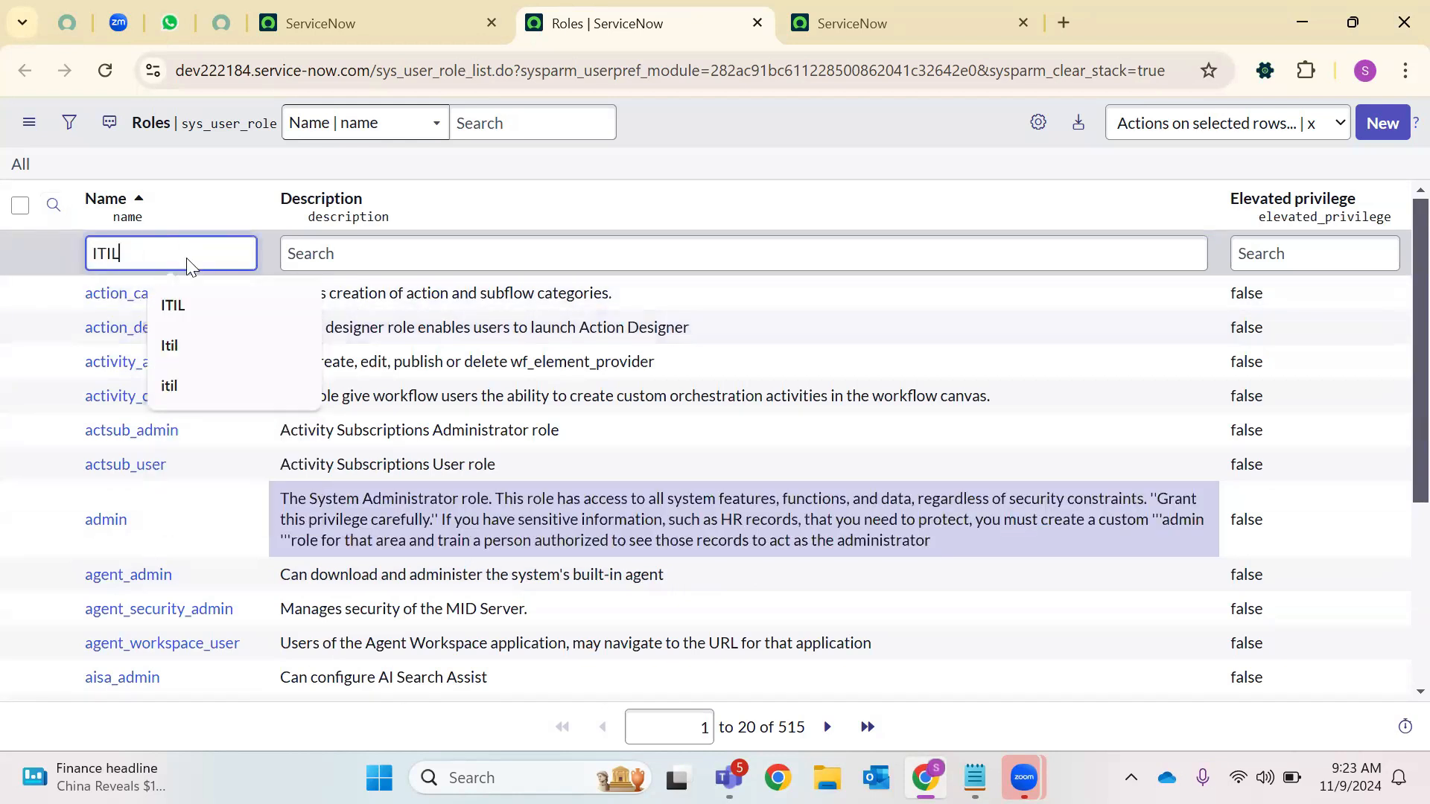
pyautogui.write('IL')
pyautogui.press('Return')
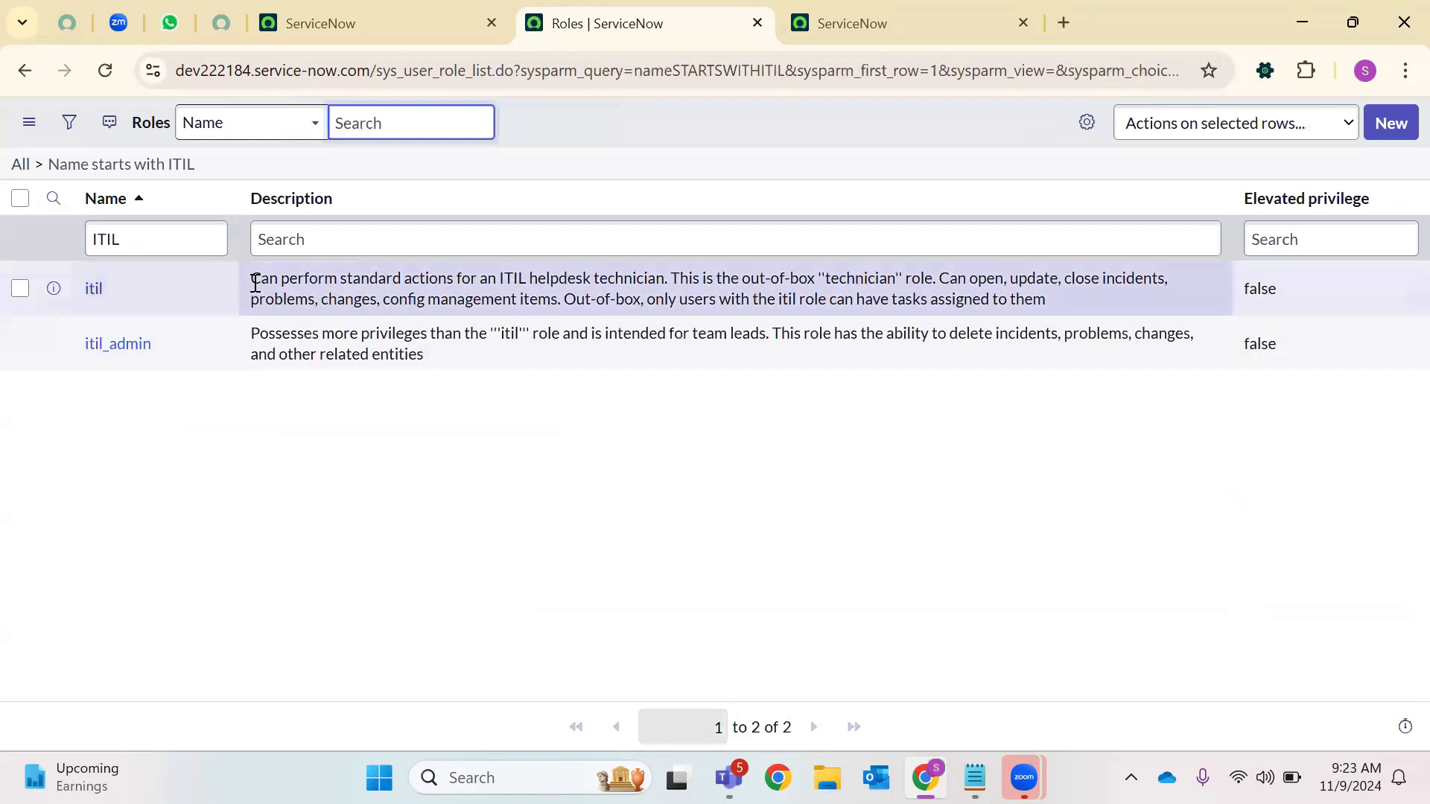
pyautogui.moveTo(252, 293); pyautogui.dragTo(1099, 350)
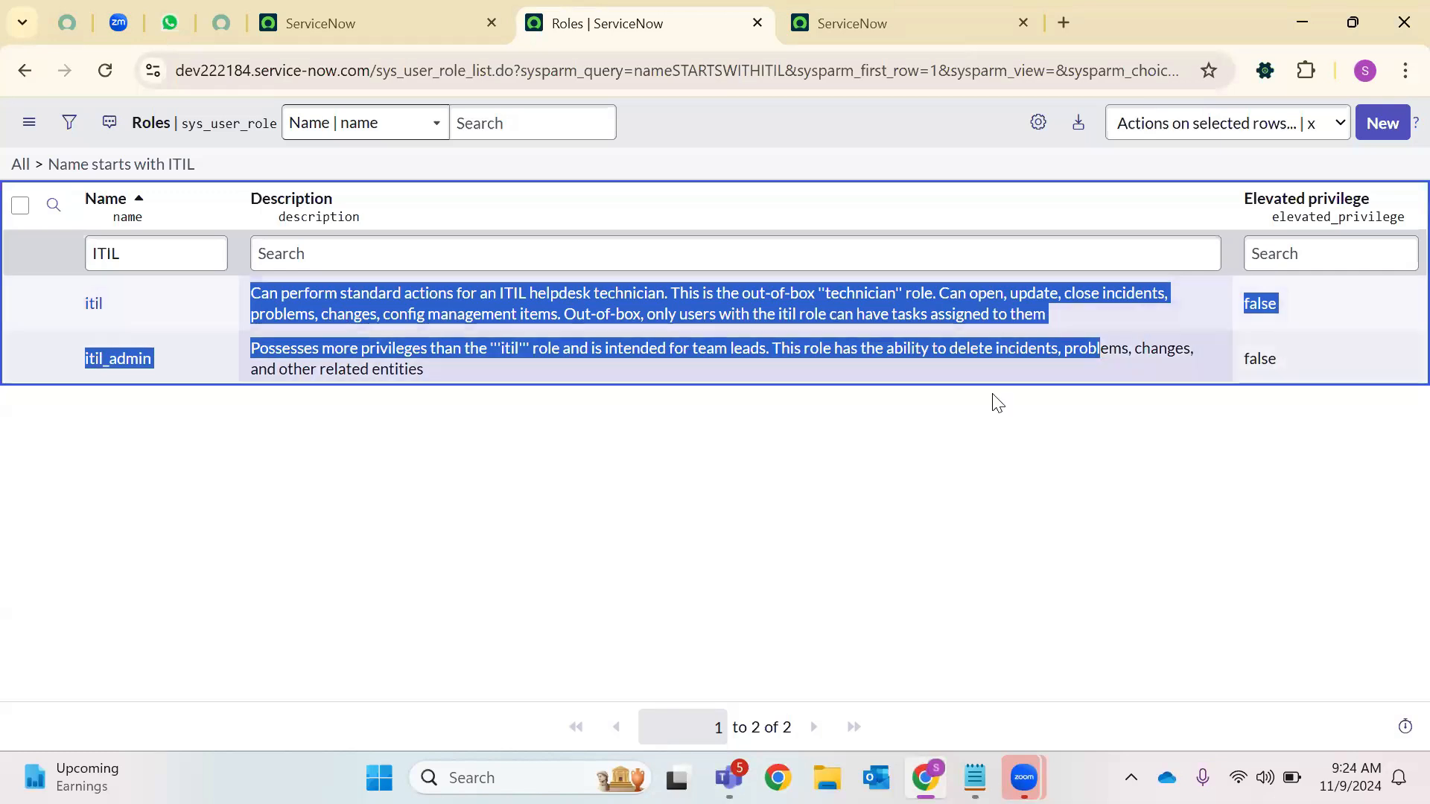
pyautogui.doubleClick(360, 316)
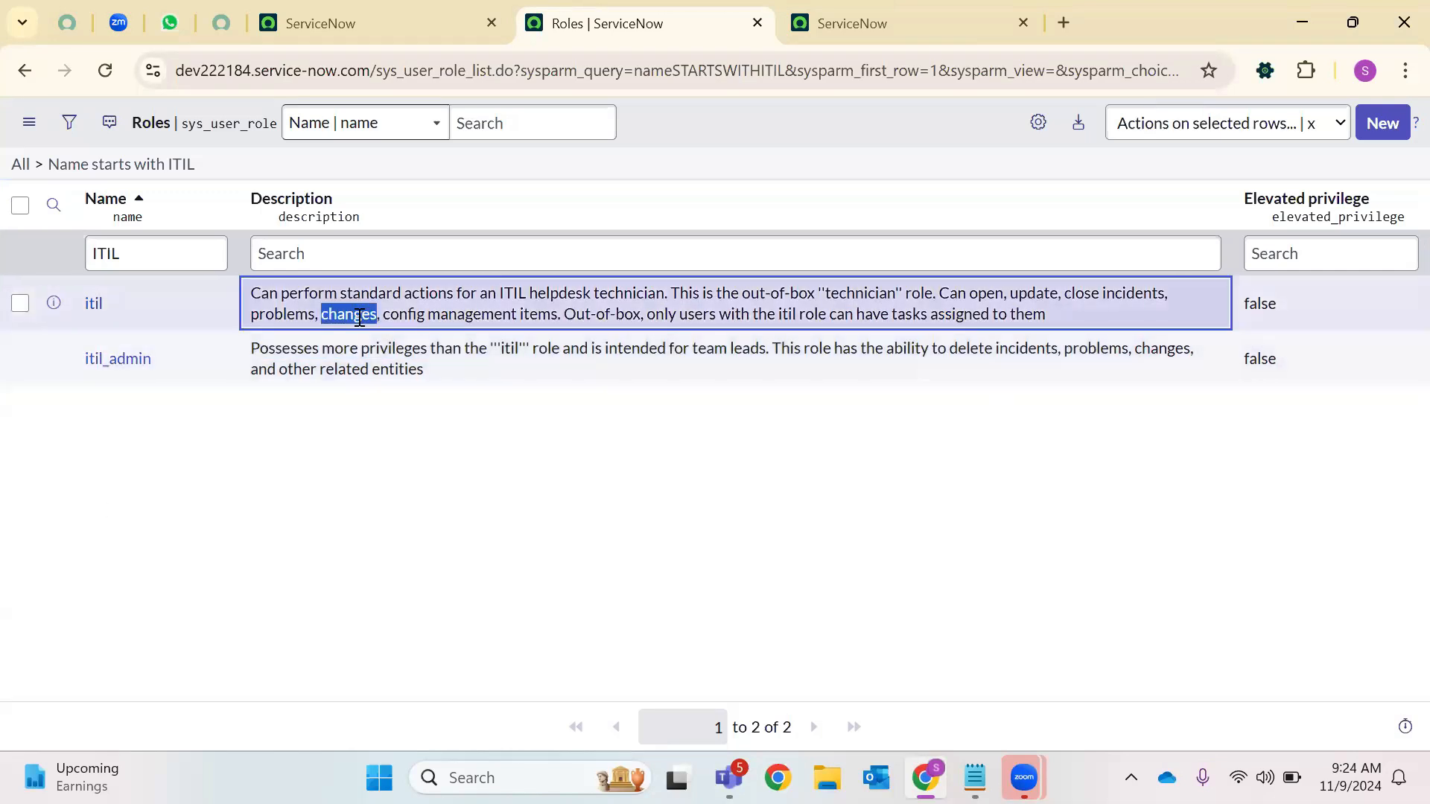
pyautogui.tripleClick(491, 319)
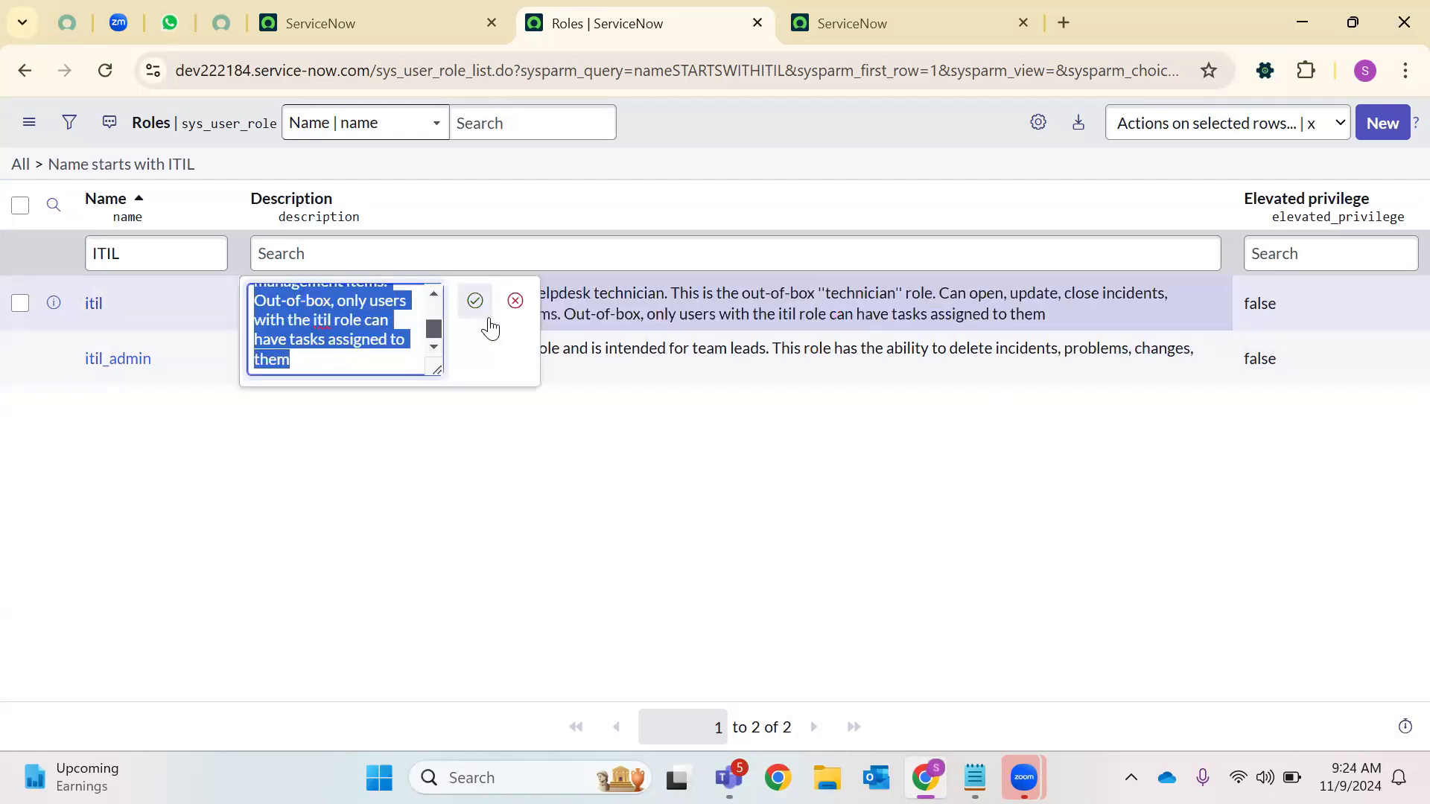
pyautogui.click(516, 301)
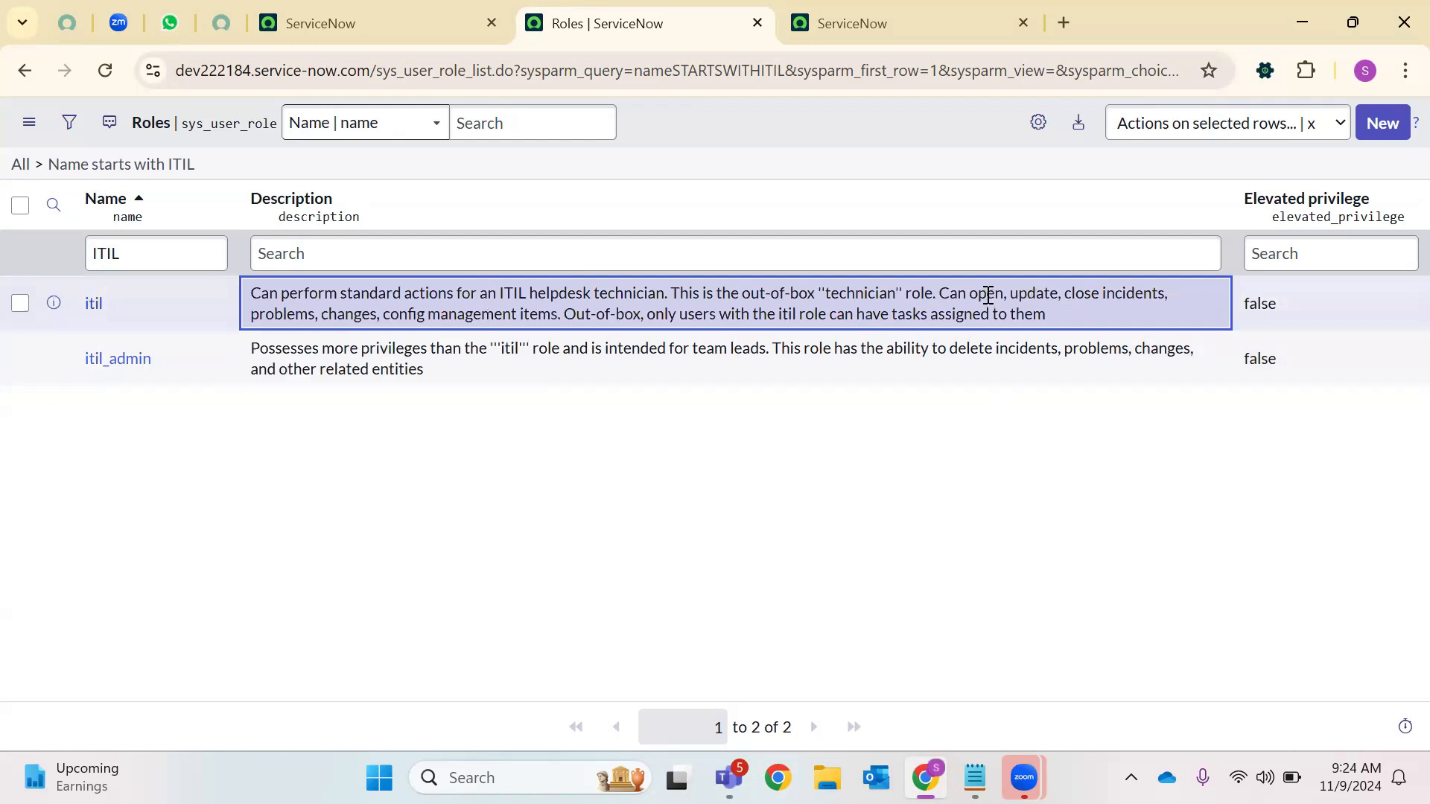
pyautogui.doubleClick(987, 297)
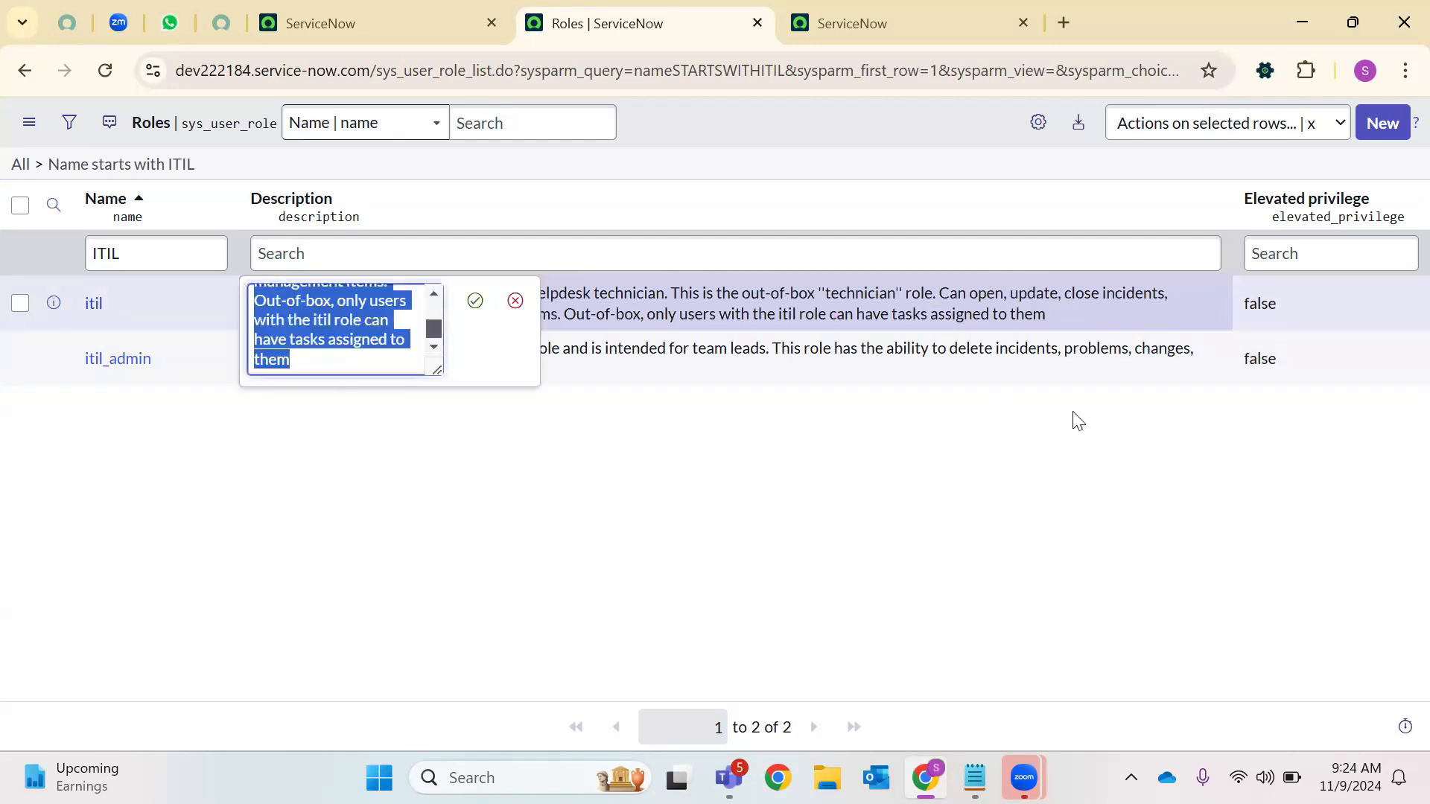
pyautogui.click(1019, 425)
pyautogui.click(514, 305)
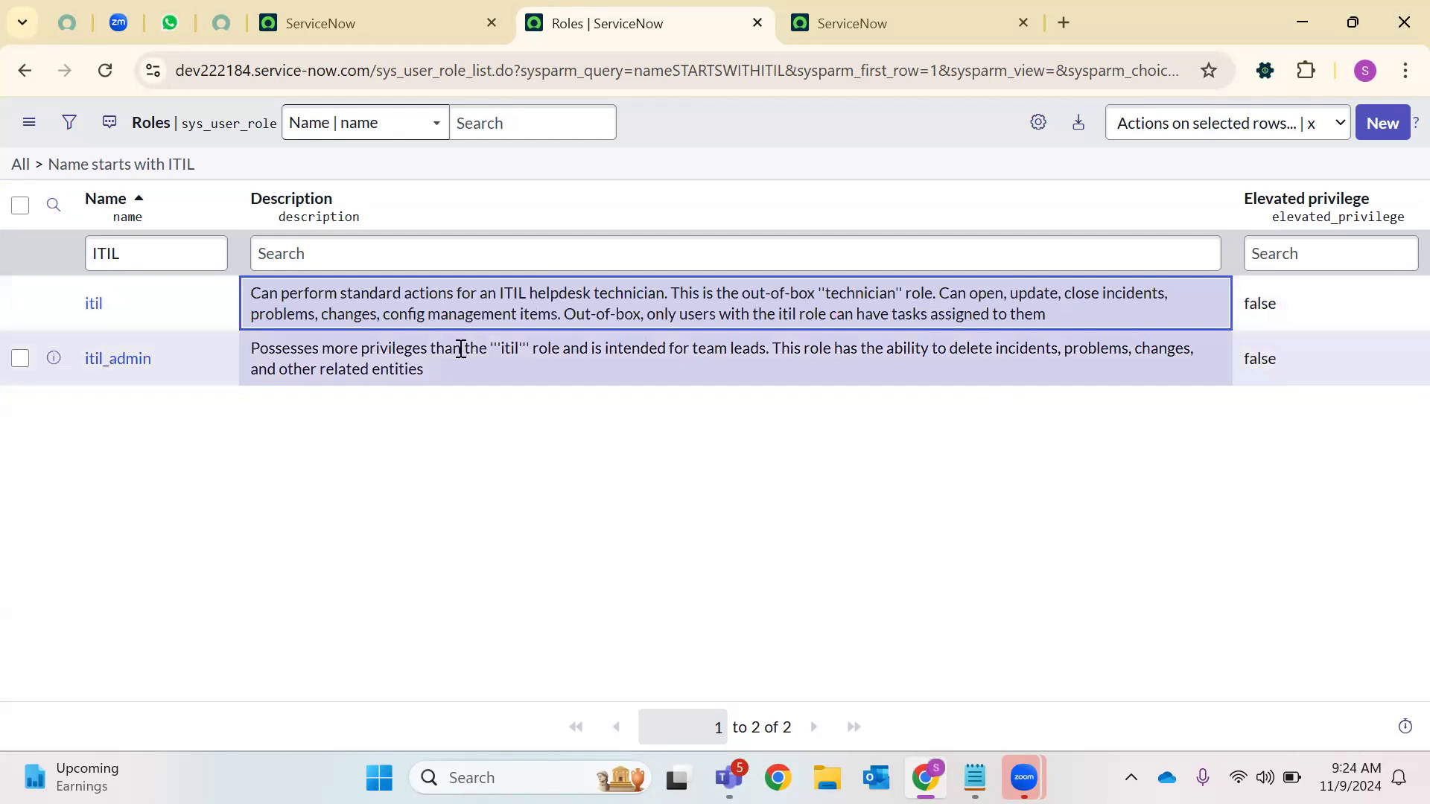
pyautogui.moveTo(1095, 314); pyautogui.dragTo(236, 298)
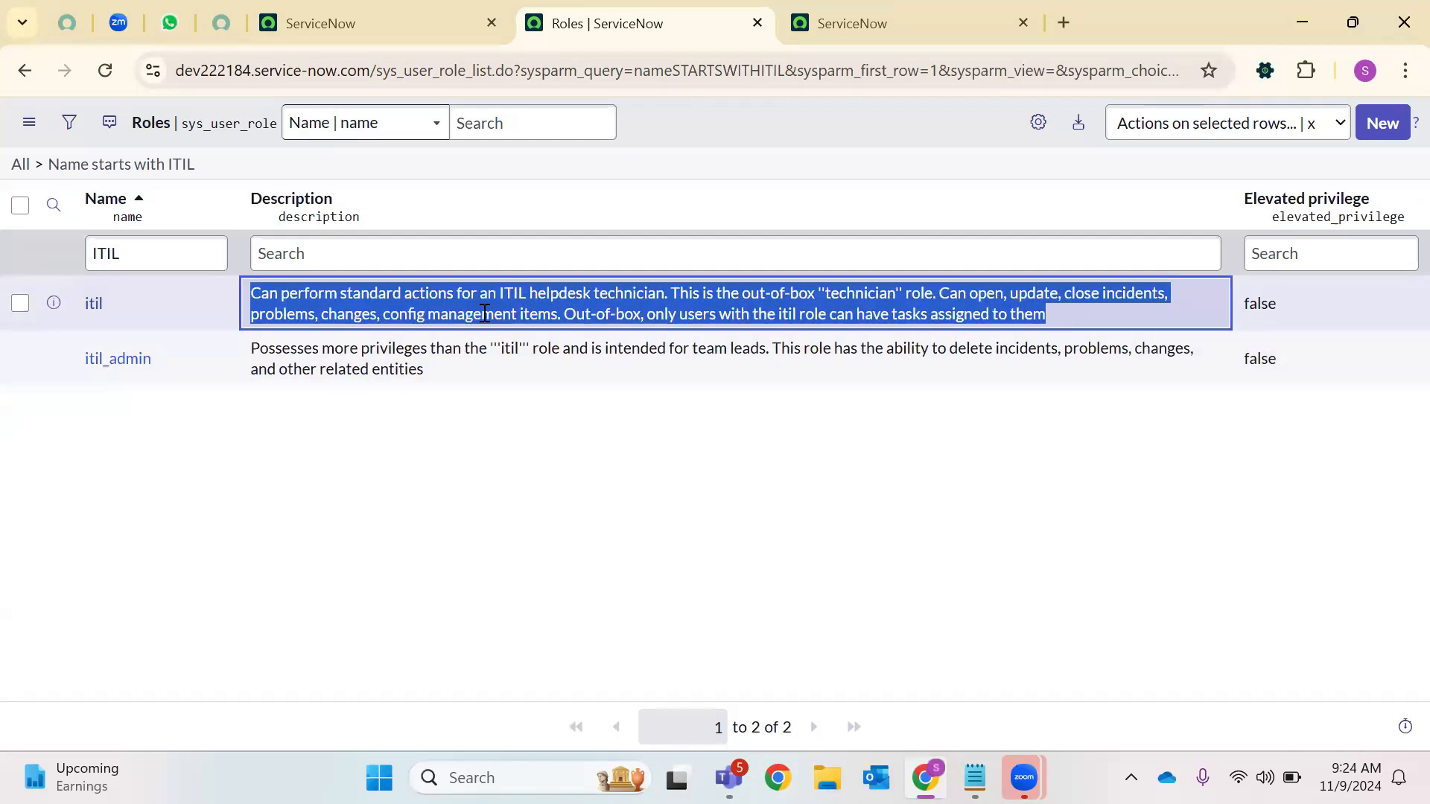
pyautogui.press('Escape')
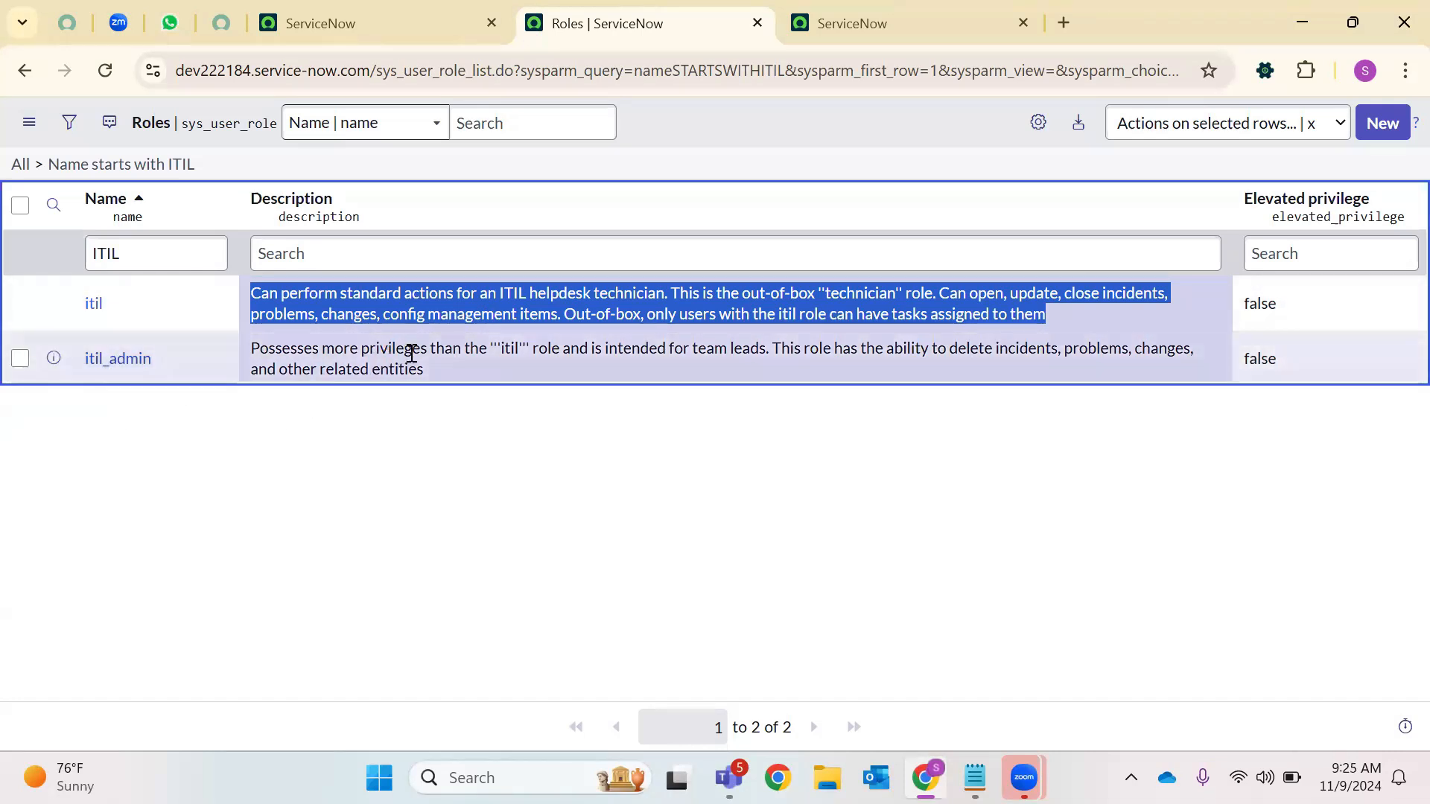
pyautogui.doubleClick(506, 351)
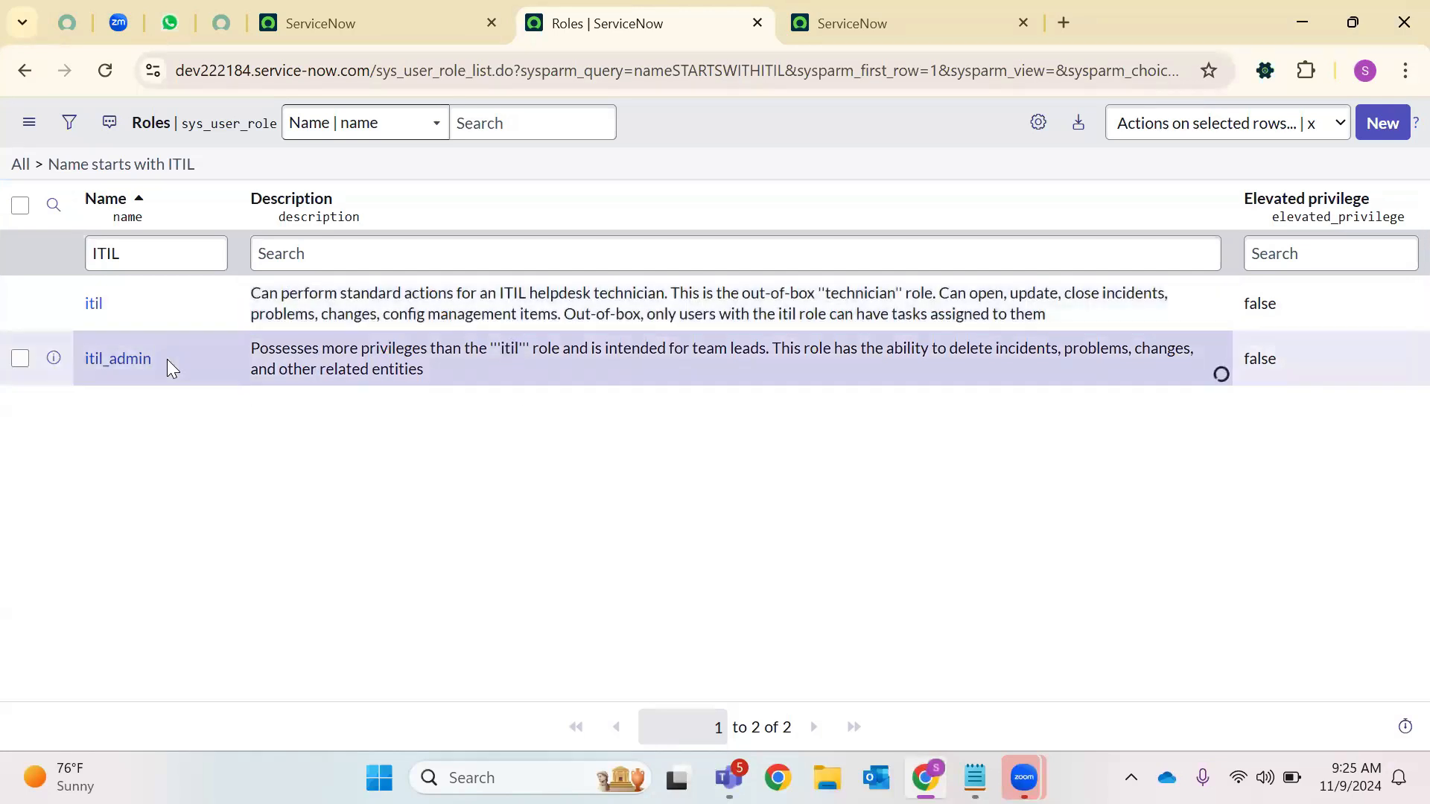
pyautogui.click(515, 356)
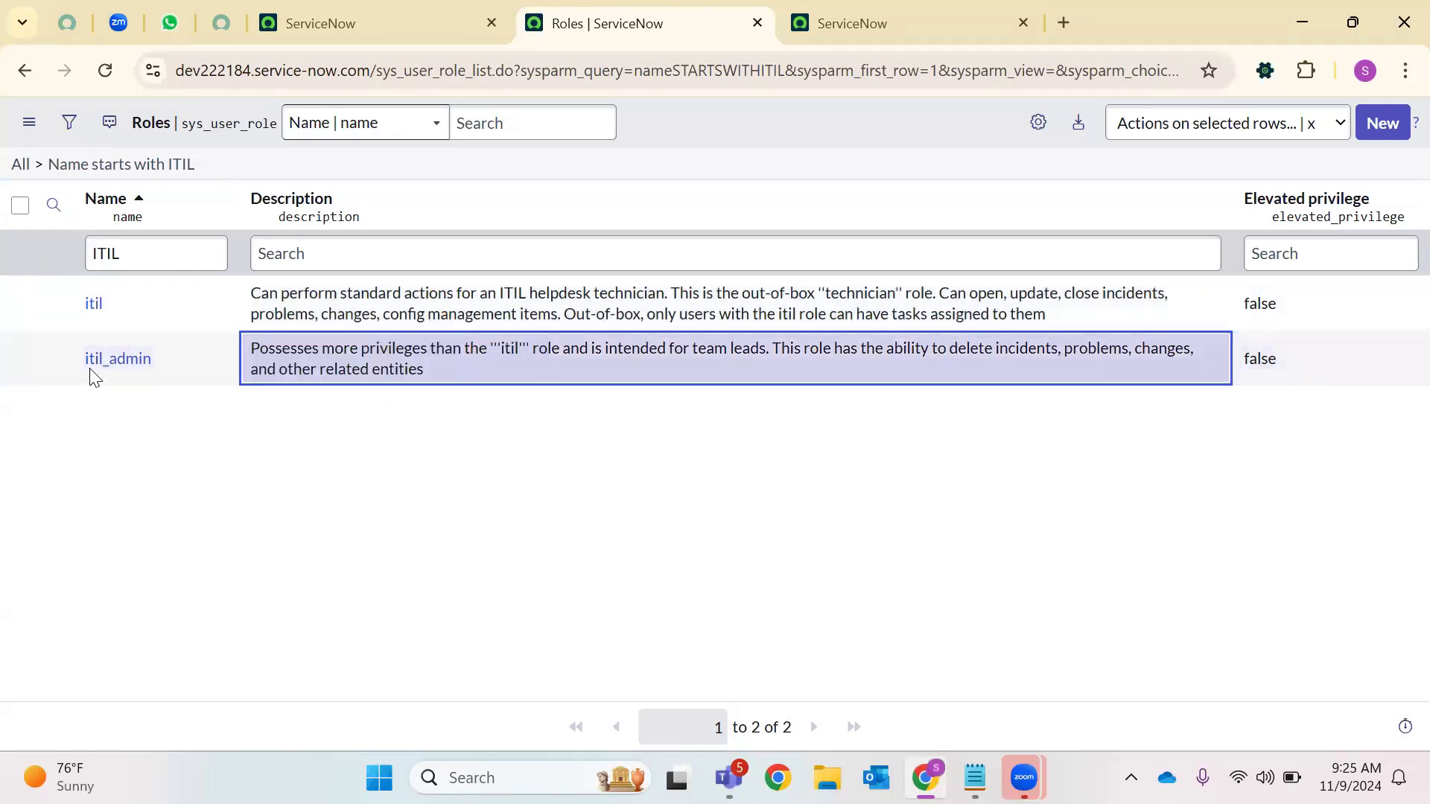
pyautogui.doubleClick(123, 358)
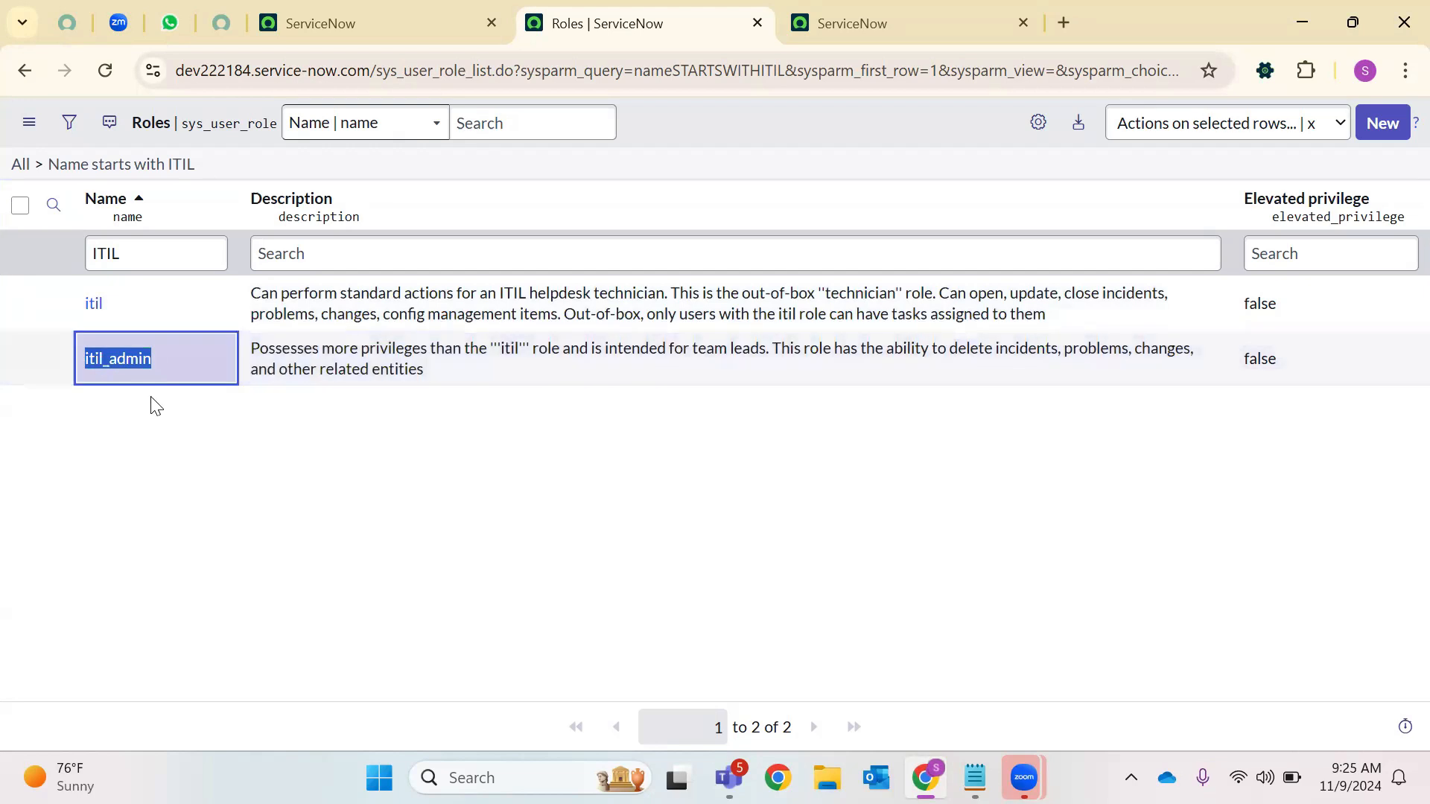
pyautogui.doubleClick(88, 306)
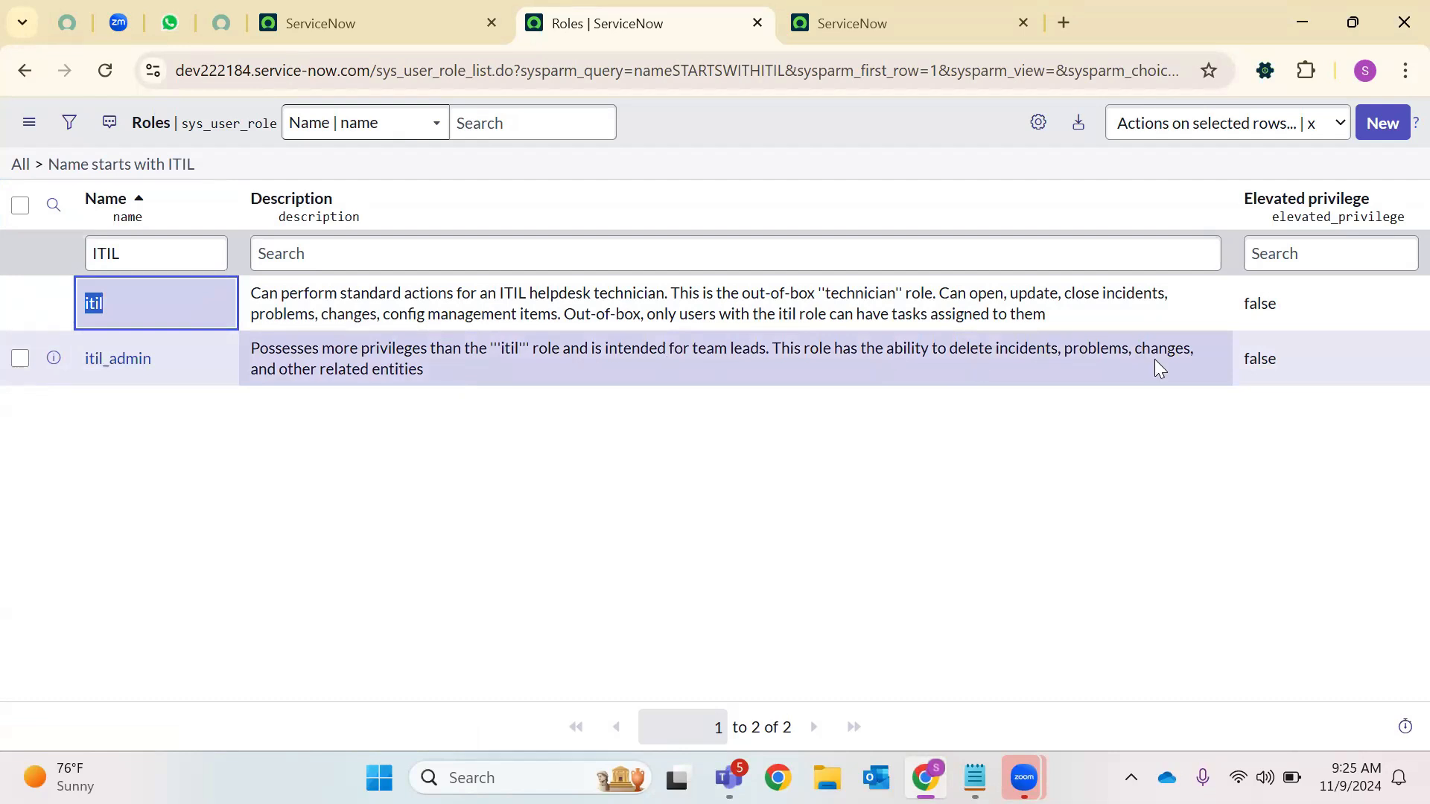
pyautogui.moveTo(442, 373); pyautogui.dragTo(143, 469)
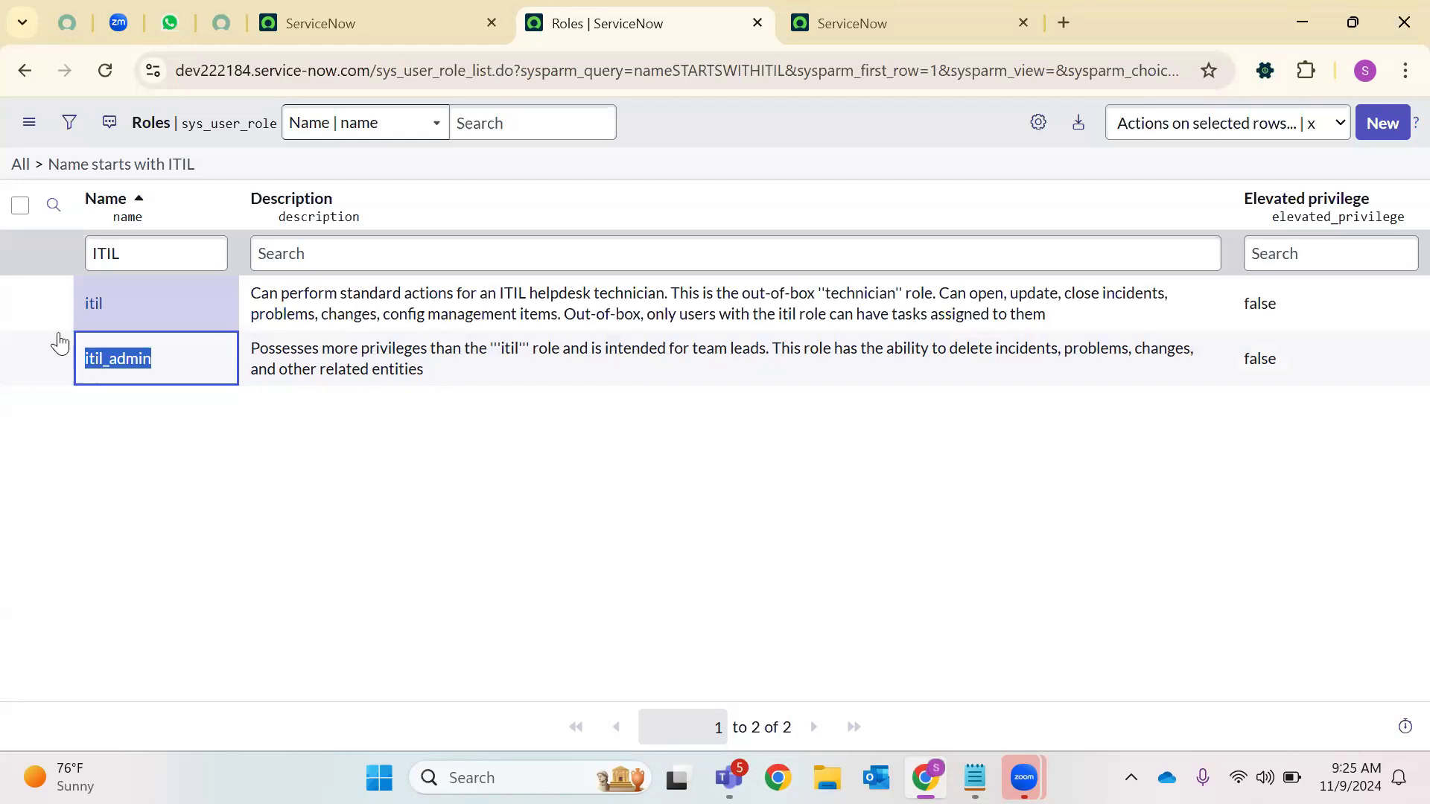
# Search role names for 'self service' and 'end user', then clear back to All
pyautogui.doubleClick(133, 267)
pyautogui.write('s')
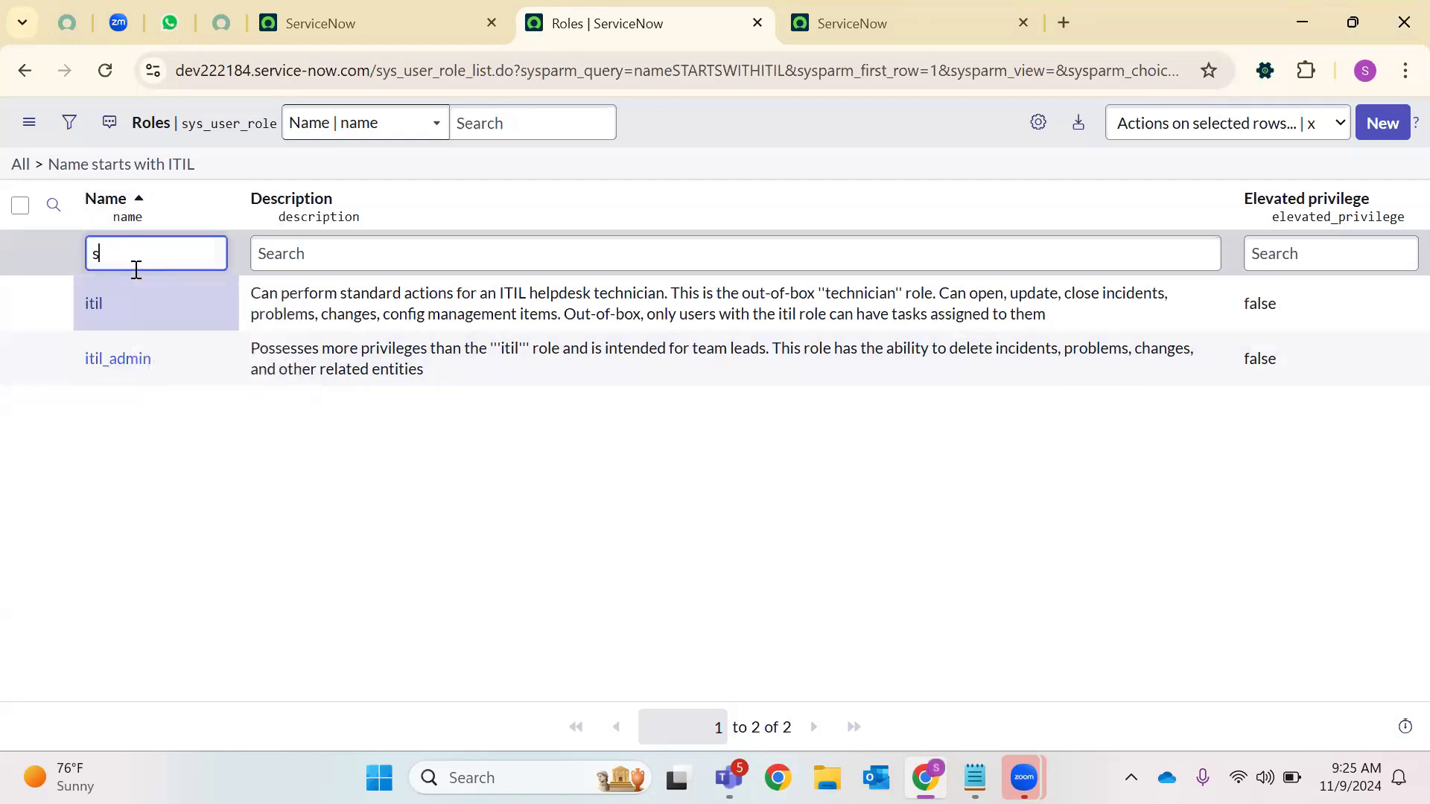
pyautogui.write('elf service')
pyautogui.press('Return')
pyautogui.tripleClick(290, 243)
pyautogui.write('end user')
pyautogui.press('Return')
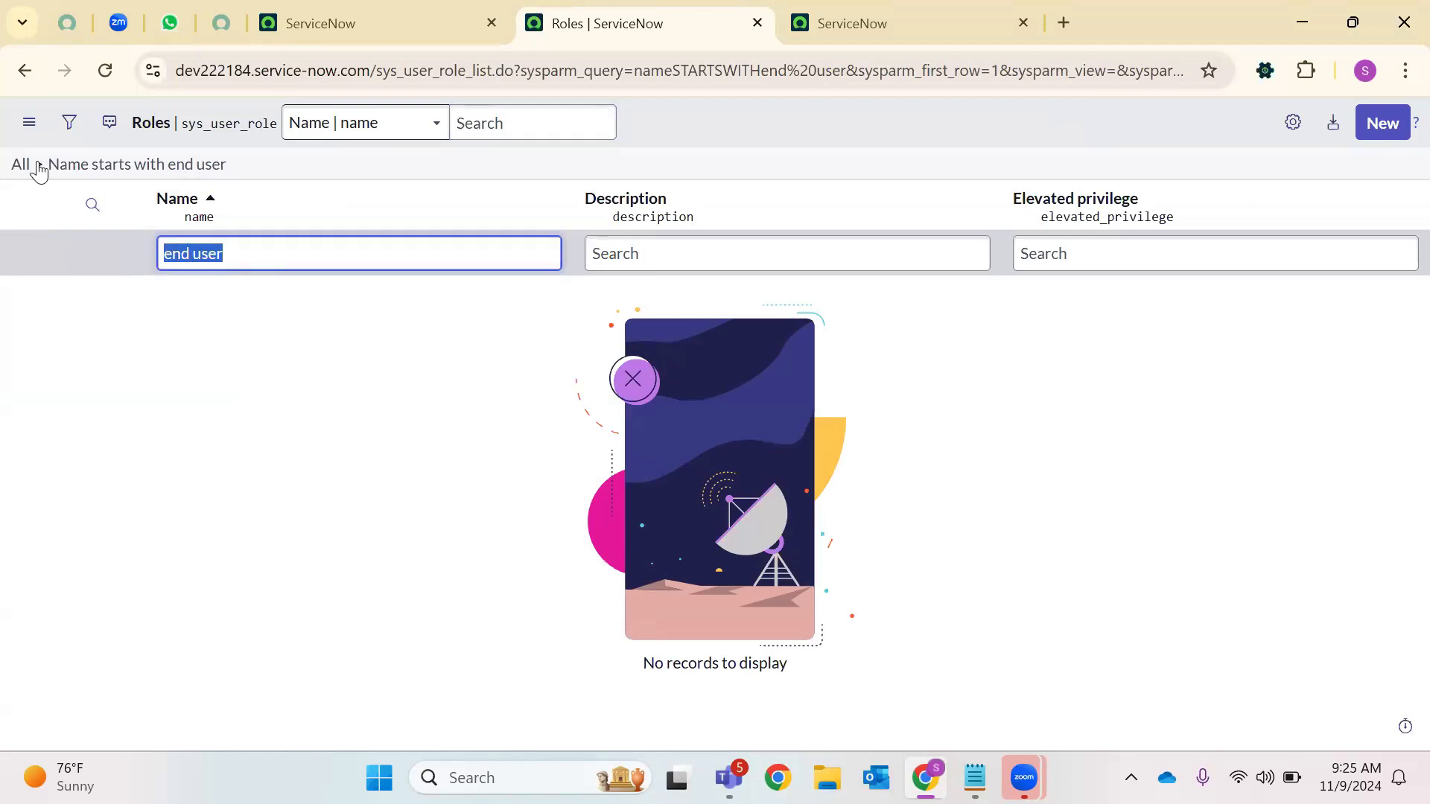
pyautogui.click(38, 166)
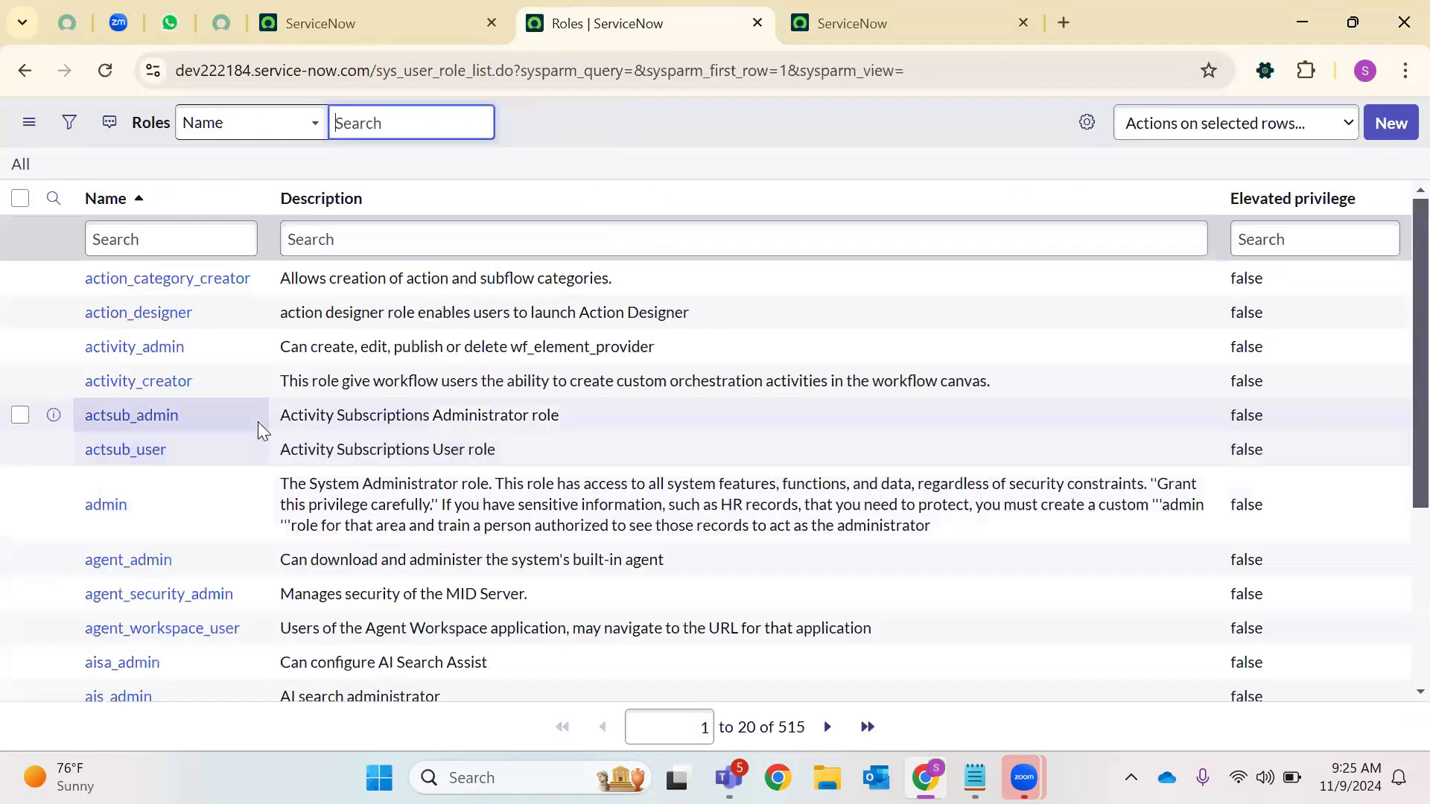
# Search role names for *ess, narrowing to 16 roles, and open the filter builder
pyautogui.scroll(-4, 256, 431)
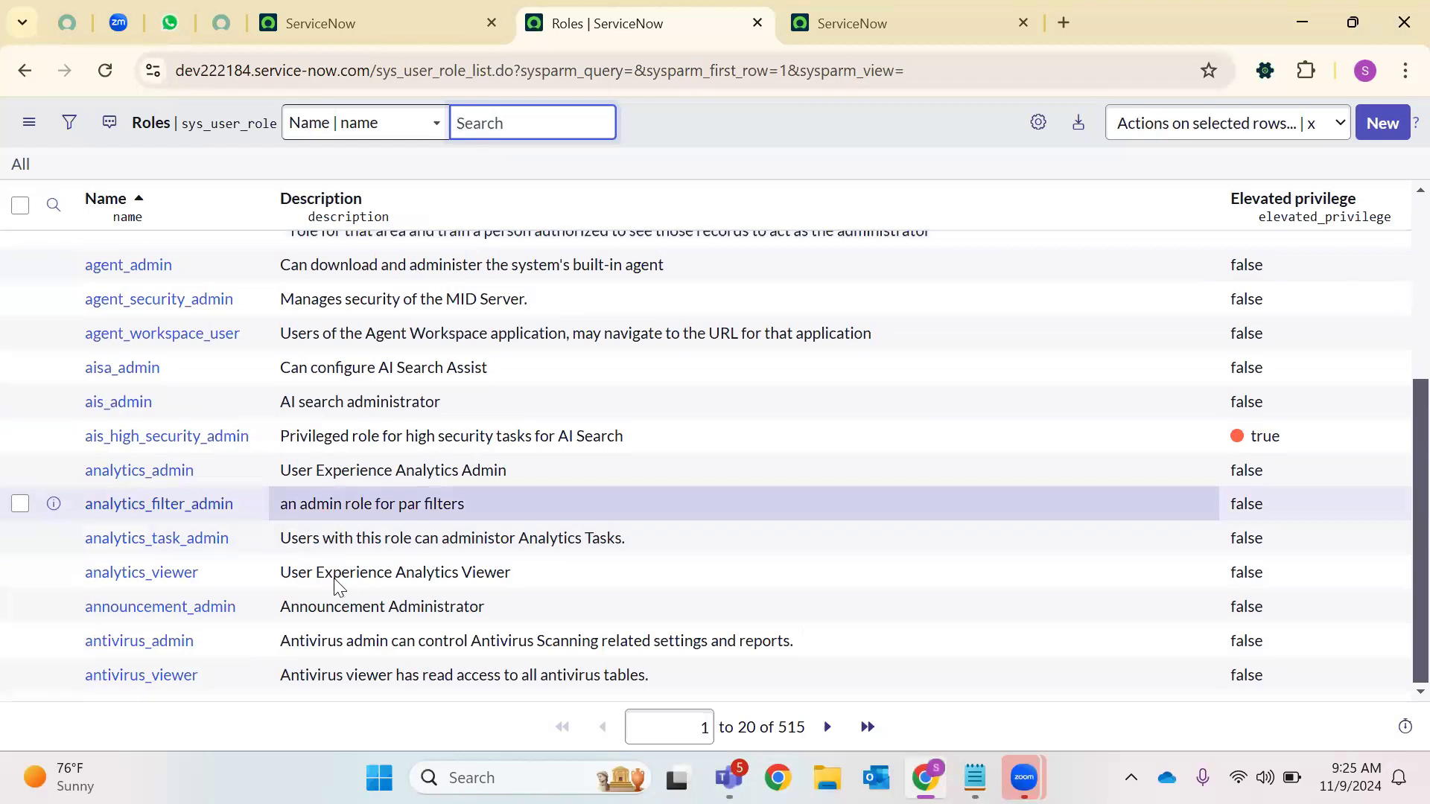
pyautogui.scroll(4, 319, 534)
pyautogui.click(171, 253)
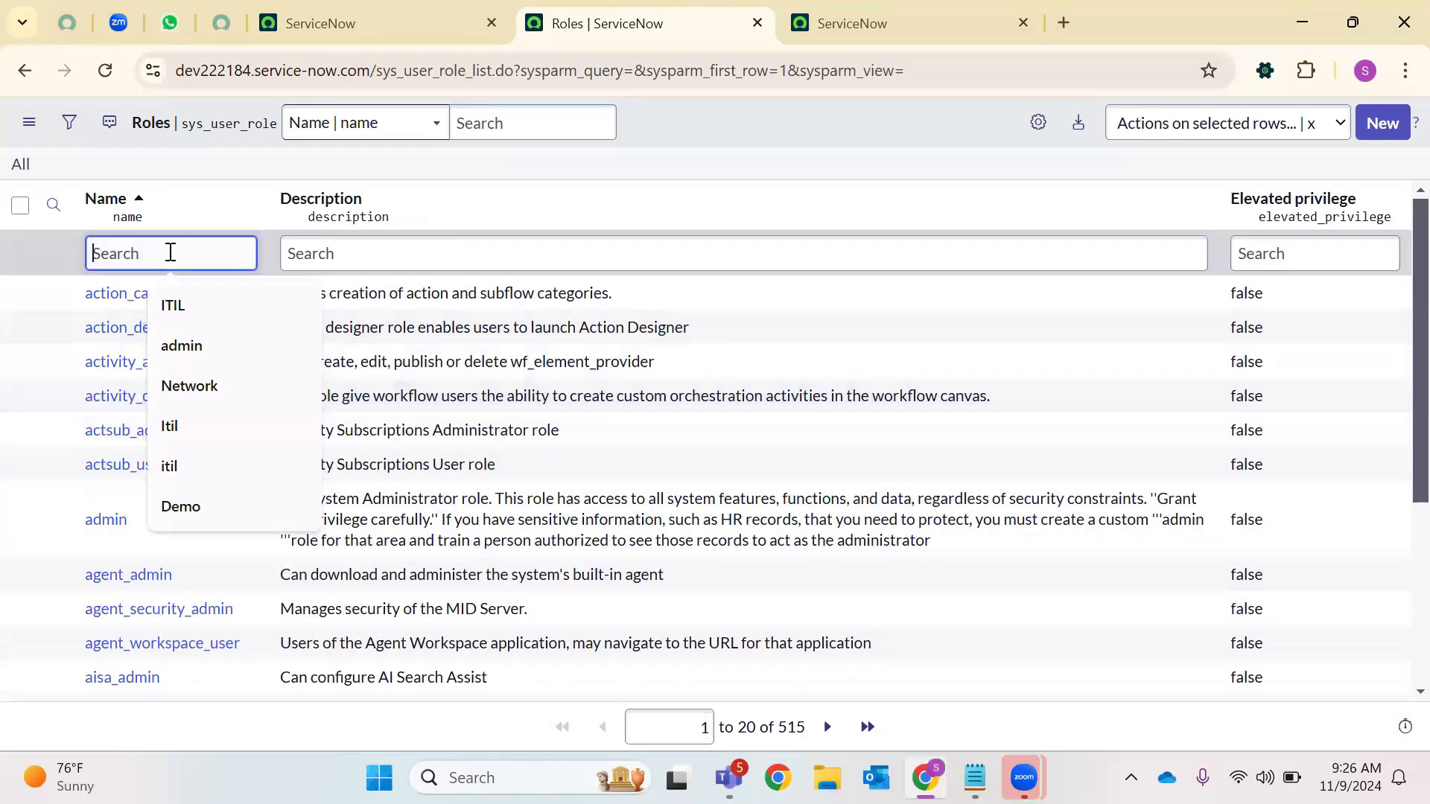
pyautogui.write('*ess')
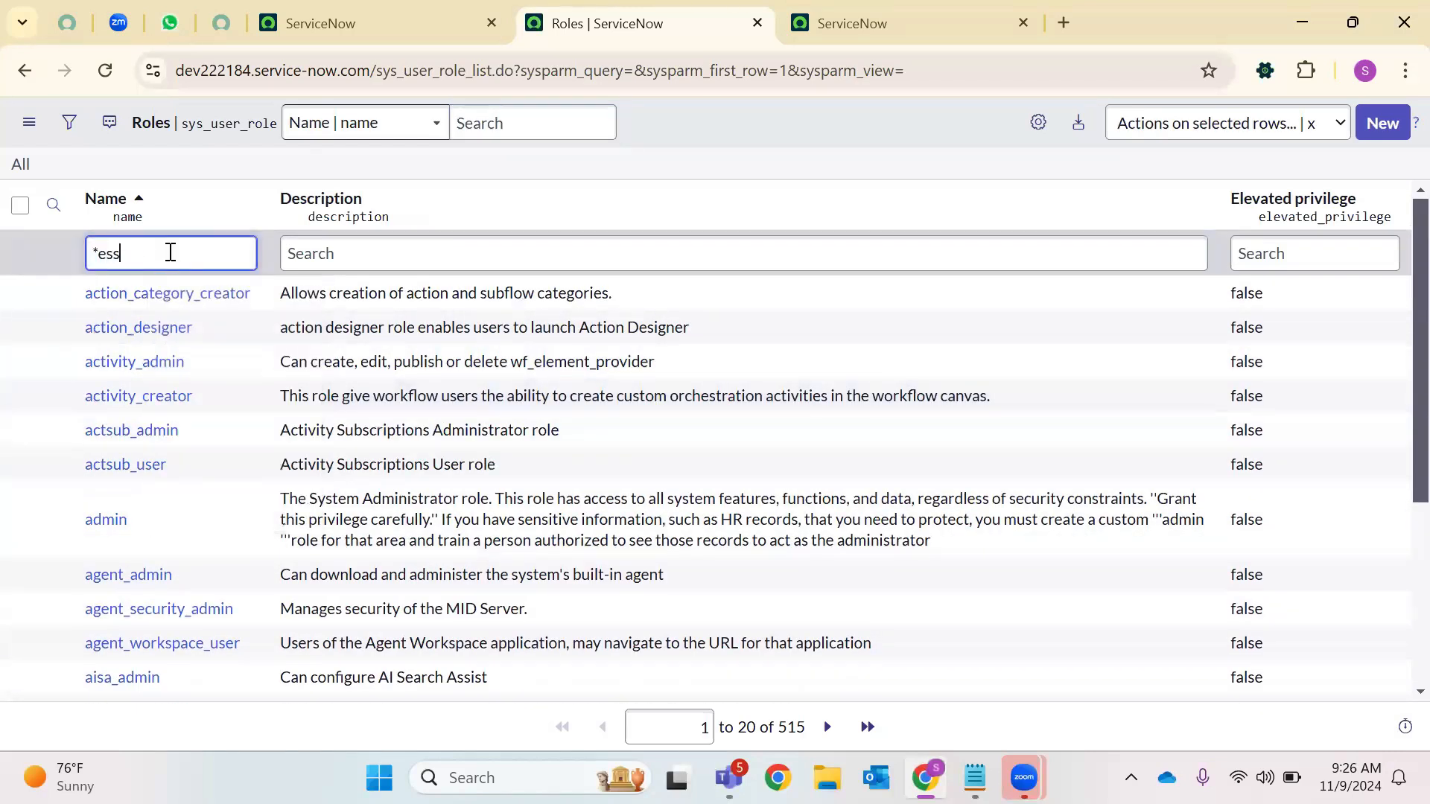
pyautogui.press('Return')
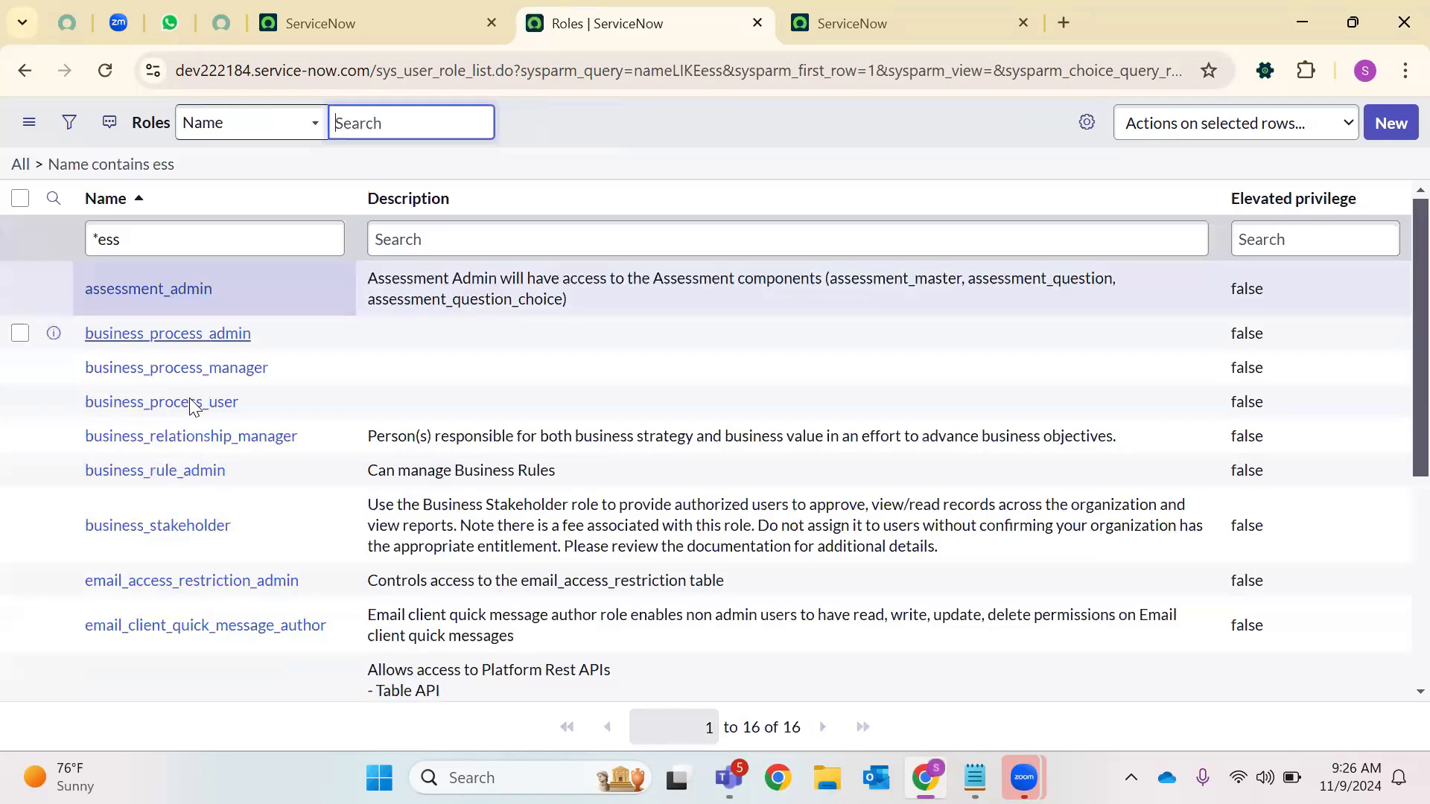
pyautogui.scroll(-5, 191, 395)
pyautogui.scroll(5, 169, 245)
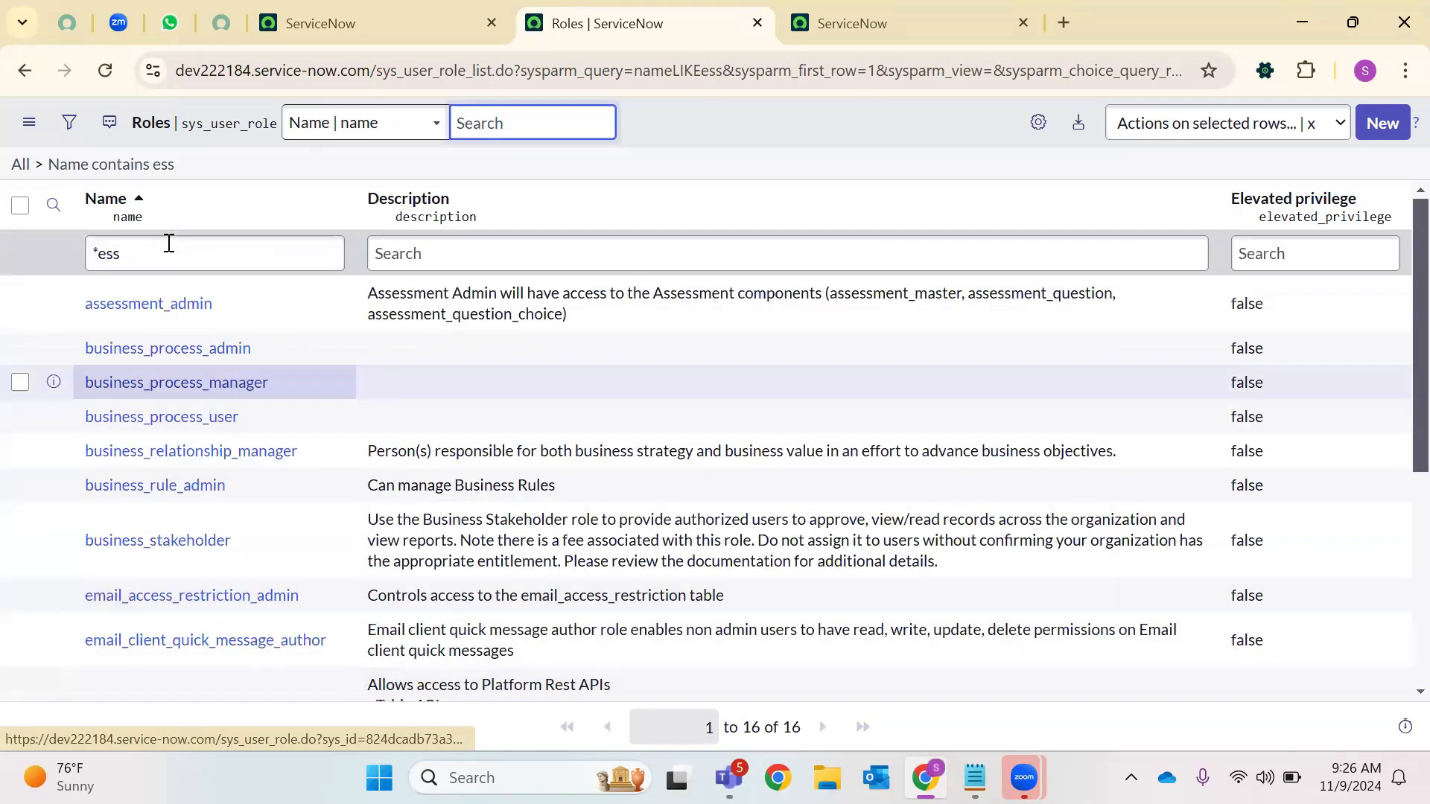
pyautogui.click(169, 244)
pyautogui.press('BackSpace')
pyautogui.press('BackSpace')
pyautogui.press('BackSpace')
pyautogui.press('BackSpace')
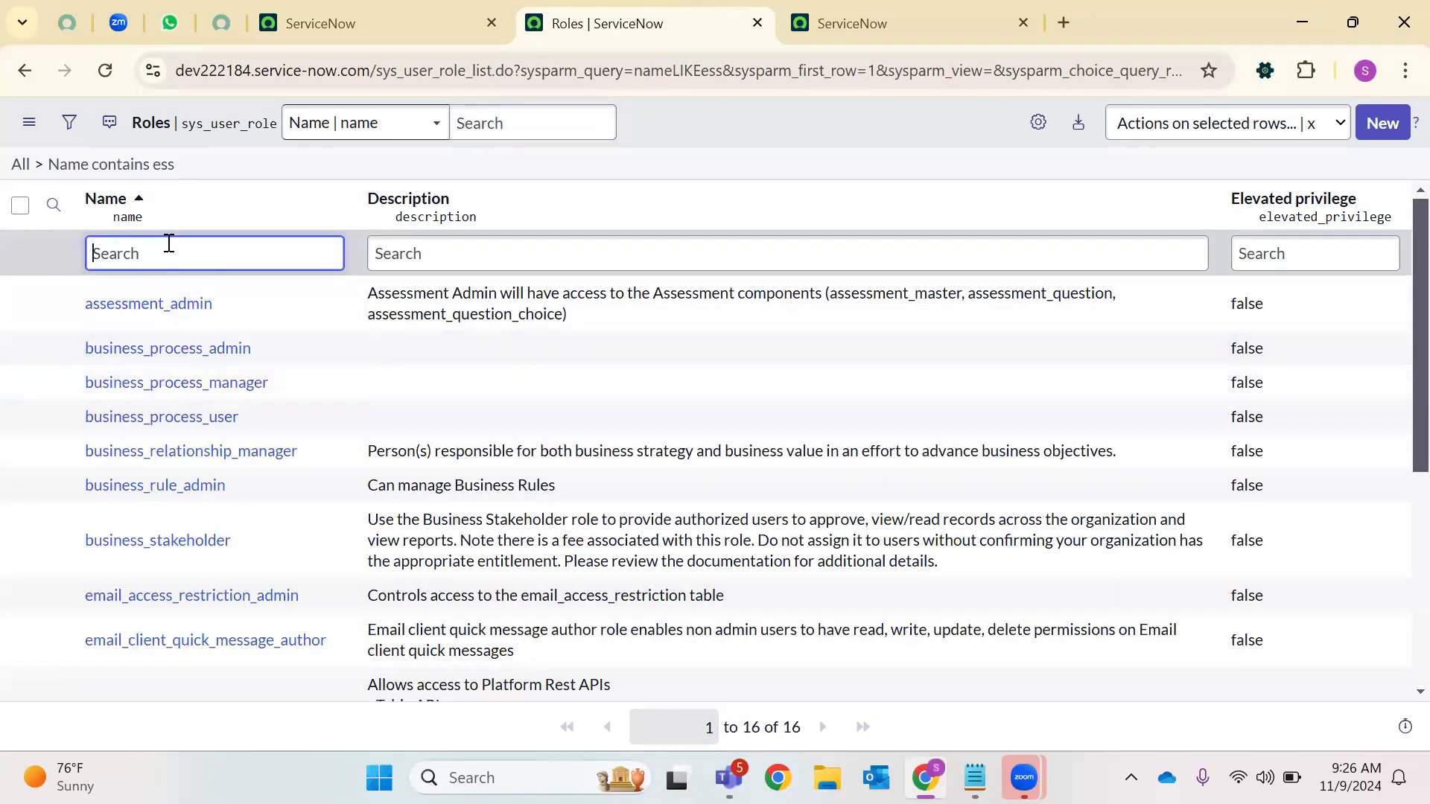
pyautogui.click(69, 122)
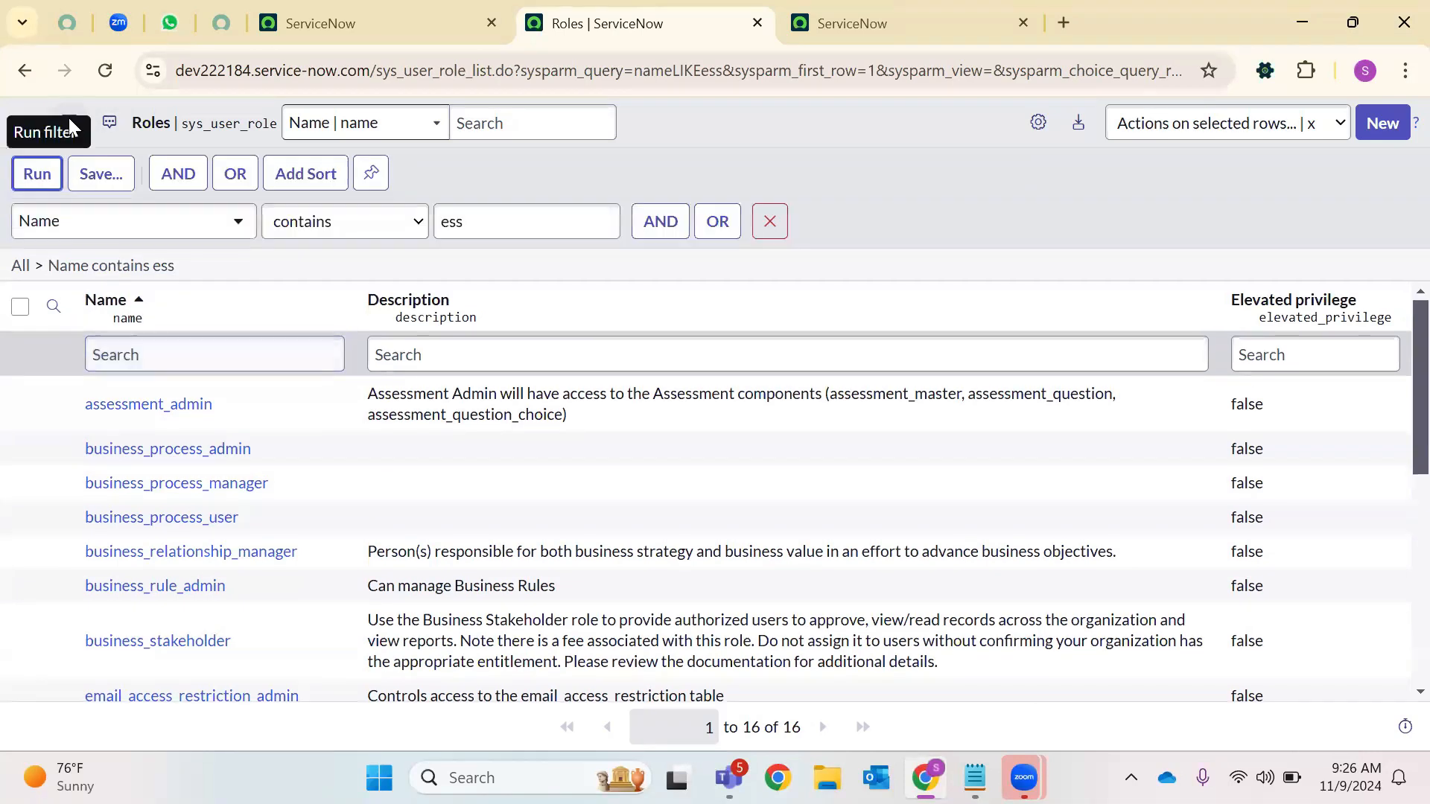
# Set the filter condition to 'Includes roles is empty' and run it
pyautogui.click(65, 221)
pyautogui.write('u')
pyautogui.press('BackSpace')
pyautogui.write('ro')
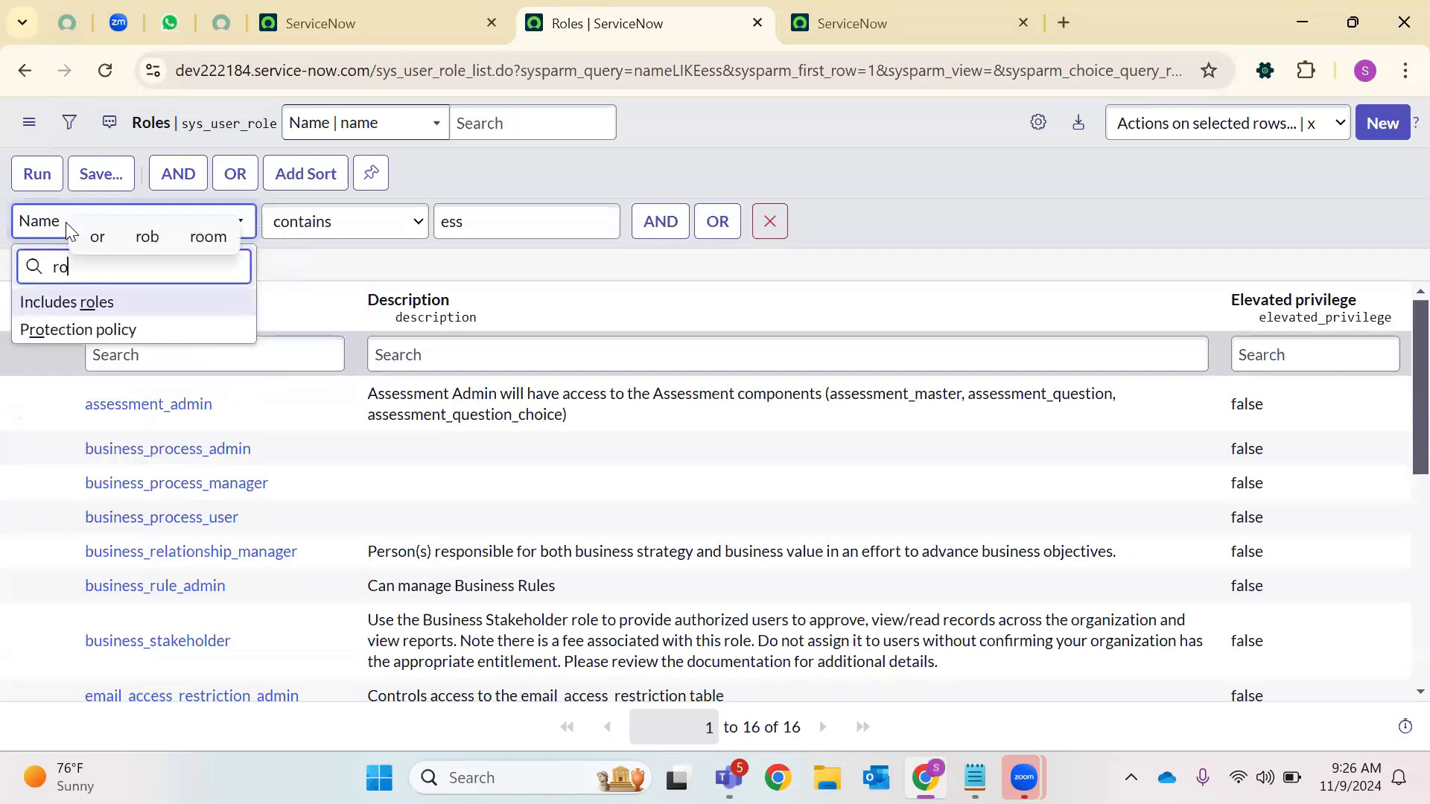
pyautogui.click(118, 302)
pyautogui.click(406, 222)
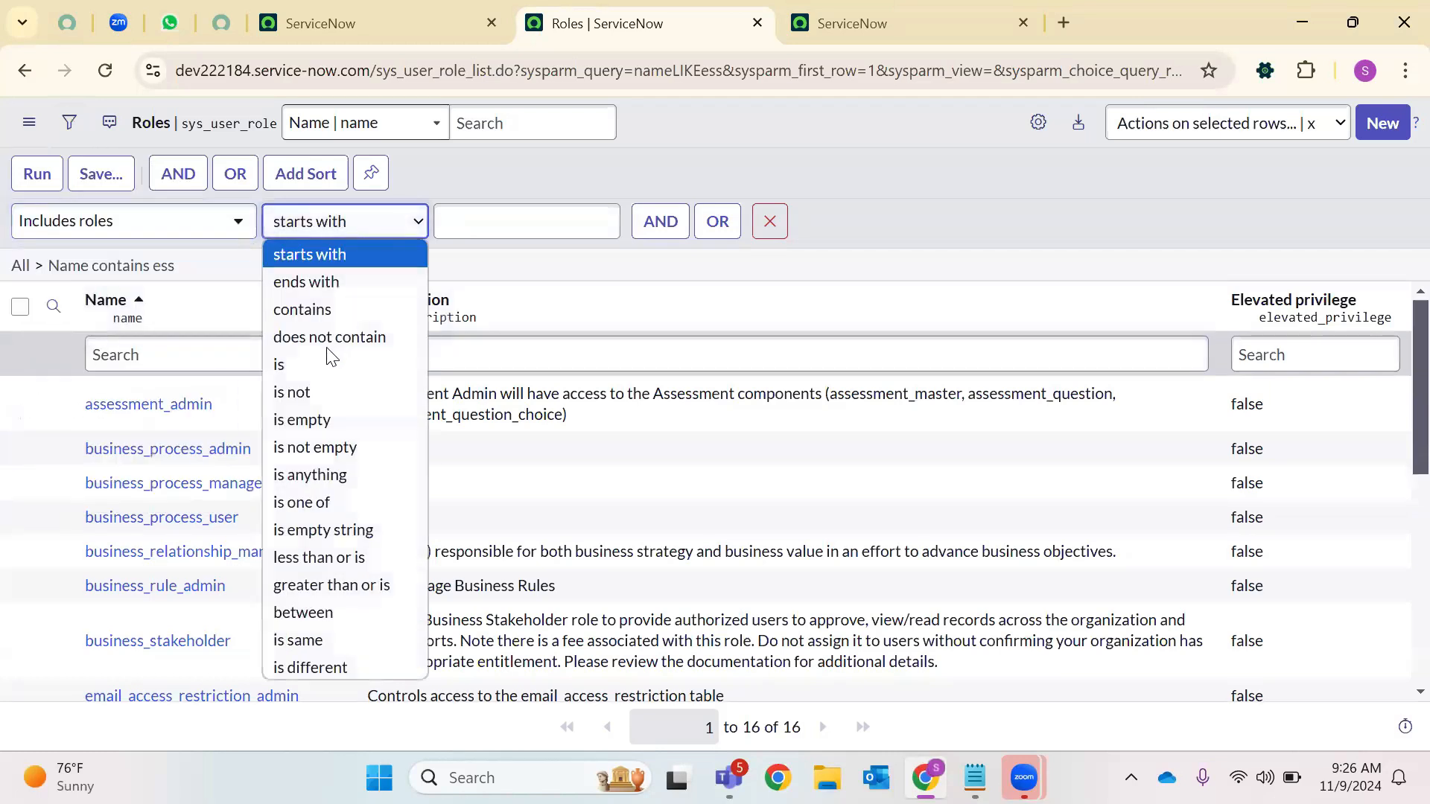
pyautogui.click(301, 420)
pyautogui.click(35, 174)
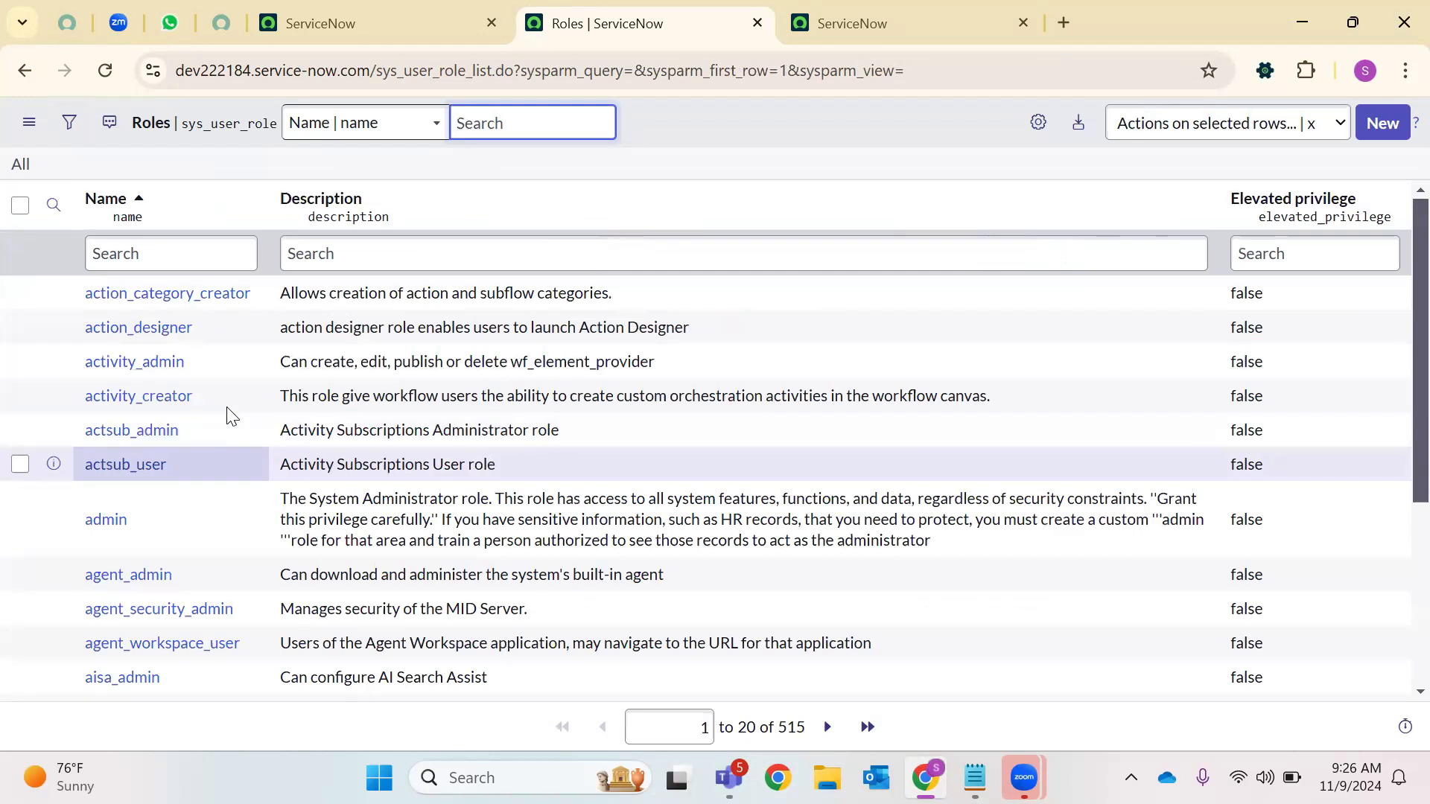
# Search role names for *Business
pyautogui.scroll(-4, 186, 477)
pyautogui.scroll(4, 135, 287)
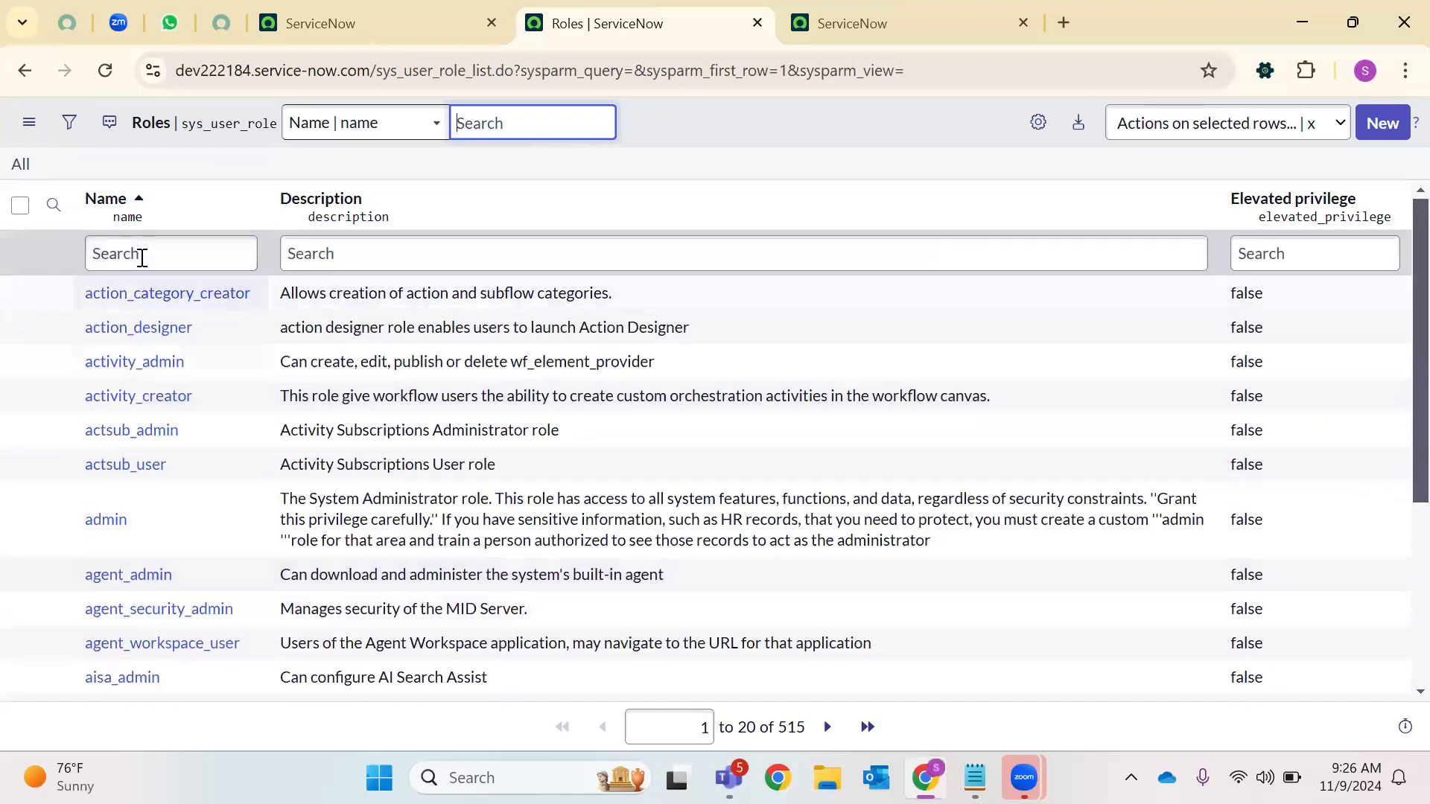
pyautogui.click(142, 254)
pyautogui.write('*Business')
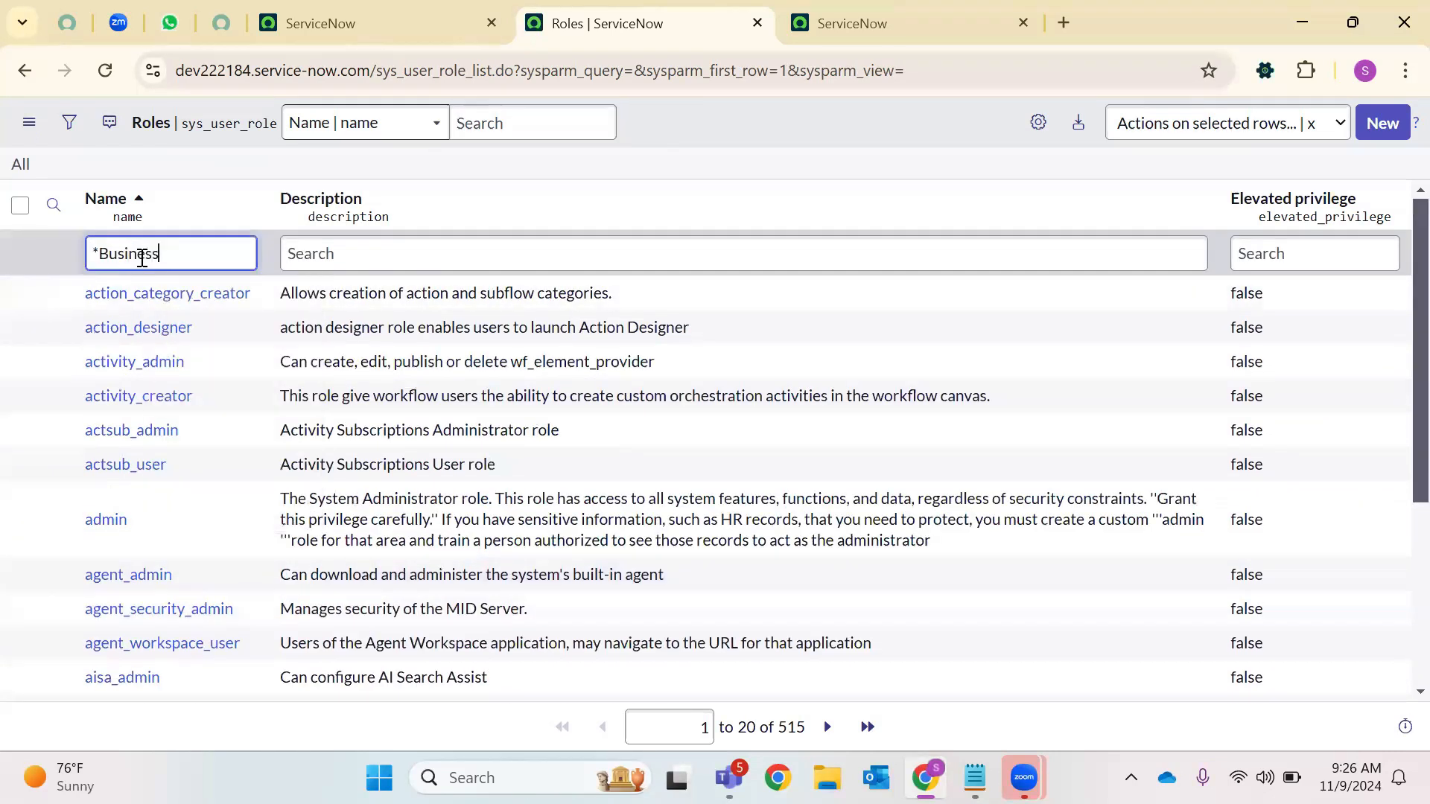
pyautogui.press('Return')
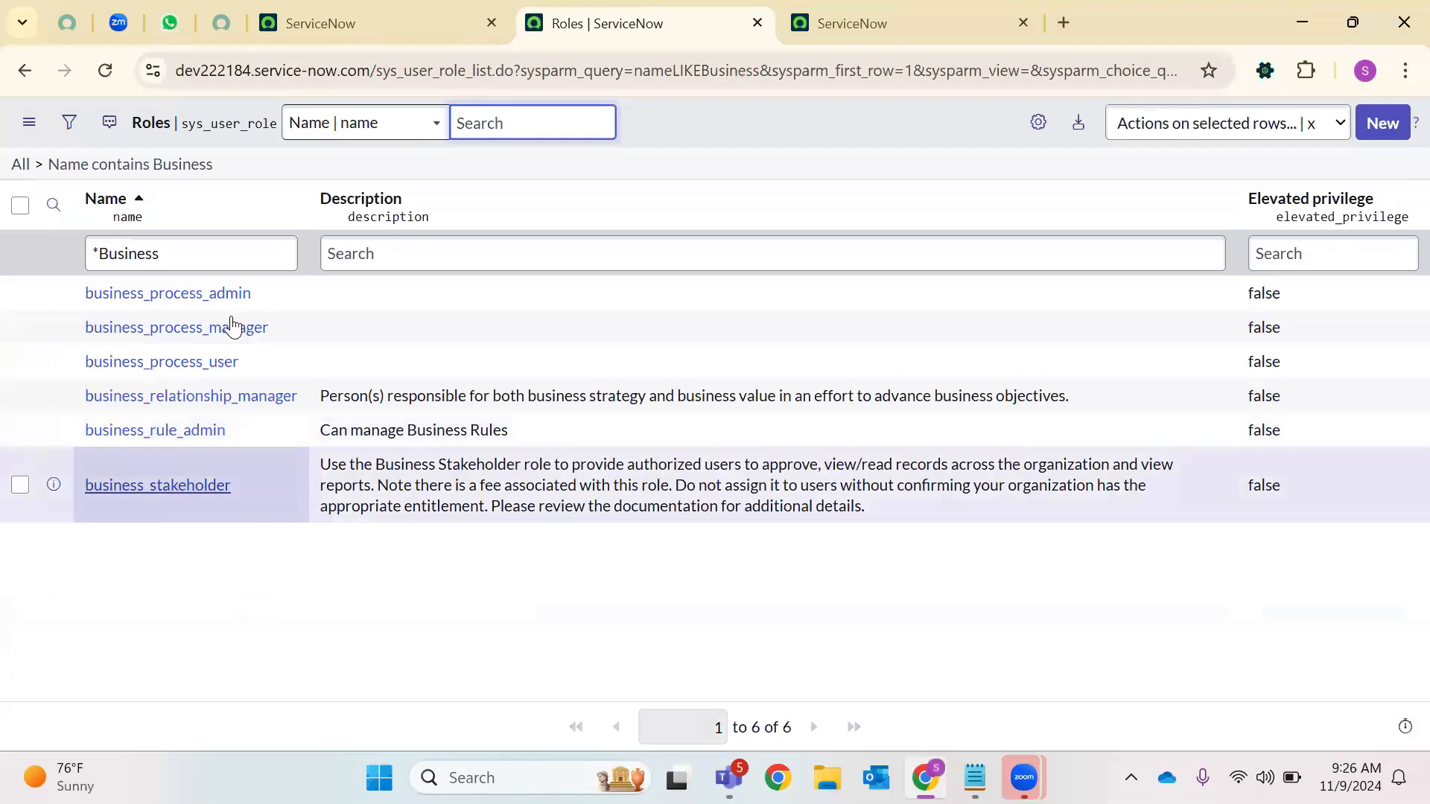
# Review the business_* role names and descriptions, then clear the filter via the All breadcrumb
pyautogui.doubleClick(220, 293)
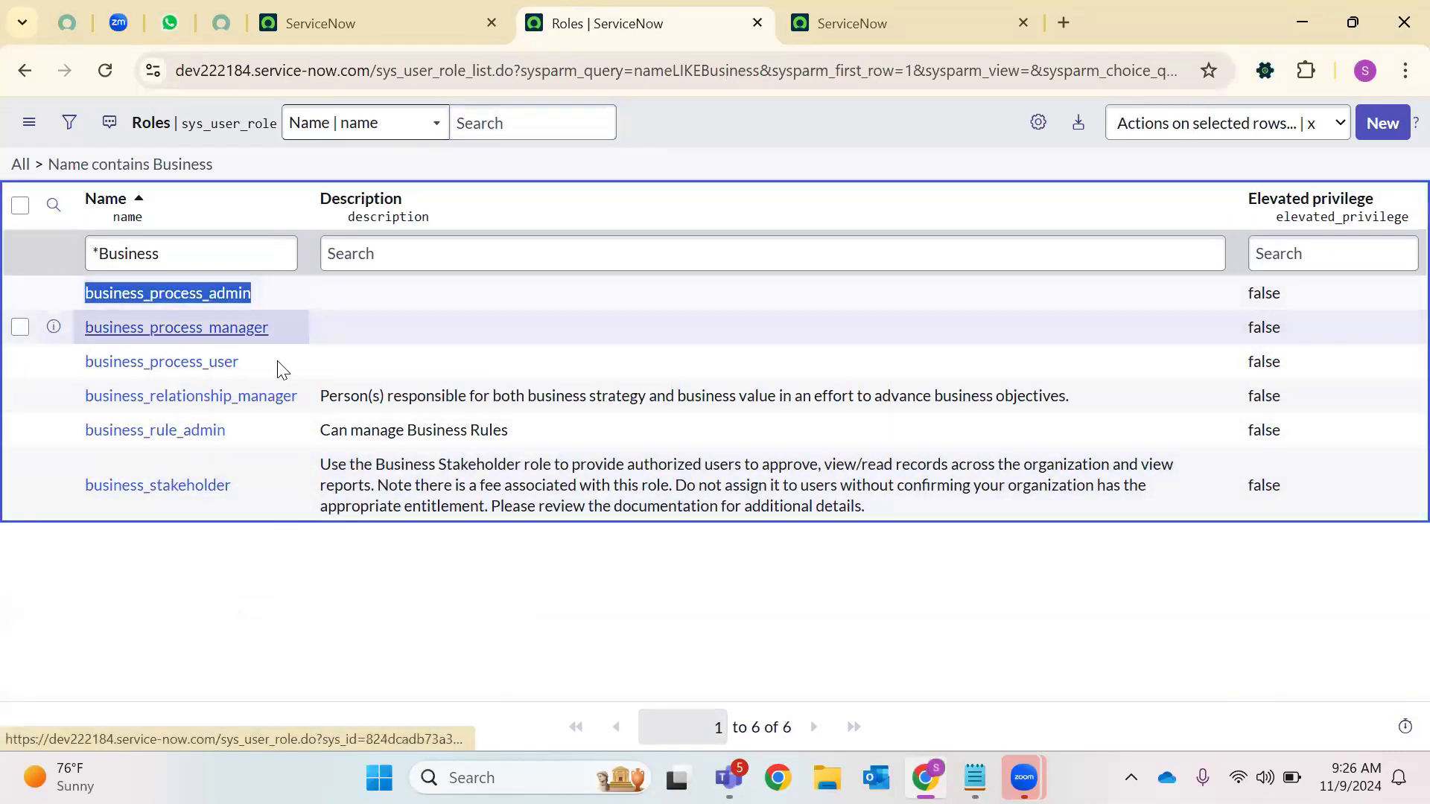
pyautogui.doubleClick(96, 362)
pyautogui.doubleClick(137, 429)
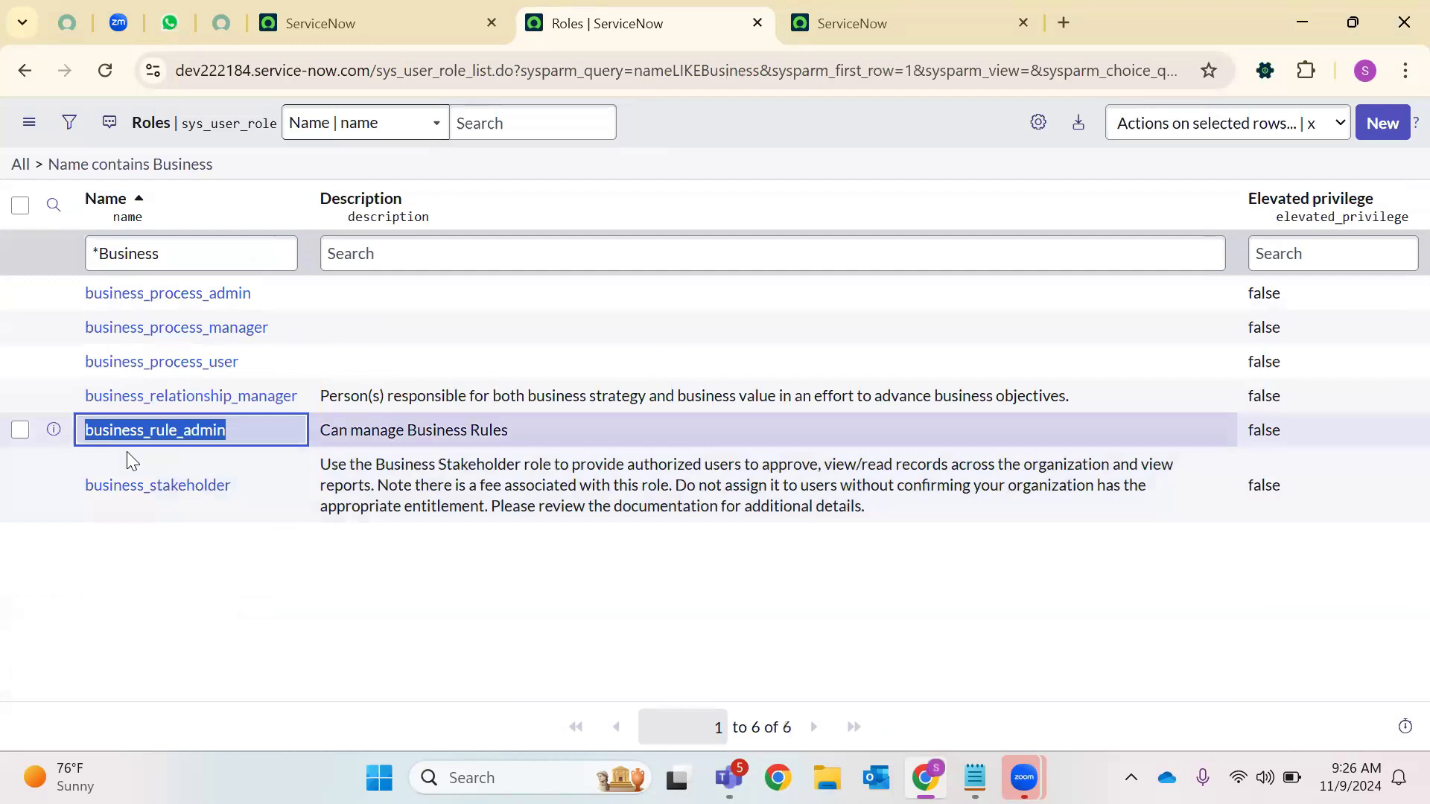
pyautogui.moveTo(508, 430); pyautogui.dragTo(354, 423)
pyautogui.doubleClick(354, 423)
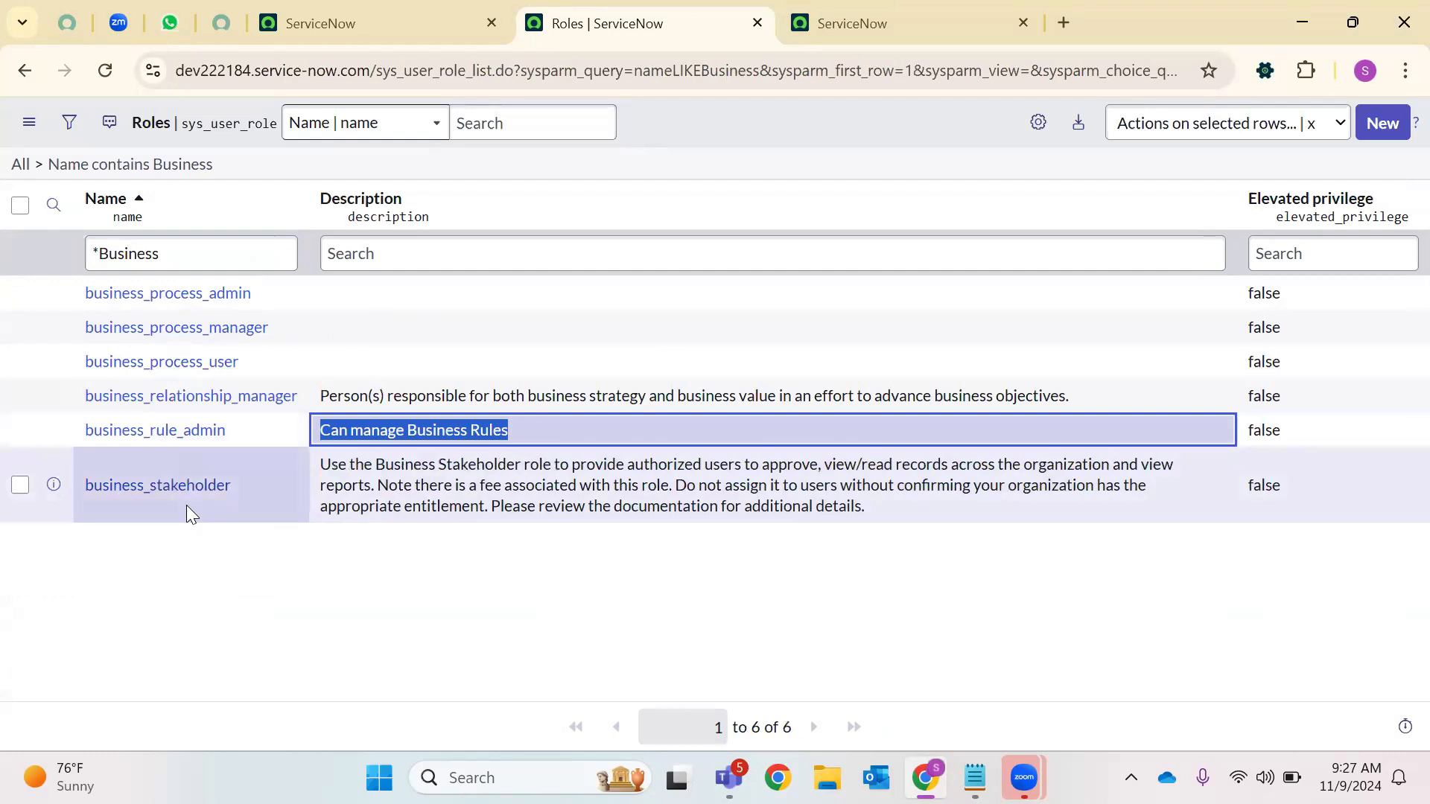
pyautogui.click(186, 505)
pyautogui.doubleClick(121, 491)
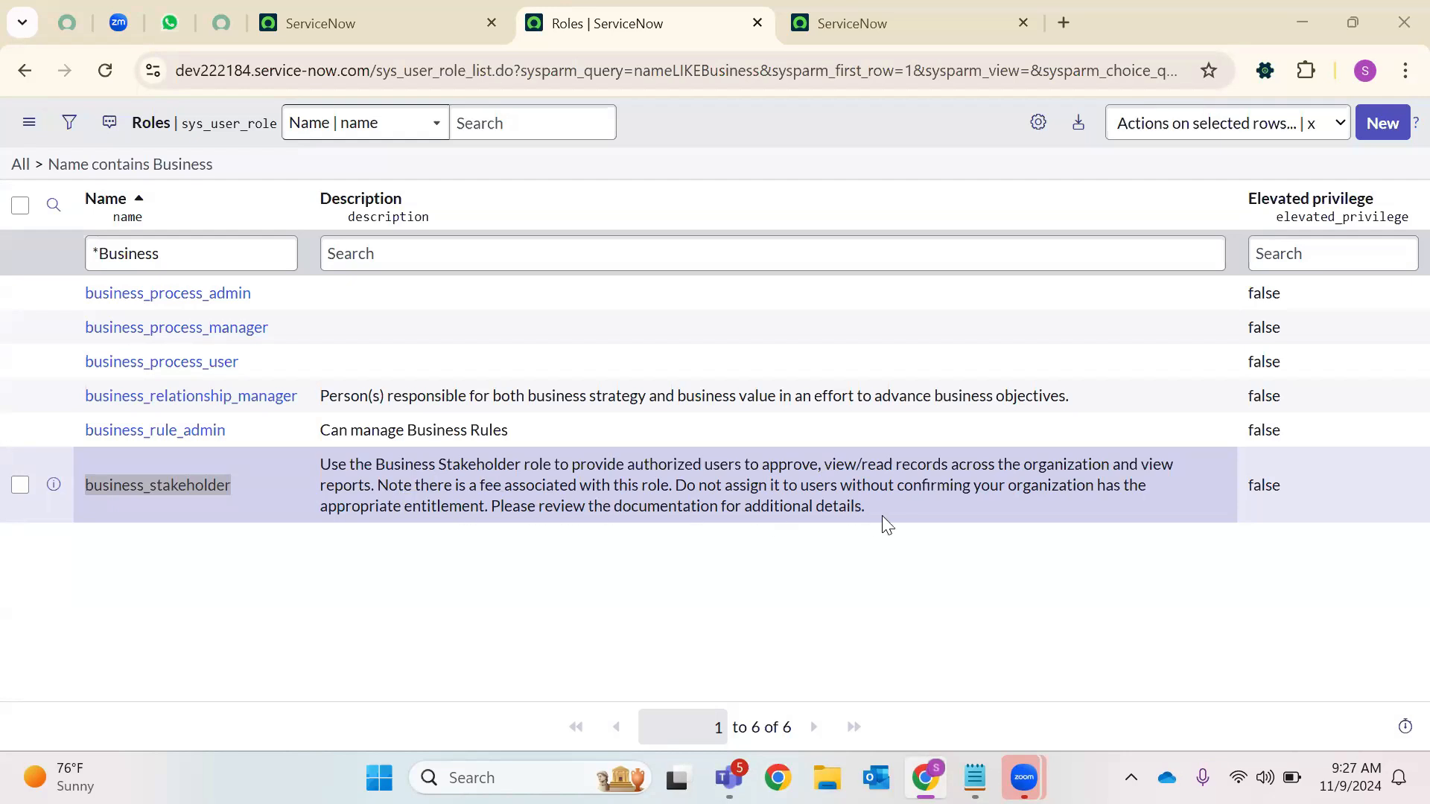
pyautogui.moveTo(867, 511); pyautogui.dragTo(57, 485)
pyautogui.click(127, 585)
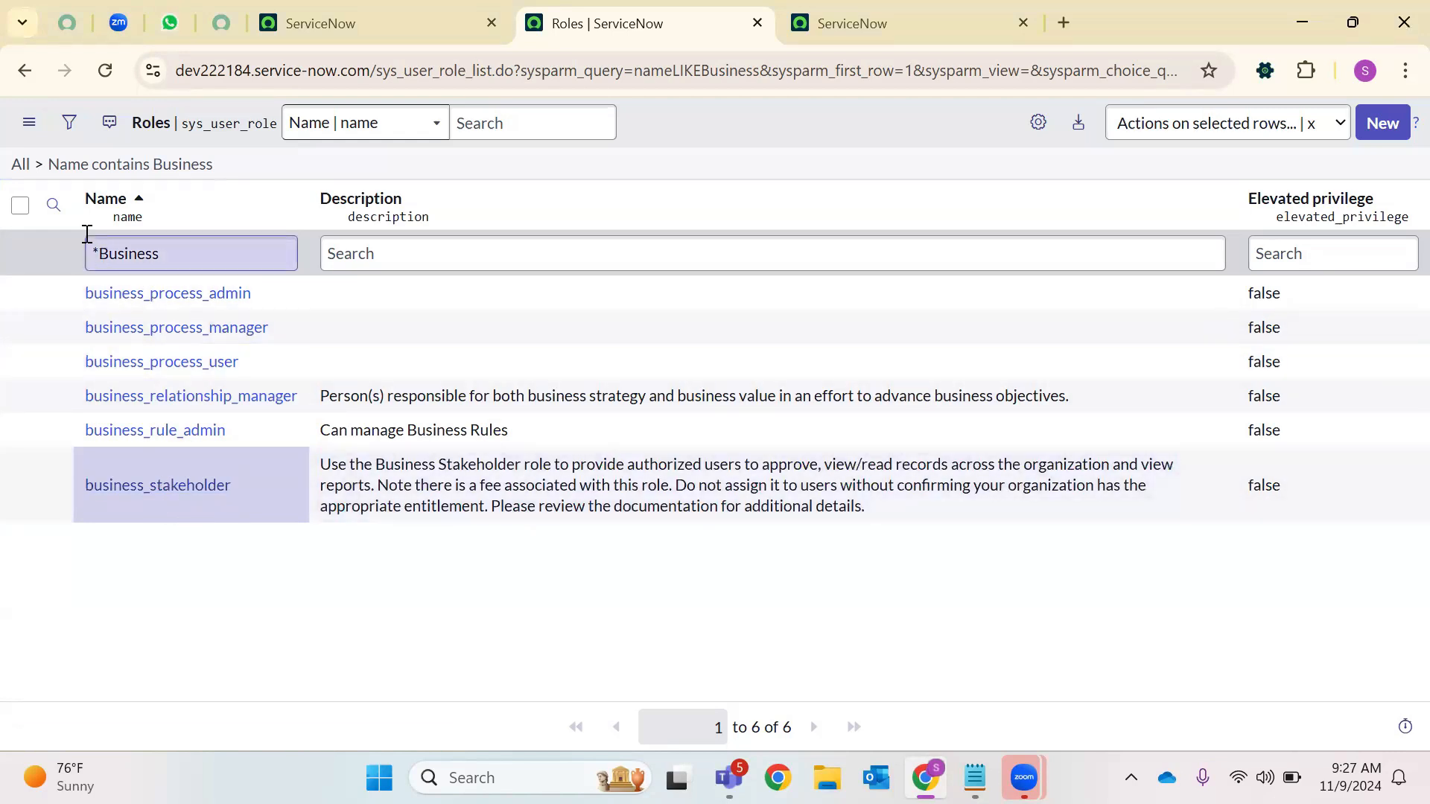
pyautogui.click(34, 170)
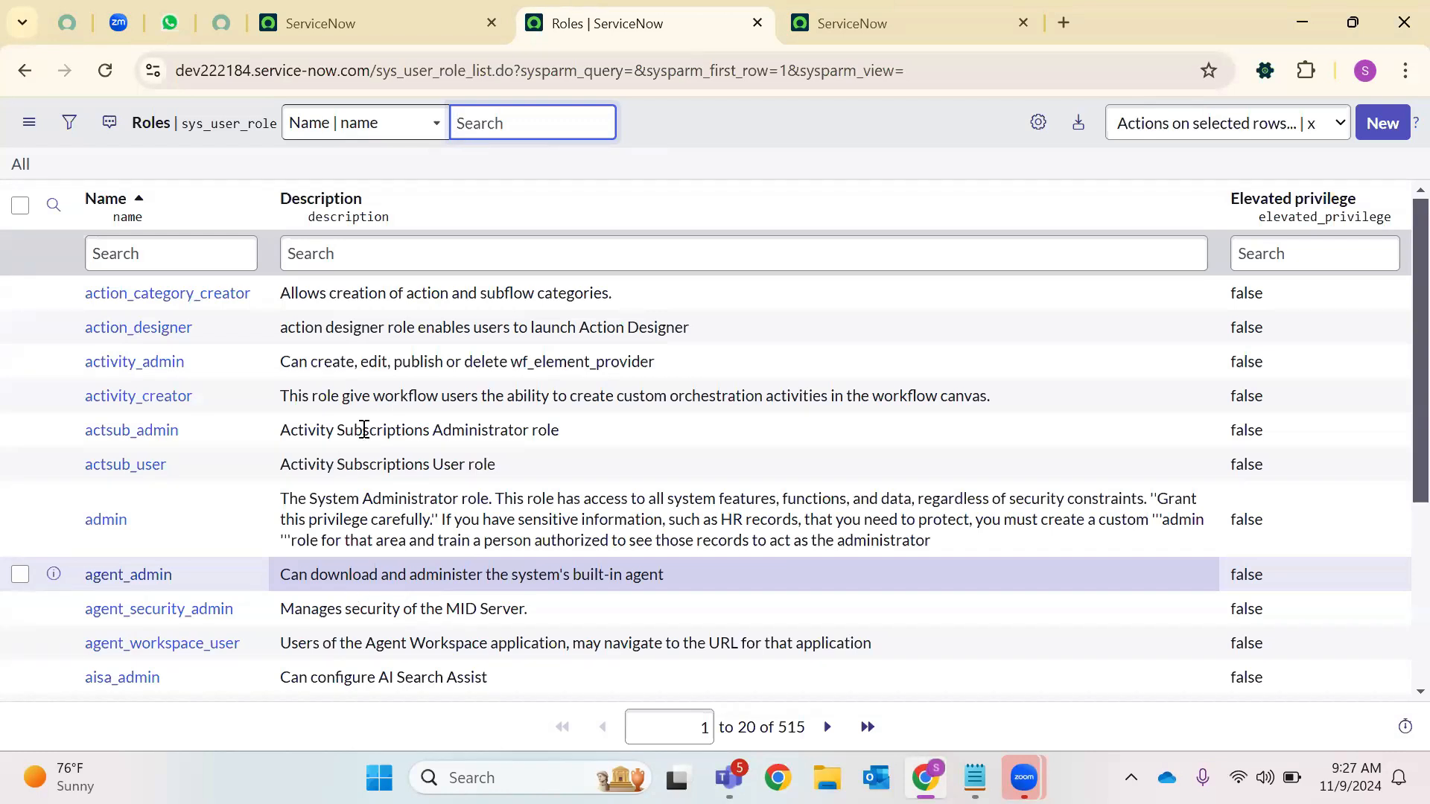
# Filter role names by 'Impersonate', then refine it to 'impersonator'
pyautogui.scroll(-4, 361, 428)
pyautogui.scroll(4, 315, 580)
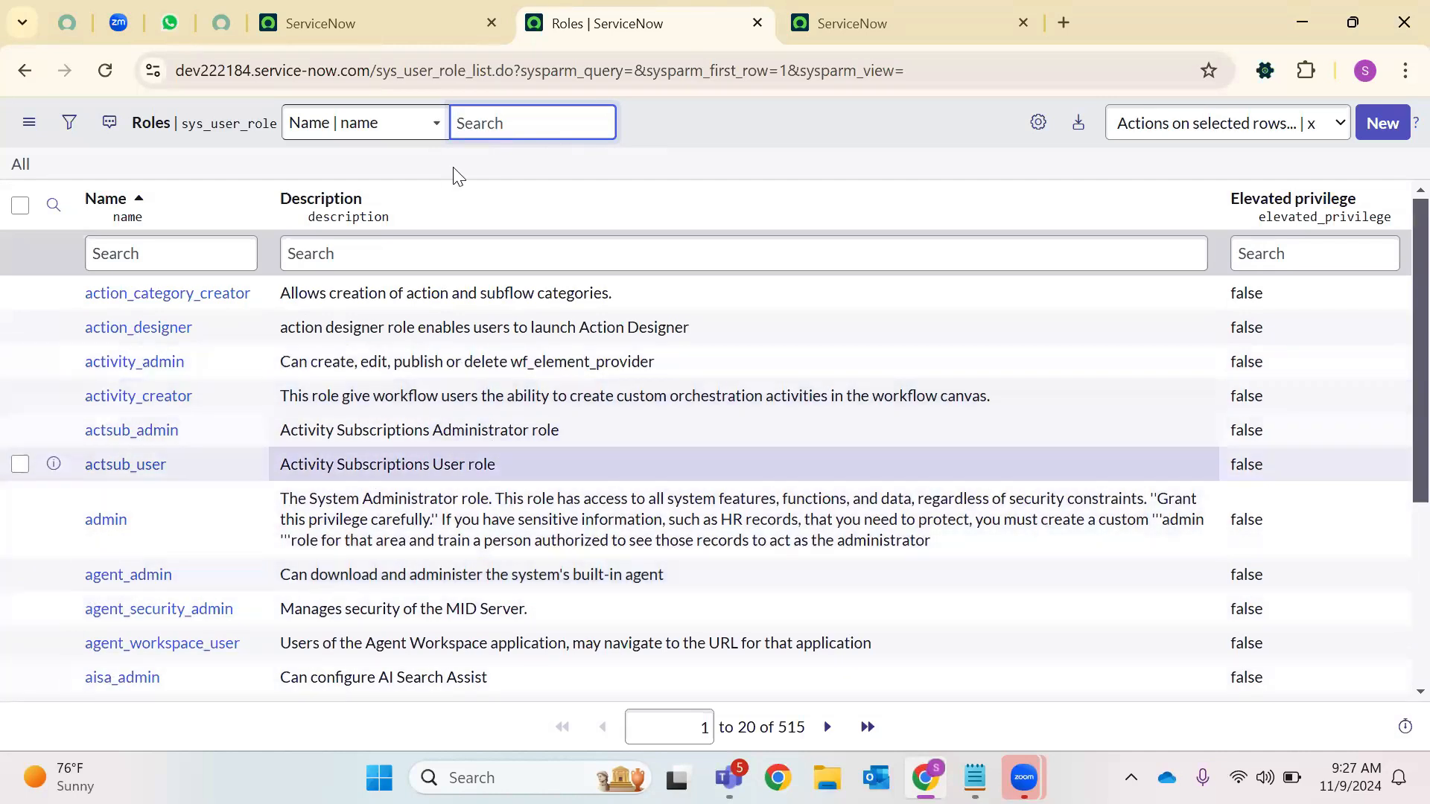
pyautogui.doubleClick(234, 124)
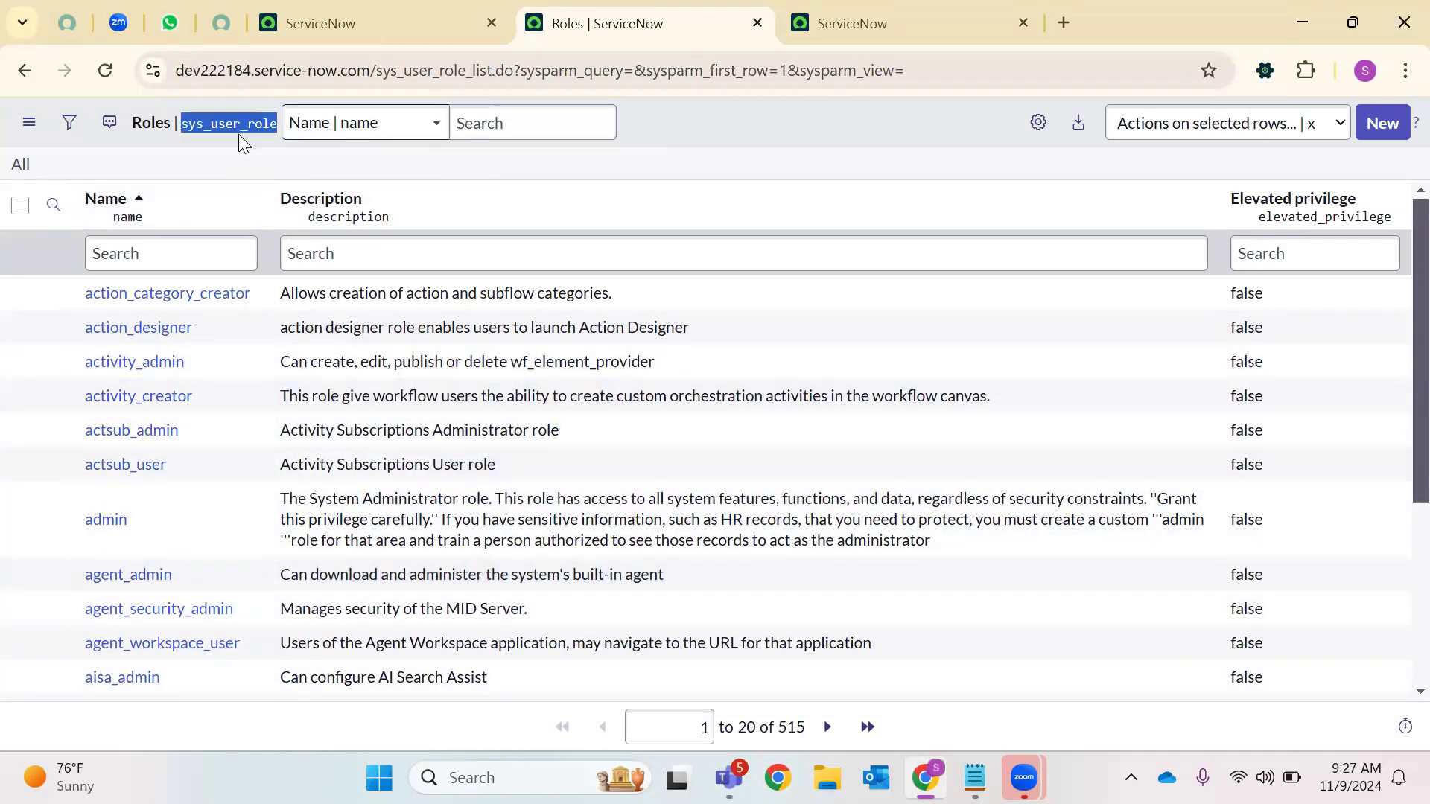
pyautogui.click(192, 240)
pyautogui.write('Im')
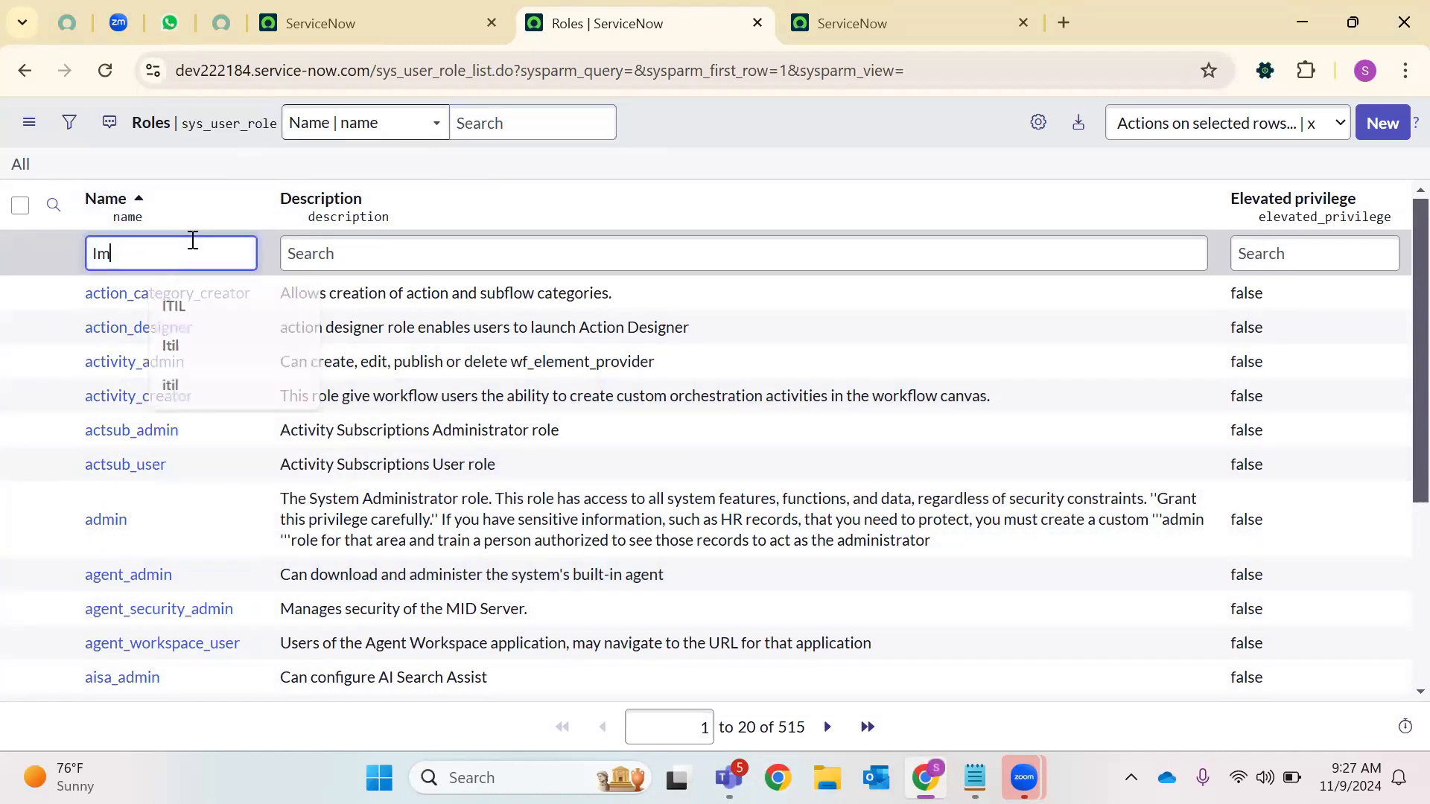
pyautogui.write('personate')
pyautogui.press('Return')
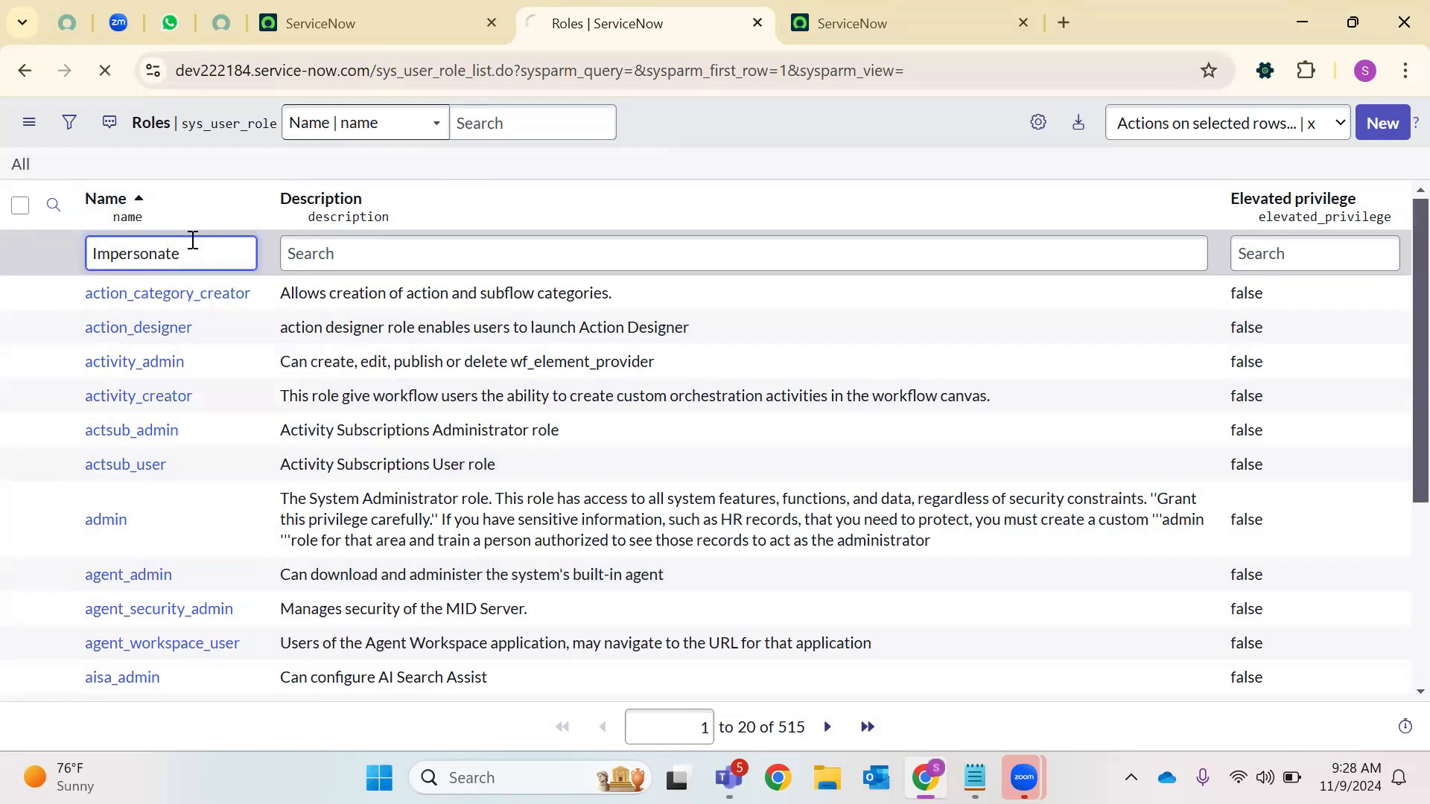
pyautogui.doubleClick(250, 257)
pyautogui.press('BackSpace')
pyautogui.write('impers')
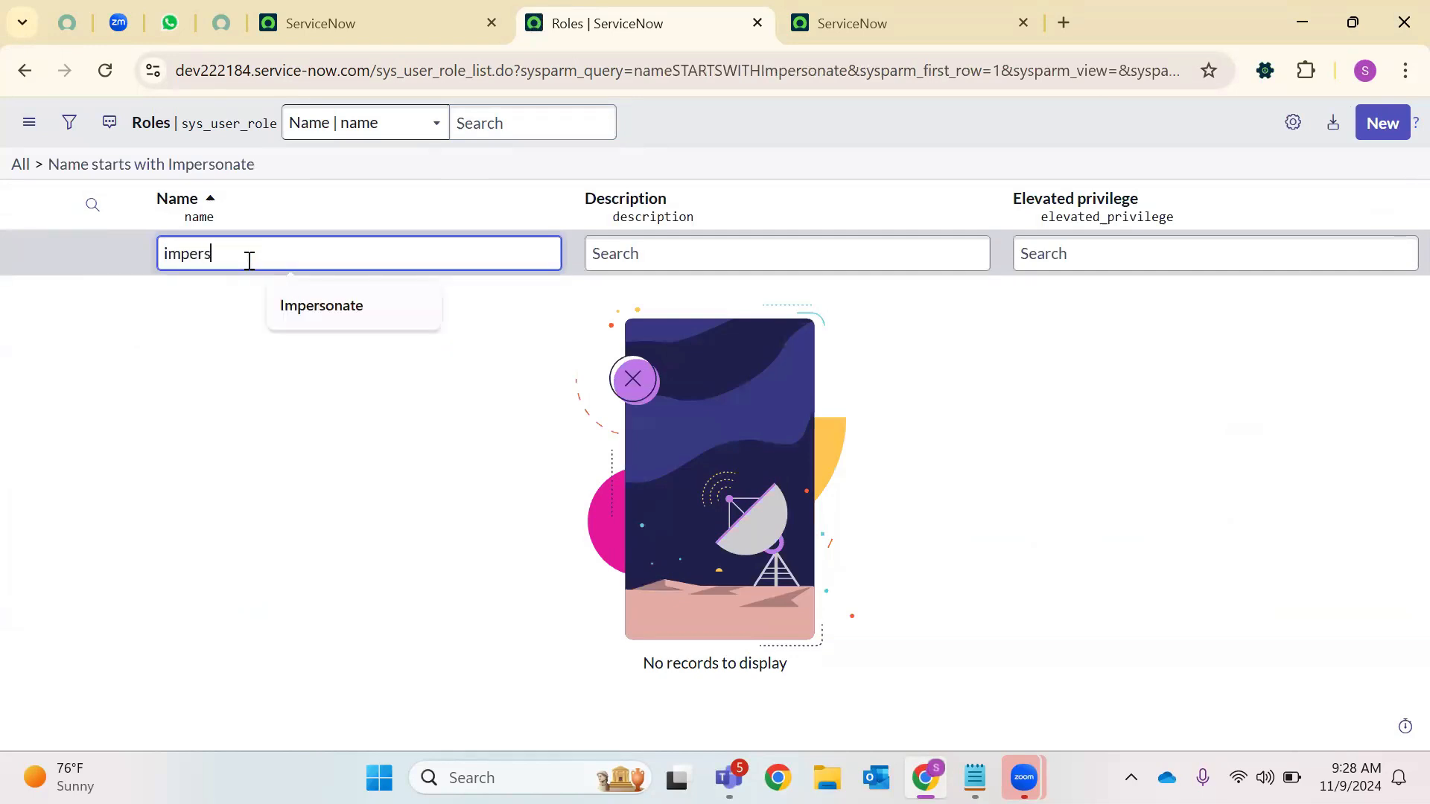
pyautogui.write('onator')
pyautogui.press('Return')
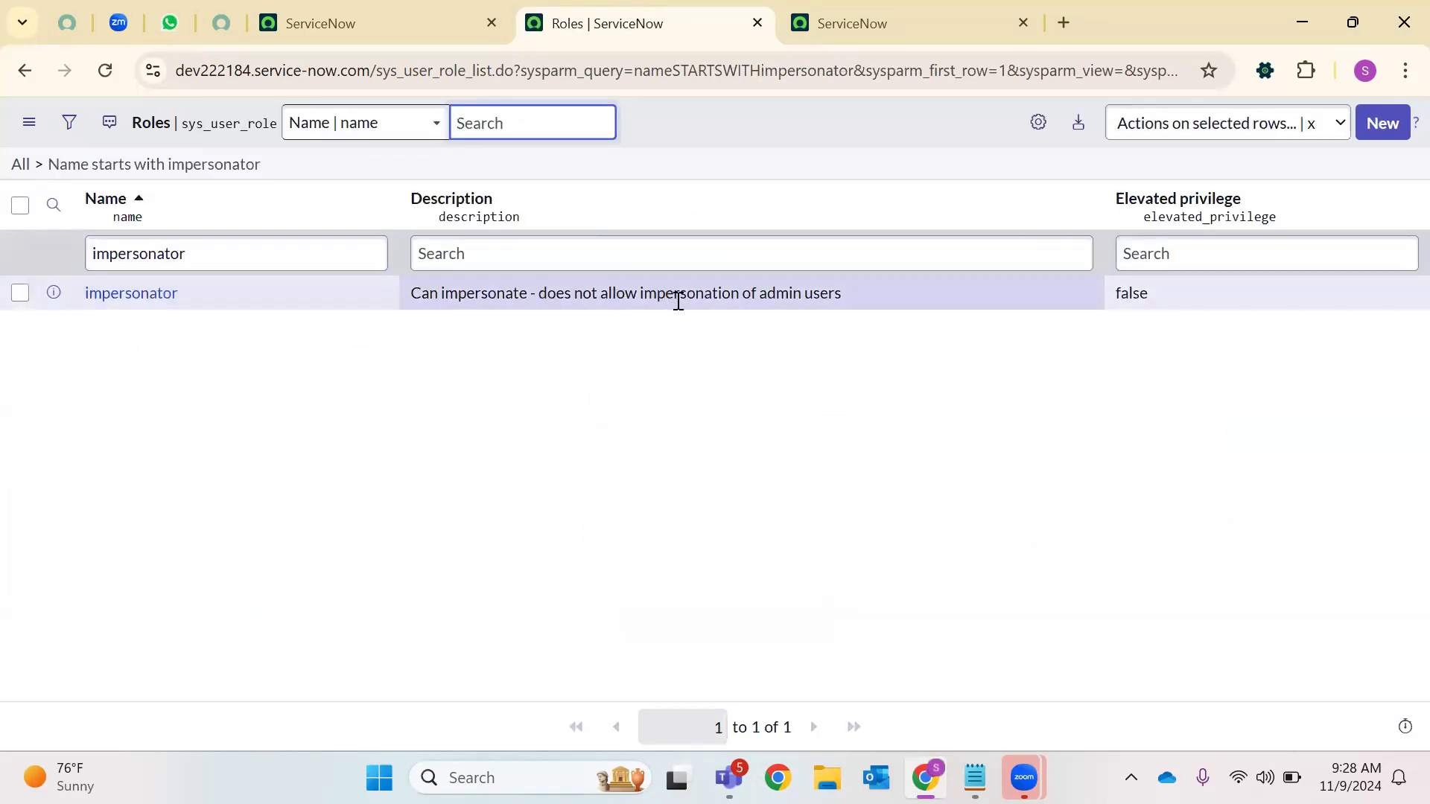
# Highlight the impersonator role's description and name, then return to the Creator Studio tab
pyautogui.moveTo(894, 295); pyautogui.dragTo(424, 351)
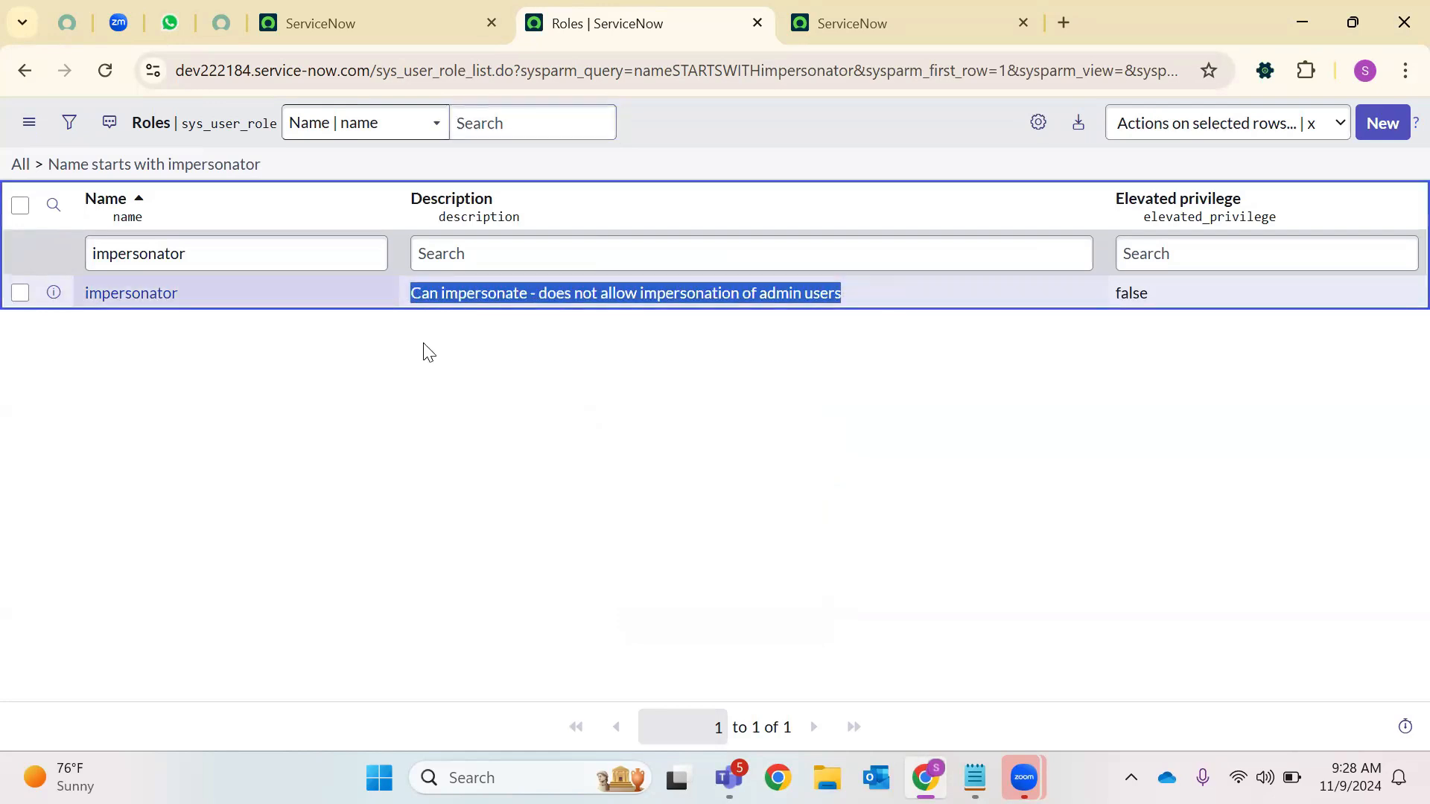
pyautogui.click(426, 357)
pyautogui.moveTo(216, 298); pyautogui.dragTo(43, 296)
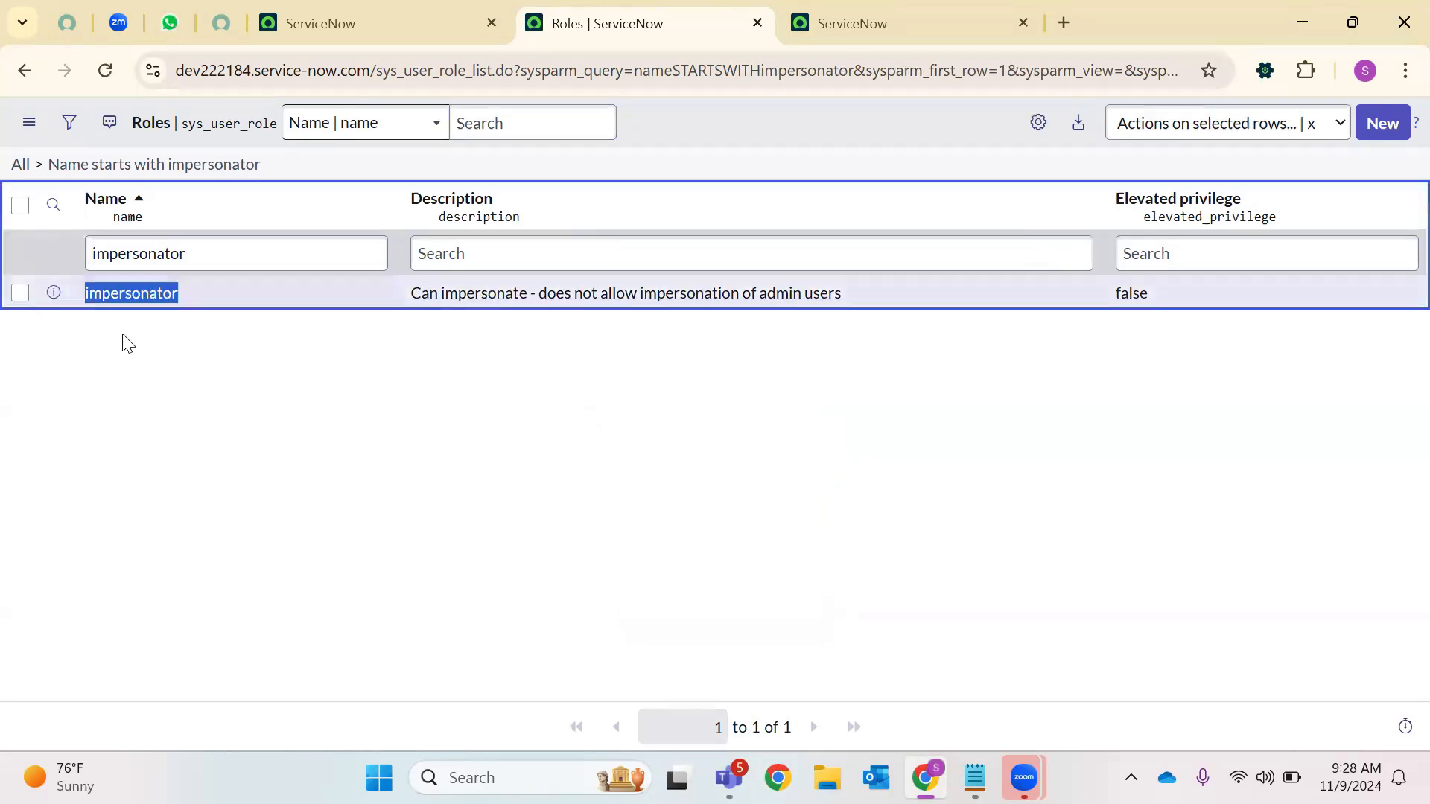
pyautogui.click(266, 11)
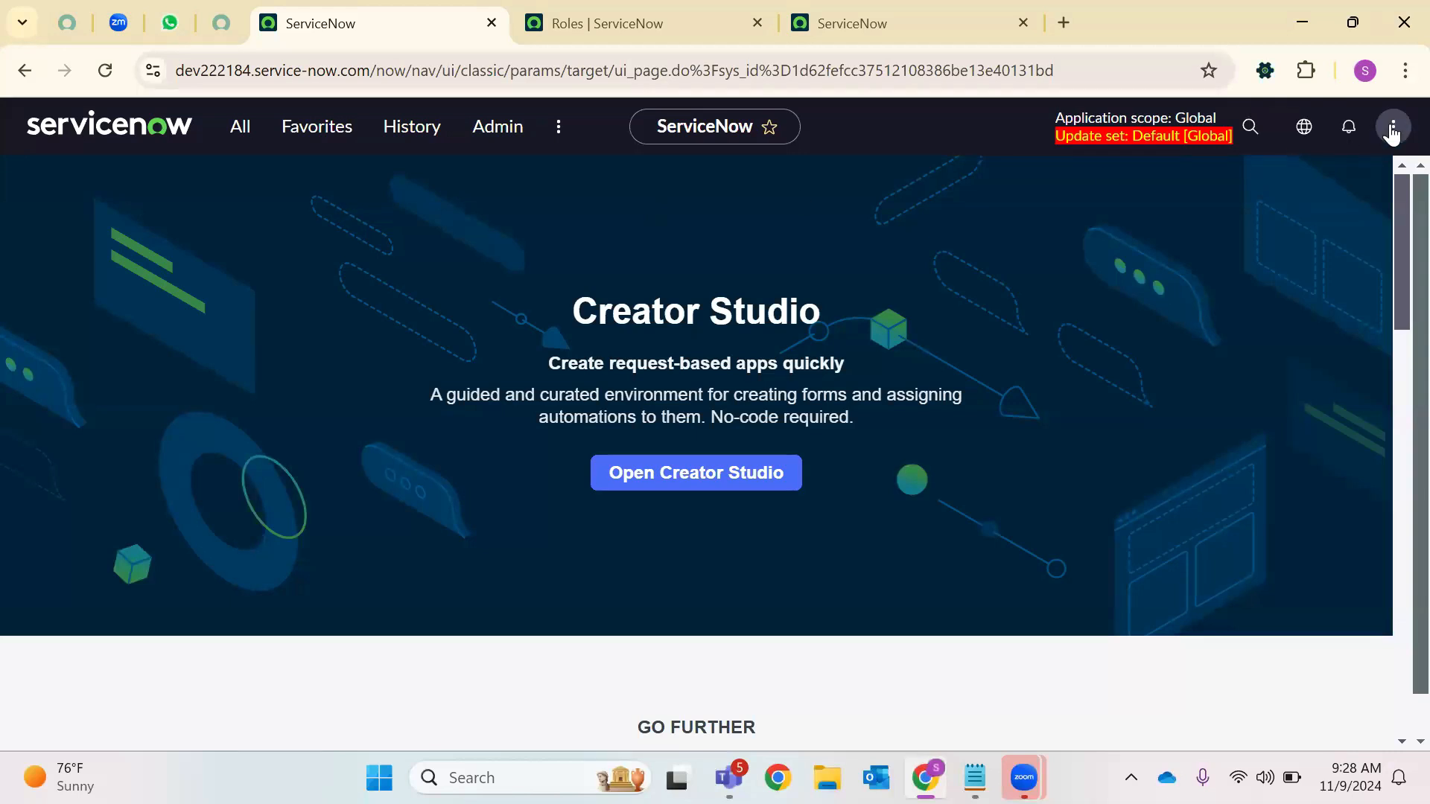
# Reload the Creator Studio home page and choose Impersonate user from the avatar menu
pyautogui.click(110, 77)
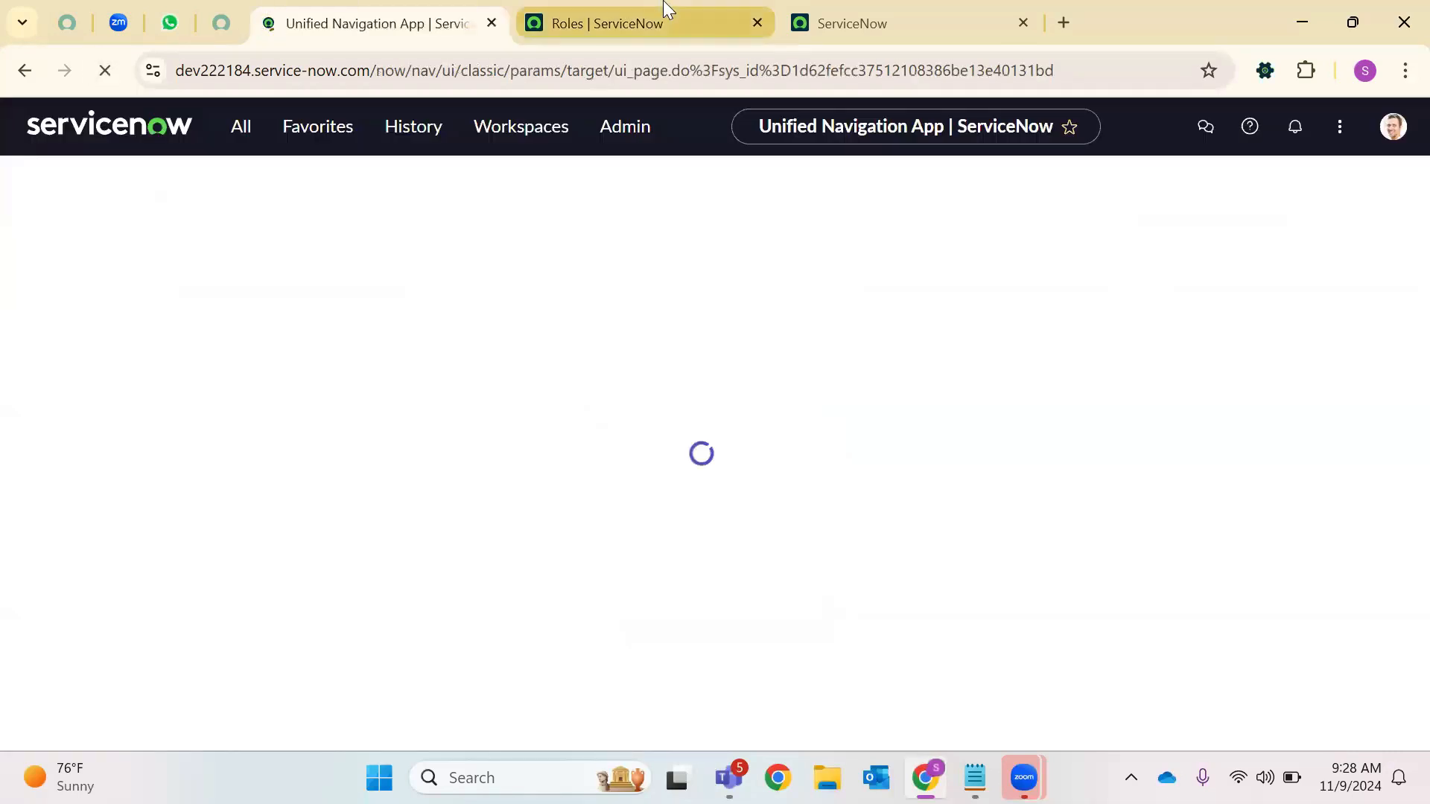
pyautogui.click(664, 15)
pyautogui.click(421, 9)
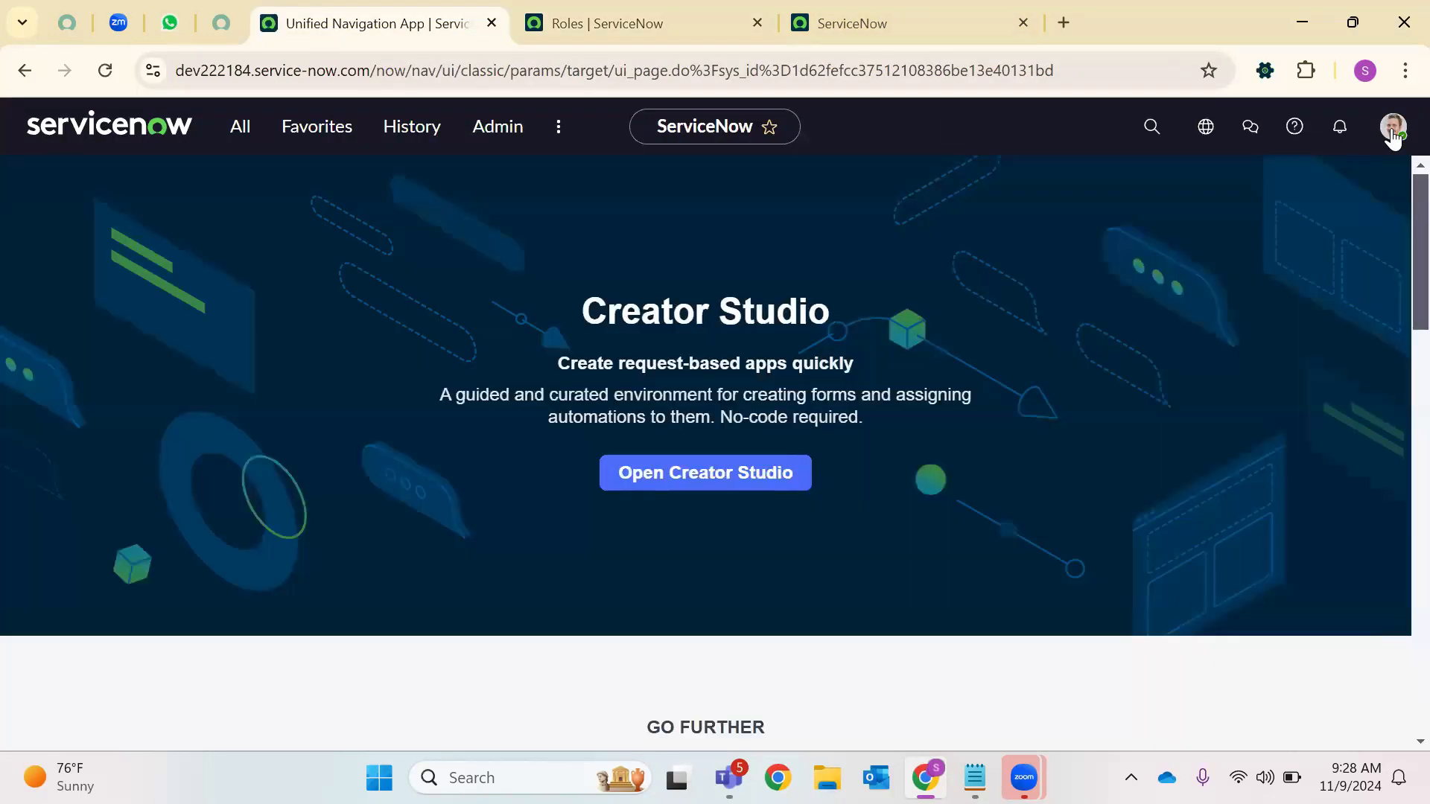
pyautogui.click(1393, 126)
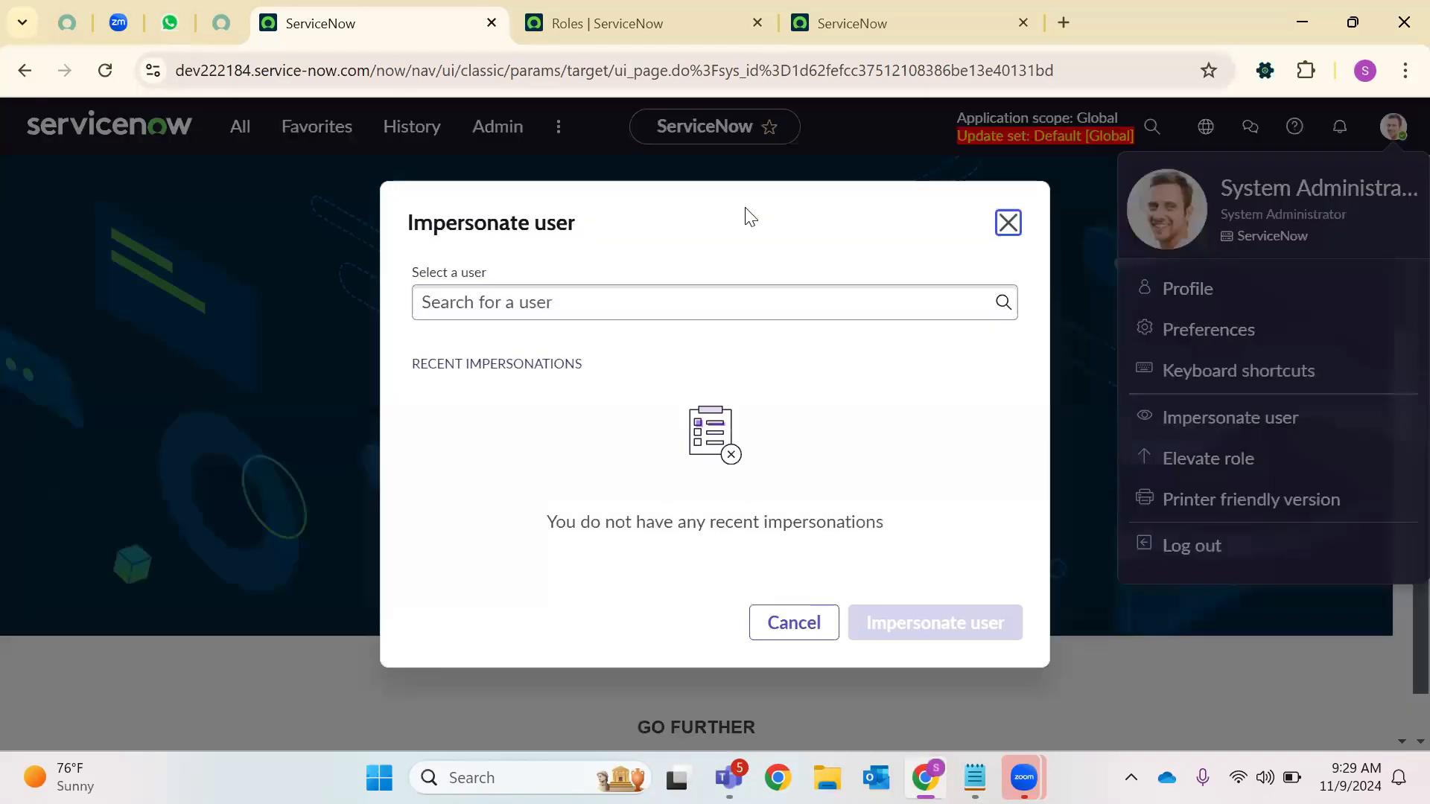
# Impersonate the test user, collapse the Self-Service menus, and dismiss the Work your way tour
pyautogui.click(574, 308)
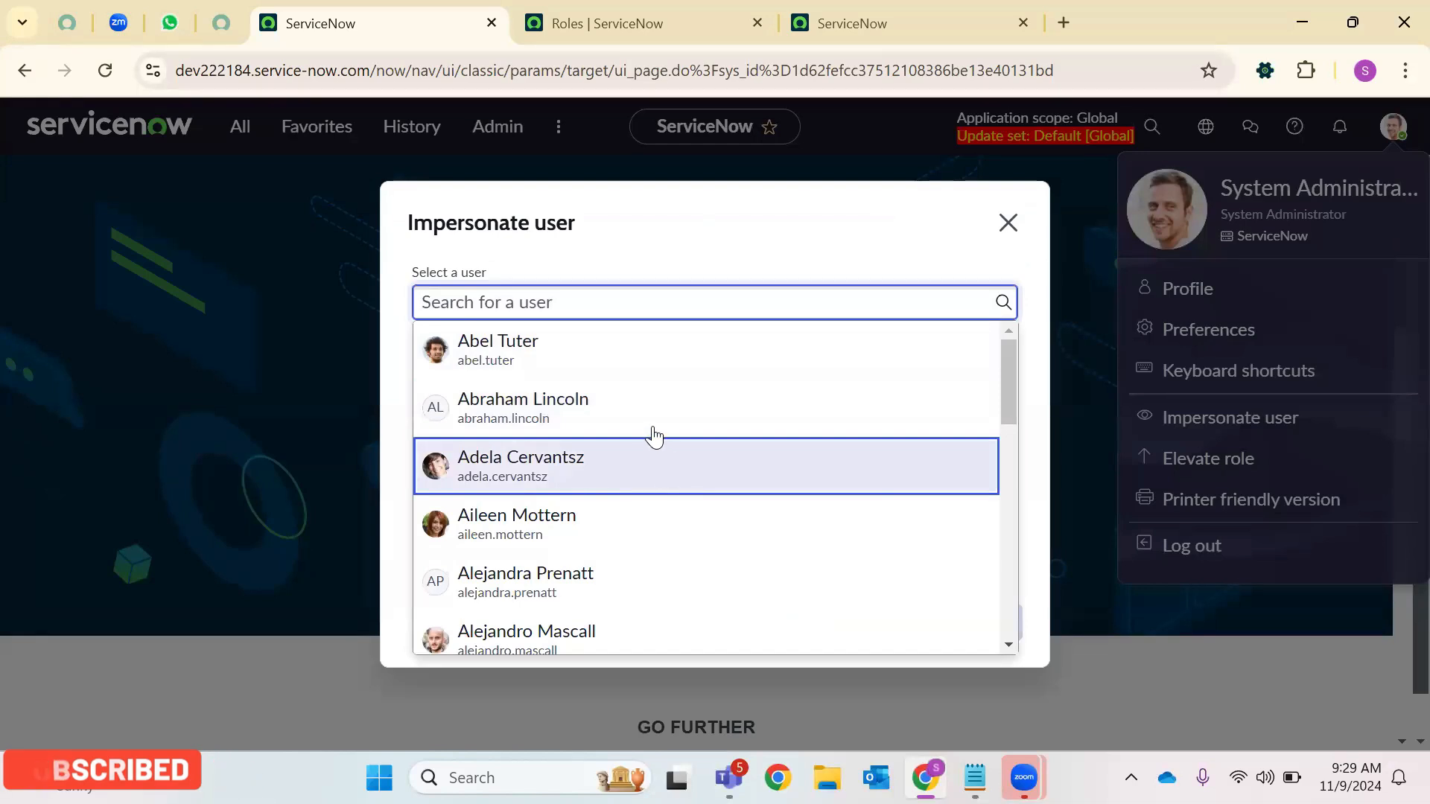
pyautogui.scroll(-3, 660, 480)
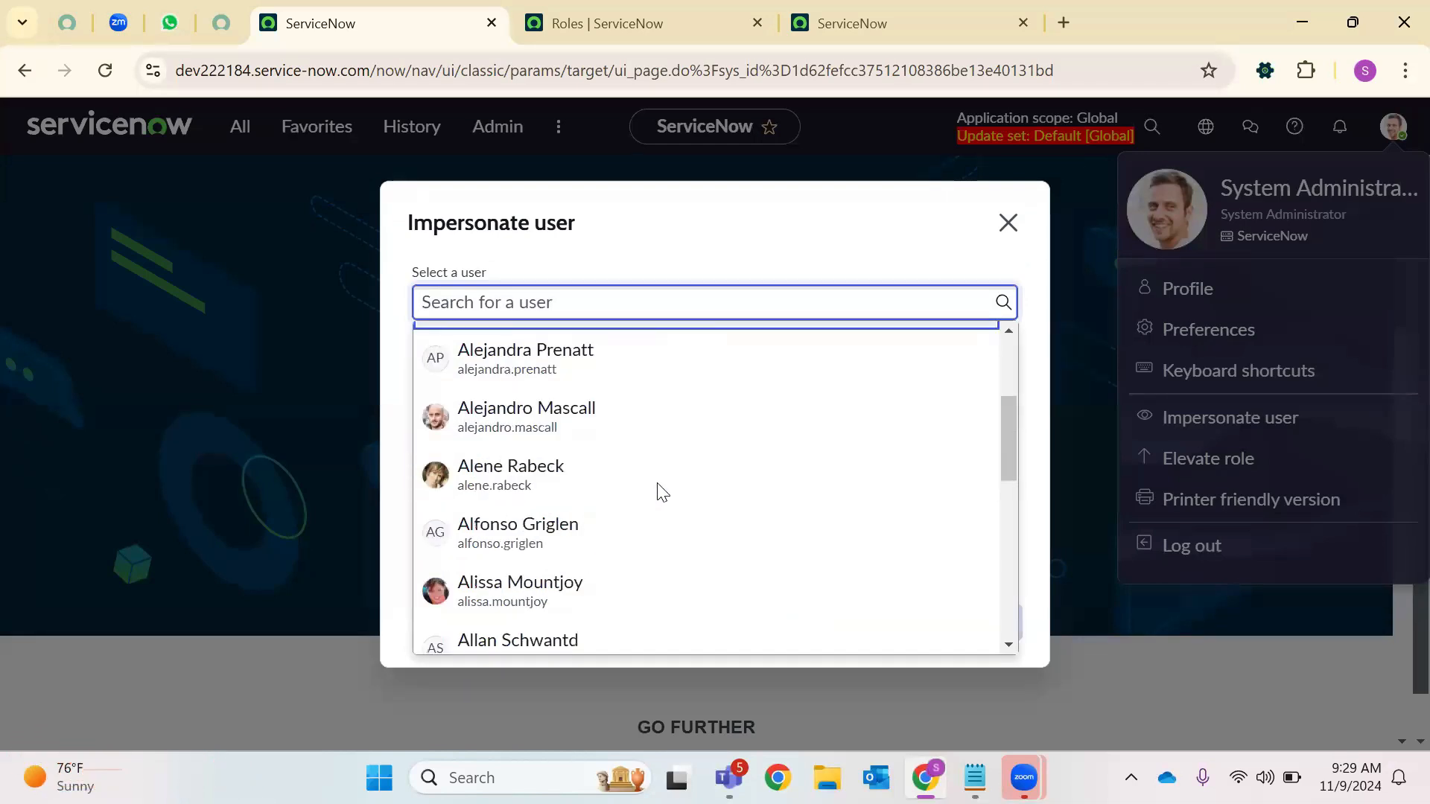
pyautogui.click(519, 535)
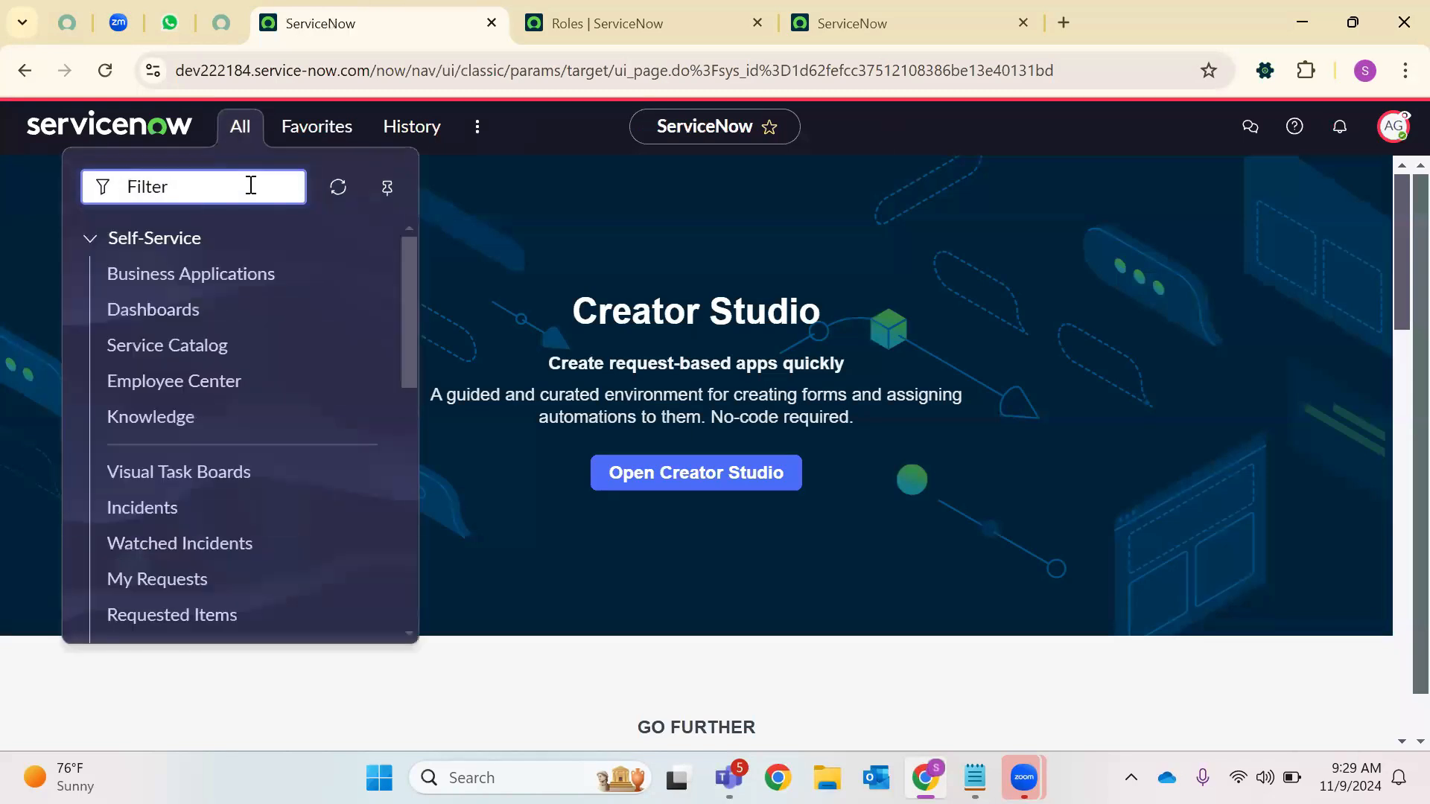
pyautogui.click(93, 238)
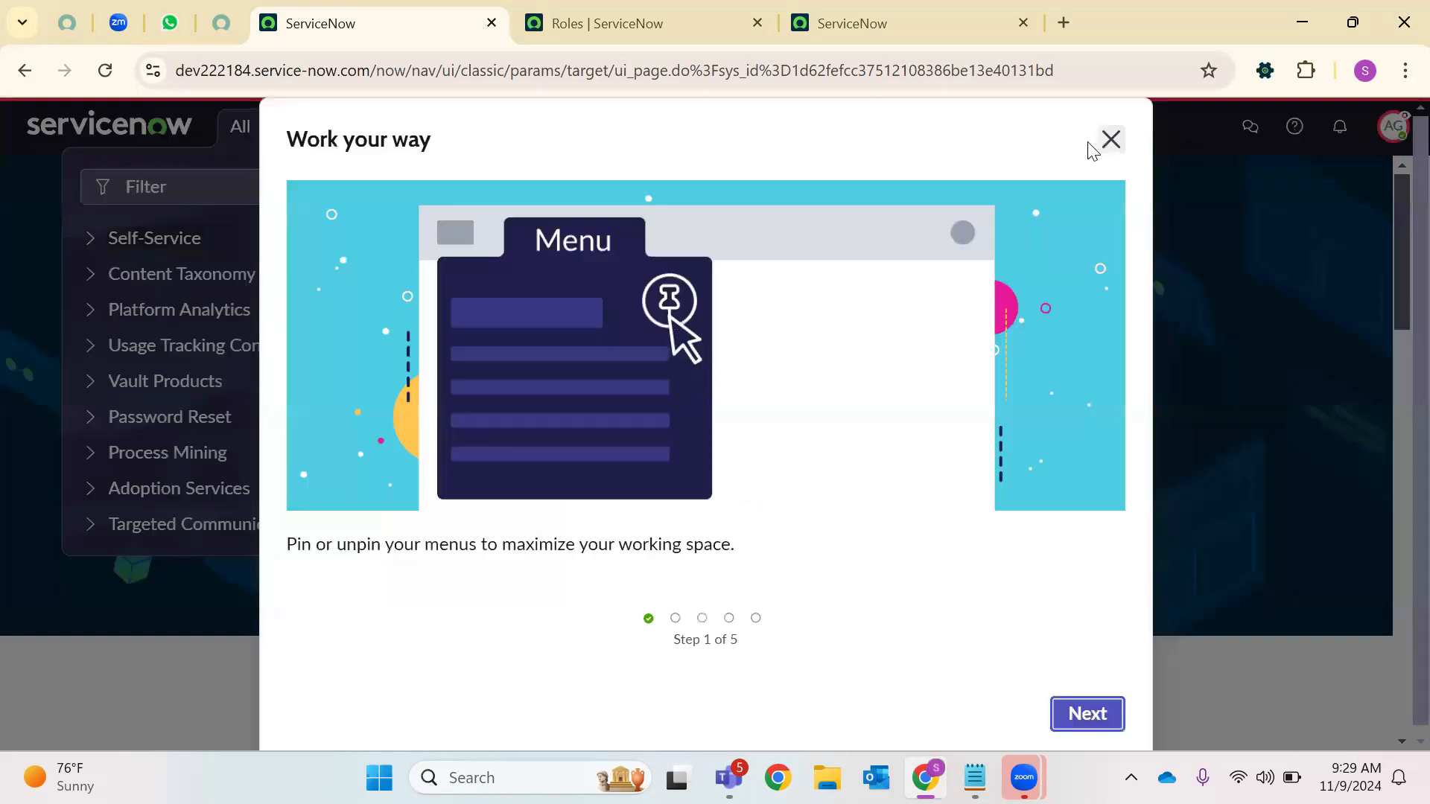
pyautogui.click(1111, 139)
# View the impersonated user's profile, then end the impersonation
pyautogui.click(1394, 127)
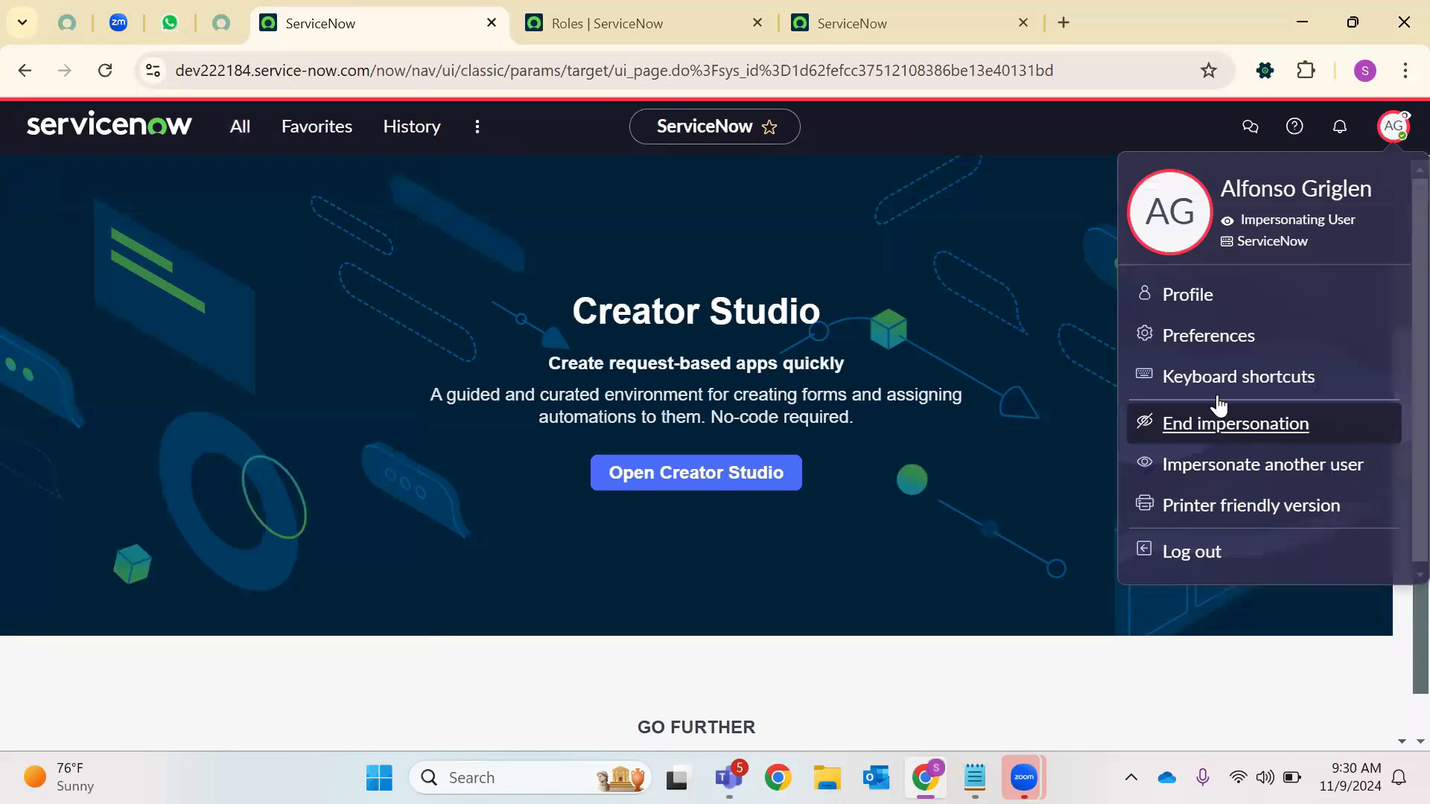
pyautogui.click(1190, 297)
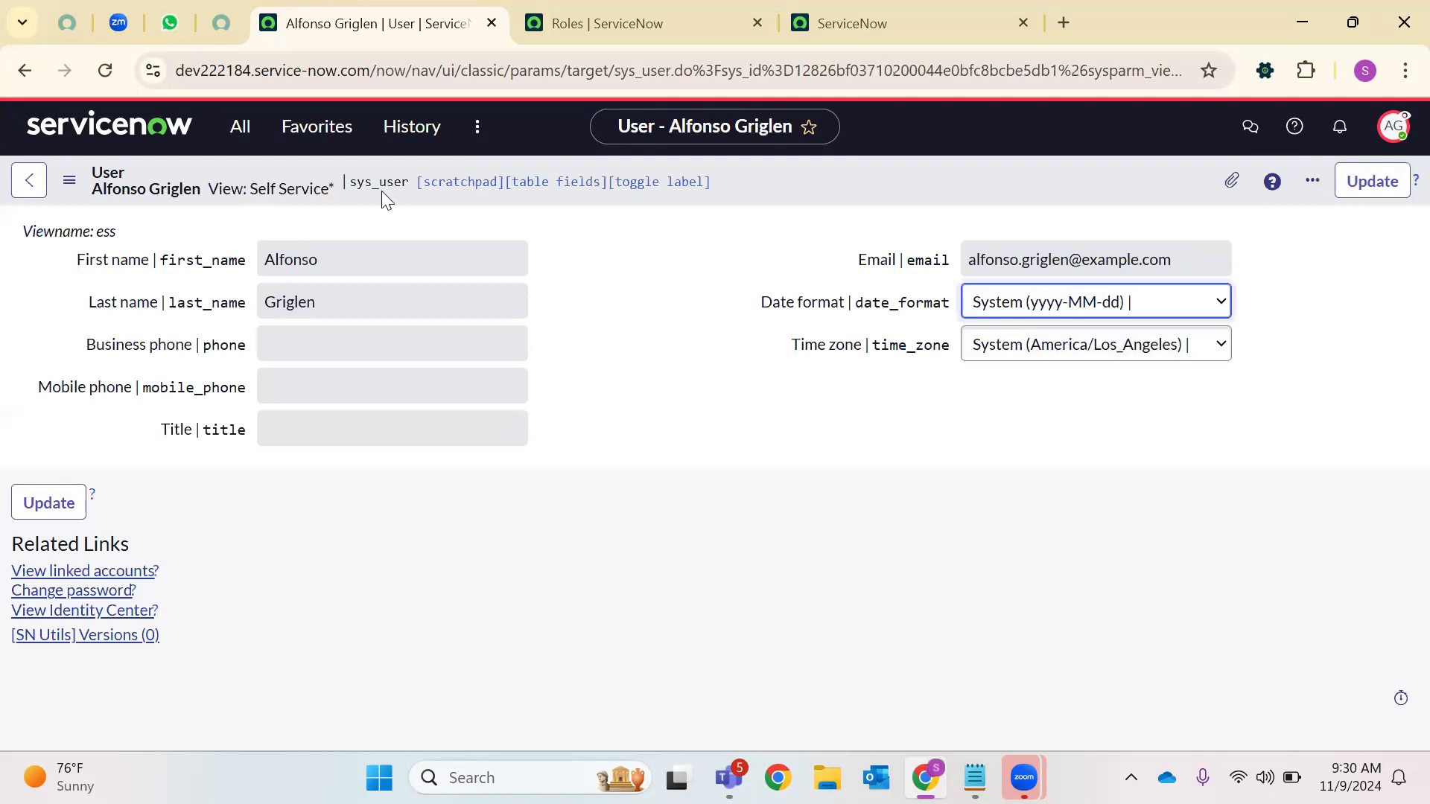
pyautogui.click(1396, 132)
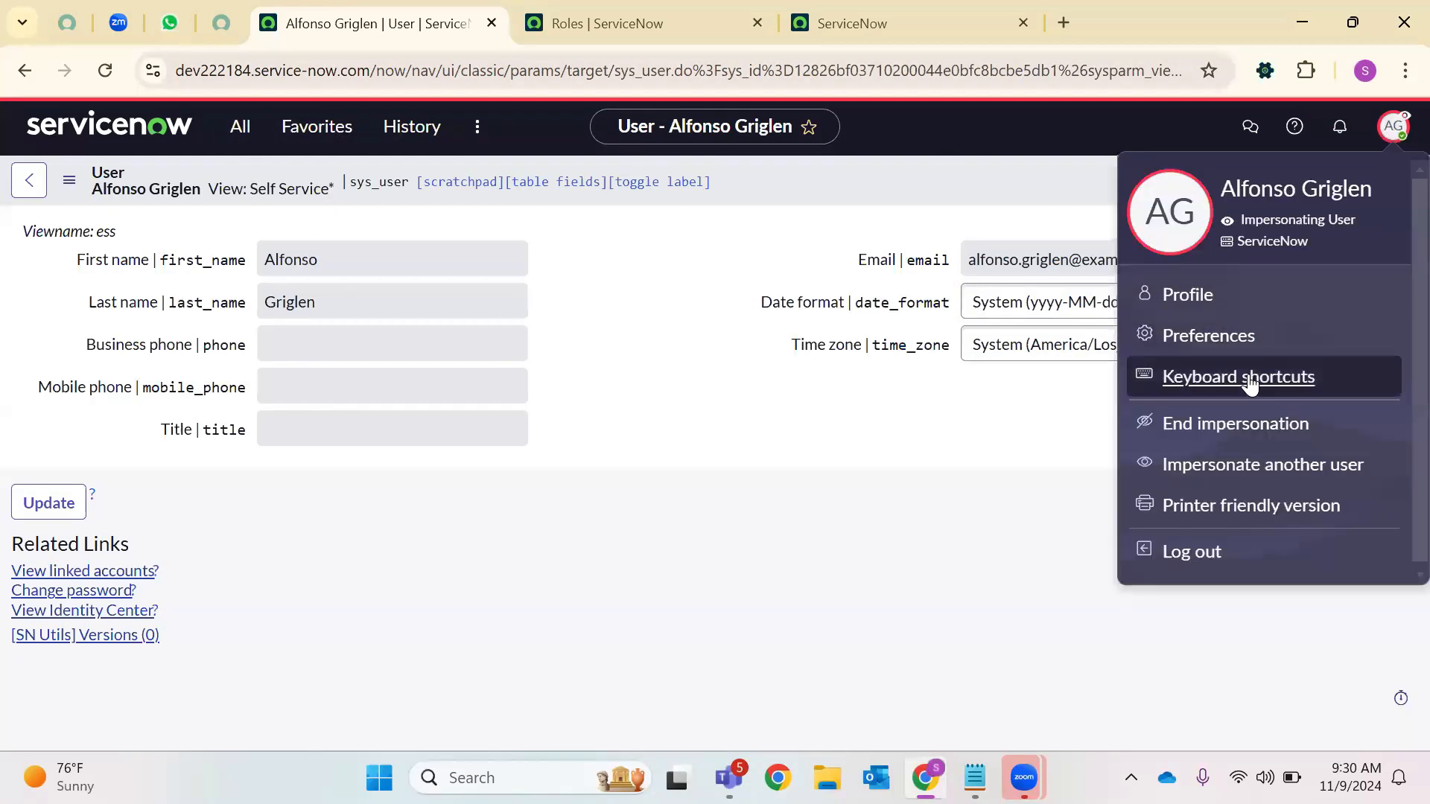
pyautogui.click(1205, 426)
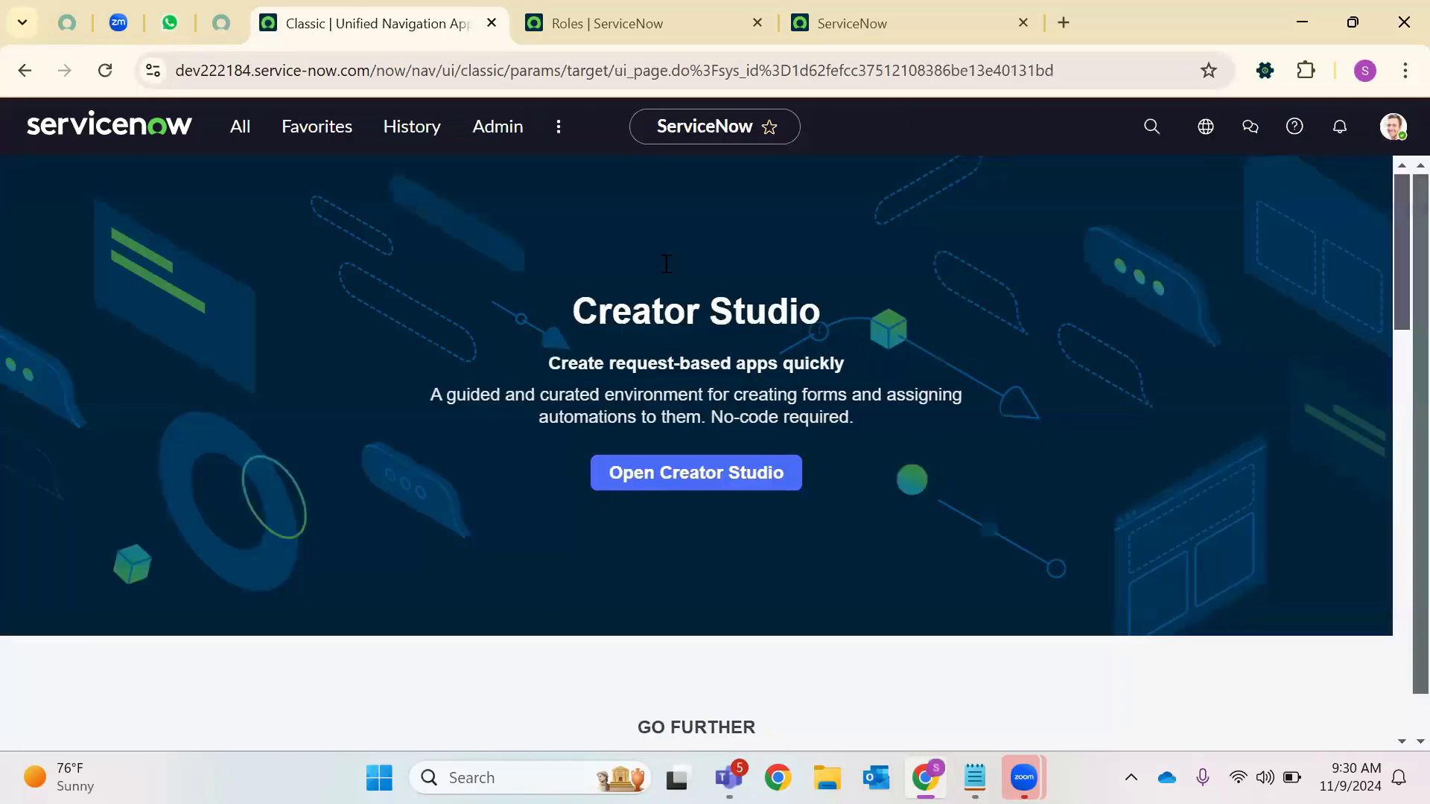
# Open sys_user.LIST, filter User ID for the test user, and open their record
pyautogui.click(240, 132)
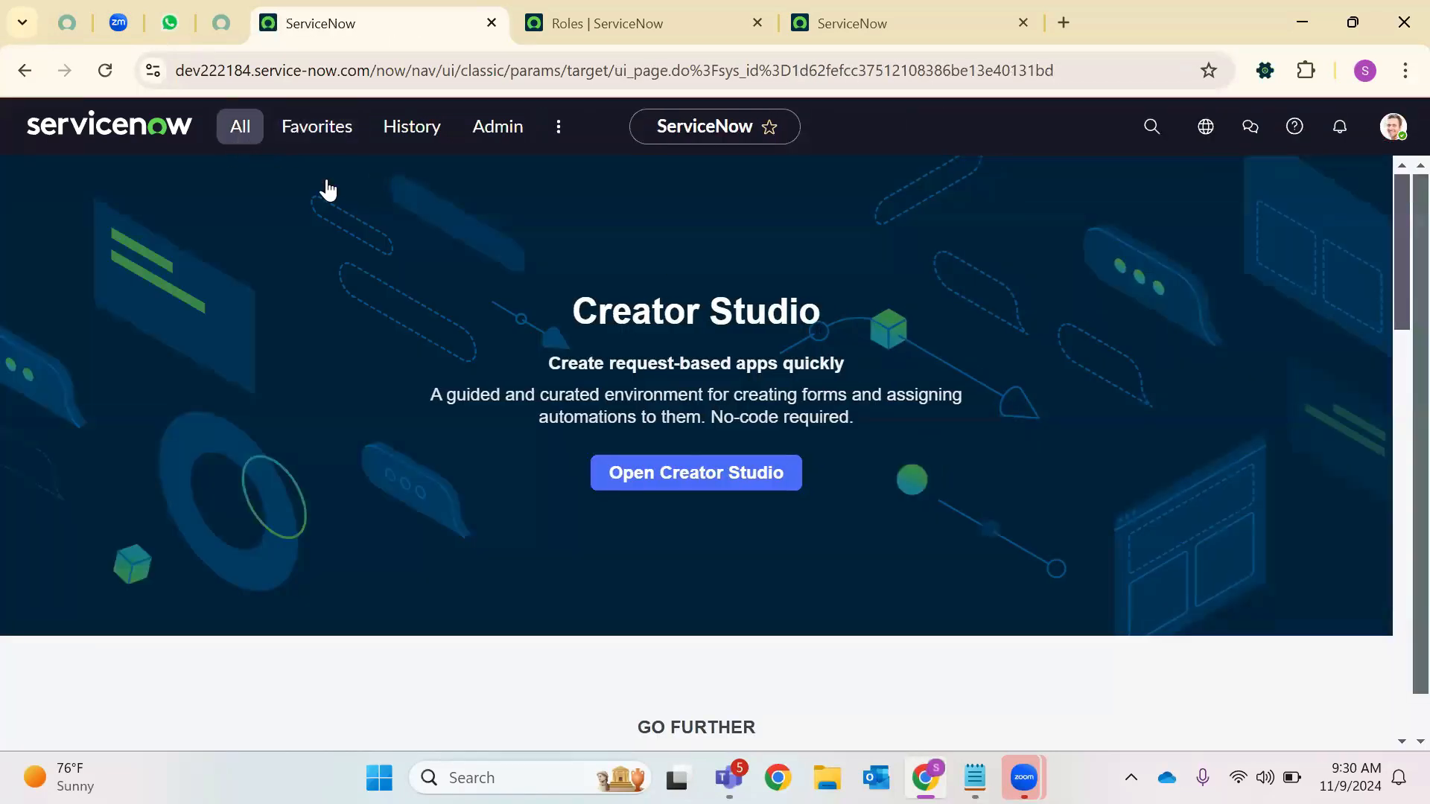
pyautogui.write('sys_u')
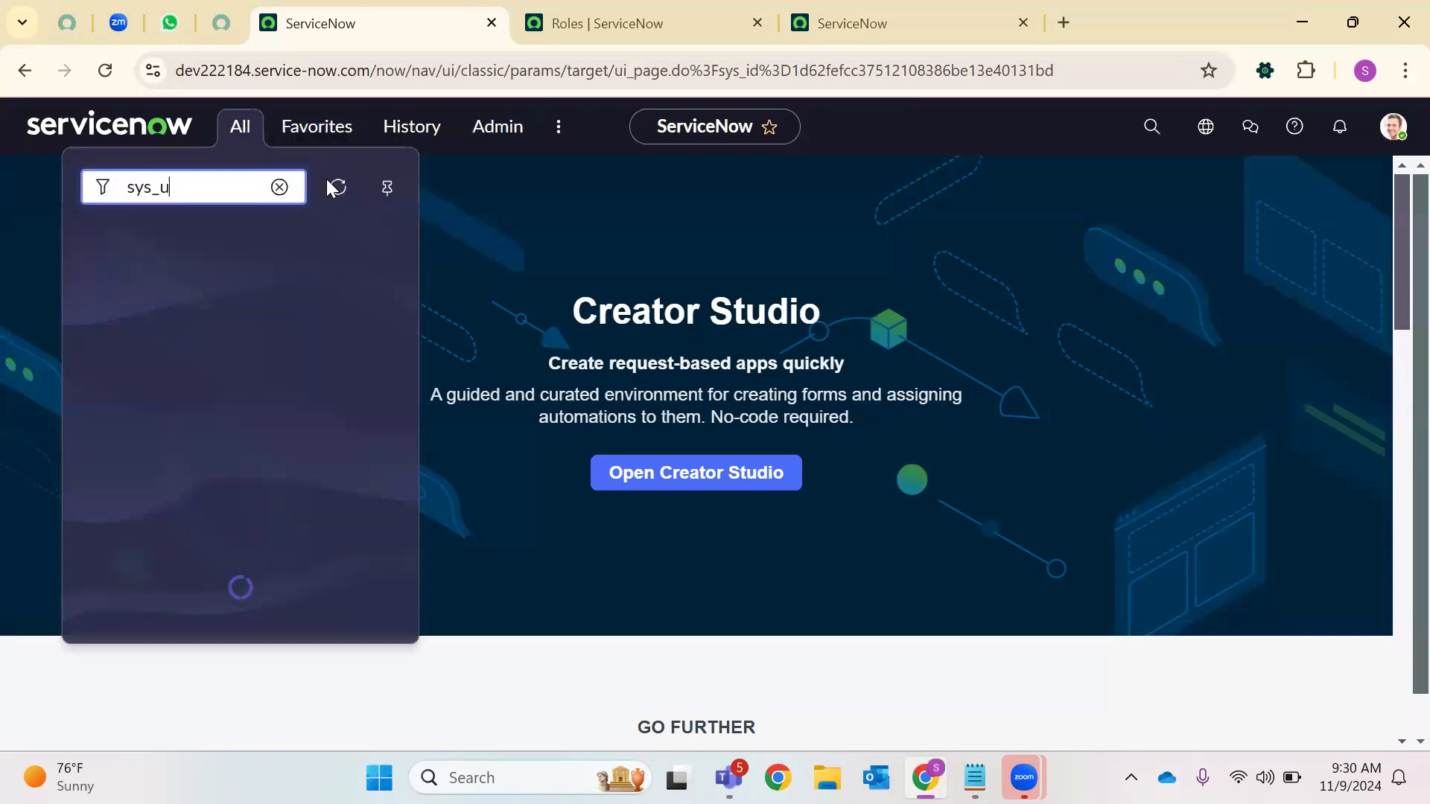
pyautogui.write('ser.LIST')
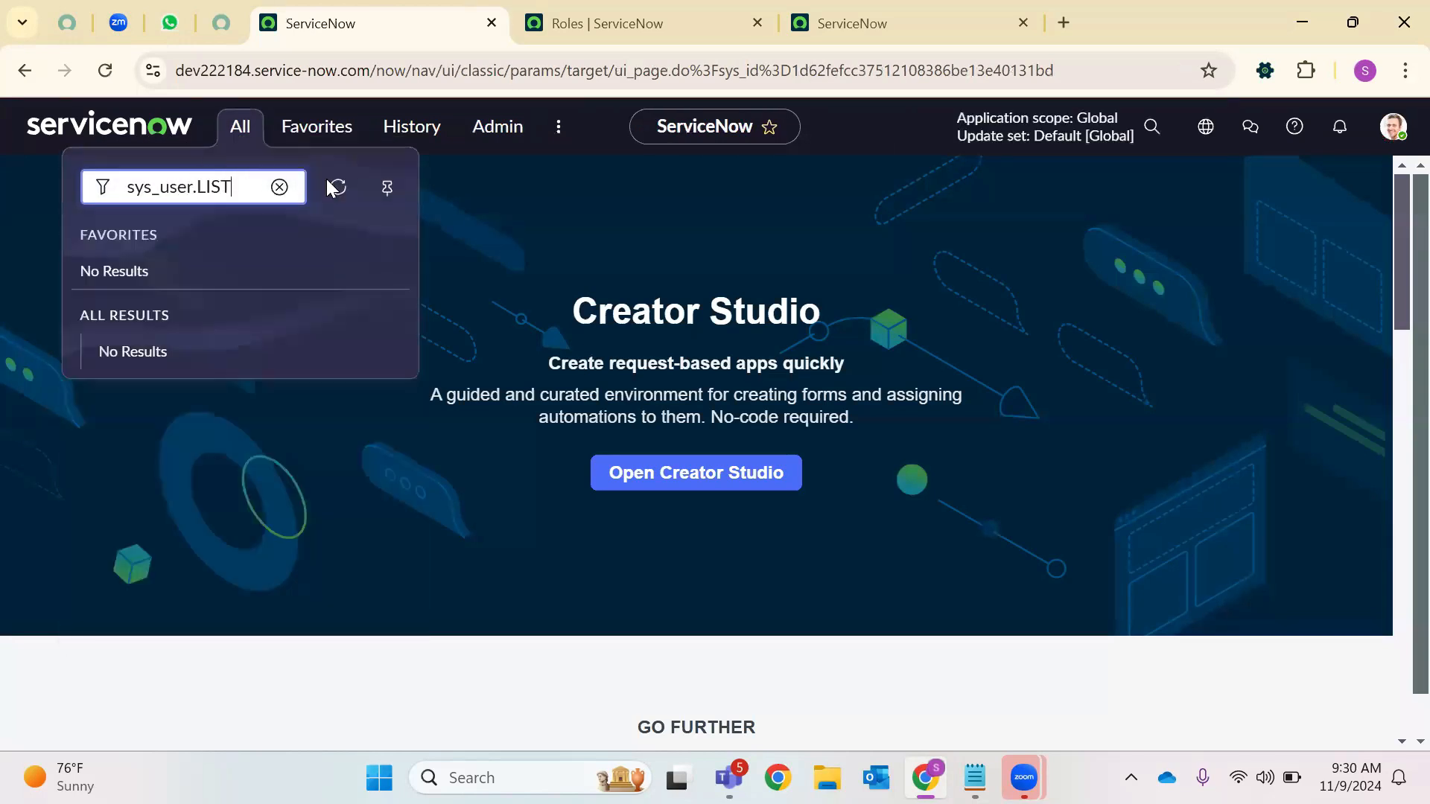
pyautogui.press('Return')
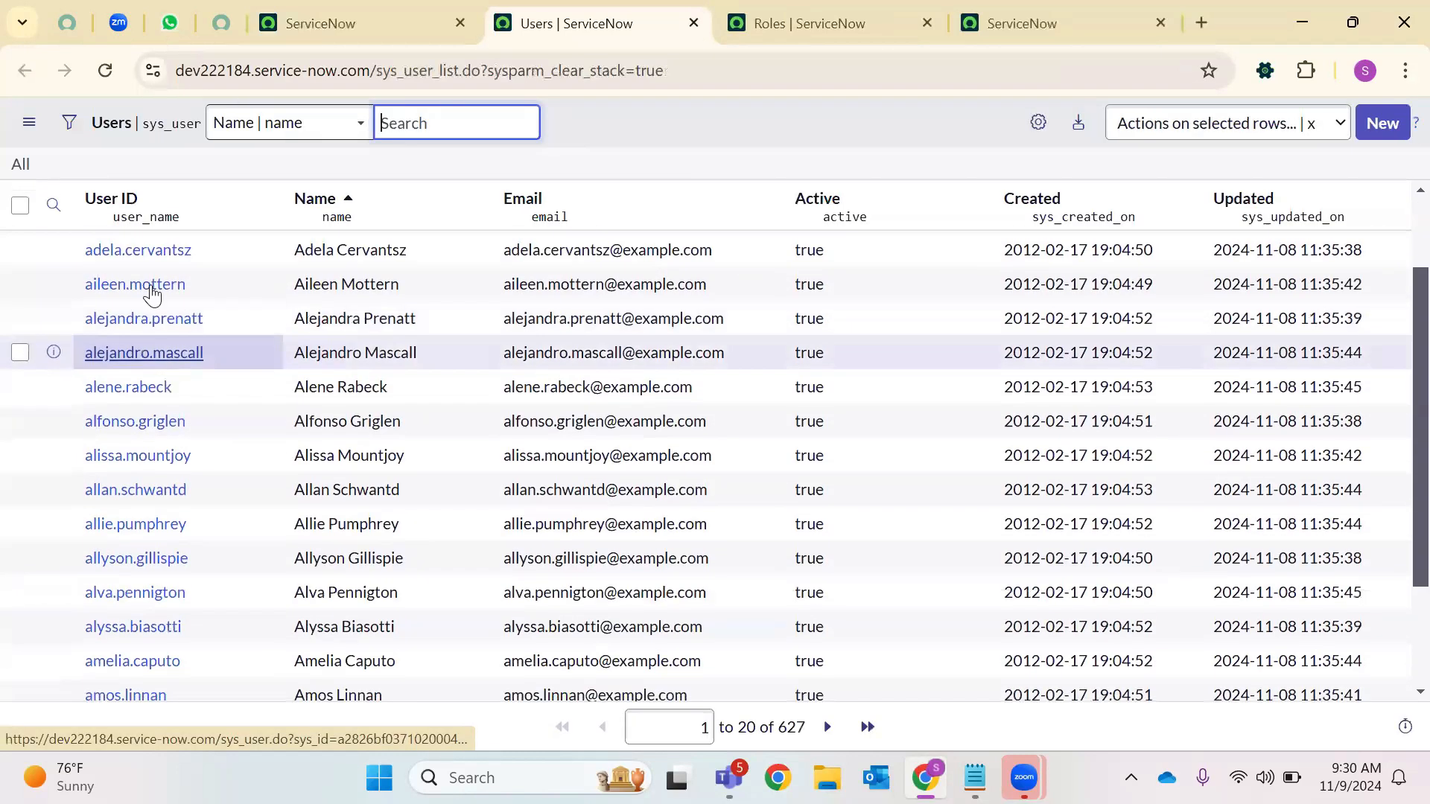
pyautogui.click(157, 238)
pyautogui.write('*')
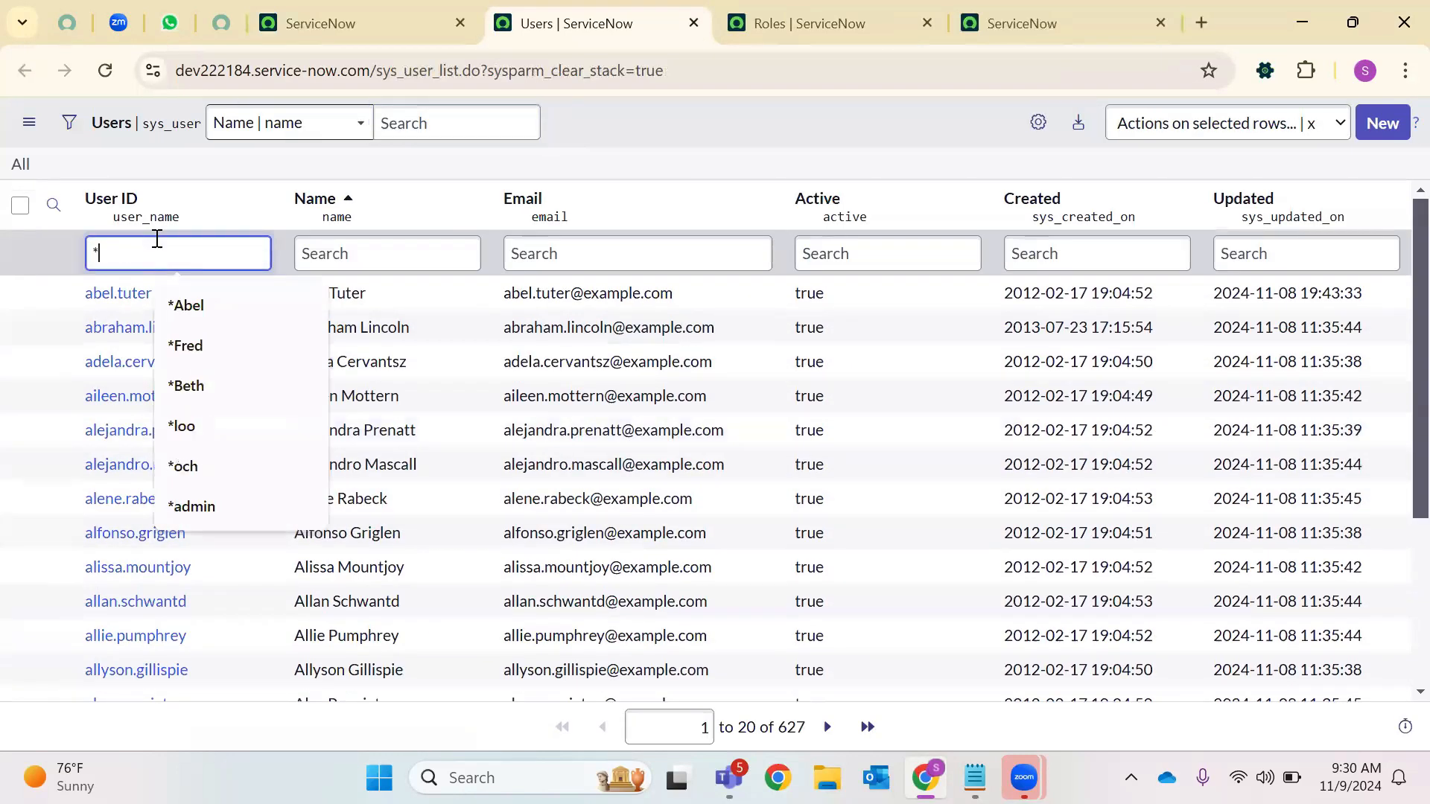
pyautogui.write('Alf')
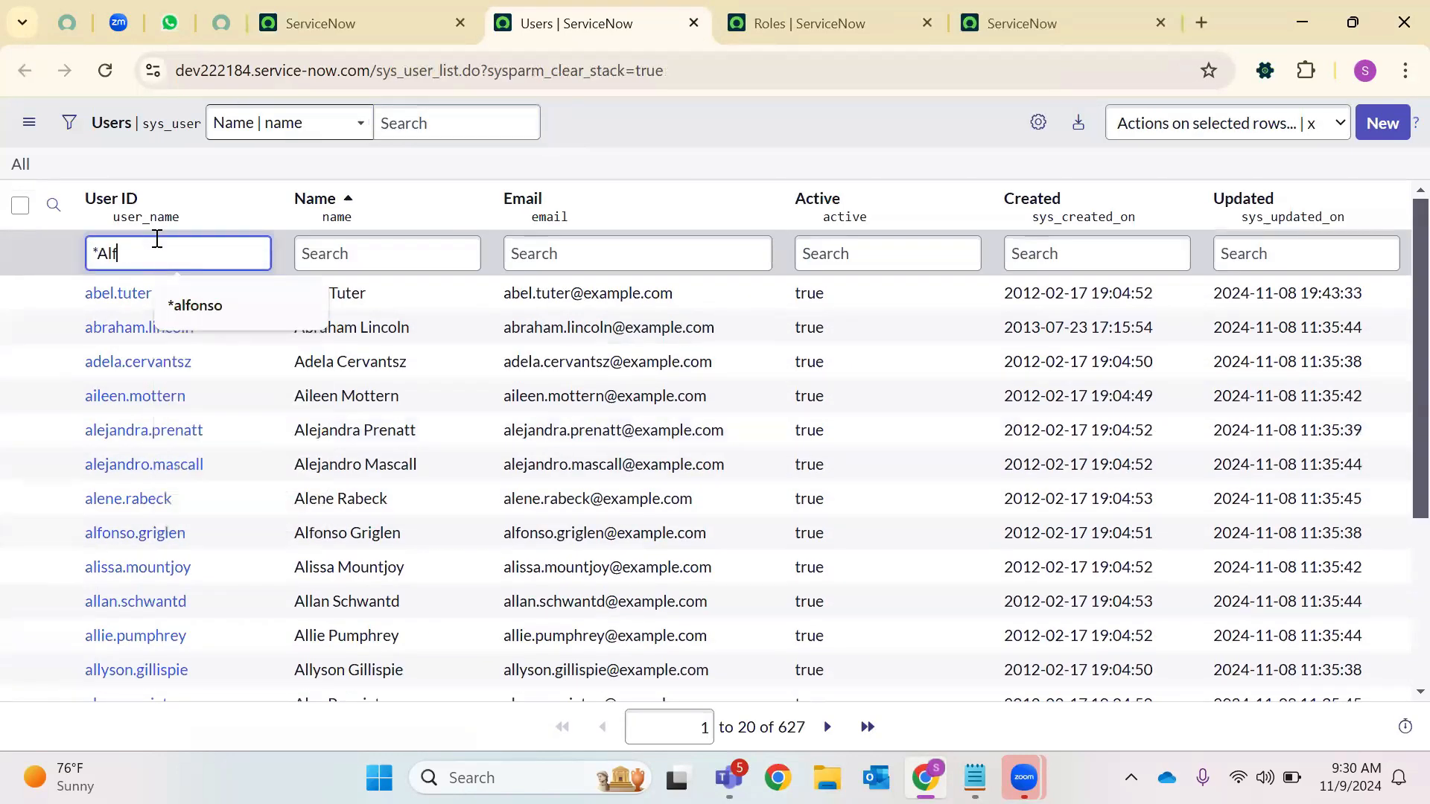
pyautogui.press('Return')
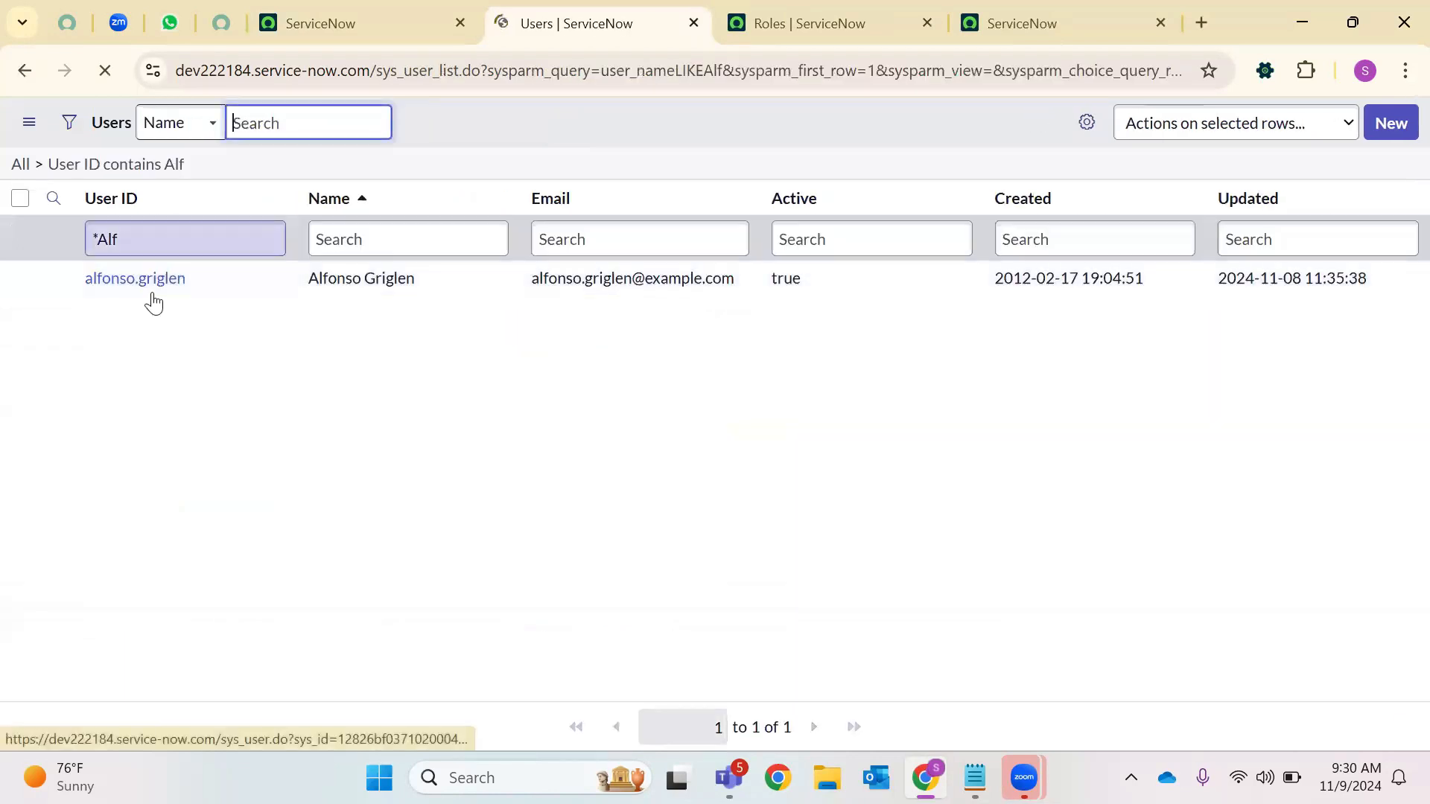
pyautogui.click(176, 296)
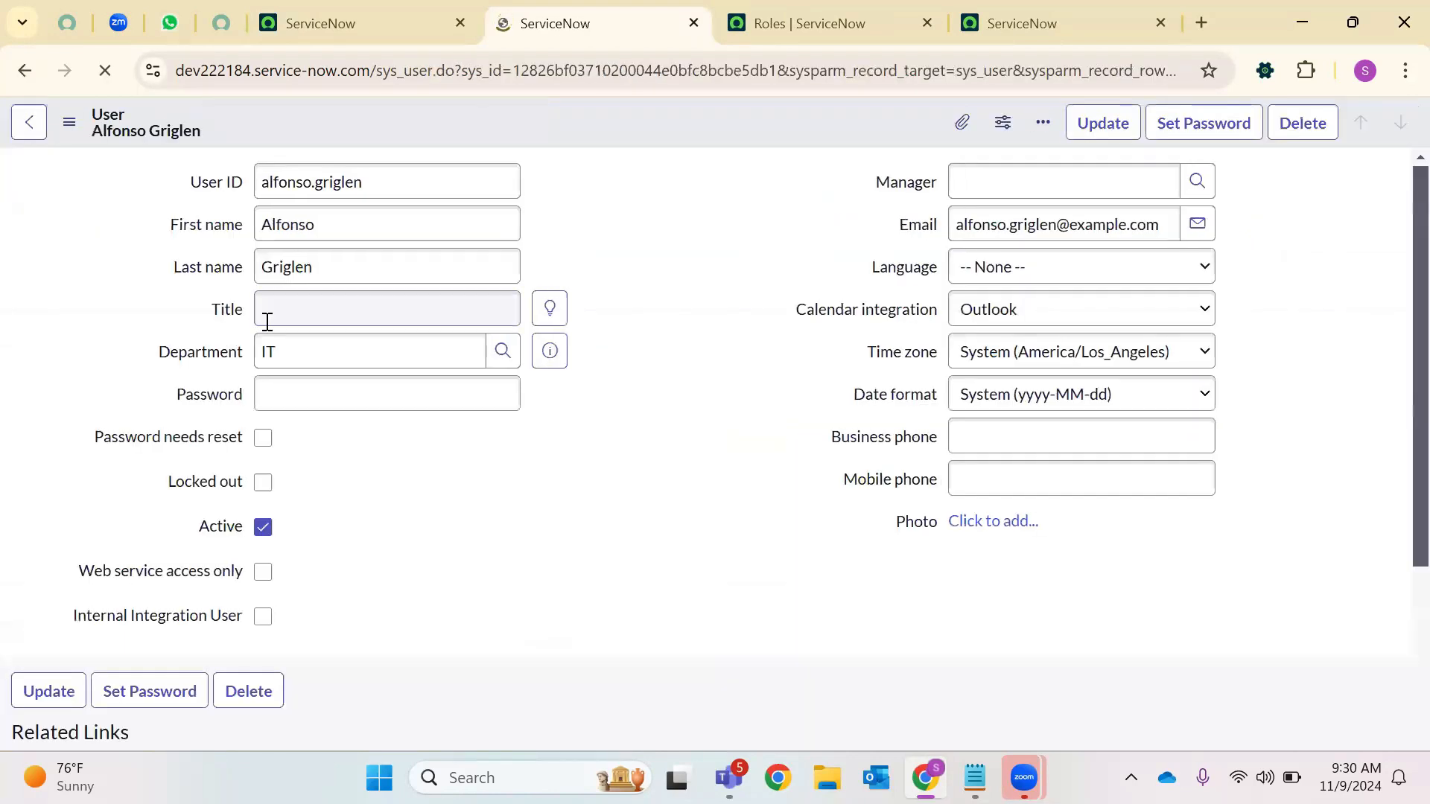
# Check the user's empty Groups and Roles tabs, then open the Roles Edit page
pyautogui.scroll(-5, 266, 328)
pyautogui.scroll(-5, 332, 527)
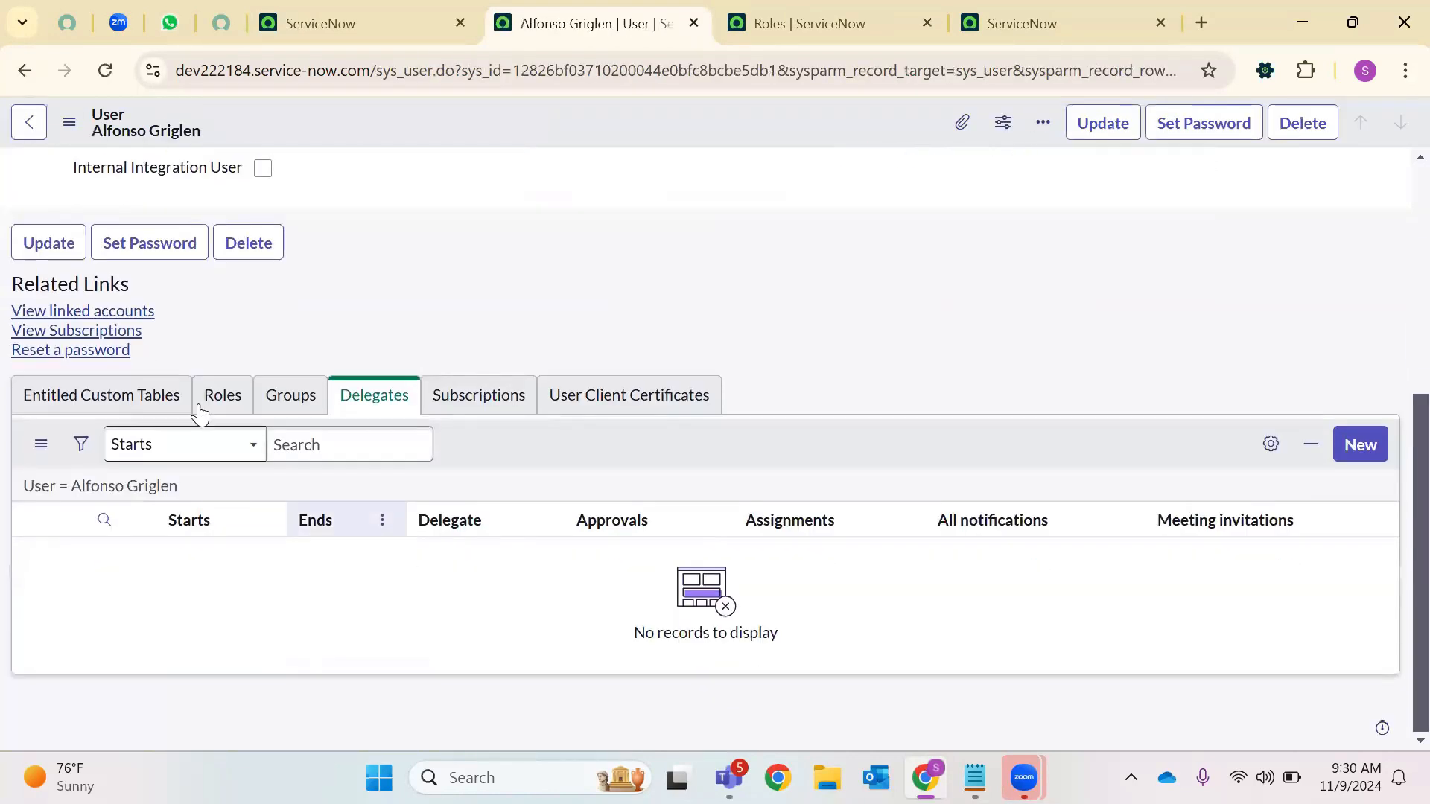
pyautogui.click(295, 439)
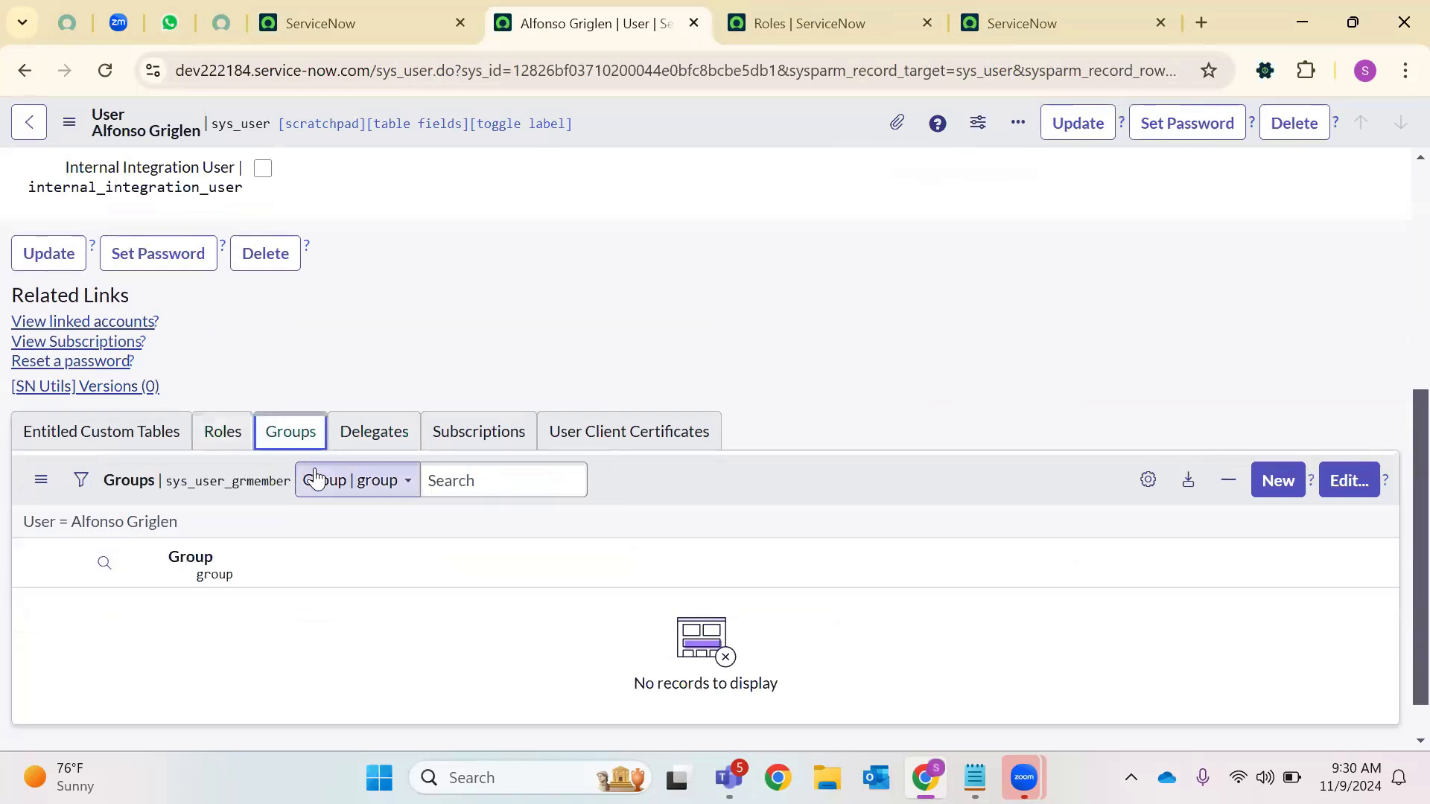
pyautogui.scroll(-5, 466, 405)
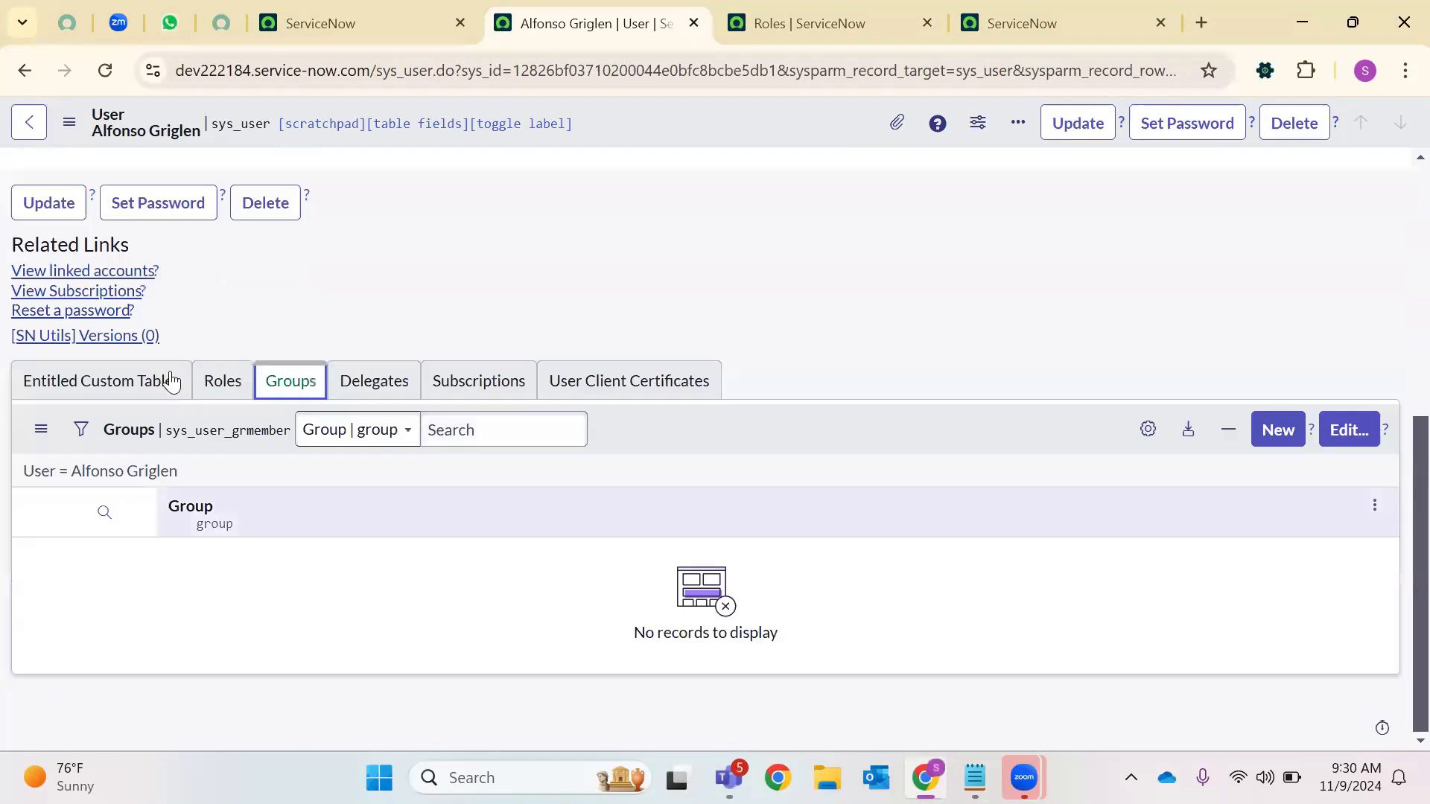
pyautogui.click(227, 384)
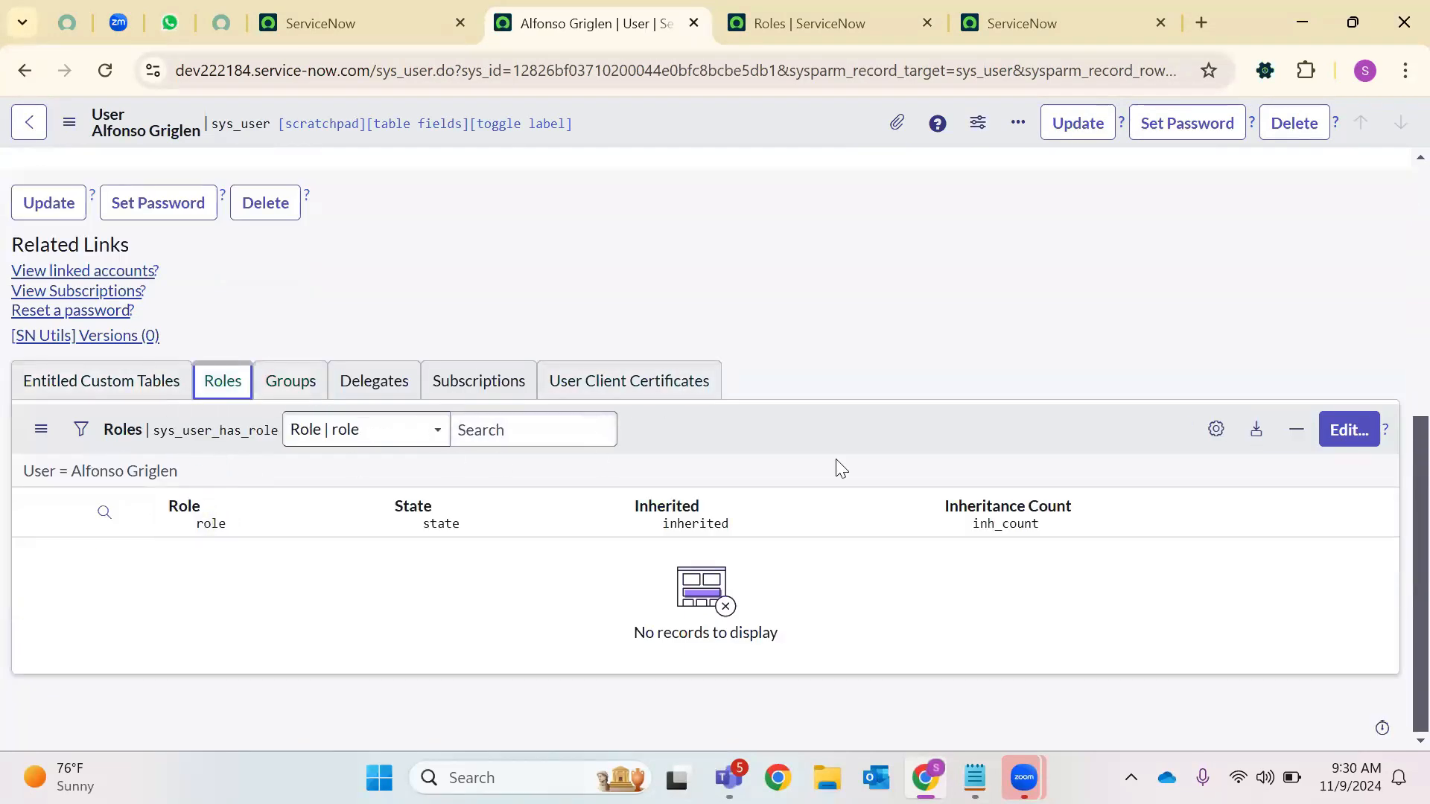
pyautogui.click(1338, 436)
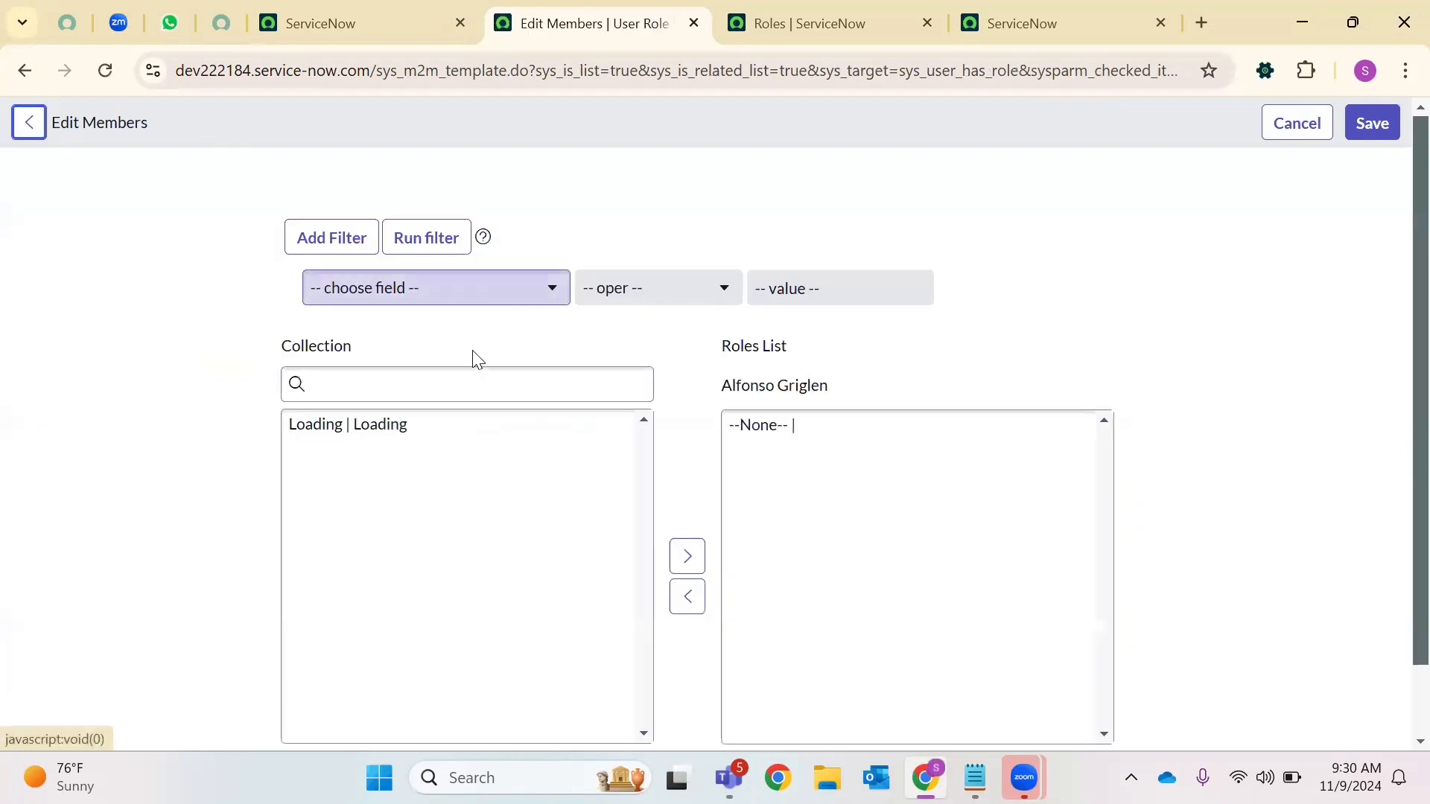
# Add itil_admin from the available roles to the user's Roles List and save
pyautogui.click(412, 384)
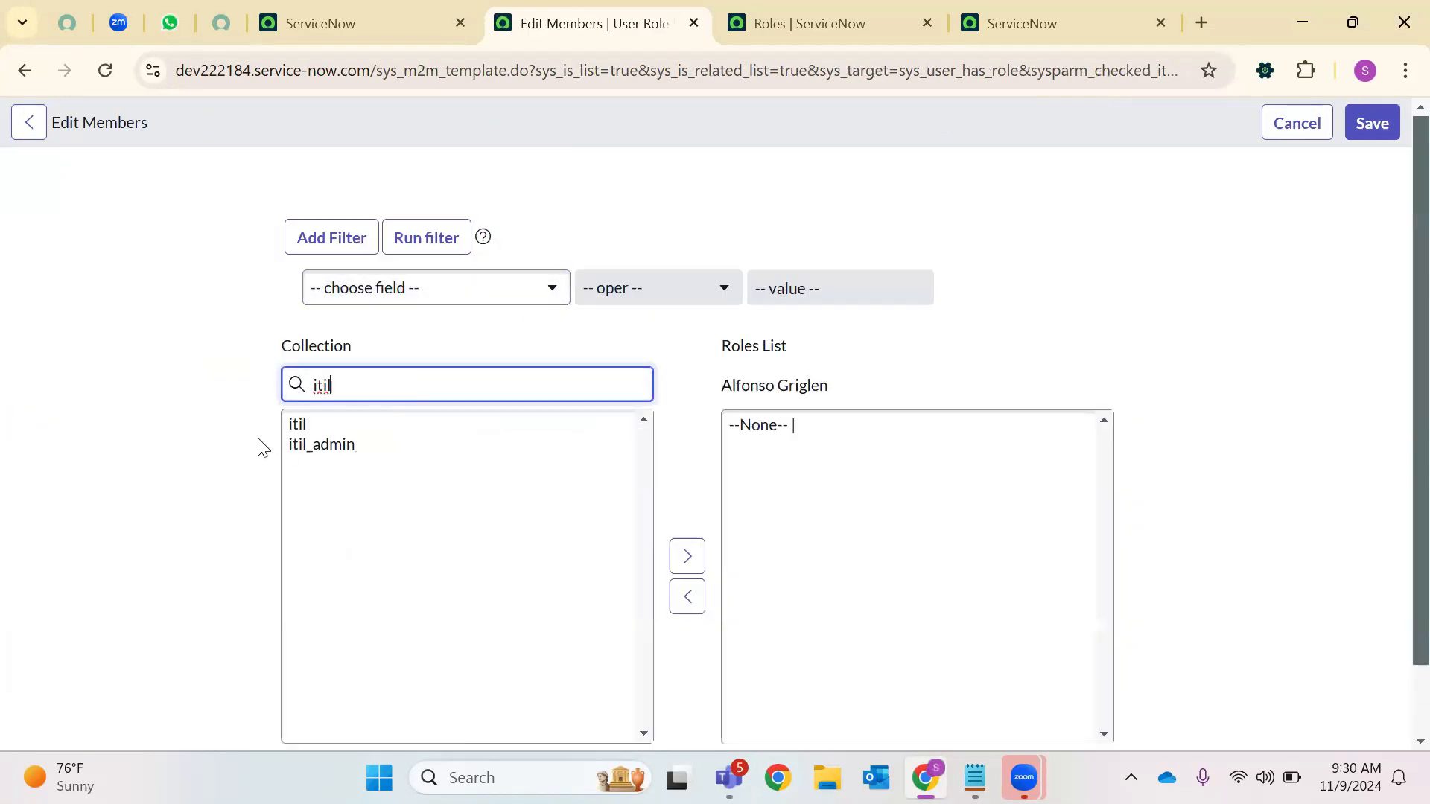
pyautogui.click(298, 445)
pyautogui.click(686, 556)
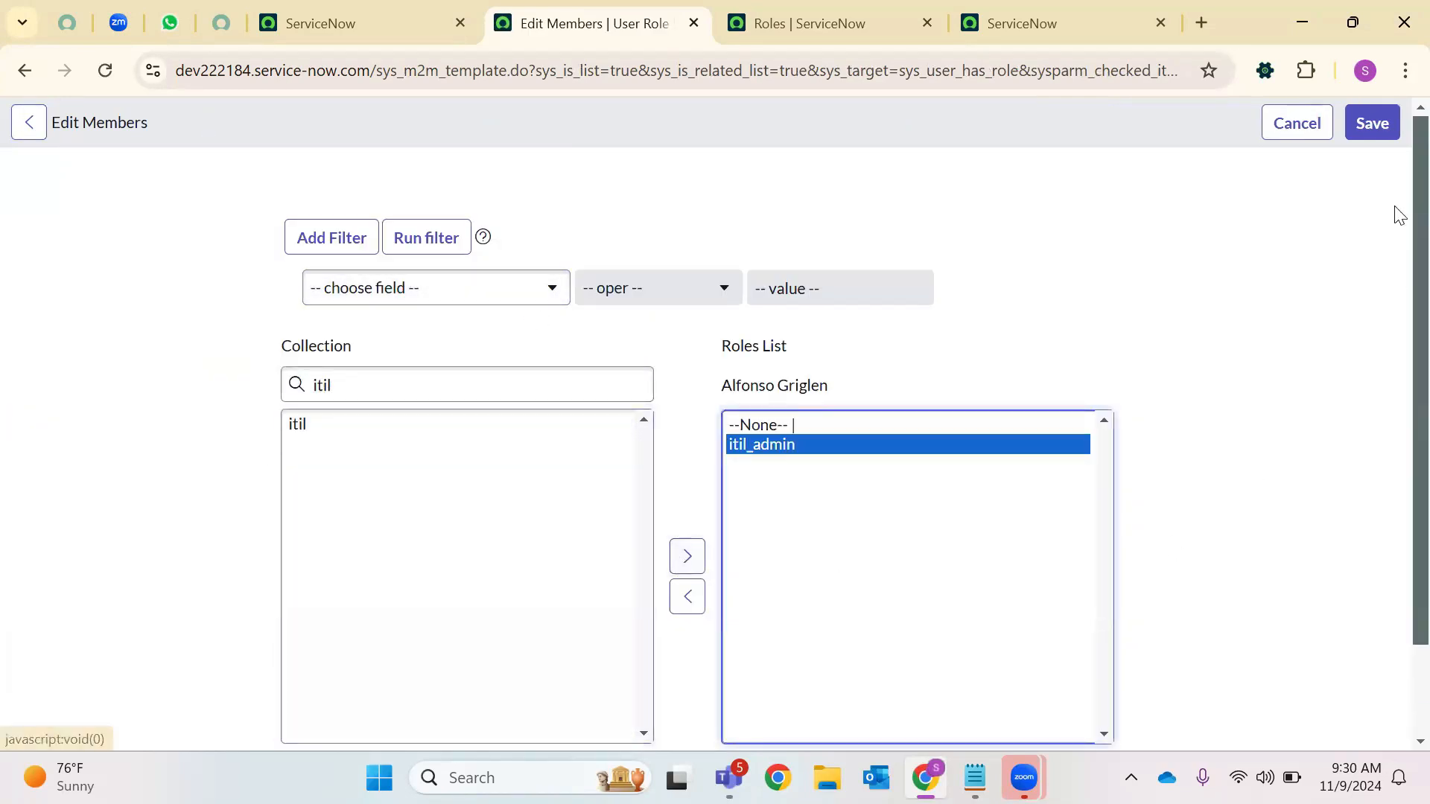
pyautogui.click(1376, 125)
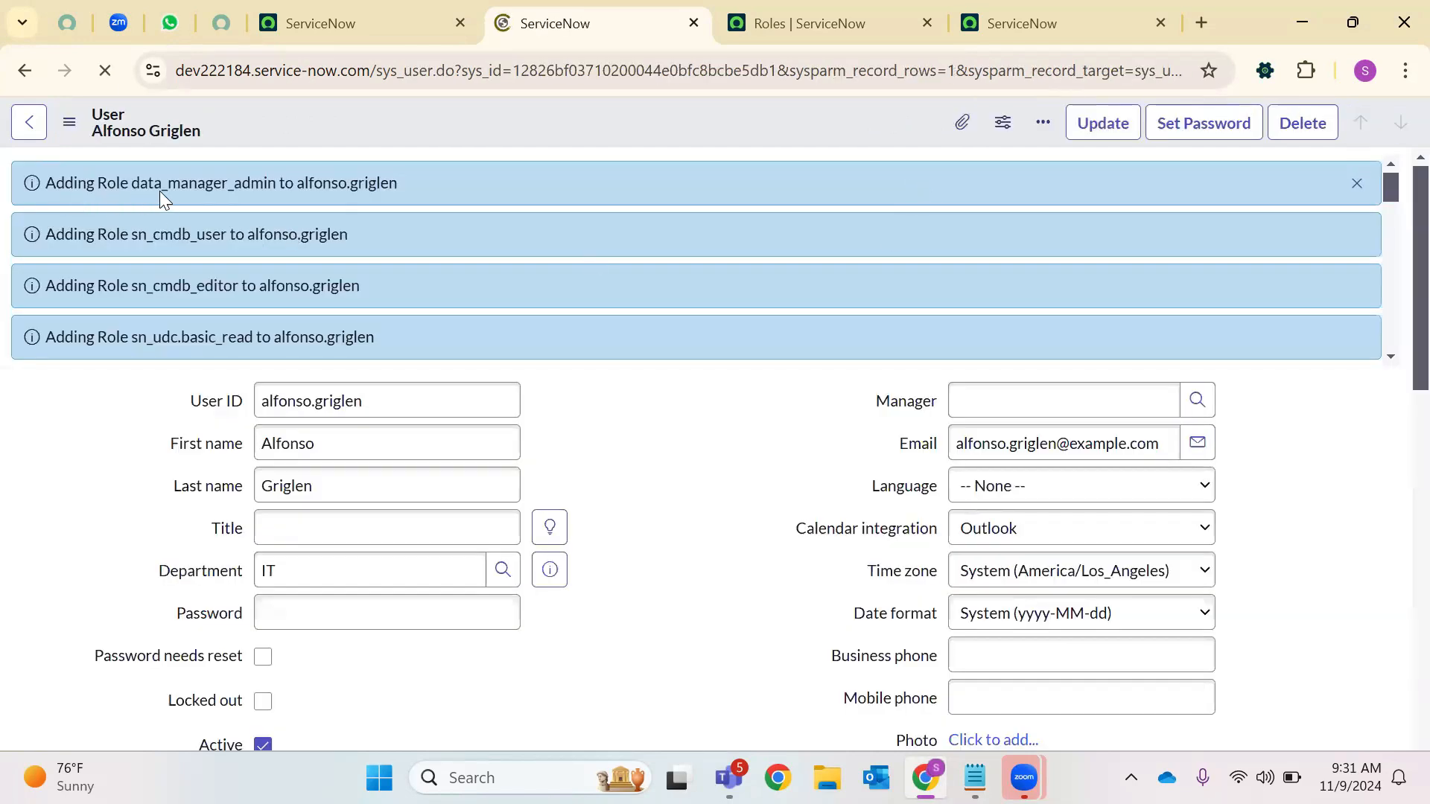
# Reload the user record and review the Roles tab, now 26 roles including itil_admin
pyautogui.scroll(-5, 234, 244)
pyautogui.scroll(-6, 611, 425)
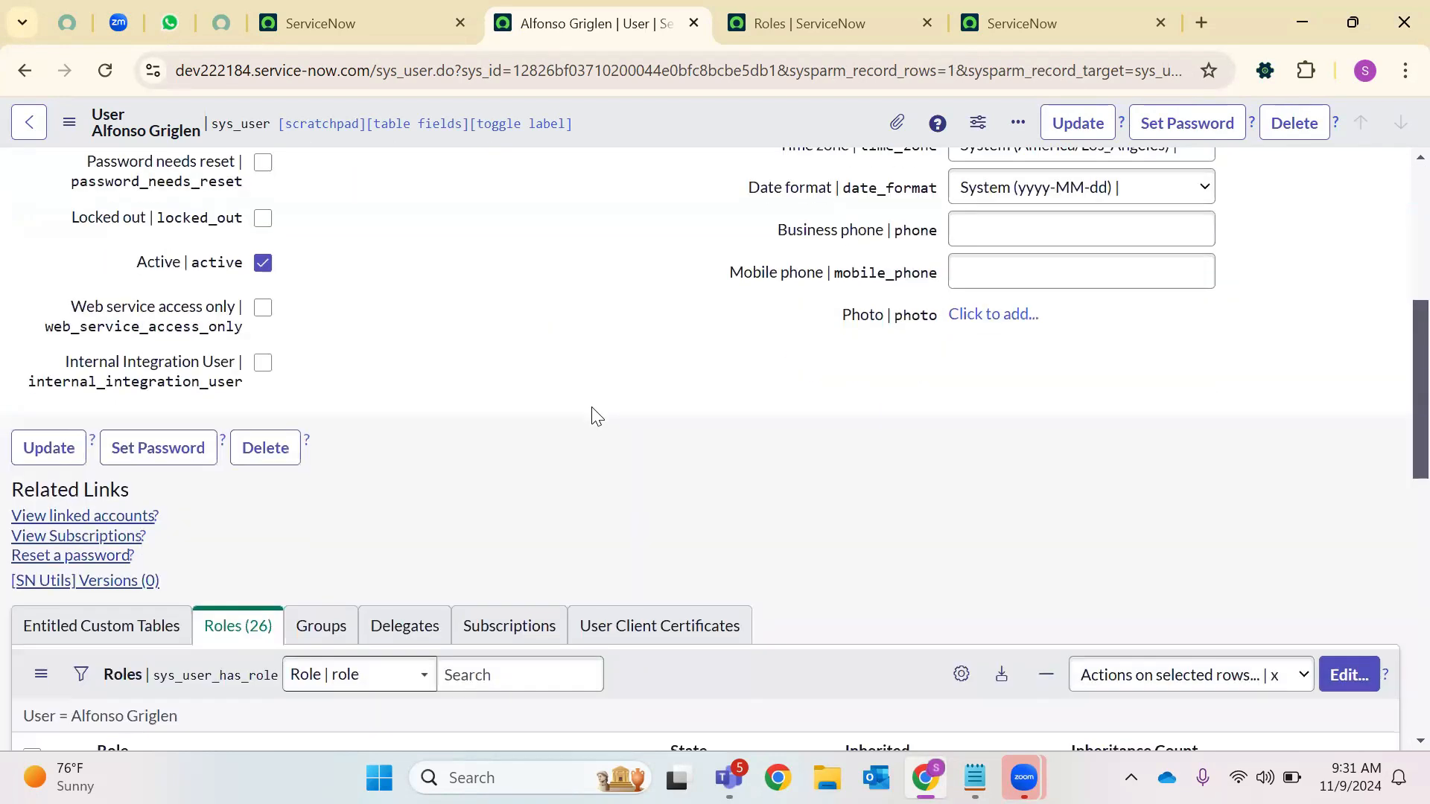
pyautogui.scroll(-9, 597, 415)
pyautogui.scroll(6, 421, 409)
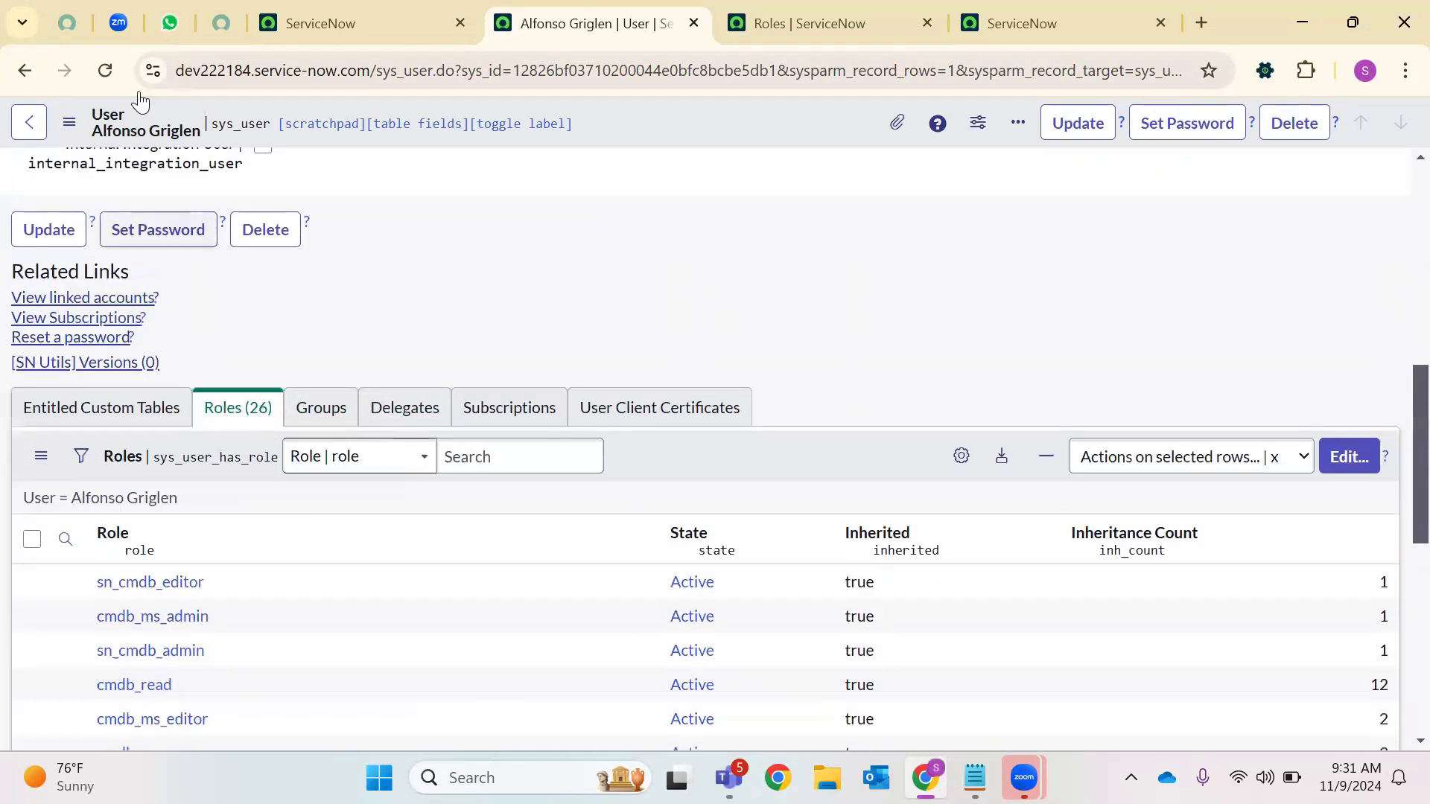
pyautogui.click(105, 70)
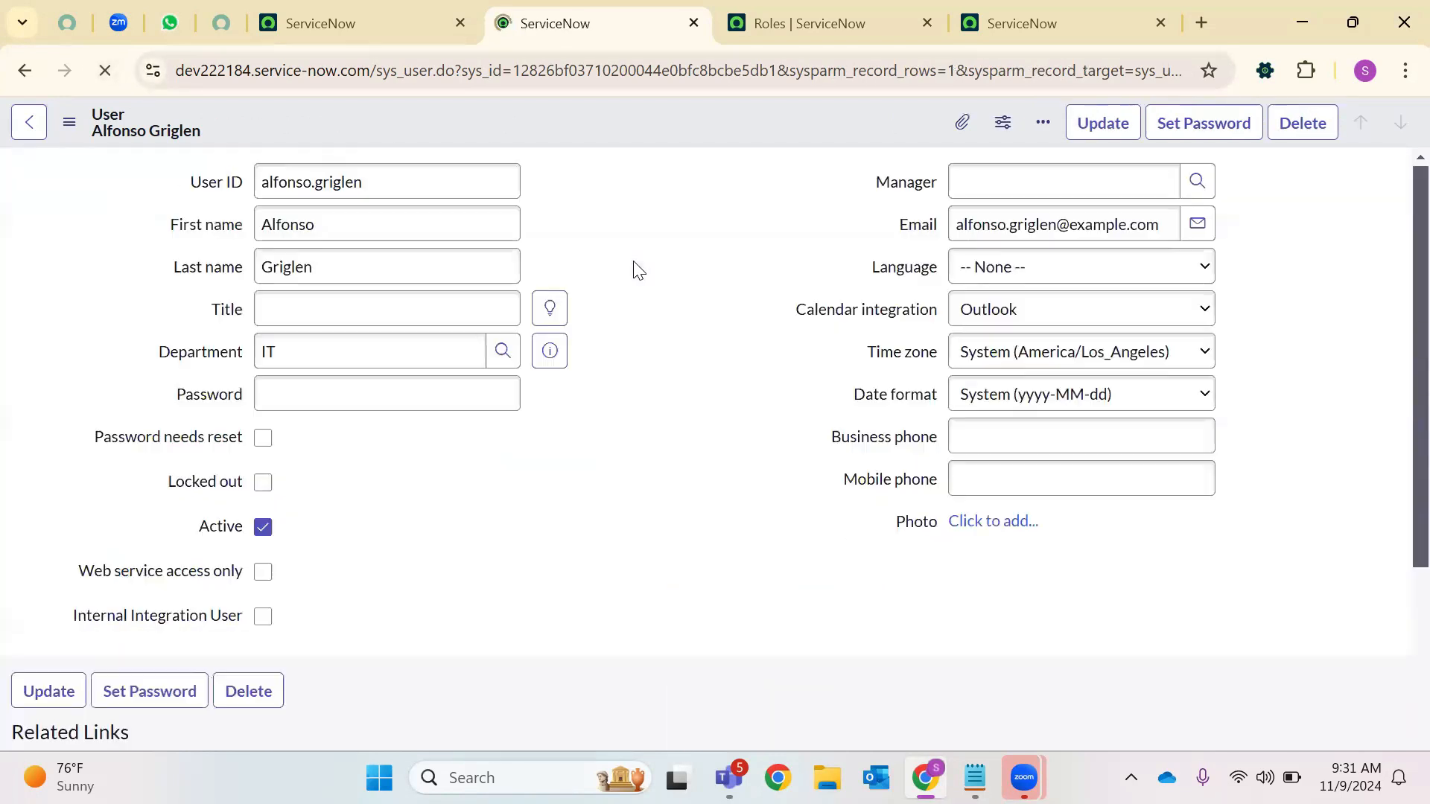
pyautogui.scroll(-4, 676, 344)
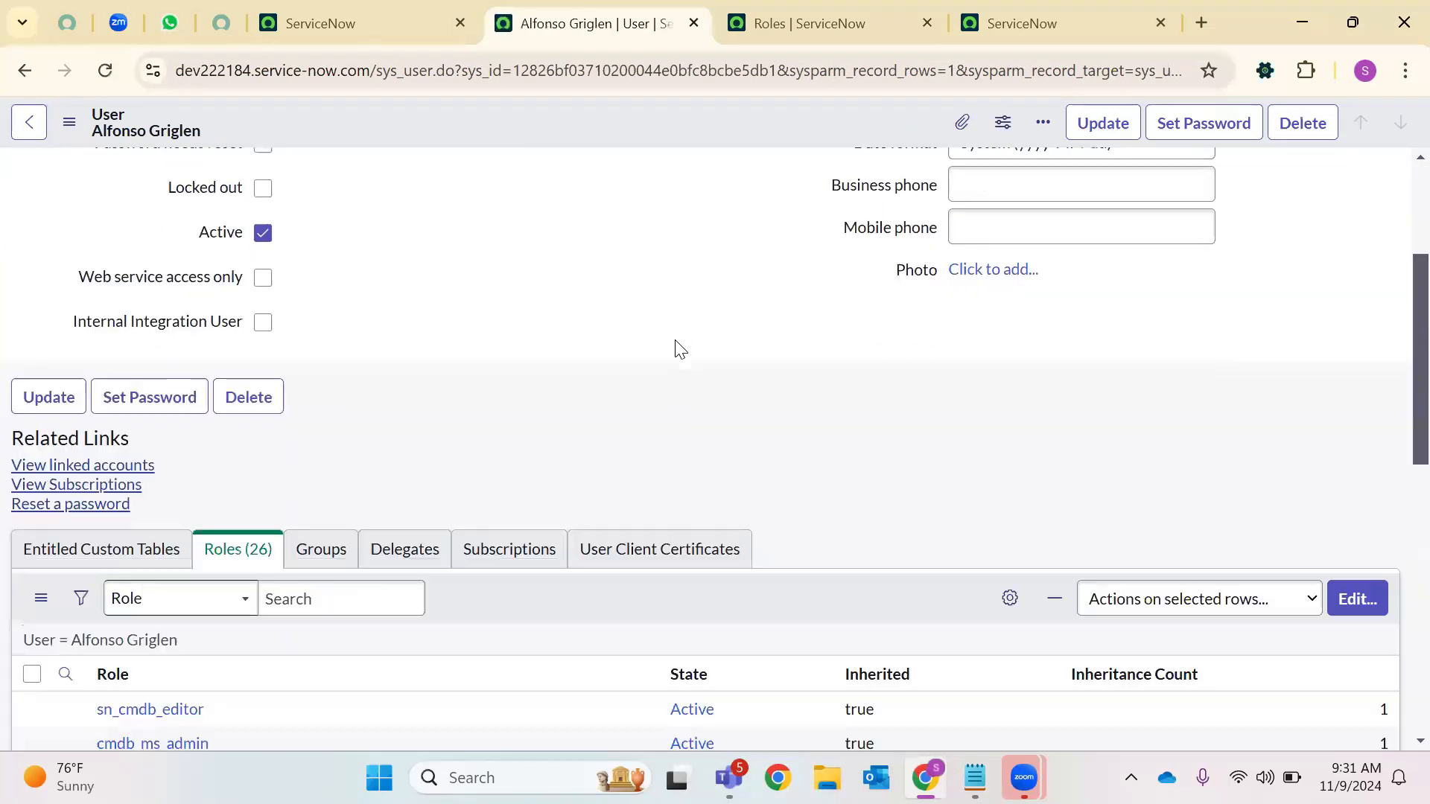
pyautogui.scroll(-2, 680, 349)
pyautogui.scroll(-6, 677, 346)
pyautogui.scroll(12, 674, 347)
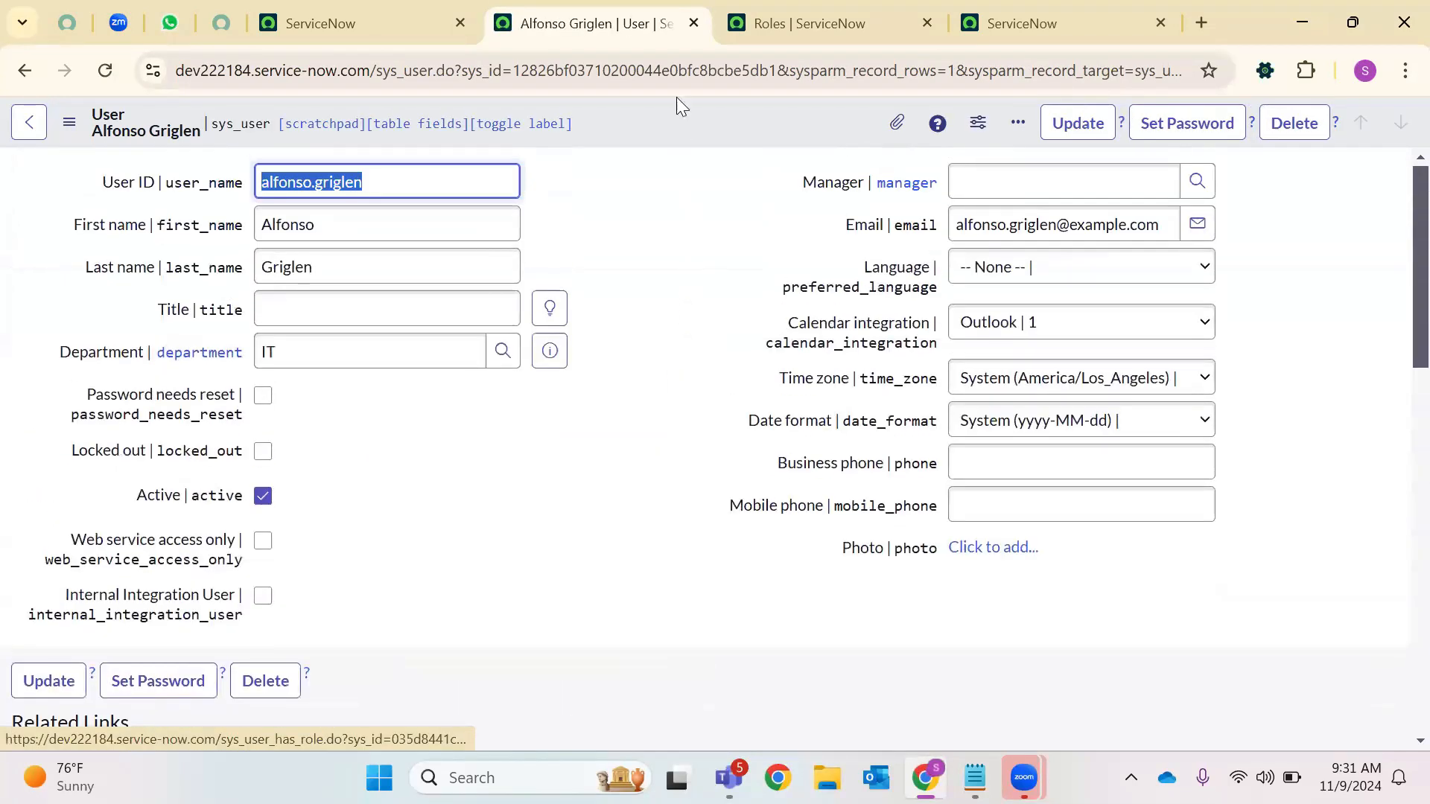
pyautogui.click(681, 255)
# Impersonate the newly updated test user from the Creator Studio home page, then reopen the account menu to check
pyautogui.hotkey('ctrl', 'shift', 'Tab')
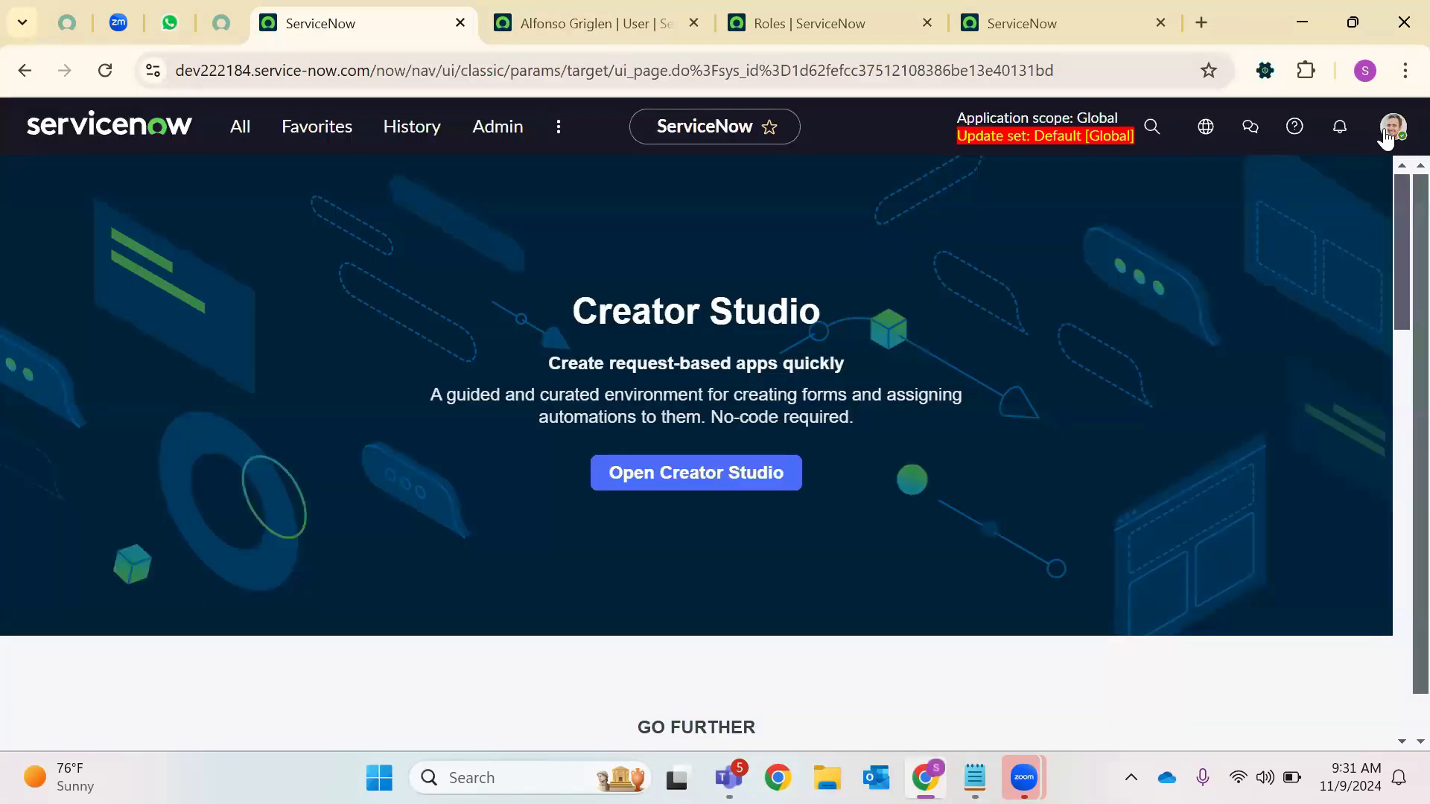
pyautogui.click(1391, 128)
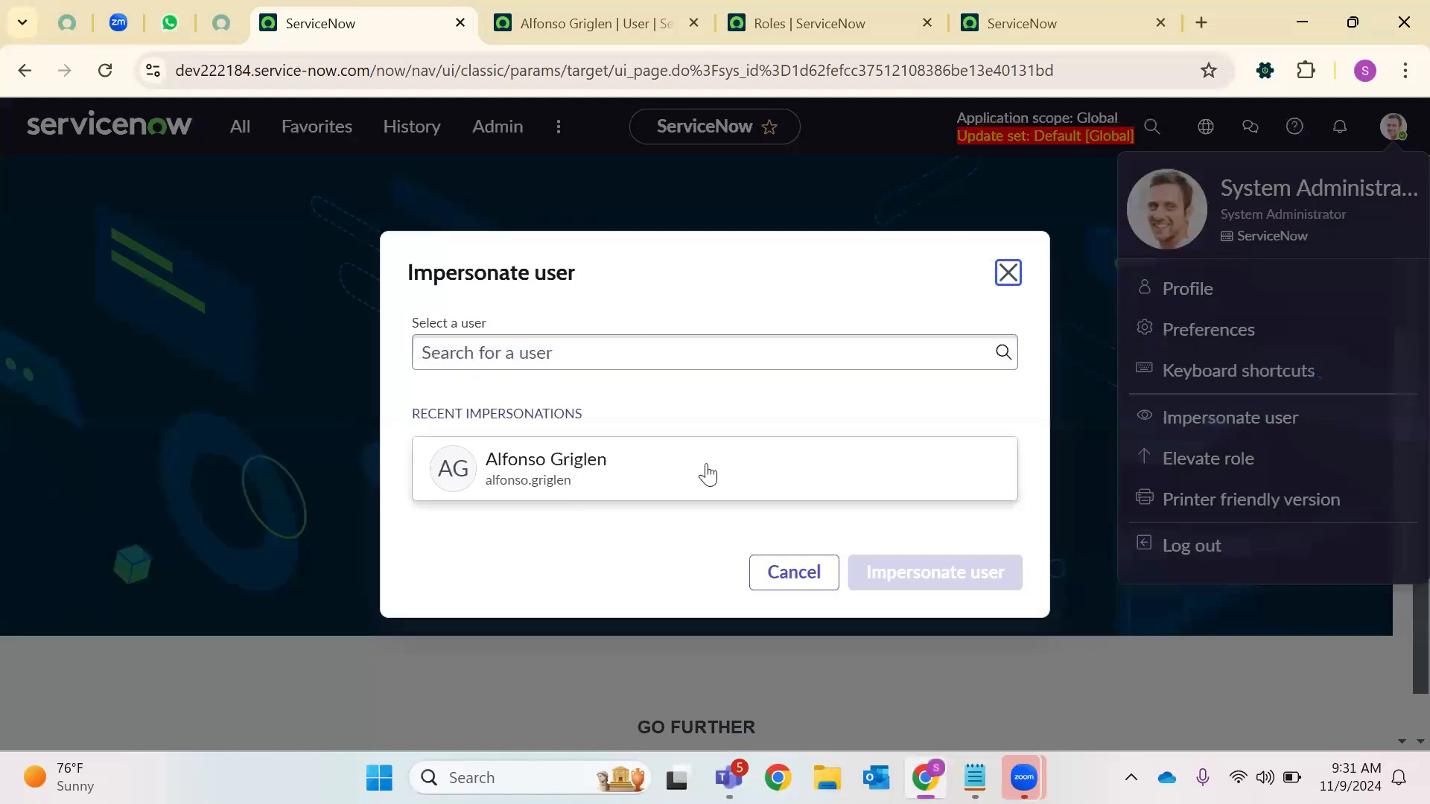
pyautogui.click(709, 474)
pyautogui.click(940, 587)
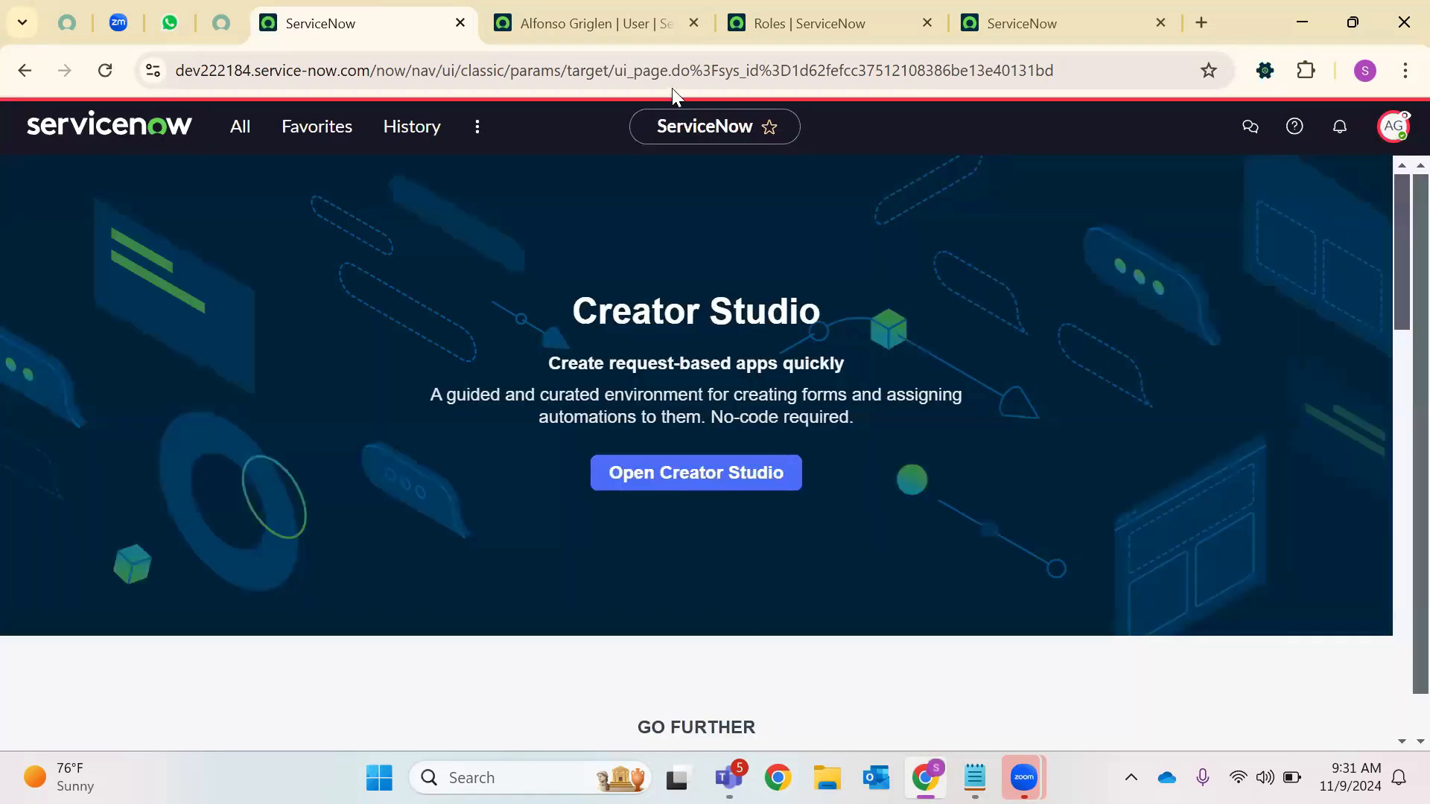
pyautogui.click(1393, 126)
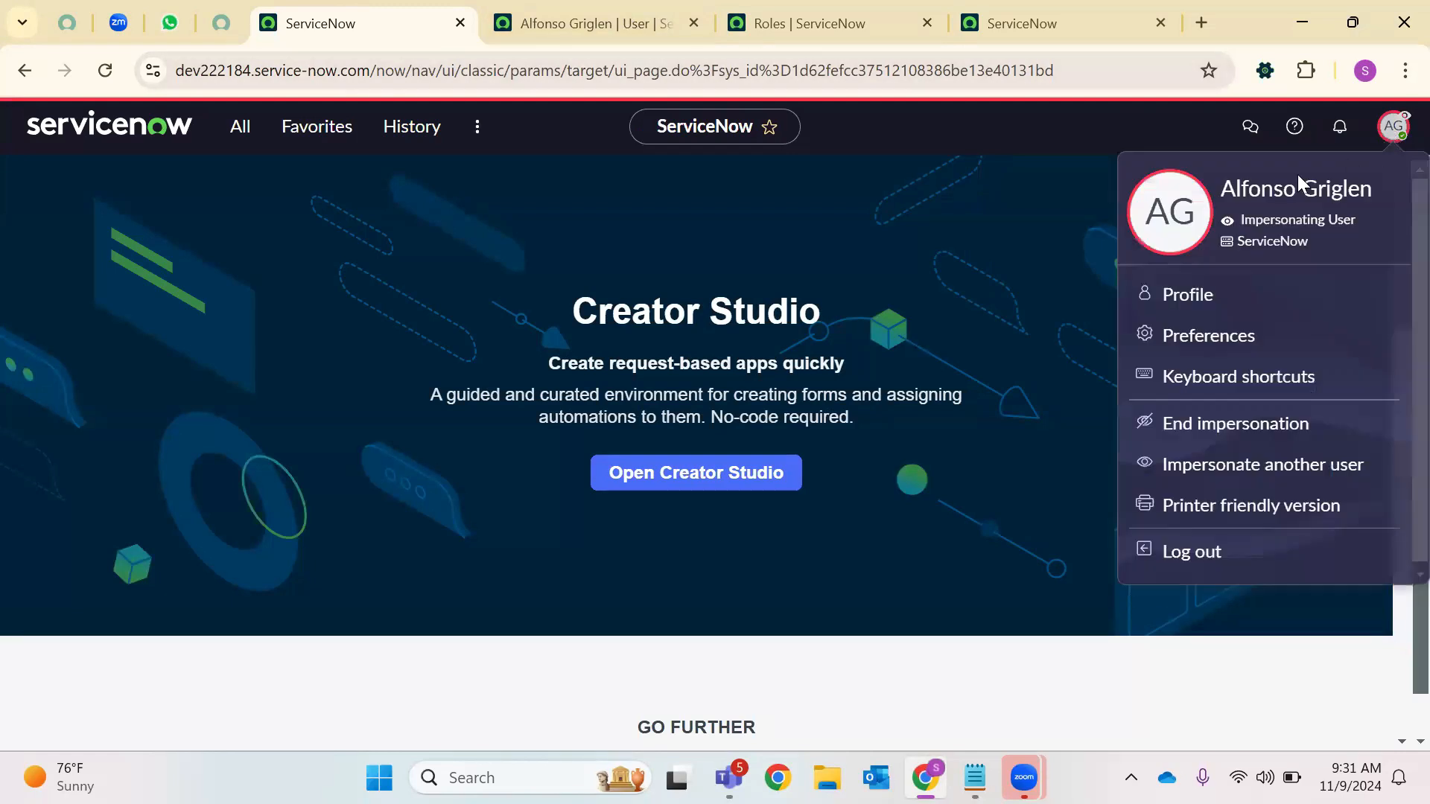
# Filter the application navigator for 'Incident' and open the Incidents module in a new tab
pyautogui.click(421, 189)
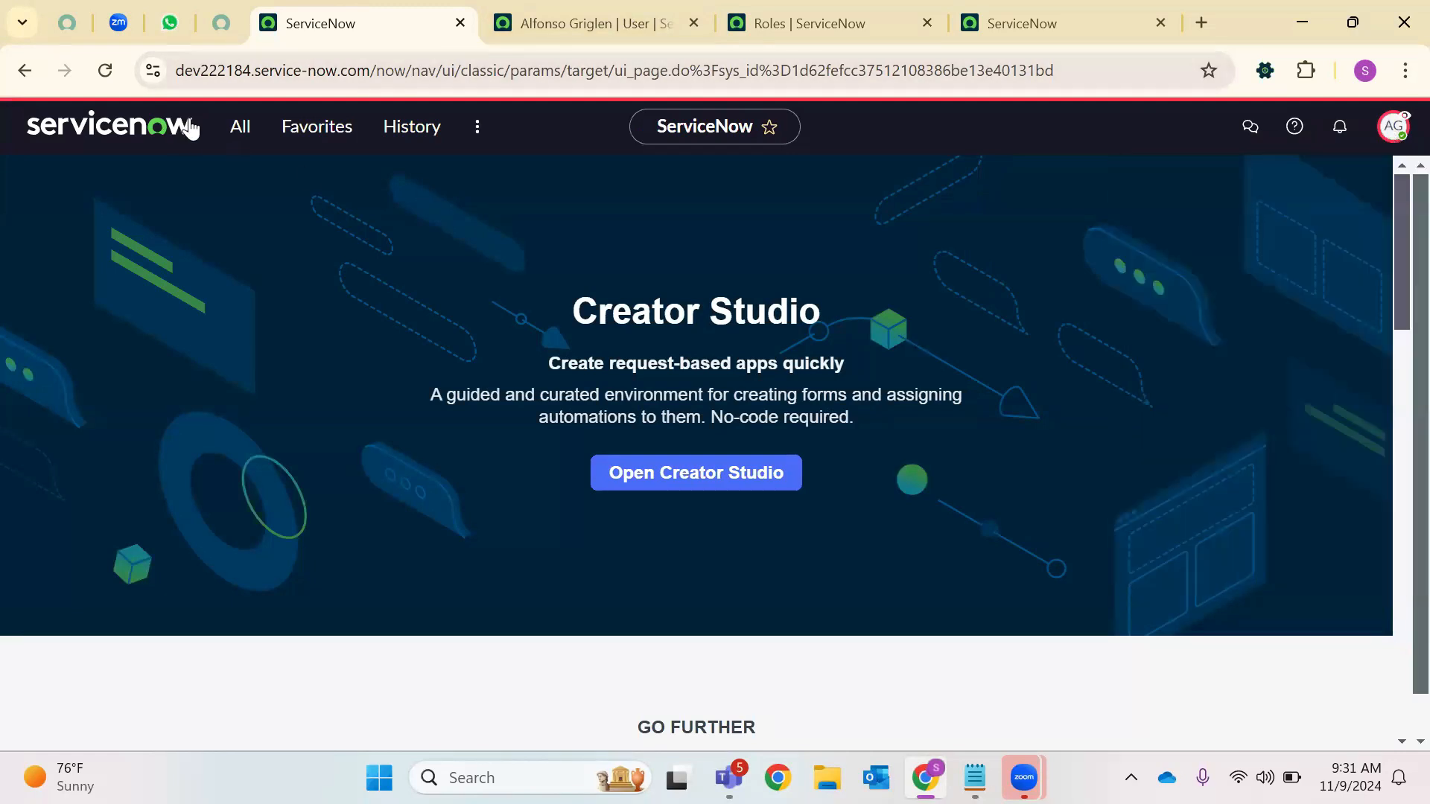
pyautogui.click(238, 126)
pyautogui.click(104, 239)
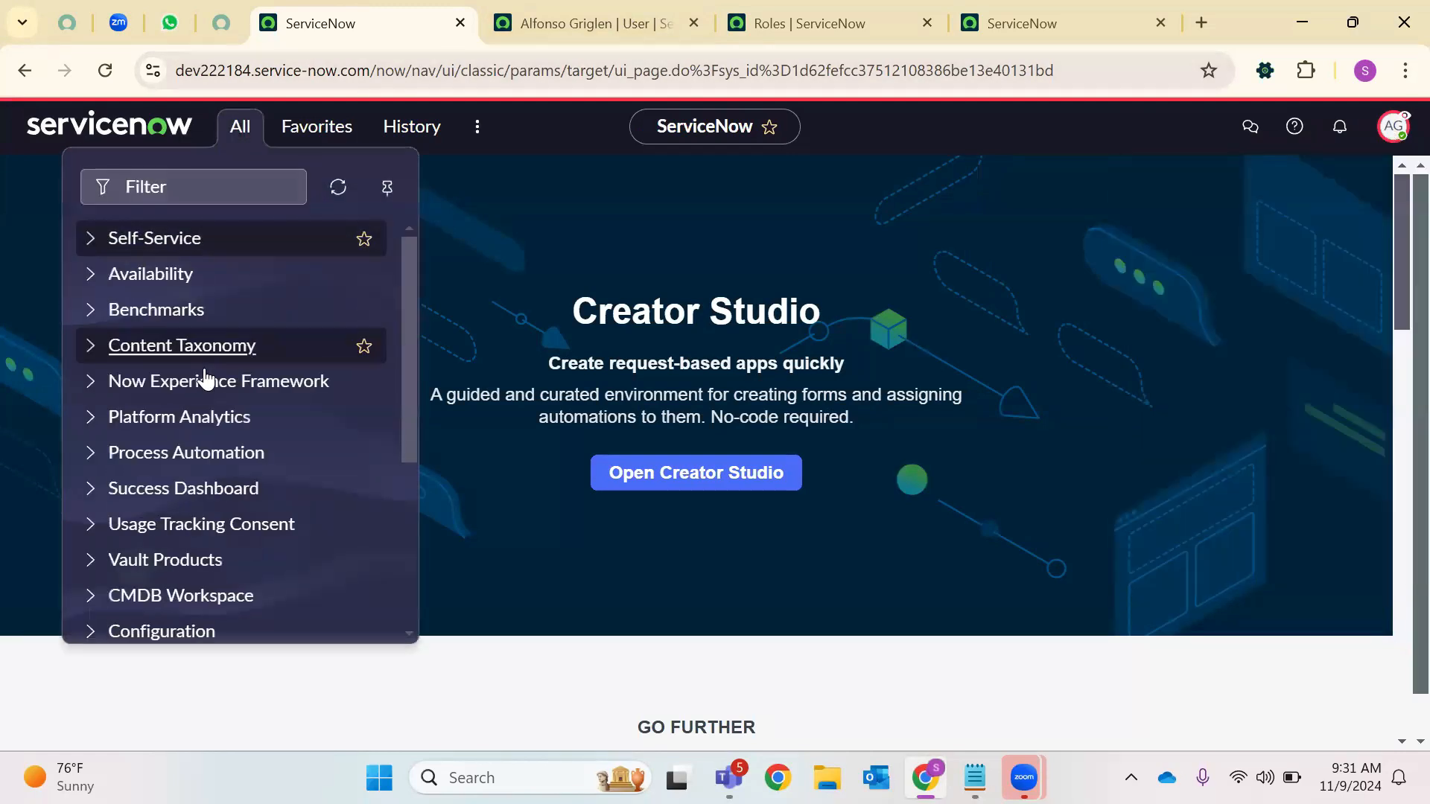
pyautogui.scroll(-5, 201, 387)
pyautogui.scroll(5, 175, 600)
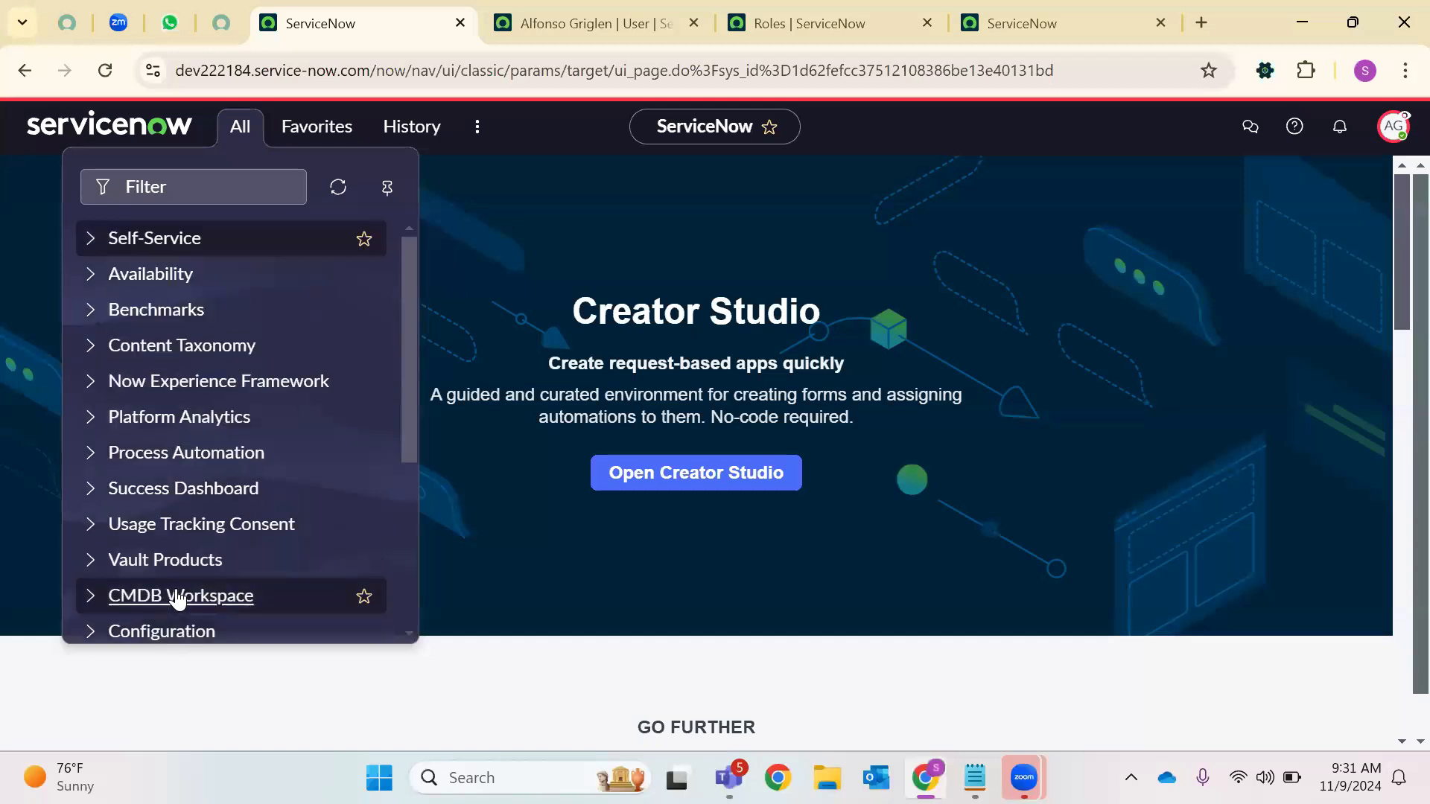
pyautogui.scroll(-5, 182, 418)
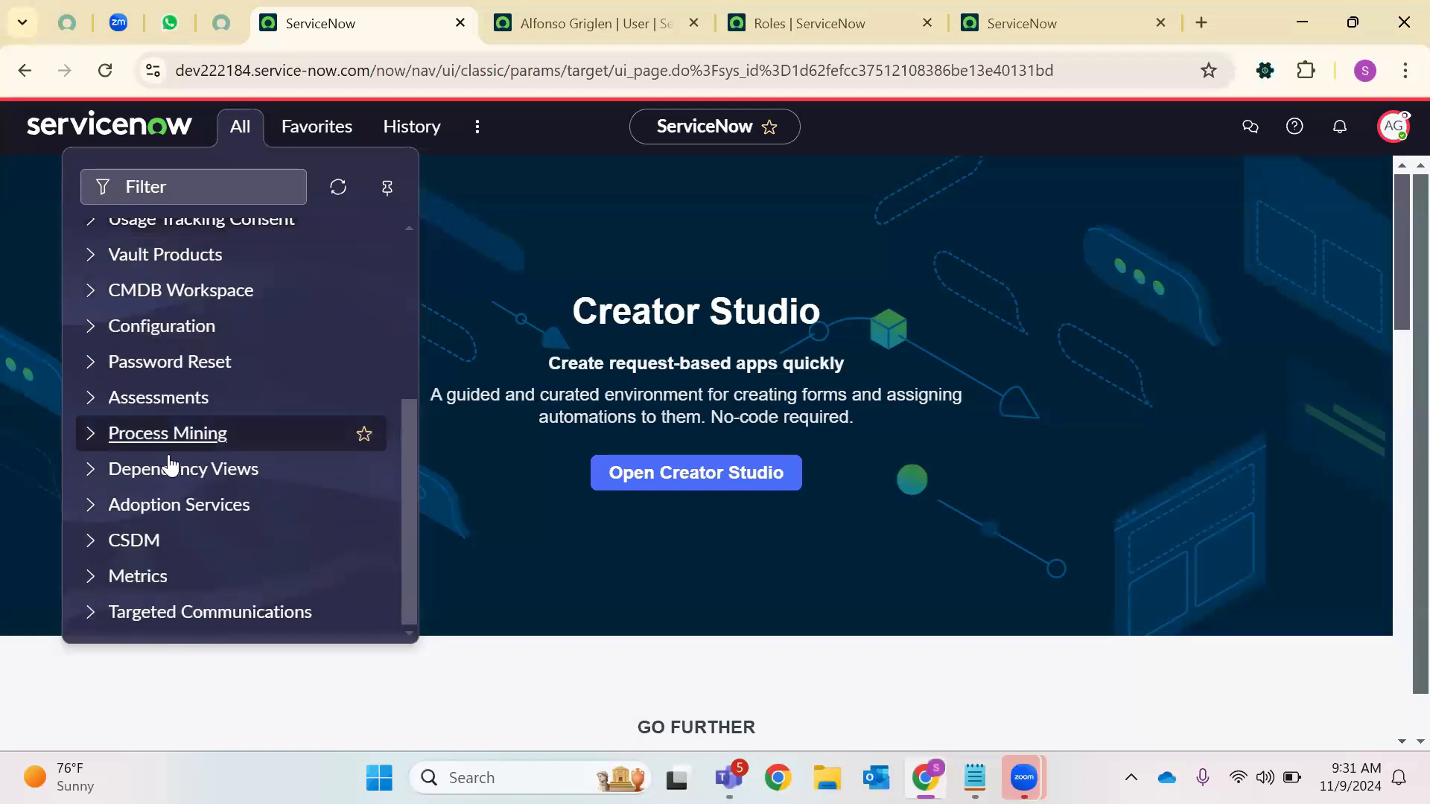
pyautogui.scroll(5, 170, 456)
pyautogui.click(174, 192)
pyautogui.write('Incident')
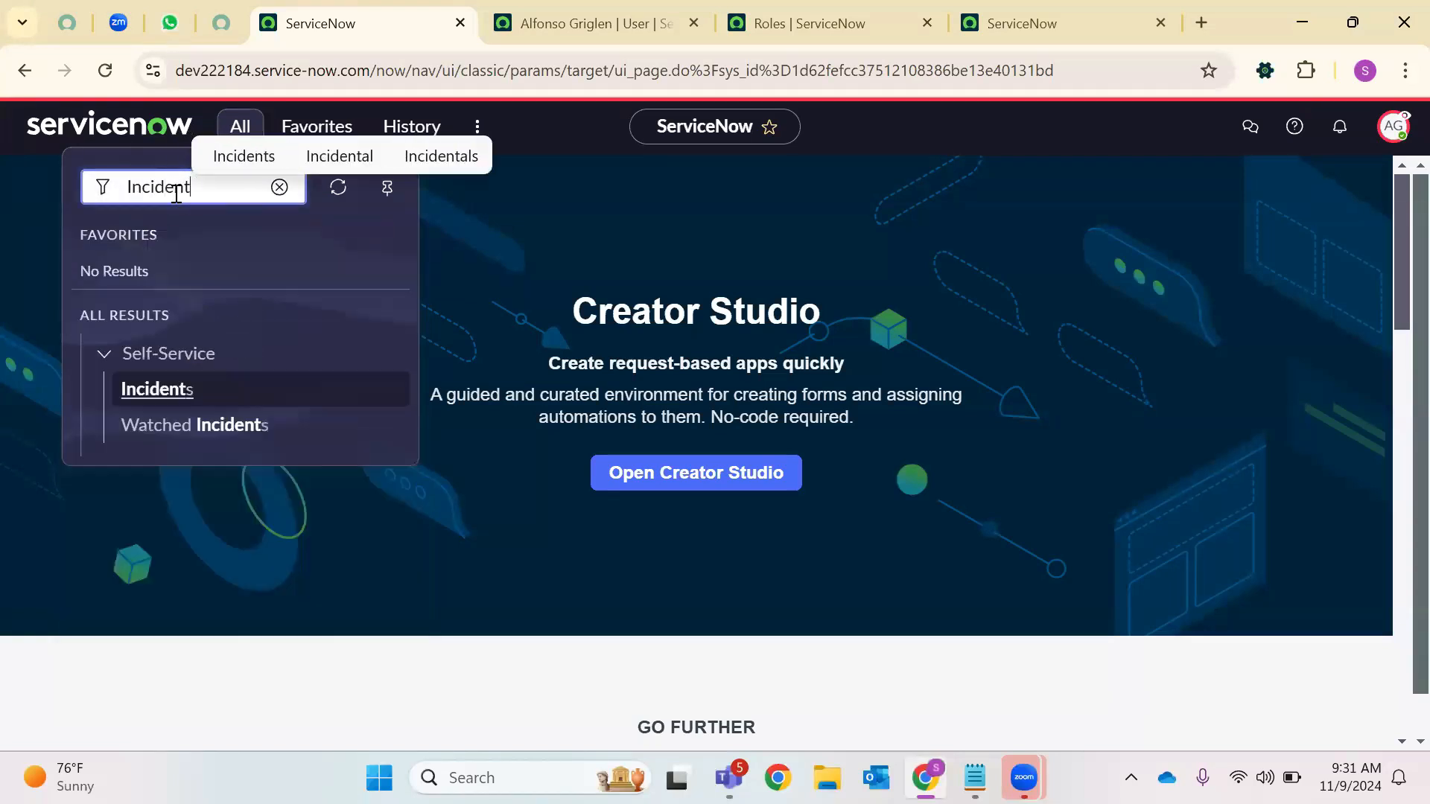
pyautogui.rightClick(156, 394)
pyautogui.click(257, 417)
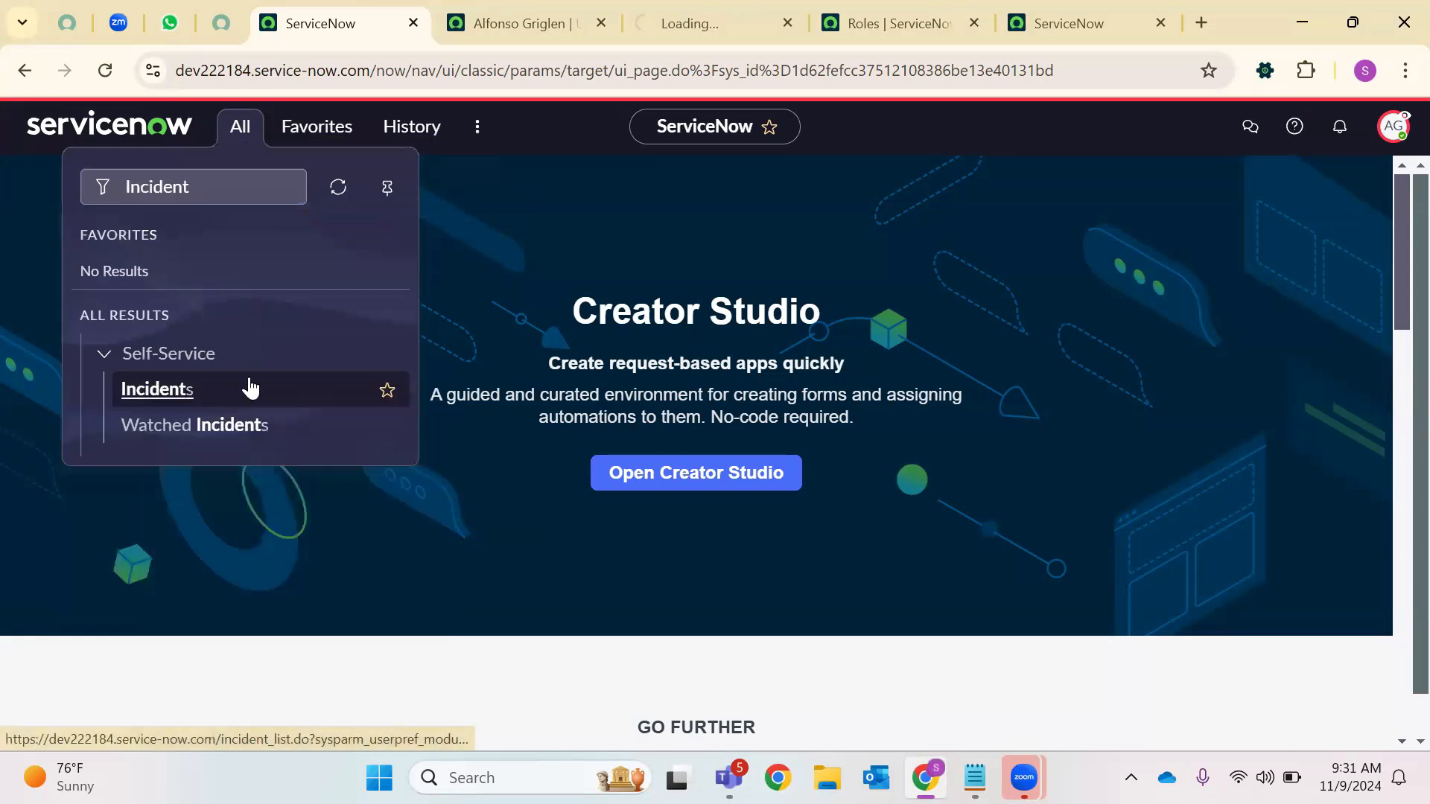
# Check the Incidents list shows no records even unfiltered, then return to the home page
pyautogui.click(726, 10)
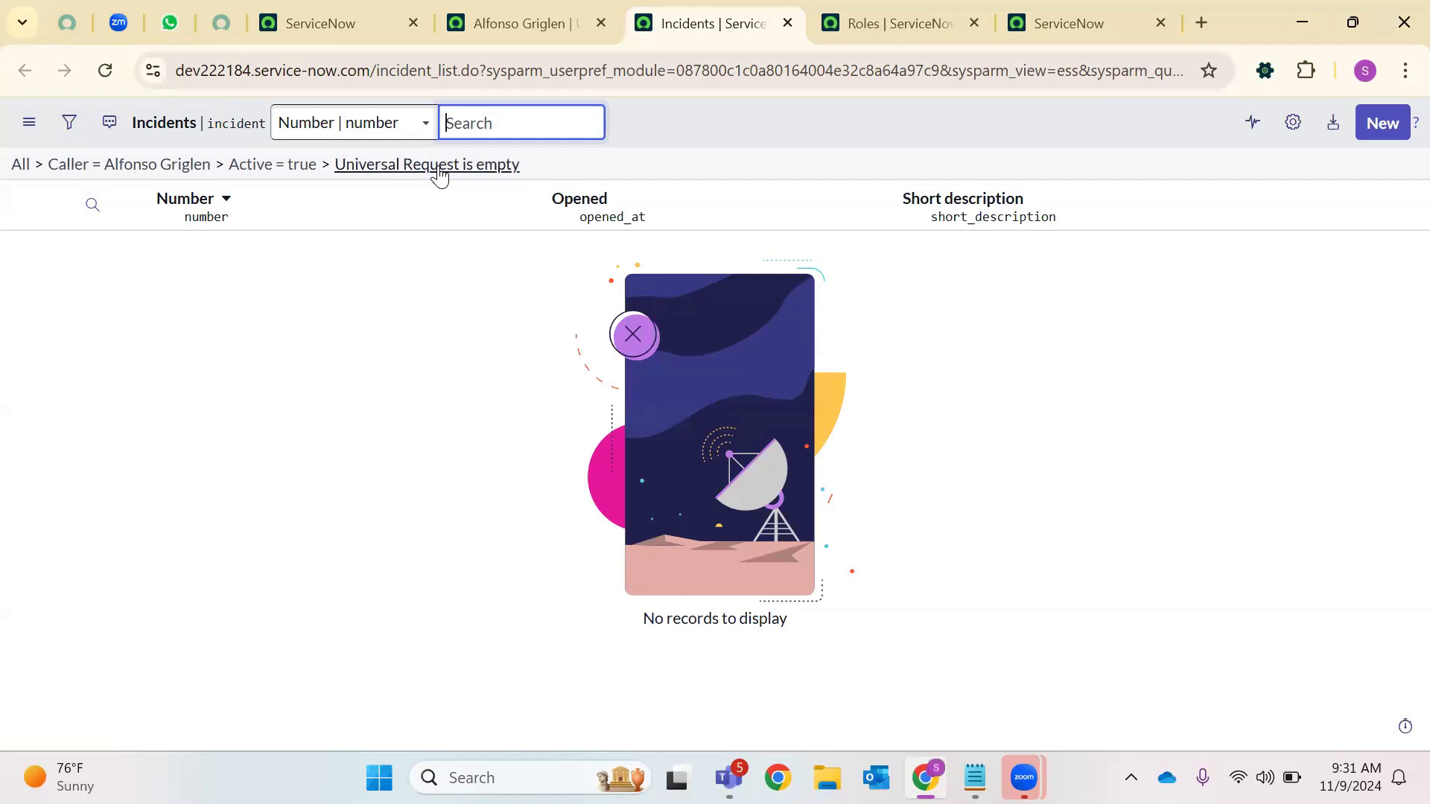
pyautogui.click(19, 165)
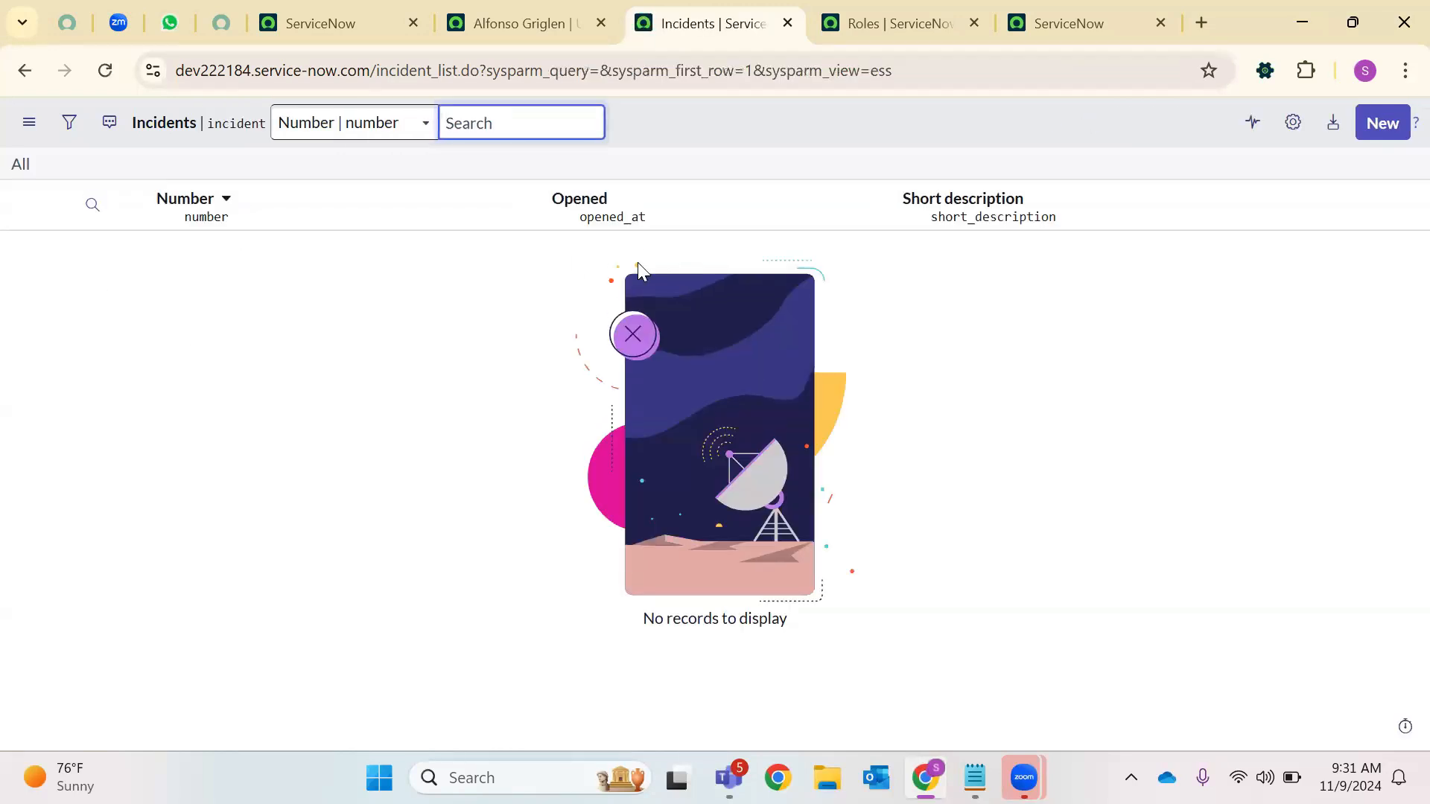
pyautogui.click(364, 14)
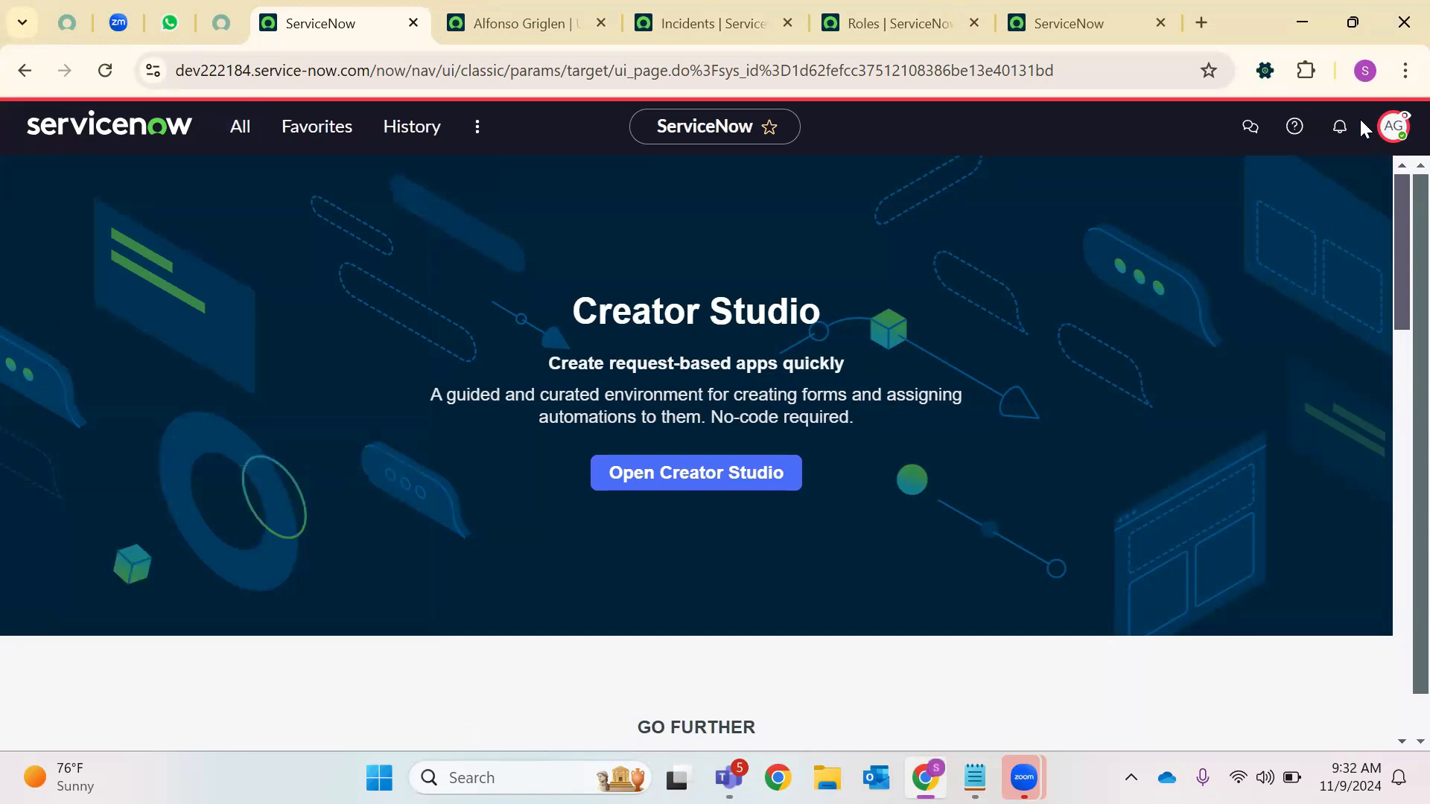
# End the impersonation and go back to the test user's record, scrolling to its Roles list
pyautogui.click(1394, 127)
pyautogui.click(1188, 425)
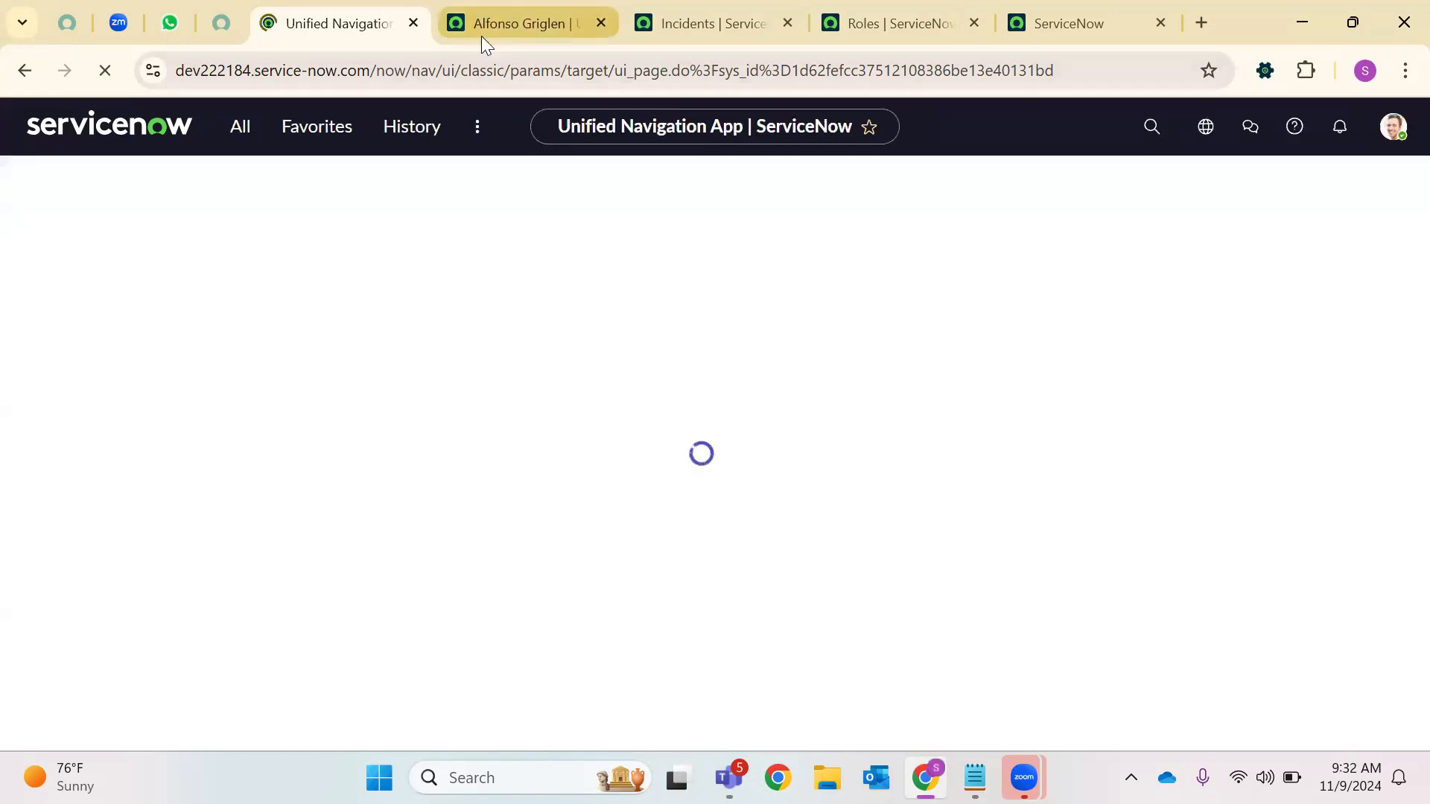
pyautogui.click(532, 26)
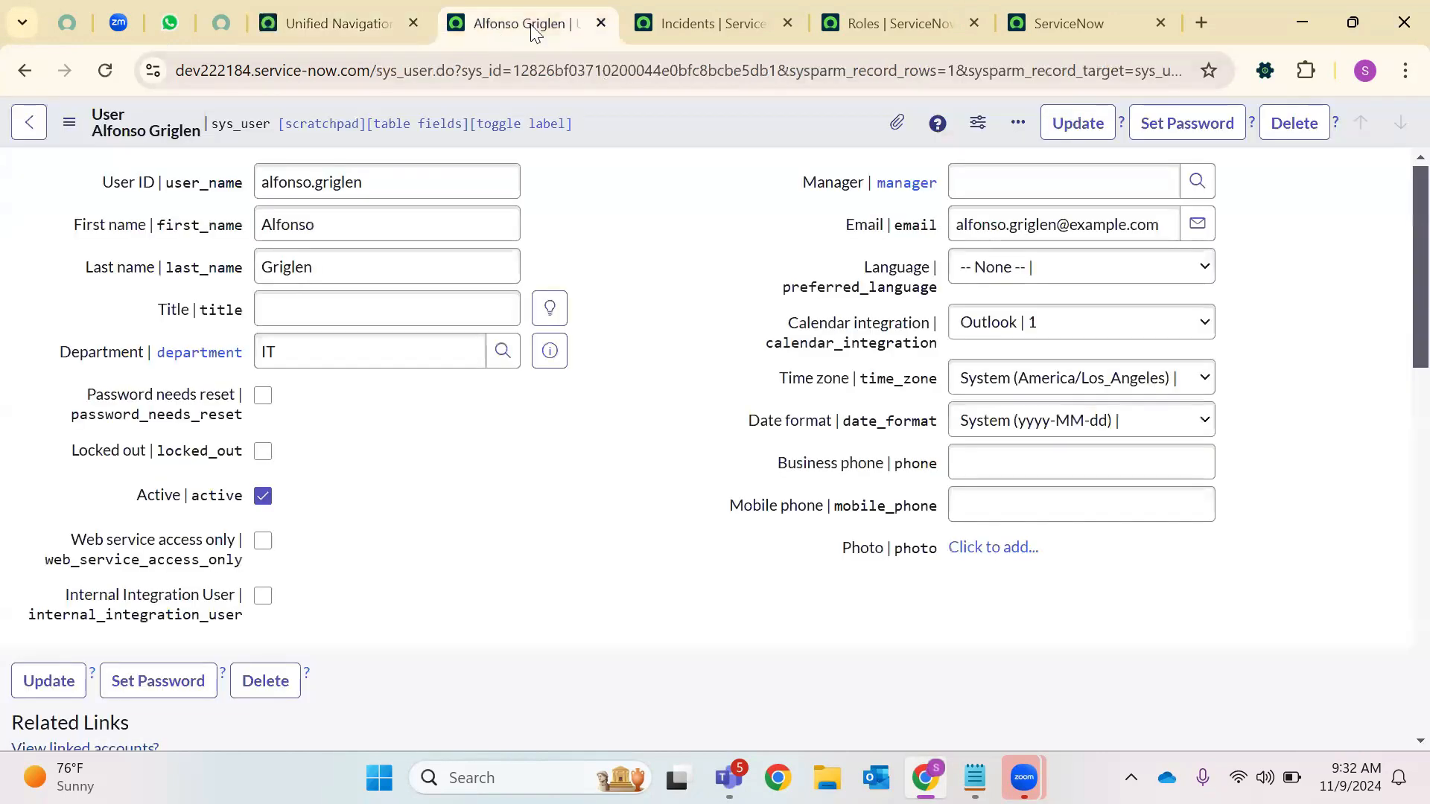
pyautogui.scroll(-8, 703, 243)
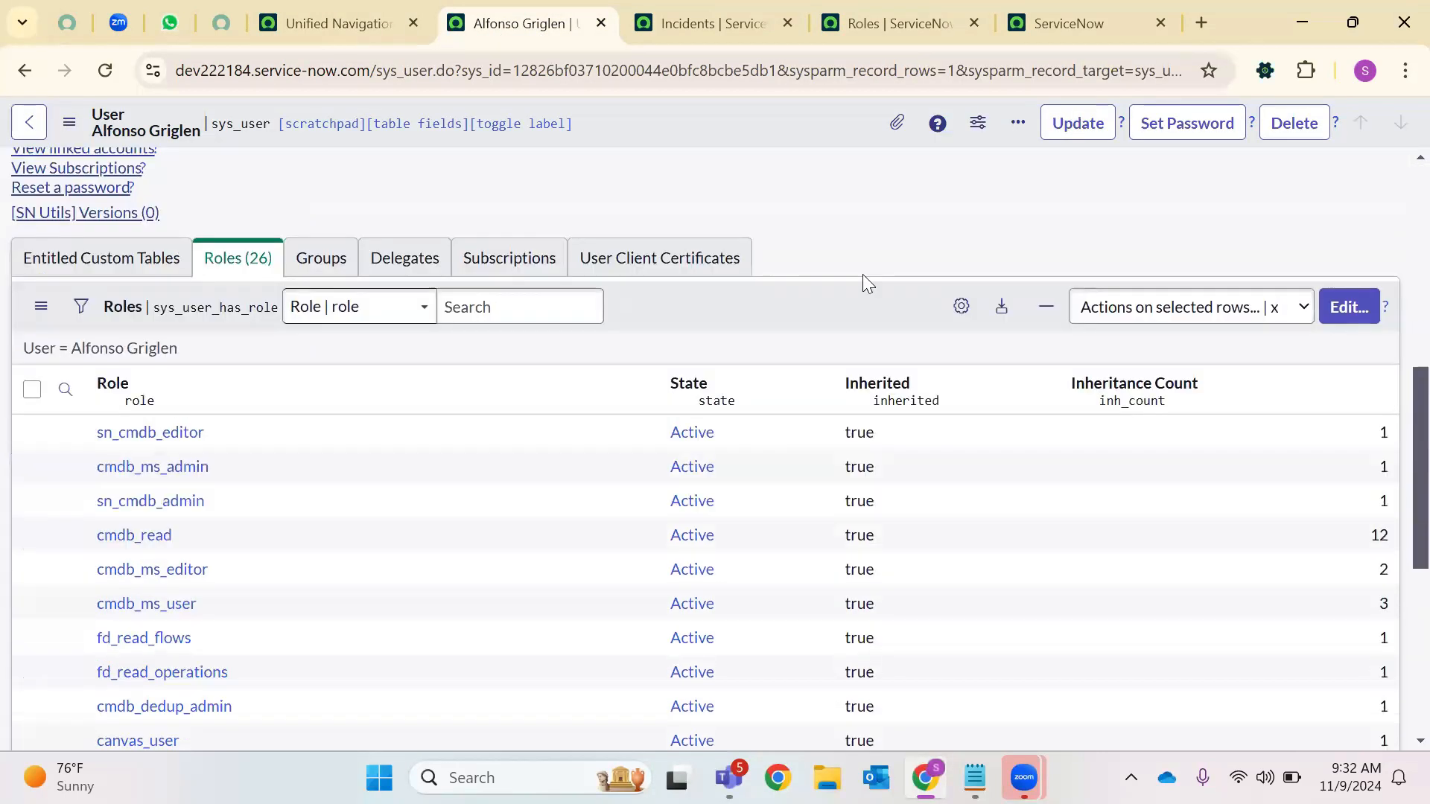
pyautogui.scroll(-2, 862, 274)
pyautogui.scroll(2, 1329, 373)
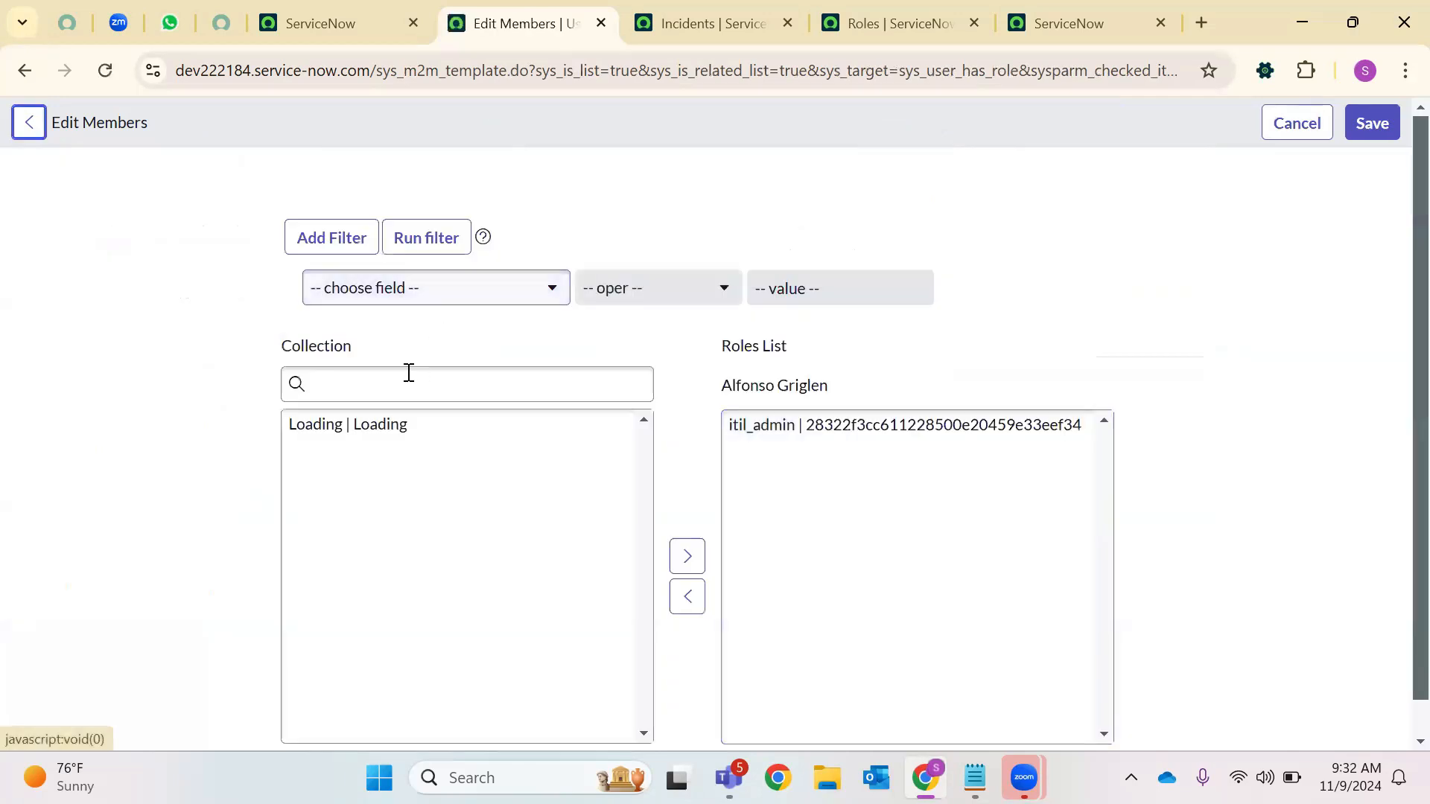
# Move the itil role from the available collection into the user's Roles List and save
pyautogui.click(397, 384)
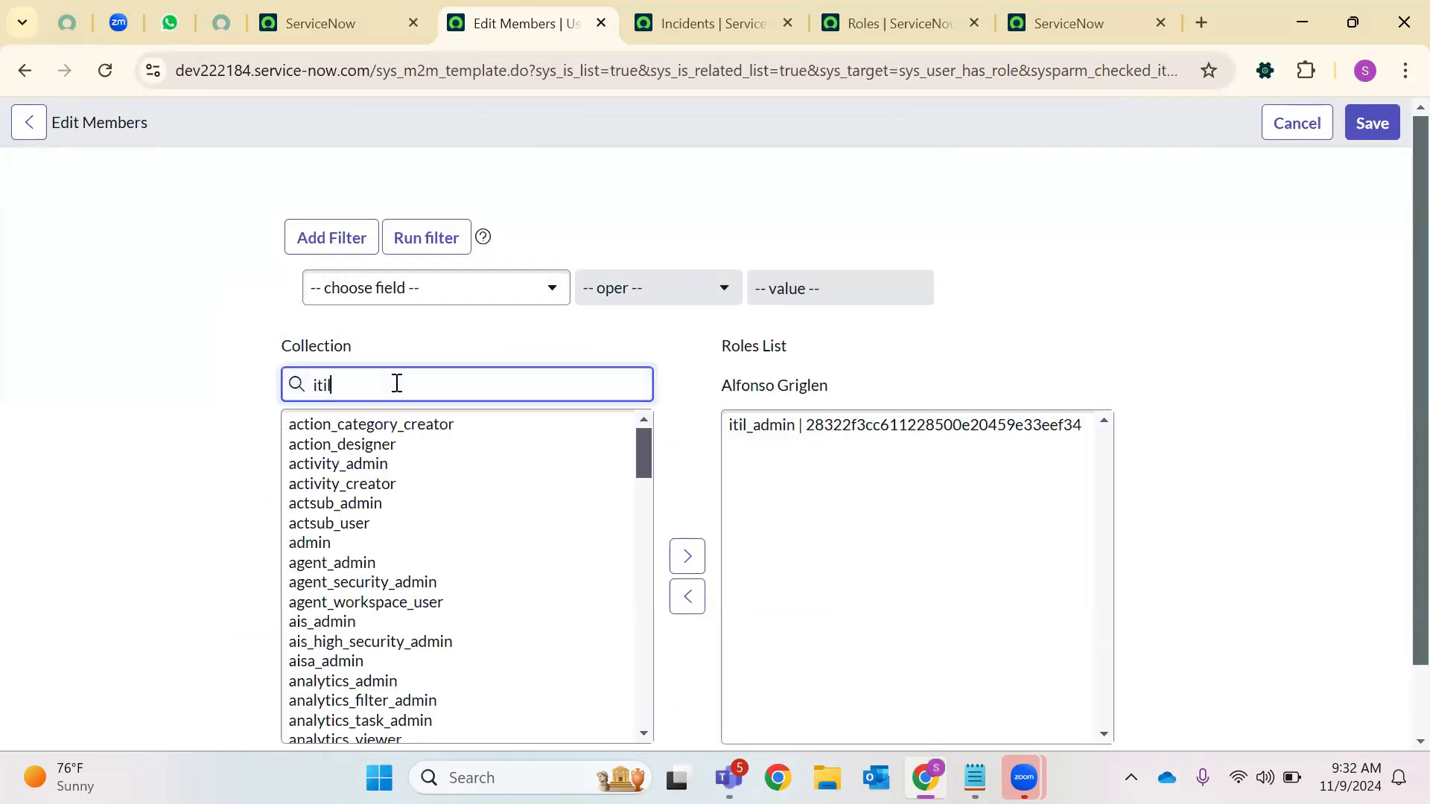
pyautogui.click(299, 424)
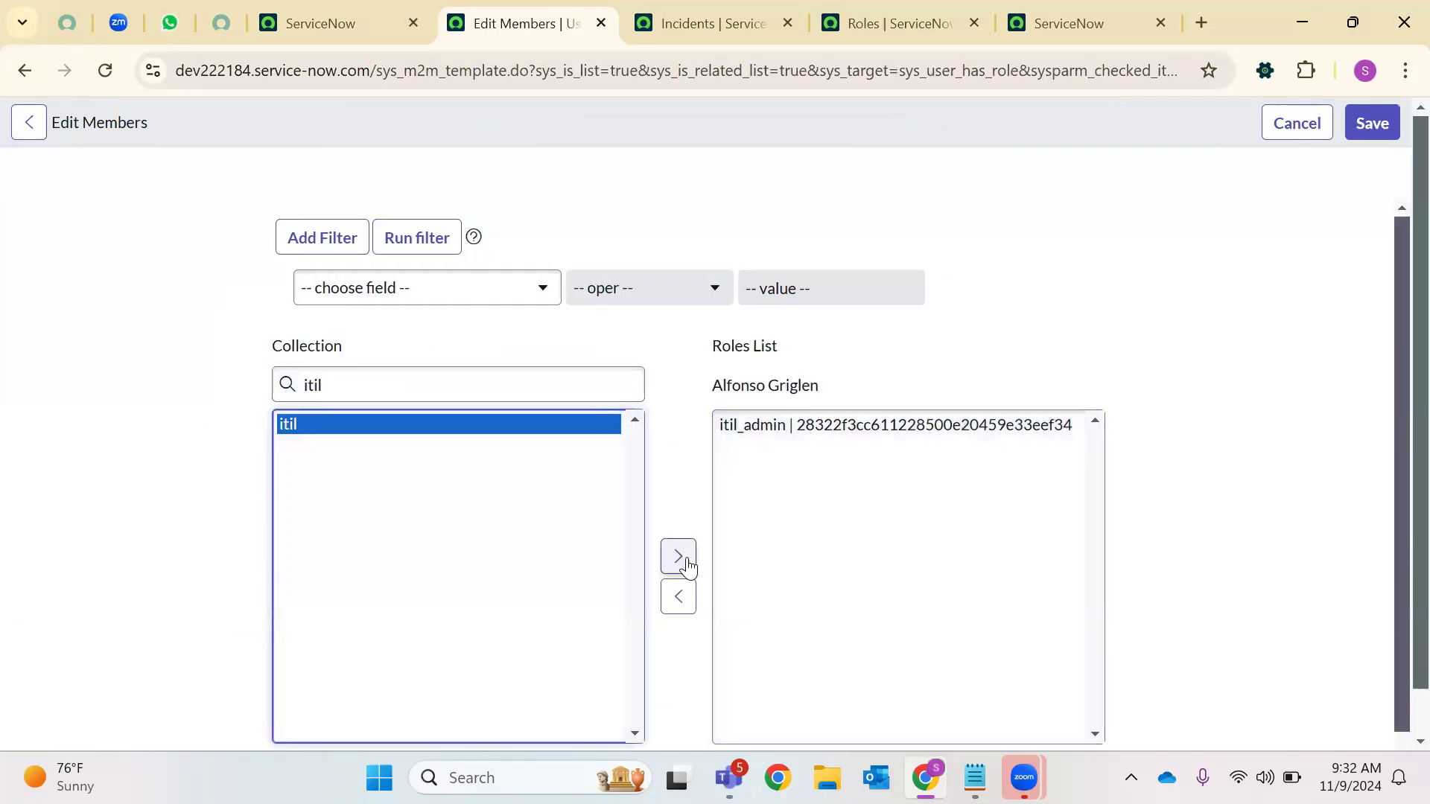
pyautogui.click(667, 570)
pyautogui.click(1373, 122)
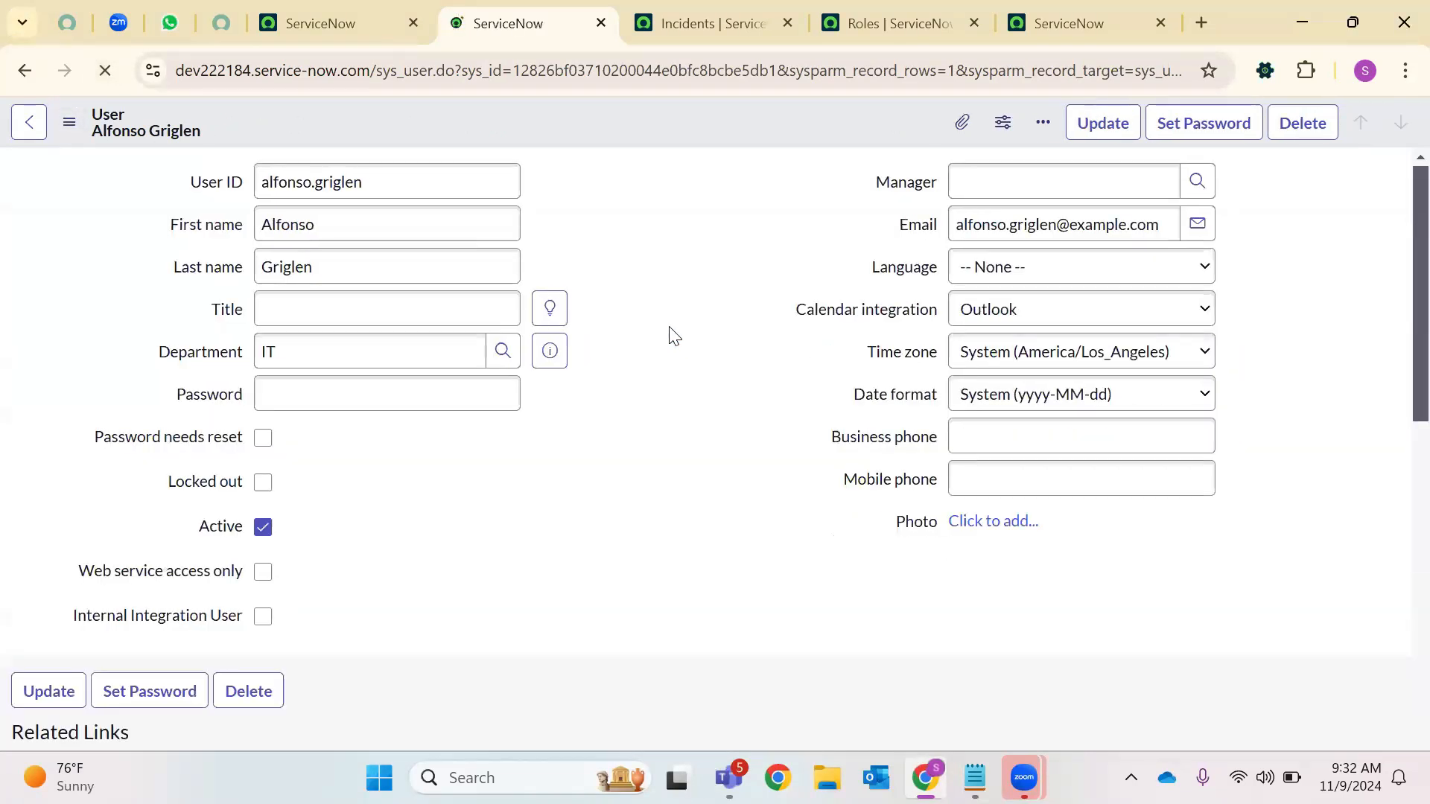
# Filter the user's Roles list by name 'itil', confirming itil and itil_admin, then open the home page's account menu
pyautogui.scroll(-6, 655, 273)
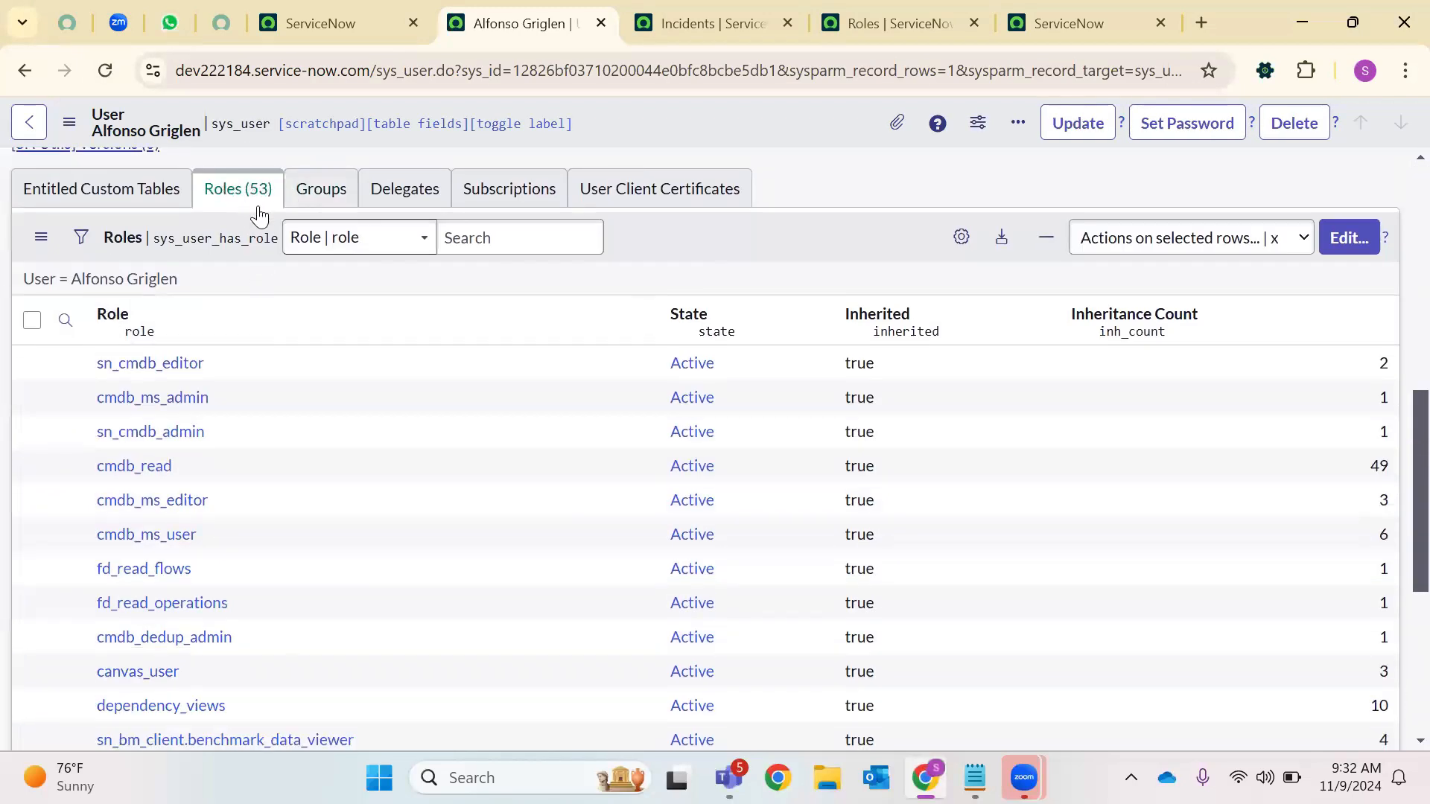
pyautogui.click(65, 320)
pyautogui.click(213, 371)
pyautogui.write('itil')
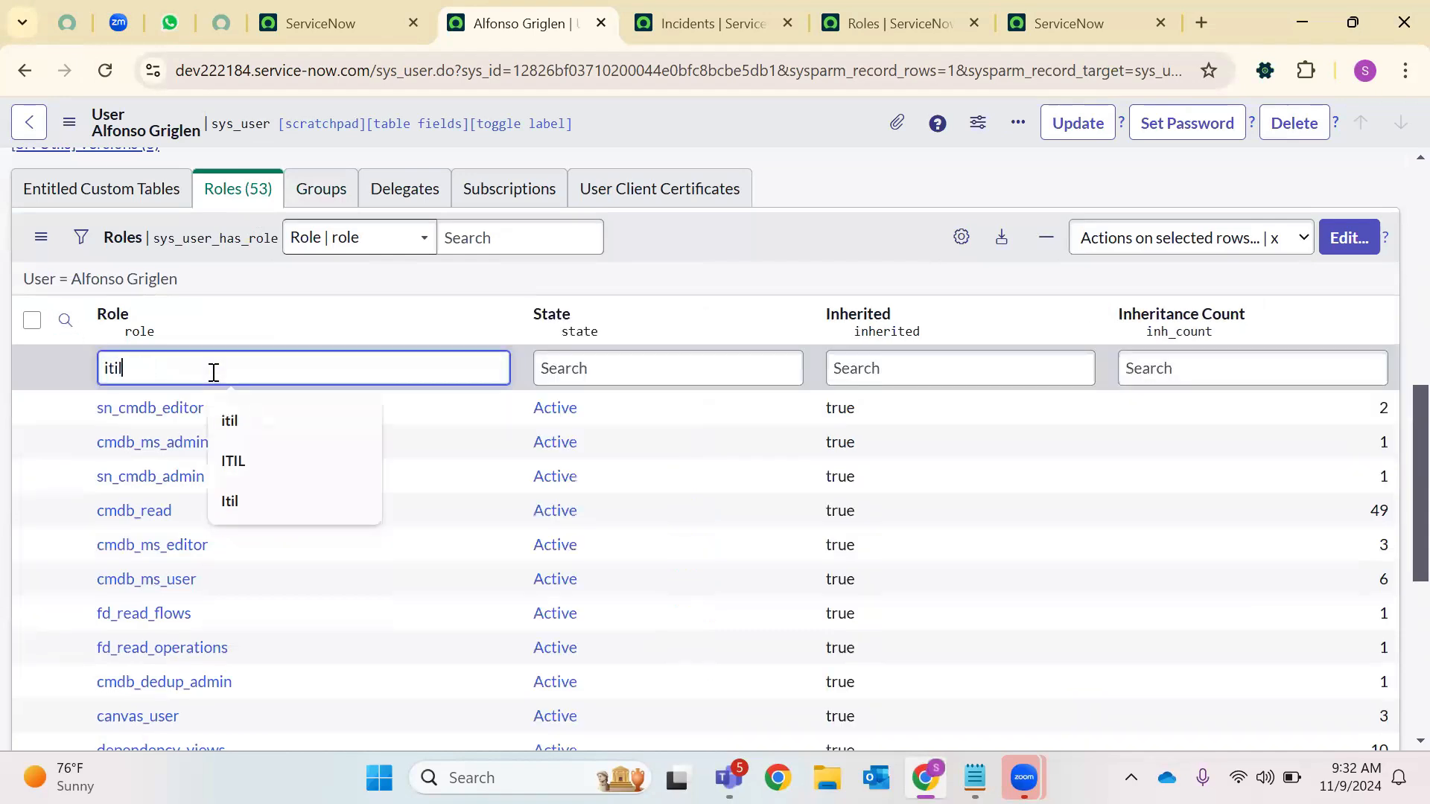
pyautogui.press('Up')
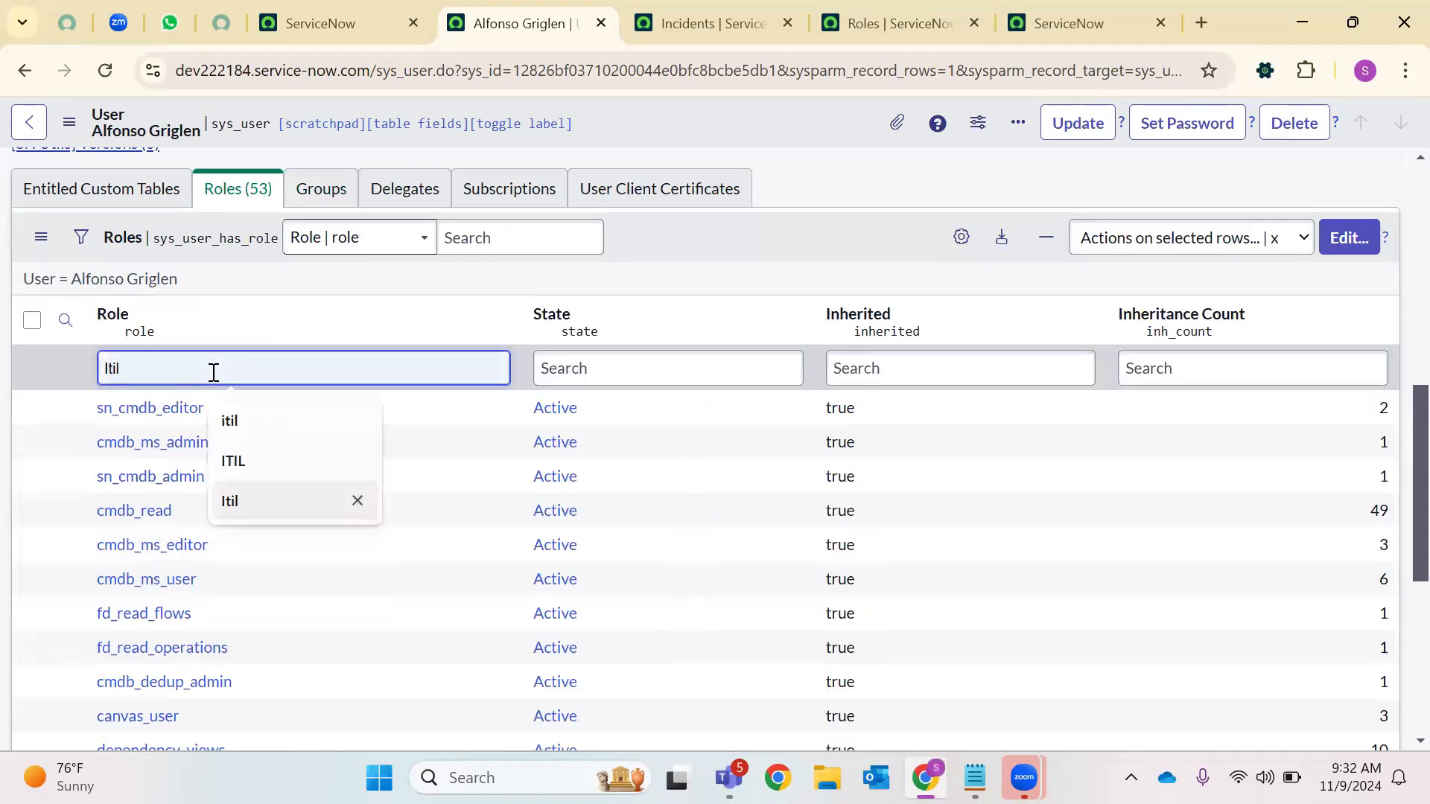
pyautogui.click(319, 417)
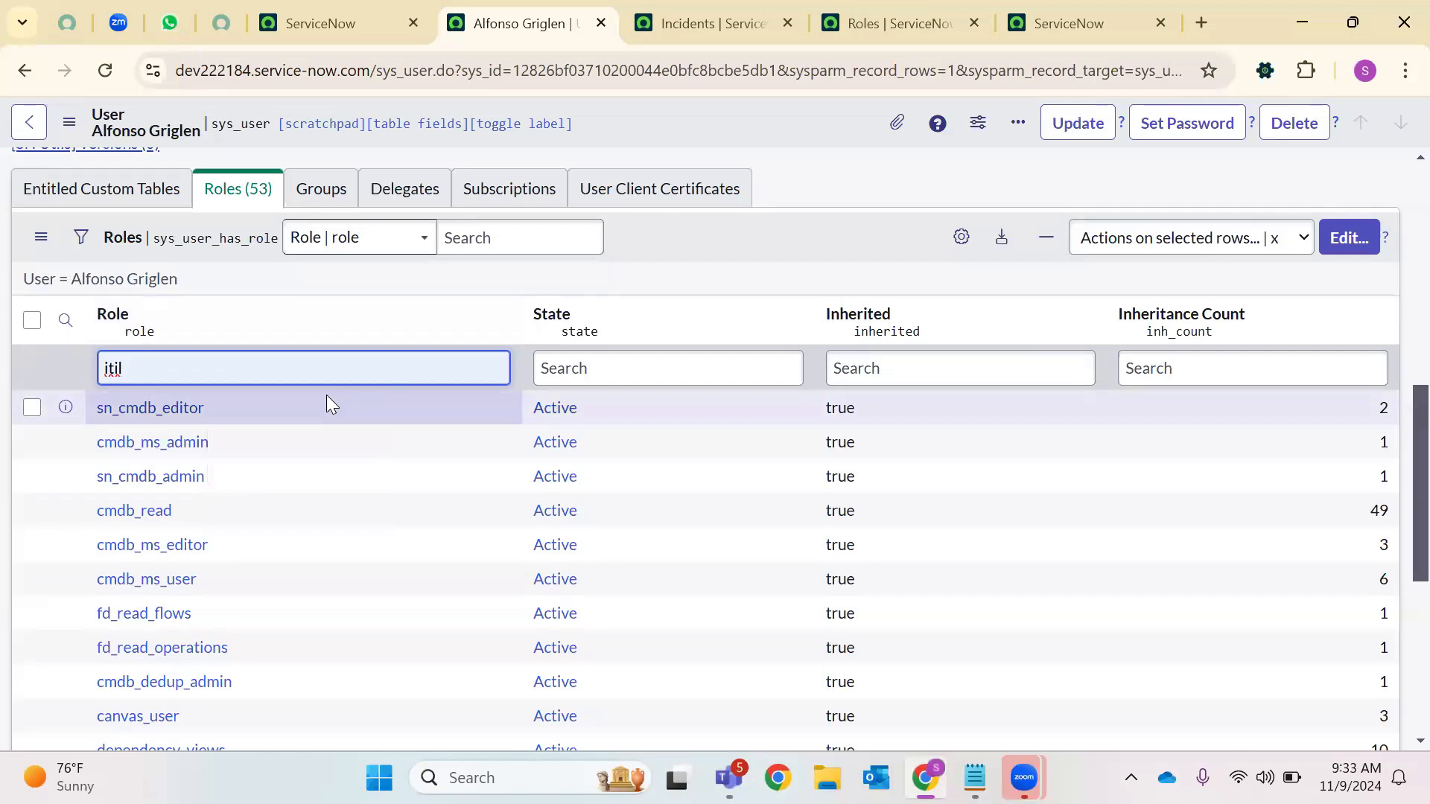
pyautogui.press('Return')
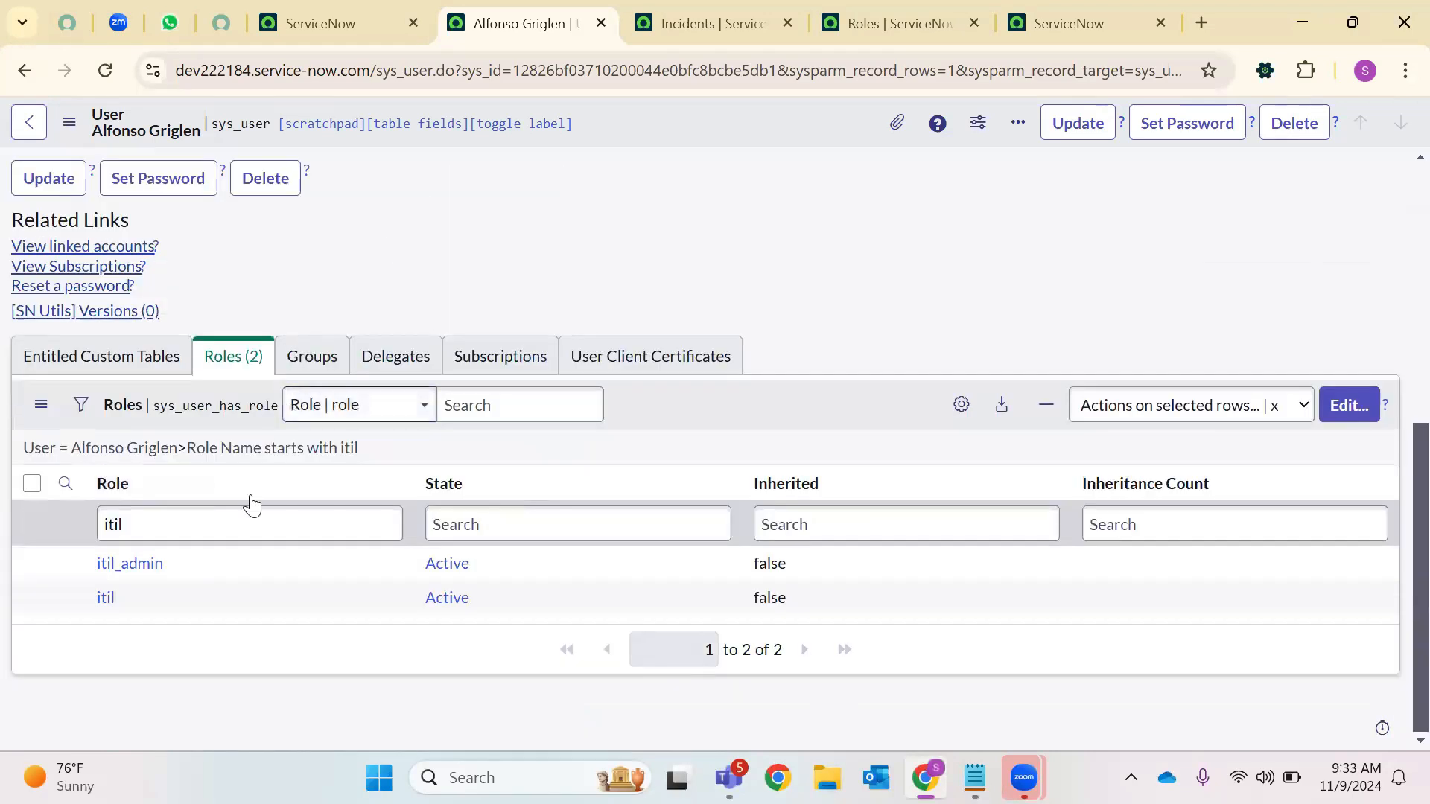
pyautogui.moveTo(81, 593); pyautogui.dragTo(109, 602)
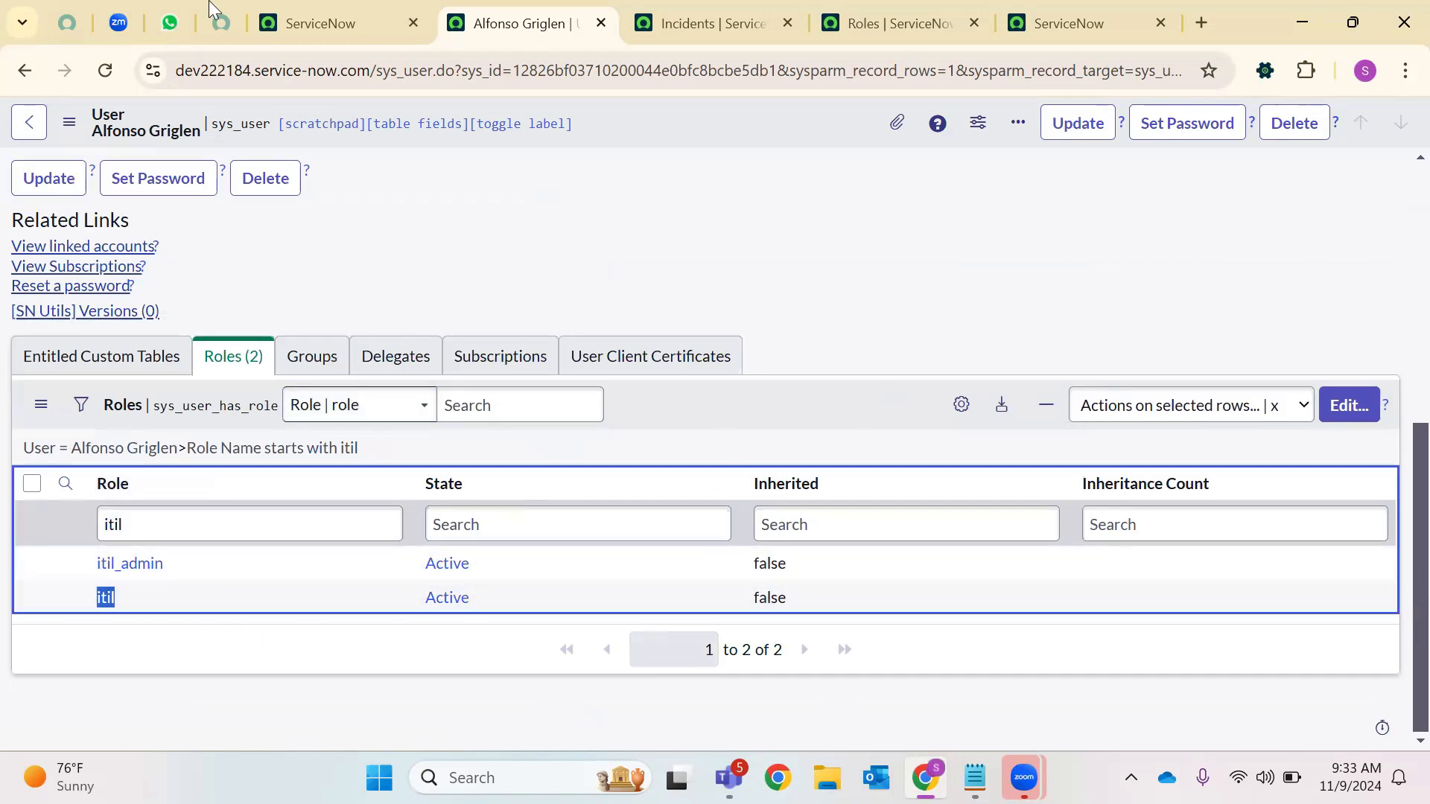
pyautogui.click(387, 16)
pyautogui.click(1394, 126)
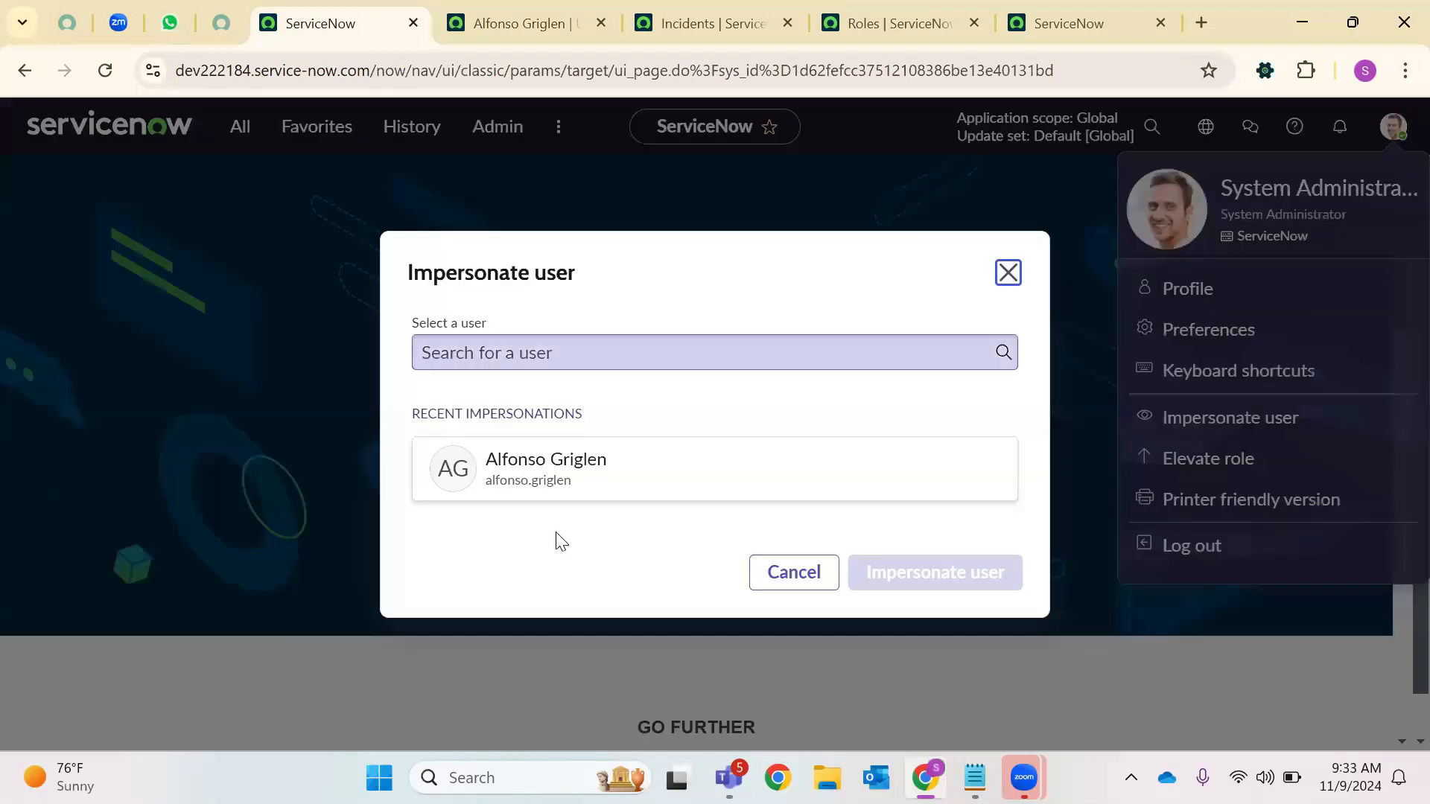
# Impersonate the recently used test account and open the All application navigator
pyautogui.click(603, 477)
pyautogui.click(959, 583)
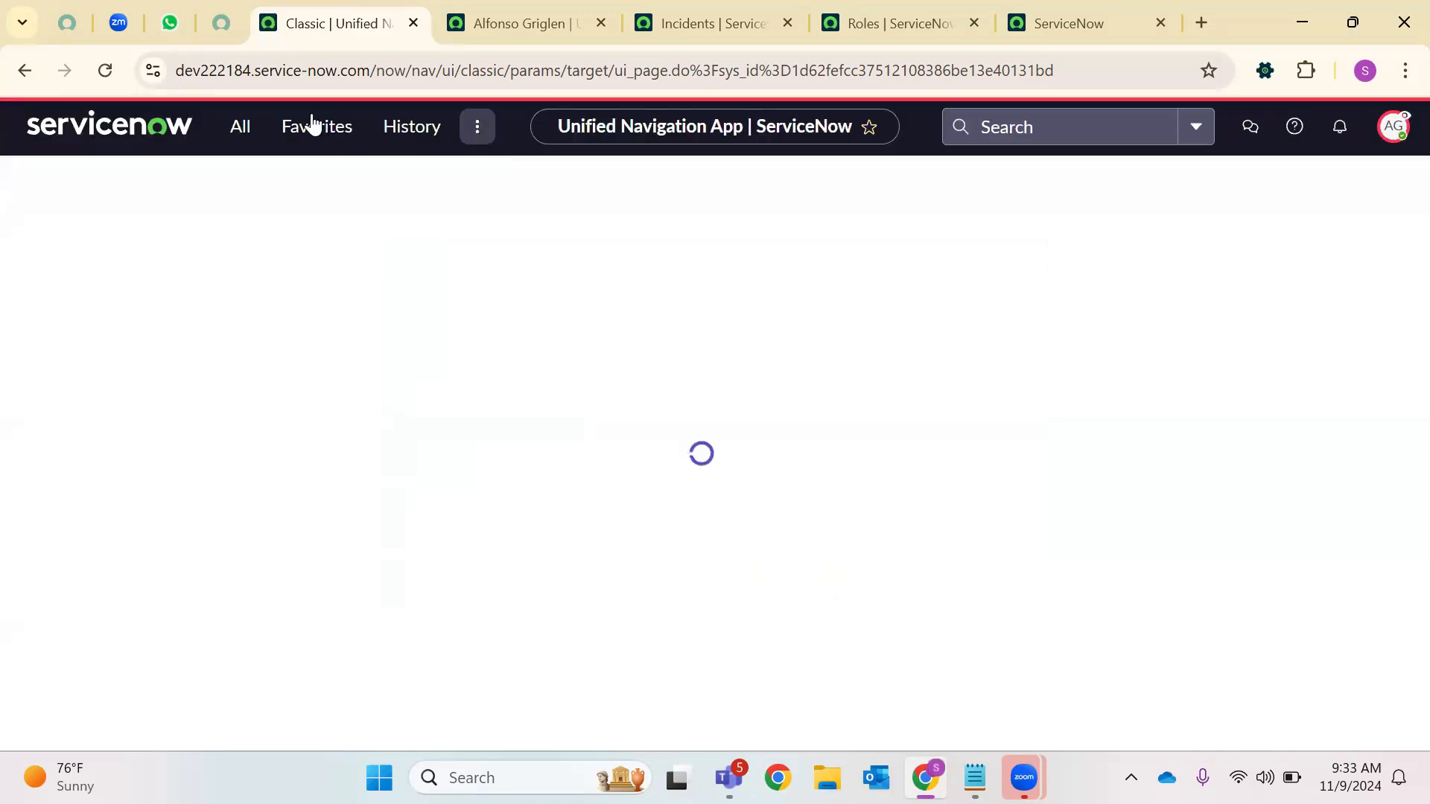
pyautogui.click(241, 128)
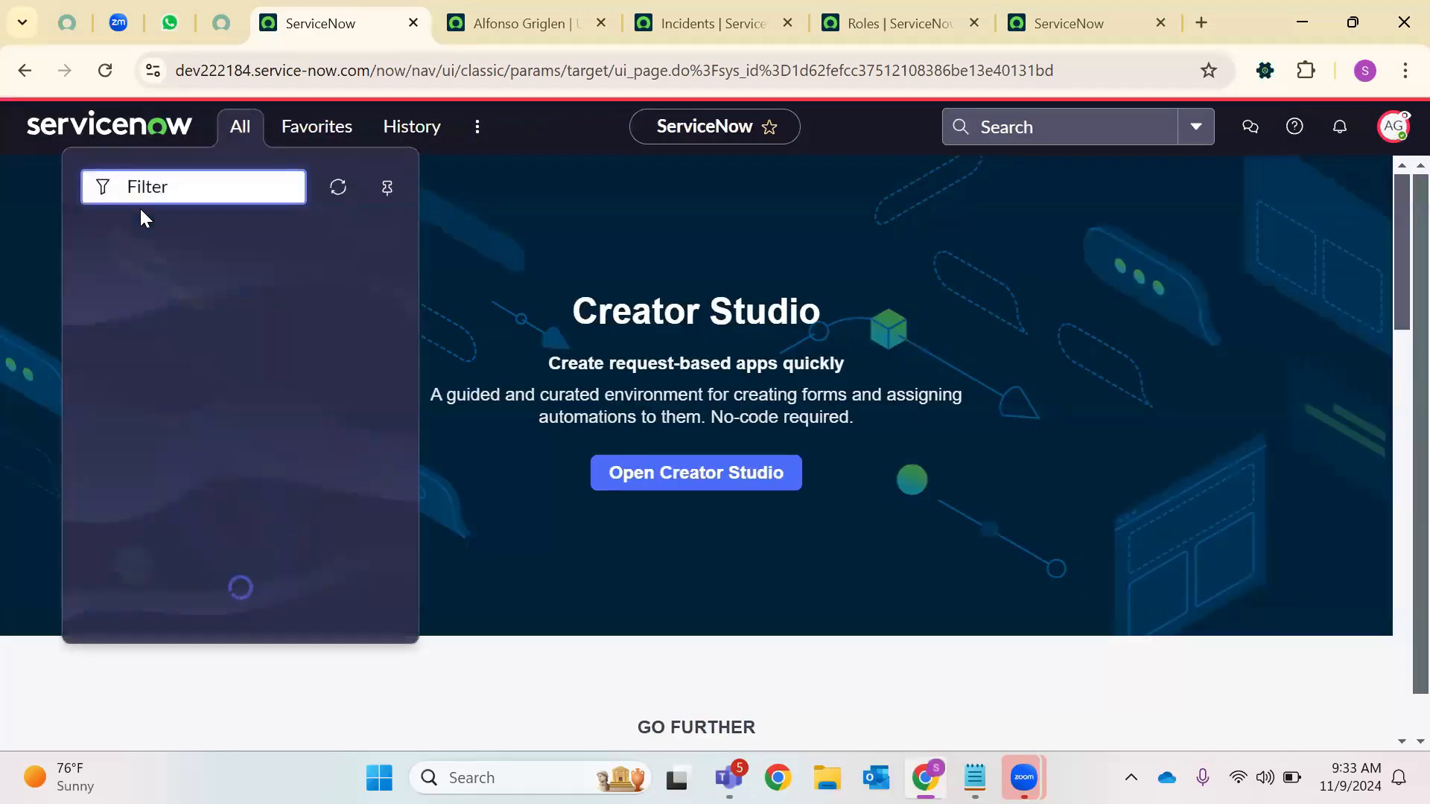
pyautogui.click(102, 249)
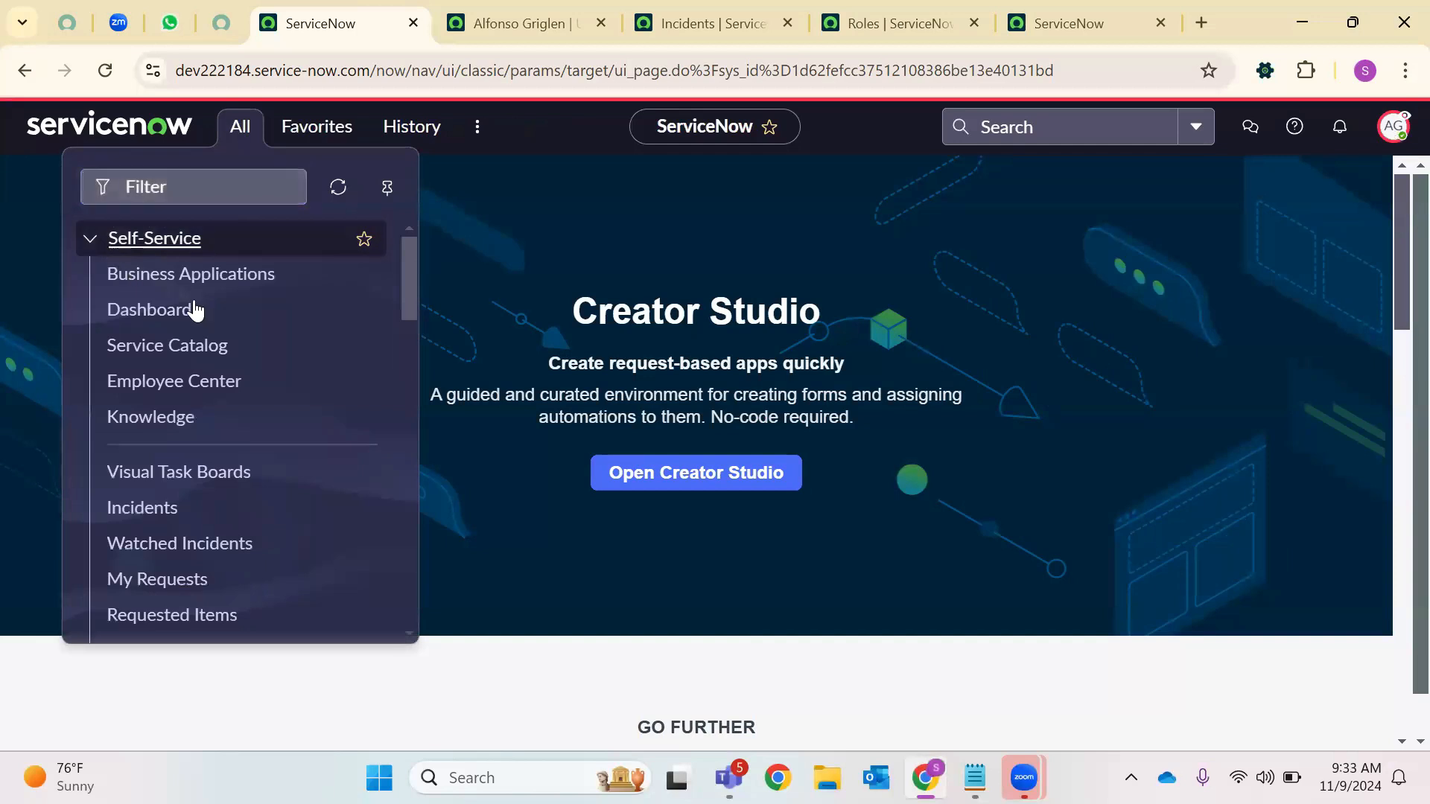
pyautogui.scroll(-15, 175, 350)
pyautogui.scroll(15, 154, 376)
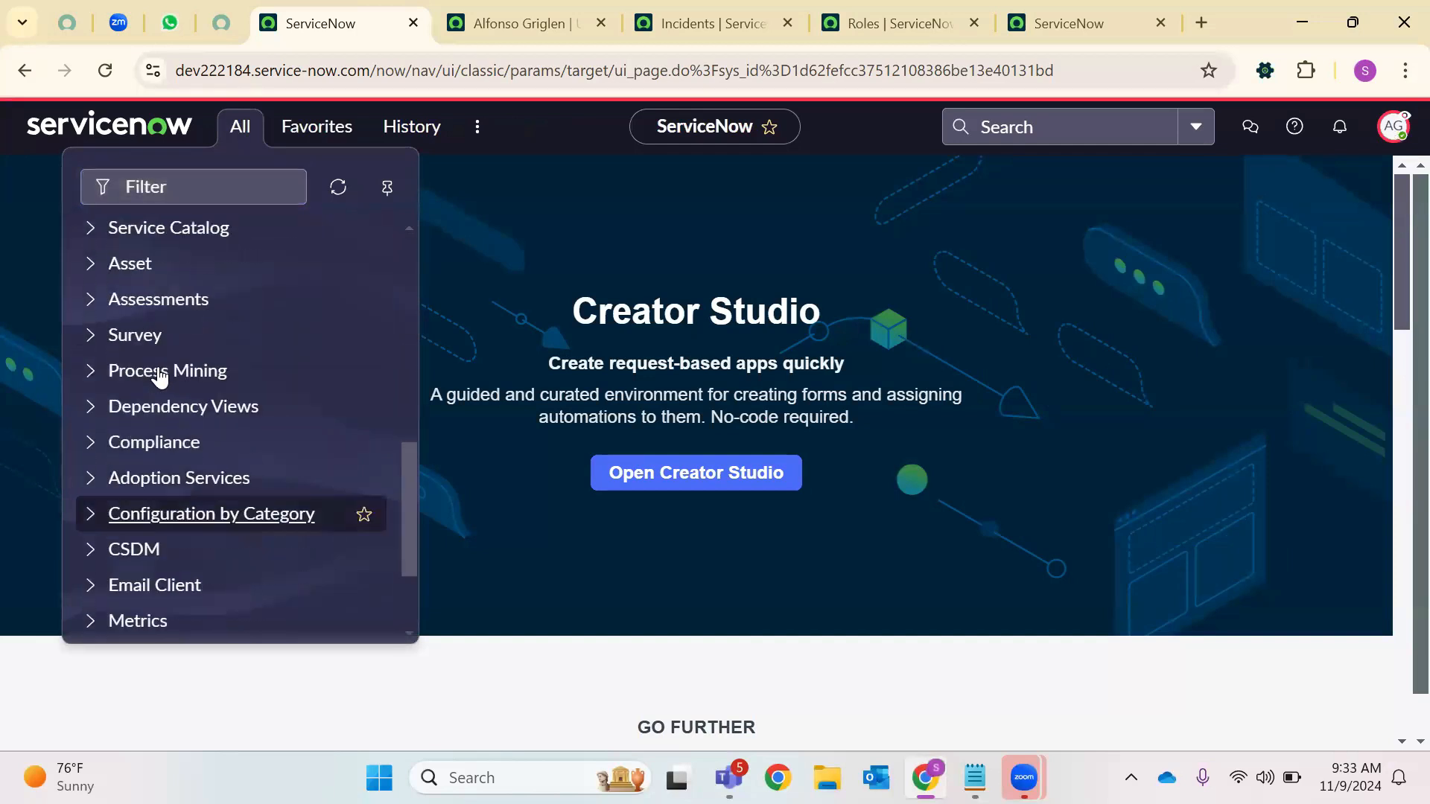
pyautogui.scroll(-8, 152, 372)
pyautogui.scroll(-4, 134, 417)
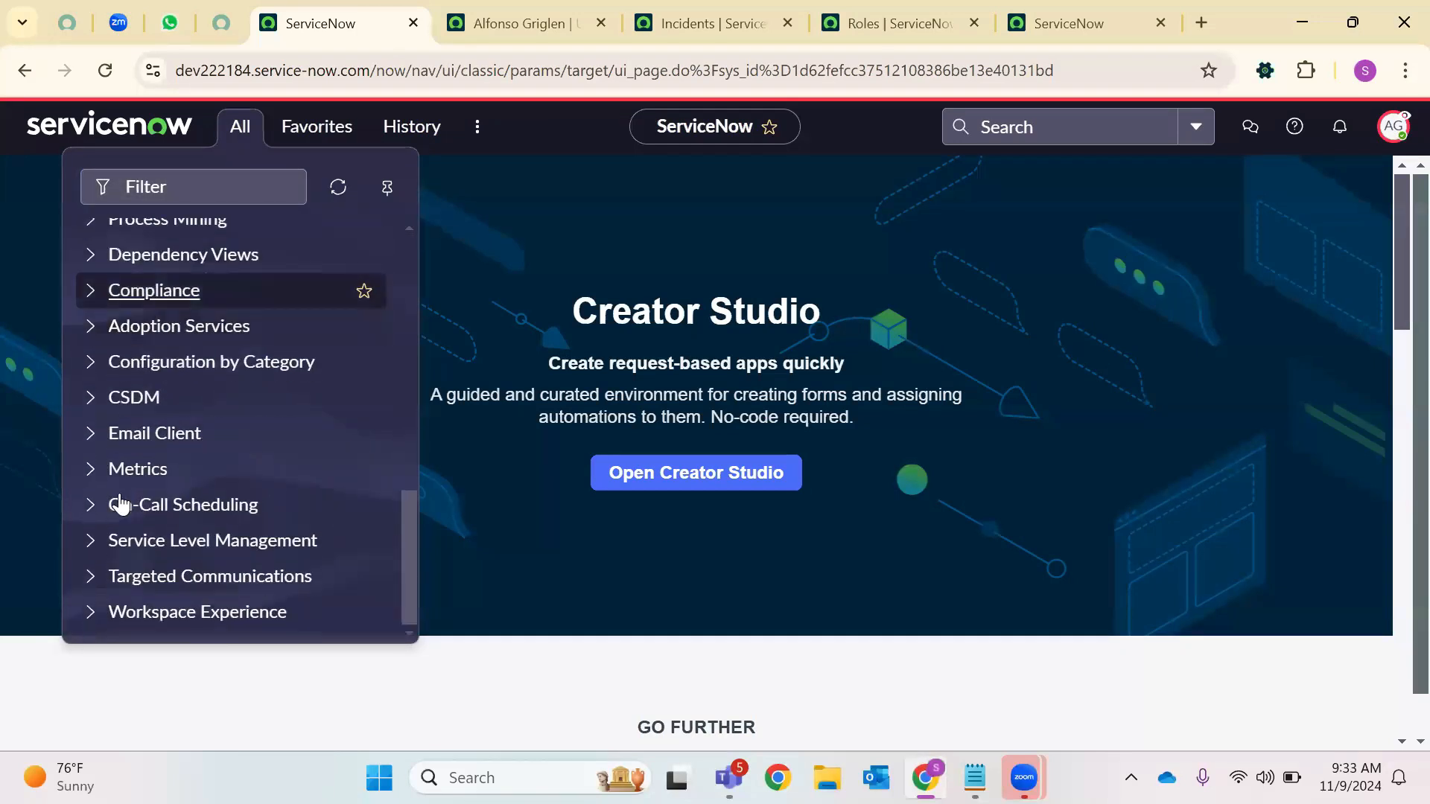
pyautogui.scroll(7, 218, 425)
pyautogui.scroll(5, 222, 421)
# Filter the navigator for 'incident' to confirm the Incident menus now appear, then open the account menu
pyautogui.click(184, 182)
pyautogui.write('incid')
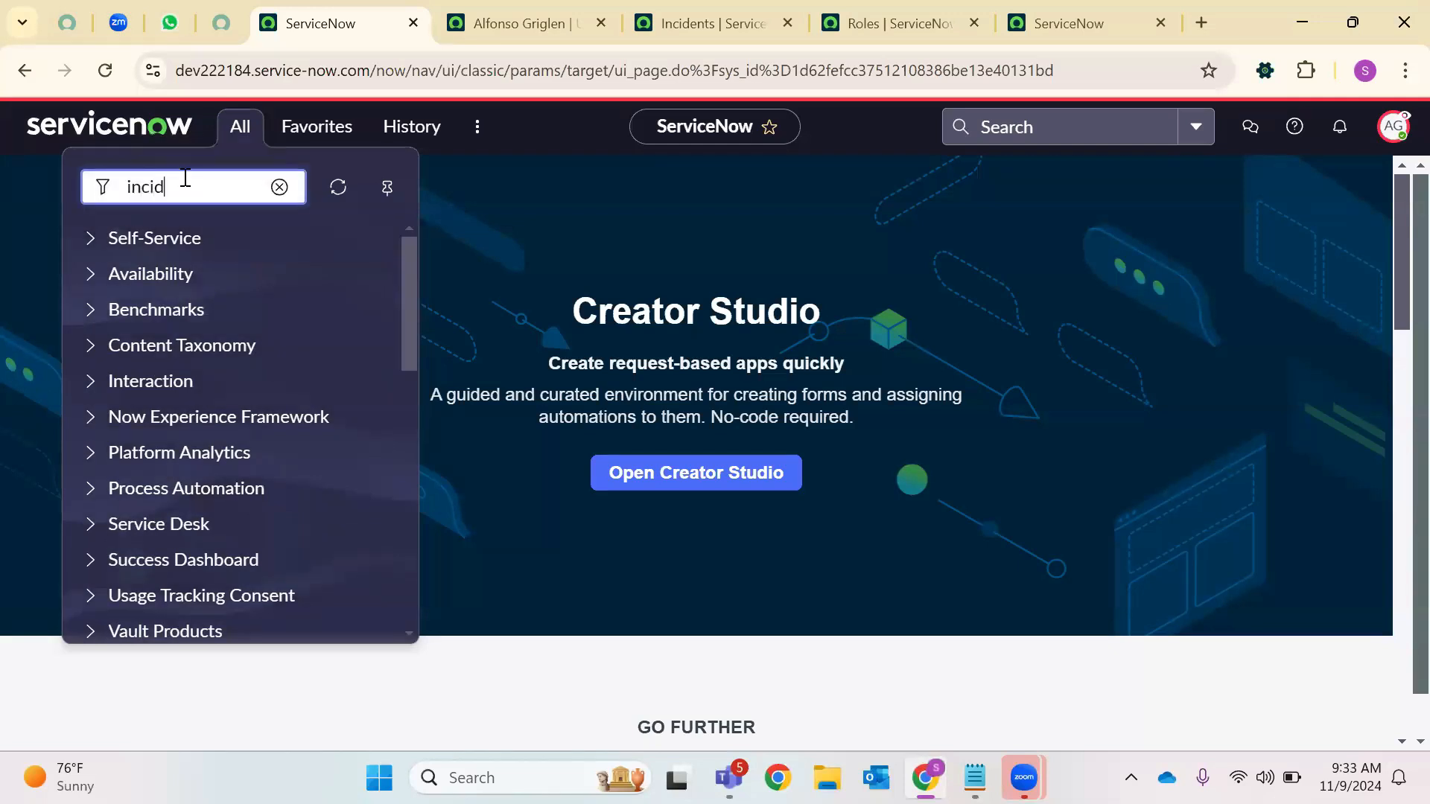
pyautogui.write('ent')
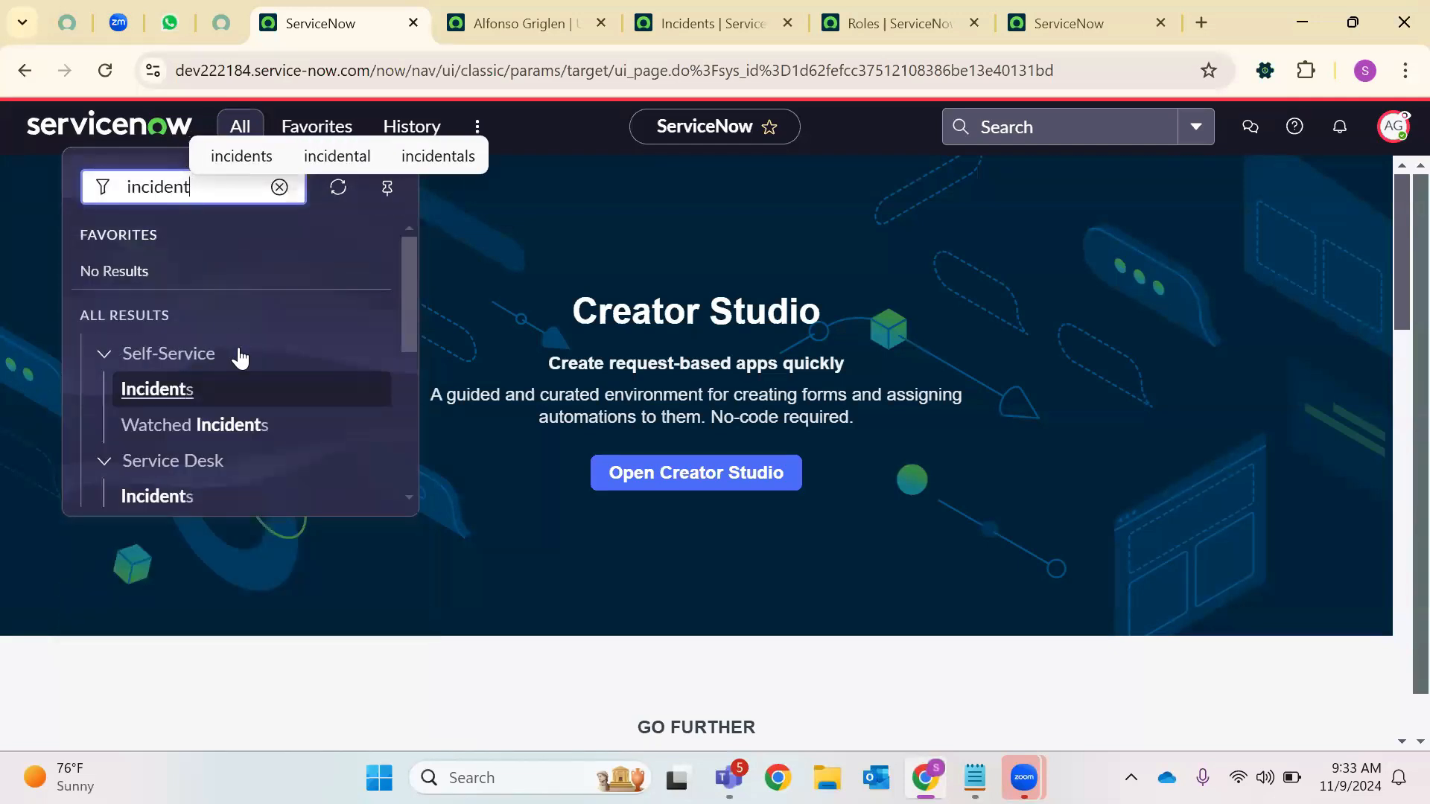
pyautogui.scroll(-5, 236, 358)
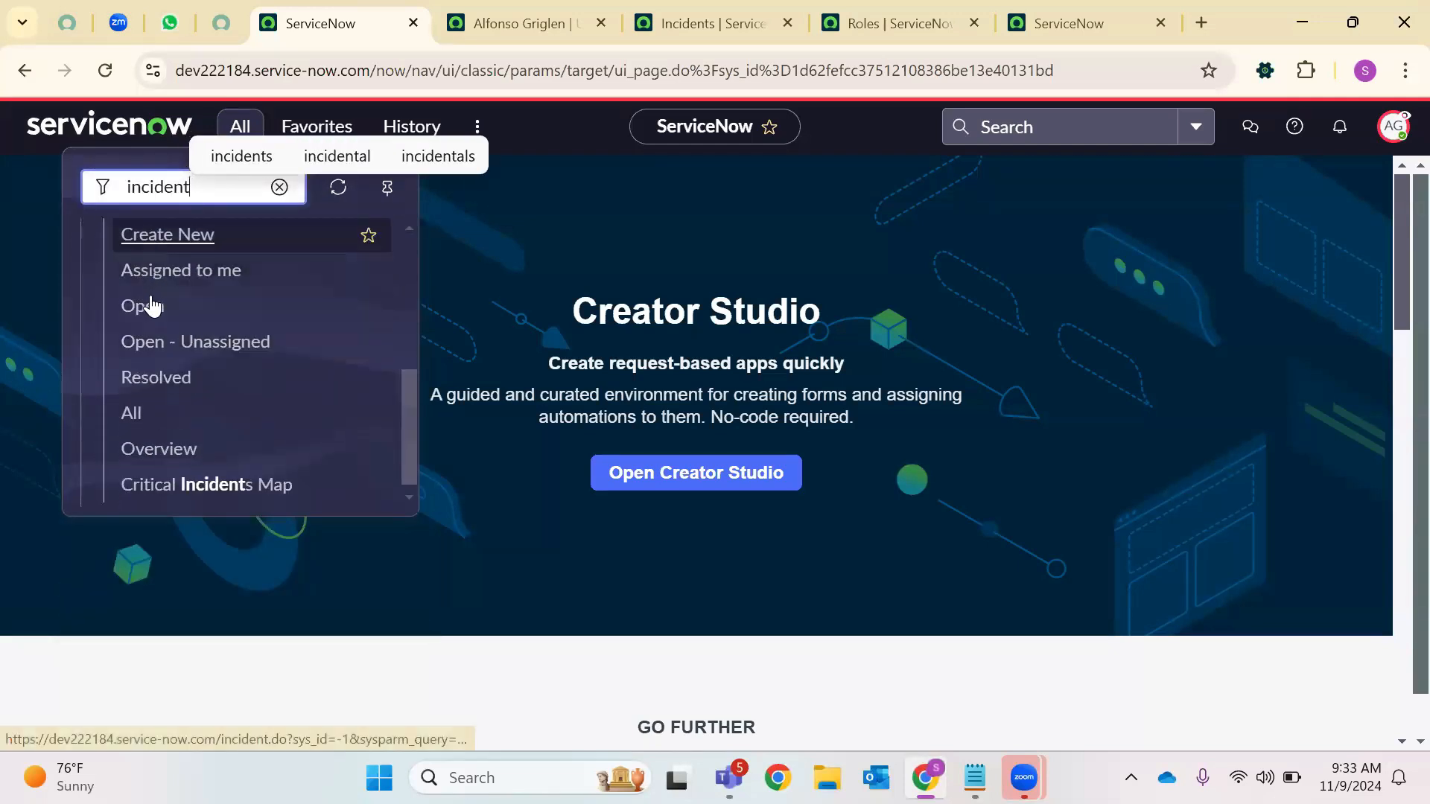
pyautogui.scroll(2, 156, 320)
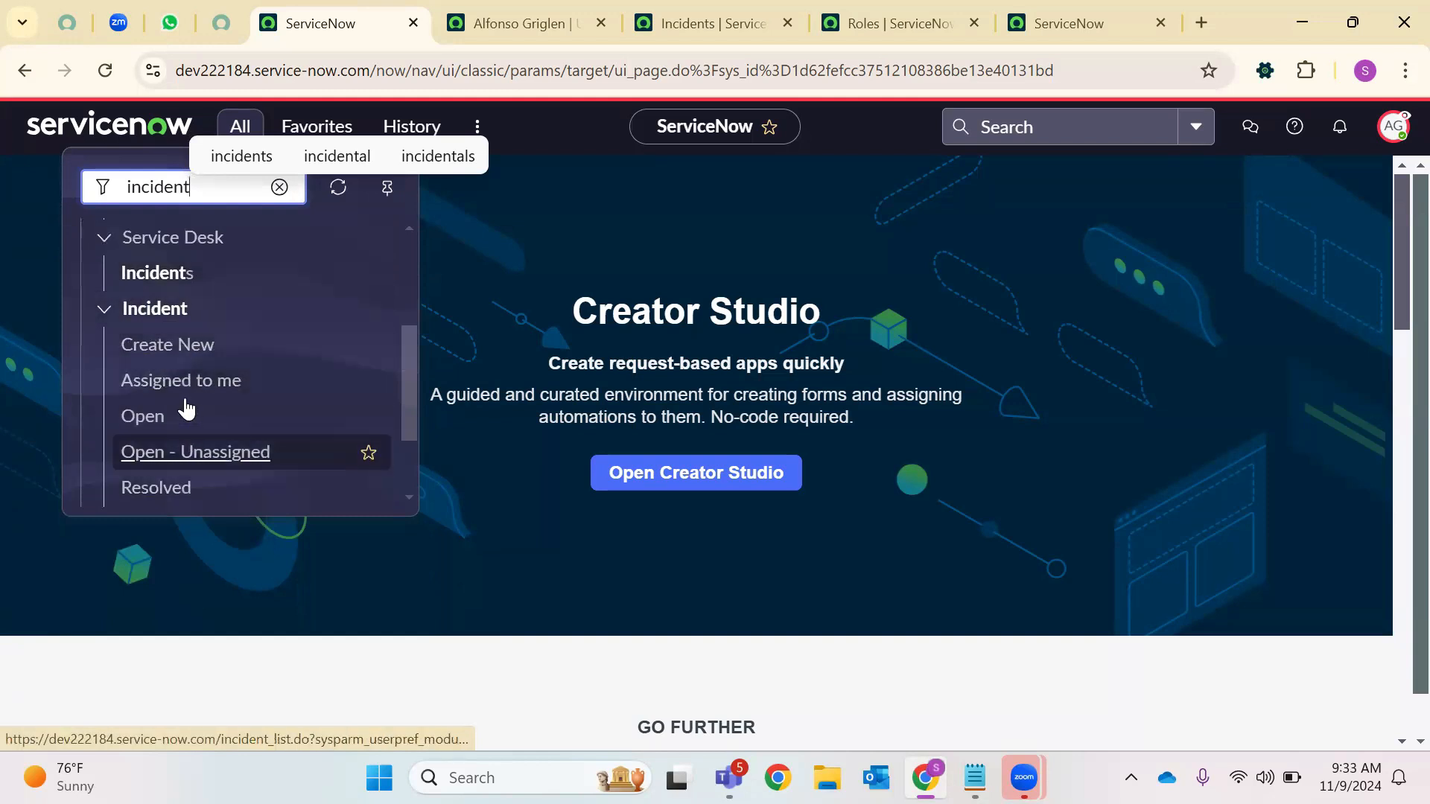
pyautogui.scroll(-2, 175, 434)
pyautogui.scroll(1, 179, 433)
pyautogui.scroll(5, 178, 433)
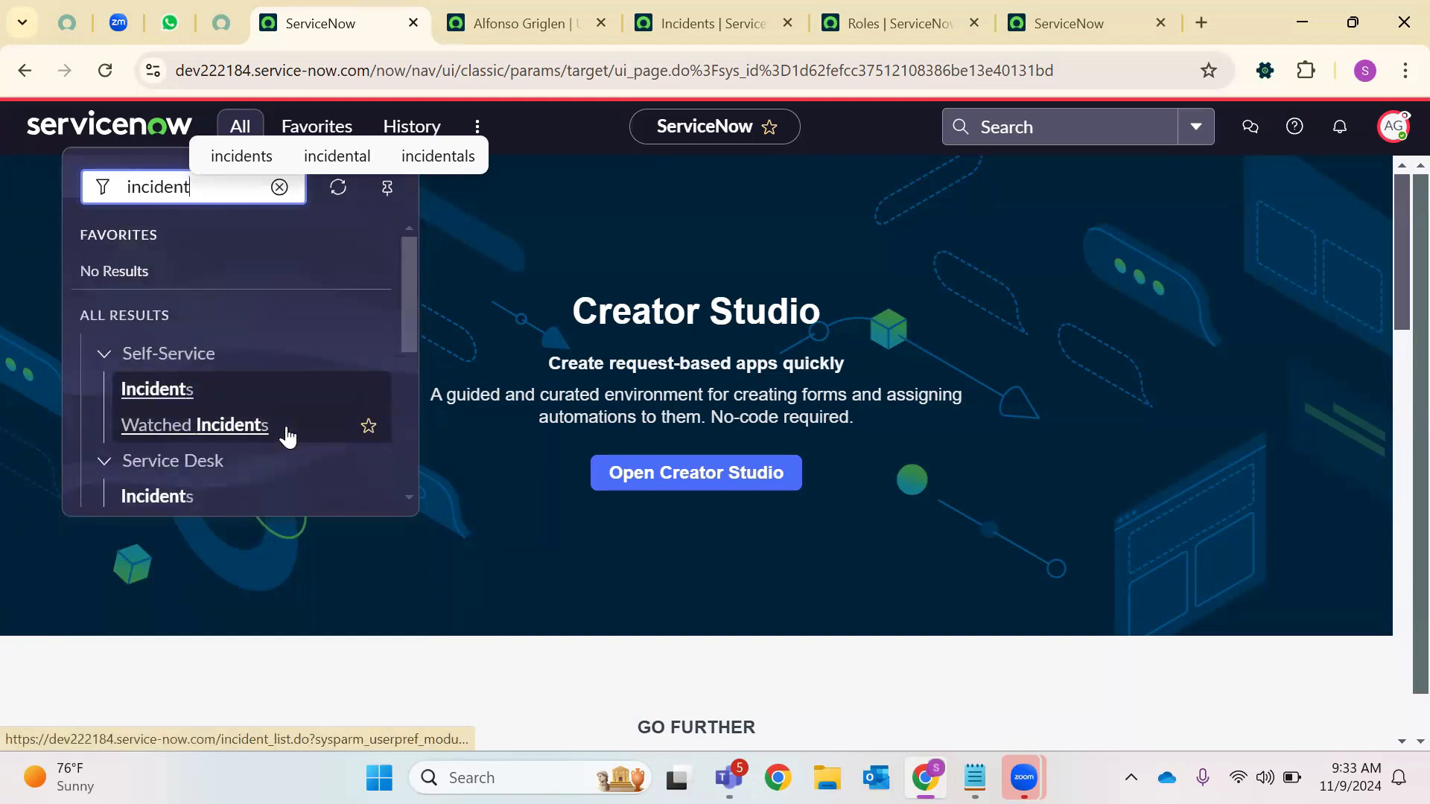
pyautogui.click(1384, 143)
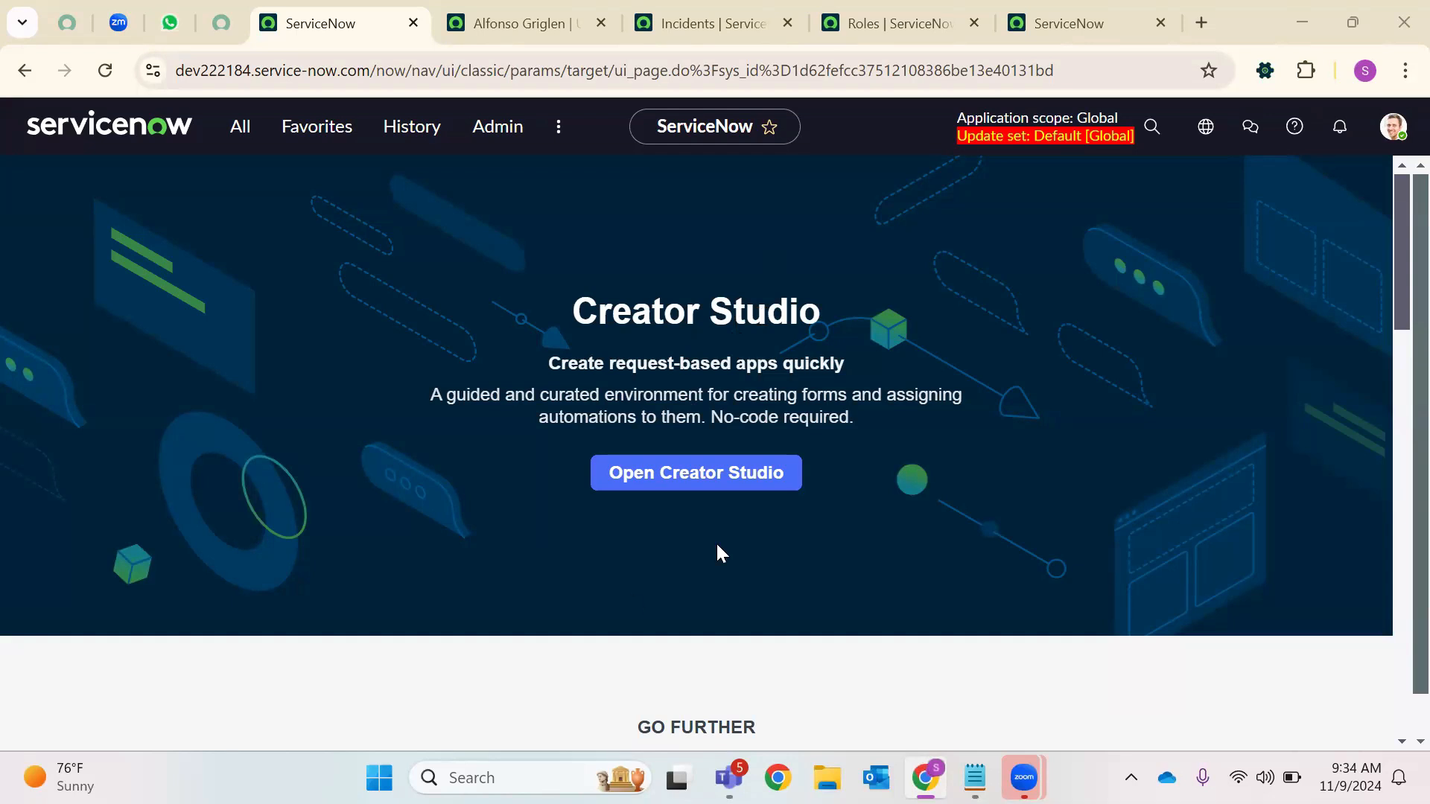
# End the impersonation to return to the System Administrator account
pyautogui.click(1394, 129)
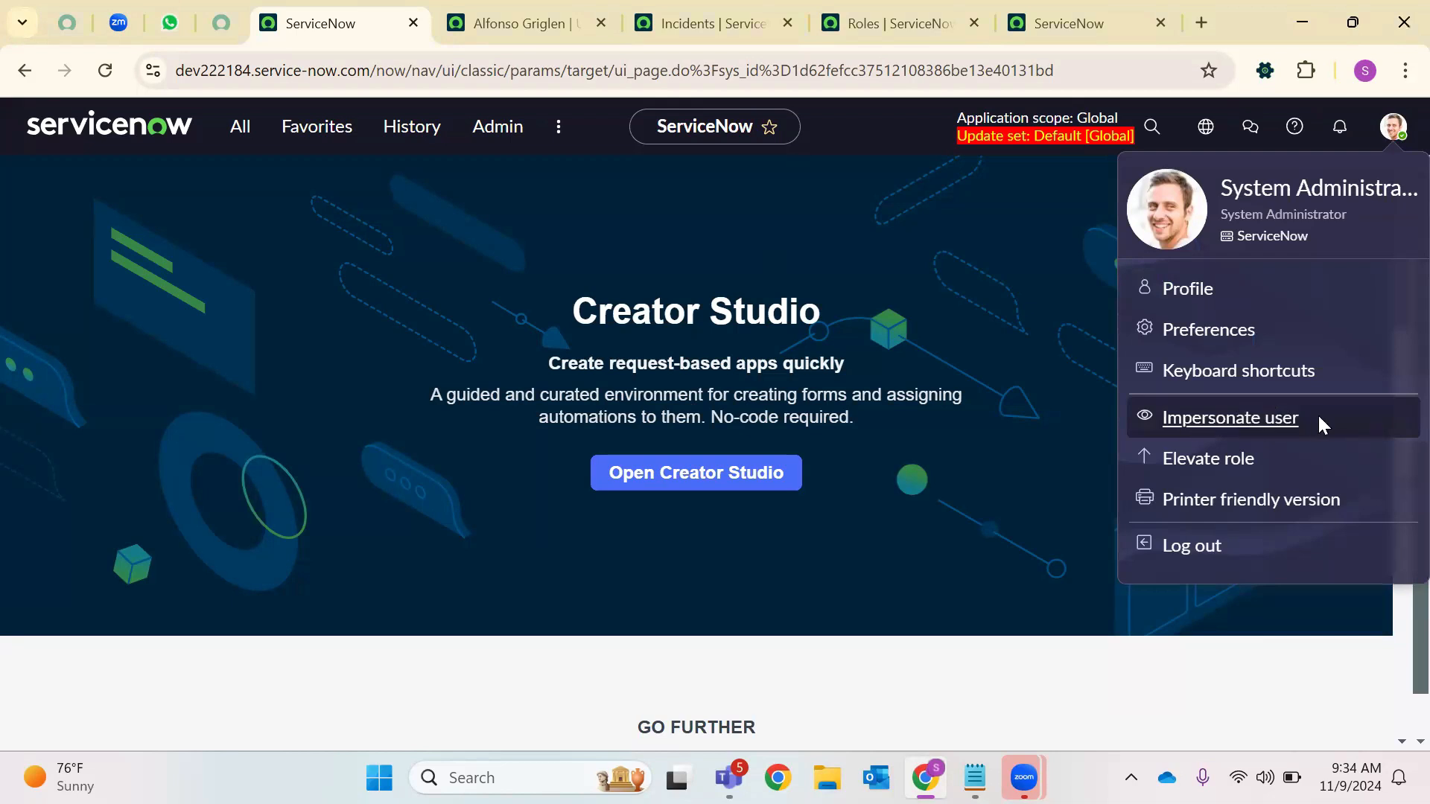
pyautogui.click(1269, 428)
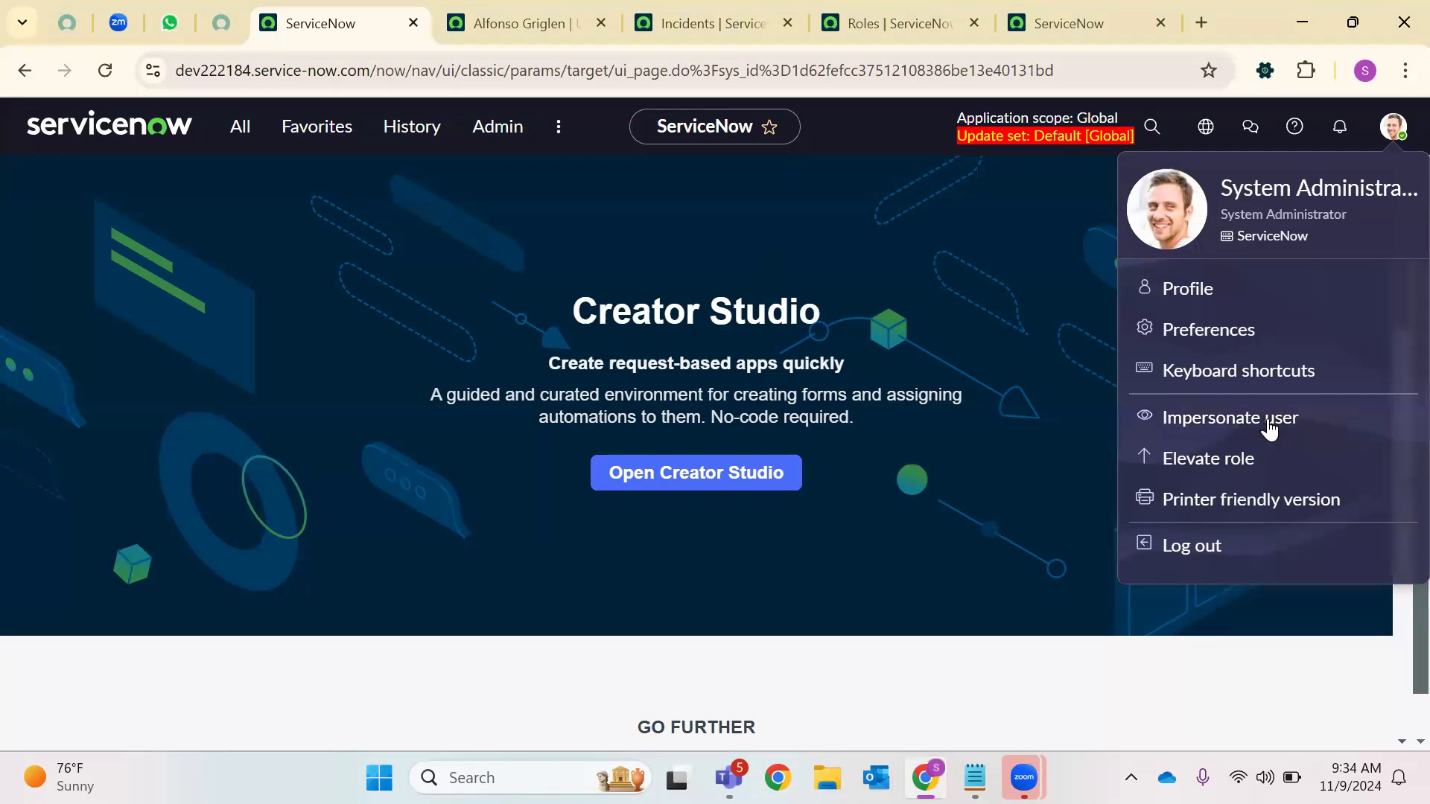
pyautogui.click(967, 287)
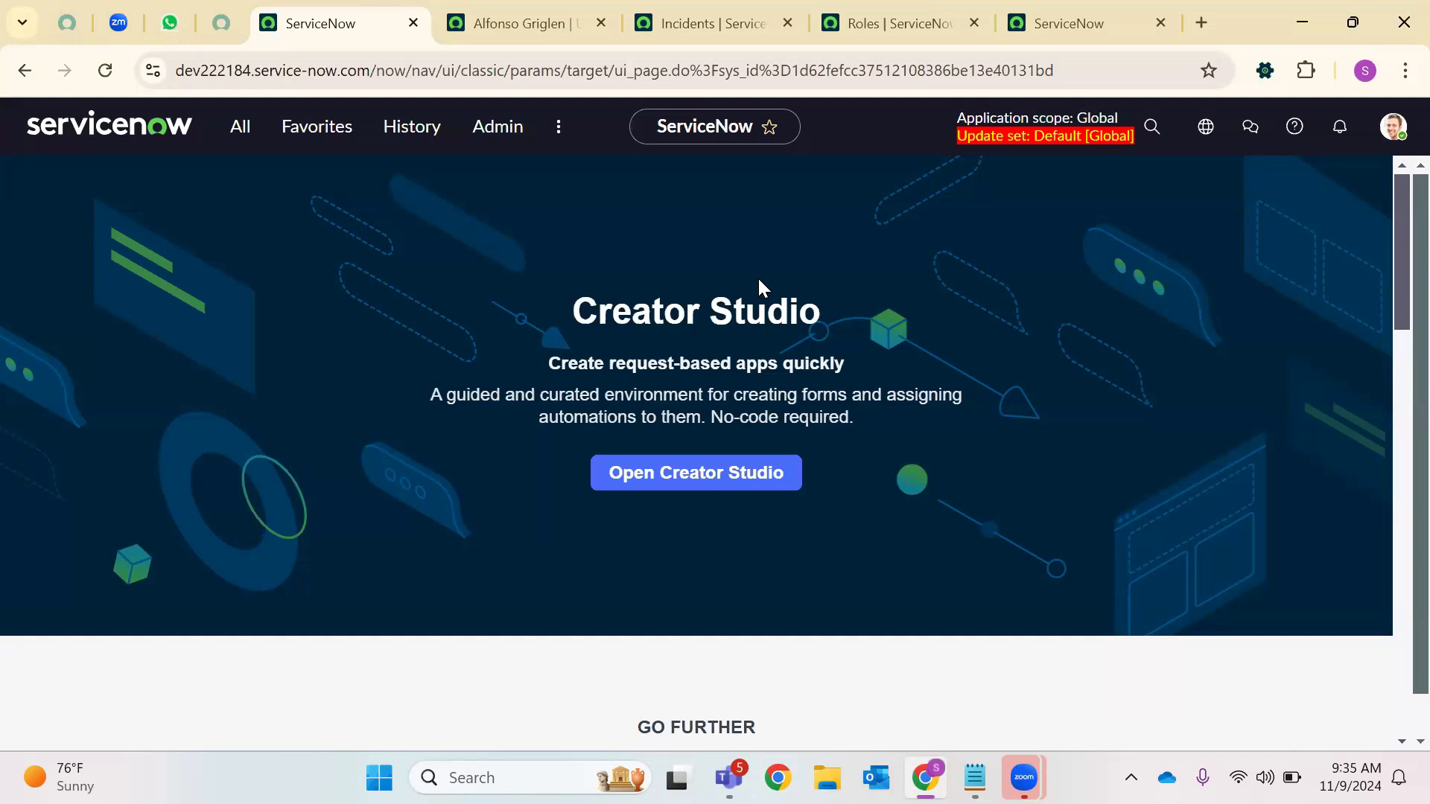
# Close the three leftover record tabs and the extra ServiceNow browser tab
pyautogui.click(593, 21)
pyautogui.click(594, 20)
pyautogui.click(593, 21)
pyautogui.hotkey('ctrl', 'w')
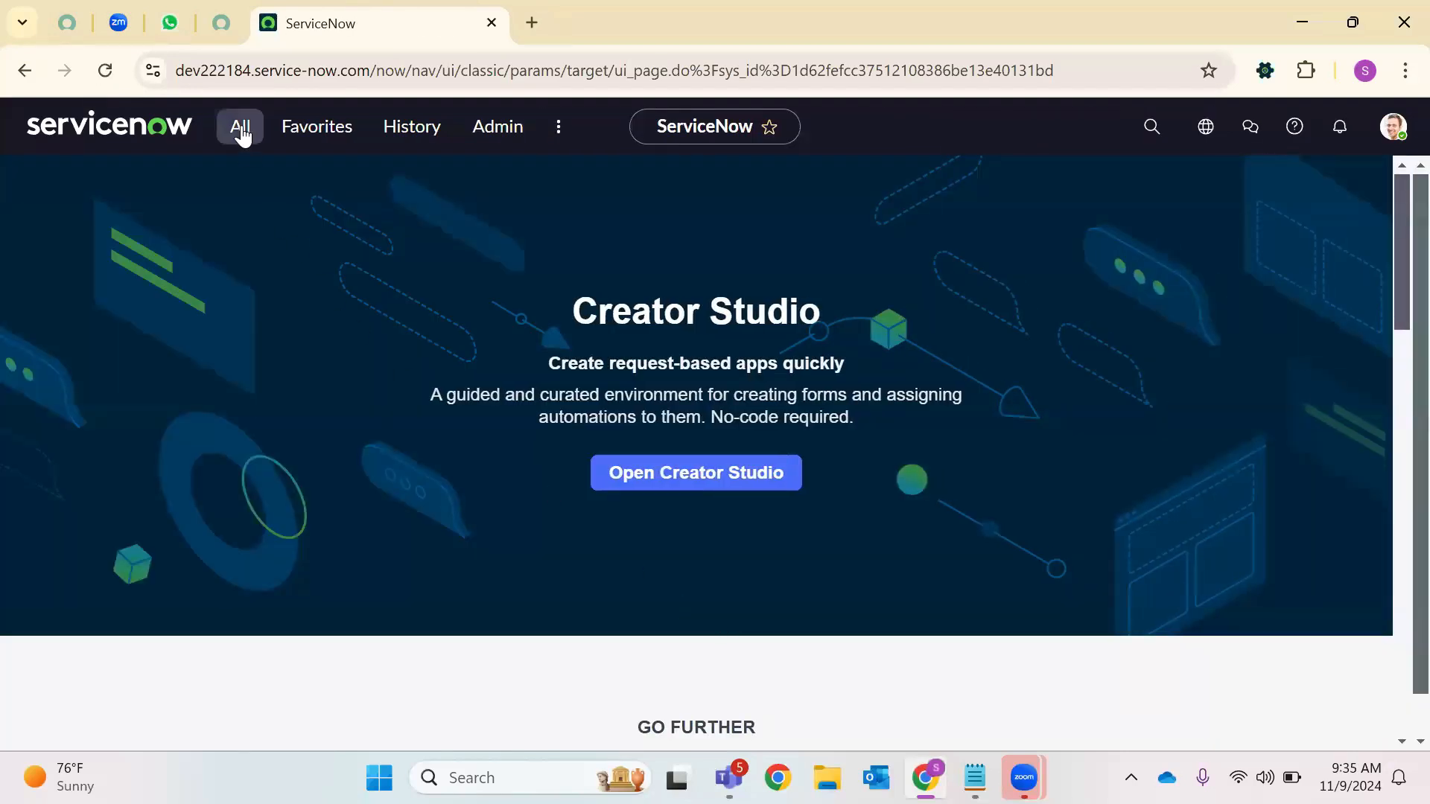
# Open the Users table list by entering sys_user.LIST in the All navigator filter
pyautogui.click(248, 149)
pyautogui.write('Ro')
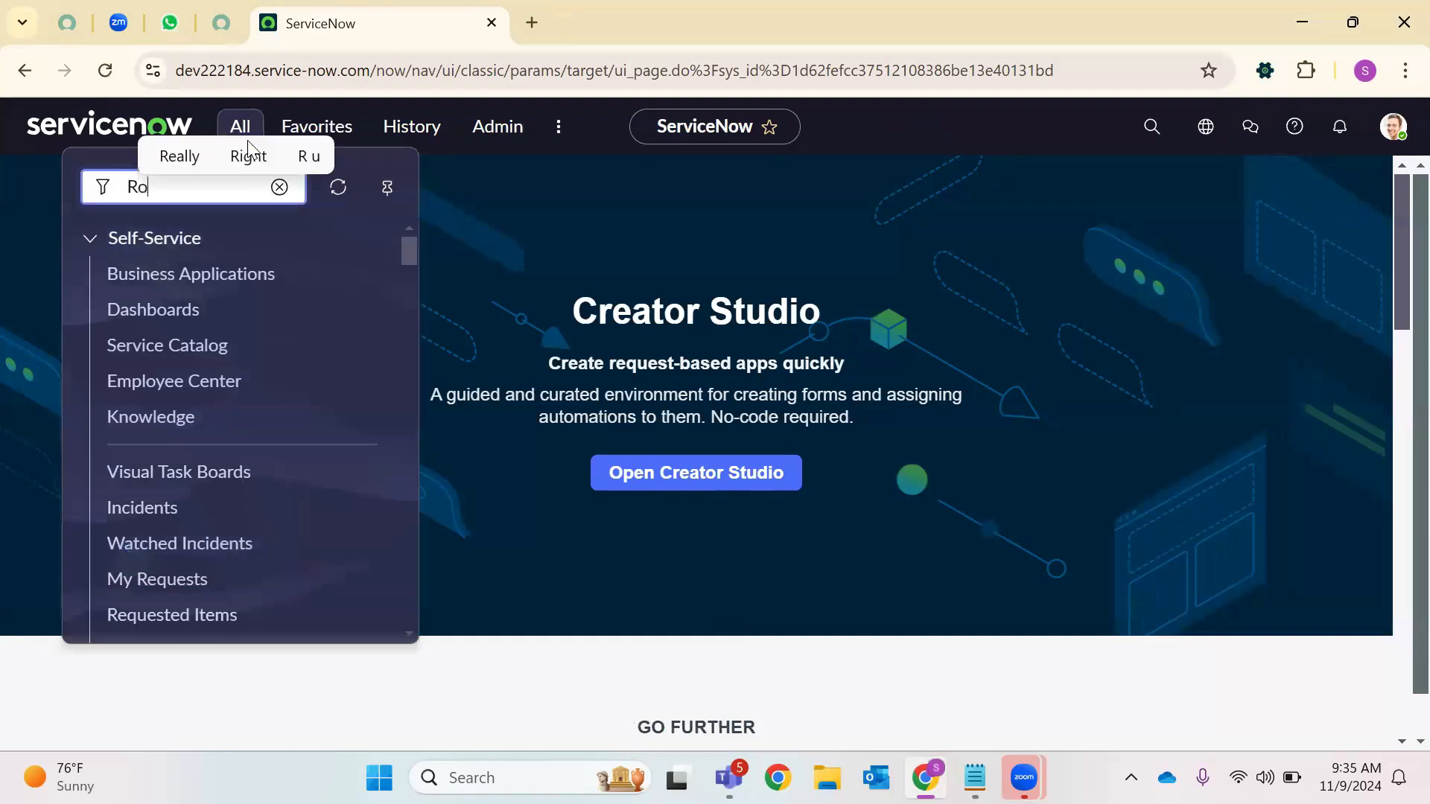
pyautogui.press('BackSpace')
pyautogui.press('BackSpace')
pyautogui.write('sys')
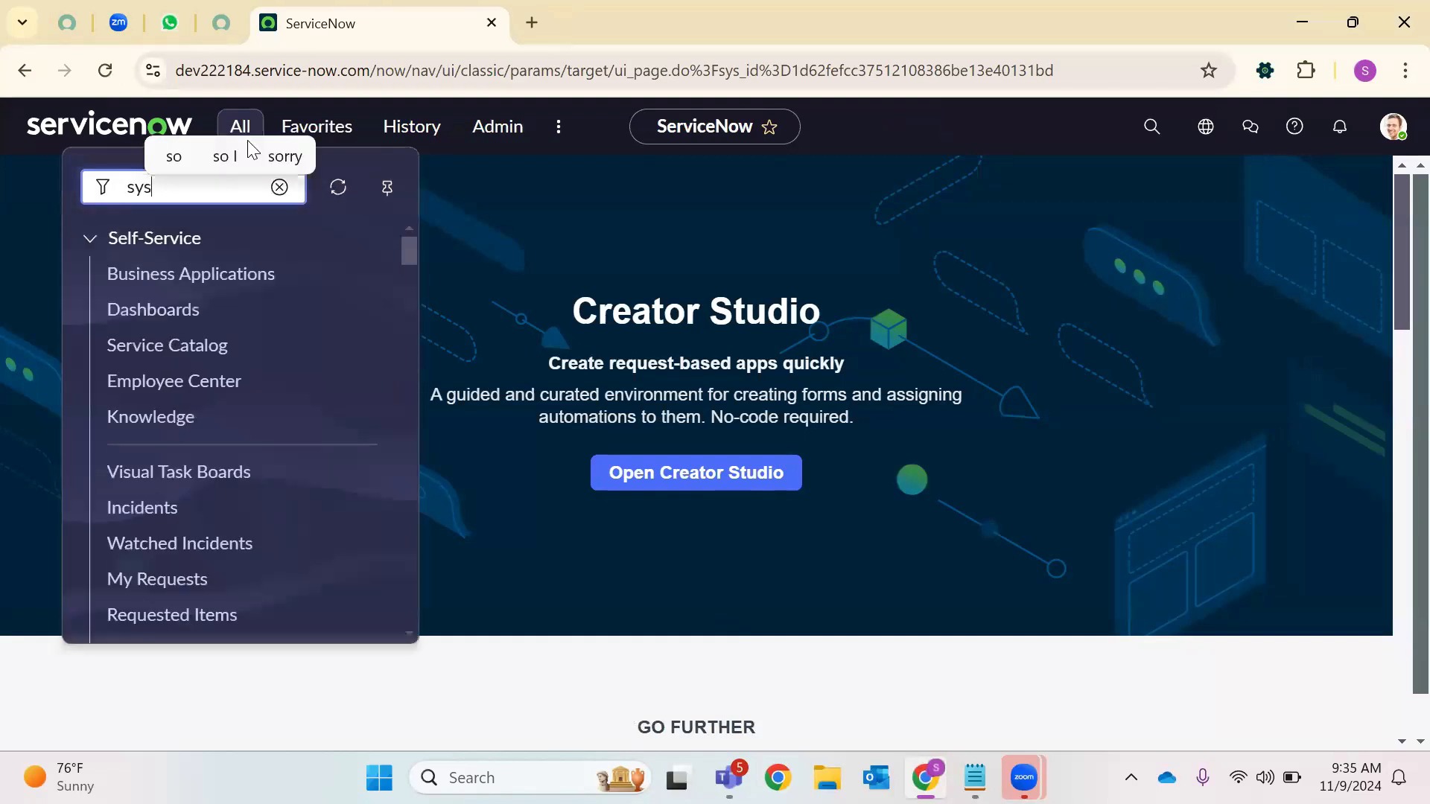
pyautogui.write('_user.')
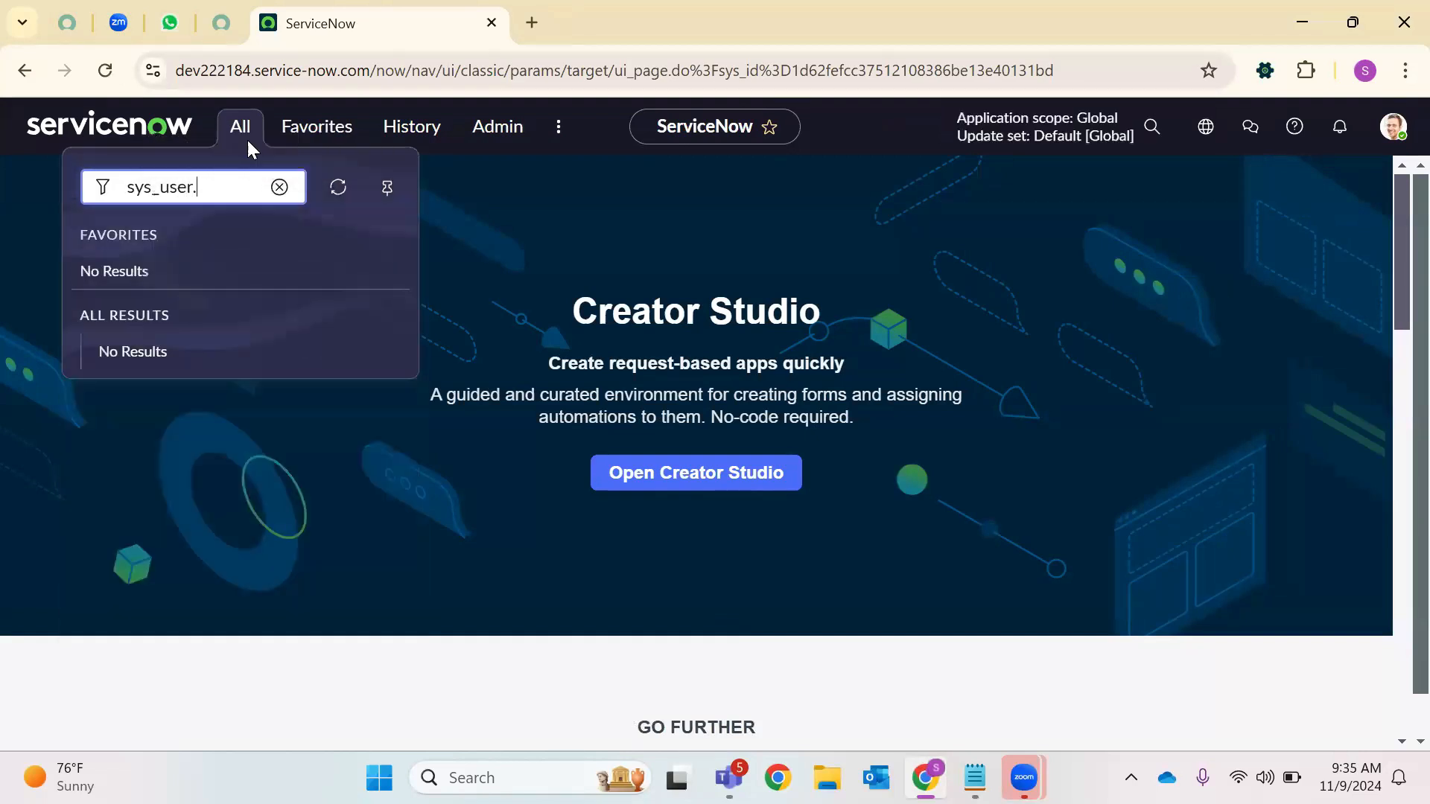
pyautogui.write('LIST')
pyautogui.press('Return')
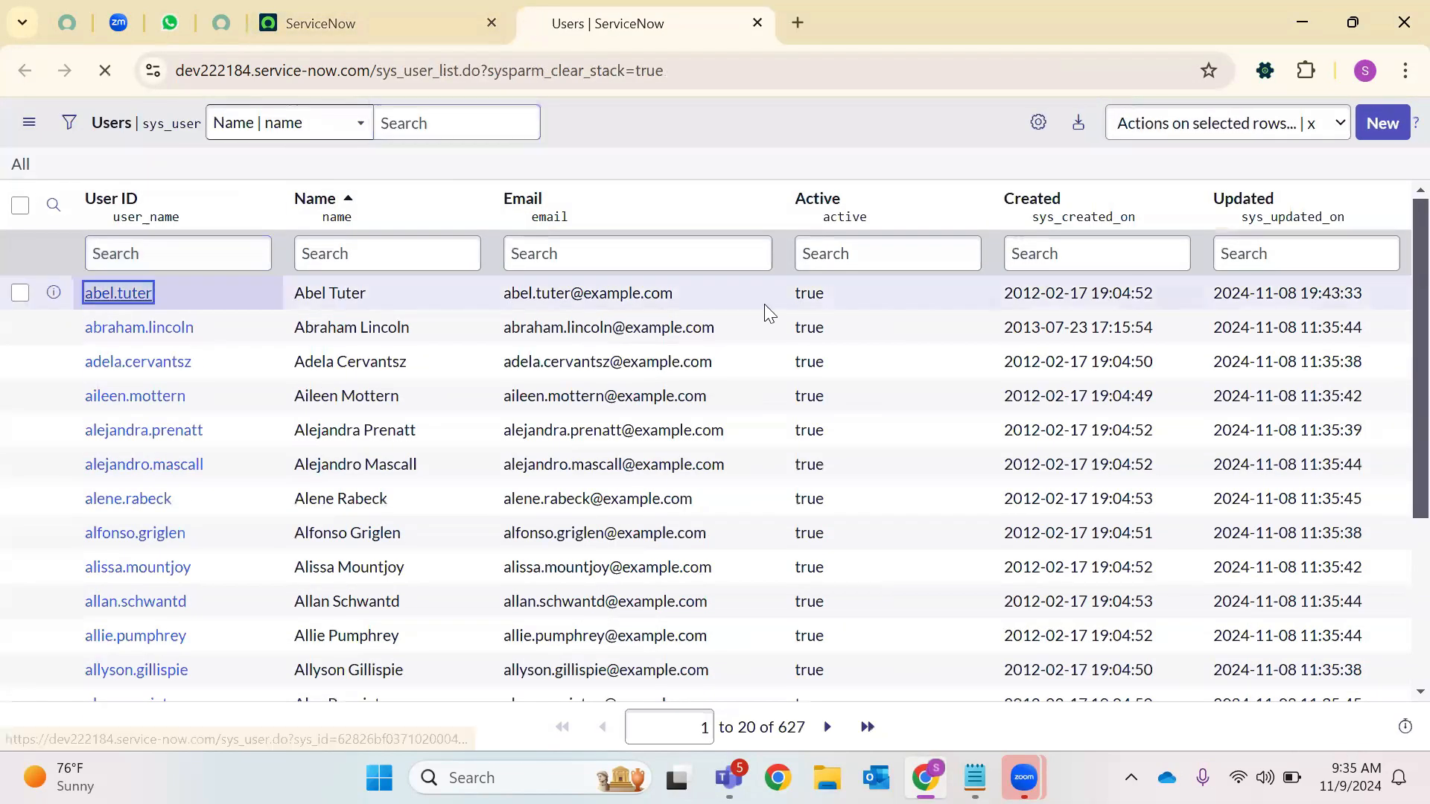
# Open a user's record and bring up the Edit Members screen for its itil and itil_admin roles
pyautogui.click(28, 123)
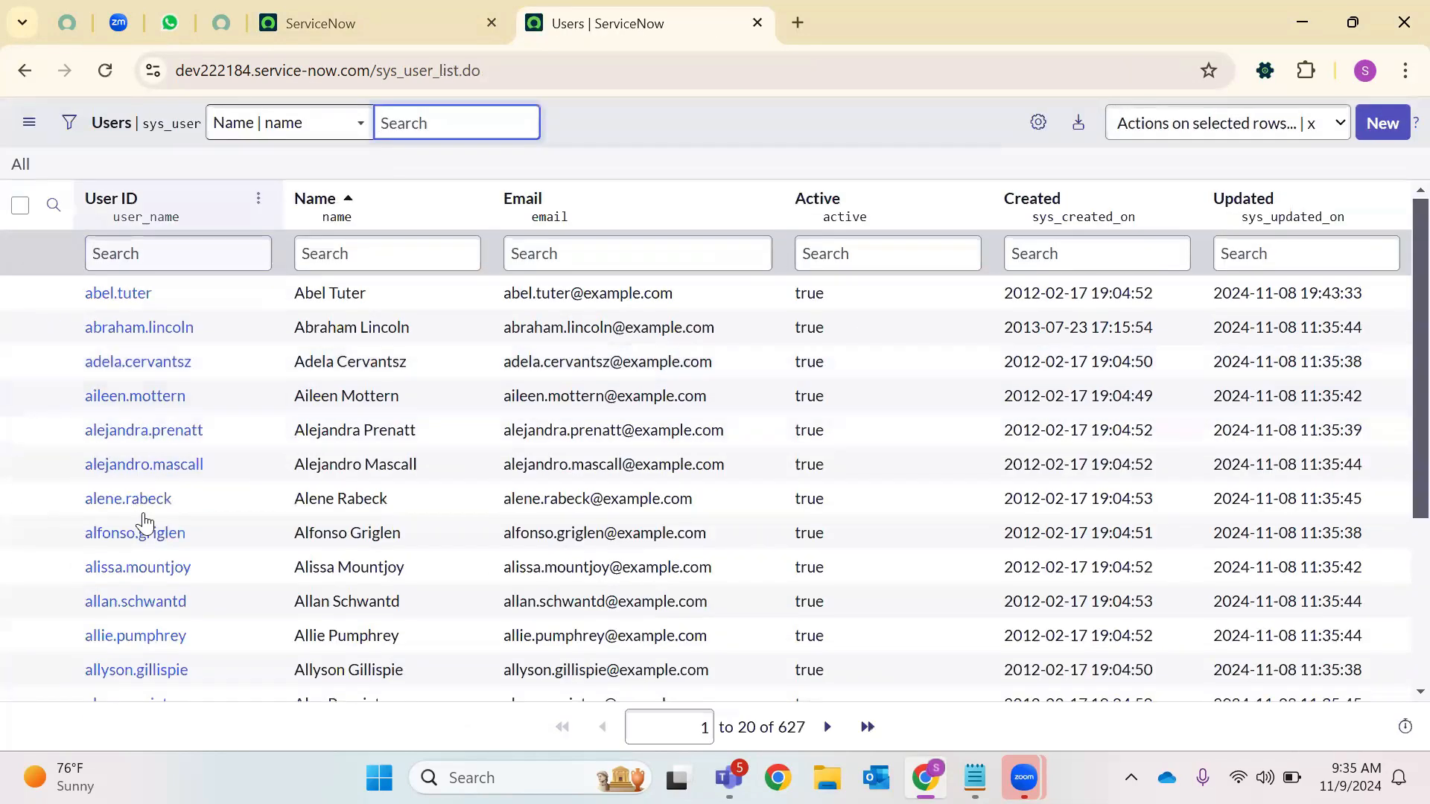
pyautogui.click(137, 533)
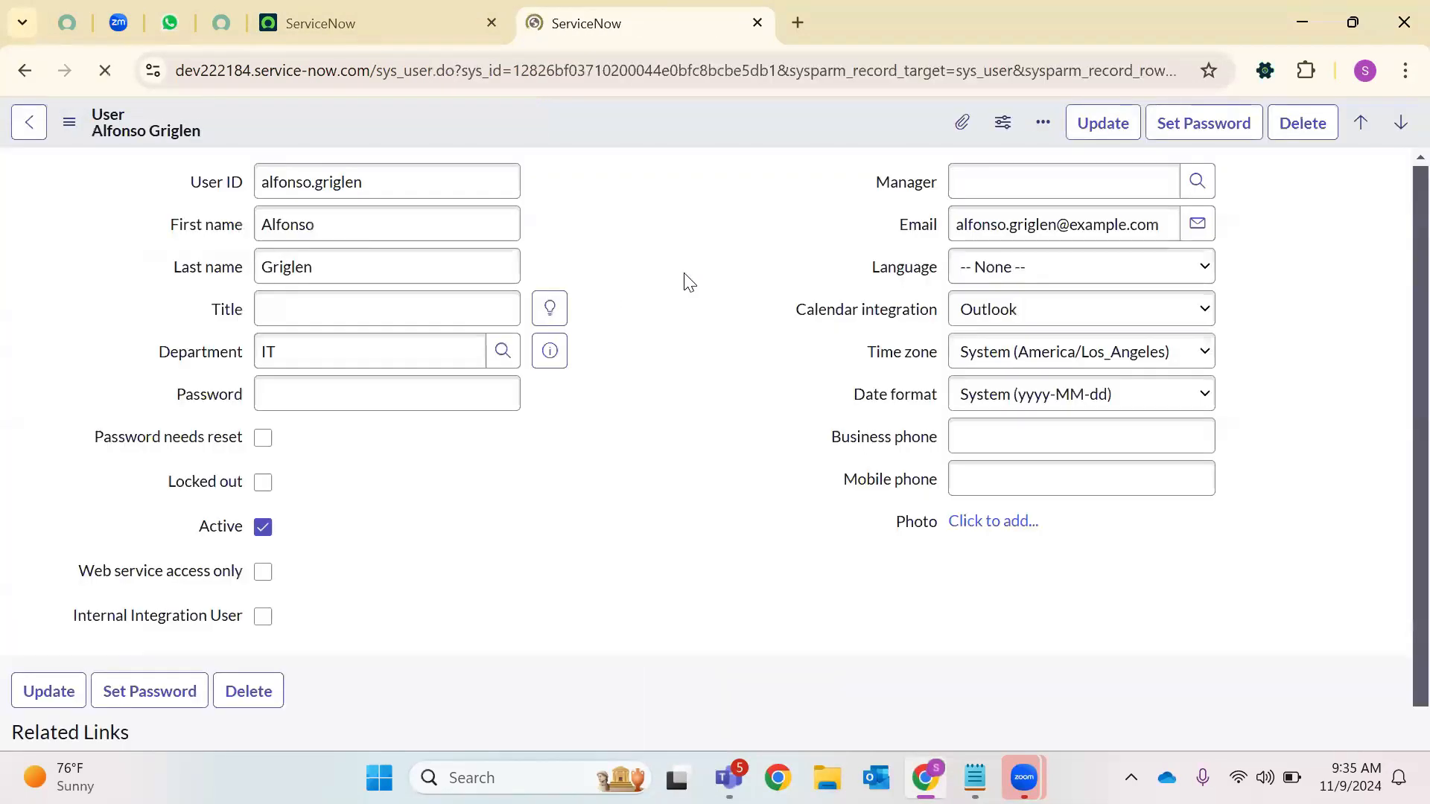
pyautogui.scroll(-7, 690, 276)
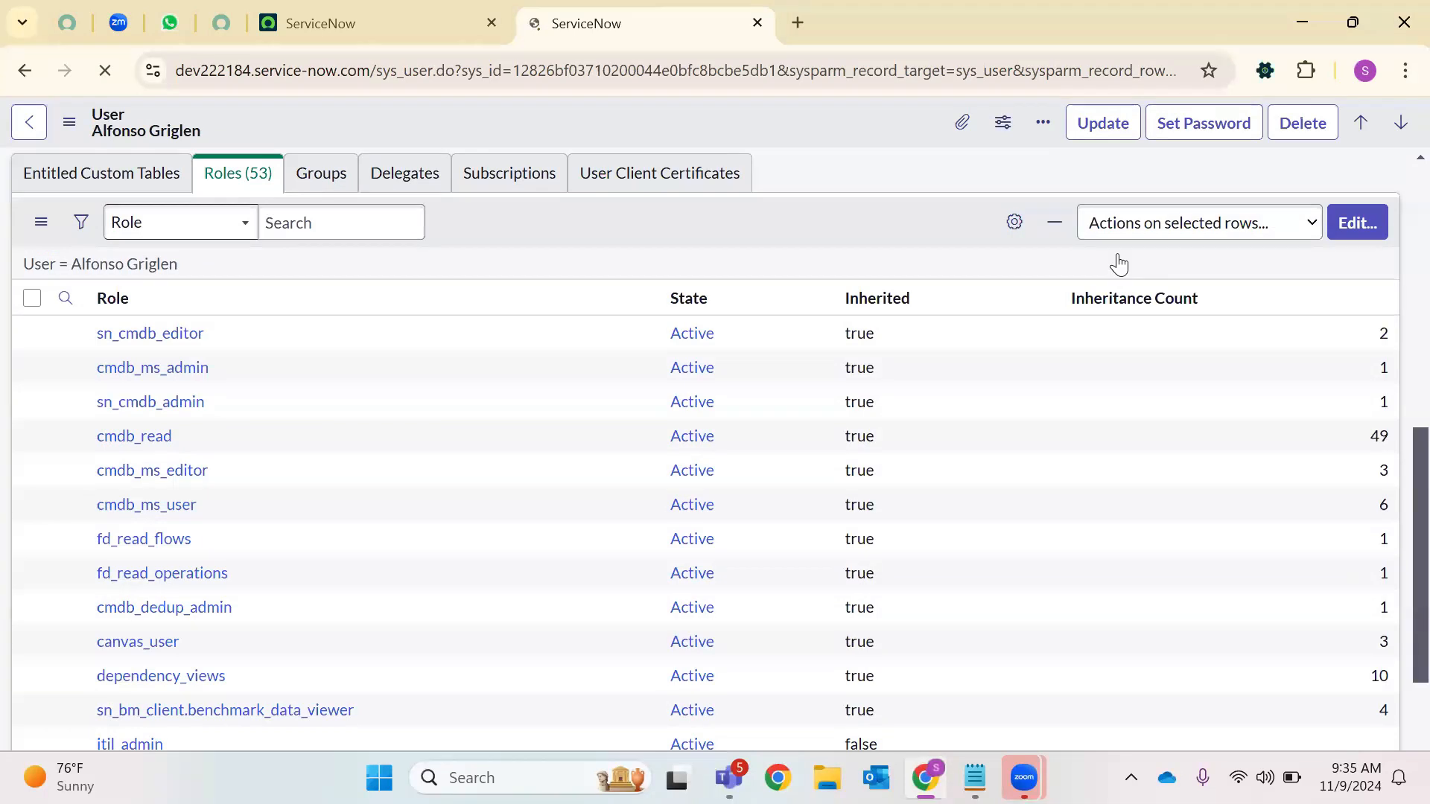
pyautogui.scroll(6, 998, 269)
pyautogui.scroll(-7, 998, 270)
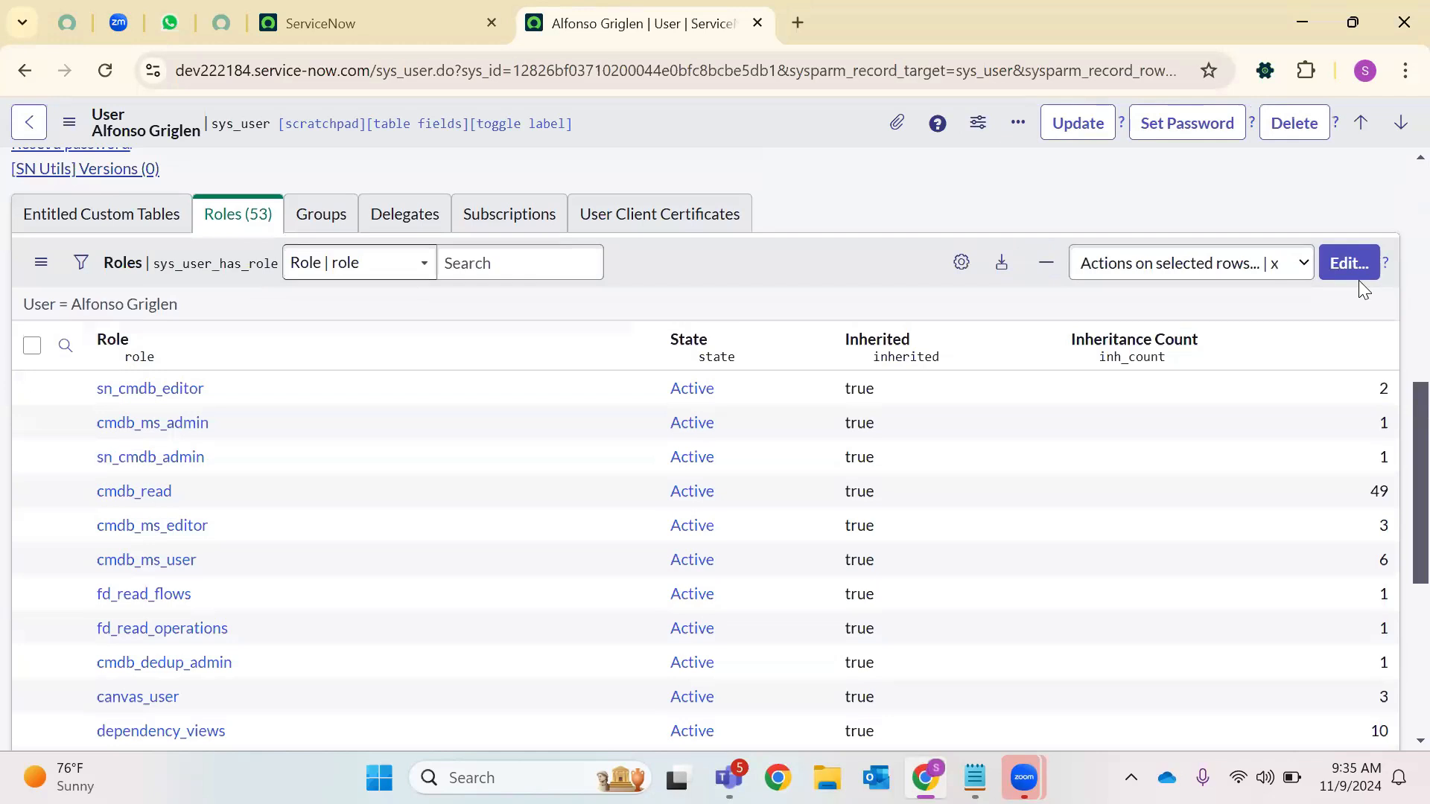
pyautogui.click(1363, 266)
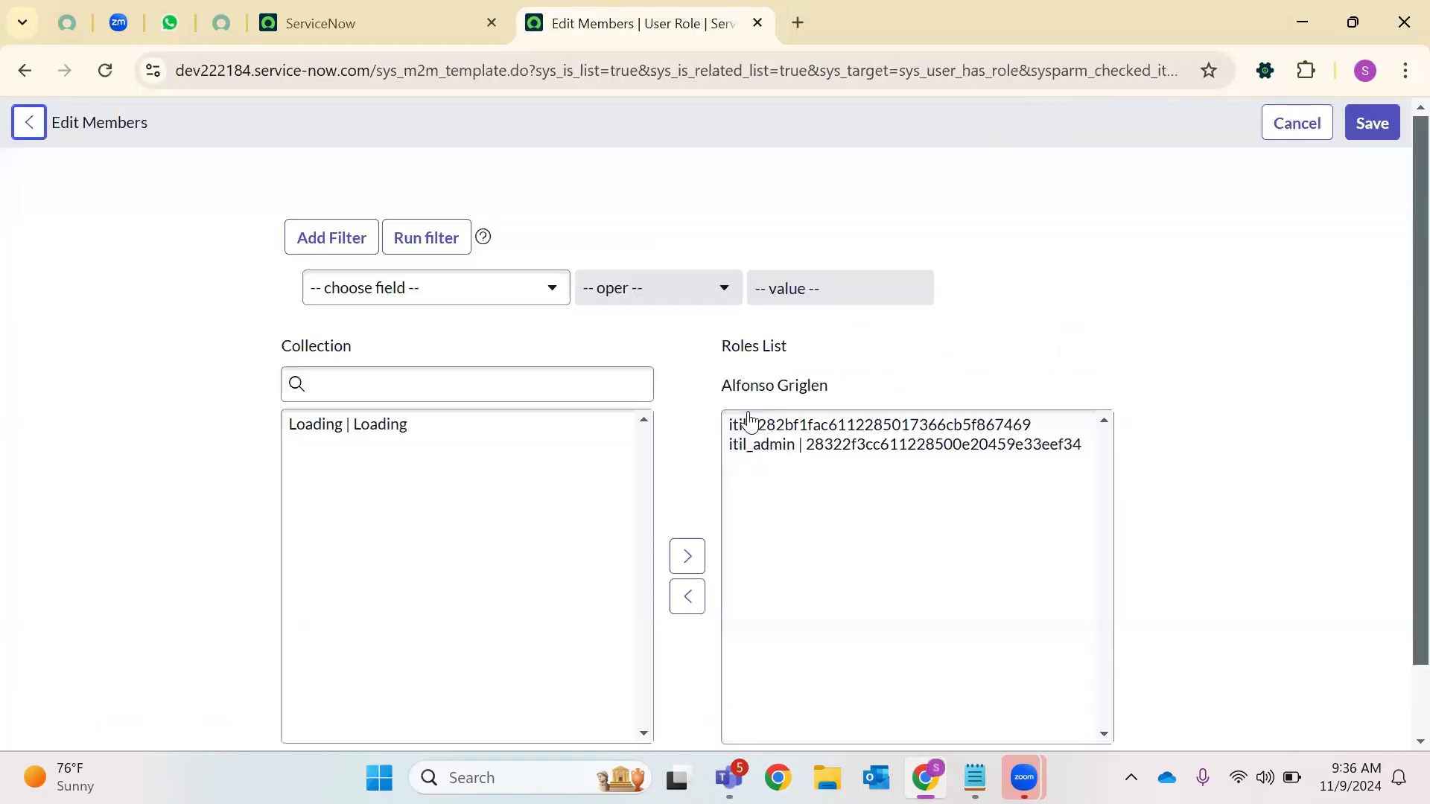
# Move itil and itil_admin out of the user's Roles List and save, leaving no roles
pyautogui.click(756, 429)
pyautogui.click(756, 445)
pyautogui.click(740, 425)
pyautogui.click(678, 596)
pyautogui.click(753, 429)
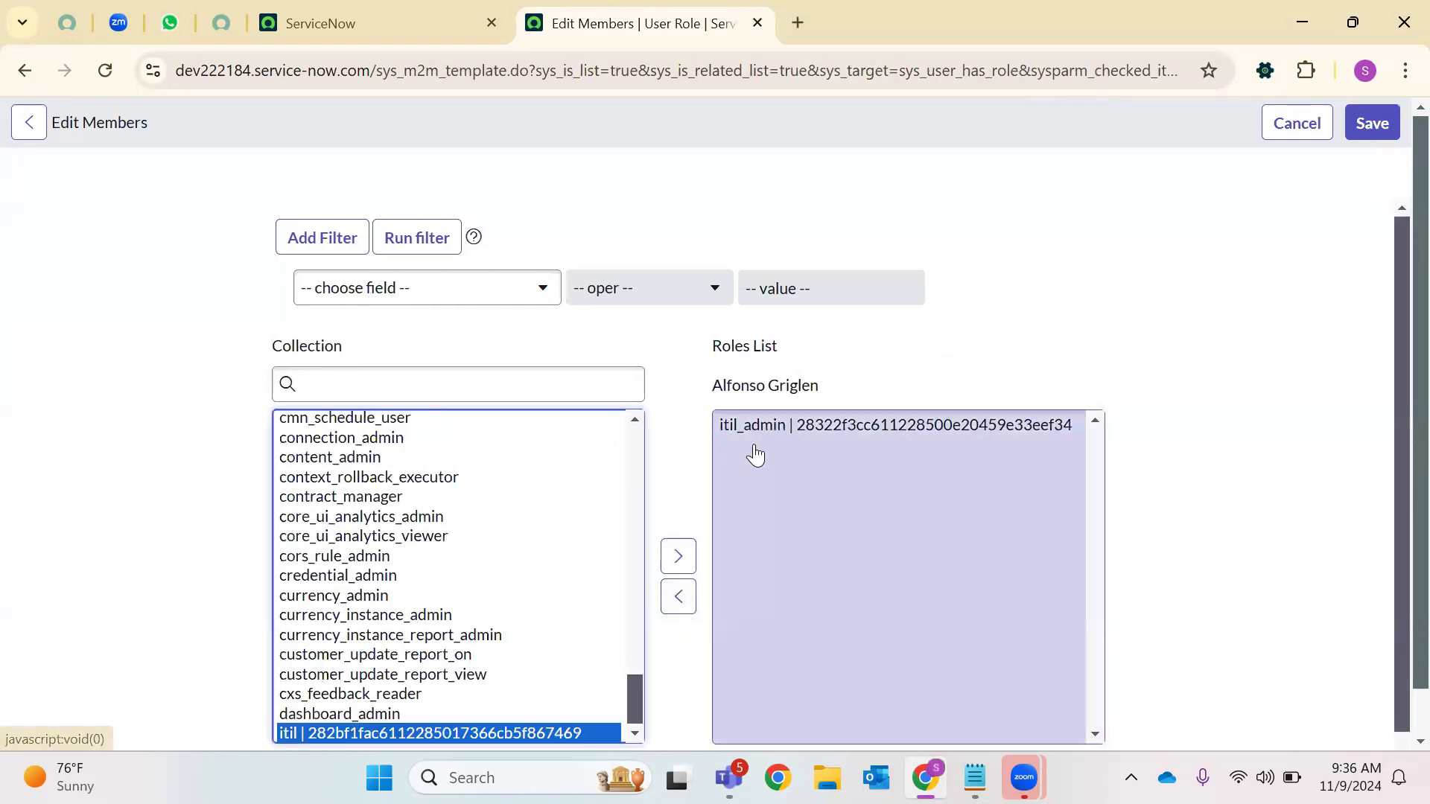
pyautogui.click(678, 597)
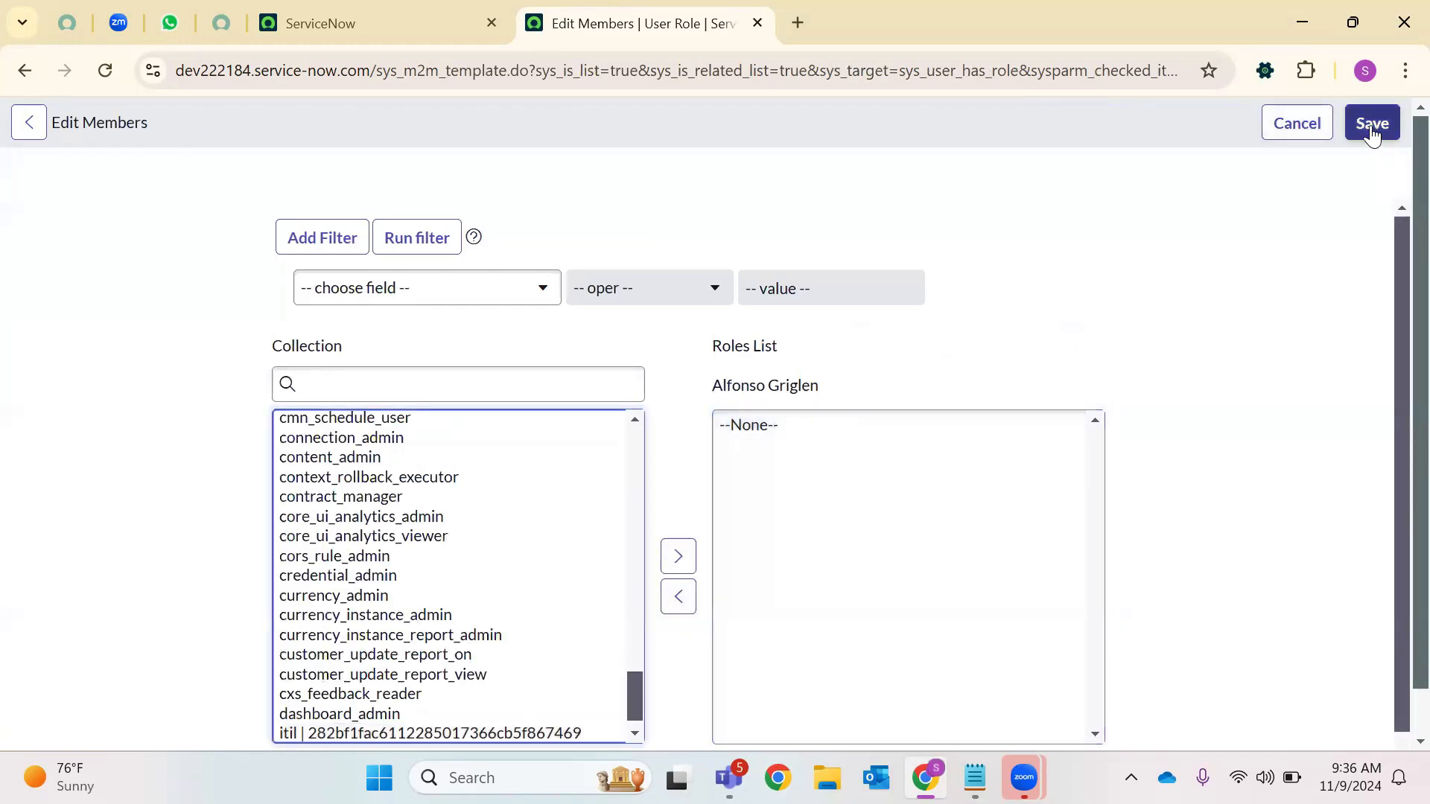
pyautogui.click(1371, 125)
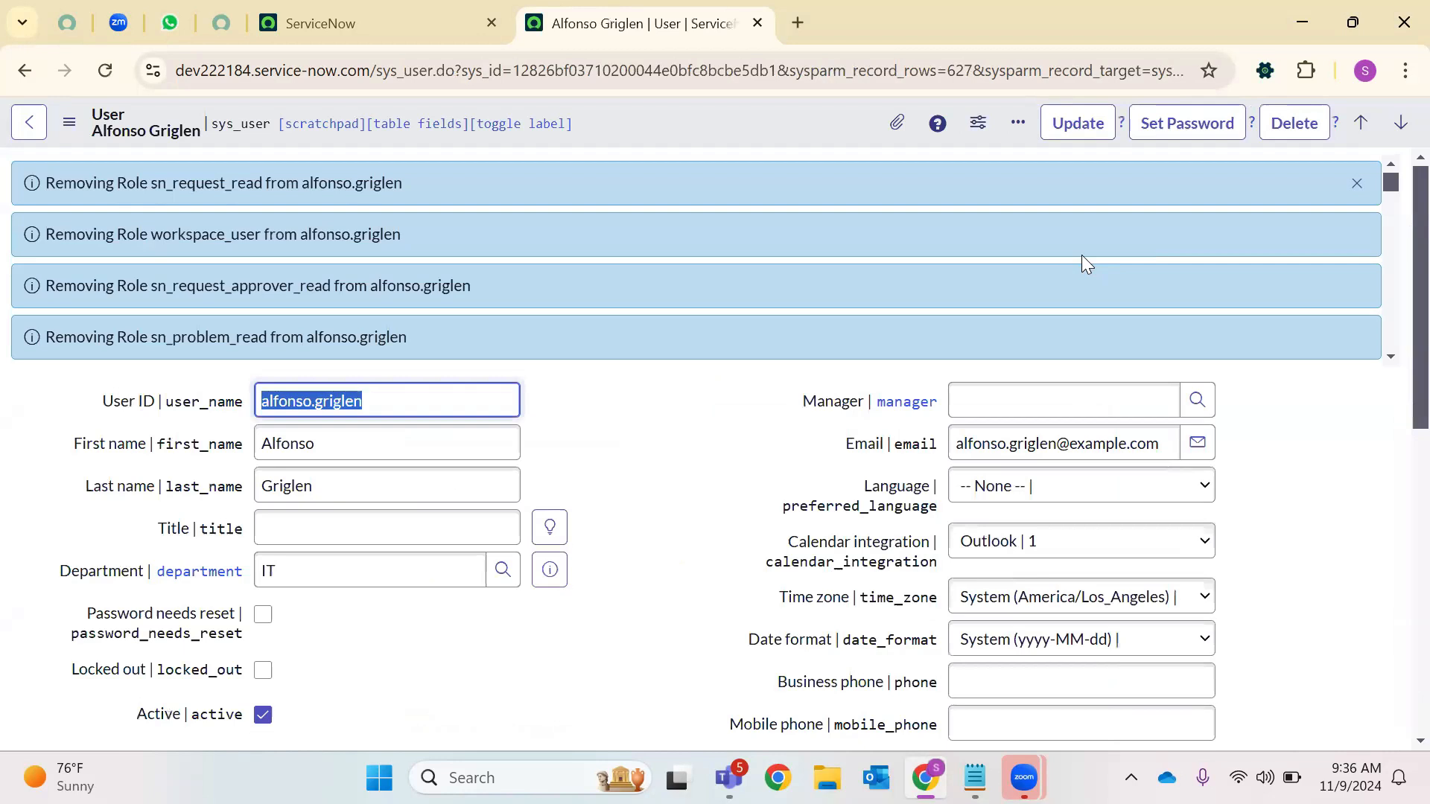
pyautogui.scroll(-5, 655, 386)
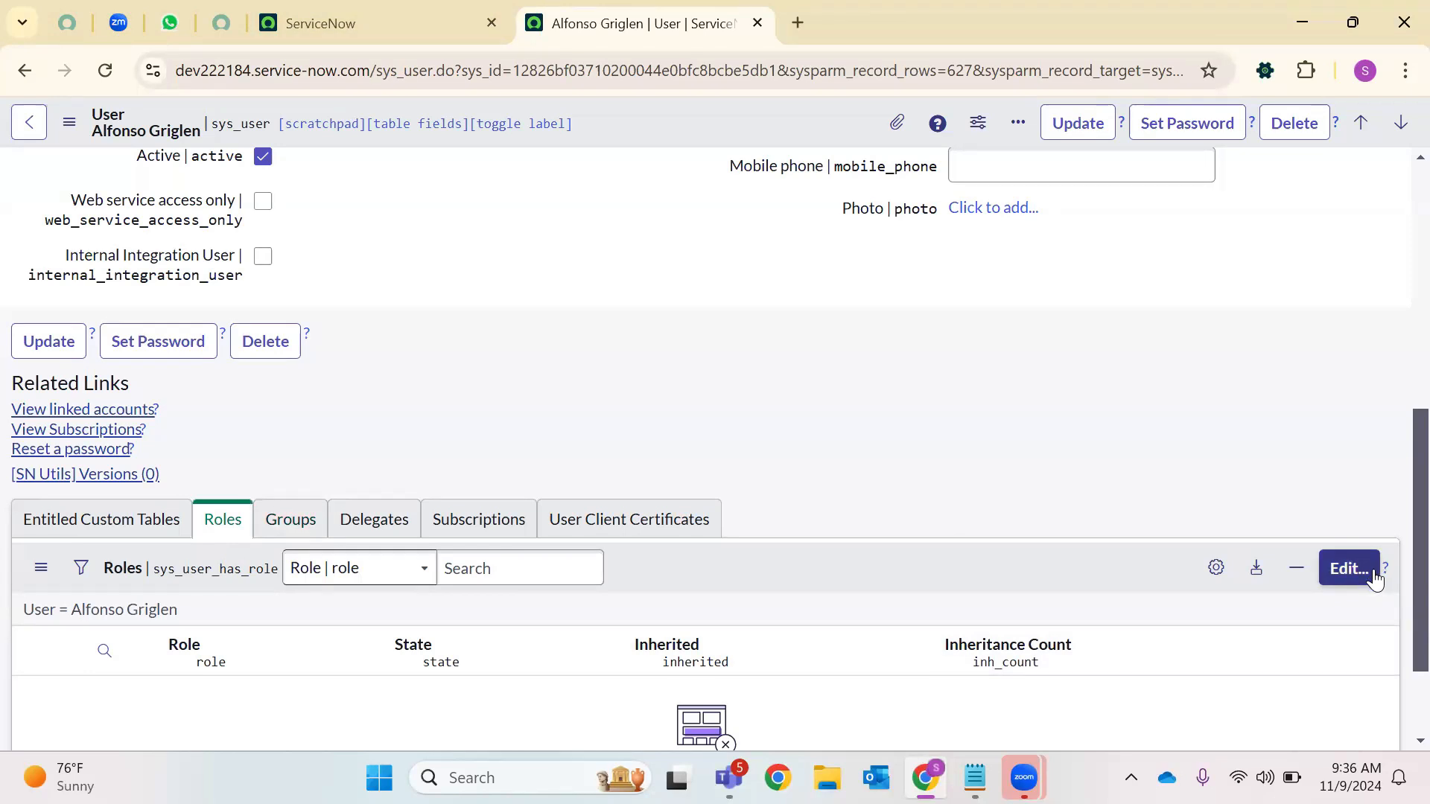
# Open the Roles table list by entering sys_user_role.LIST in the navigator filter
pyautogui.click(417, 22)
pyautogui.click(232, 140)
pyautogui.write('s')
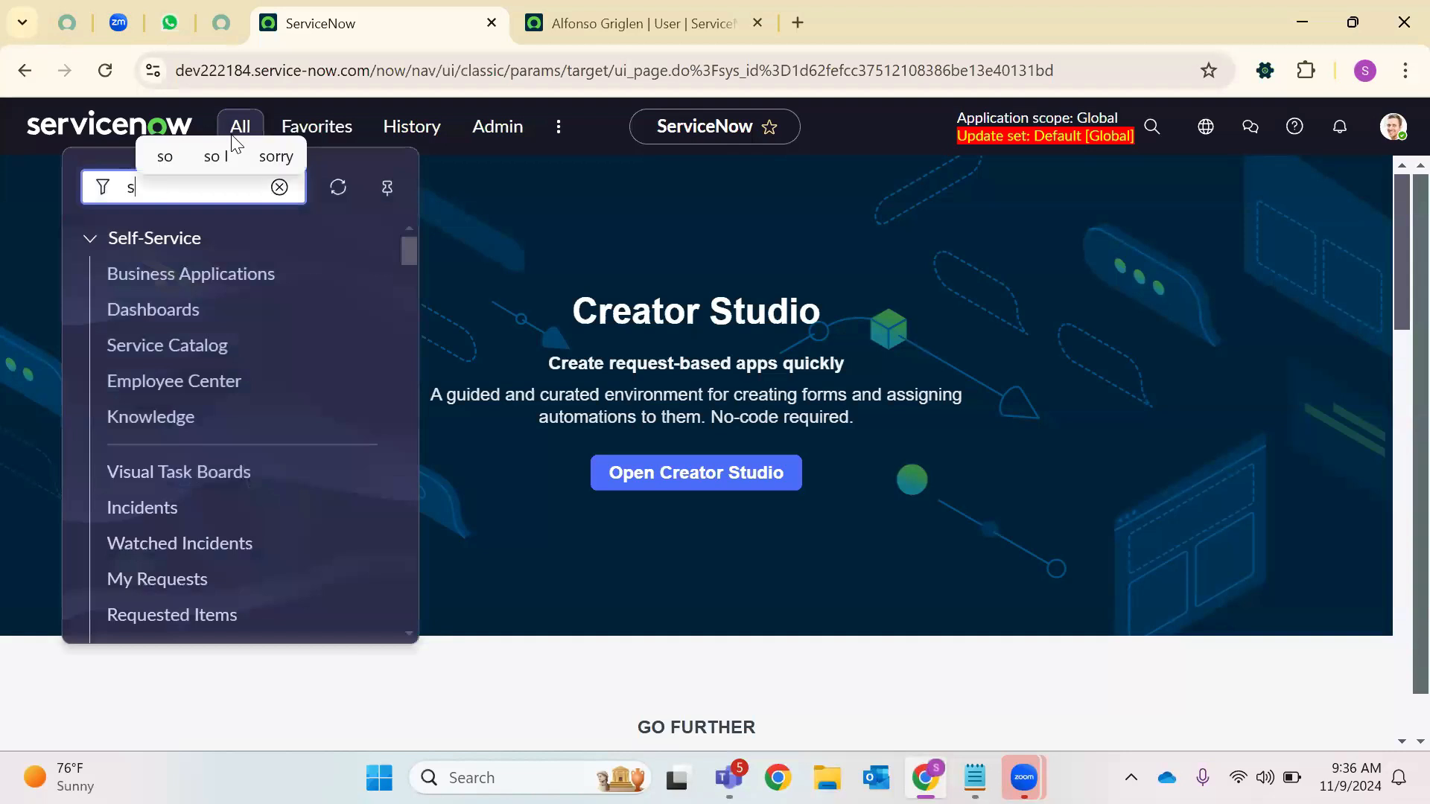
pyautogui.write('ys_use')
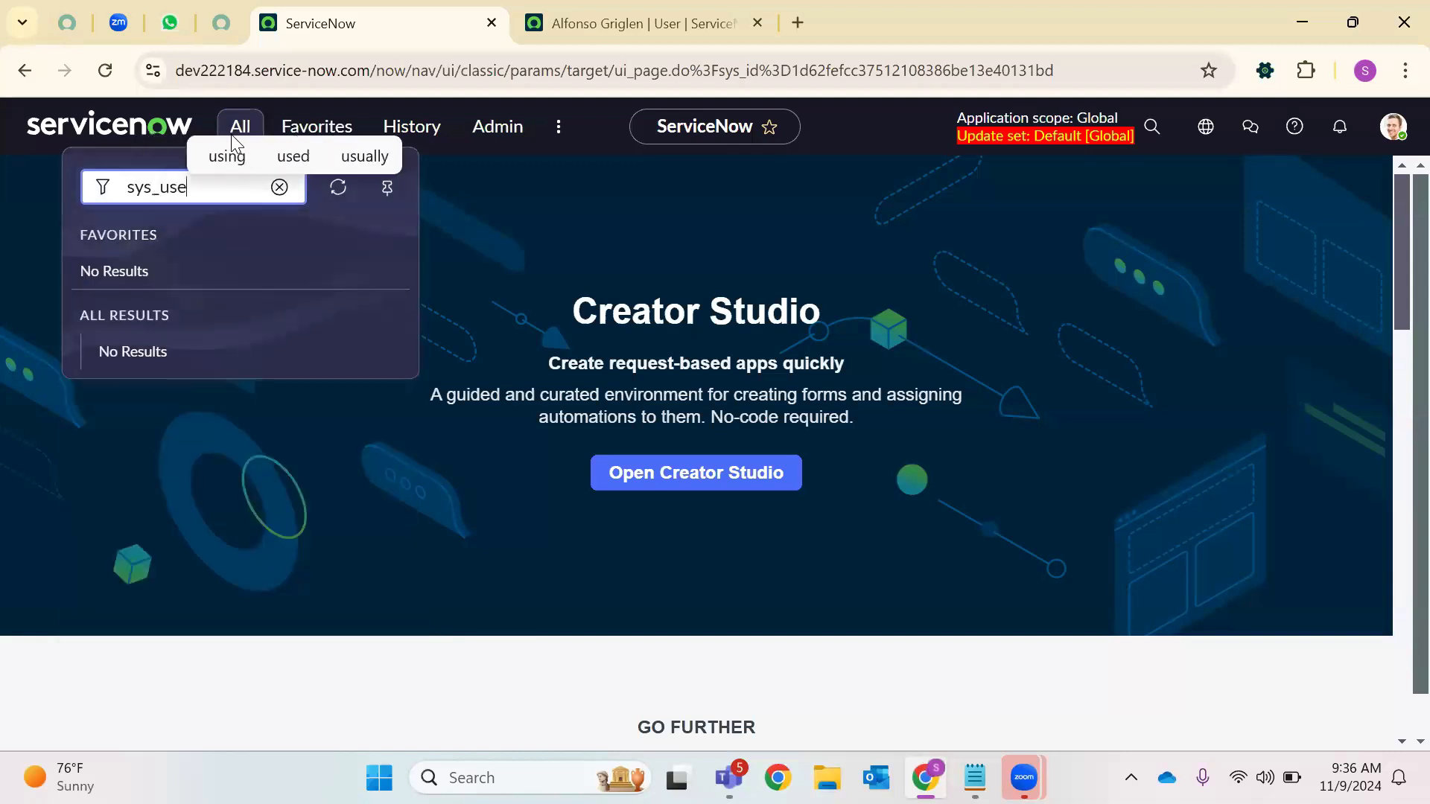
pyautogui.write('r_role')
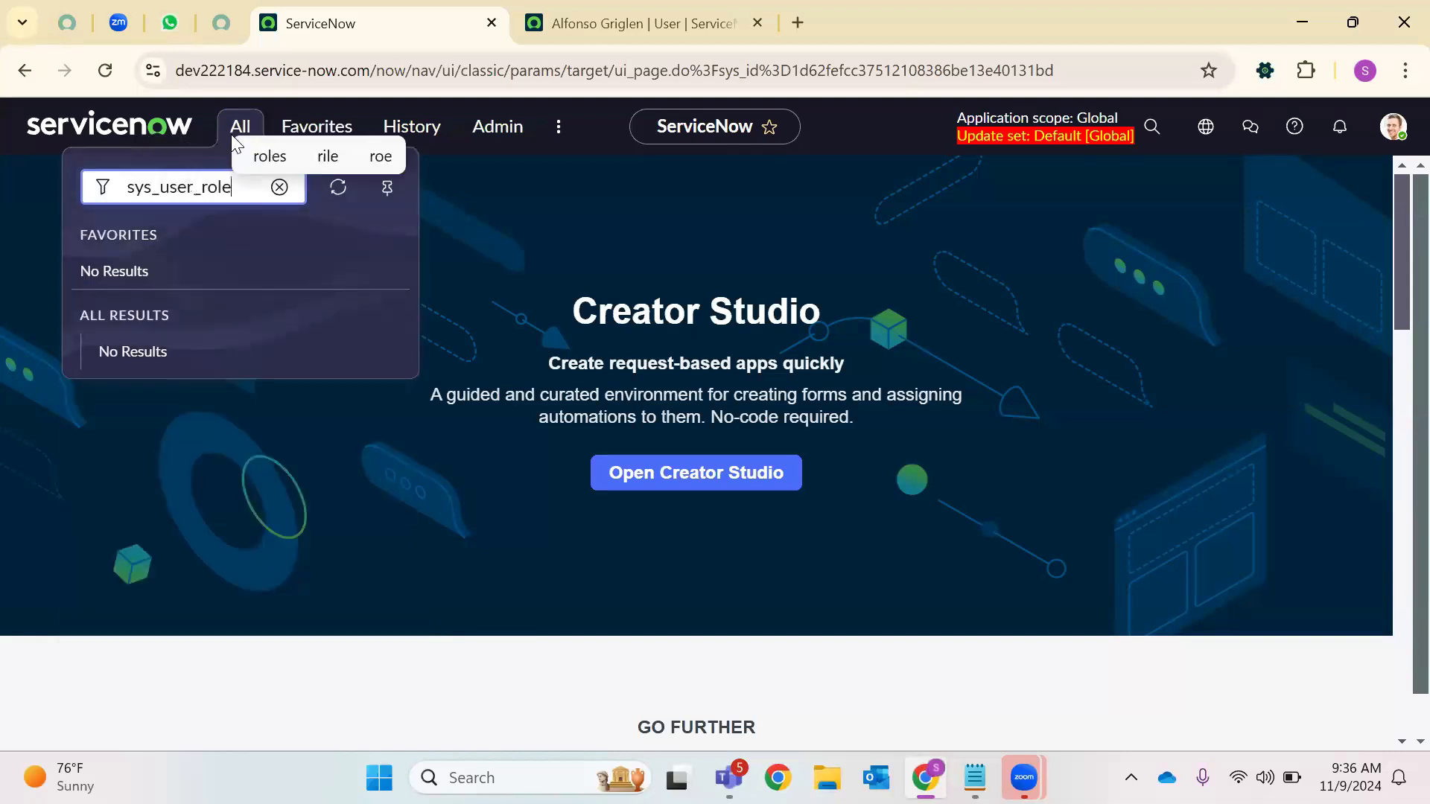
pyautogui.write('.LIST')
pyautogui.press('Return')
# Open User Administration > Roles in a new tab, start a new role, and close the duplicate tab
pyautogui.click(421, 12)
pyautogui.click(245, 130)
pyautogui.write('Roles')
pyautogui.scroll(-3, 235, 291)
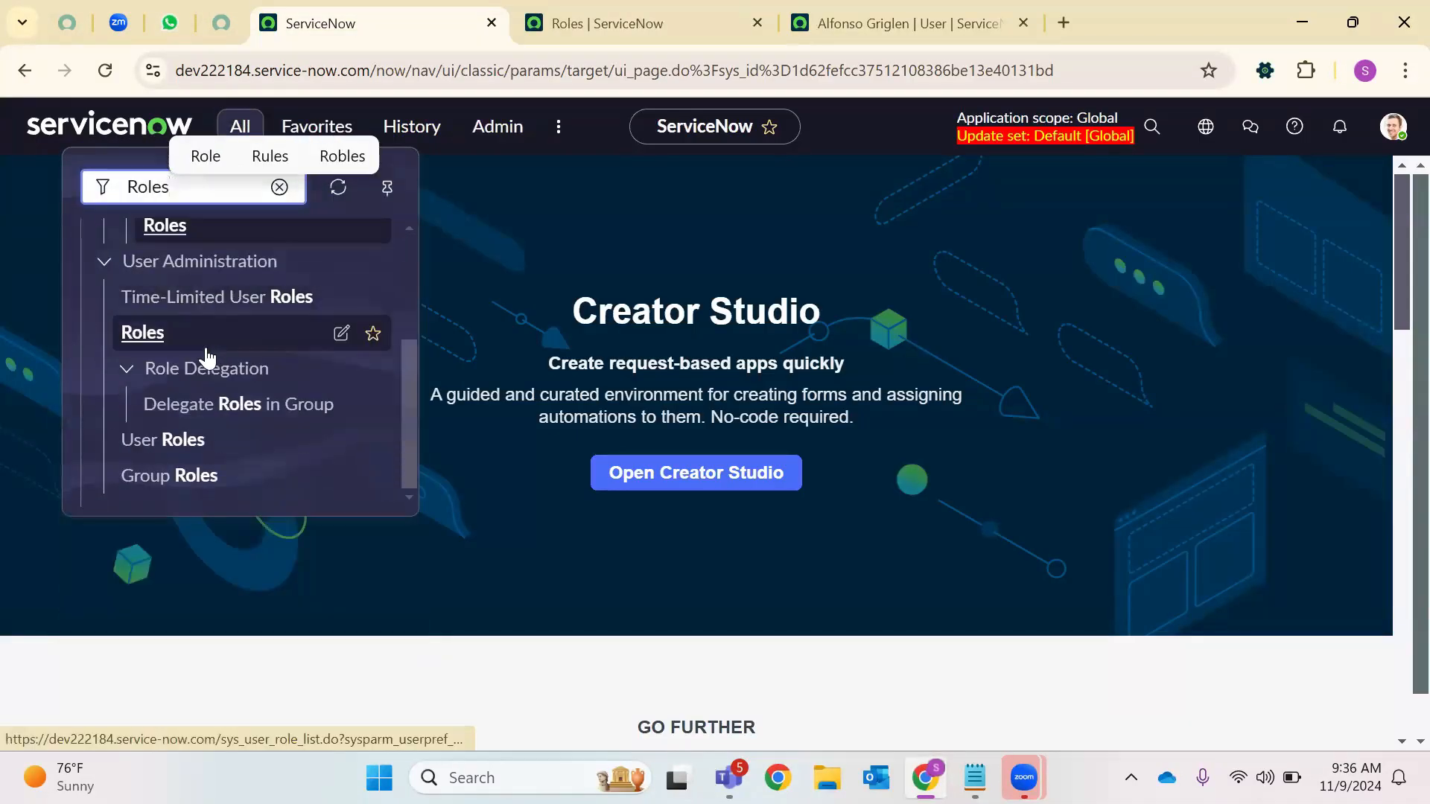
pyautogui.rightClick(186, 344)
pyautogui.click(280, 368)
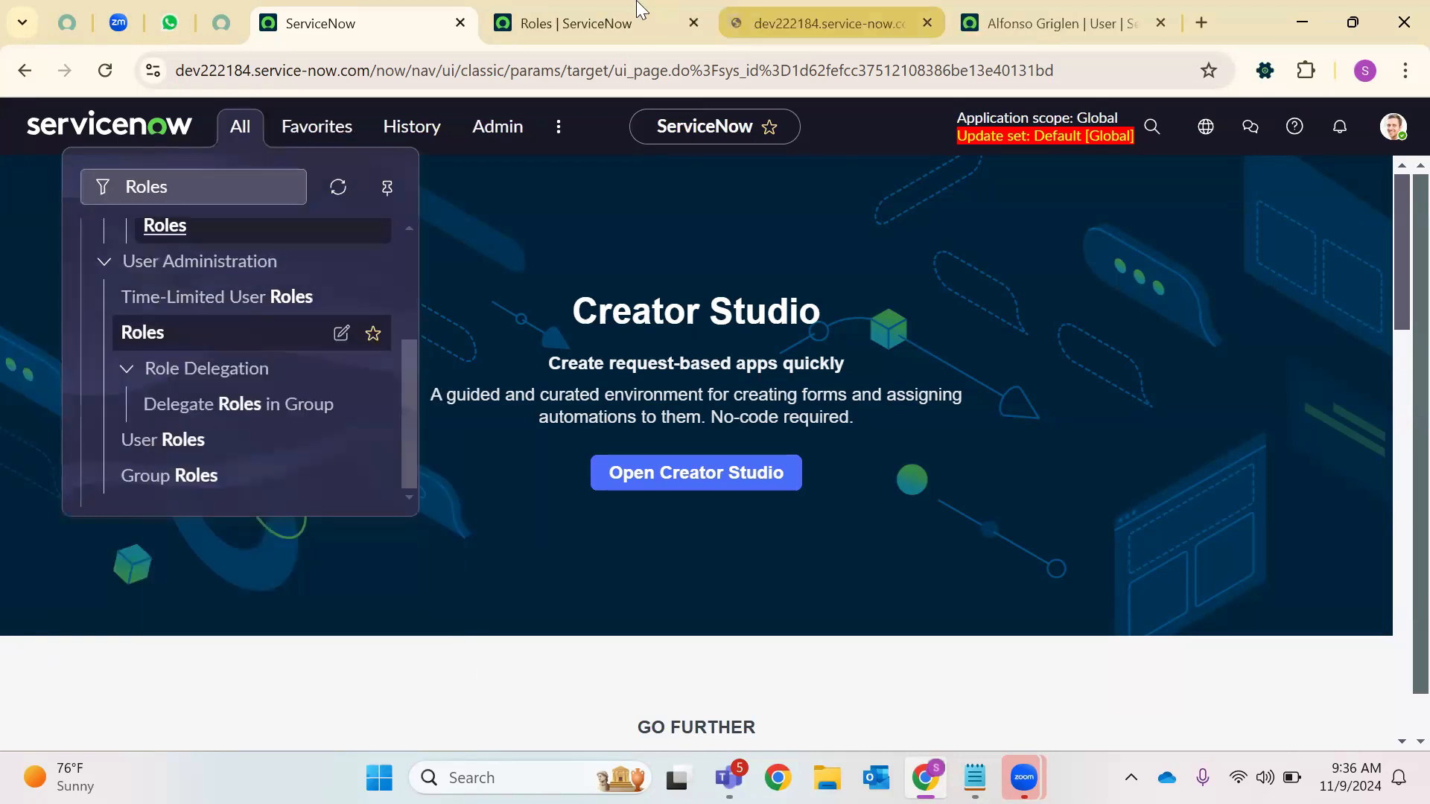
pyautogui.click(641, 15)
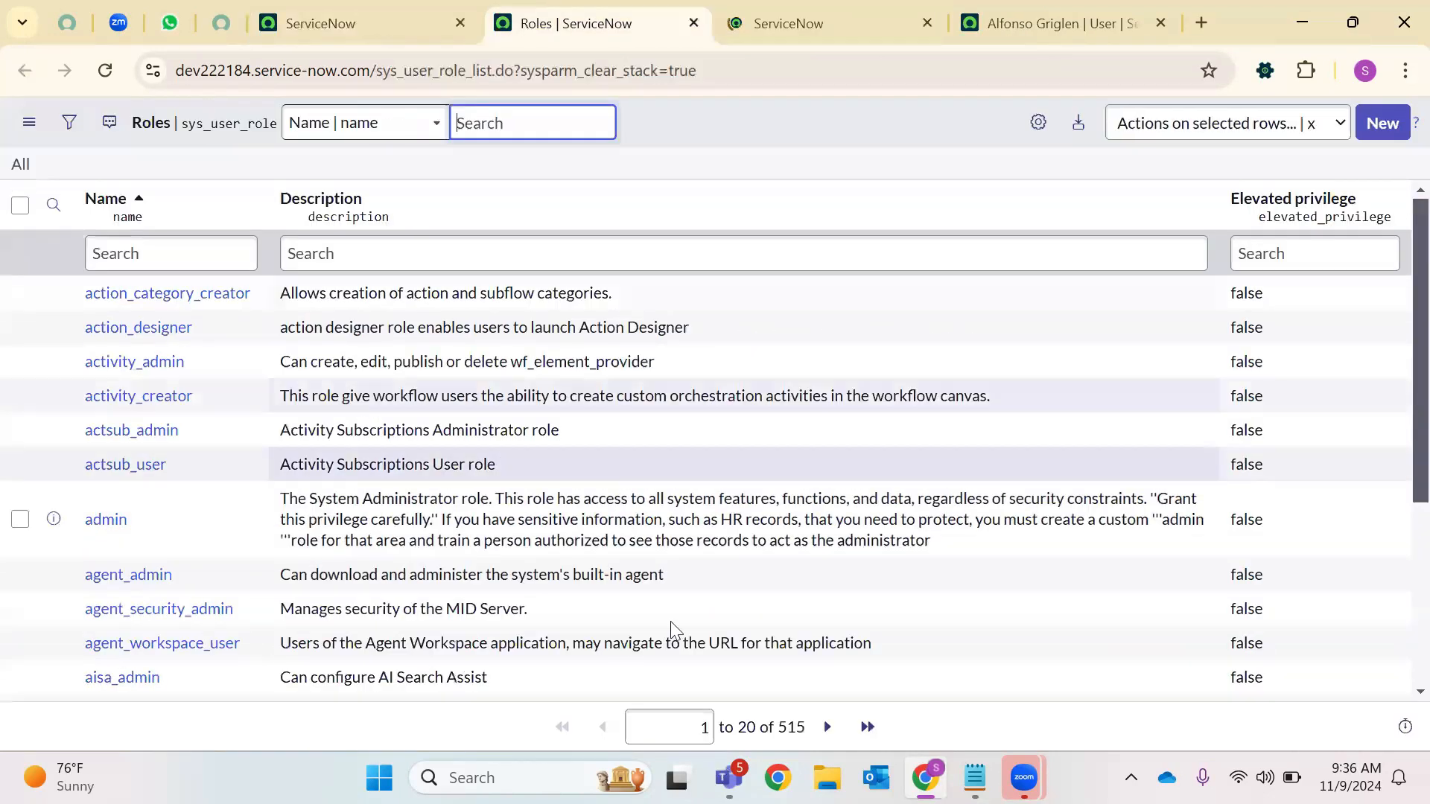
pyautogui.hotkey('ctrl', 'Tab')
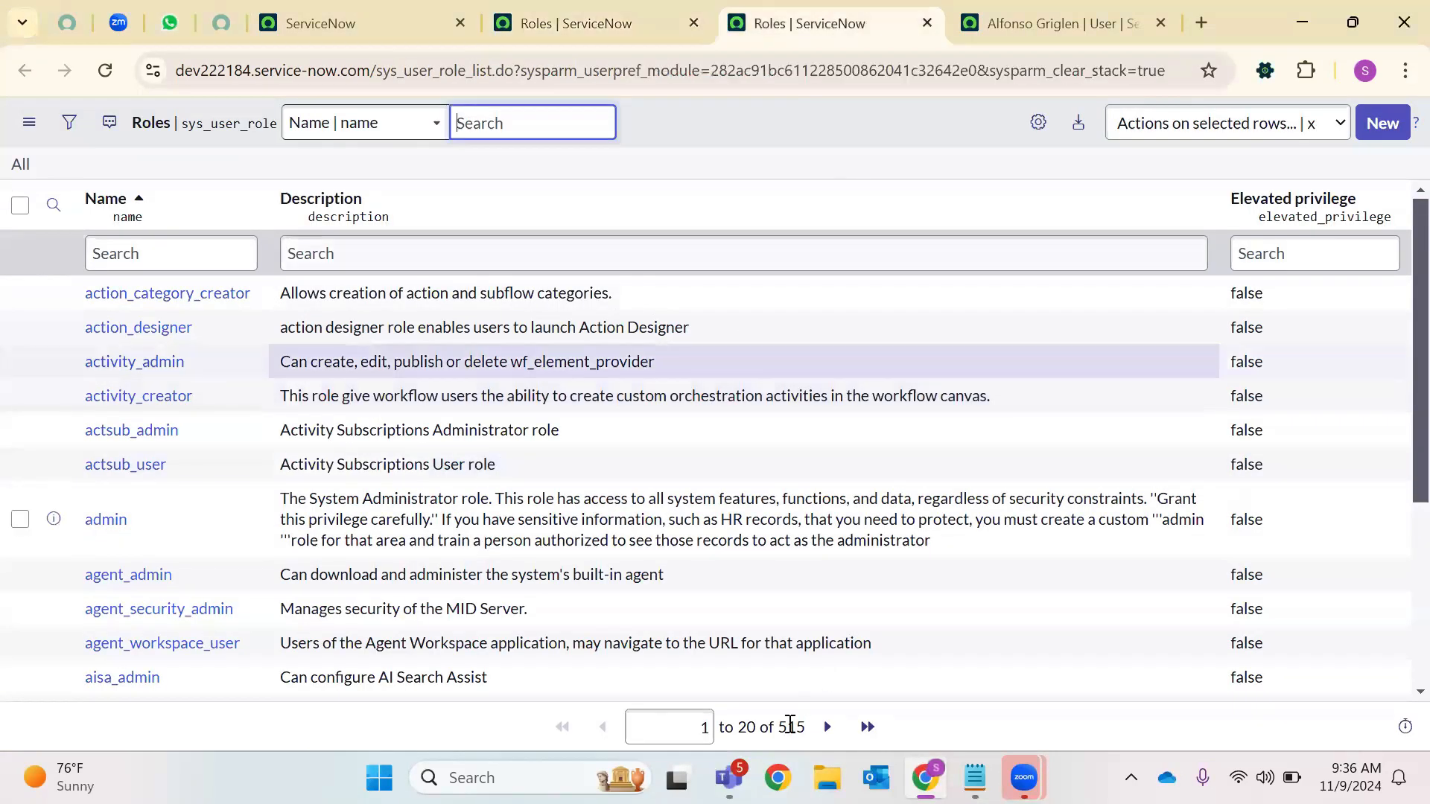
pyautogui.click(560, 11)
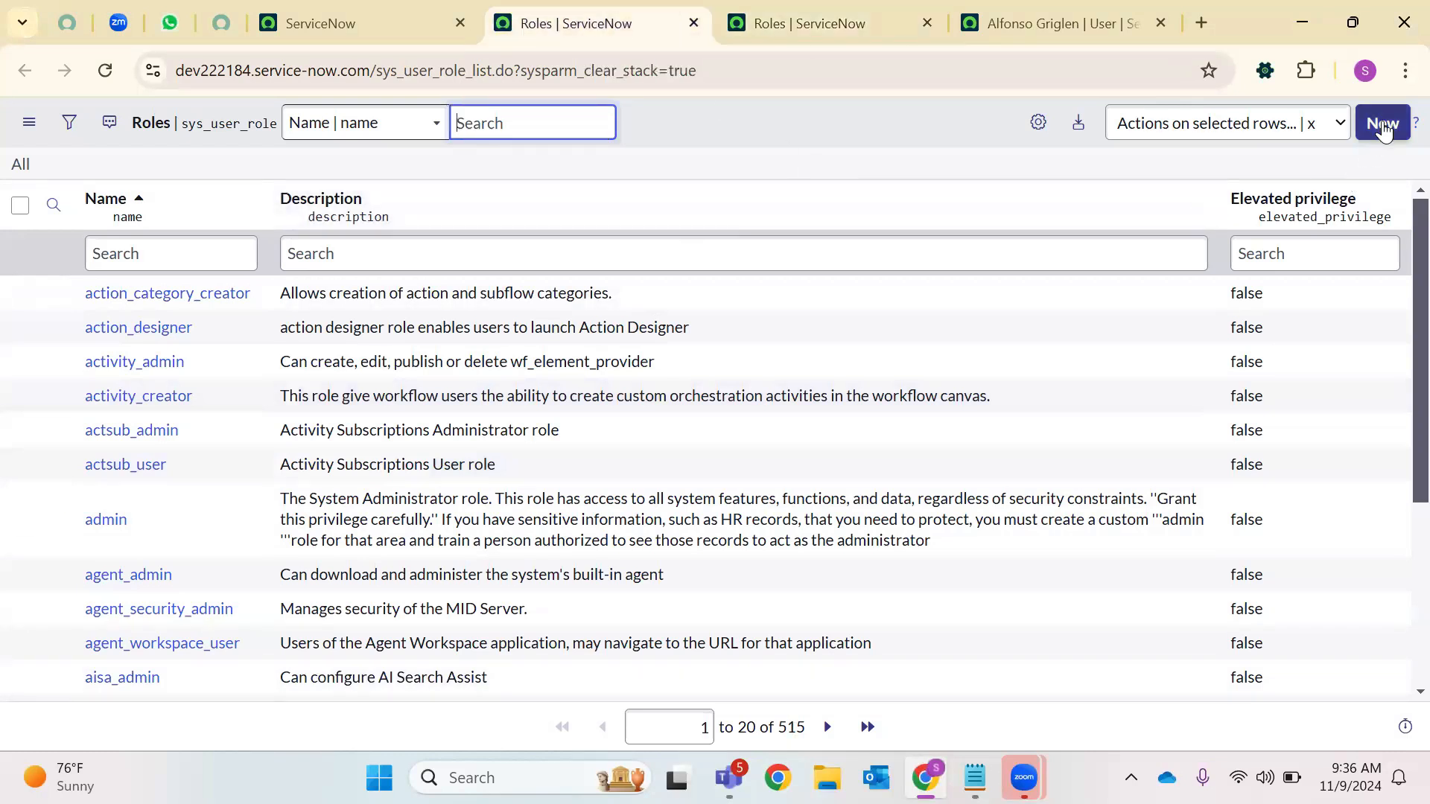
pyautogui.click(1383, 127)
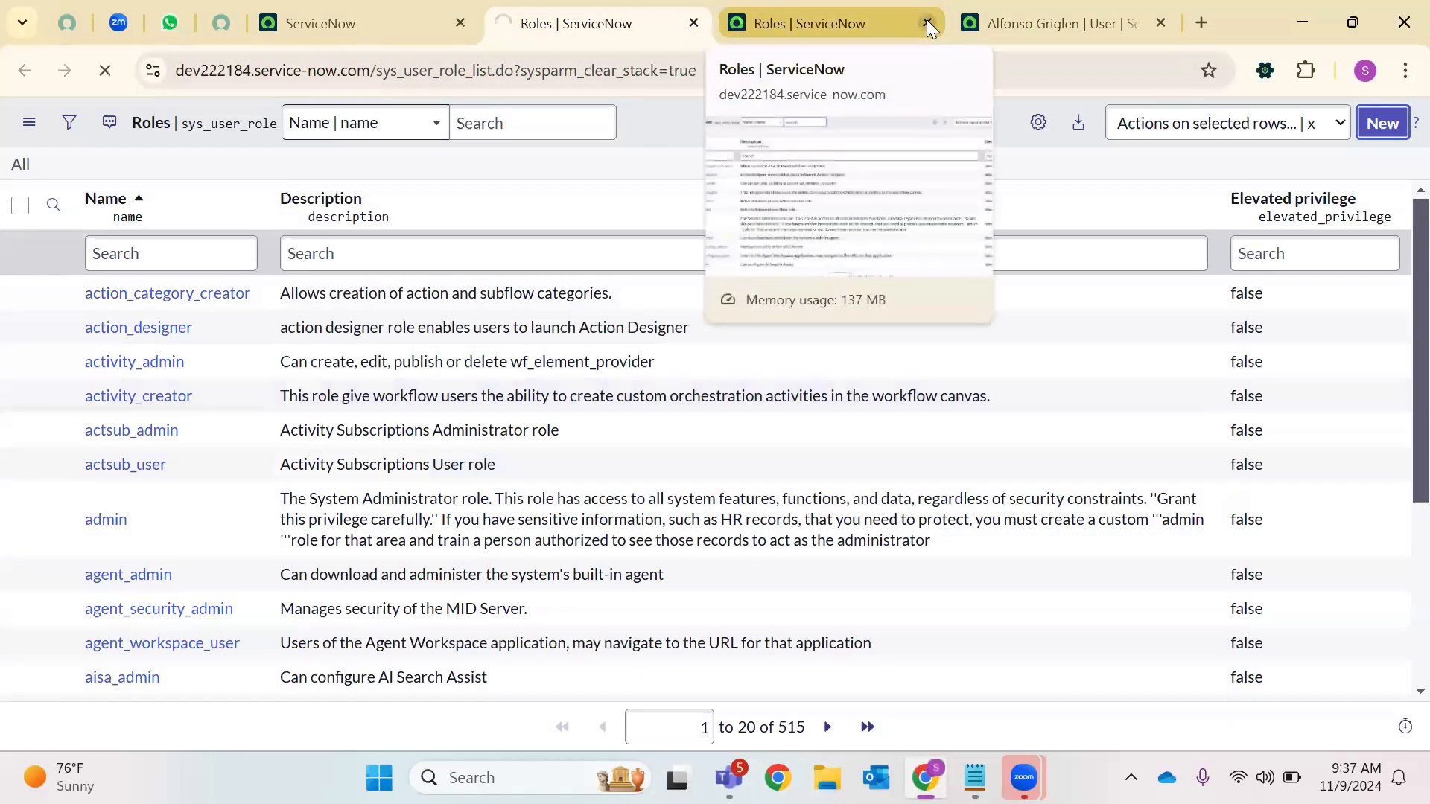
pyautogui.click(927, 25)
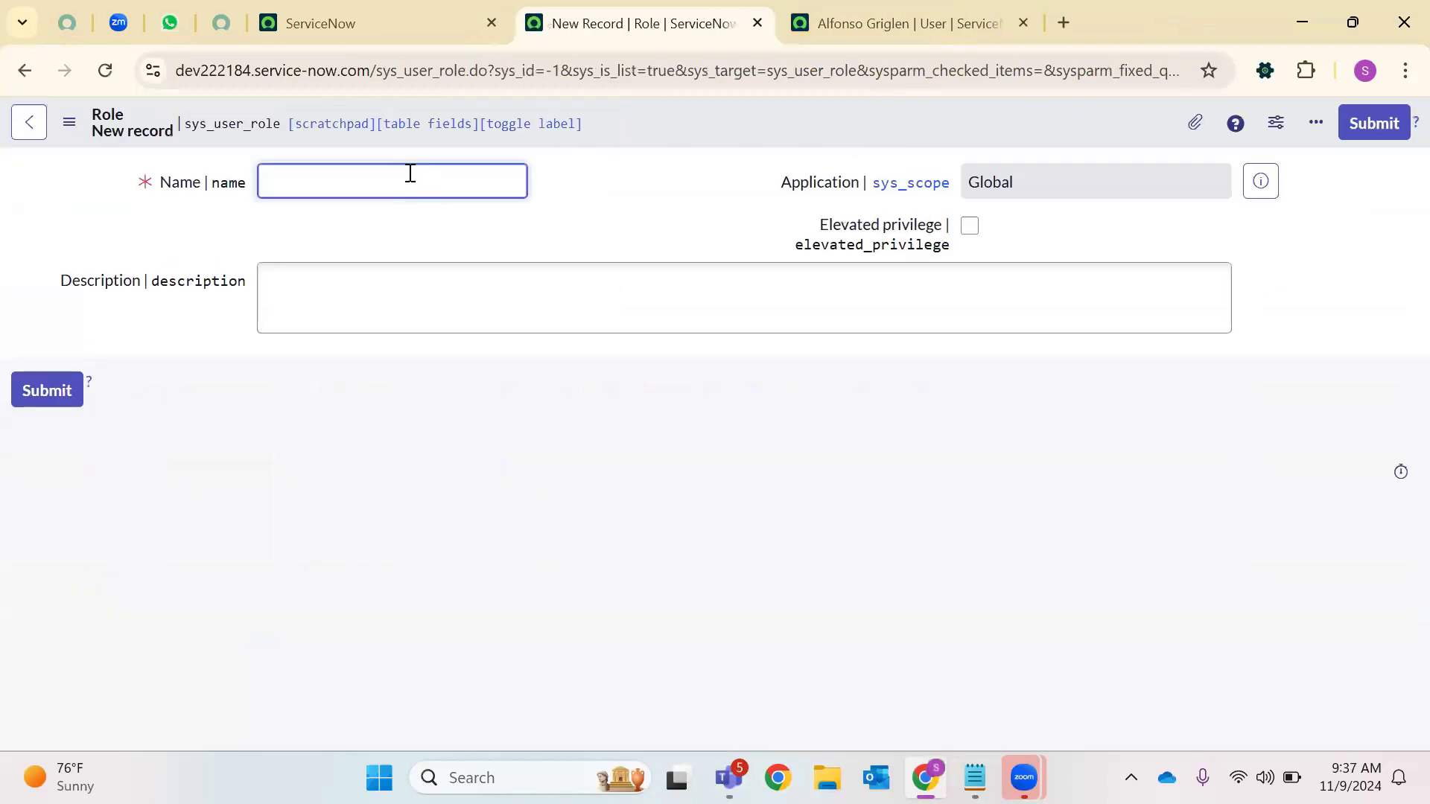
# Name the new role 'Demo Developer' with description 'This is custom role created for Testing Activity'
pyautogui.write('Demo t')
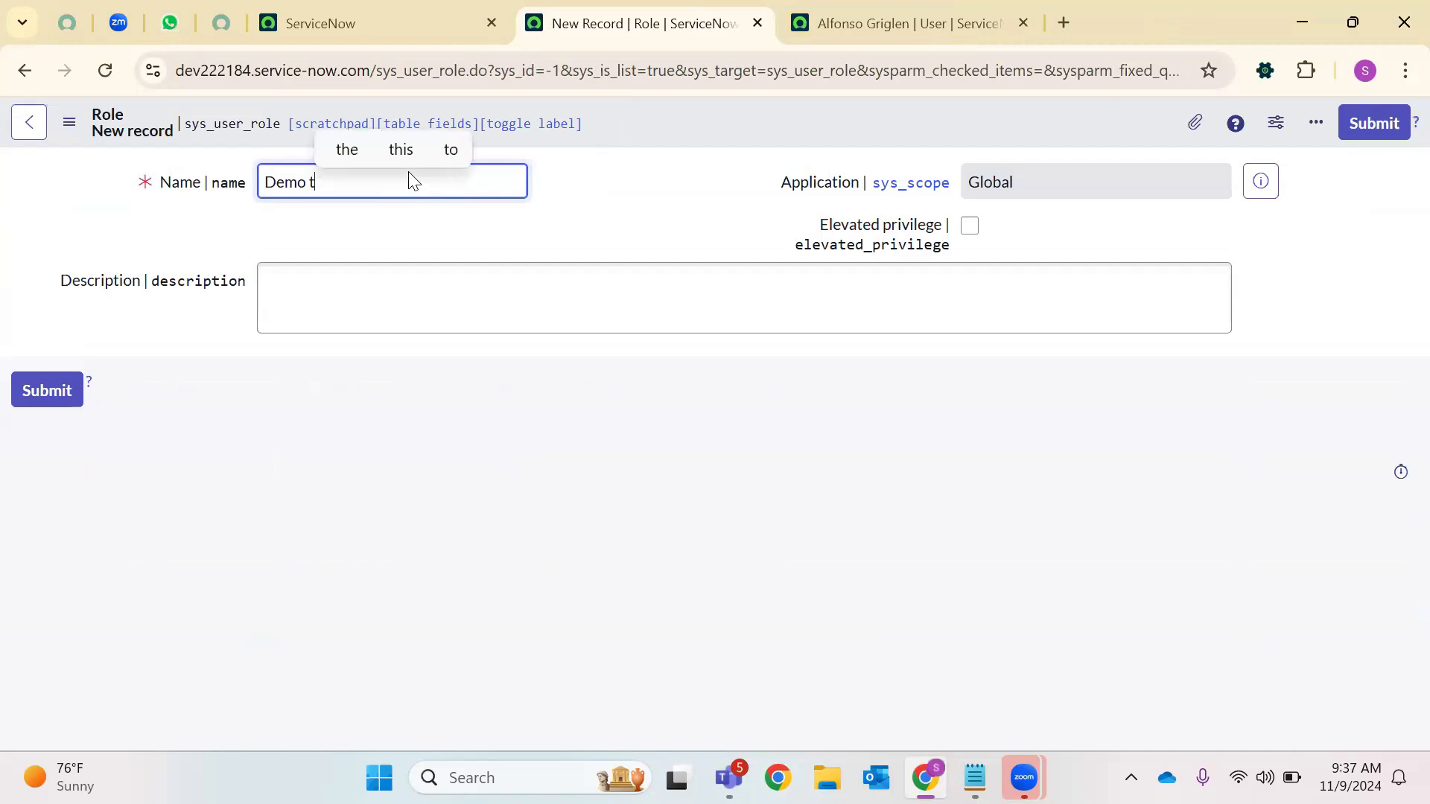
pyautogui.press('BackSpace')
pyautogui.write('Developer')
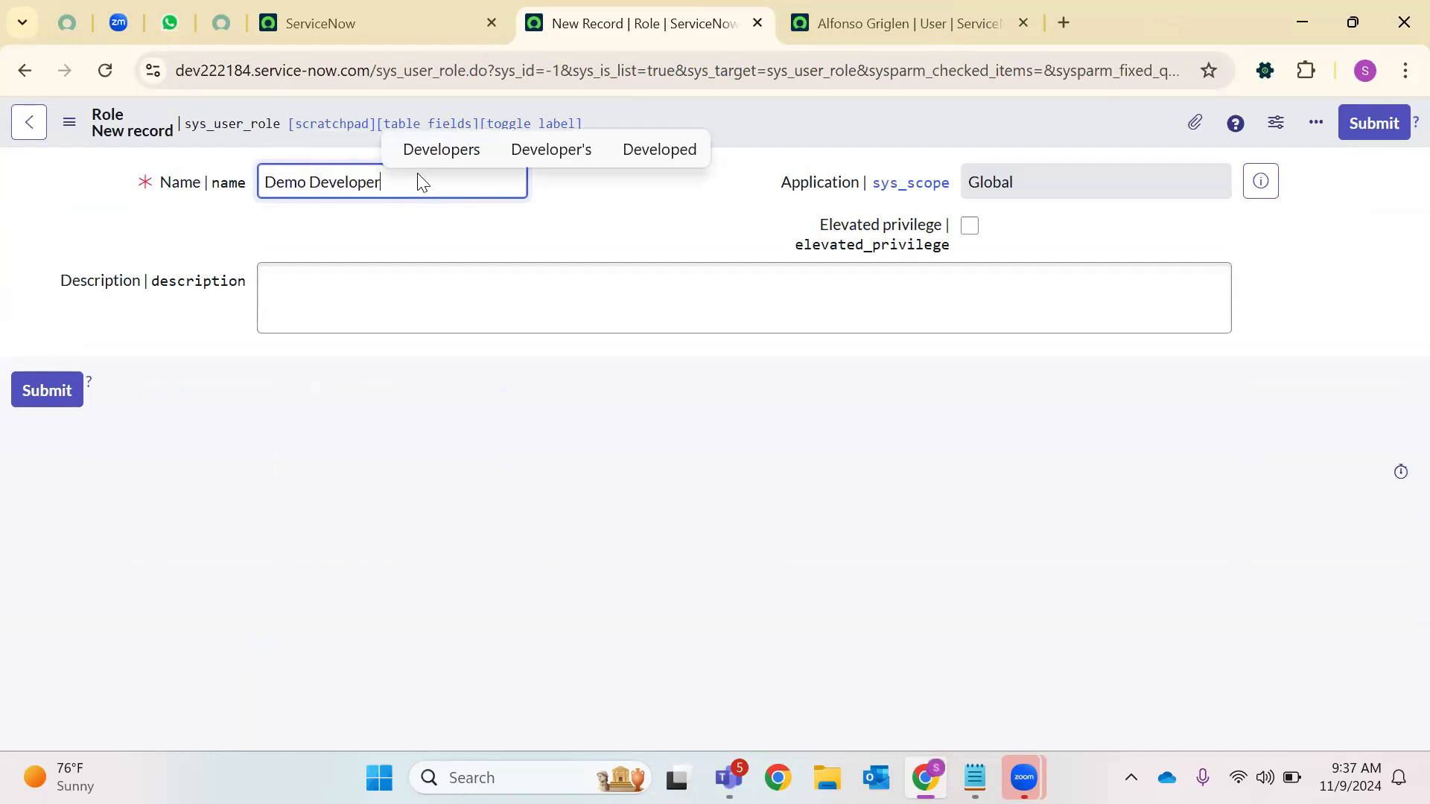
pyautogui.click(358, 306)
pyautogui.write('This is cus')
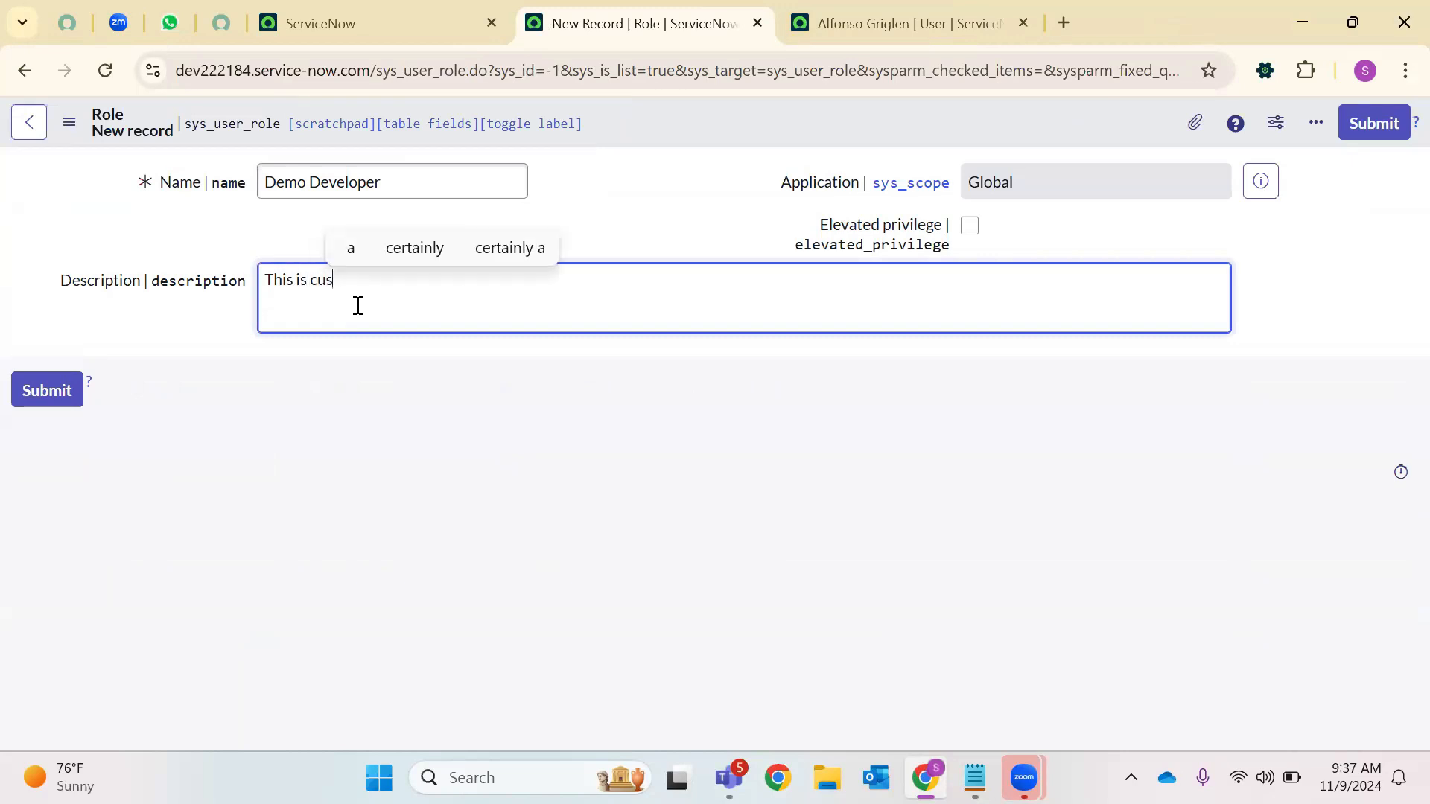
pyautogui.write('tom rol')
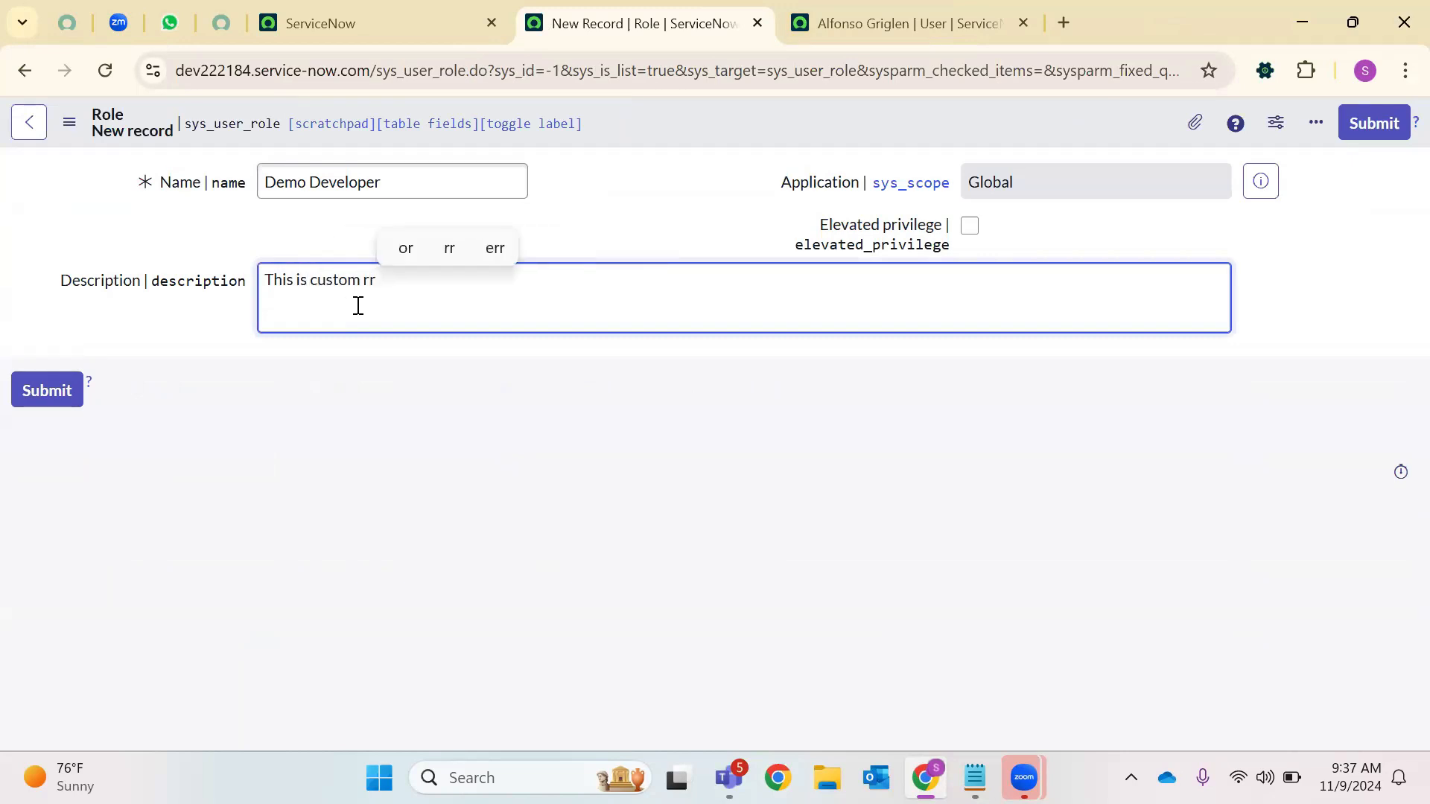
pyautogui.write('e cre')
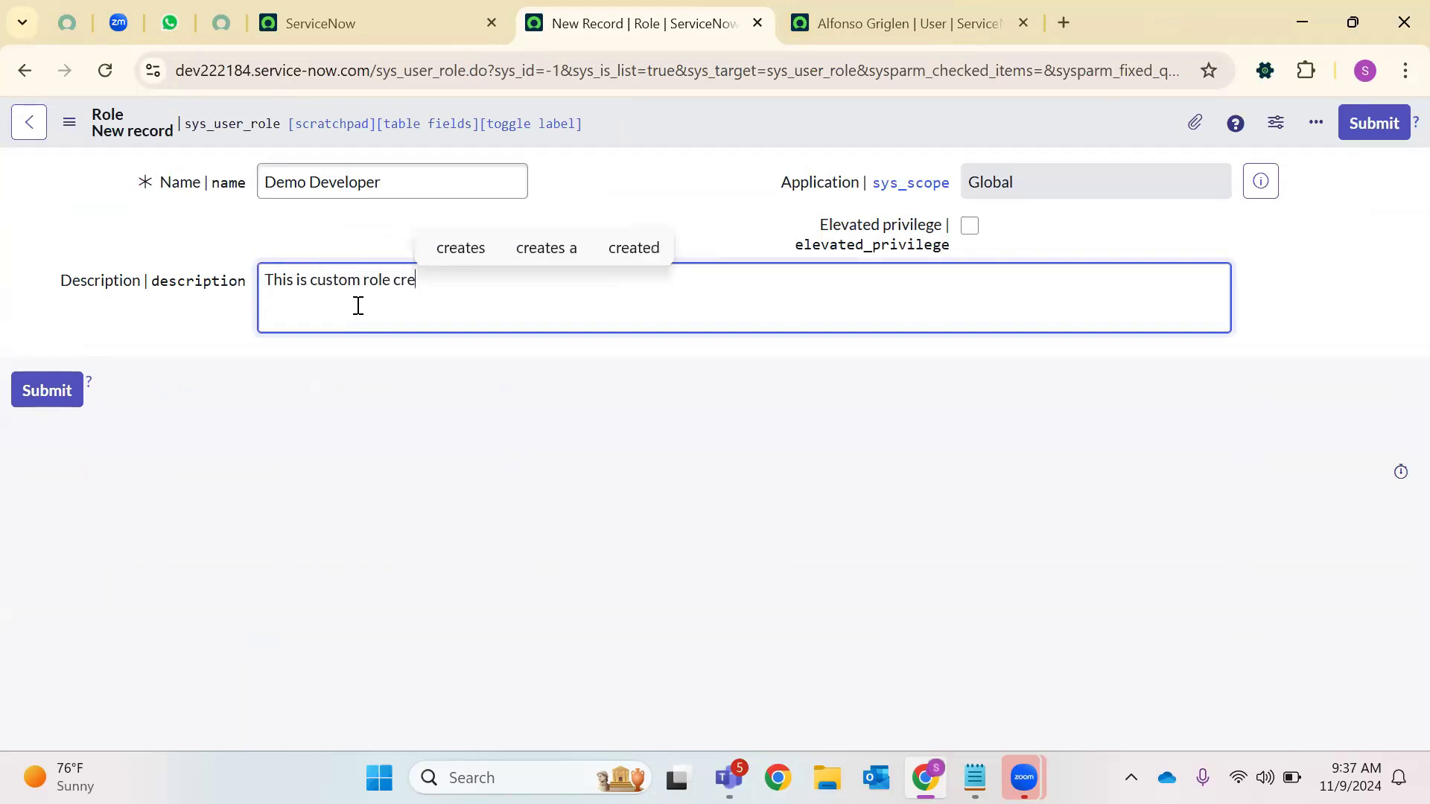
pyautogui.write('ated for Testing Activity')
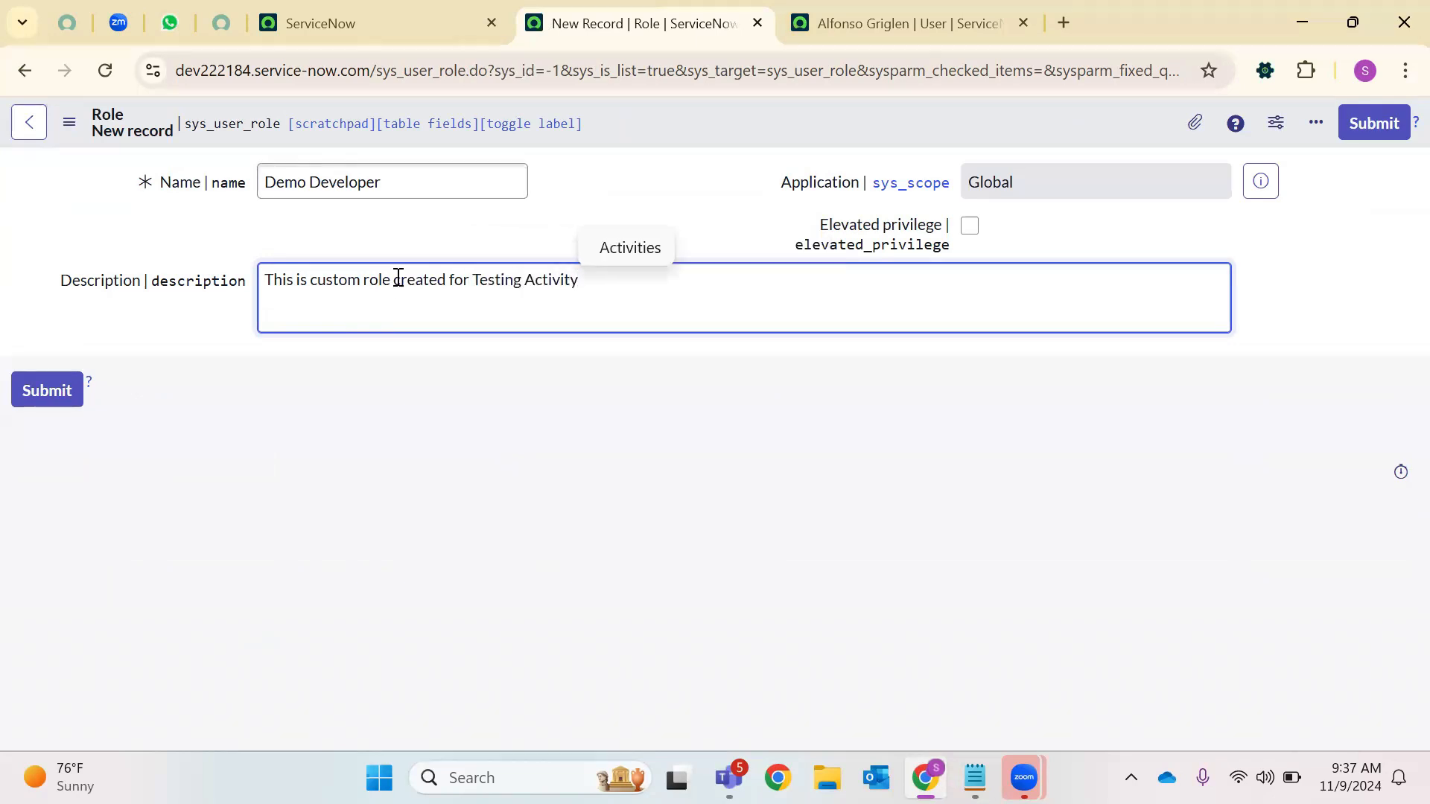
# Save the Demo Developer role from the form header menu, then update the record
pyautogui.doubleClick(411, 272)
pyautogui.tripleClick(488, 280)
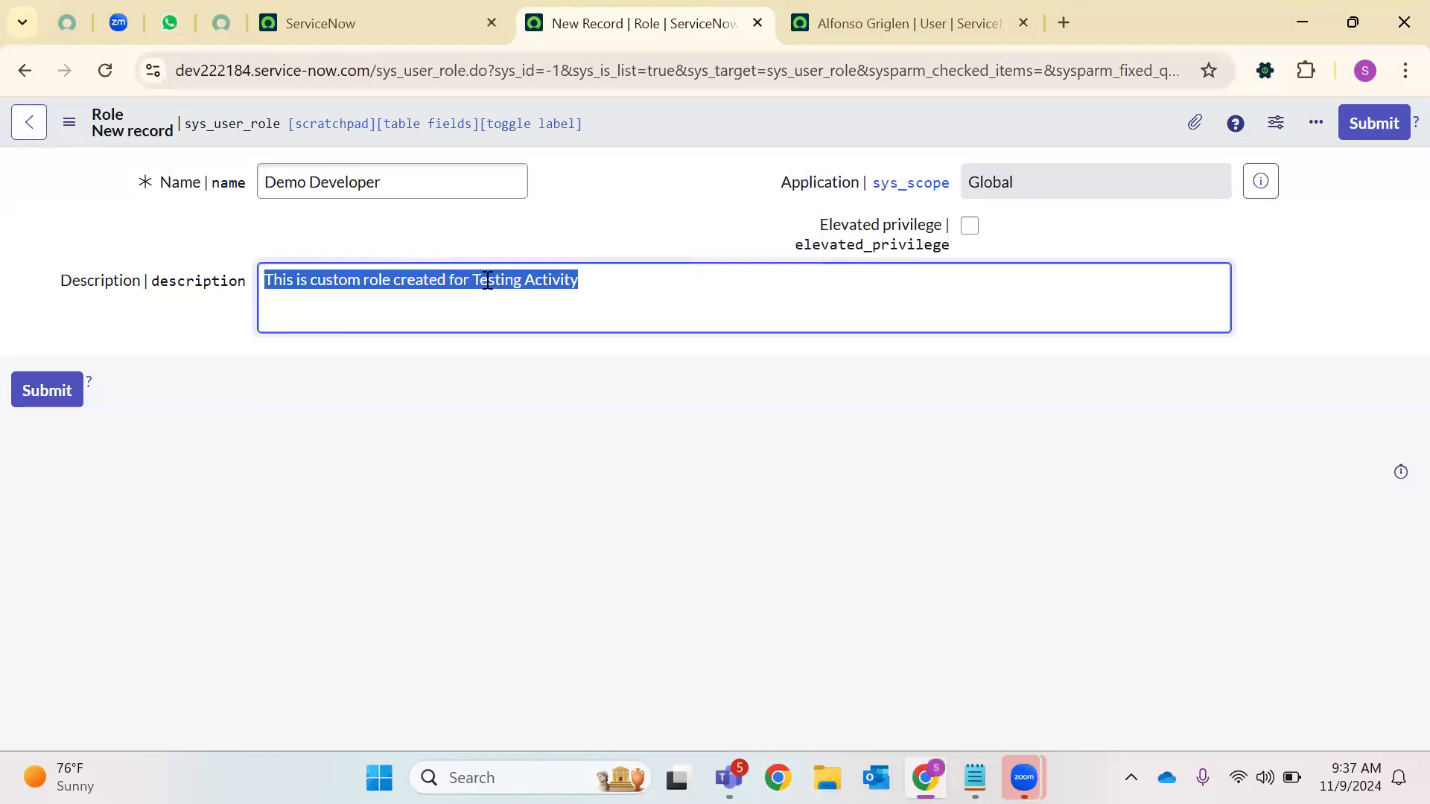
pyautogui.rightClick(693, 125)
pyautogui.click(727, 141)
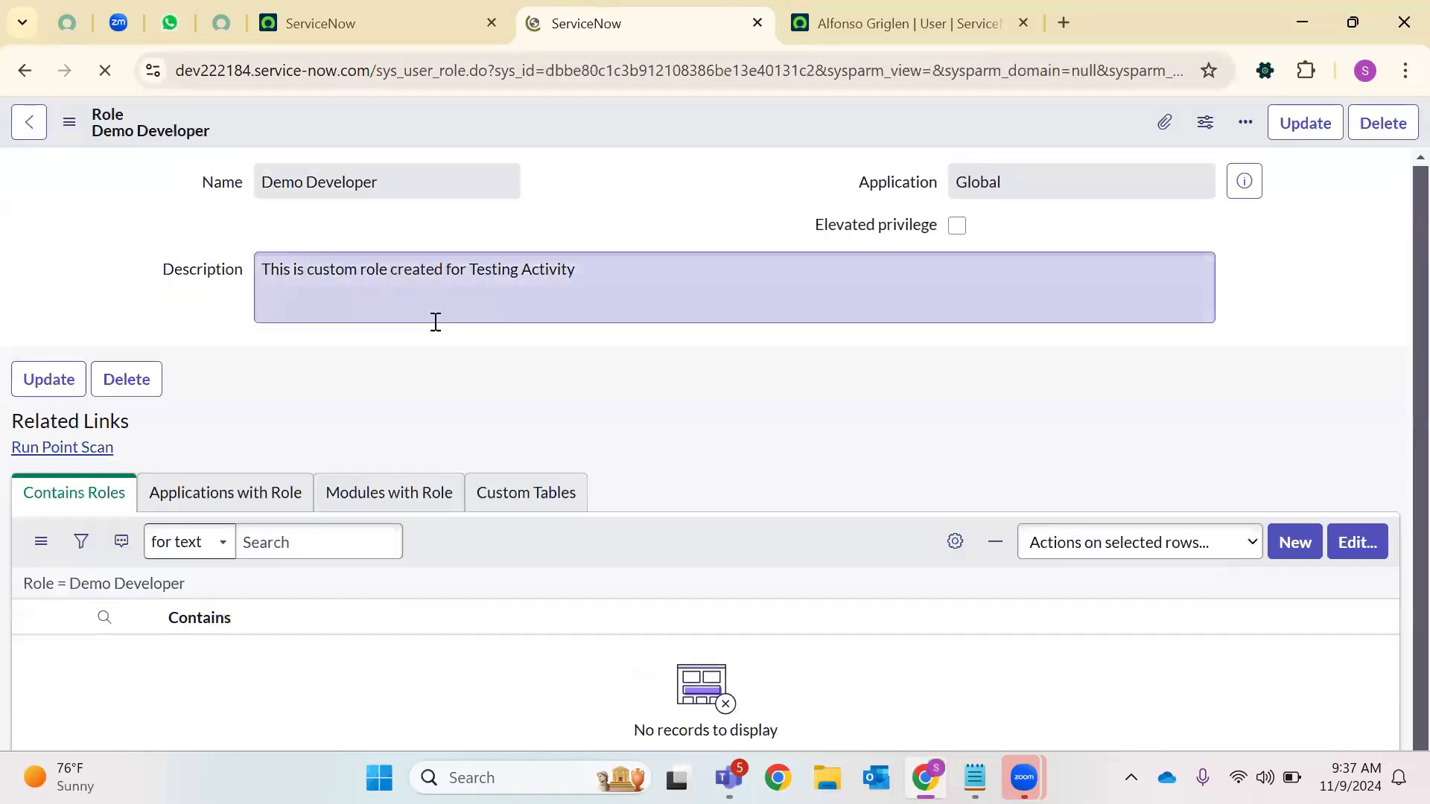
pyautogui.tripleClick(349, 274)
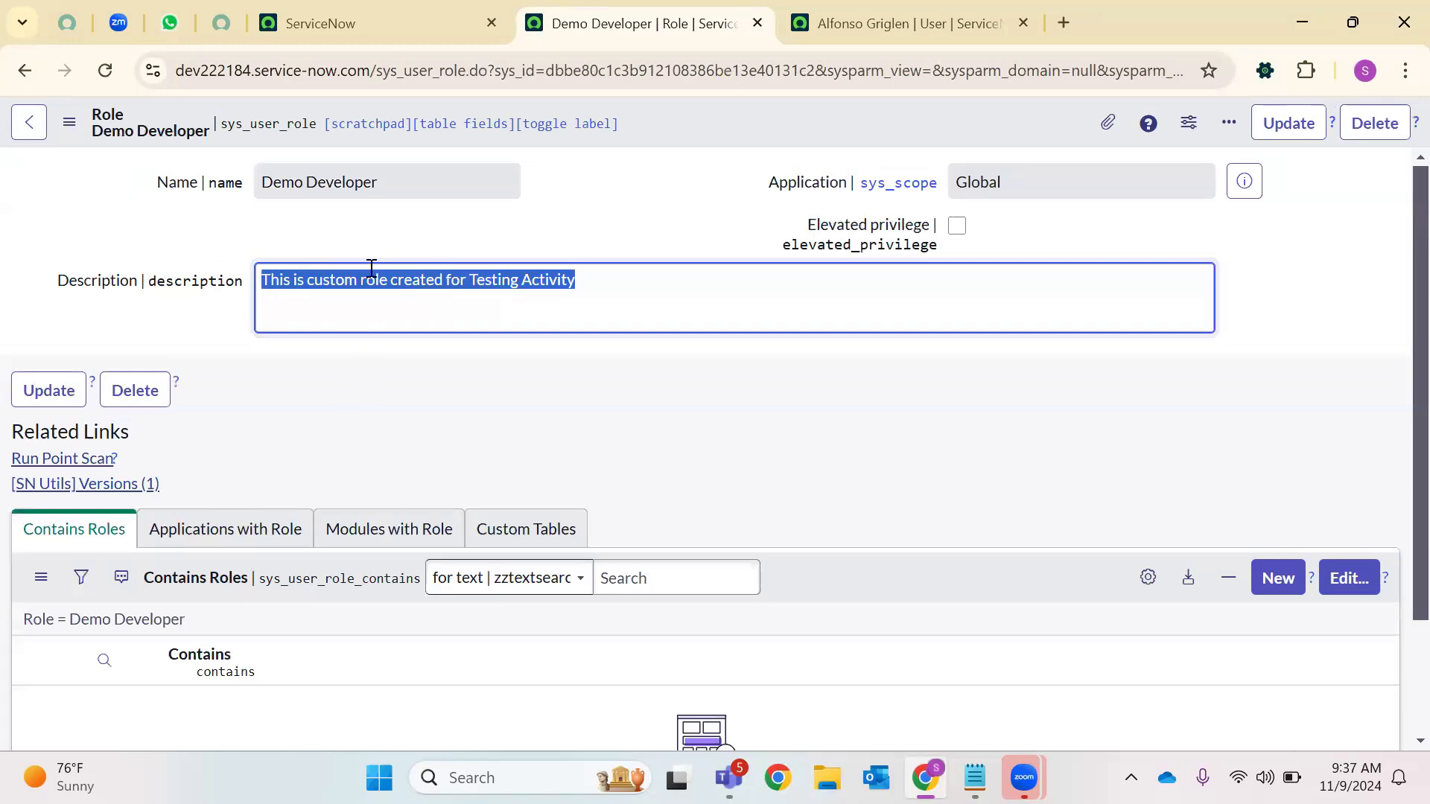
pyautogui.click(395, 28)
pyautogui.hotkey('ctrl', 'Tab')
pyautogui.click(1287, 123)
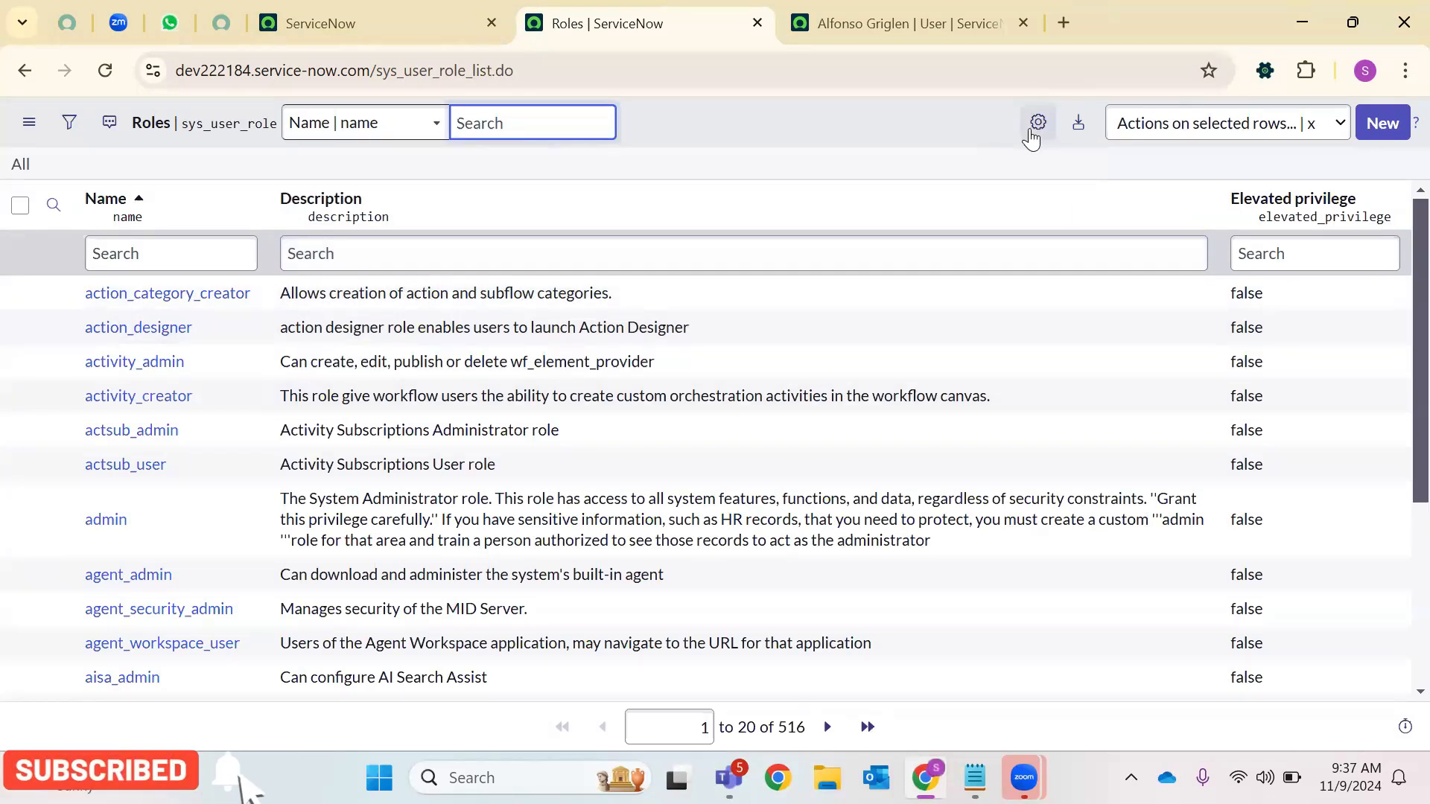
# Add a Created column above Elevated privilege and sort the roles list by Created, newest first
pyautogui.click(1032, 132)
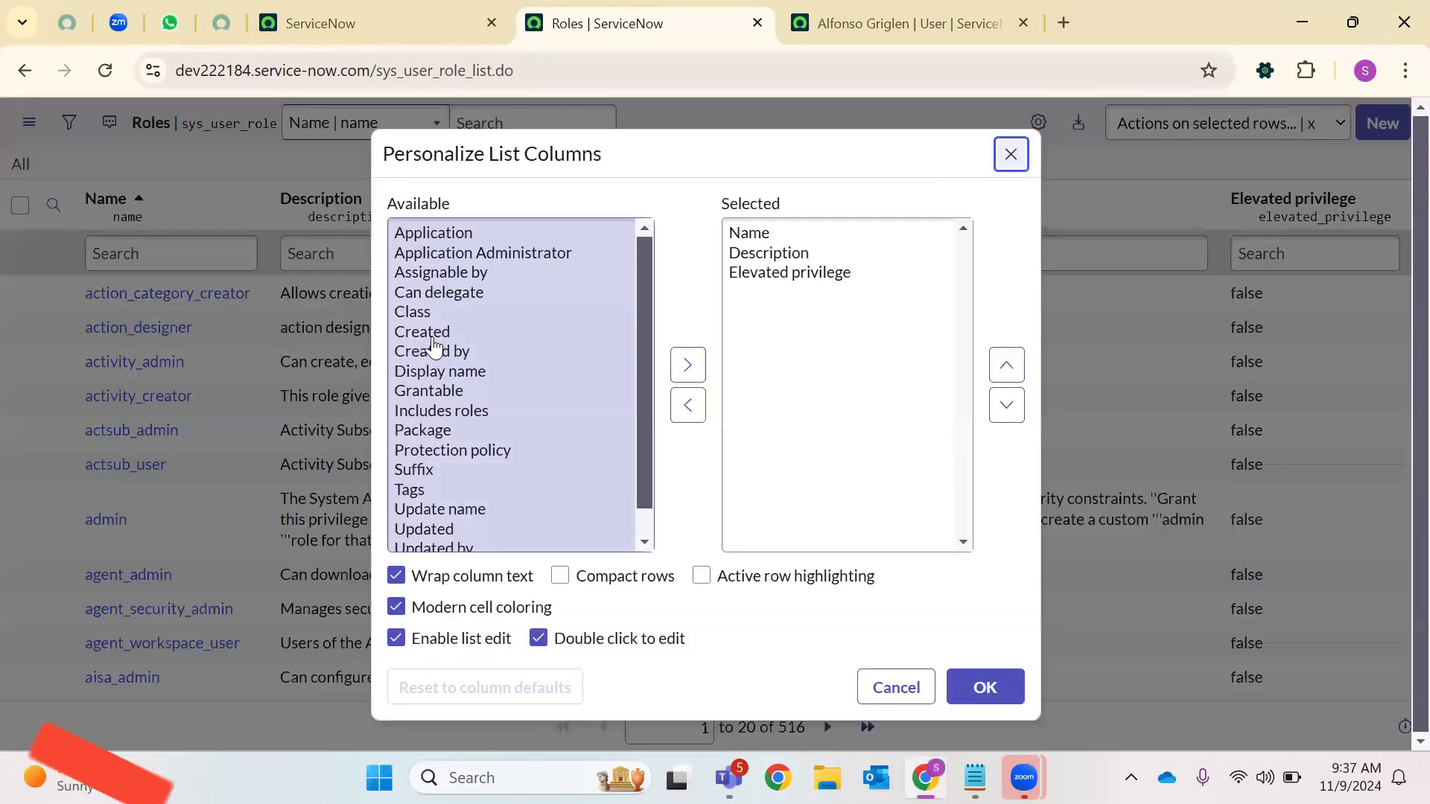
pyautogui.click(429, 335)
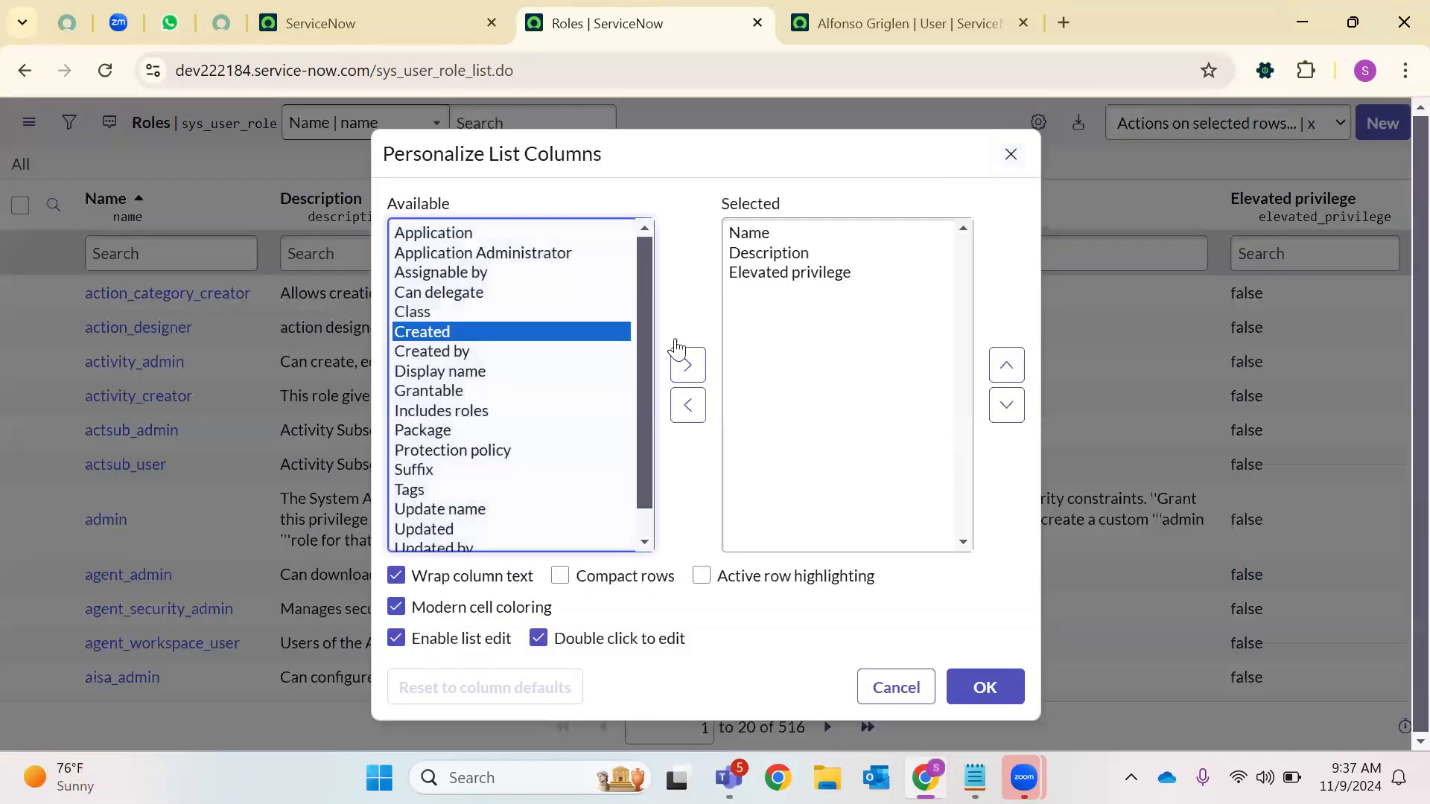
pyautogui.click(688, 365)
pyautogui.click(1005, 373)
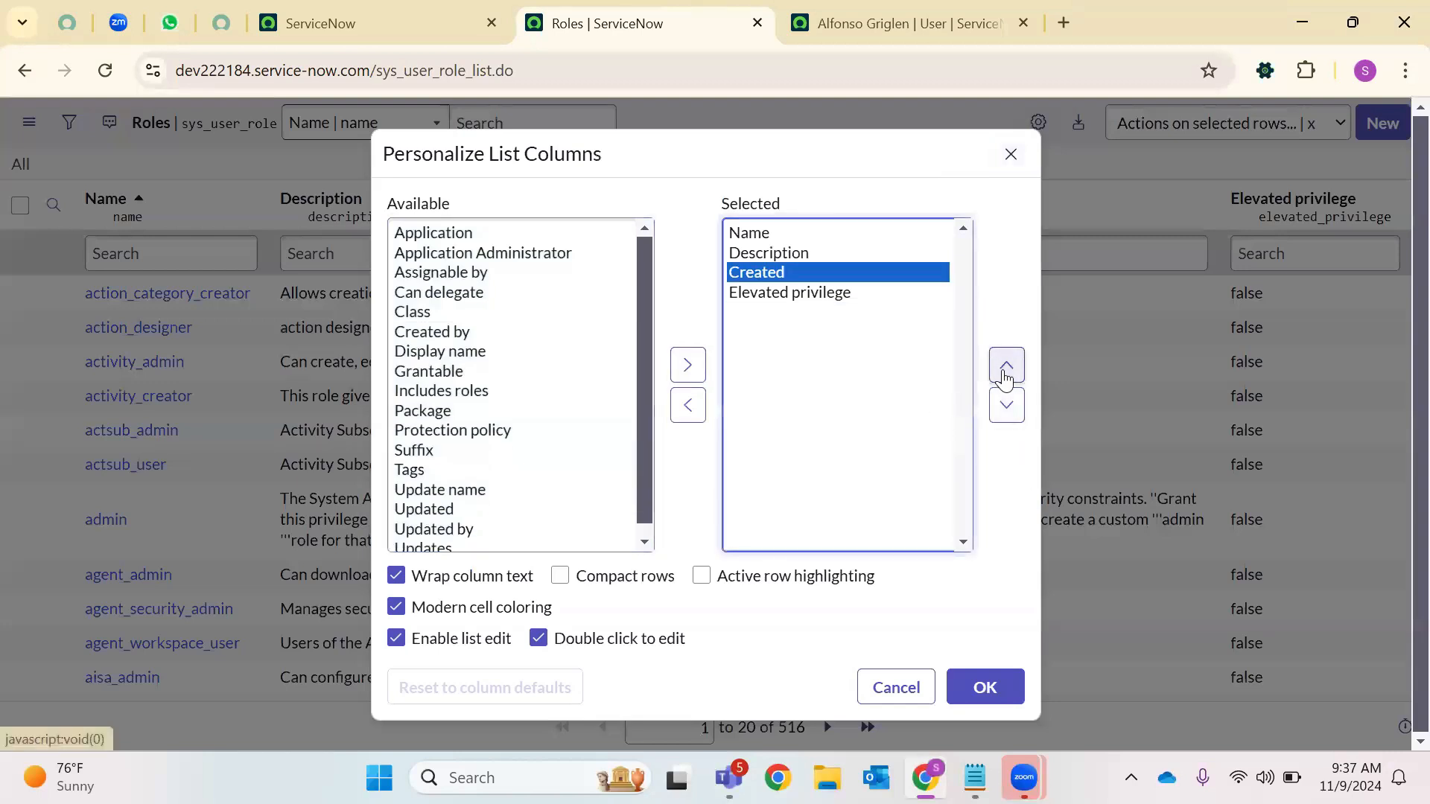
pyautogui.click(951, 692)
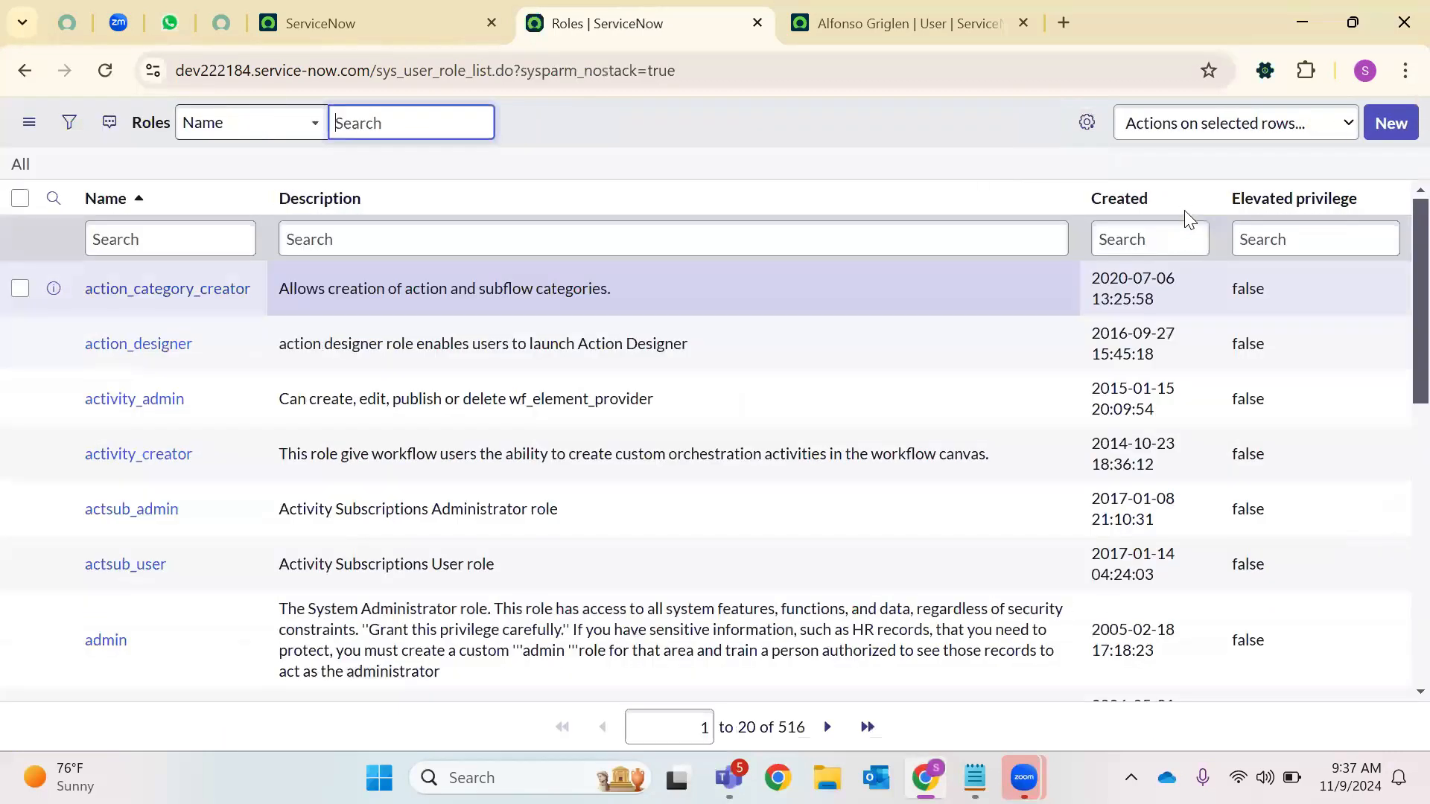
pyautogui.click(1197, 198)
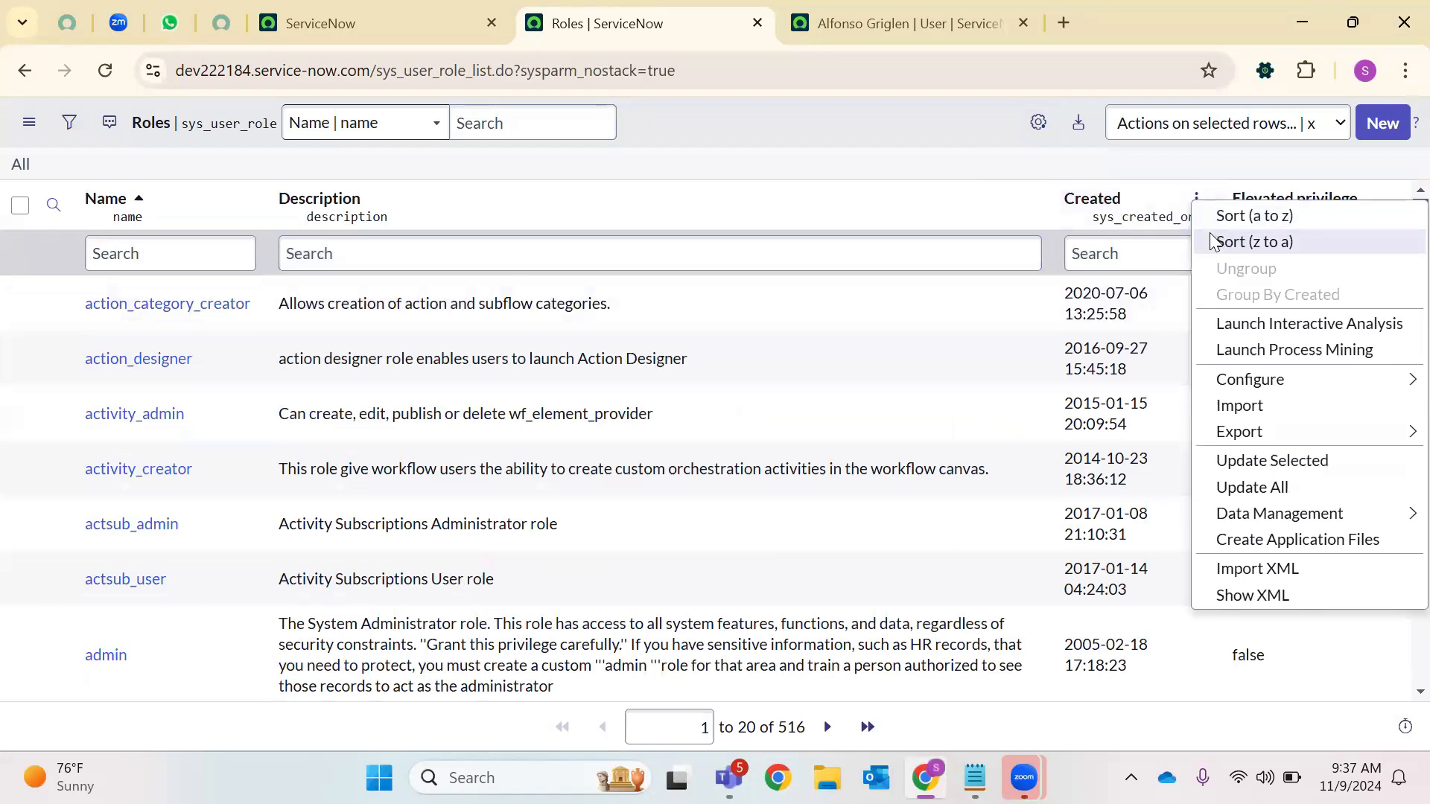
pyautogui.click(1216, 242)
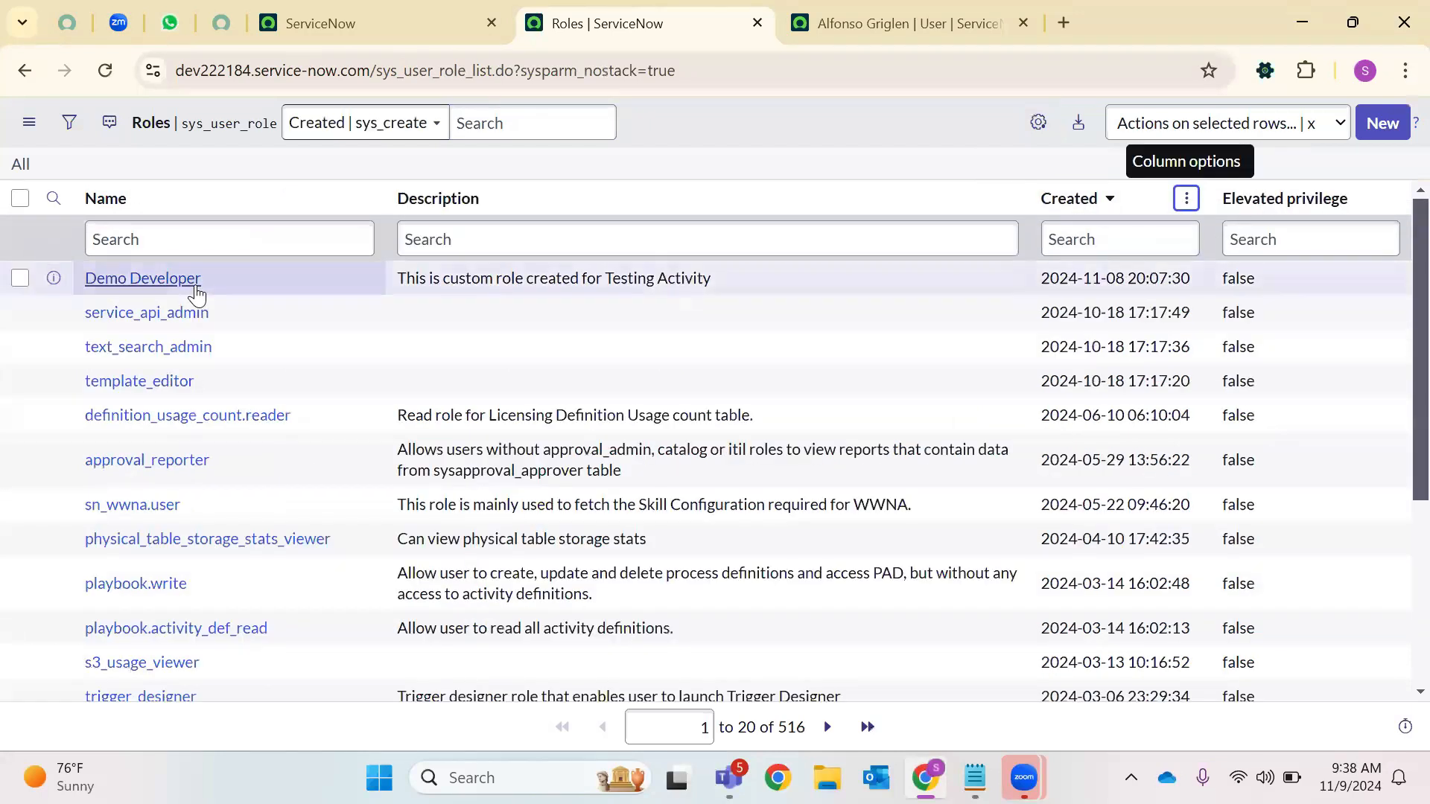
# Open the Demo Developer role and check its Global application and Elevated privilege setting
pyautogui.click(195, 289)
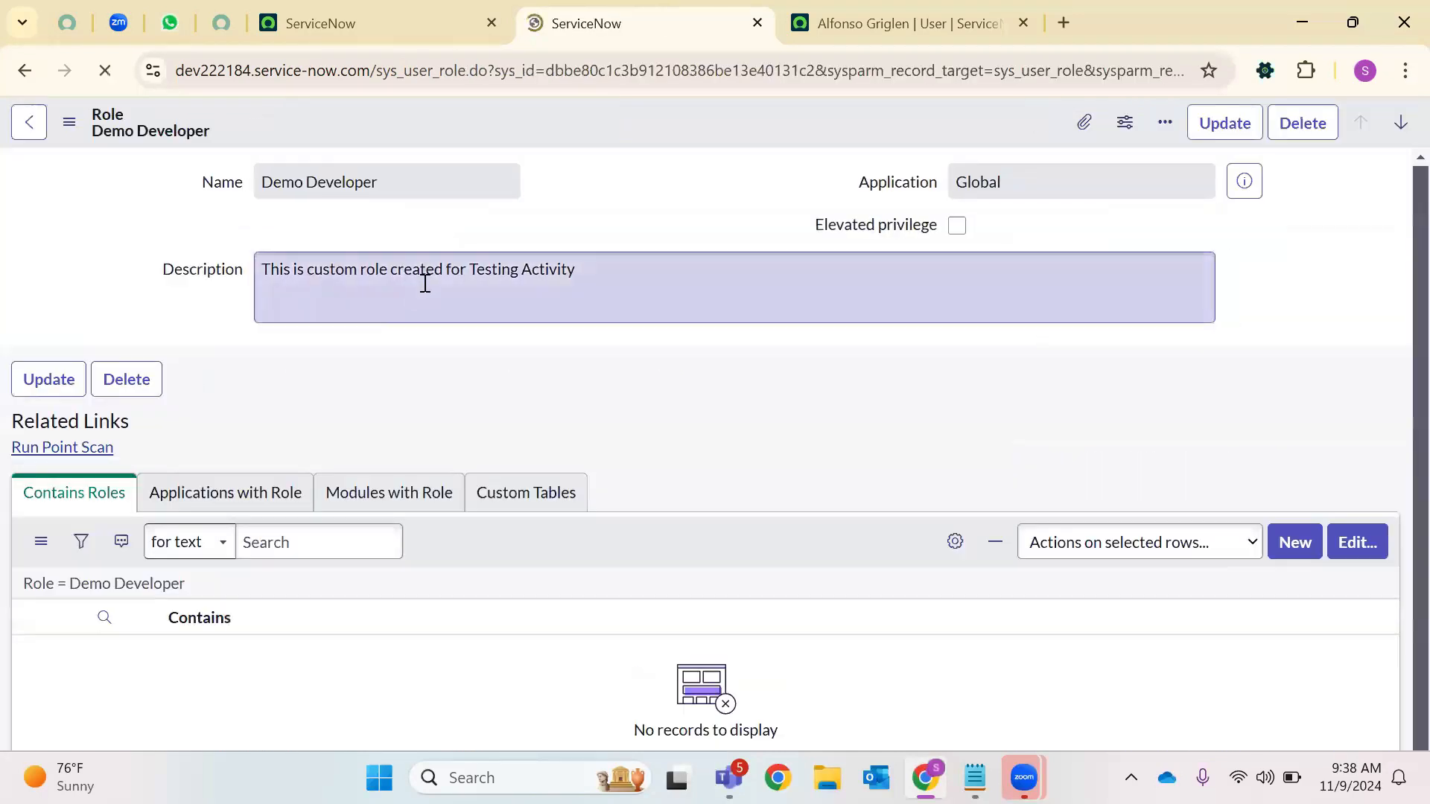
pyautogui.doubleClick(1036, 187)
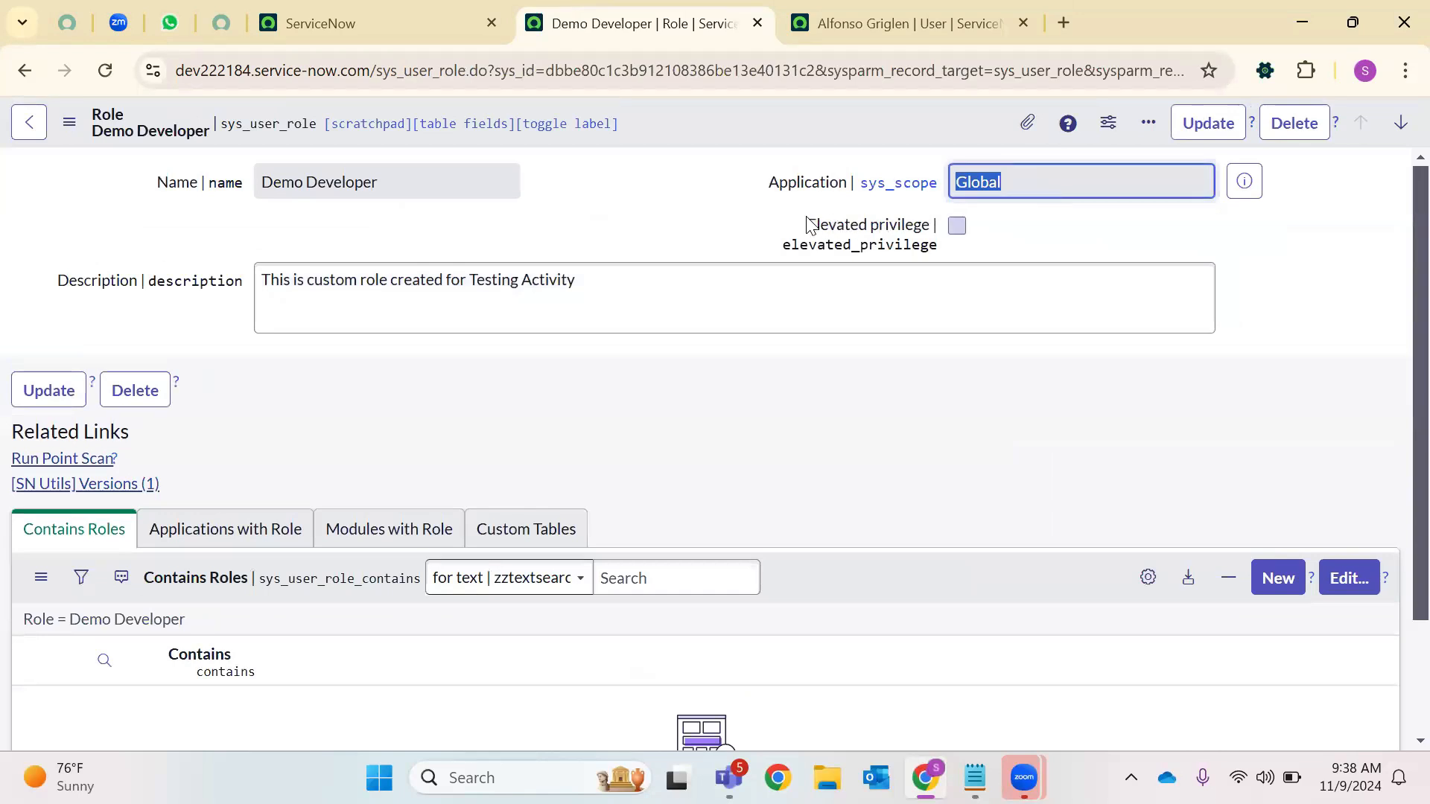
pyautogui.click(887, 222)
pyautogui.tripleClick(890, 227)
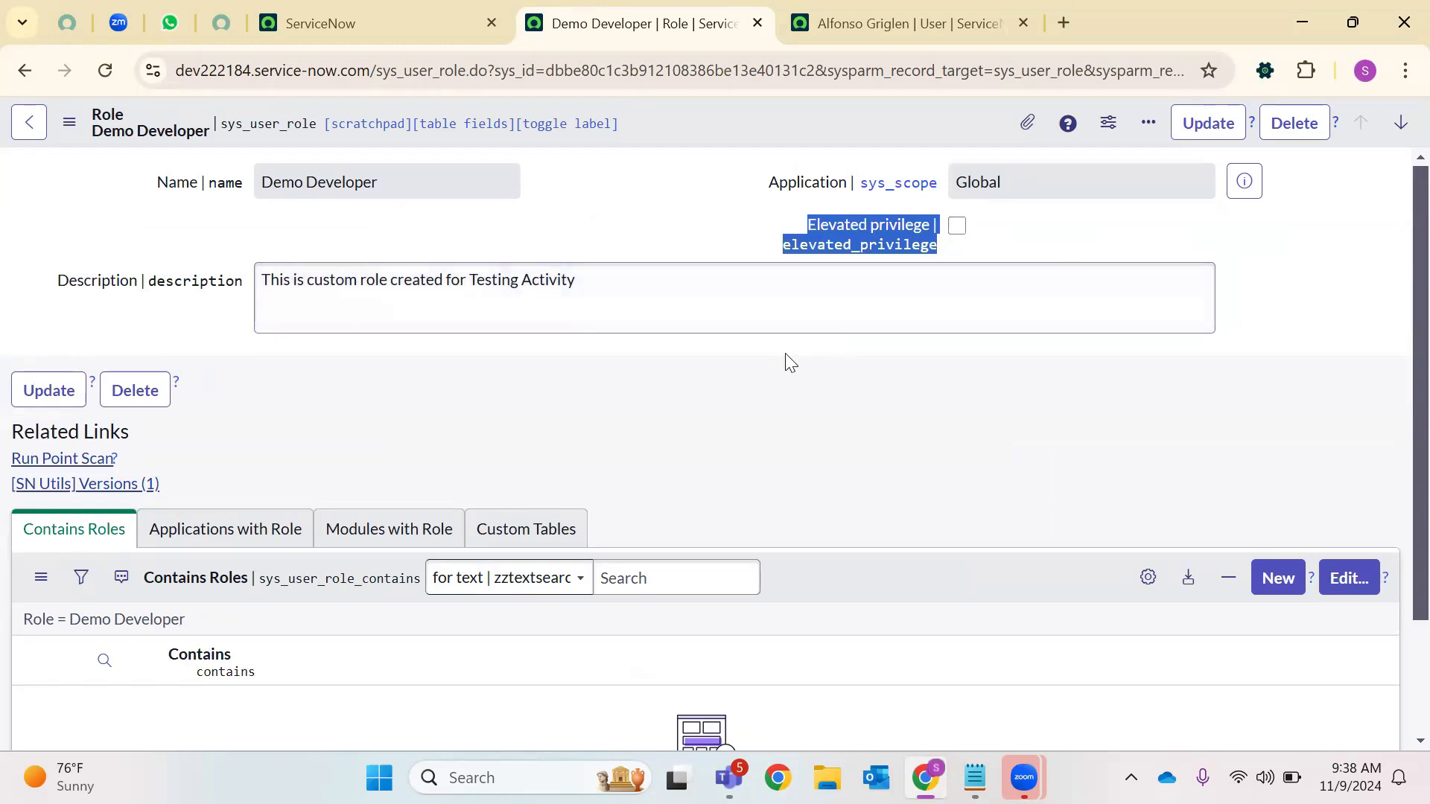
# Run a point scan on the Demo Developer role and open its results
pyautogui.scroll(-2, 785, 363)
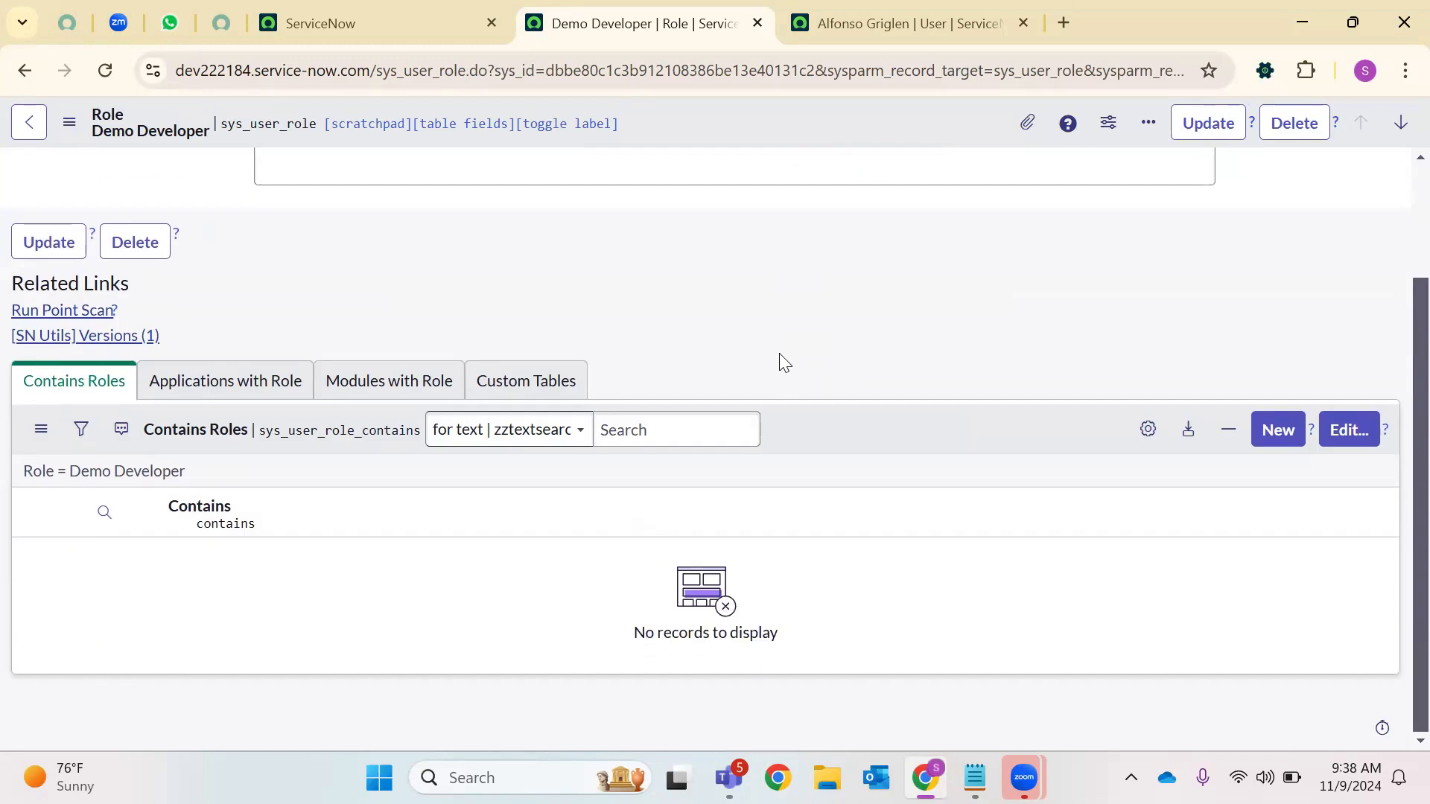
pyautogui.click(96, 311)
pyautogui.click(102, 311)
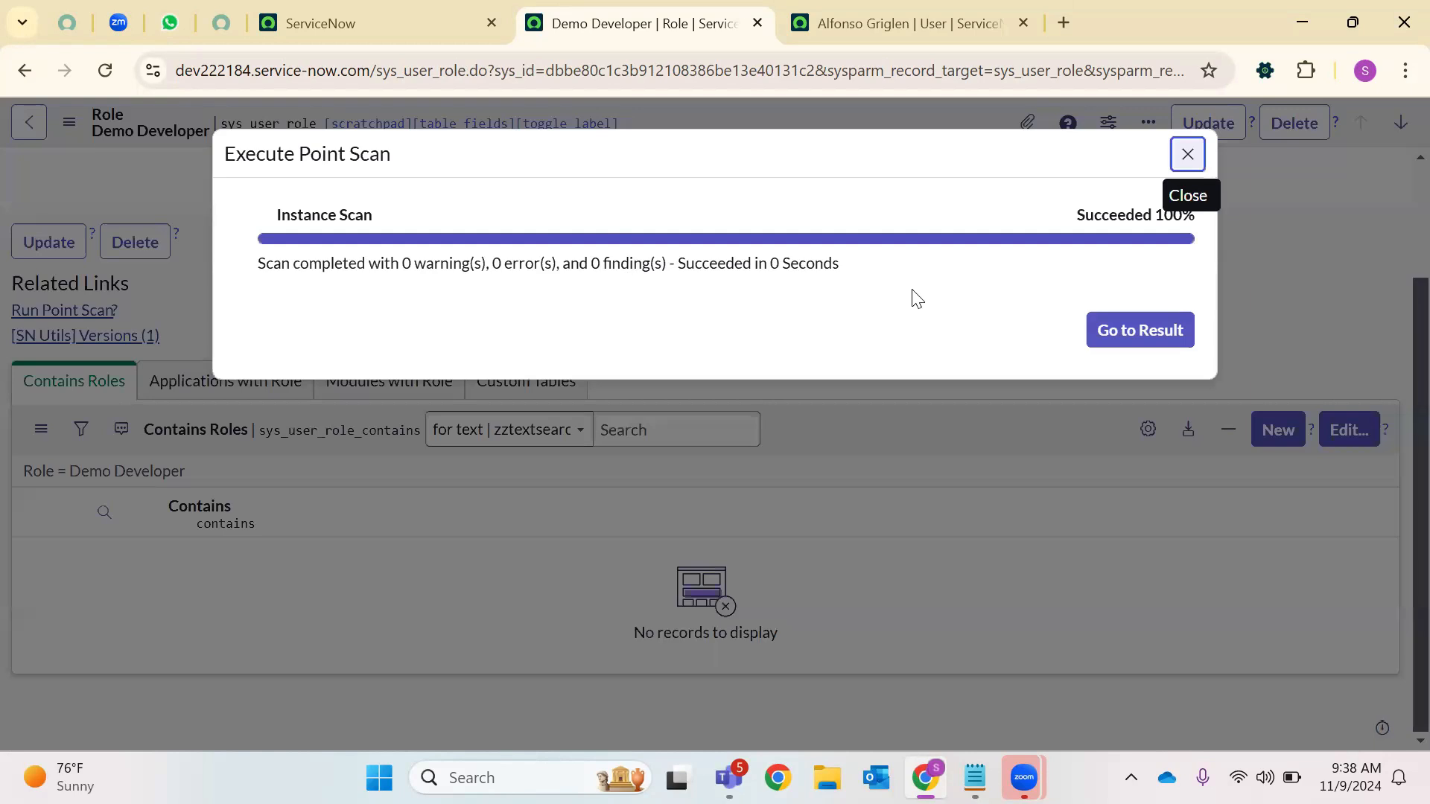
pyautogui.click(1142, 329)
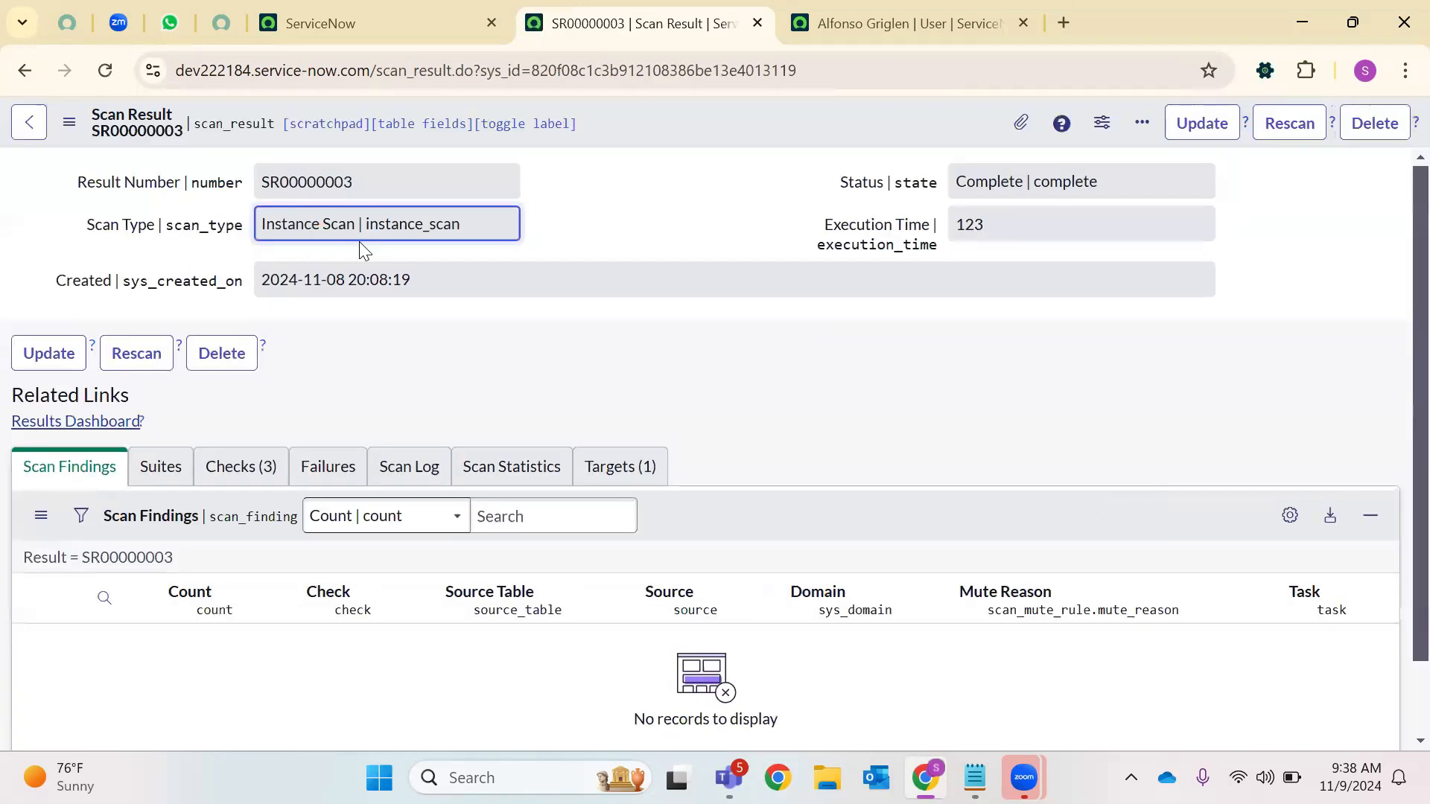
# Review scan result SR00000003 and its three checks, then rescan to return to the role
pyautogui.tripleClick(329, 277)
pyautogui.tripleClick(321, 183)
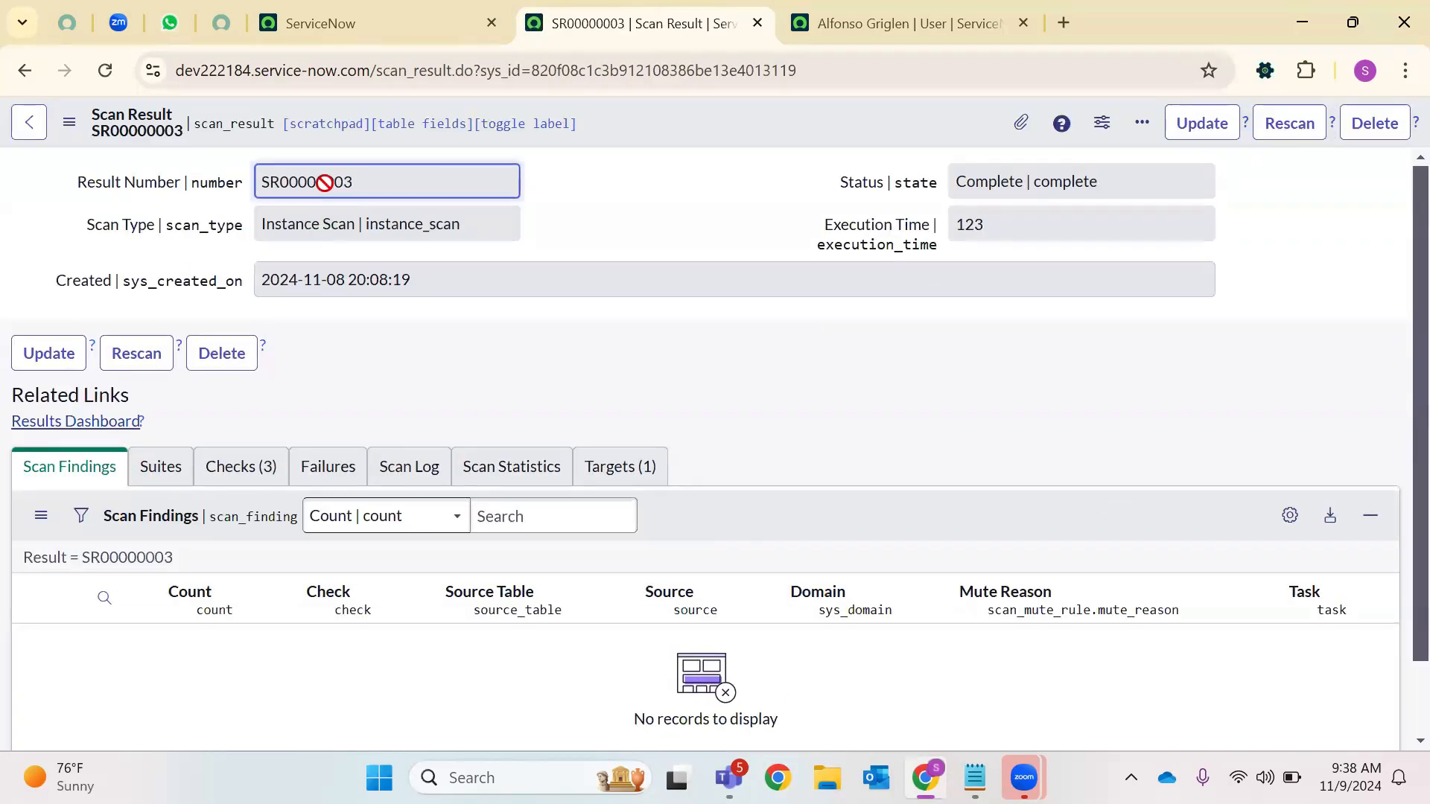
pyautogui.click(1041, 181)
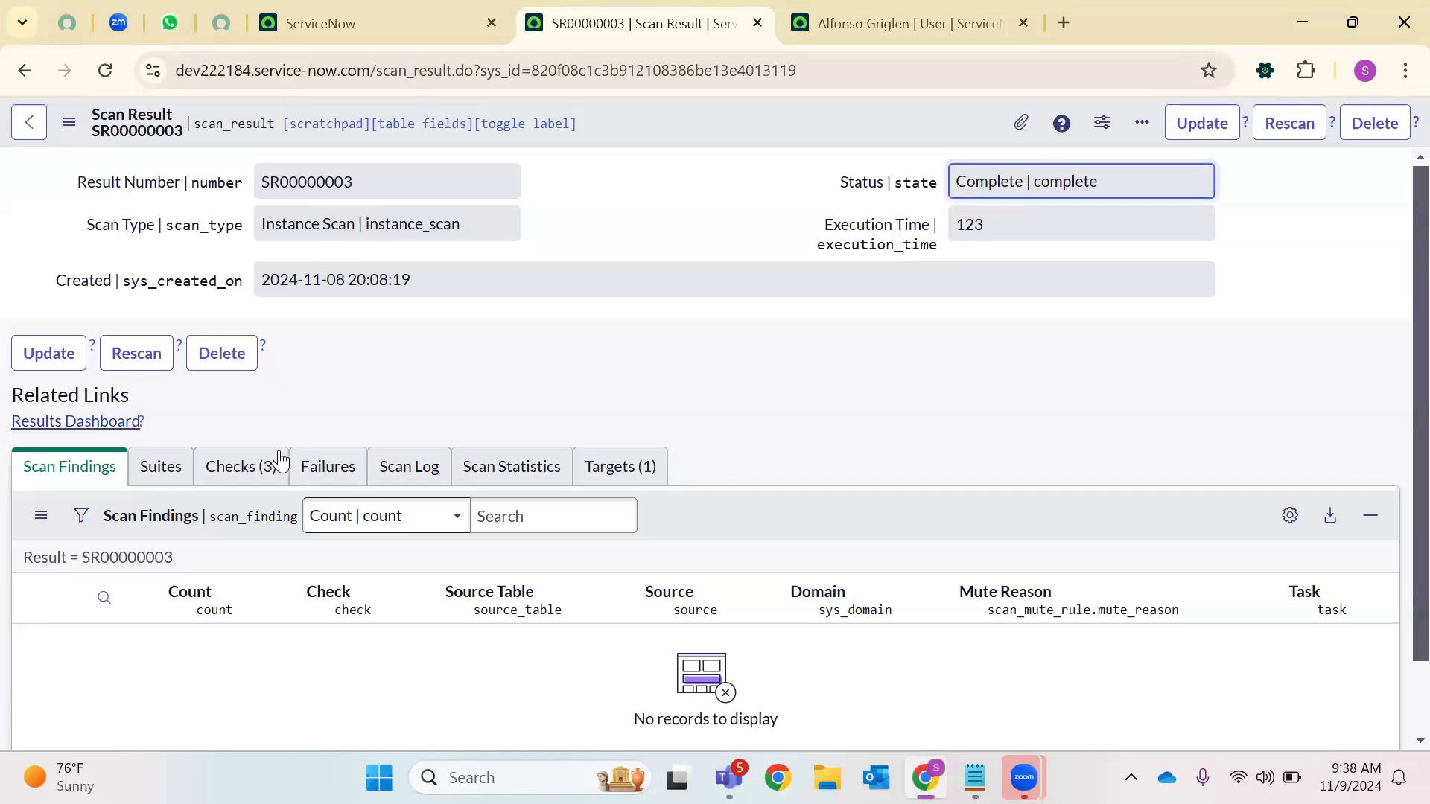
pyautogui.click(277, 466)
pyautogui.scroll(-1, 537, 432)
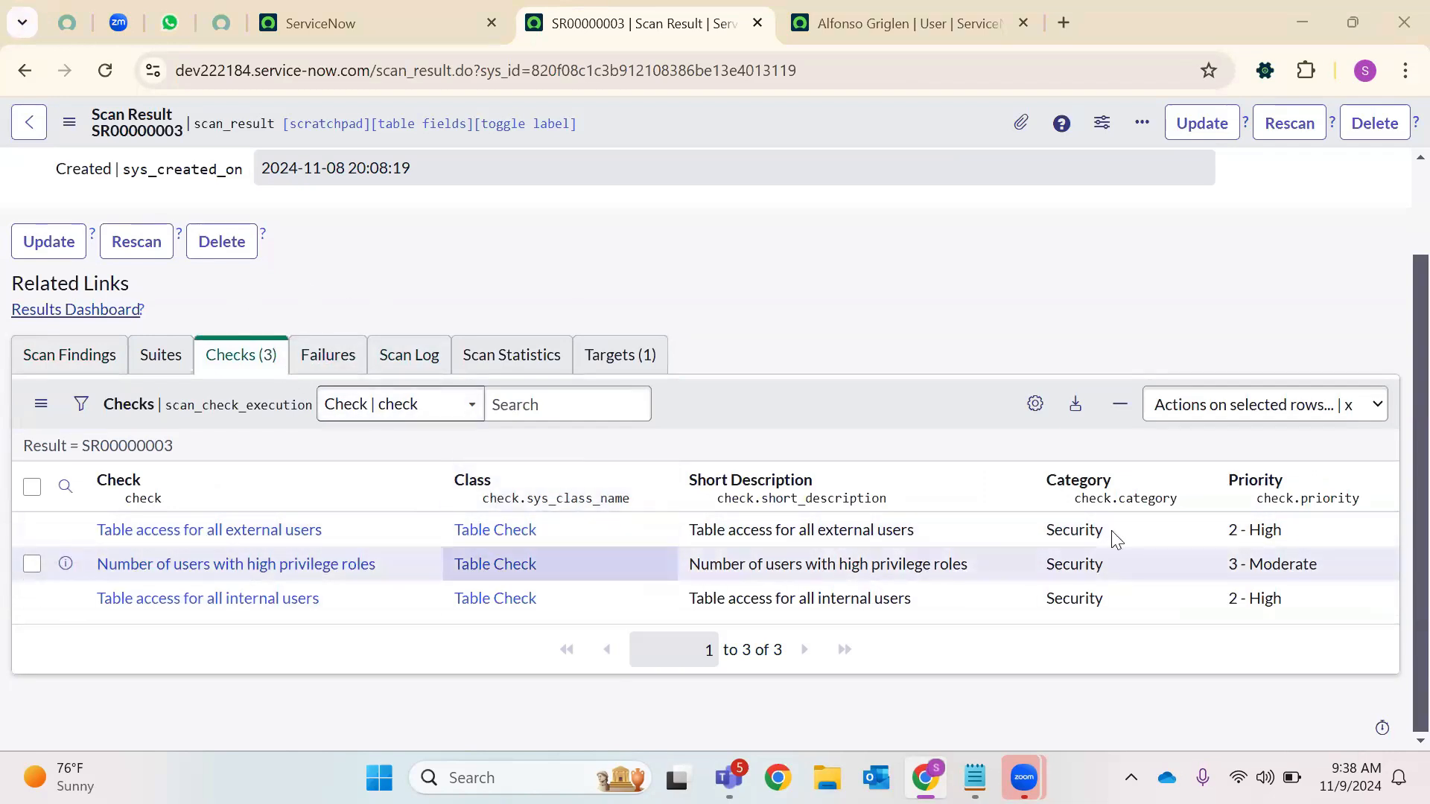
pyautogui.scroll(1, 1192, 335)
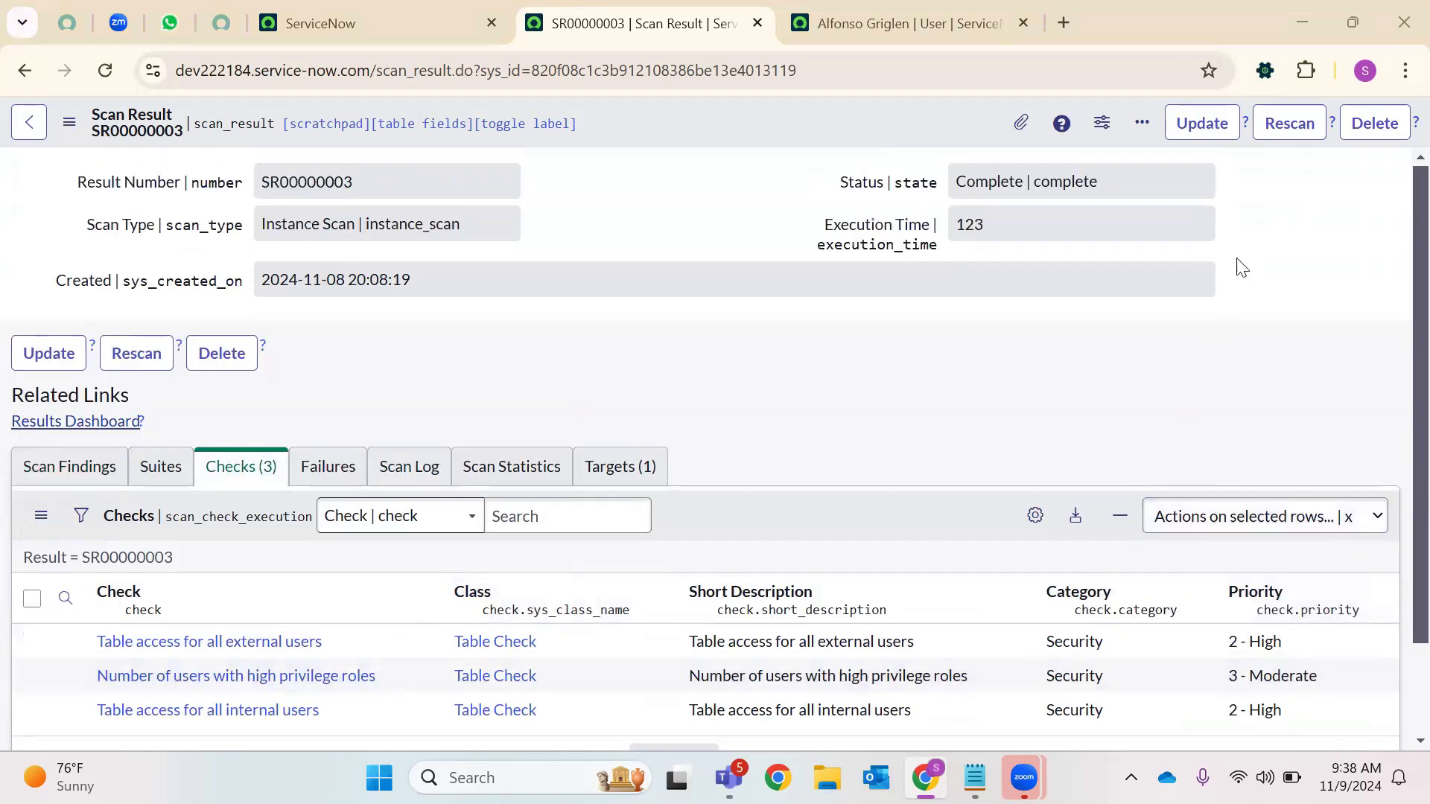
pyautogui.click(1310, 127)
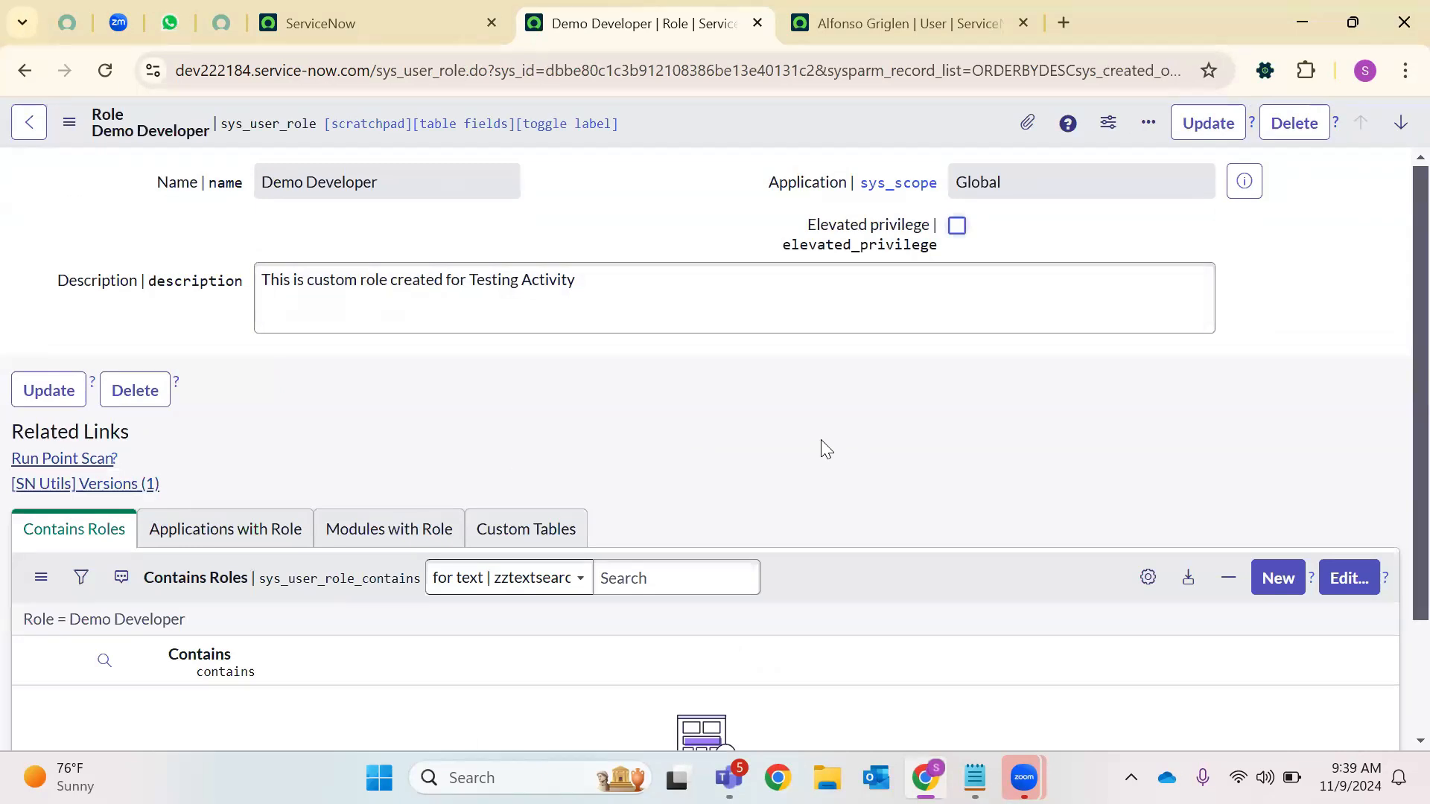
# View the Demo Developer role's version history, then switch to and reload the user's record
pyautogui.click(128, 485)
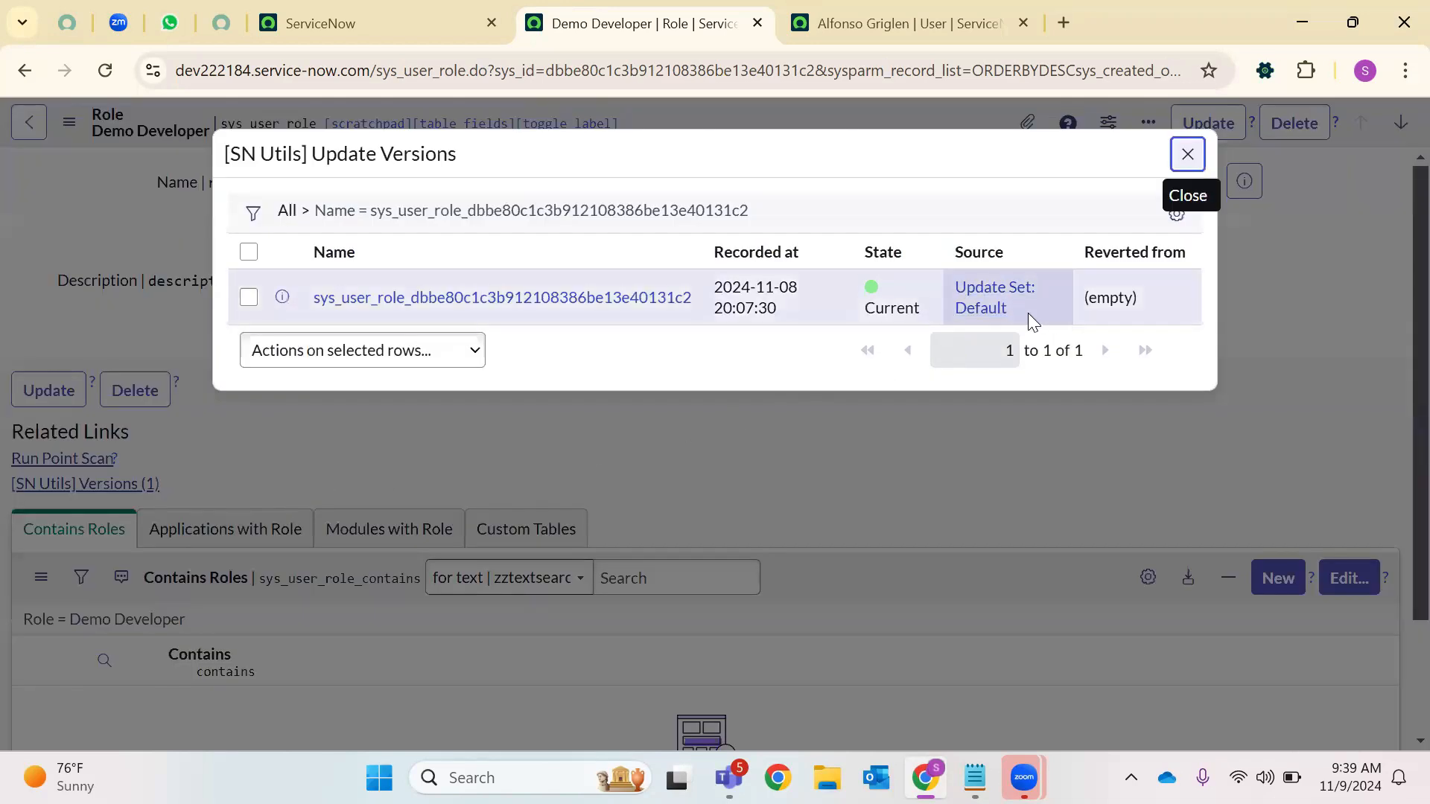
pyautogui.moveTo(1028, 313); pyautogui.dragTo(1123, 225)
pyautogui.click(1189, 154)
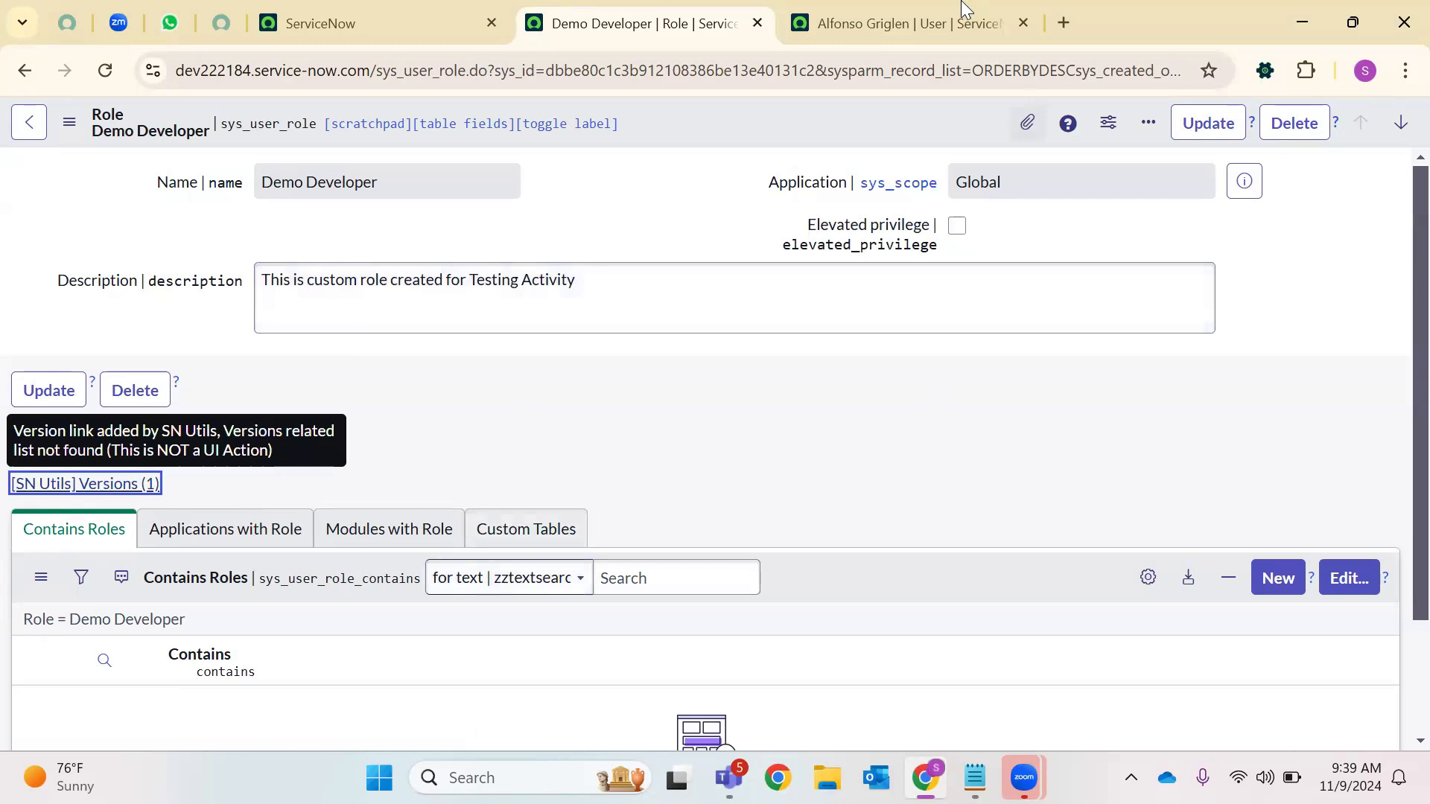
pyautogui.click(918, 18)
pyautogui.click(27, 122)
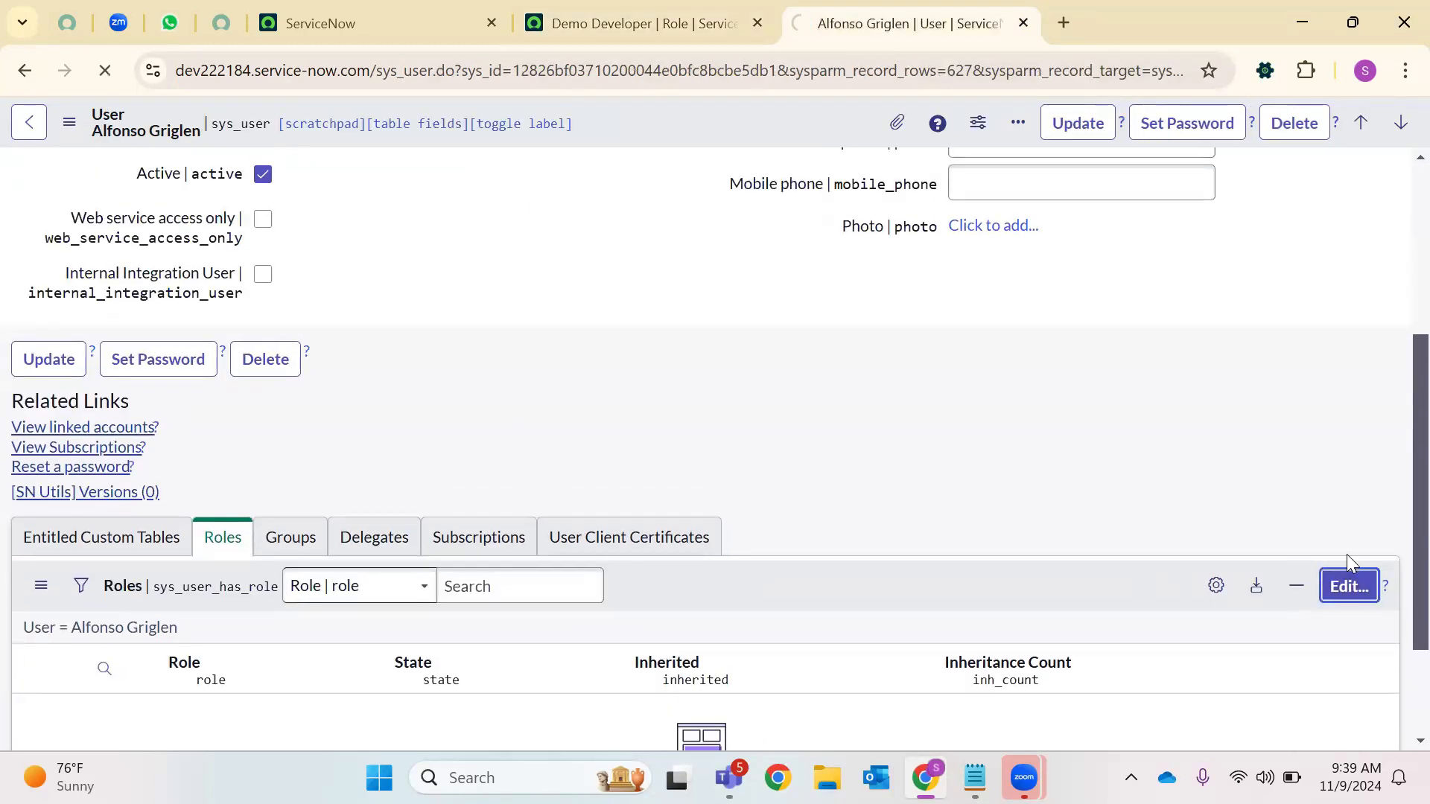
# Search for Demo Developer in the user's role editor, then cancel without changing roles
pyautogui.click(1330, 587)
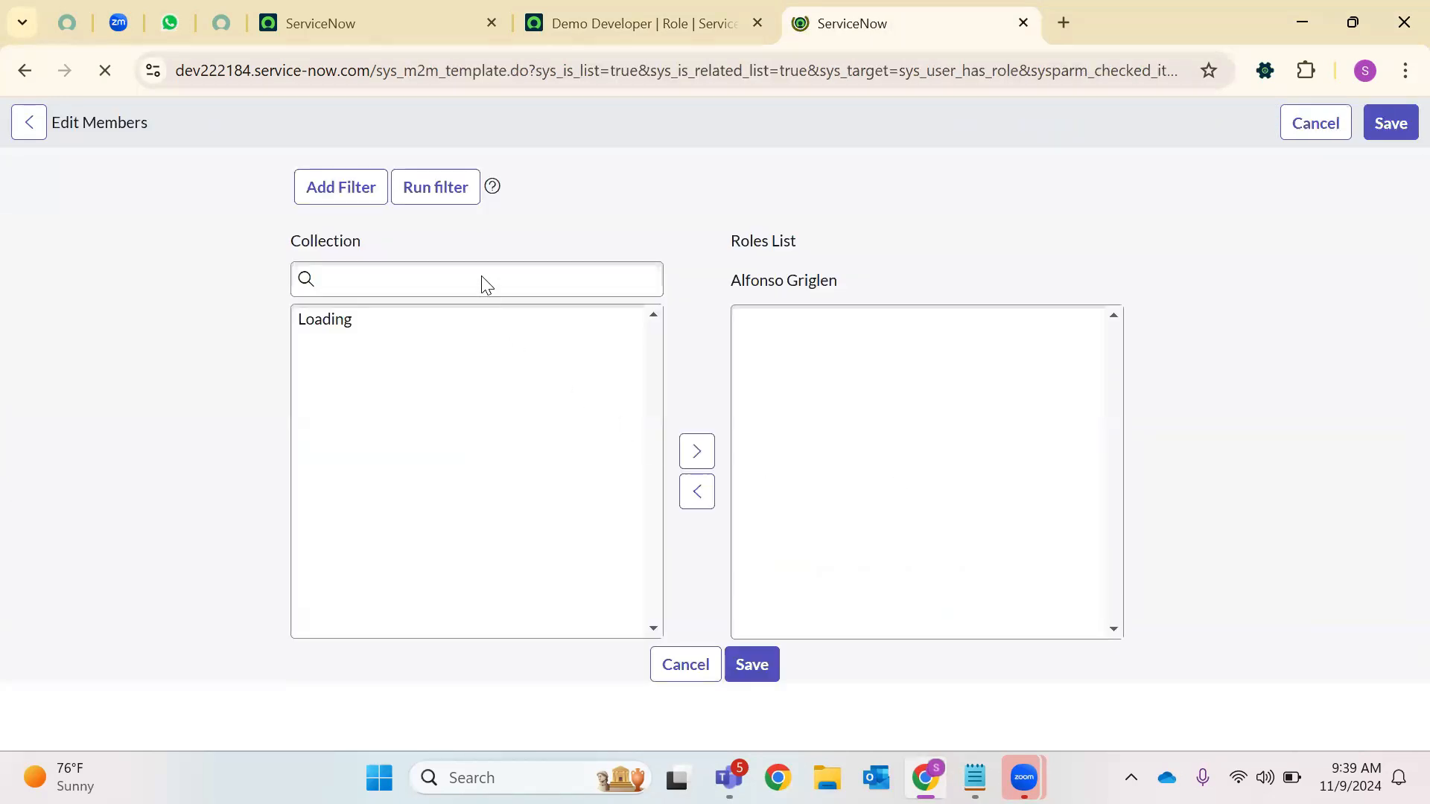
pyautogui.click(365, 386)
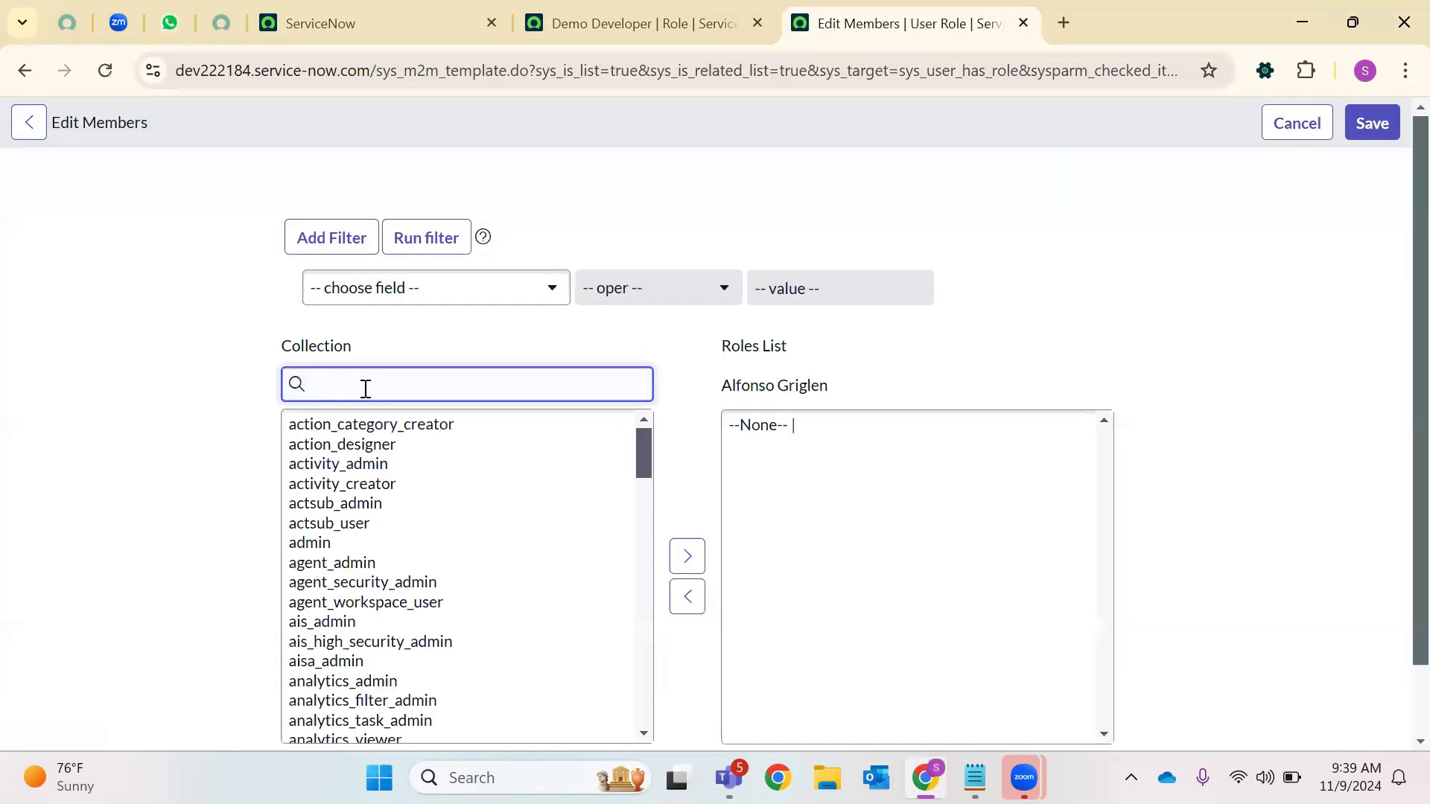
pyautogui.write('Demo')
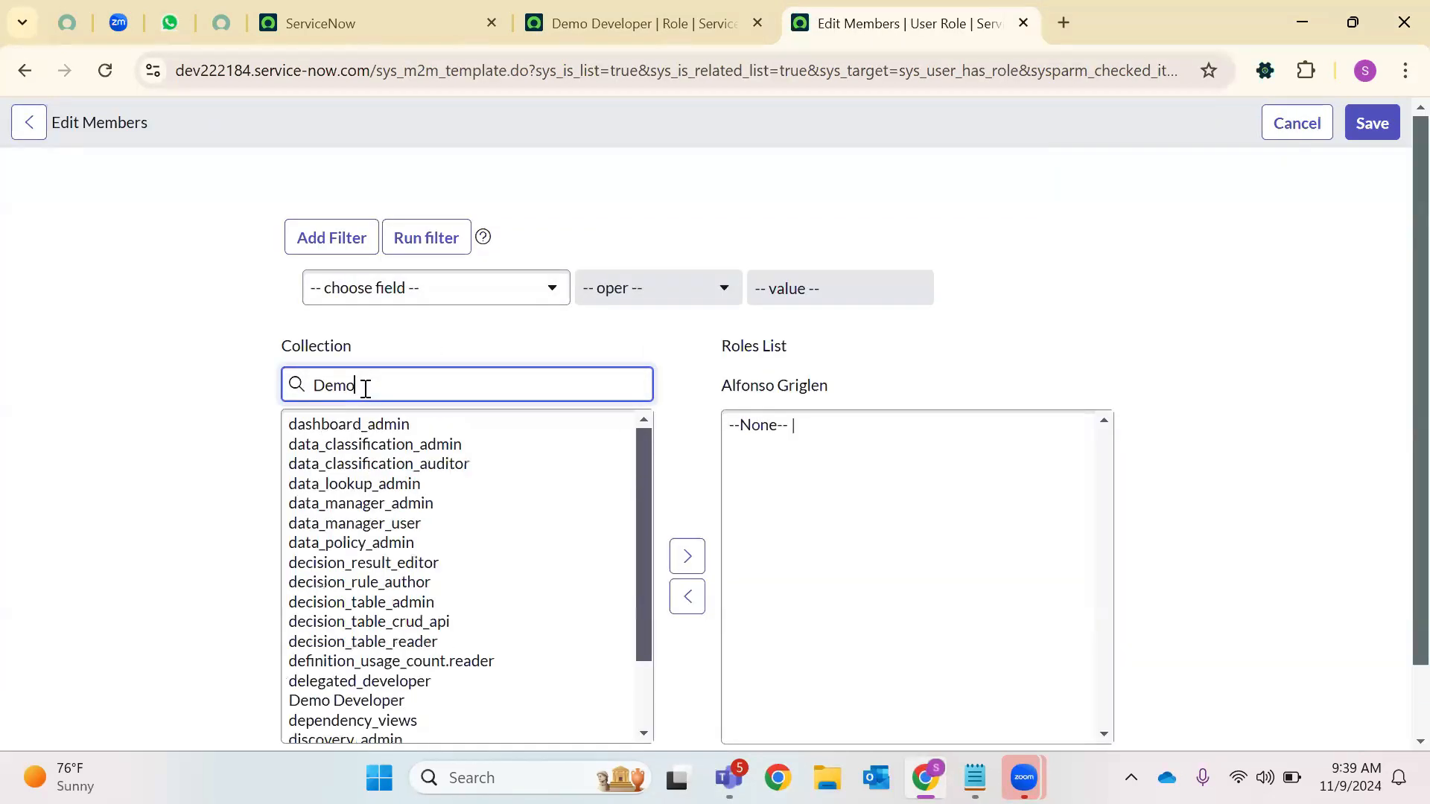
pyautogui.click(343, 424)
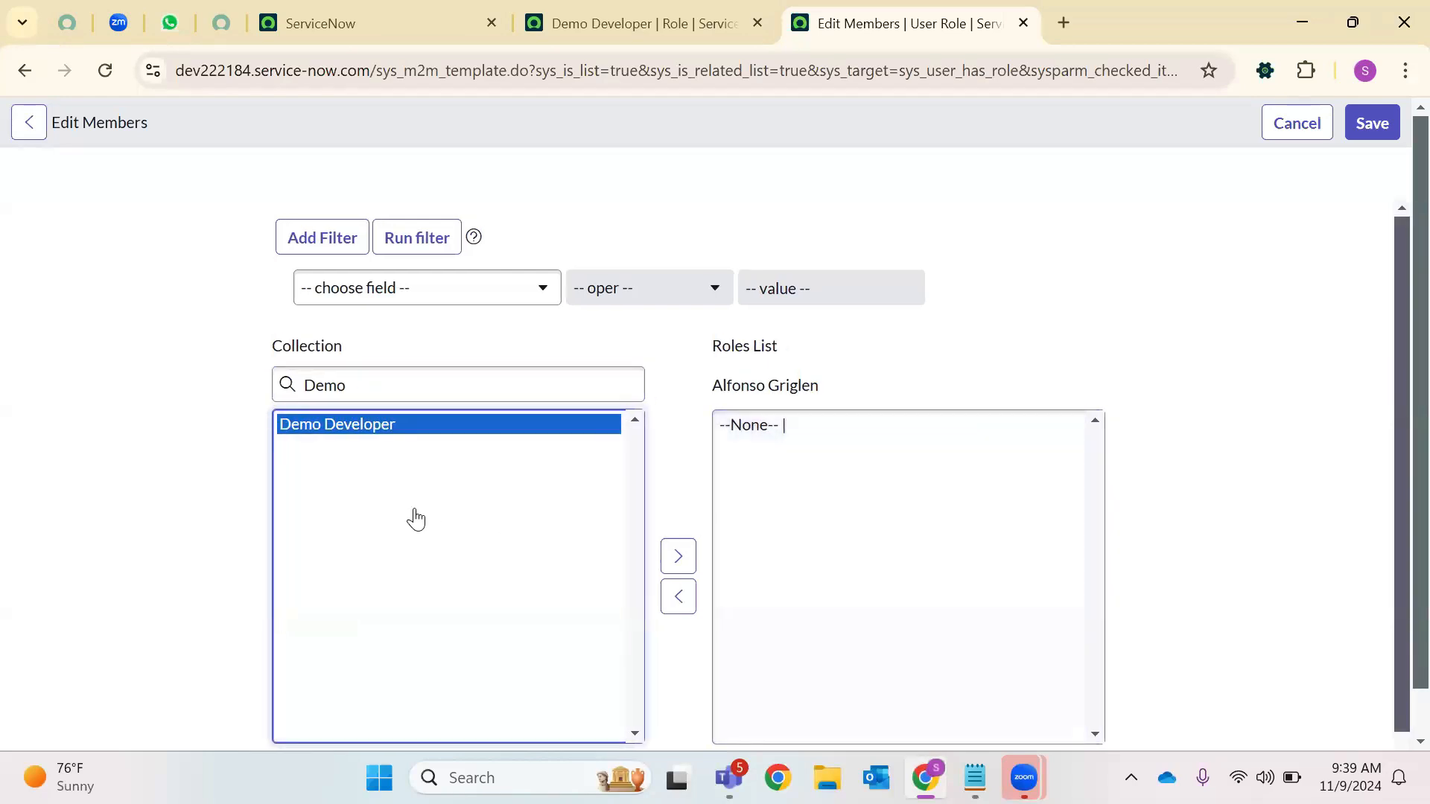
pyautogui.click(1294, 124)
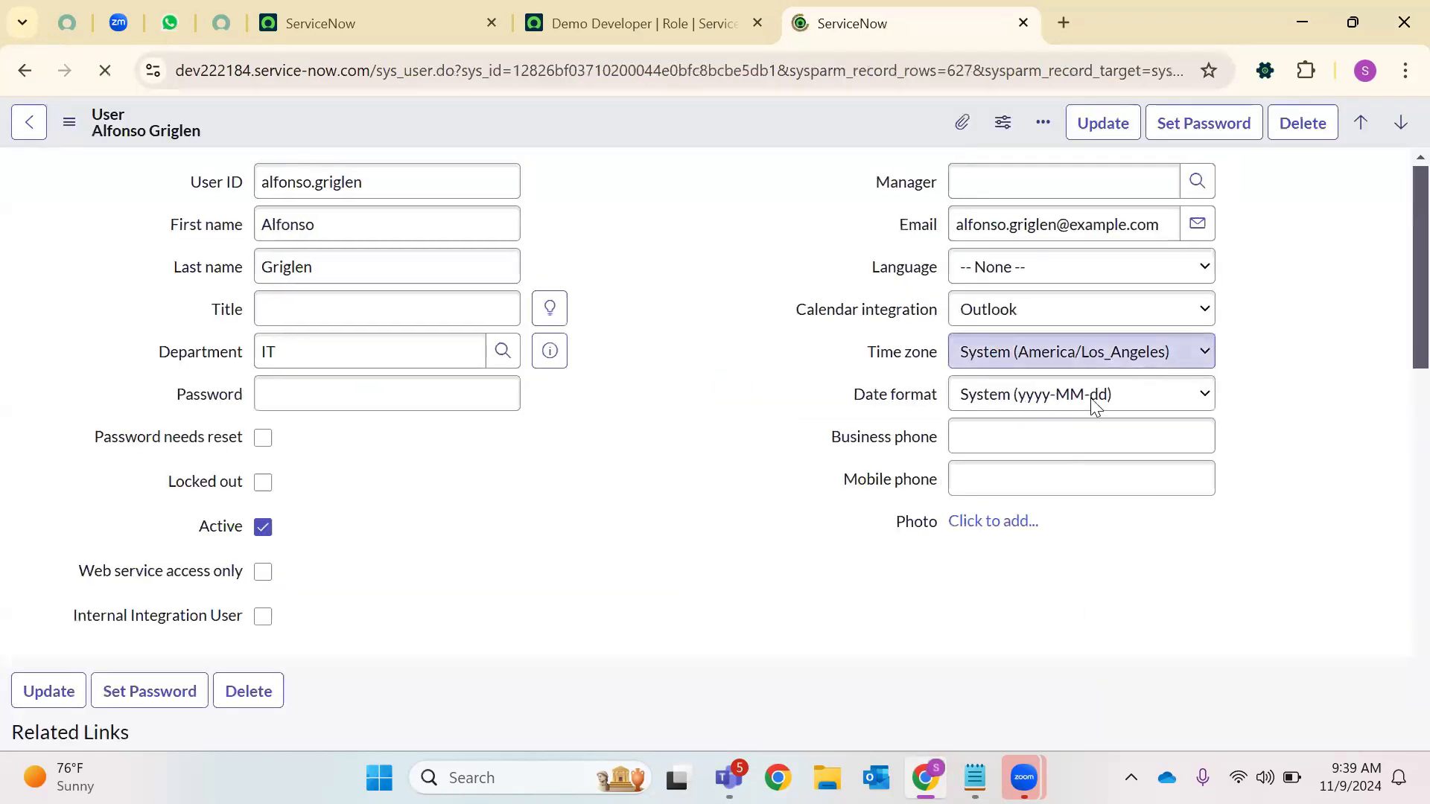
# Review the user's Groups and Roles related lists, then return to the Creator Studio home tab
pyautogui.click(312, 503)
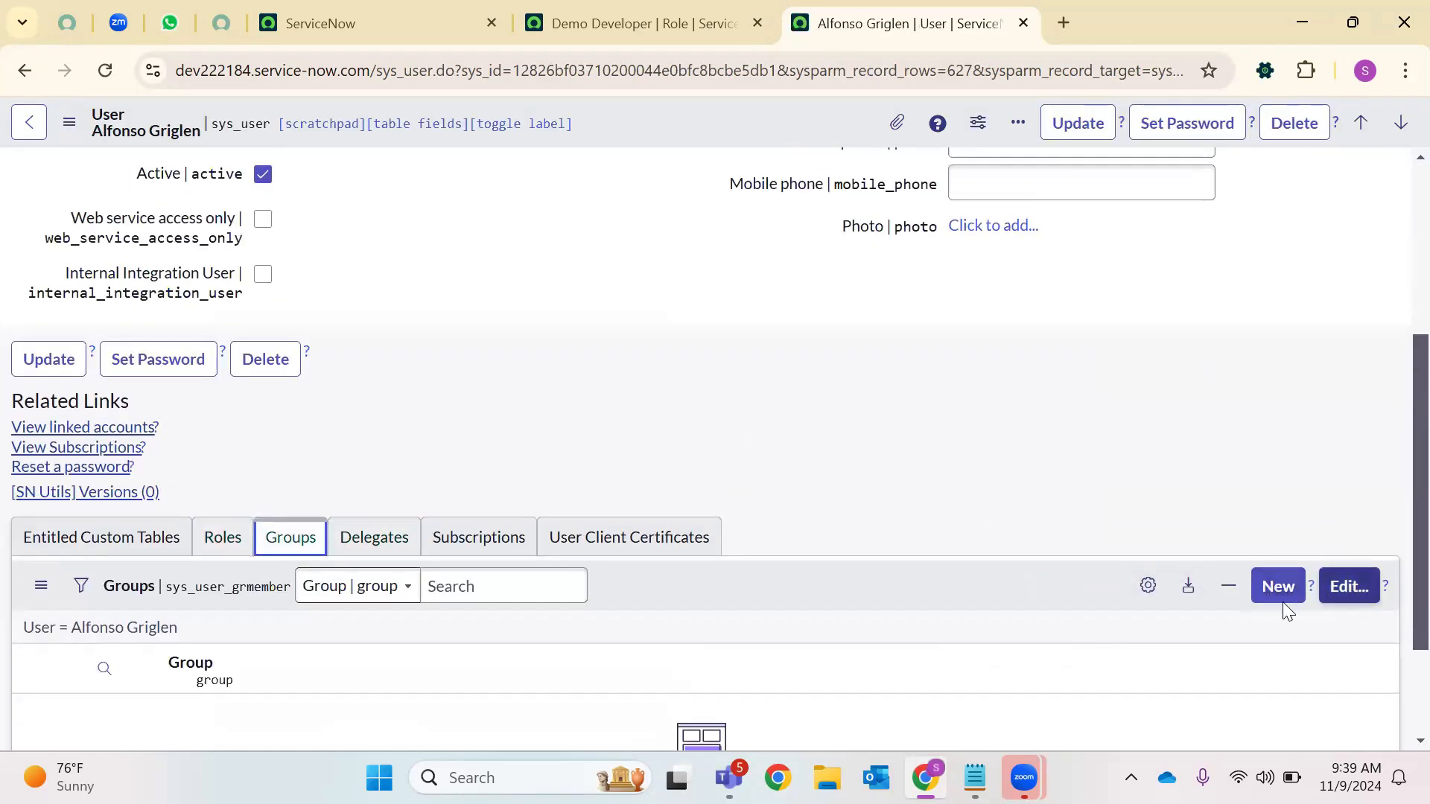
pyautogui.click(220, 548)
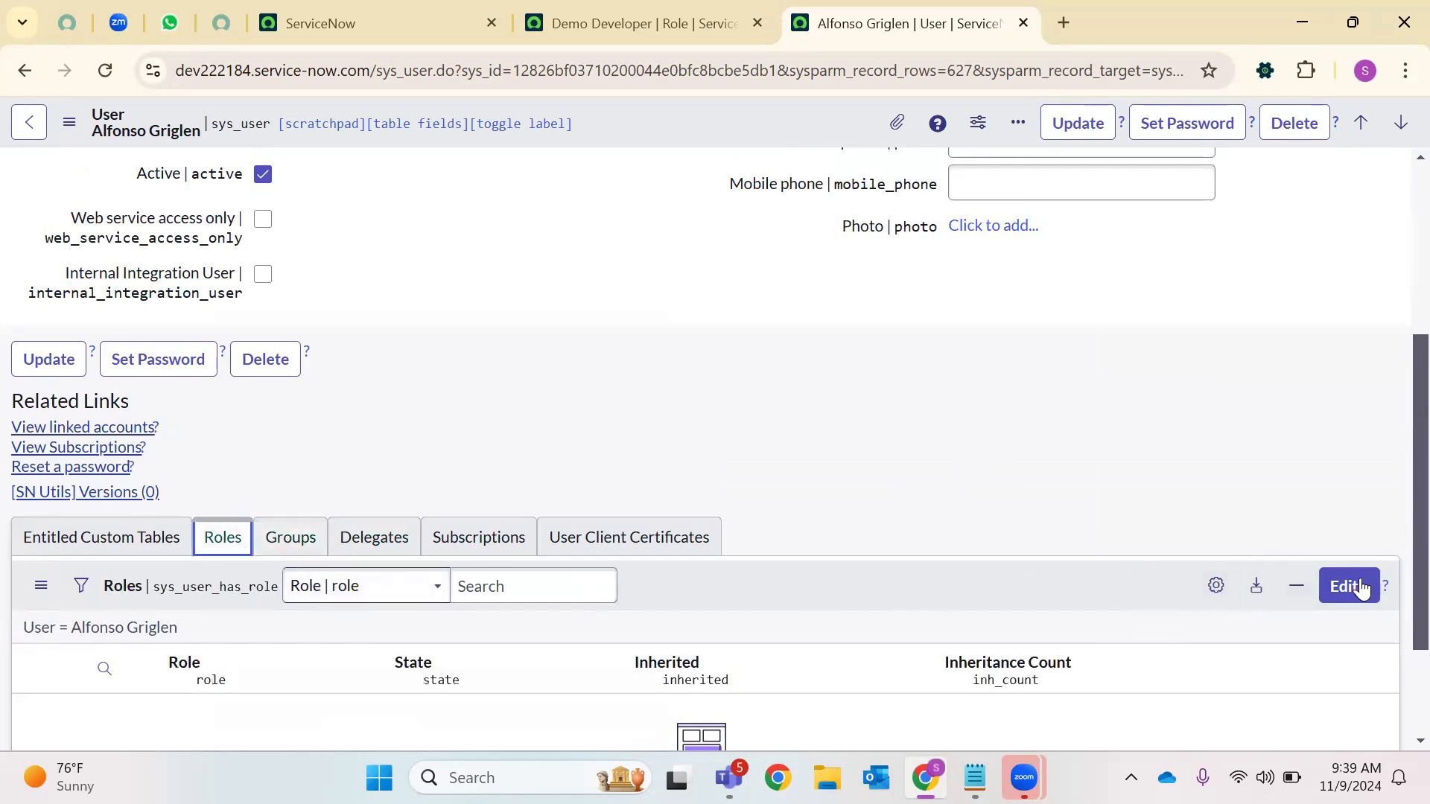
pyautogui.click(292, 539)
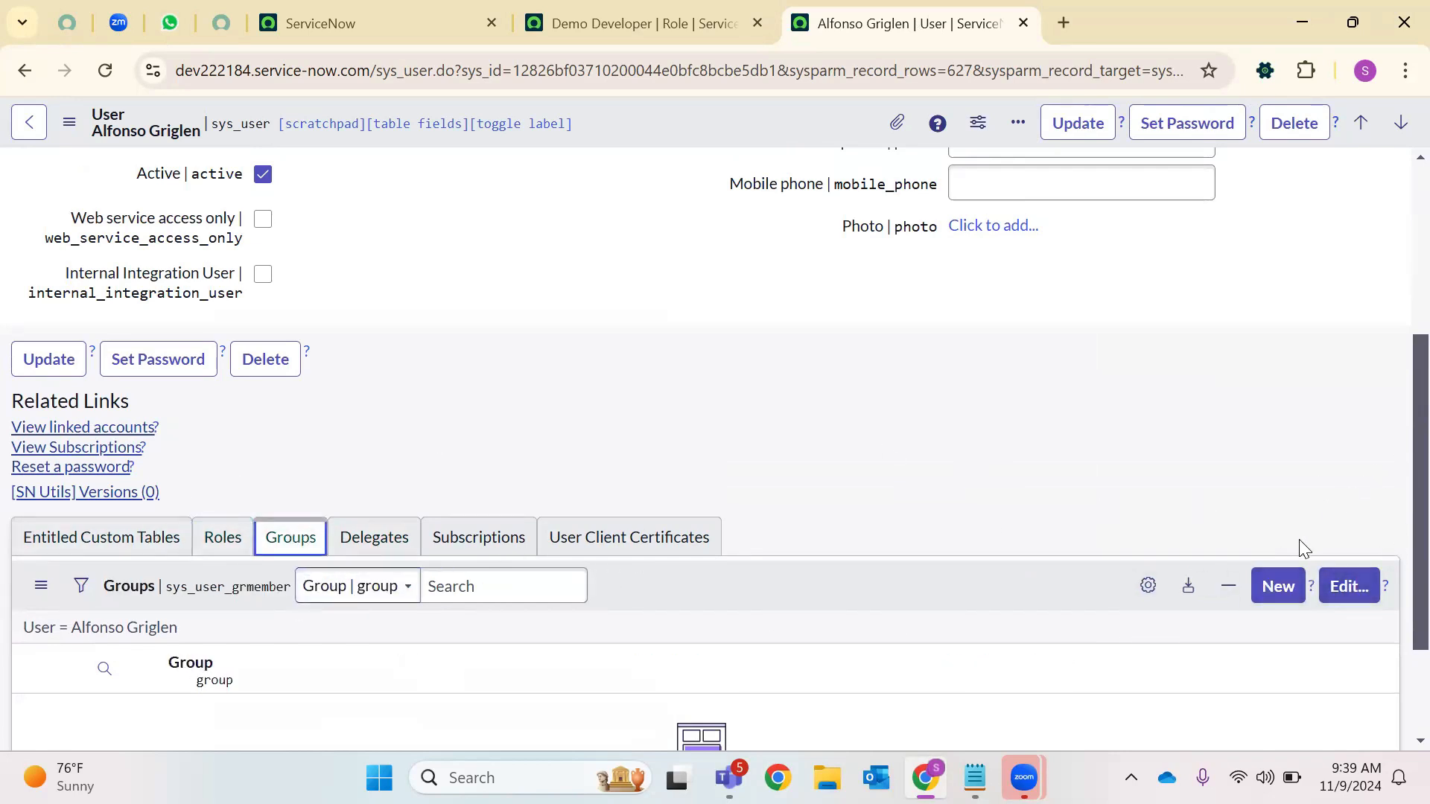
pyautogui.click(1349, 587)
pyautogui.click(447, 12)
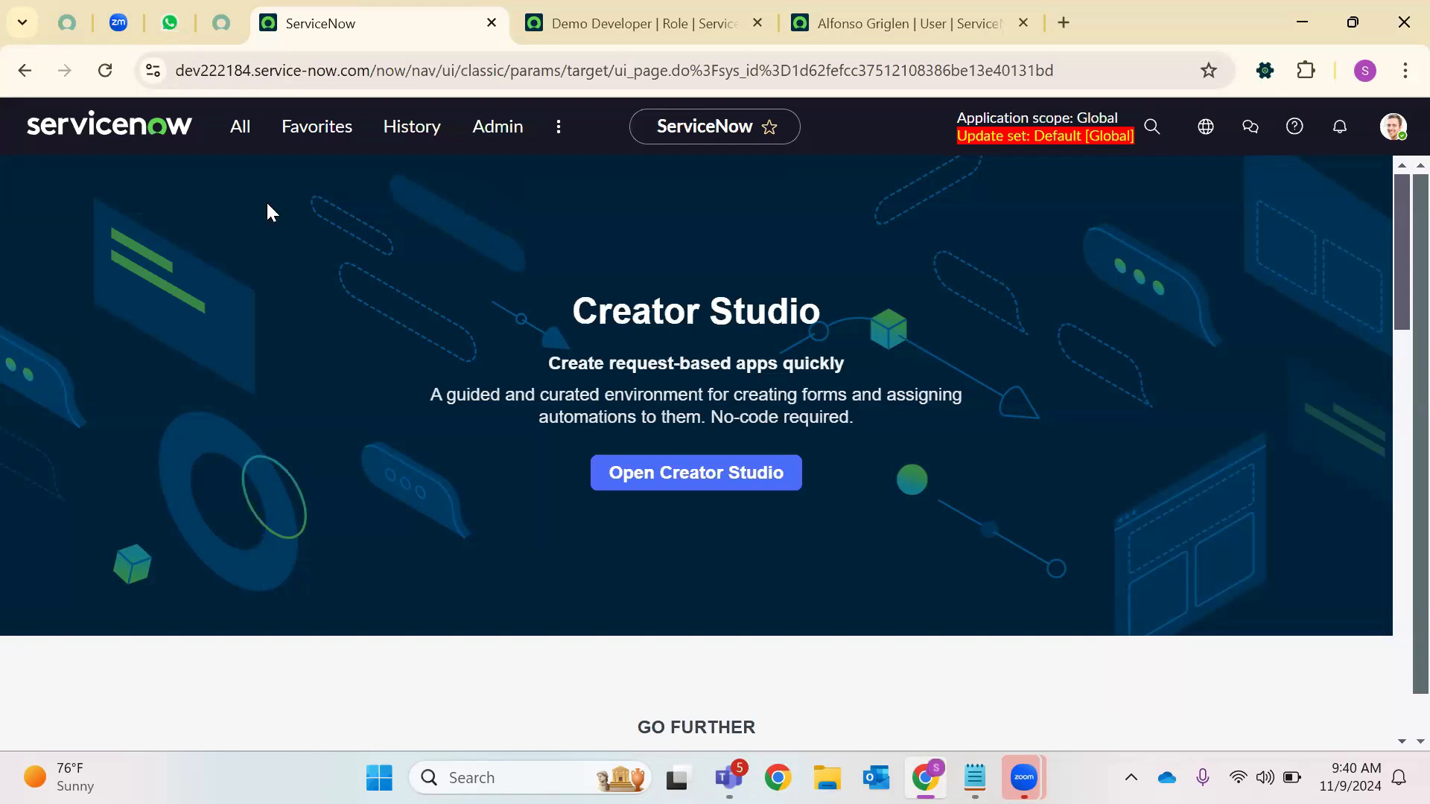
# Filter the navigator for 'Groups' and open User Administration > Groups in a new tab
pyautogui.click(240, 127)
pyautogui.press('BackSpace')
pyautogui.write('Groups')
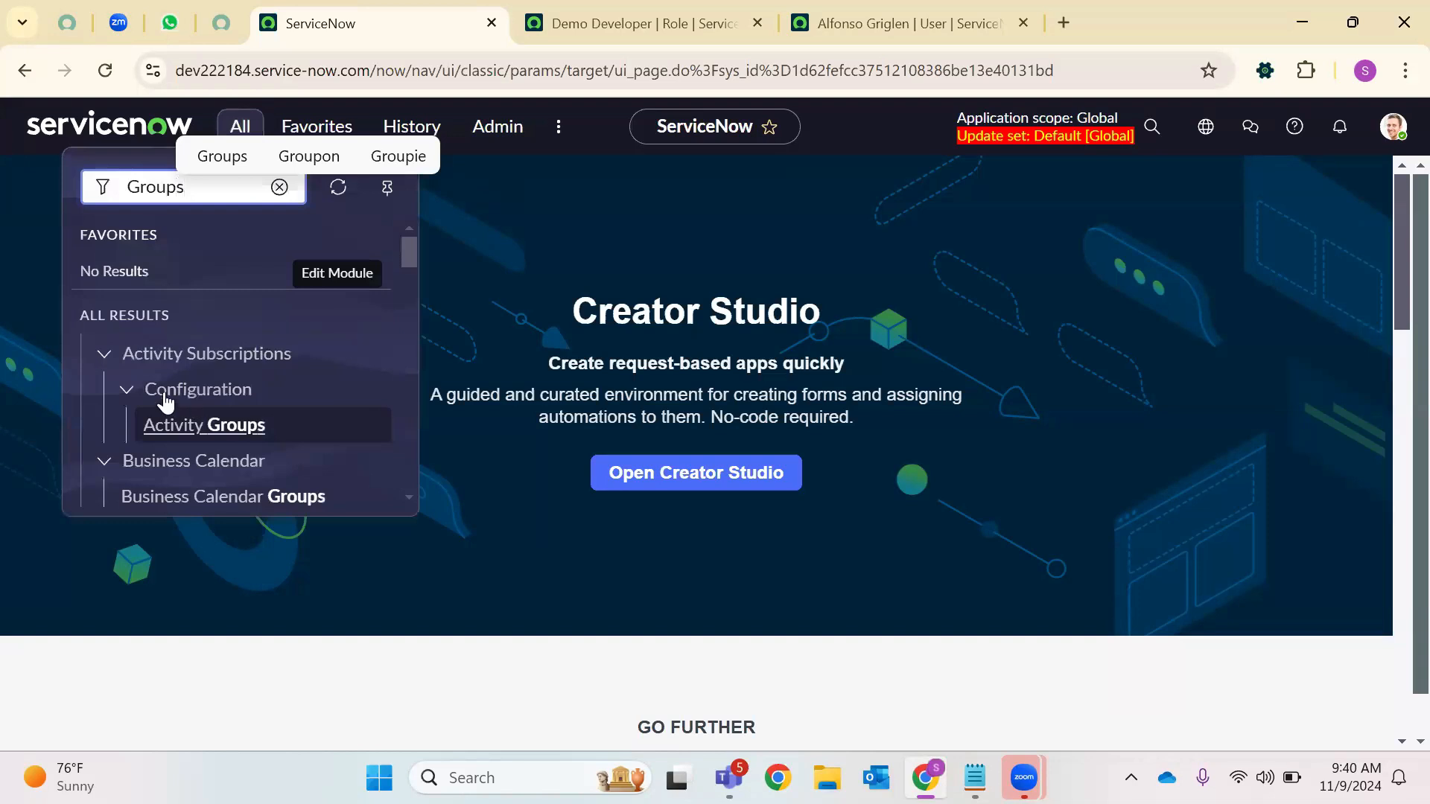
pyautogui.scroll(-5, 166, 402)
pyautogui.scroll(-10, 171, 432)
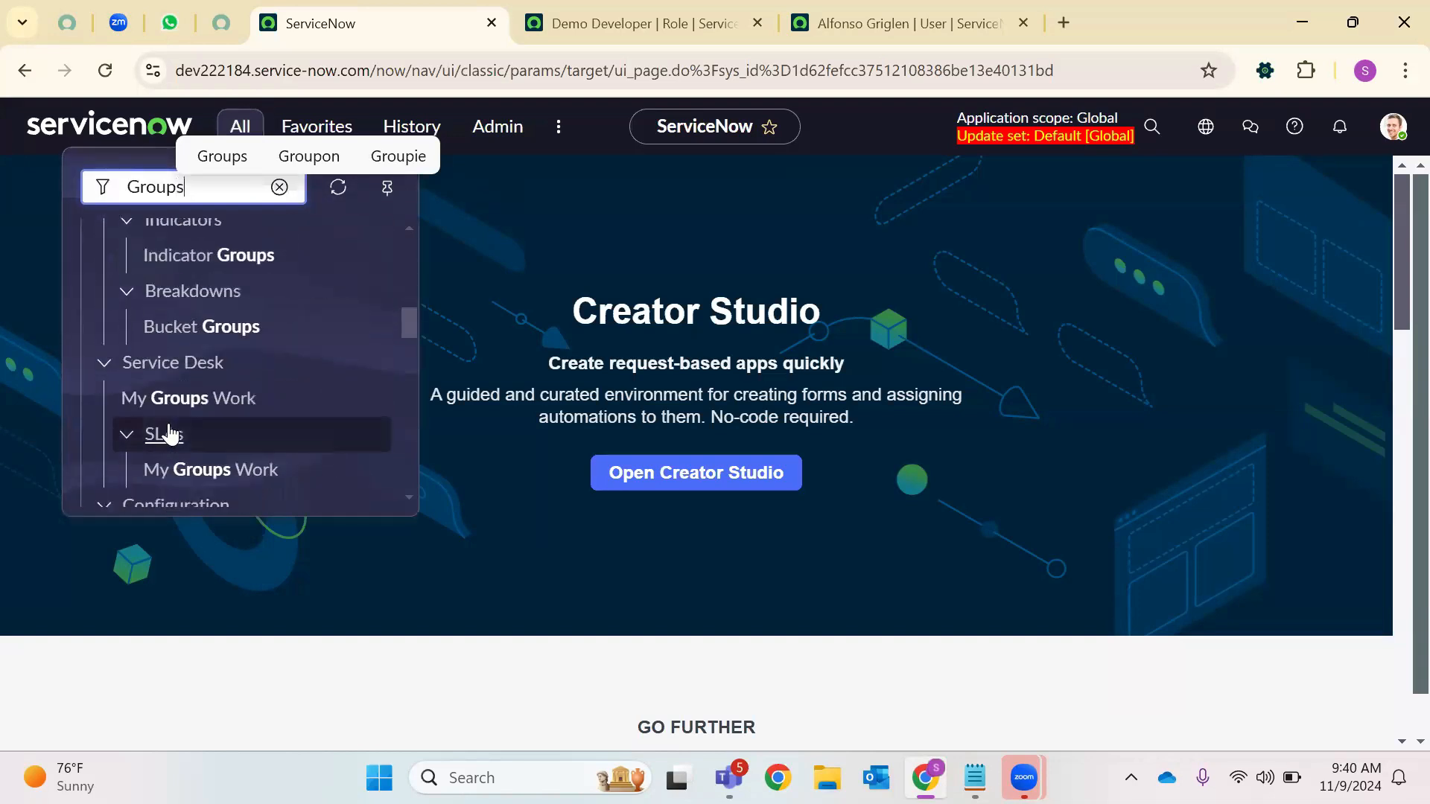
pyautogui.scroll(-12, 164, 447)
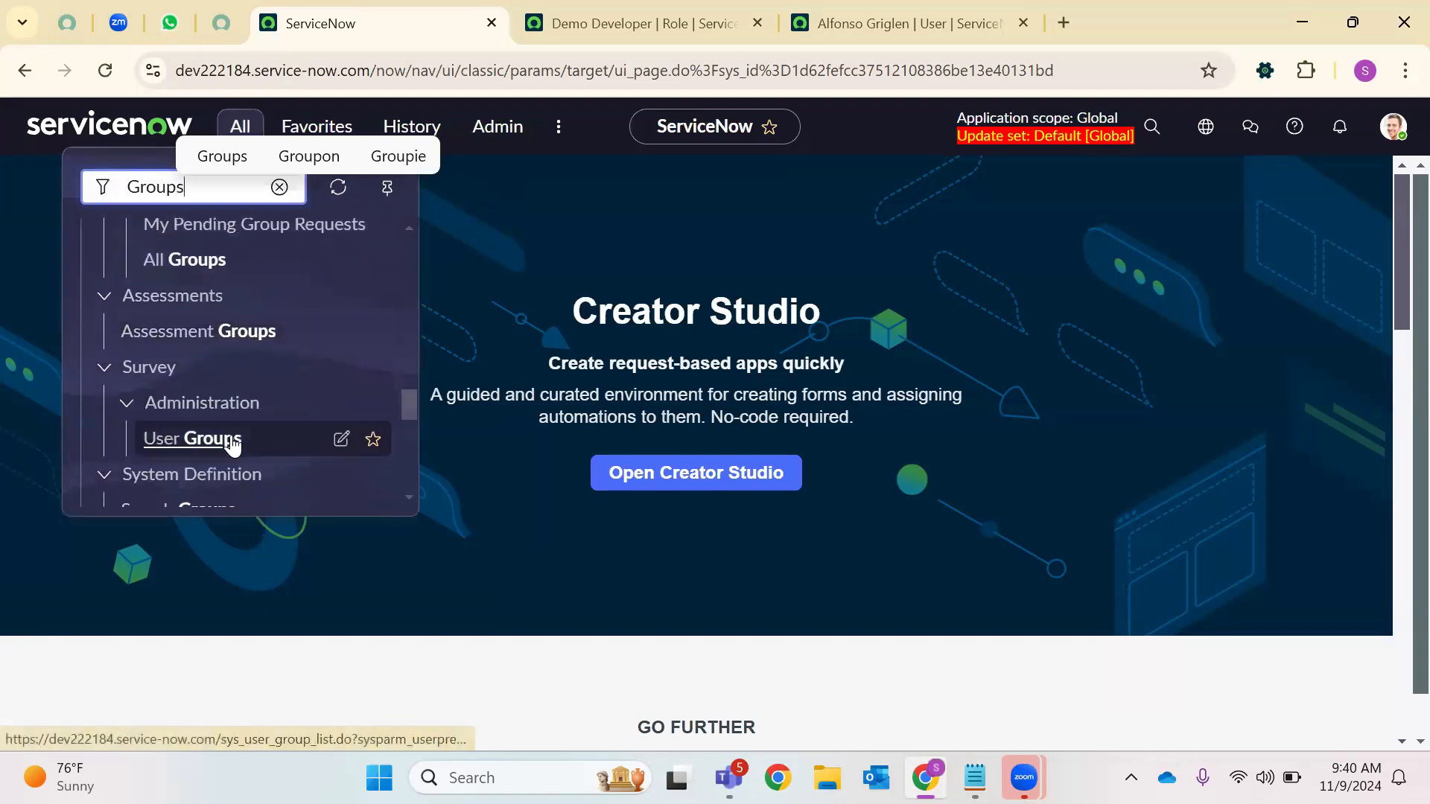
pyautogui.scroll(-4, 223, 405)
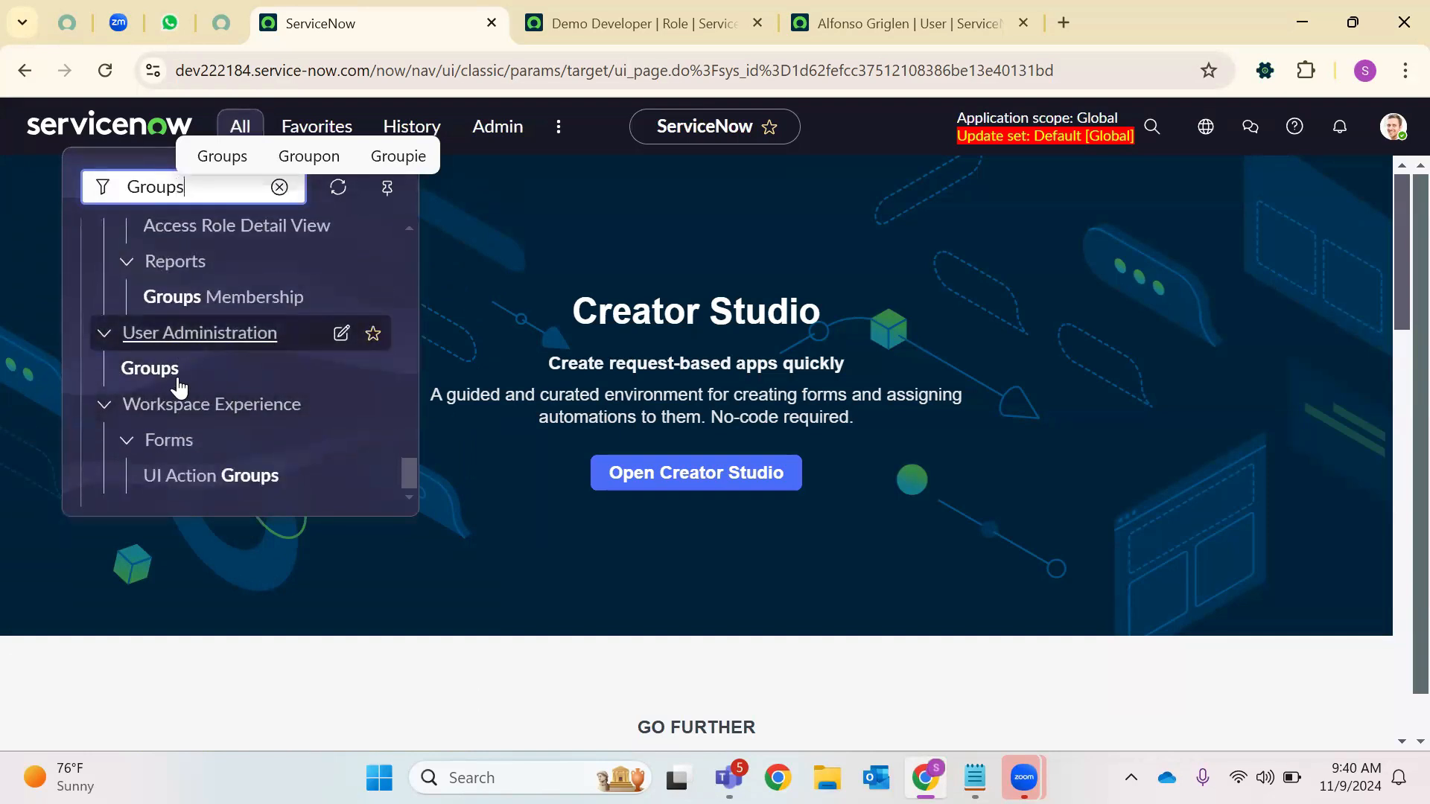
pyautogui.rightClick(162, 371)
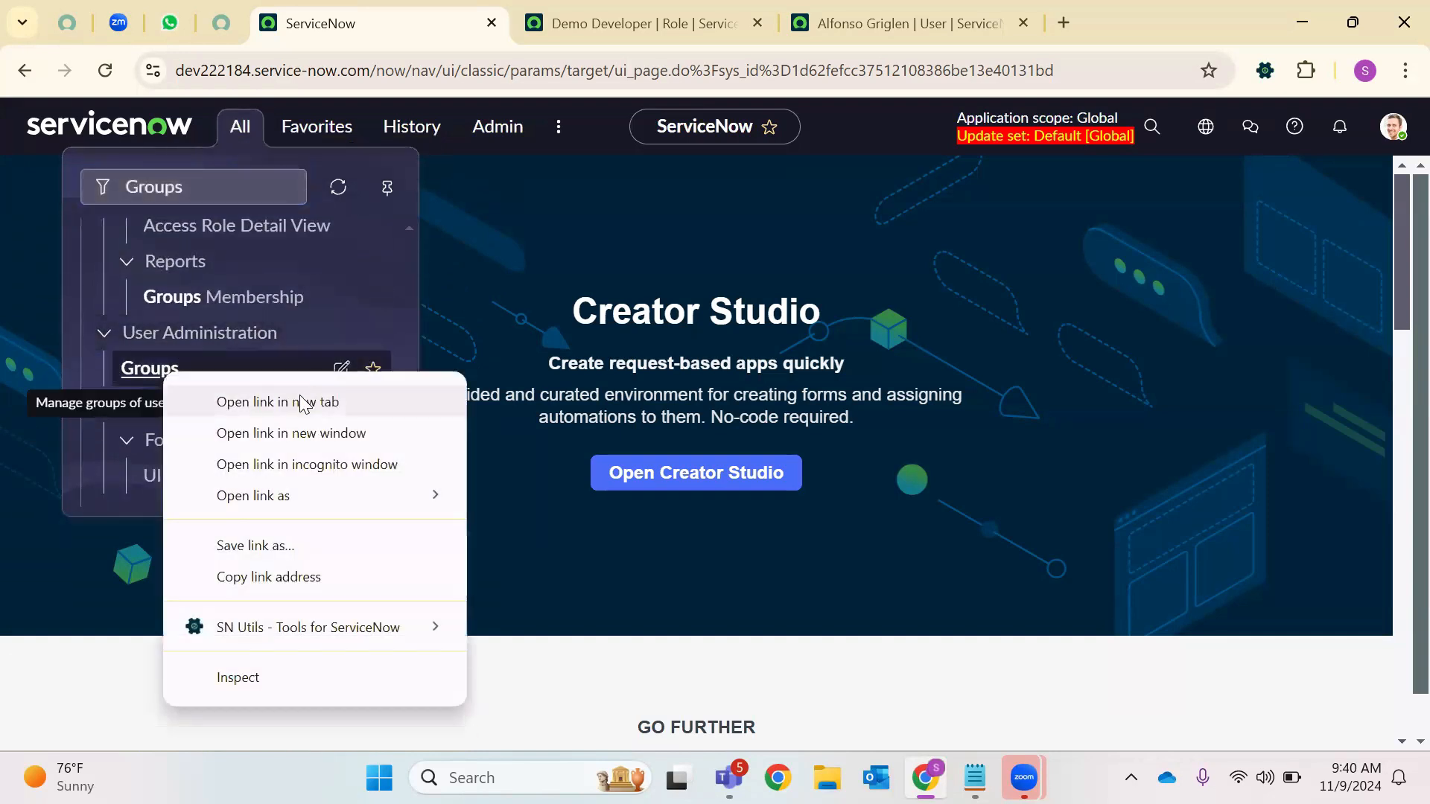
pyautogui.click(302, 403)
# Open the sys_user_group list of 48 groups by entering sys_user_group.LIST in the filter
pyautogui.click(208, 185)
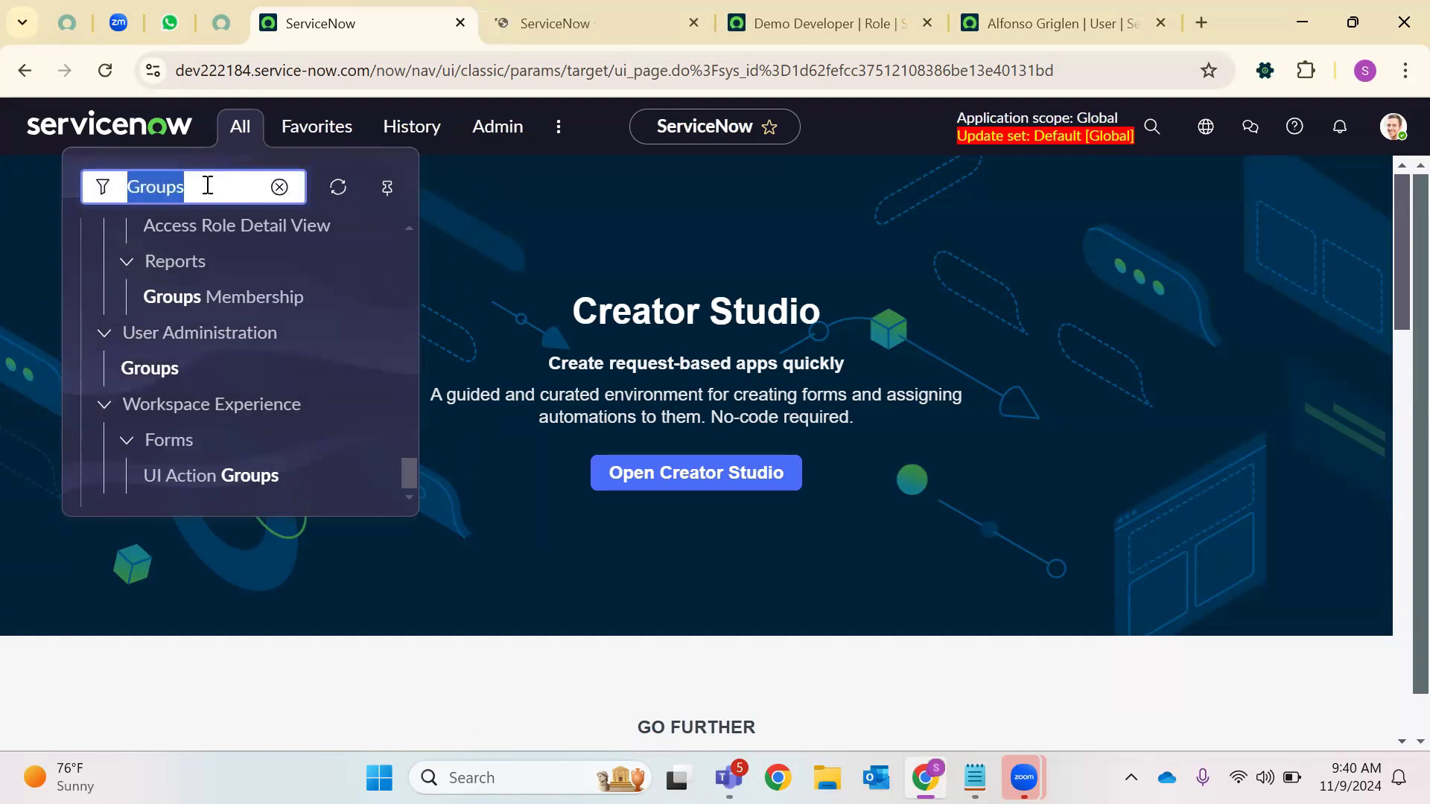
pyautogui.write('sys_')
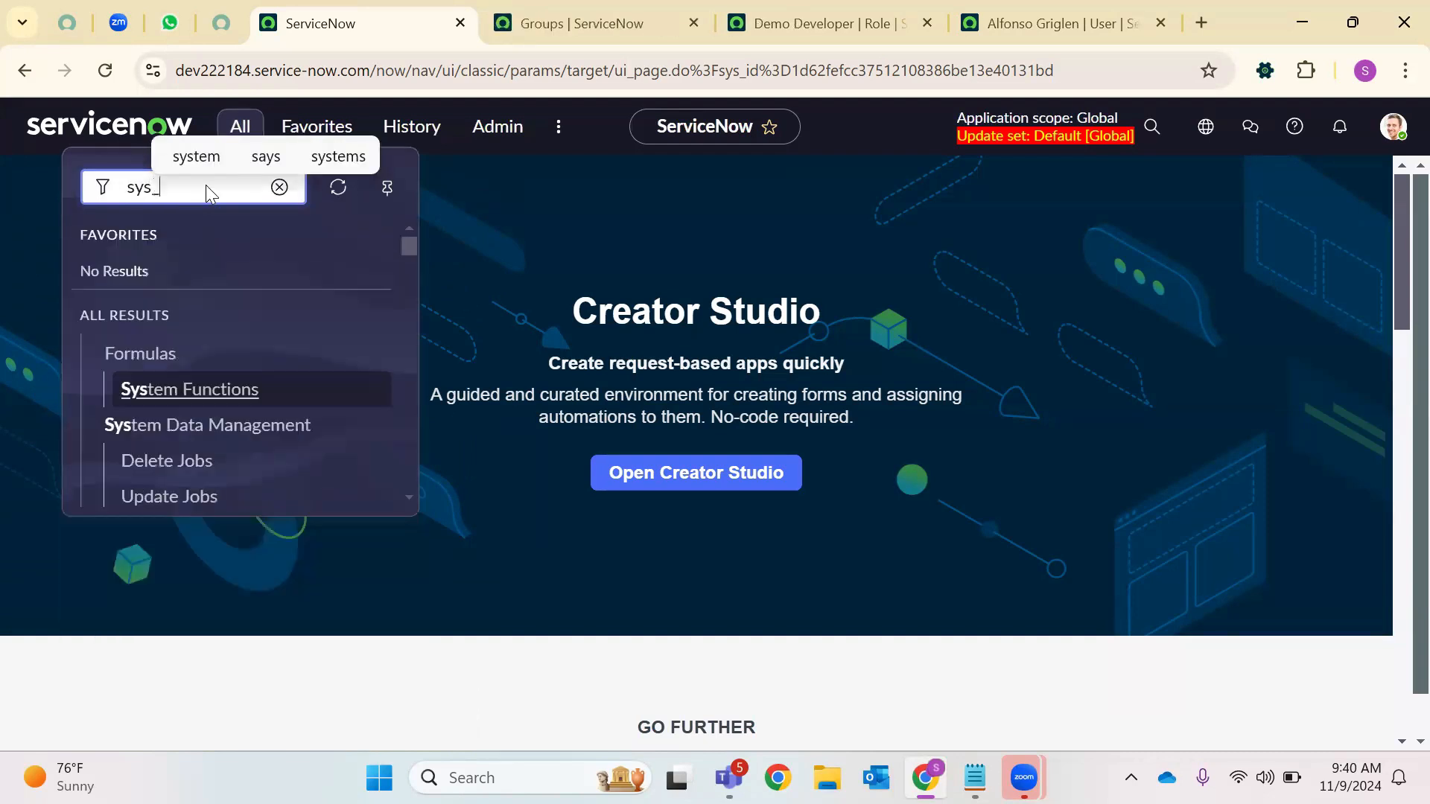
pyautogui.write('user_')
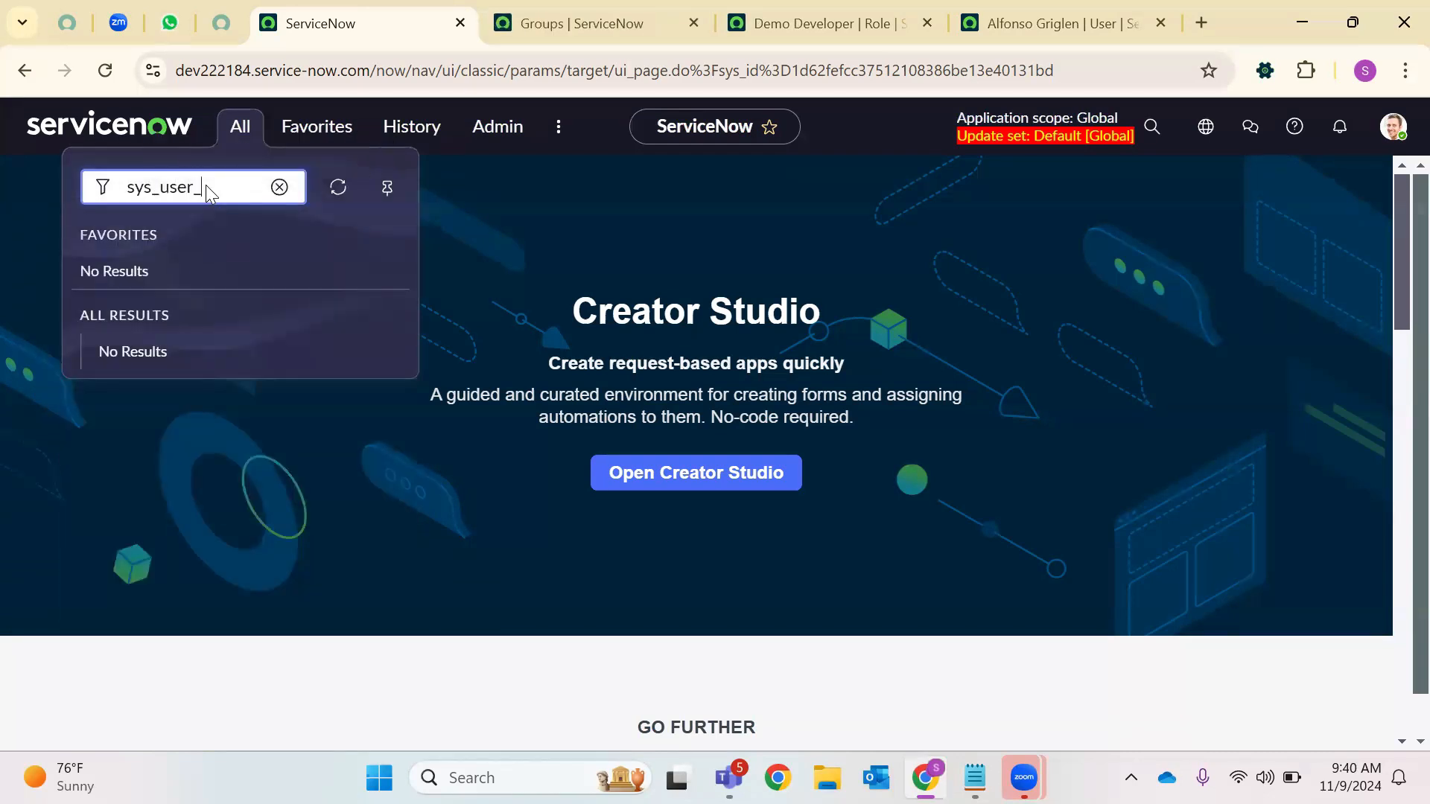
pyautogui.write('group.LIST')
pyautogui.press('Return')
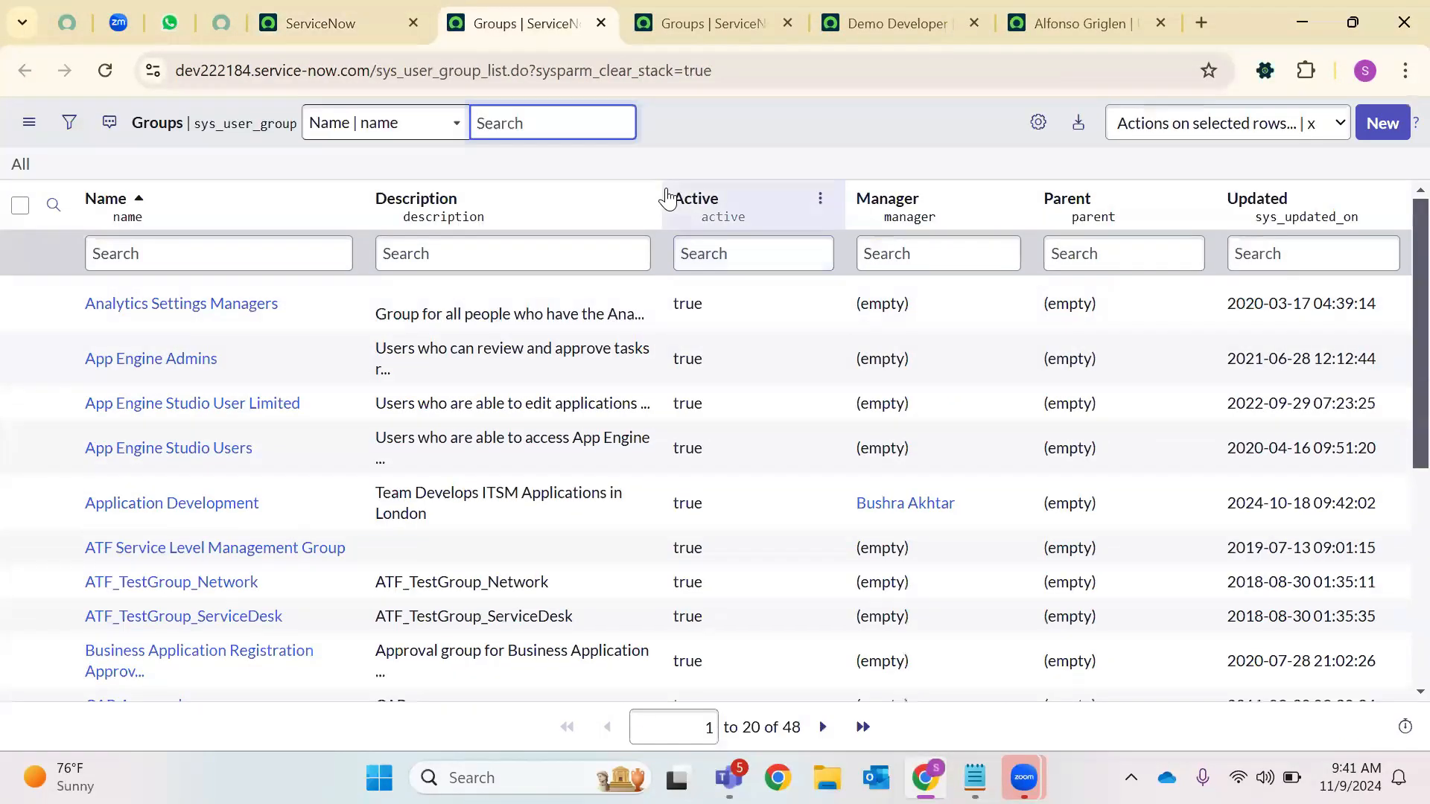
# Close the duplicate Groups list tab
pyautogui.click(665, 23)
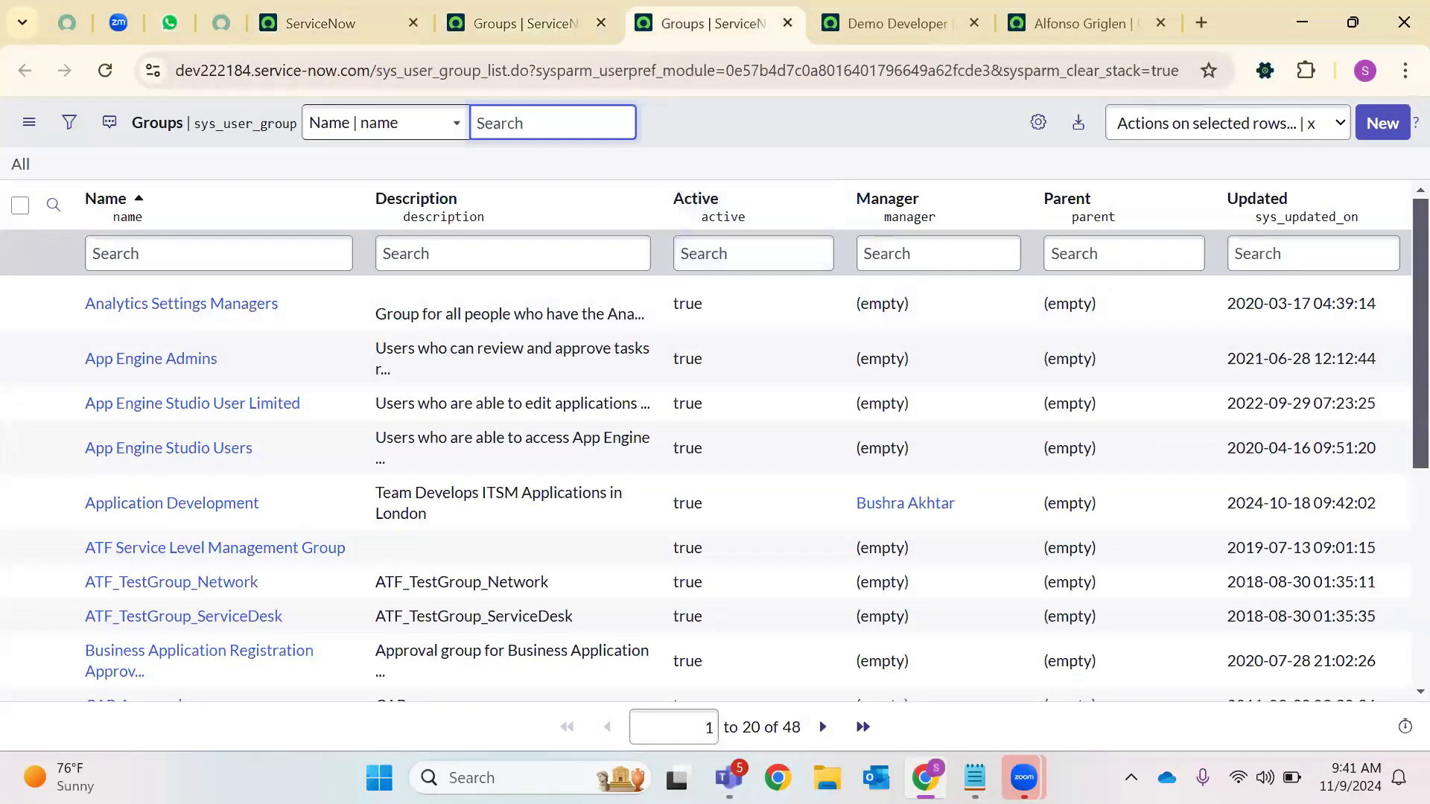
pyautogui.click(500, 25)
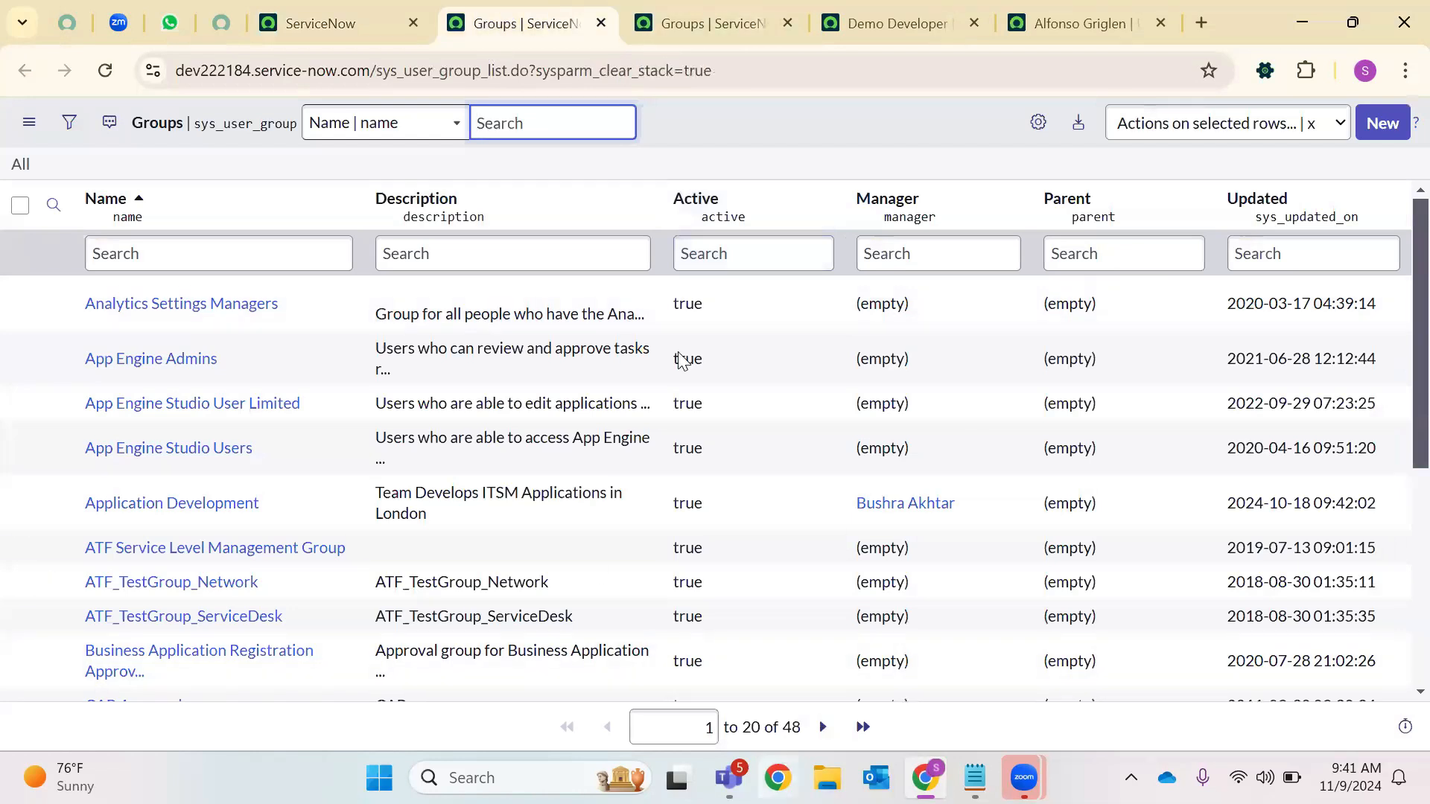
pyautogui.click(602, 23)
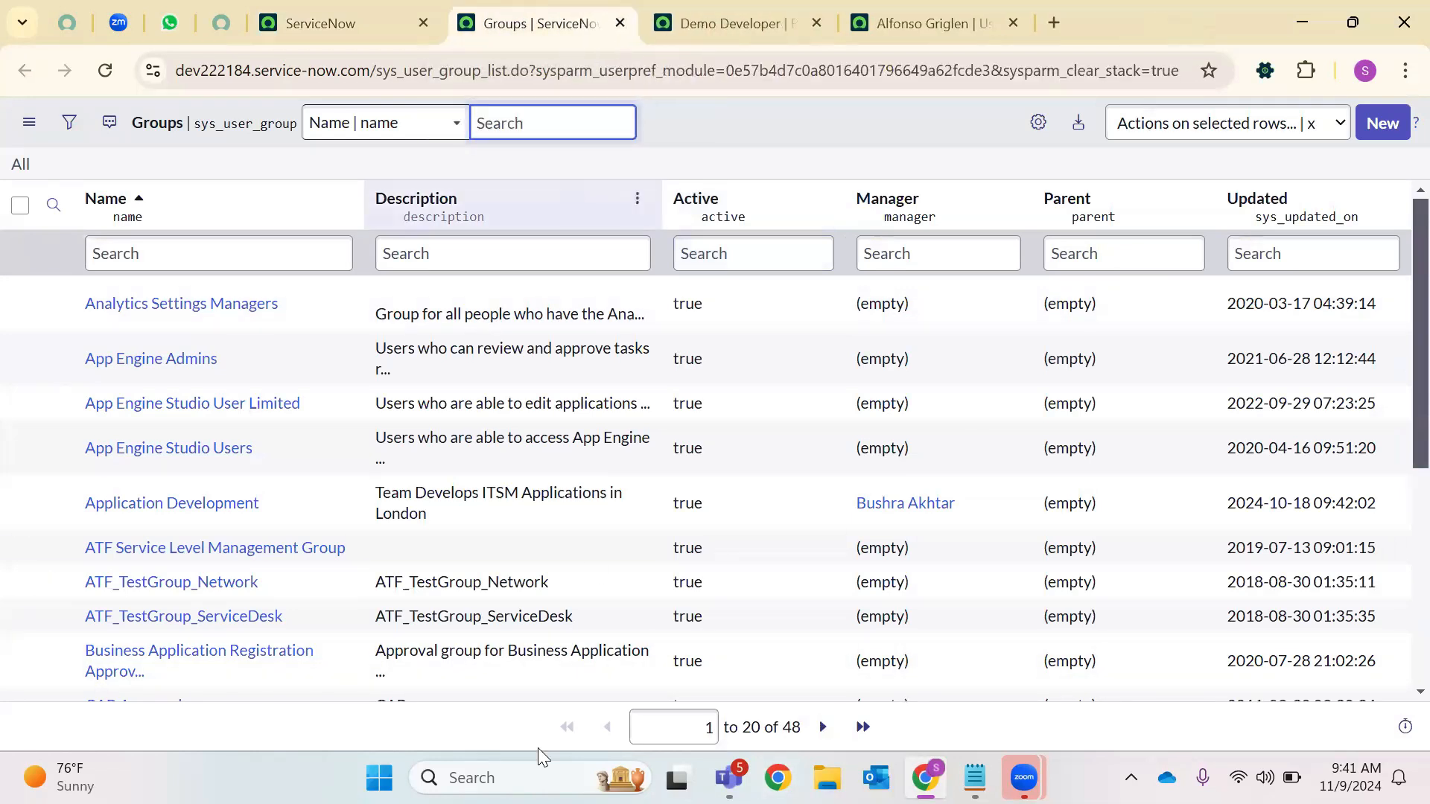
# Filter groups by name '*Network' and open the Network group record
pyautogui.click(186, 257)
pyautogui.write('*Network')
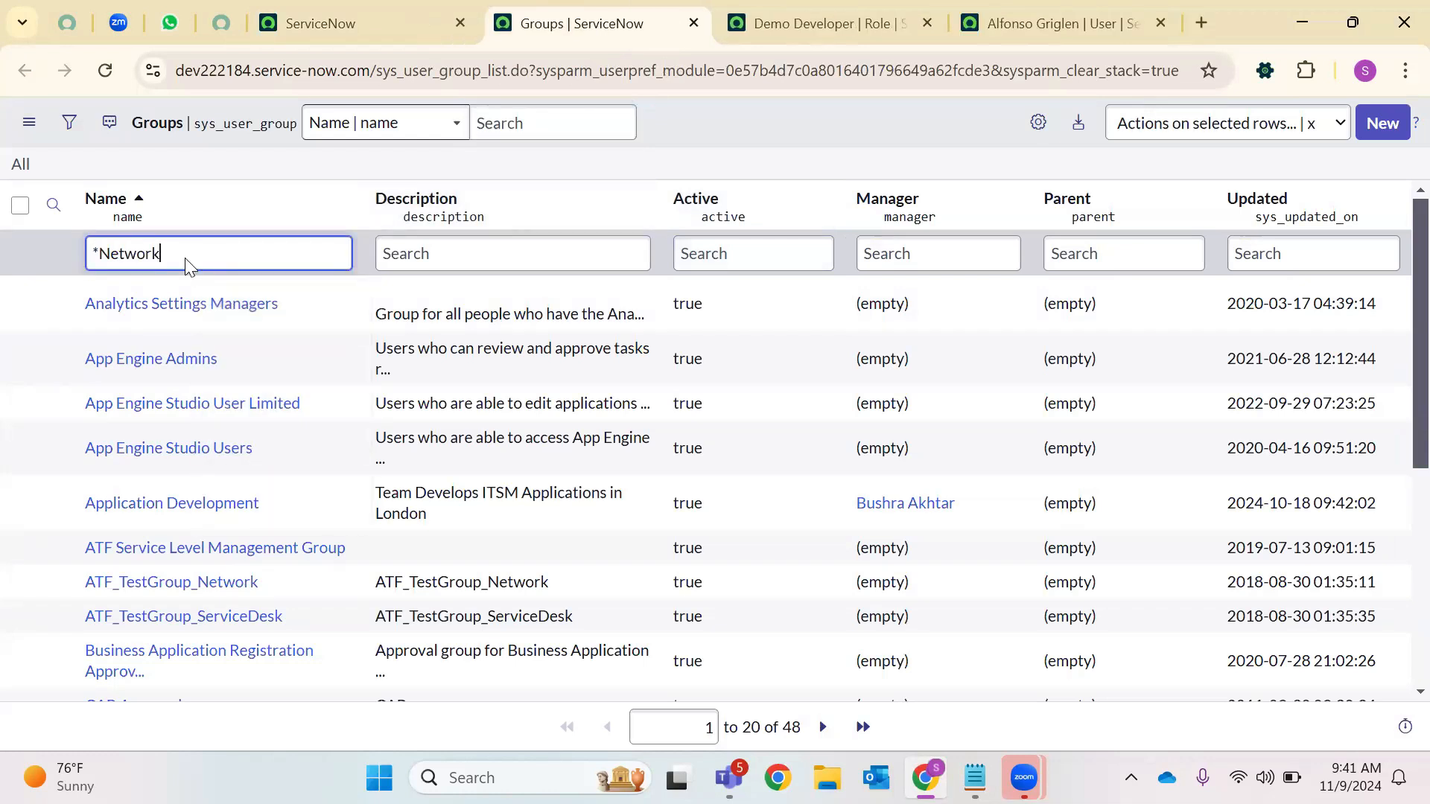
pyautogui.press('Return')
pyautogui.click(119, 331)
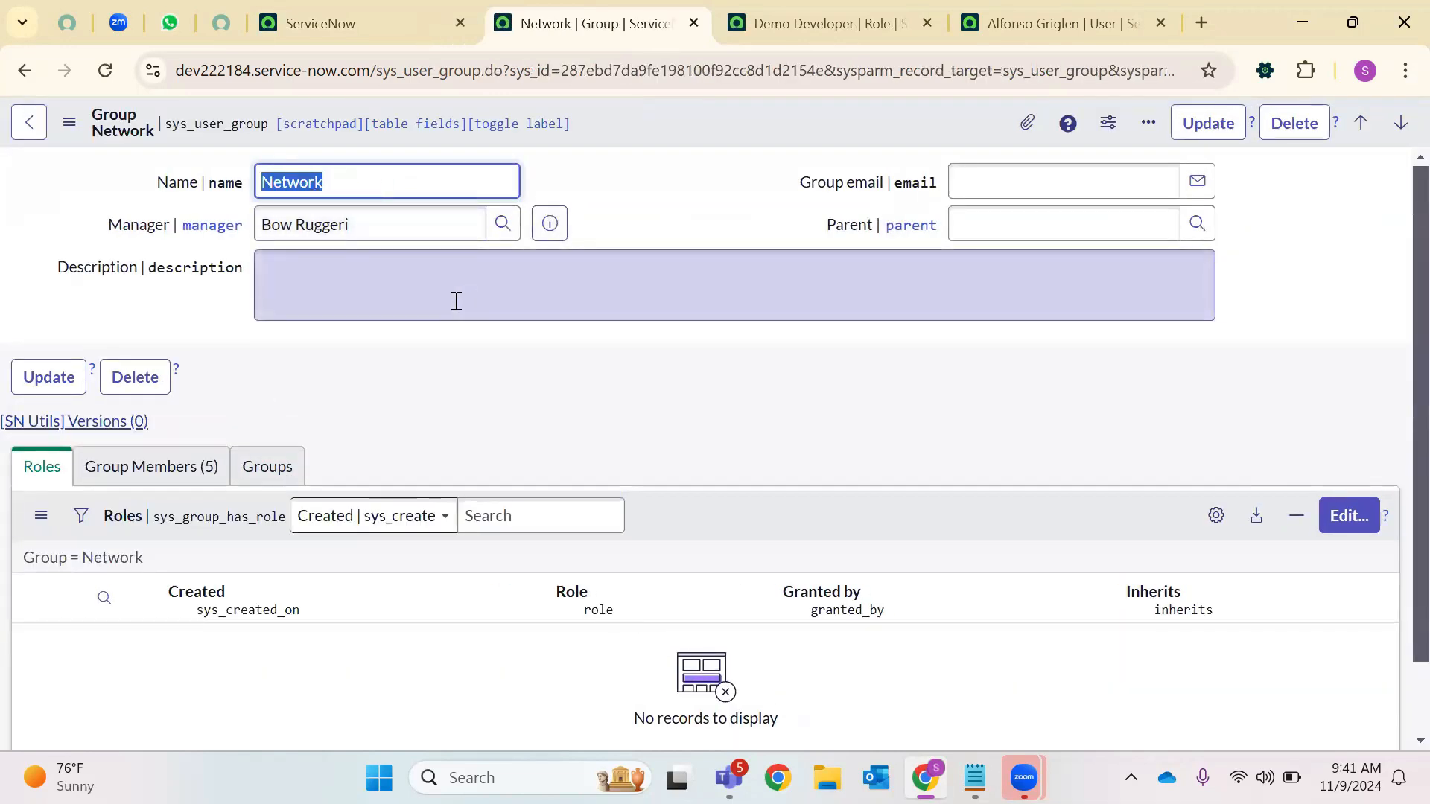
# Review the Network group's manager and the names of its five members
pyautogui.click(314, 225)
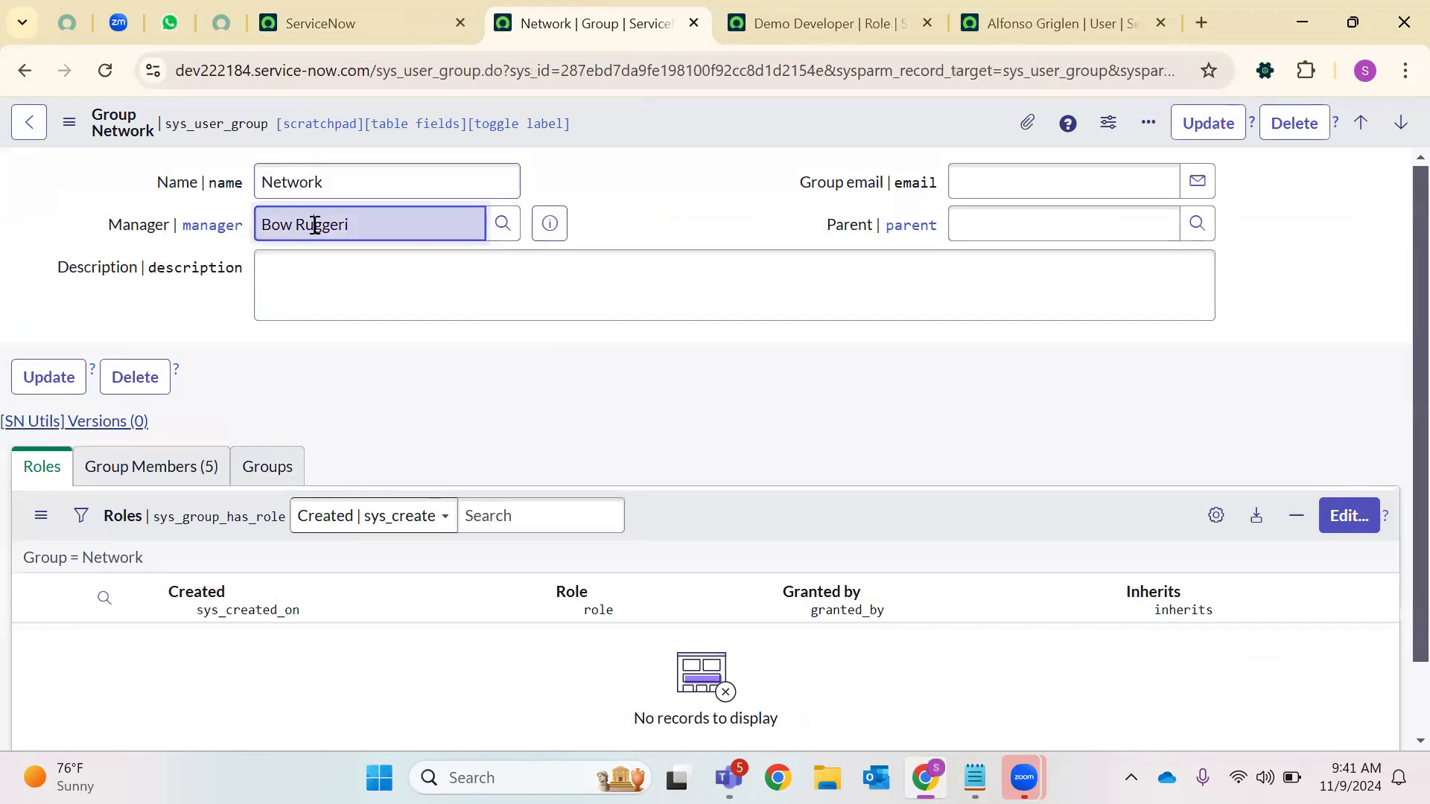
pyautogui.tripleClick(303, 227)
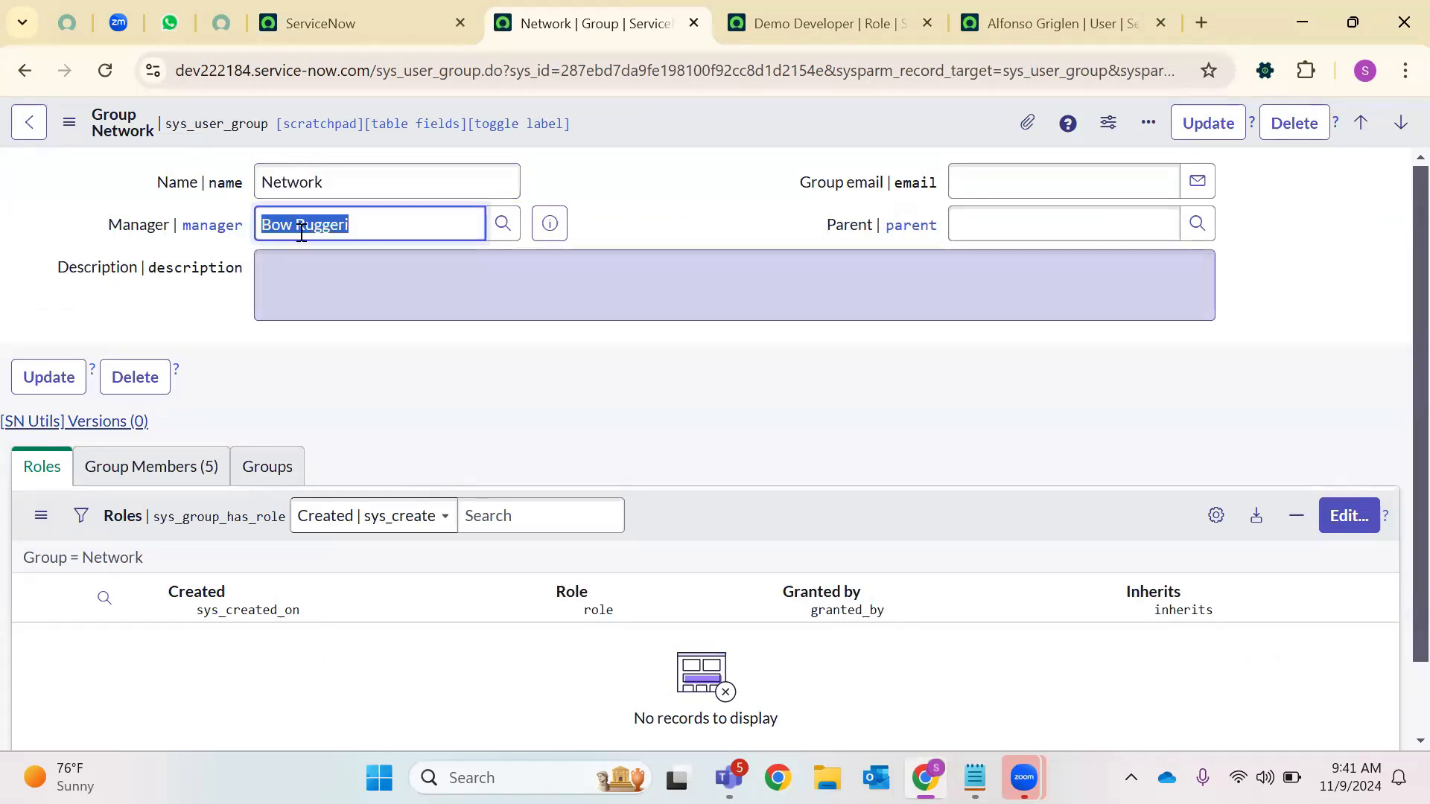
pyautogui.click(167, 483)
pyautogui.scroll(-2, 195, 491)
pyautogui.moveTo(179, 461); pyautogui.dragTo(80, 464)
pyautogui.moveTo(184, 500); pyautogui.dragTo(59, 500)
pyautogui.click(214, 526)
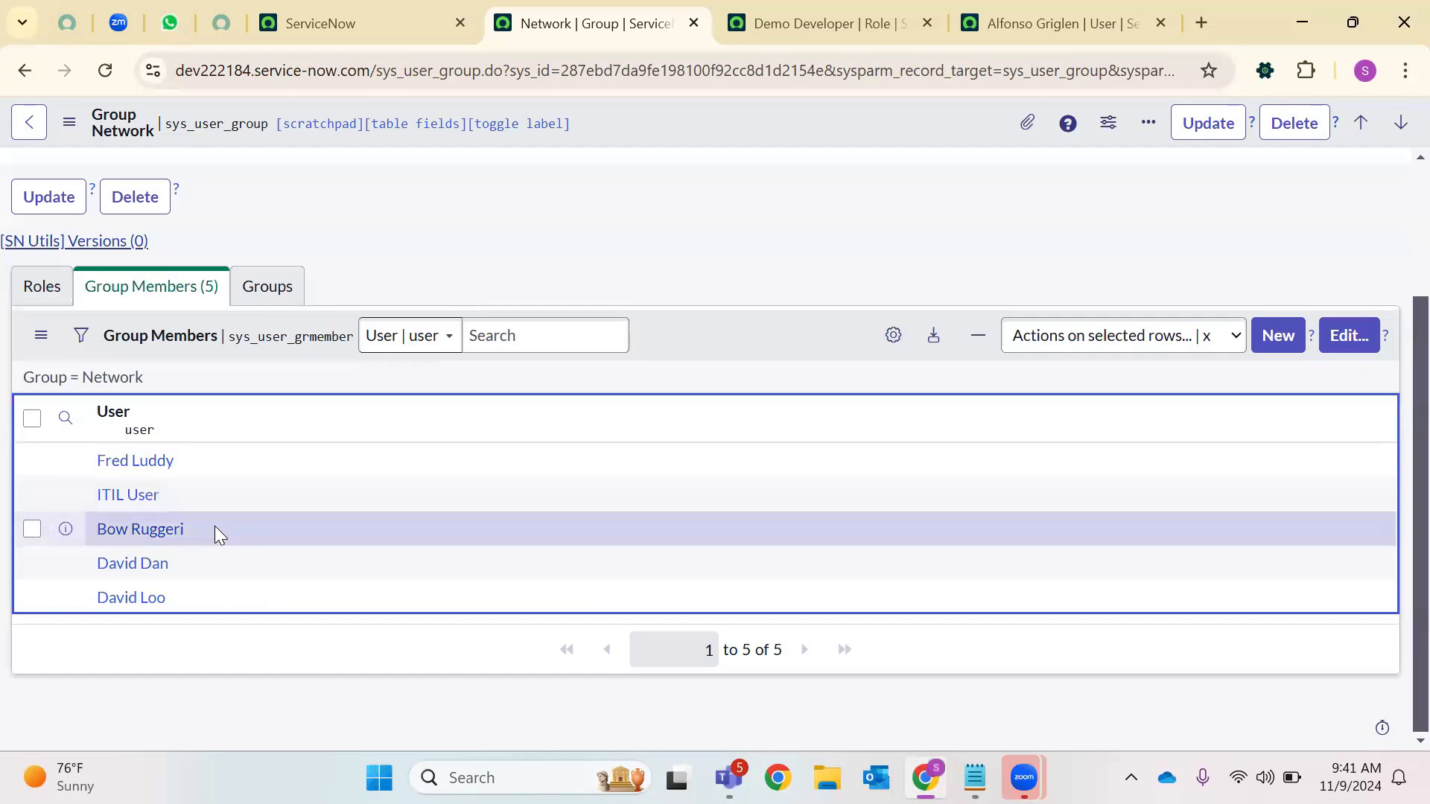
pyautogui.moveTo(215, 525); pyautogui.dragTo(70, 530)
pyautogui.moveTo(180, 563); pyautogui.dragTo(93, 565)
pyautogui.moveTo(186, 601); pyautogui.dragTo(303, 415)
pyautogui.scroll(3, 437, 373)
pyautogui.click(381, 437)
pyautogui.scroll(-3, 381, 438)
pyautogui.scroll(3, 202, 455)
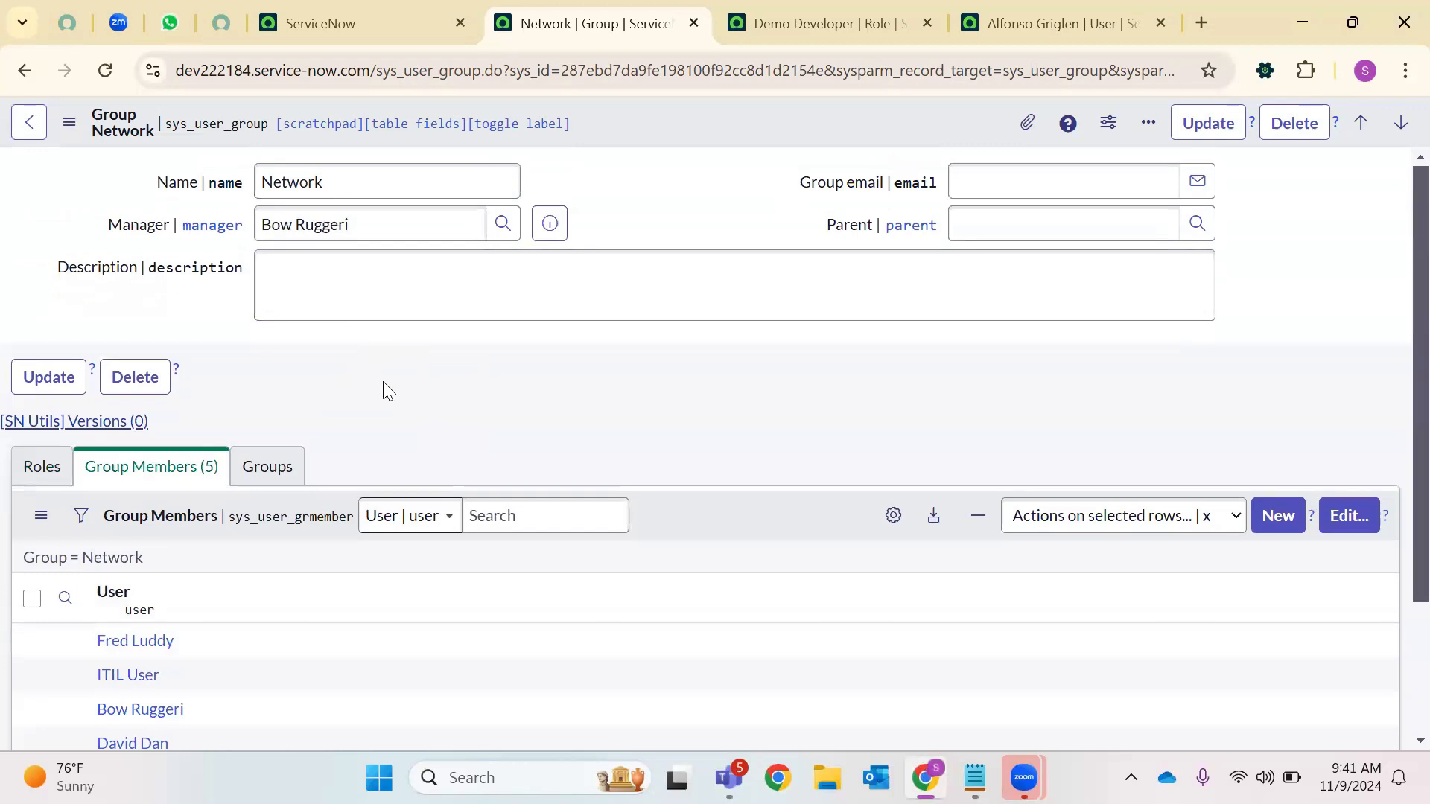
# Check the Network group's assigned roles and child groups, finding no child groups
pyautogui.click(333, 227)
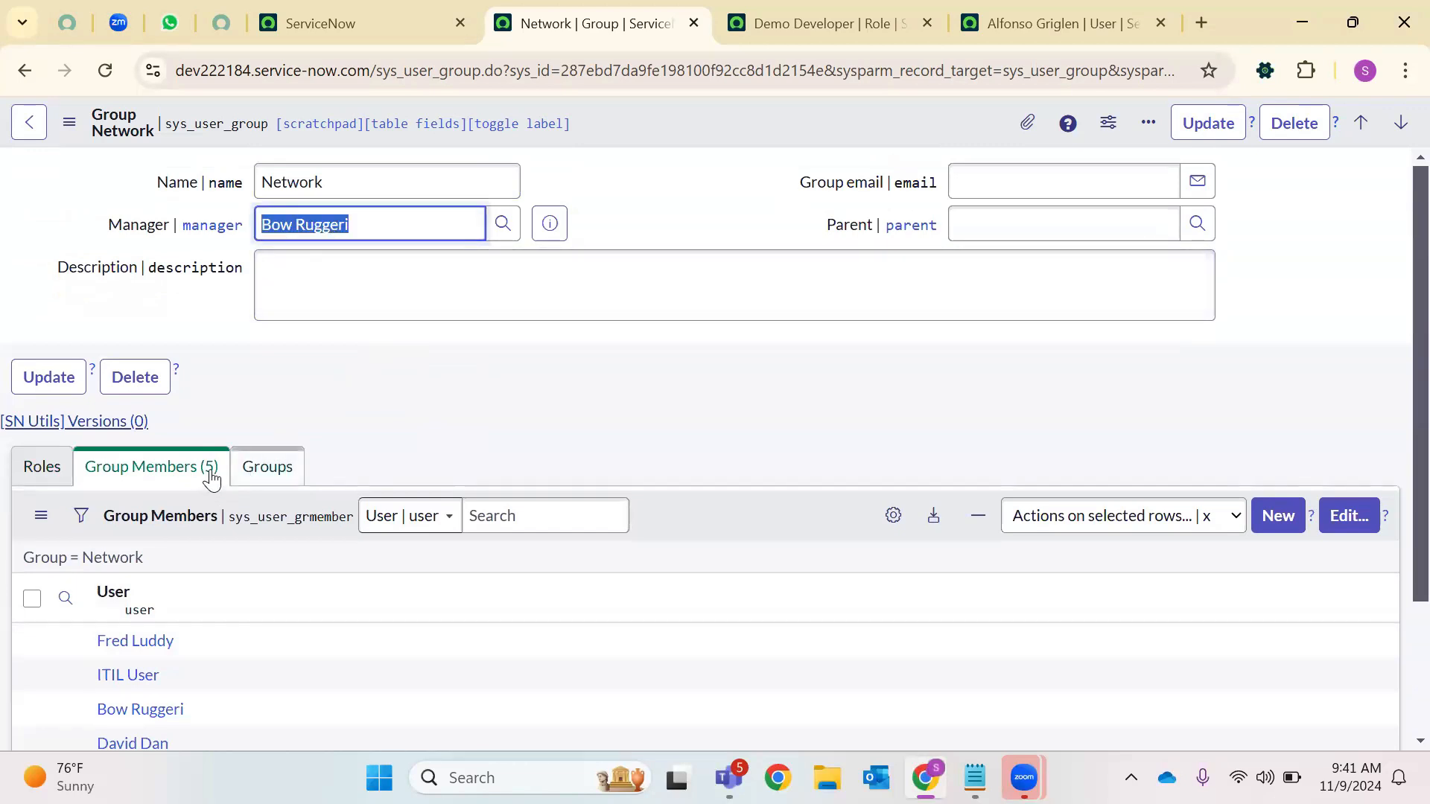
pyautogui.click(34, 465)
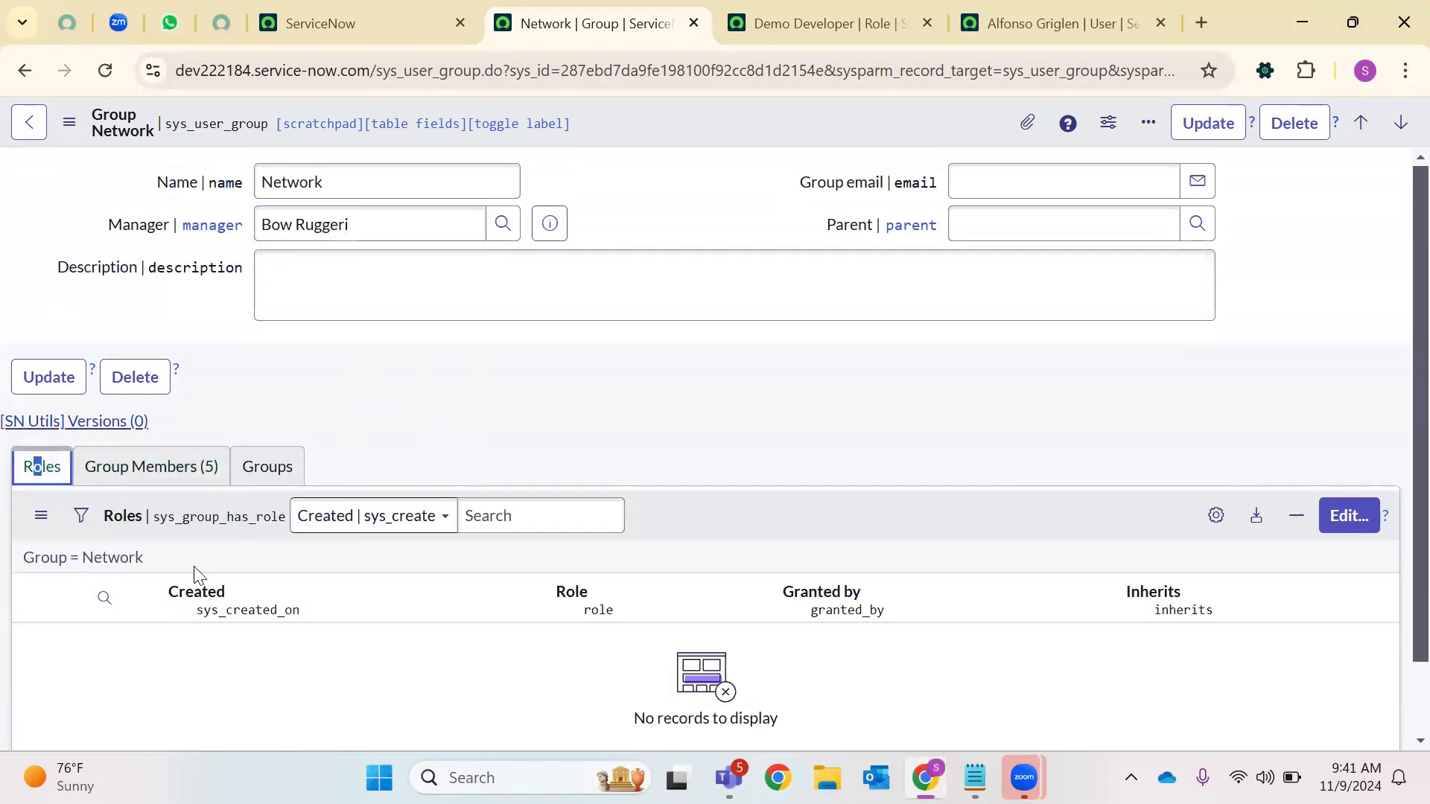
pyautogui.click(288, 472)
pyautogui.scroll(-1, 377, 504)
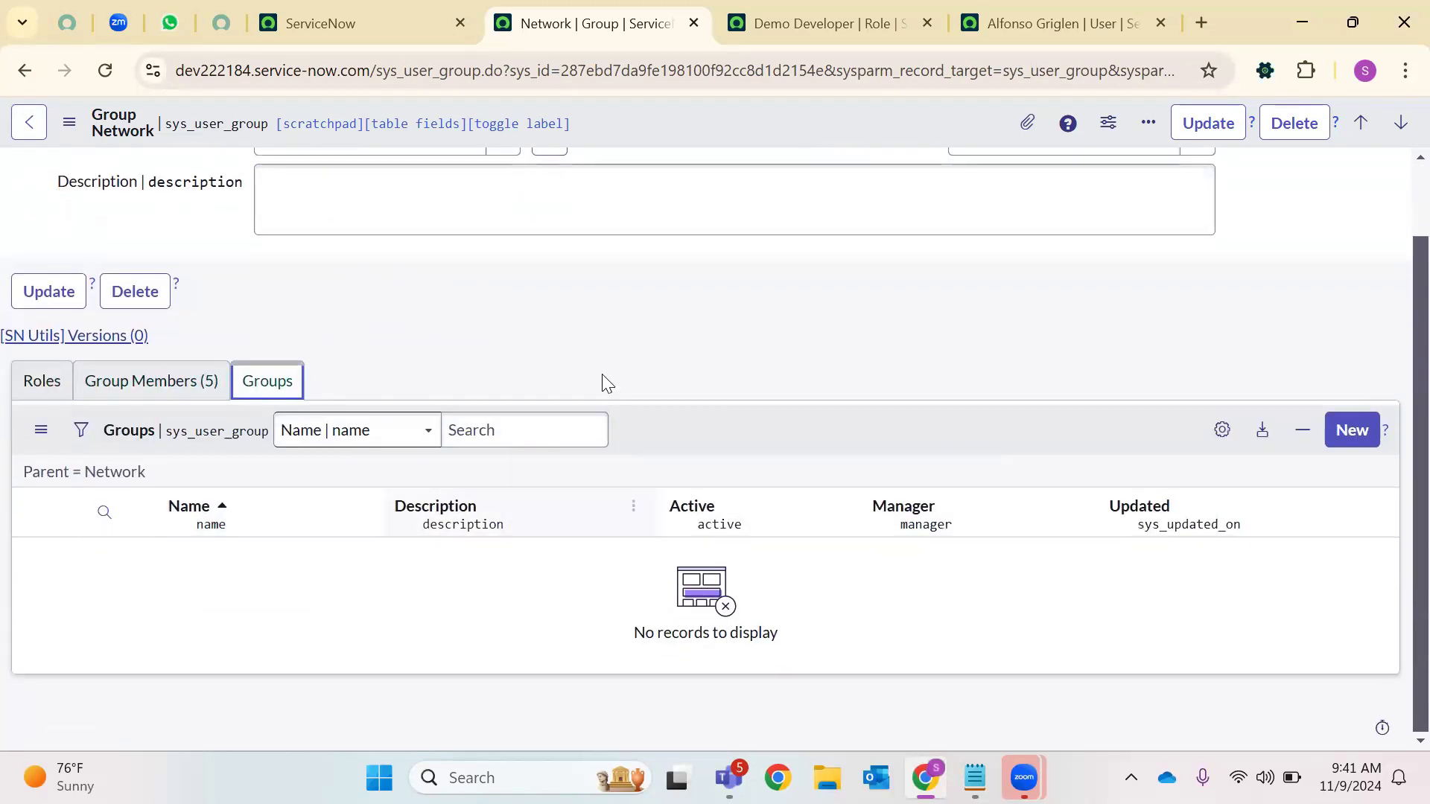
pyautogui.scroll(1, 607, 383)
pyautogui.click(994, 177)
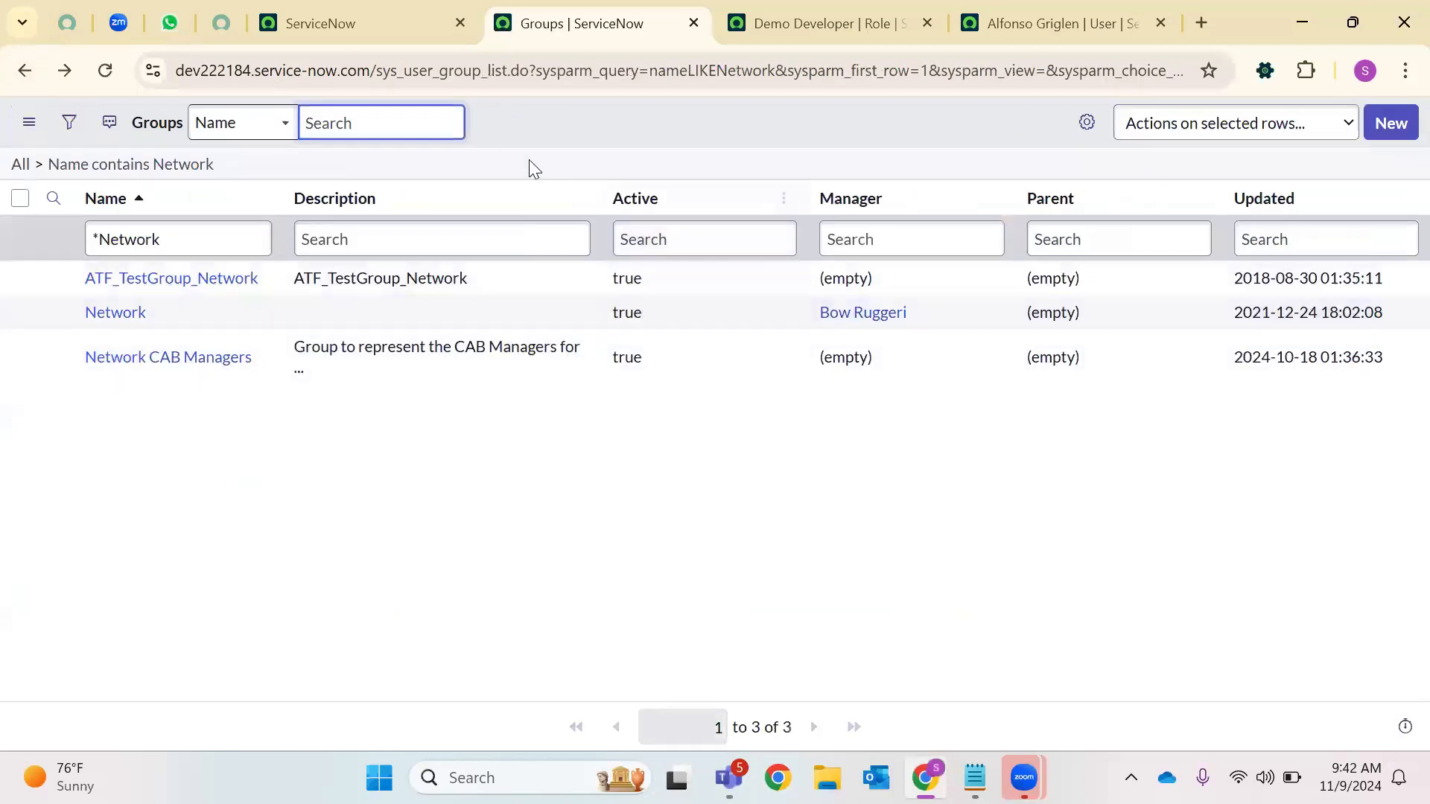
# Create and save the group 'Demo Development Team' with description 'This is Demo Group'
pyautogui.click(1380, 128)
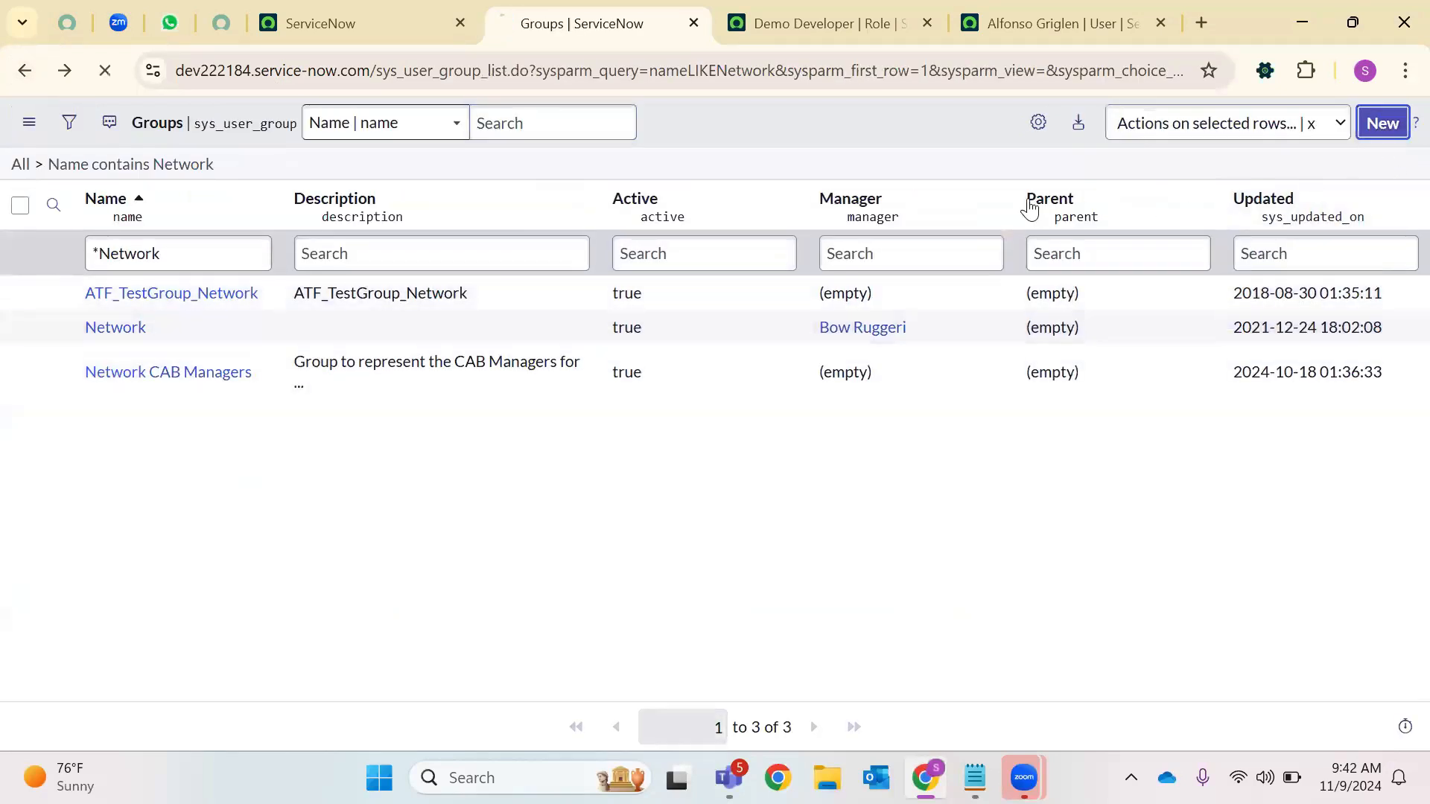
pyautogui.write('Demo')
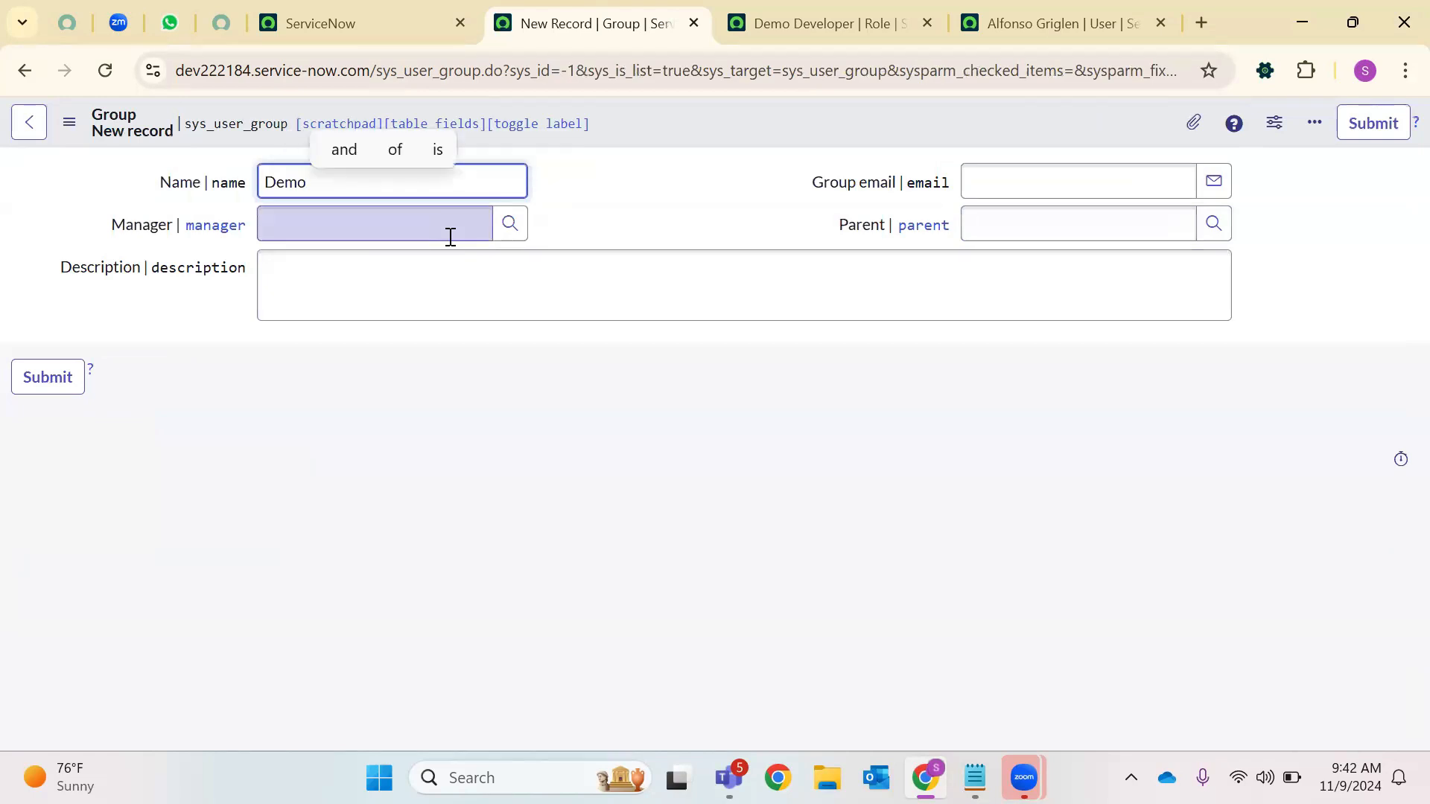
pyautogui.write(' Development ')
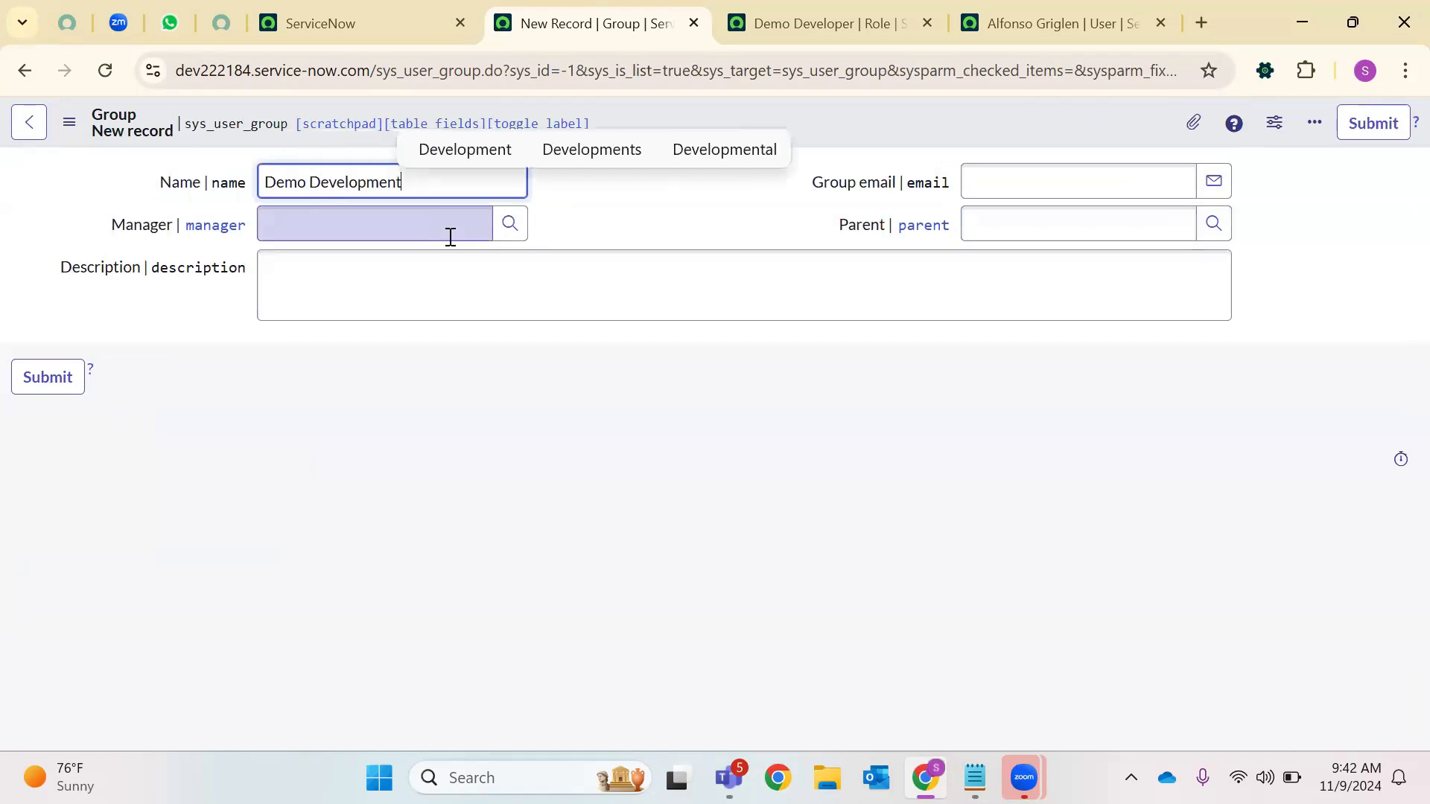
pyautogui.write('Team')
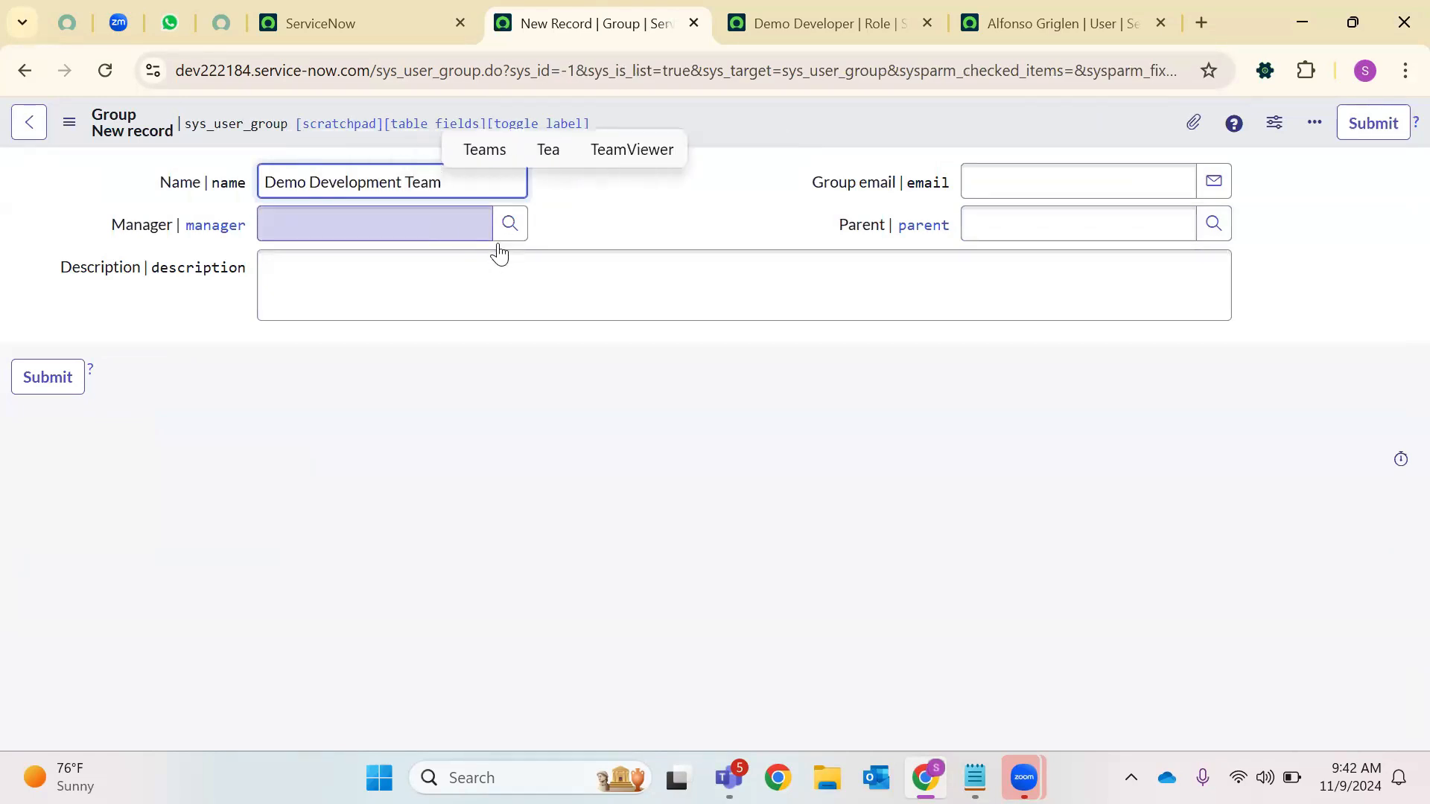
pyautogui.click(419, 276)
pyautogui.write('Th')
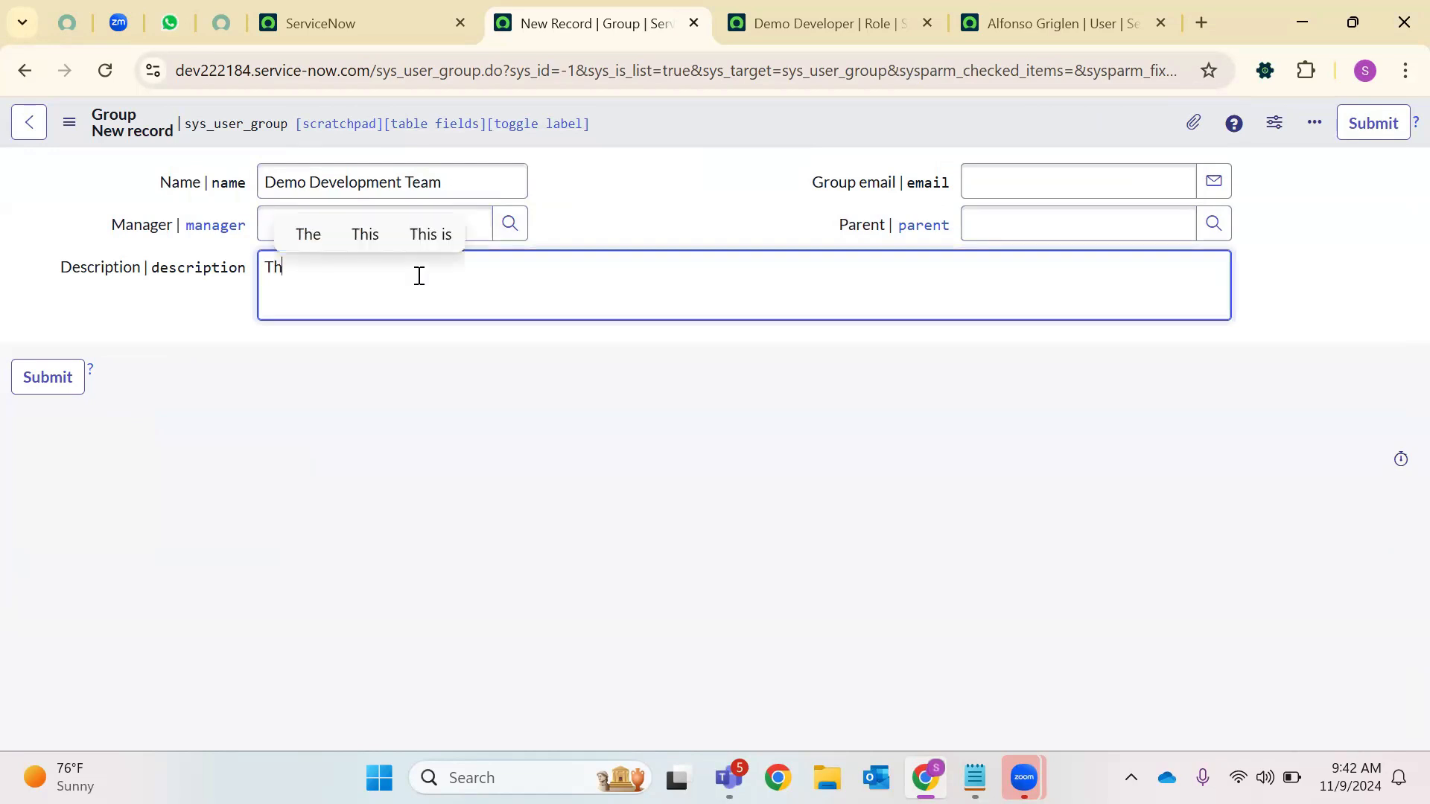
pyautogui.write('is is Demo Group')
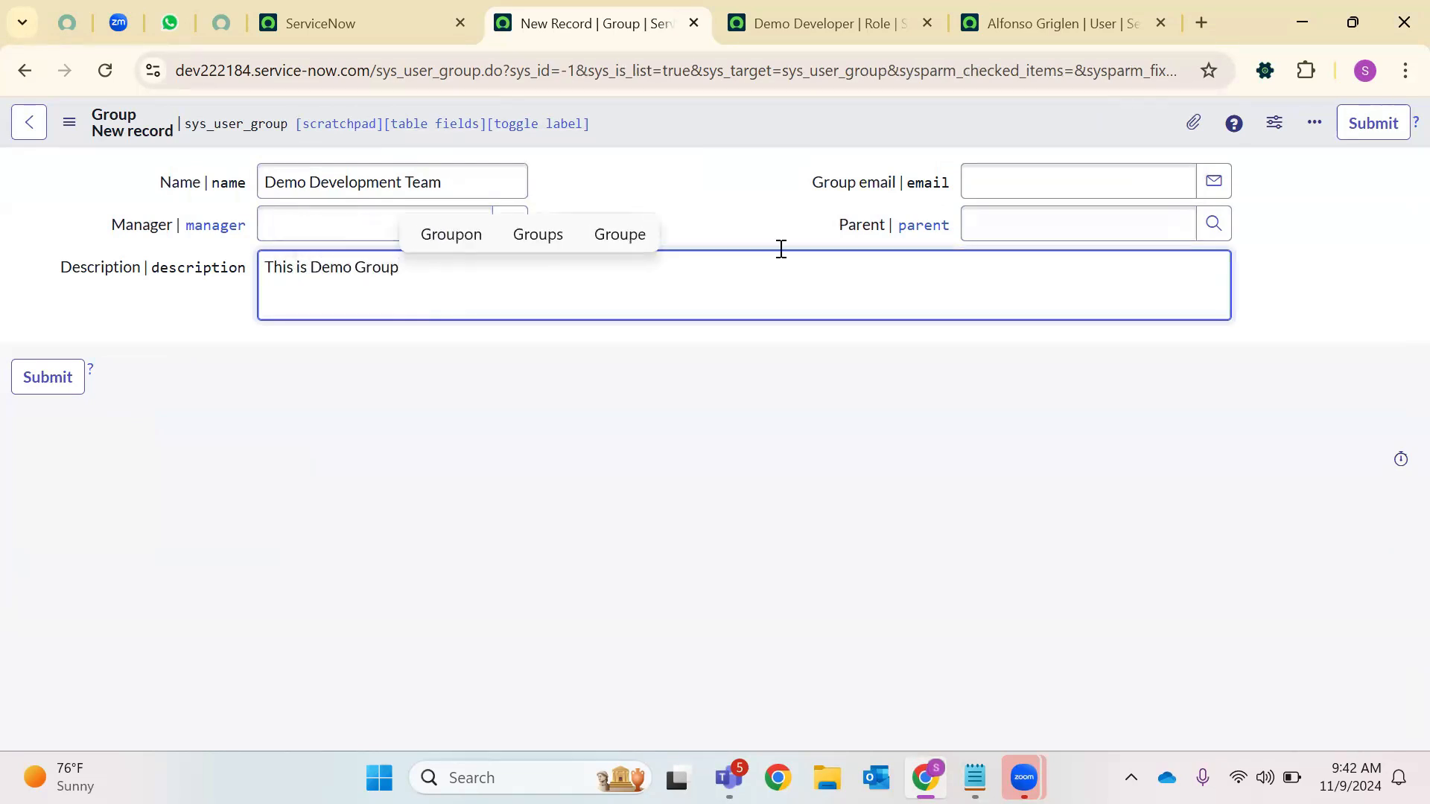
pyautogui.rightClick(761, 109)
pyautogui.click(792, 125)
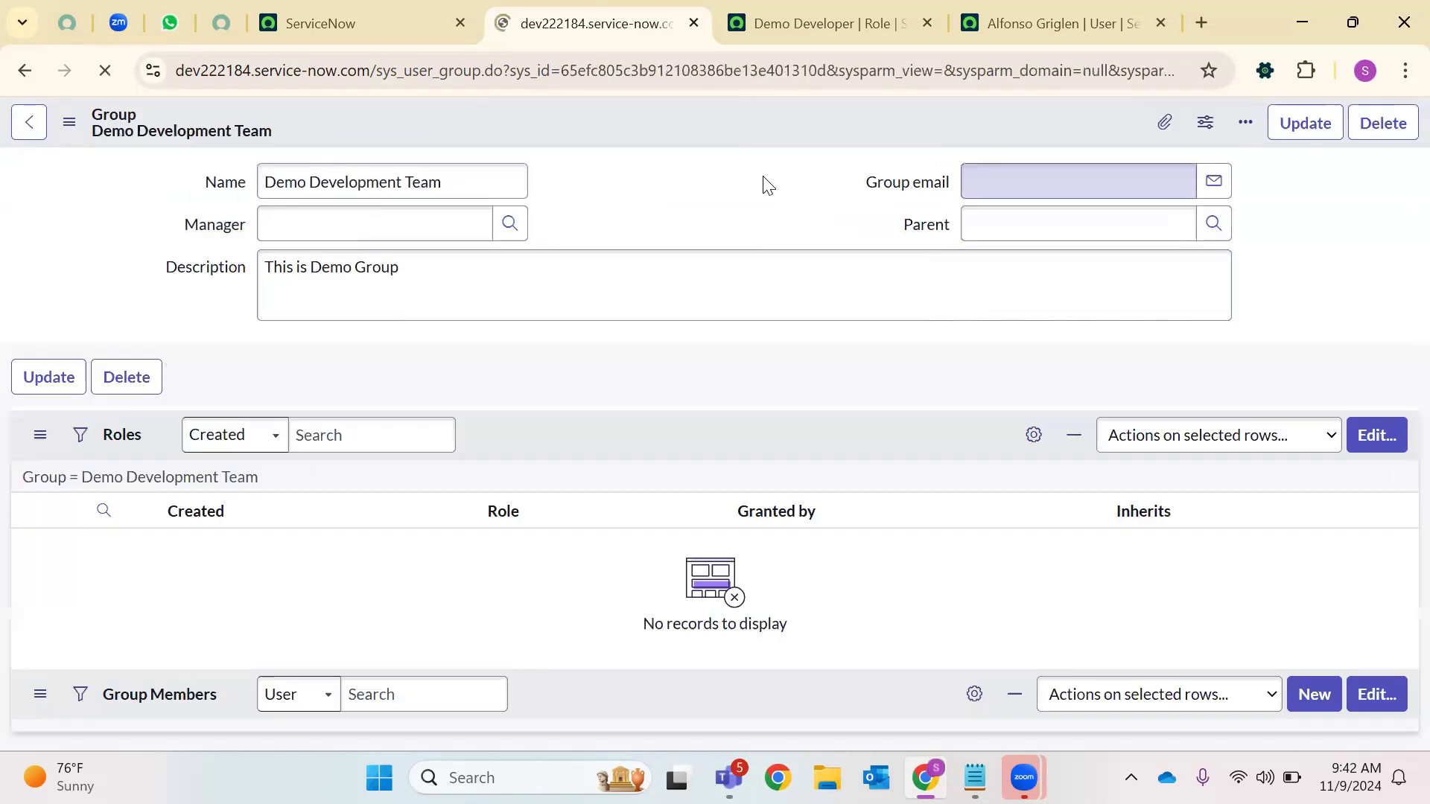
# Assign a manager to the group from the users lookup and save
pyautogui.click(504, 225)
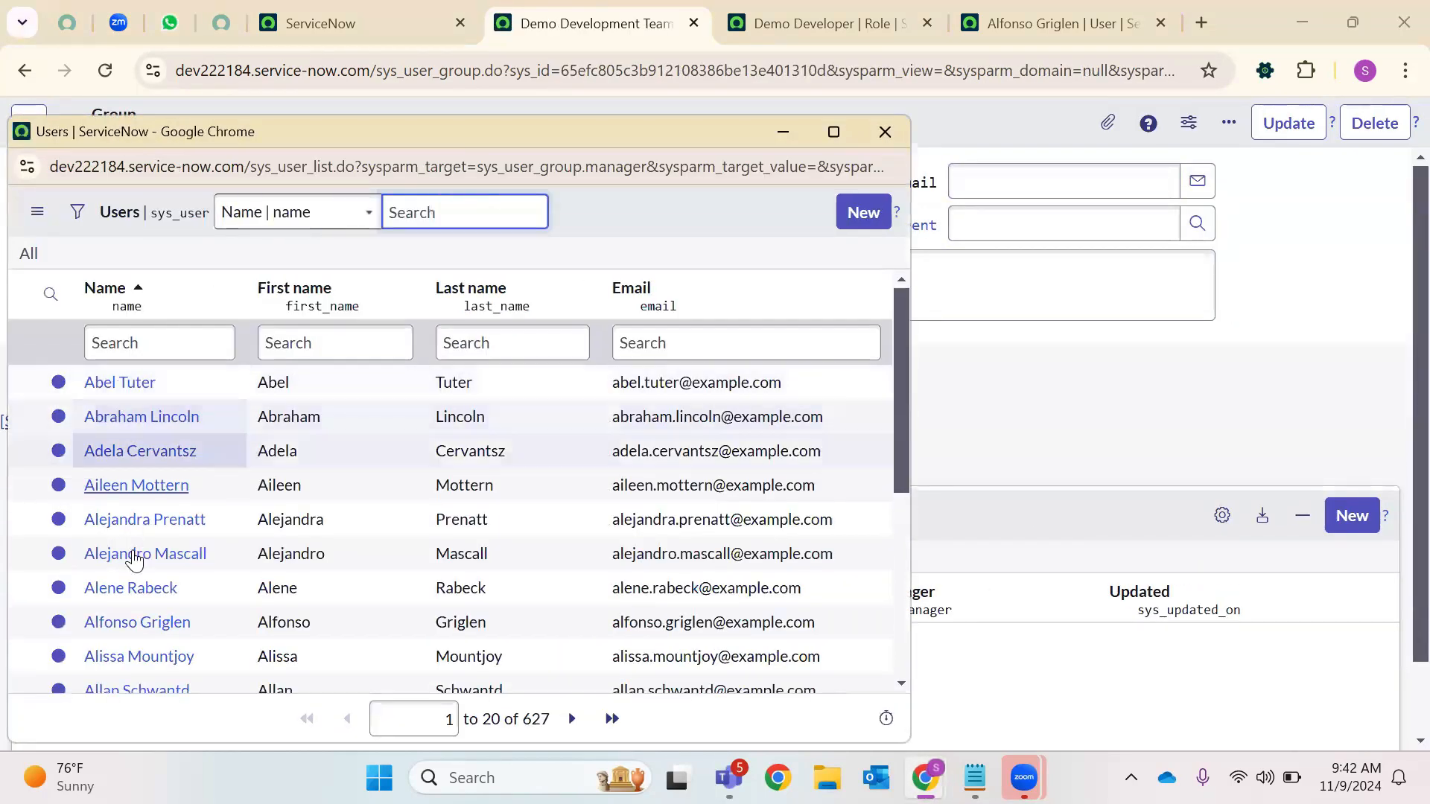
pyautogui.click(134, 622)
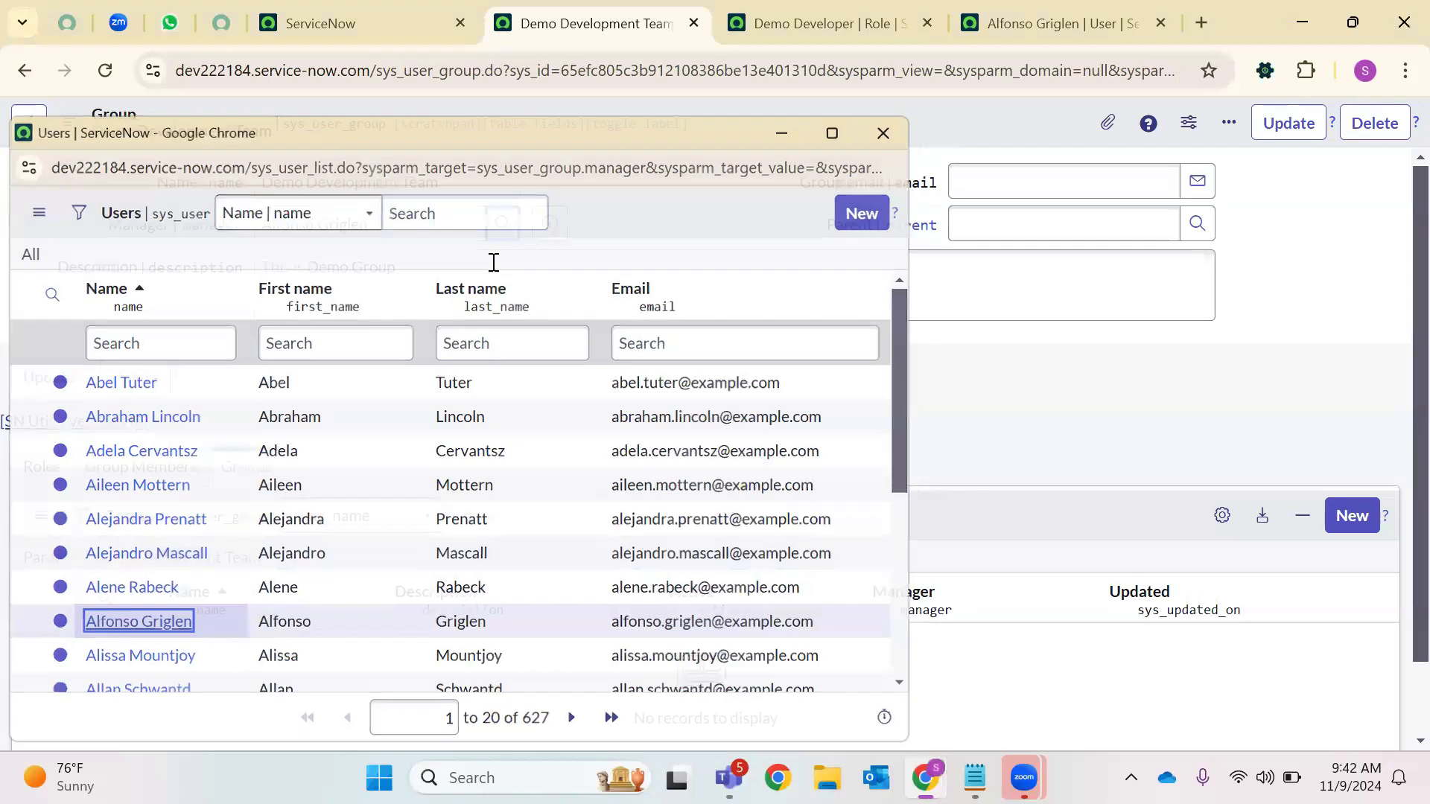
pyautogui.rightClick(738, 131)
pyautogui.click(775, 146)
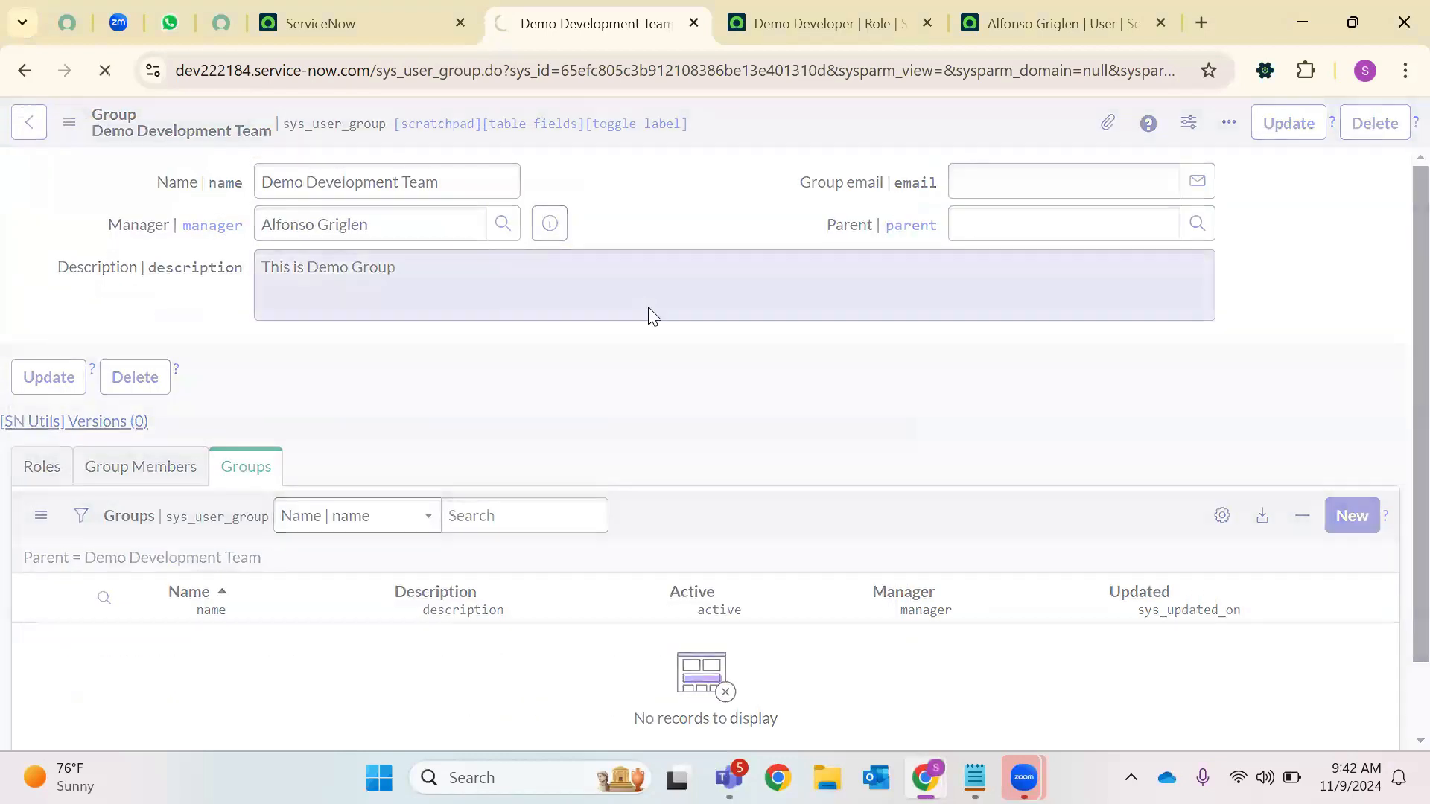
# Bring up the group's empty Group Members list for editing
pyautogui.click(190, 447)
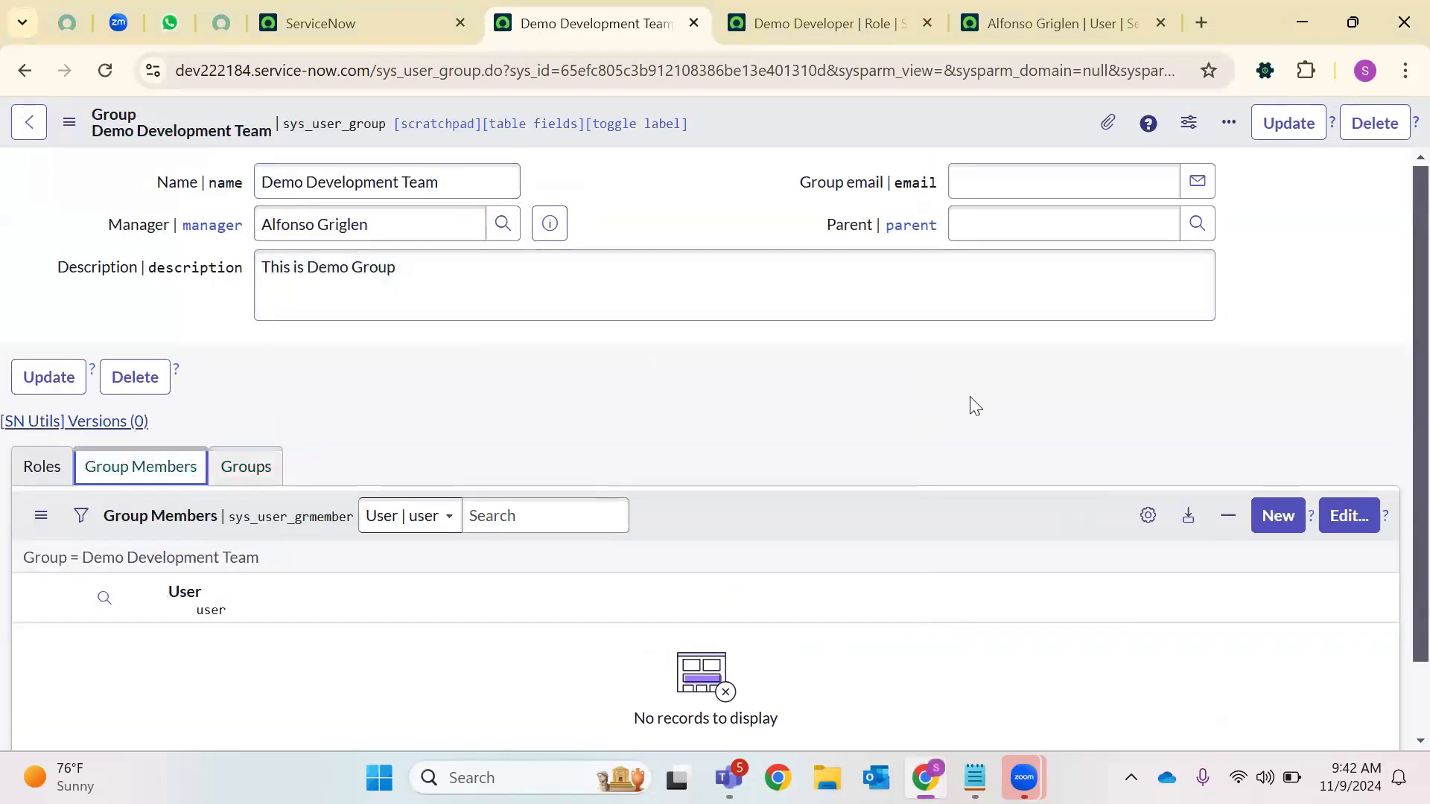
pyautogui.scroll(-2, 1378, 406)
pyautogui.click(1360, 437)
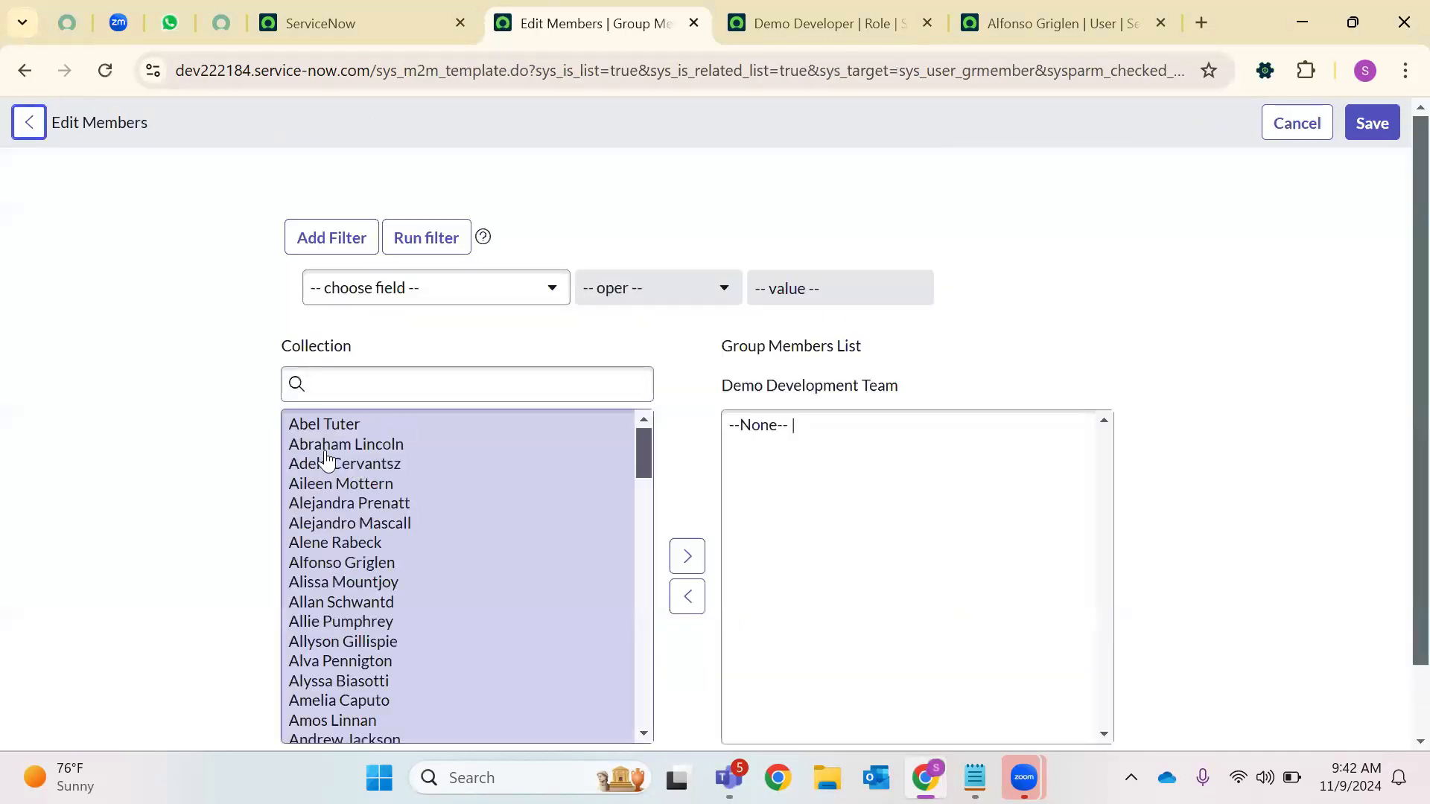
# Add the first nine available users to the group's members and save
pyautogui.click(324, 426)
pyautogui.click(327, 484)
pyautogui.click(328, 446)
pyautogui.click(327, 425)
pyautogui.click(332, 485)
pyautogui.click(321, 426)
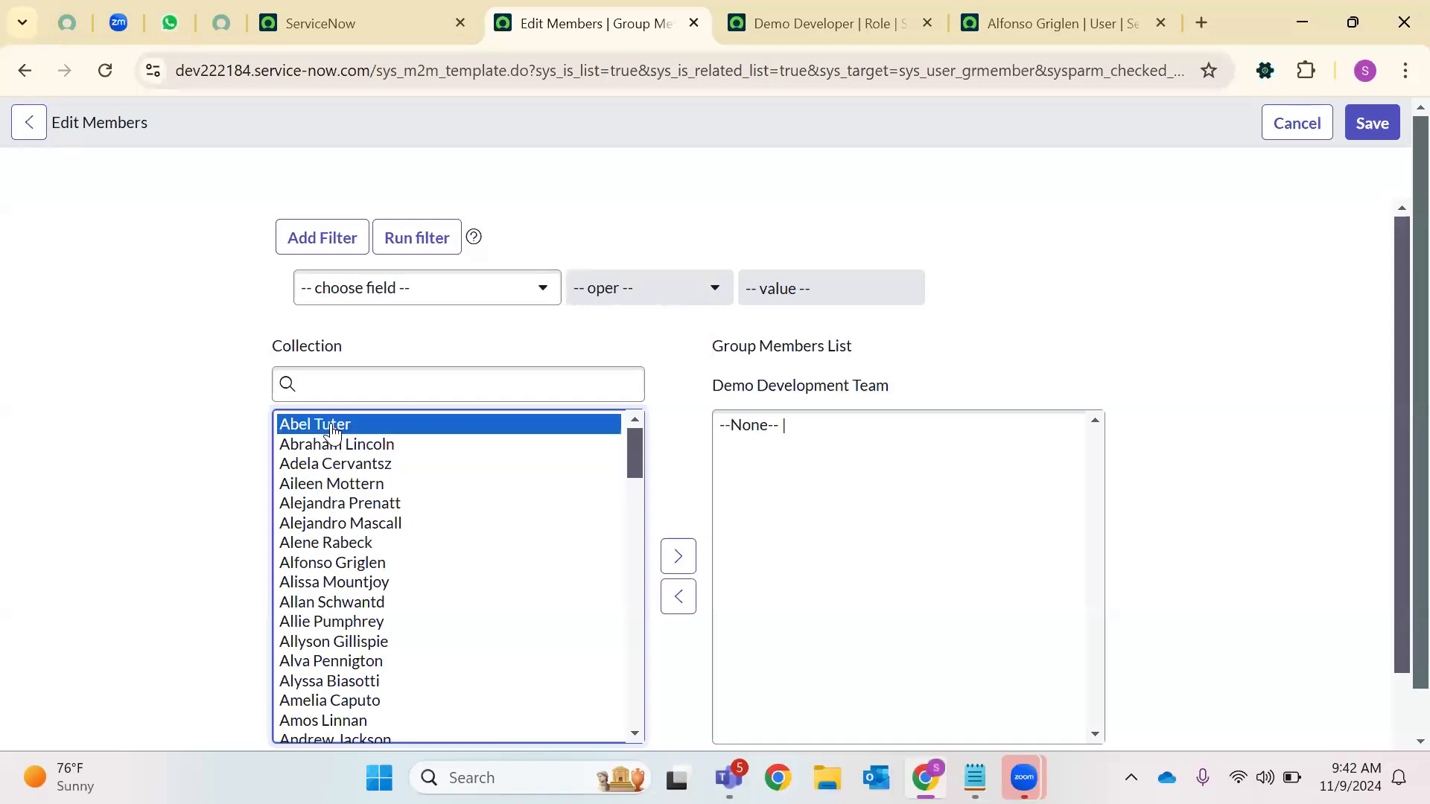
pyautogui.keyDown('shift'); pyautogui.click(291, 581); pyautogui.keyUp('shift')
pyautogui.click(678, 557)
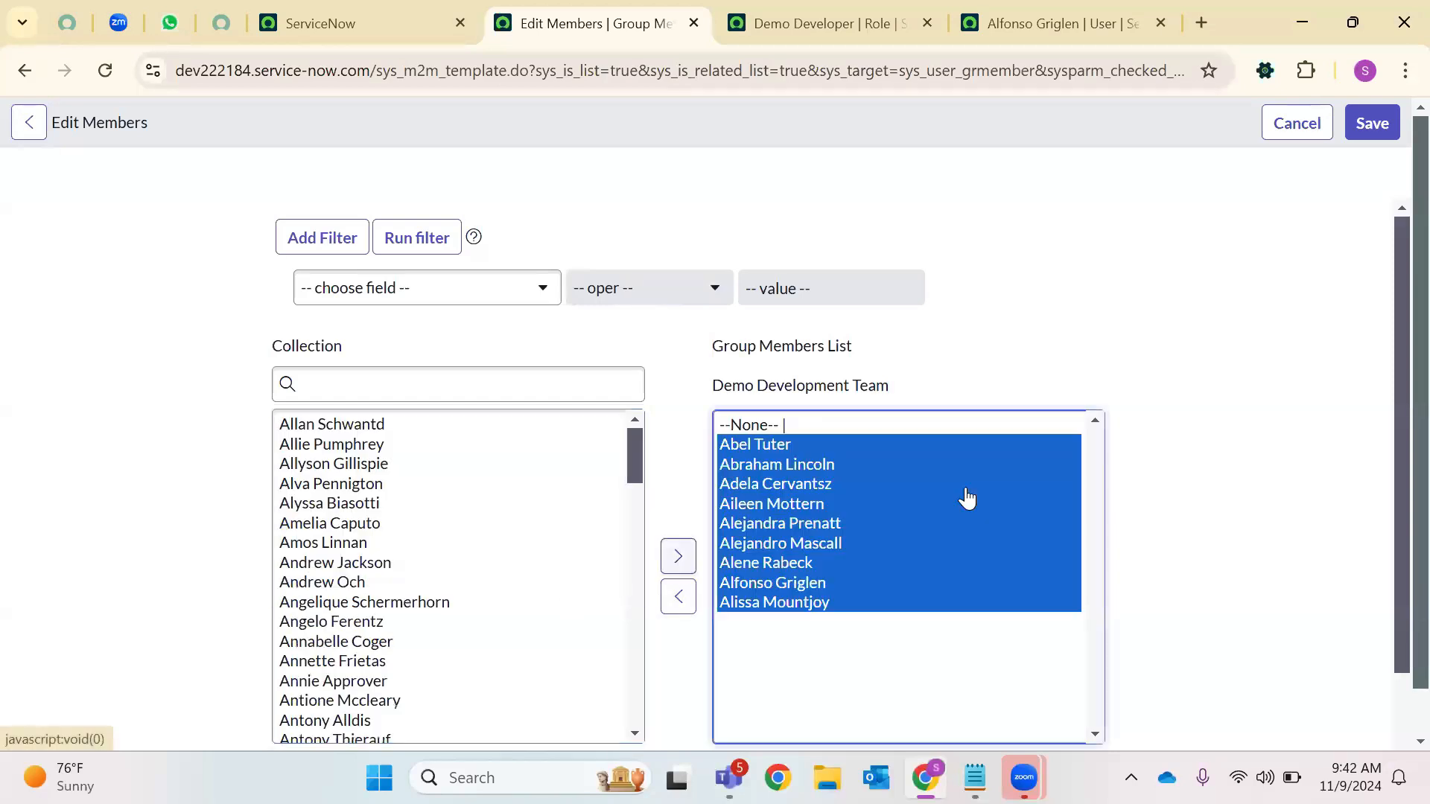
pyautogui.click(1379, 128)
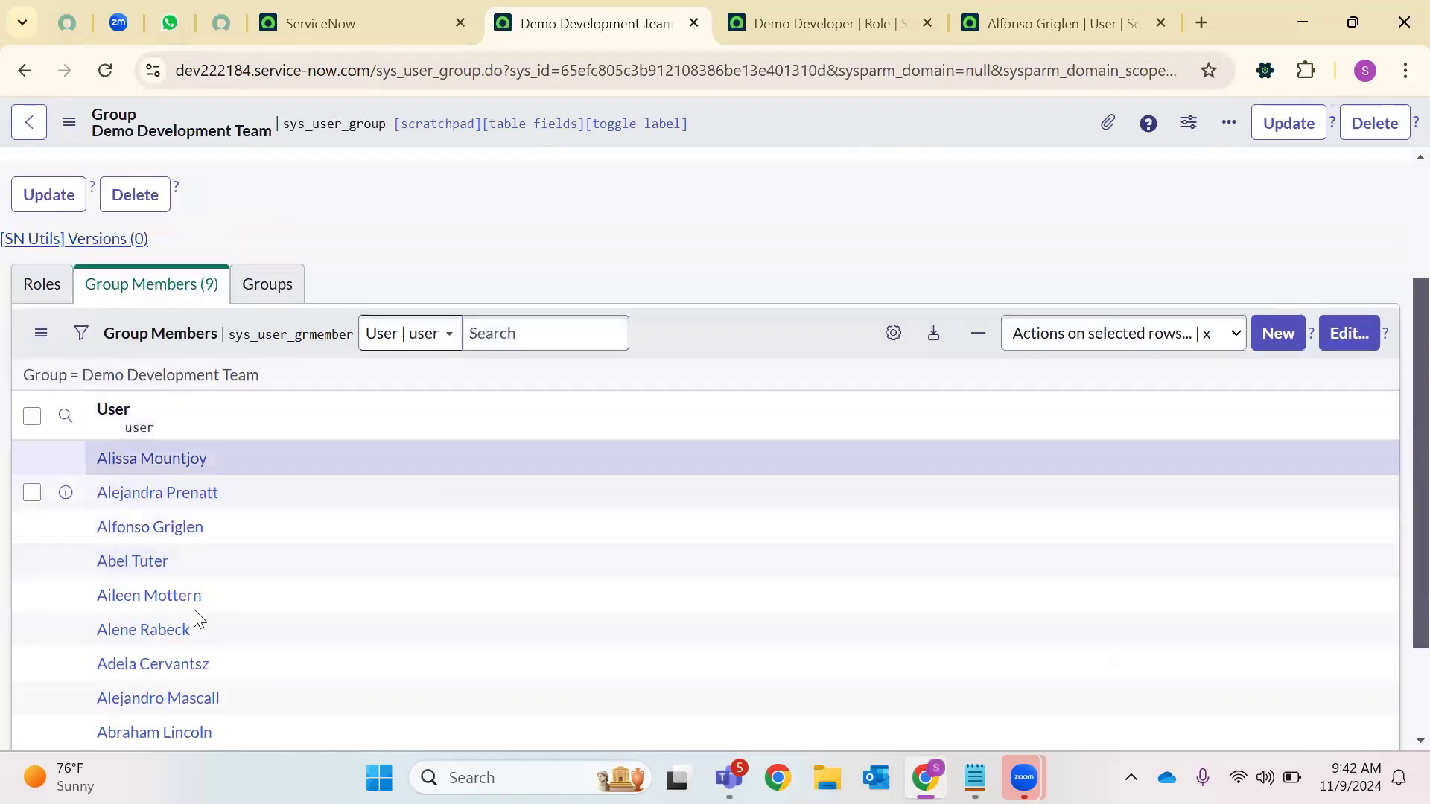
# Check the group's still-empty Roles list, then return to its nine members
pyautogui.scroll(2, 604, 239)
pyautogui.scroll(-2, 602, 239)
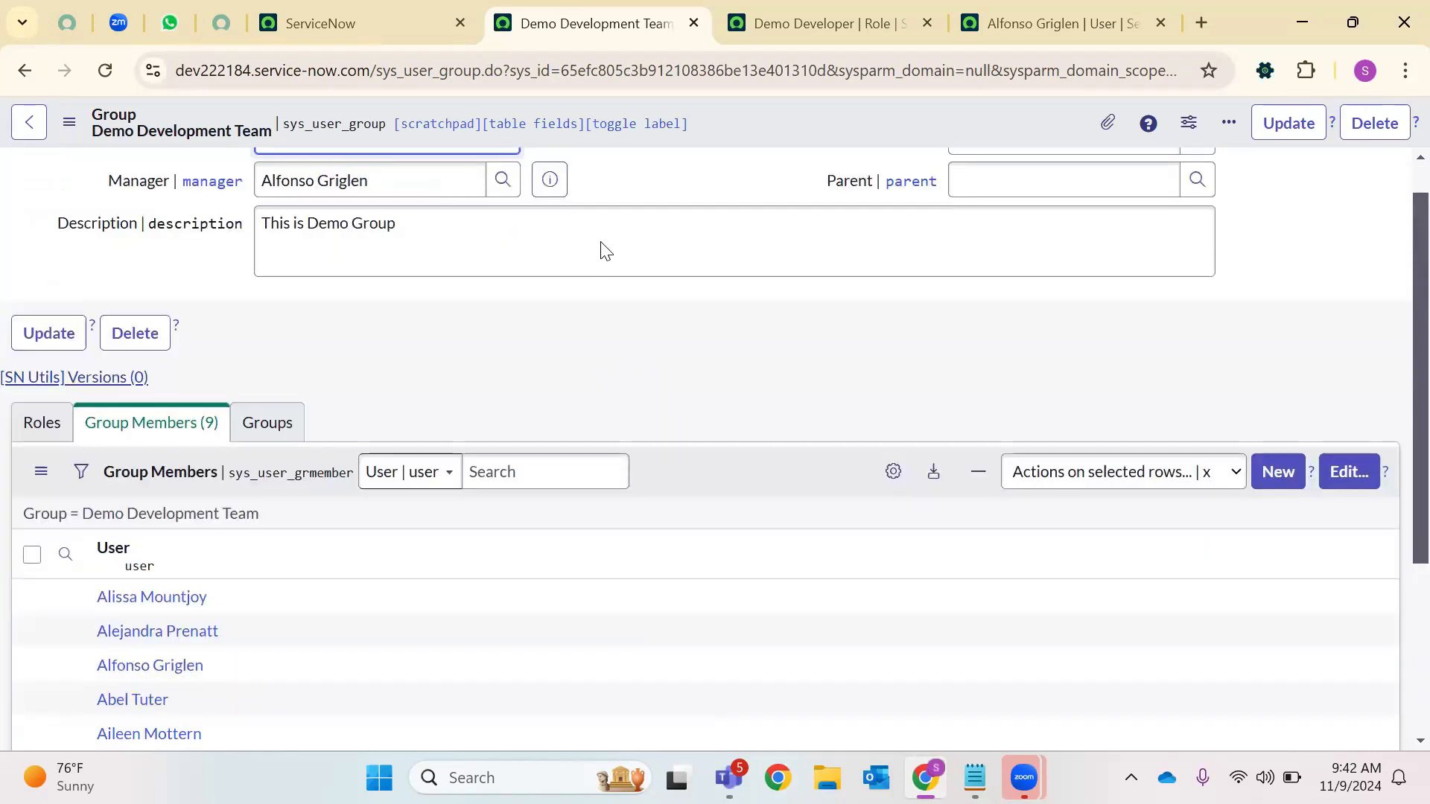
pyautogui.scroll(3, 581, 283)
pyautogui.scroll(-3, 298, 336)
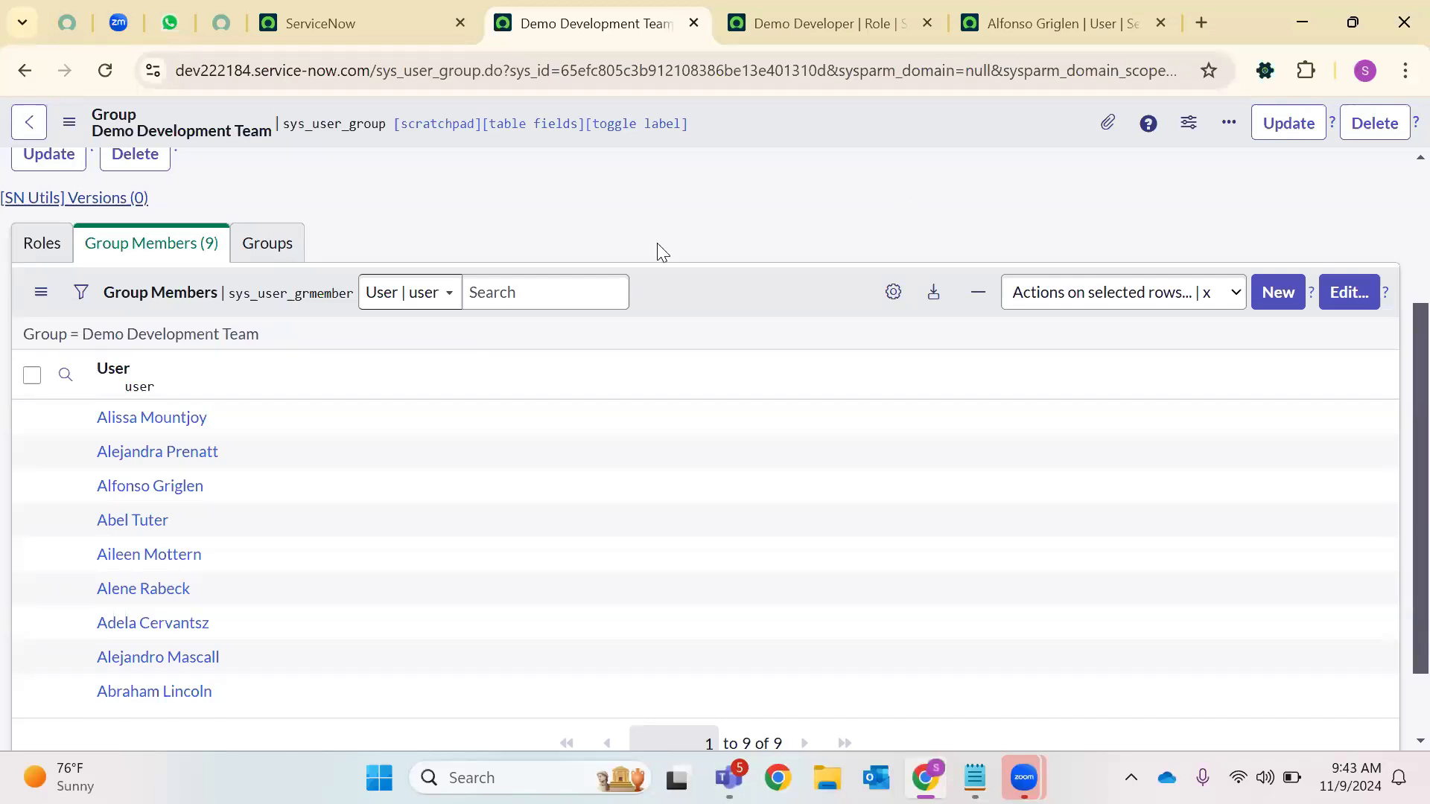
pyautogui.click(42, 244)
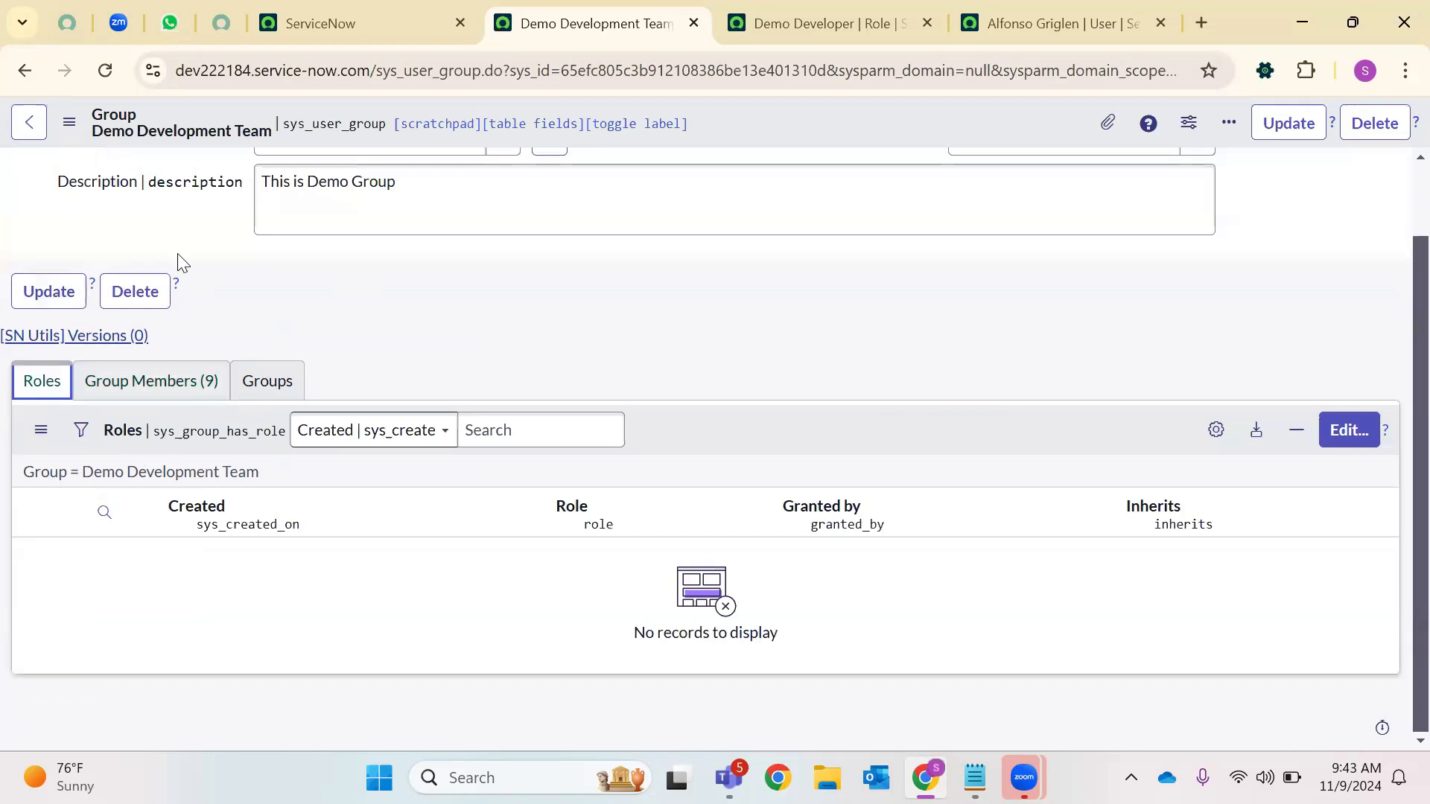
pyautogui.click(167, 400)
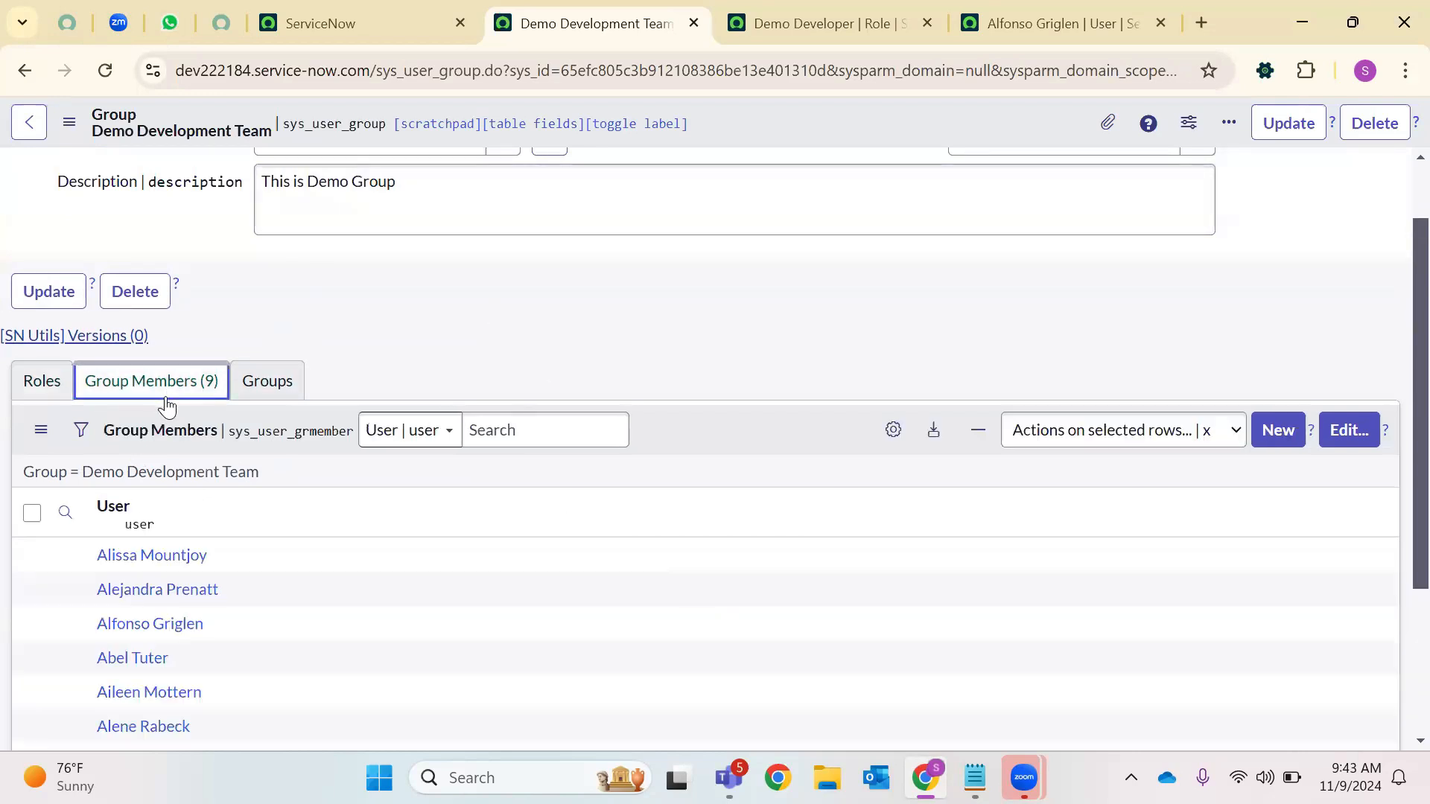
# Confirm the first member has no roles, then return to the group's empty Roles list
pyautogui.rightClick(192, 555)
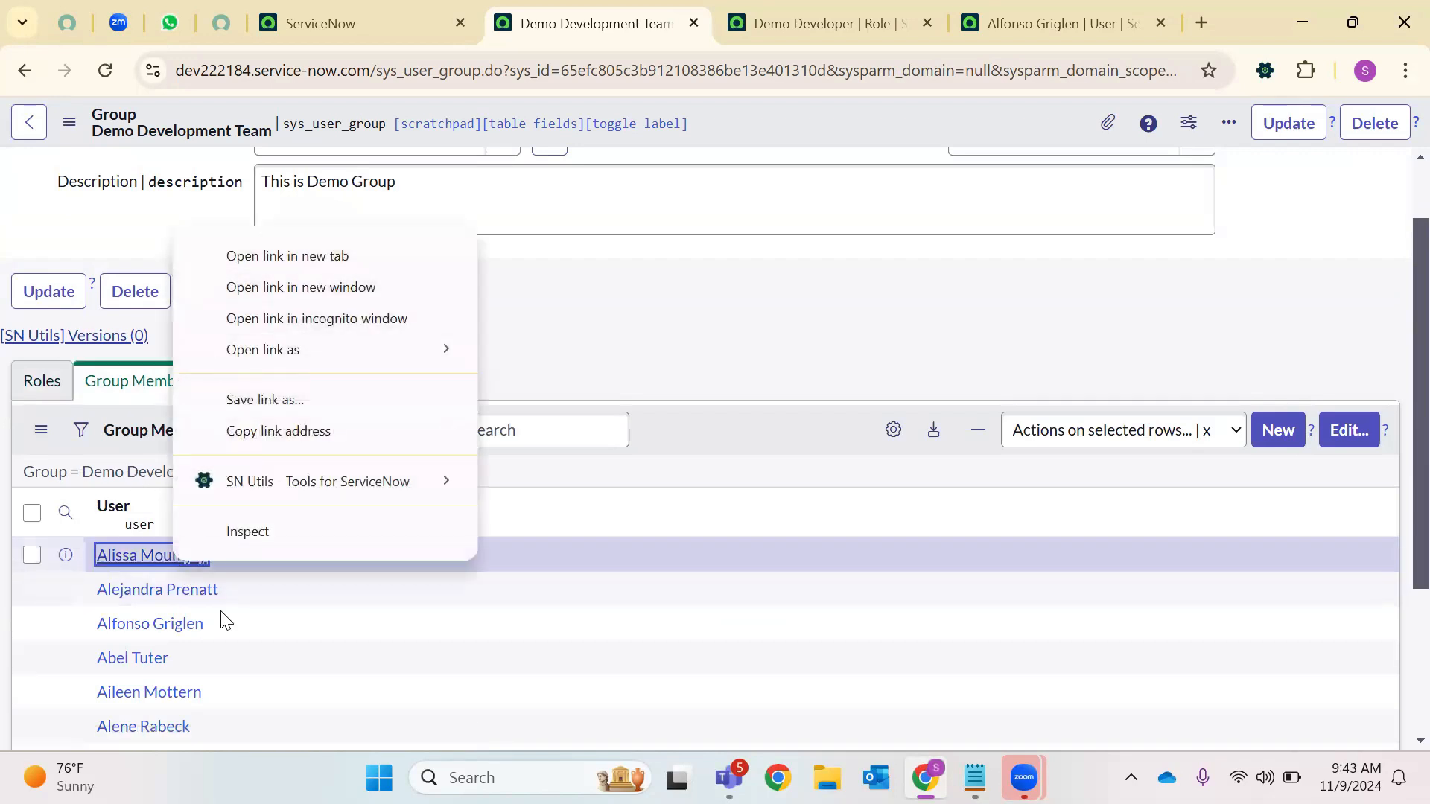
pyautogui.click(158, 568)
pyautogui.click(158, 565)
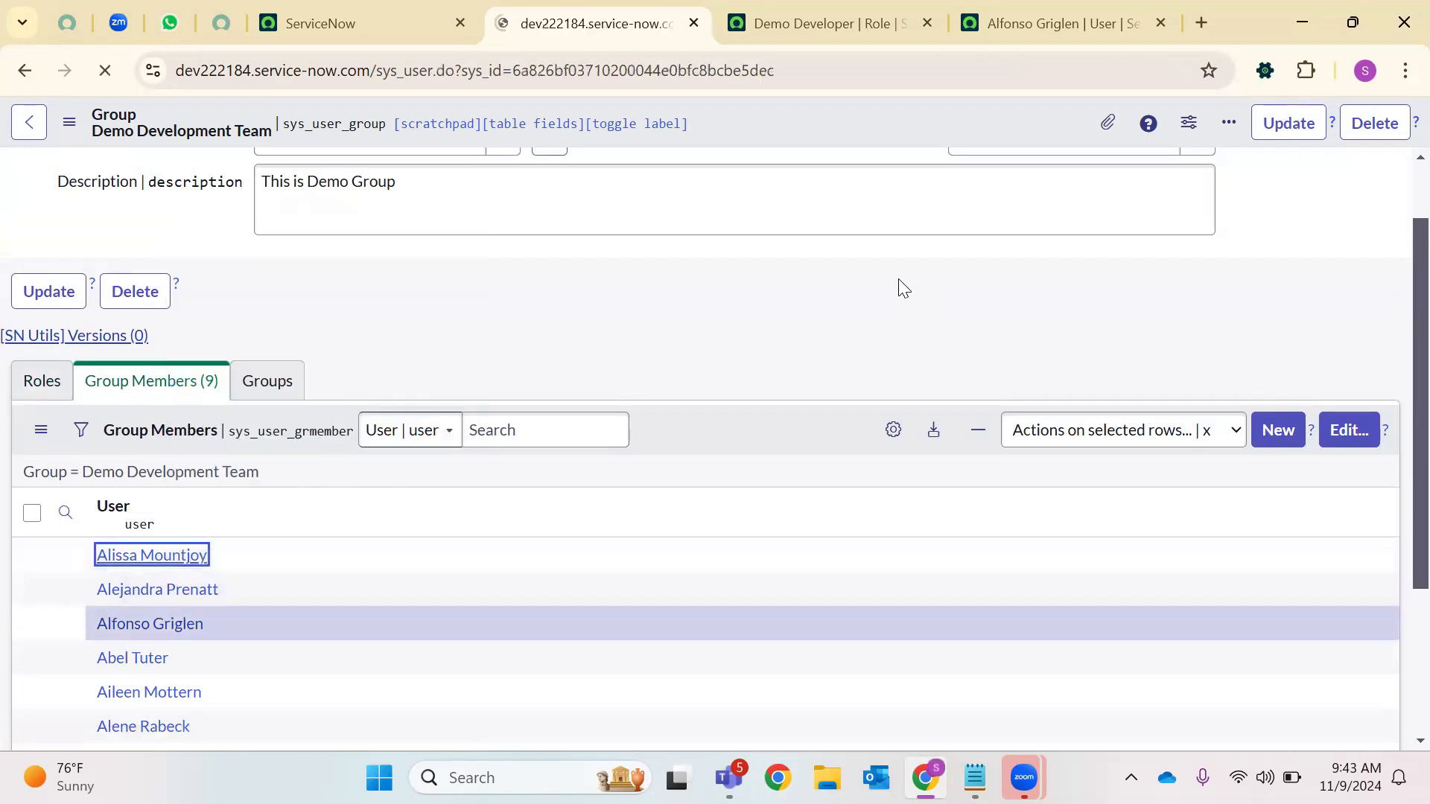
pyautogui.scroll(-6, 645, 316)
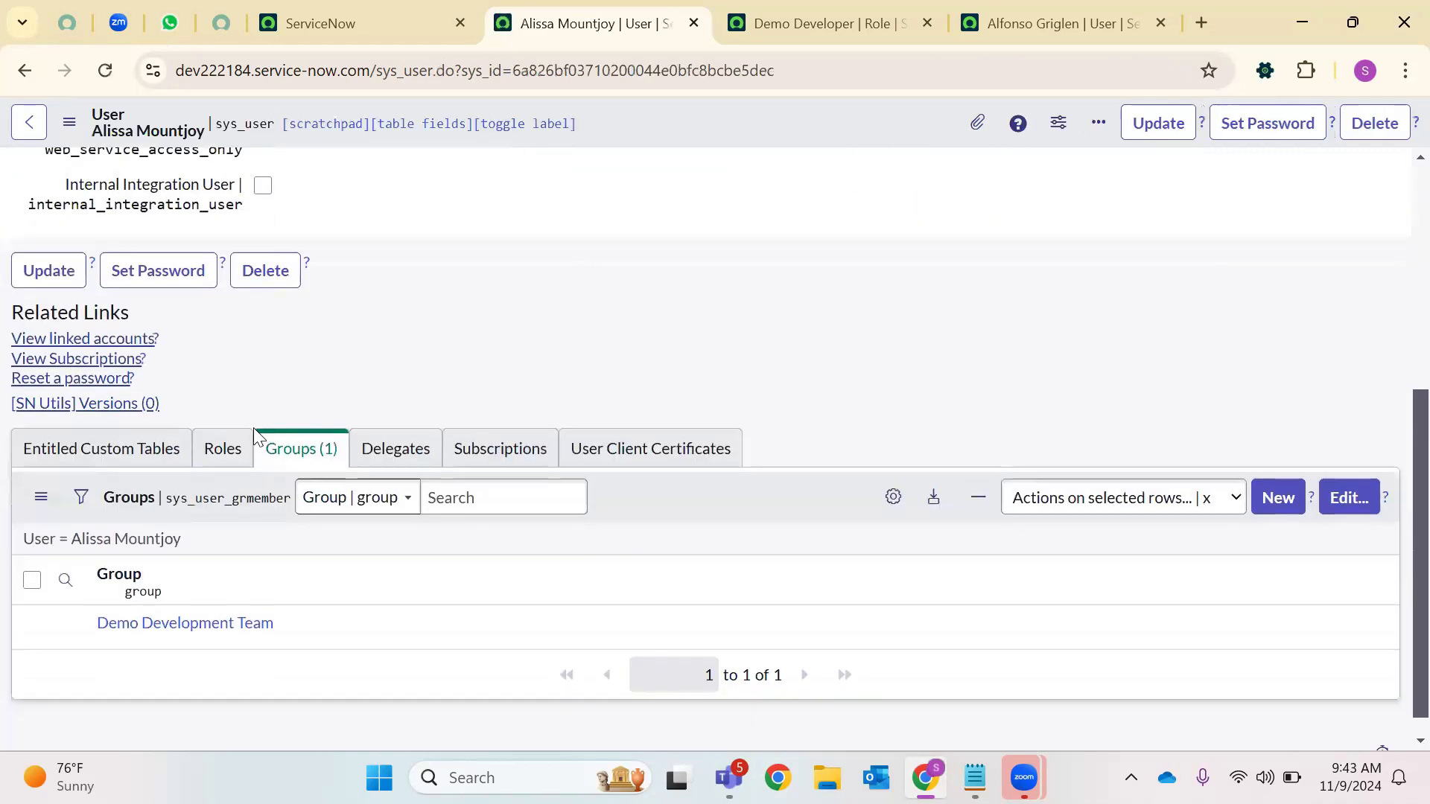
pyautogui.click(226, 448)
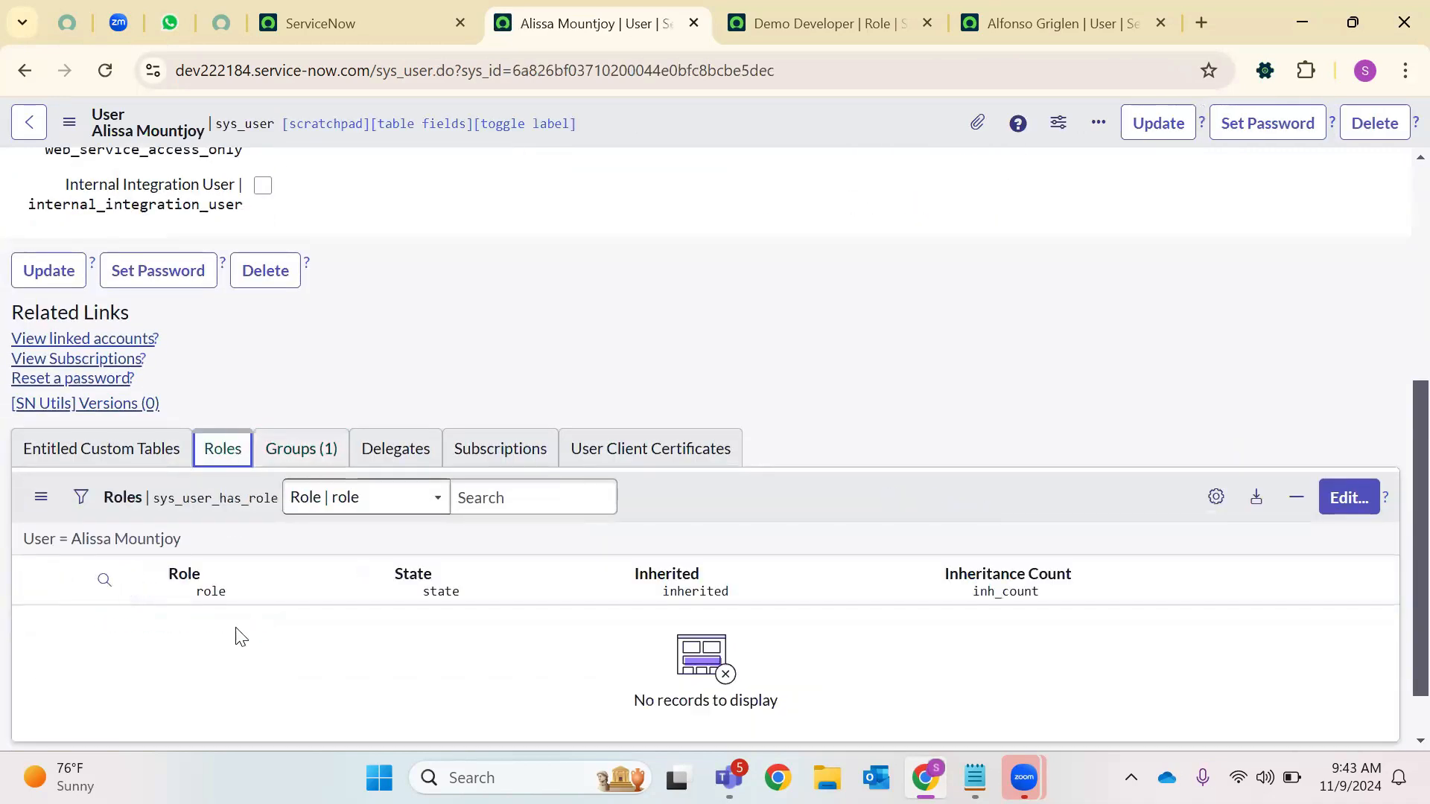
pyautogui.click(26, 77)
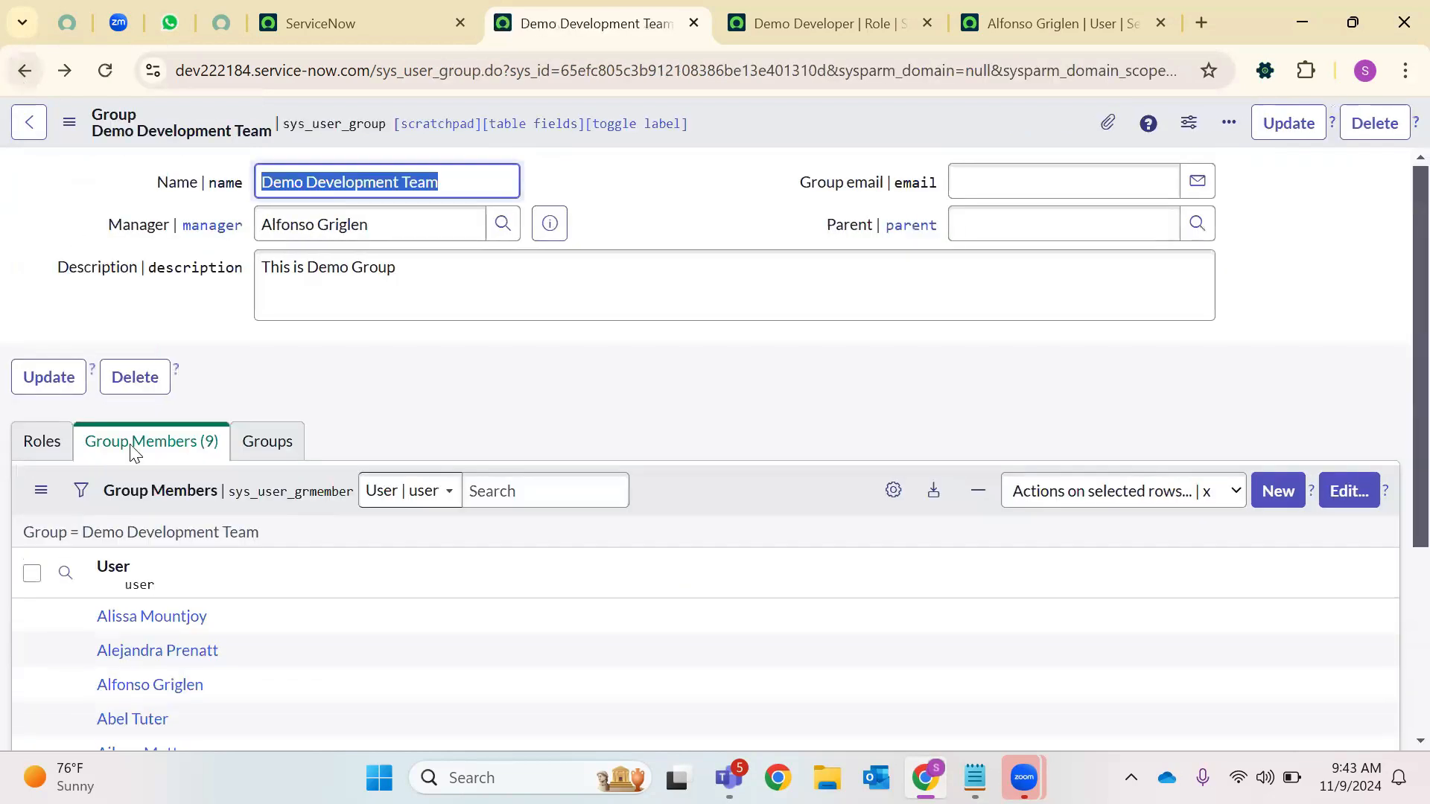
pyautogui.click(44, 468)
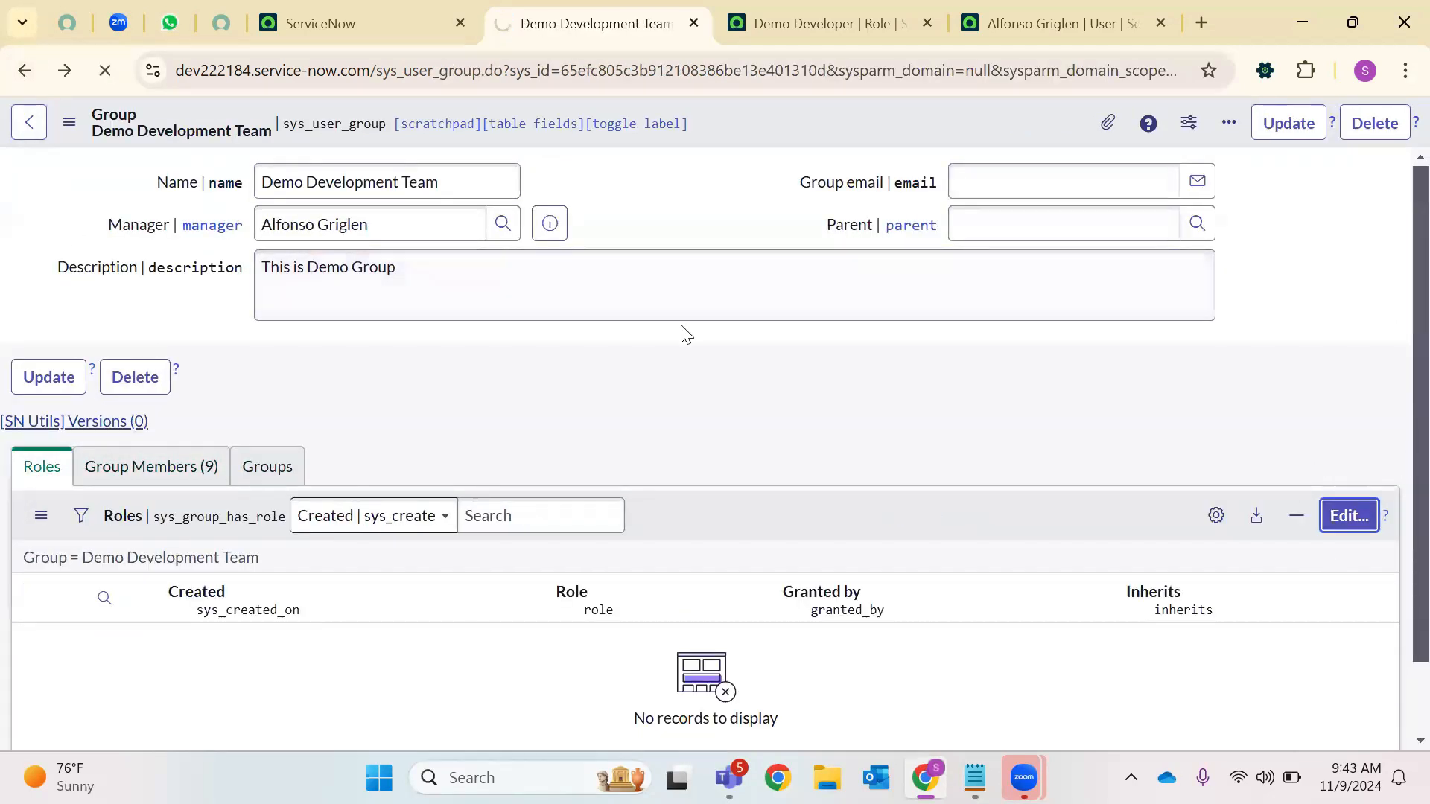
# Add the Demo Developer role to the Demo Development Team group and save
pyautogui.click(361, 384)
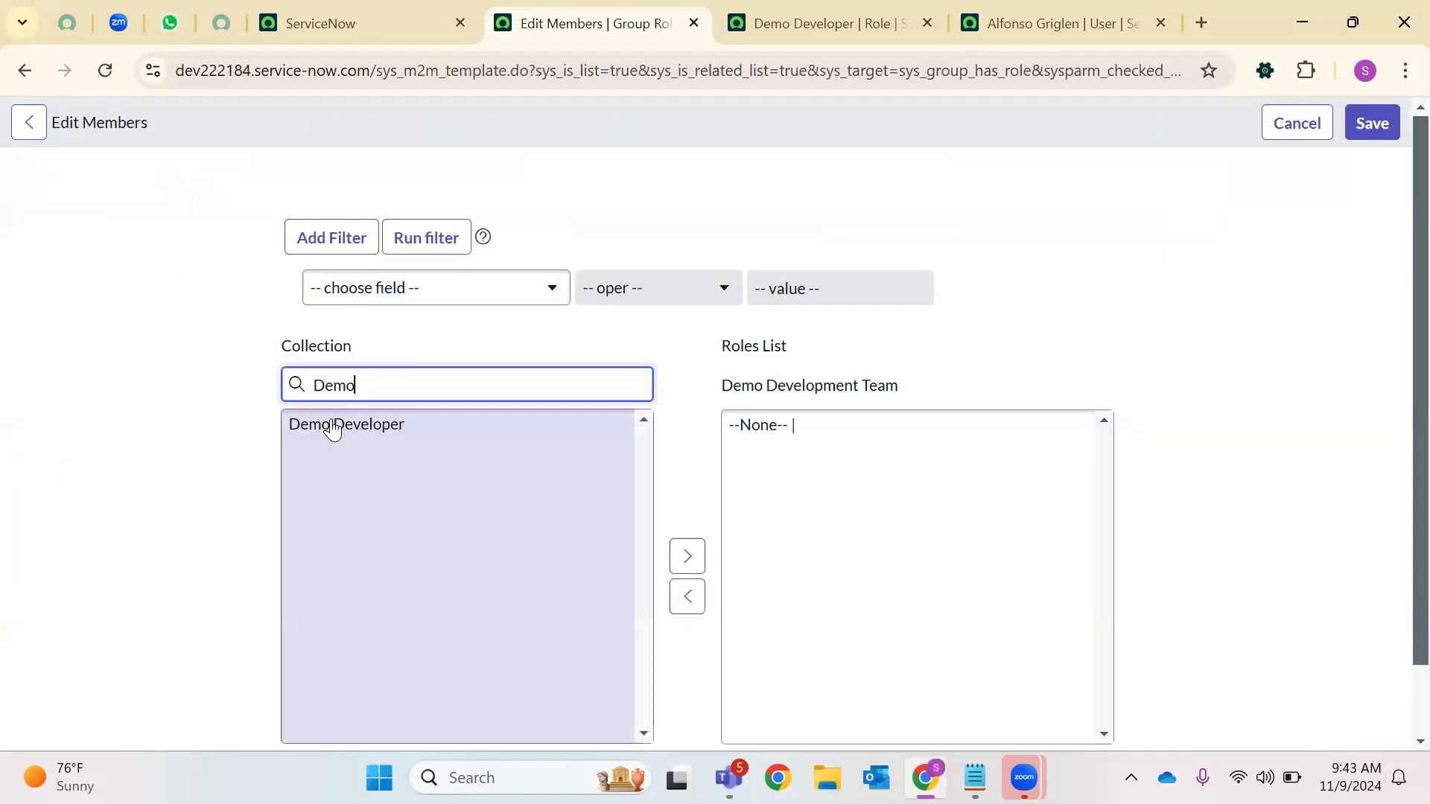
pyautogui.click(328, 424)
pyautogui.click(686, 560)
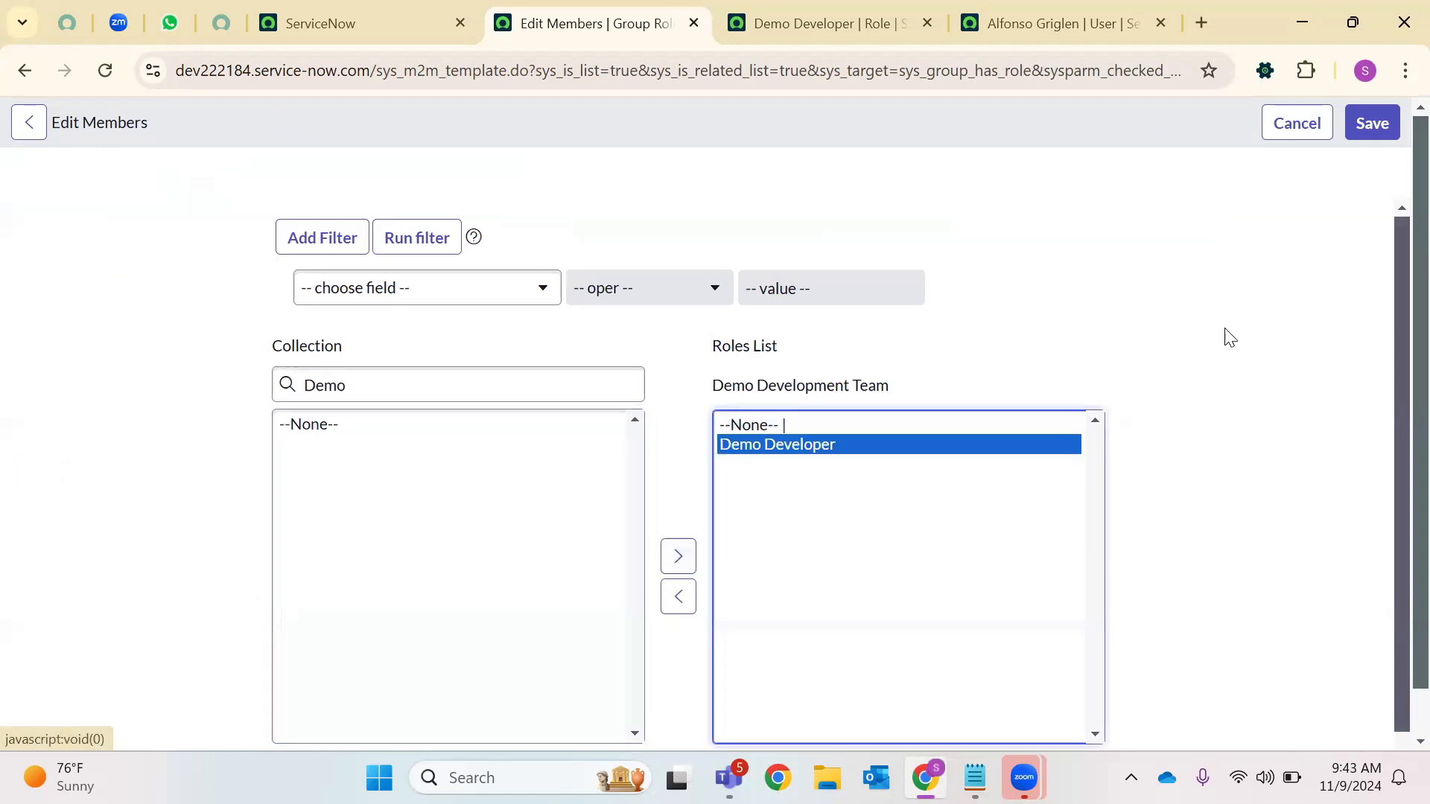
pyautogui.click(1367, 128)
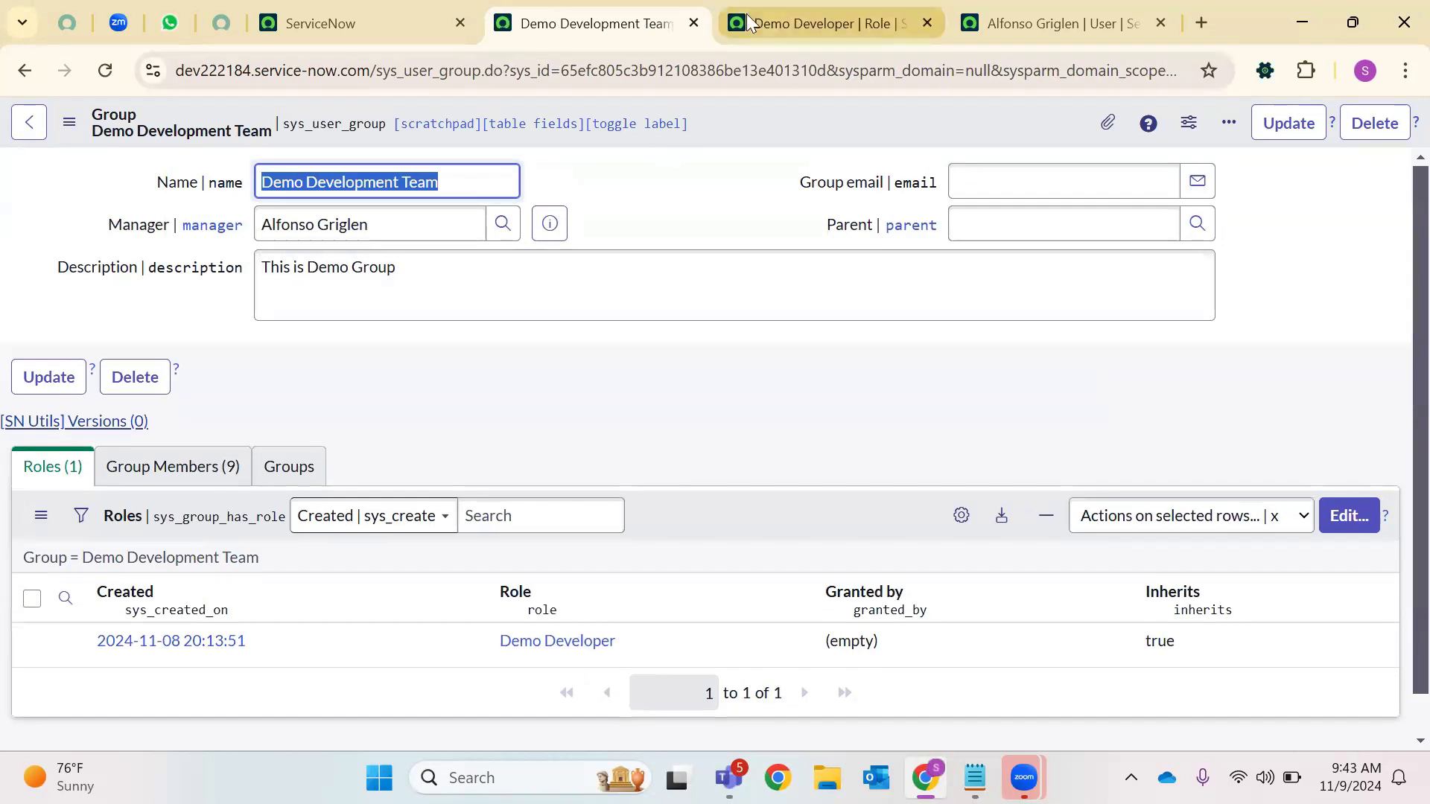
# Open the first member's user record and scroll to its inherited Roles list
pyautogui.click(178, 470)
pyautogui.scroll(-3, 266, 592)
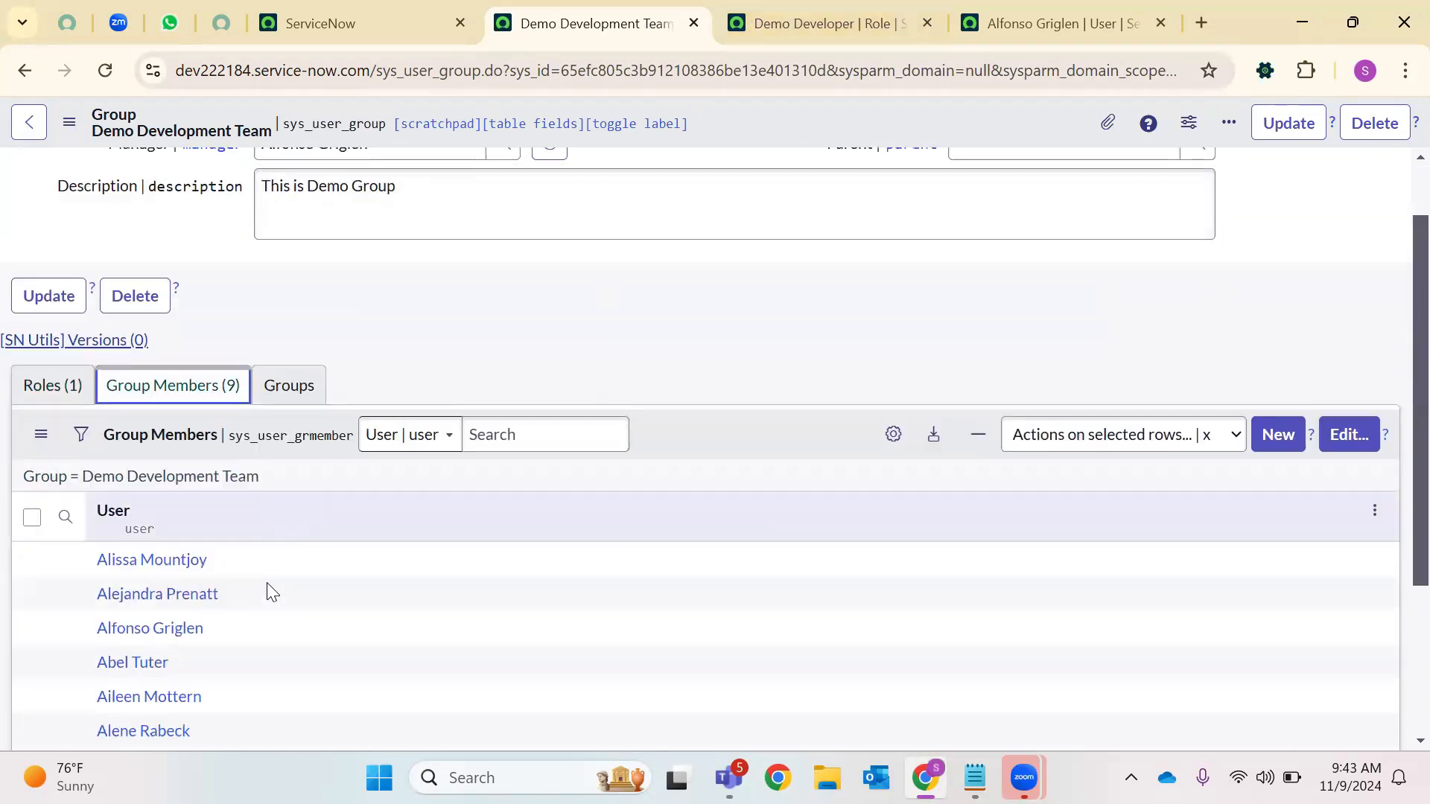
pyautogui.click(154, 421)
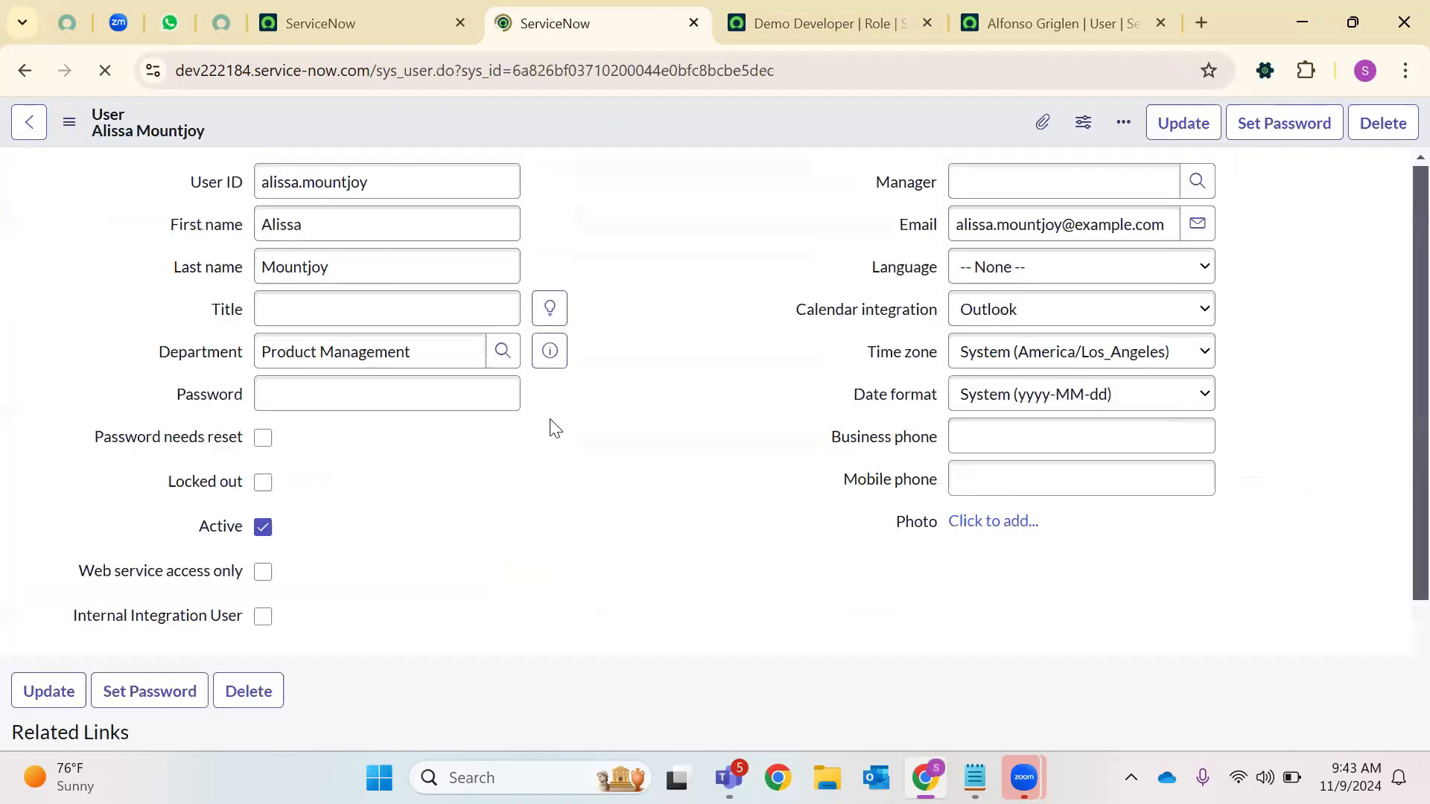
pyautogui.scroll(-4, 514, 454)
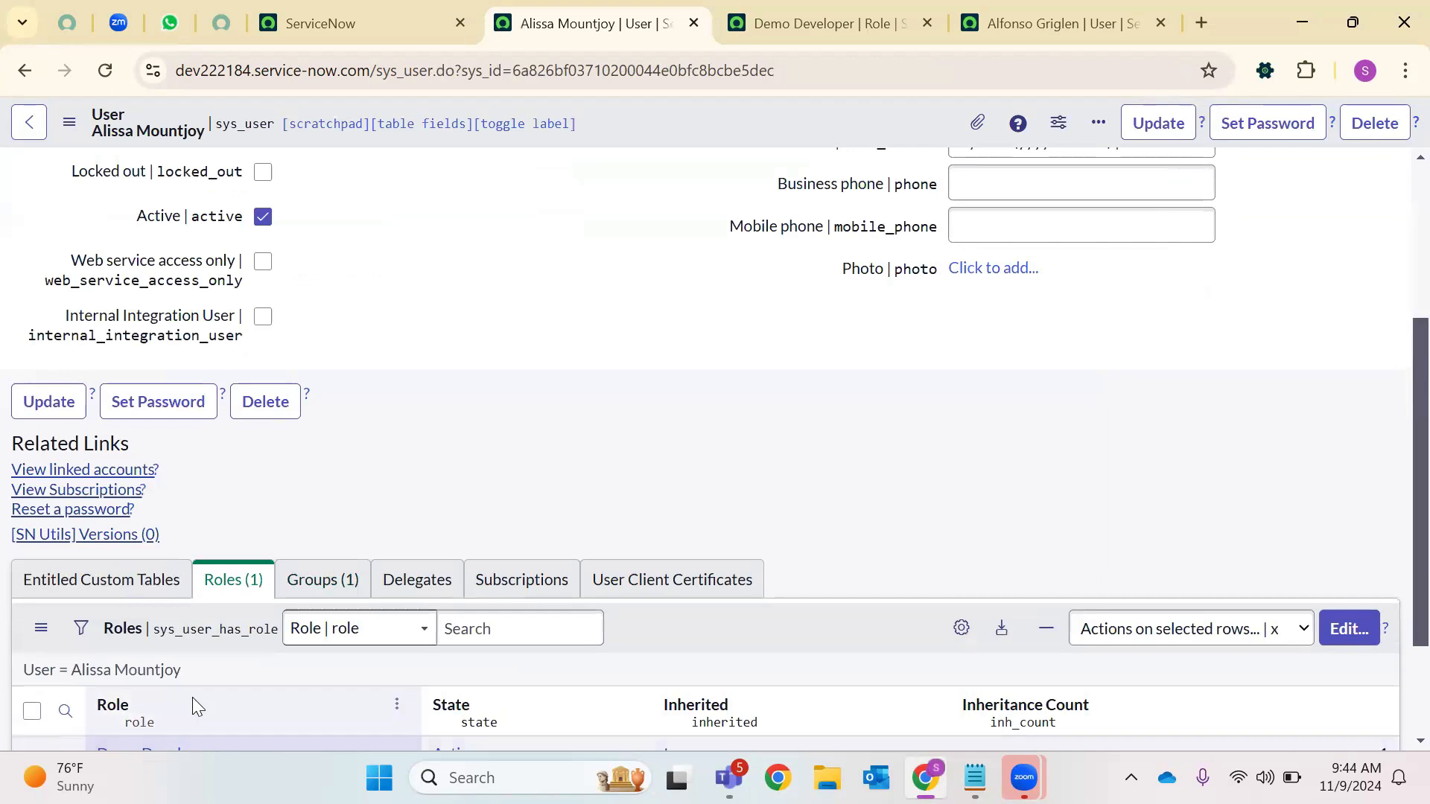
pyautogui.scroll(-2, 192, 697)
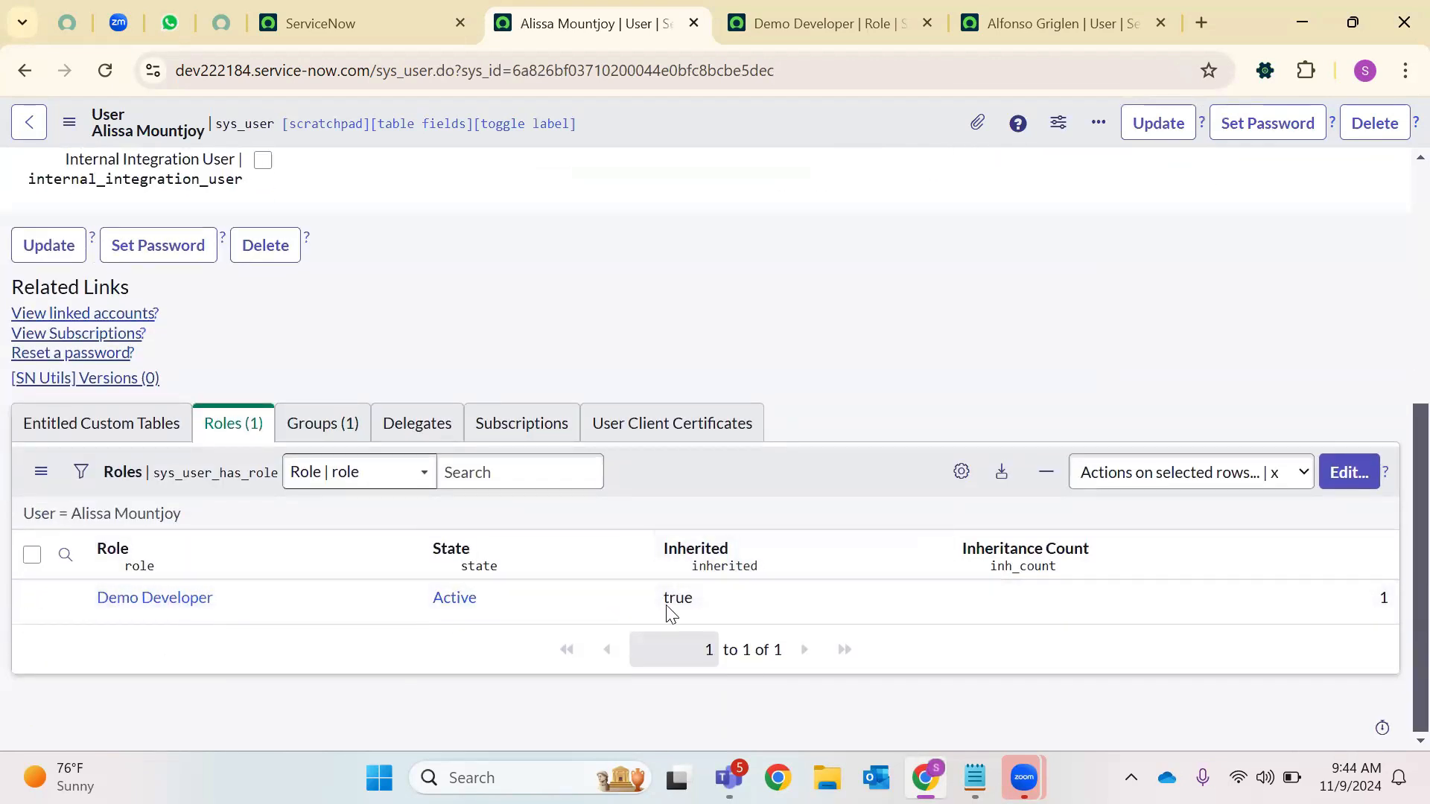
# Add the Inheritance Map column to the Roles list, placed right after Role
pyautogui.click(955, 485)
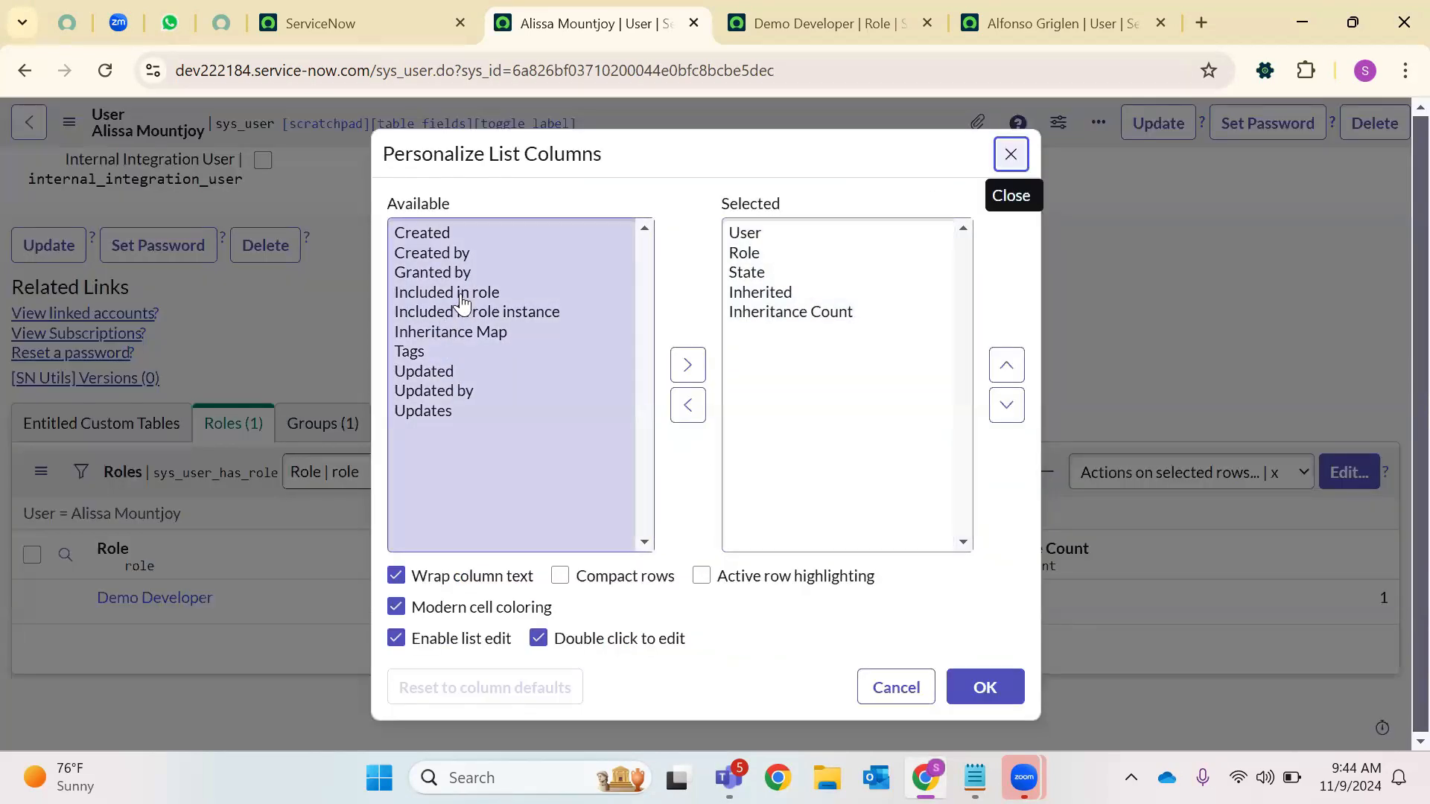
pyautogui.click(456, 333)
pyautogui.click(687, 365)
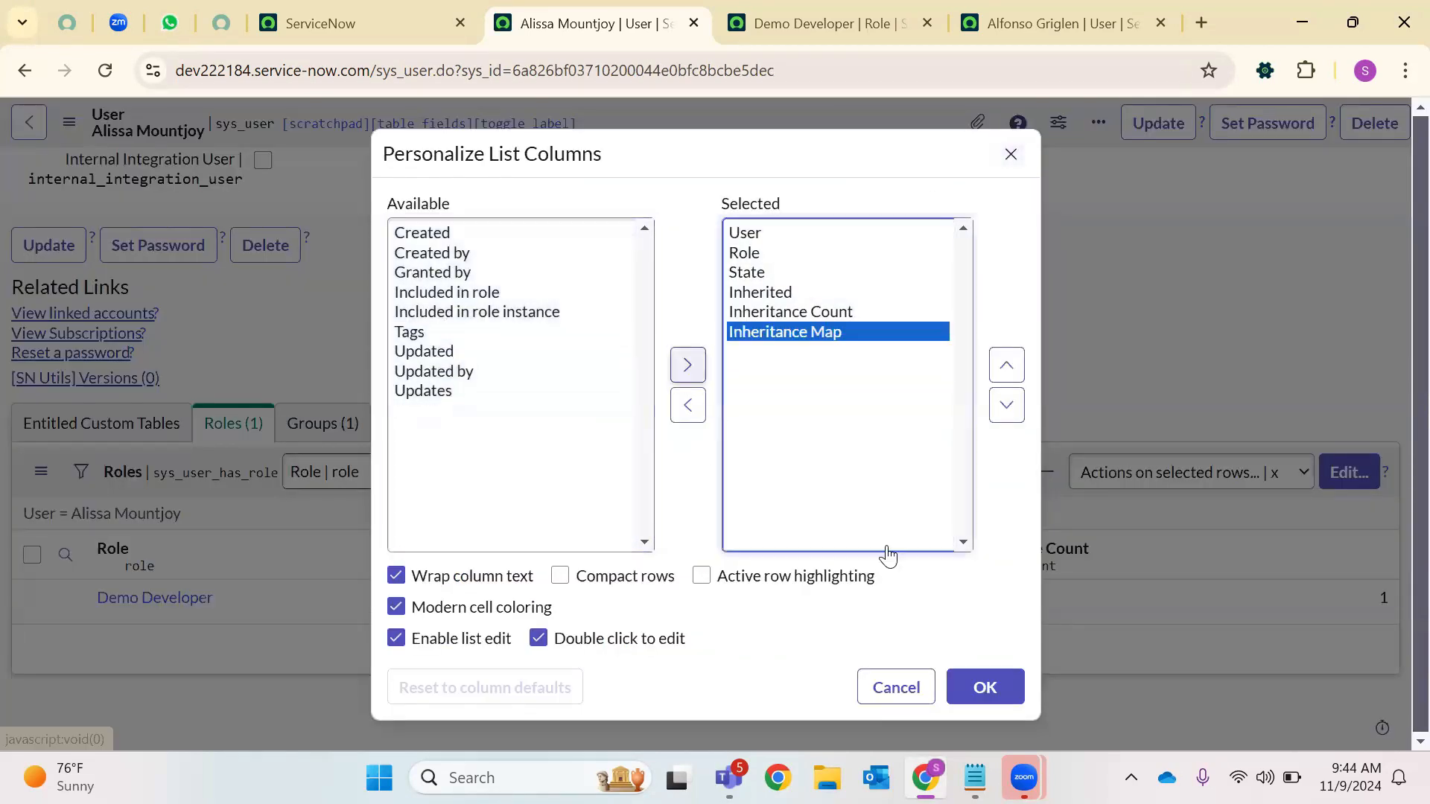
pyautogui.click(1002, 364)
pyautogui.click(1002, 365)
pyautogui.click(1002, 364)
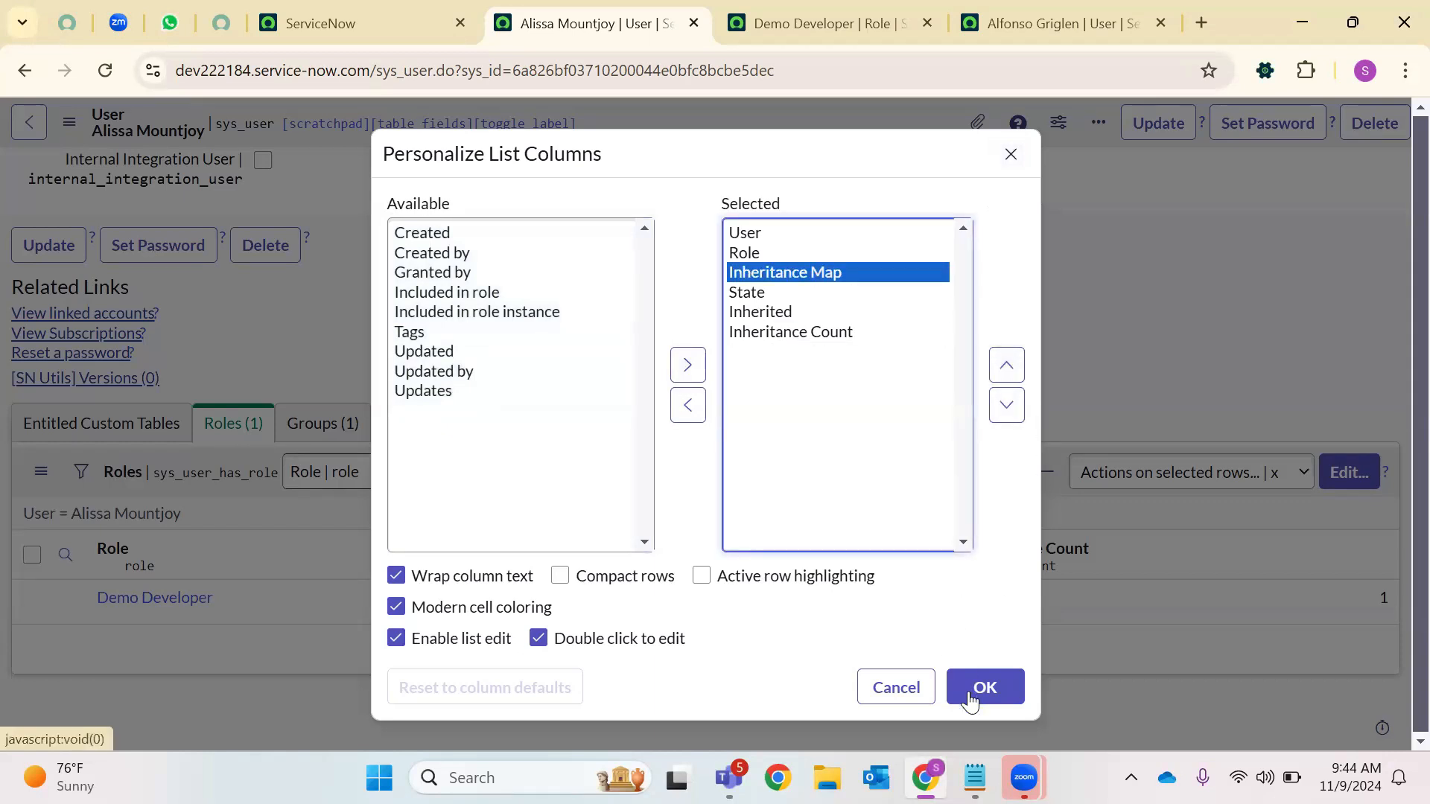
pyautogui.click(965, 686)
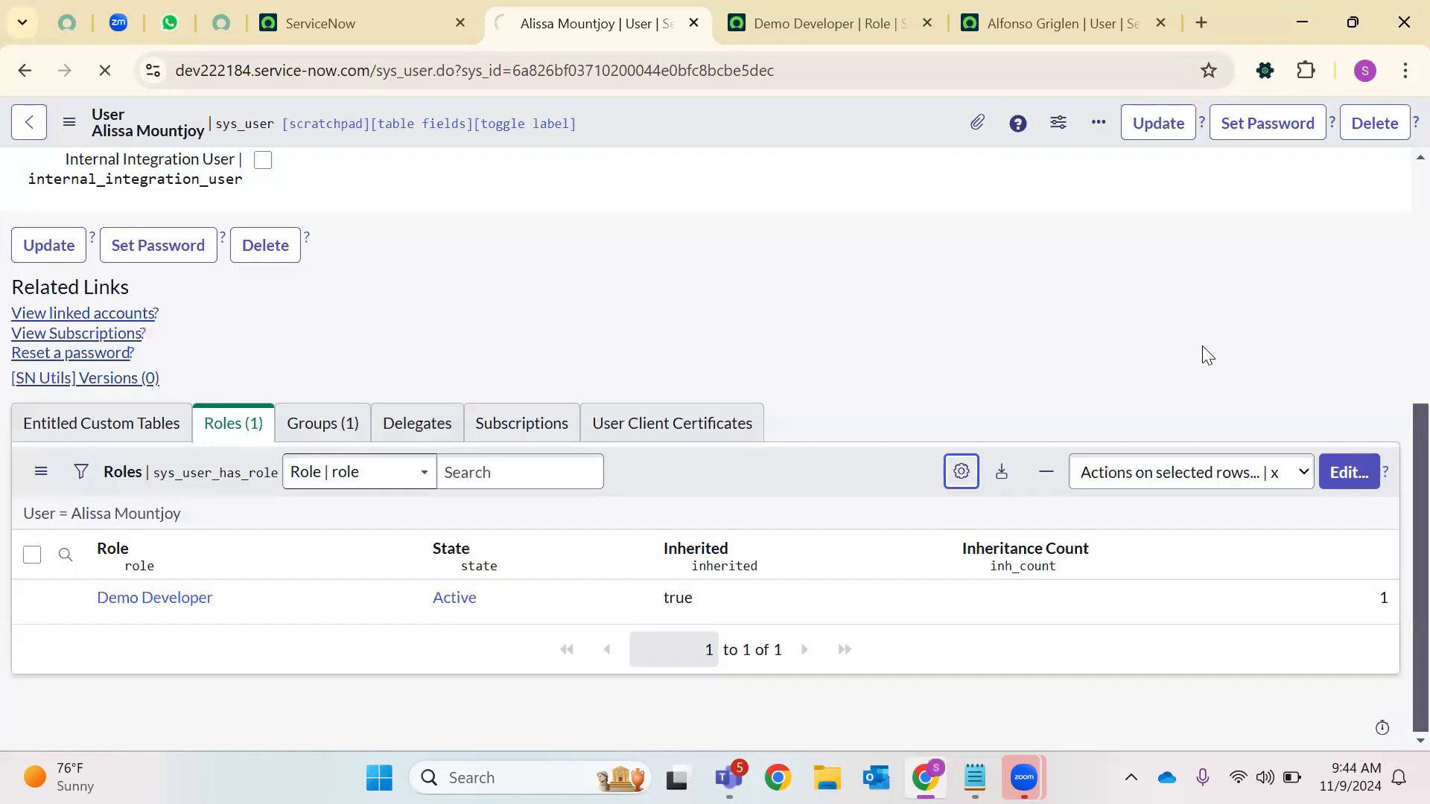
# Return to the user record and scroll down to its Roles list
pyautogui.scroll(-4, 945, 437)
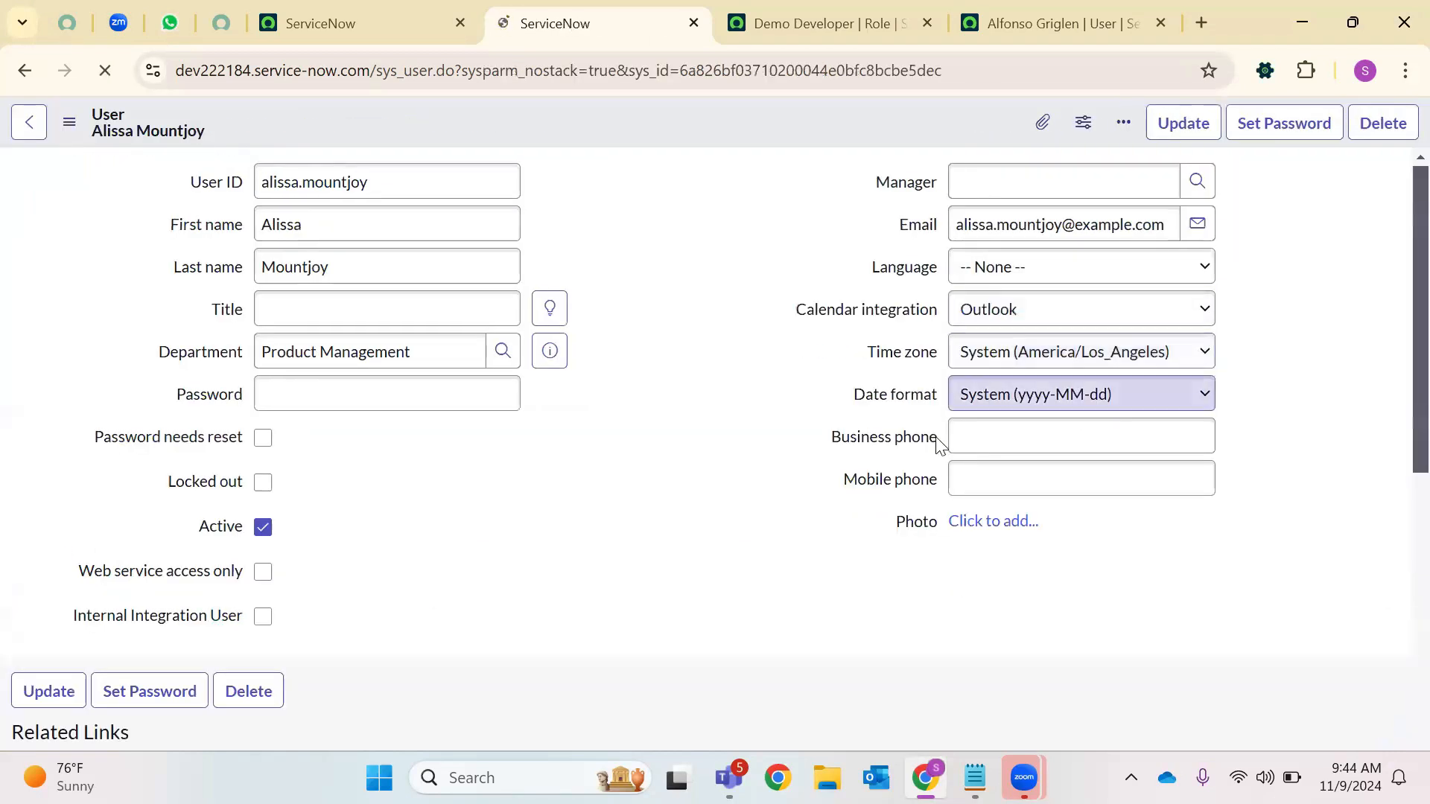
pyautogui.scroll(-6, 767, 366)
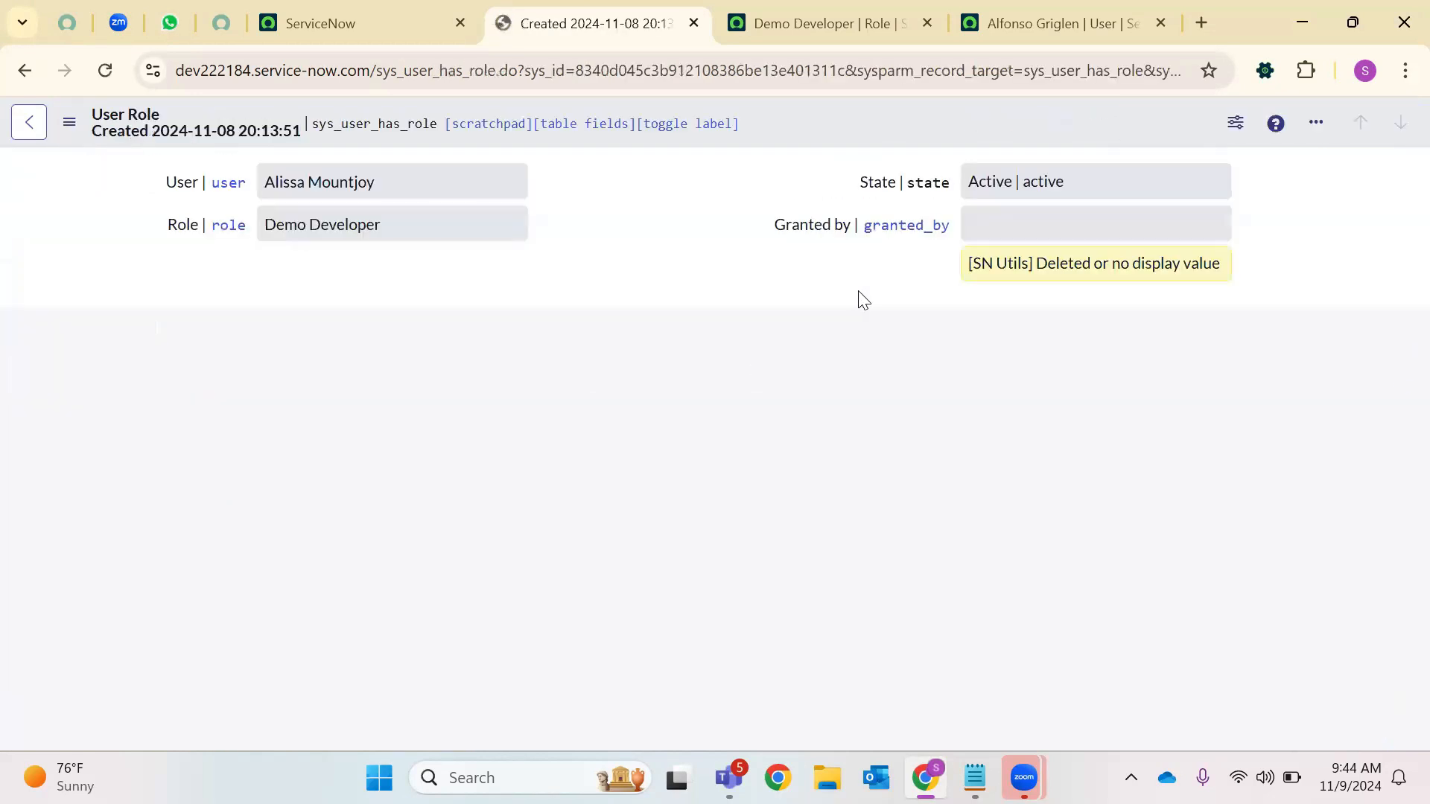
pyautogui.click(259, 237)
pyautogui.scroll(-4, 533, 447)
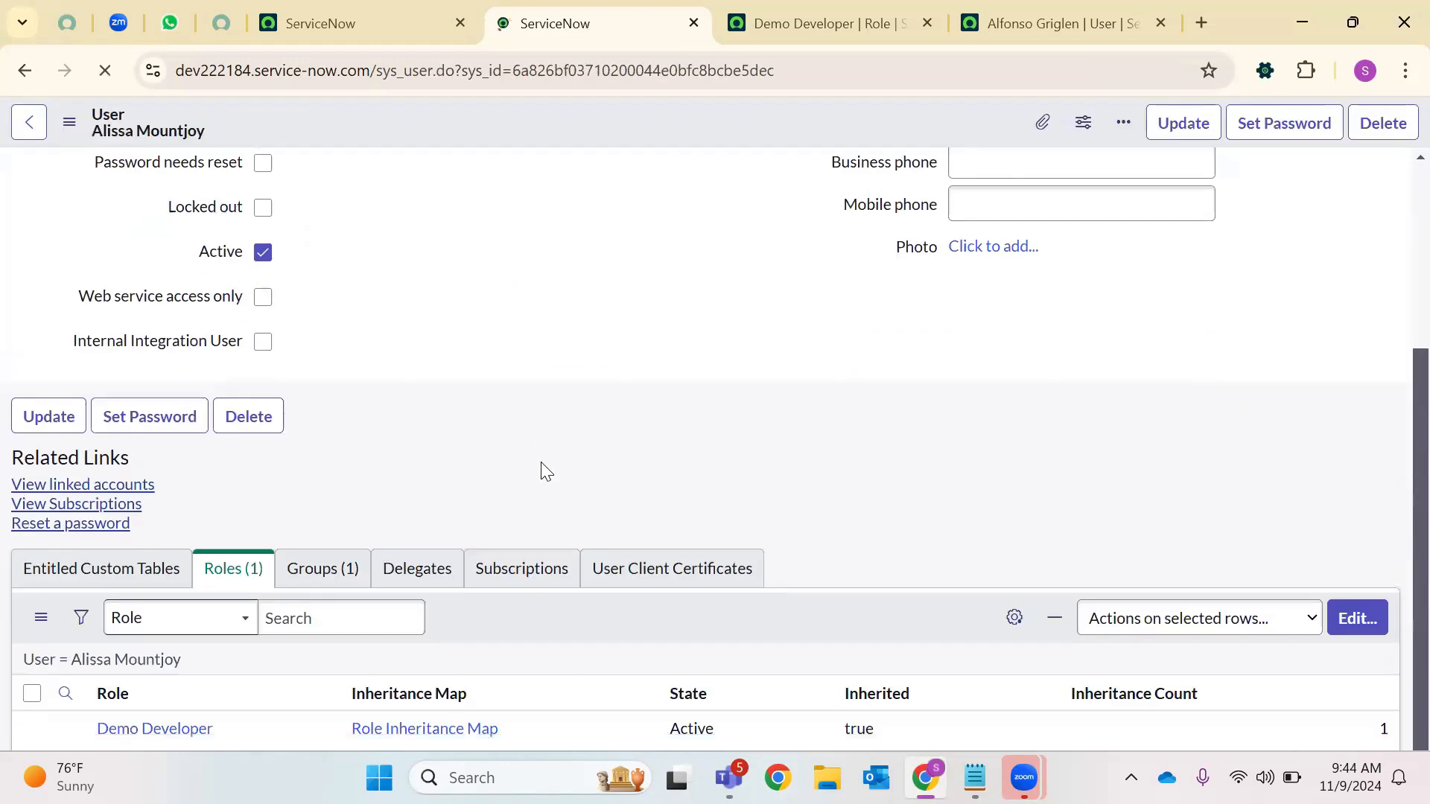
pyautogui.scroll(-2, 1031, 386)
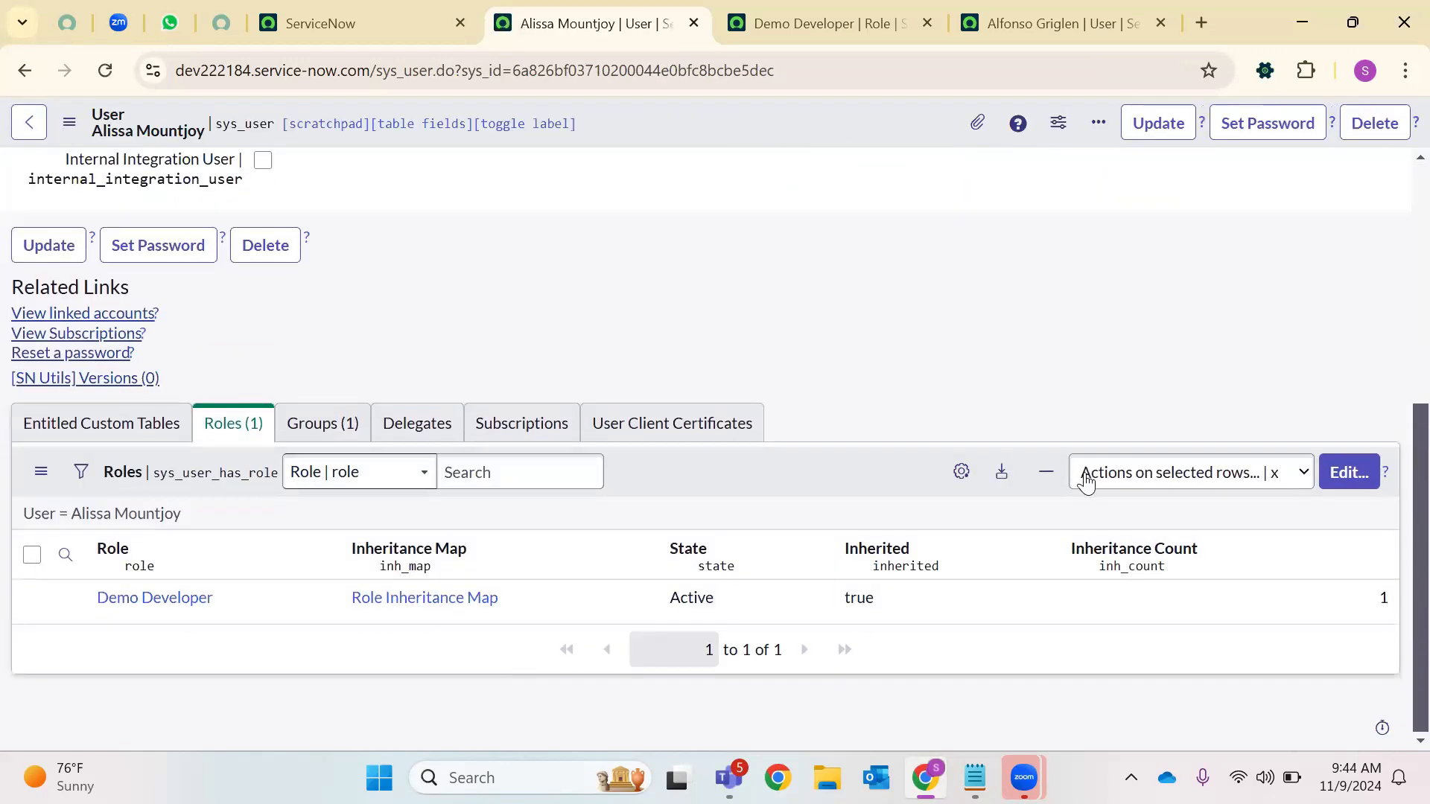
# Add the Included in role and Included in role instance columns to the Roles list
pyautogui.click(961, 474)
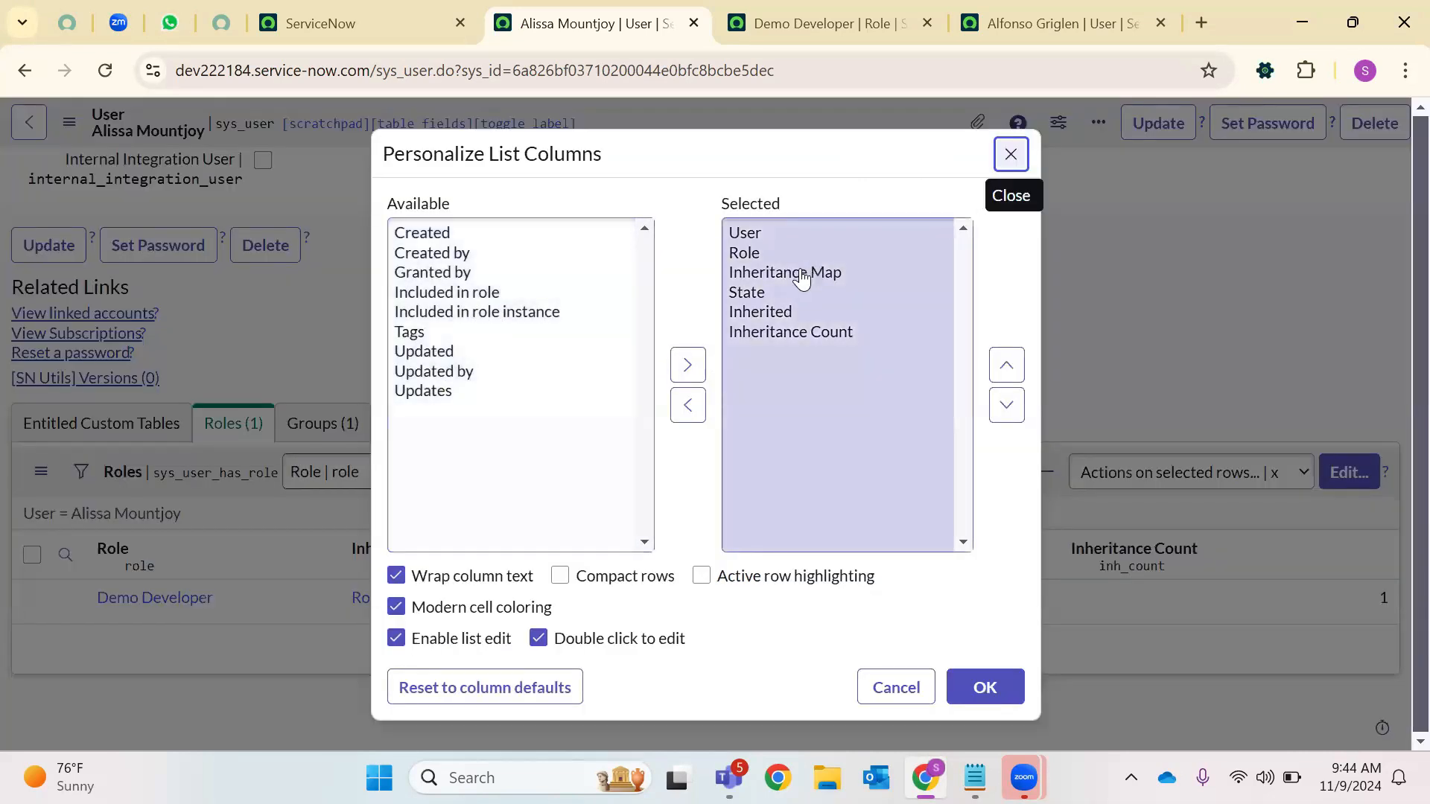
pyautogui.click(782, 330)
pyautogui.click(789, 311)
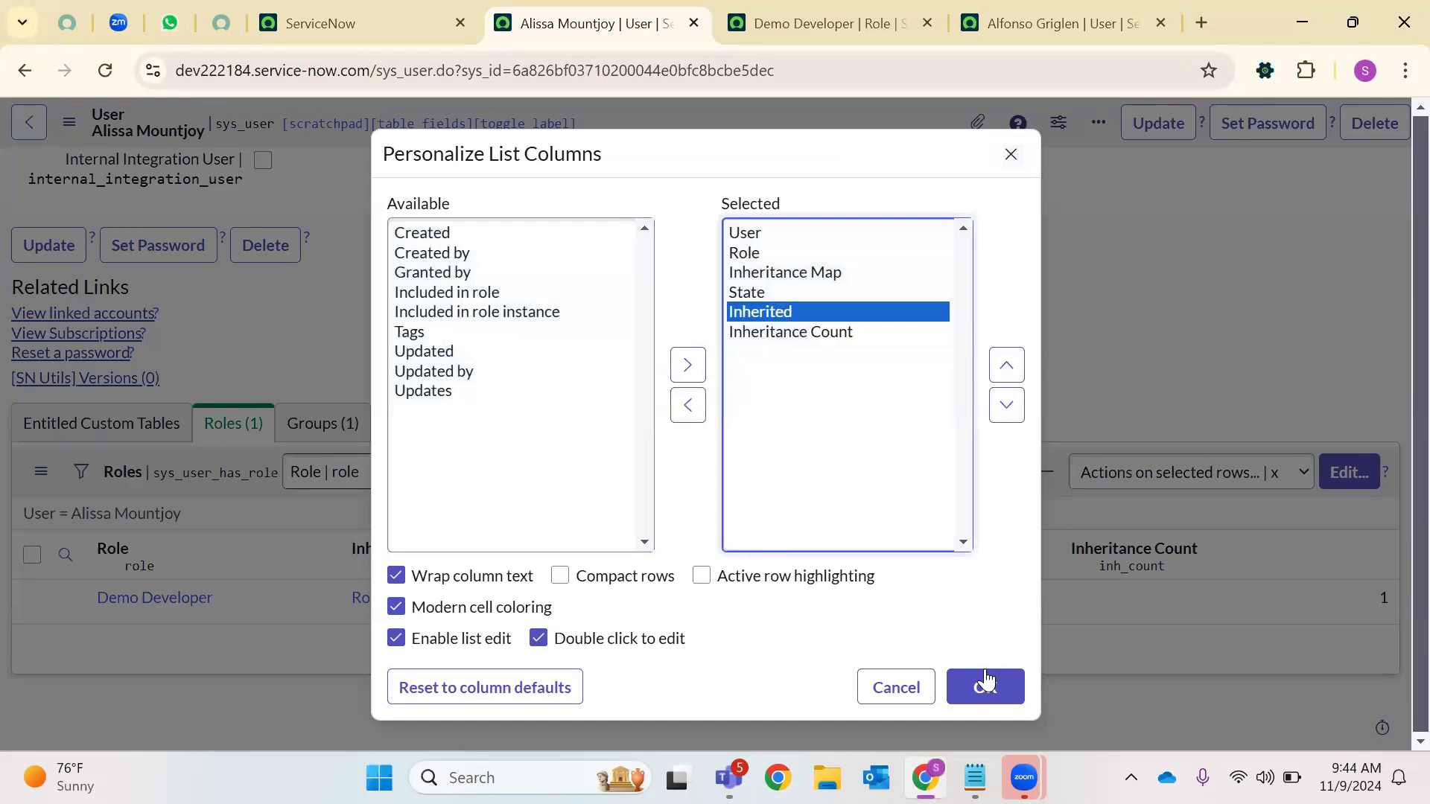
pyautogui.click(447, 292)
pyautogui.click(687, 365)
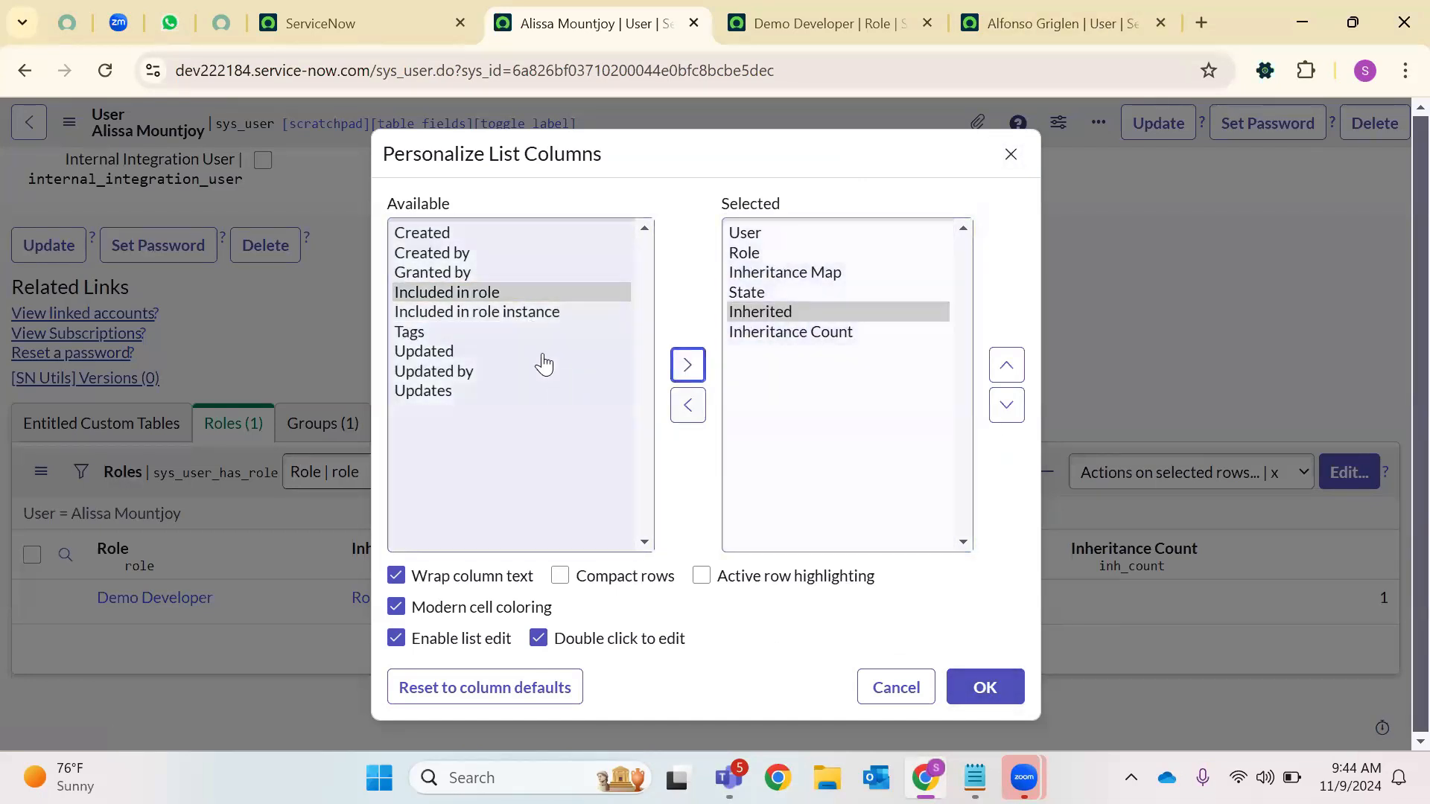
pyautogui.click(543, 370)
pyautogui.click(521, 293)
pyautogui.click(689, 370)
pyautogui.click(491, 293)
pyautogui.click(683, 368)
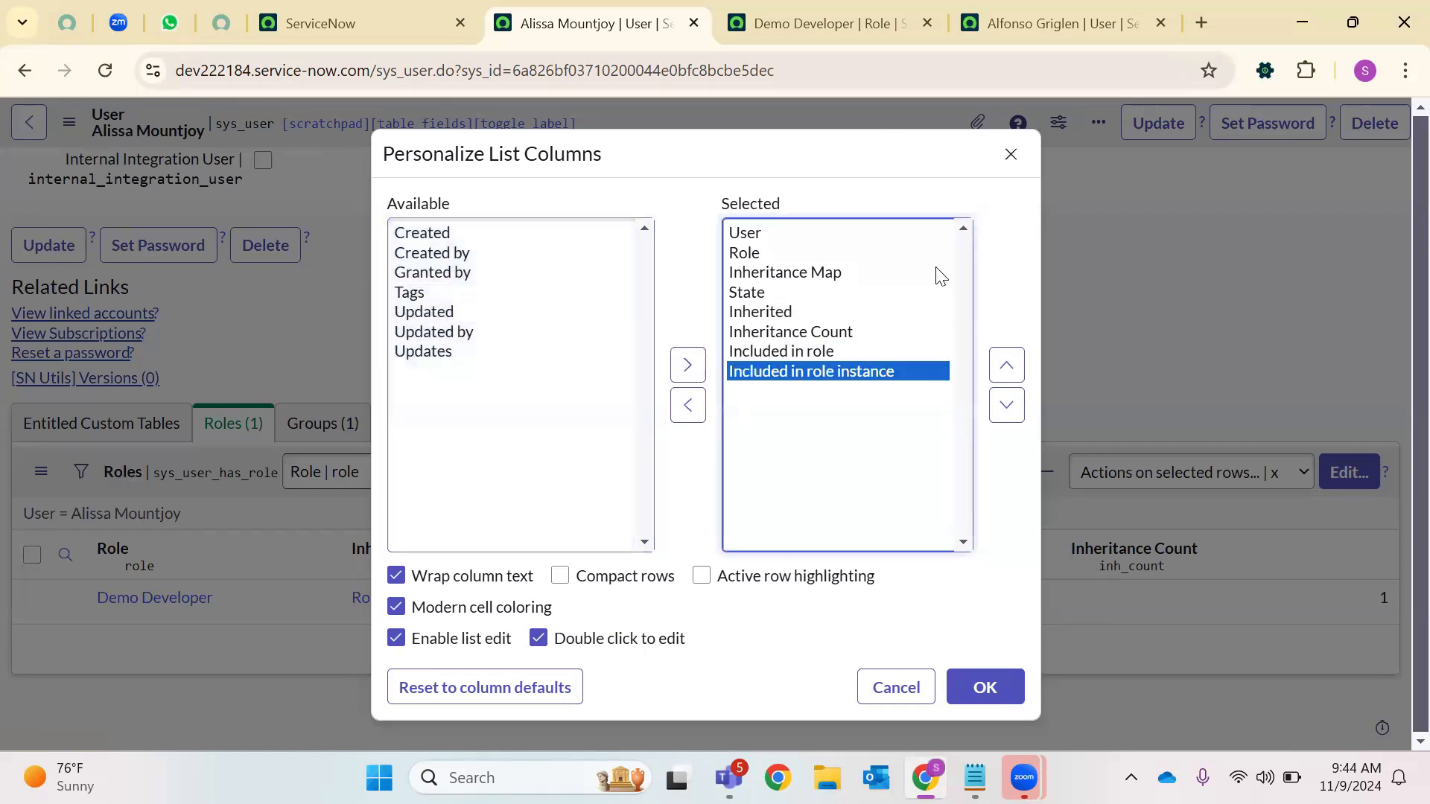
pyautogui.moveTo(894, 23); pyautogui.dragTo(894, 137)
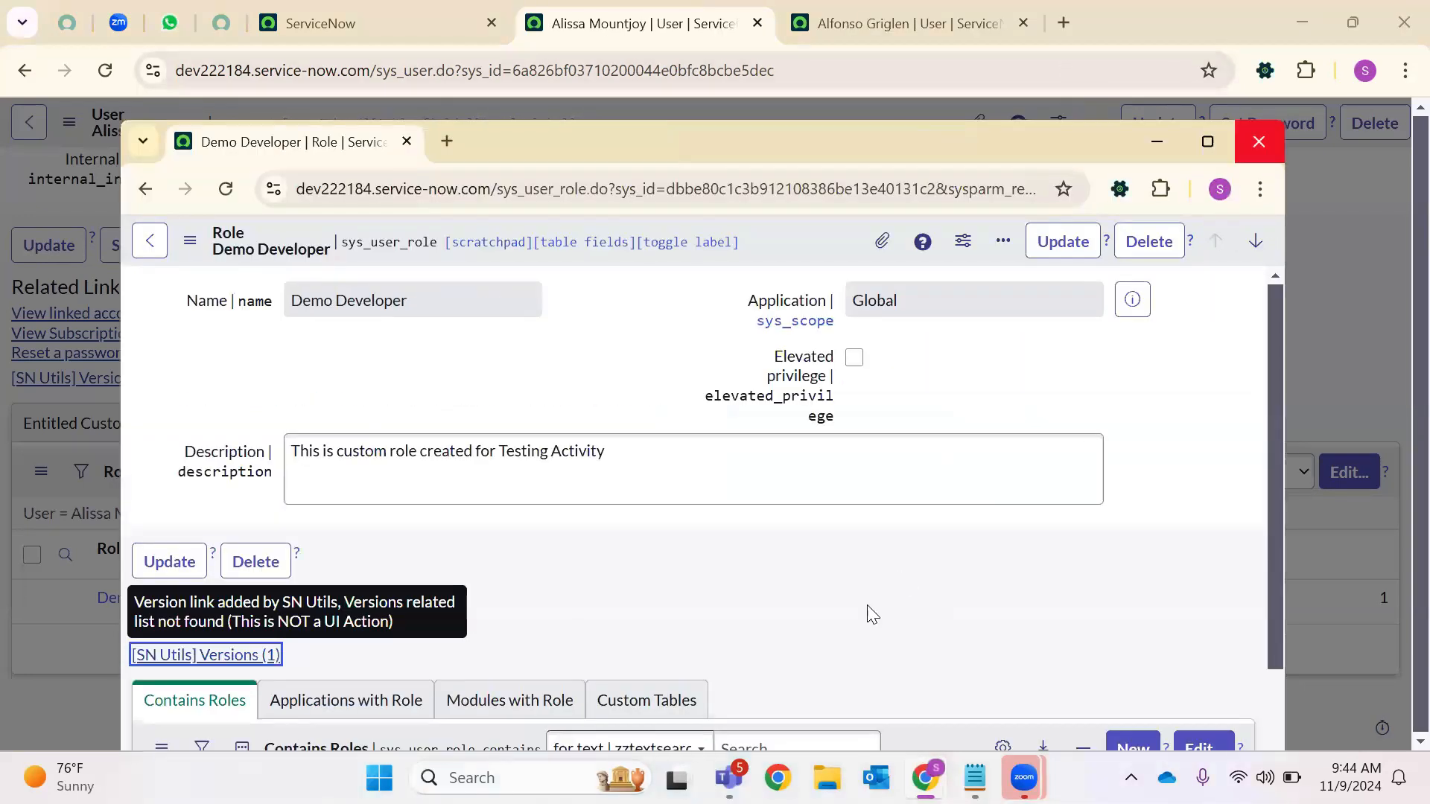
pyautogui.click(988, 694)
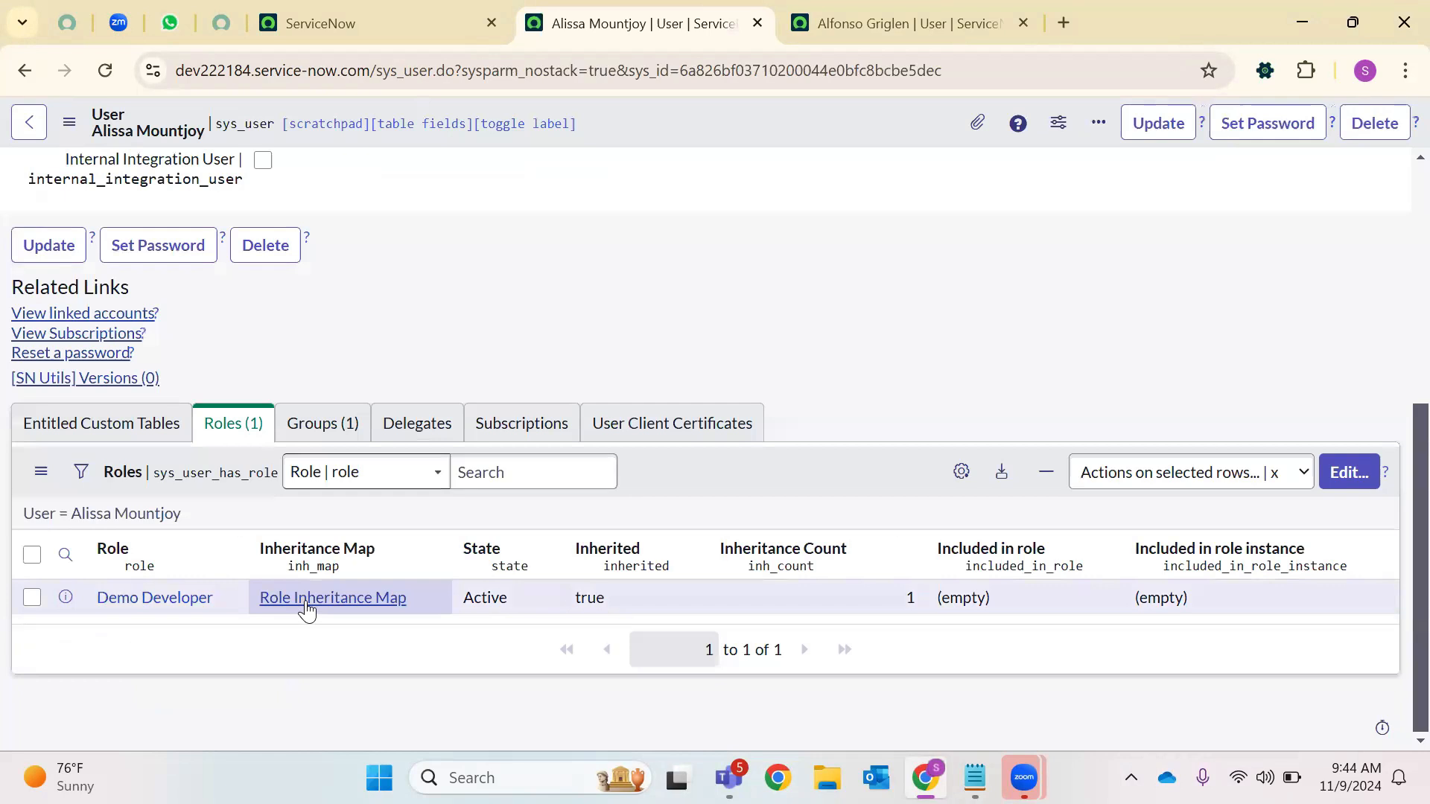
# Inspect the Demo Developer role assignment record, then return to the user
pyautogui.click(302, 605)
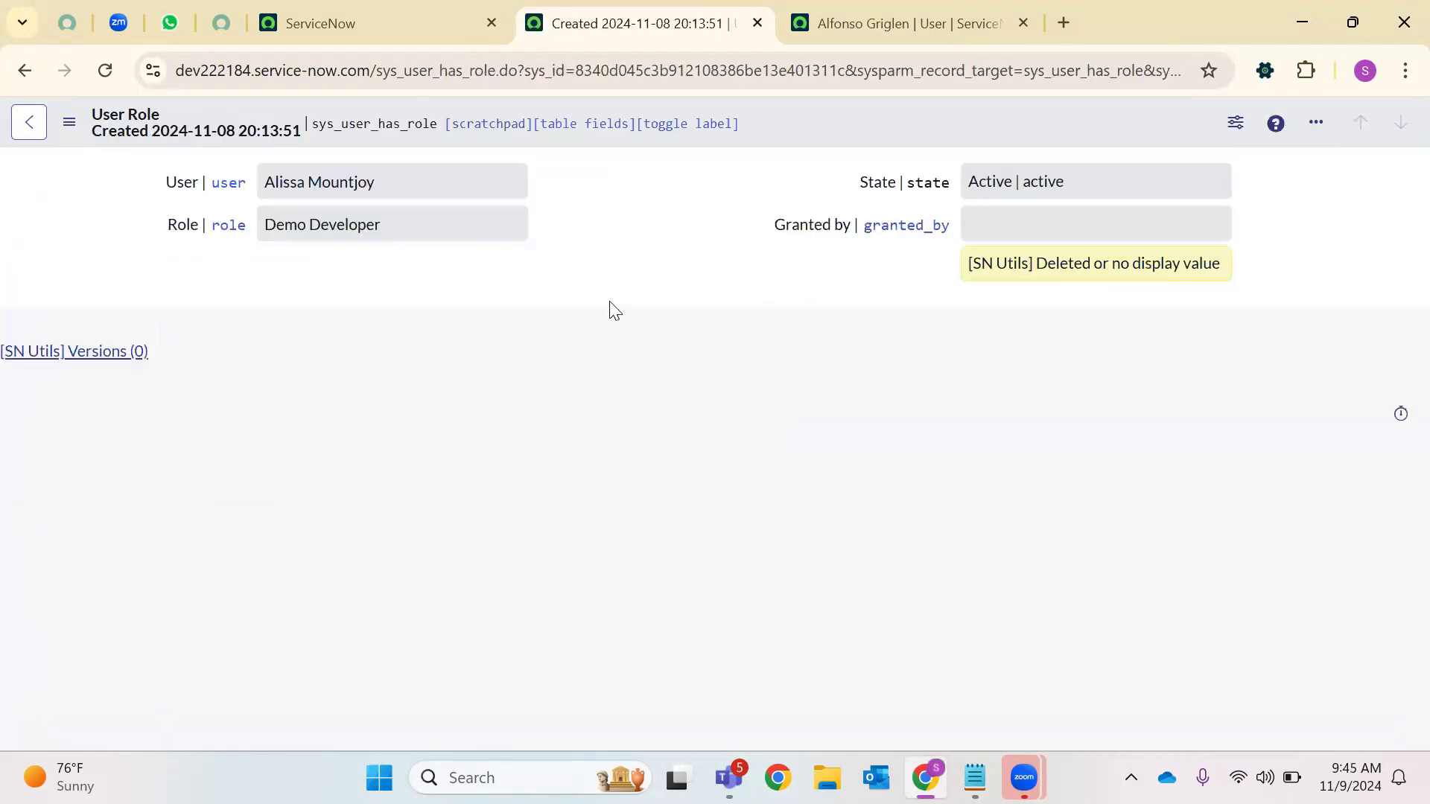
pyautogui.click(31, 125)
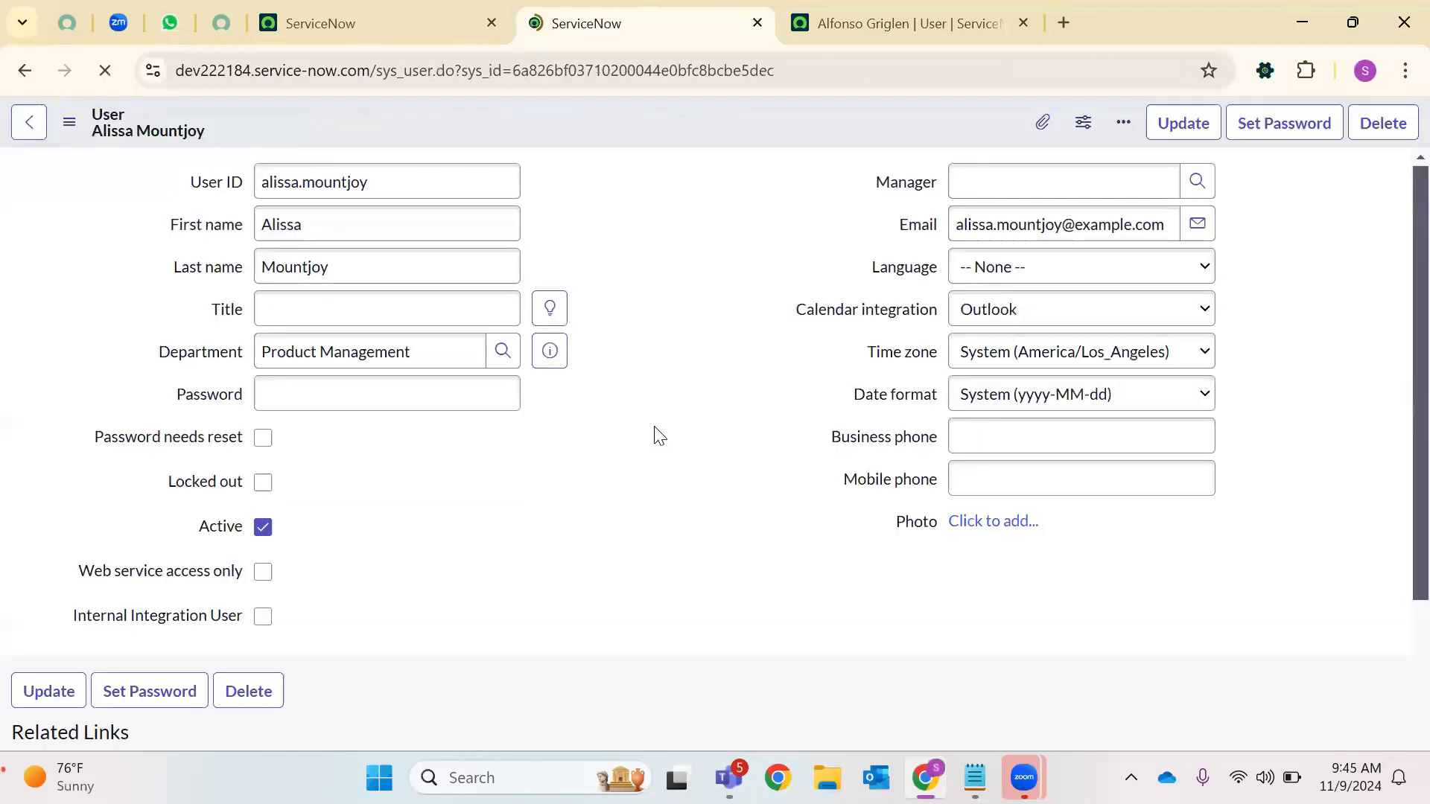
pyautogui.scroll(-5, 626, 452)
pyautogui.scroll(-1, 462, 529)
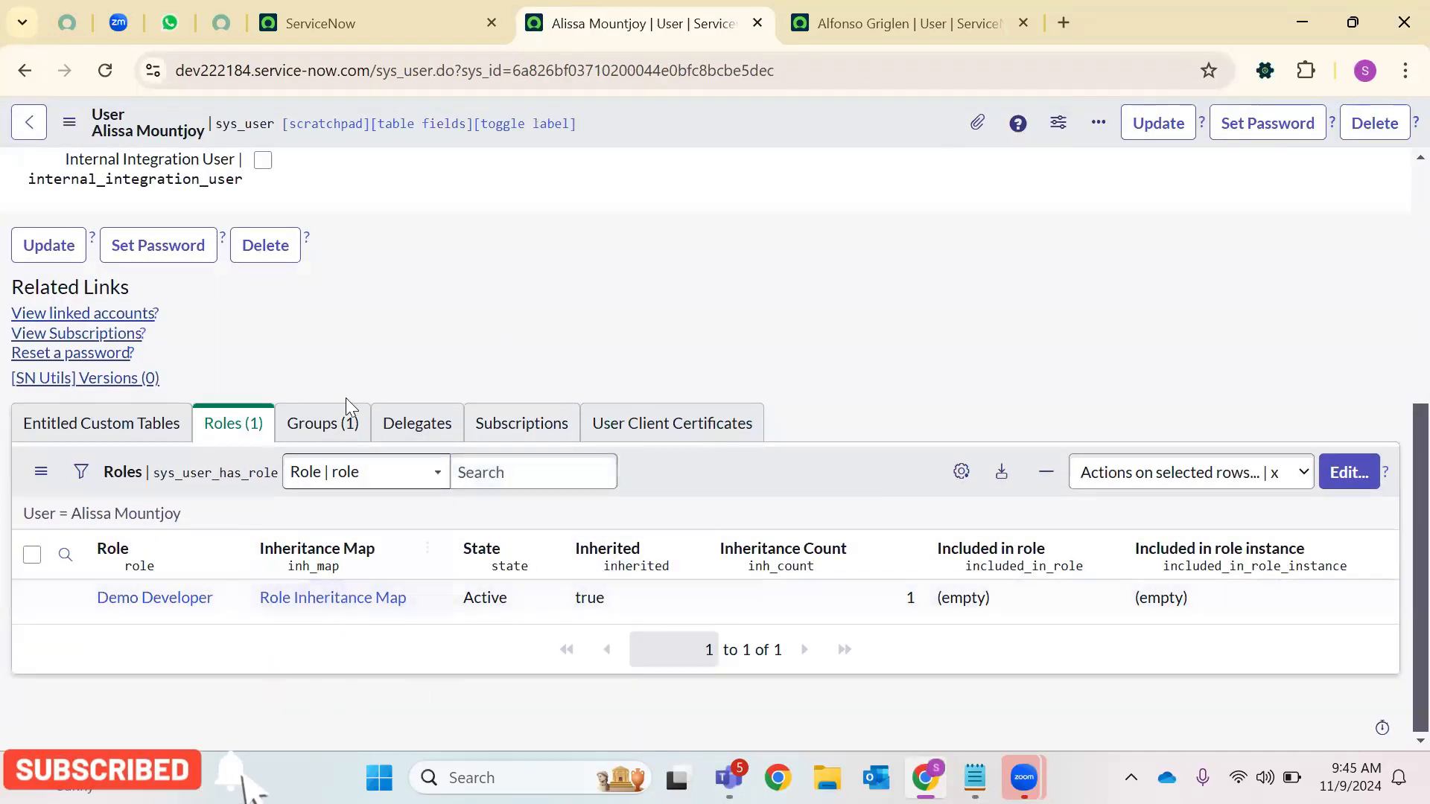
# Open the role's inheritance map record (sys_user_has_role) in new tabs, then close them
pyautogui.middleClick(292, 602)
pyautogui.rightClick(297, 587)
pyautogui.press('Escape')
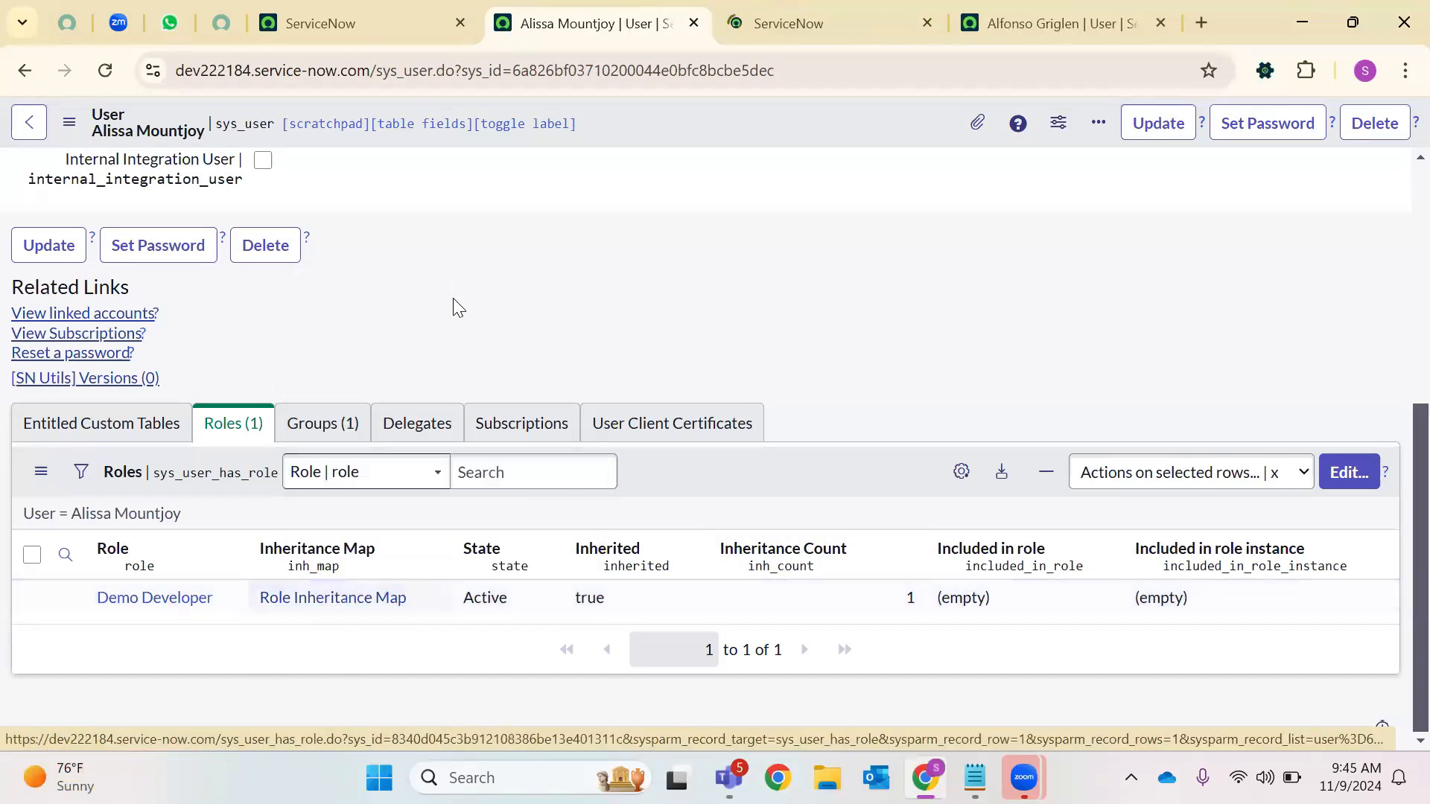
pyautogui.click(901, 13)
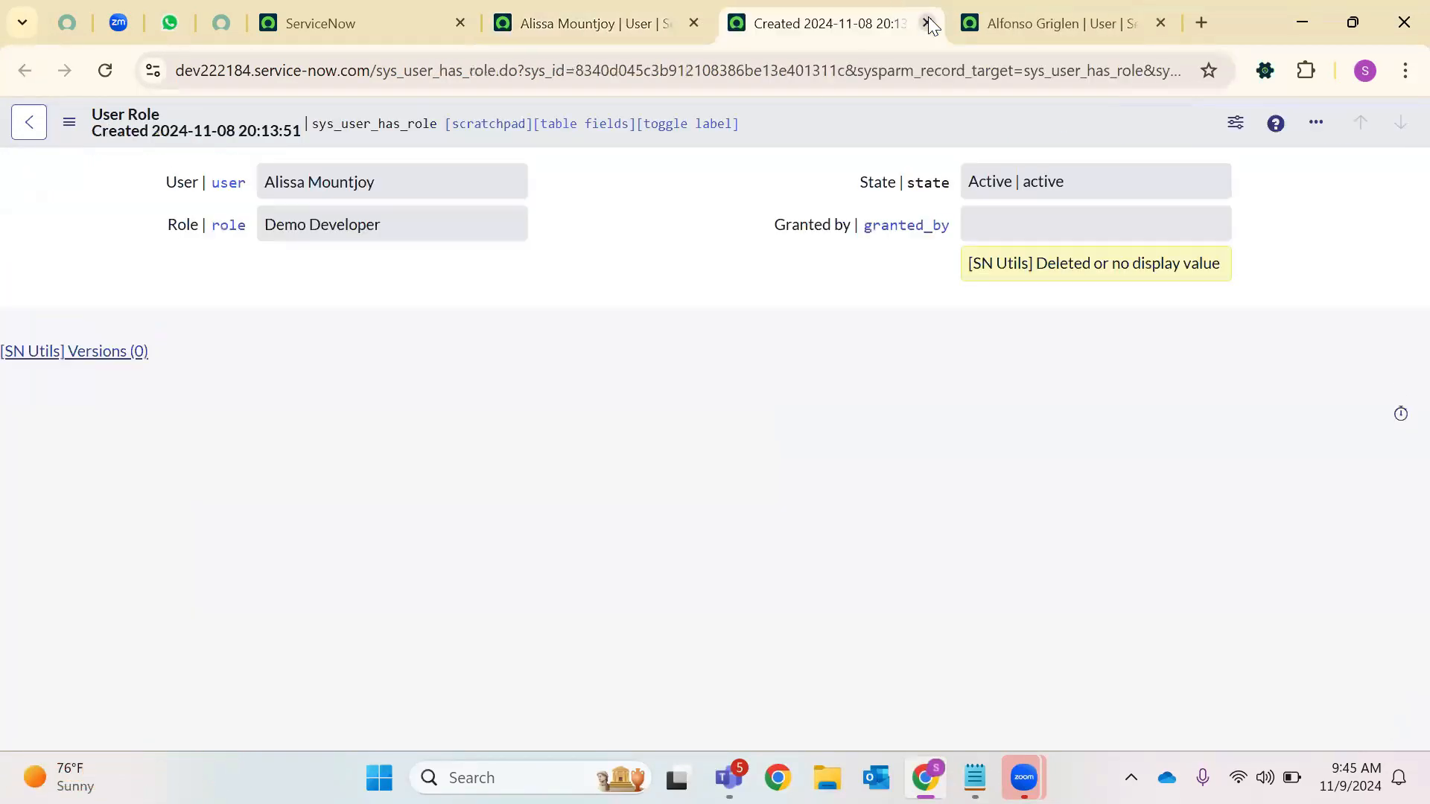
pyautogui.doubleClick(399, 125)
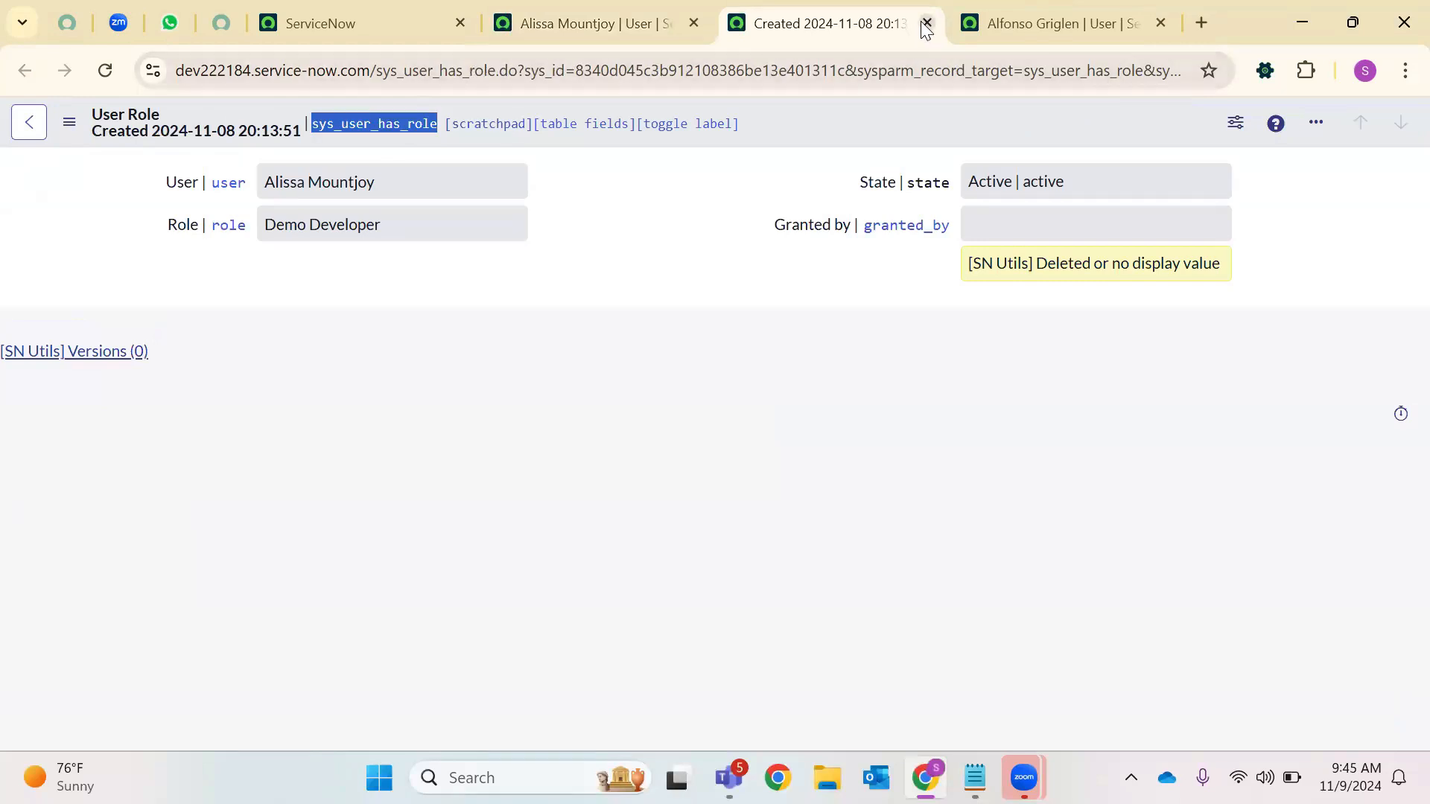
pyautogui.click(926, 23)
pyautogui.rightClick(302, 603)
pyautogui.click(470, 289)
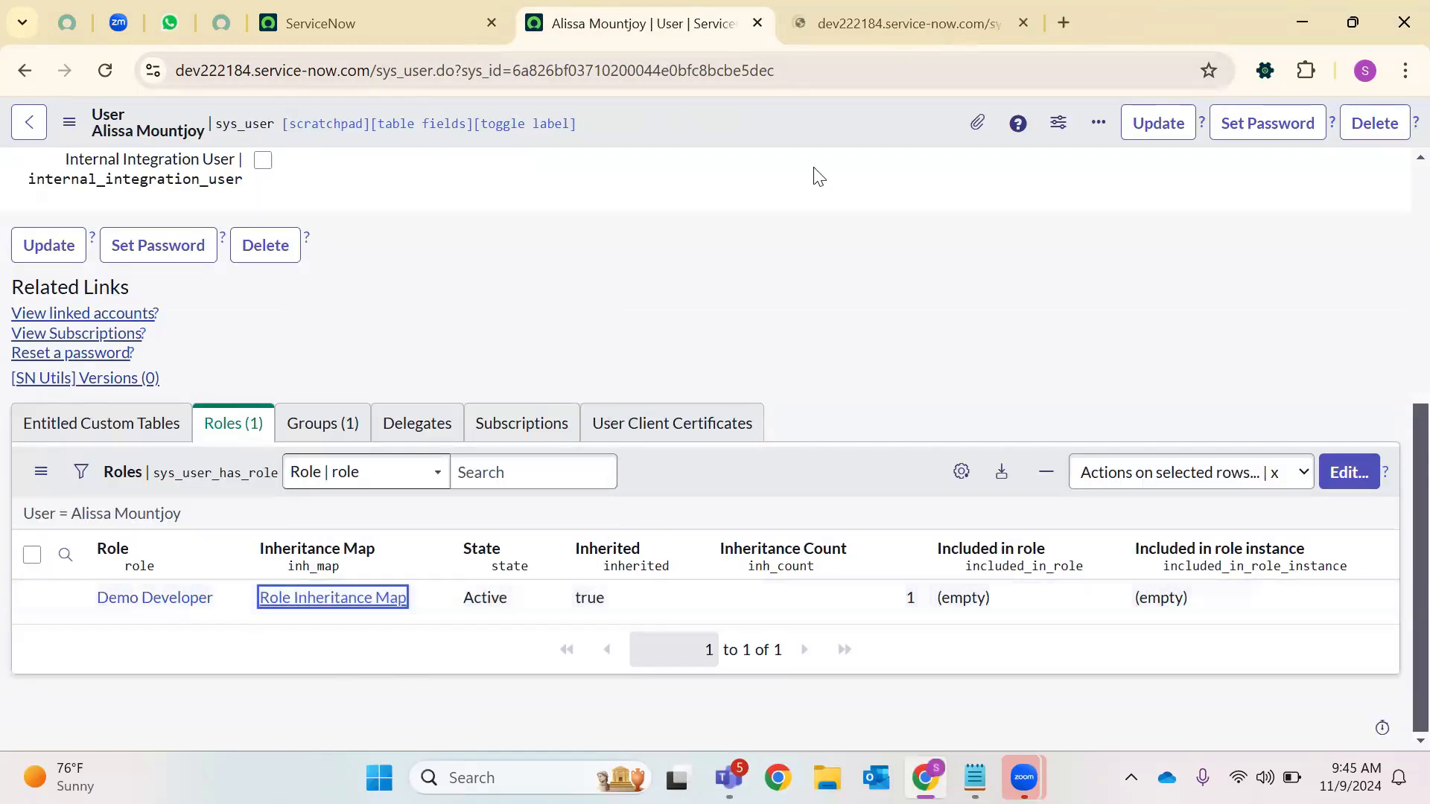
pyautogui.click(833, 17)
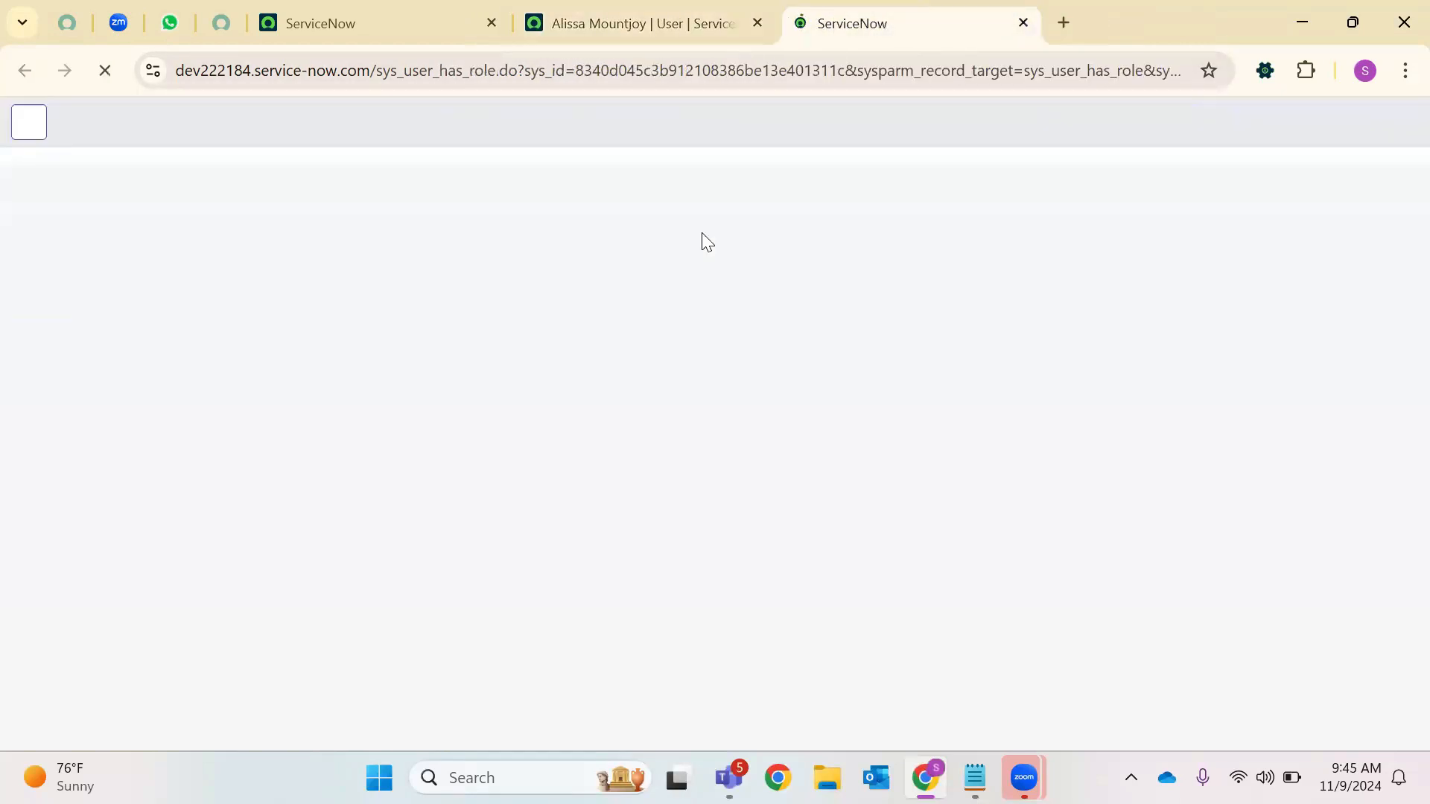
pyautogui.click(1023, 22)
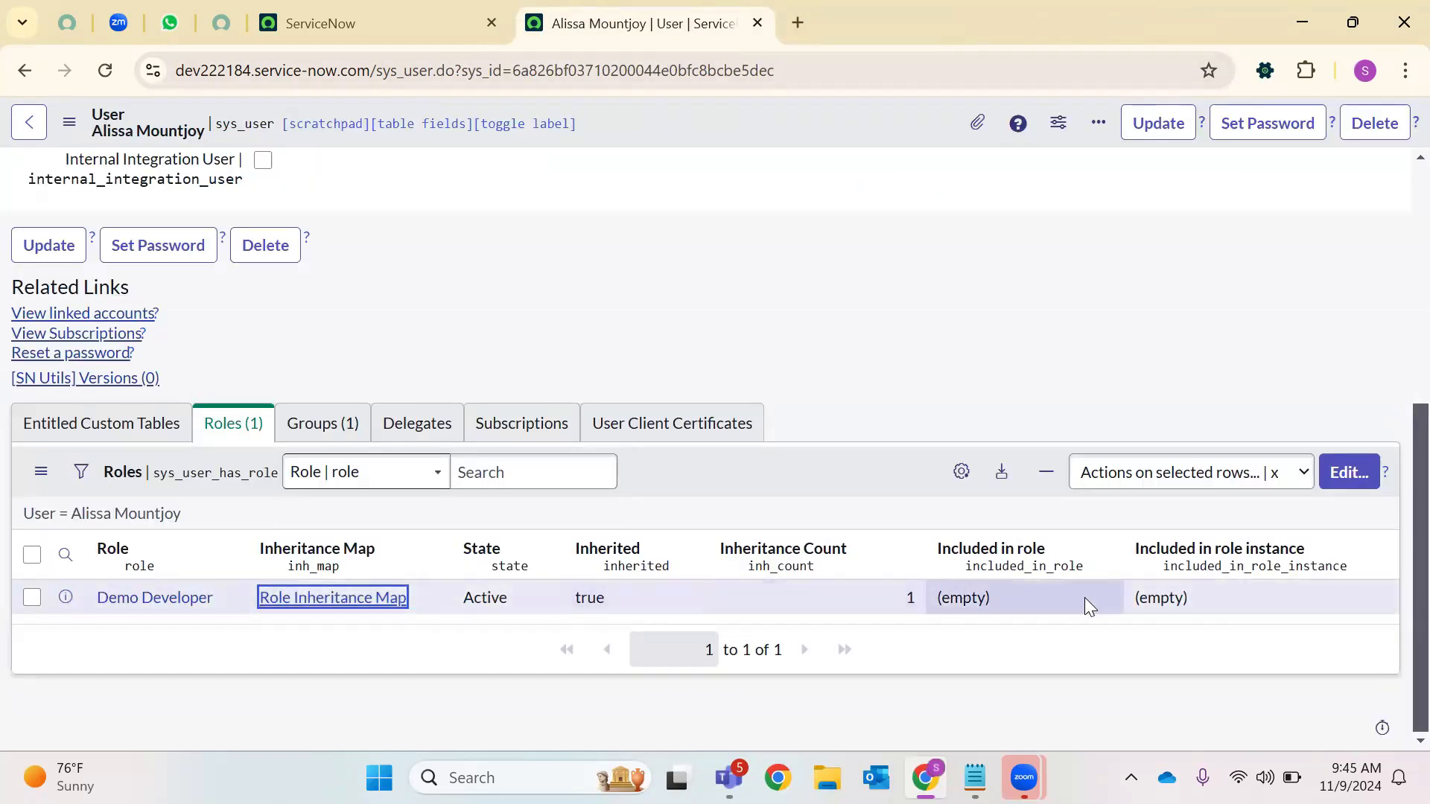
# Show the user's Groups list with Demo Development Team and open its editor
pyautogui.click(320, 424)
pyautogui.click(233, 429)
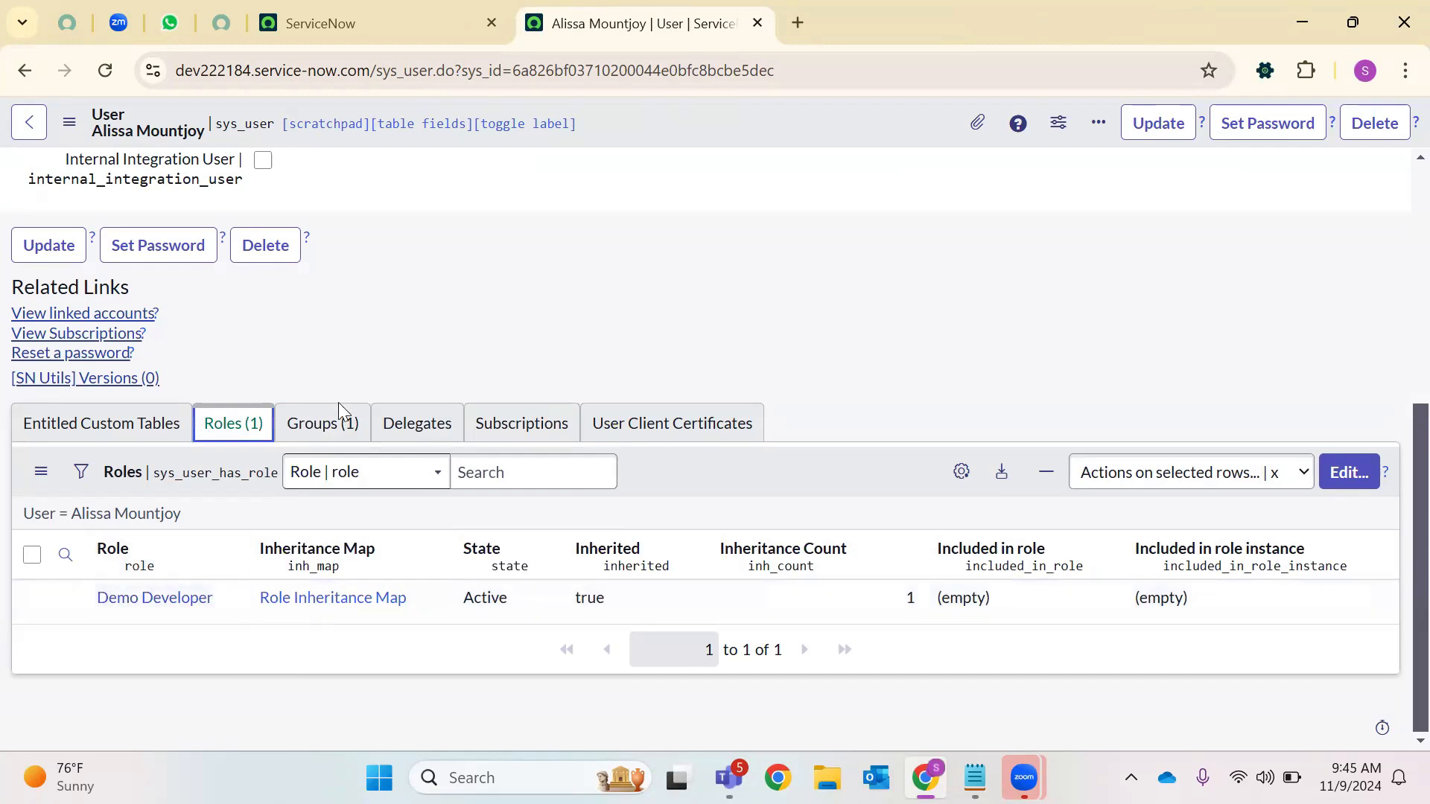
pyautogui.click(320, 425)
pyautogui.click(1323, 475)
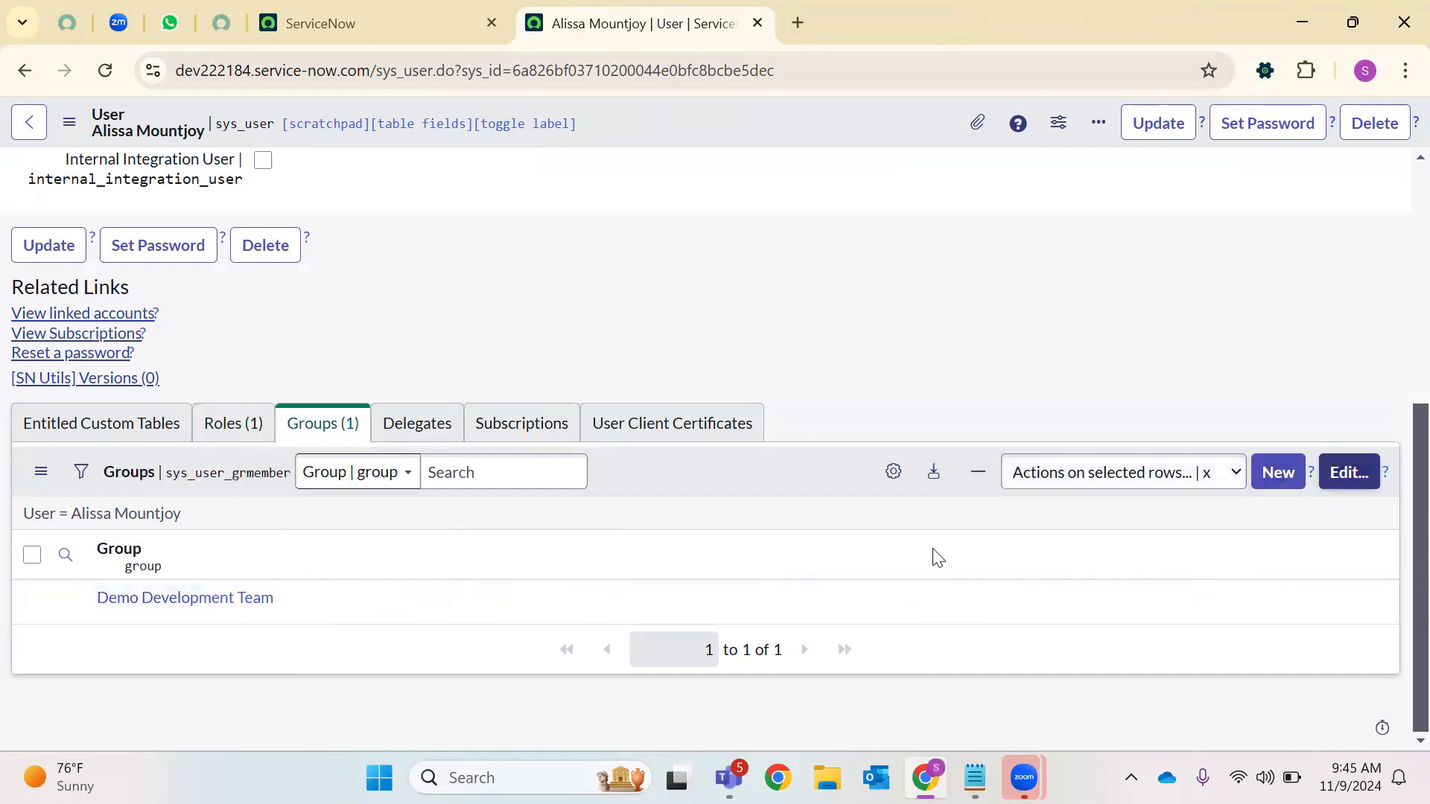
# Open the Groups list in a new tab from the application navigator
pyautogui.click(434, 10)
pyautogui.click(242, 128)
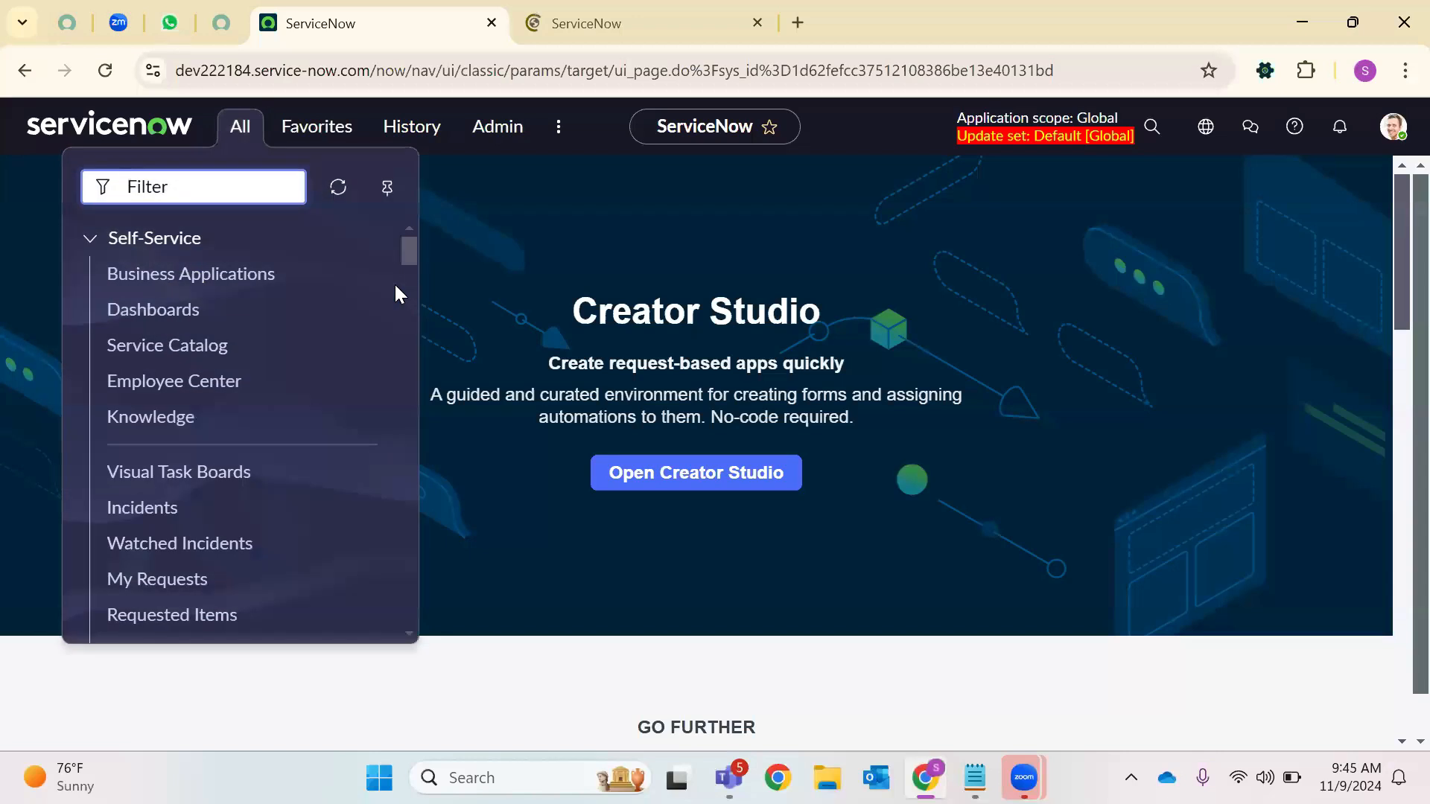
pyautogui.write('Groups')
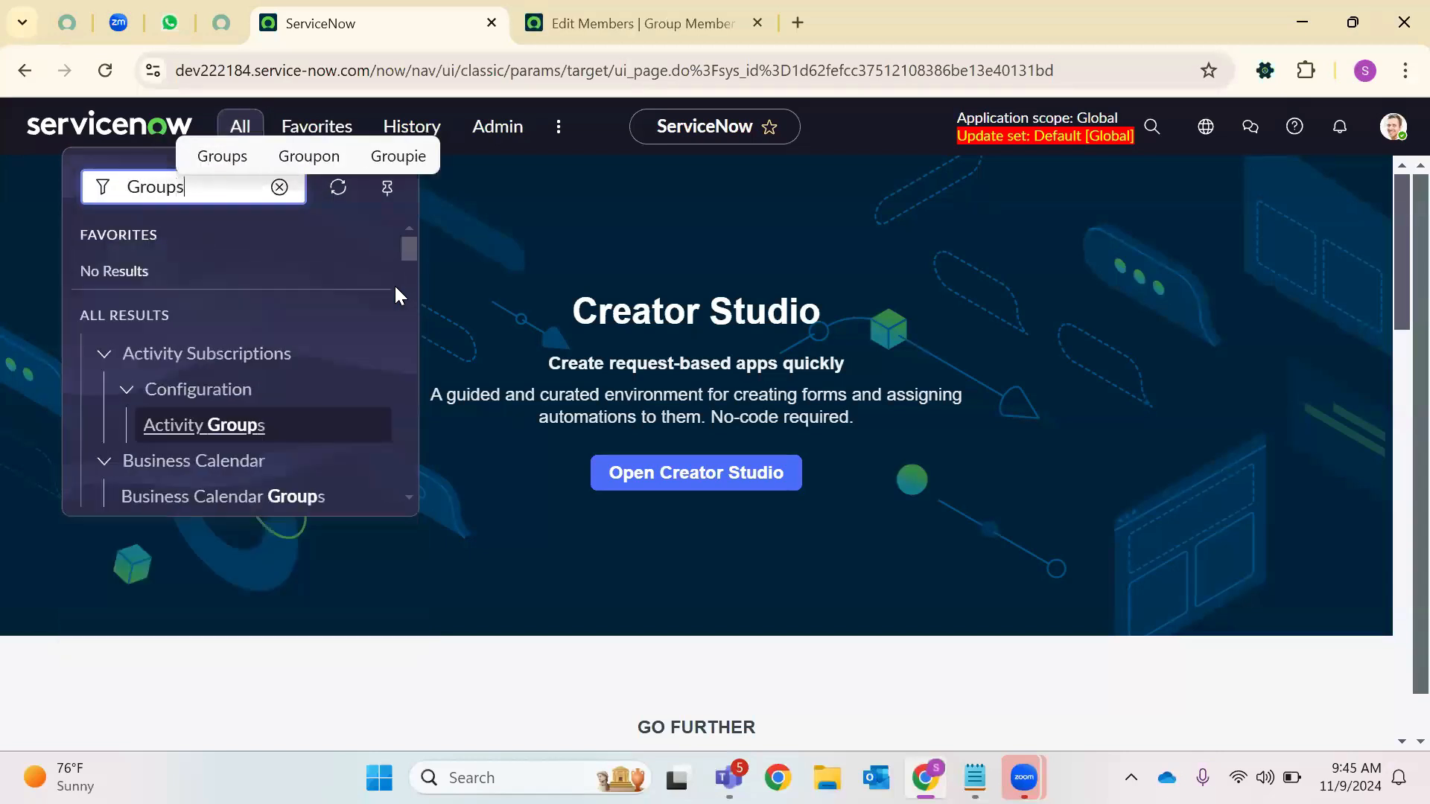
pyautogui.scroll(-15, 396, 344)
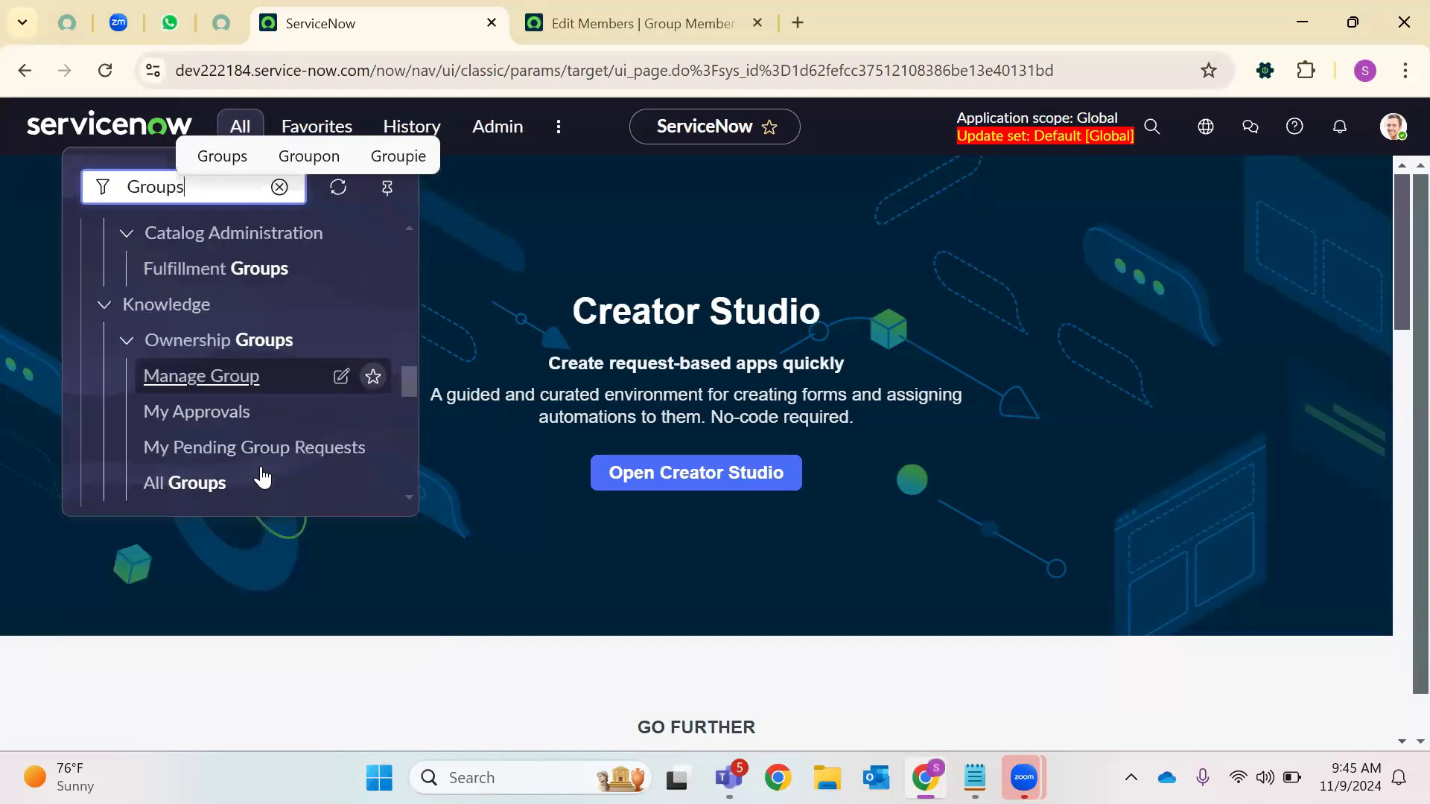
pyautogui.scroll(-5, 201, 425)
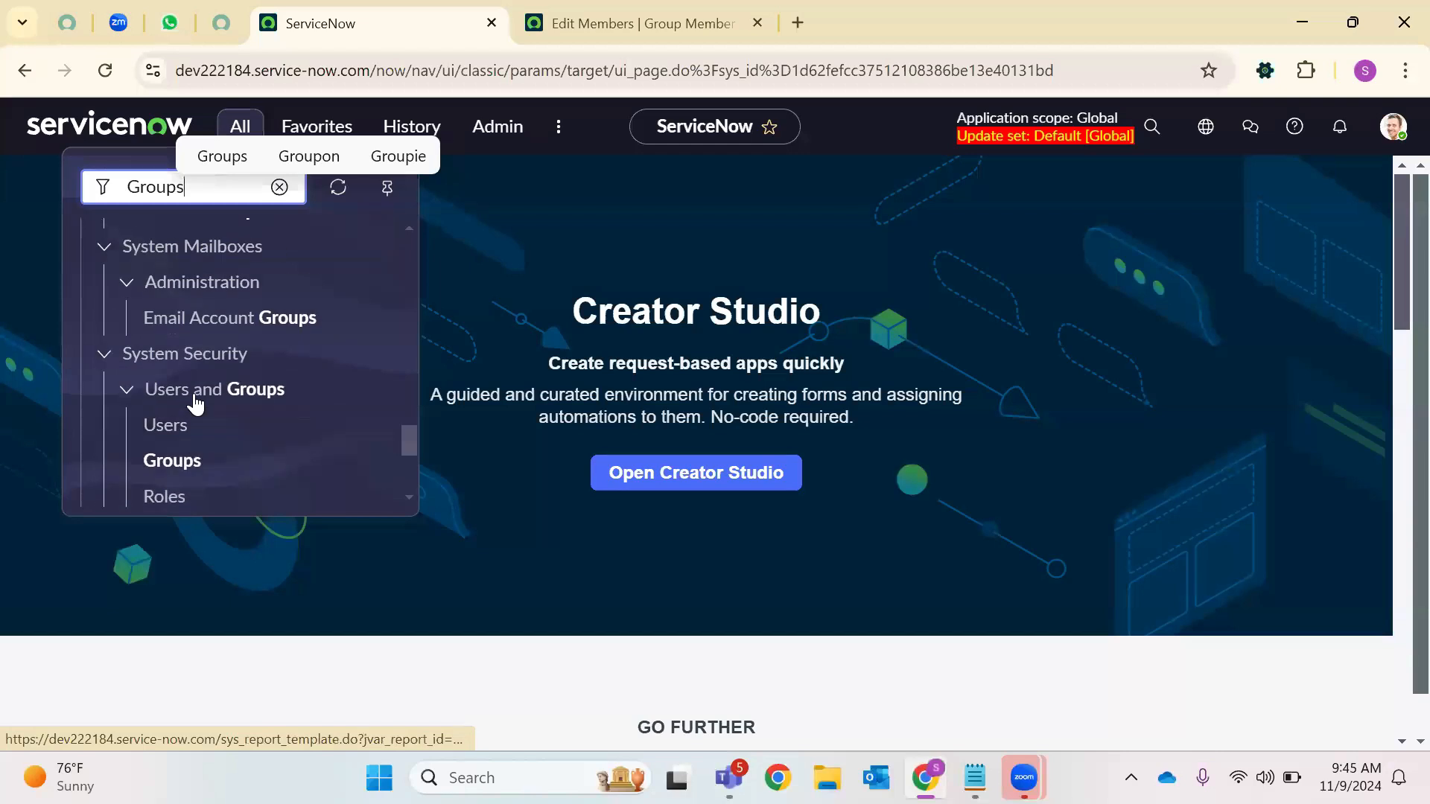
pyautogui.rightClick(167, 368)
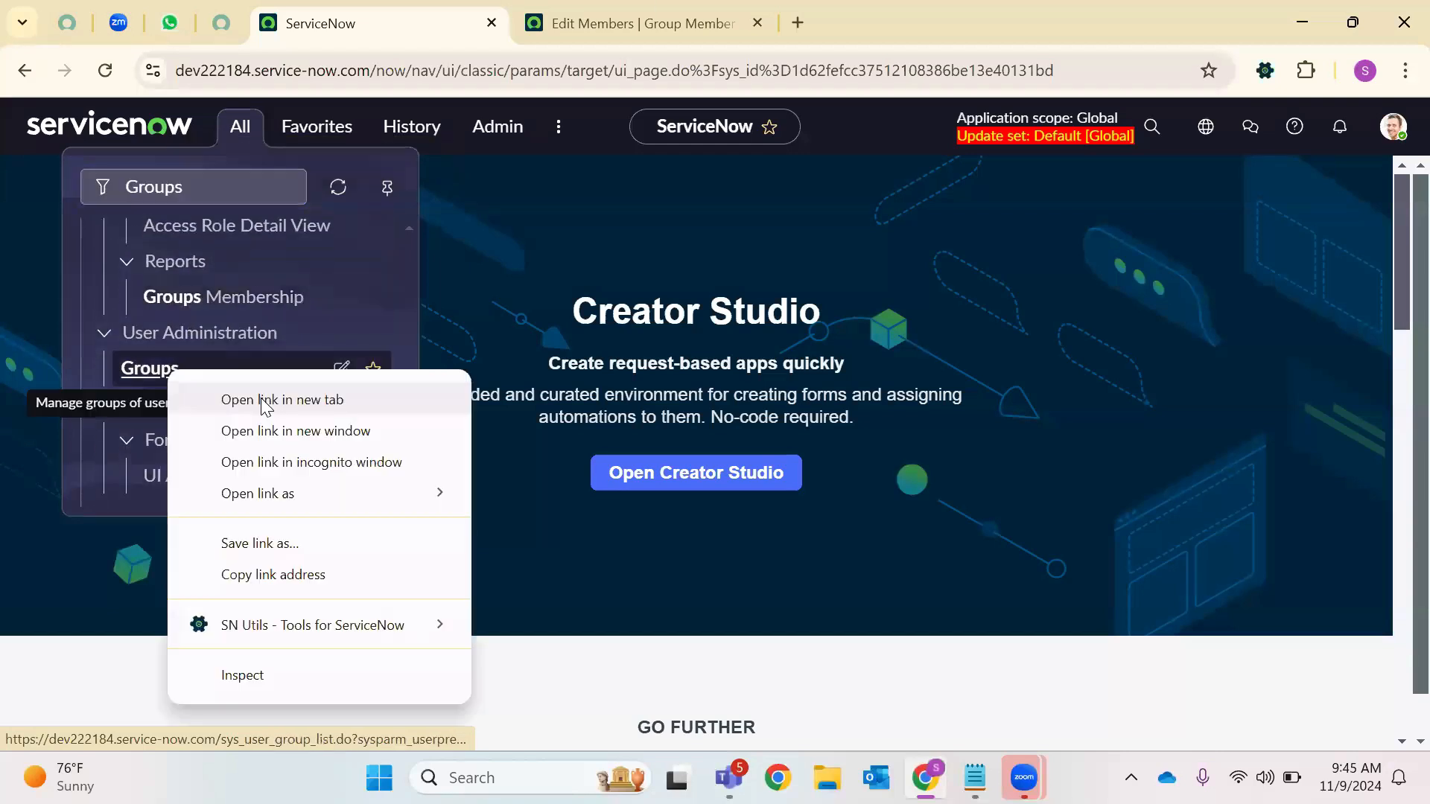
pyautogui.click(261, 398)
pyautogui.click(645, 23)
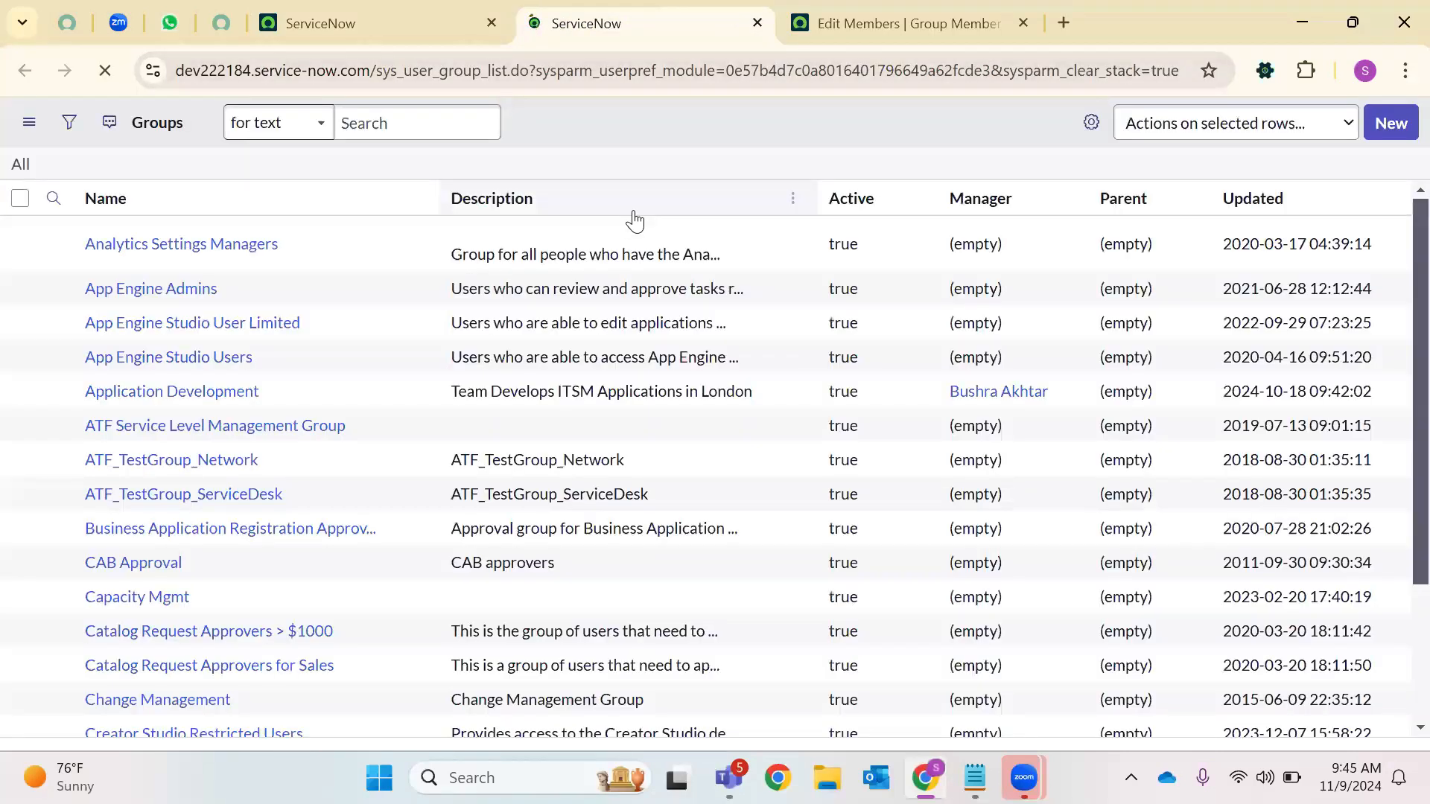
# Filter the Groups list to Roles is ITIL and run it
pyautogui.click(69, 123)
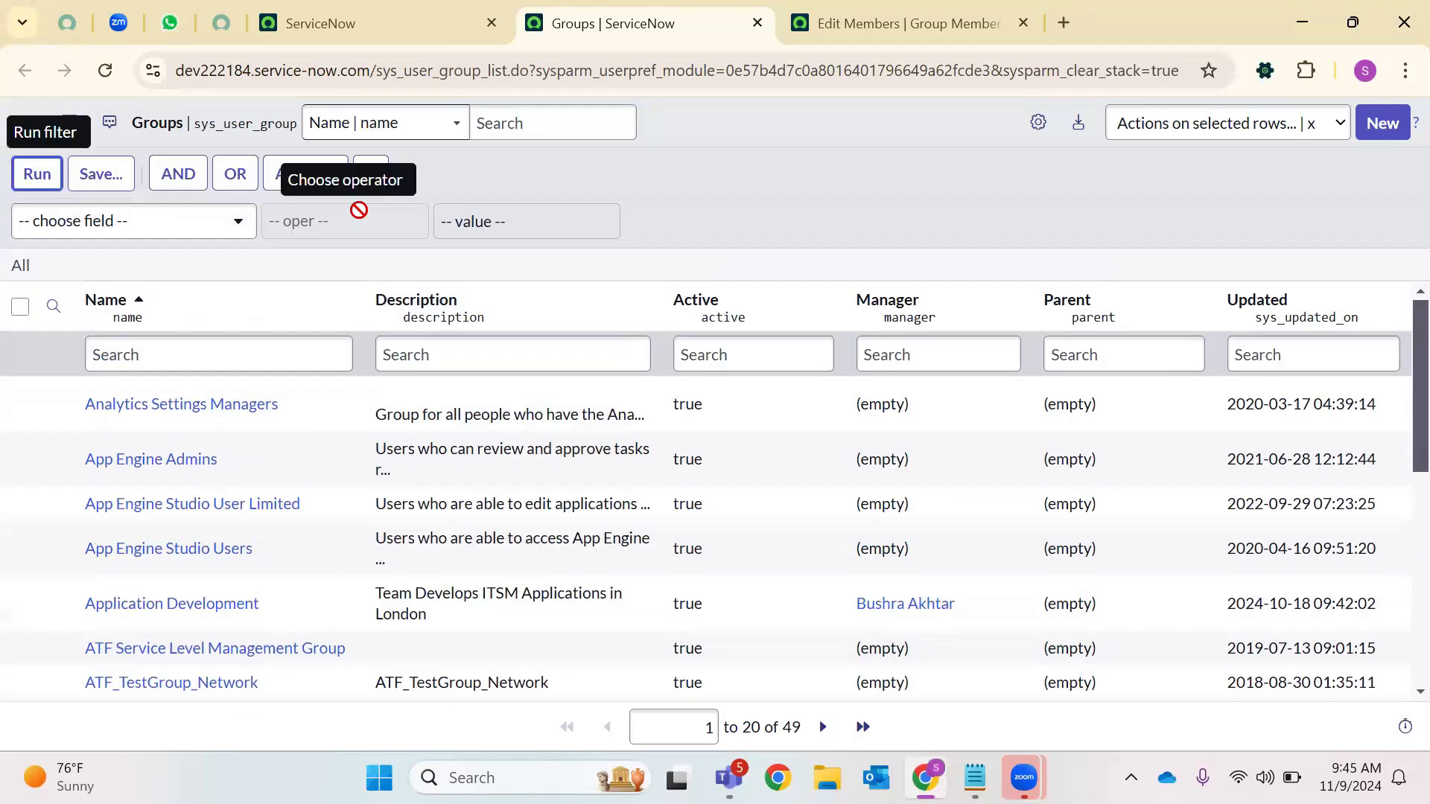
pyautogui.click(185, 244)
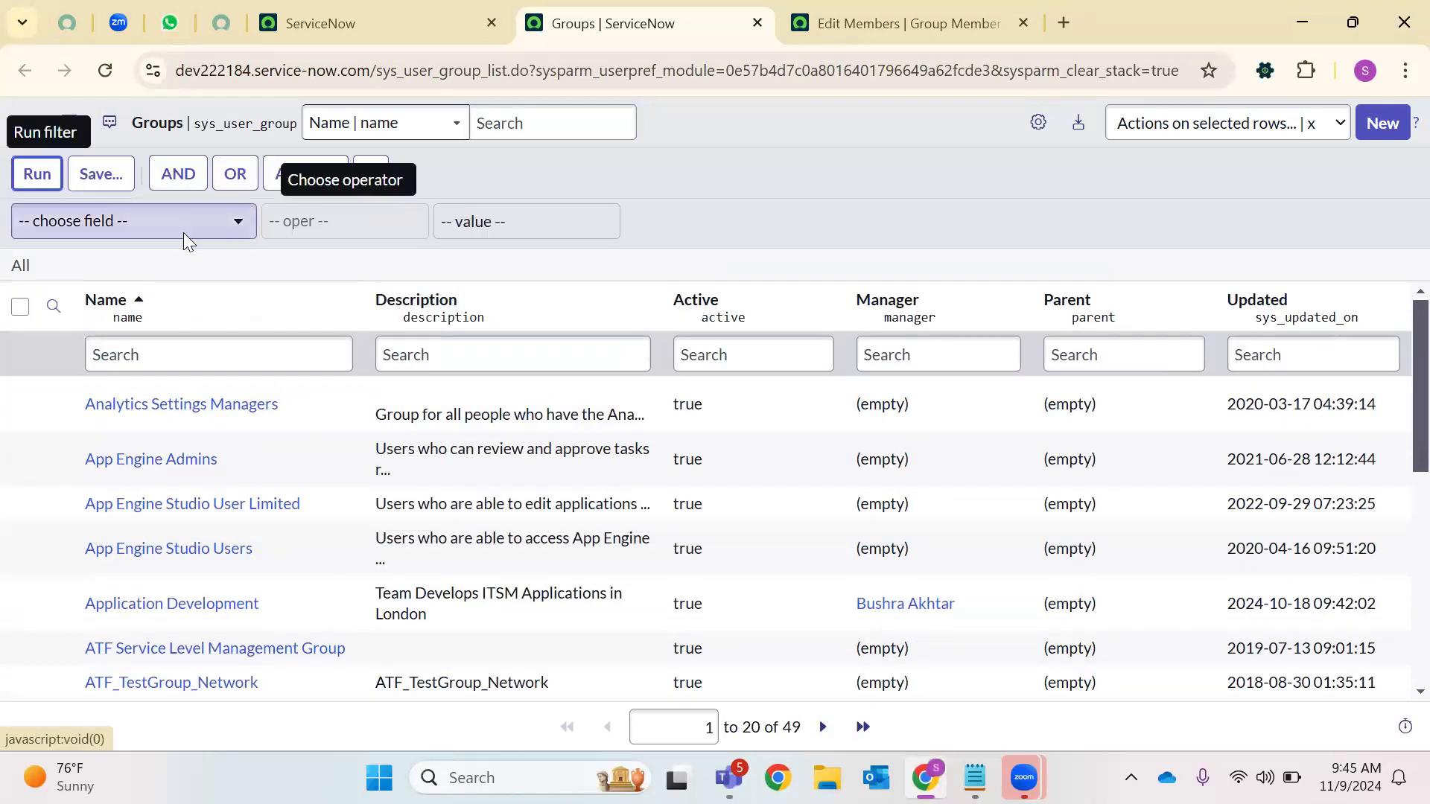
pyautogui.write('Role')
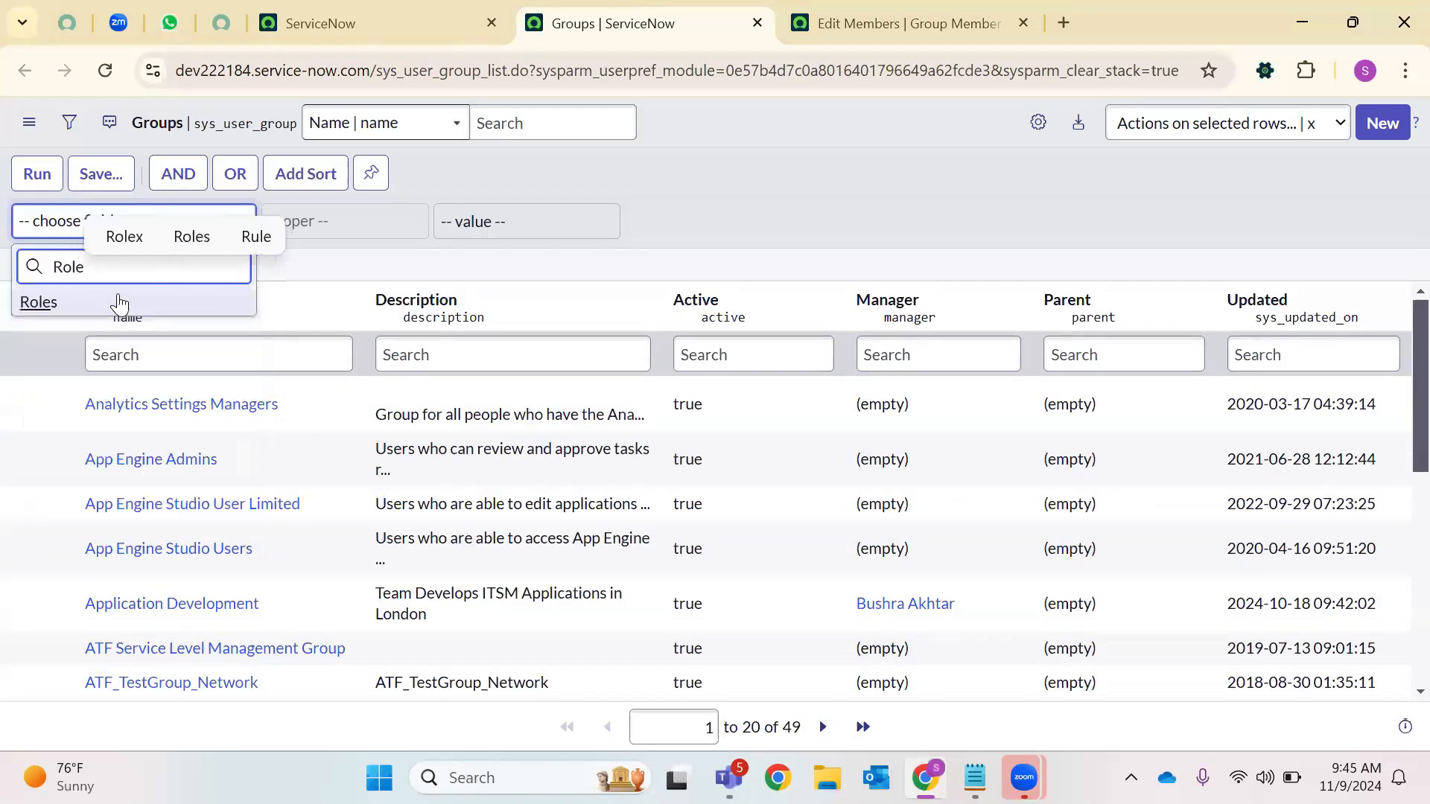
pyautogui.click(118, 302)
pyautogui.click(542, 221)
pyautogui.write('ITI')
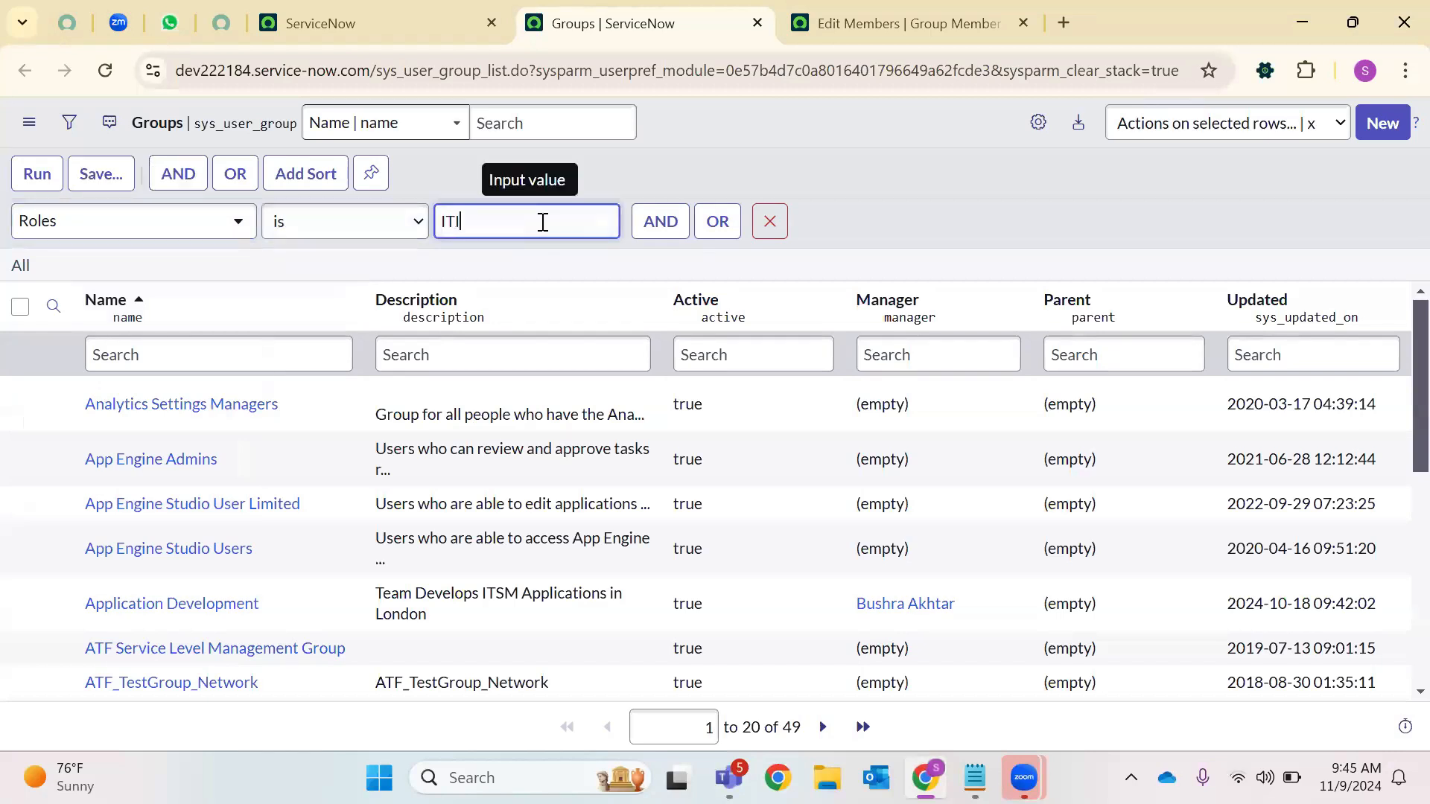
pyautogui.write('L')
pyautogui.click(35, 177)
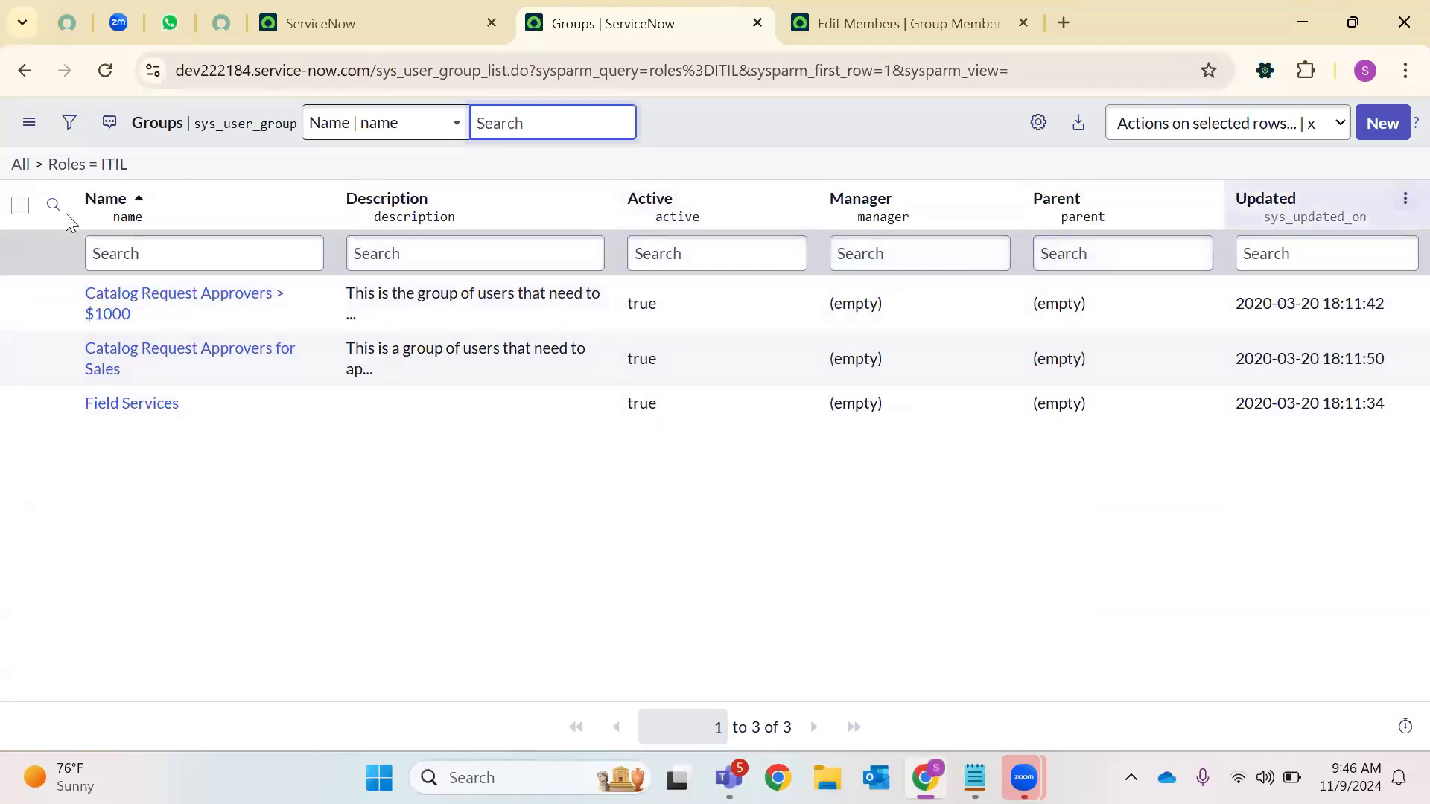
# Clear the ITIL filter, search names for '*Network' and open the Network group
pyautogui.click(32, 170)
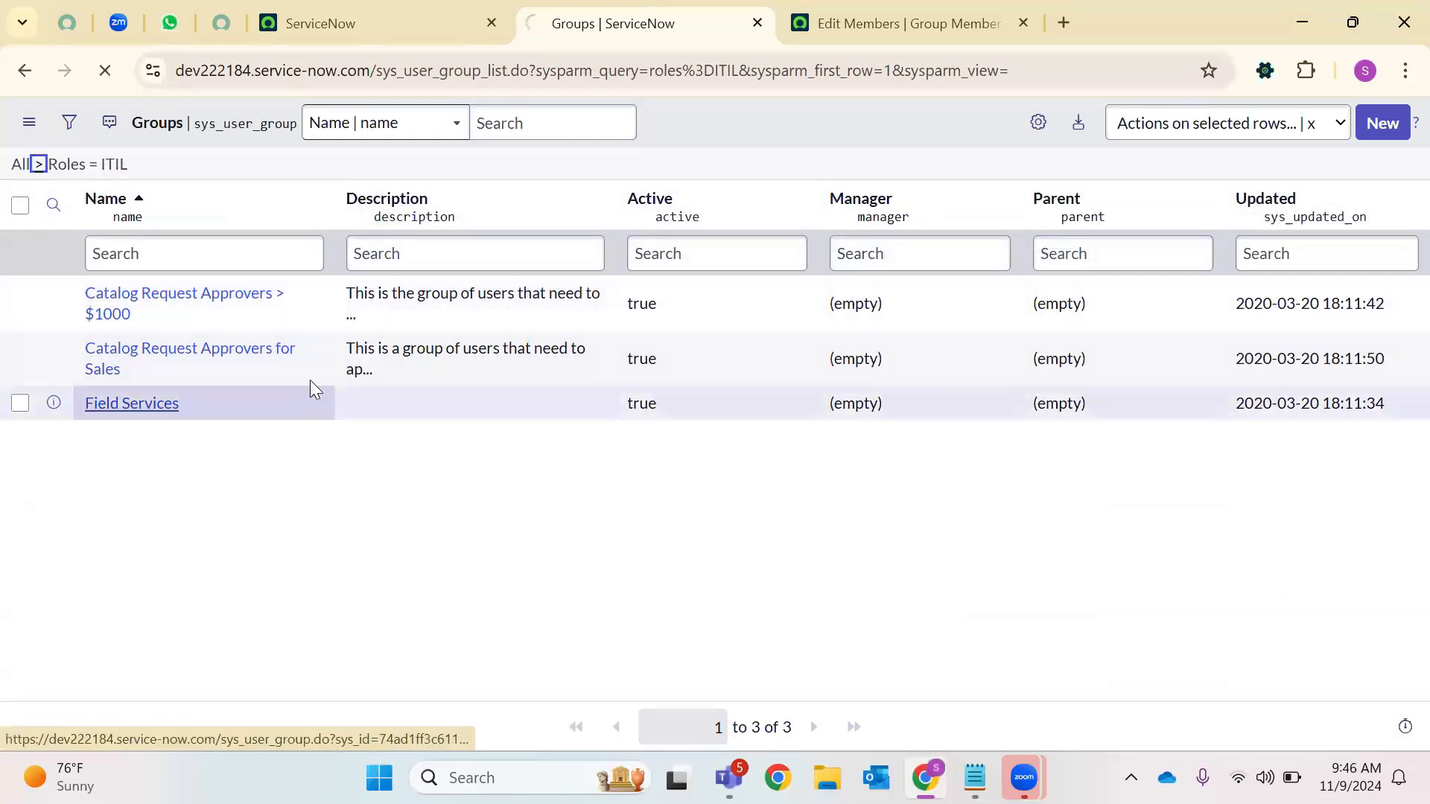
pyautogui.click(148, 246)
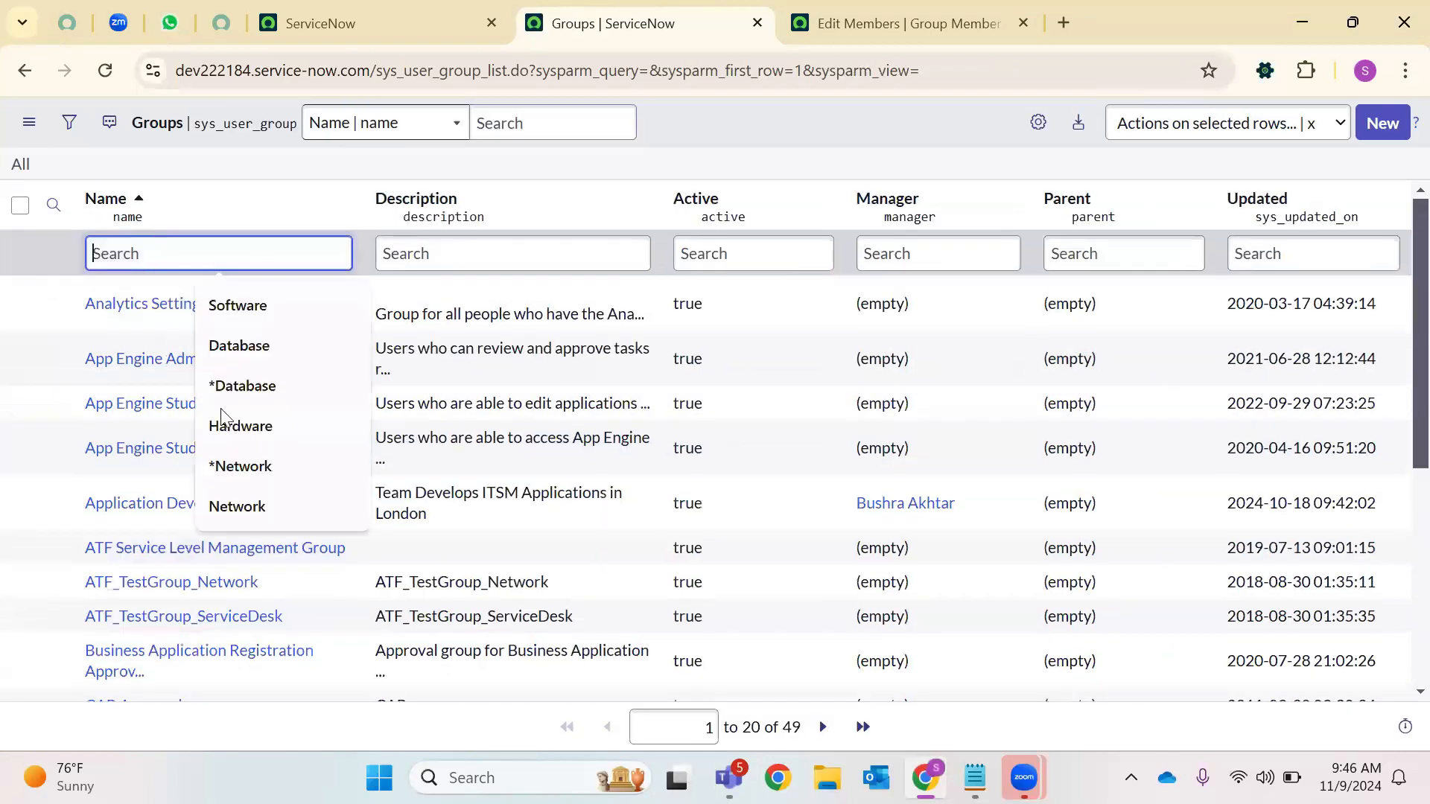
pyautogui.click(250, 463)
pyautogui.press('Return')
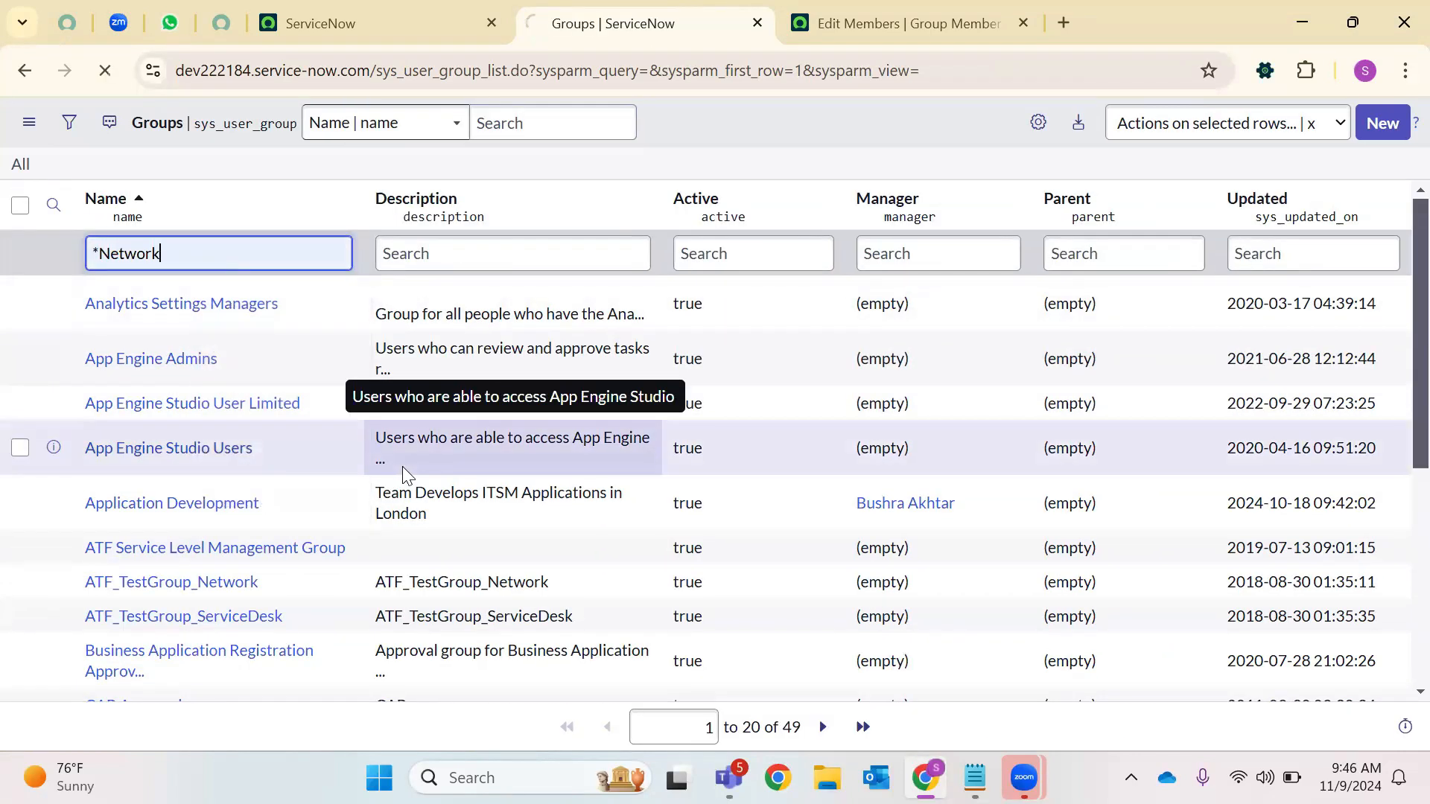
pyautogui.click(115, 327)
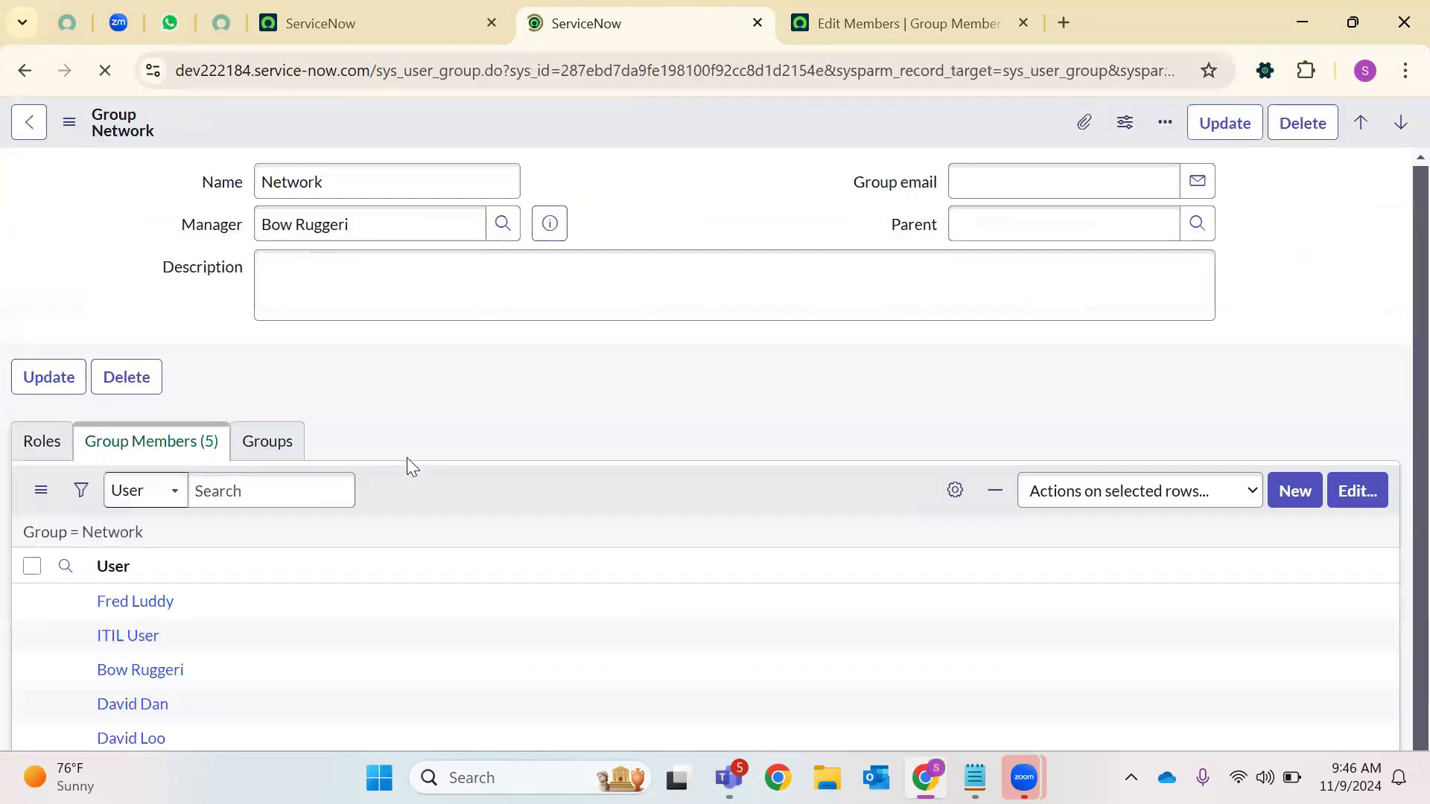
# Add the itil role to the Network group's Roles list and save
pyautogui.scroll(-1, 60, 447)
pyautogui.click(46, 419)
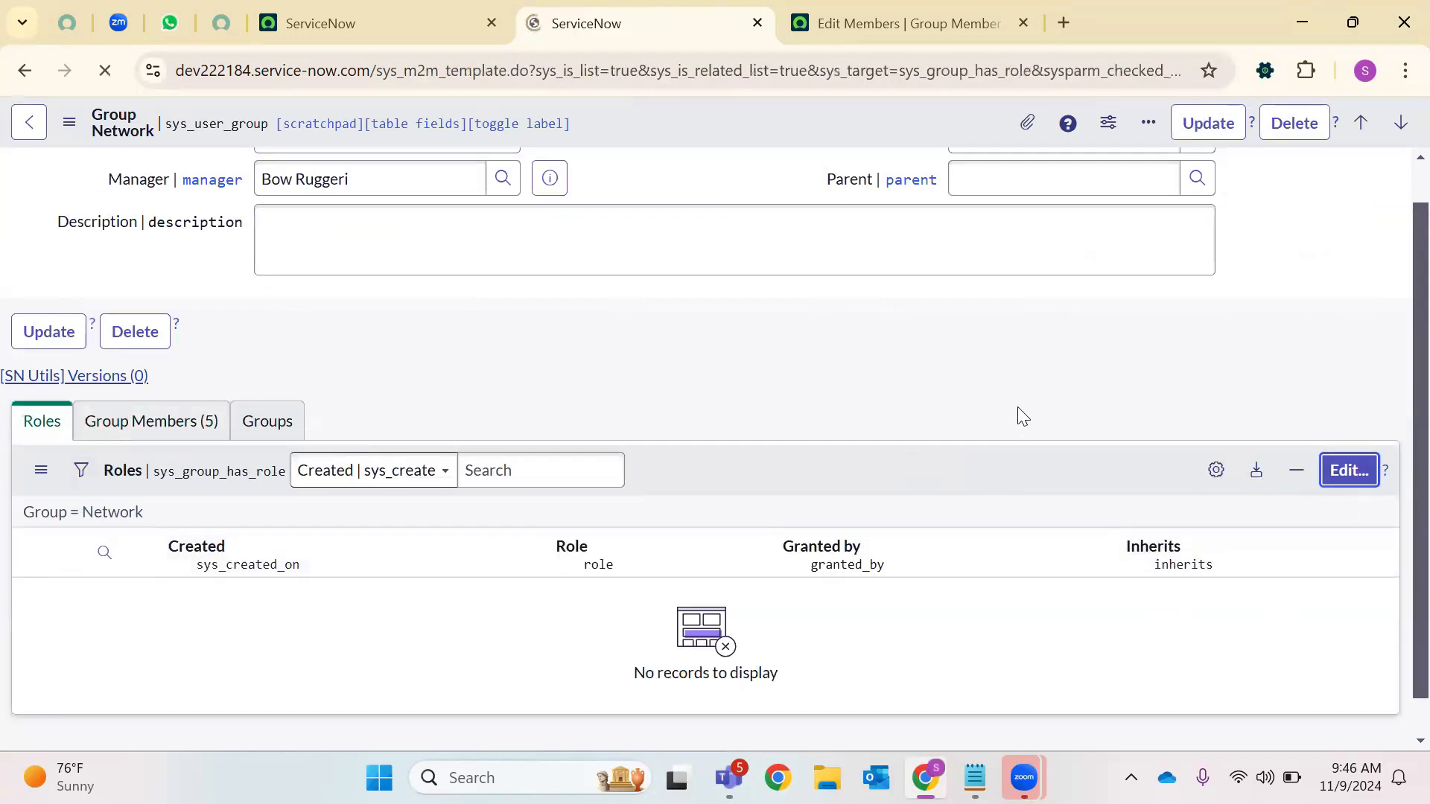
pyautogui.click(489, 392)
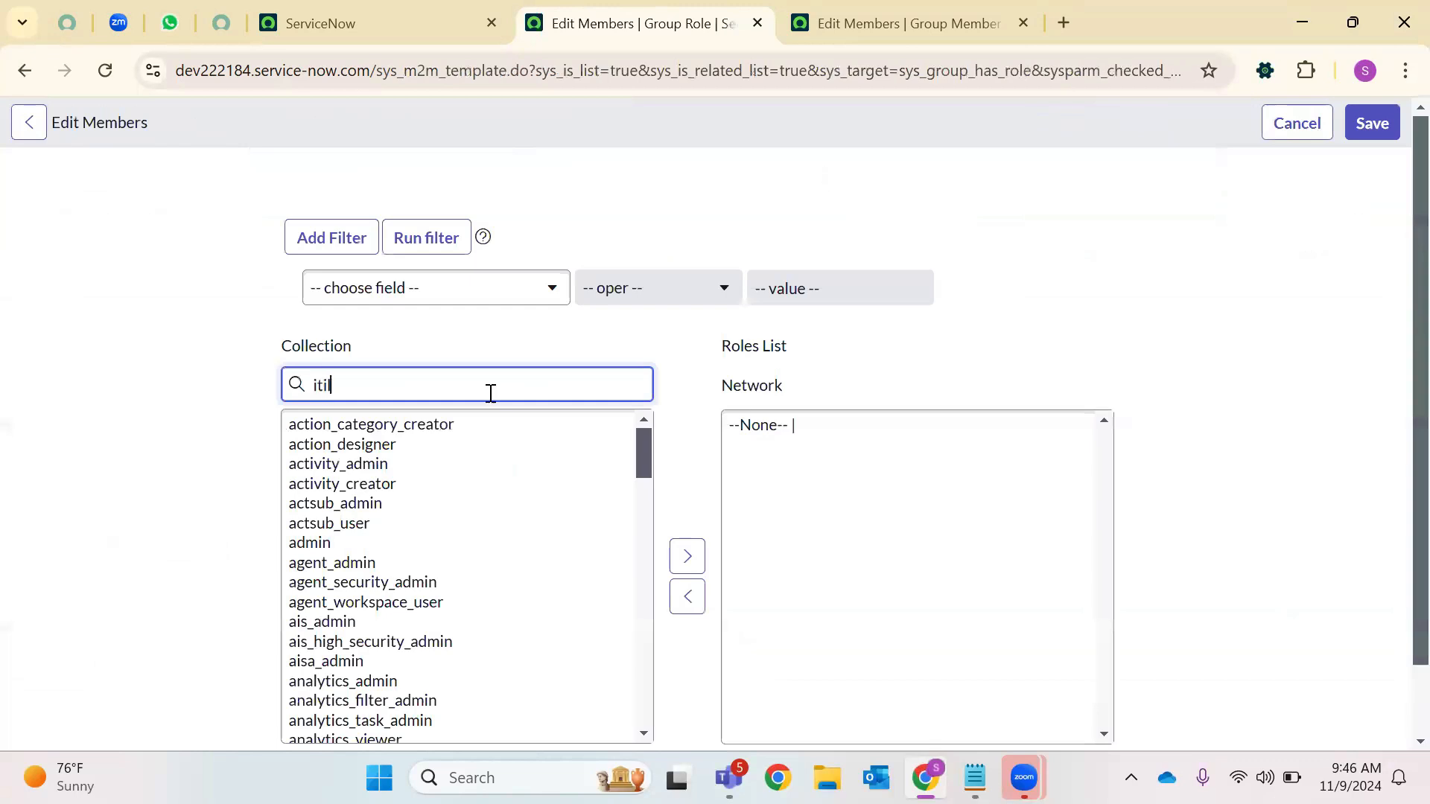
pyautogui.click(403, 426)
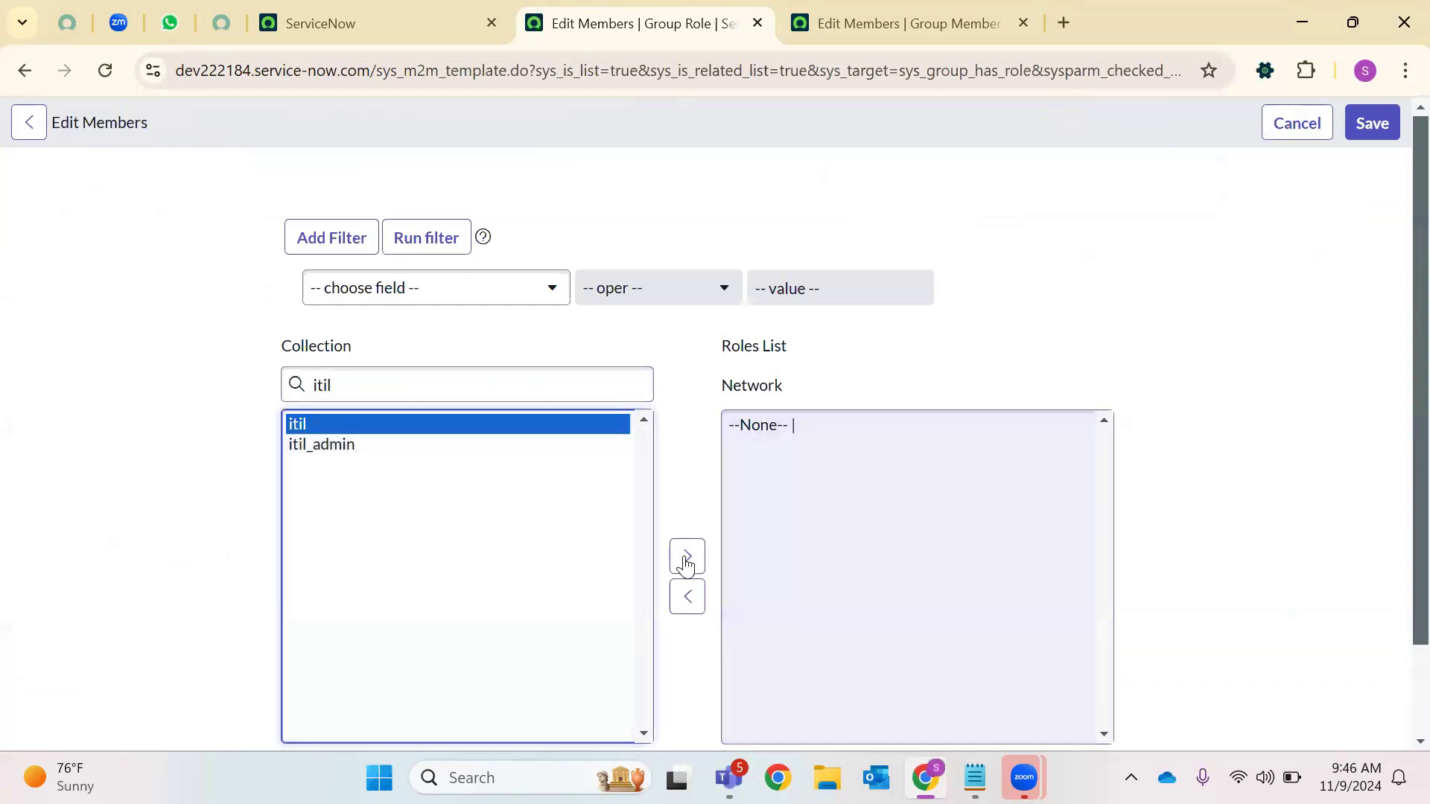
pyautogui.click(686, 557)
pyautogui.click(1373, 123)
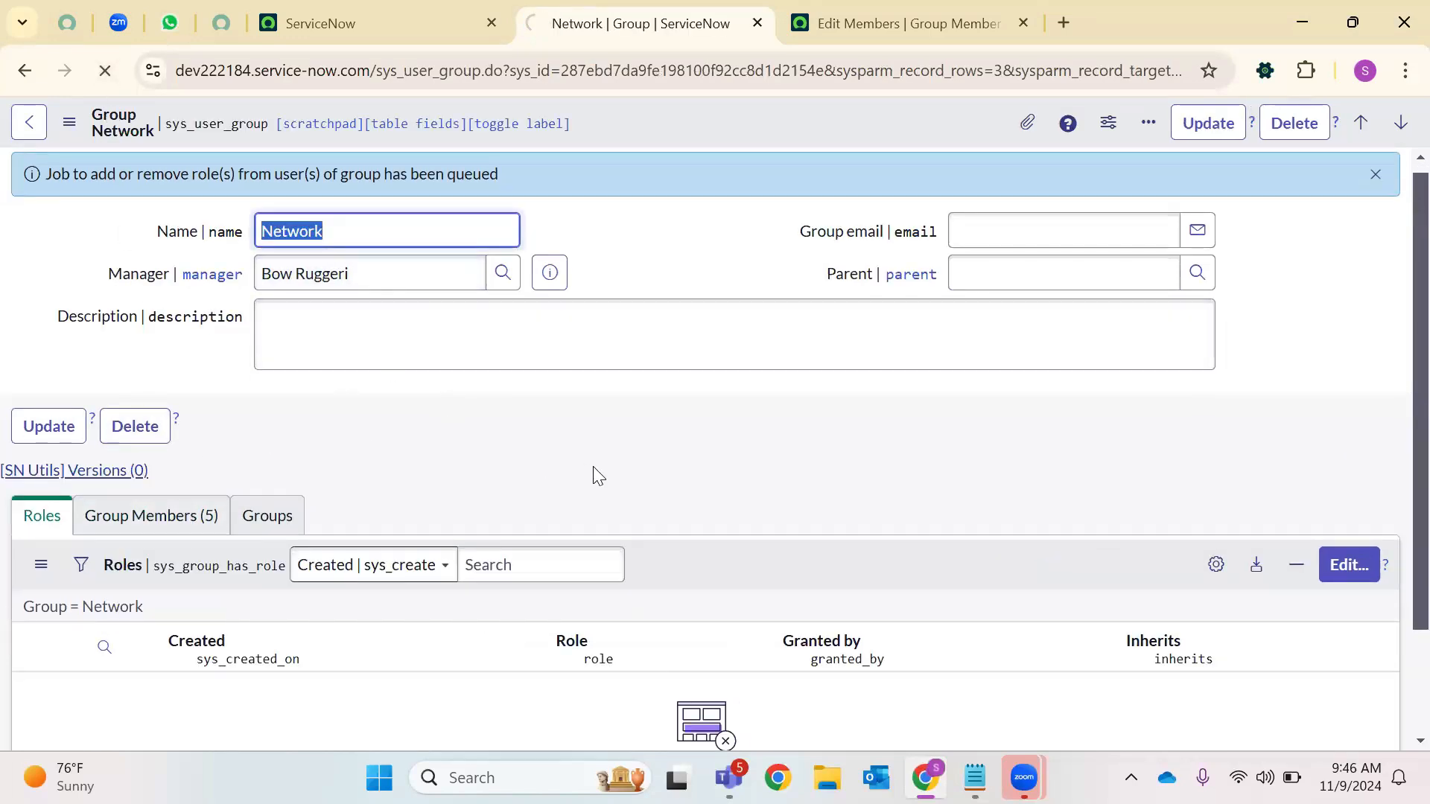
pyautogui.scroll(-1, 542, 538)
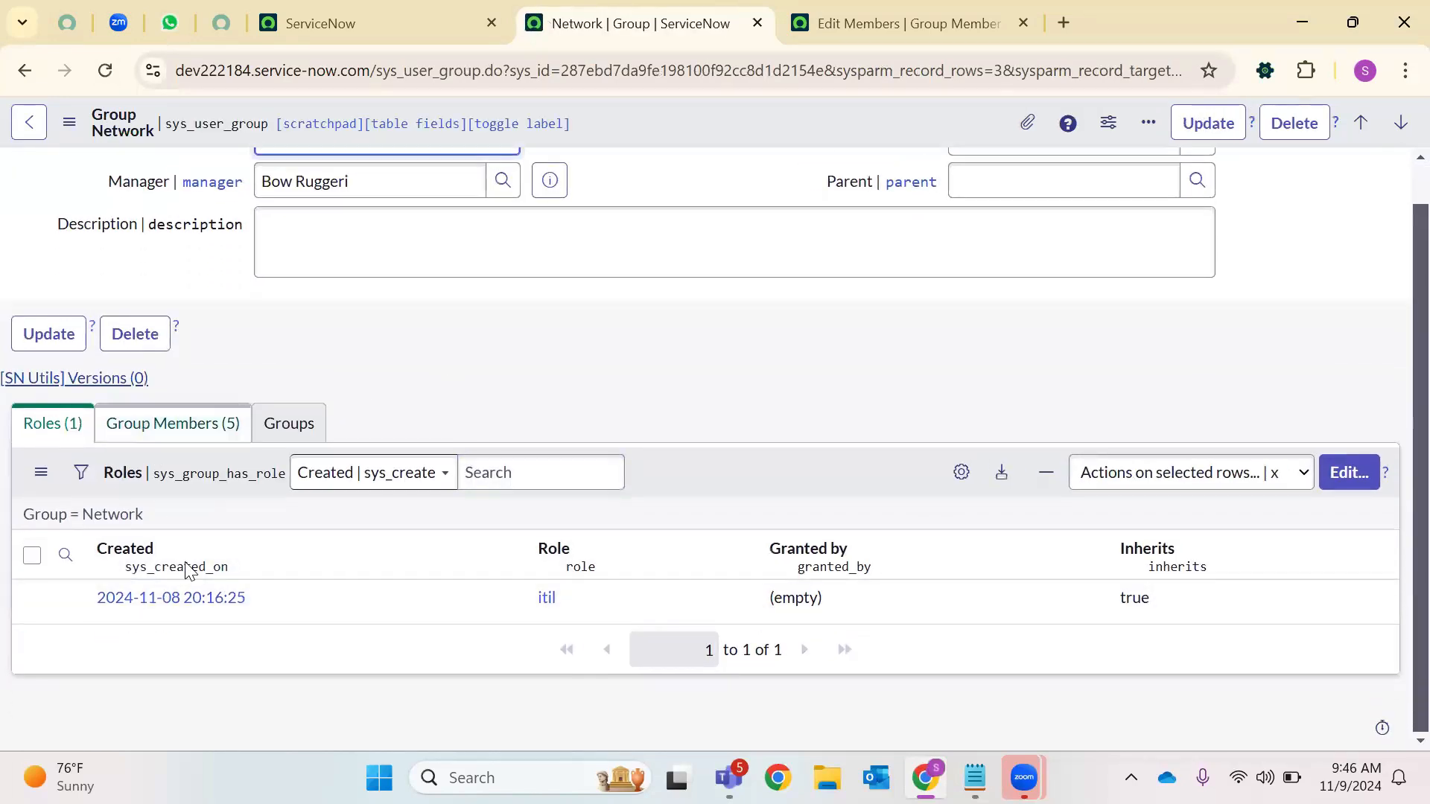
# Show the Network group's five members and open the group membership editor
pyautogui.click(173, 425)
pyautogui.click(73, 428)
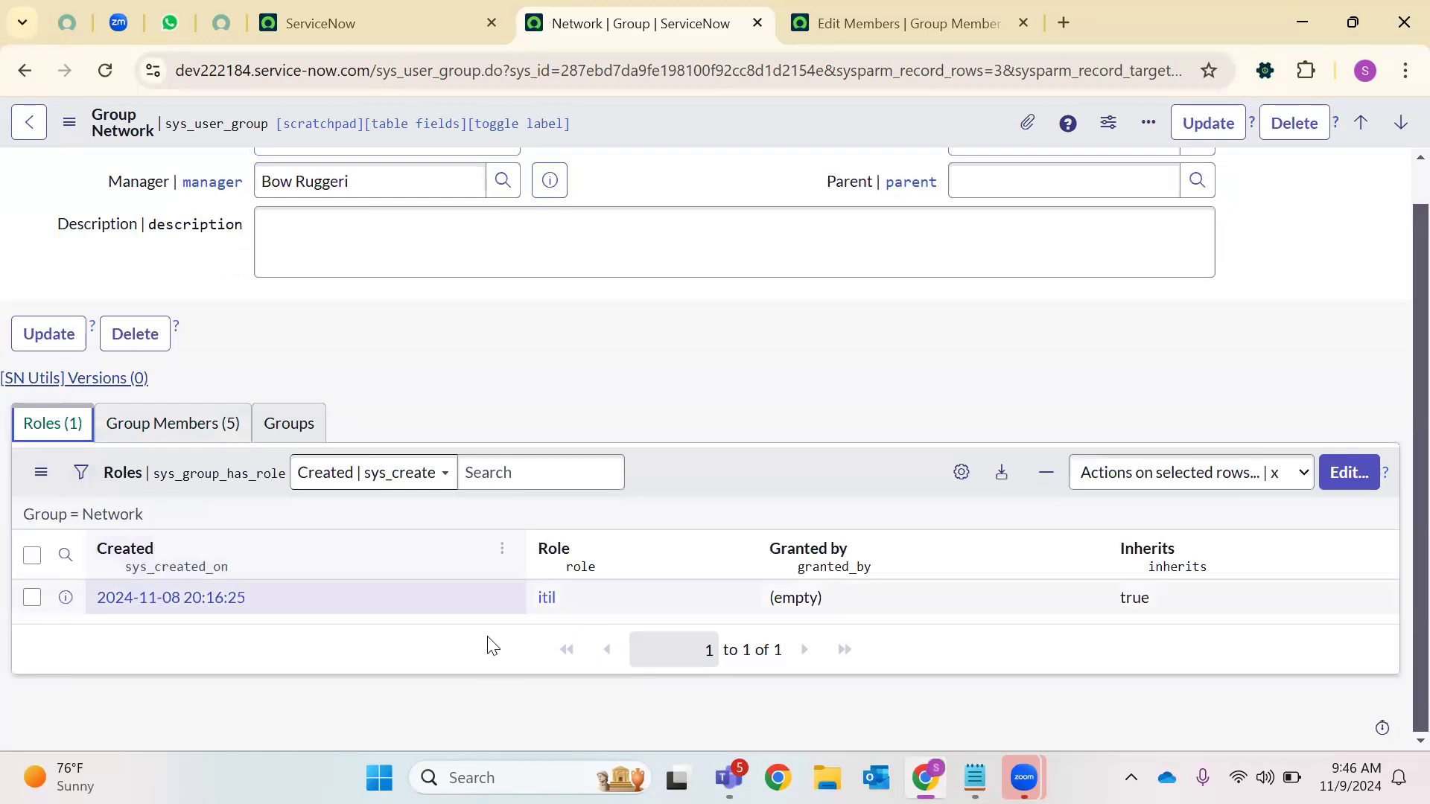
pyautogui.click(173, 423)
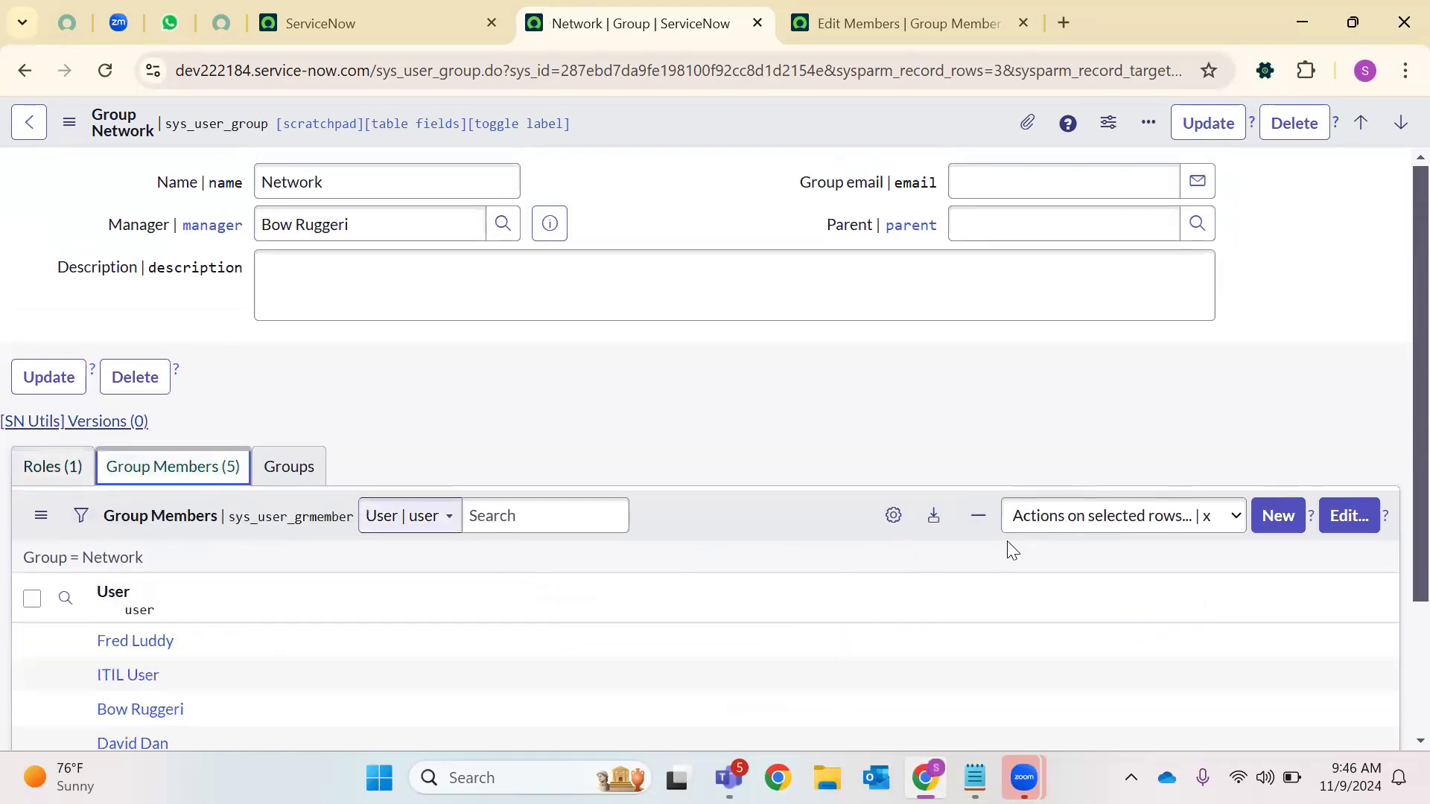
pyautogui.click(1348, 532)
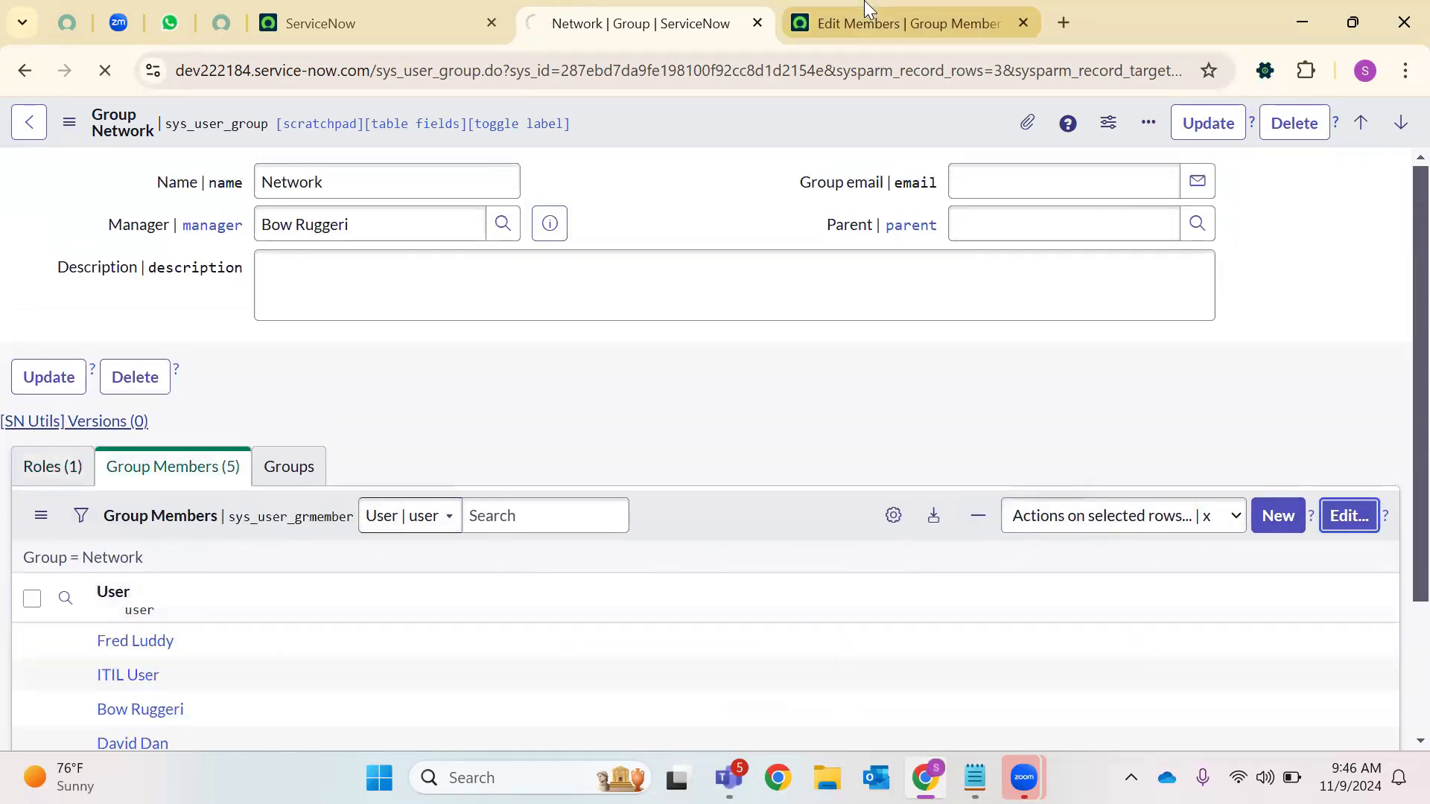
pyautogui.click(866, 9)
pyautogui.click(655, 27)
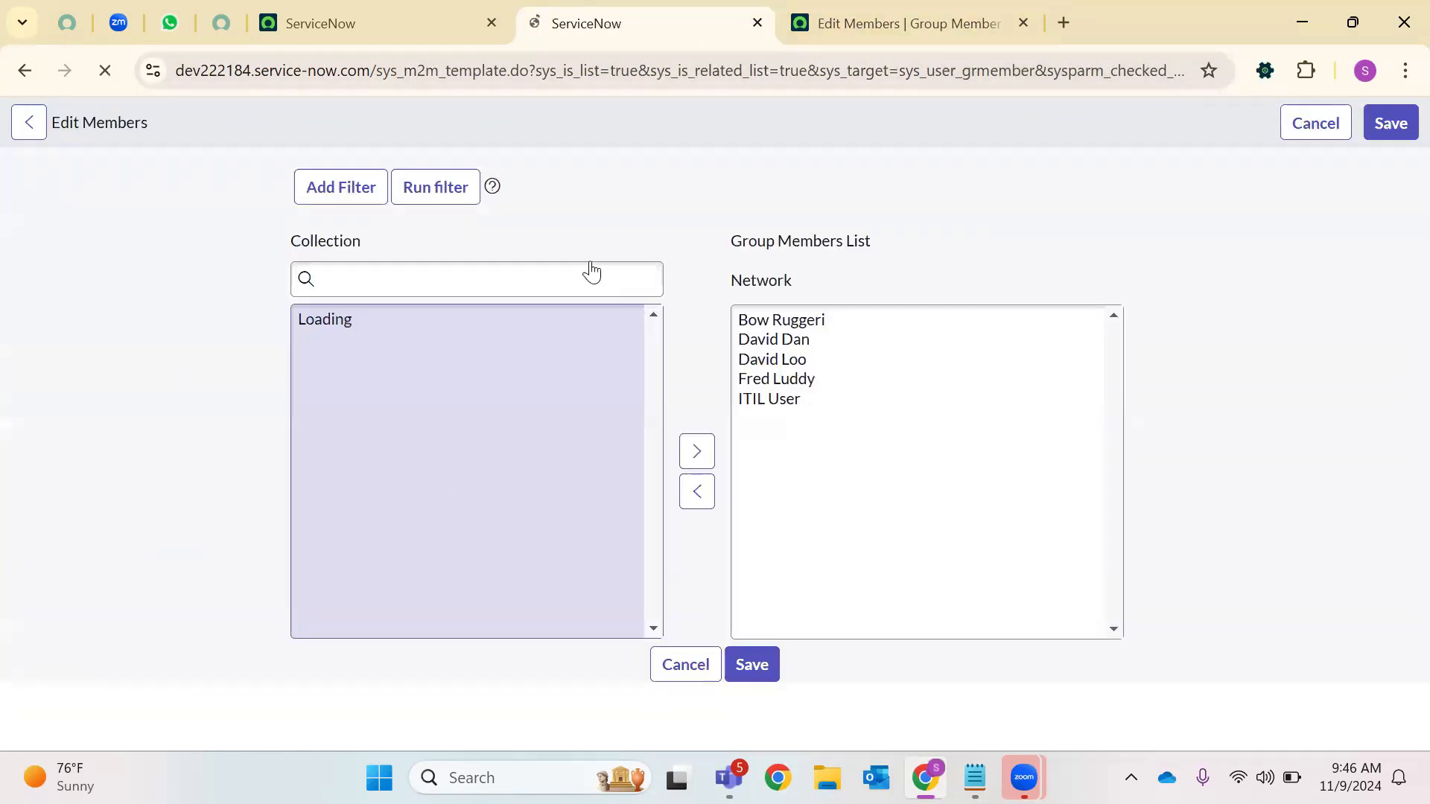
# Add the new user from the available users to the Network group members and save
pyautogui.click(365, 388)
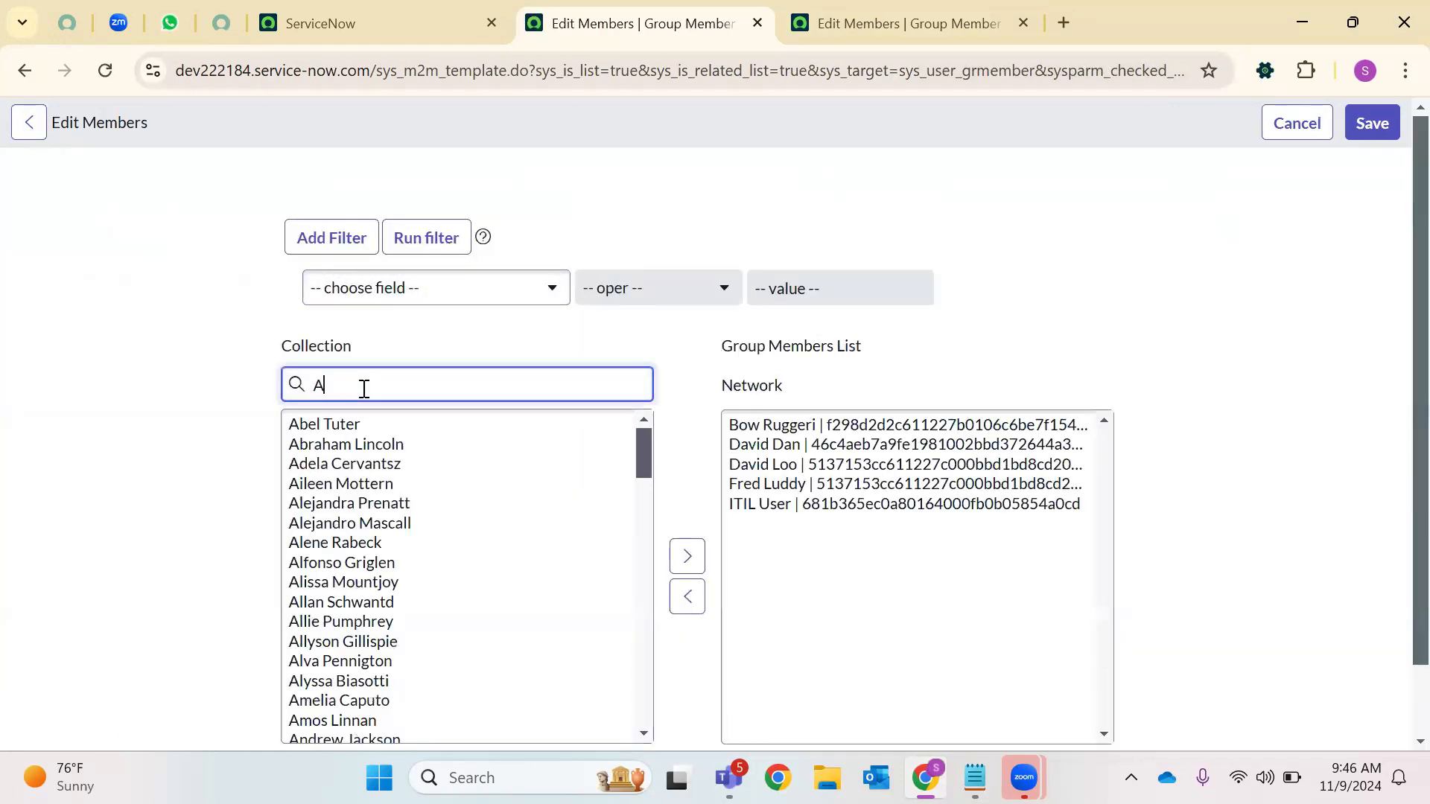
pyautogui.click(328, 564)
pyautogui.click(687, 561)
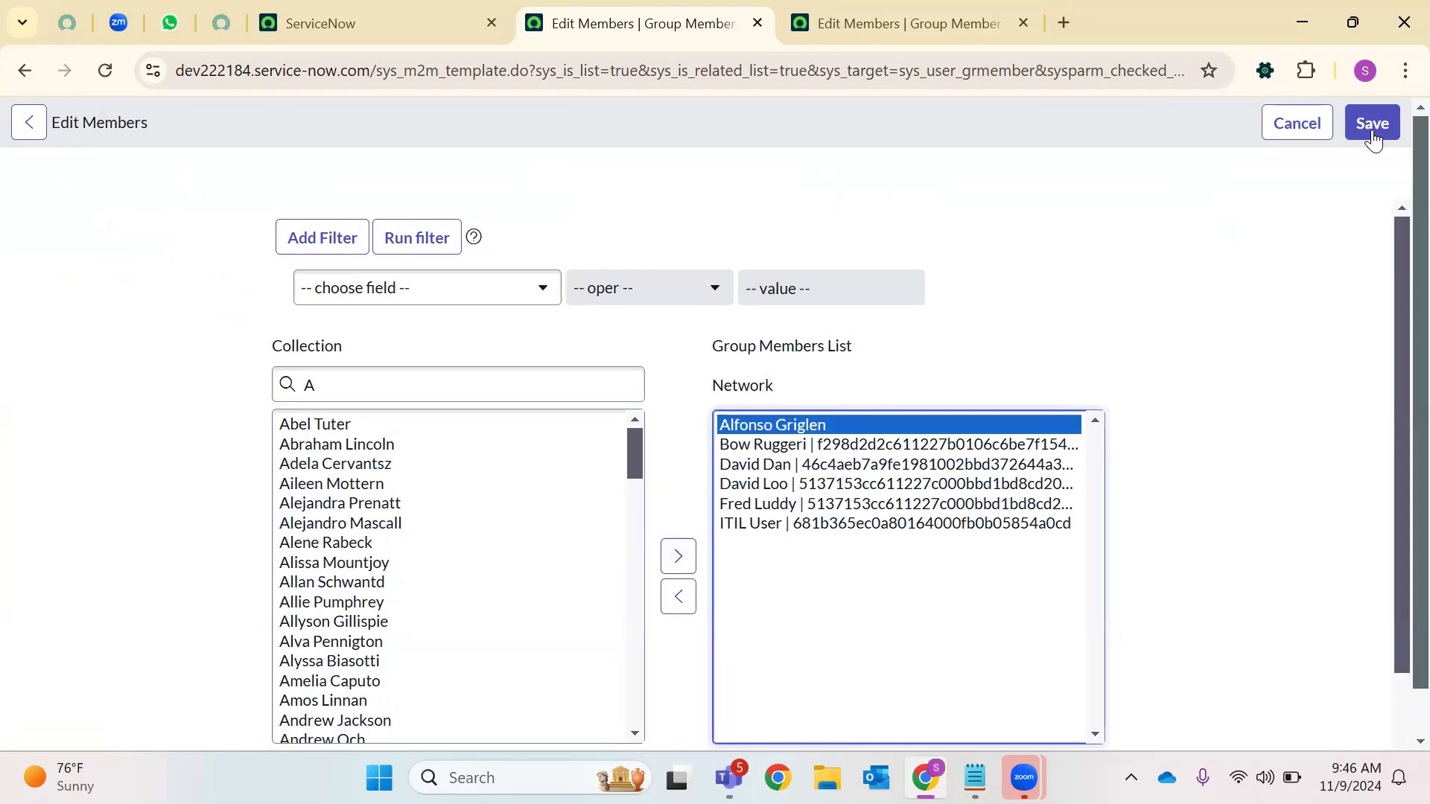
pyautogui.click(1372, 124)
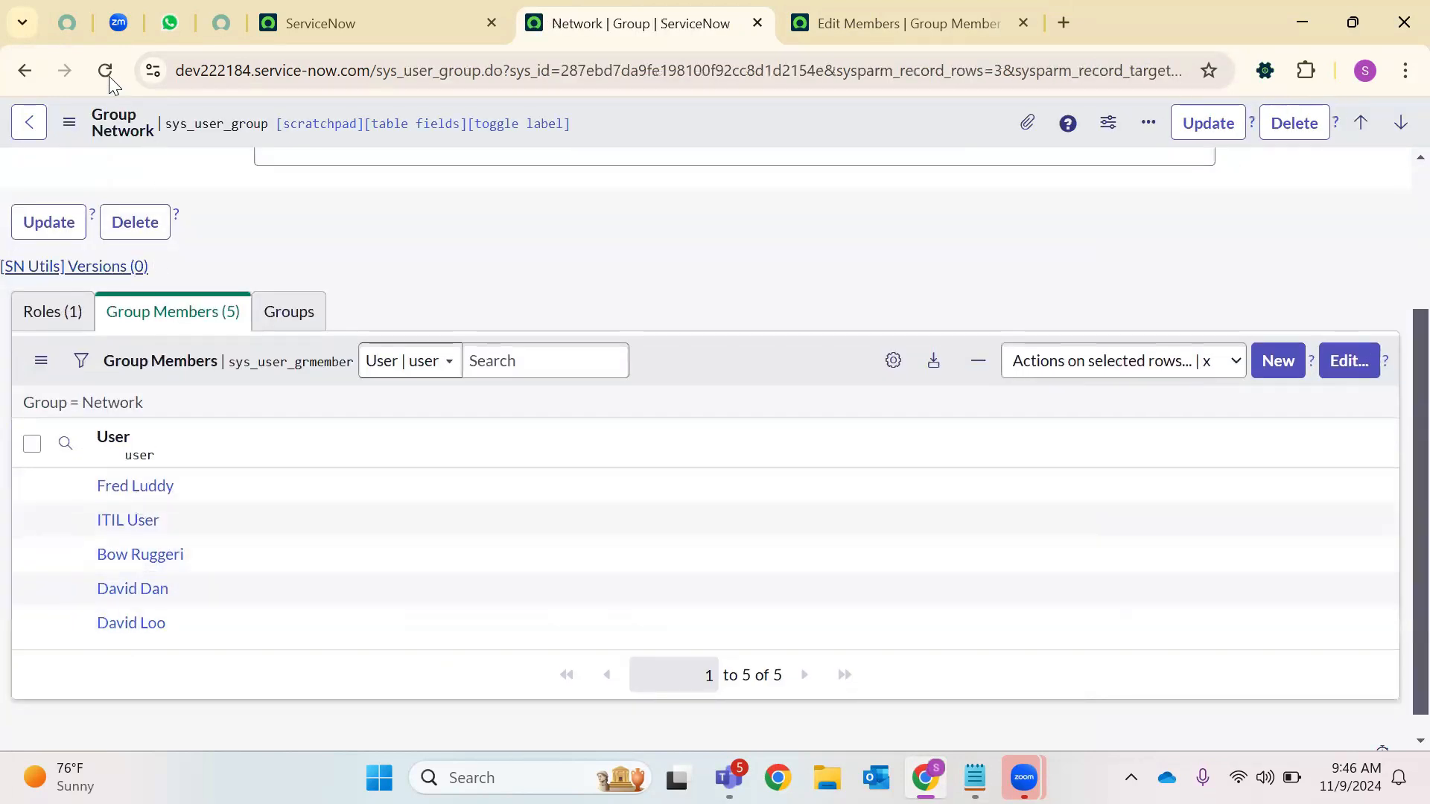
# Reload the group to show six members, open the new member's record and search its roles
pyautogui.click(107, 74)
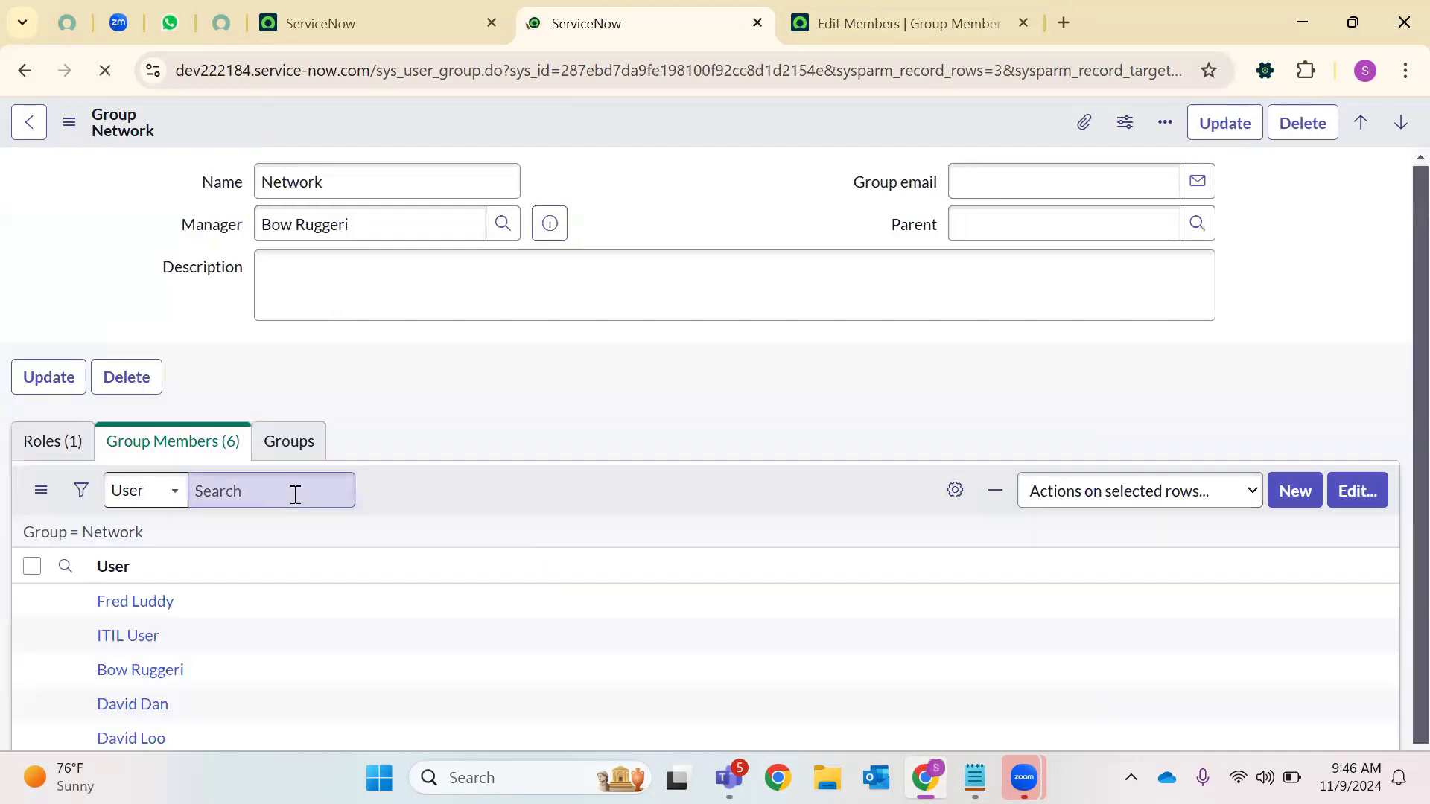
pyautogui.click(202, 627)
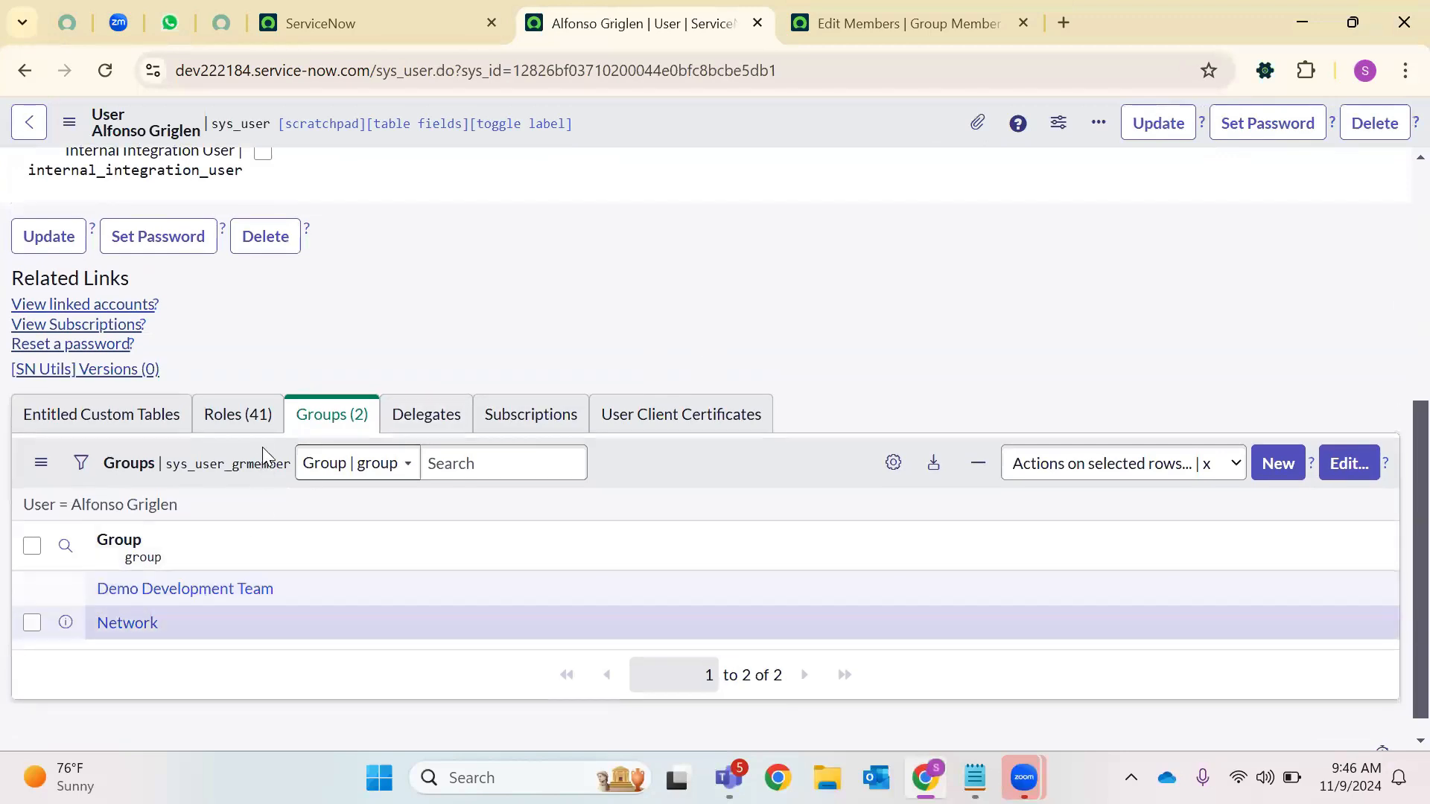
pyautogui.click(237, 414)
pyautogui.click(66, 546)
pyautogui.click(195, 593)
# Filter the new member's roles to itil, open that role record, then close the extra tabs
pyautogui.write('itil')
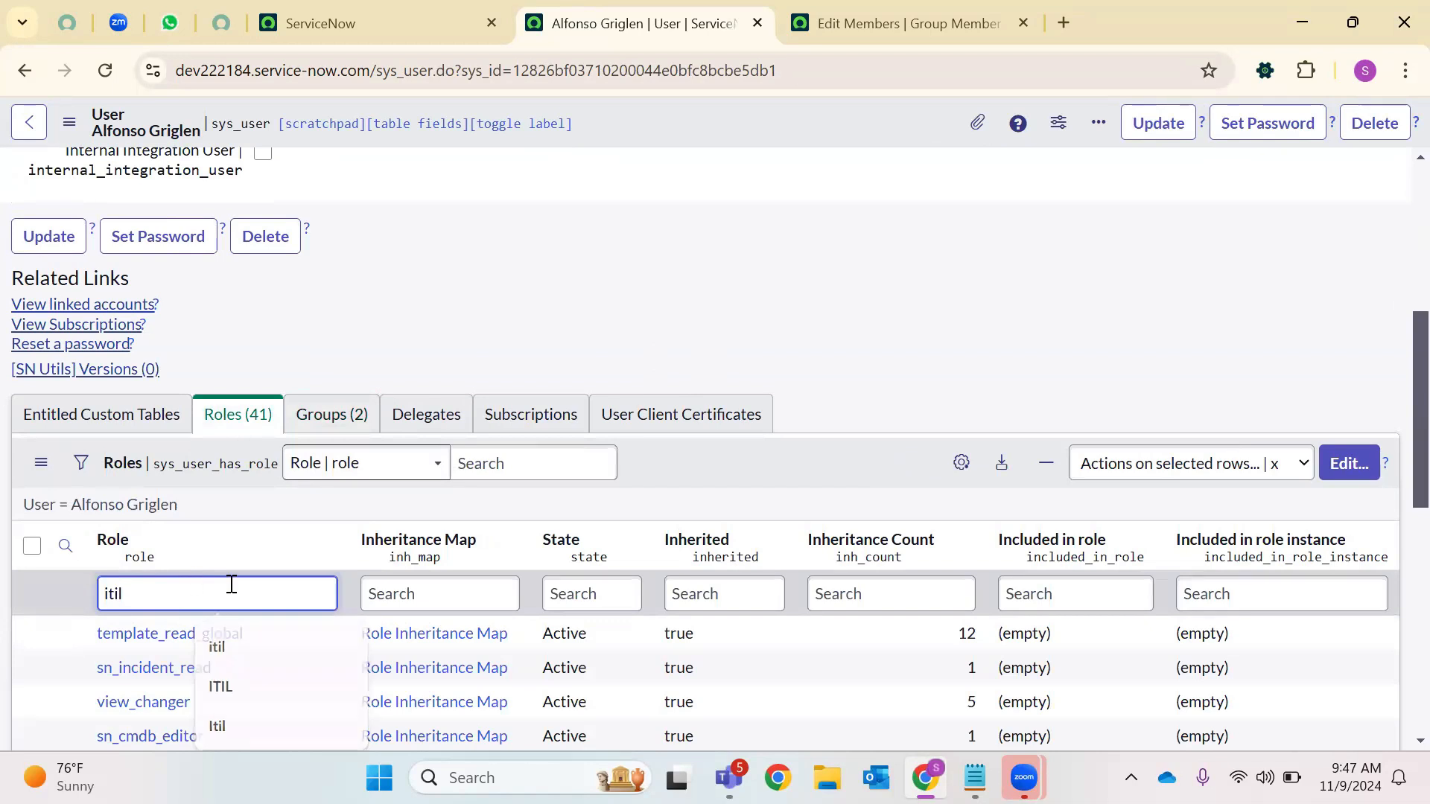
pyautogui.press('Return')
pyautogui.click(310, 626)
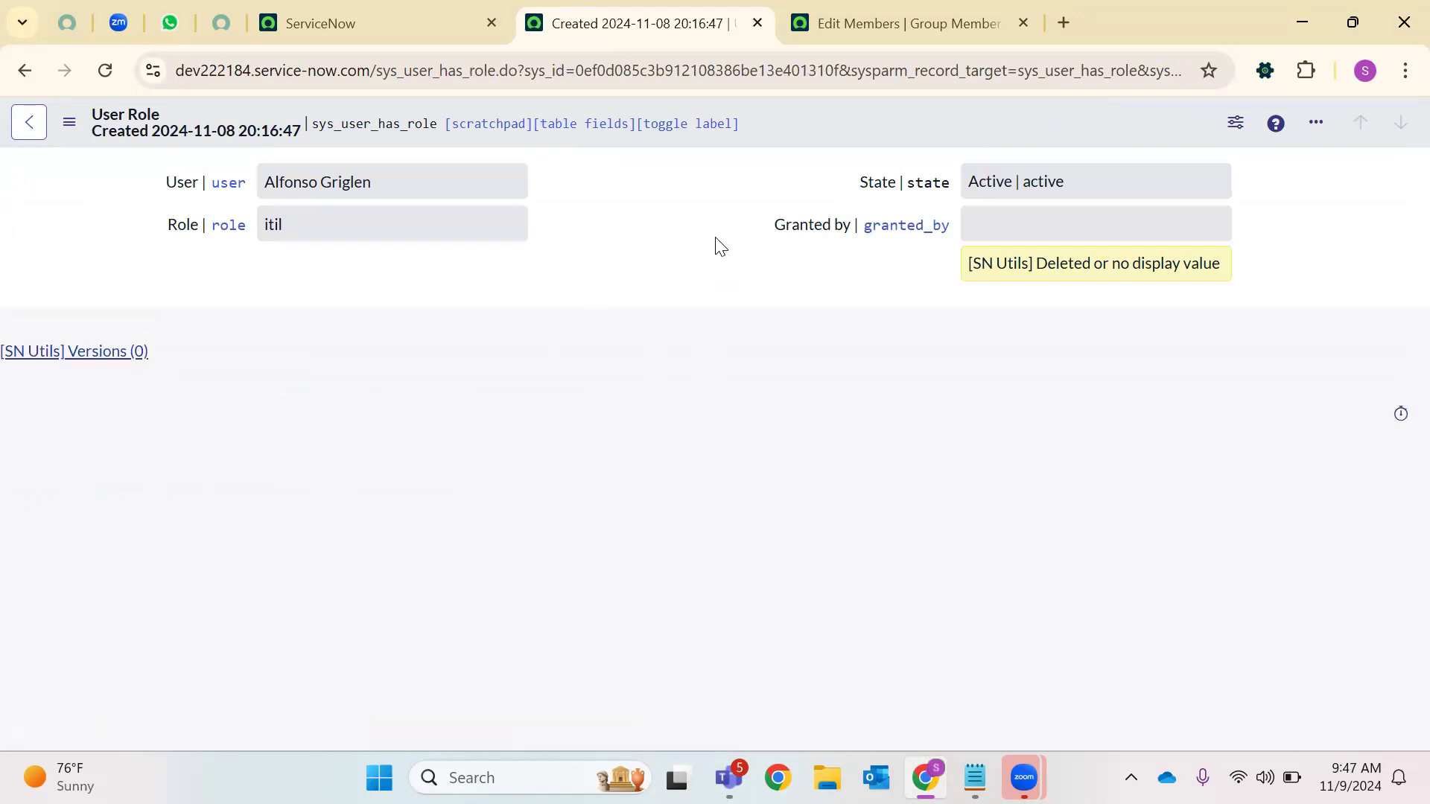
pyautogui.click(757, 23)
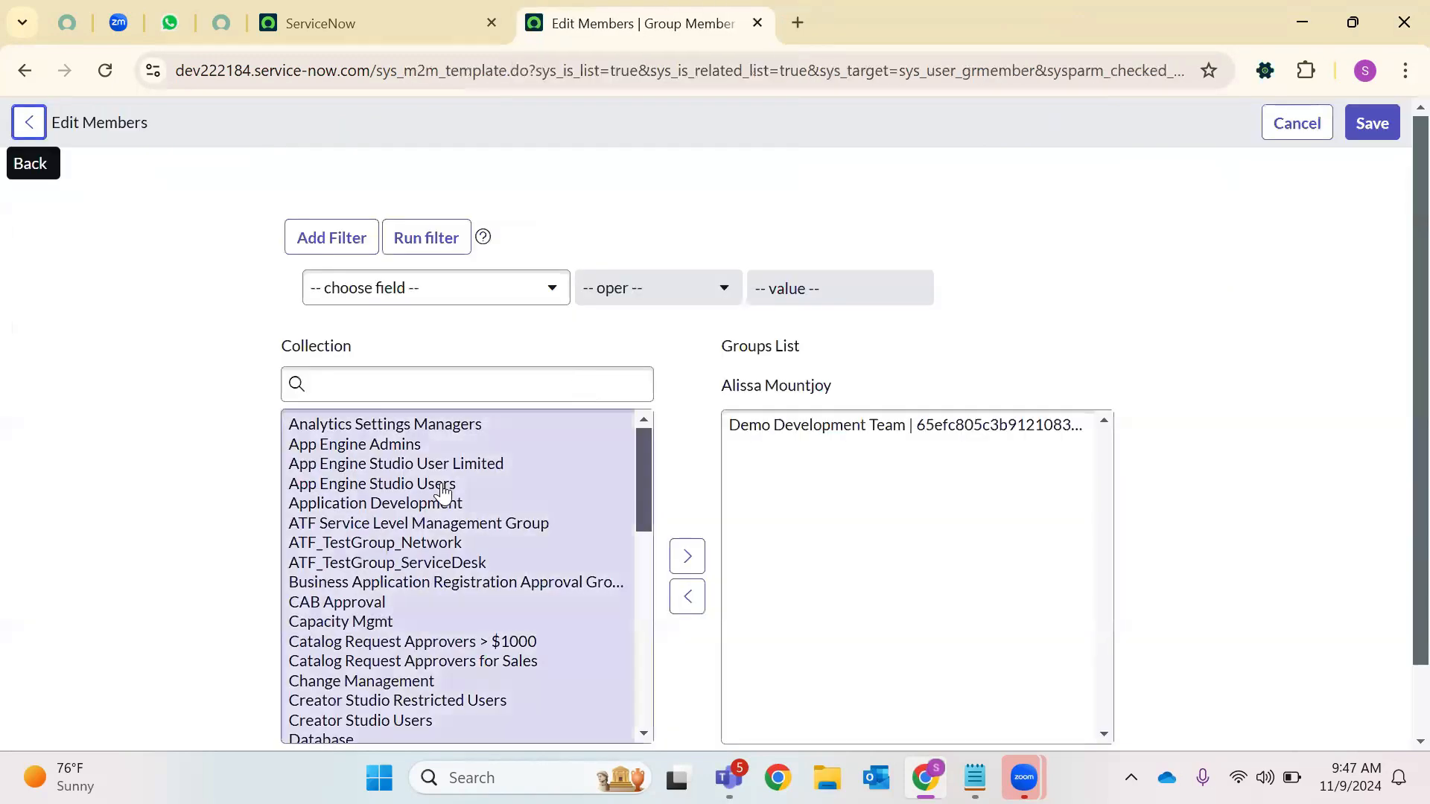
pyautogui.click(756, 23)
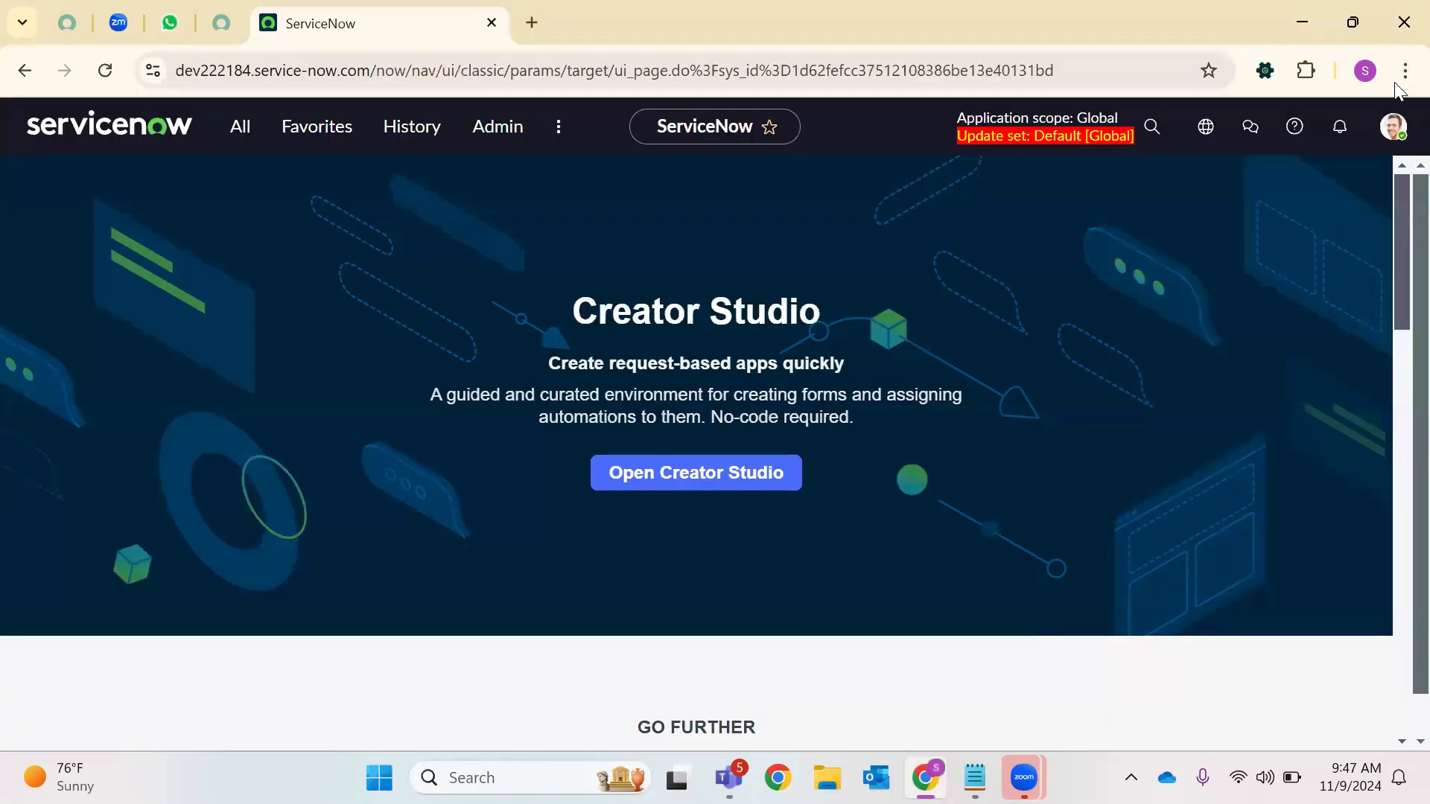
# Open the ServiceNow developer site in a new incognito window
pyautogui.hotkey('alt', 'f')
pyautogui.click(1238, 185)
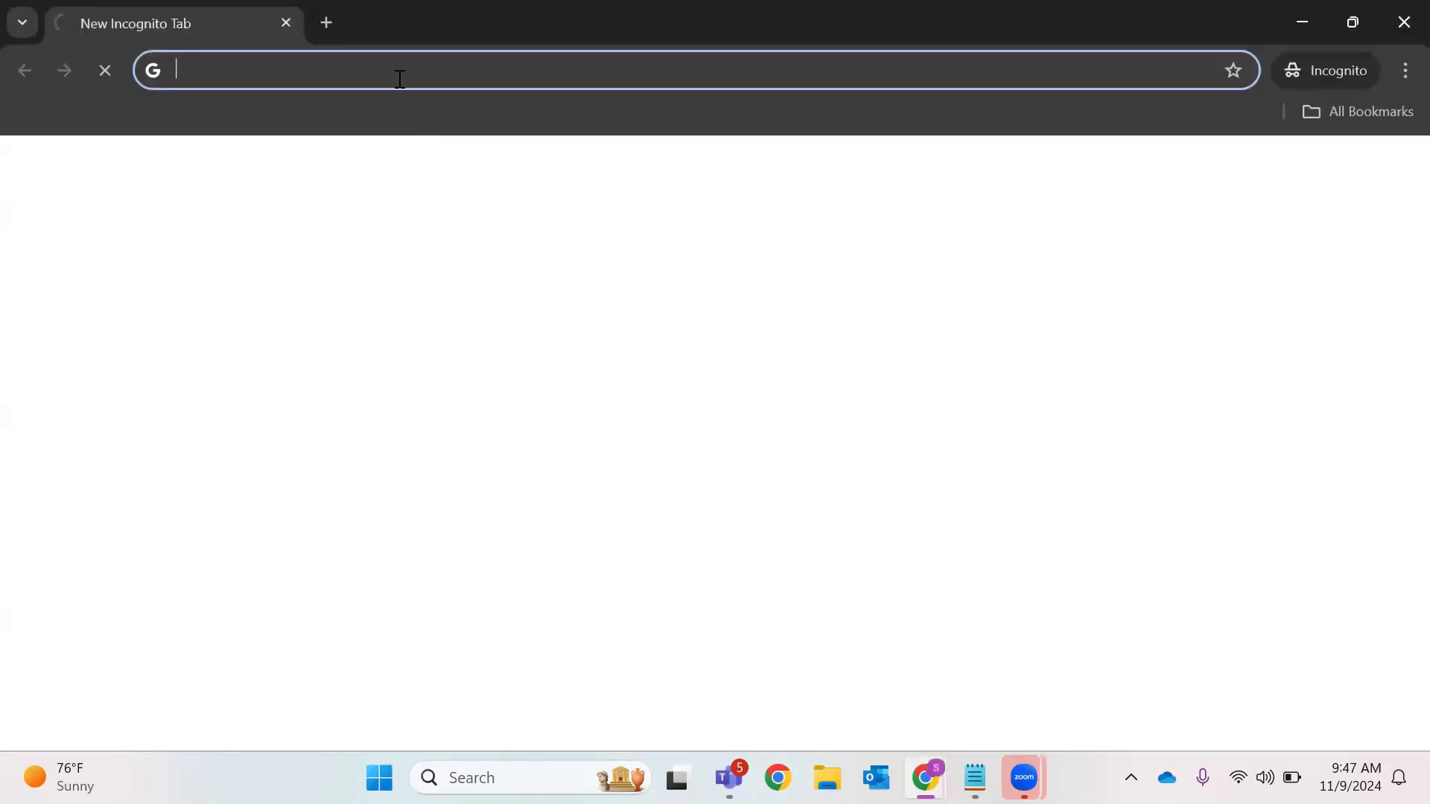
pyautogui.write('de')
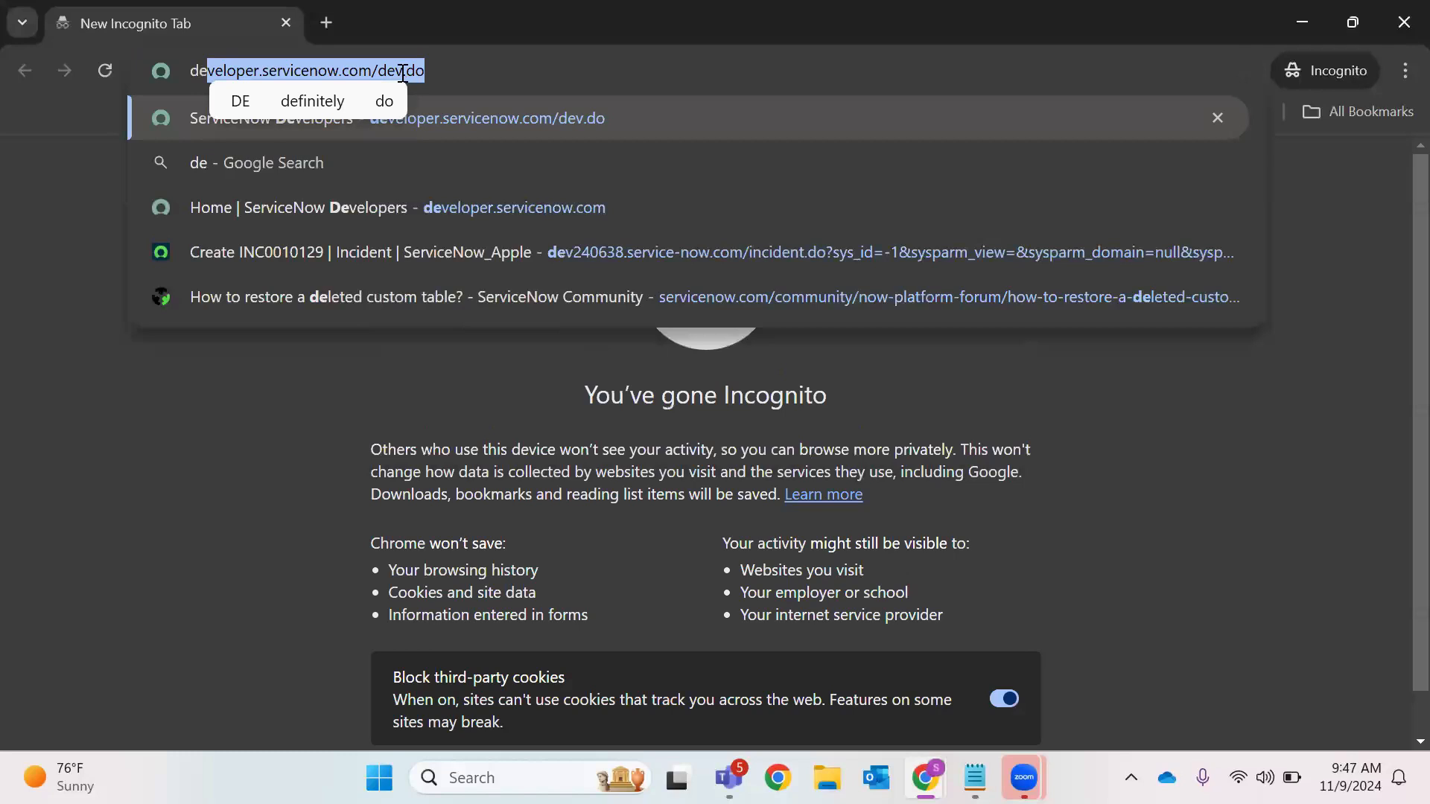
pyautogui.press('Return')
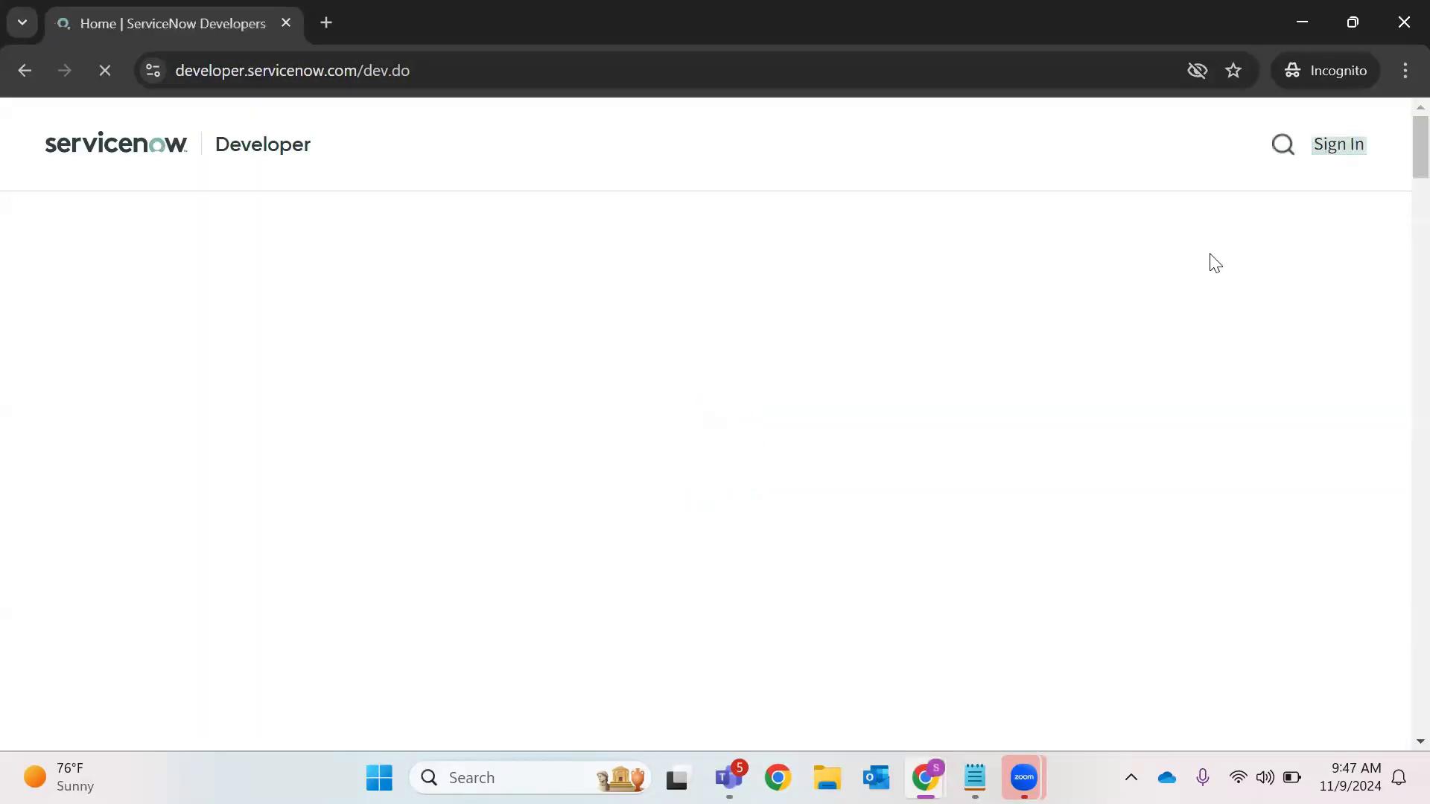
# Start signing in to the Developer Portal, then return to the instance's application navigator
pyautogui.click(1328, 147)
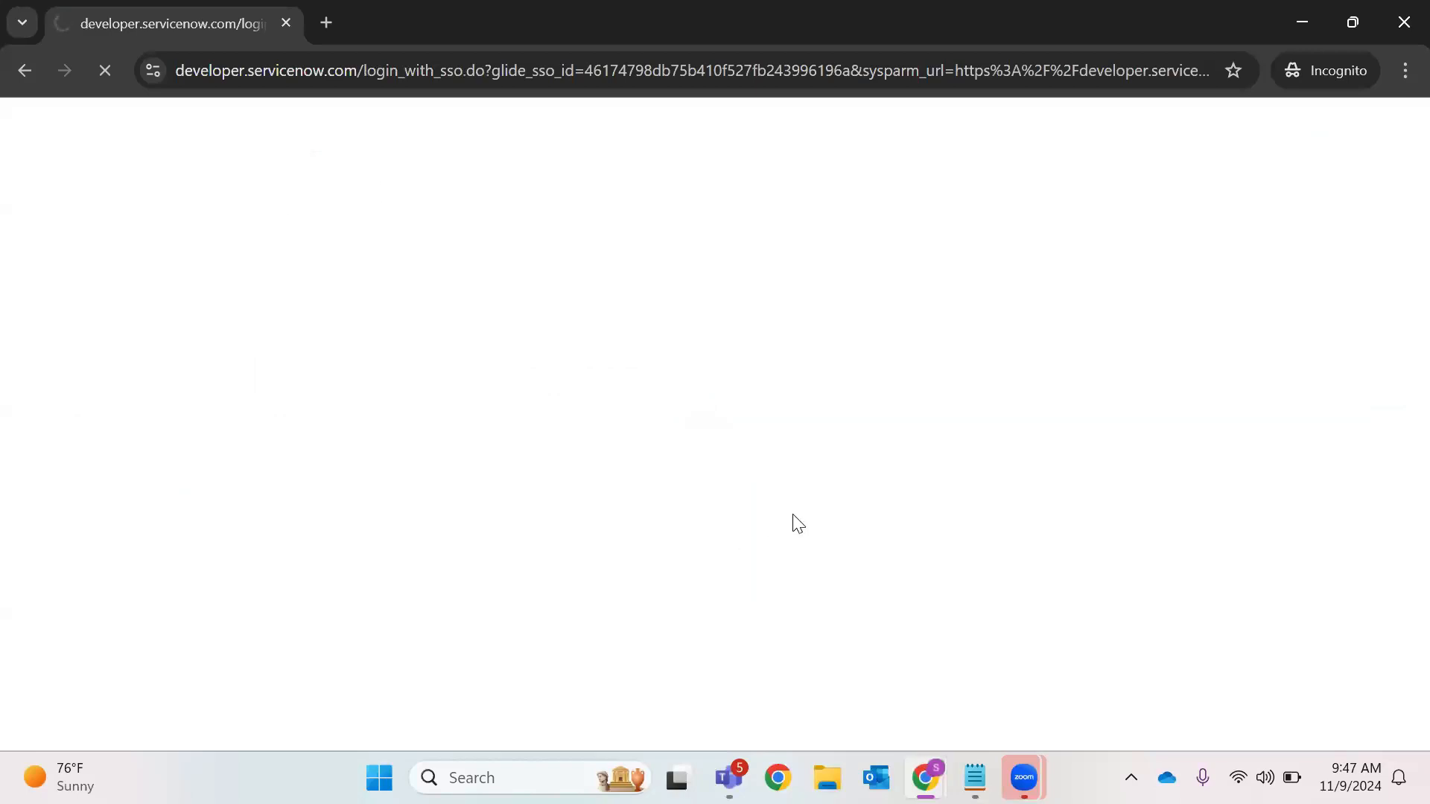
pyautogui.moveTo(926, 778)
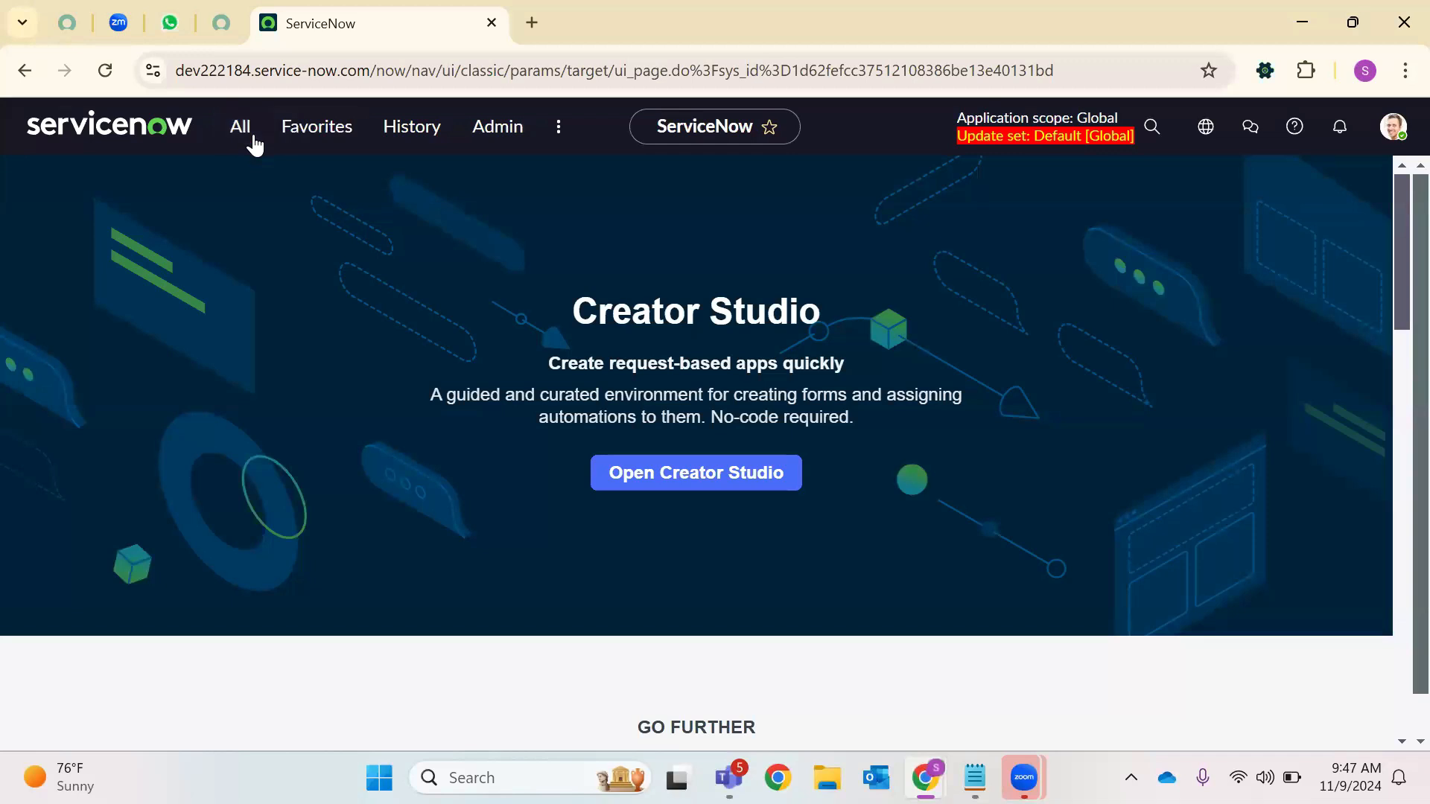
pyautogui.click(254, 141)
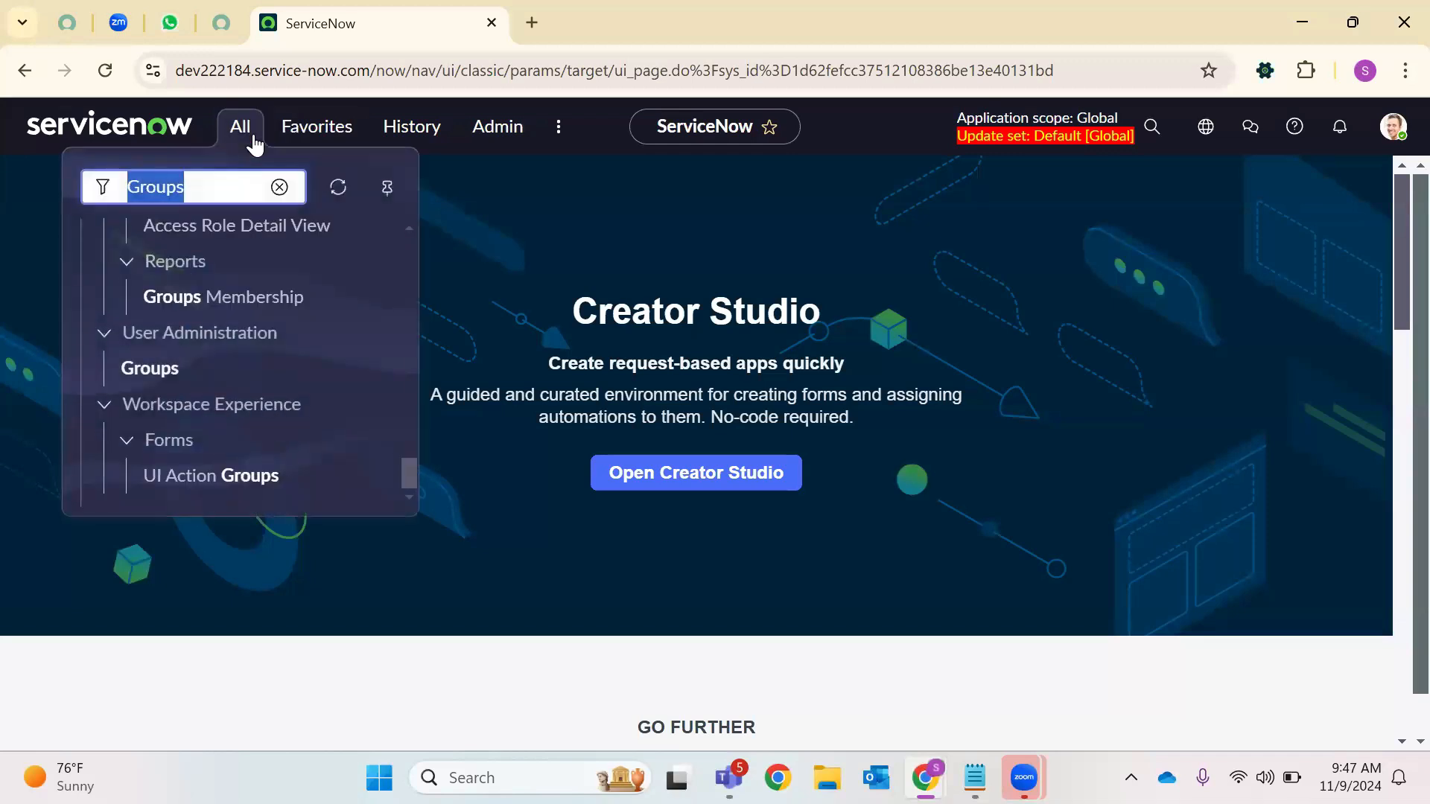
# Clear the navigator's Groups filter and start typing 'inhe' in a new browser tab
pyautogui.press('BackSpace')
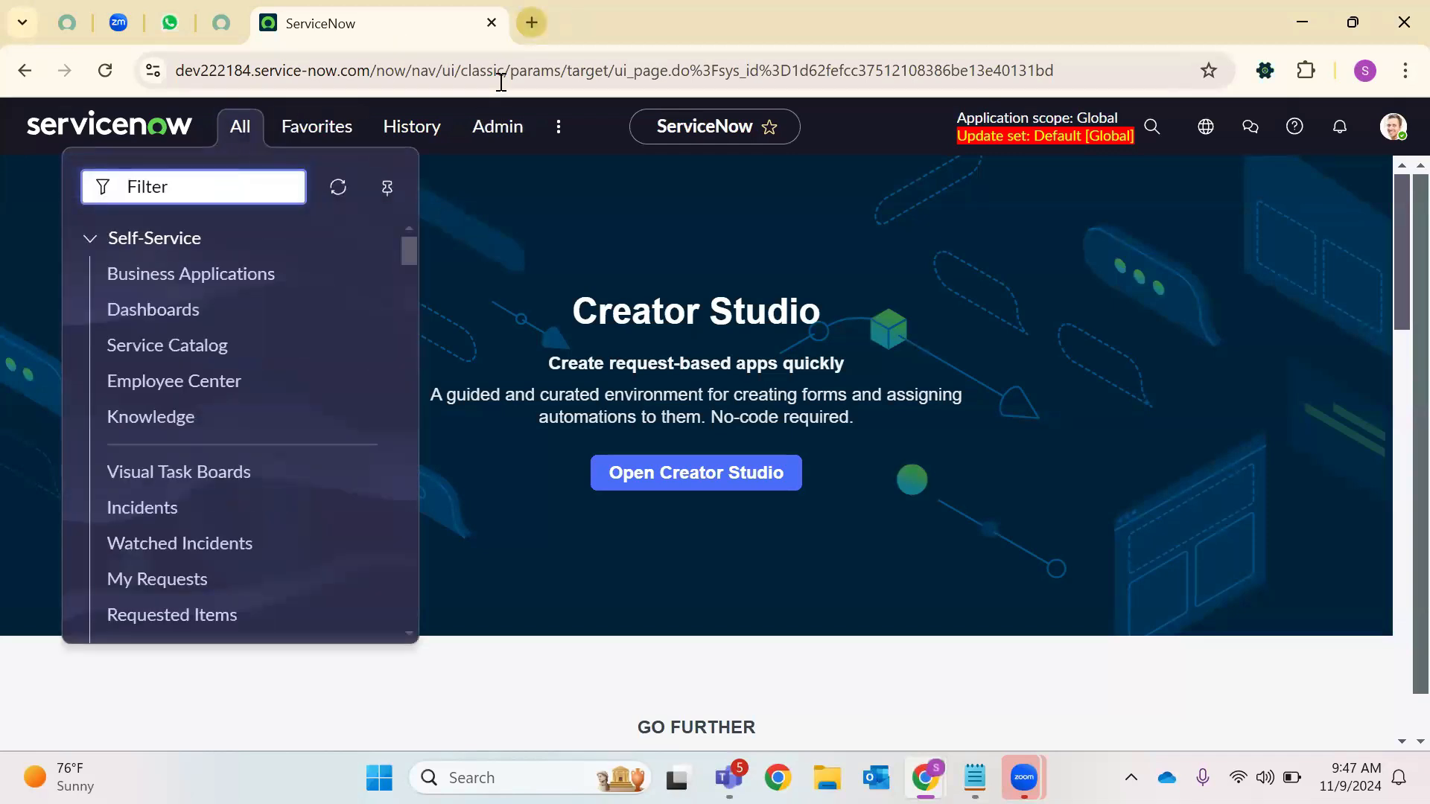
pyautogui.hotkey('ctrl', 't')
pyautogui.write('inheritance')
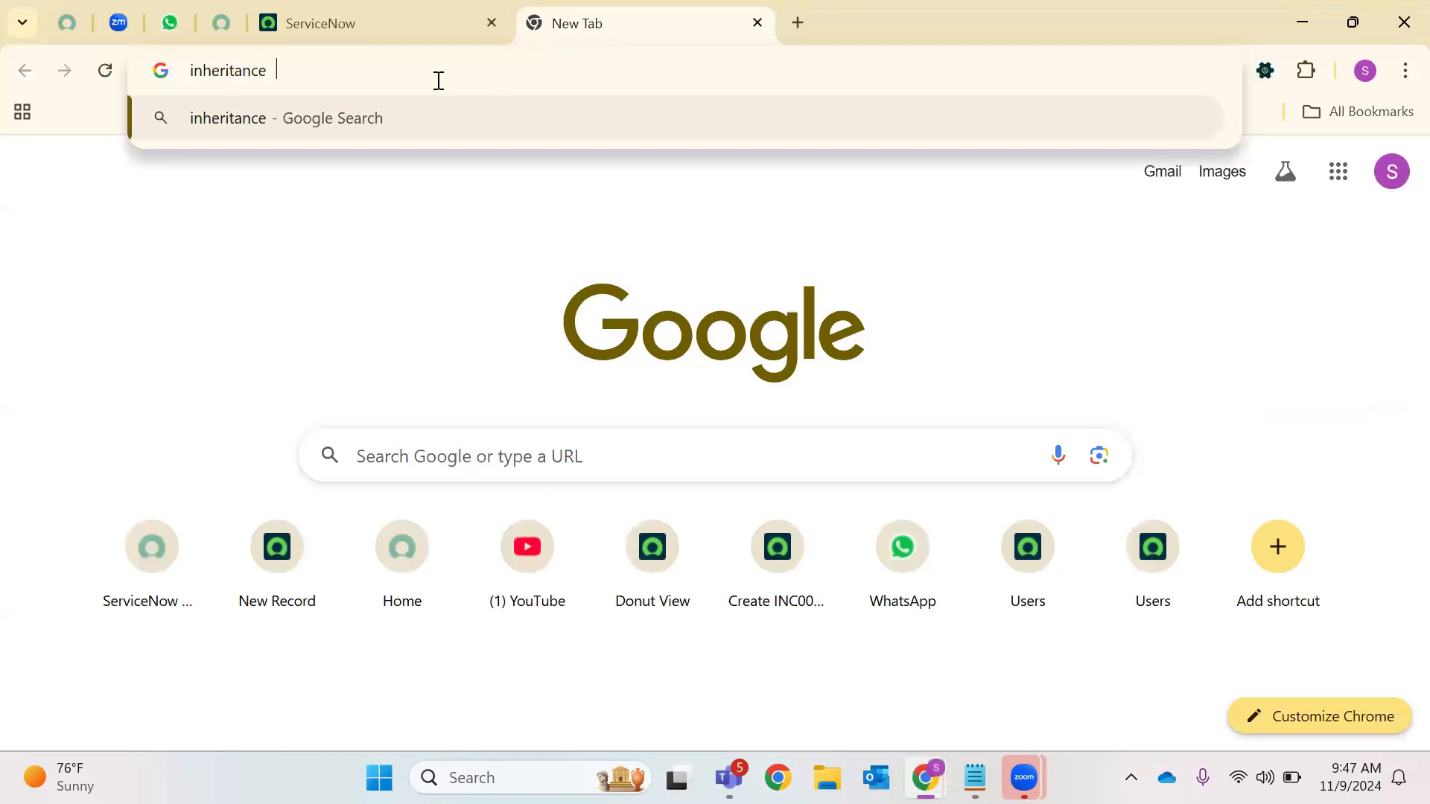
# Search 'inheritance map', then refine it to 'inheritance map in User table of ServiceNow'
pyautogui.write('map')
pyautogui.press('Return')
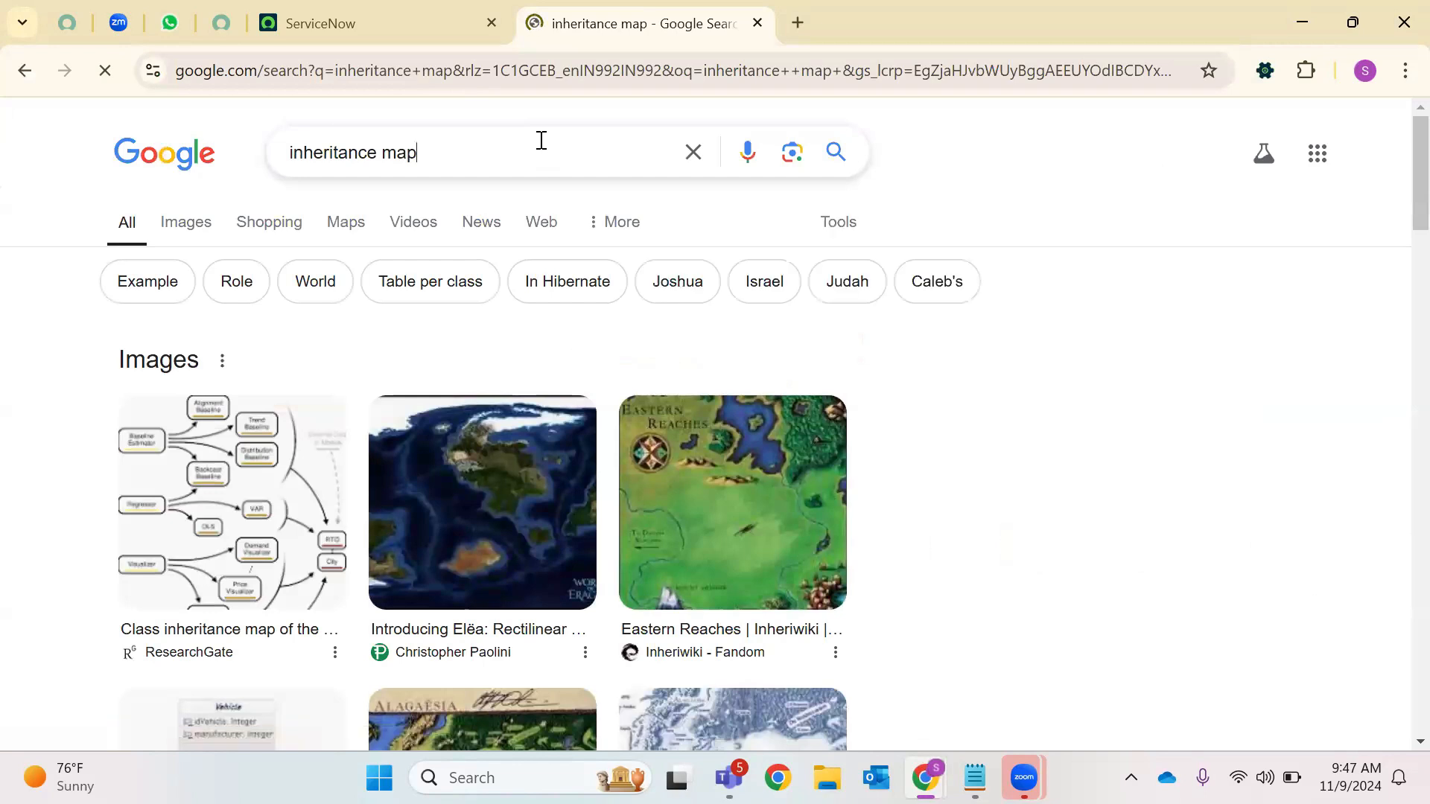
pyautogui.click(542, 142)
pyautogui.write('in')
pyautogui.write(' User table ')
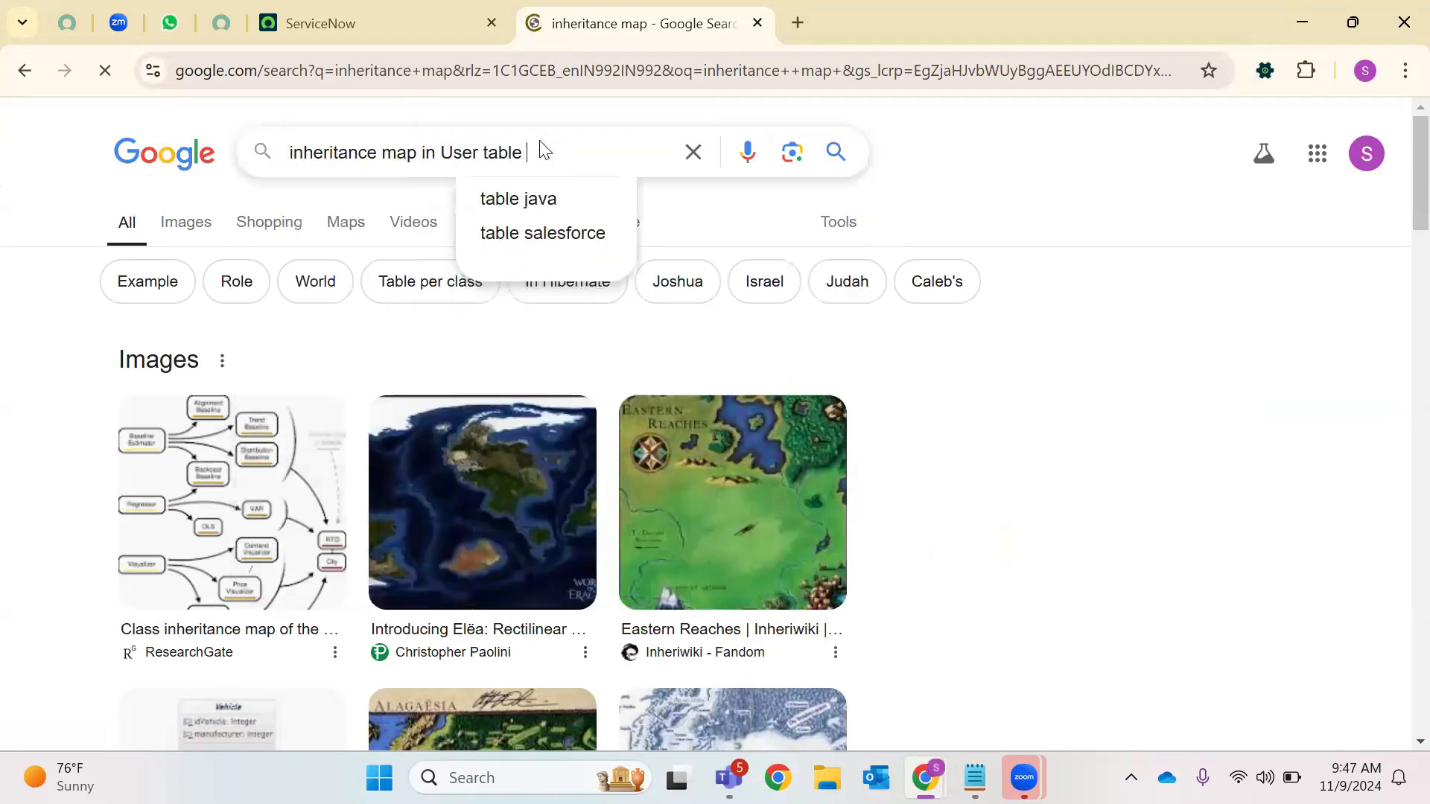
pyautogui.write('of Servixe')
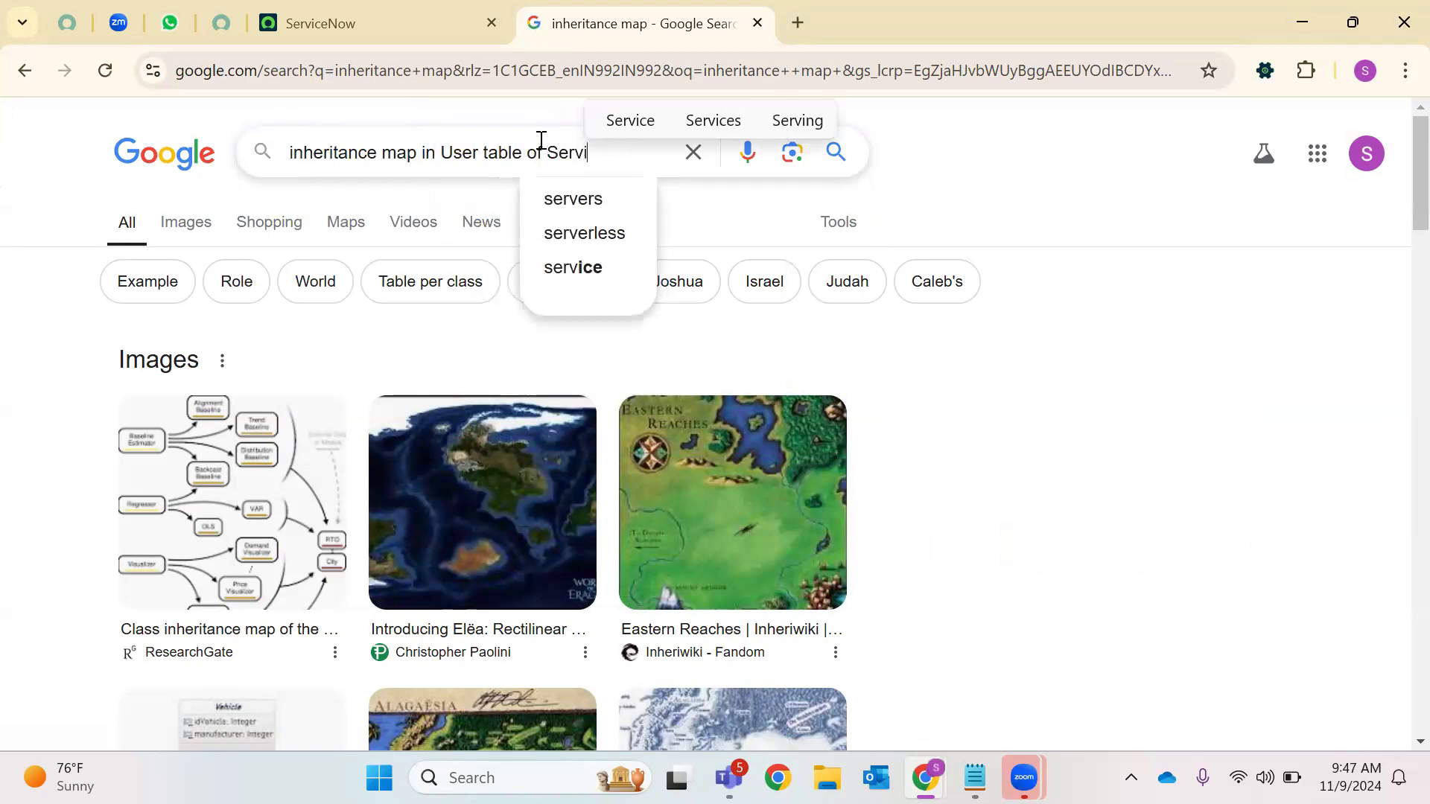
pyautogui.press('BackSpace')
pyautogui.press('BackSpace')
pyautogui.write('ceNow')
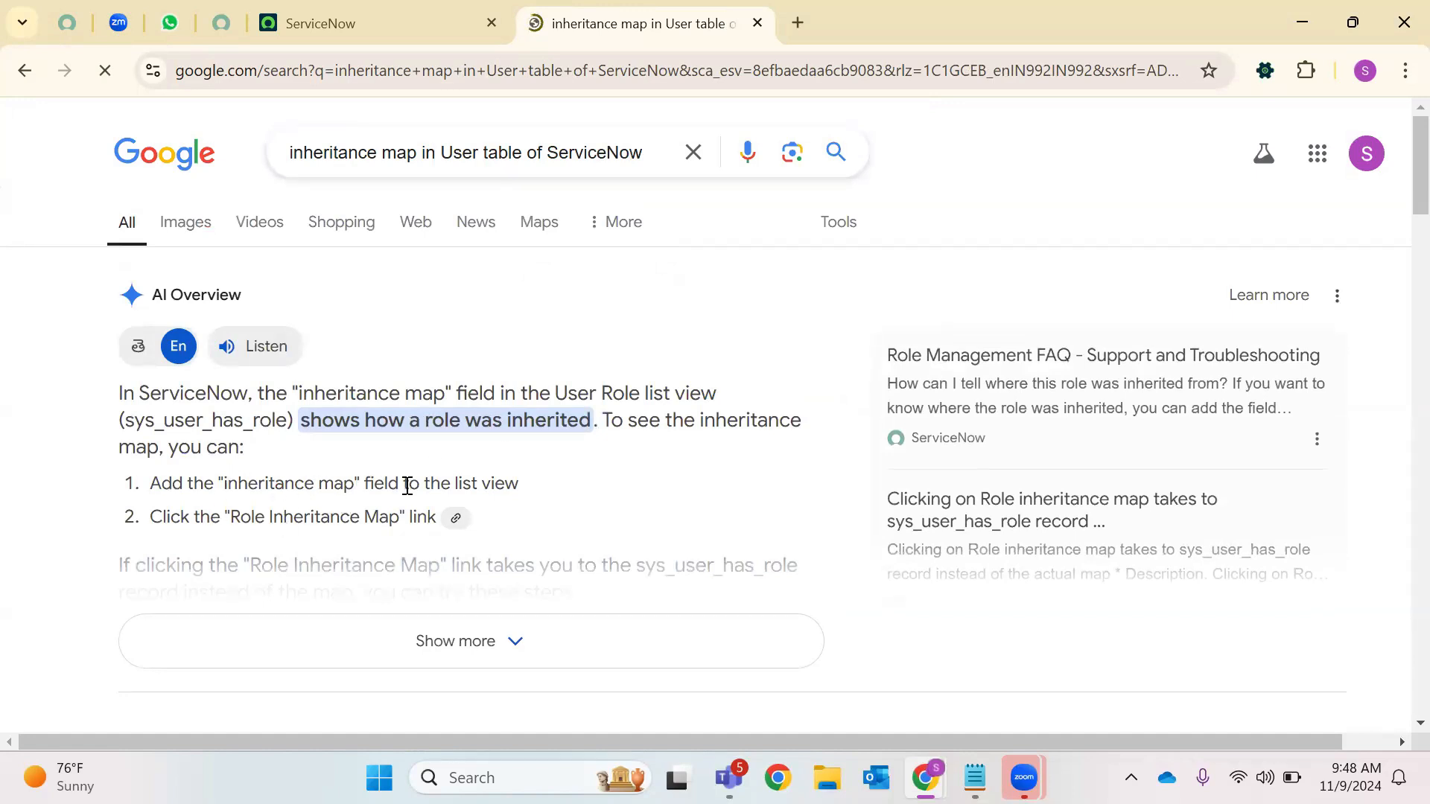
# Read and expand the full AI Overview, then show the image results
pyautogui.tripleClick(220, 422)
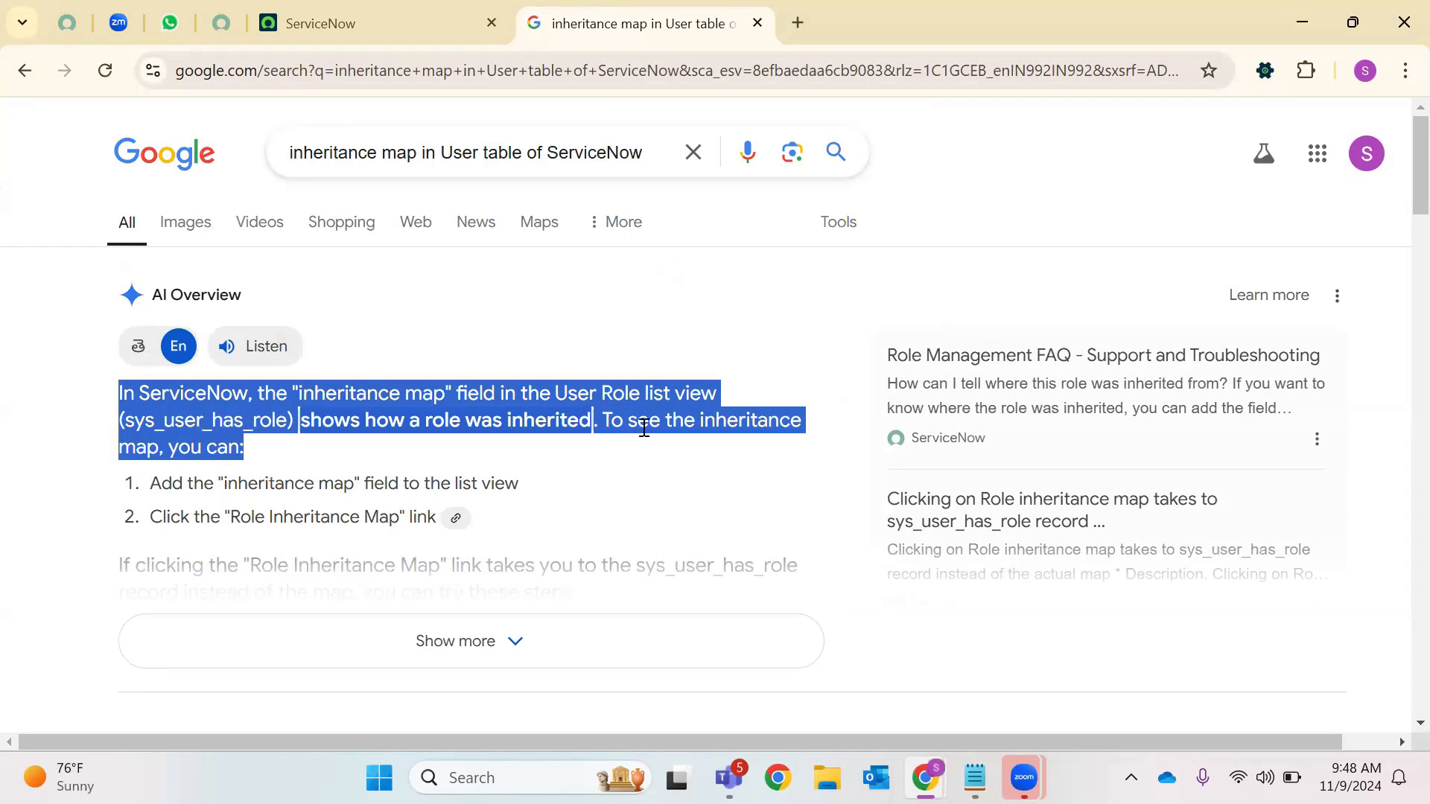
pyautogui.scroll(-1, 399, 484)
pyautogui.click(402, 530)
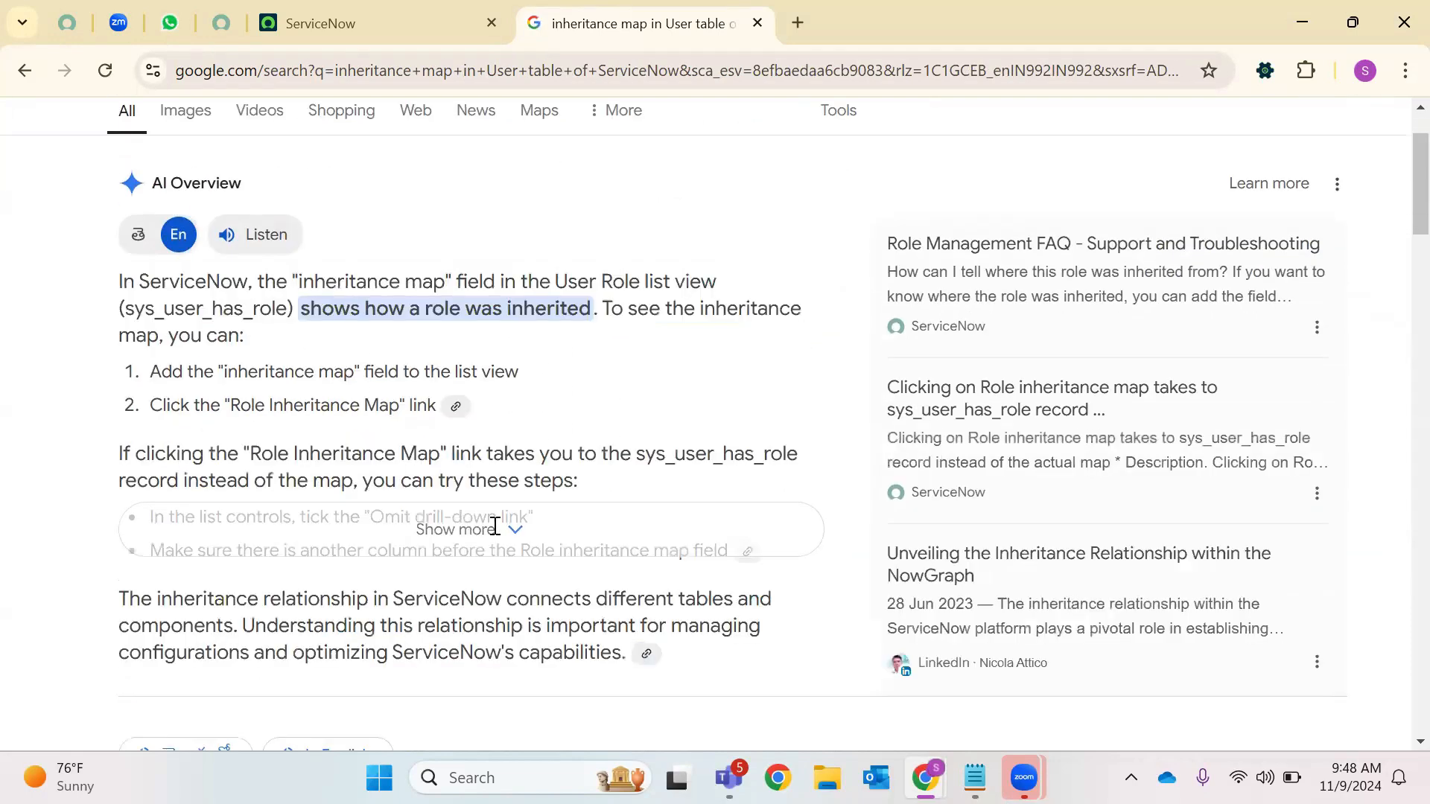
pyautogui.scroll(1, 409, 422)
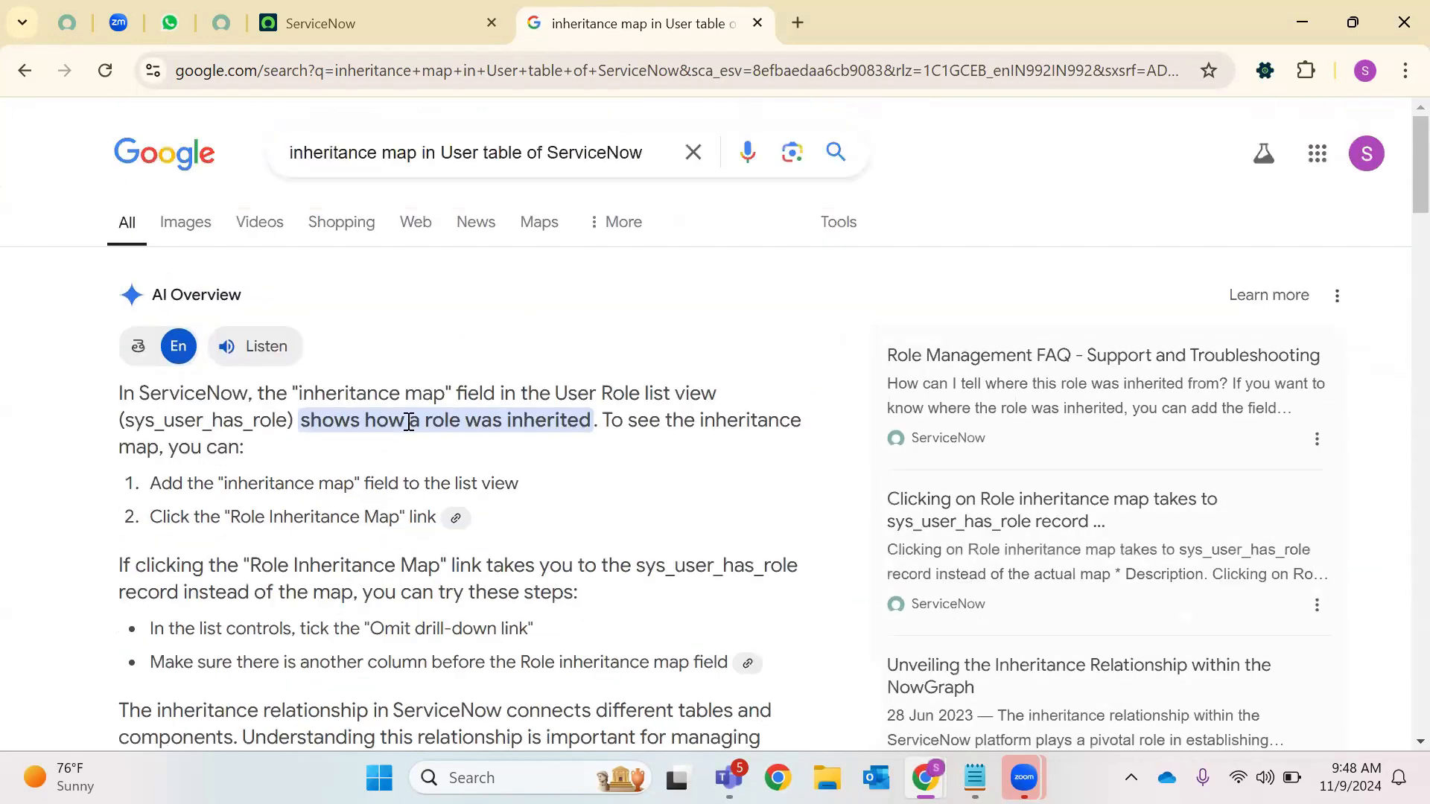
pyautogui.click(194, 229)
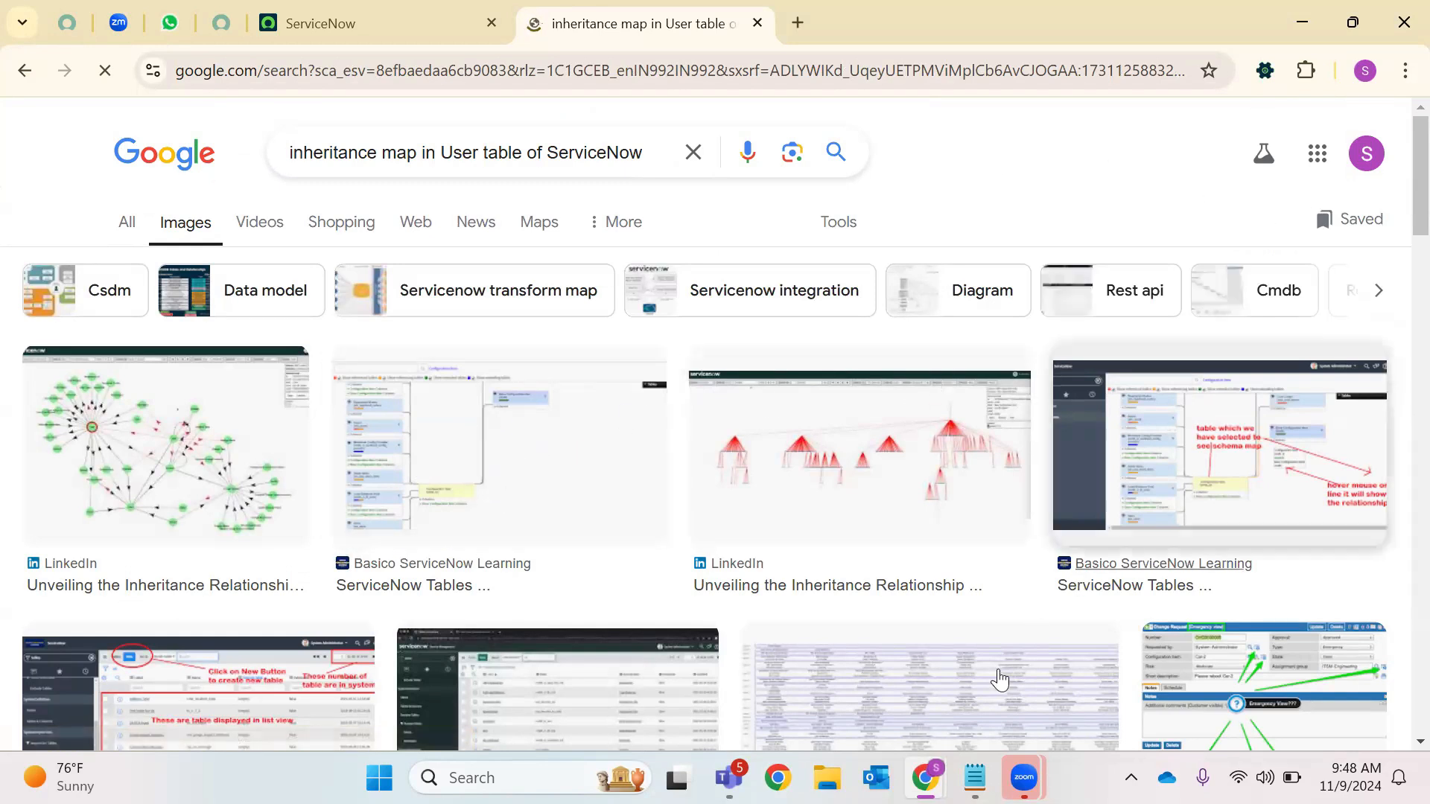
# Sign in to the Developer Portal with the saved email and password, then return to Google
pyautogui.moveTo(926, 778)
pyautogui.click(1028, 662)
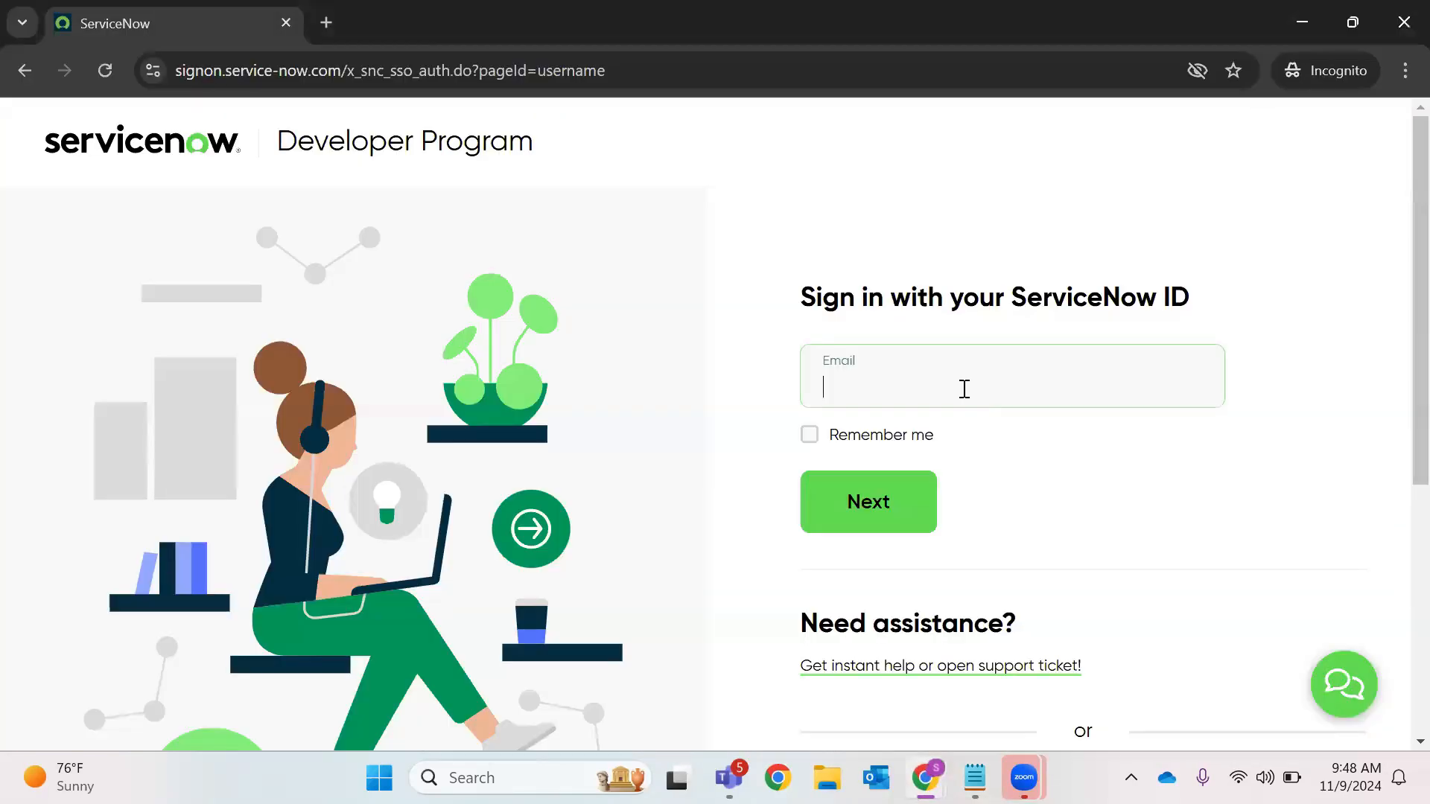
pyautogui.click(963, 386)
pyautogui.click(969, 523)
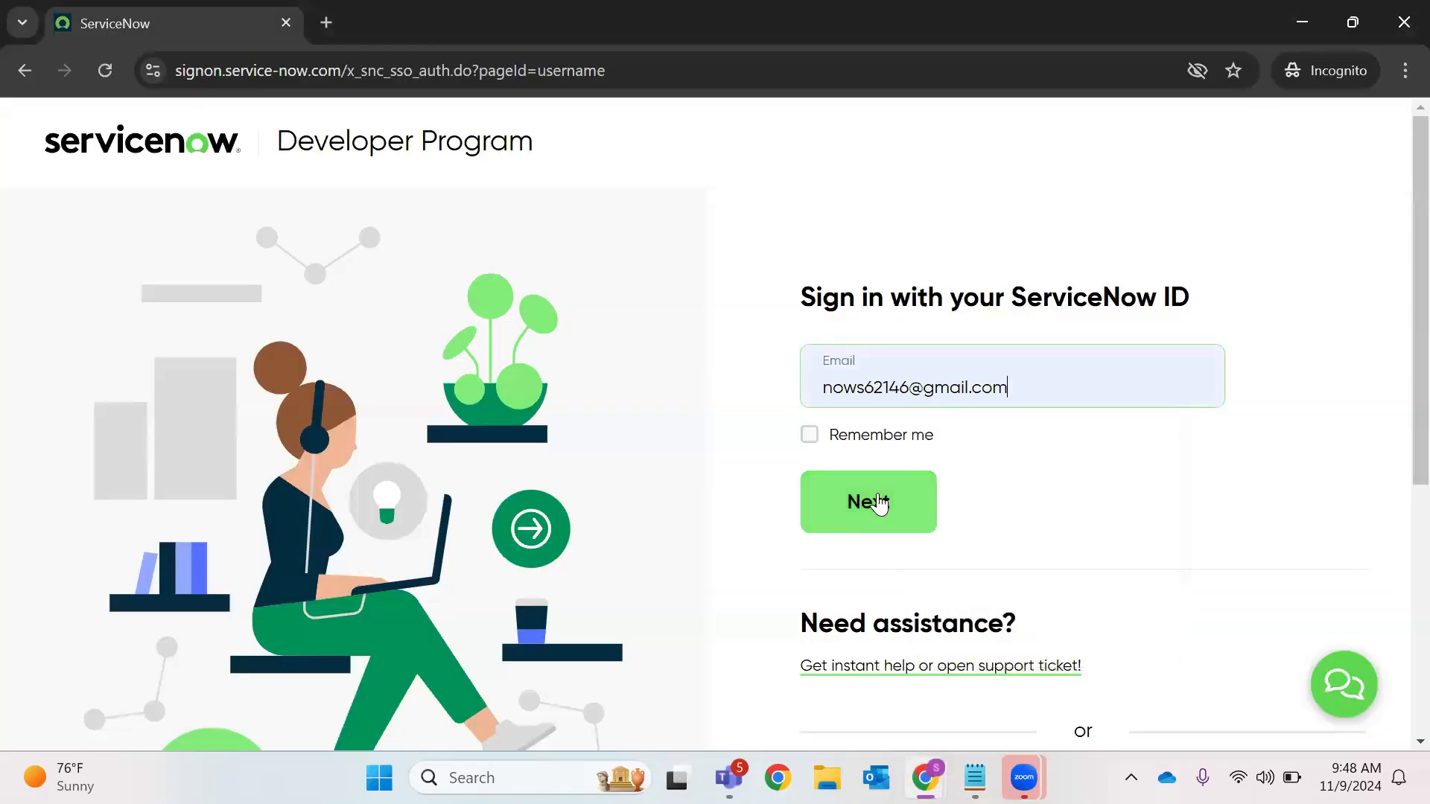
pyautogui.click(877, 501)
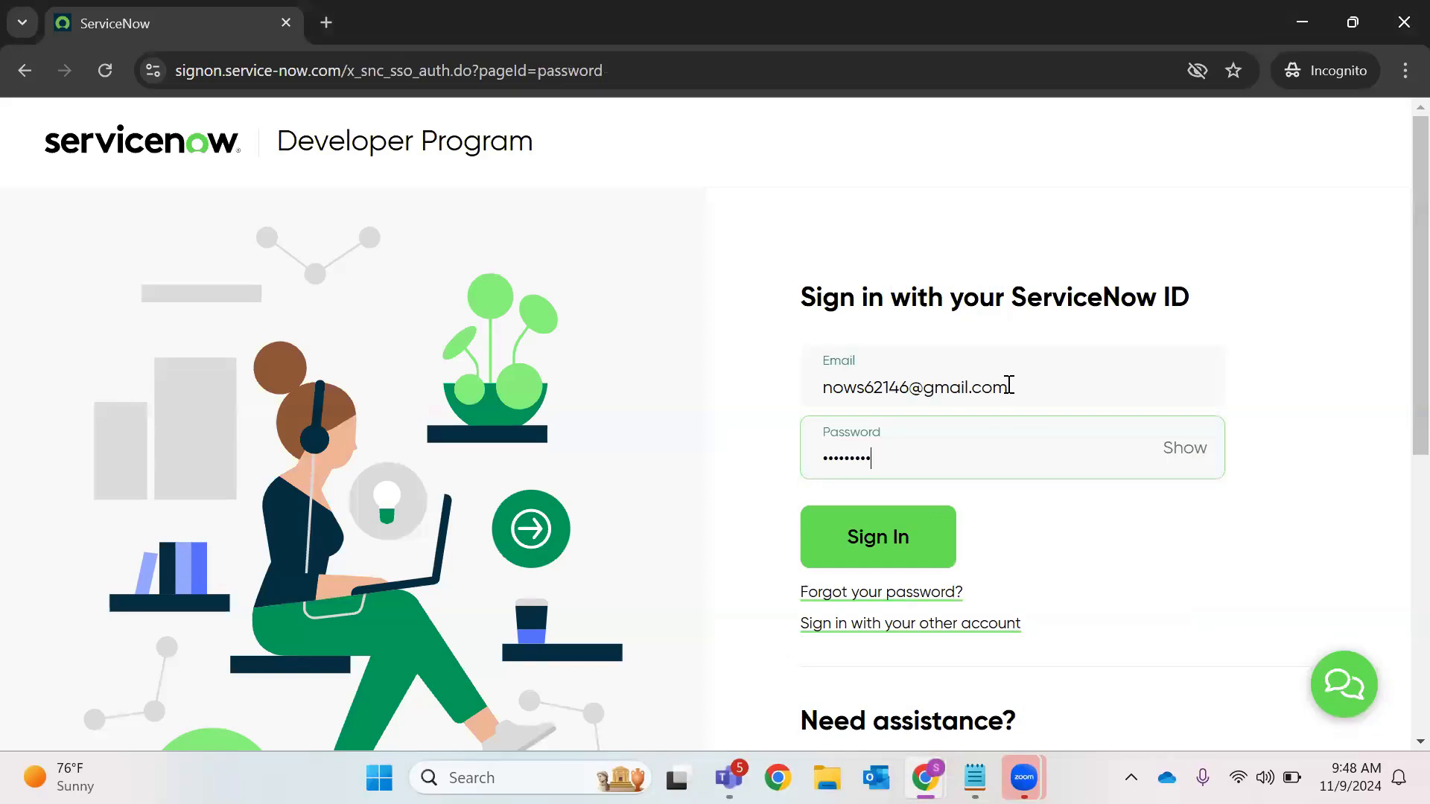
pyautogui.click(946, 551)
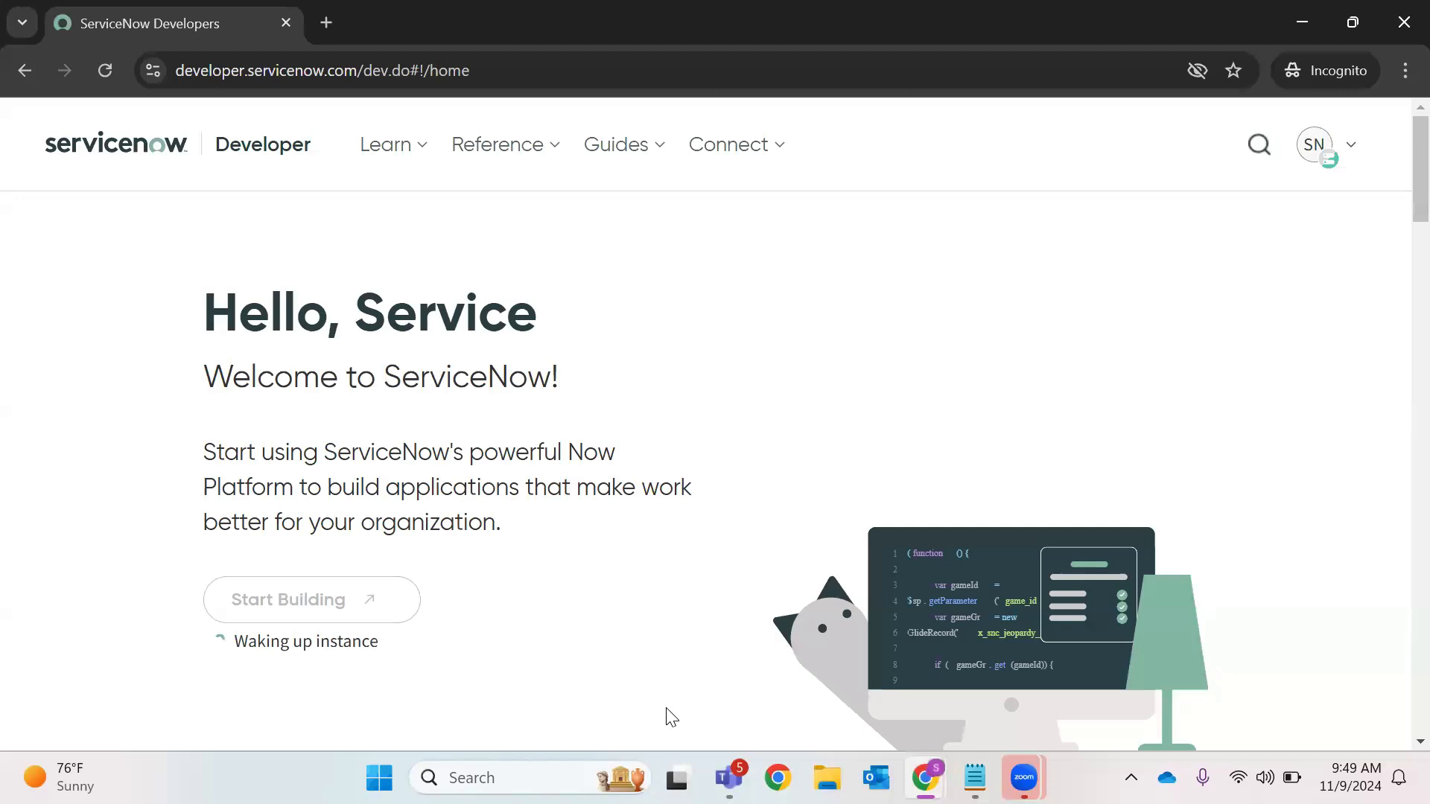
pyautogui.click(926, 778)
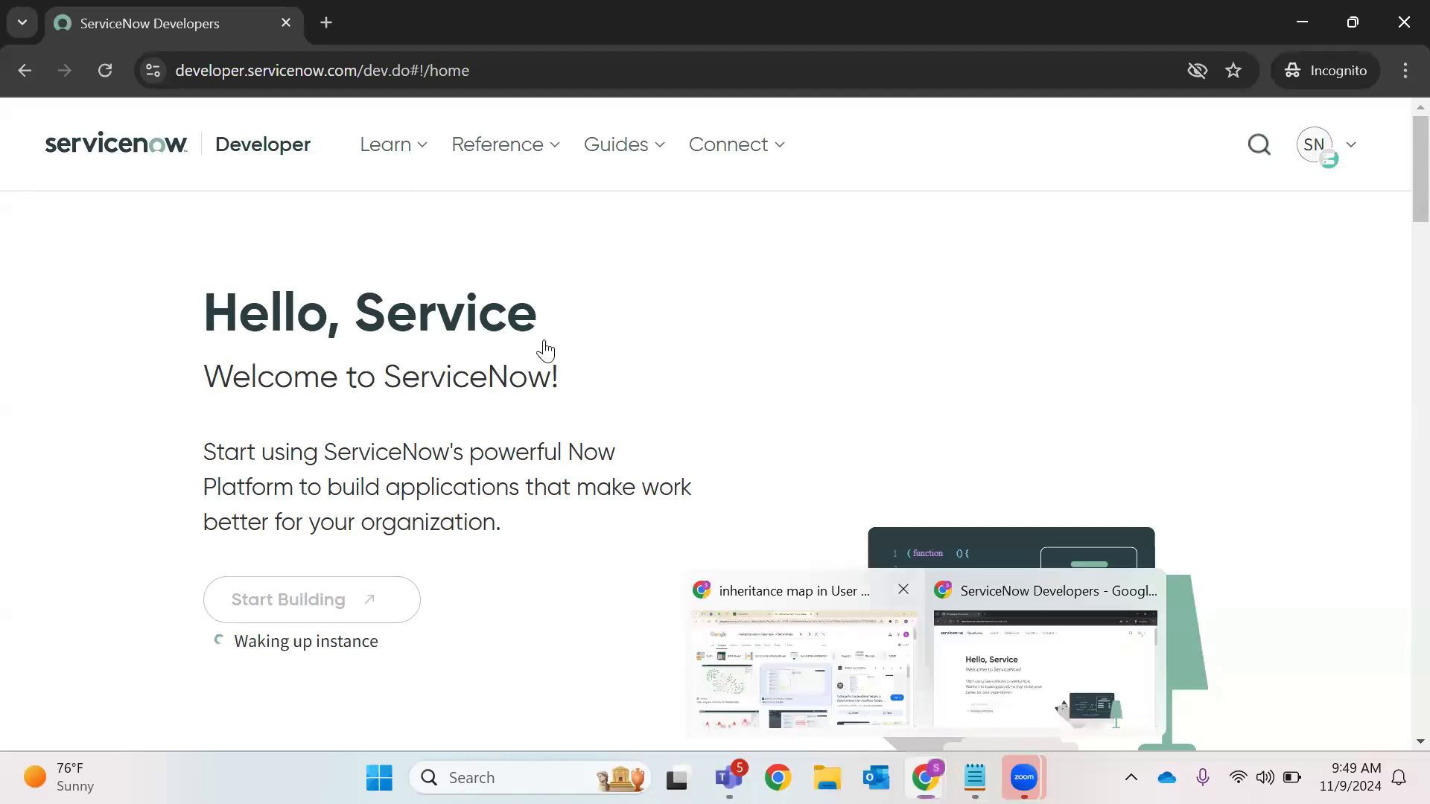
pyautogui.click(800, 659)
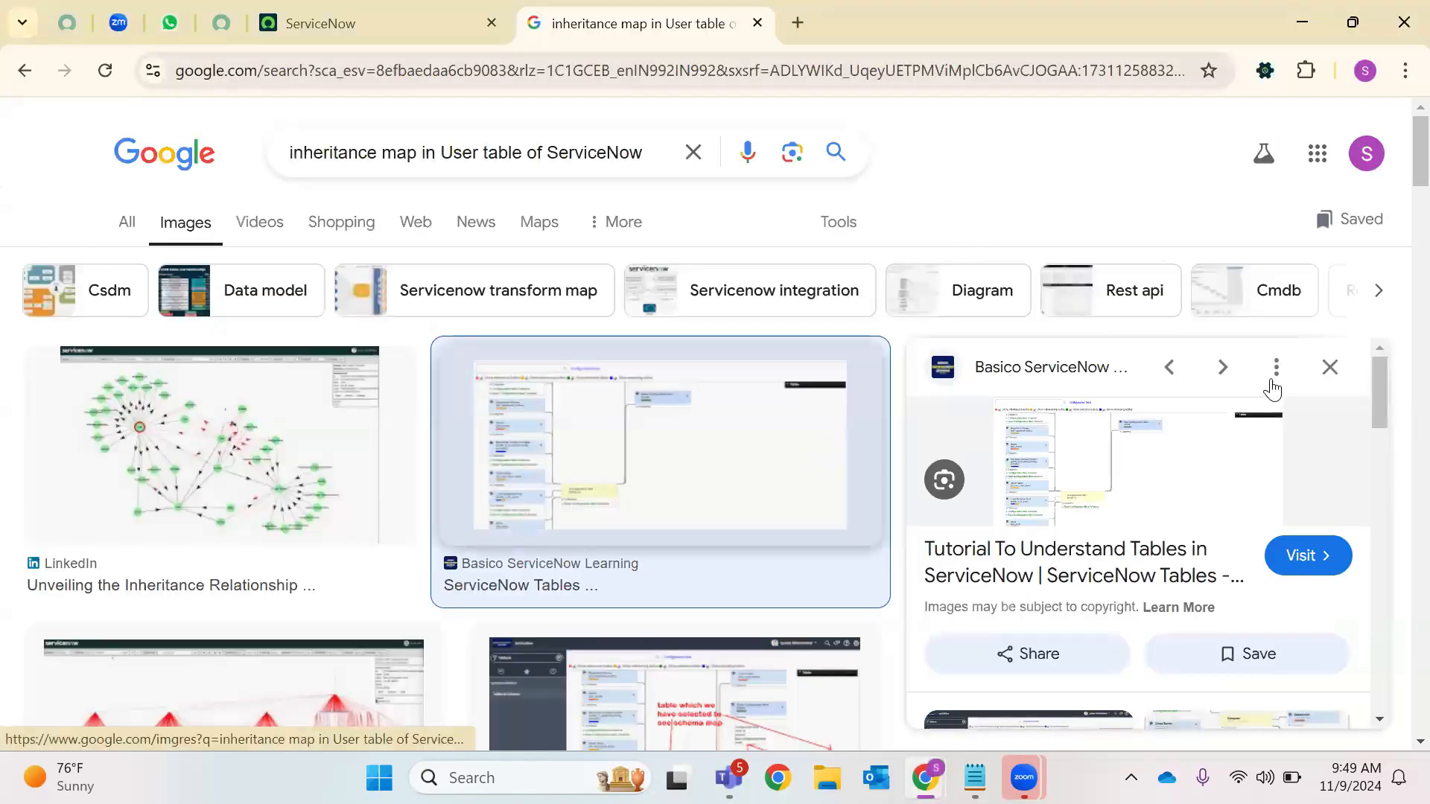
# Close the Google search results tab, keeping the Basico tables tutorial open
pyautogui.scroll(-3, 1156, 409)
pyautogui.scroll(3, 1303, 559)
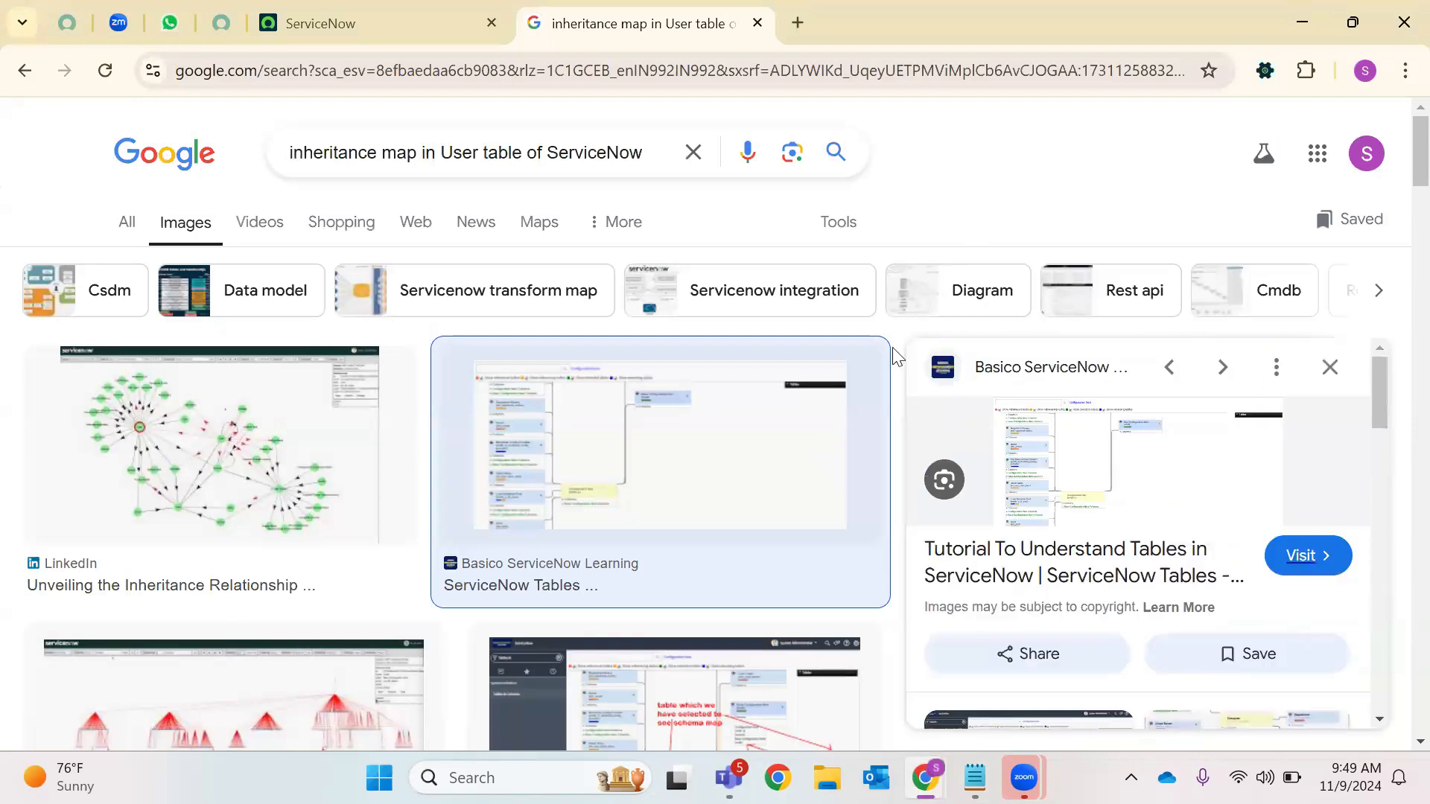
pyautogui.click(751, 24)
pyautogui.click(757, 23)
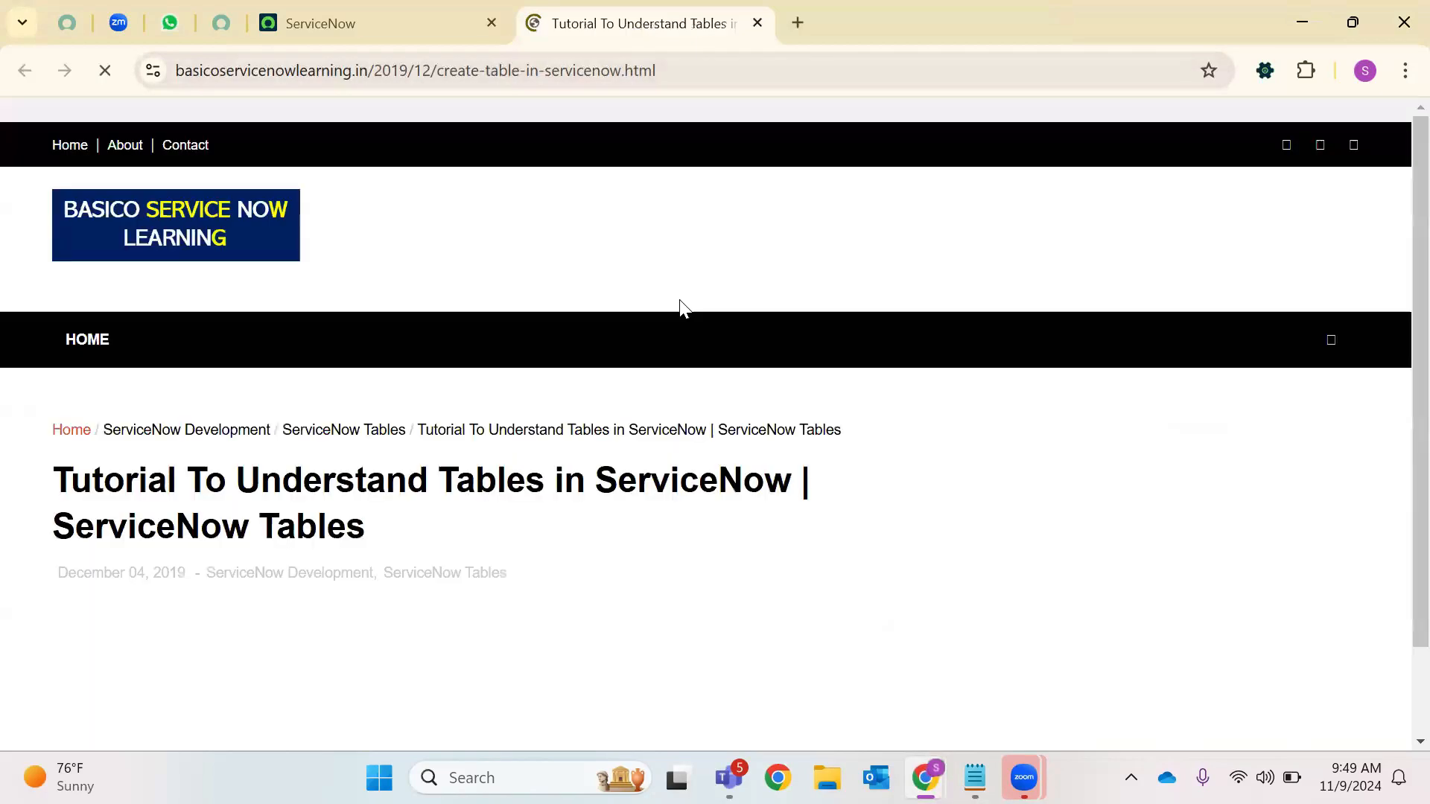
# Read through the ServiceNow tables tutorial, then return to the instance tab
pyautogui.scroll(-10, 574, 332)
pyautogui.scroll(-10, 572, 360)
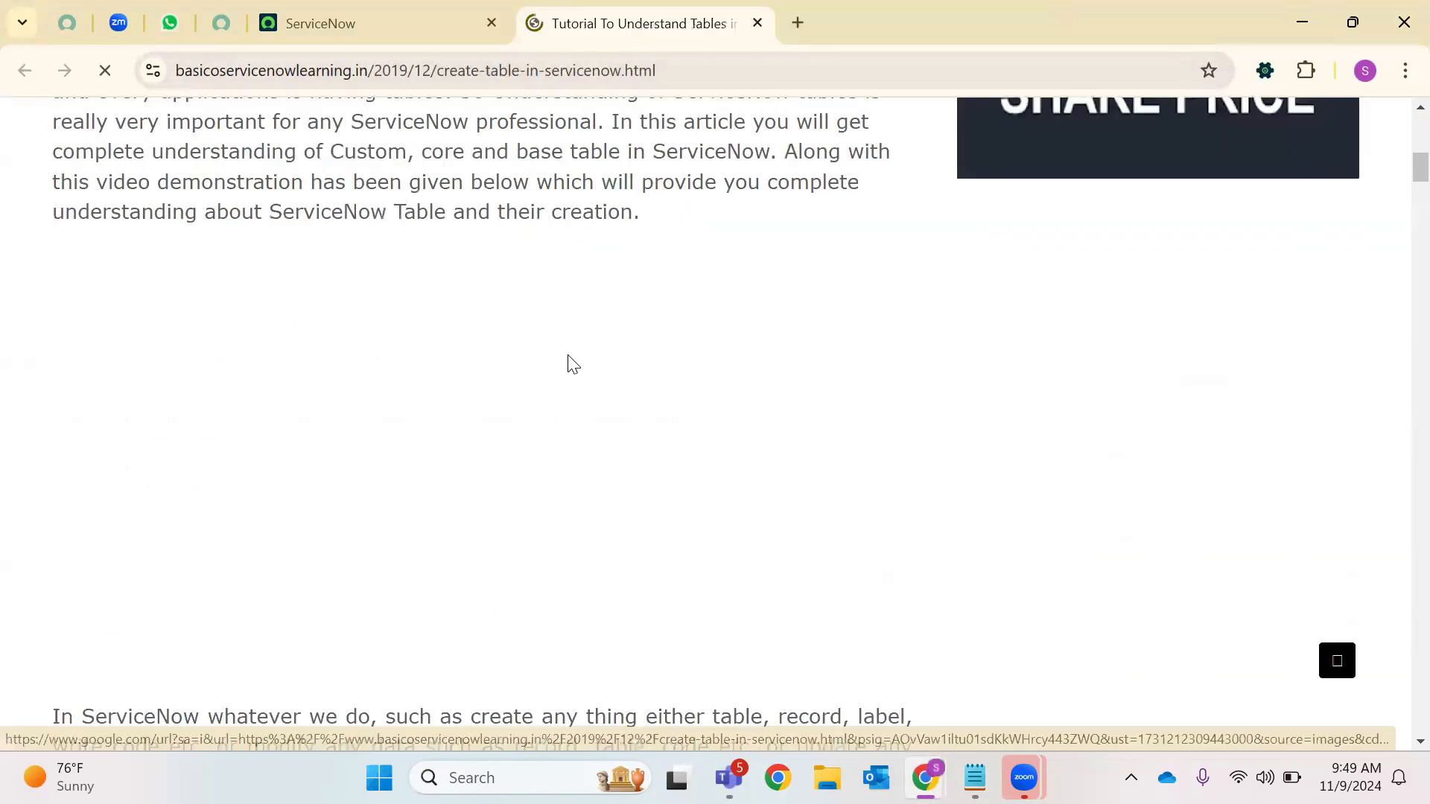
pyautogui.scroll(-15, 569, 355)
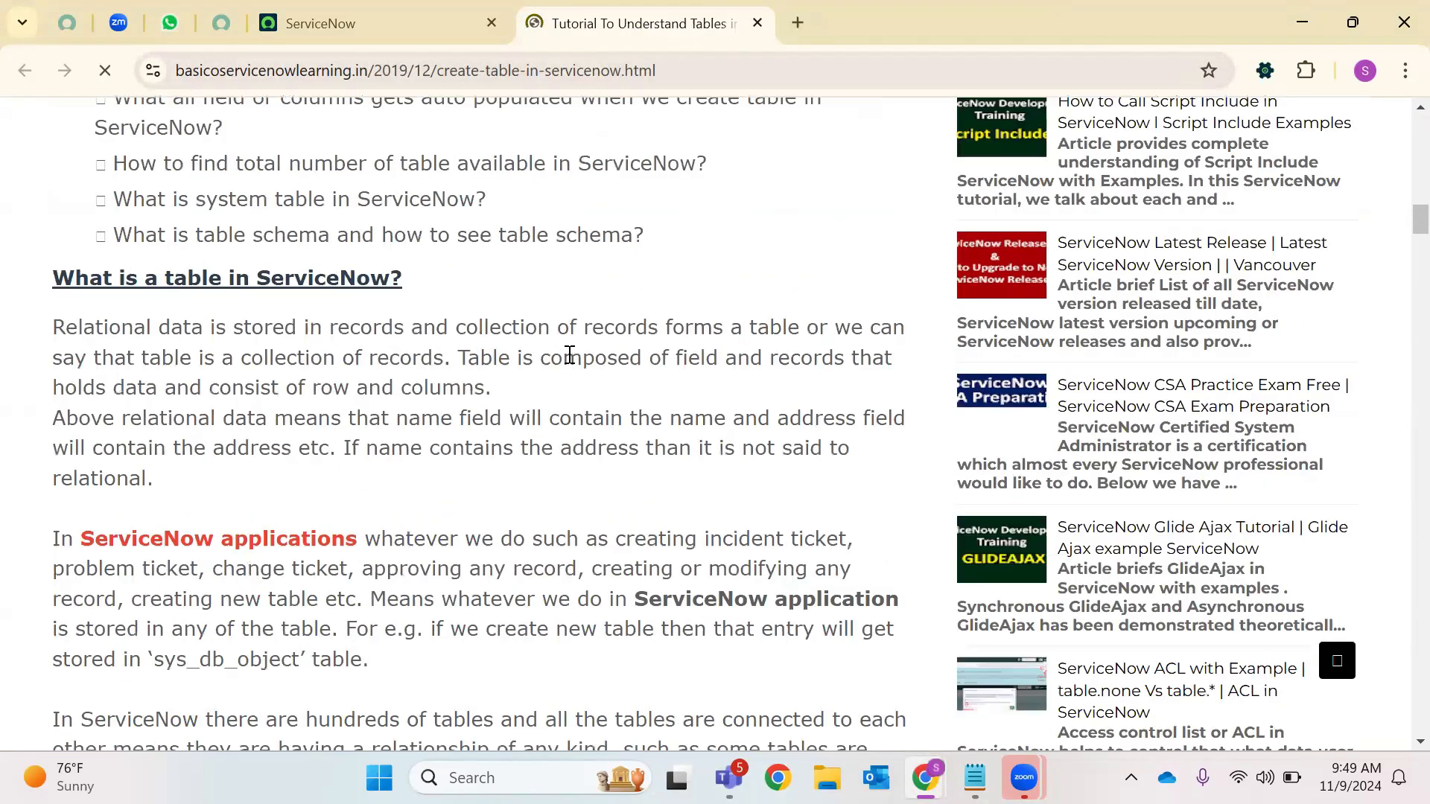
pyautogui.scroll(9, 626, 208)
pyautogui.scroll(15, 654, 364)
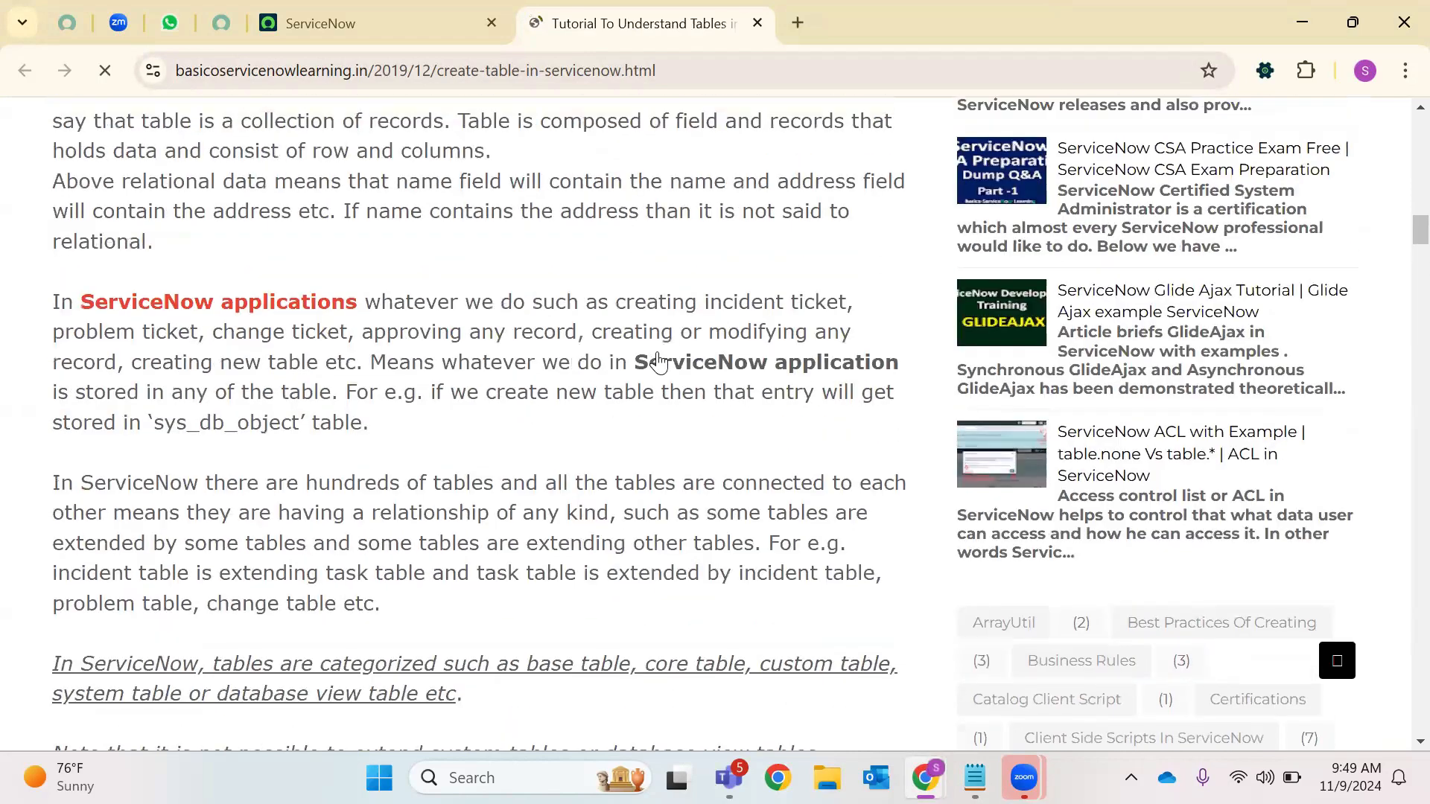
pyautogui.scroll(-3, 663, 339)
pyautogui.scroll(-20, 663, 339)
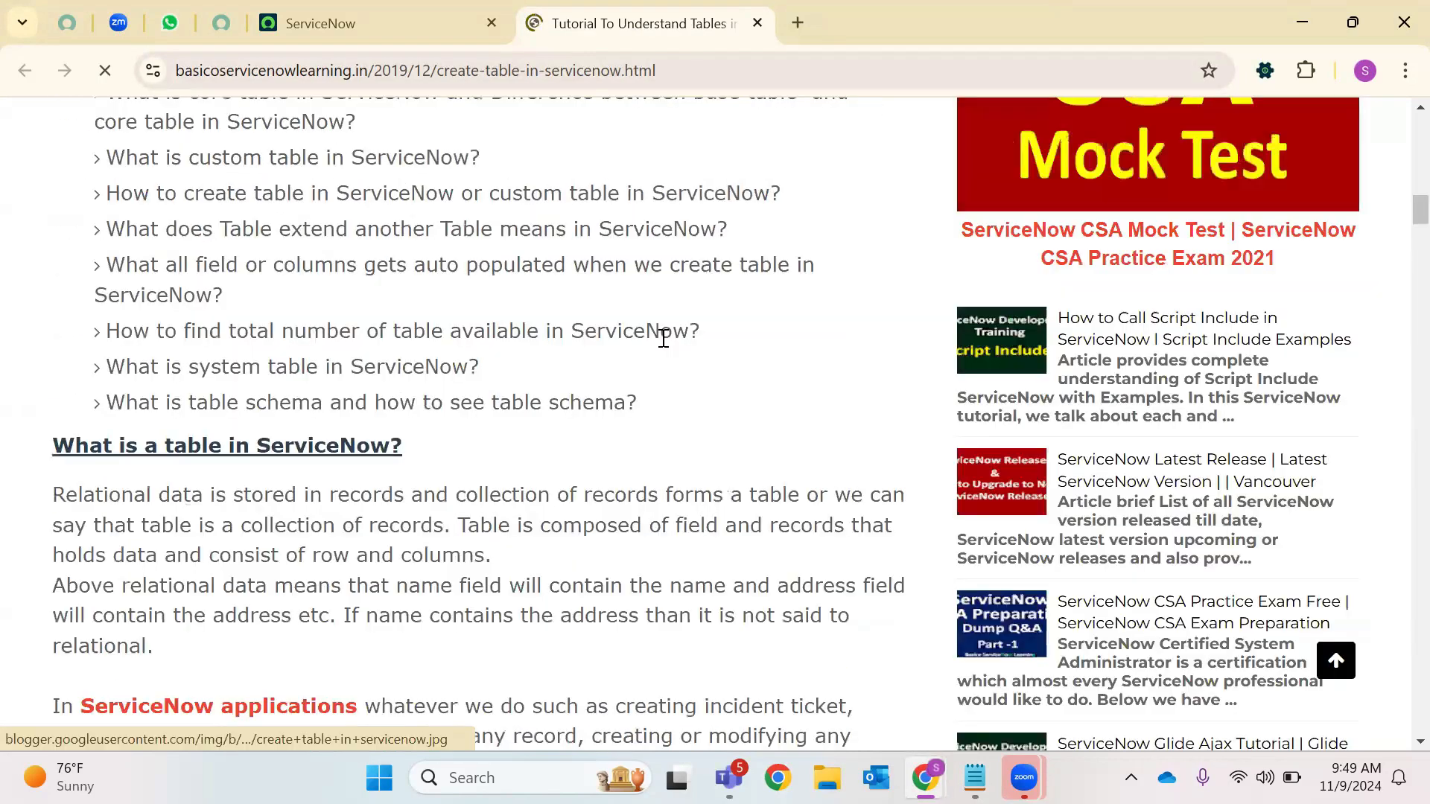
pyautogui.scroll(12, 596, 292)
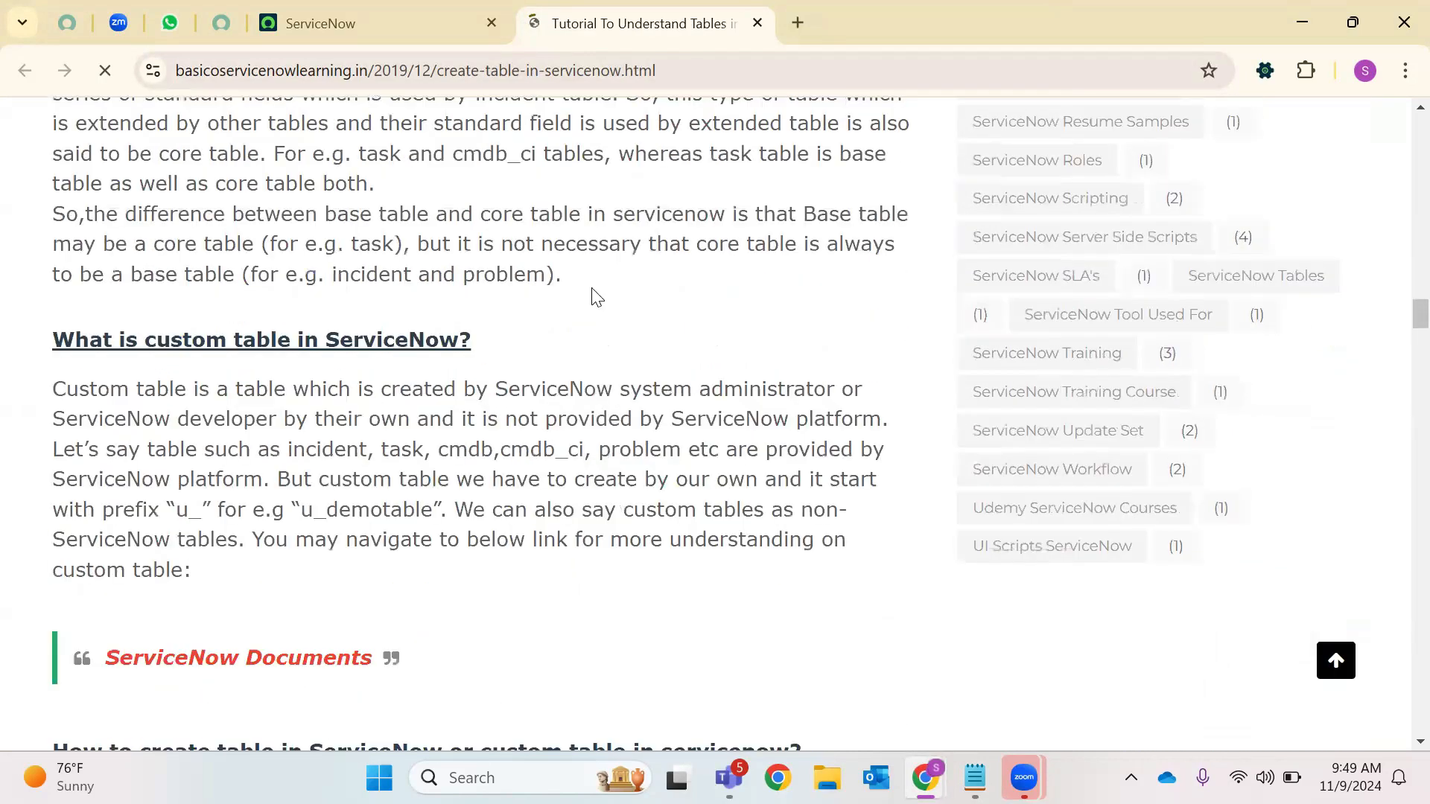
pyautogui.scroll(-9, 594, 291)
pyautogui.scroll(-20, 594, 290)
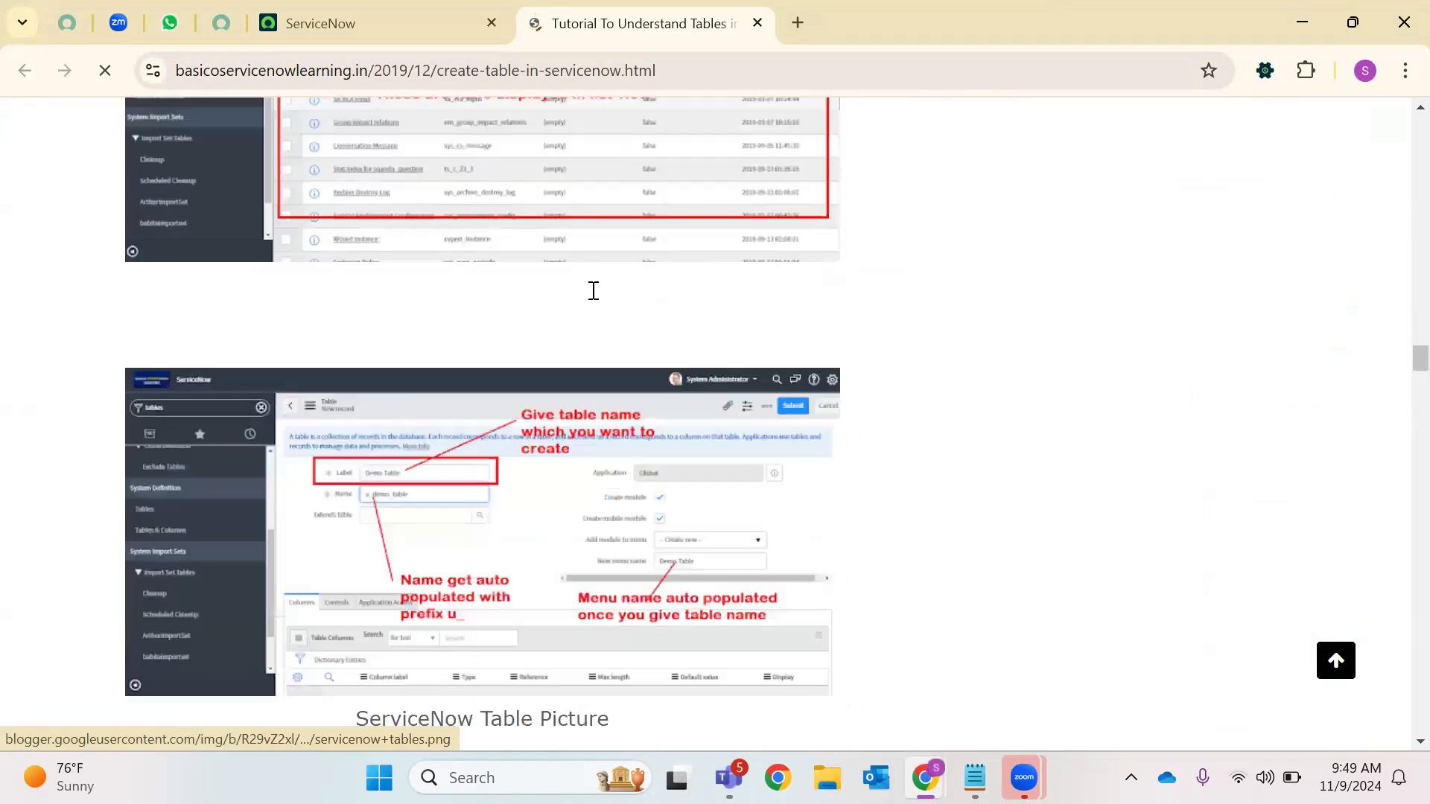
pyautogui.scroll(-20, 594, 294)
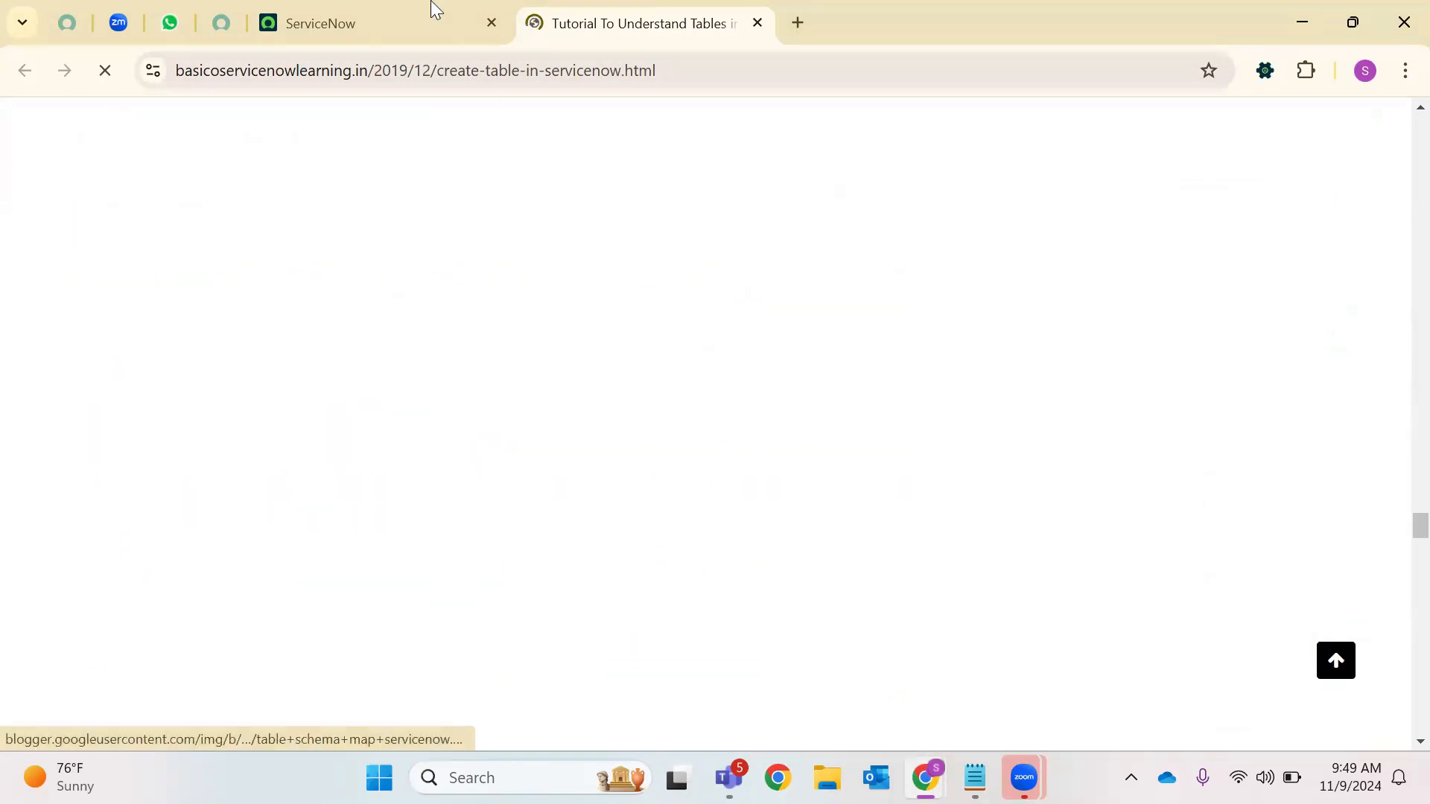
pyautogui.hotkey('ctrl', 'shift', 'Tab')
# Close the tutorial tab, list all users with sys_user.LIST, and open a user's record
pyautogui.click(246, 127)
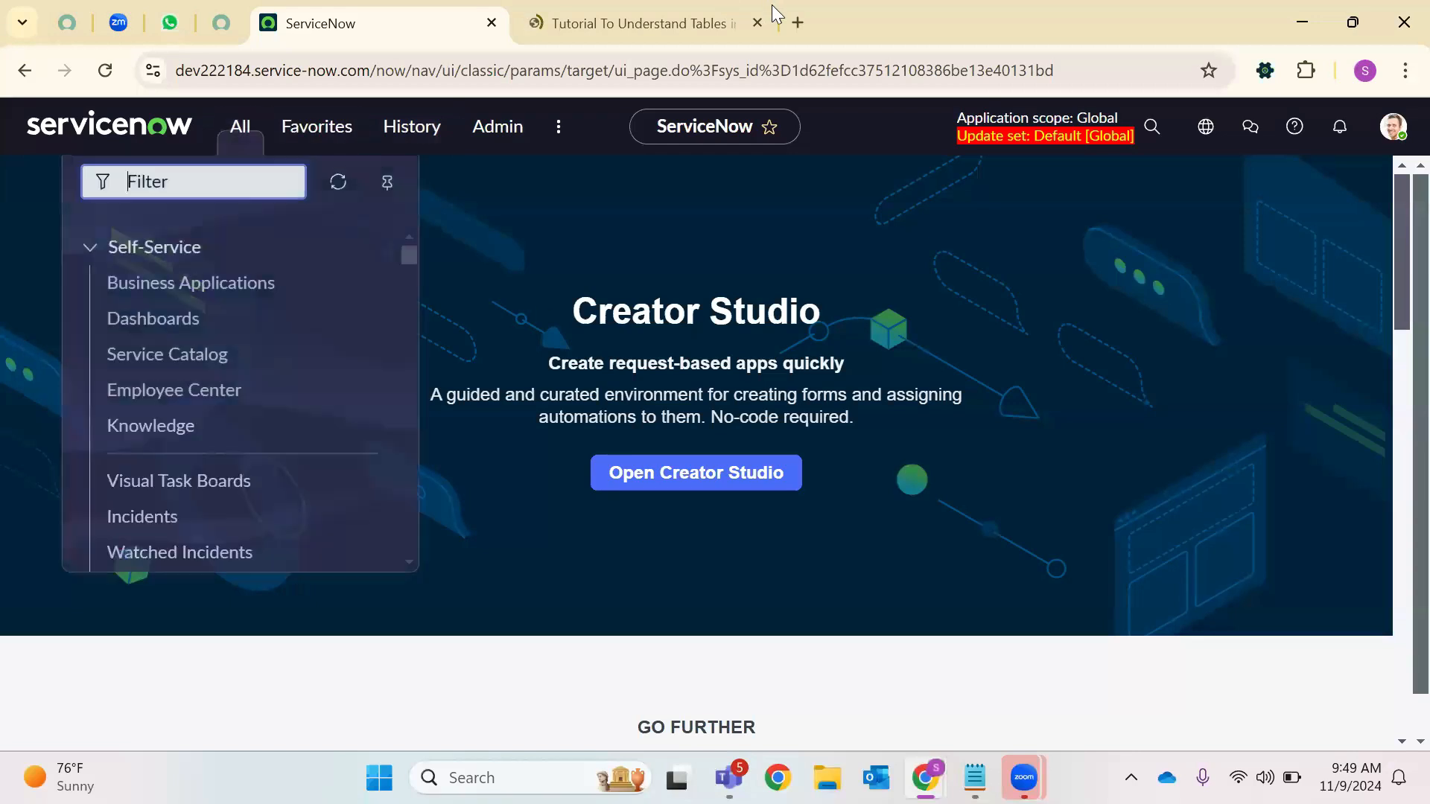
pyautogui.click(757, 23)
pyautogui.write('sy')
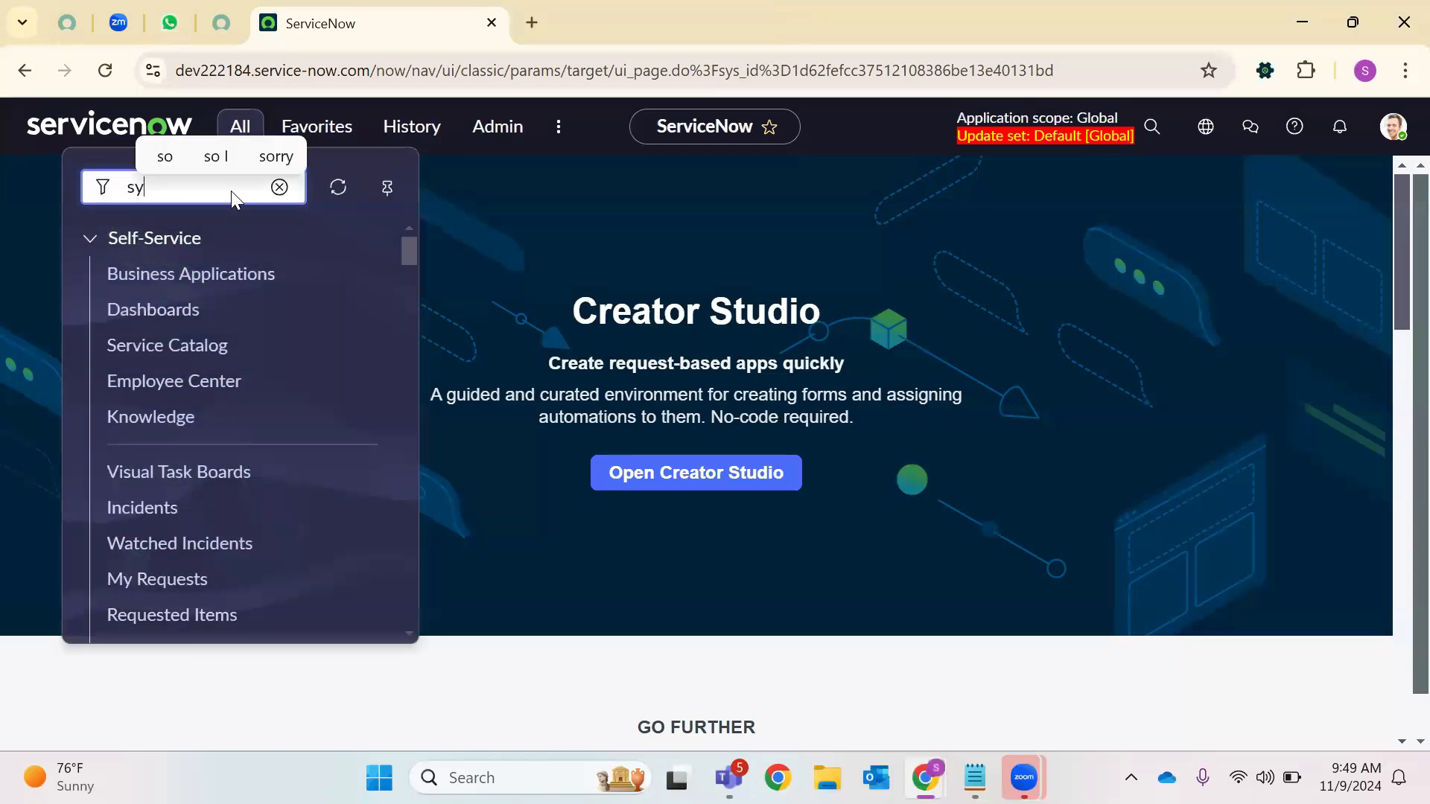
pyautogui.write('s_user')
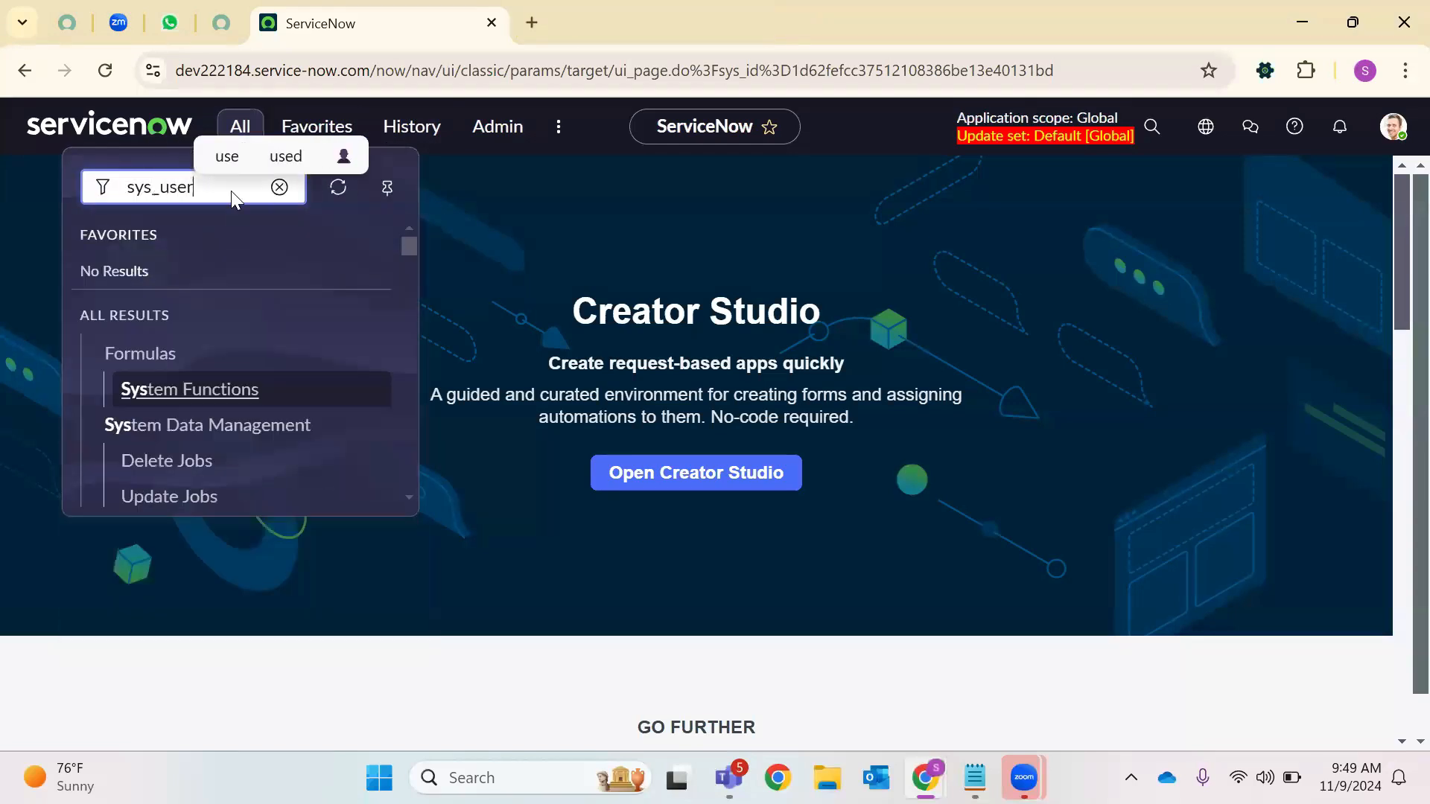
pyautogui.write('.LIST')
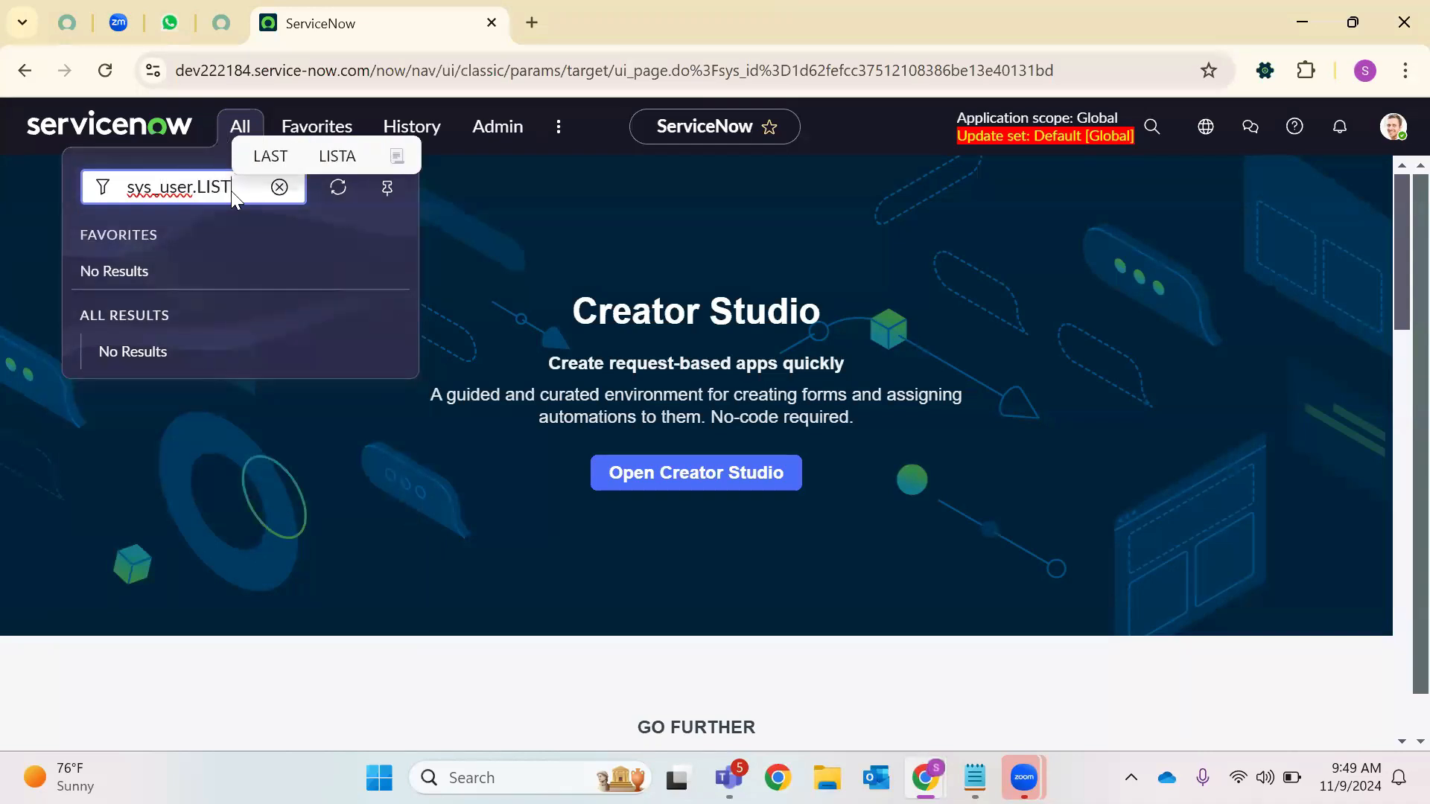
pyautogui.press('Return')
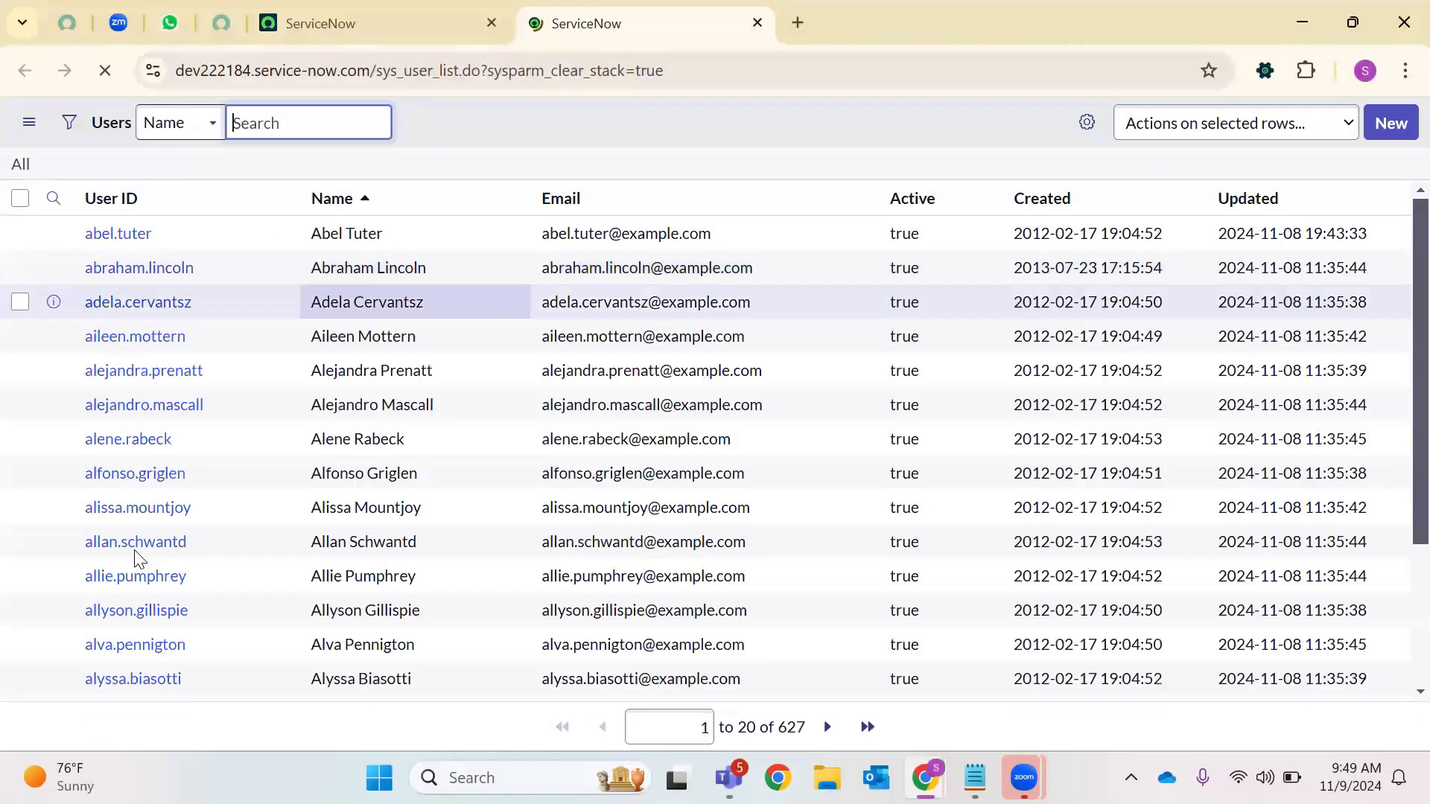
pyautogui.click(136, 533)
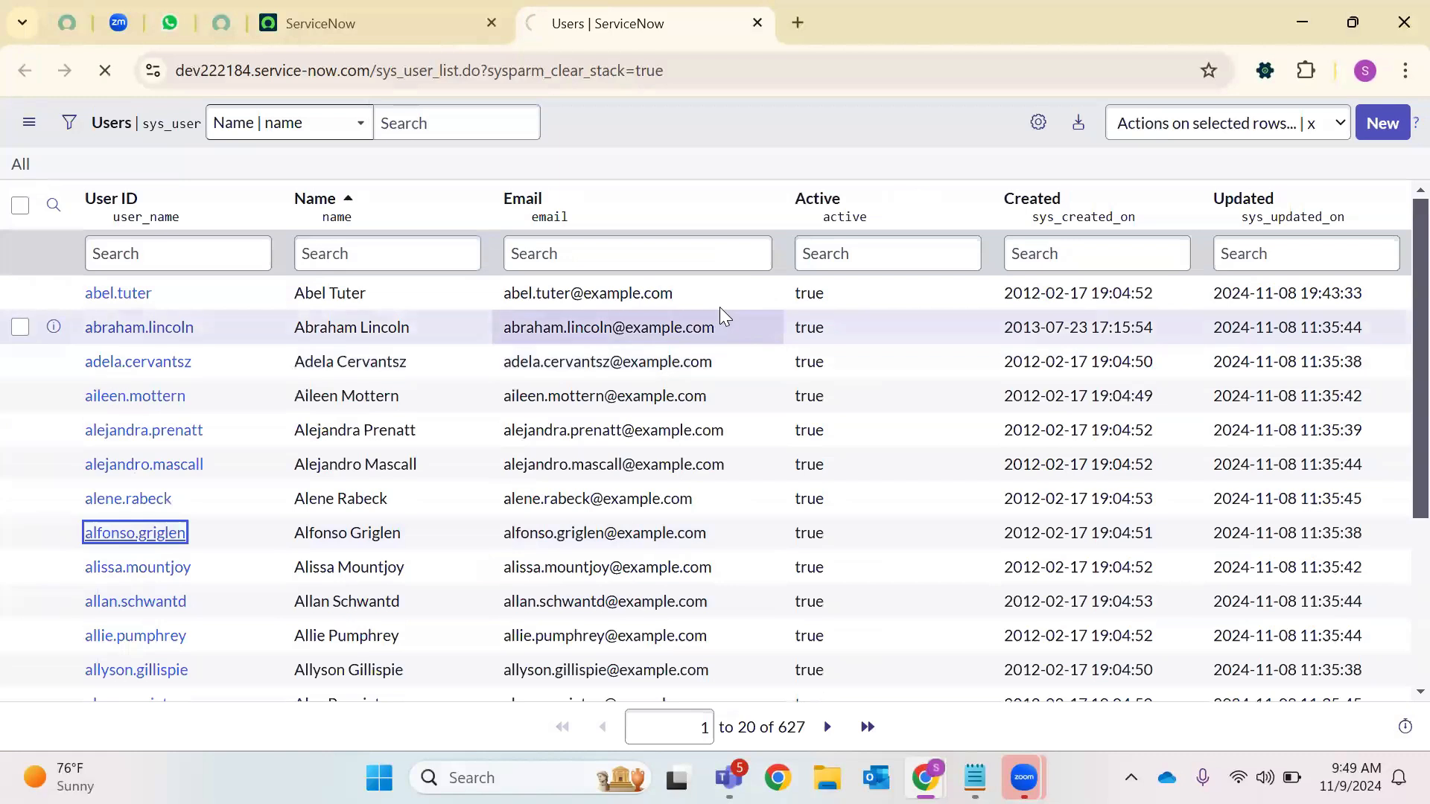
# Review the user's 2 groups and 41 roles, opening the task_editor role assignment and returning
pyautogui.scroll(-5, 384, 472)
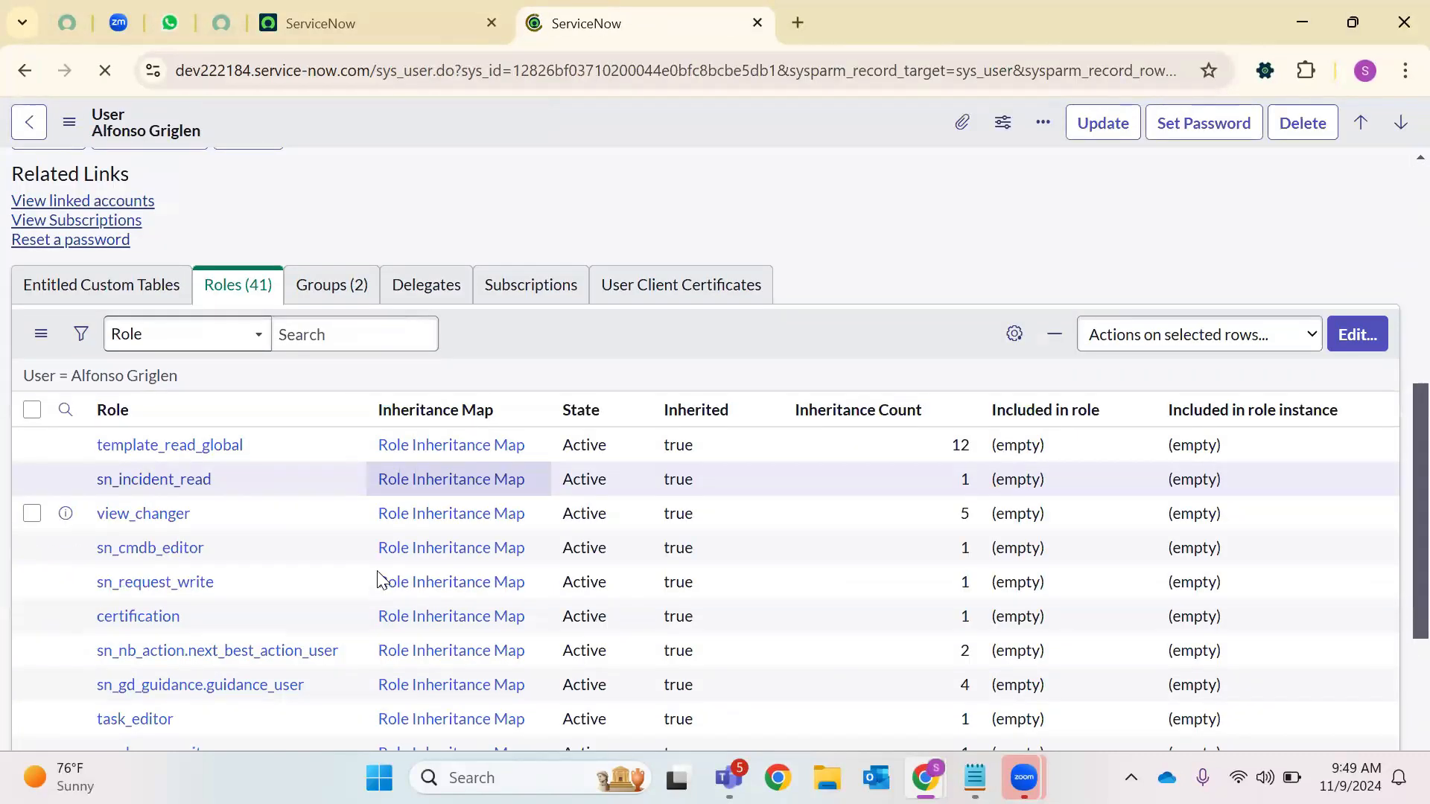
pyautogui.scroll(-7, 421, 491)
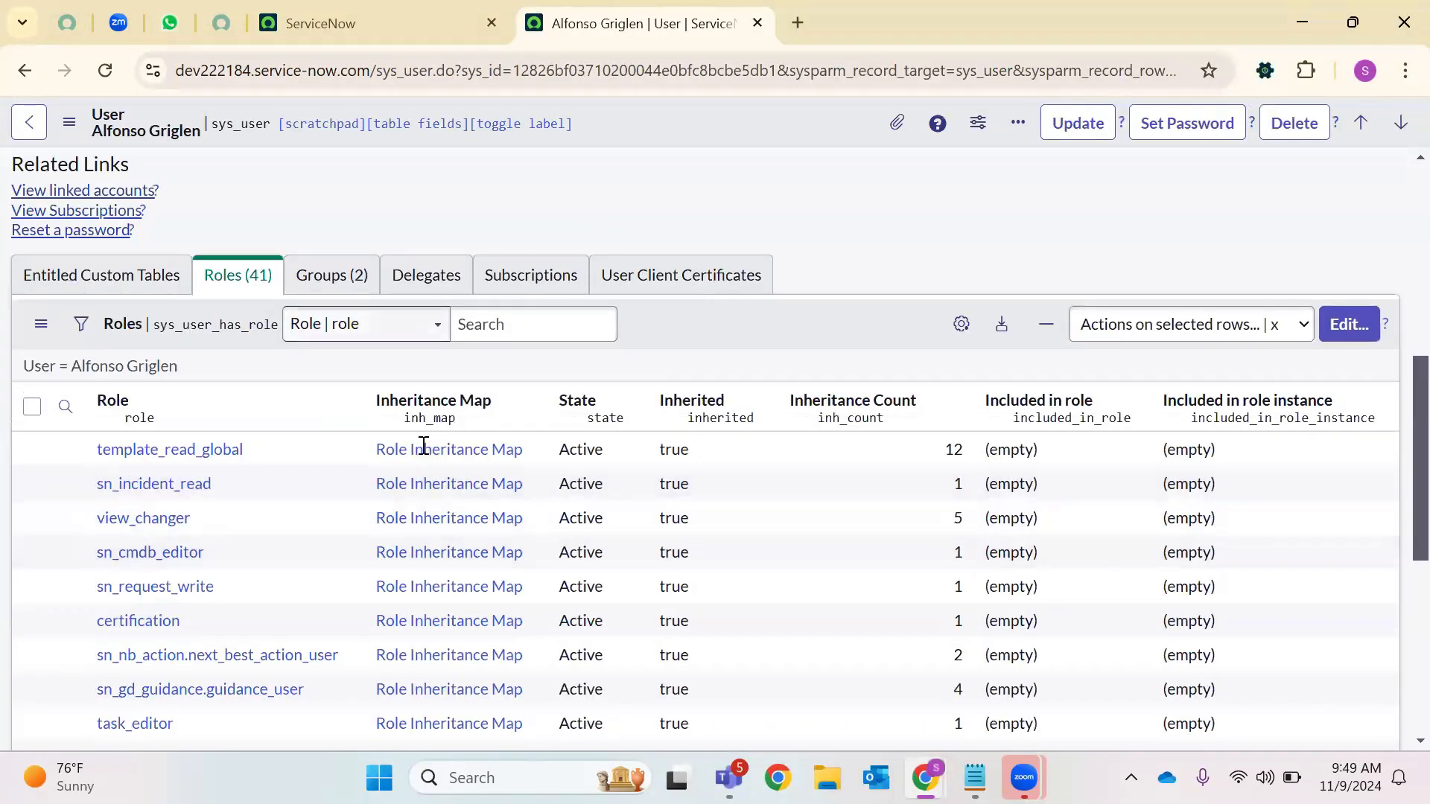
pyautogui.scroll(-4, 418, 447)
pyautogui.scroll(5, 372, 418)
pyautogui.click(322, 299)
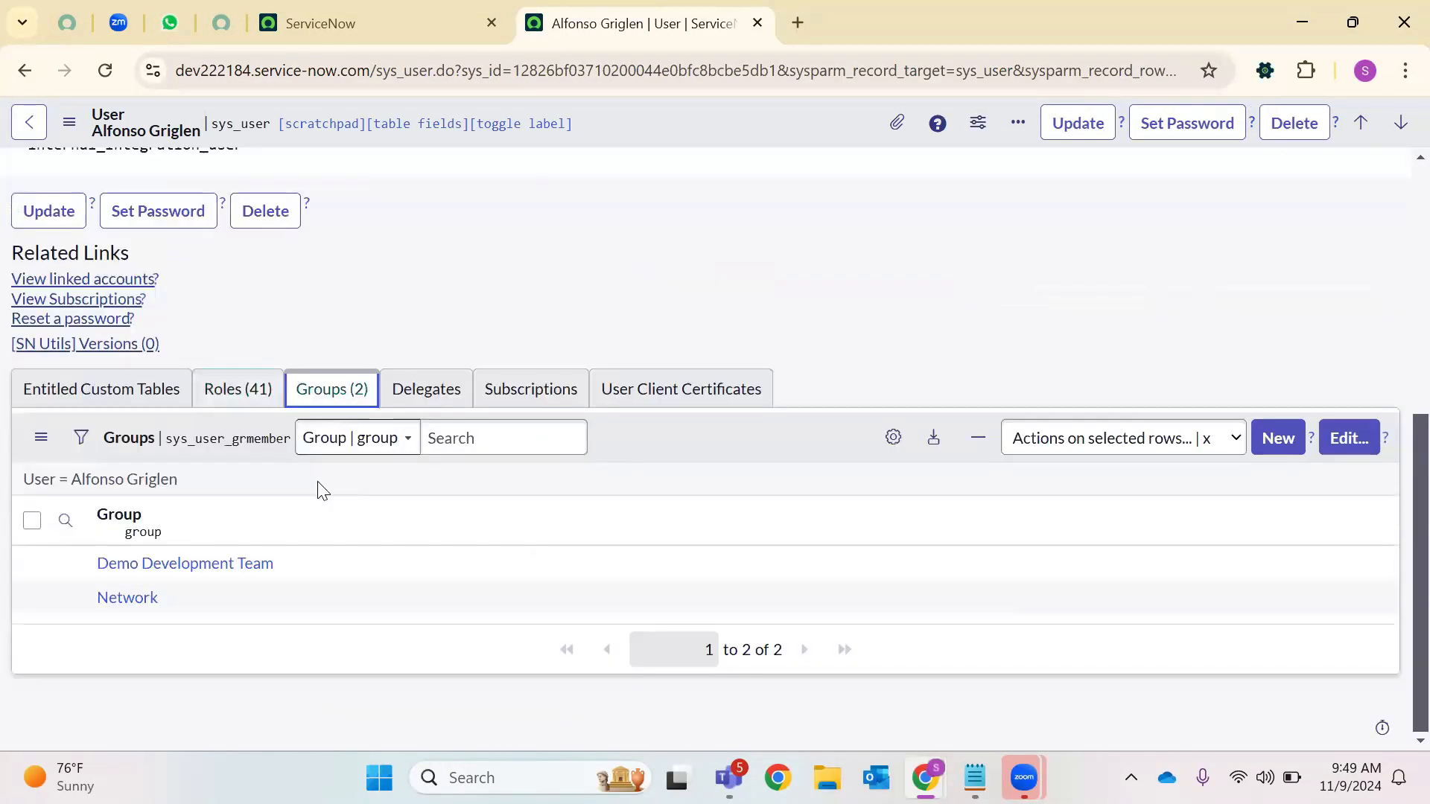
pyautogui.click(240, 390)
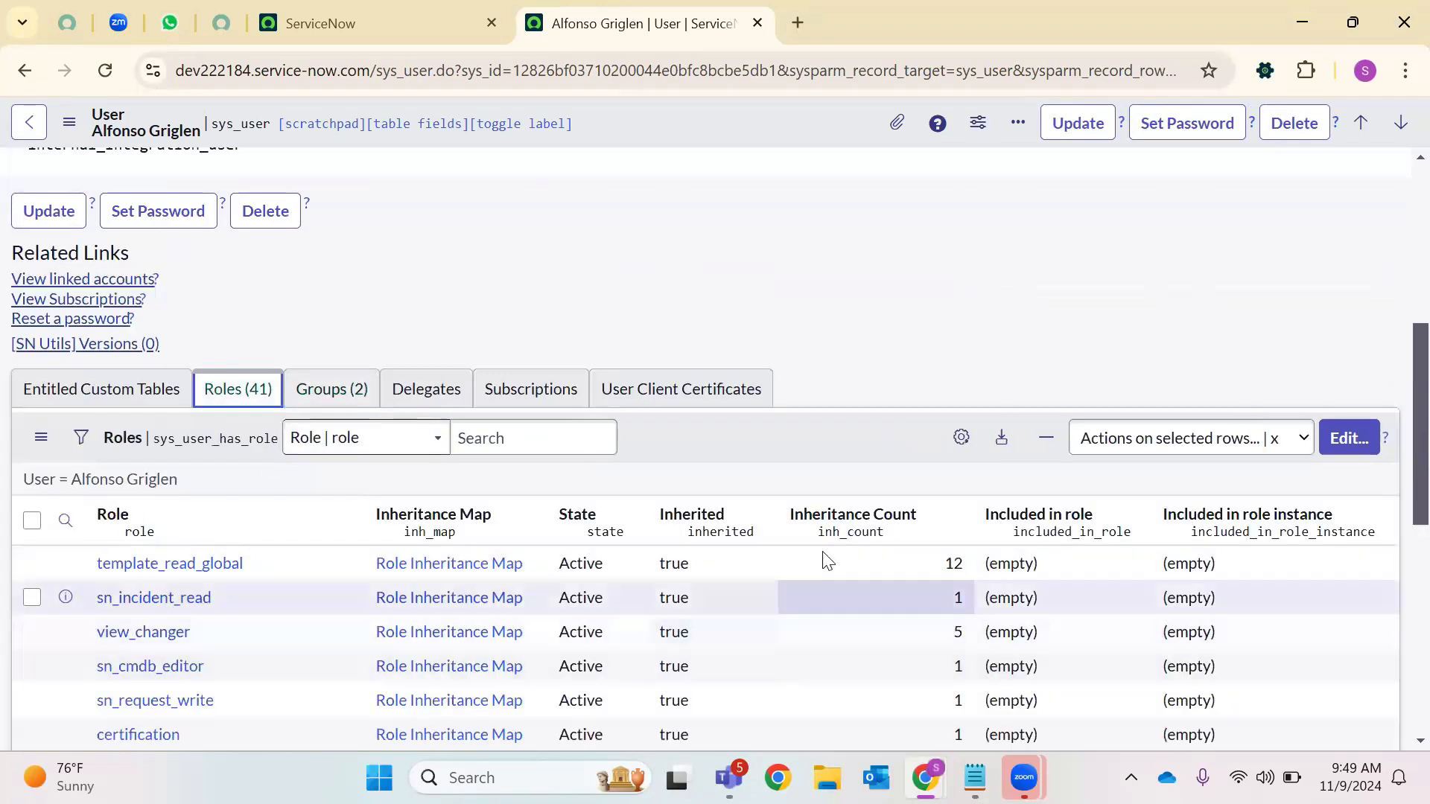
pyautogui.scroll(-3, 469, 536)
pyautogui.click(449, 614)
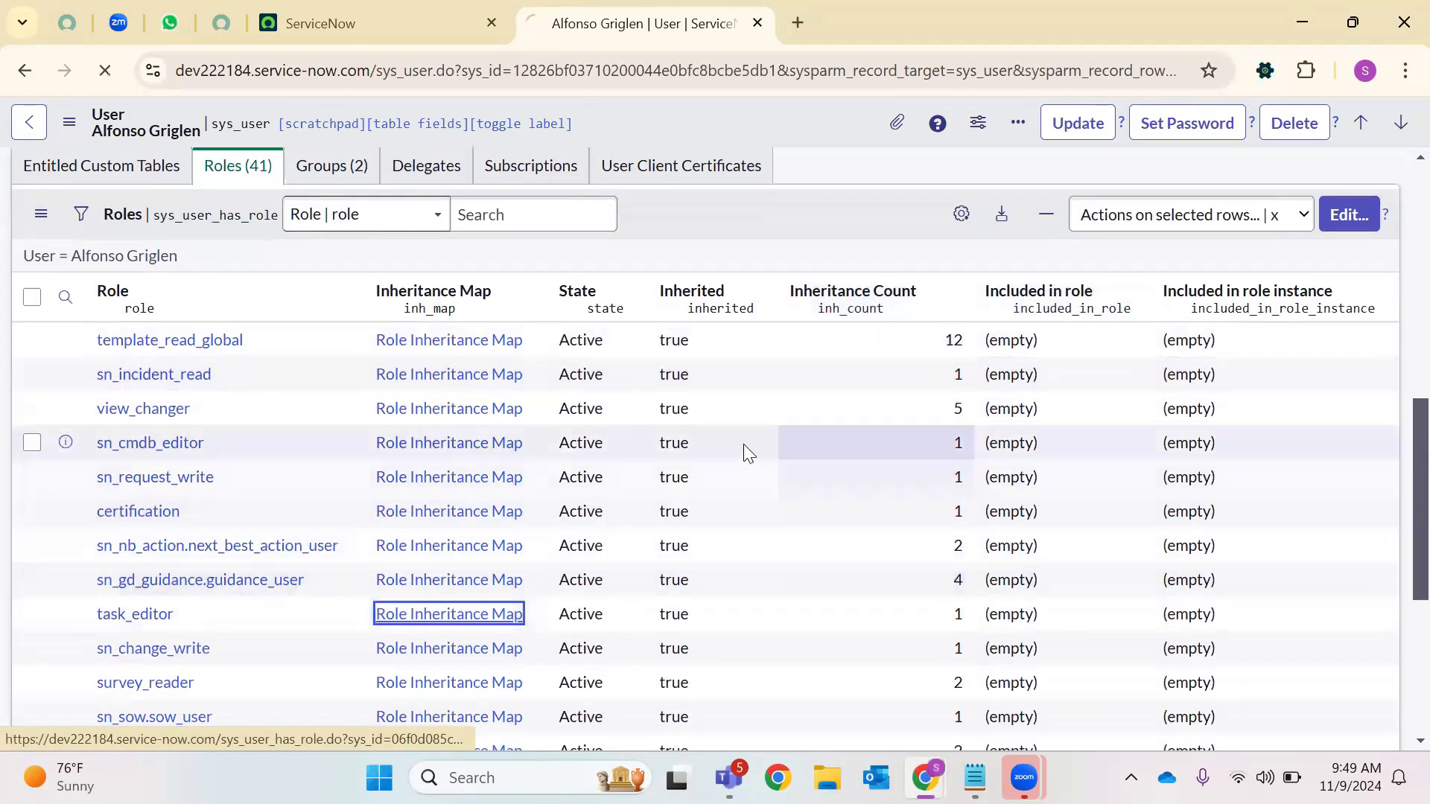
pyautogui.click(31, 124)
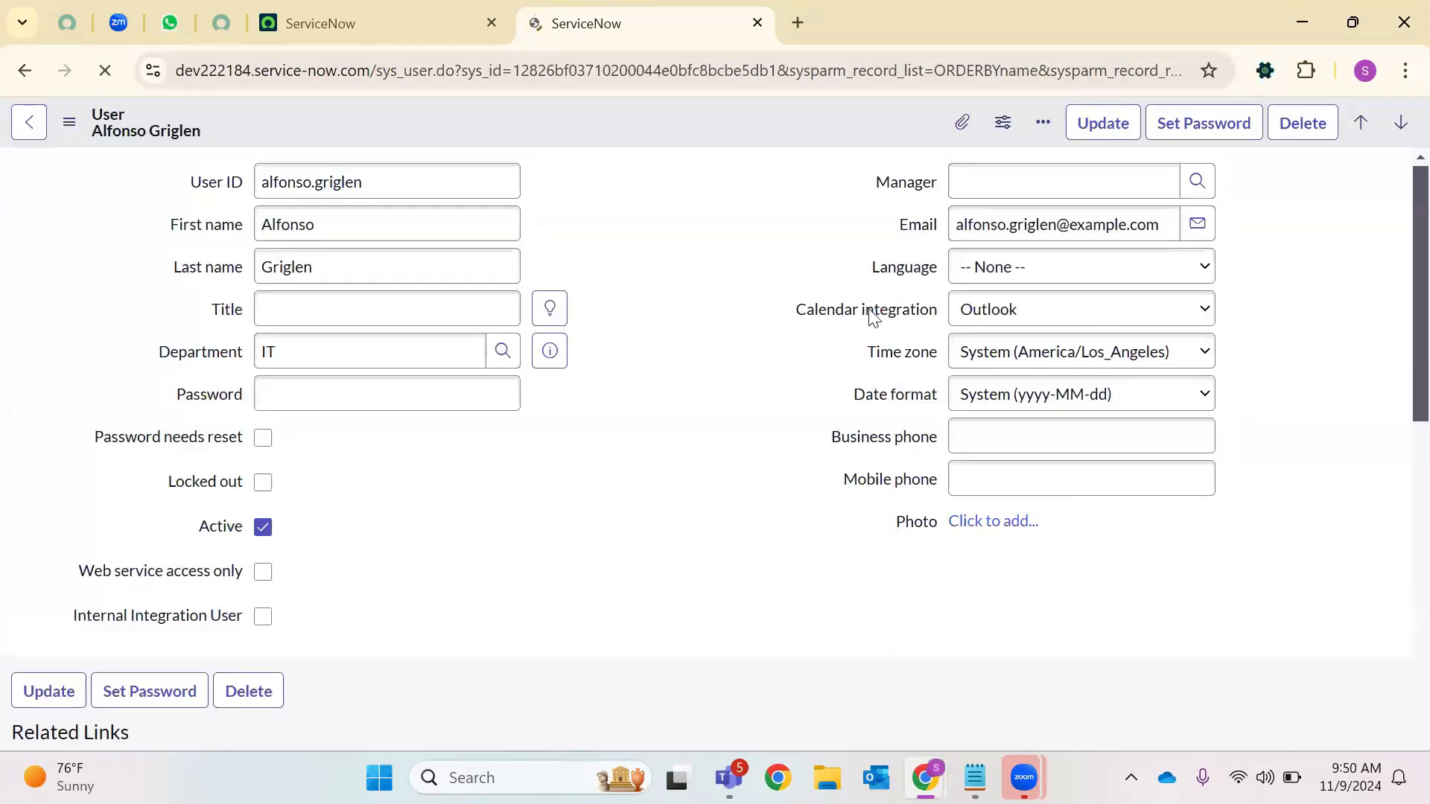
# Open a blank tab and view the SN Utils extension panel and its settings
pyautogui.click(798, 23)
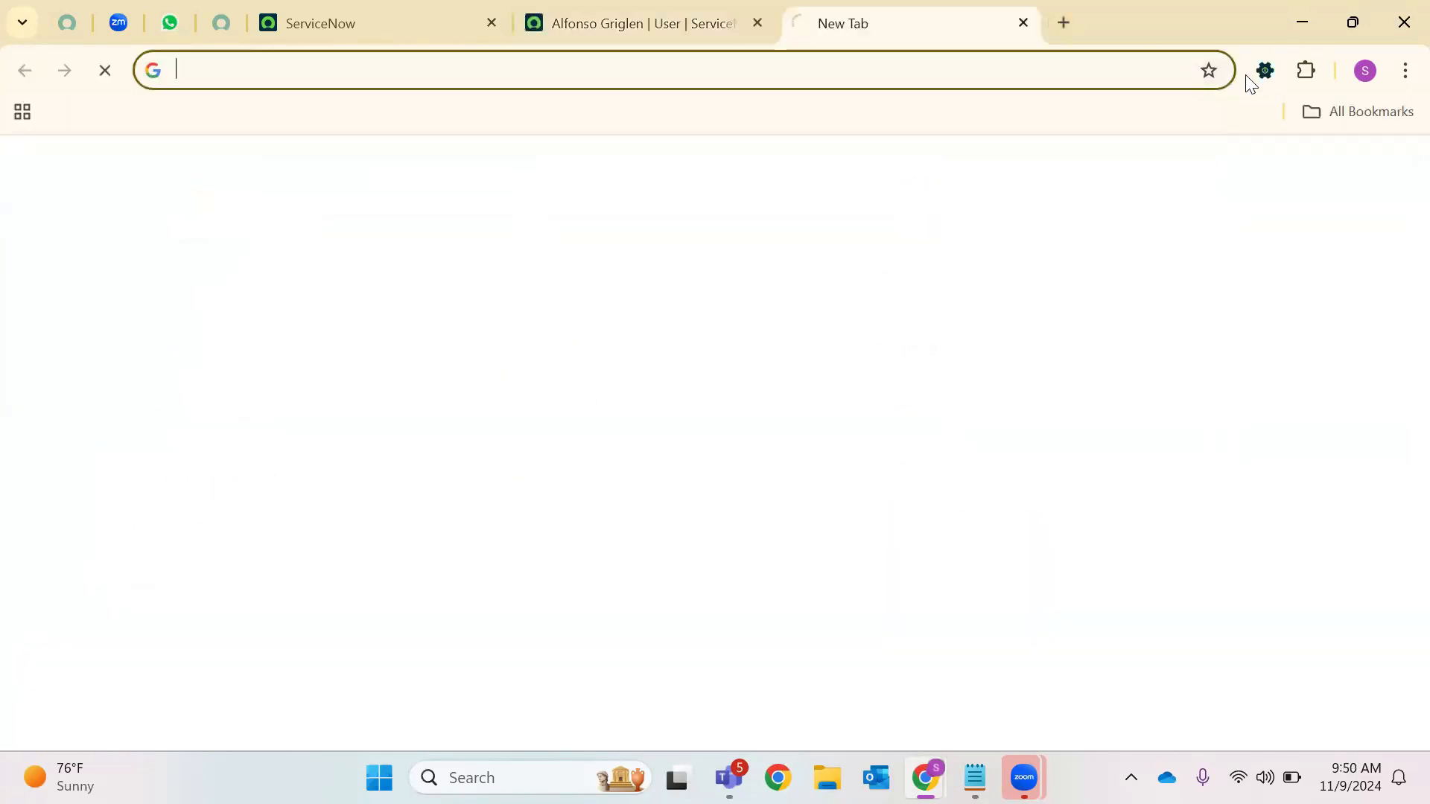
pyautogui.click(1265, 70)
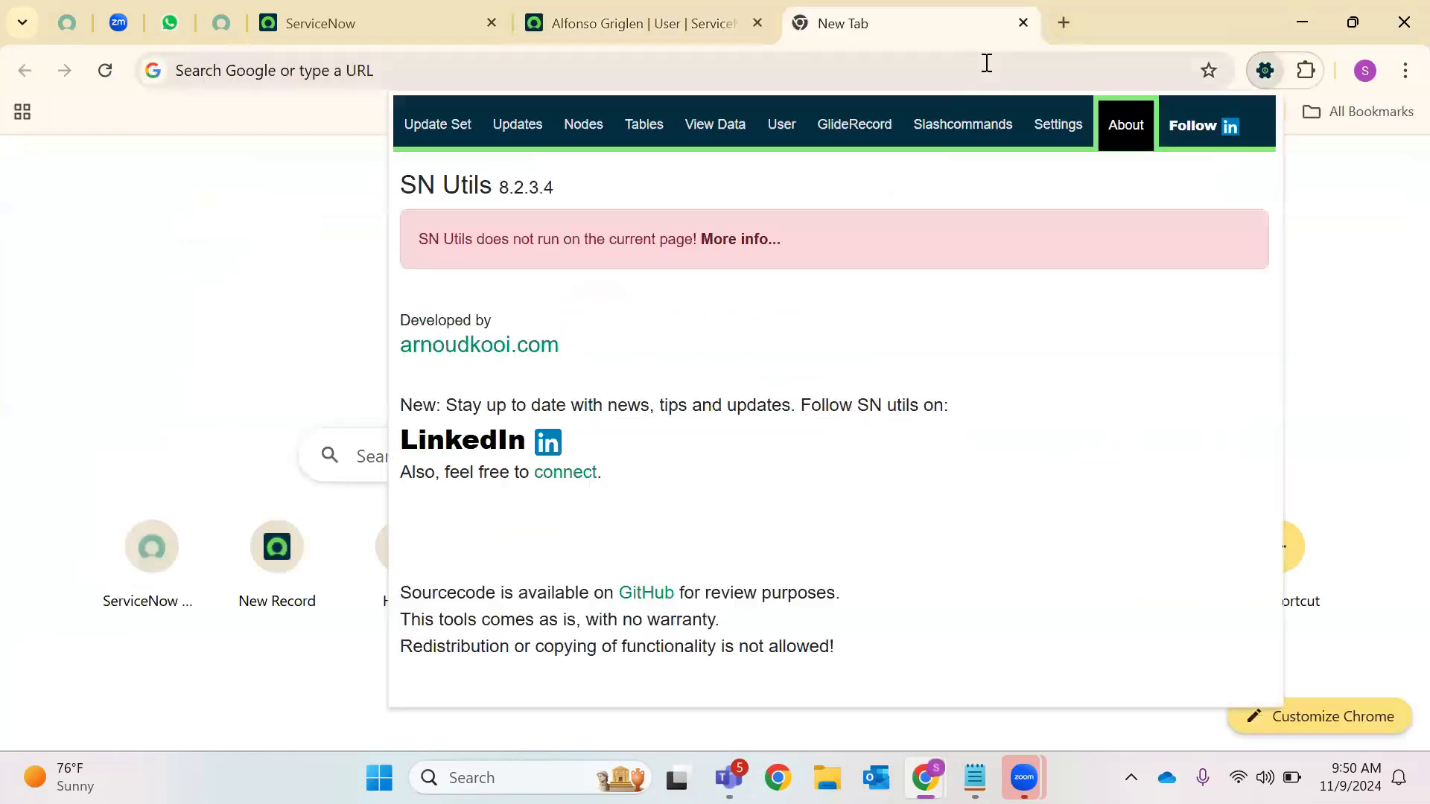
pyautogui.click(766, 29)
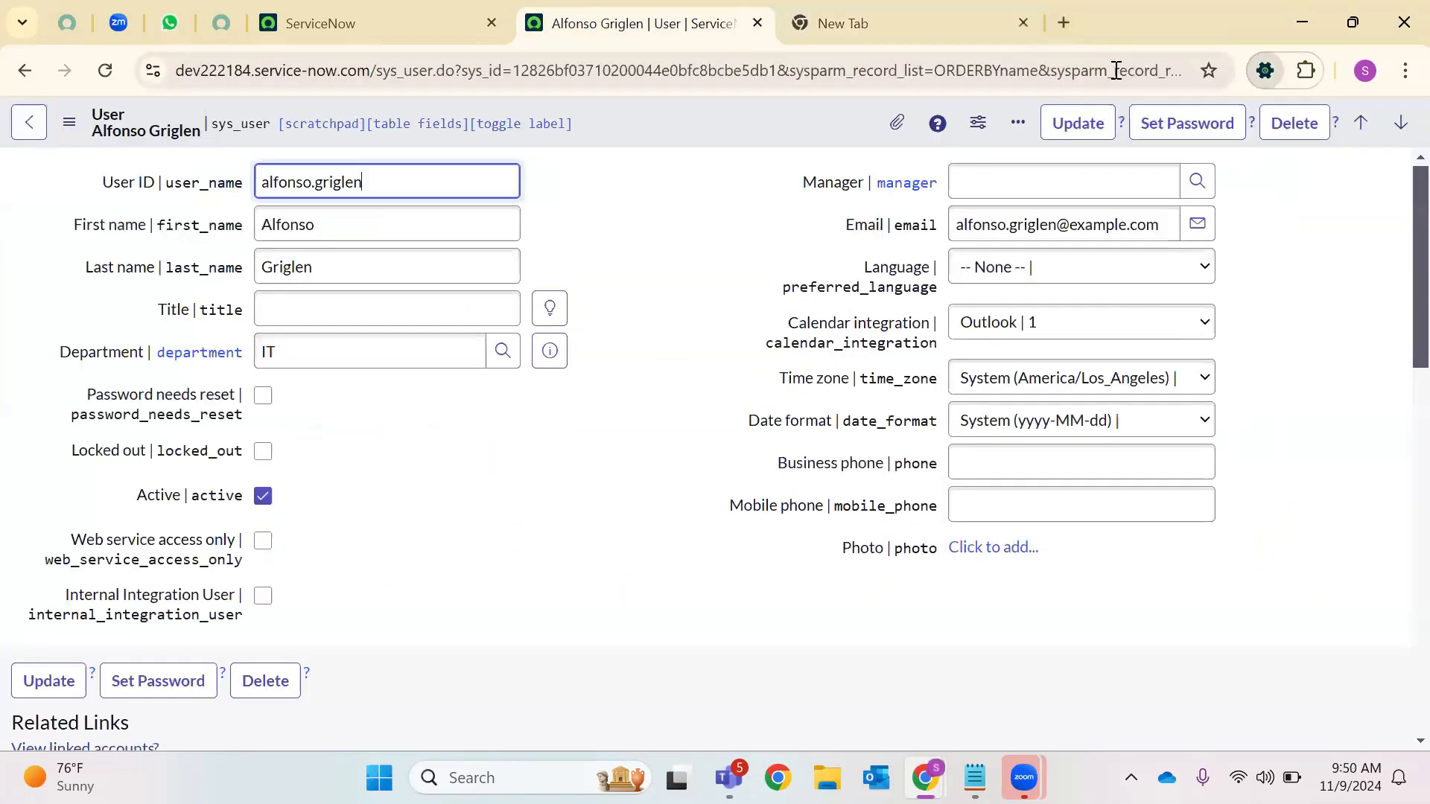
pyautogui.click(1265, 70)
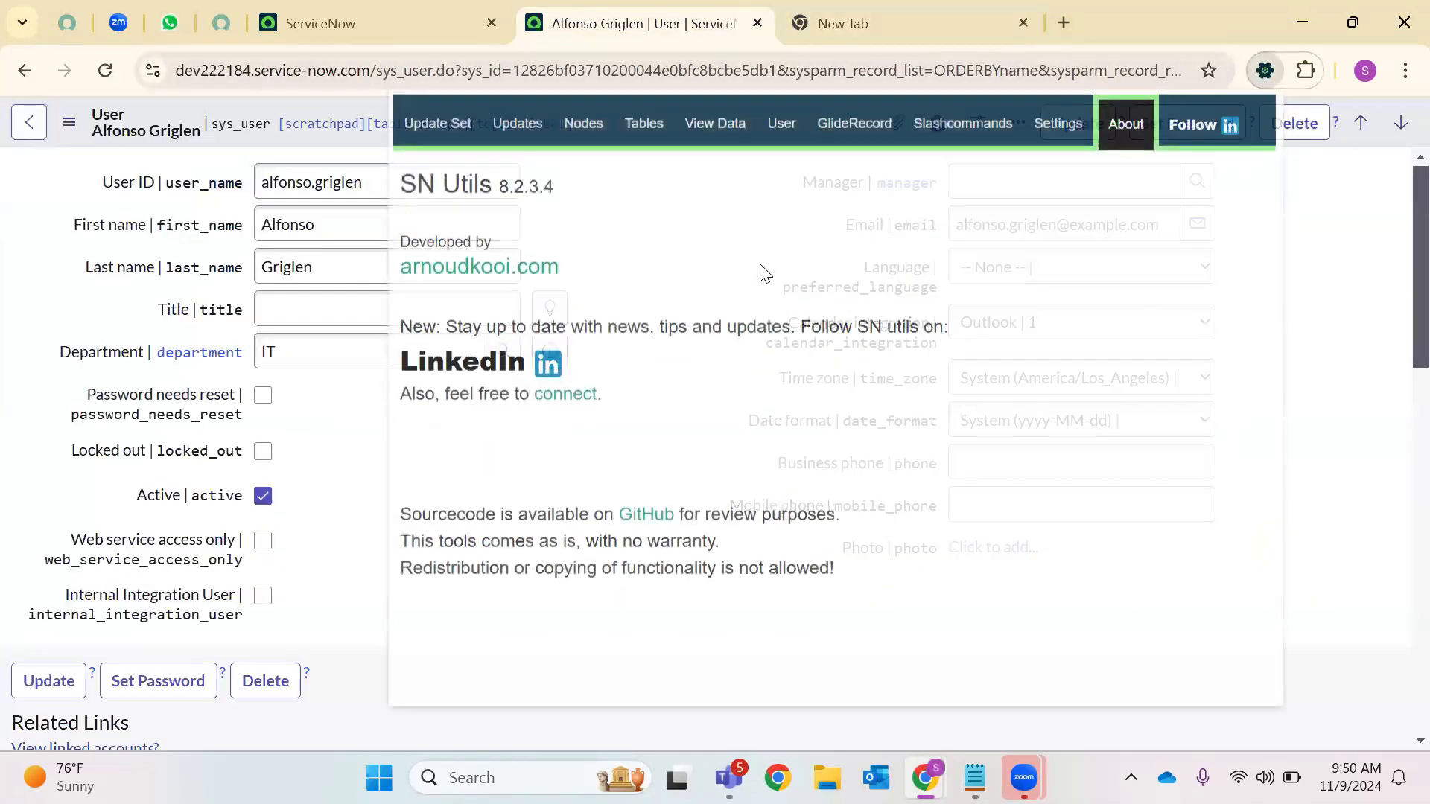
pyautogui.click(1058, 142)
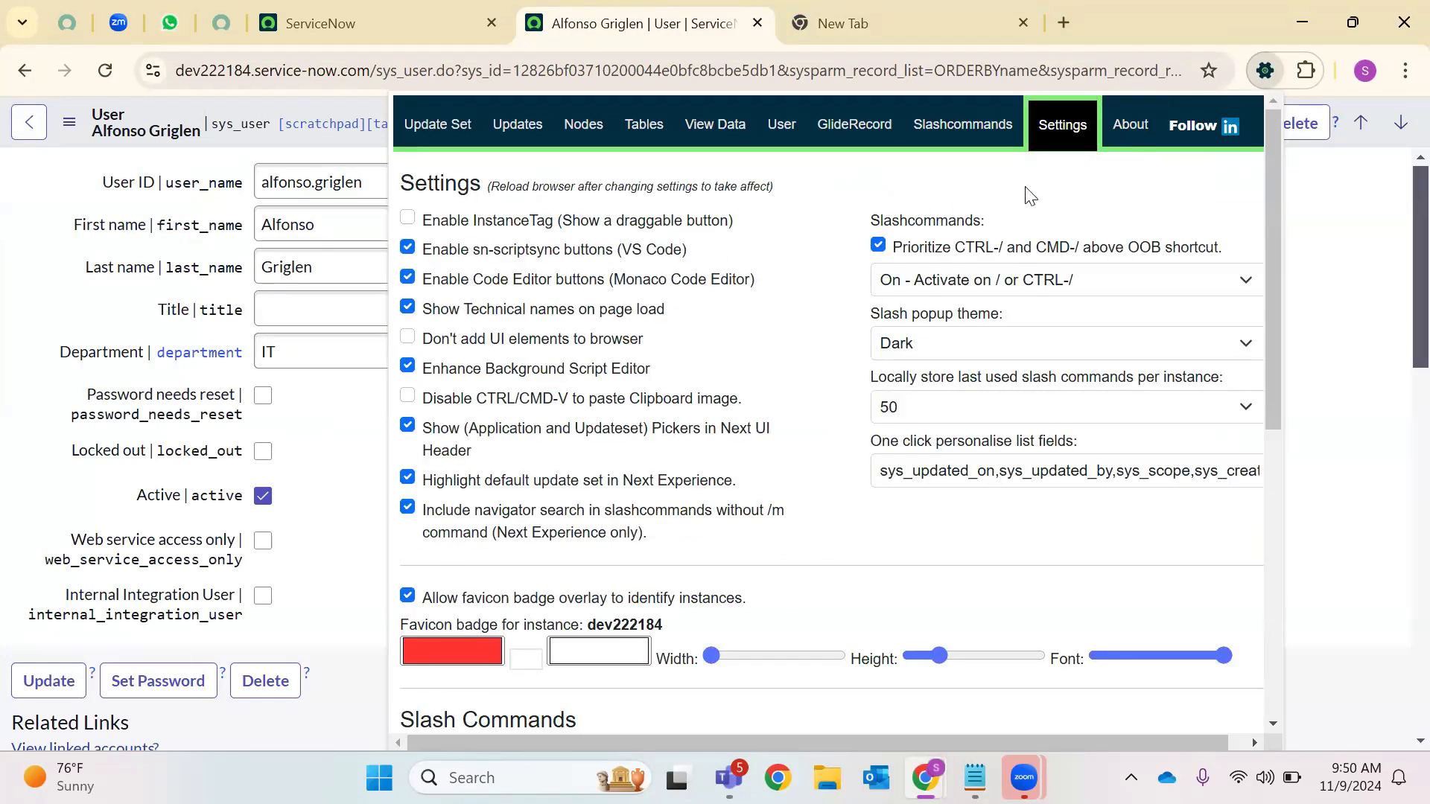
# Unpin and remove SN Utils - Tools for ServiceNow from Chrome, then reload the user record
pyautogui.rightClick(1268, 66)
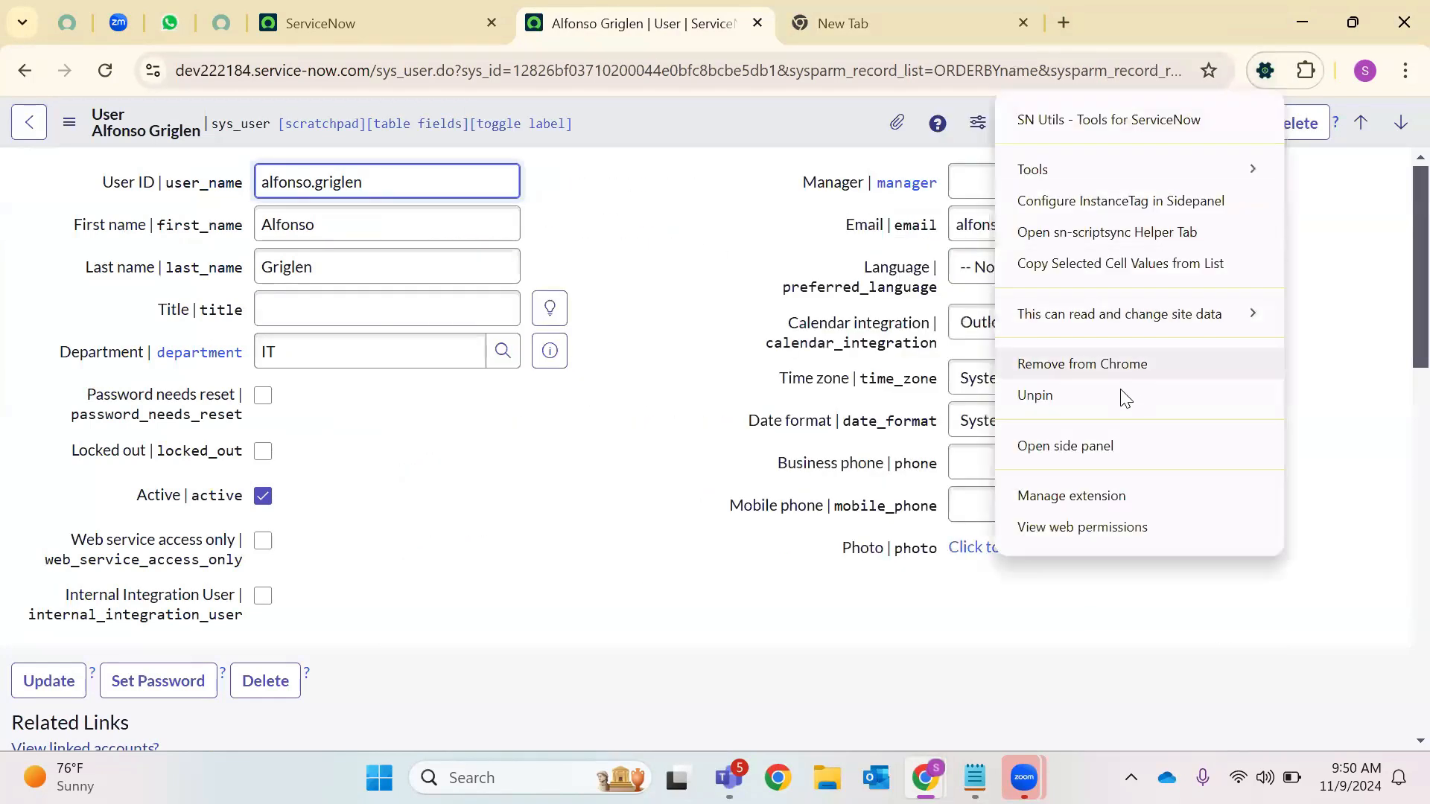
pyautogui.click(1156, 395)
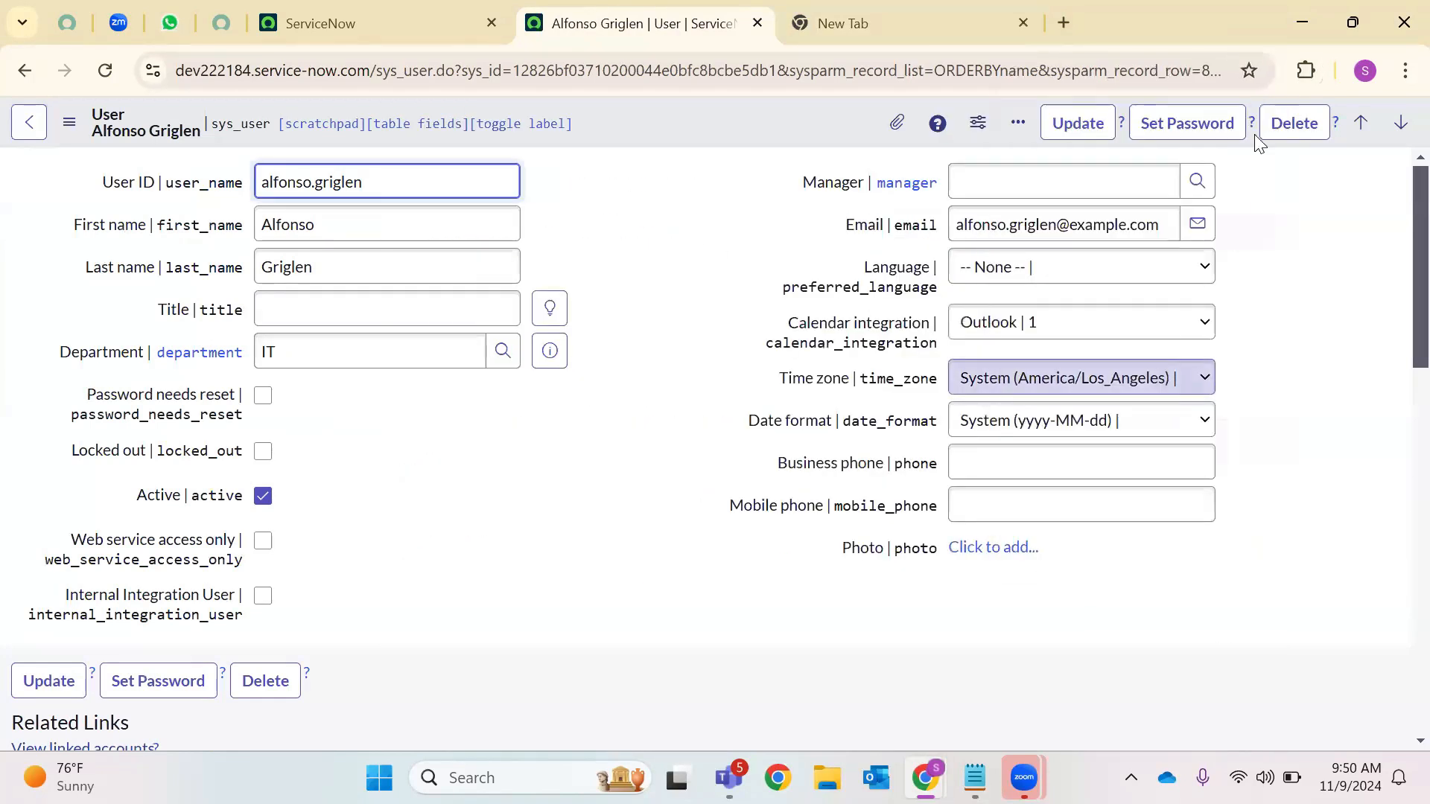
pyautogui.click(1308, 70)
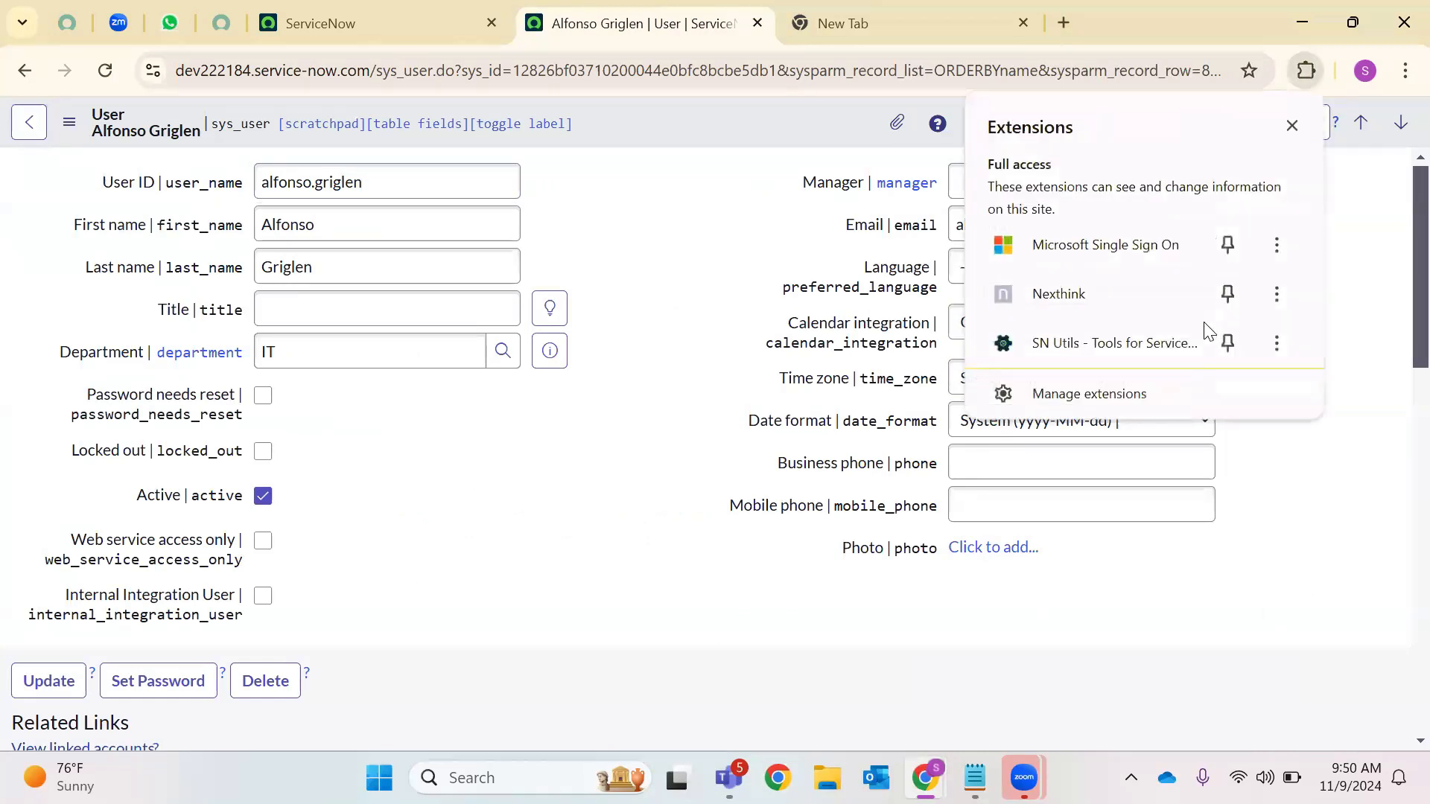
pyautogui.click(1277, 342)
pyautogui.click(1132, 642)
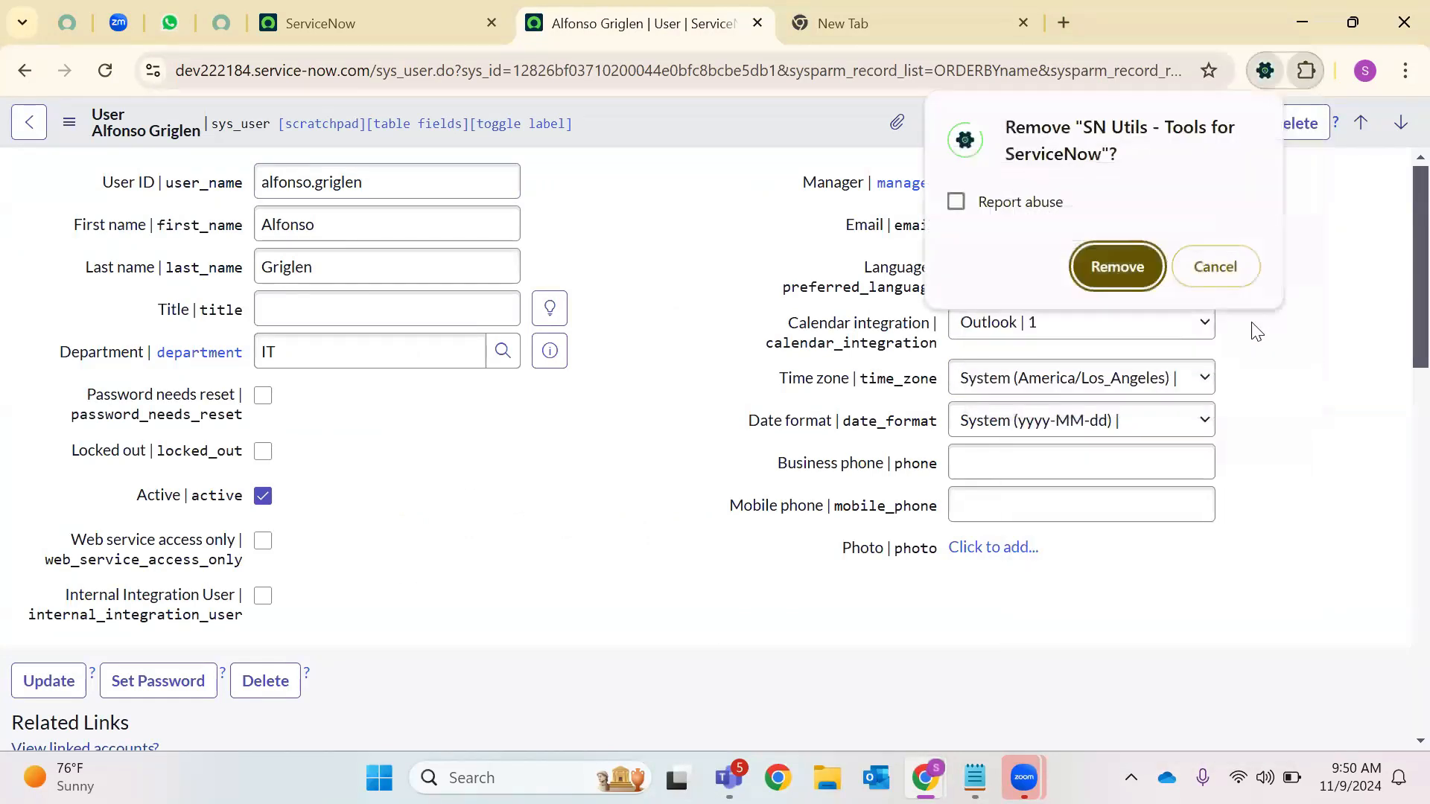
pyautogui.click(1117, 267)
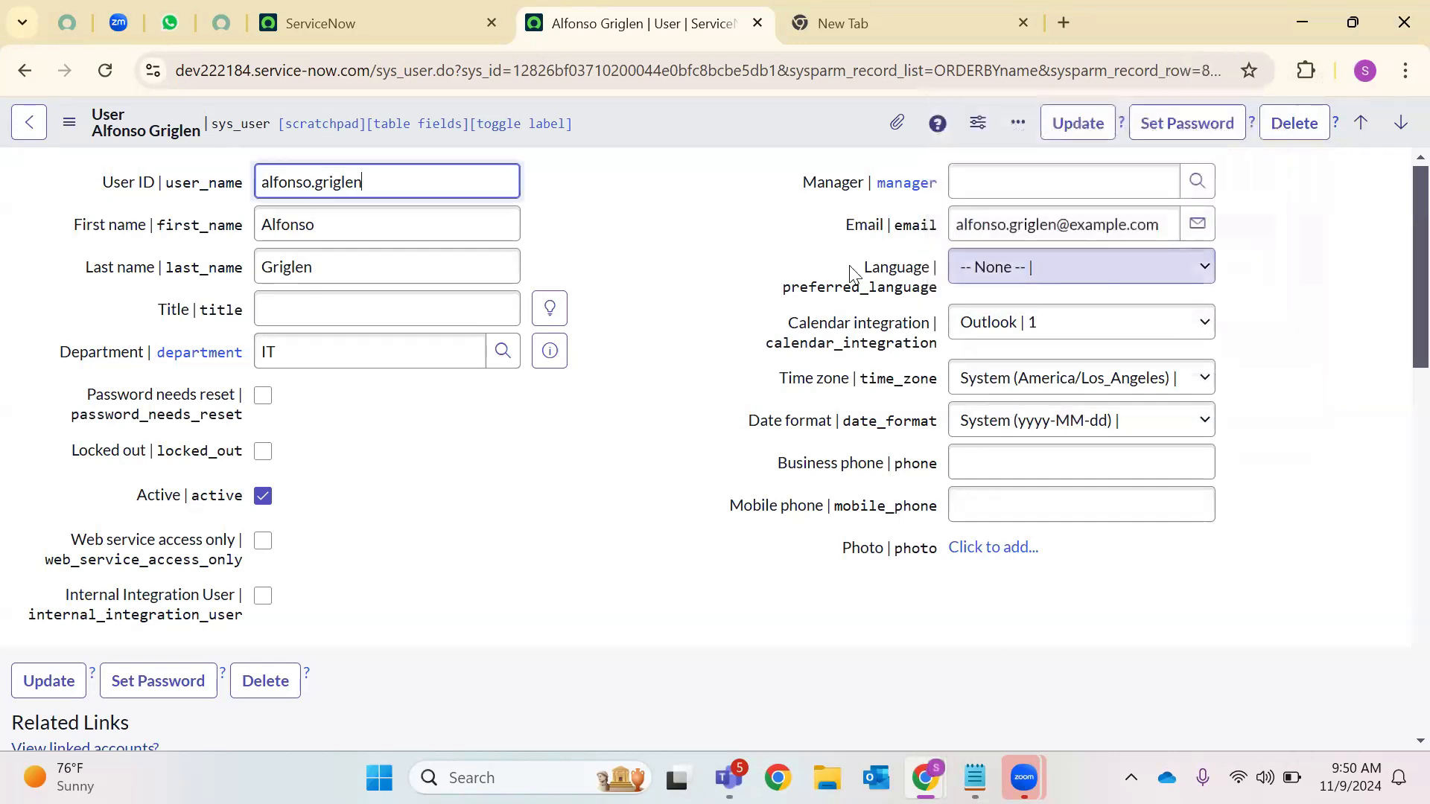
pyautogui.click(99, 84)
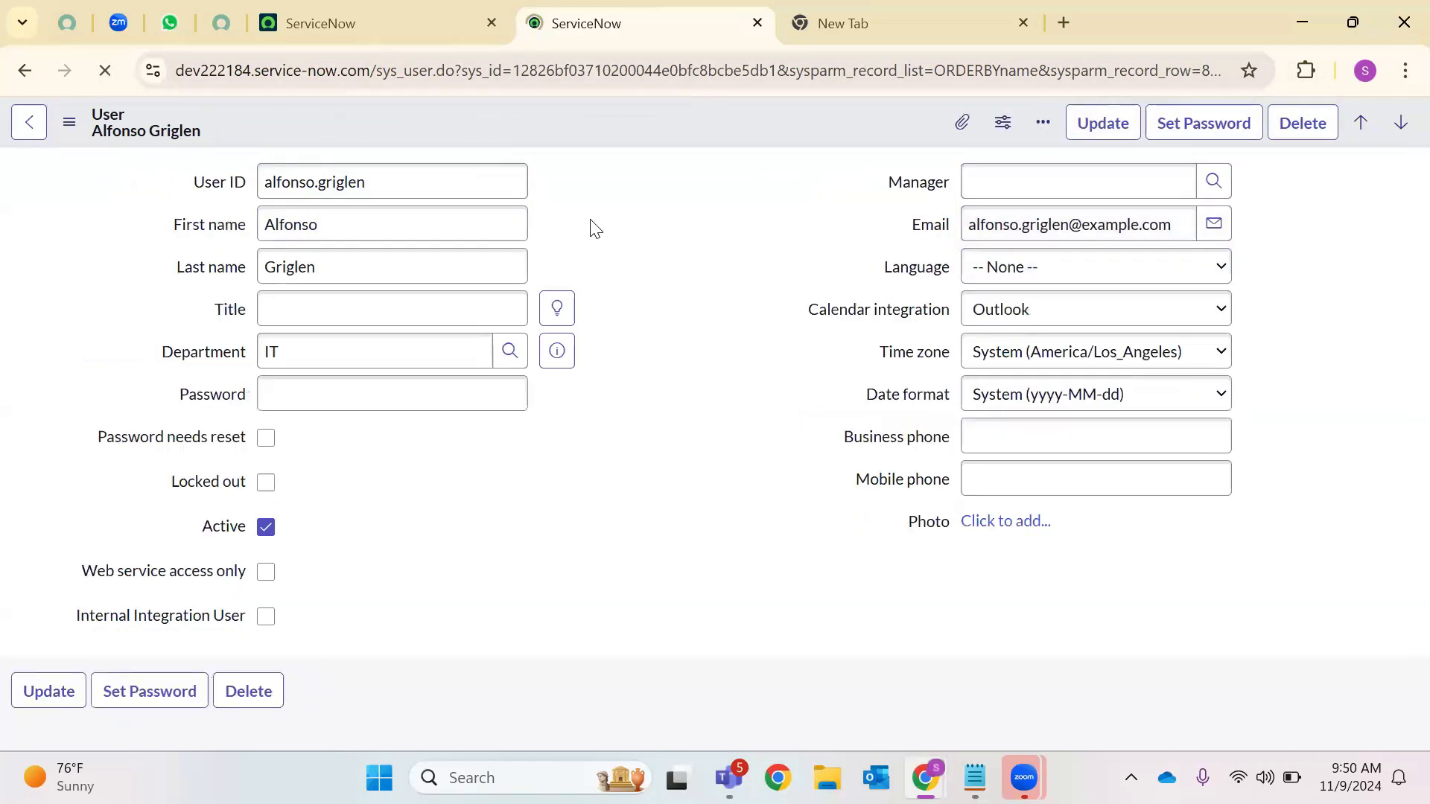
# Open the user's itil role assignment, go back, and close the spare blank tab
pyautogui.scroll(-3, 362, 446)
pyautogui.scroll(-5, 361, 446)
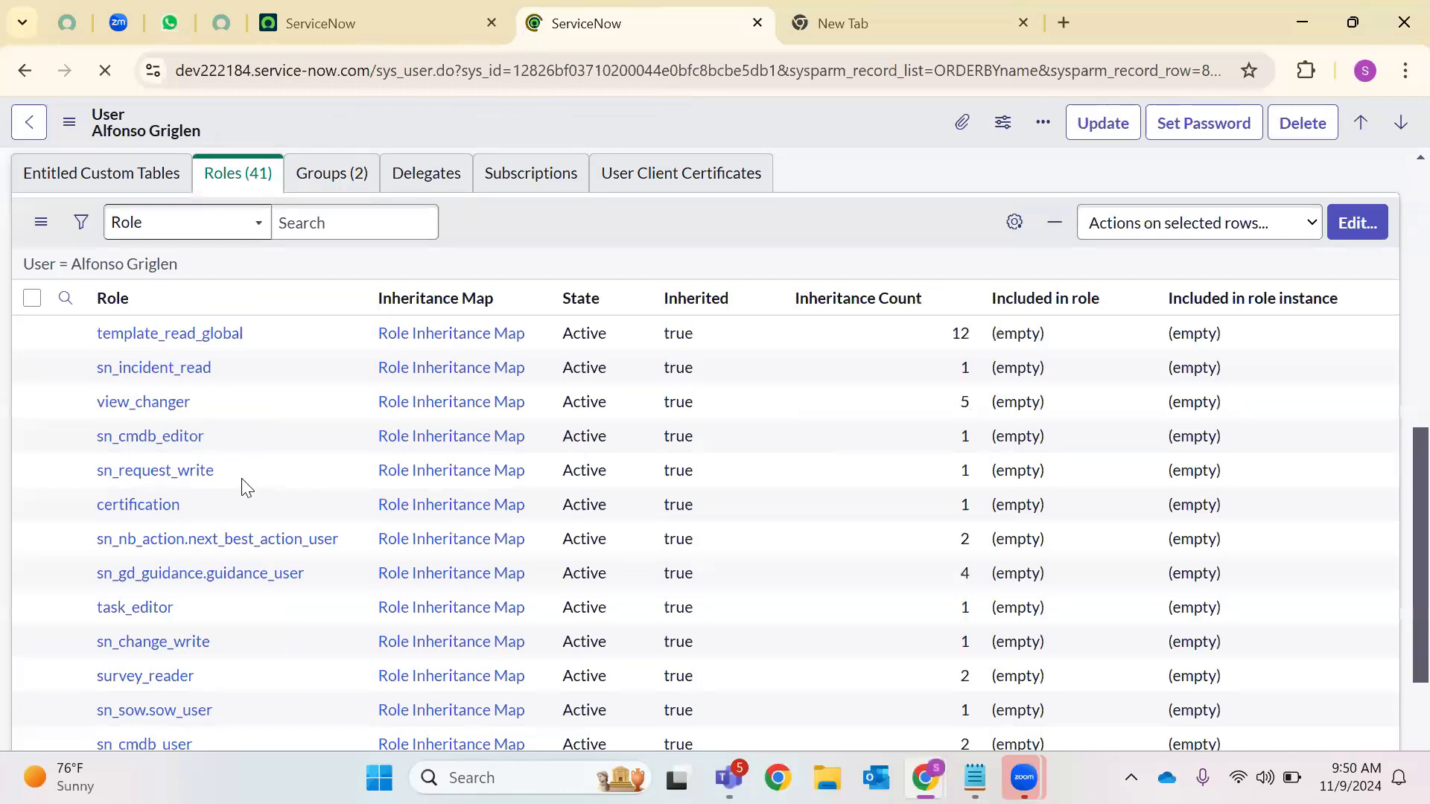
pyautogui.scroll(-5, 439, 387)
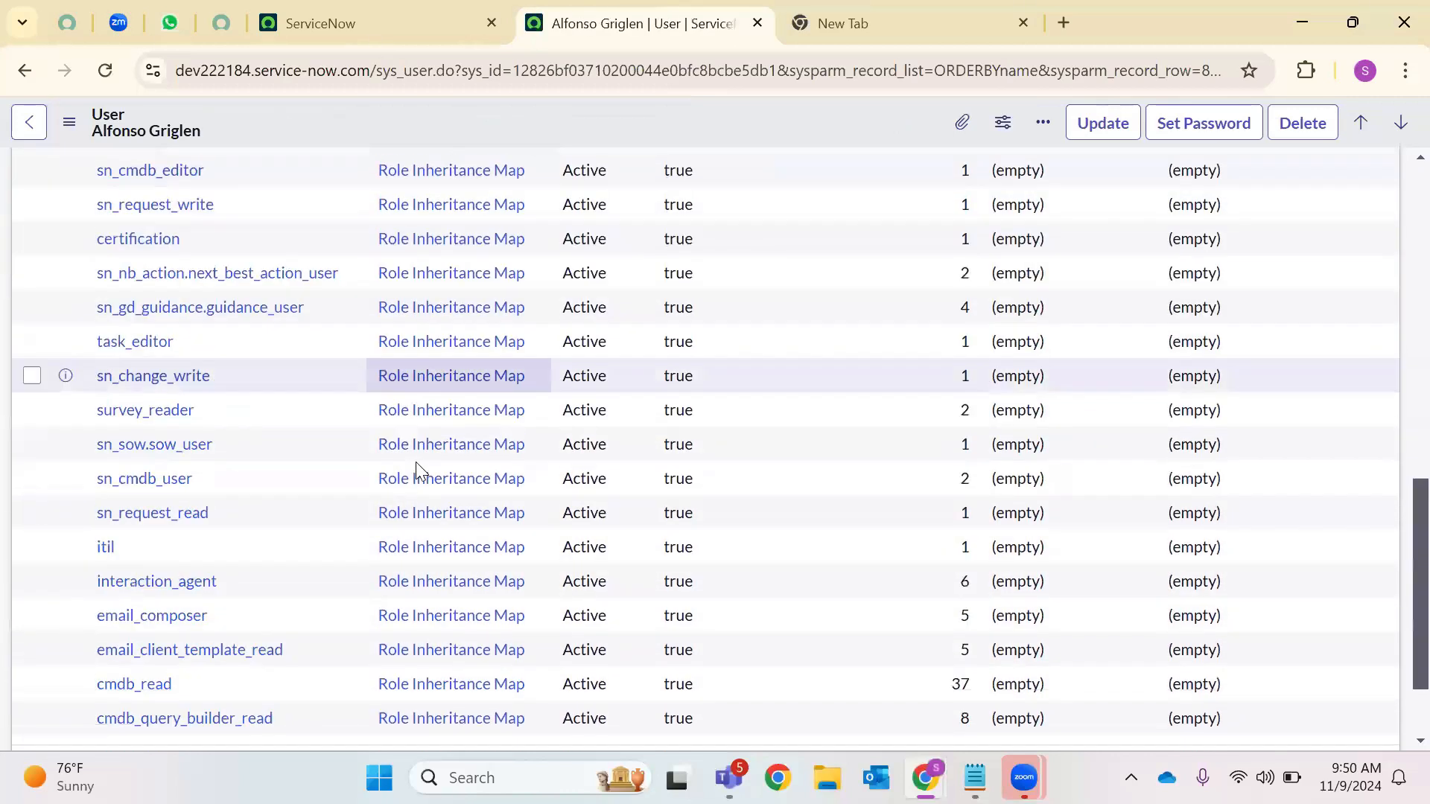
pyautogui.click(439, 547)
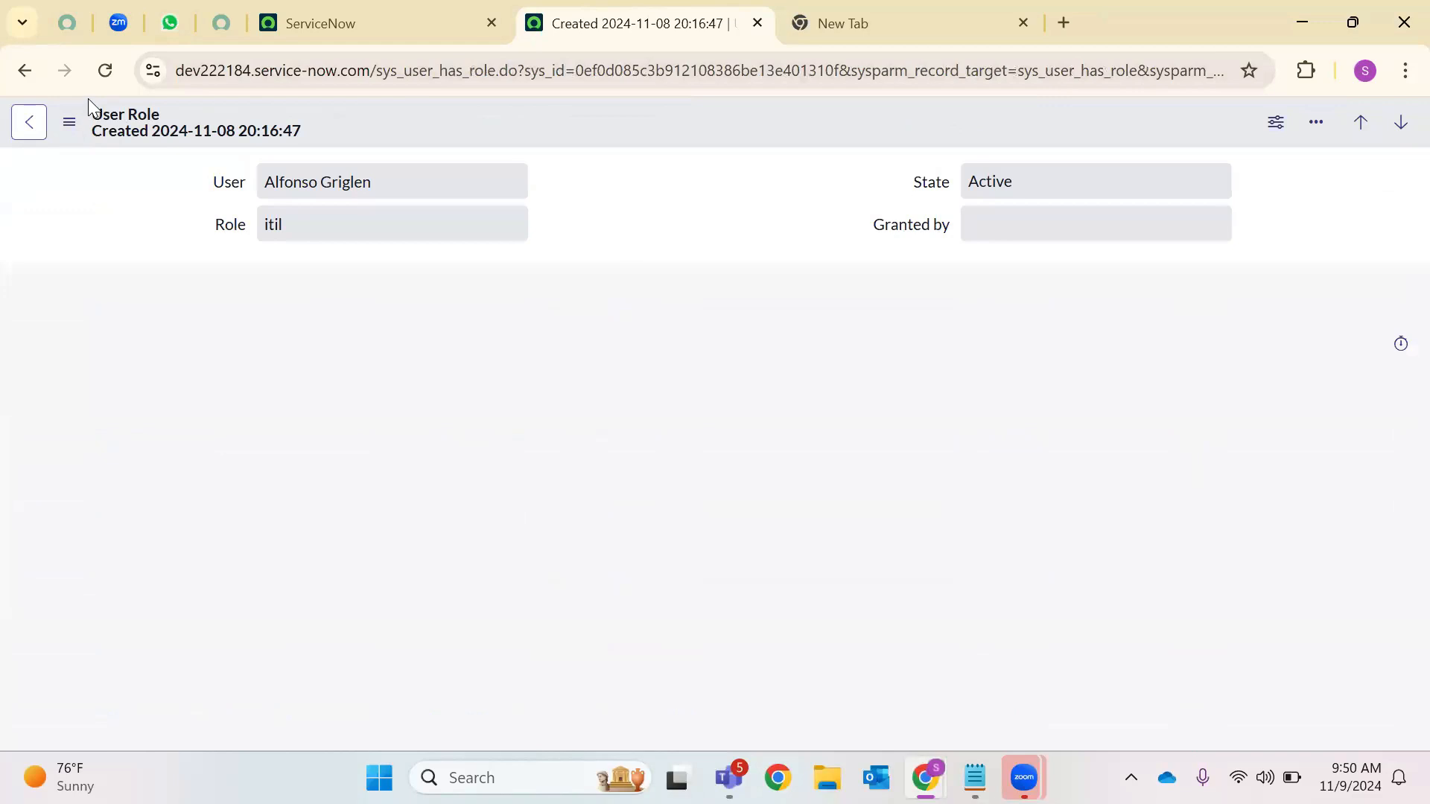
pyautogui.click(30, 123)
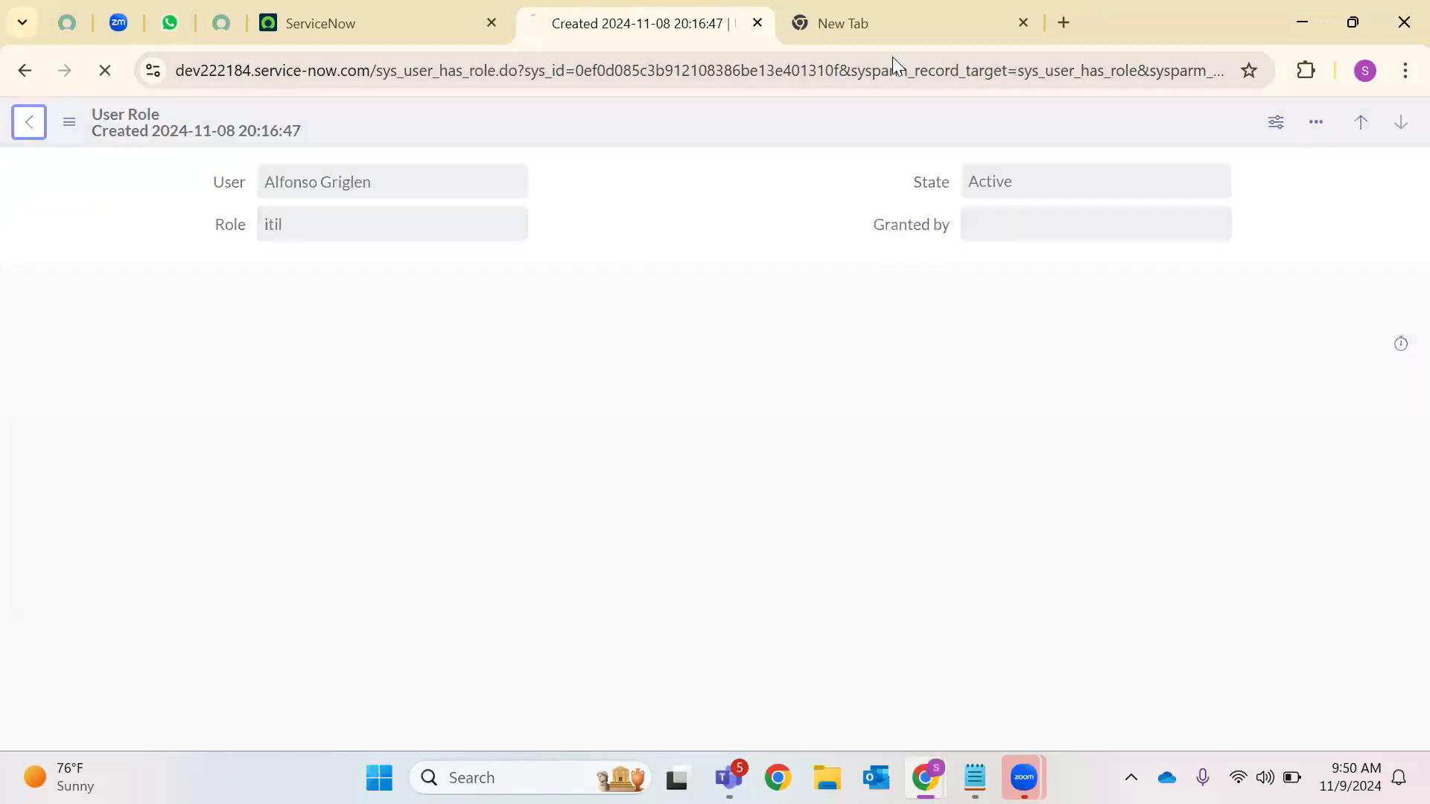
pyautogui.click(1021, 23)
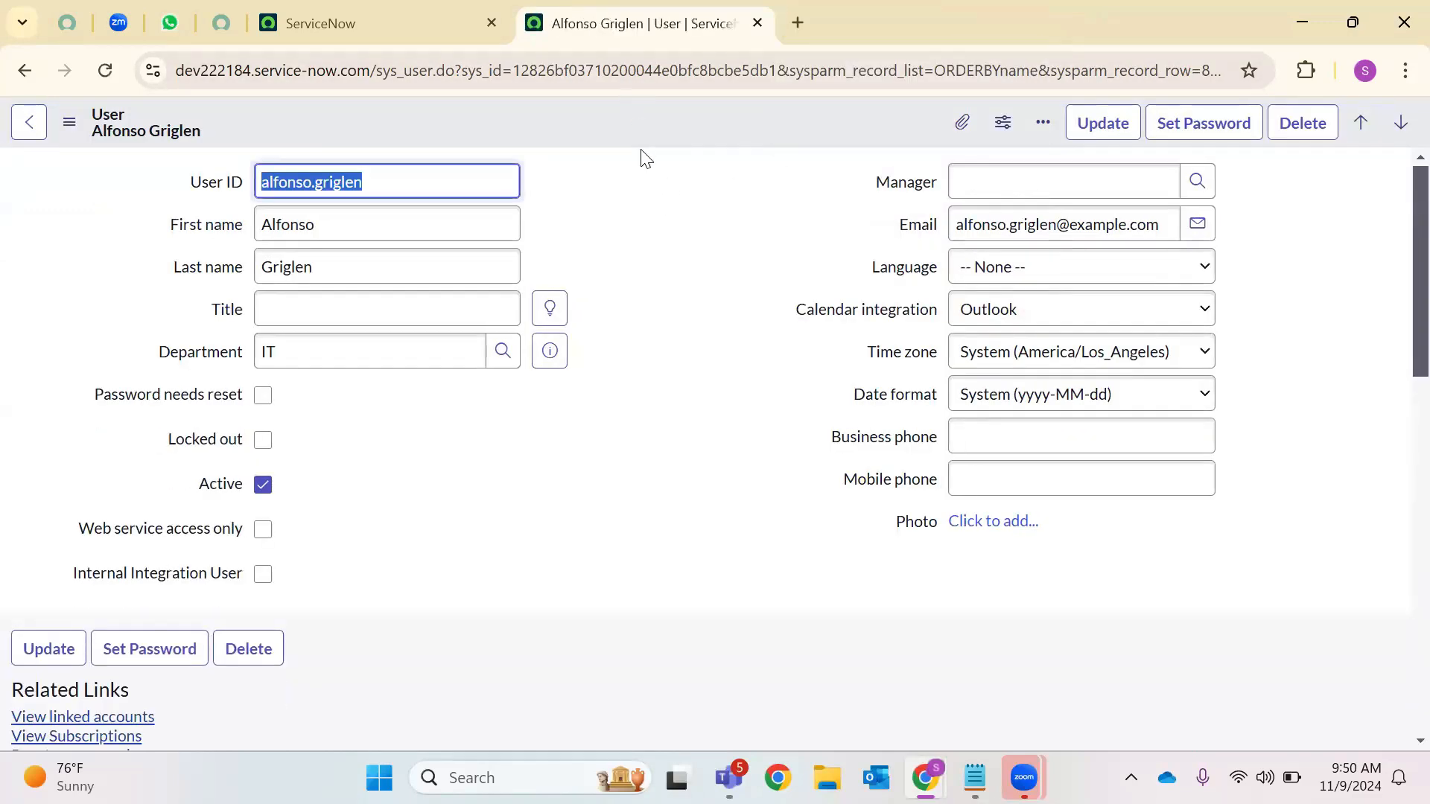
# Show the user's two groups: Demo Development Team and Network
pyautogui.moveTo(926, 777)
pyautogui.click(1146, 611)
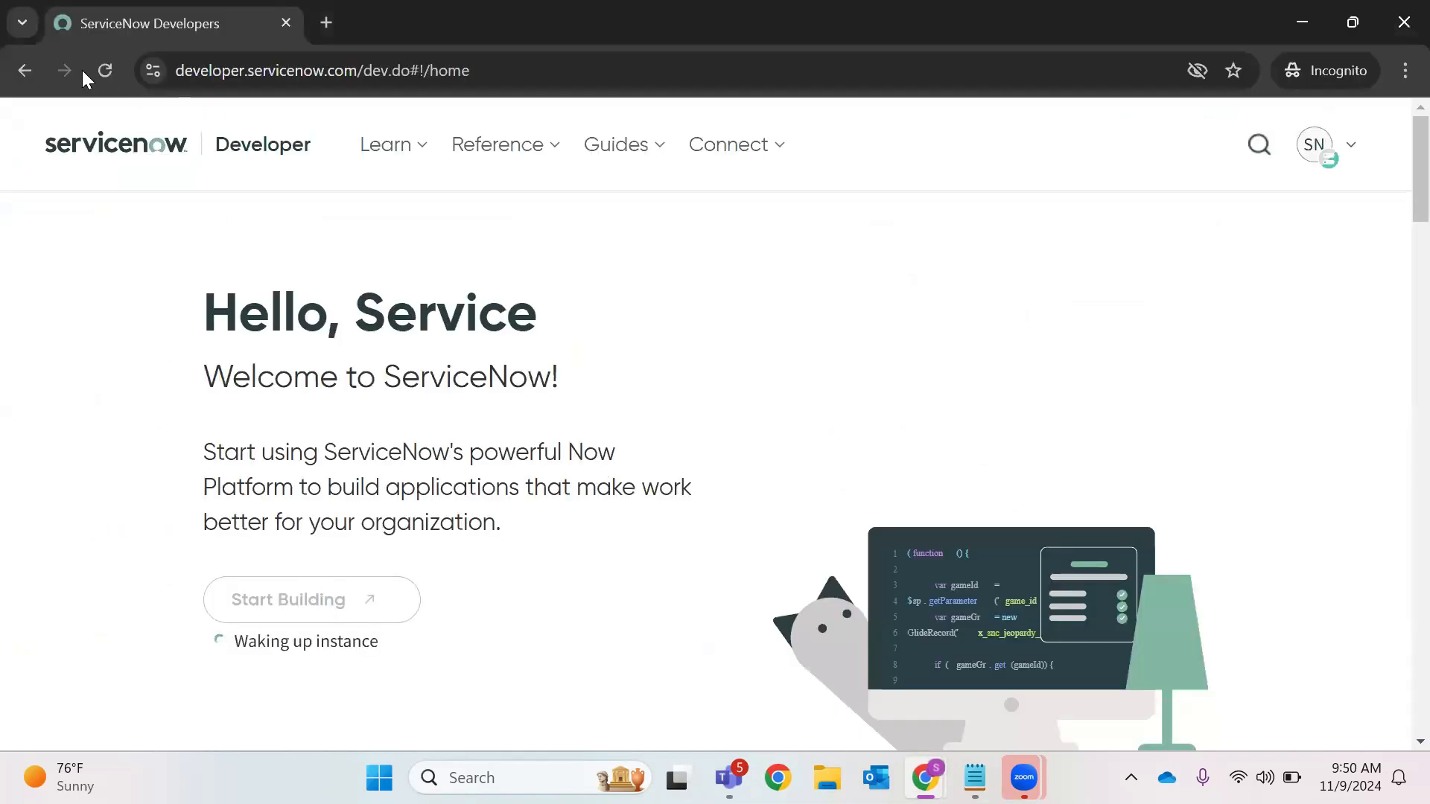
pyautogui.moveTo(926, 778)
pyautogui.click(818, 645)
pyautogui.scroll(-10, 434, 463)
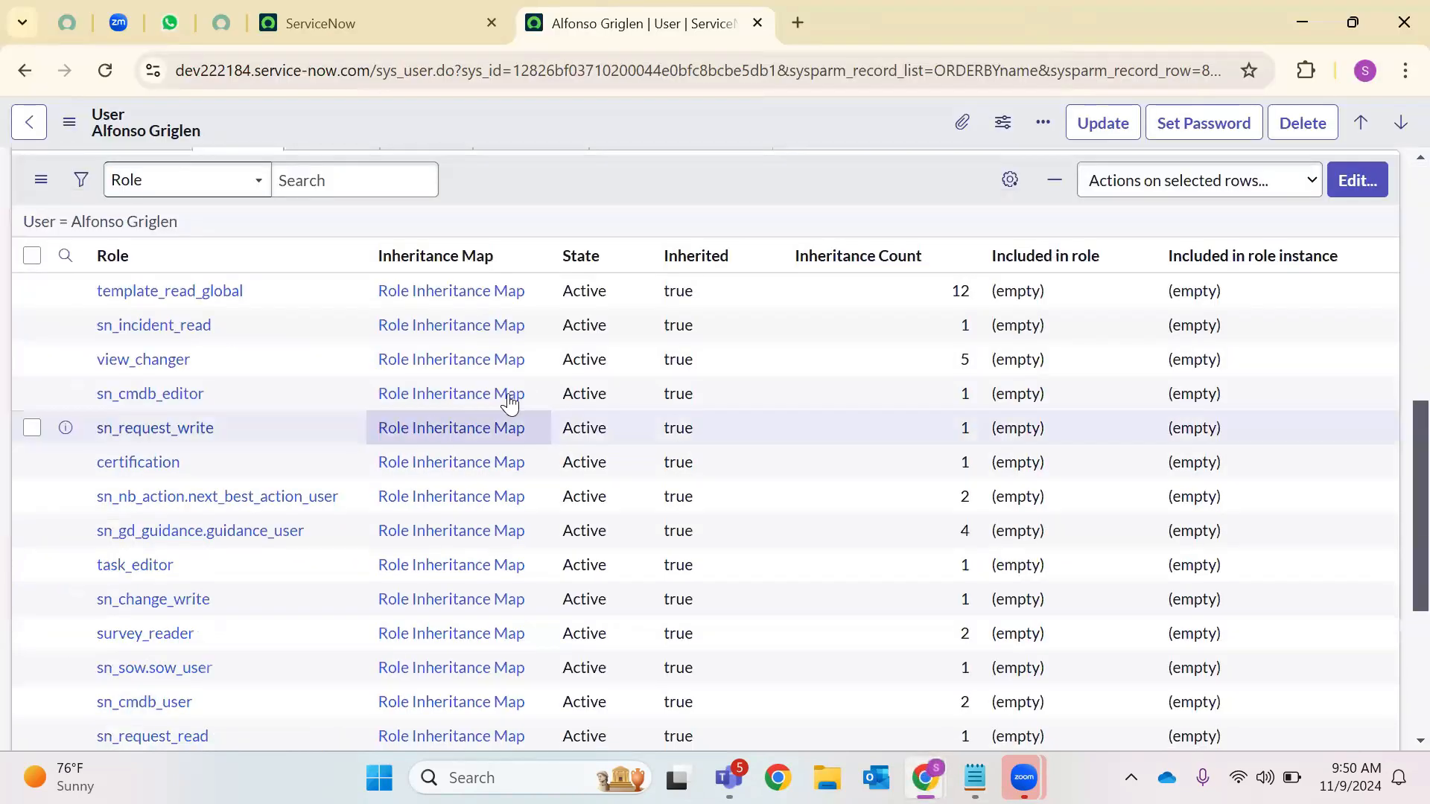
pyautogui.scroll(5, 473, 444)
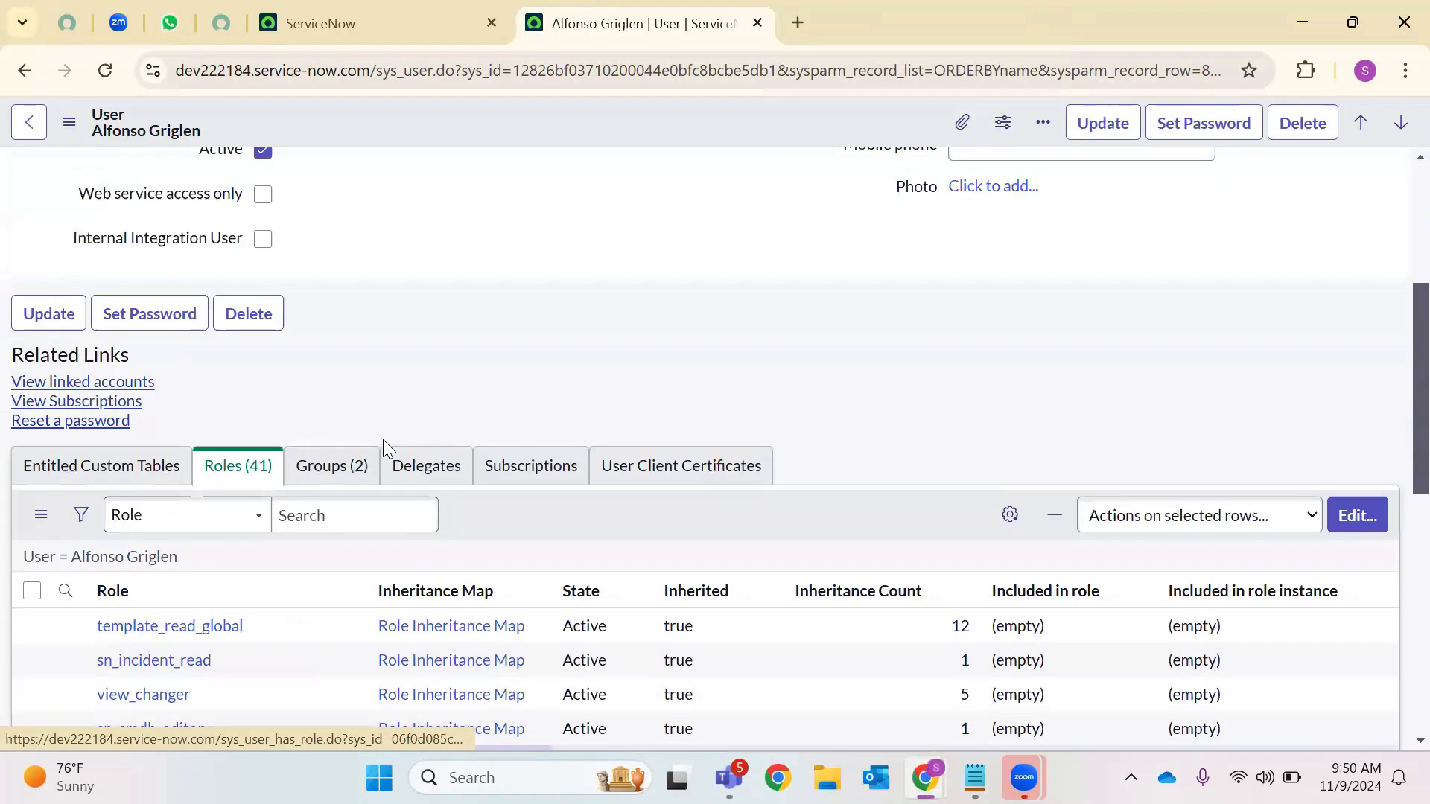
pyautogui.click(363, 477)
pyautogui.click(404, 33)
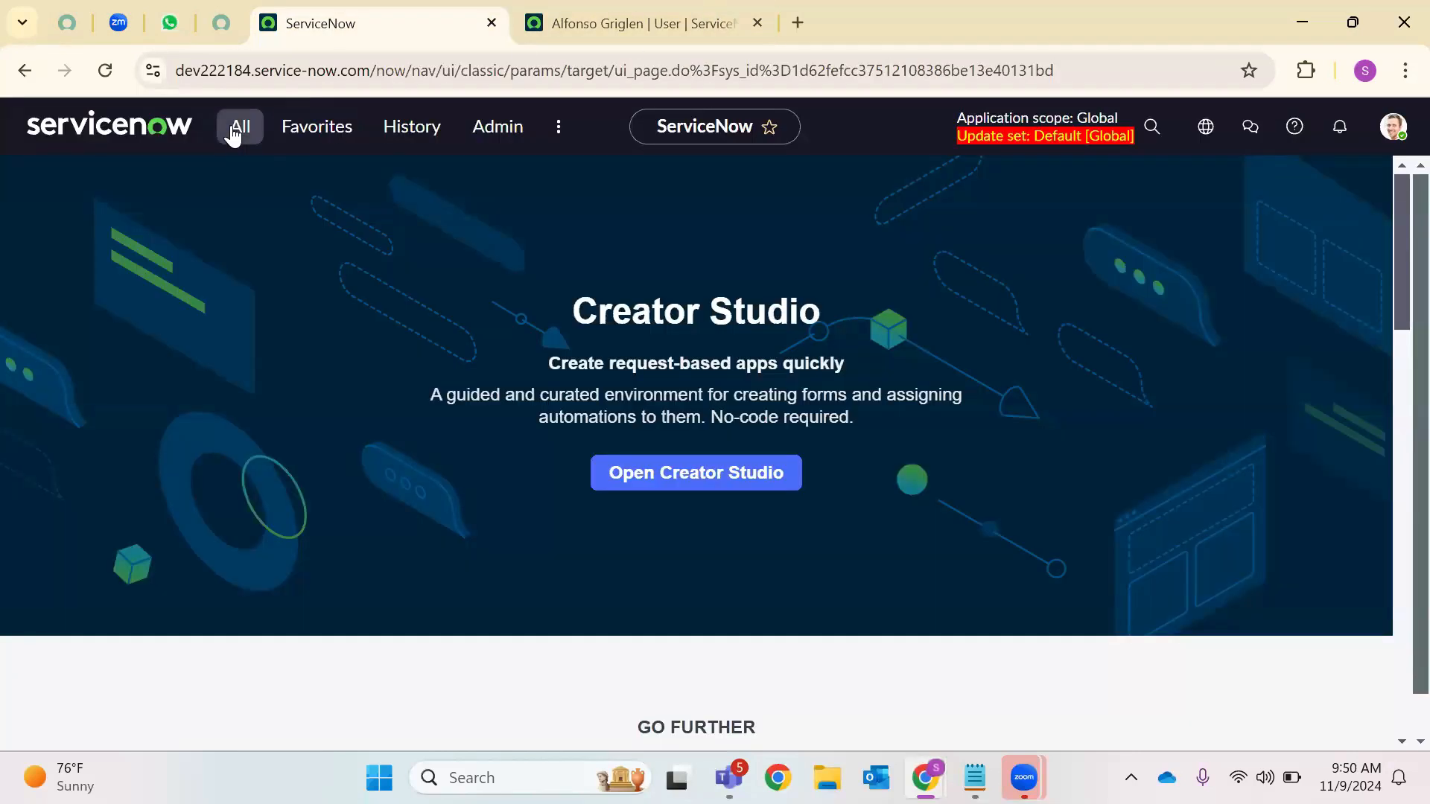
# Open the Demo Developer role record from the sys_user_role.LIST roles list
pyautogui.click(234, 131)
pyautogui.write('Sy')
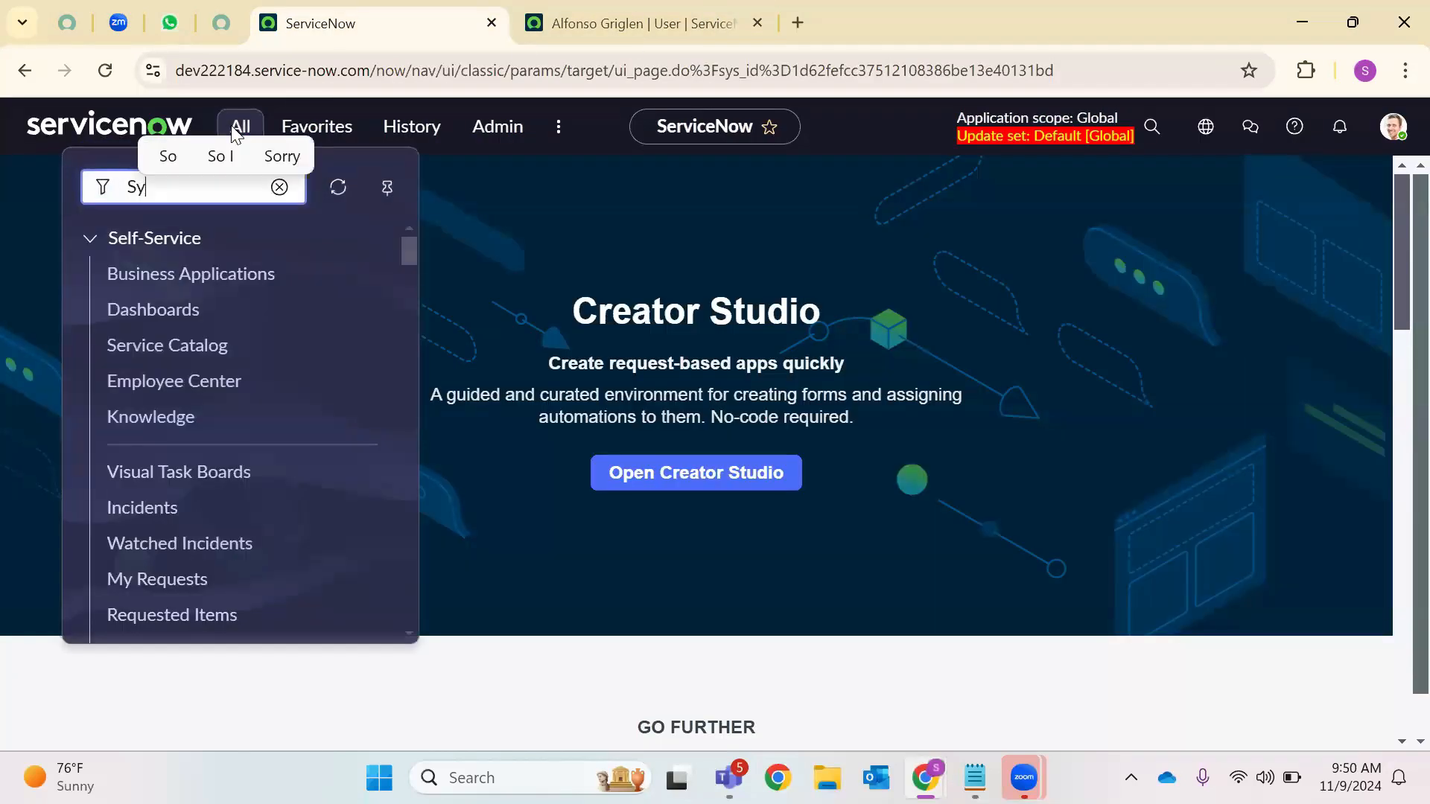
pyautogui.write('s_user')
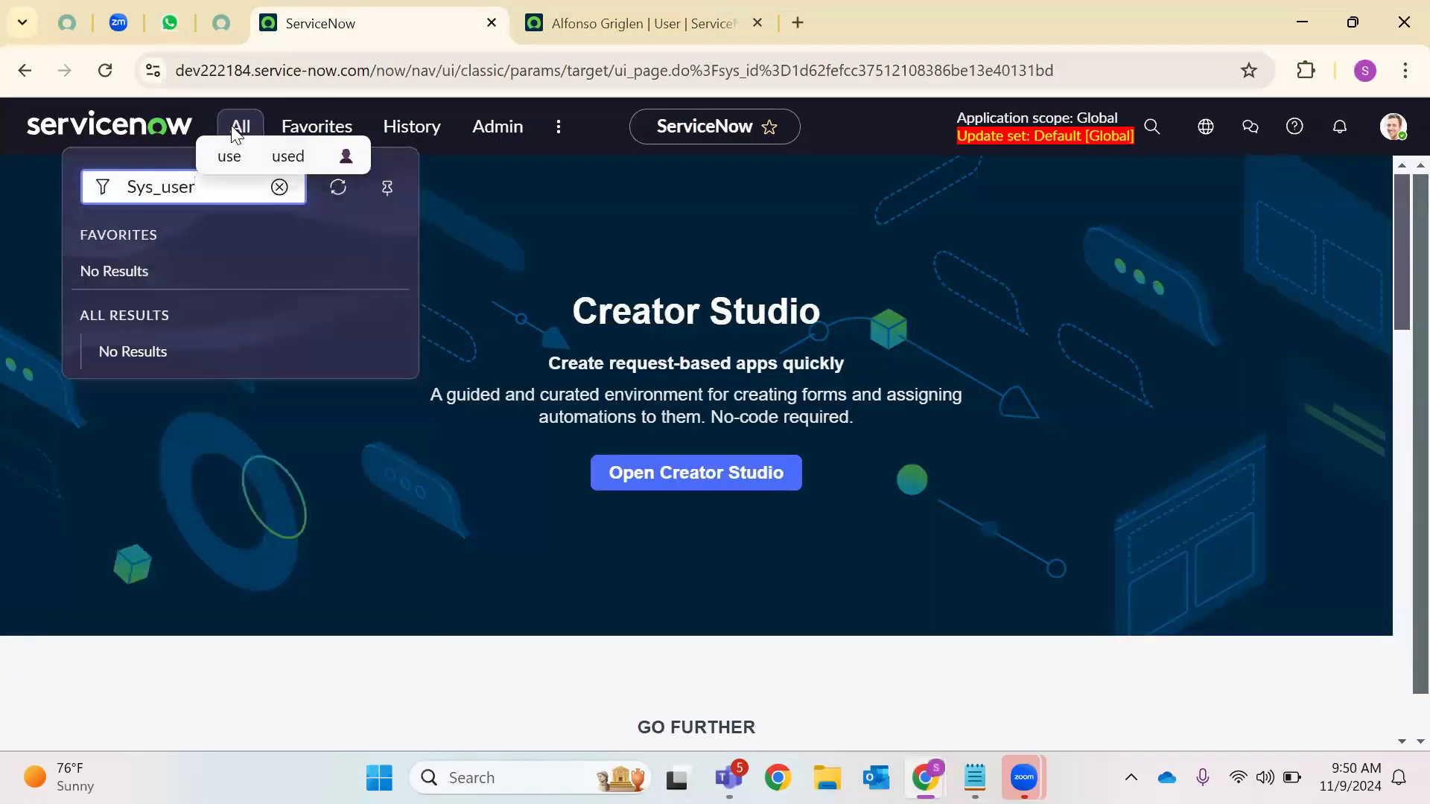
pyautogui.write('_role.LIST')
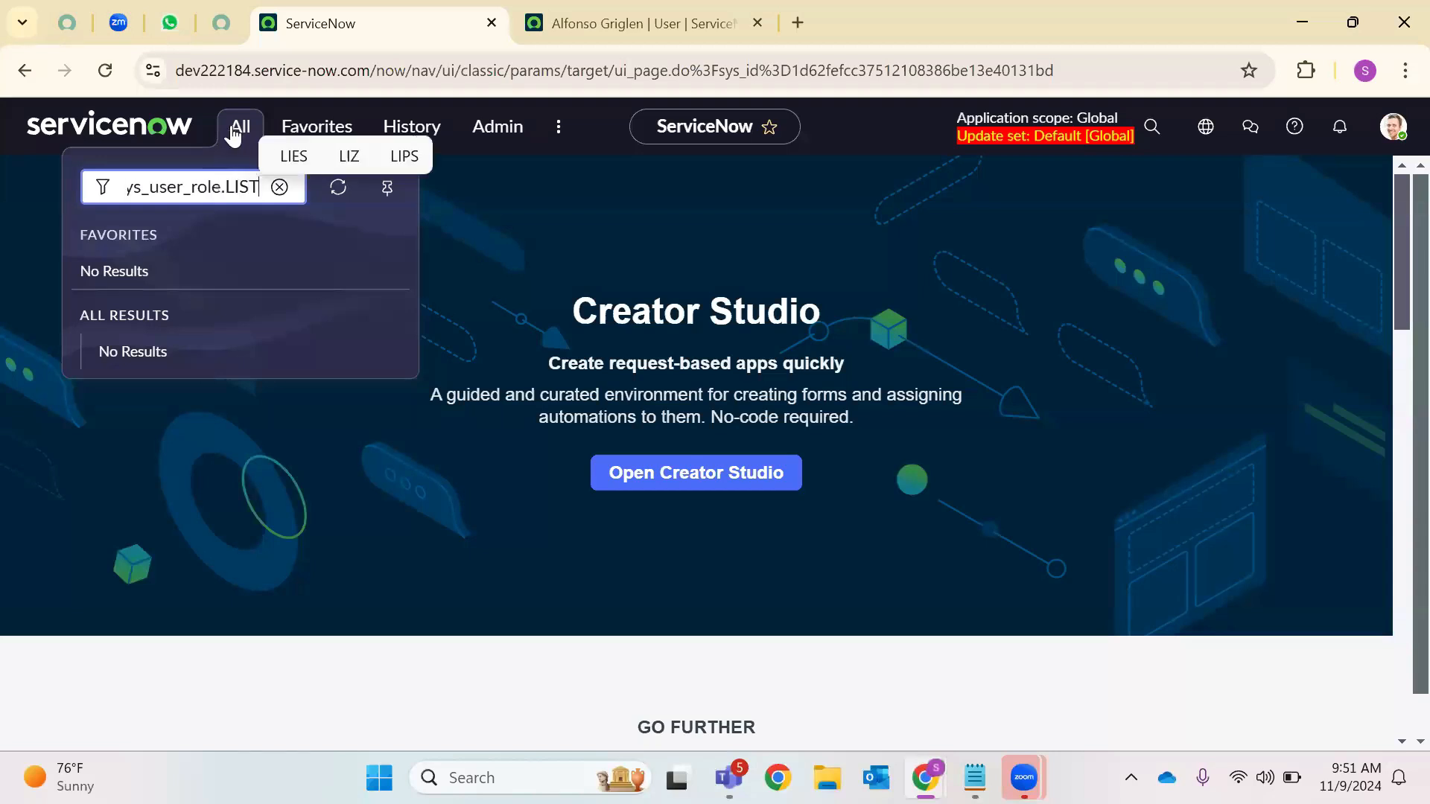
pyautogui.press('Return')
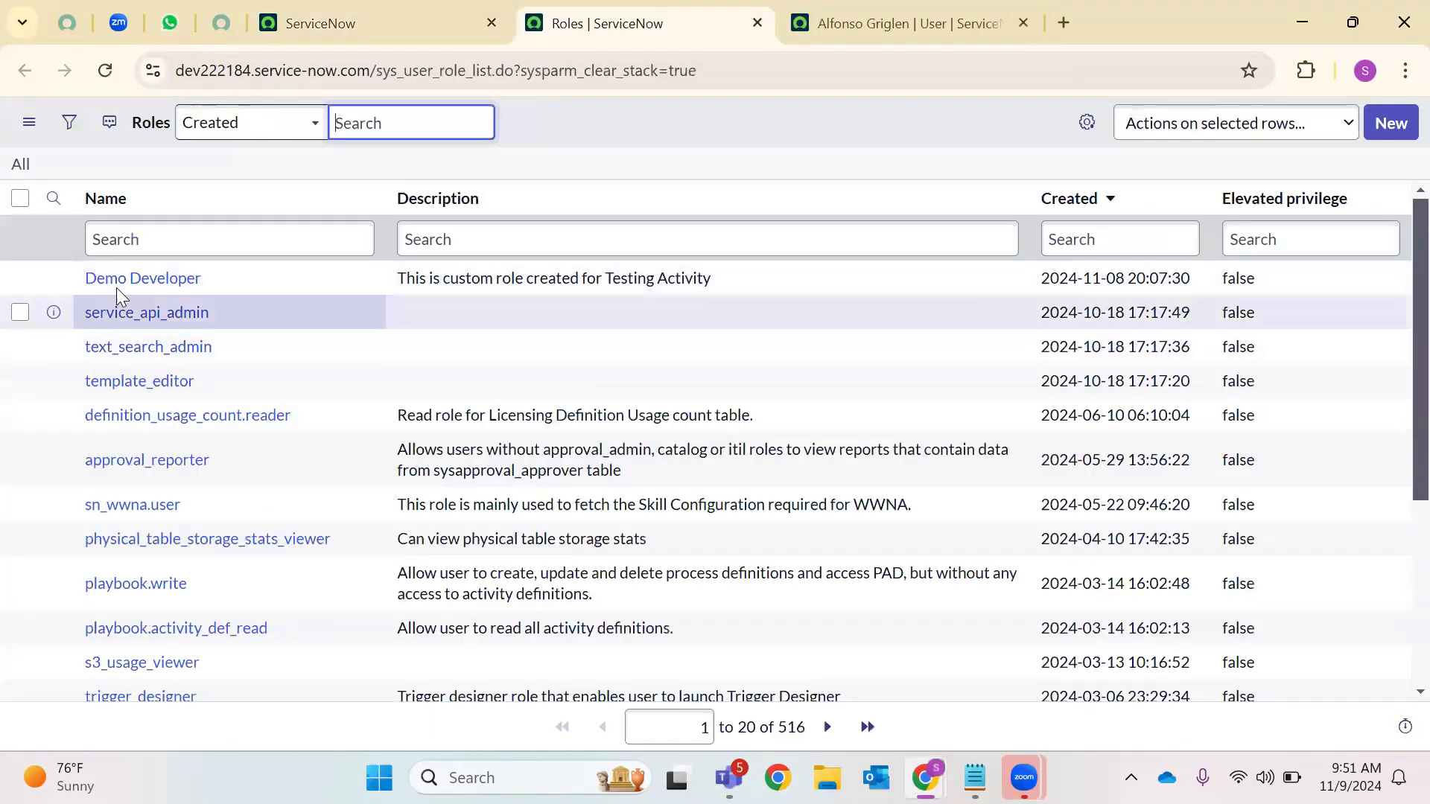
pyautogui.click(132, 280)
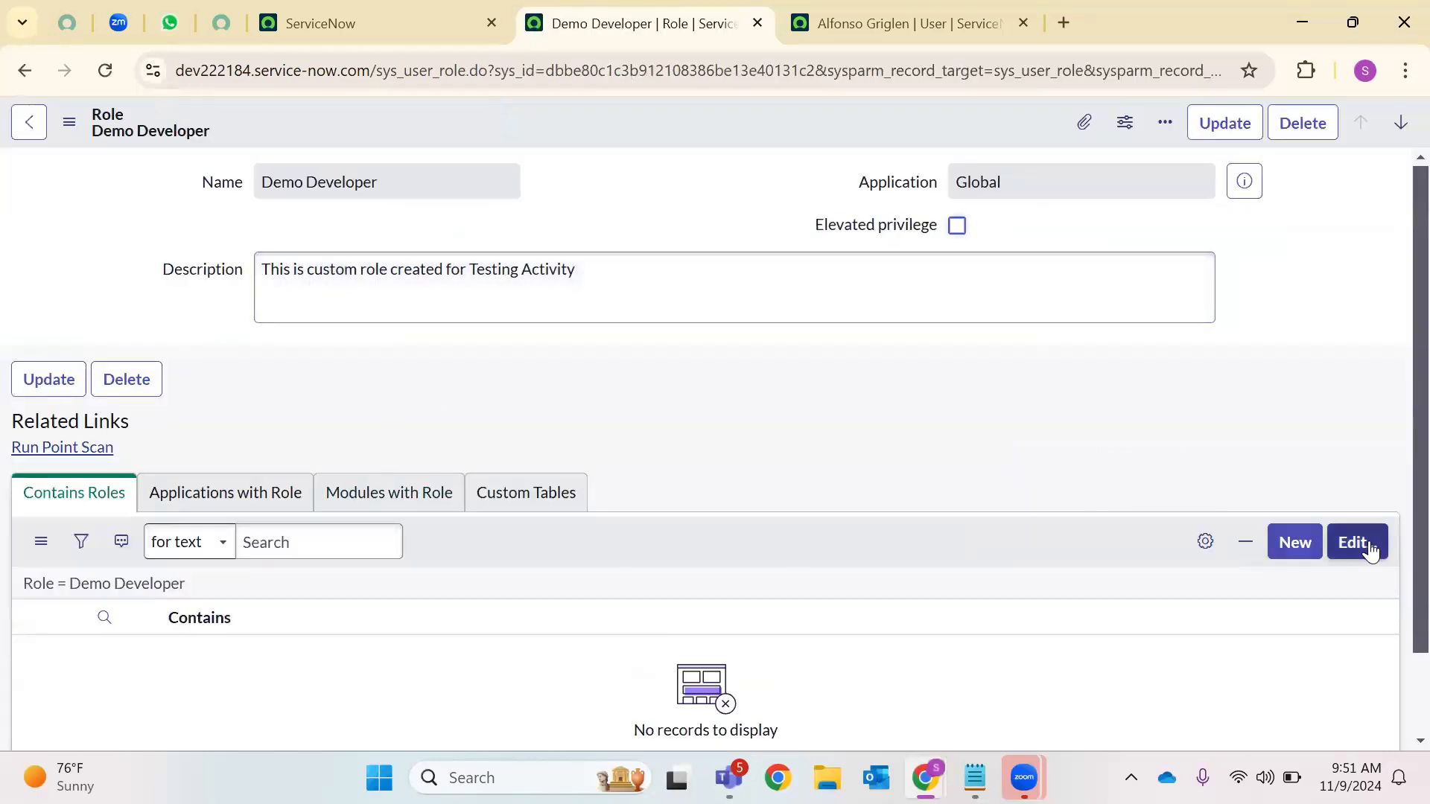
# Add activity_admin, action_designer, activity_creator, actsub_admin and actsub_user to Demo Developer's contained roles and save
pyautogui.click(1369, 541)
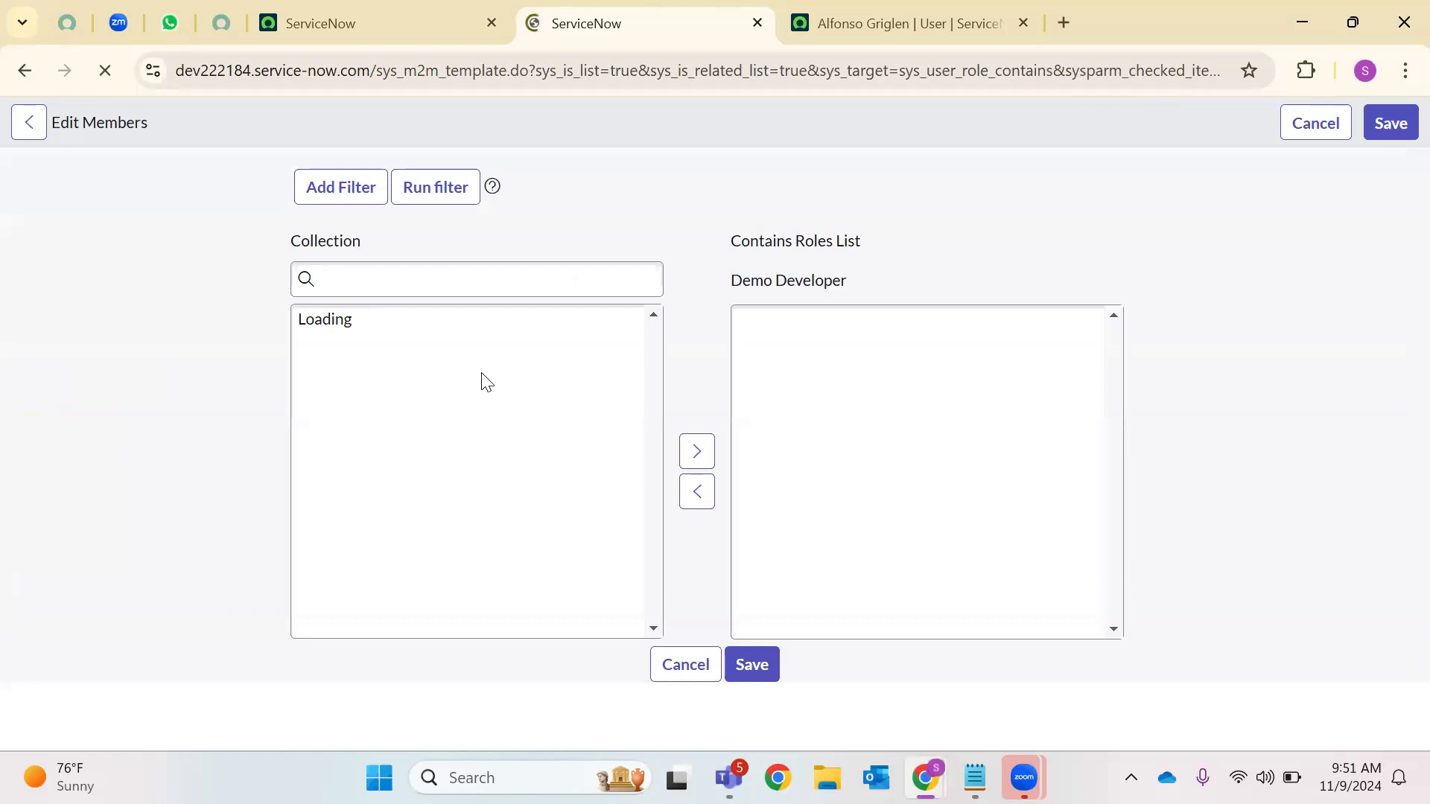
pyautogui.click(380, 426)
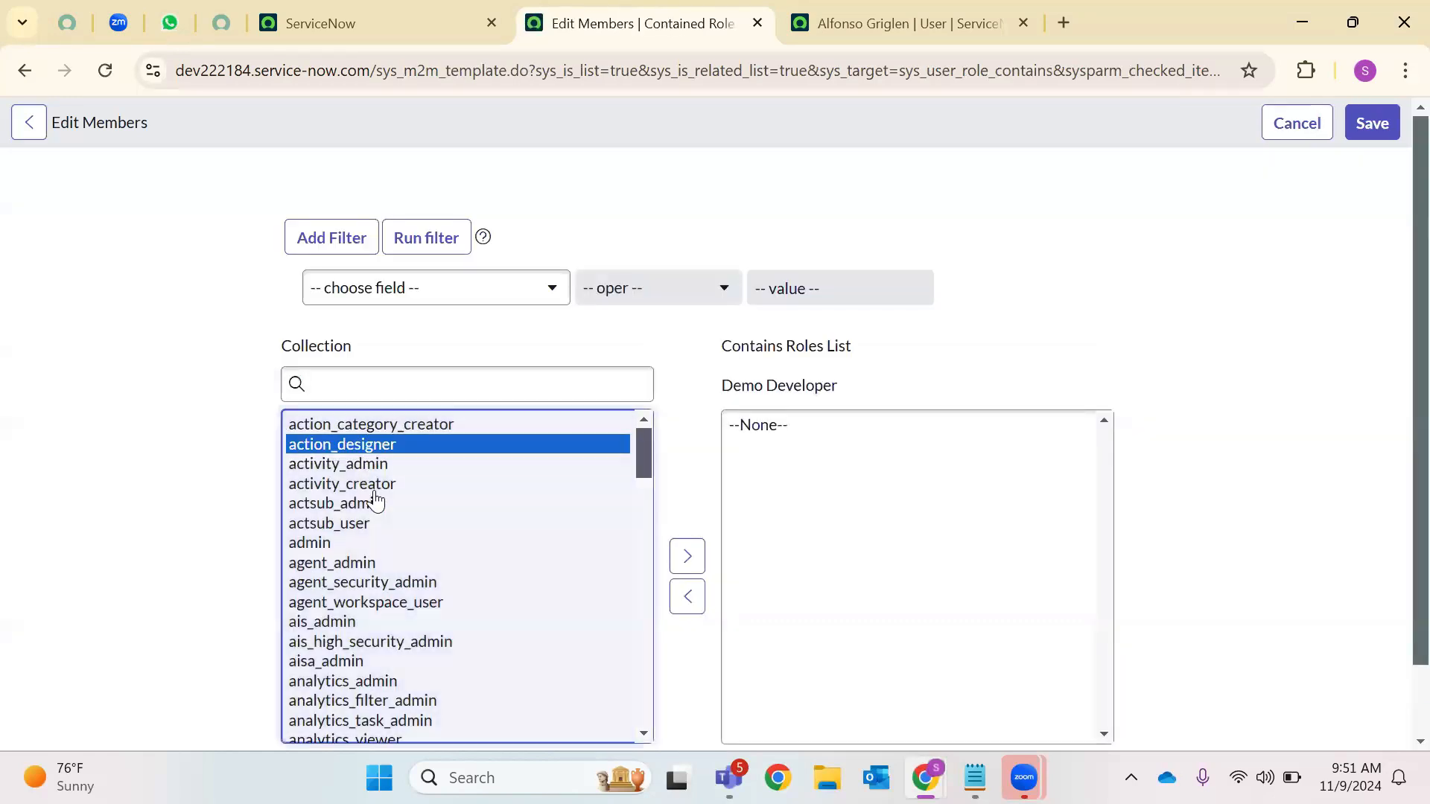
pyautogui.click(350, 602)
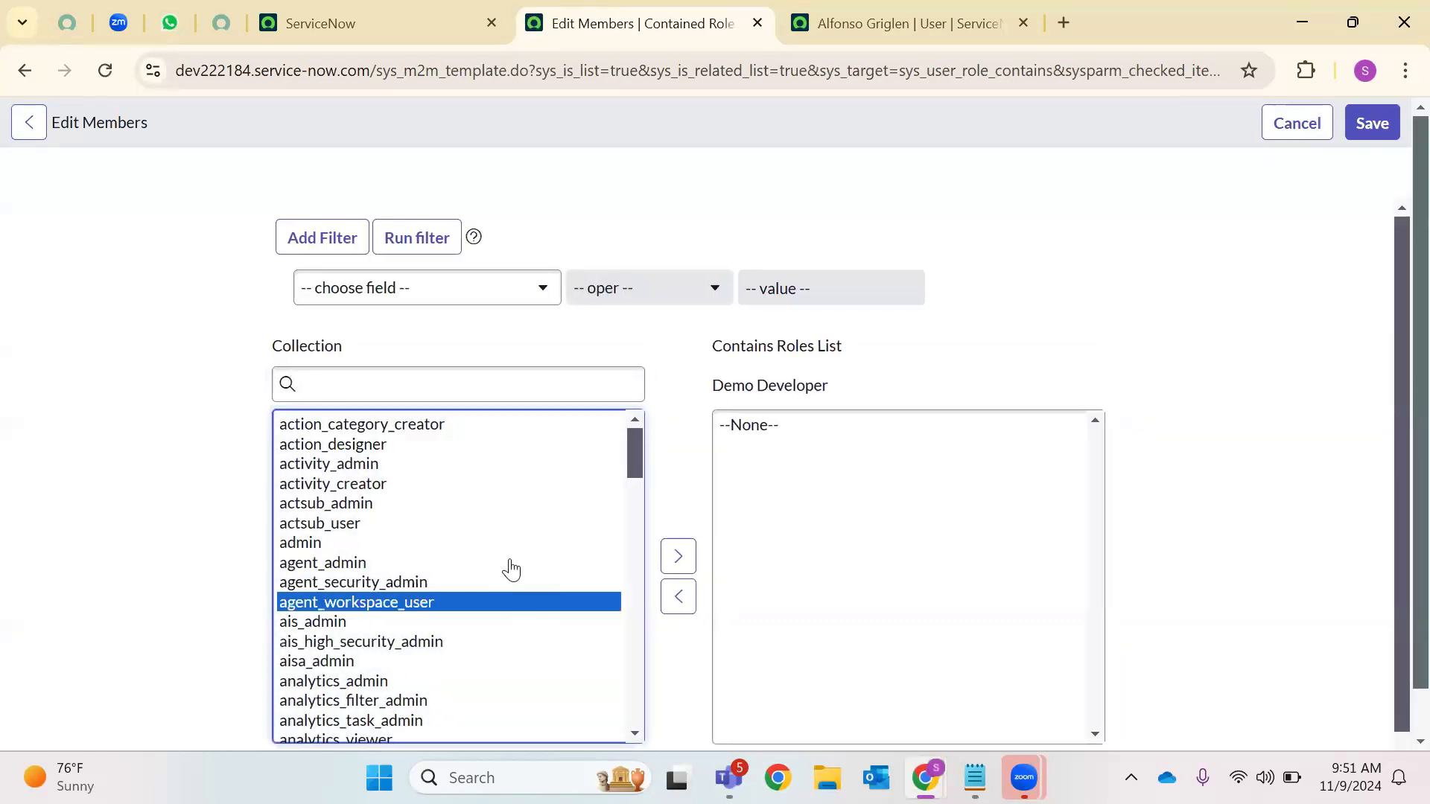
pyautogui.click(420, 466)
pyautogui.click(431, 447)
pyautogui.click(353, 682)
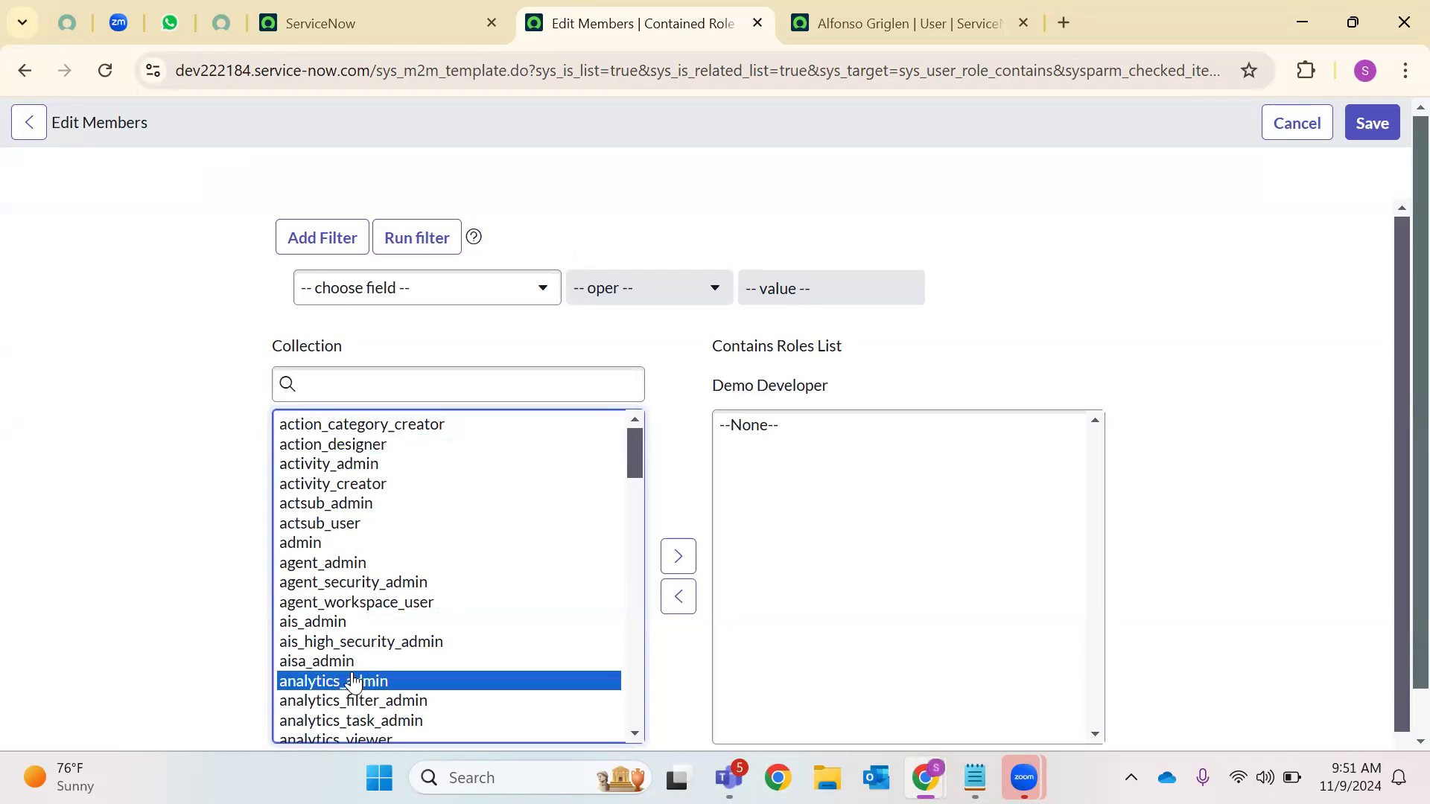
pyautogui.click(331, 464)
pyautogui.click(344, 445)
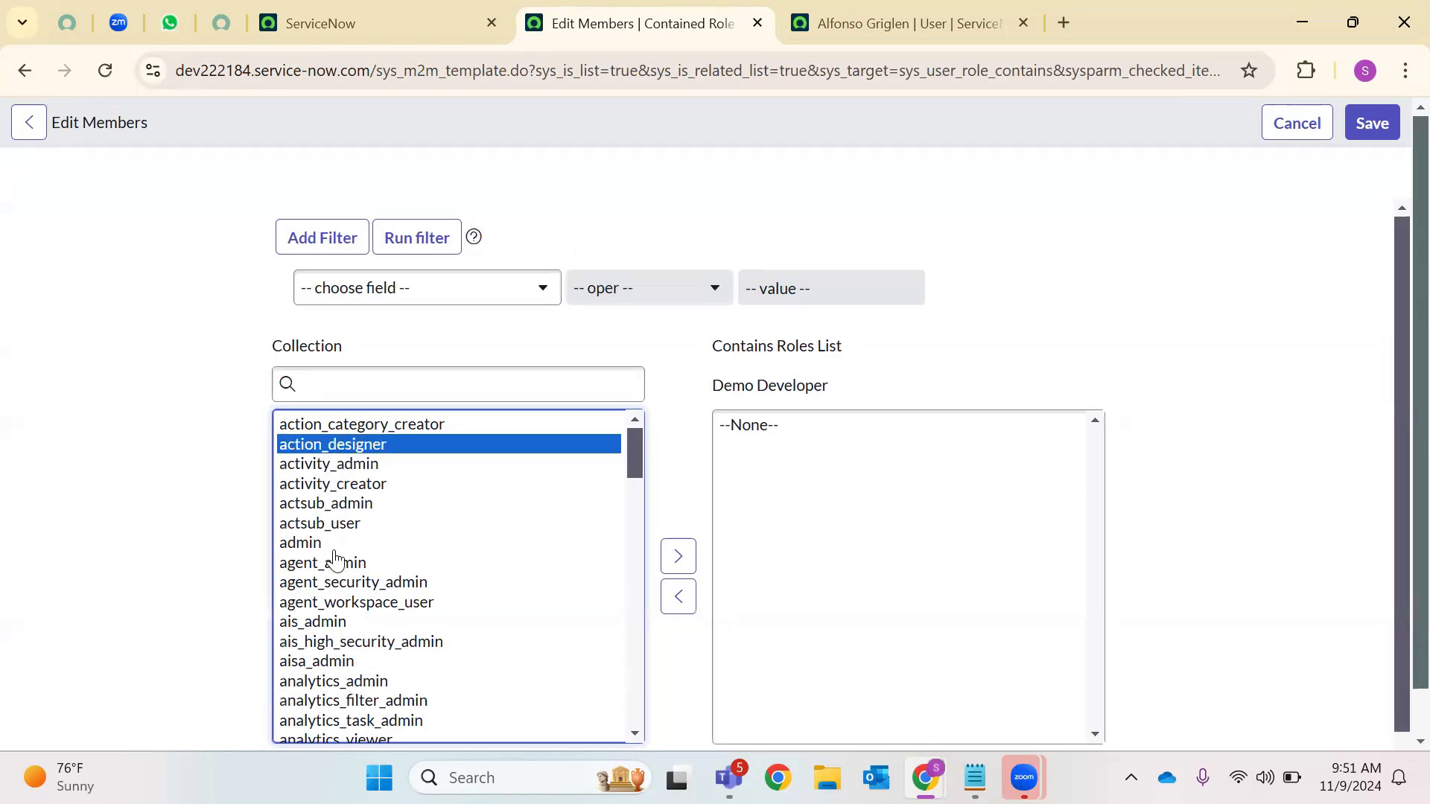
pyautogui.keyDown('shift'); pyautogui.click(319, 642); pyautogui.keyUp('shift')
pyautogui.click(1372, 123)
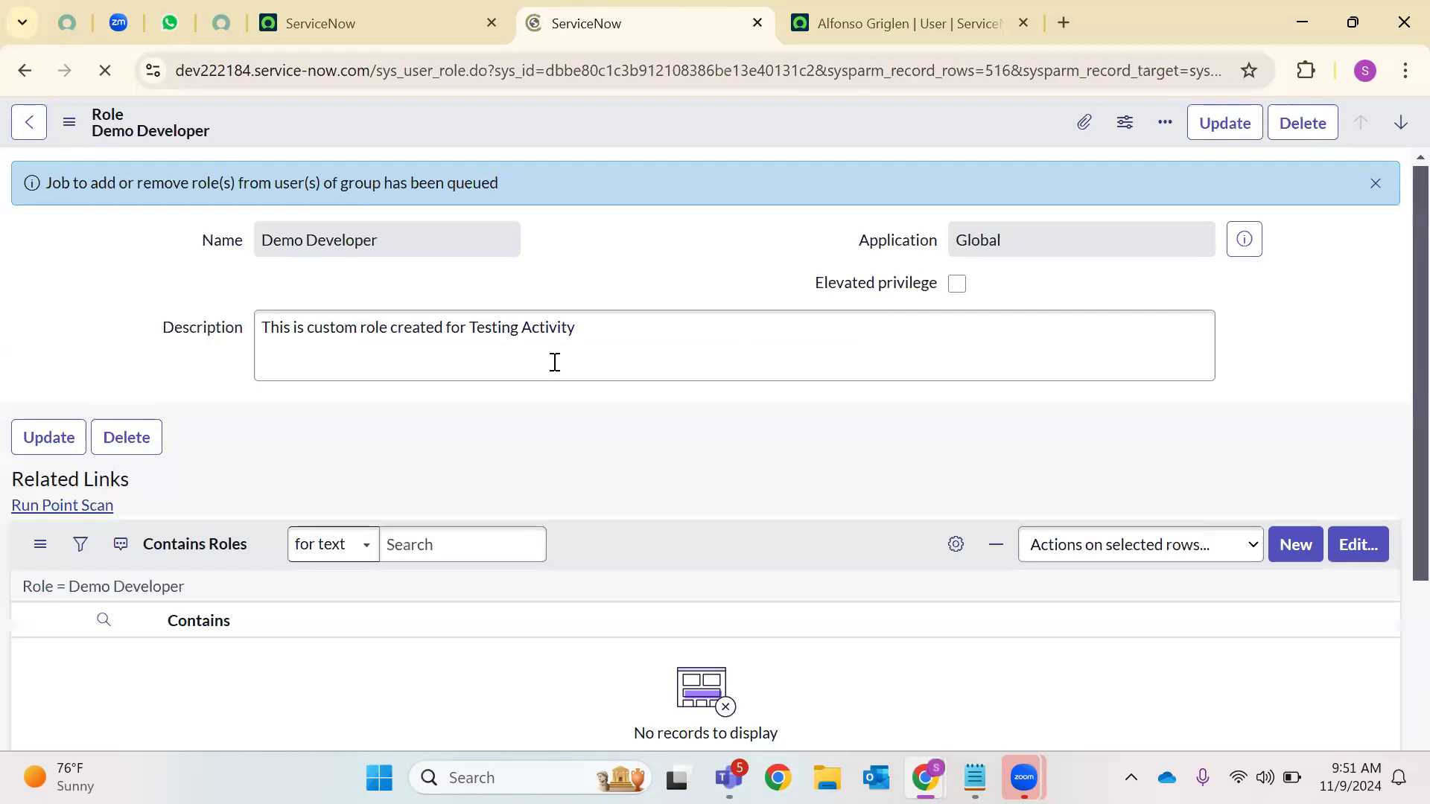
# Reload Demo Developer and confirm Contains Roles lists the five added roles
pyautogui.click(110, 74)
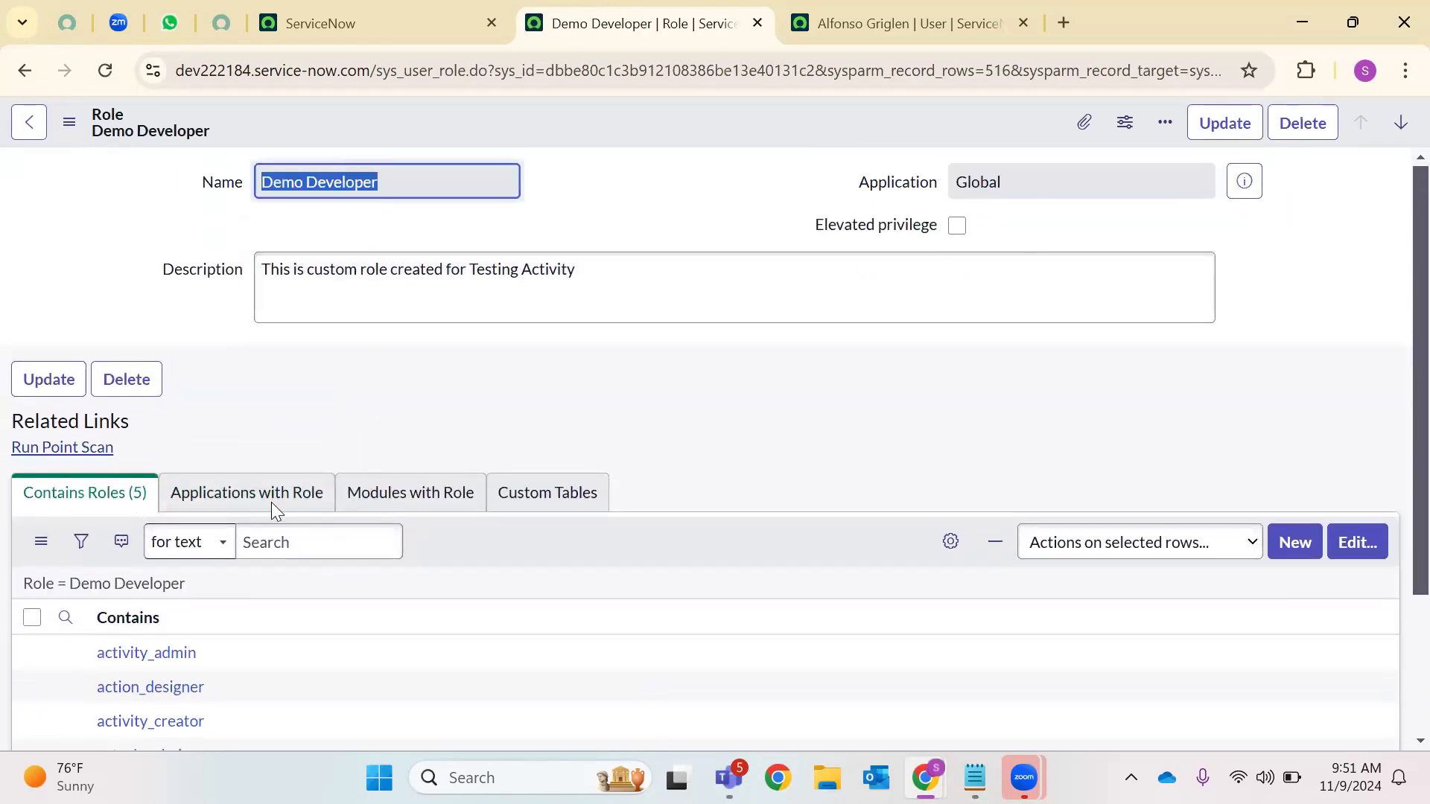
pyautogui.scroll(-3, 105, 447)
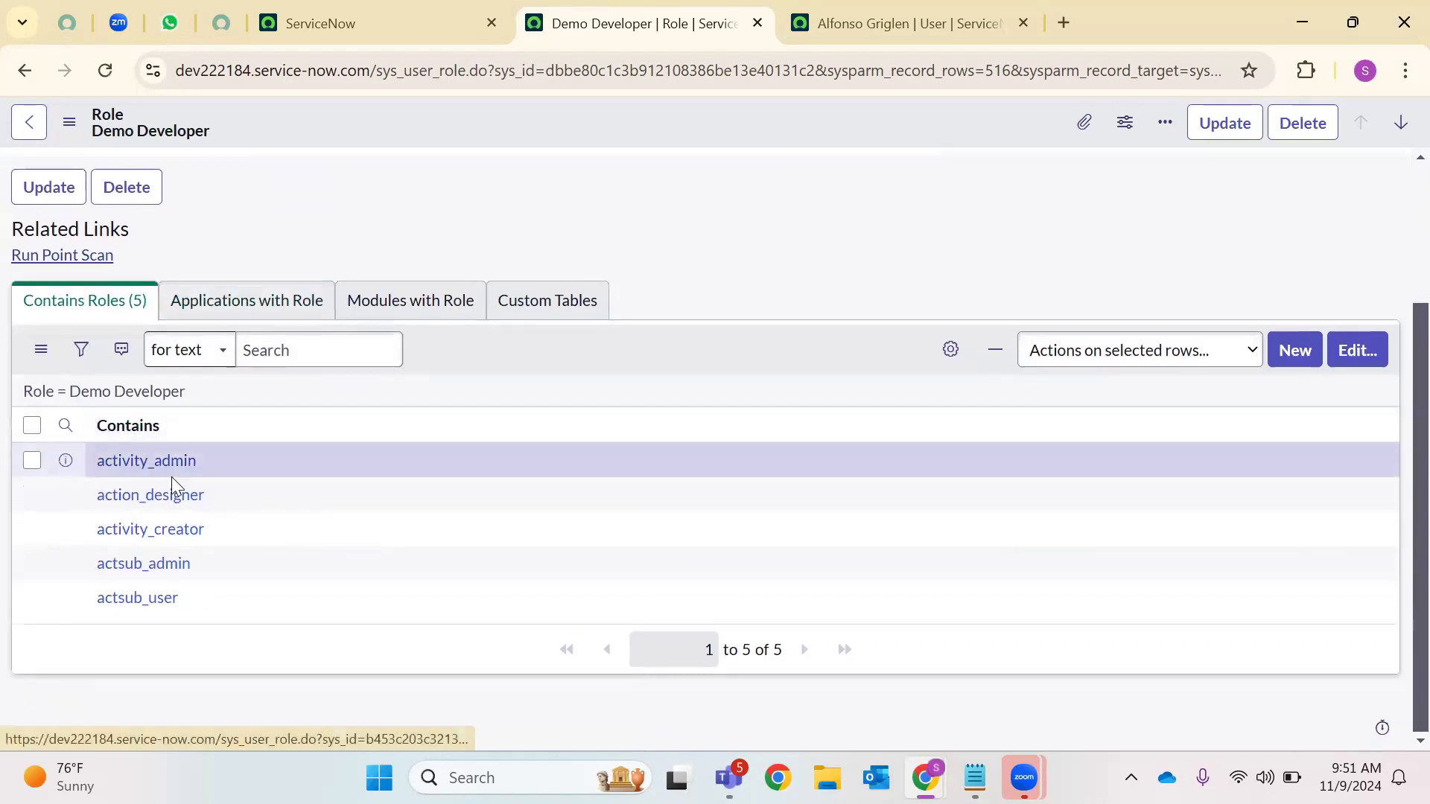
pyautogui.moveTo(182, 601); pyautogui.dragTo(92, 430)
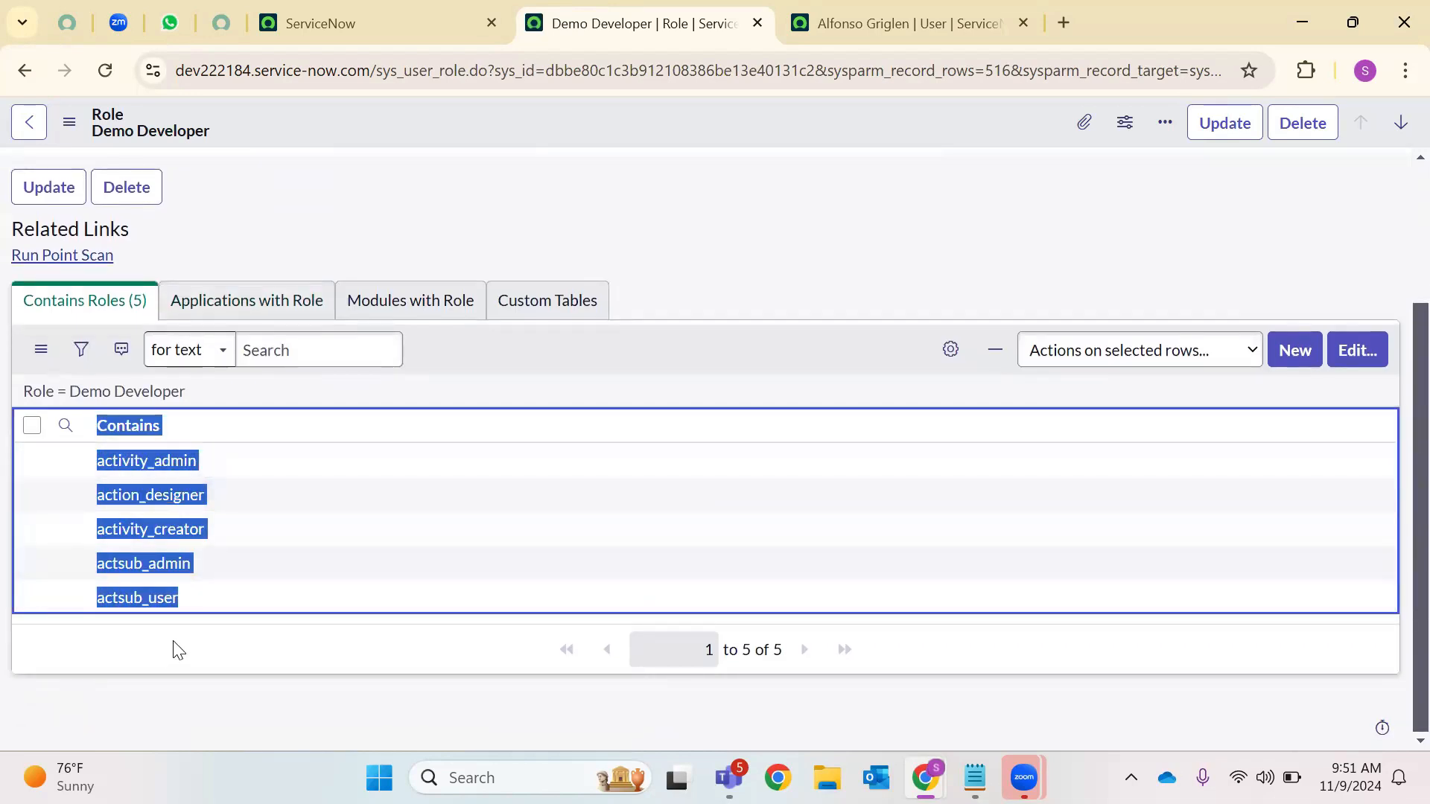
pyautogui.click(175, 648)
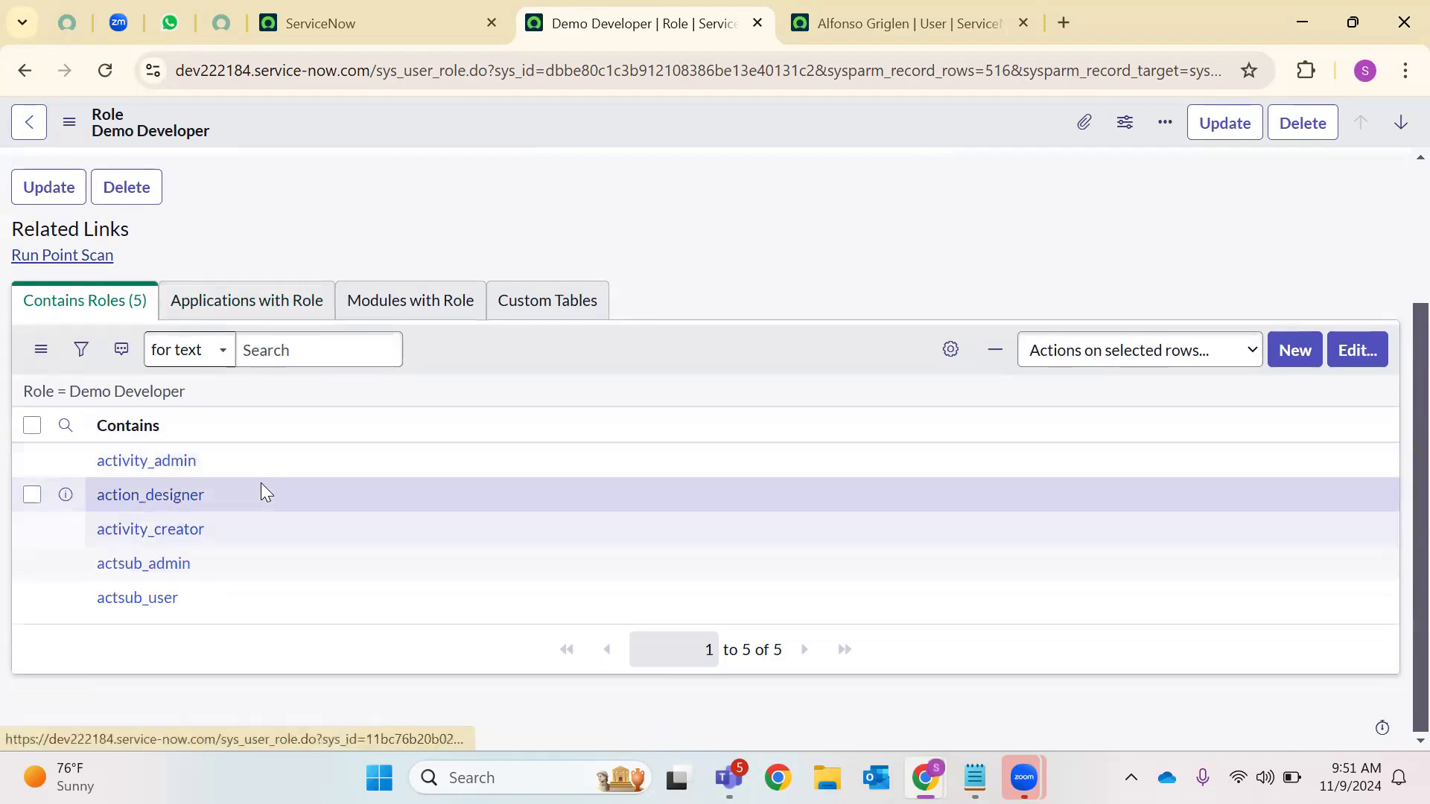
# Bring up the full Users list (627 records) via sys_user.LIST
pyautogui.click(368, 17)
pyautogui.click(241, 127)
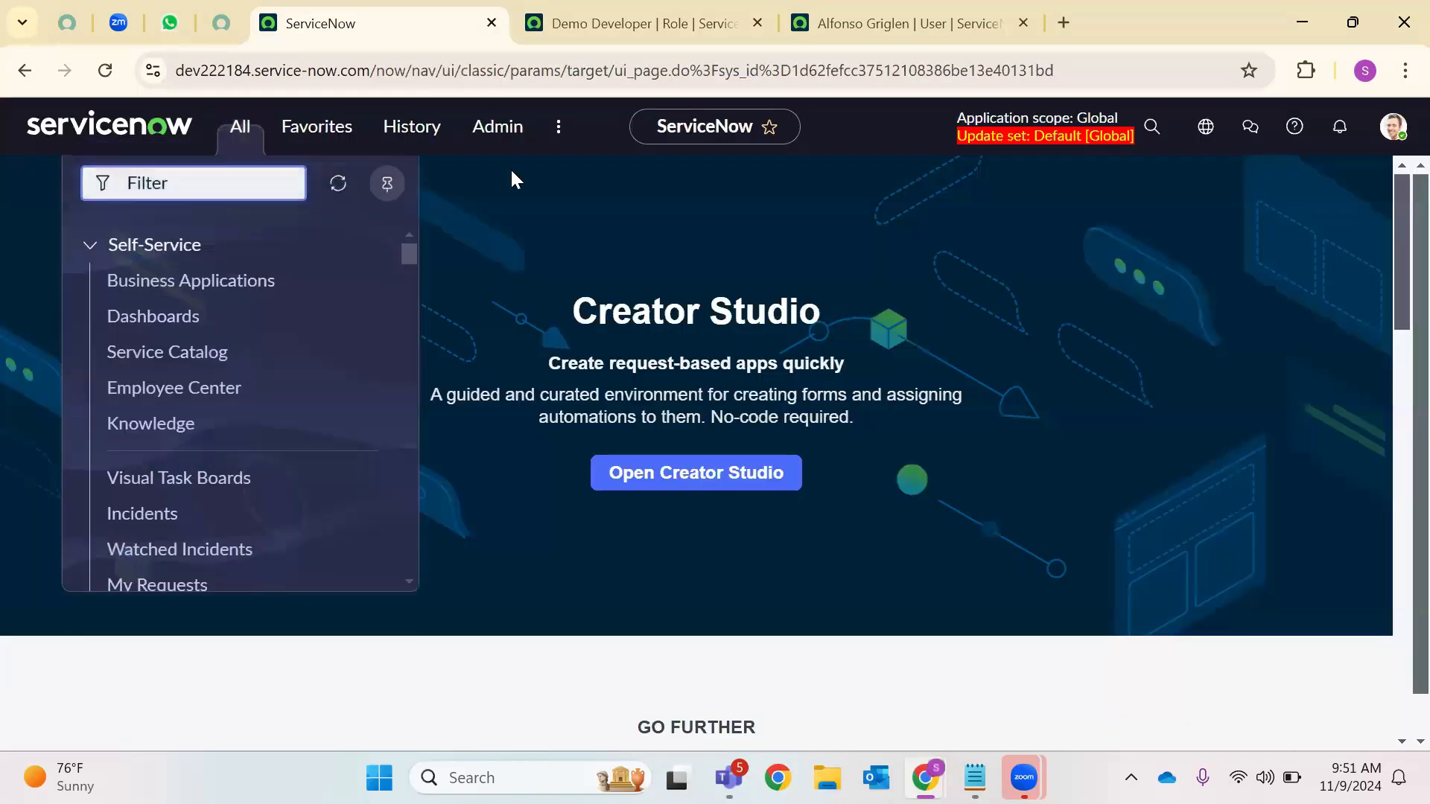
pyautogui.write('sys_user.LIST')
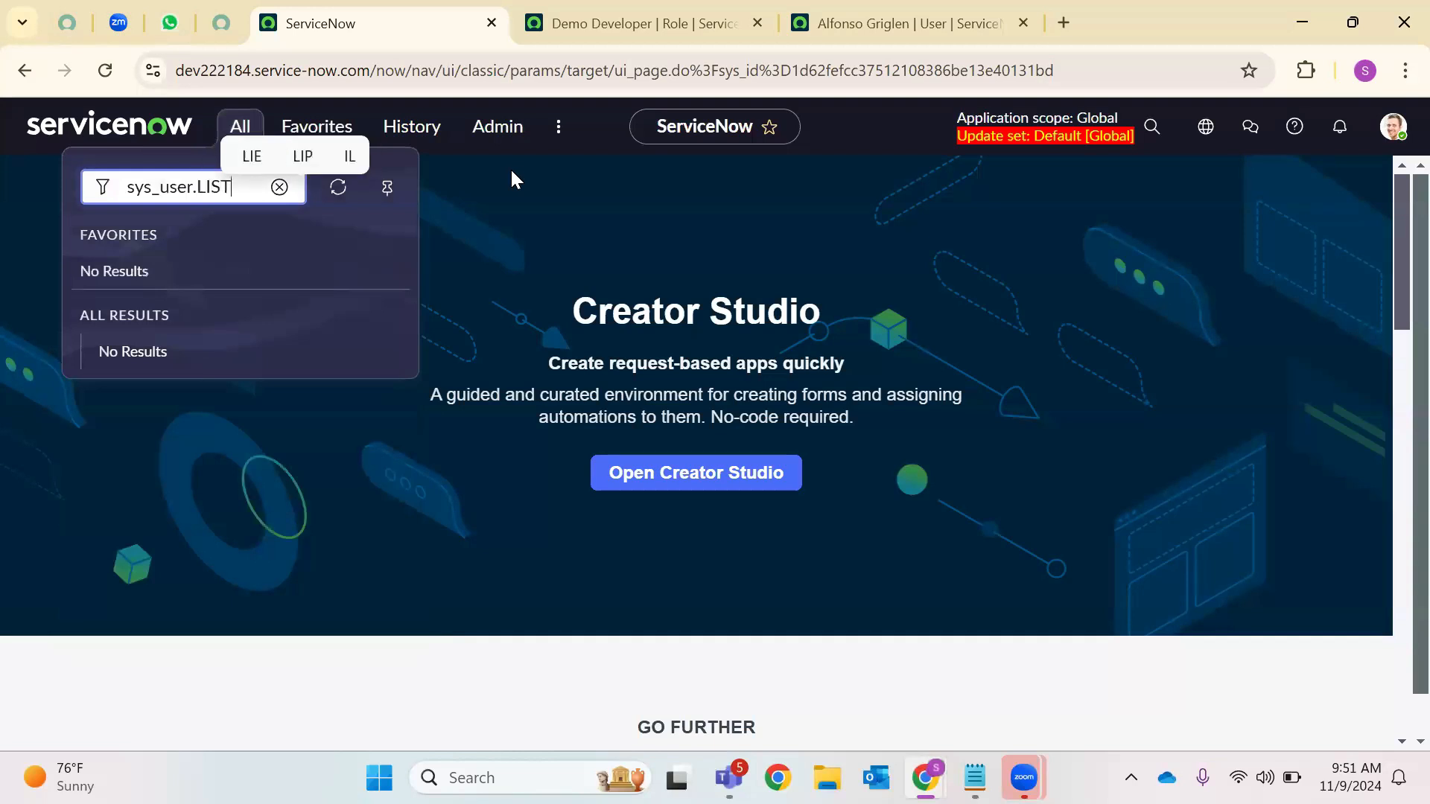
pyautogui.press('Return')
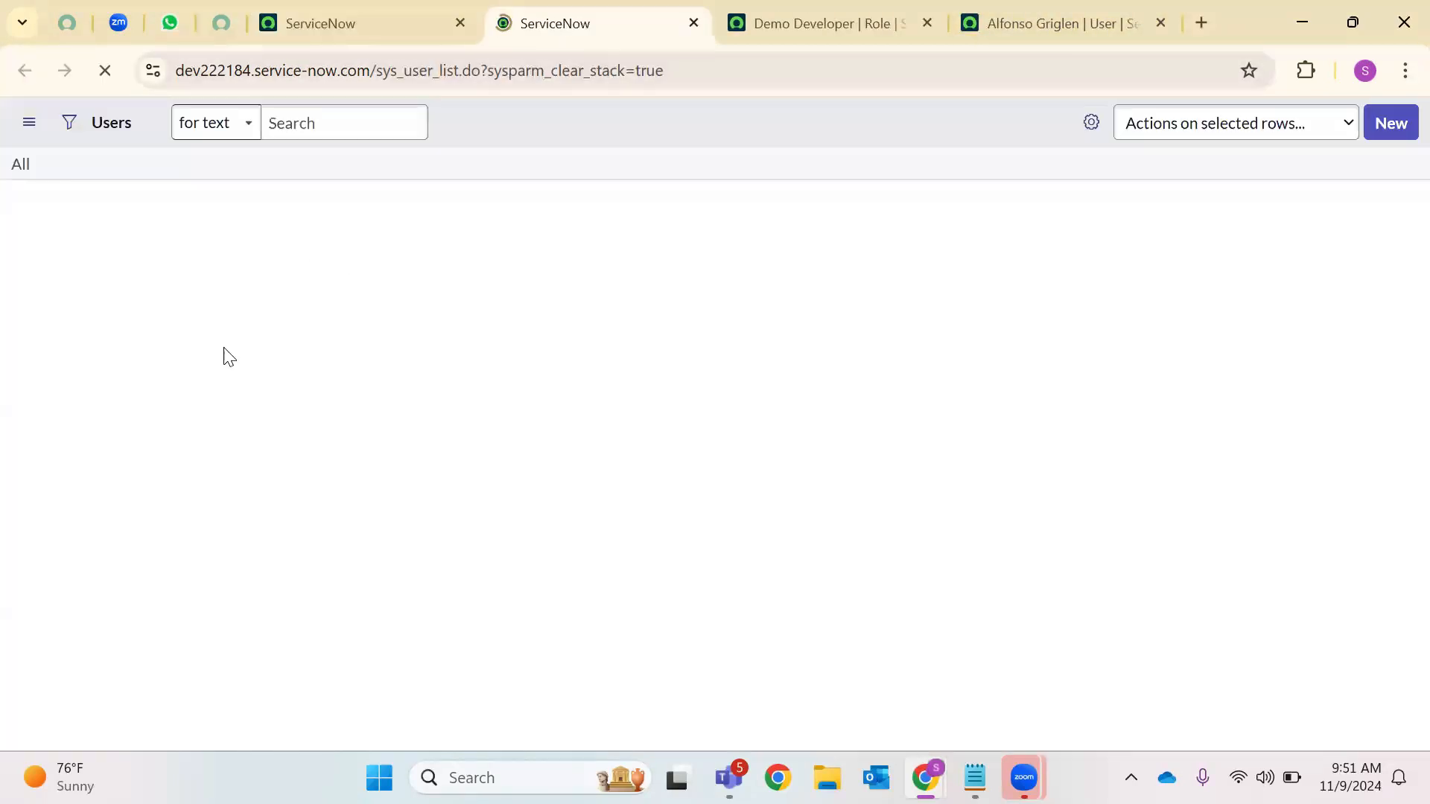
pyautogui.scroll(-1, 125, 566)
pyautogui.scroll(-2, 122, 585)
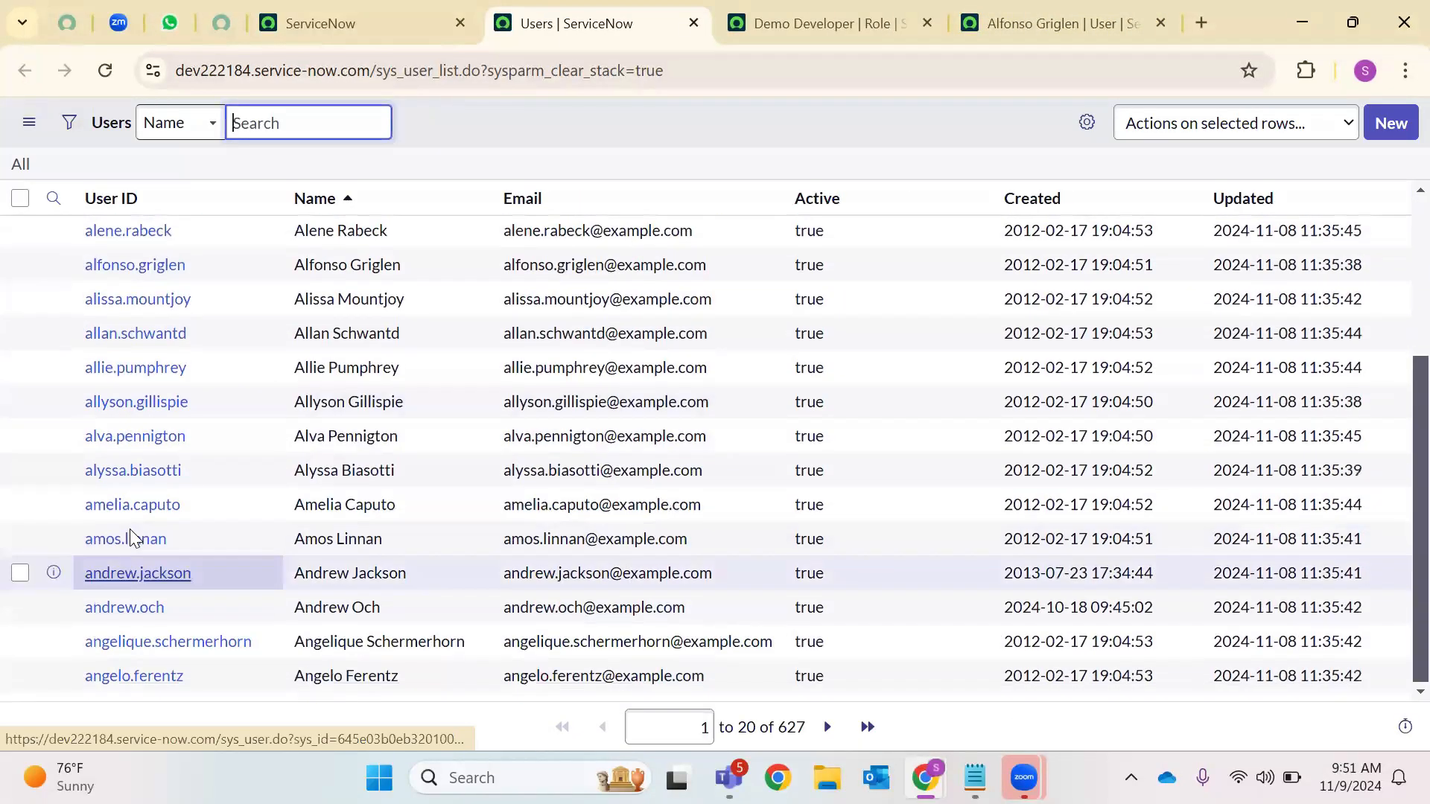
# Open the user's record in a new tab and start editing its empty Groups list
pyautogui.rightClick(125, 541)
pyautogui.click(223, 284)
pyautogui.click(731, 11)
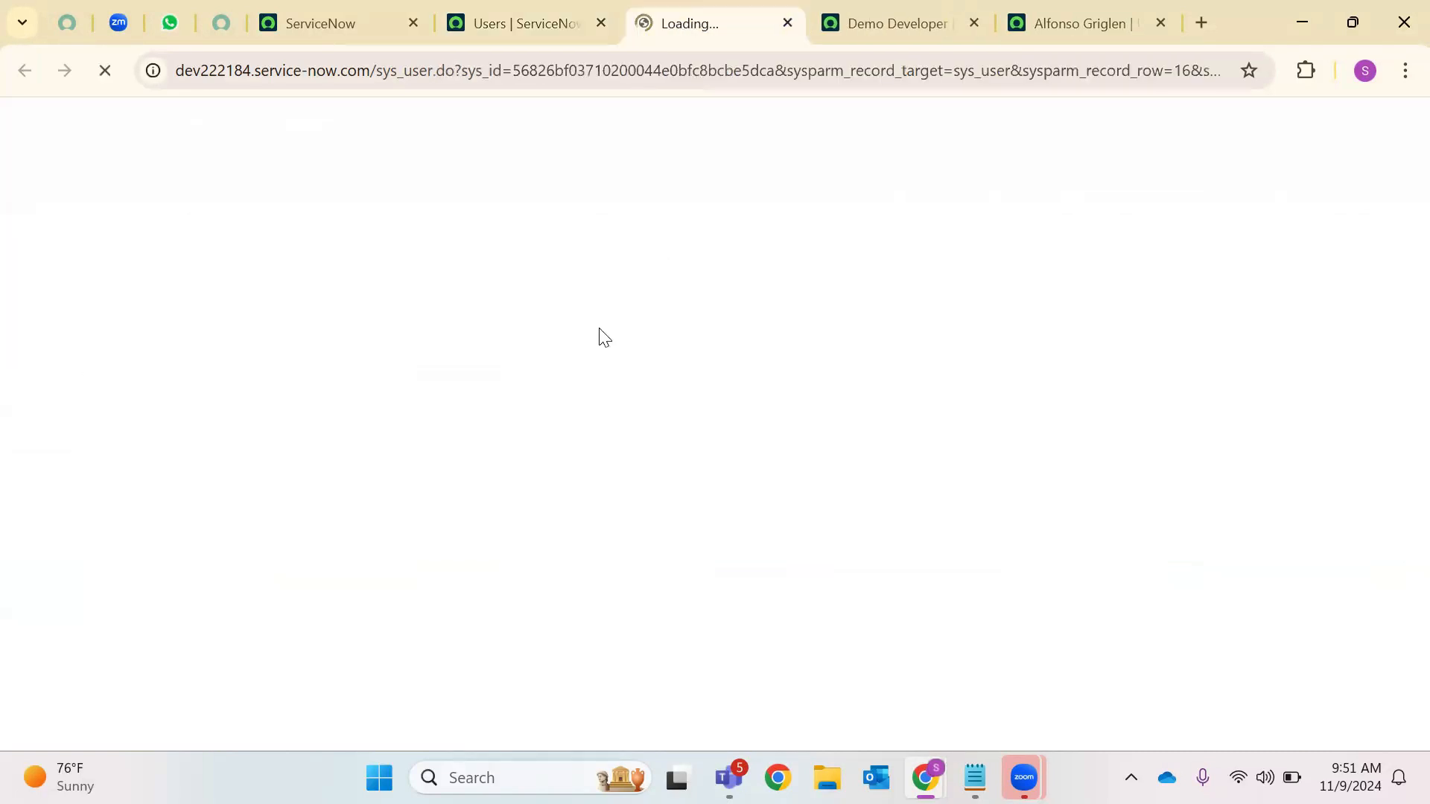
pyautogui.scroll(-5, 551, 431)
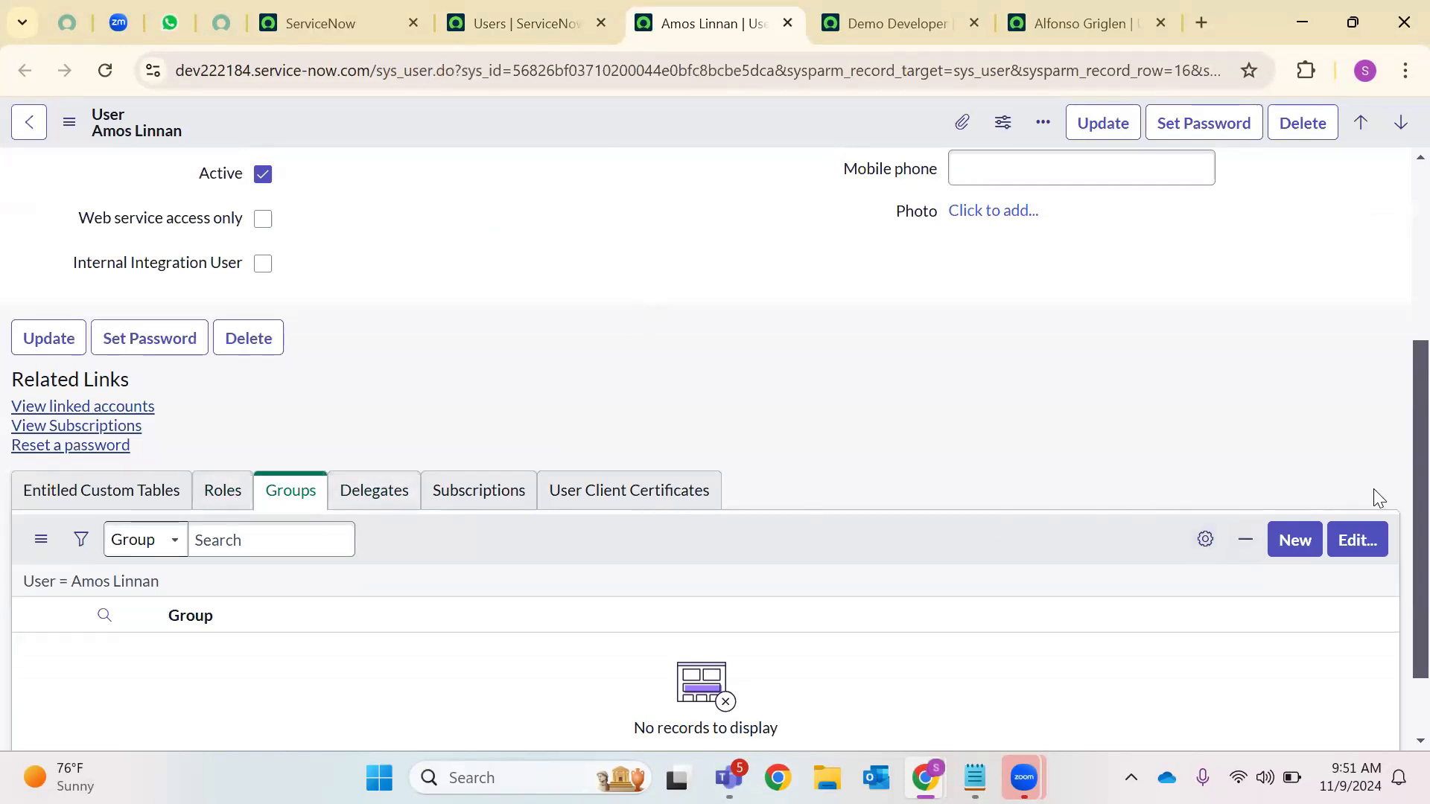
pyautogui.click(1354, 544)
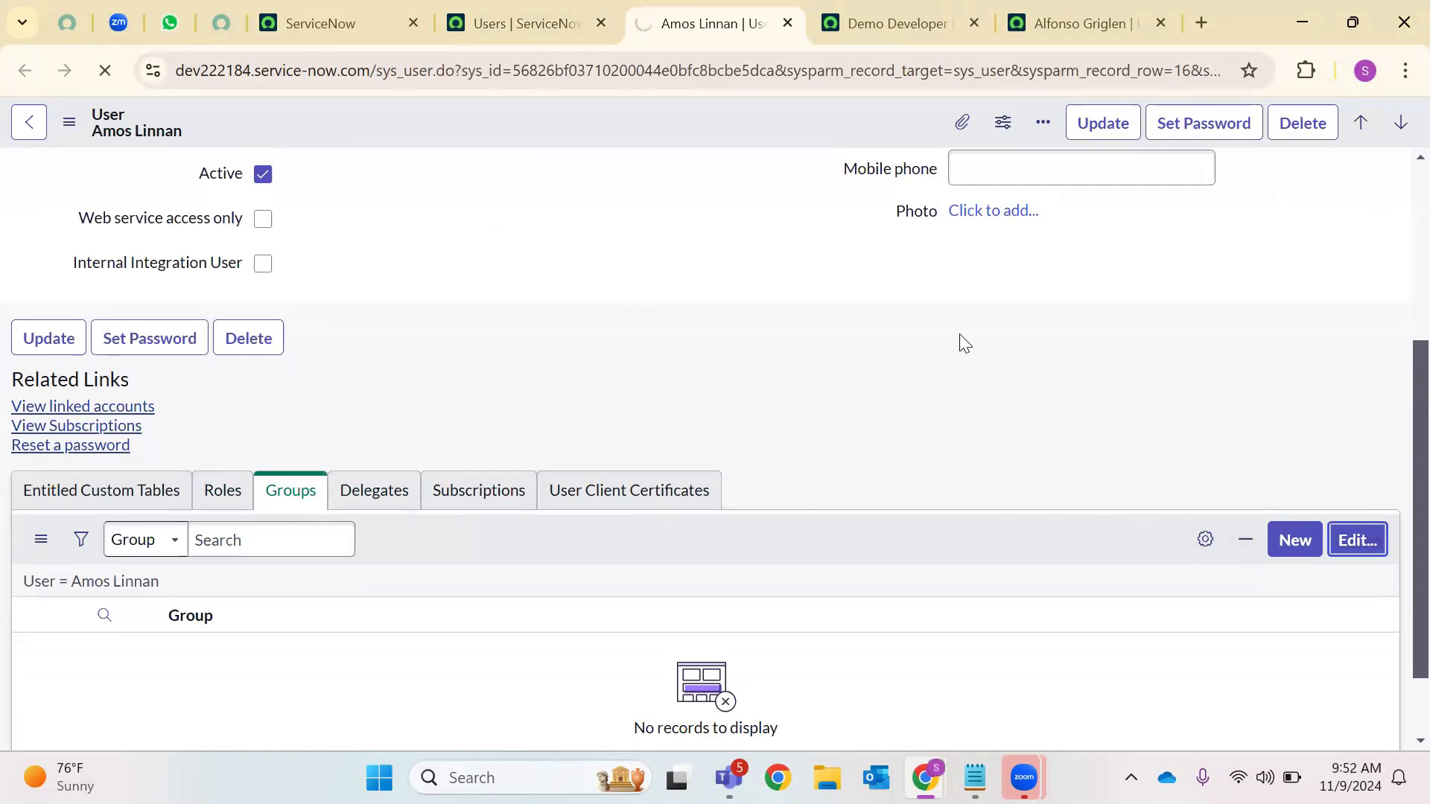
# Bring up the full Groups list via sys_user_group.LIST
pyautogui.click(332, 16)
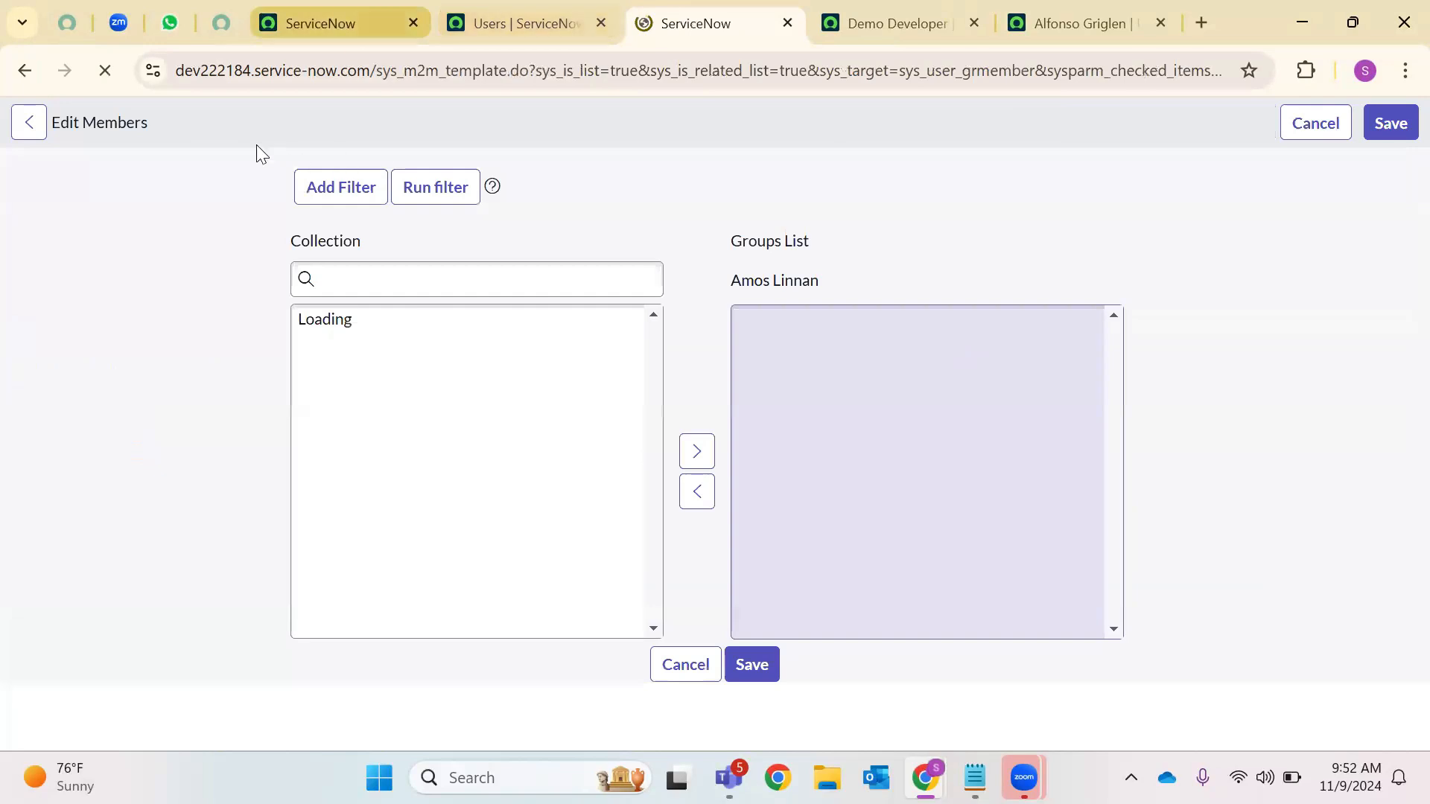
pyautogui.click(240, 127)
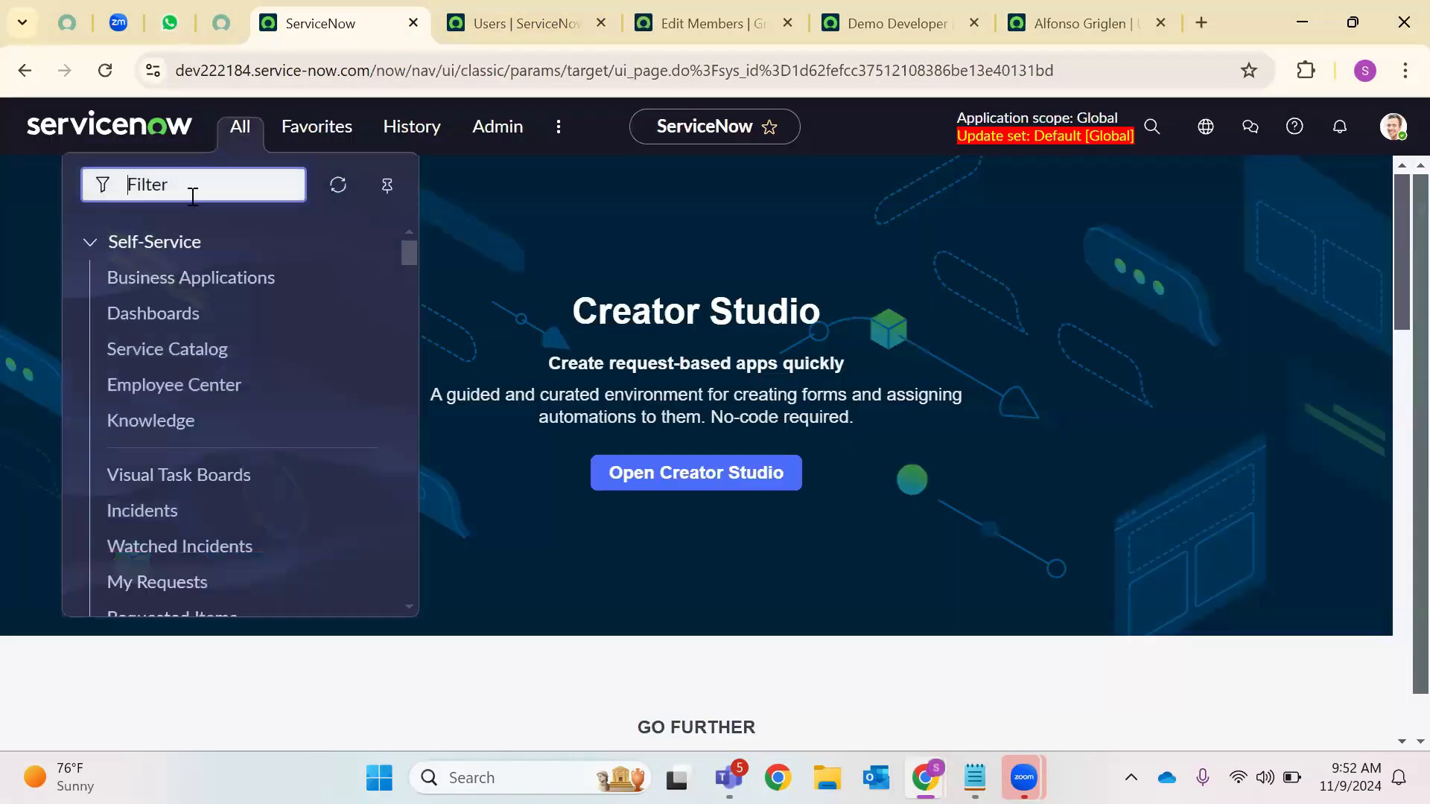
pyautogui.write('sys')
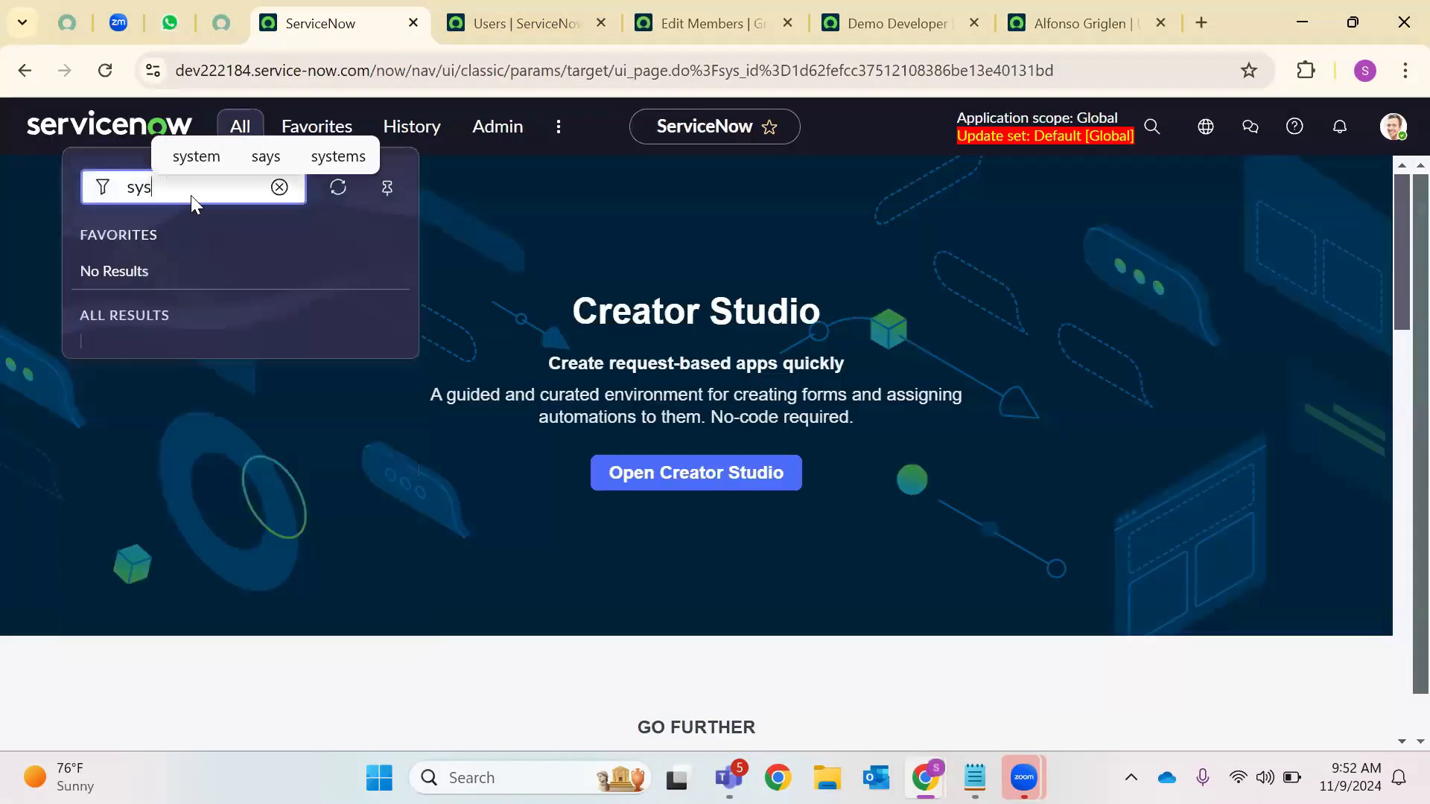
pyautogui.write('_user.LI')
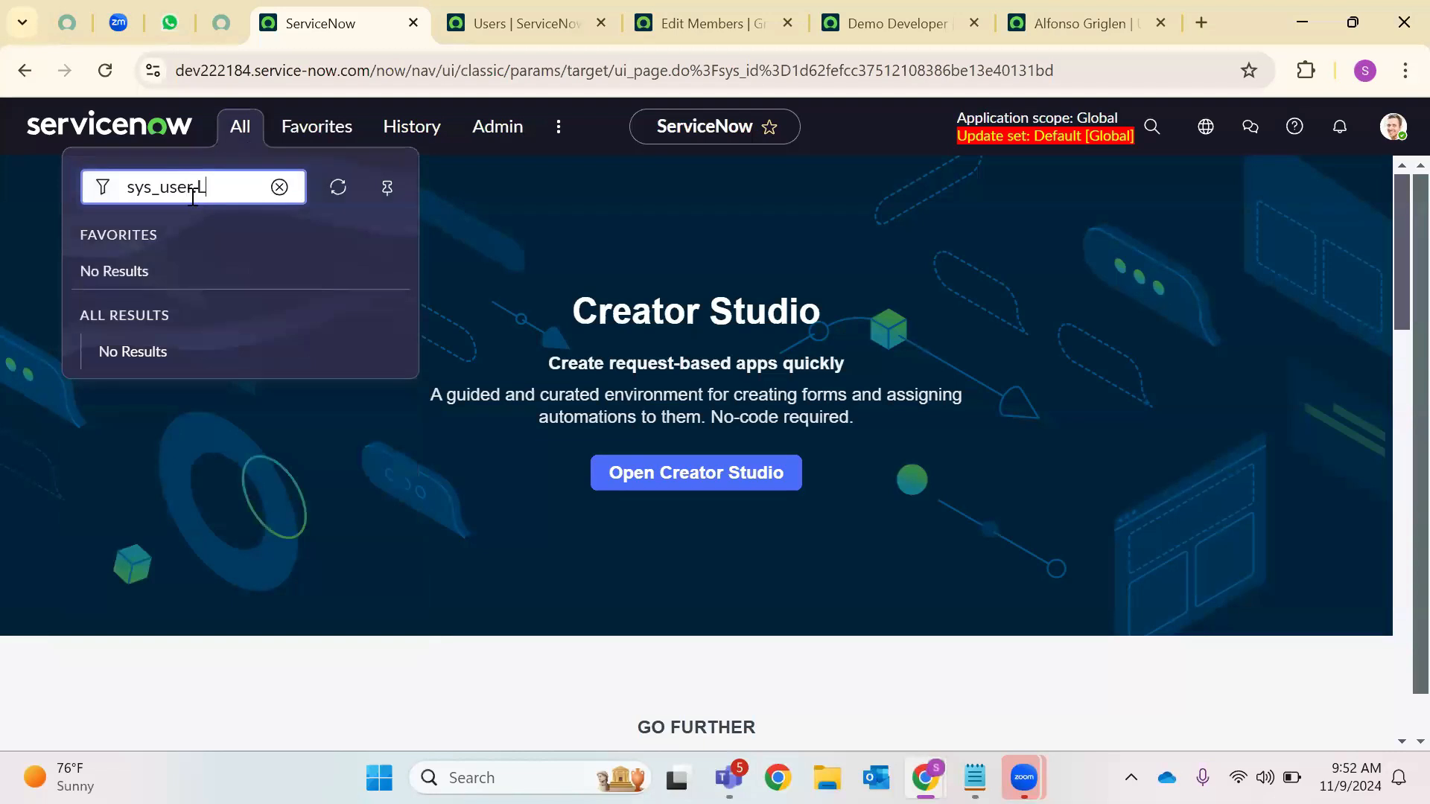
pyautogui.press('BackSpace')
pyautogui.press('BackSpace')
pyautogui.write('group.LIST')
pyautogui.press('Return')
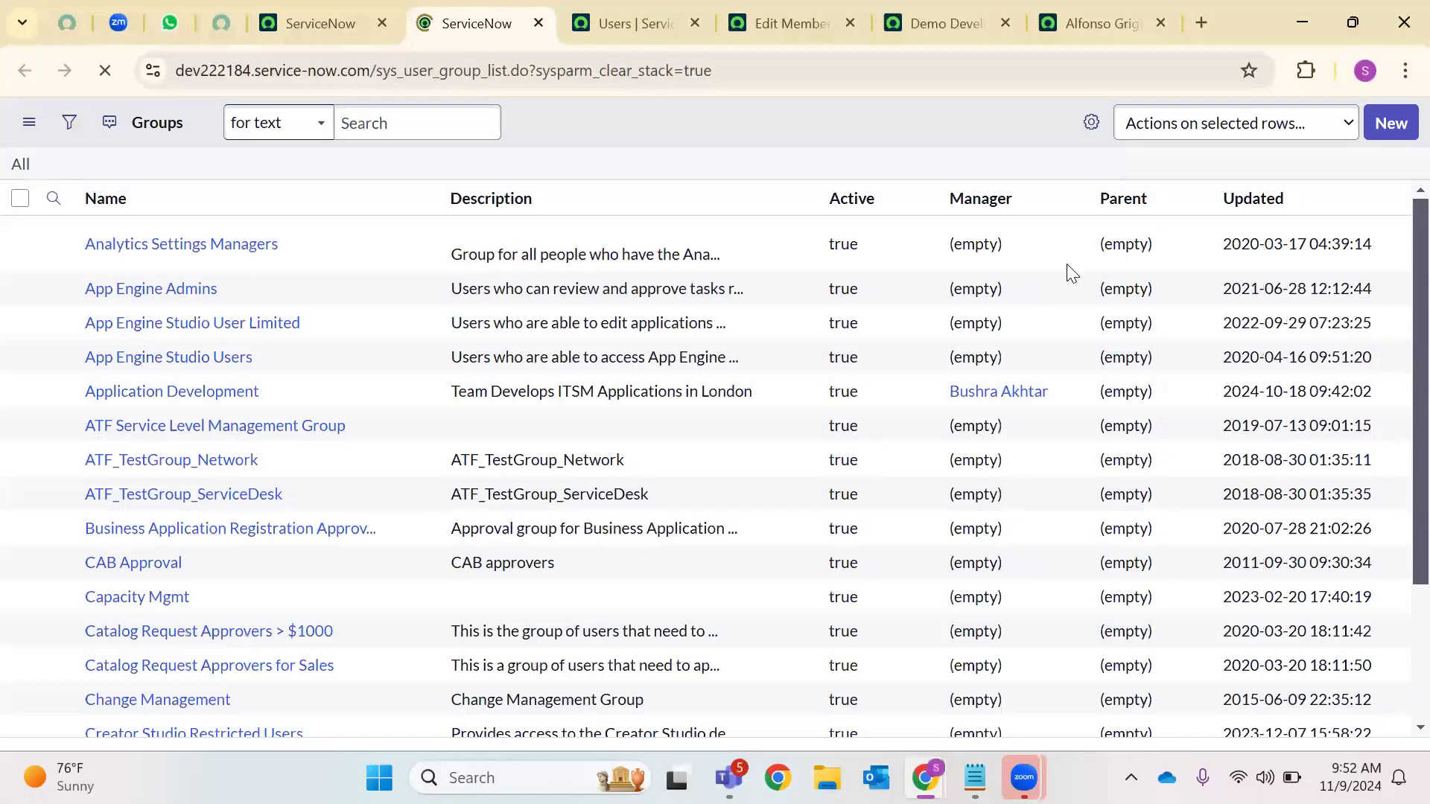
# Sort groups by last updated and fill in a new group 'Demo Test1' described as 'test group'
pyautogui.click(1389, 203)
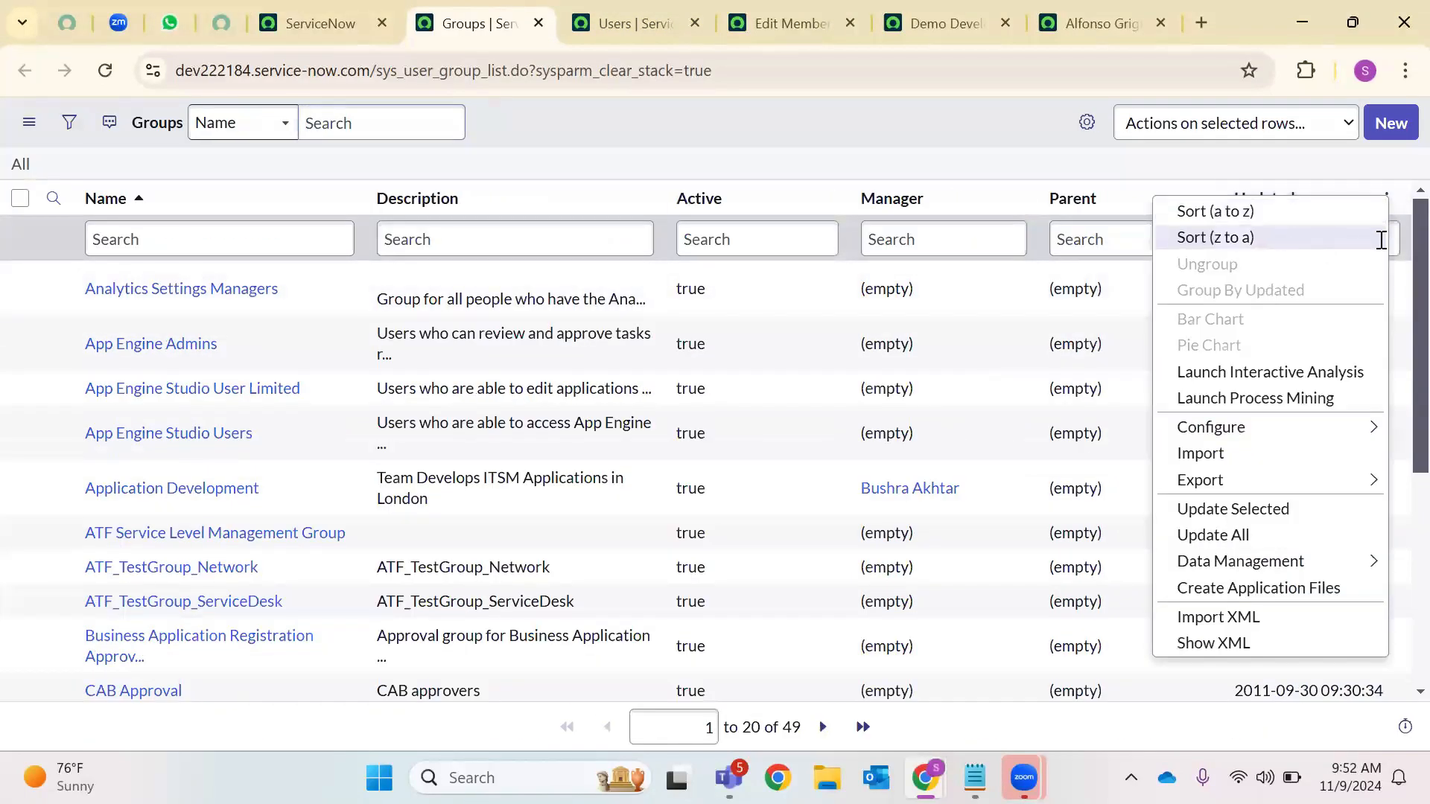
pyautogui.click(1381, 238)
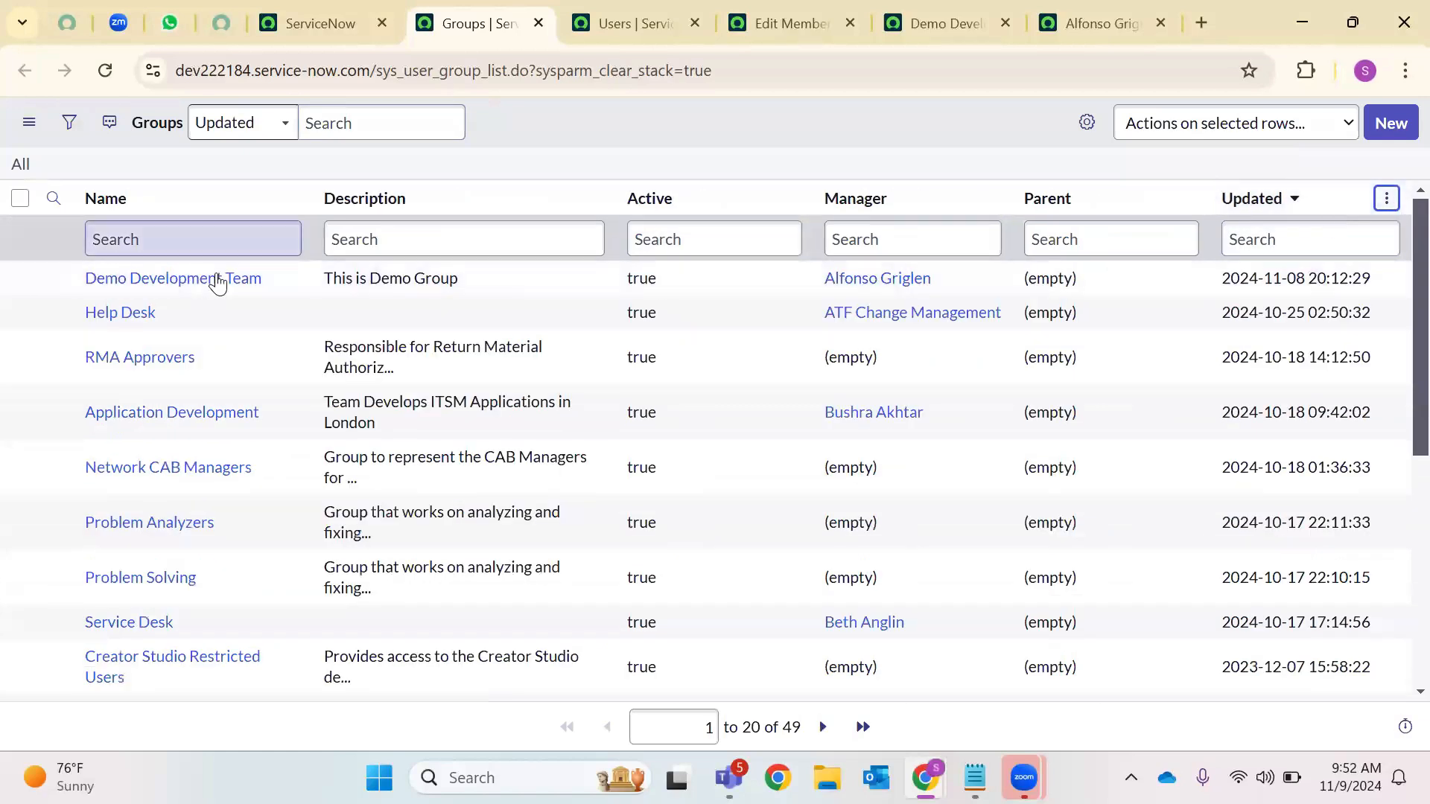
pyautogui.click(1390, 123)
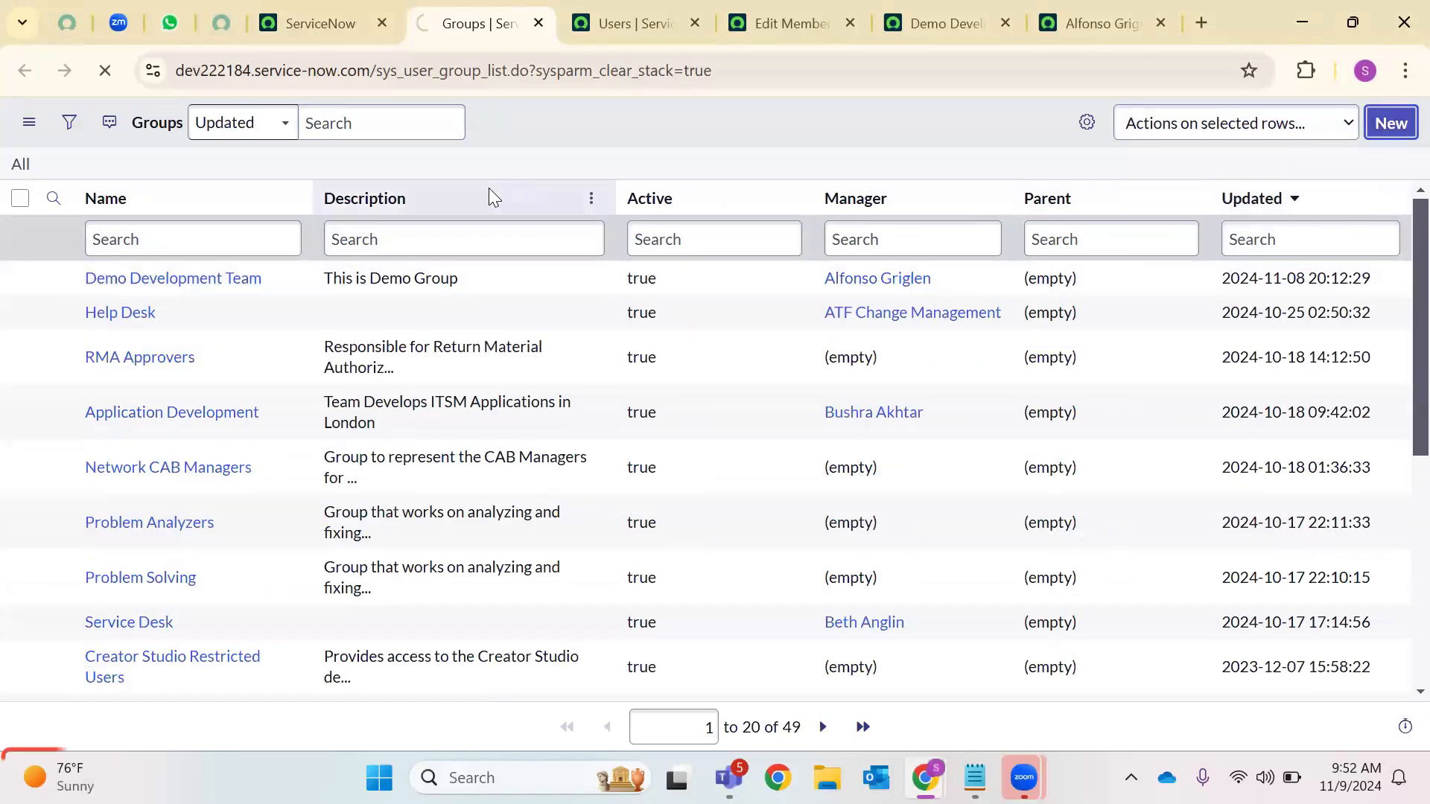
pyautogui.write('Demo Test1')
pyautogui.click(283, 292)
pyautogui.write('t')
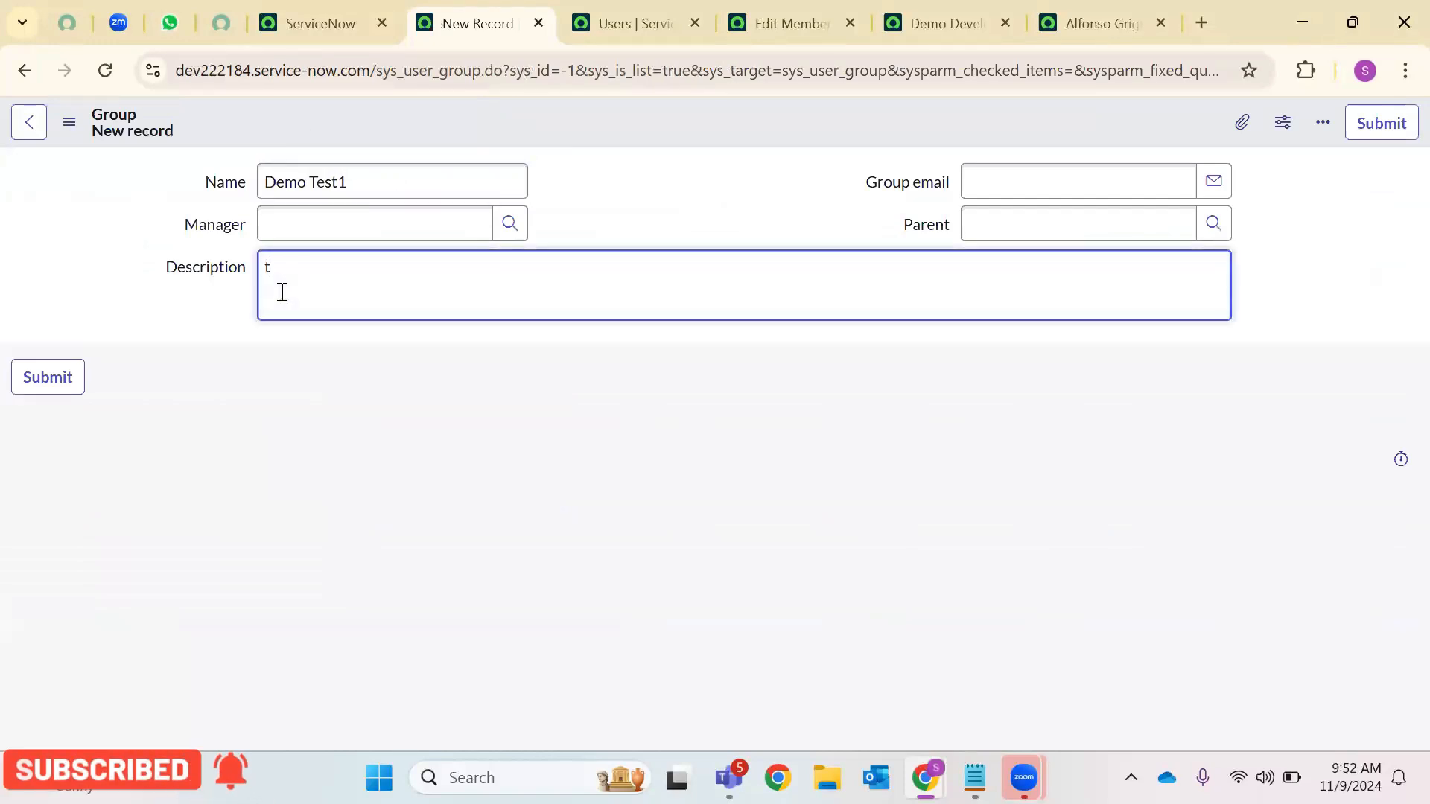
pyautogui.write('est group')
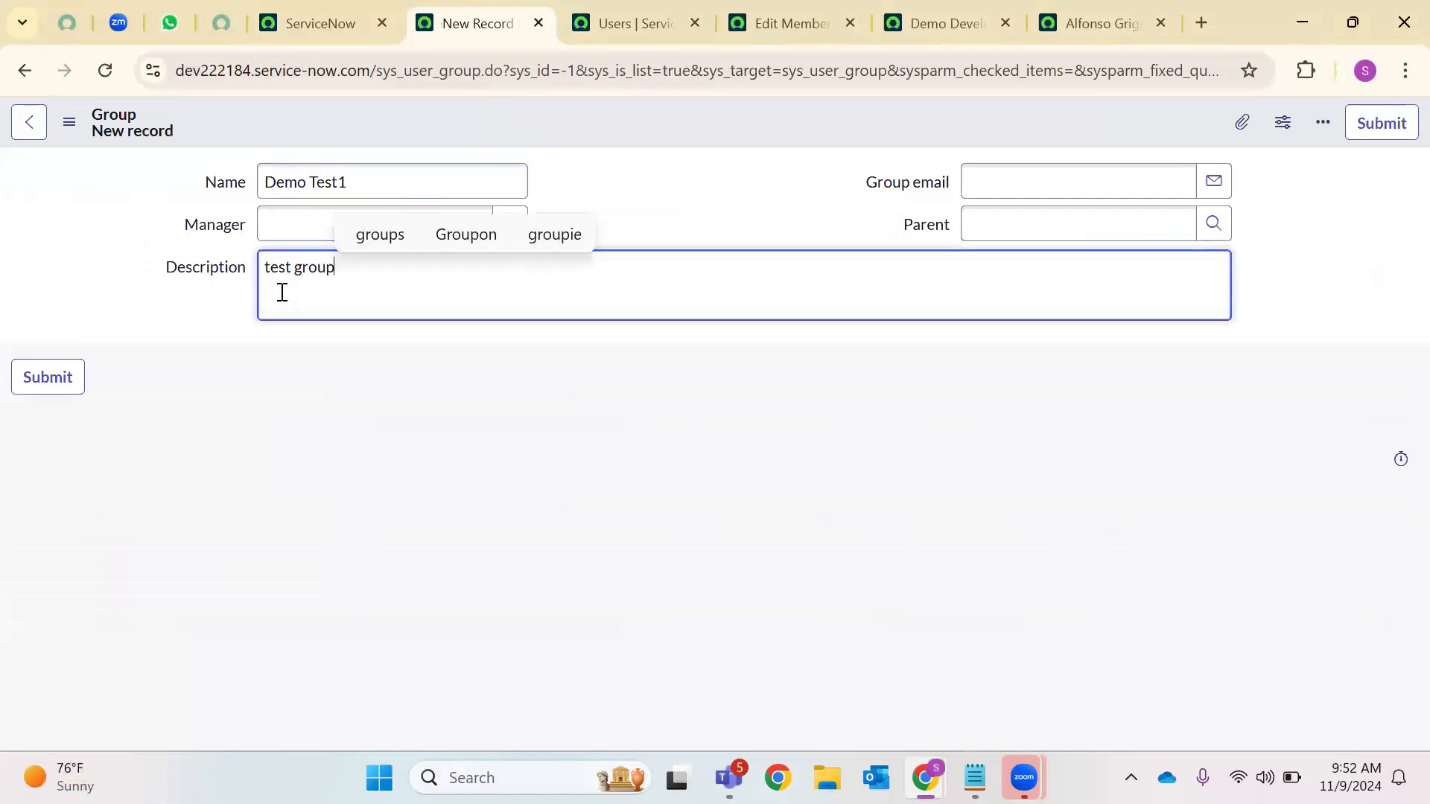
# Save the Demo Test1 group and bring up its empty roles editor
pyautogui.rightClick(693, 140)
pyautogui.click(729, 148)
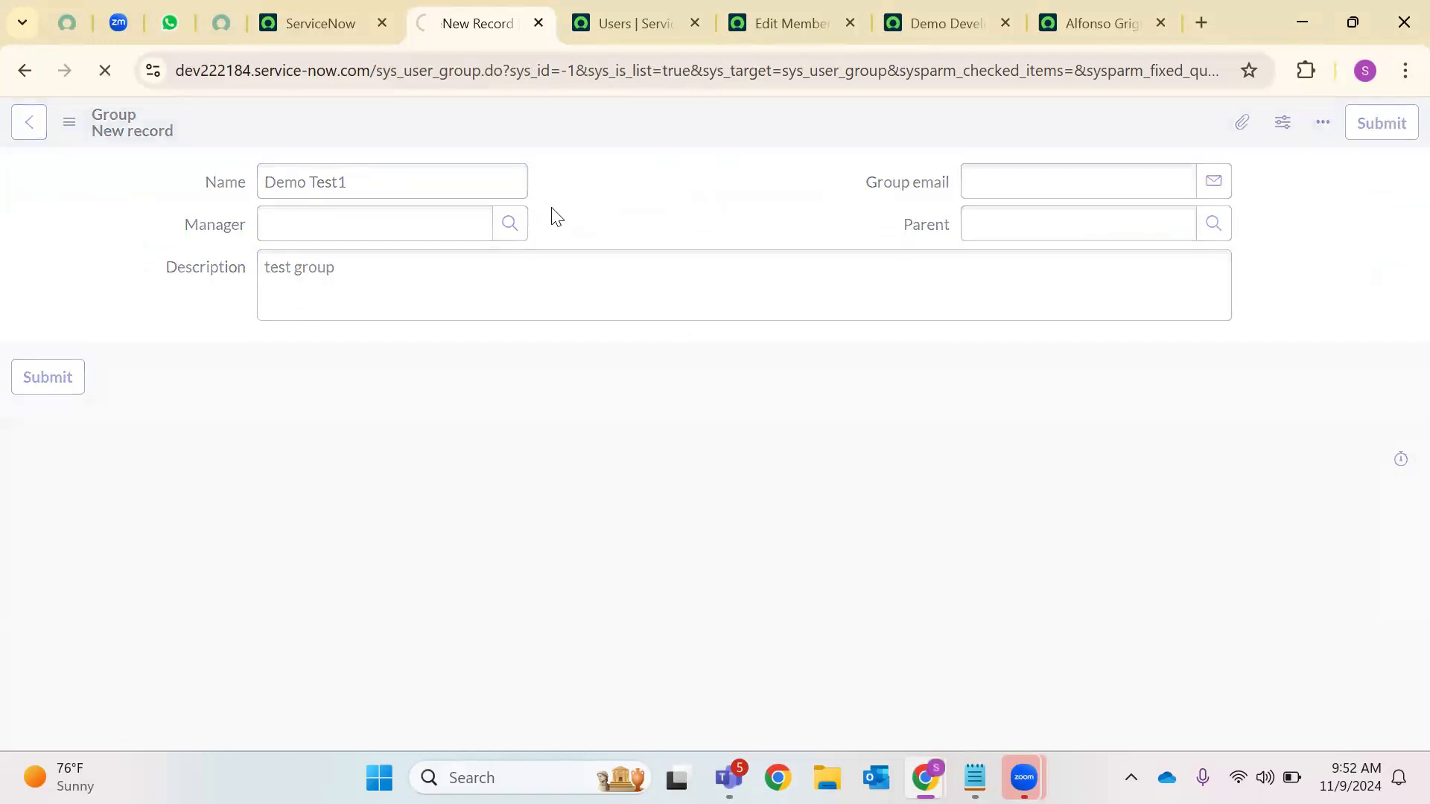
pyautogui.click(34, 450)
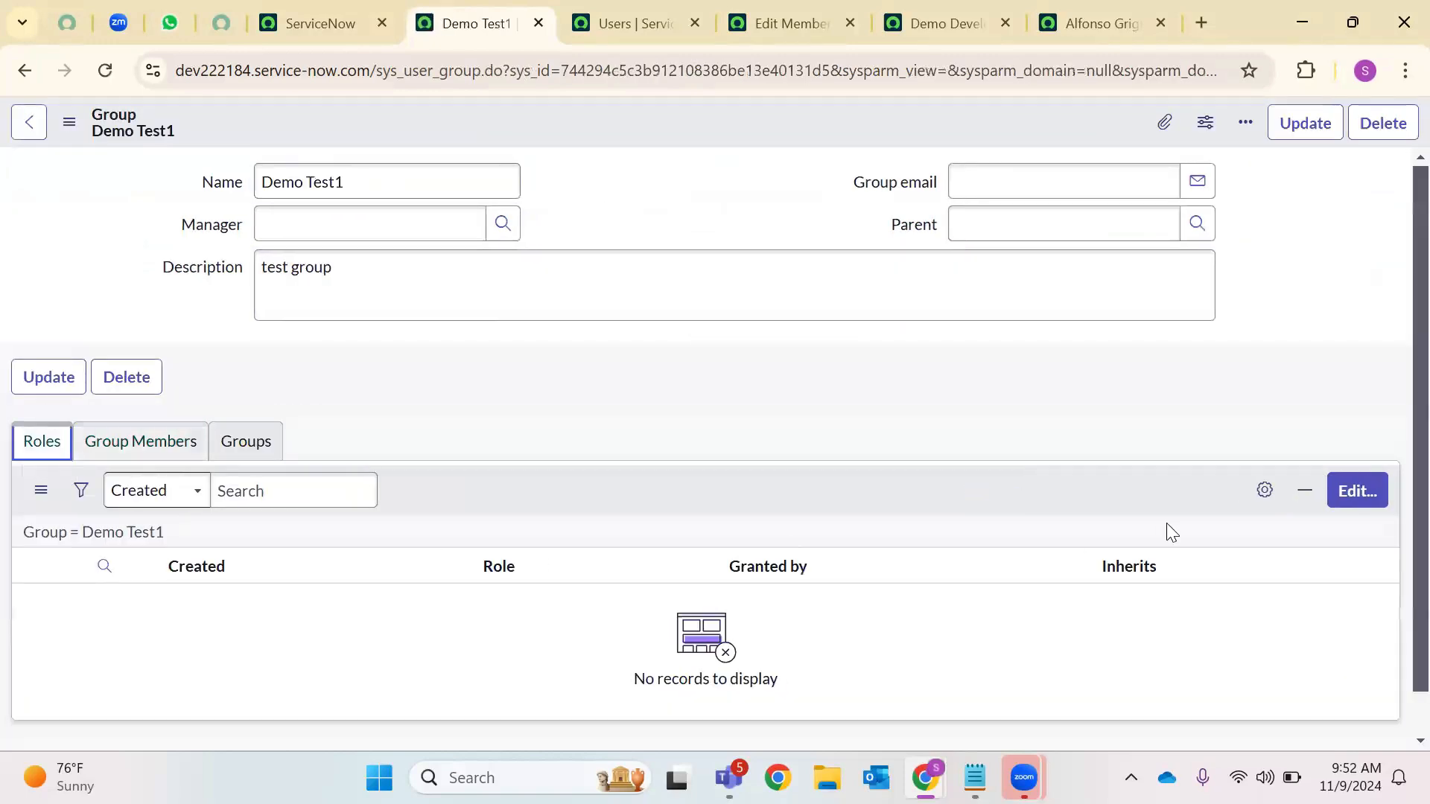
pyautogui.click(1359, 491)
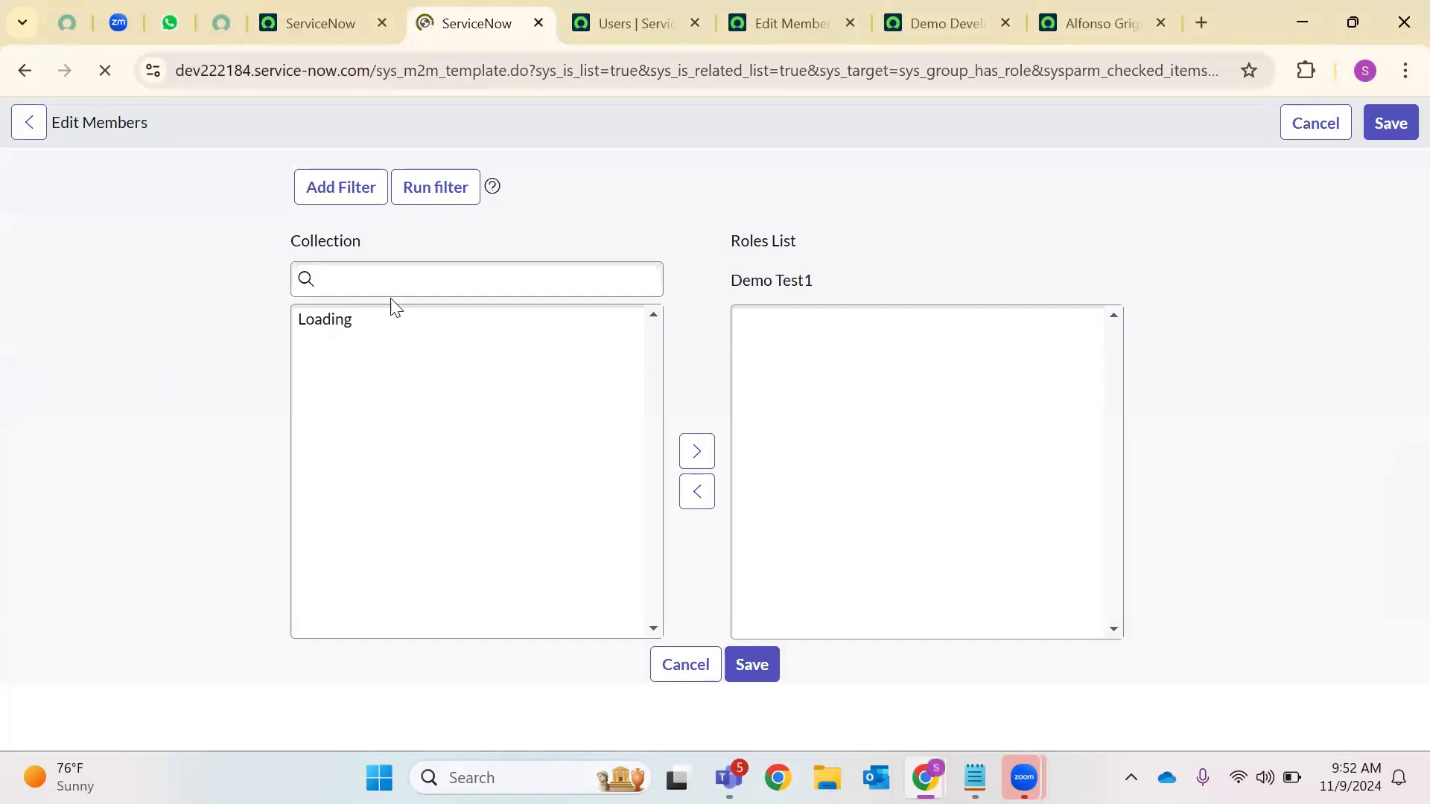
# Search roles for 'Demo', move Demo Developer into Demo Test1's roles, and save
pyautogui.click(357, 383)
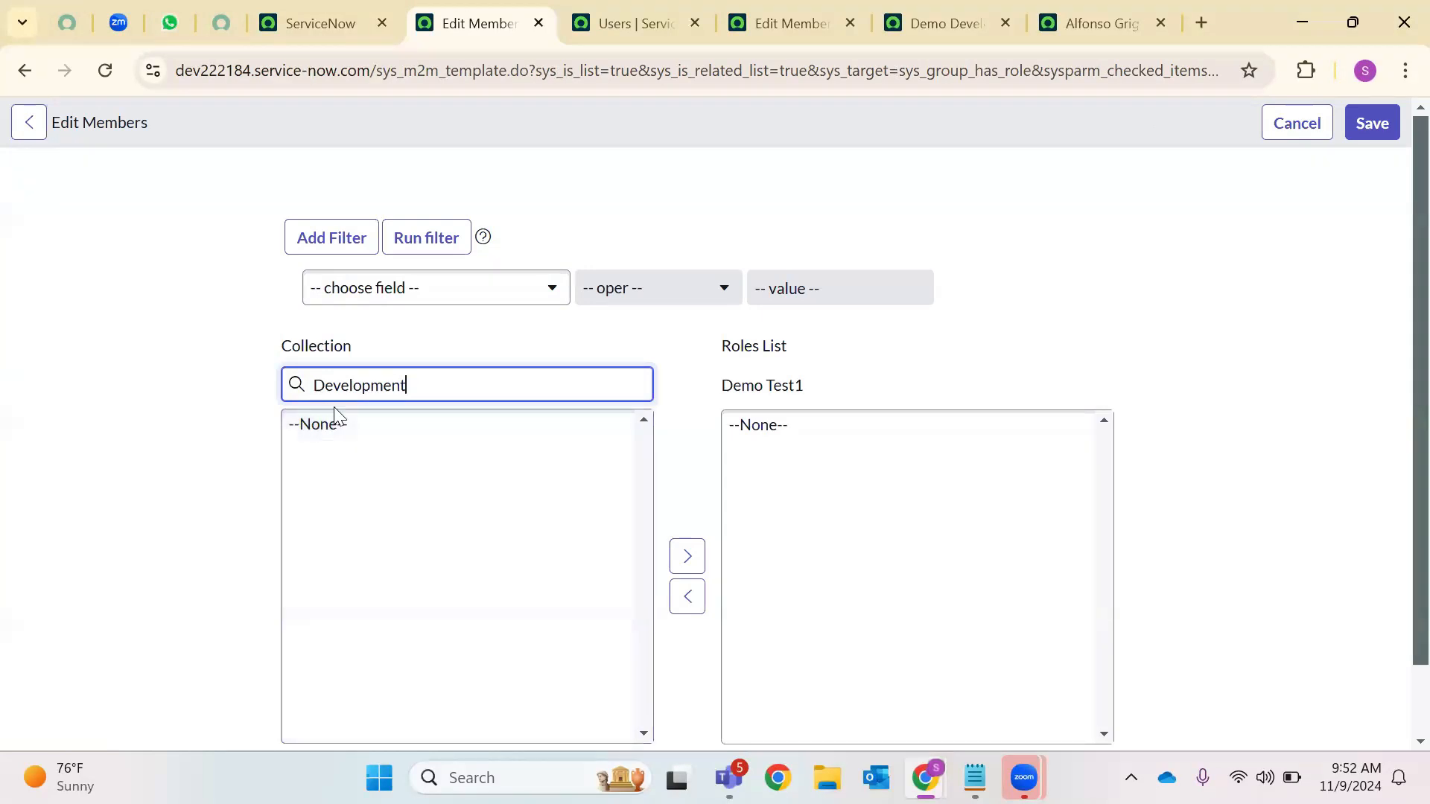
pyautogui.click(334, 407)
pyautogui.click(316, 387)
pyautogui.write('Demo')
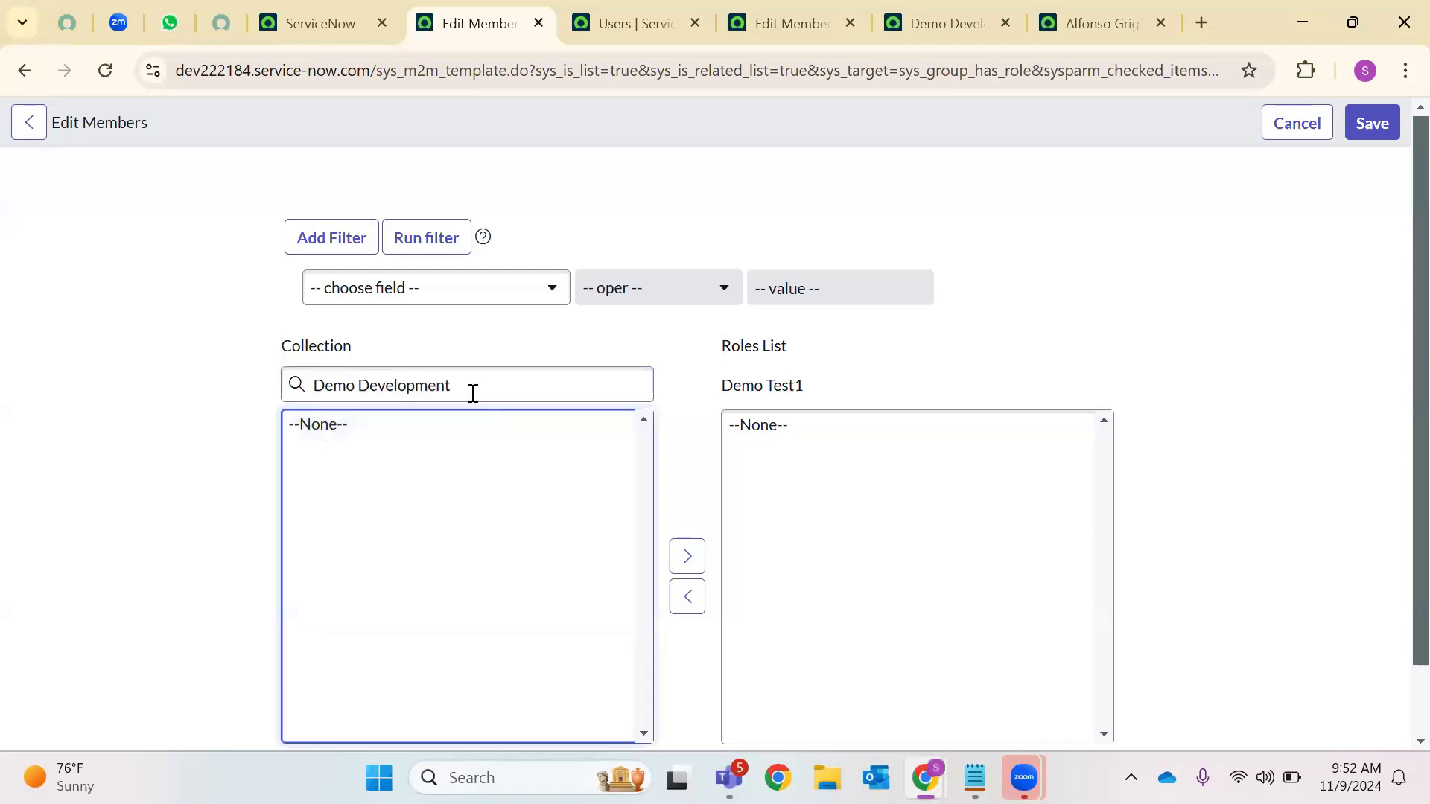
pyautogui.doubleClick(473, 394)
pyautogui.press('BackSpace')
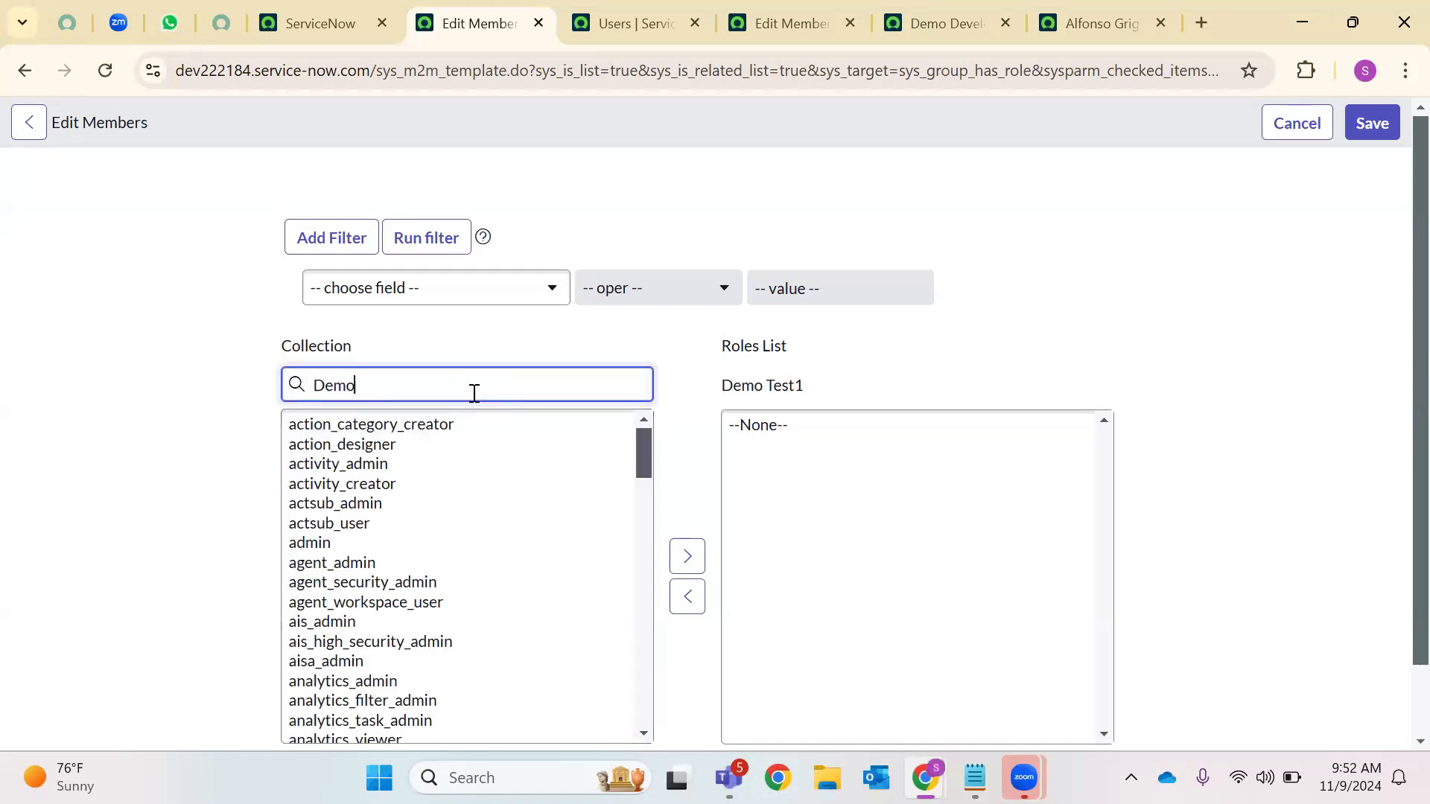
pyautogui.write('Demo')
pyautogui.click(357, 426)
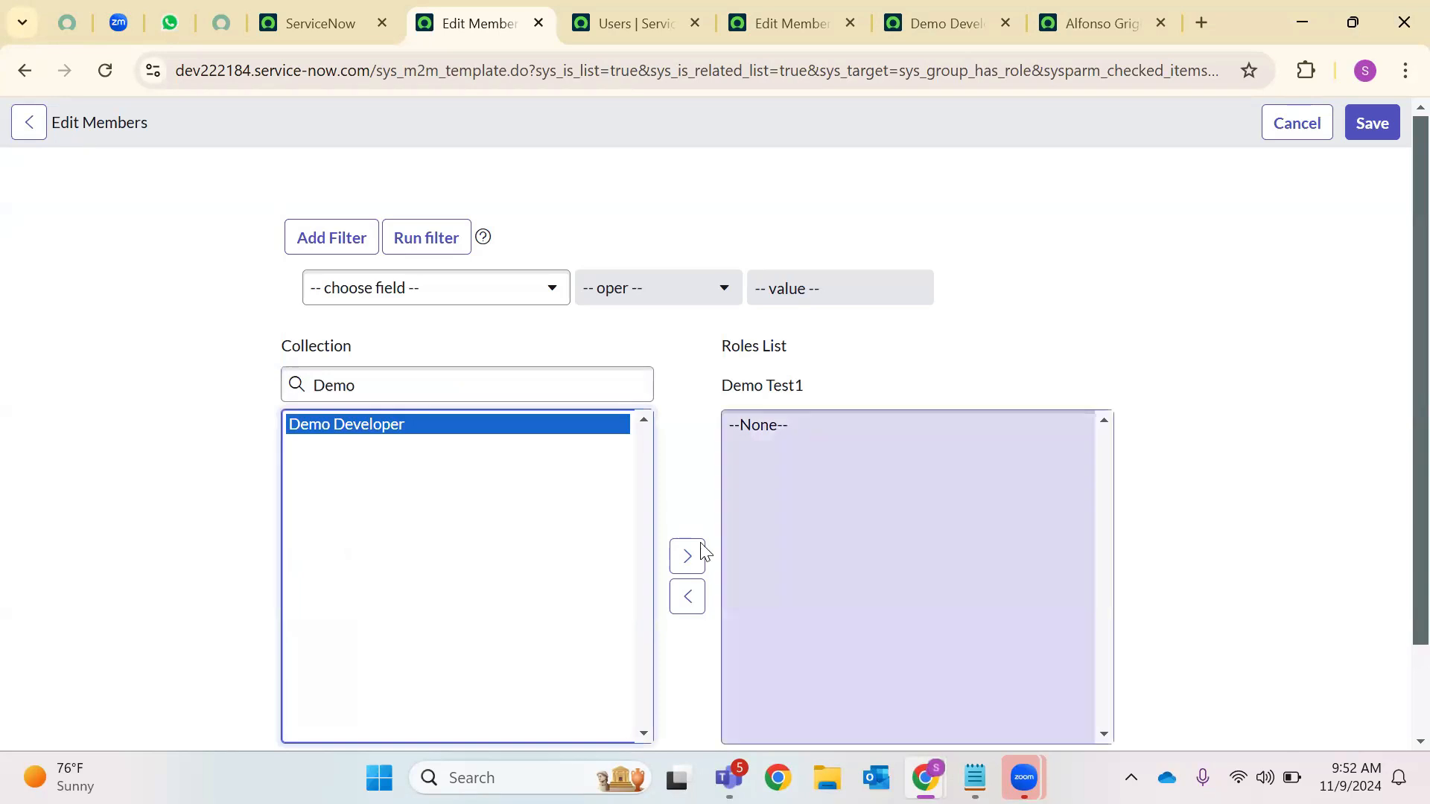
pyautogui.click(689, 558)
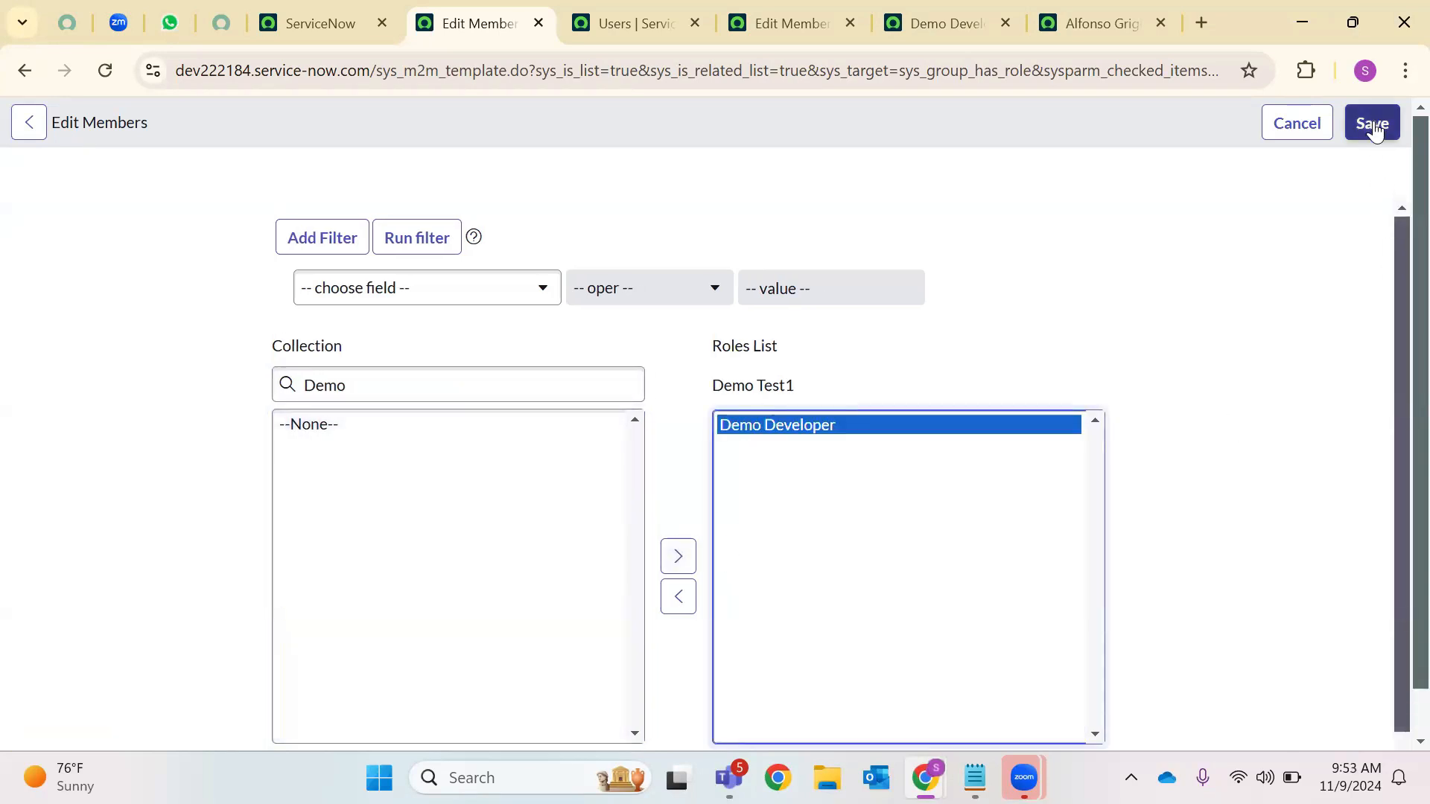
pyautogui.click(1373, 126)
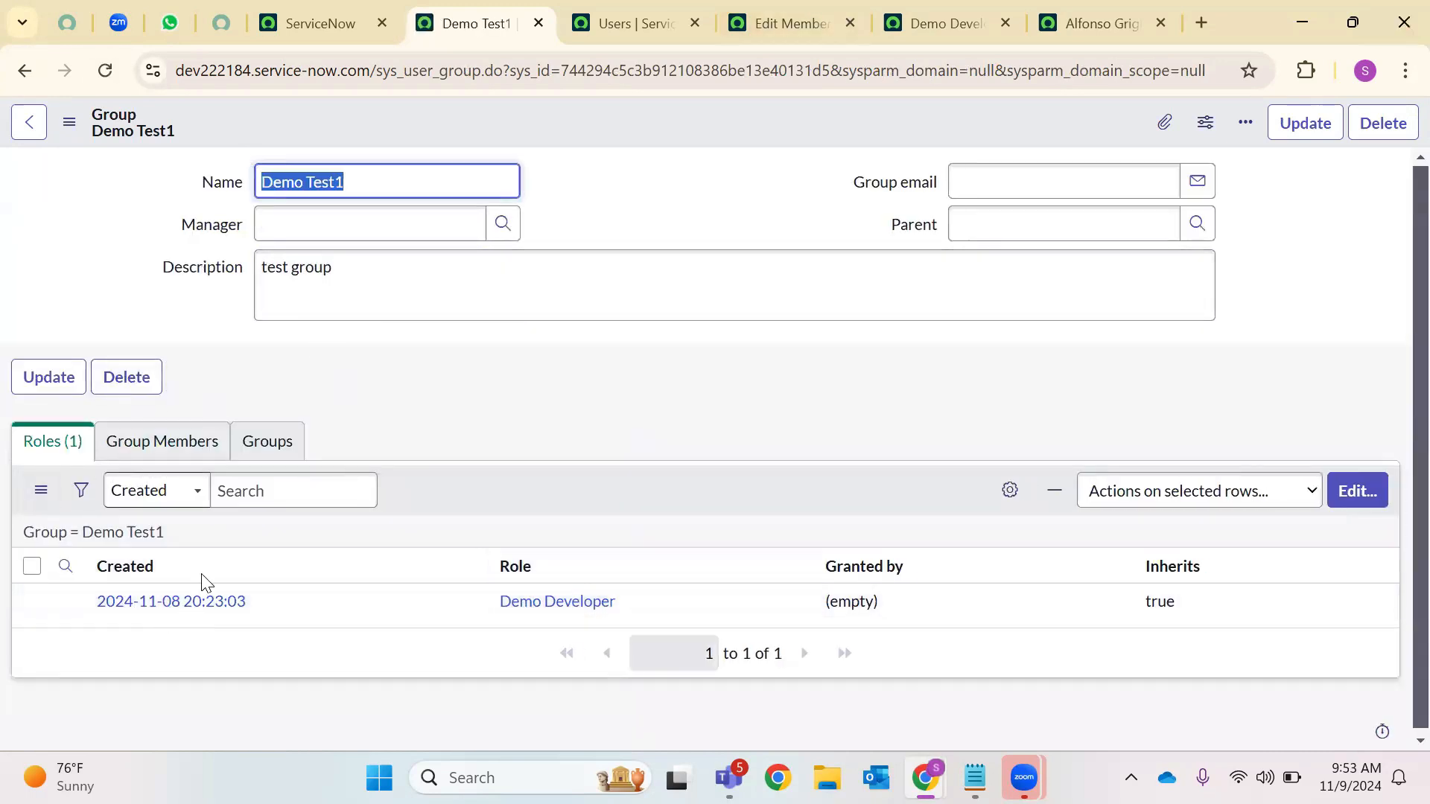
# Check the group's members, then reopen the user's record from the Users list
pyautogui.click(197, 454)
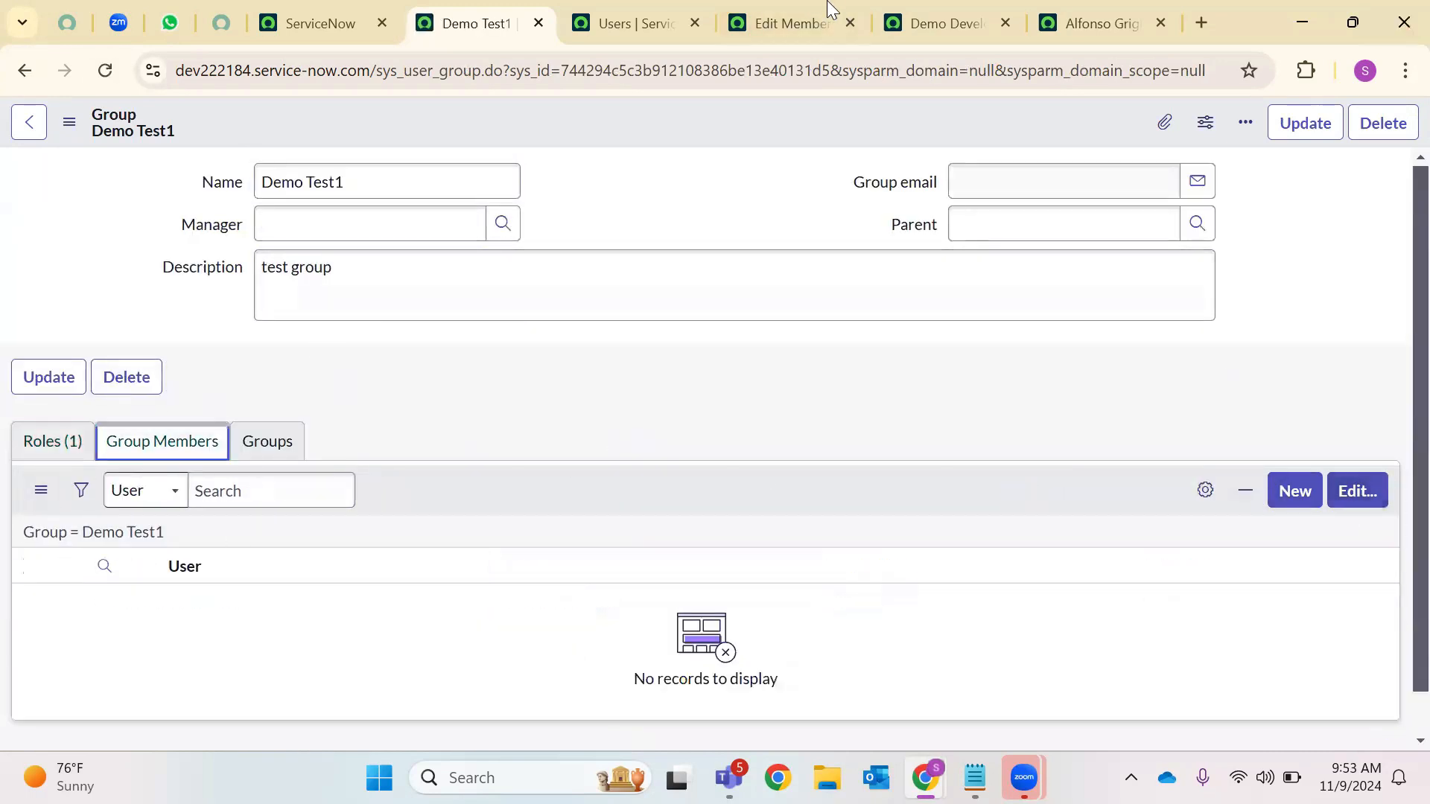
pyautogui.click(782, 21)
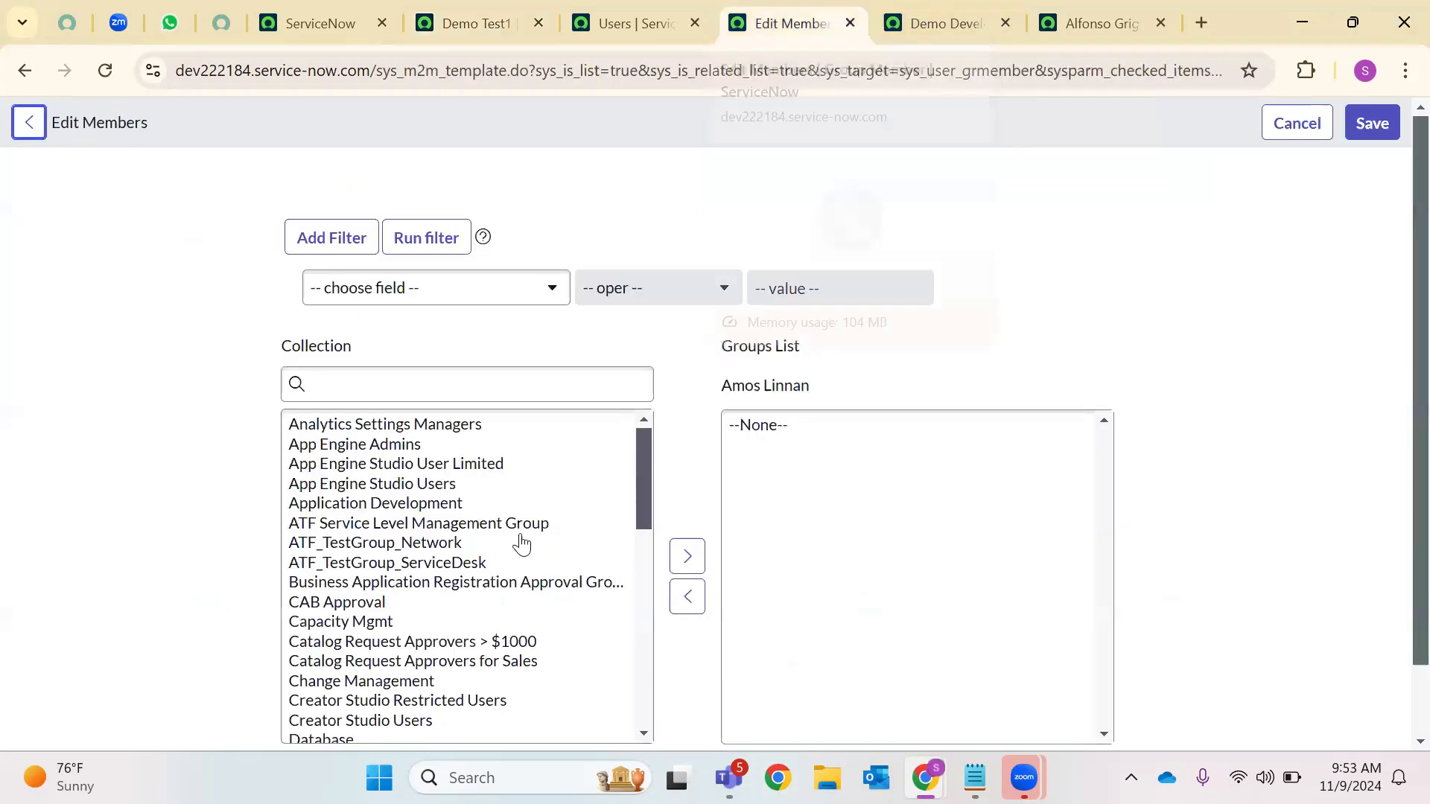
pyautogui.click(376, 383)
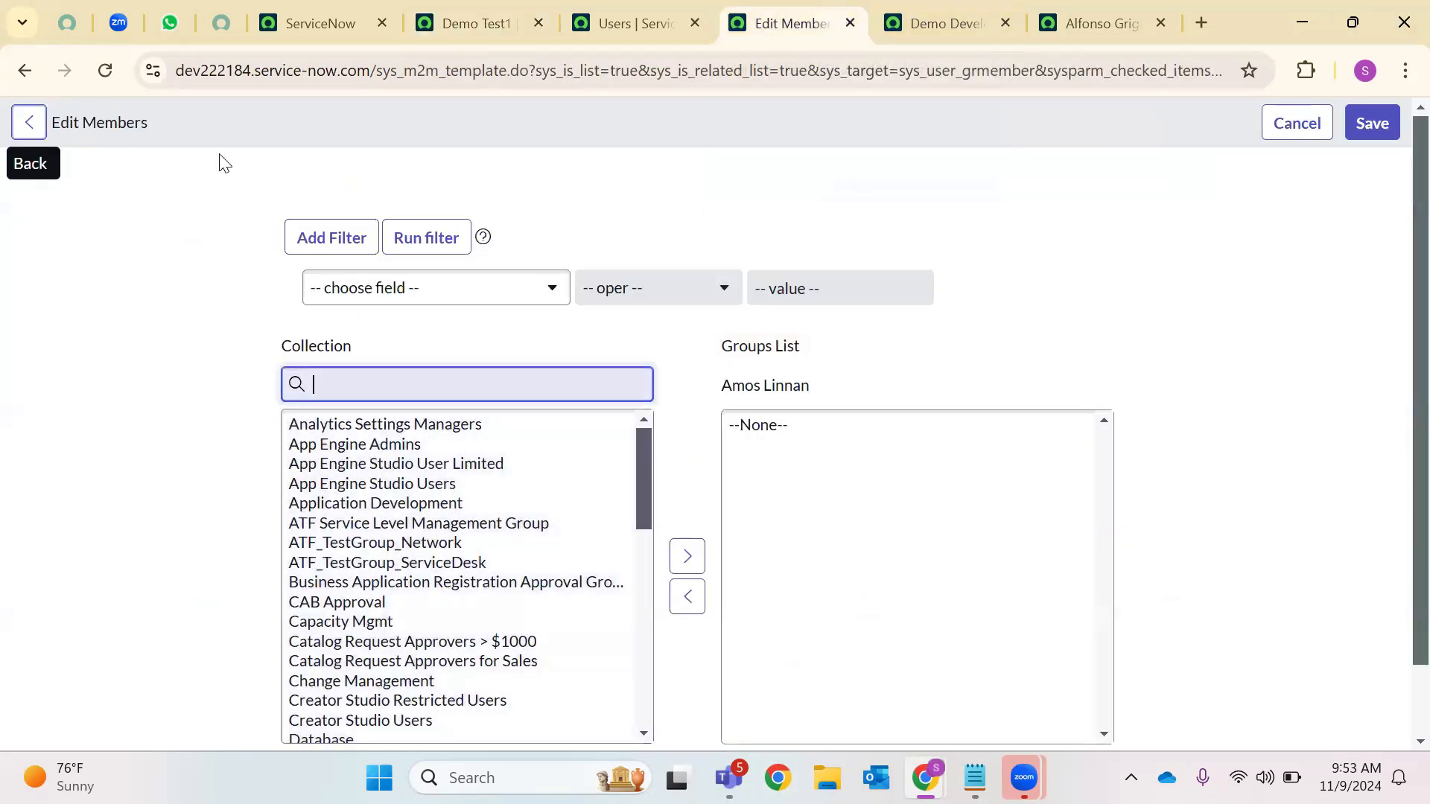
pyautogui.click(103, 75)
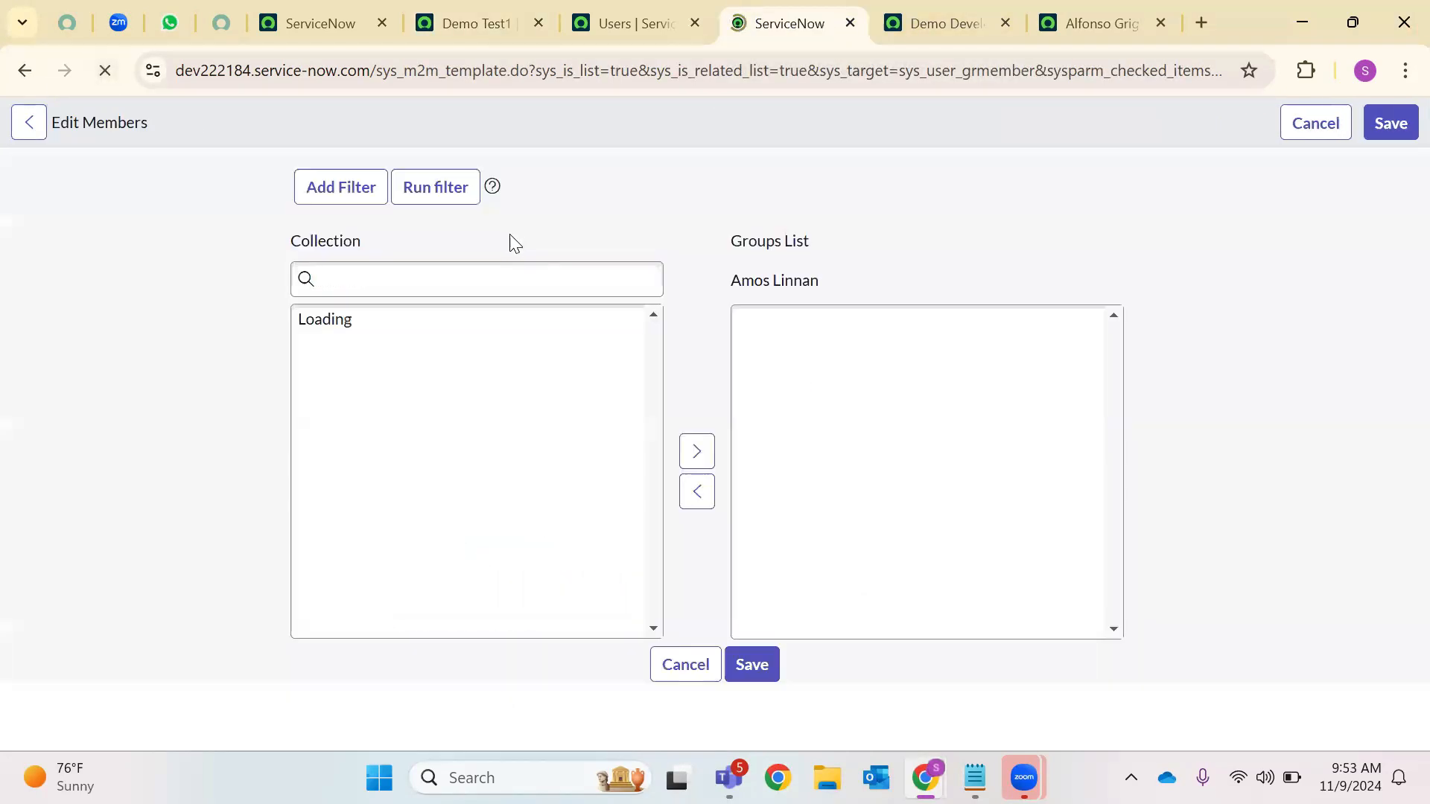
pyautogui.click(638, 24)
pyautogui.click(105, 542)
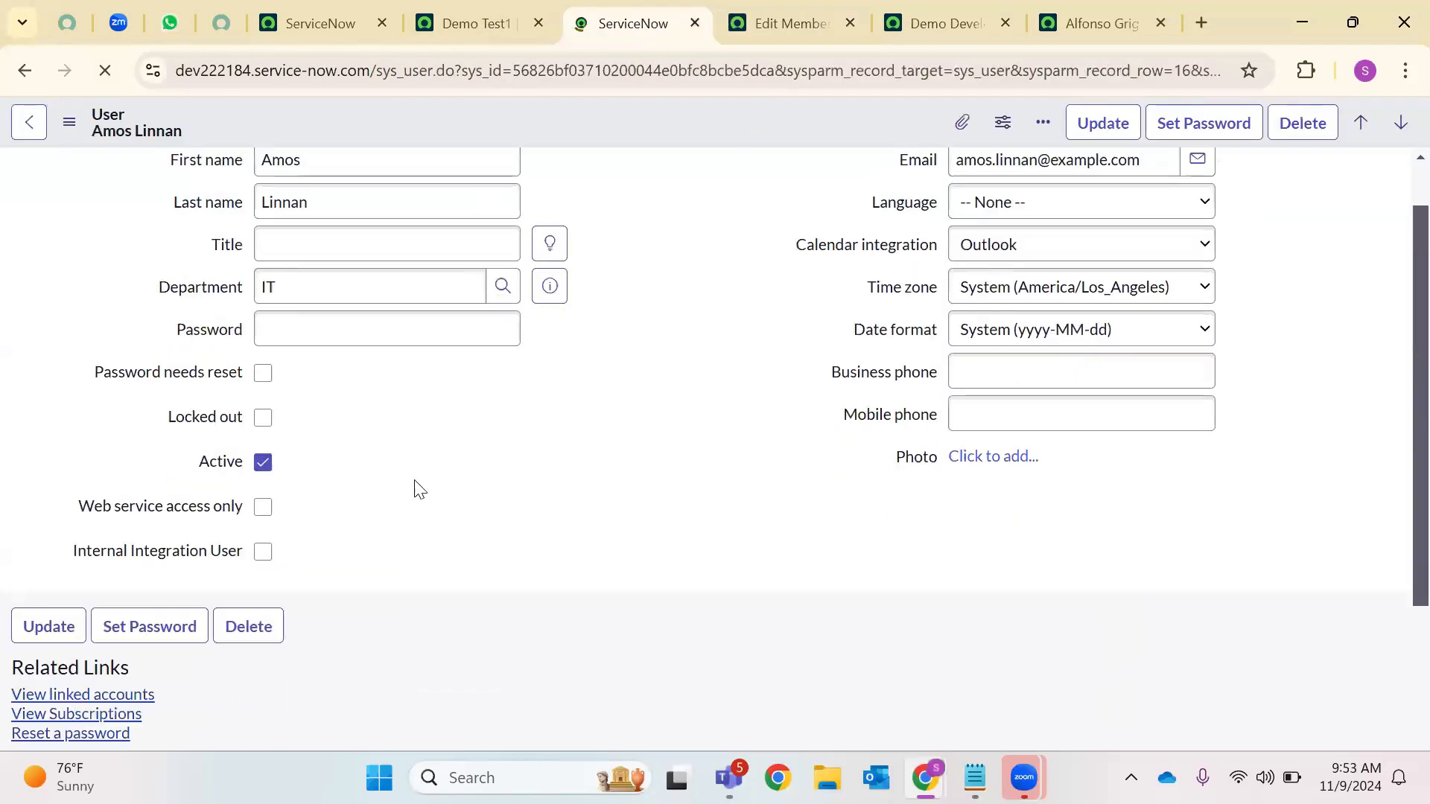
# Add Demo Test1 to the user's Groups list and save
pyautogui.scroll(-5, 295, 501)
pyautogui.scroll(-4, 1294, 571)
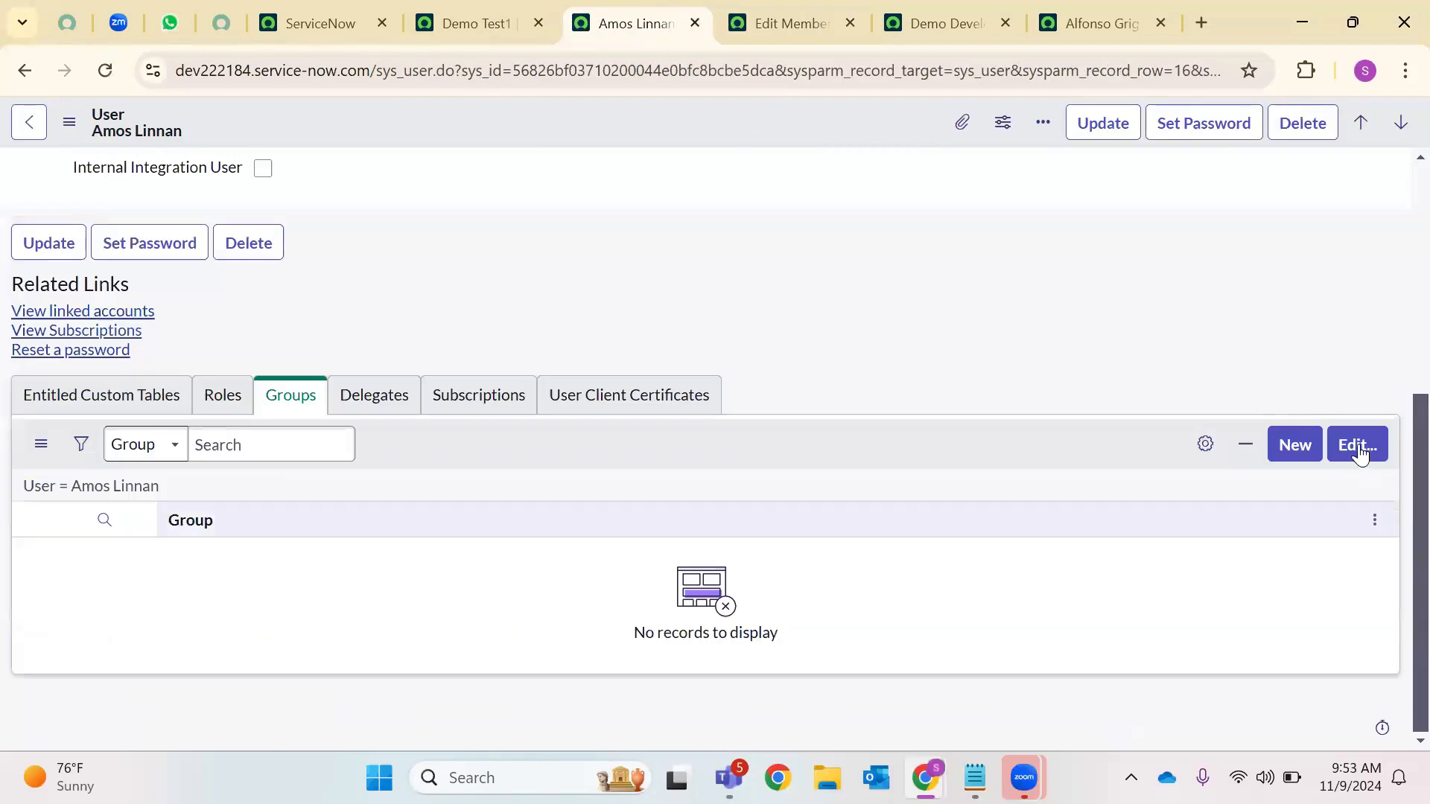
pyautogui.click(1359, 447)
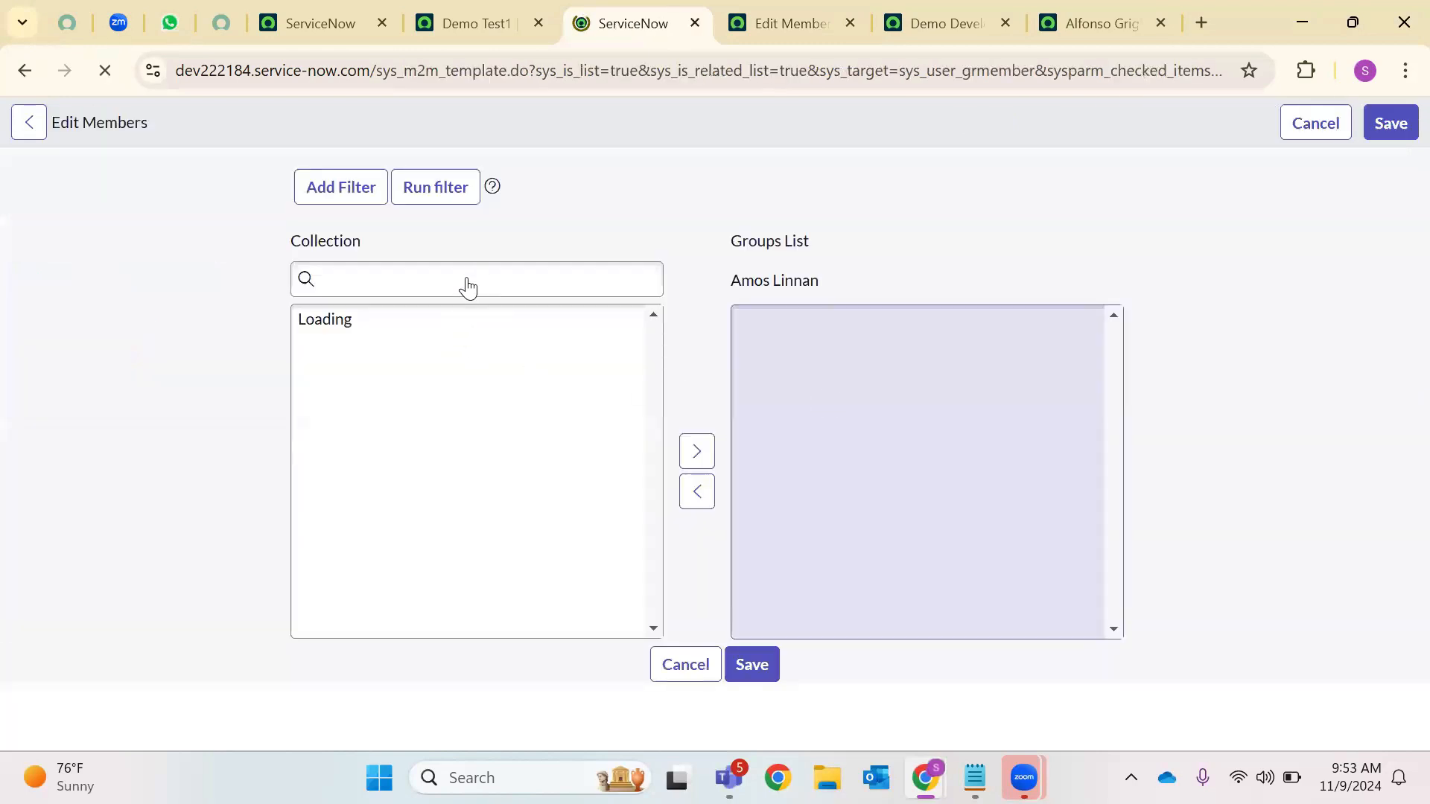
pyautogui.click(396, 389)
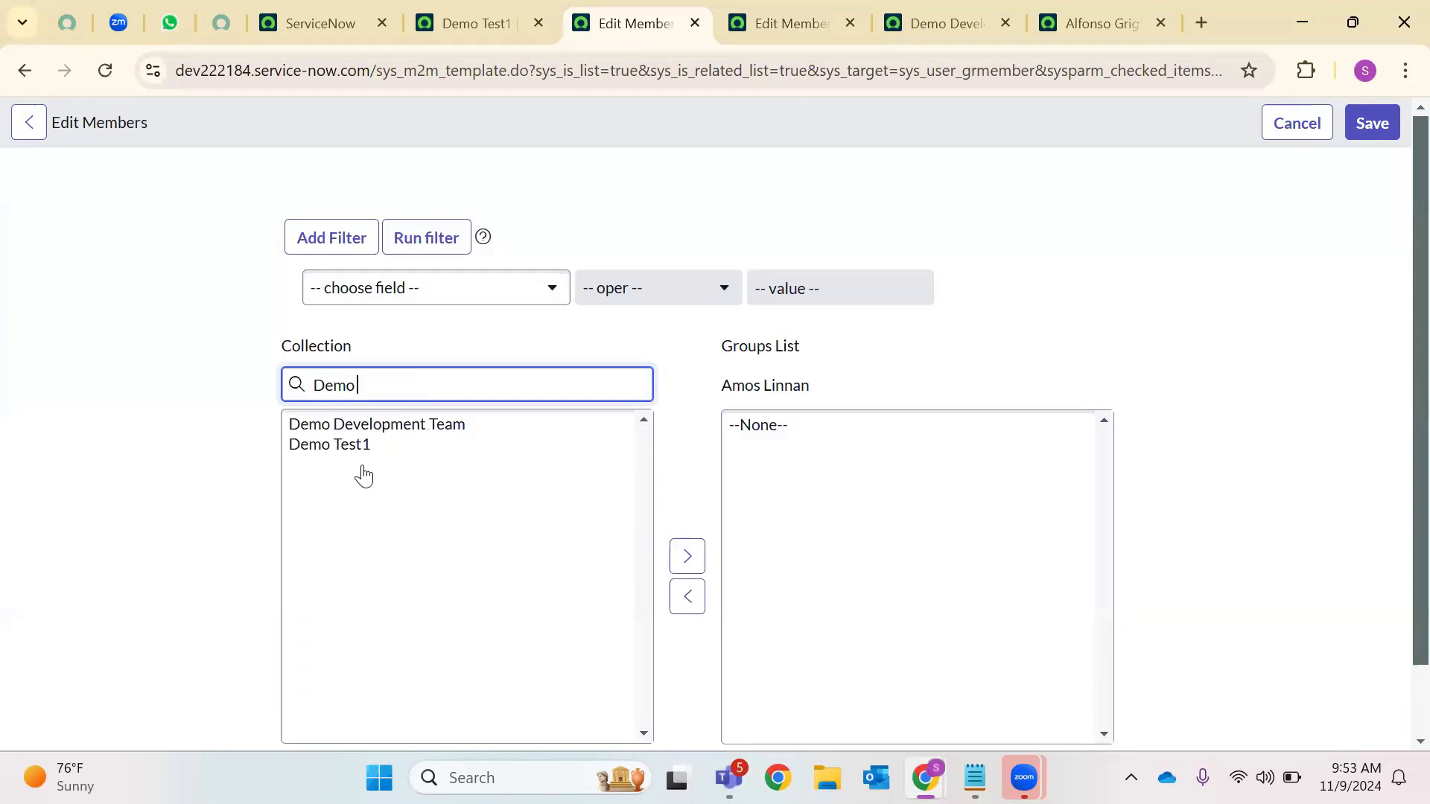
pyautogui.click(330, 445)
pyautogui.click(687, 557)
pyautogui.click(1378, 123)
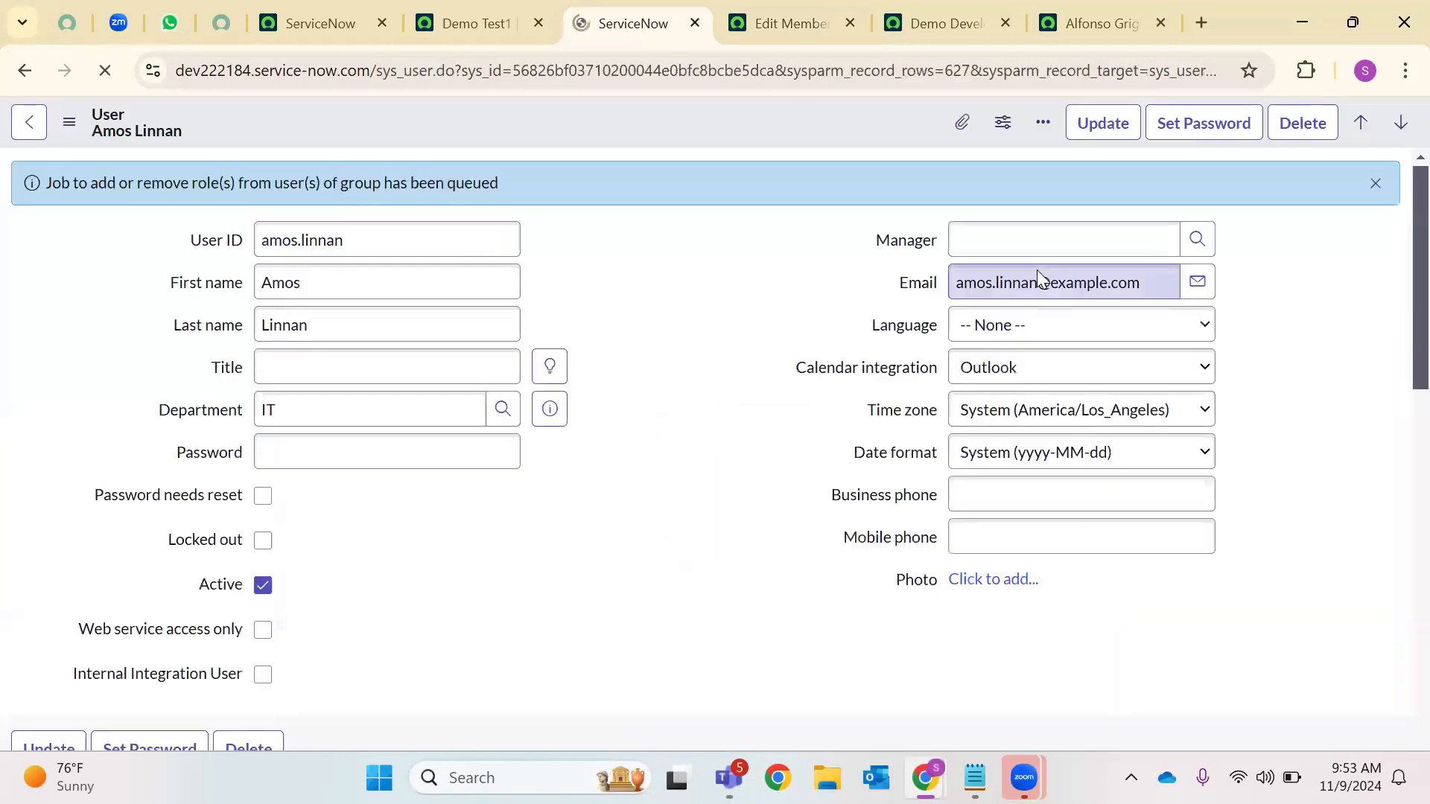
# Review the user's 31 inherited roles, then switch to the incognito ServiceNow Developers window
pyautogui.click(220, 542)
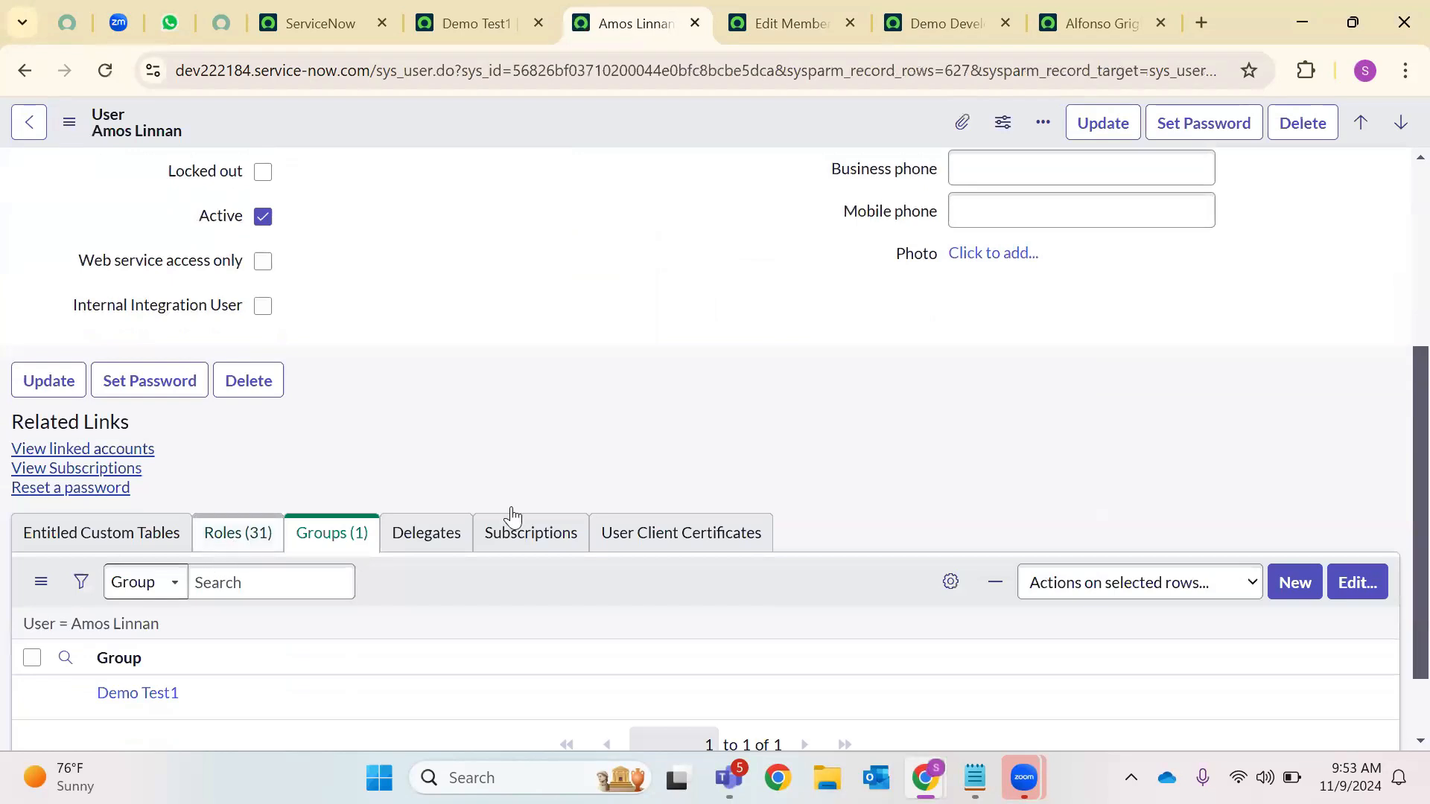
pyautogui.scroll(-9, 455, 482)
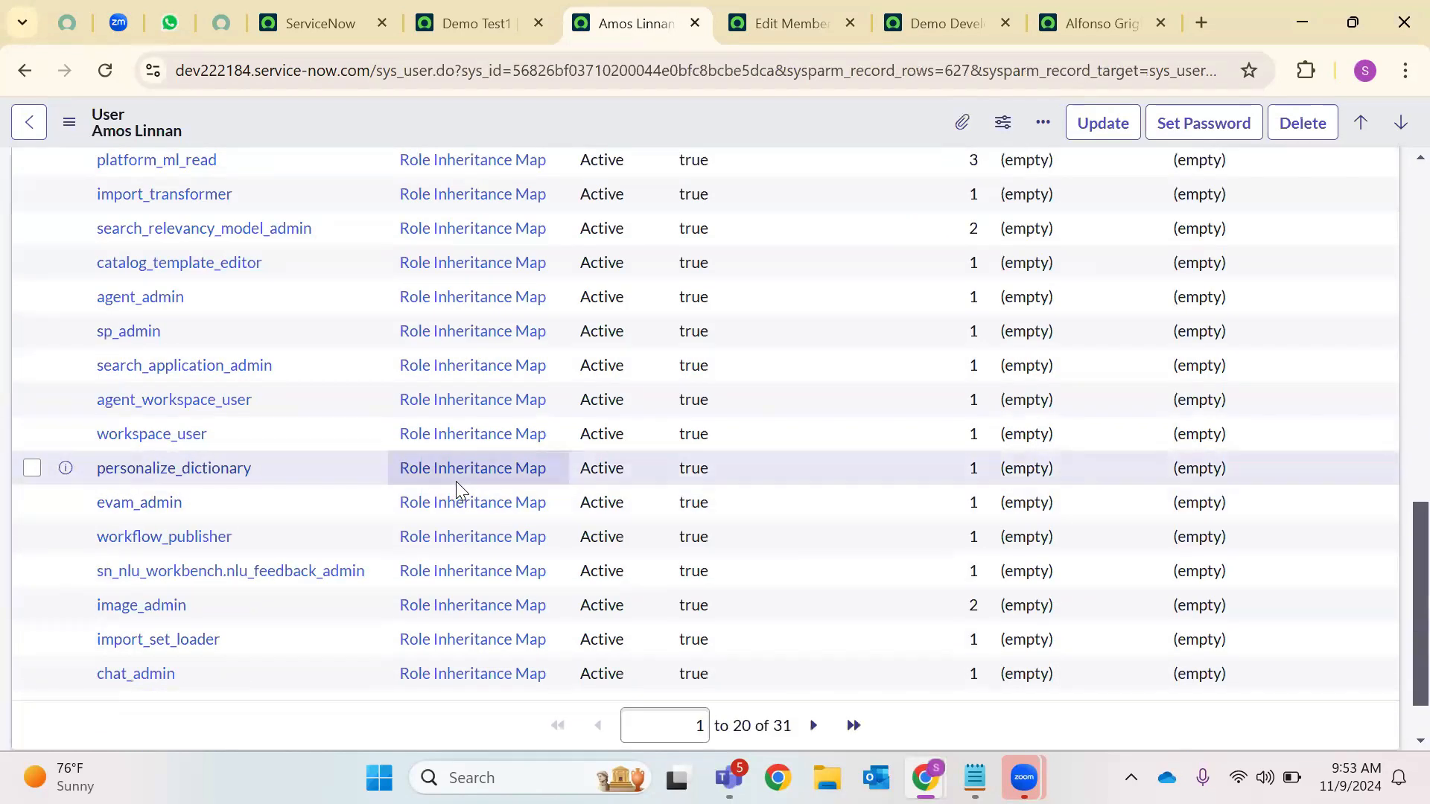
pyautogui.scroll(5, 456, 481)
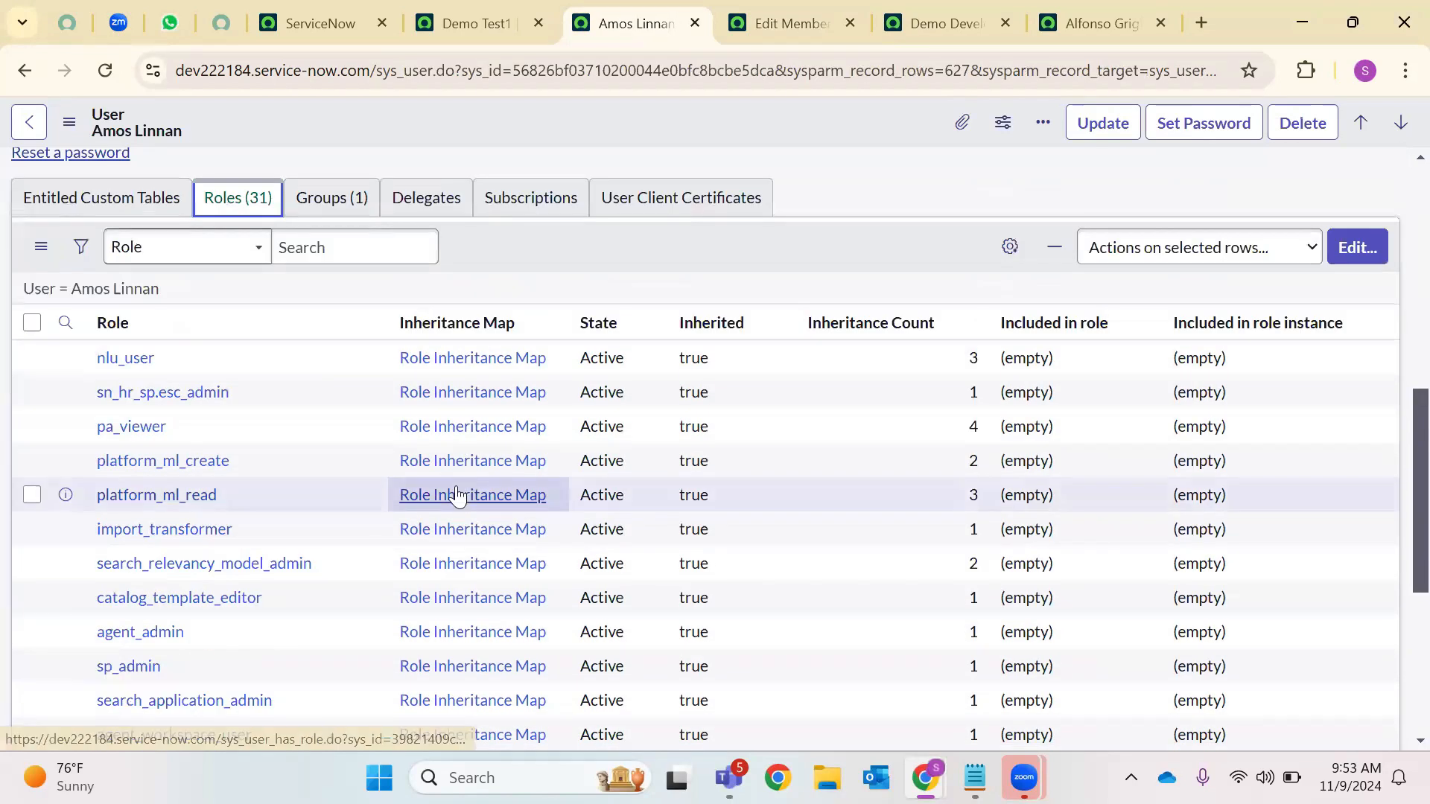
pyautogui.scroll(-5, 454, 503)
pyautogui.scroll(5, 372, 534)
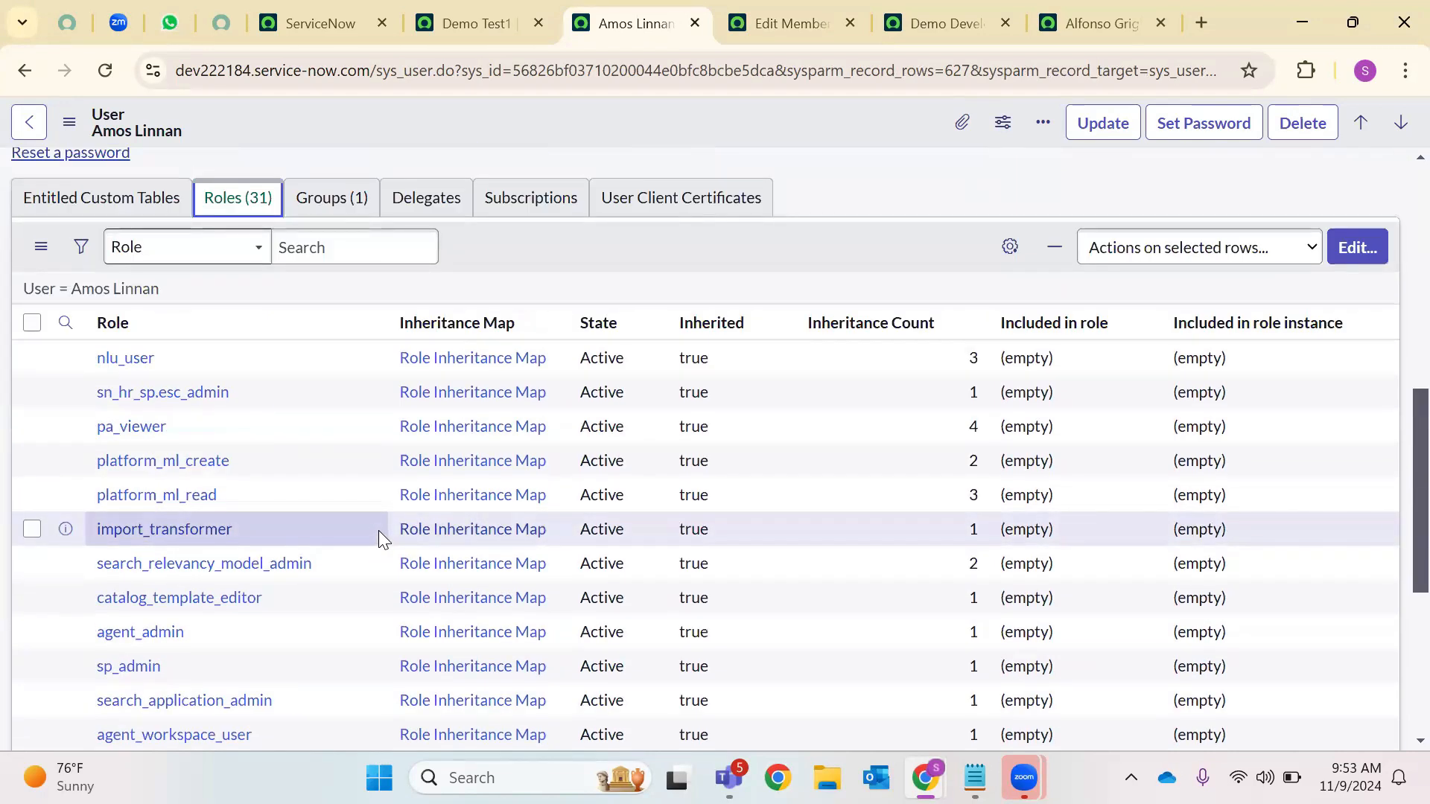
pyautogui.scroll(-5, 378, 530)
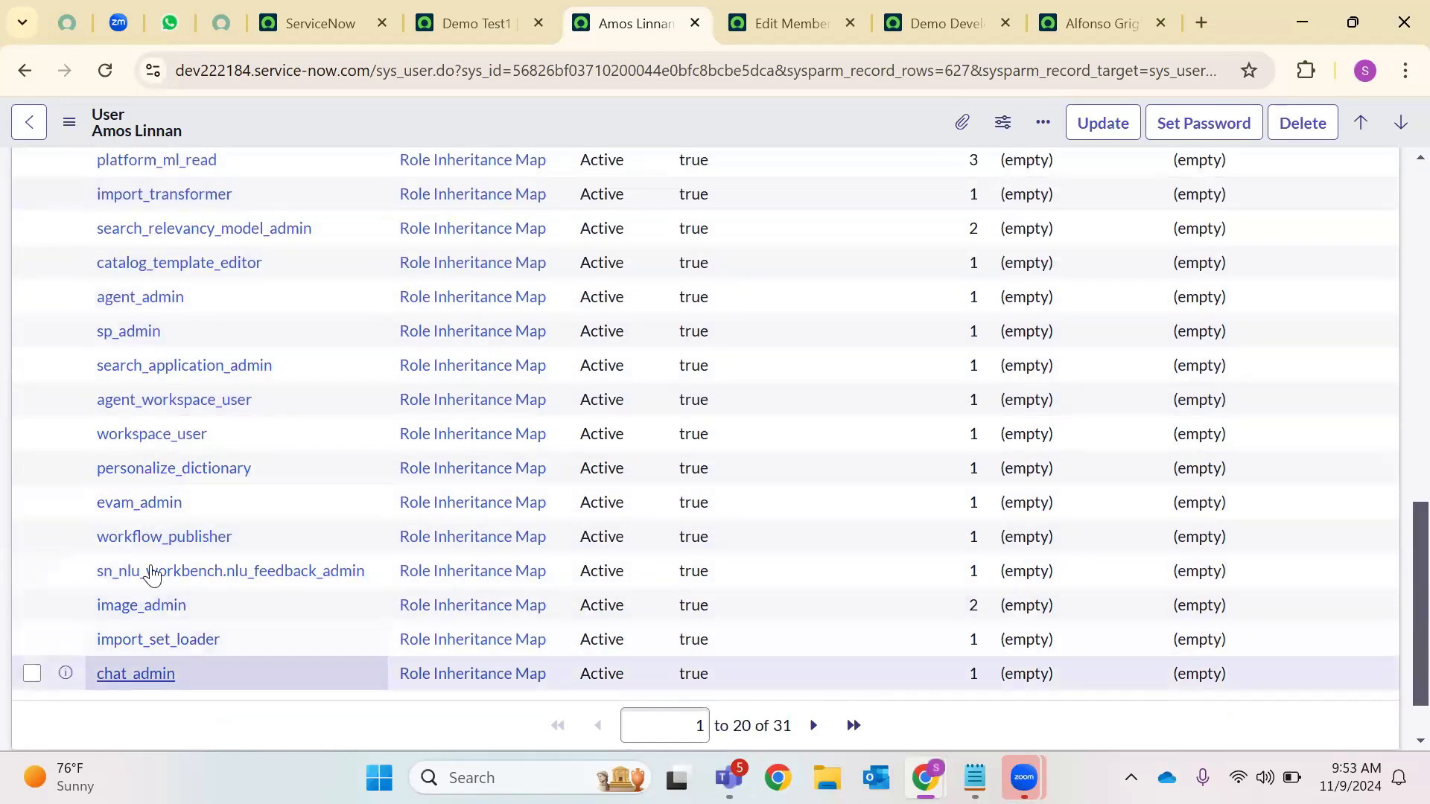
pyautogui.scroll(3, 144, 377)
pyautogui.scroll(-4, 144, 415)
pyautogui.scroll(5, 149, 462)
pyautogui.scroll(-5, 157, 462)
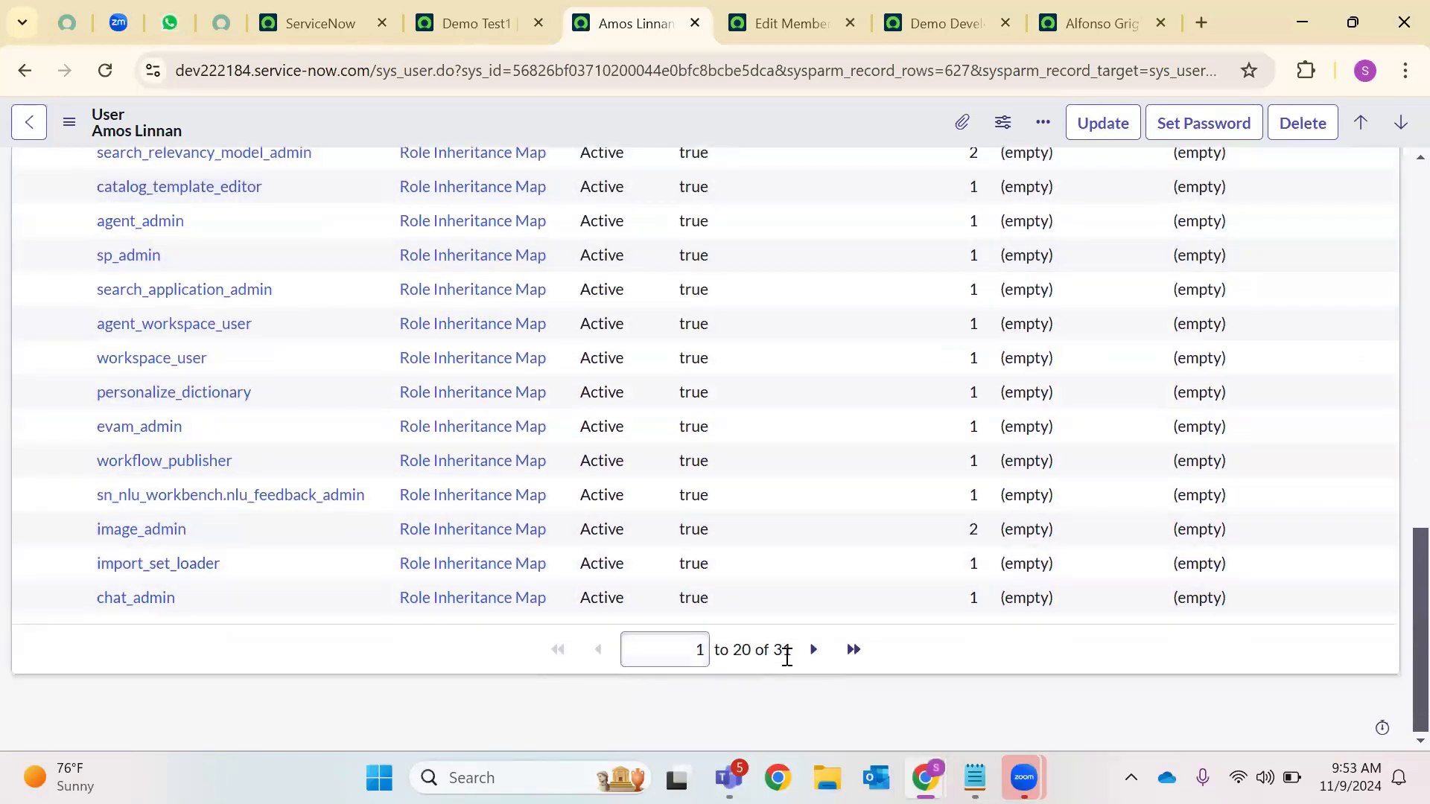
pyautogui.scroll(8, 221, 476)
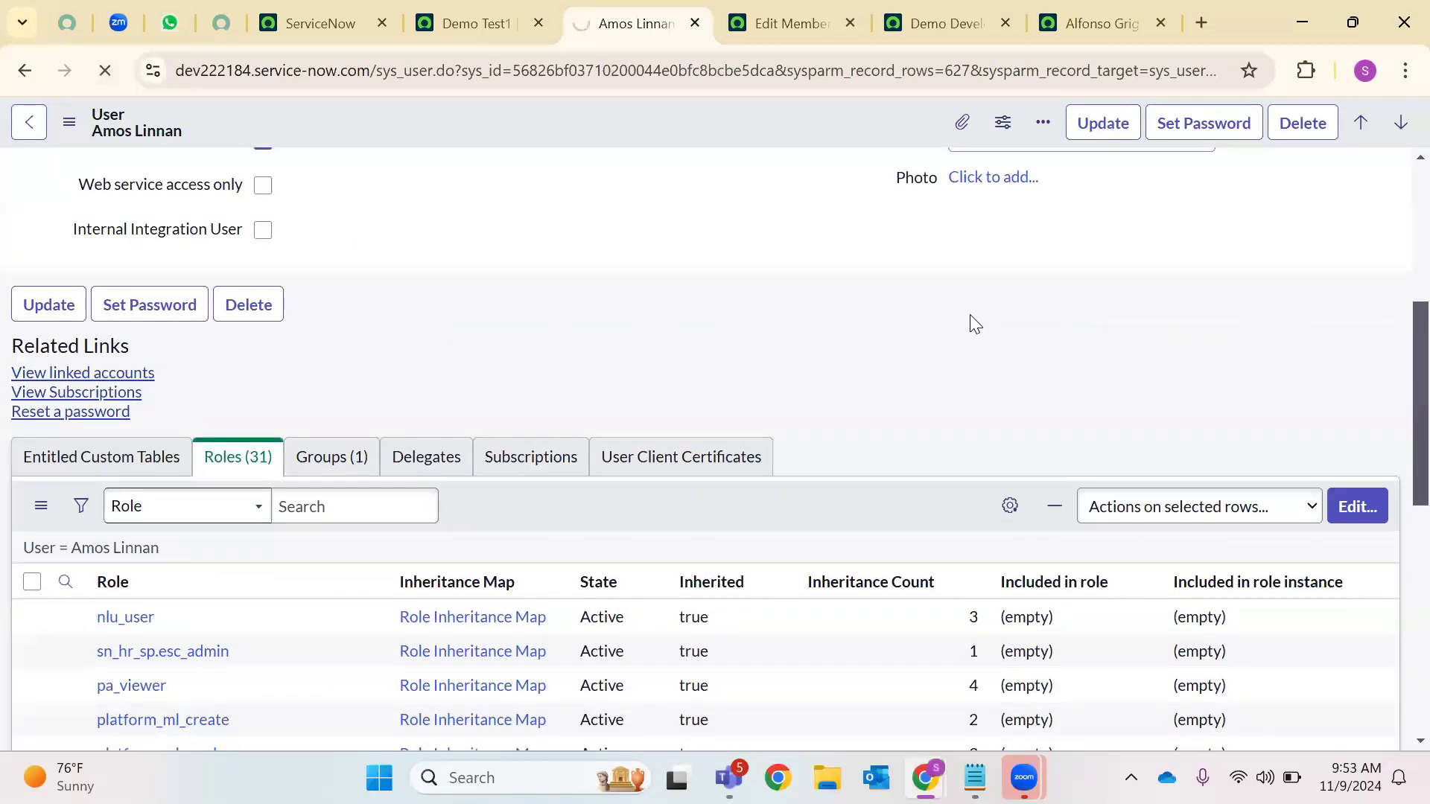
pyautogui.moveTo(925, 778)
pyautogui.click(1057, 700)
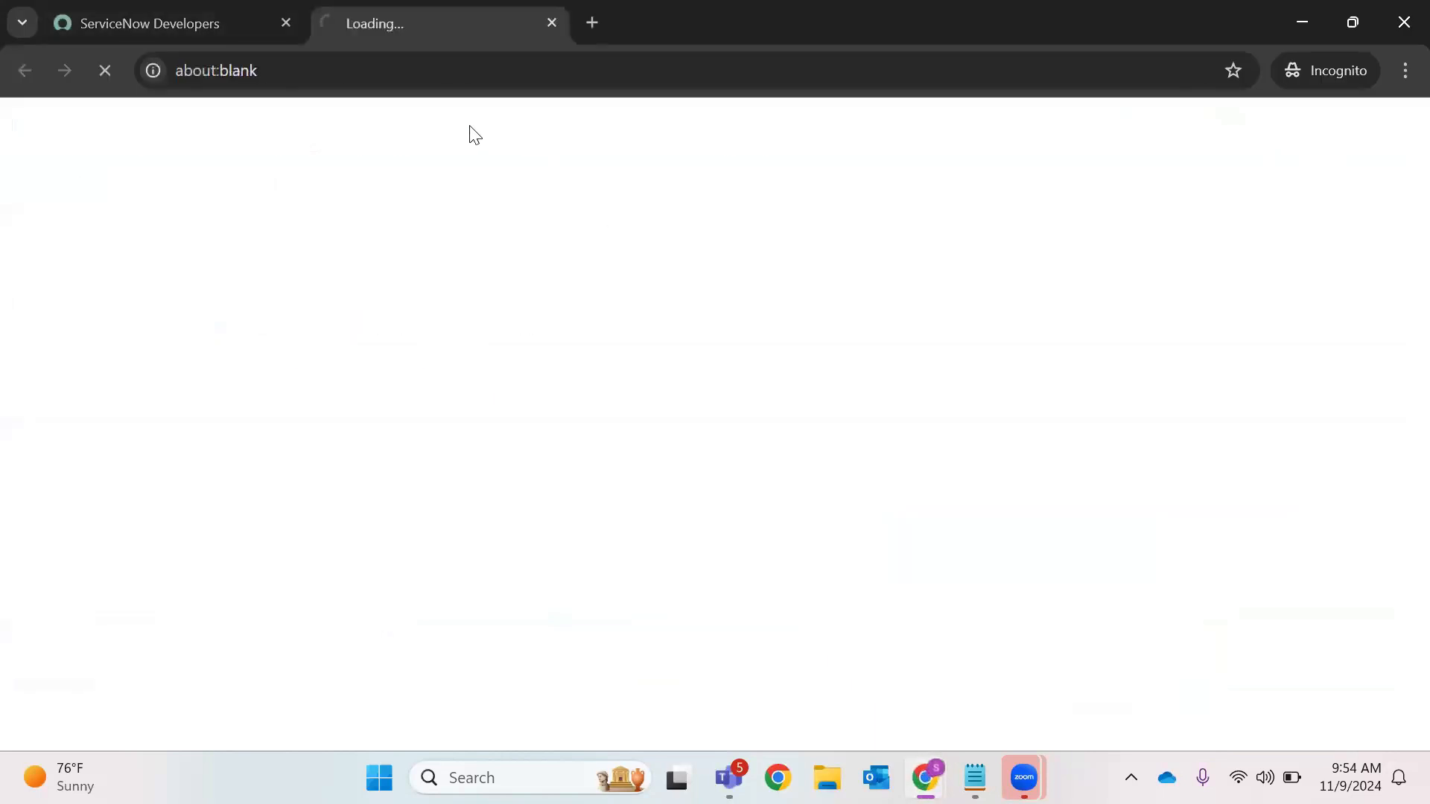
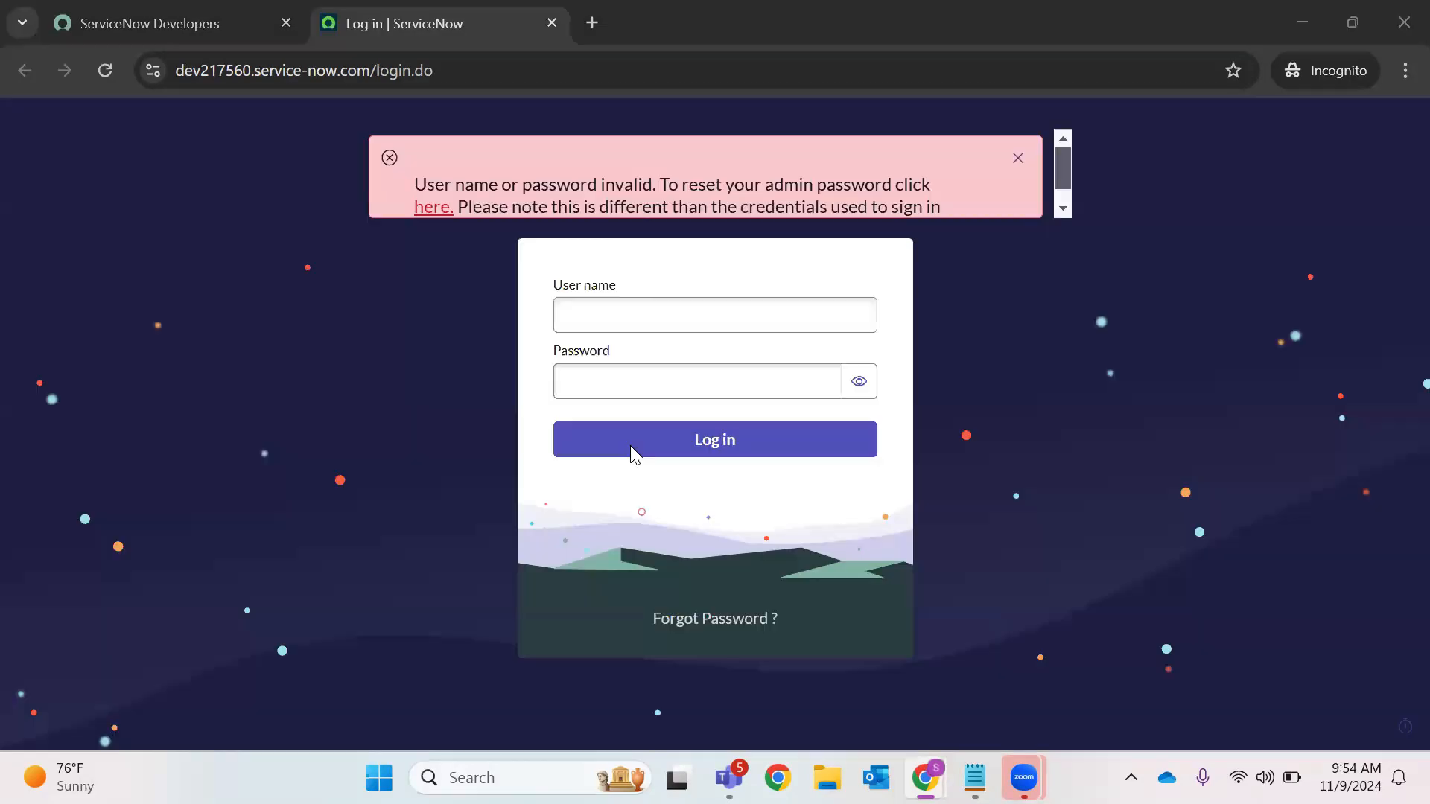
# Sign in to the developer instance as admin with the account password, revealing it to verify
pyautogui.click(650, 305)
pyautogui.write('admin')
pyautogui.click(633, 394)
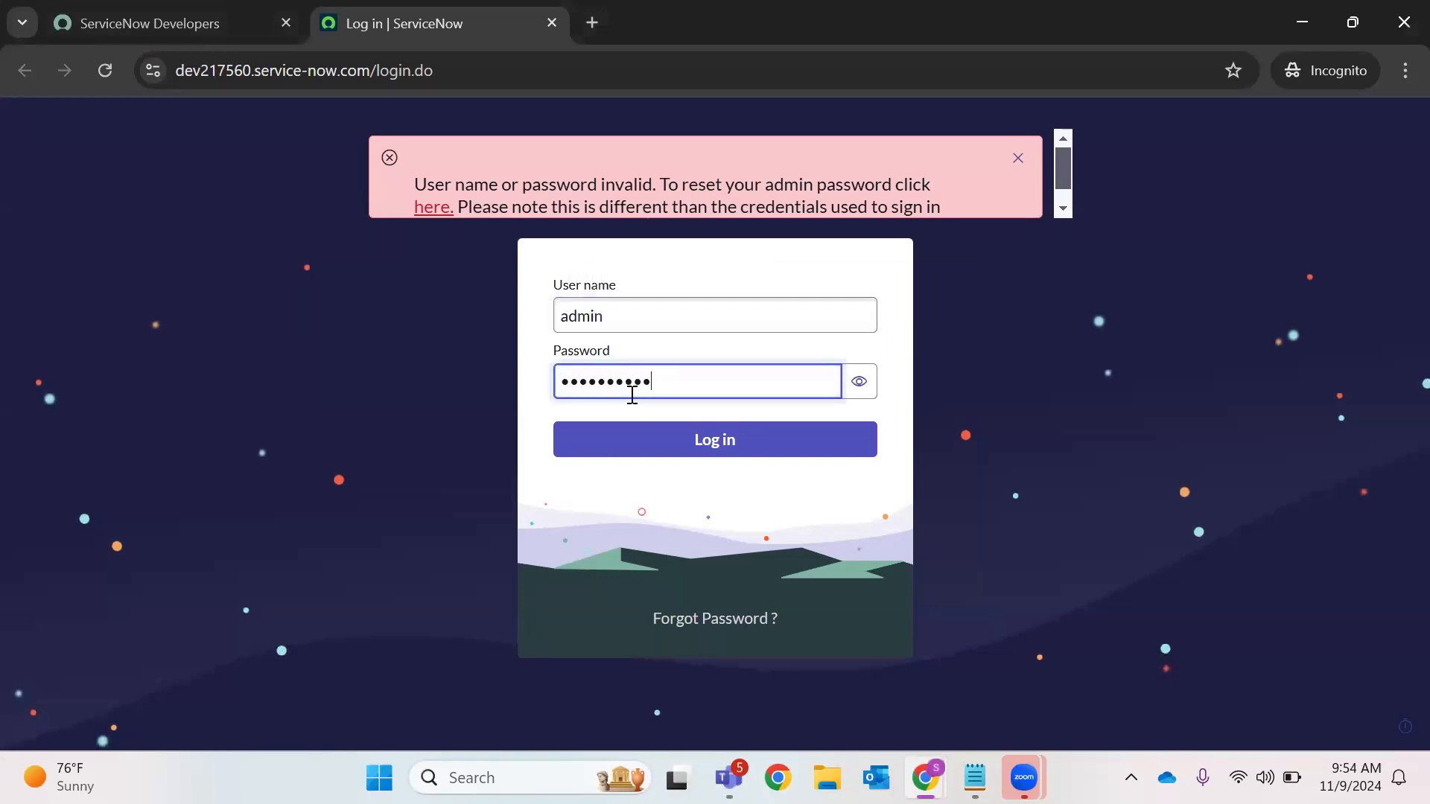
pyautogui.click(859, 381)
pyautogui.click(864, 439)
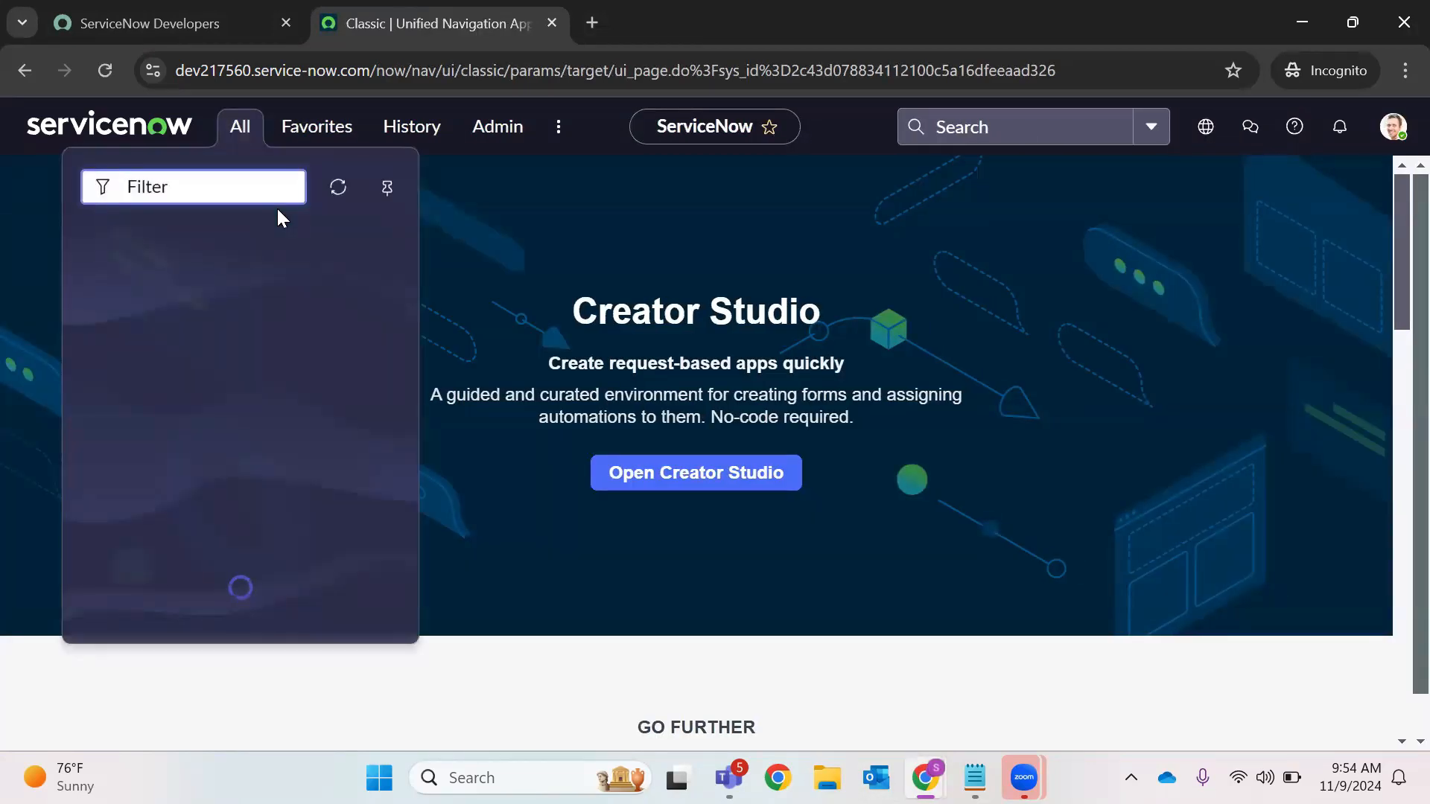
# Open the Groups list via sys_user_group.LIST and filter it to Roles is ITIL
pyautogui.write('sys_us')
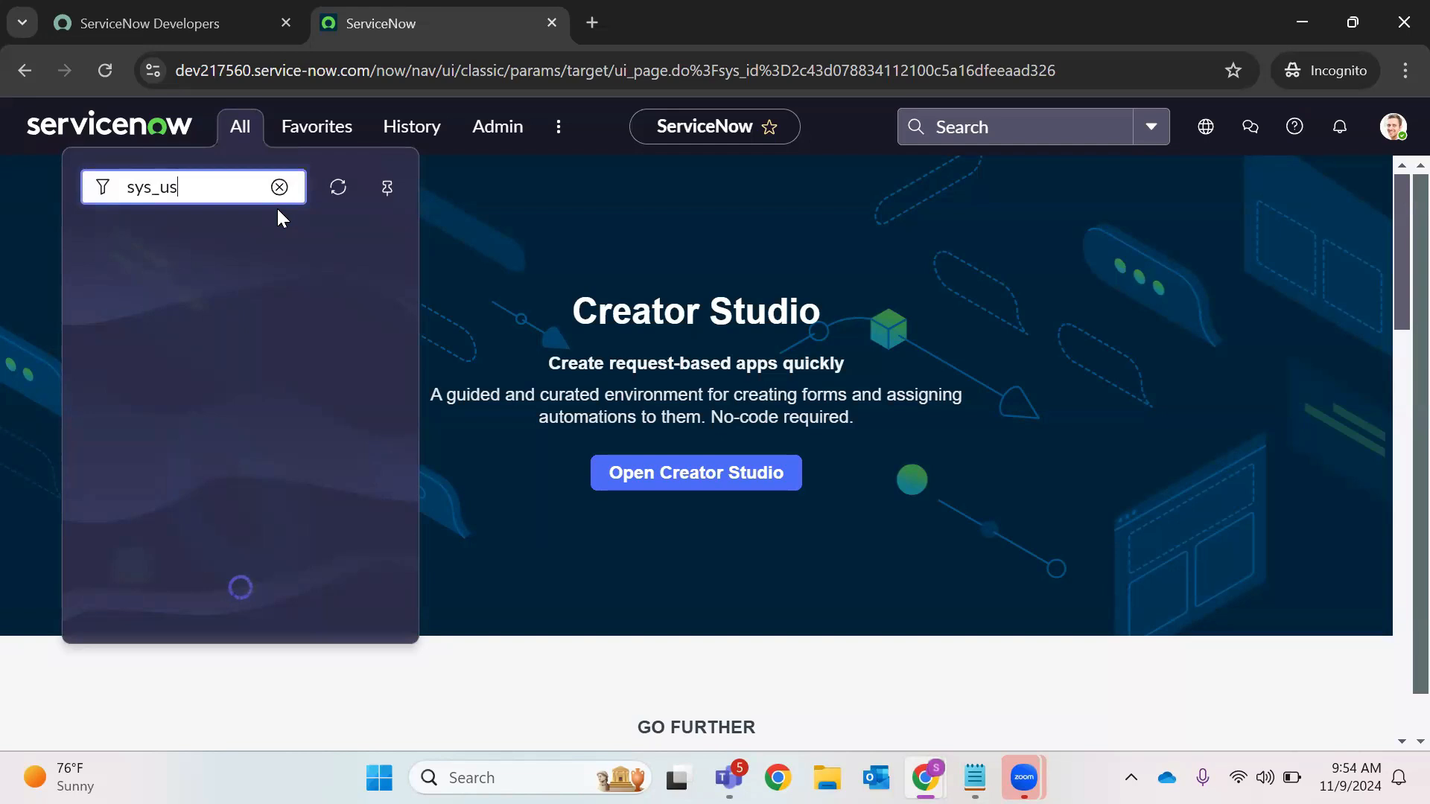
pyautogui.write('er_group.LIST')
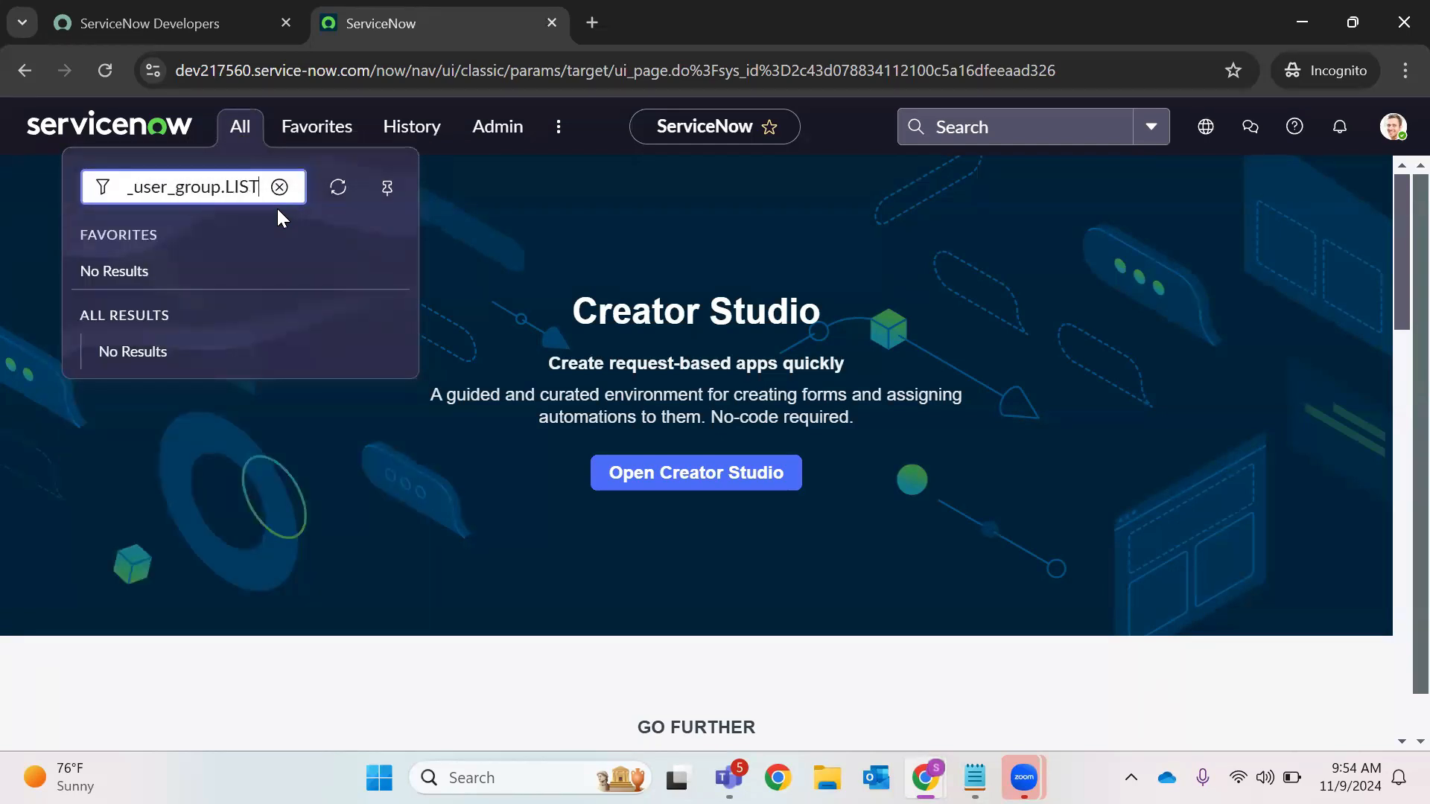
pyautogui.press('Return')
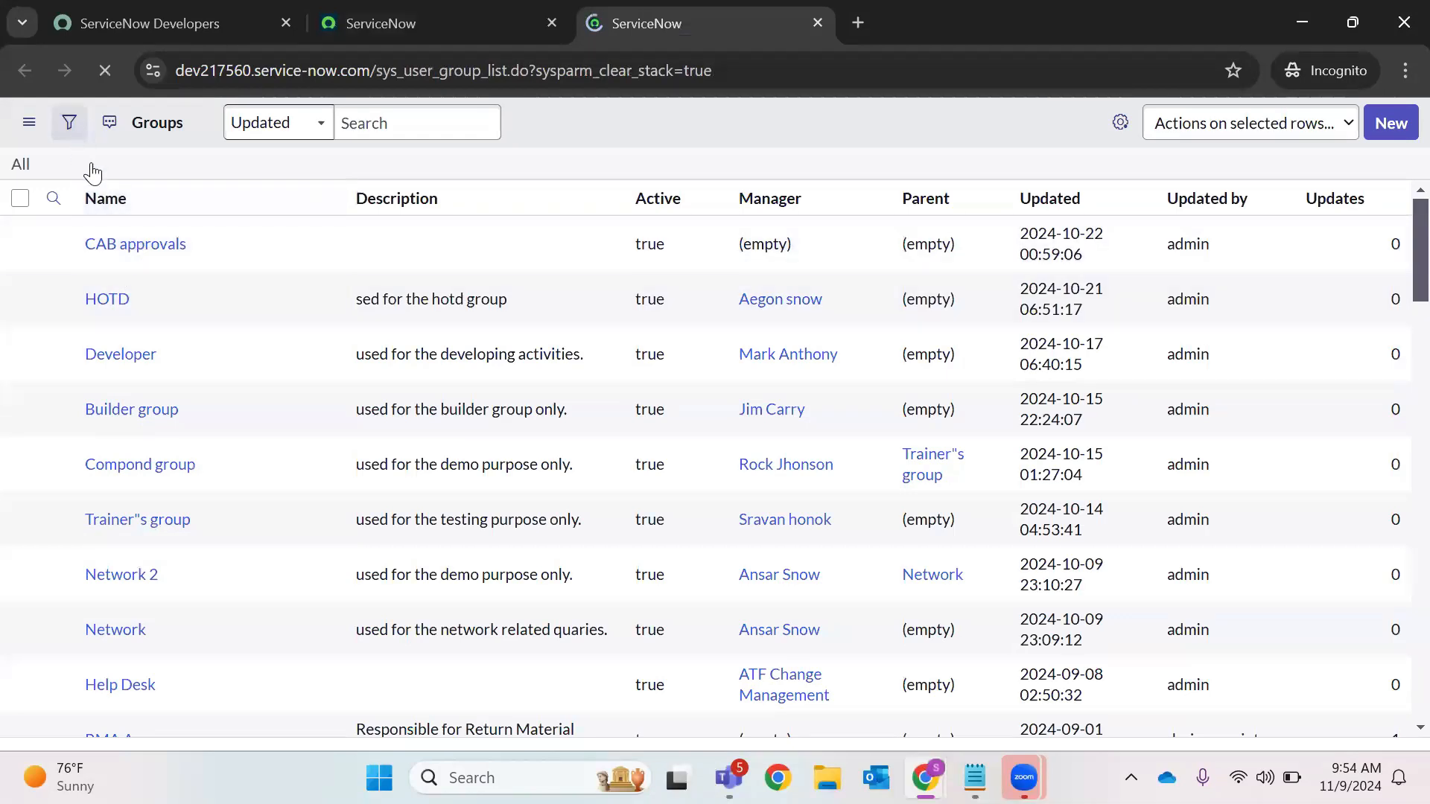
pyautogui.click(64, 134)
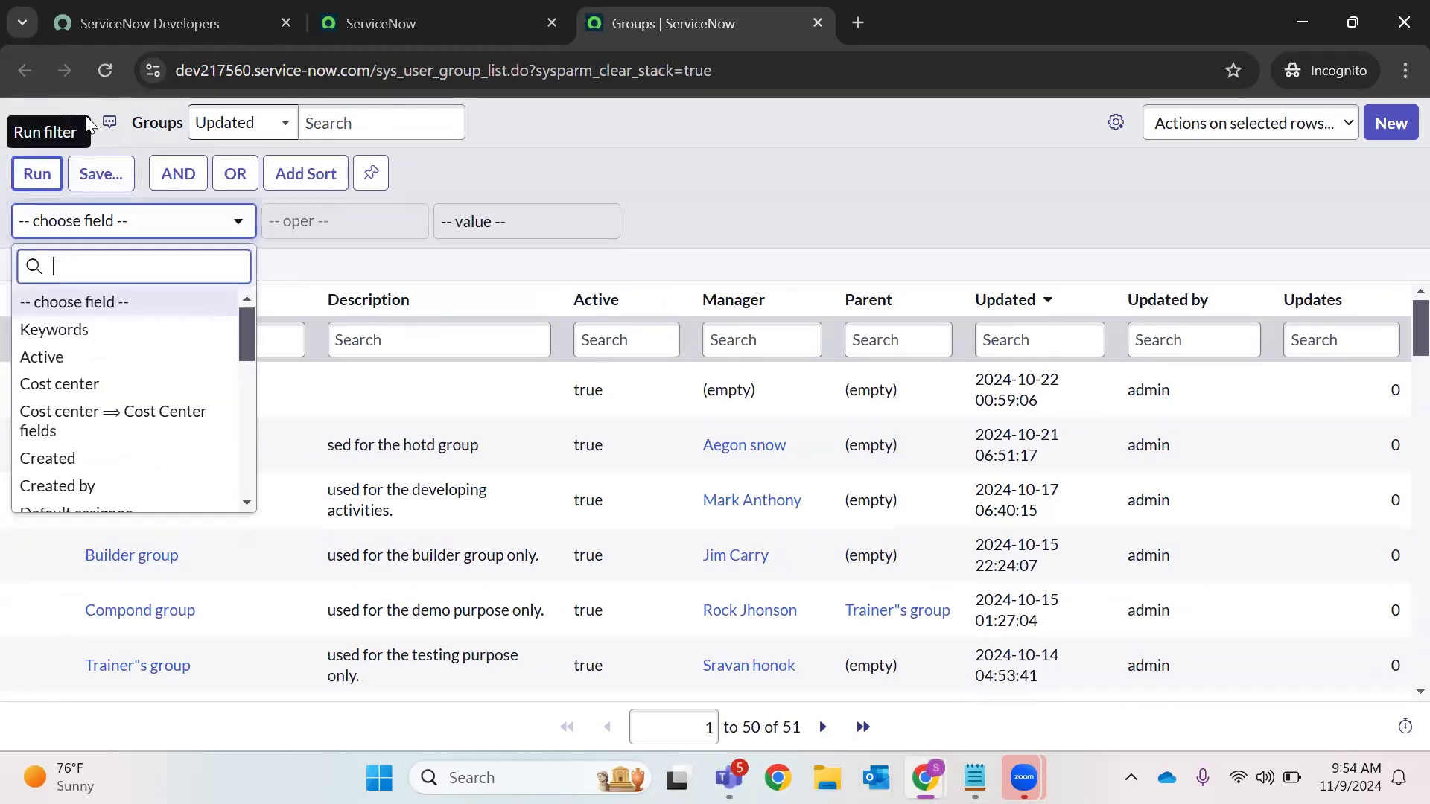
pyautogui.click(54, 221)
pyautogui.write('rol')
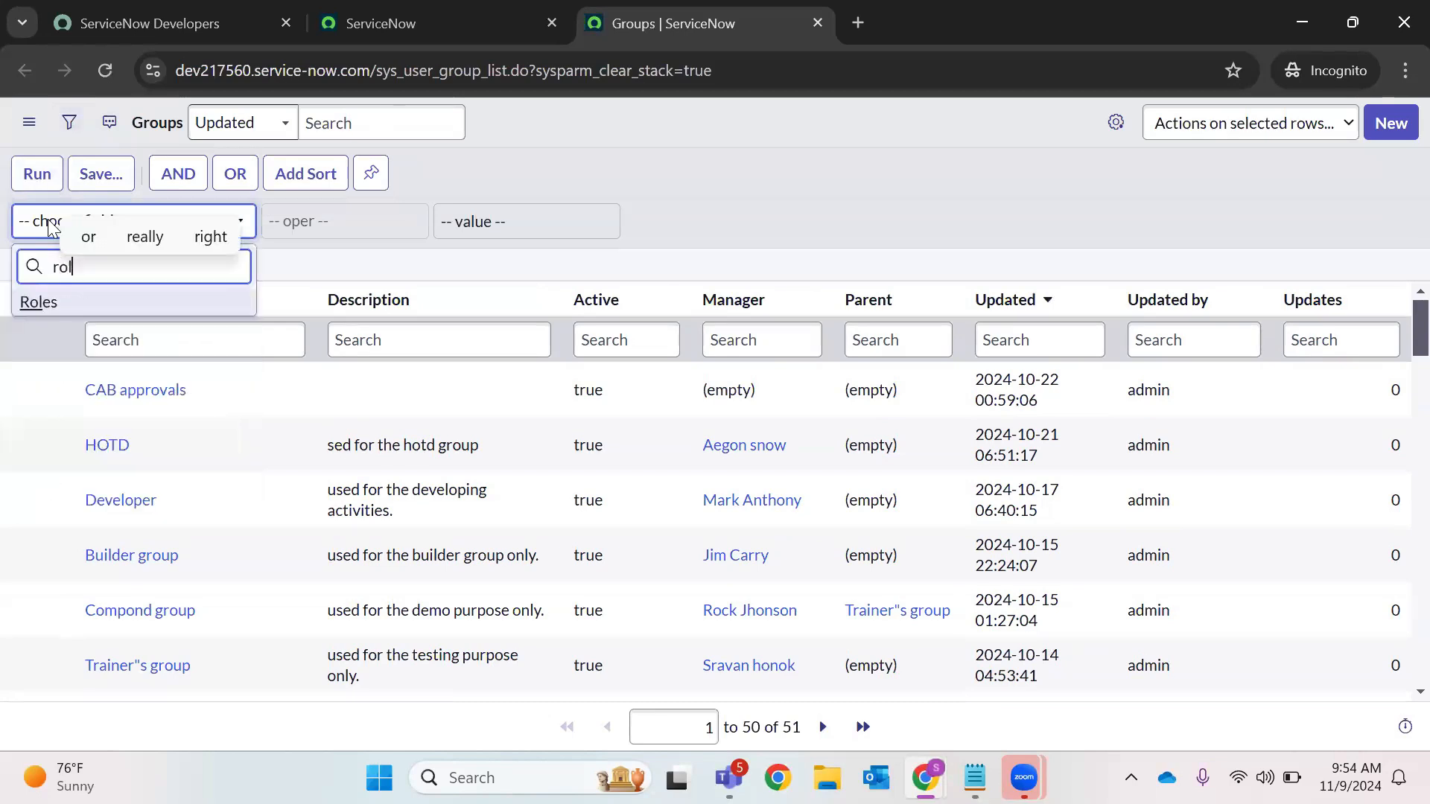
pyautogui.press('Return')
pyautogui.click(526, 214)
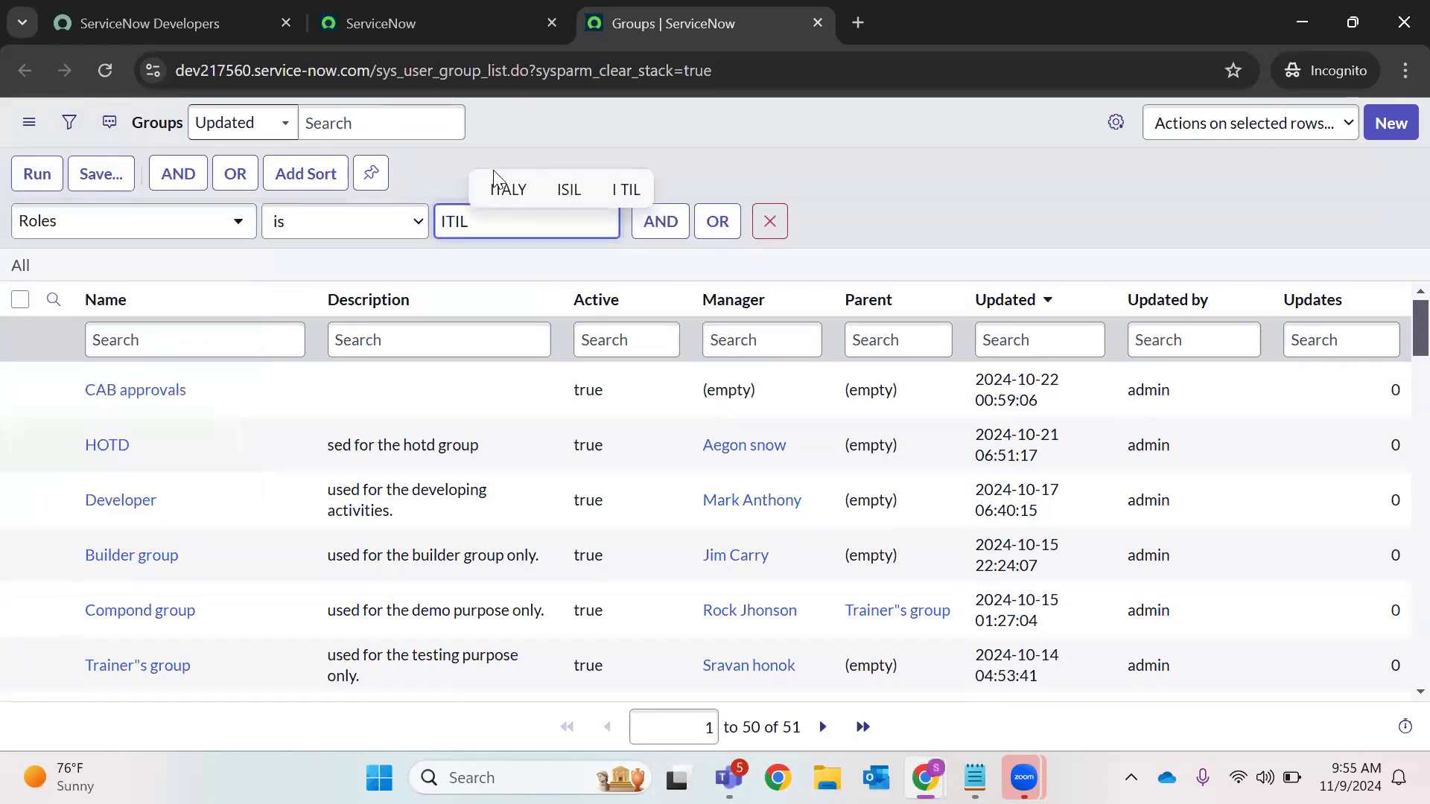
pyautogui.click(45, 181)
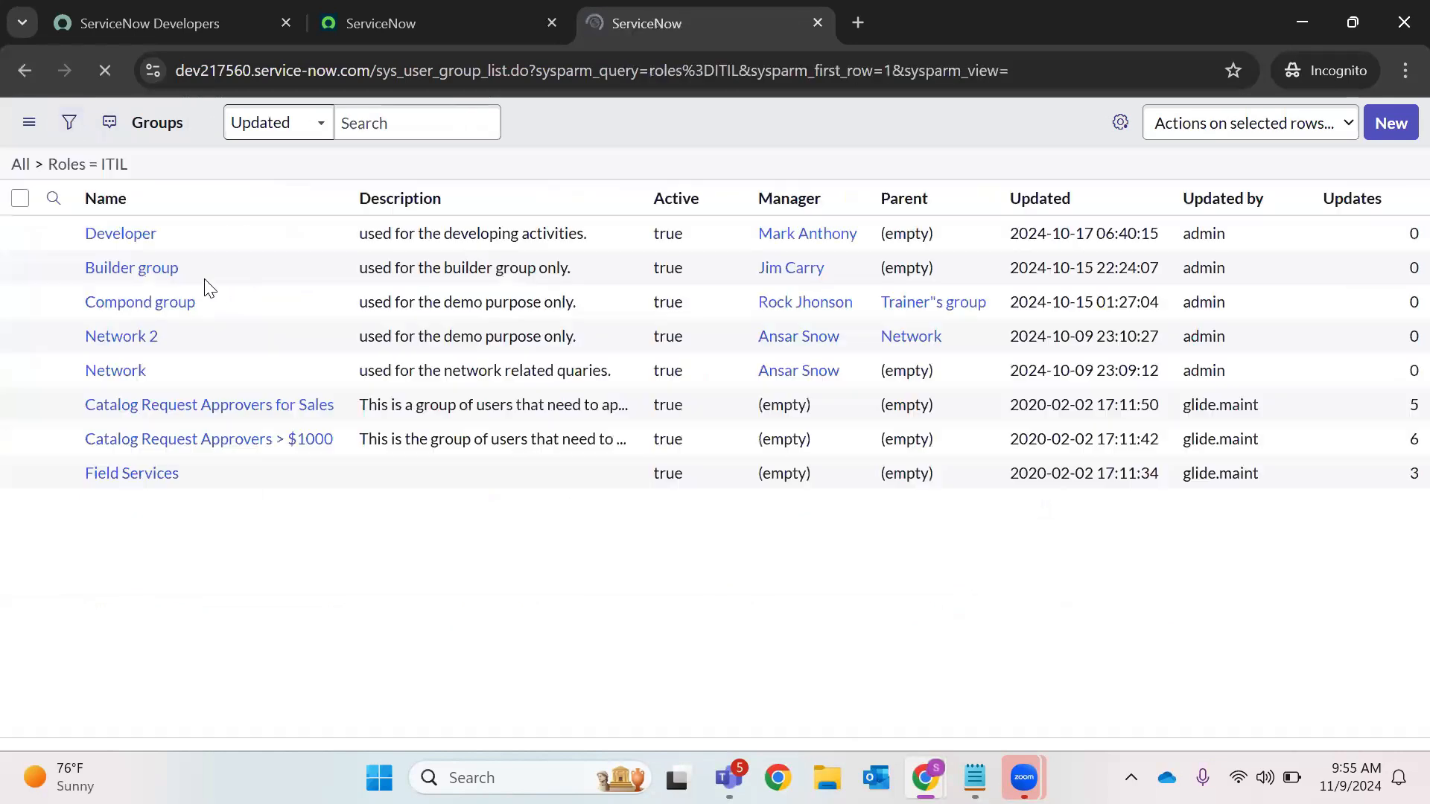
# Open a Network group member's user record and launch the Role Inheritance Map for itil
pyautogui.click(133, 511)
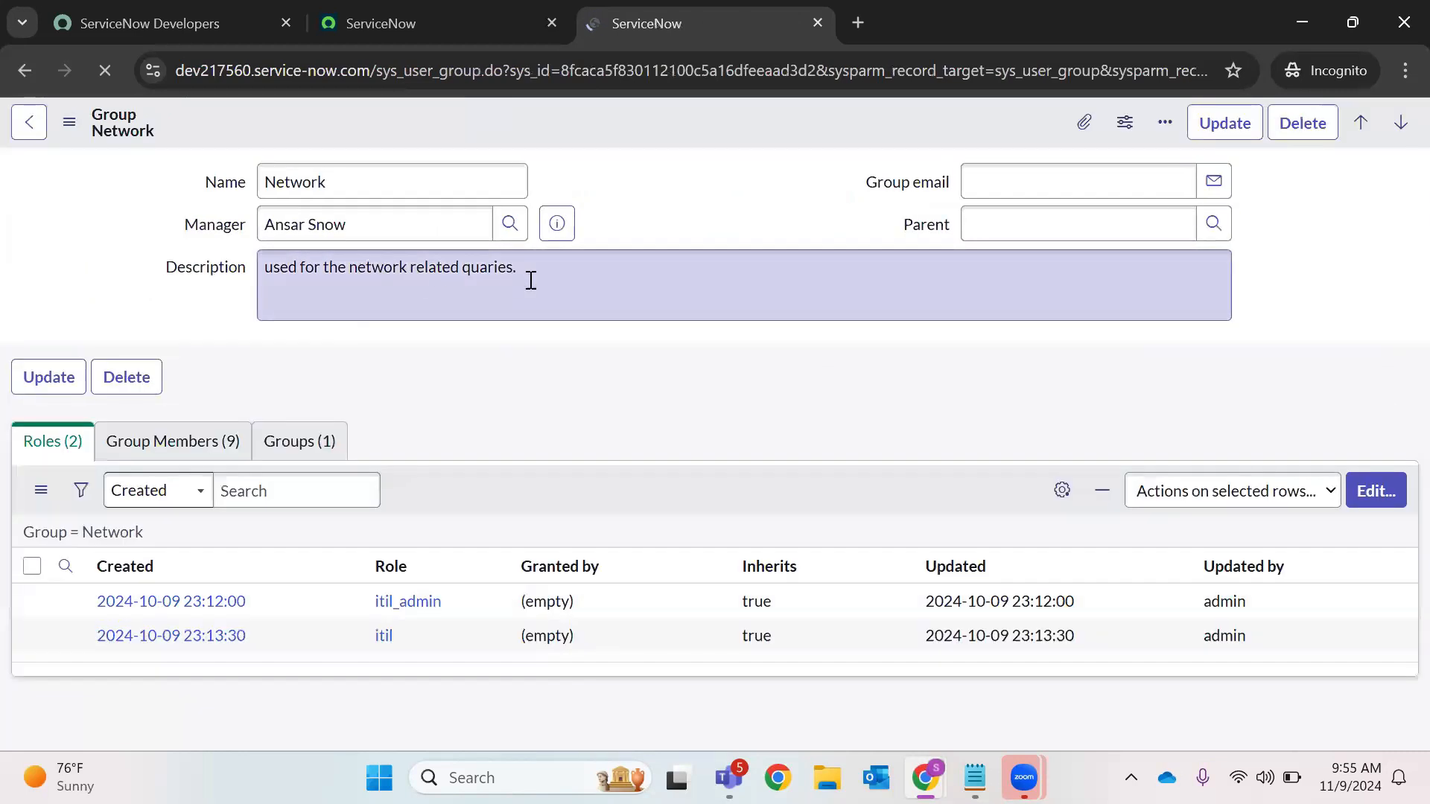
pyautogui.click(169, 450)
pyautogui.scroll(-2, 514, 492)
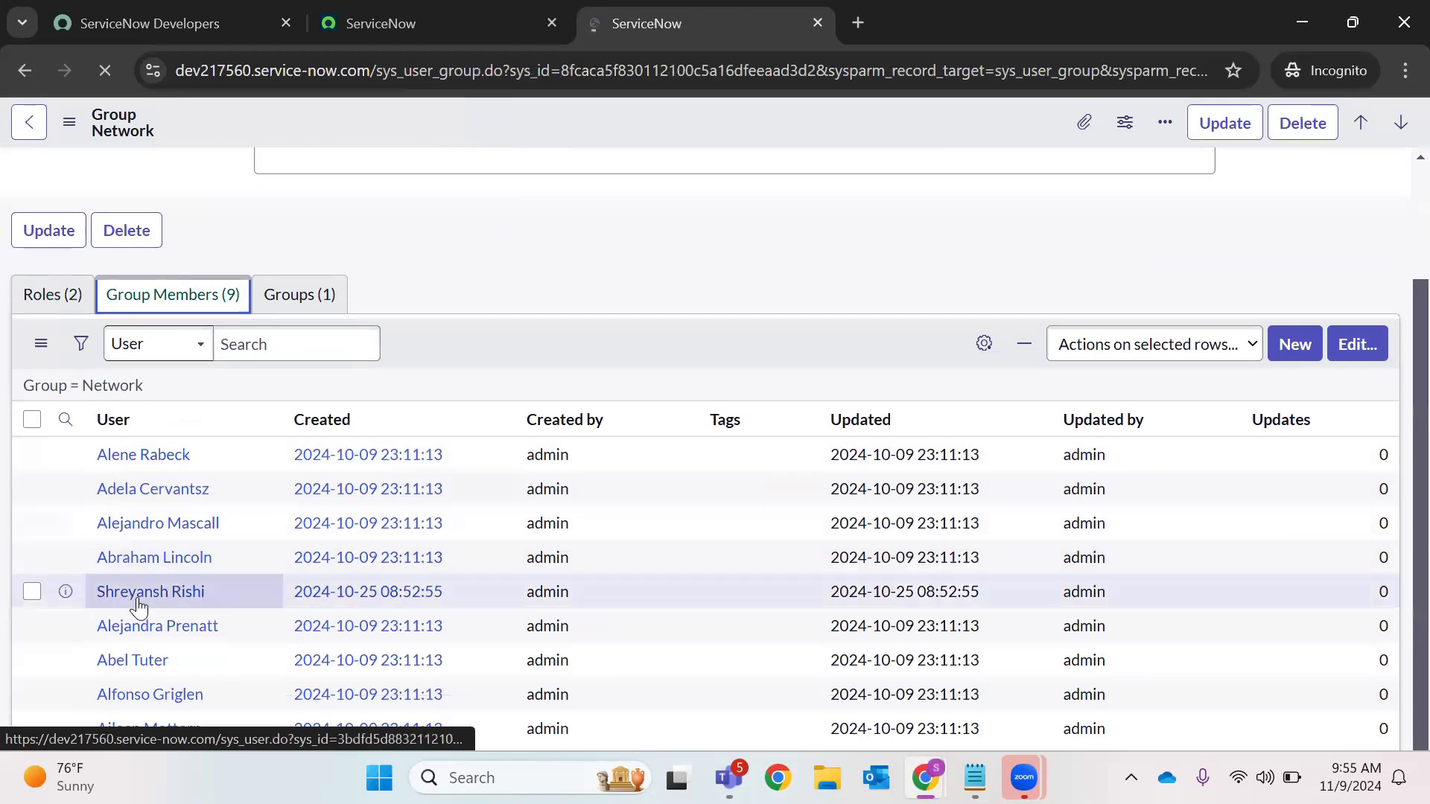
pyautogui.click(159, 456)
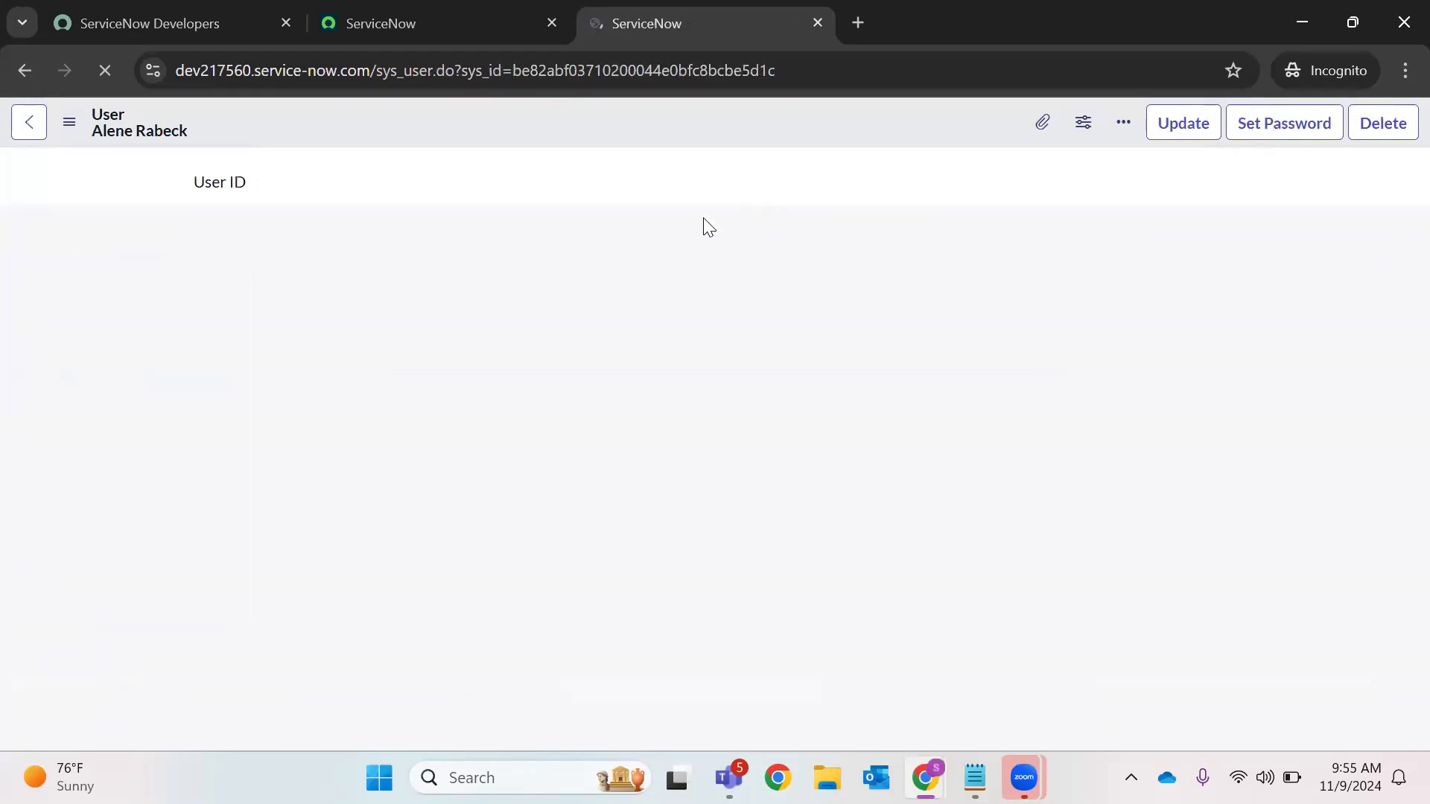
pyautogui.scroll(-6, 648, 268)
pyautogui.click(274, 492)
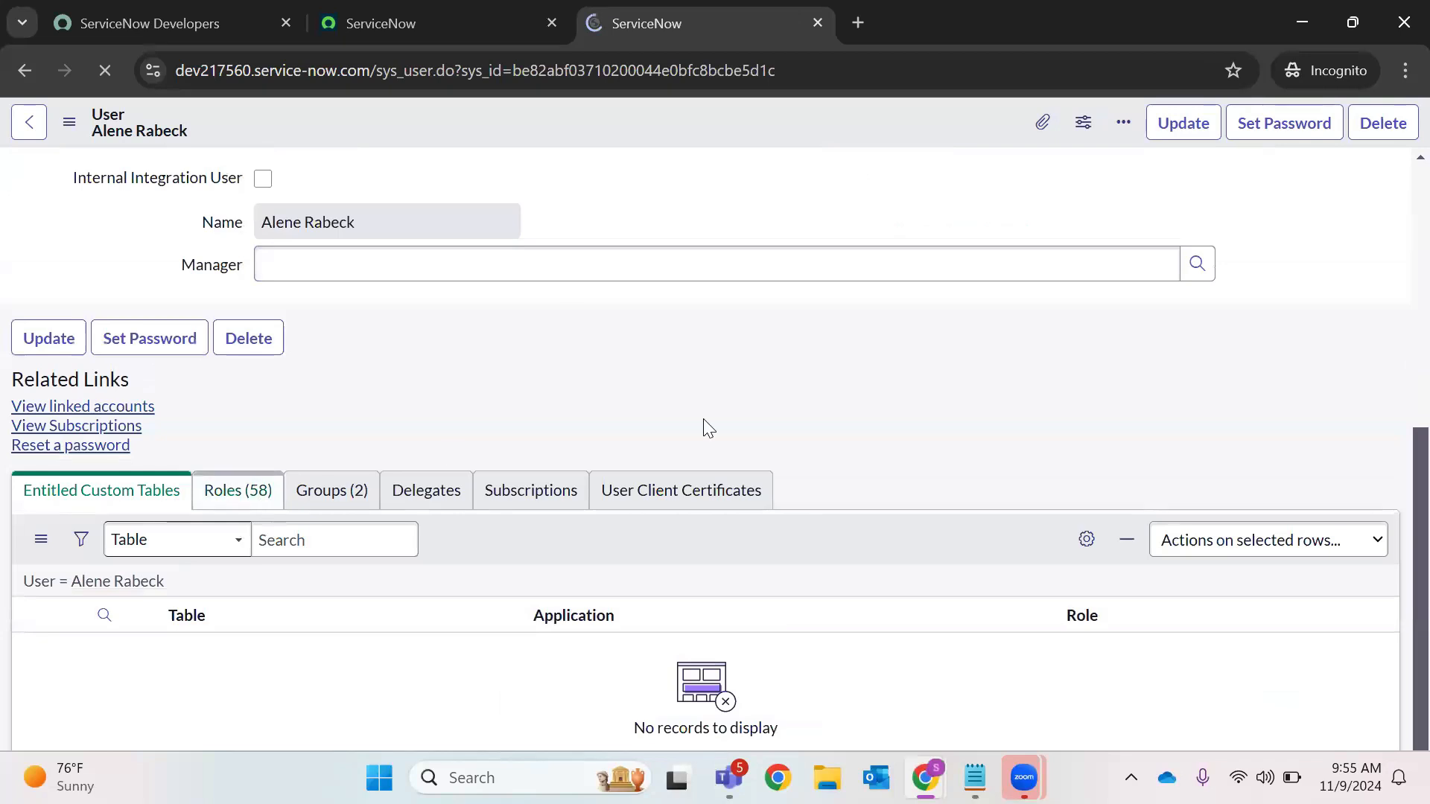
pyautogui.scroll(-7, 239, 376)
pyautogui.scroll(-6, 223, 419)
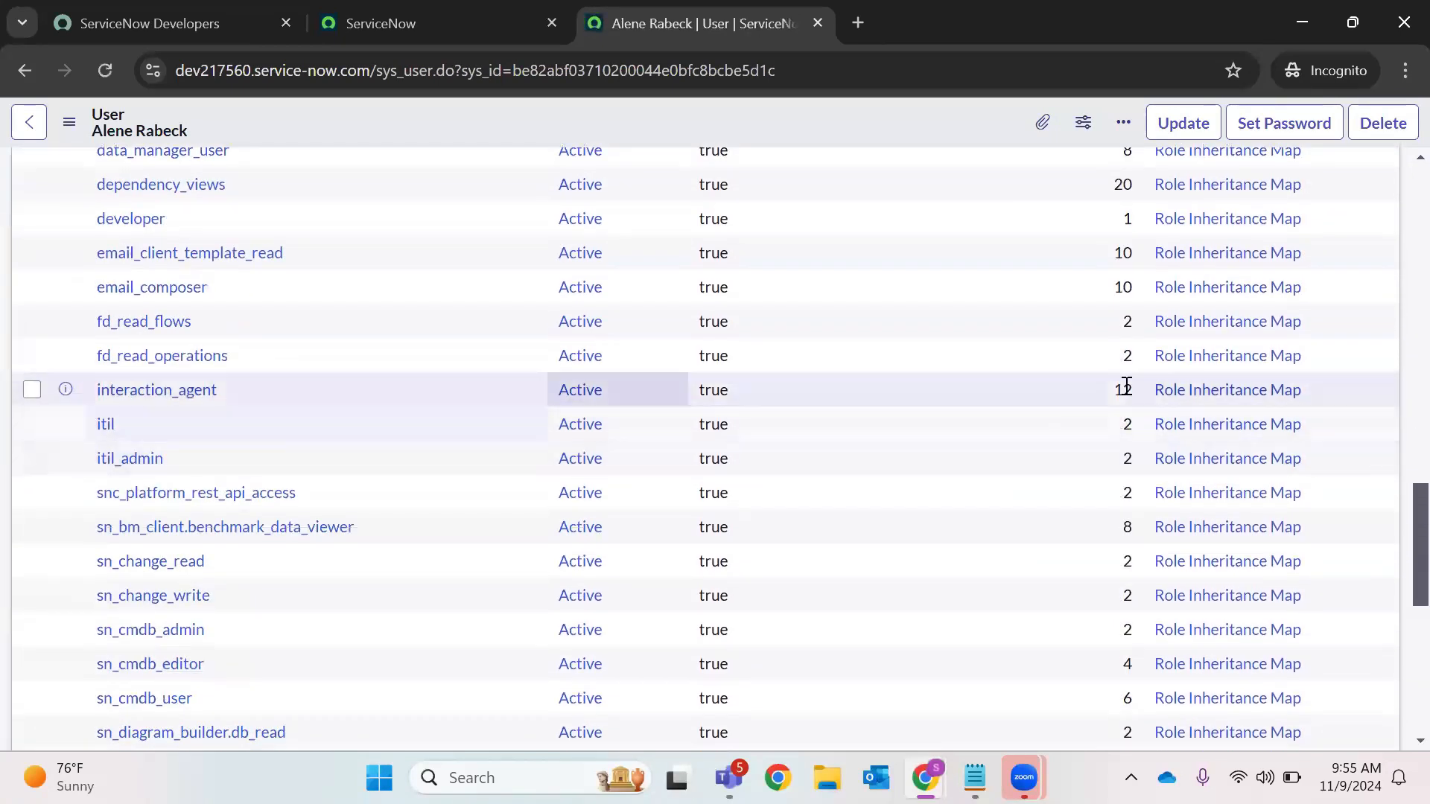
pyautogui.click(1189, 427)
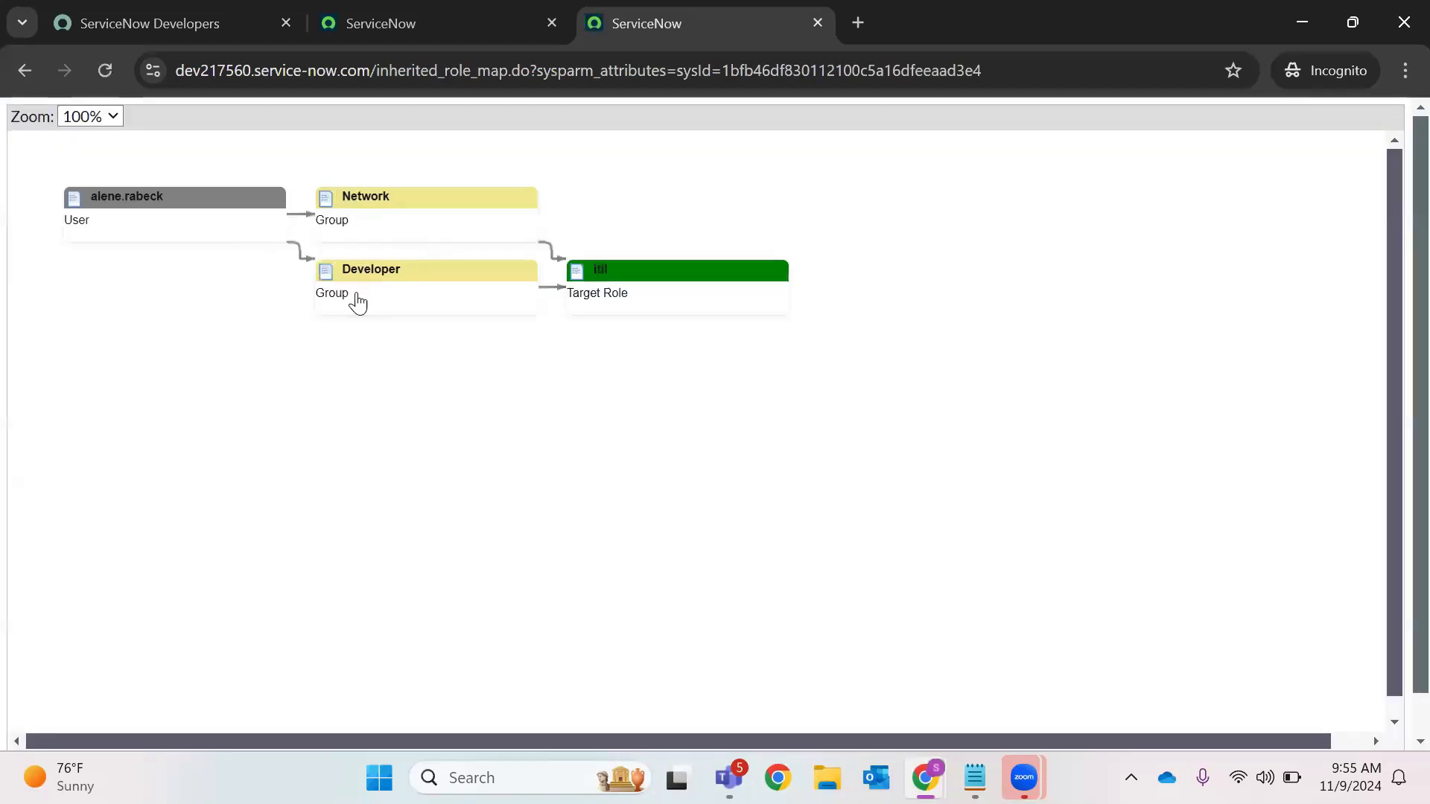
# Select the user, Network, Developer and itil nodes, then marquee-select all four nodes
pyautogui.click(199, 197)
pyautogui.click(469, 186)
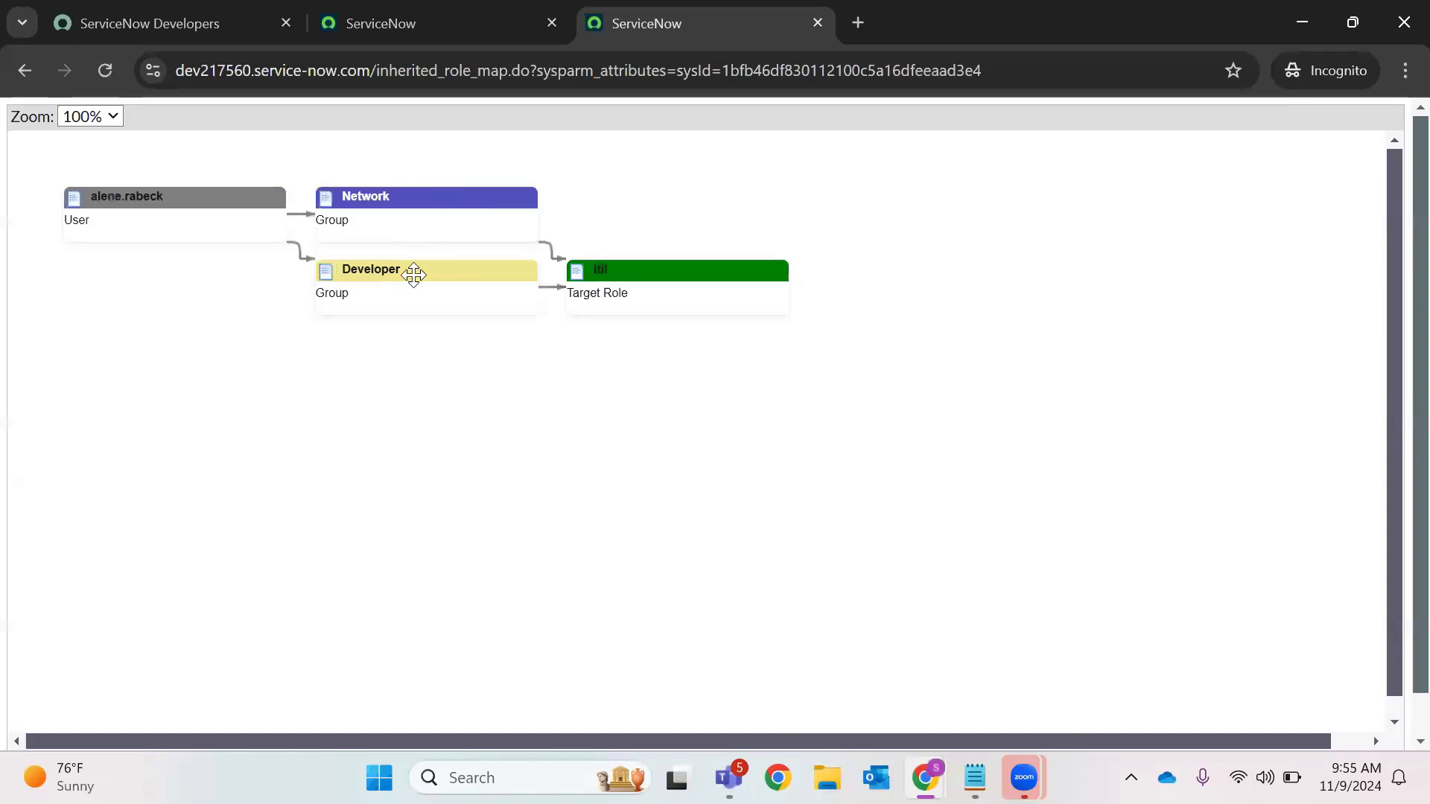
pyautogui.click(395, 198)
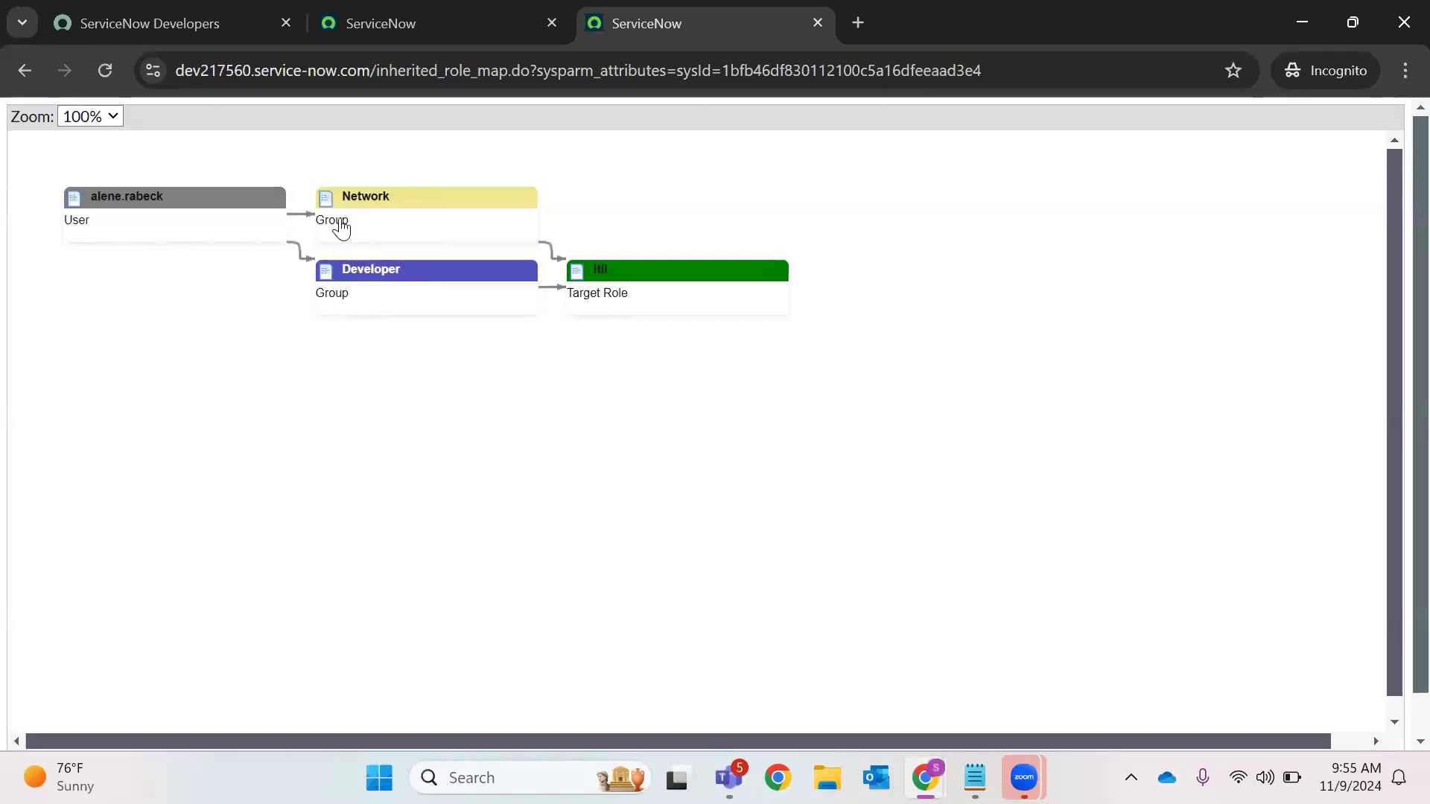
pyautogui.click(639, 268)
pyautogui.moveTo(121, 152); pyautogui.dragTo(728, 408)
pyautogui.moveTo(54, 174); pyautogui.dragTo(838, 373)
pyautogui.moveTo(20, 159); pyautogui.dragTo(864, 362)
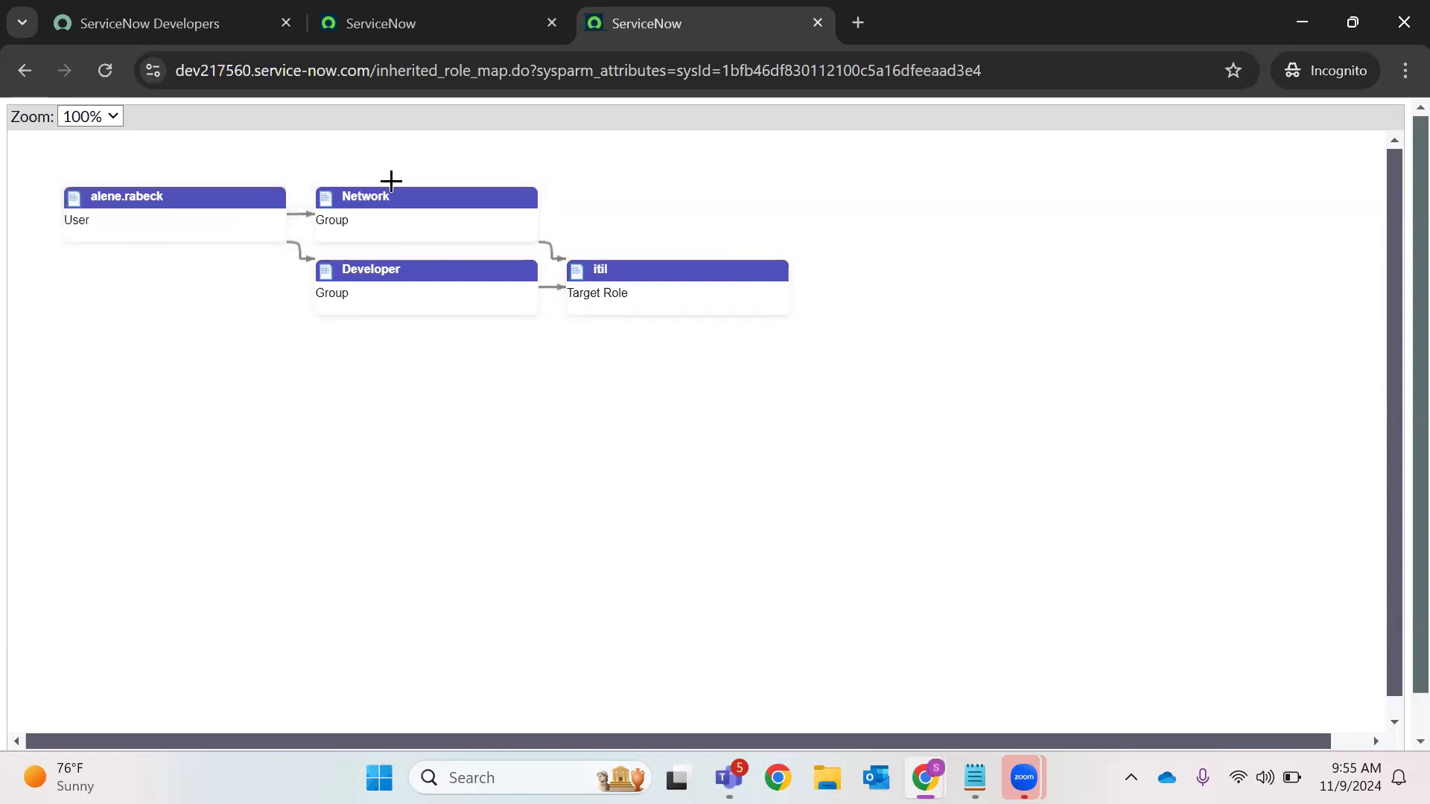
# Click through the itil, user, Network and Developer nodes again, then return to the user record
pyautogui.click(210, 198)
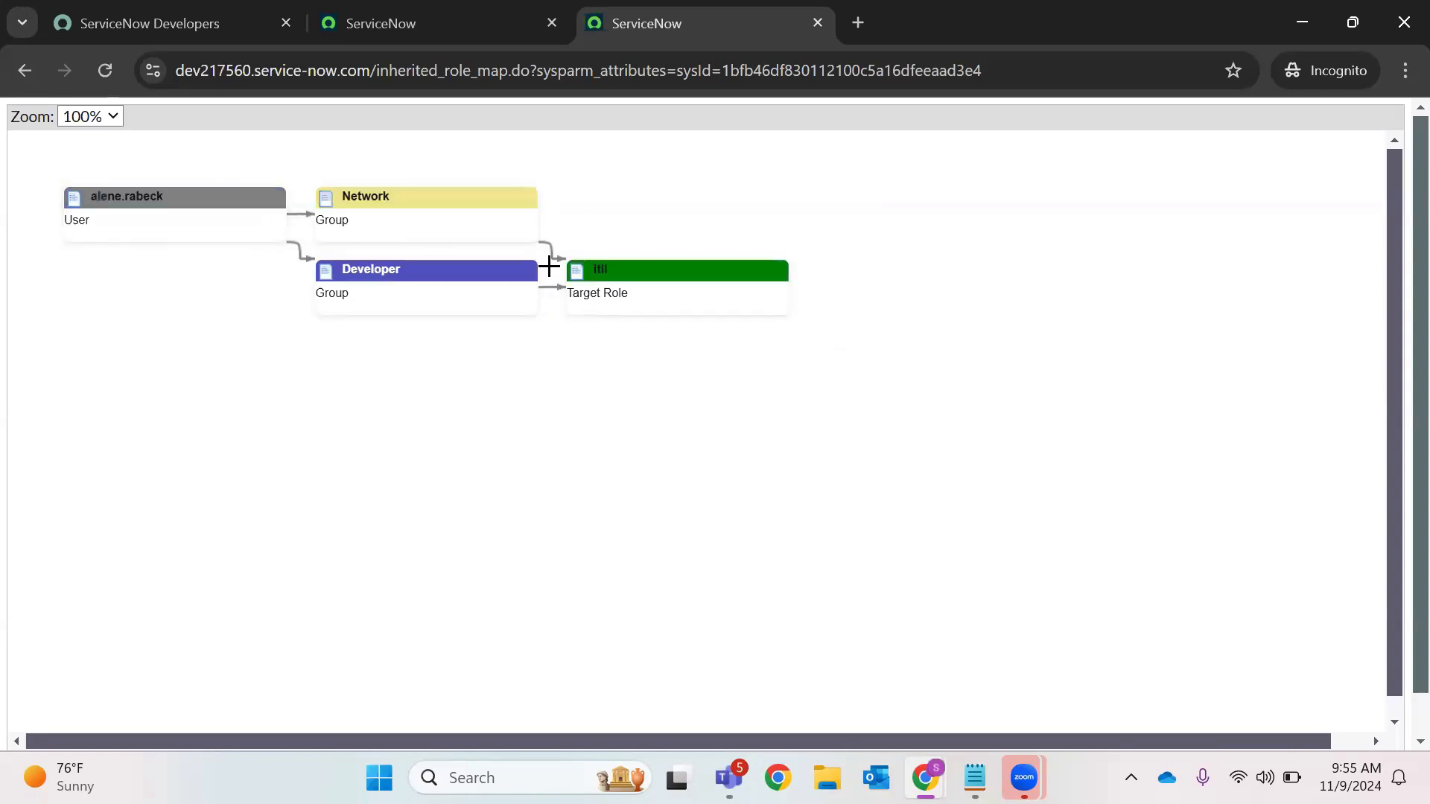
pyautogui.click(652, 271)
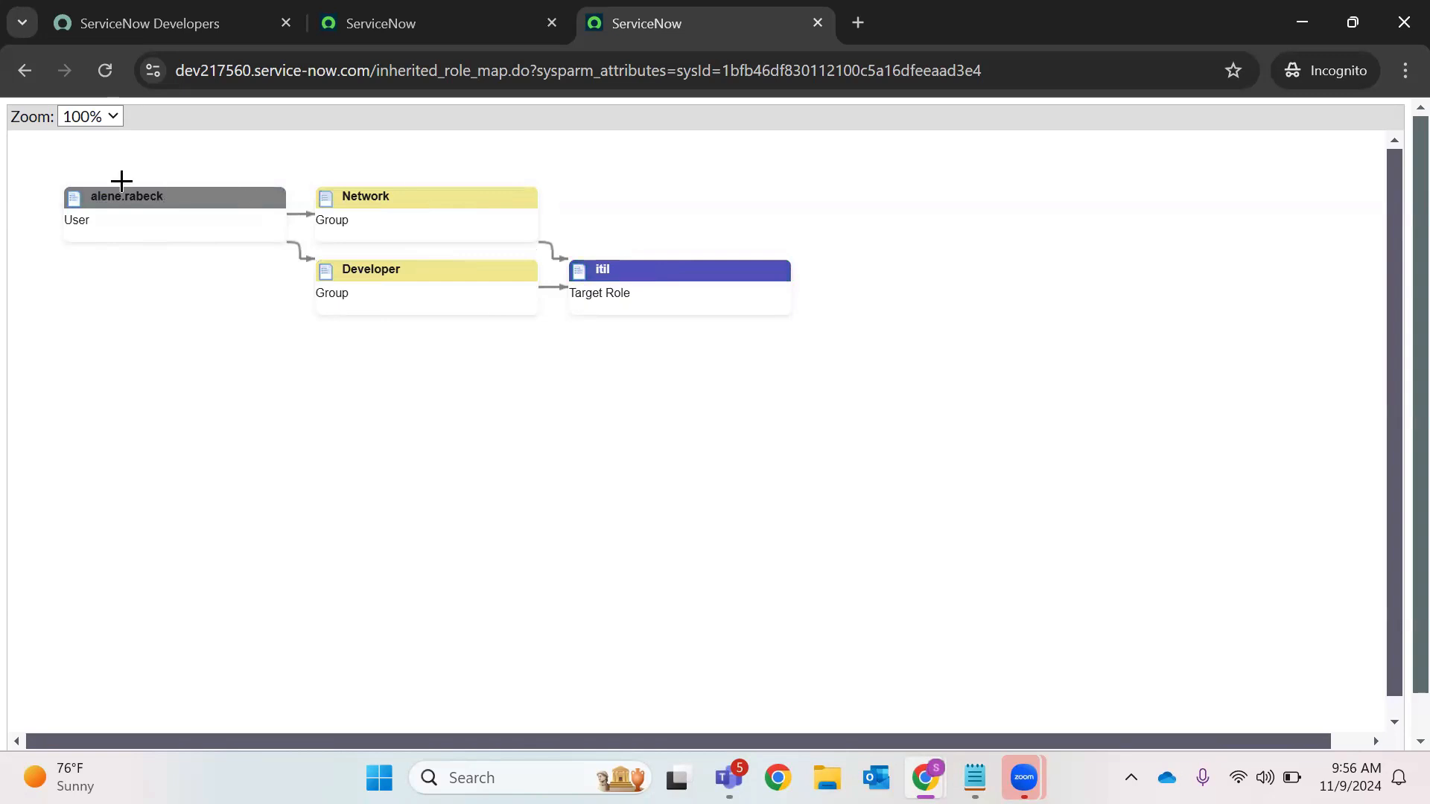
pyautogui.click(201, 195)
pyautogui.click(395, 190)
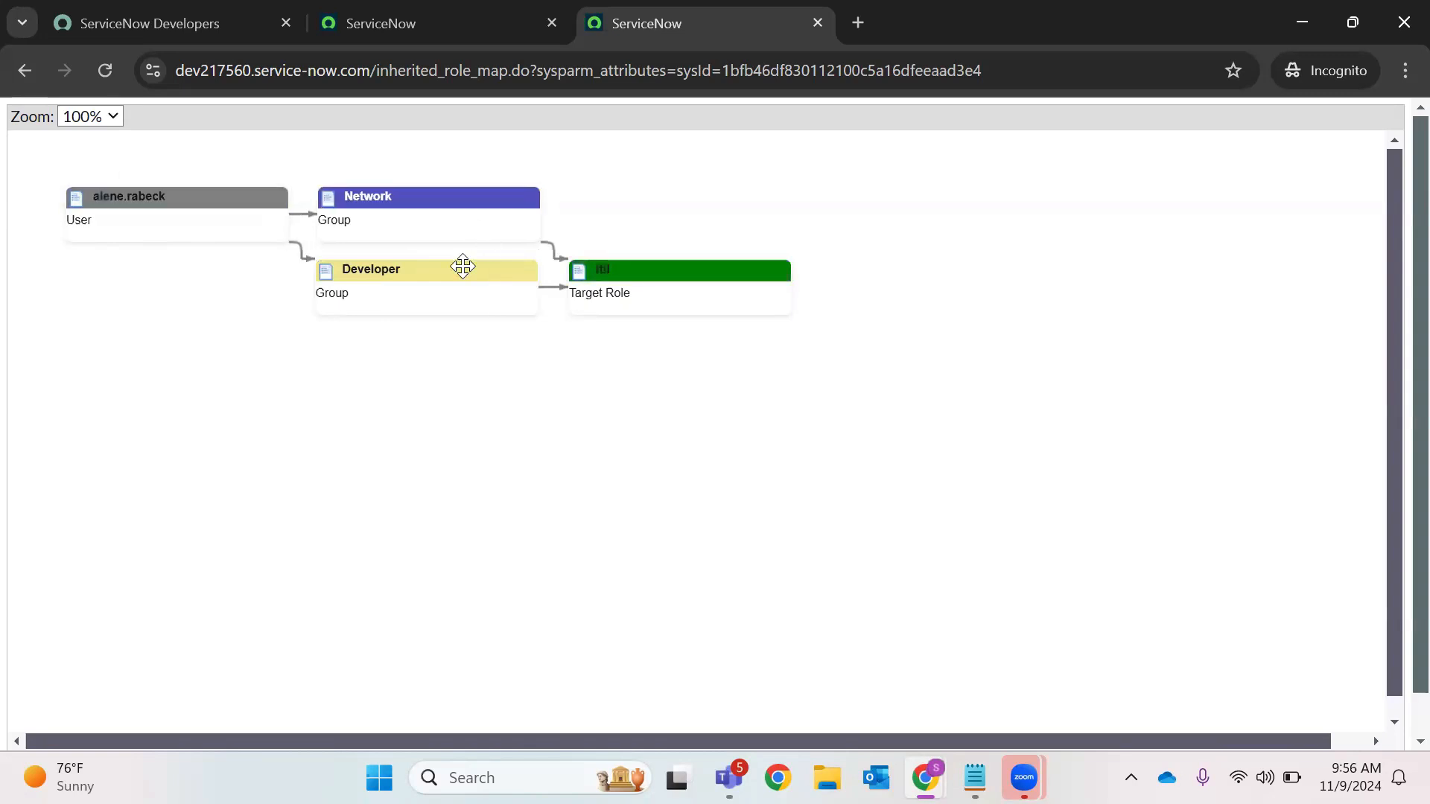
pyautogui.click(462, 266)
pyautogui.click(621, 265)
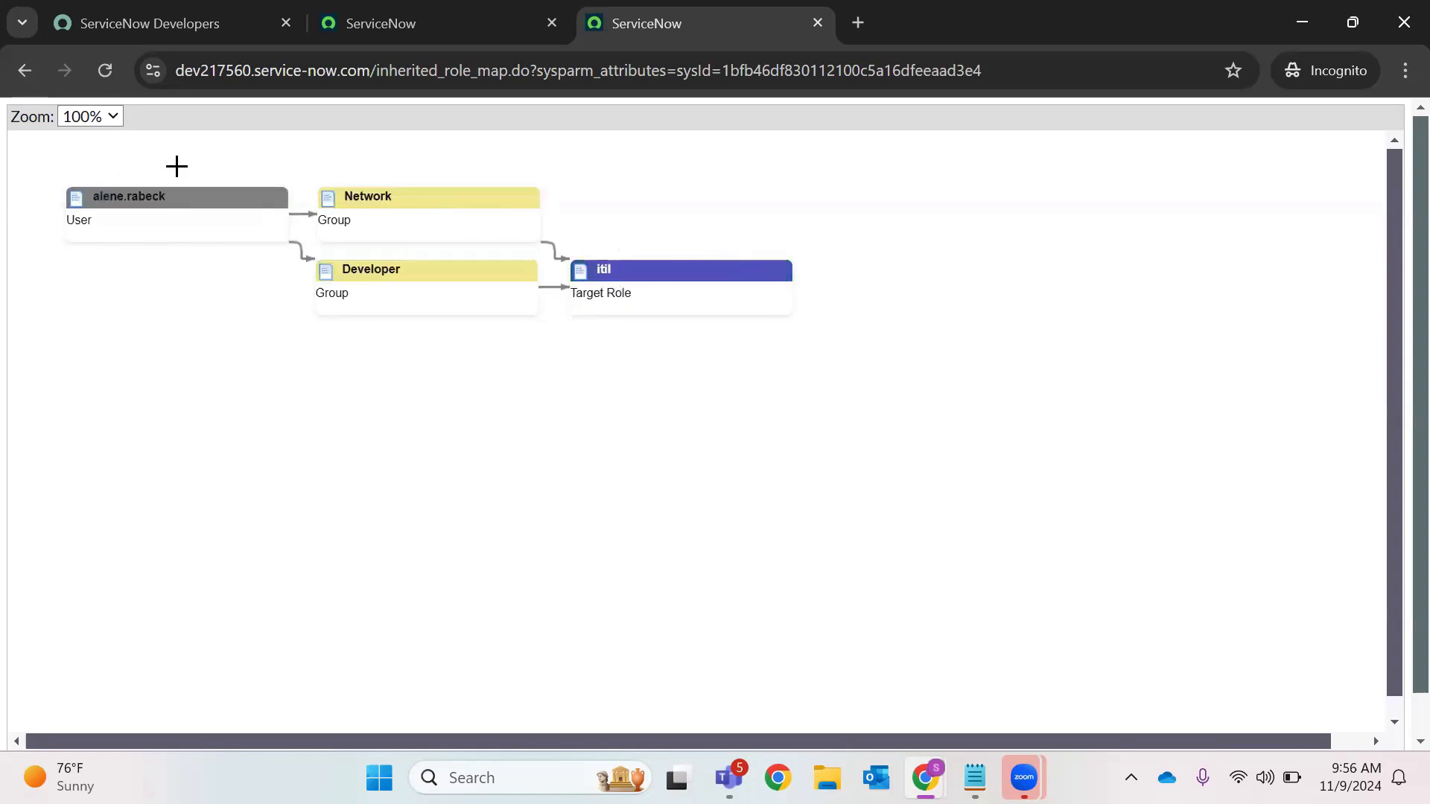
pyautogui.click(32, 73)
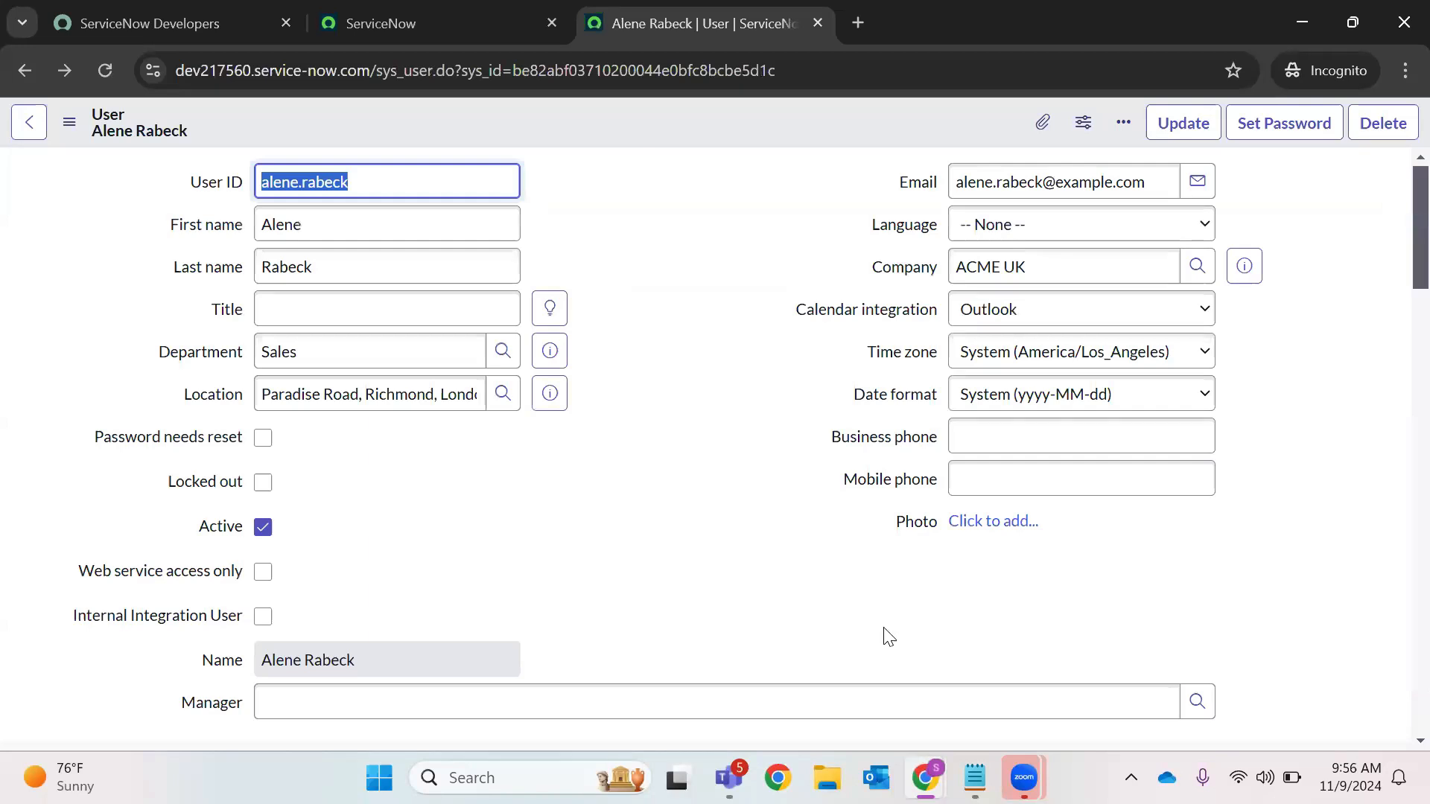
# Switch to the other window's user record, scan its 58 roles and pick platform_ml_read's inheritance cell
pyautogui.moveTo(926, 777)
pyautogui.click(824, 633)
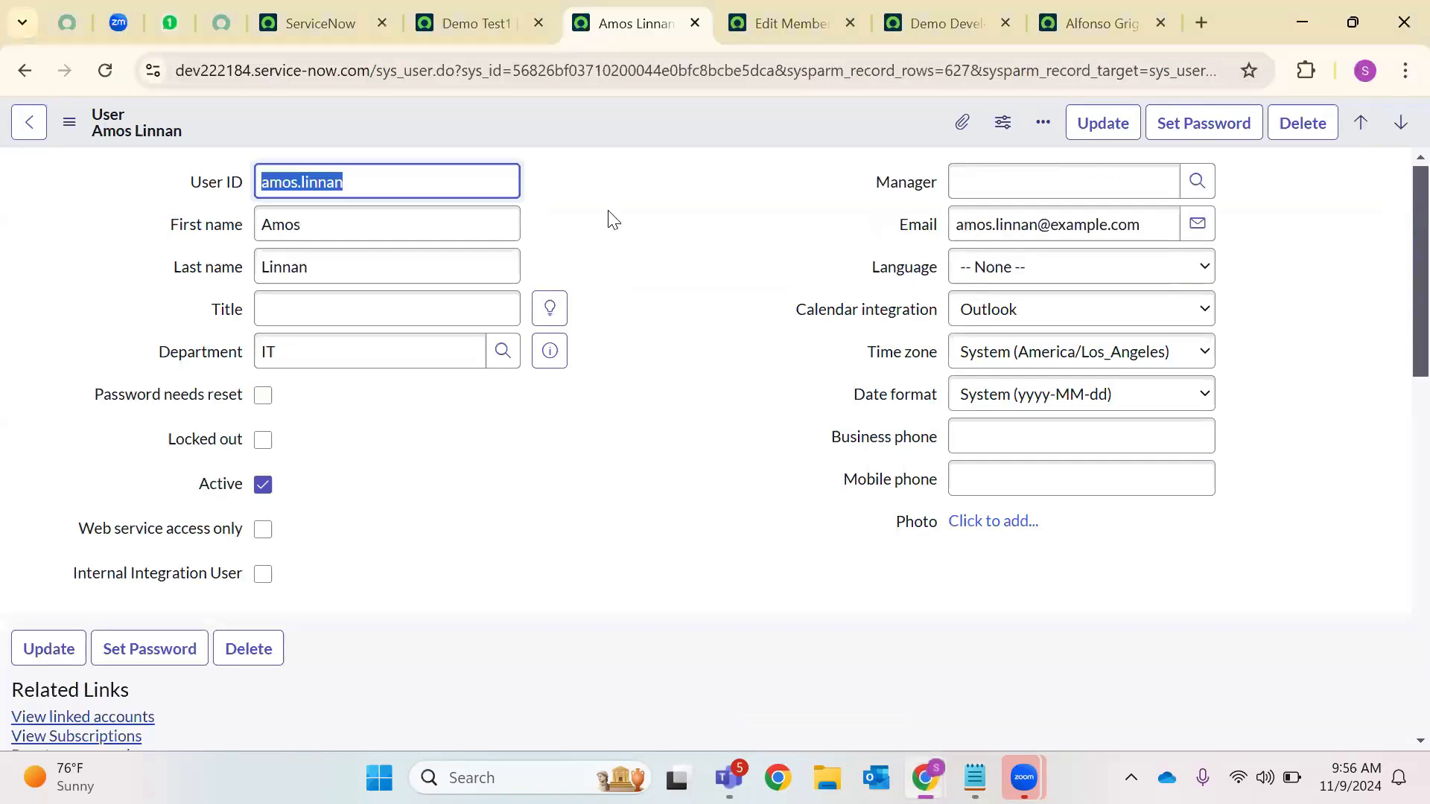
pyautogui.scroll(-8, 386, 332)
pyautogui.scroll(4, 387, 334)
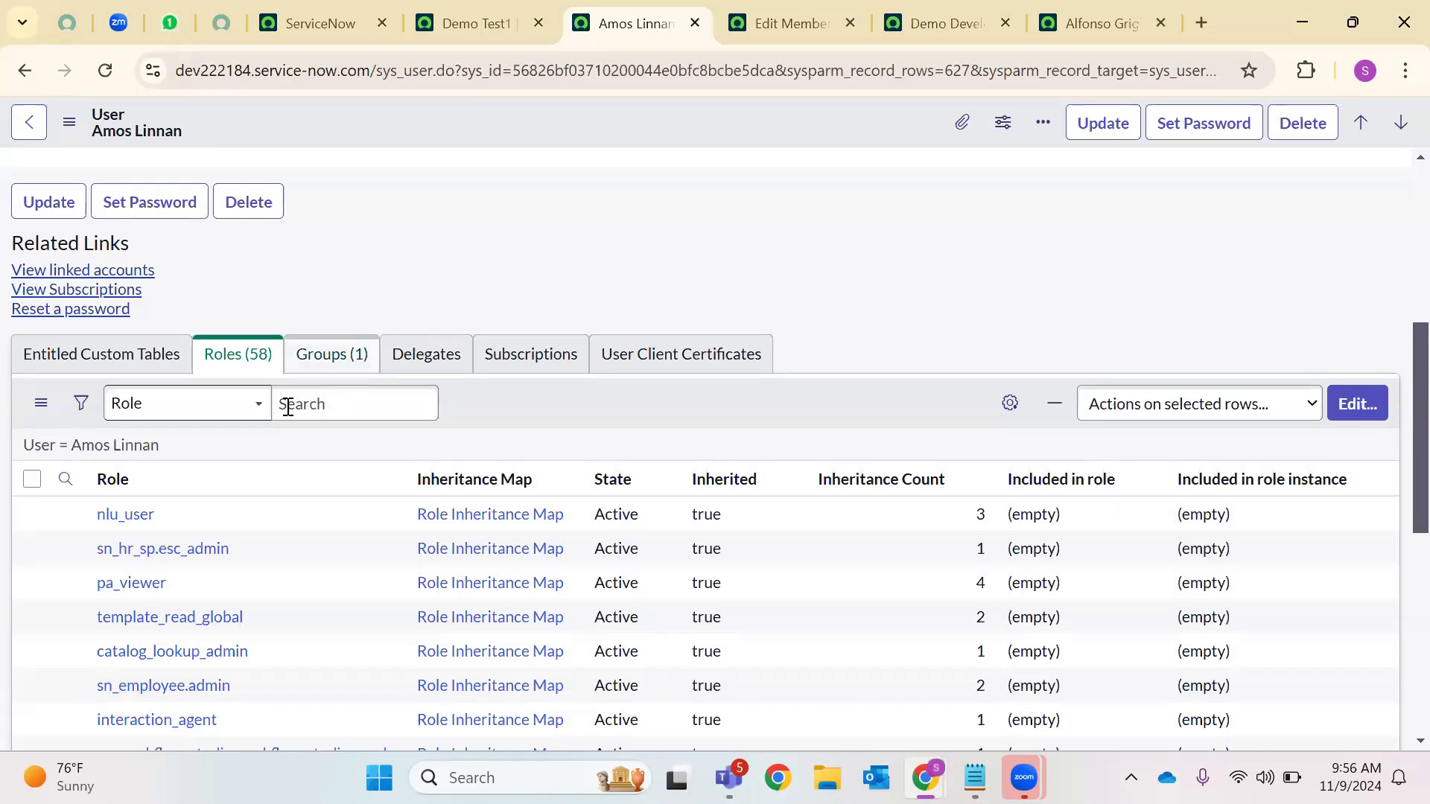
pyautogui.scroll(-5, 289, 406)
pyautogui.scroll(4, 291, 395)
pyautogui.scroll(6, 294, 386)
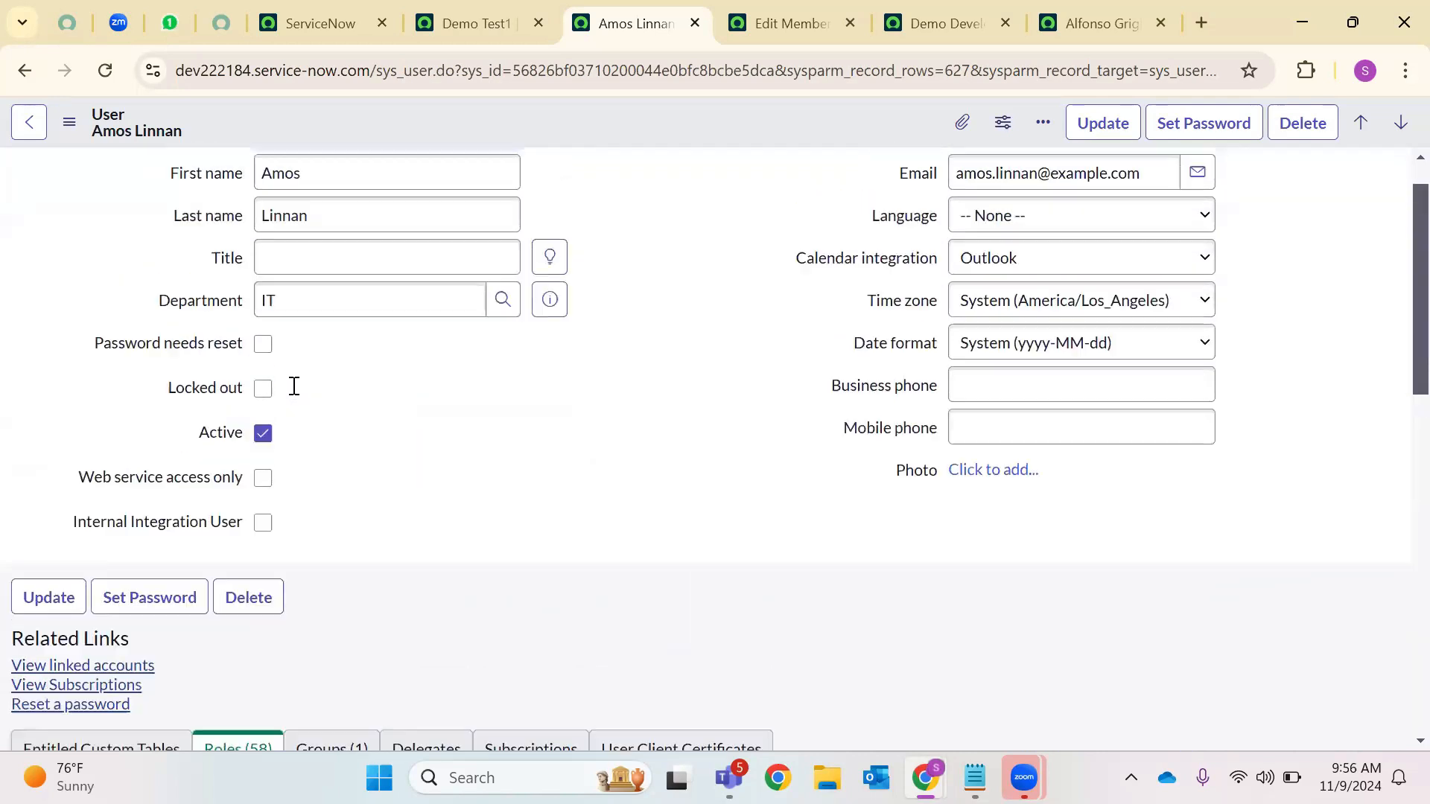
pyautogui.scroll(-12, 287, 403)
pyautogui.scroll(7, 283, 425)
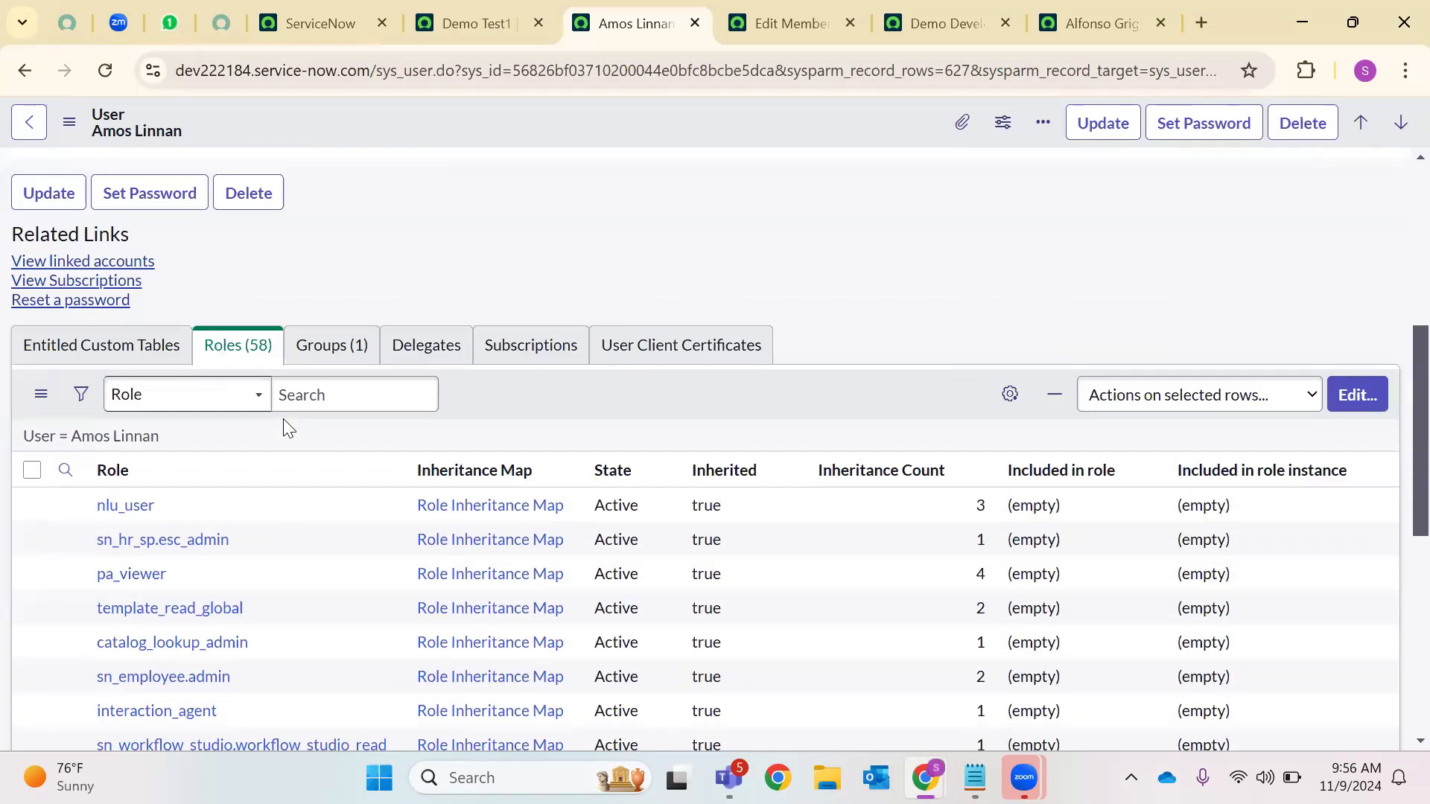
pyautogui.scroll(-6, 164, 519)
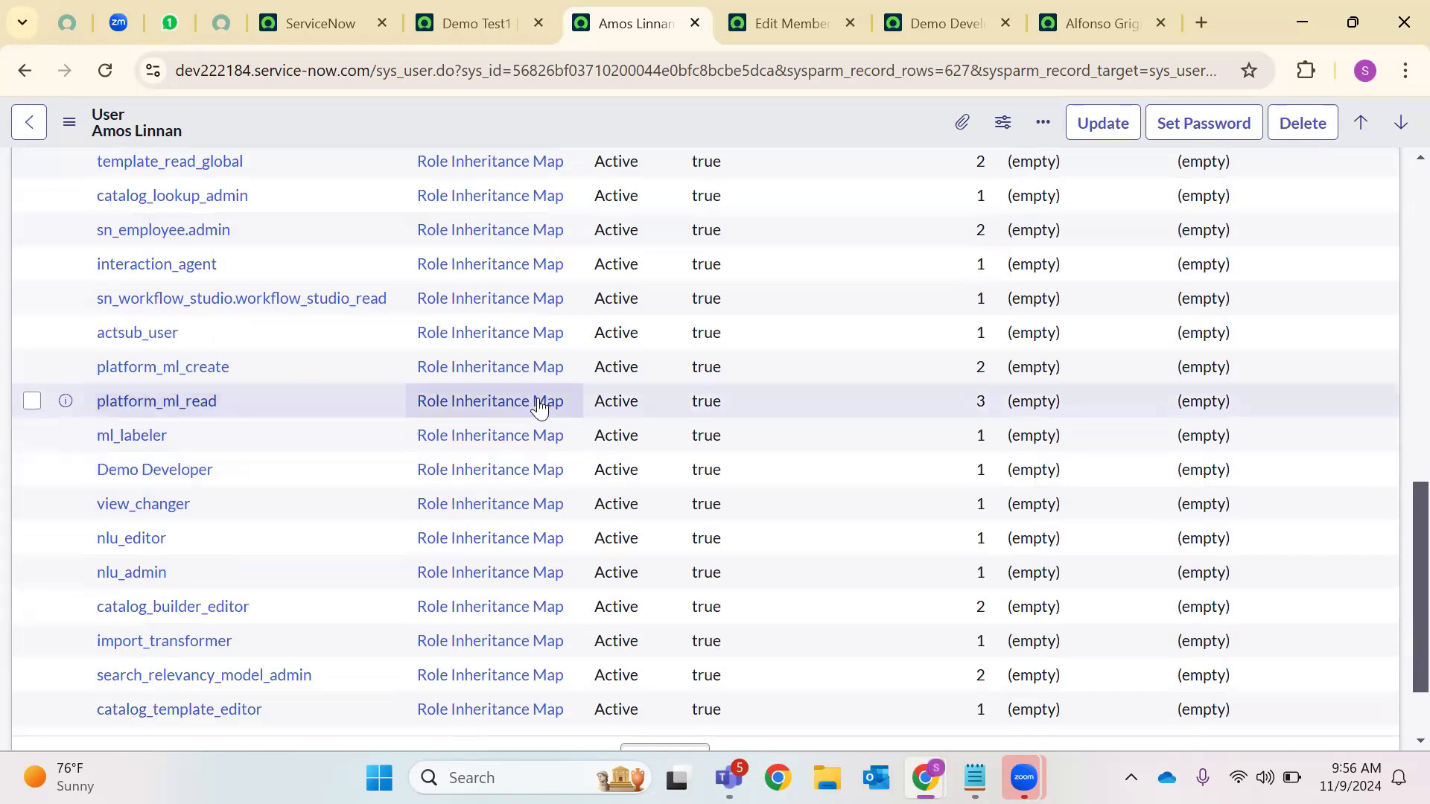
pyautogui.click(465, 410)
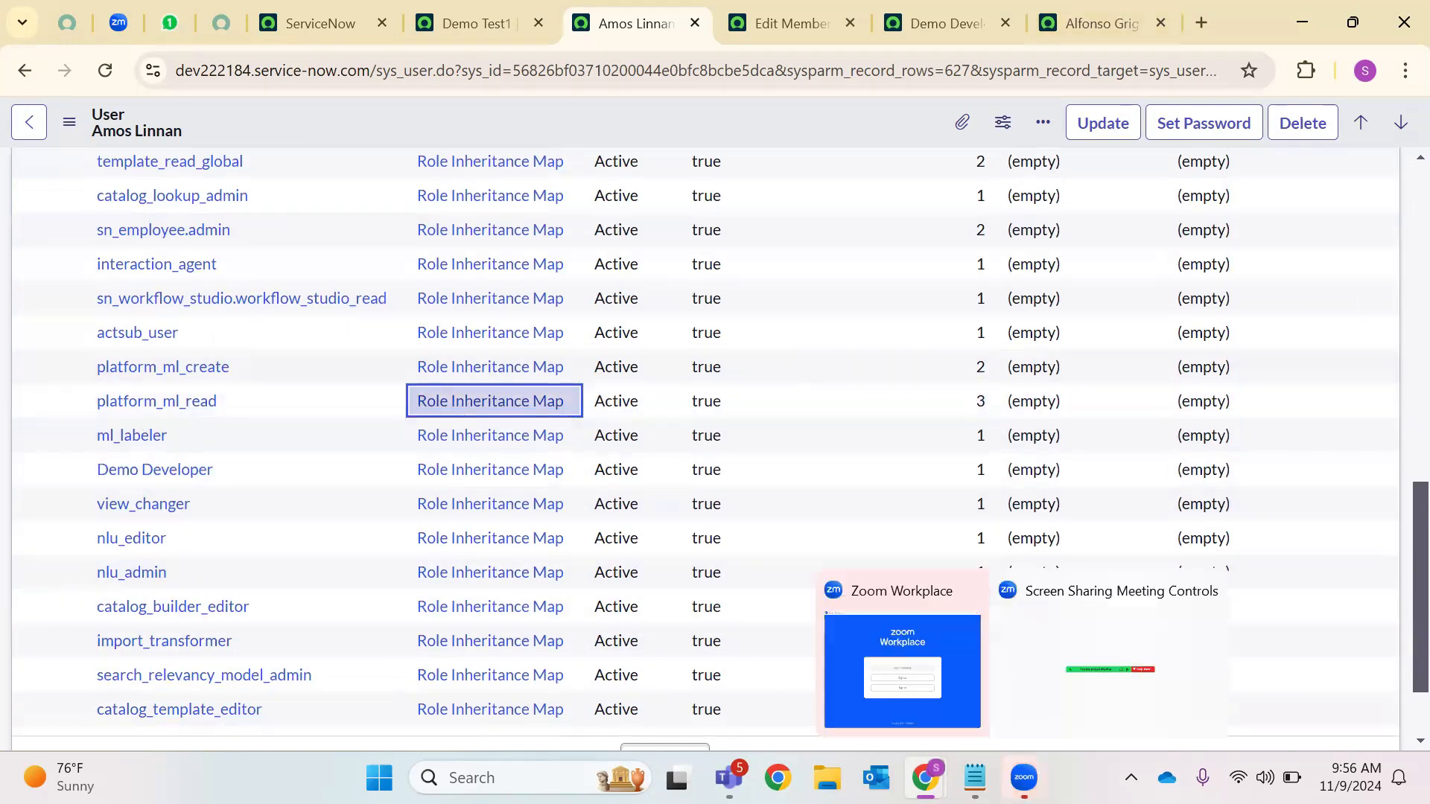
# Return to the first instance's user record and open the cmdb_read inheritance map
pyautogui.click(994, 671)
pyautogui.scroll(-15, 367, 495)
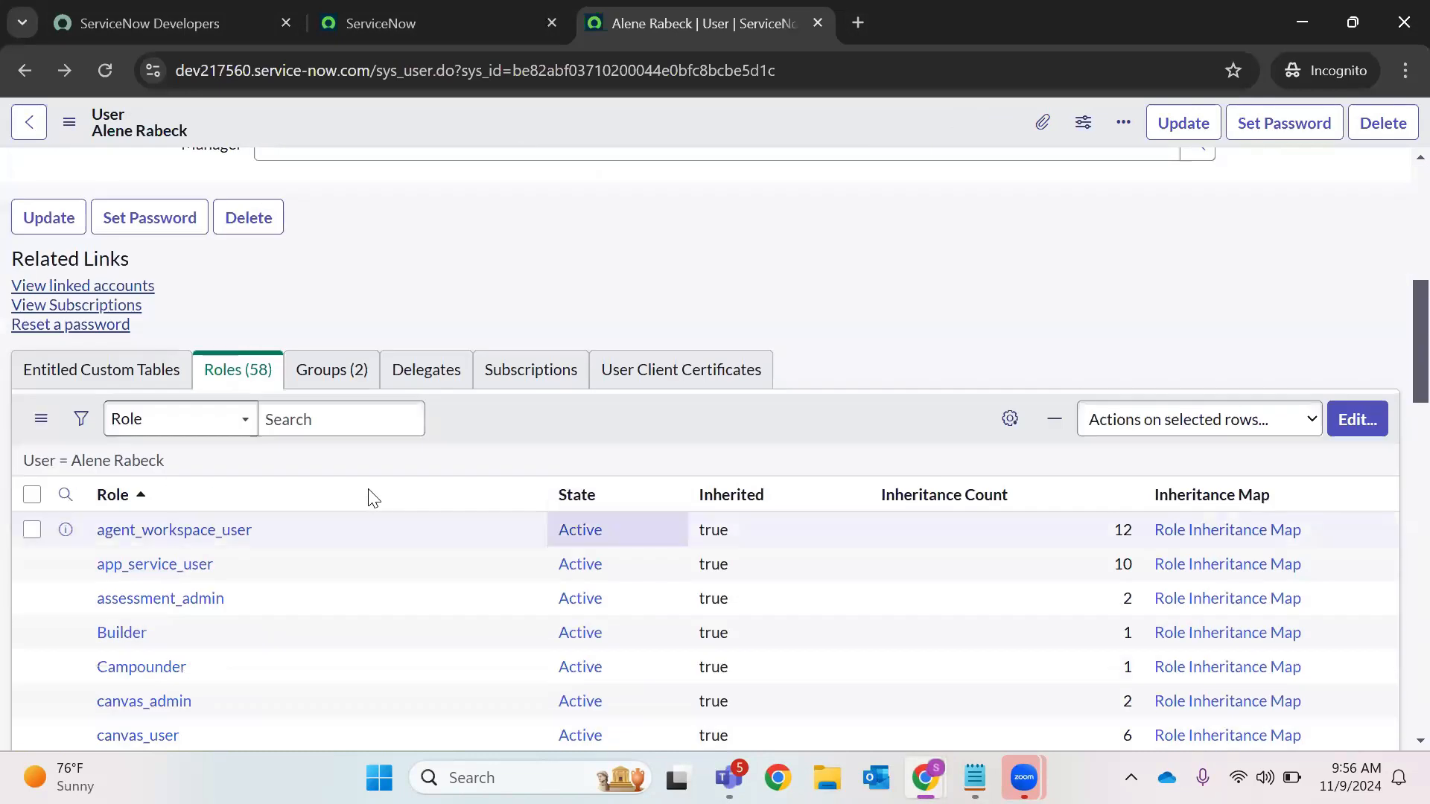
pyautogui.scroll(-4, 143, 591)
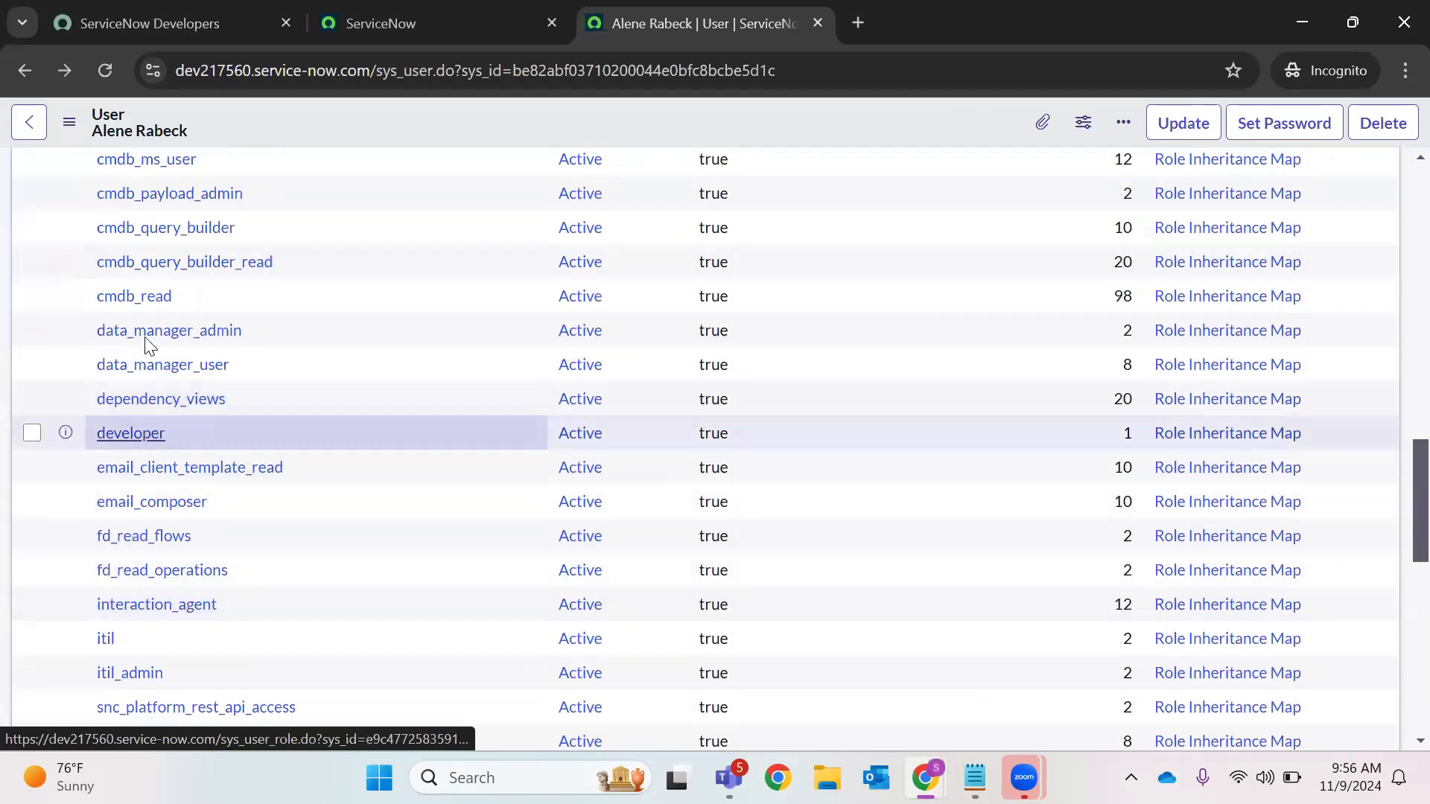
pyautogui.click(1207, 297)
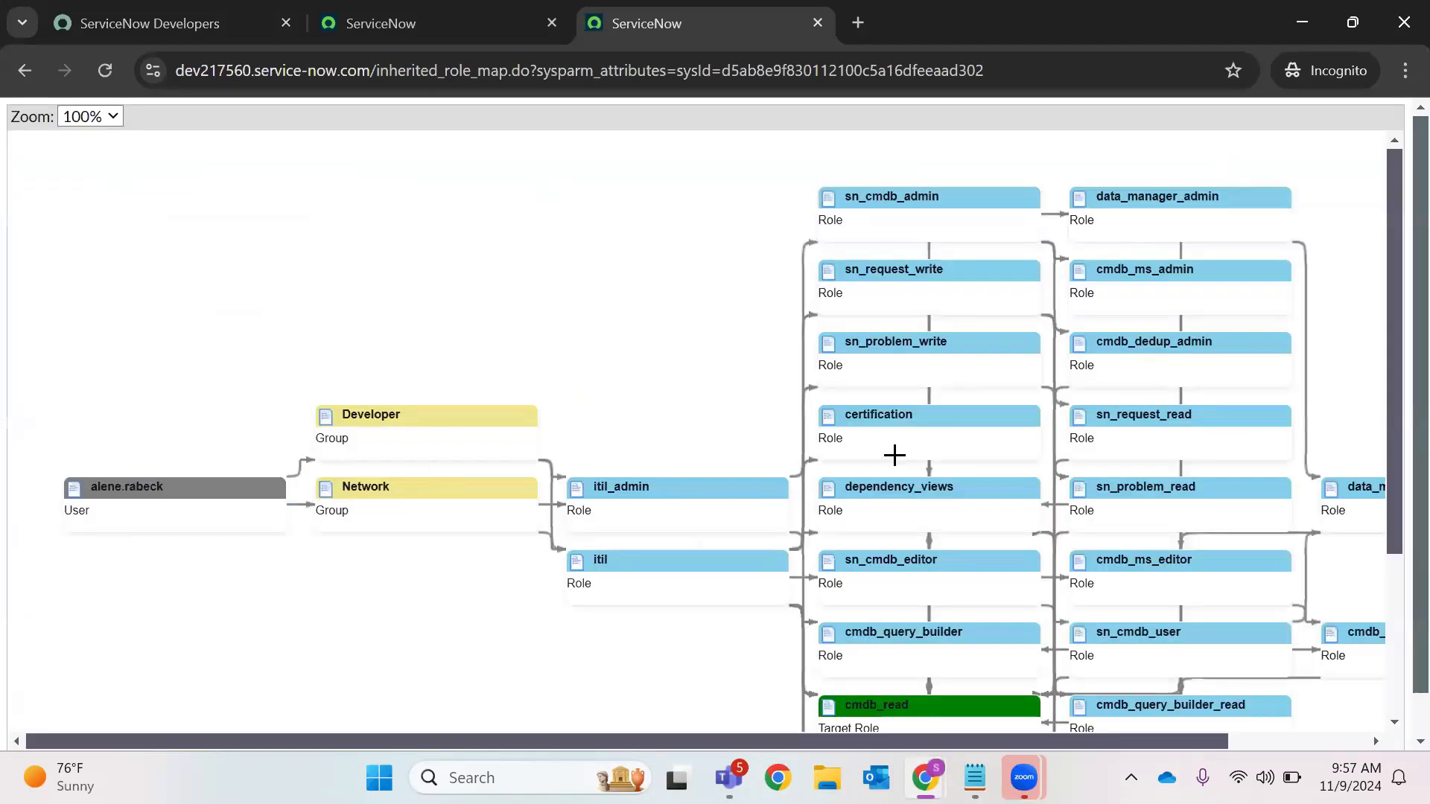
pyautogui.scroll(-3, 944, 432)
pyautogui.scroll(-1, 968, 468)
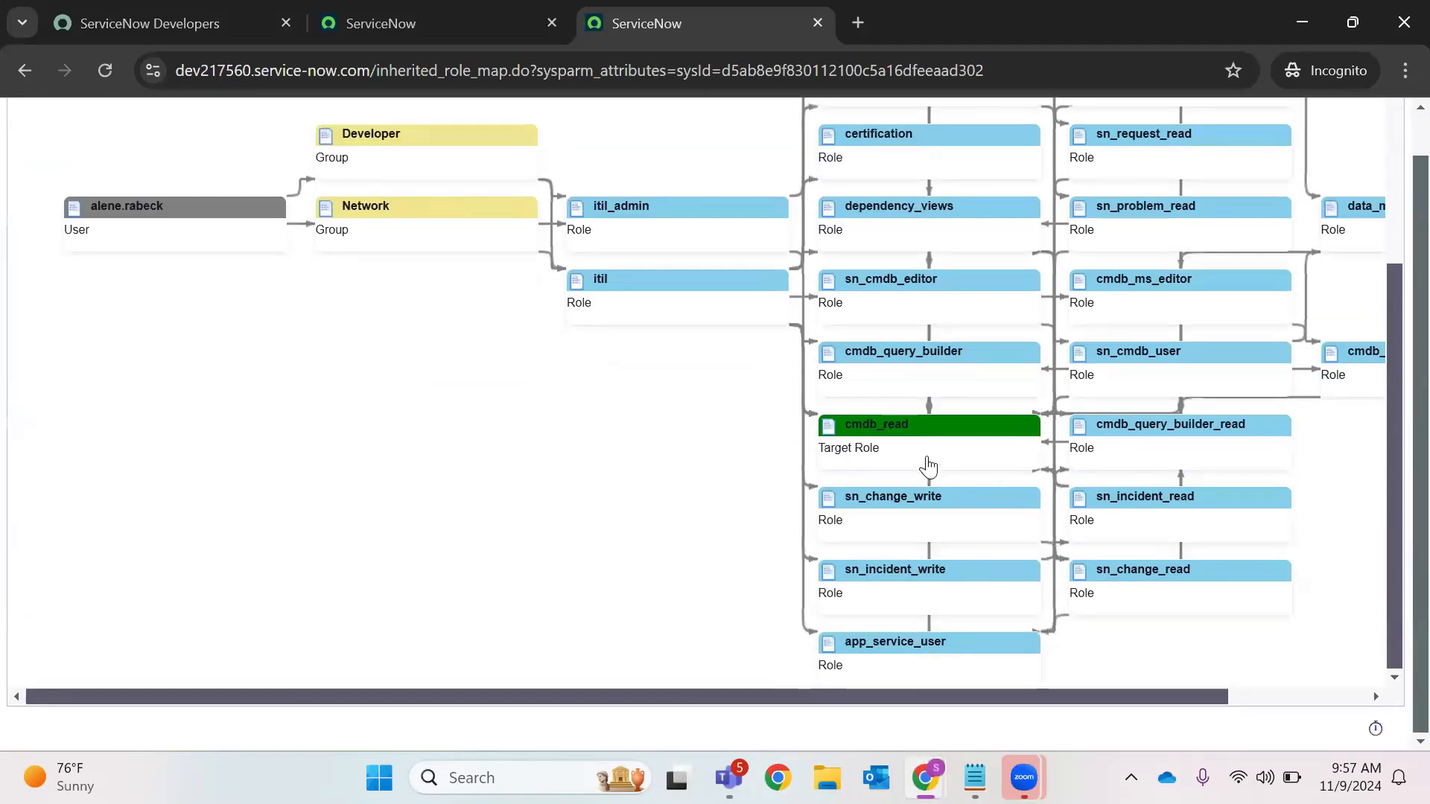
pyautogui.scroll(3, 927, 403)
pyautogui.scroll(-3, 892, 320)
# Select the user, Developer, Network, itil_admin and itil nodes in the cmdb_read map
pyautogui.click(236, 209)
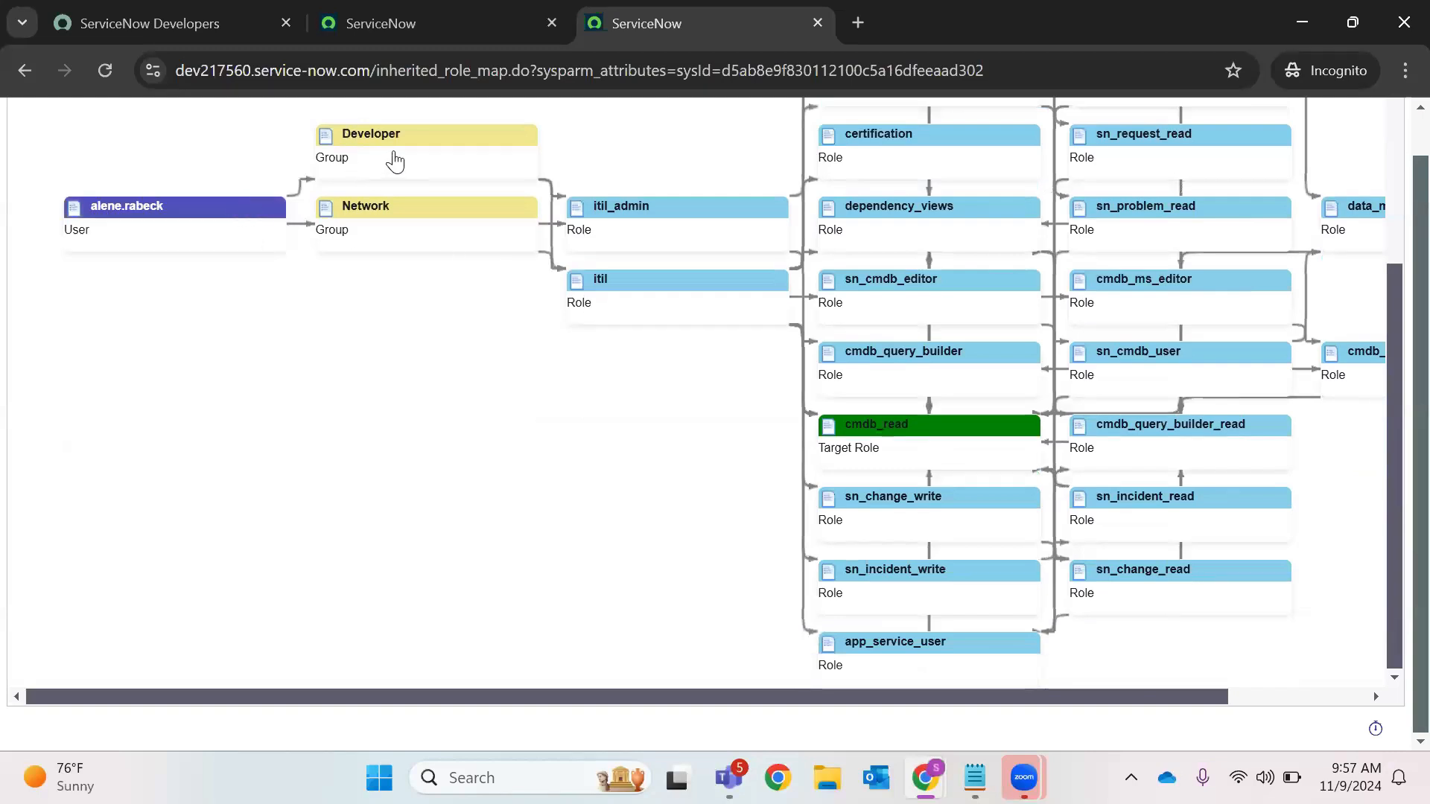
pyautogui.click(417, 136)
pyautogui.click(429, 217)
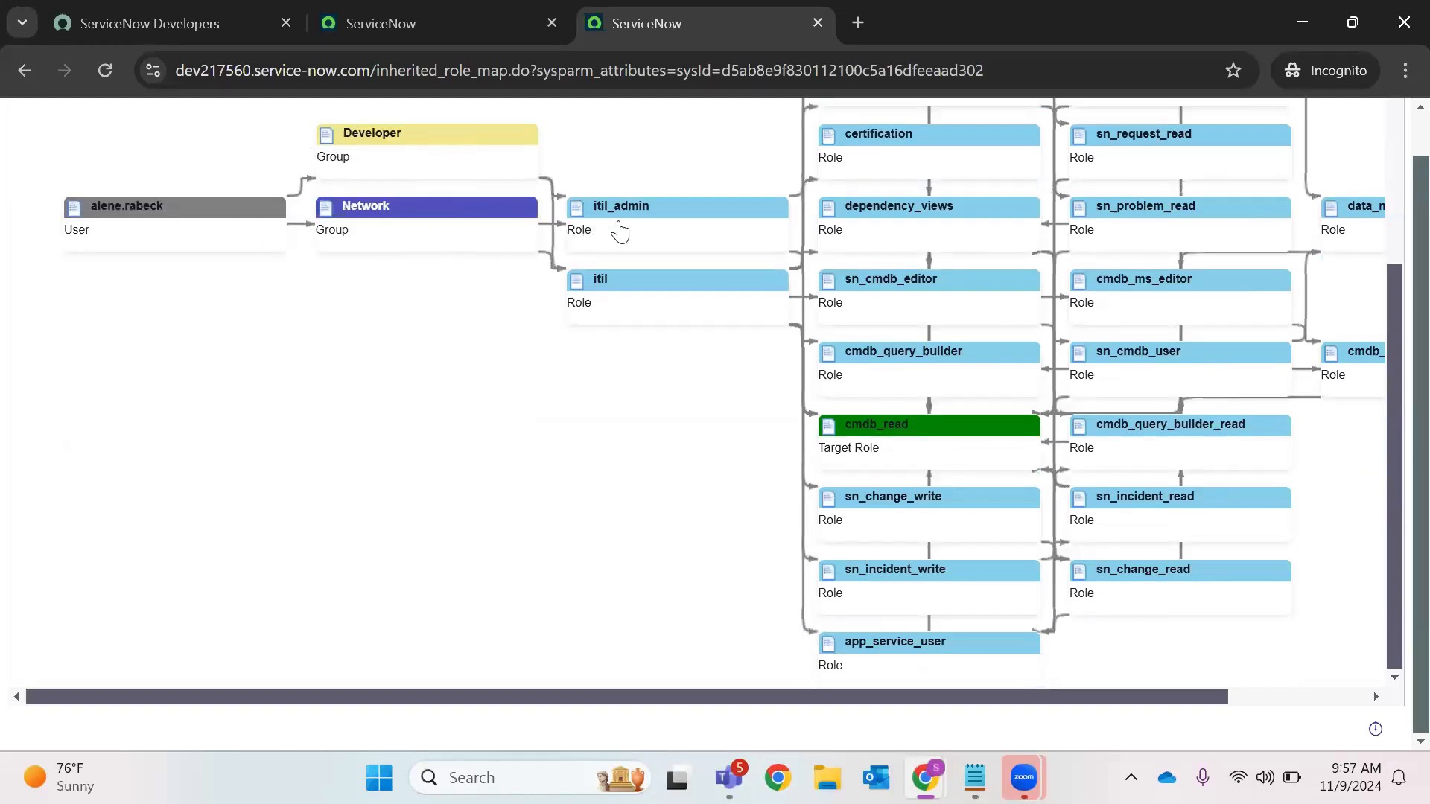
pyautogui.click(673, 211)
pyautogui.moveTo(663, 279); pyautogui.dragTo(664, 275)
pyautogui.scroll(3, 861, 254)
pyautogui.scroll(-2, 709, 389)
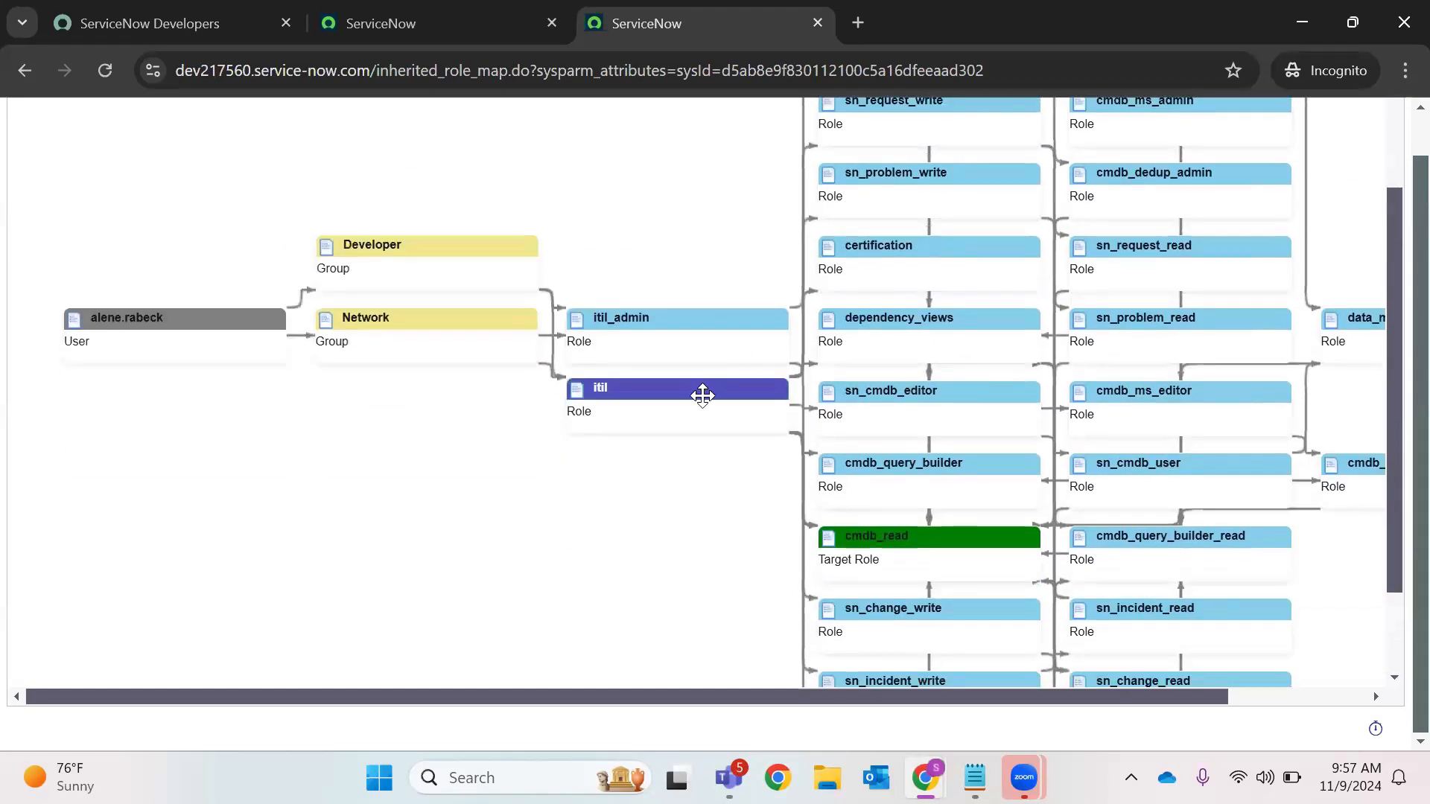
pyautogui.scroll(-2, 857, 417)
# Highlight the itil_admin and cmdb_read nodes and scroll across the map
pyautogui.click(915, 426)
pyautogui.scroll(3, 1050, 429)
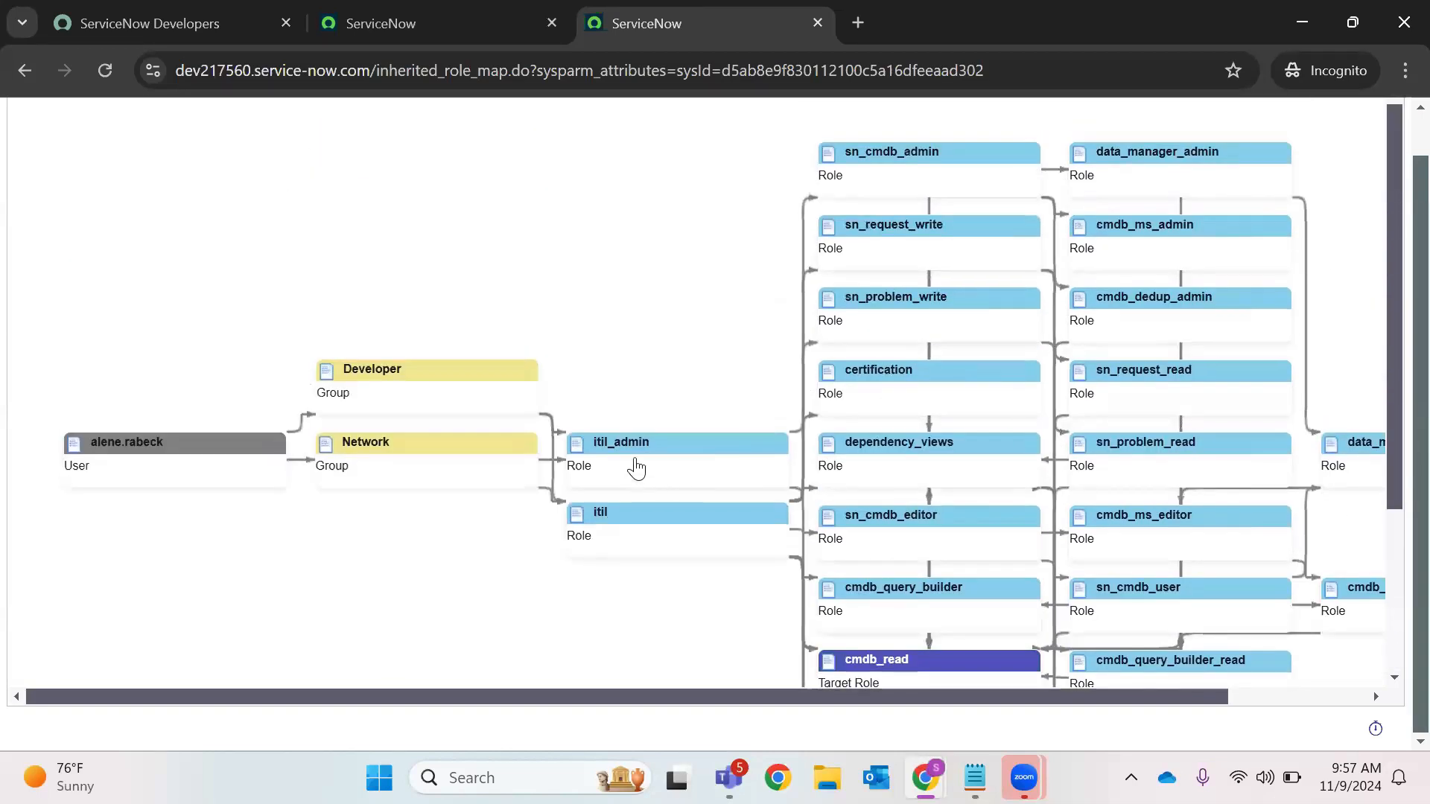
pyautogui.click(670, 440)
pyautogui.scroll(-3, 909, 423)
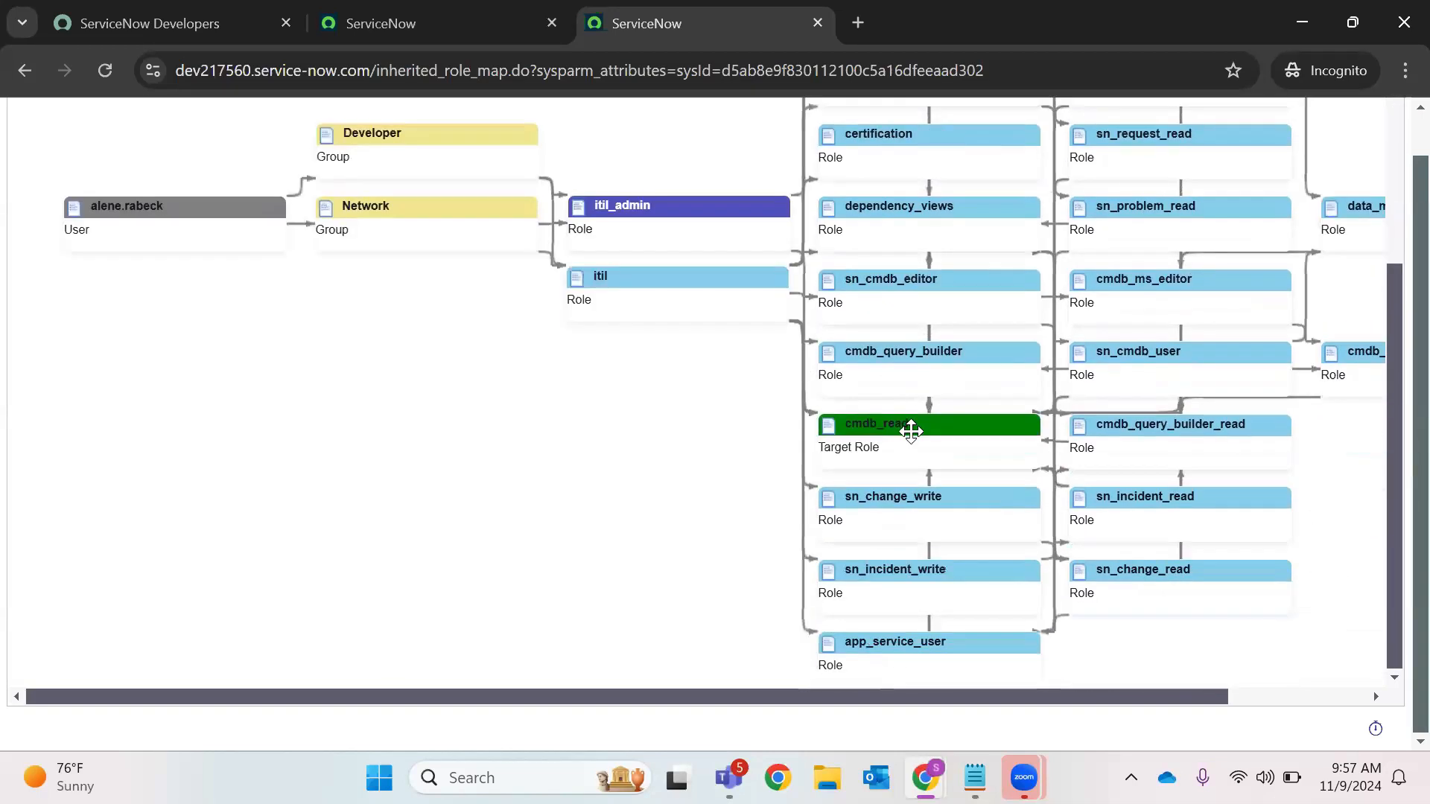
pyautogui.click(911, 428)
pyautogui.scroll(2, 911, 429)
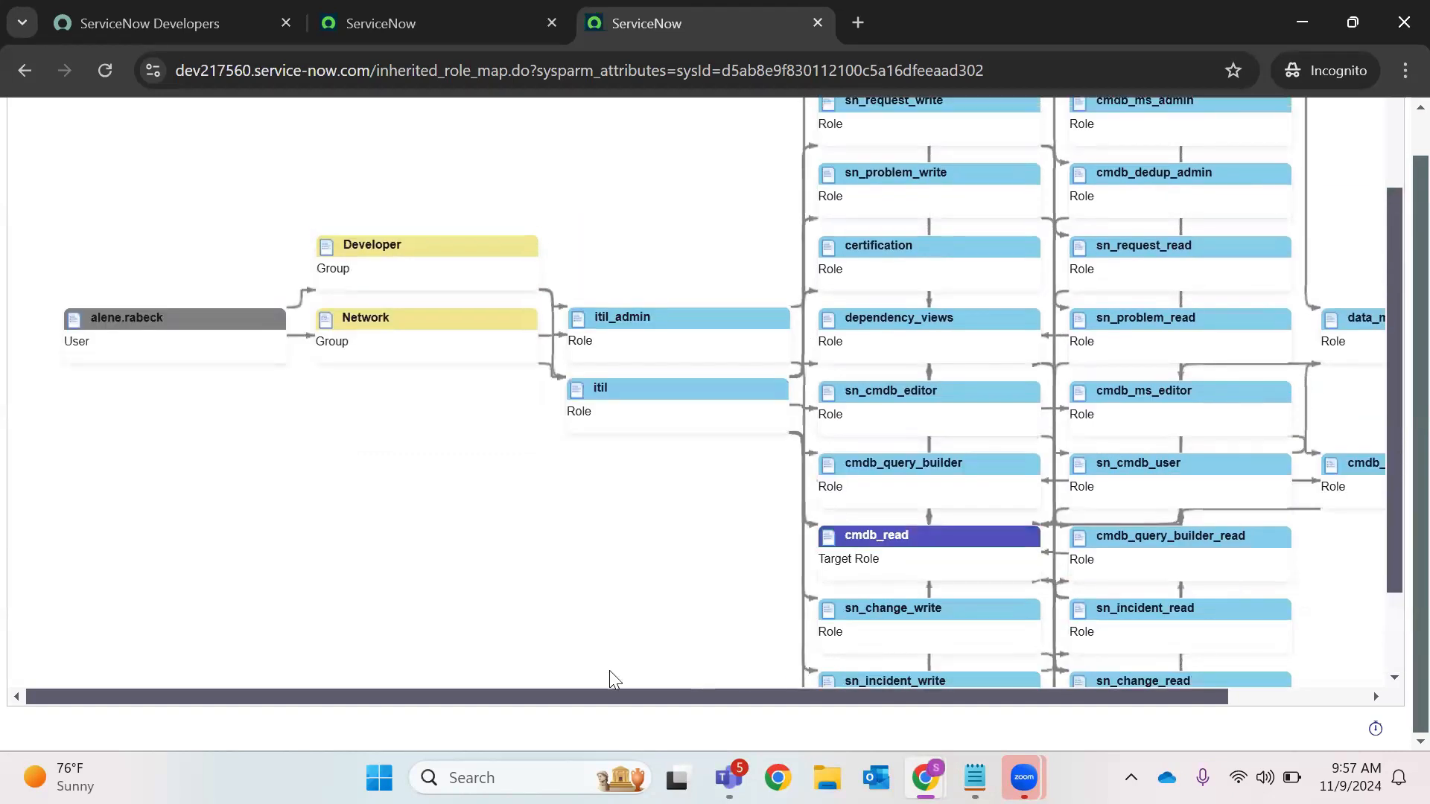
pyautogui.moveTo(561, 693); pyautogui.dragTo(700, 696)
pyautogui.scroll(2, 1240, 342)
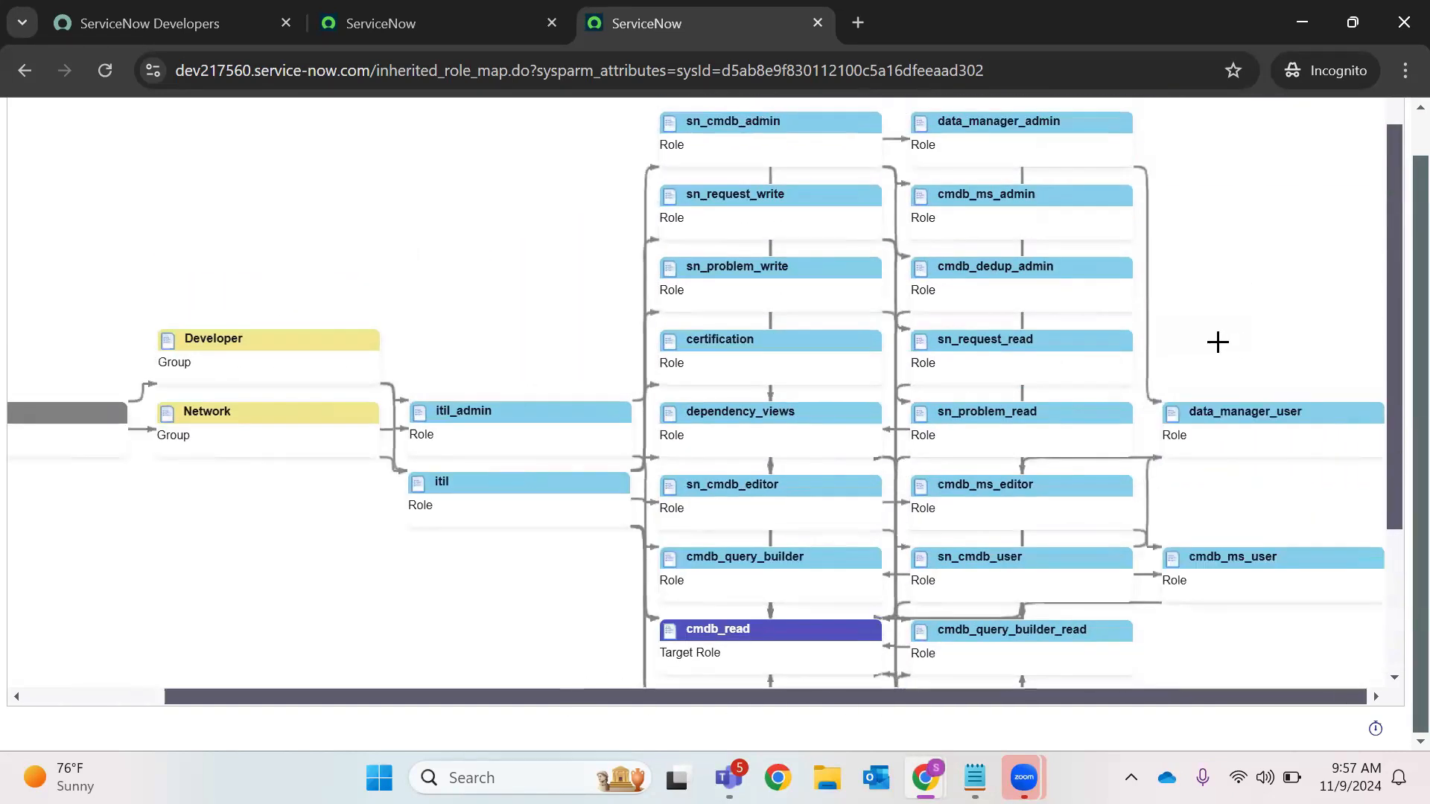
pyautogui.scroll(-3, 1049, 321)
pyautogui.scroll(3, 775, 405)
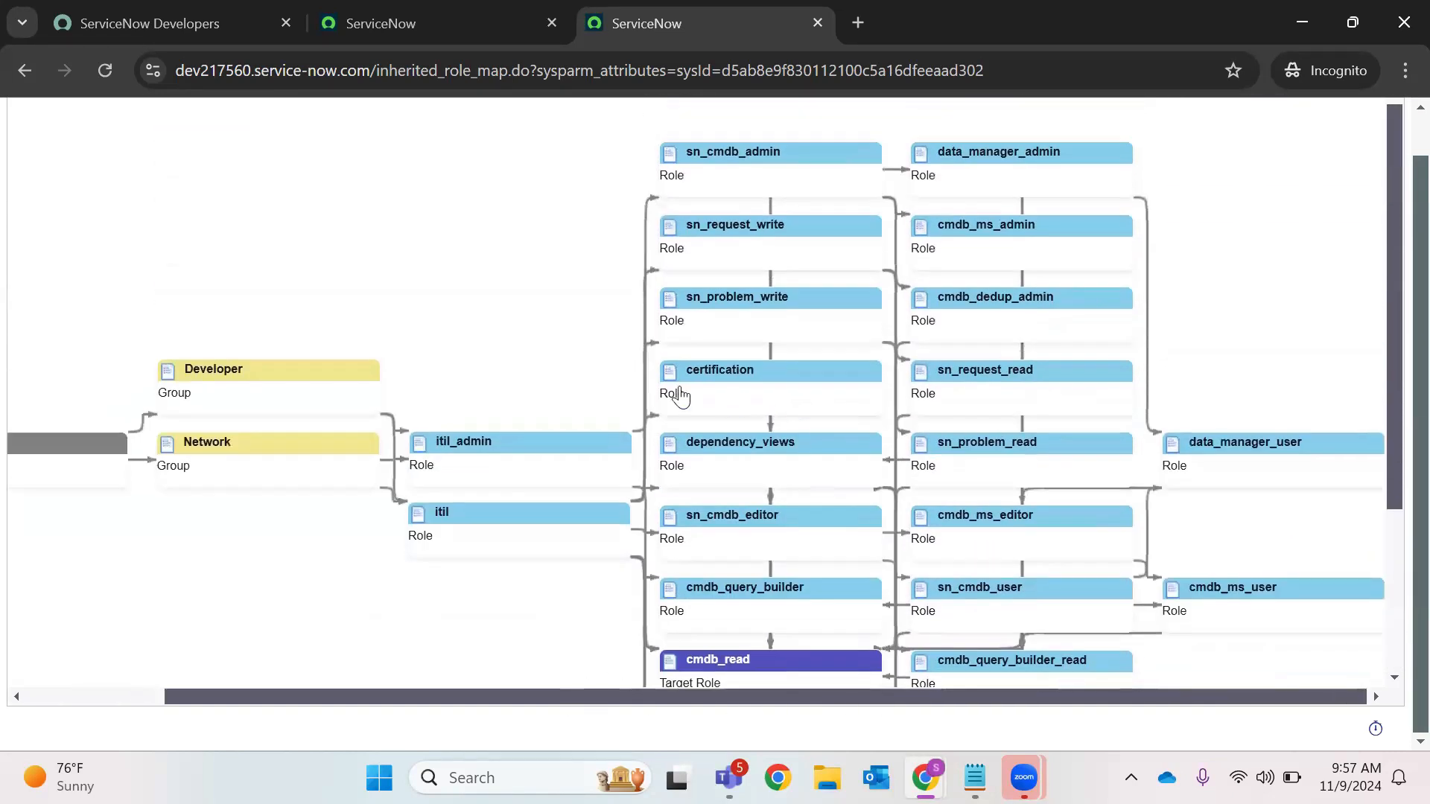
pyautogui.moveTo(221, 692); pyautogui.dragTo(82, 694)
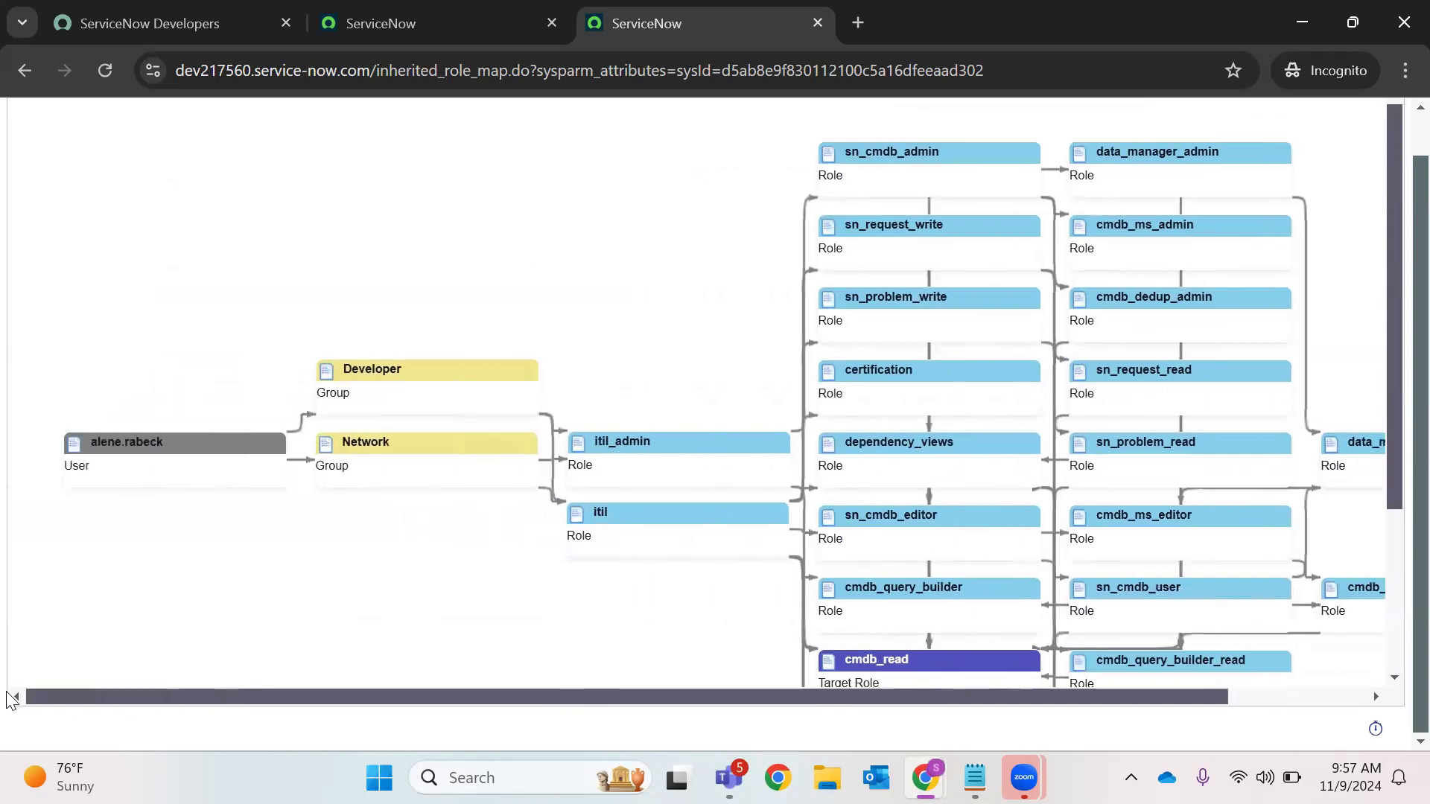
# Go back to the user record, find sn_request_read in Roles and open its inheritance map
pyautogui.hotkey('alt', 'Left')
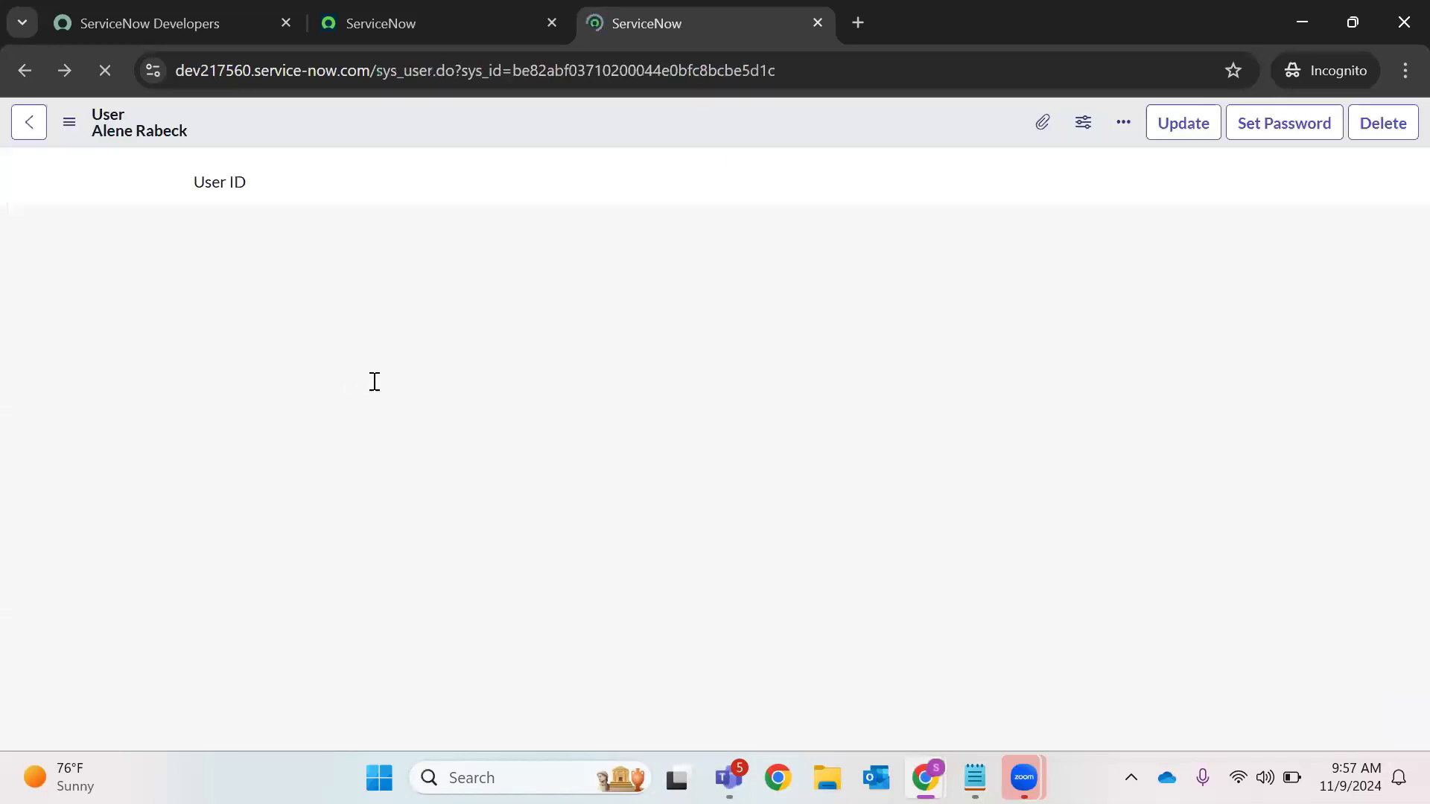
pyautogui.scroll(-3, 633, 439)
pyautogui.scroll(-7, 629, 450)
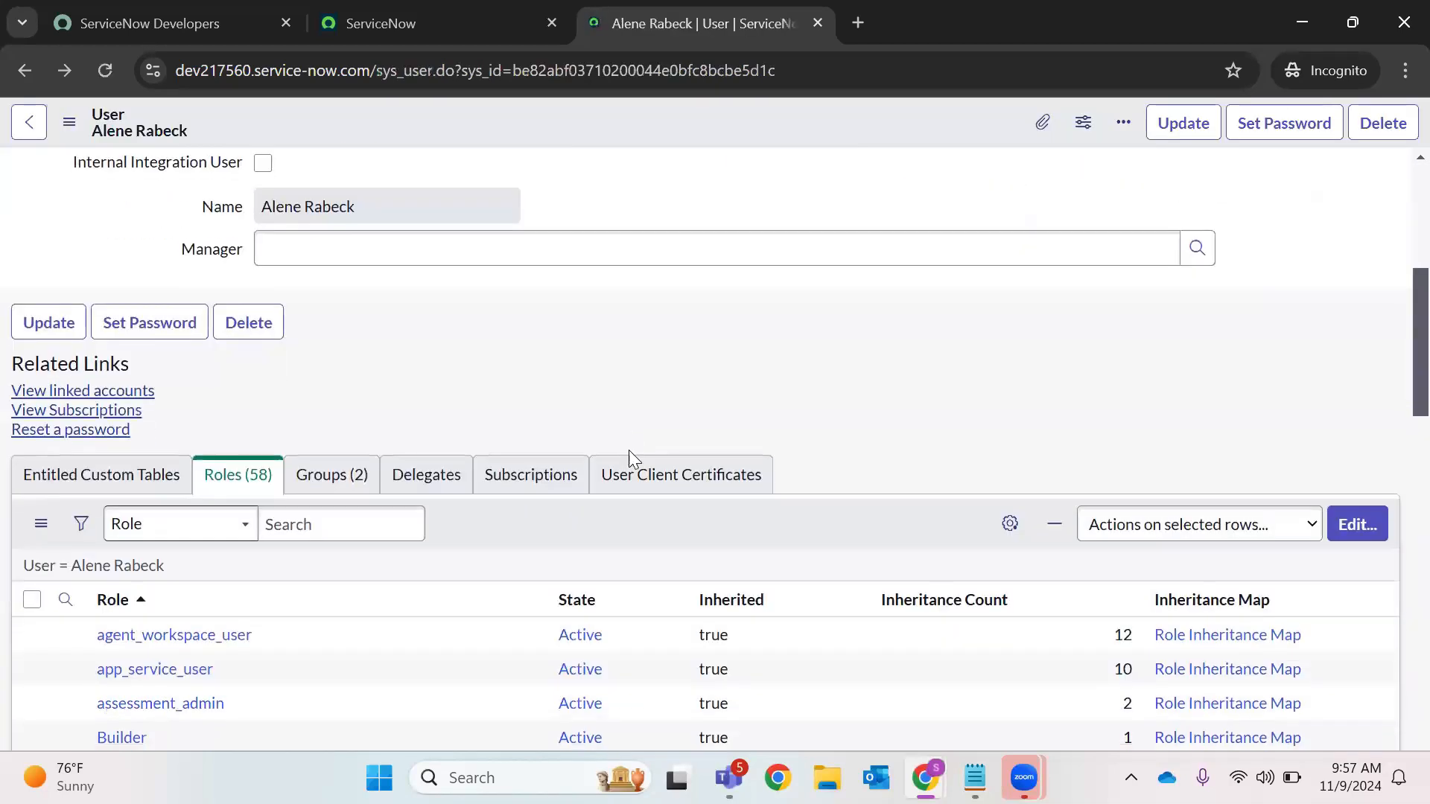
pyautogui.scroll(-3, 623, 453)
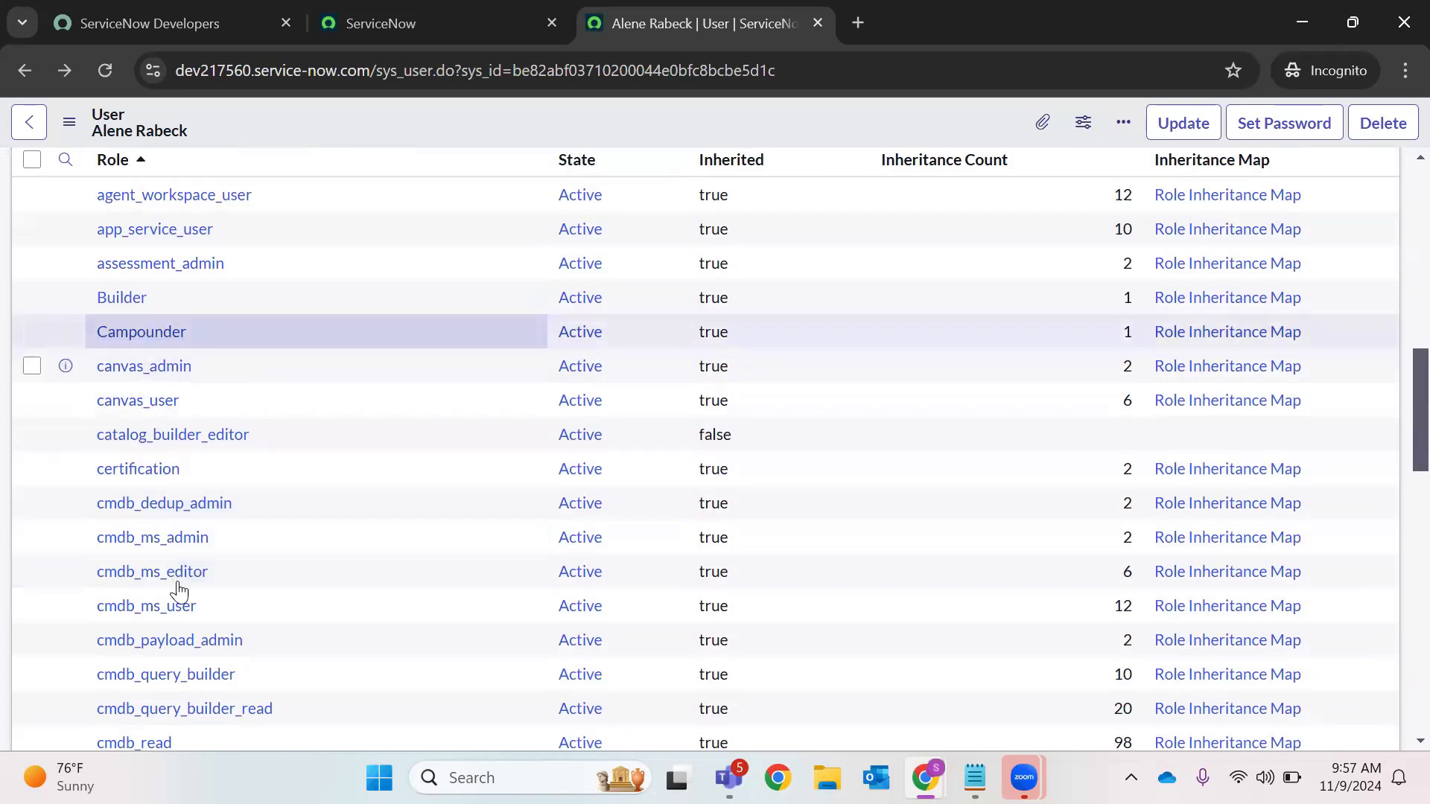
pyautogui.scroll(-4, 171, 573)
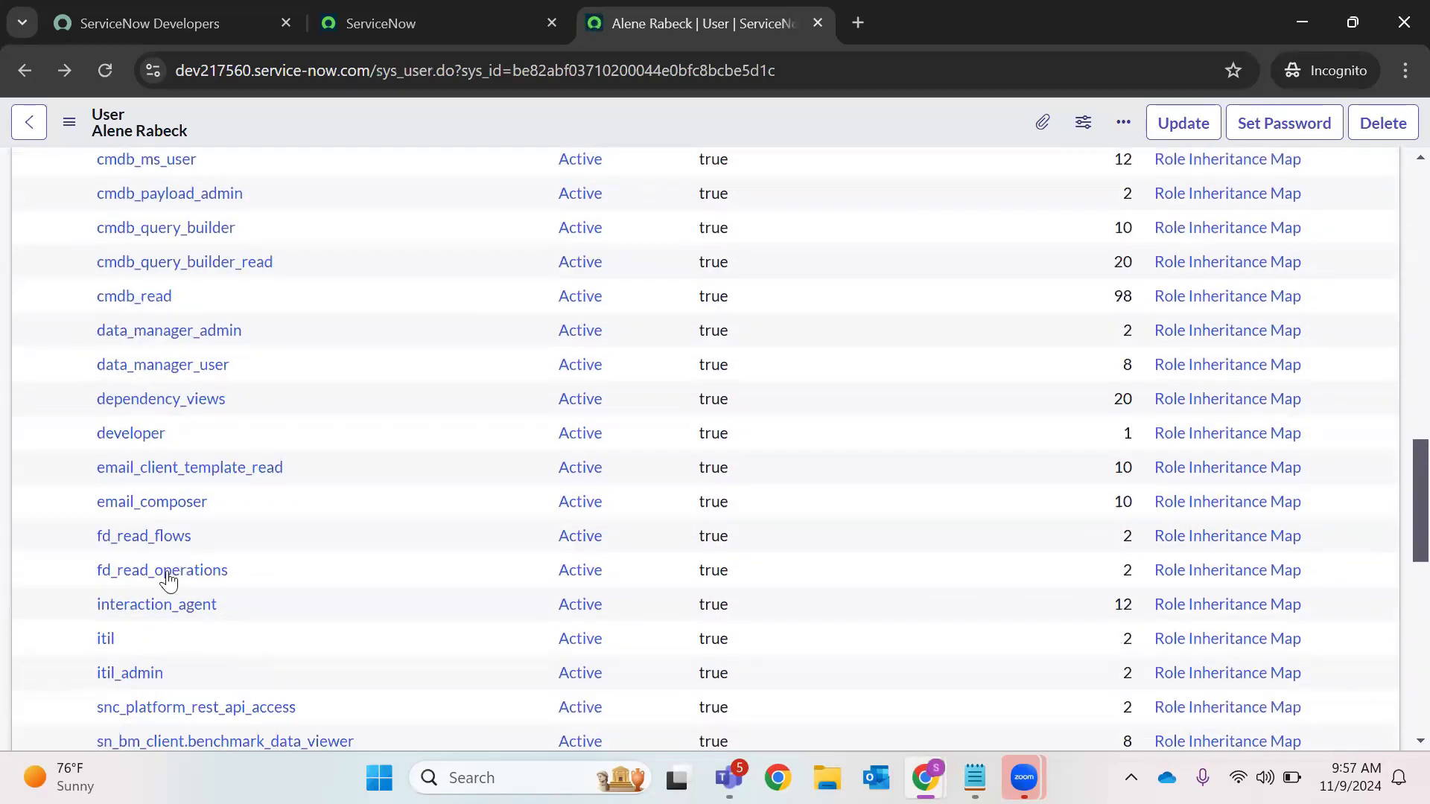
pyautogui.scroll(-3, 158, 609)
pyautogui.scroll(-4, 162, 615)
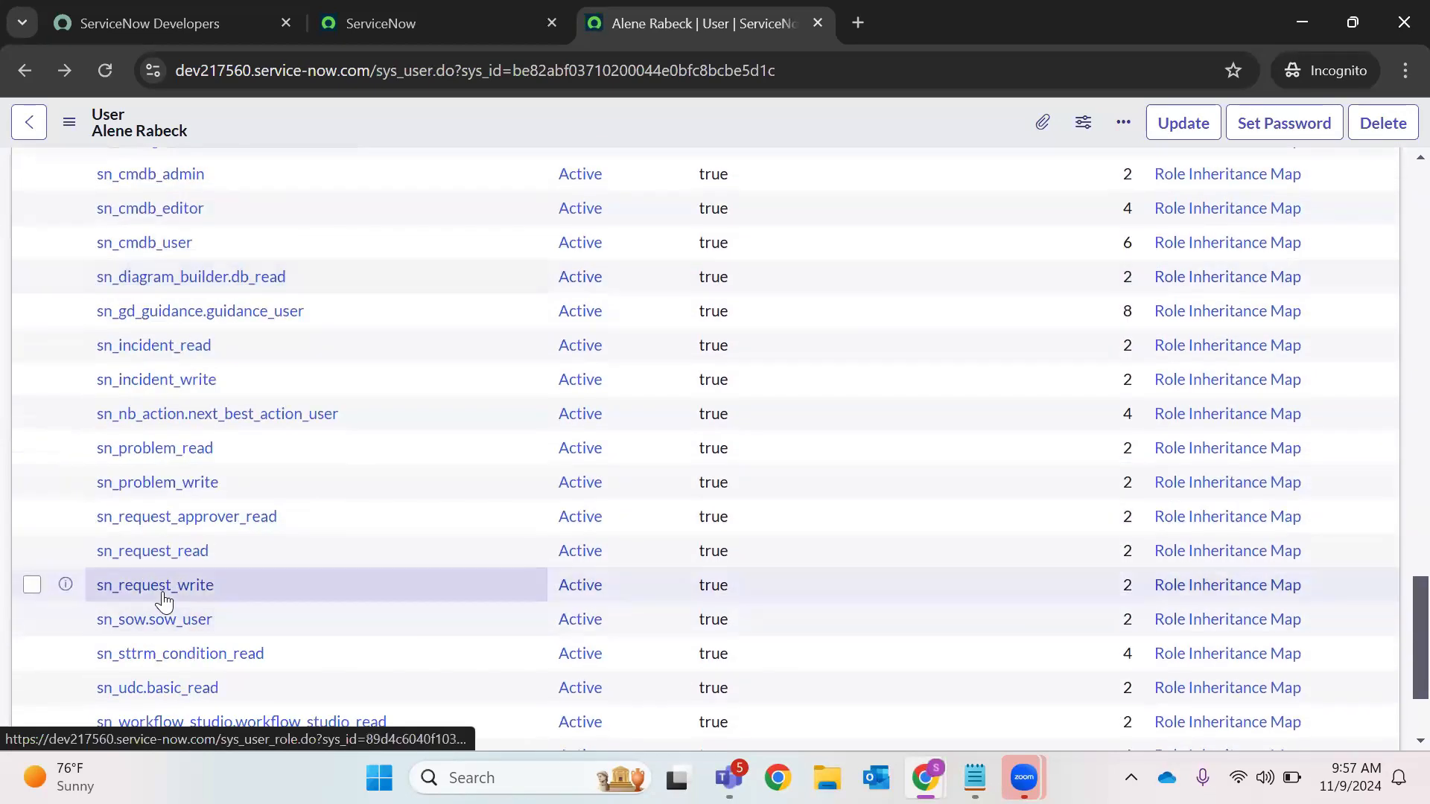
pyautogui.click(170, 555)
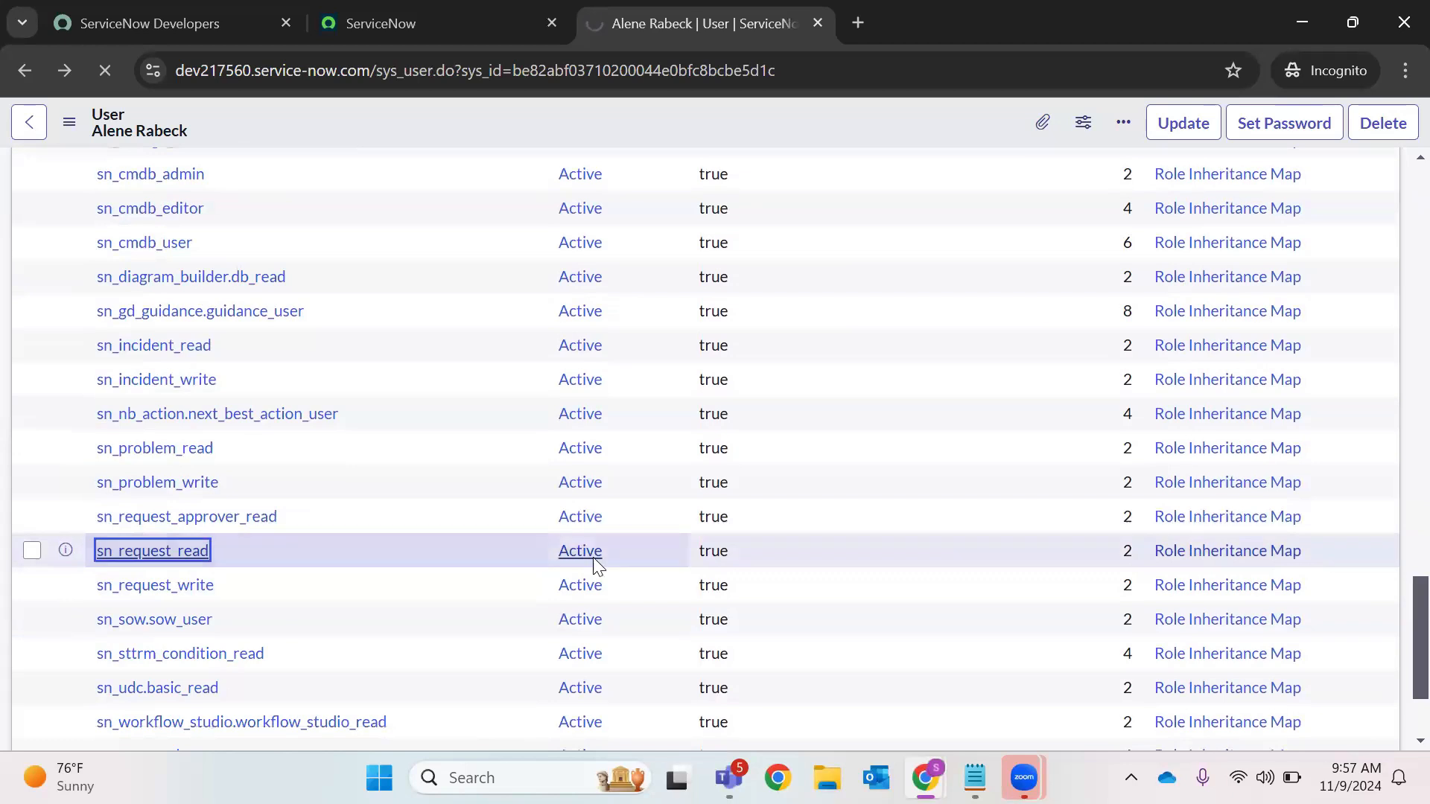
pyautogui.click(1174, 557)
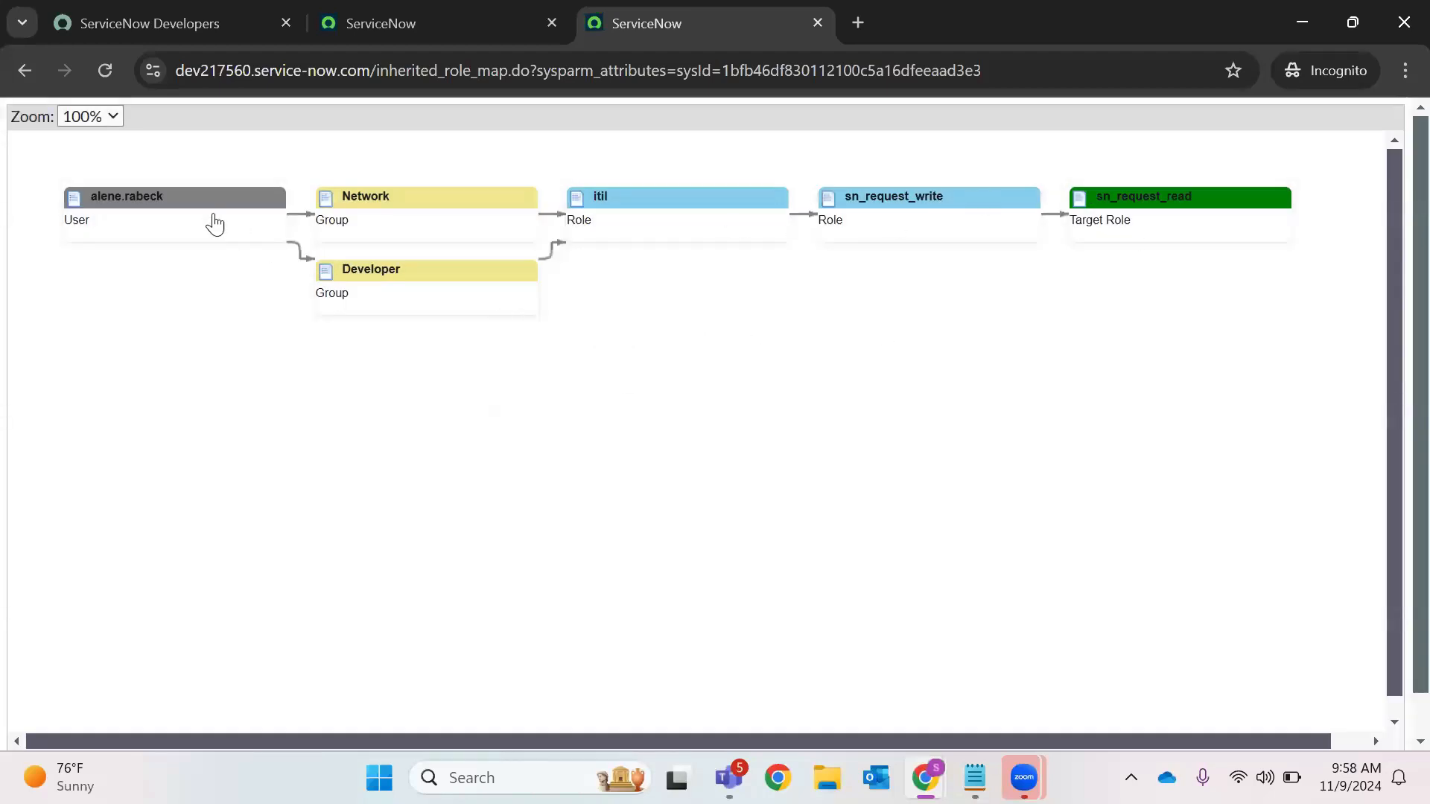
# Select the Network, Developer, itil and sn_request_write nodes, then close the map tab
pyautogui.click(406, 203)
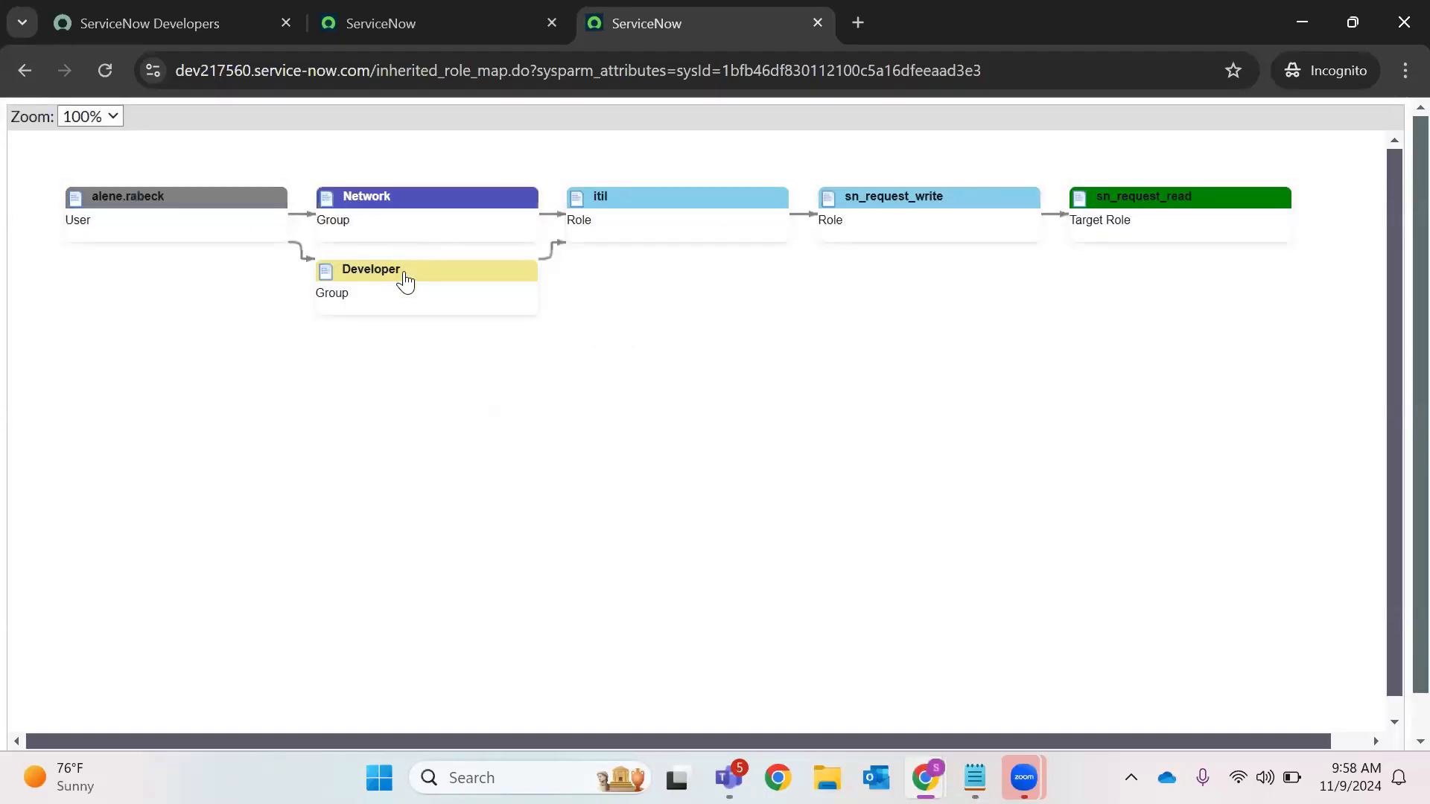
pyautogui.click(406, 272)
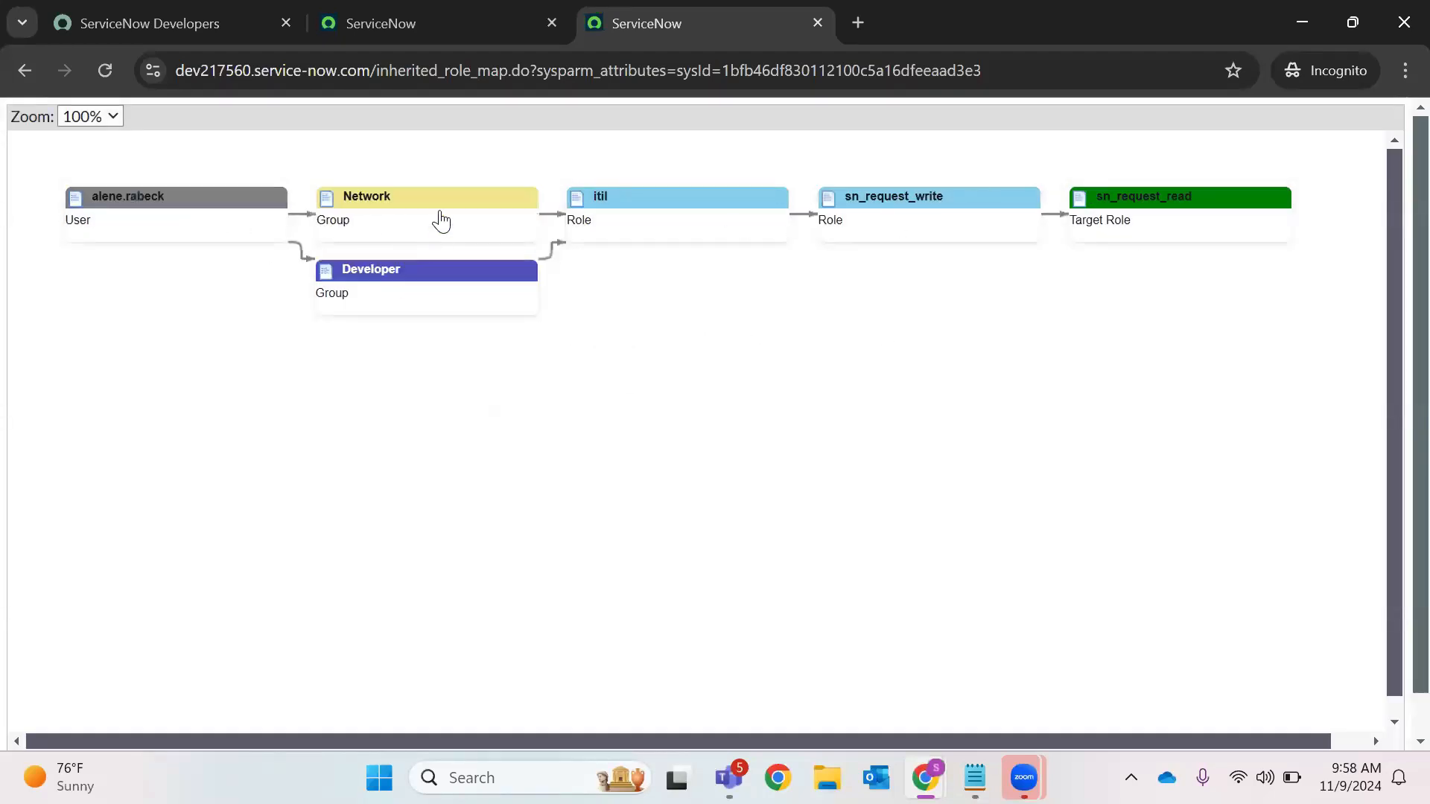
pyautogui.click(691, 198)
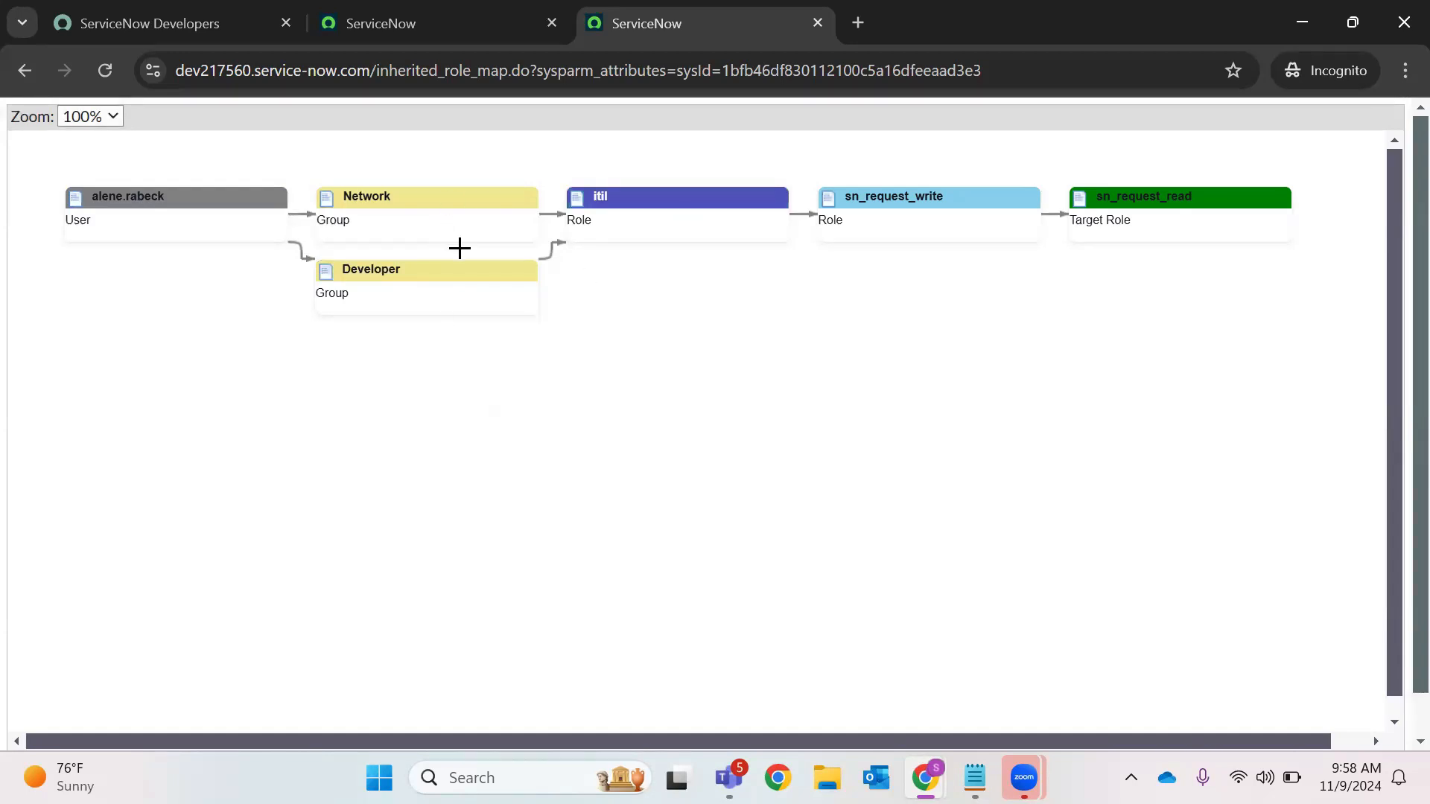
pyautogui.click(1004, 222)
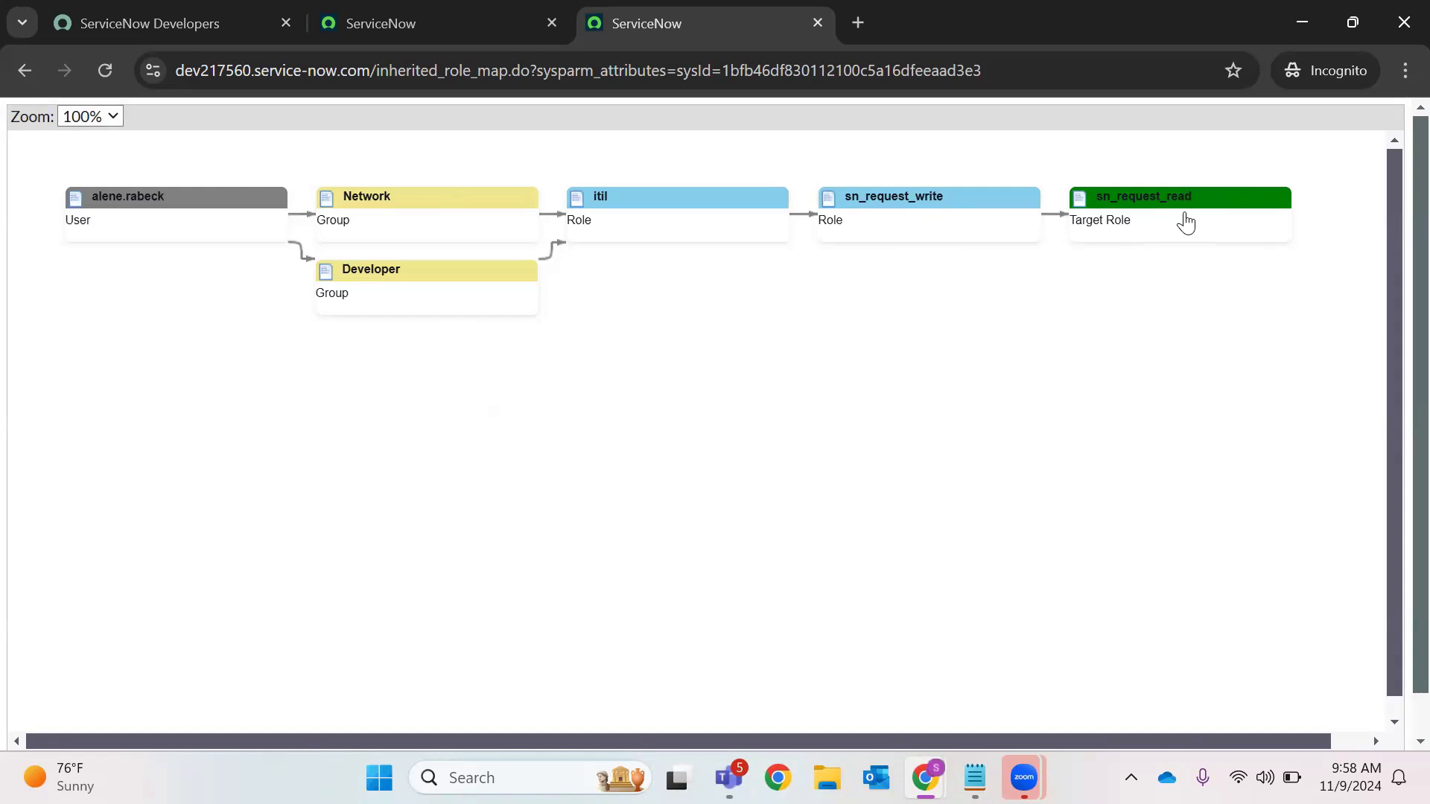
pyautogui.click(816, 23)
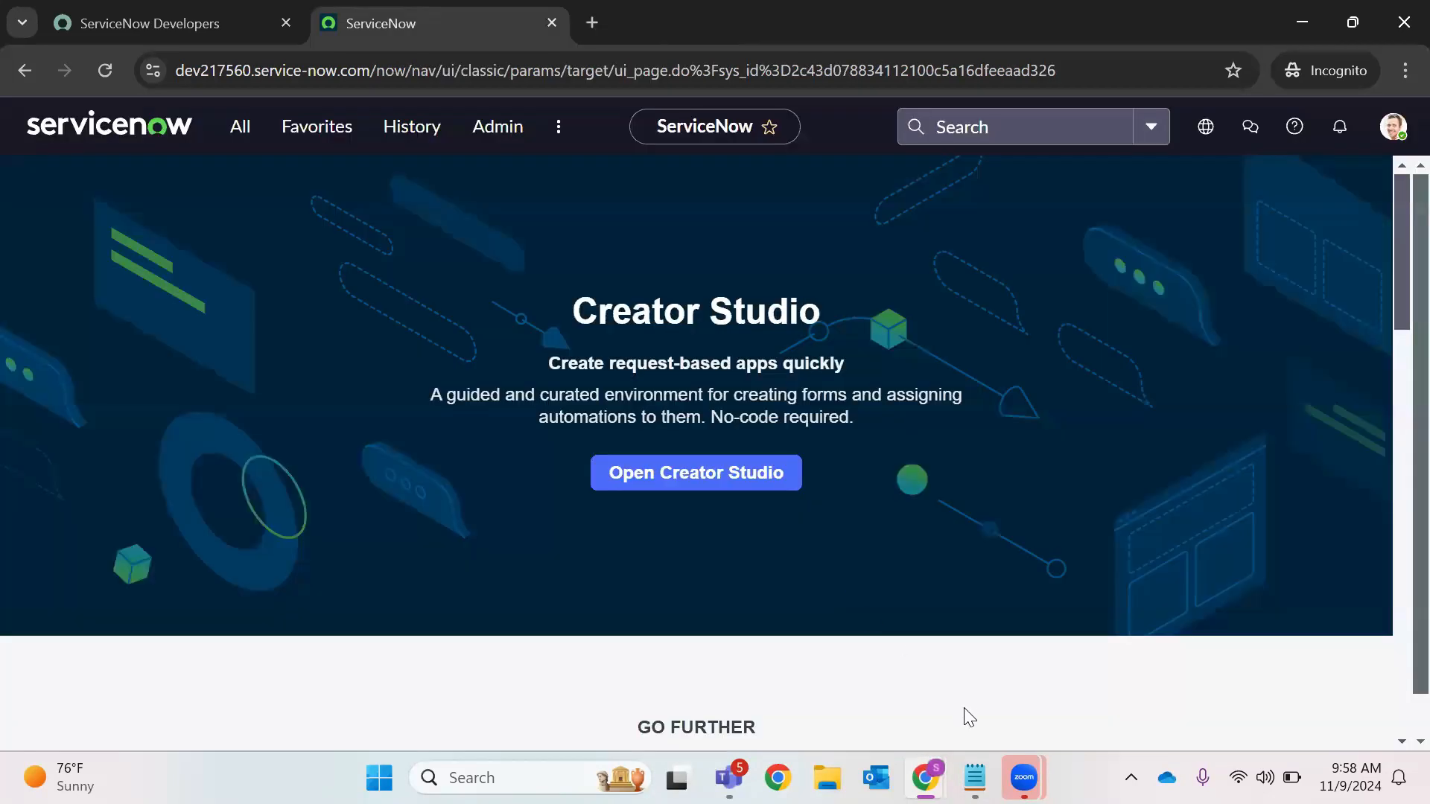
# Bring the other user's record forward and check its Groups tab for Demo Test1
pyautogui.moveTo(975, 776)
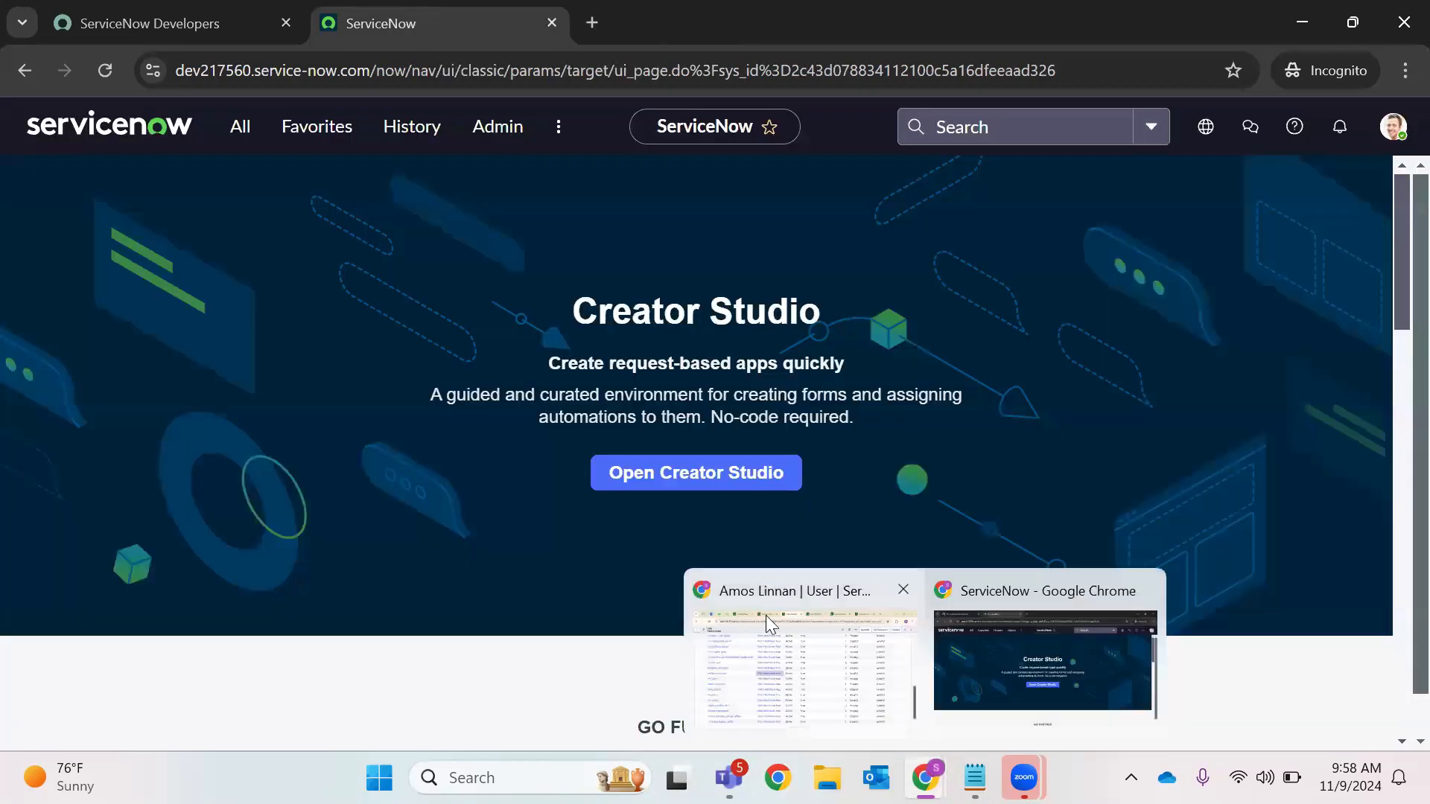
pyautogui.click(766, 620)
pyautogui.scroll(8, 782, 320)
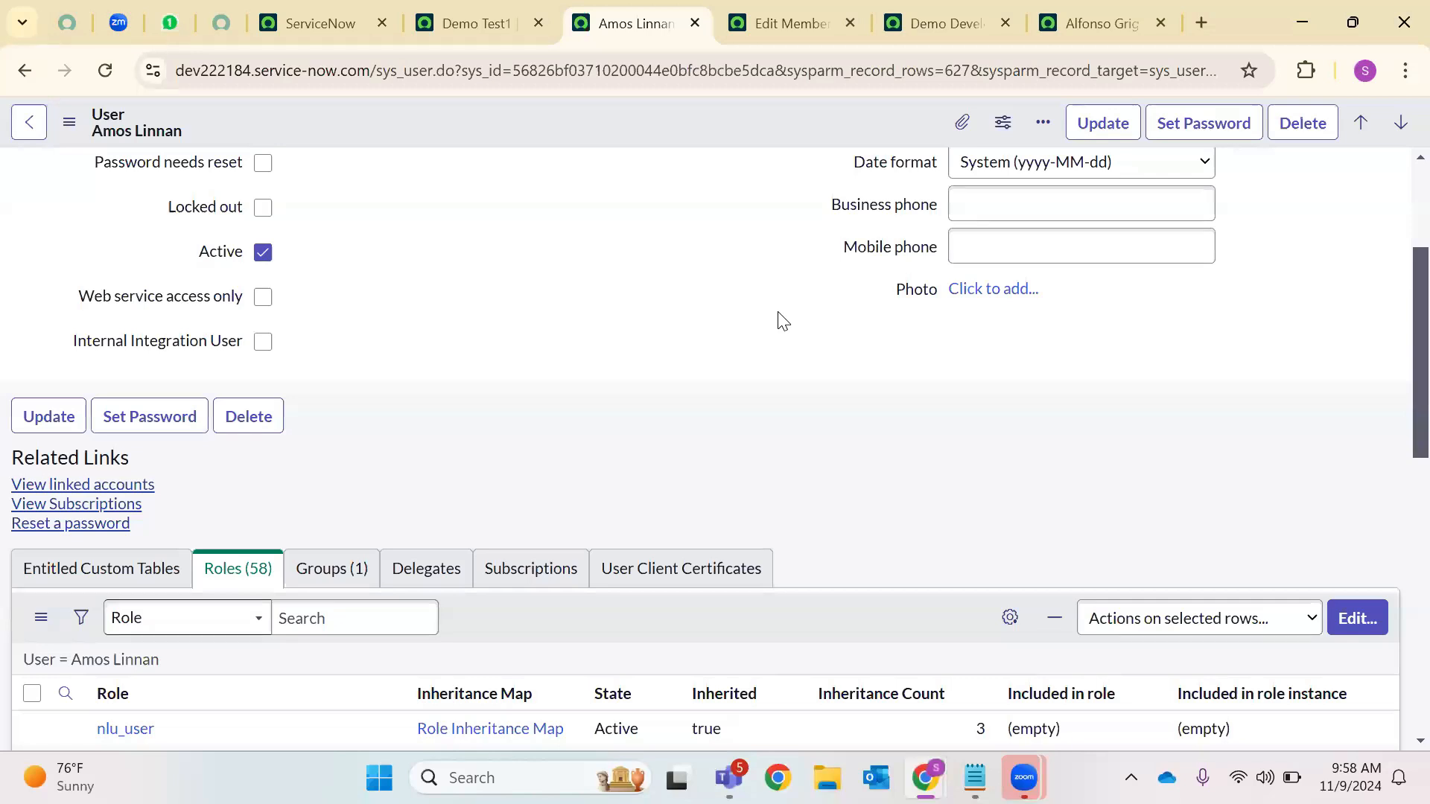
pyautogui.scroll(-5, 797, 332)
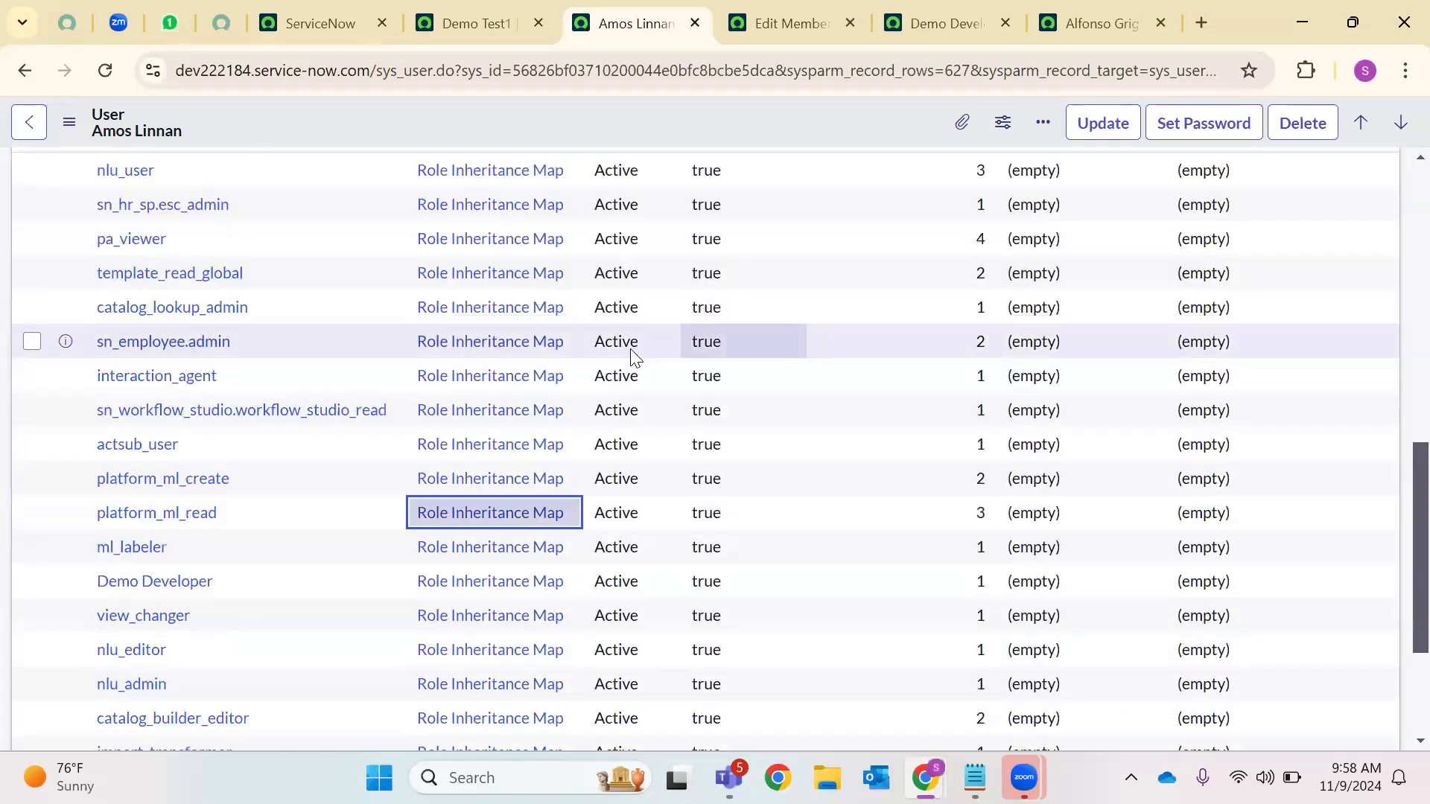
pyautogui.scroll(3, 313, 361)
pyautogui.click(332, 345)
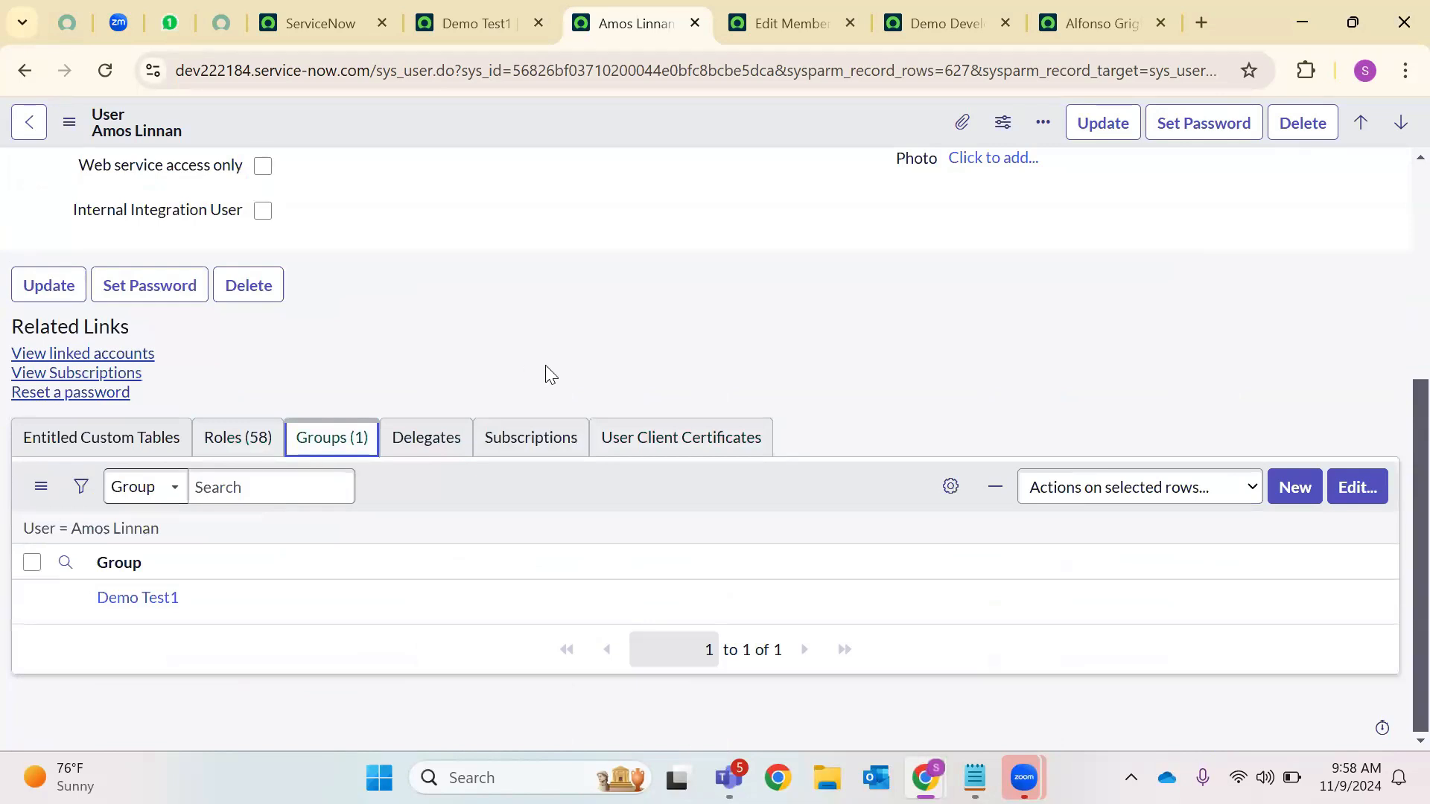
pyautogui.scroll(5, 550, 374)
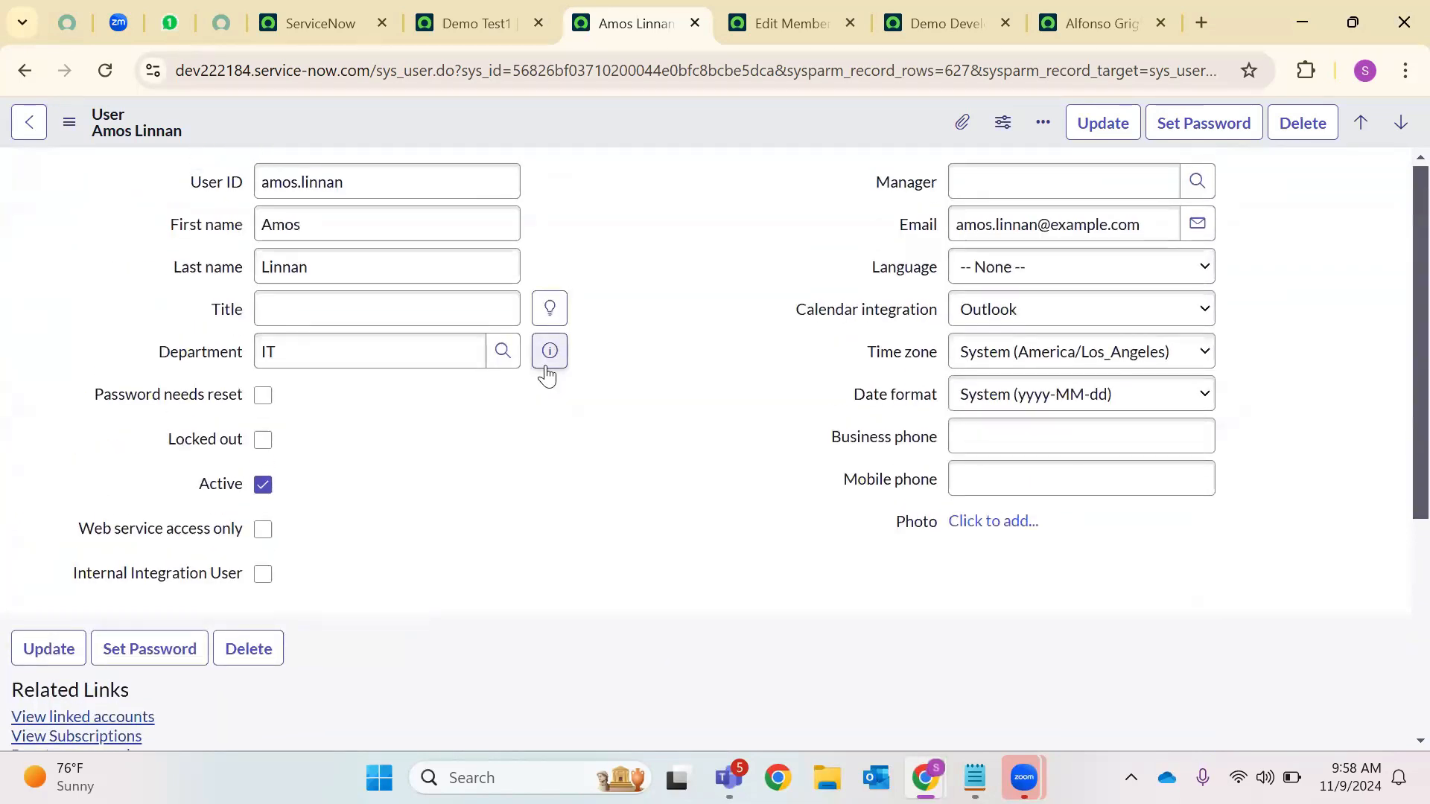
# Close three extra record tabs, then reload and close the Demo Test1 group tab
pyautogui.click(854, 23)
pyautogui.click(854, 22)
pyautogui.click(854, 22)
pyautogui.scroll(-5, 667, 398)
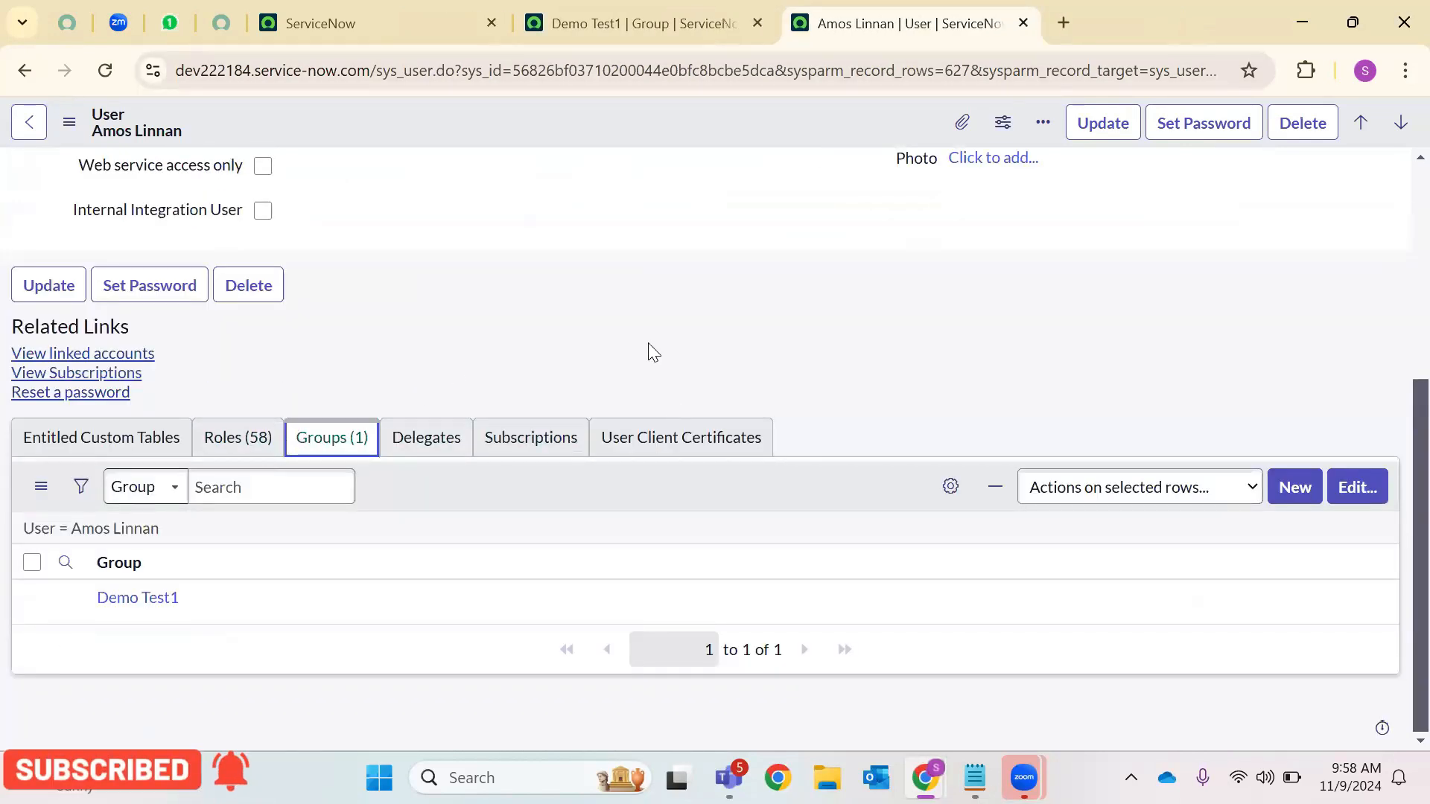
pyautogui.click(602, 23)
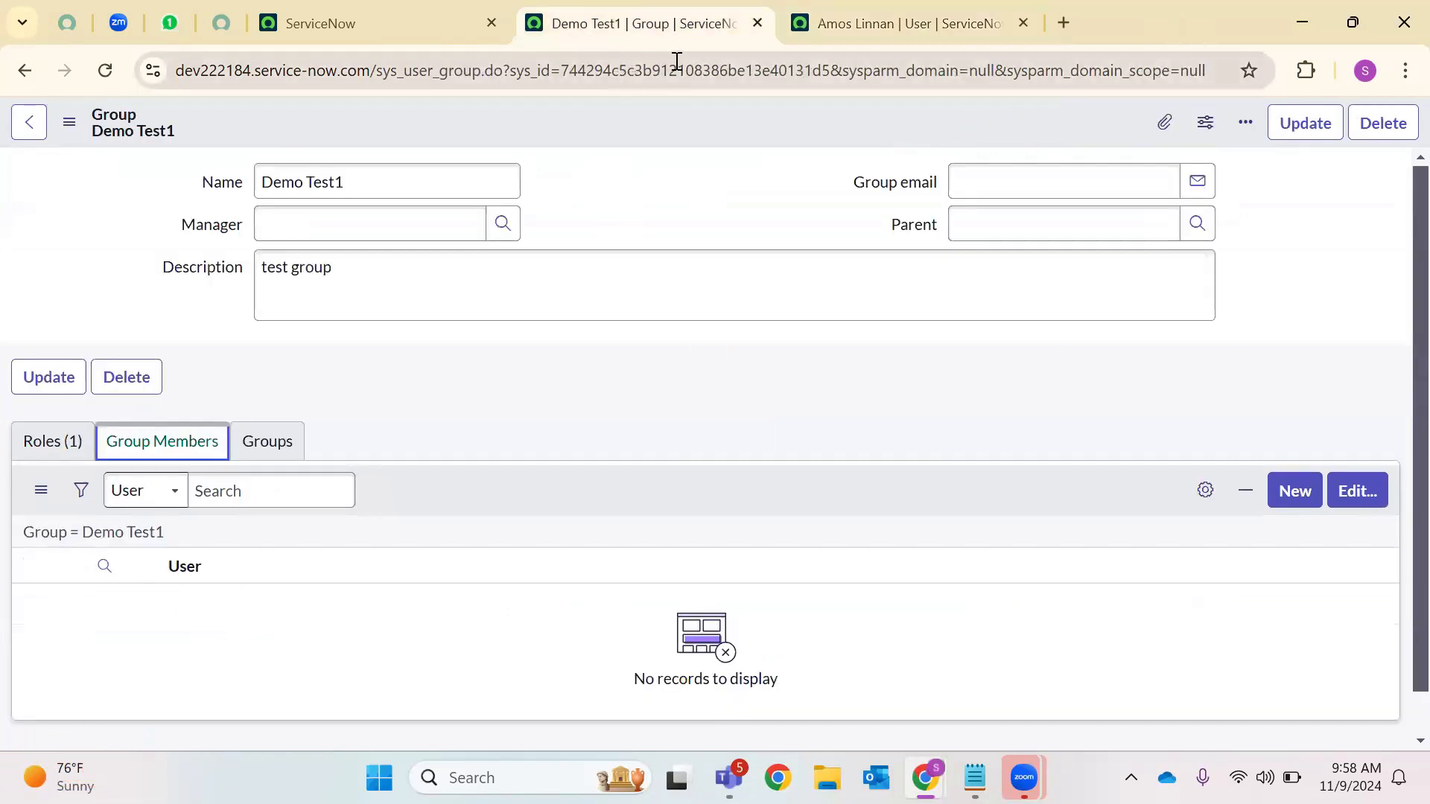
pyautogui.click(101, 69)
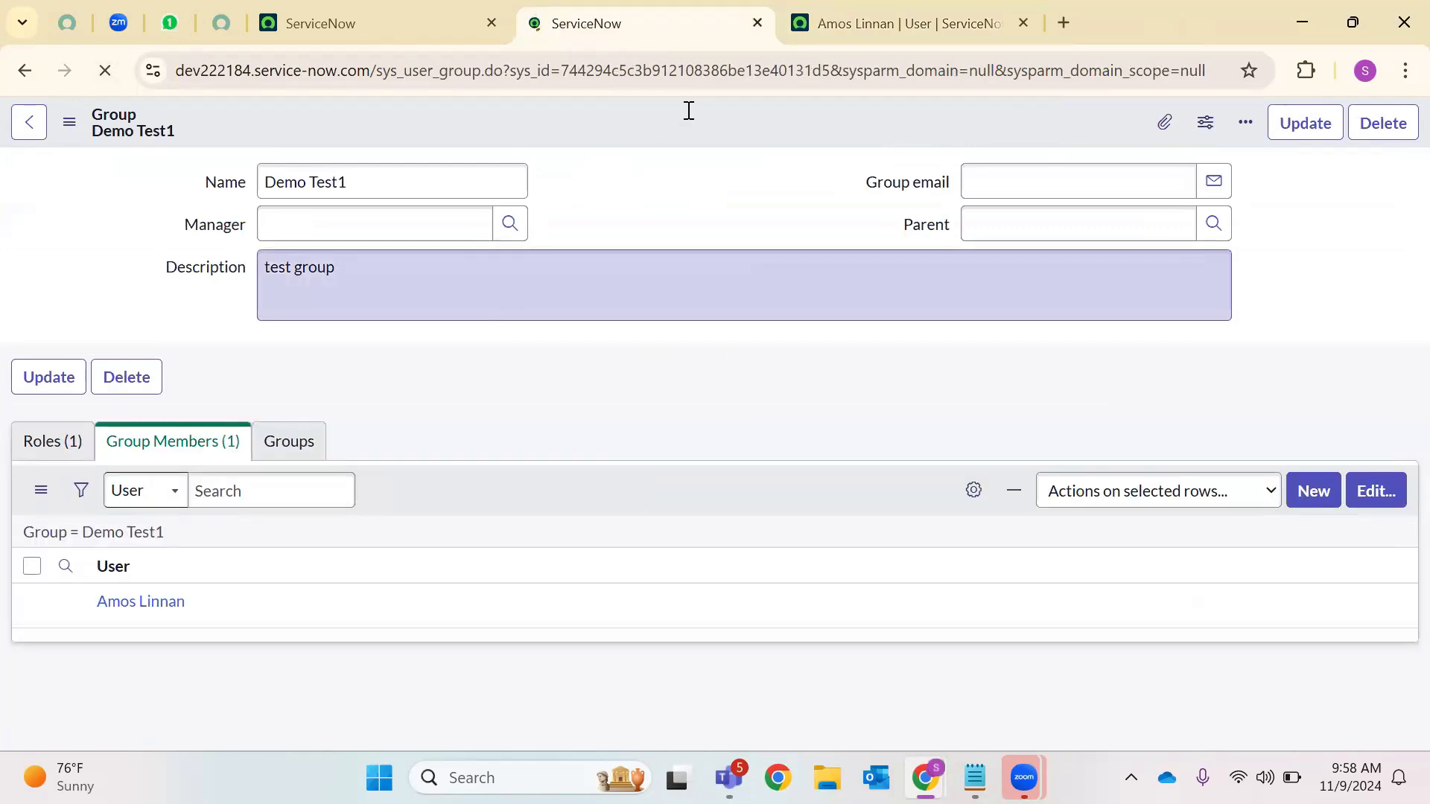
pyautogui.click(757, 23)
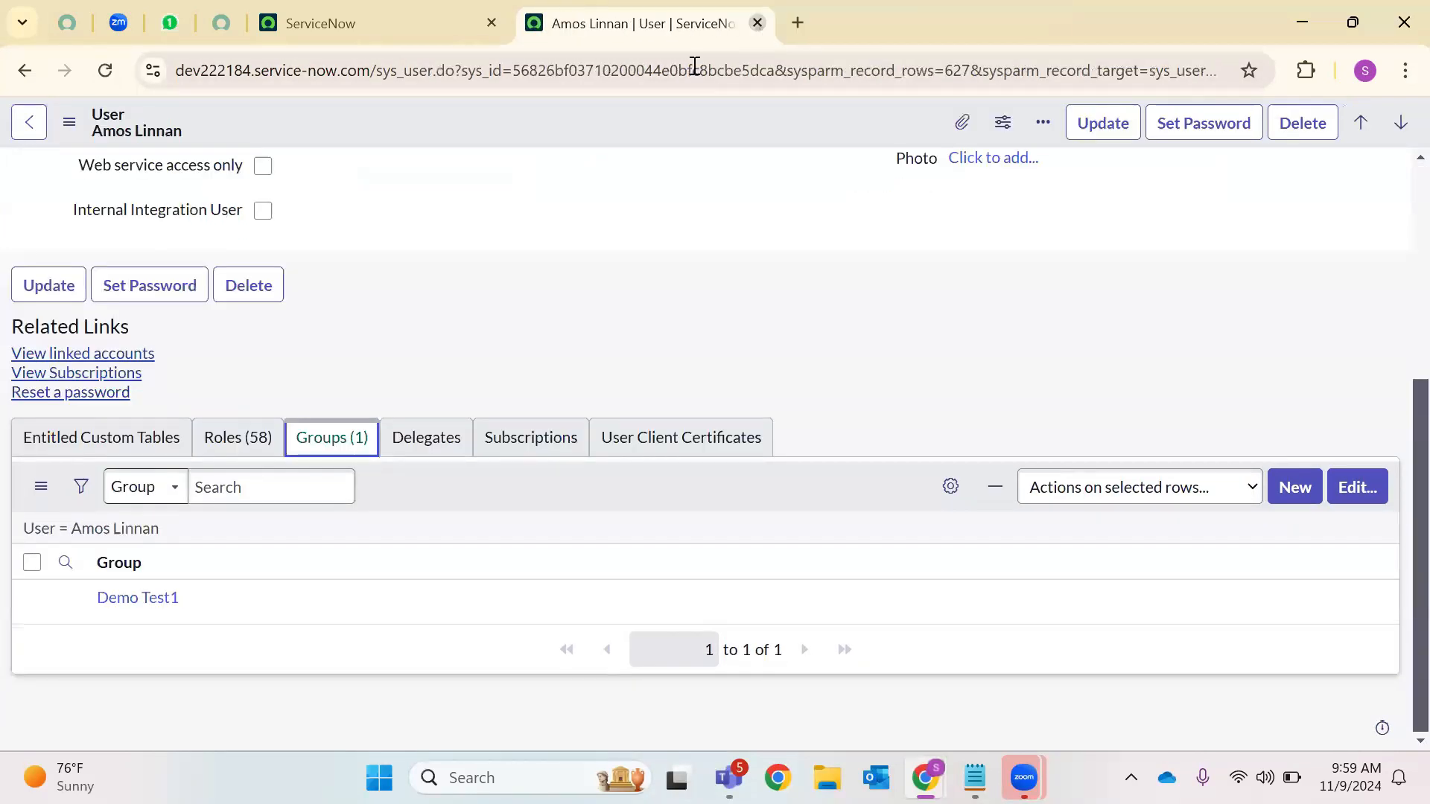
# Close the user record tab and open the Roles list with sys_user_role.LIST
pyautogui.hotkey('ctrl', 'w')
pyautogui.click(237, 130)
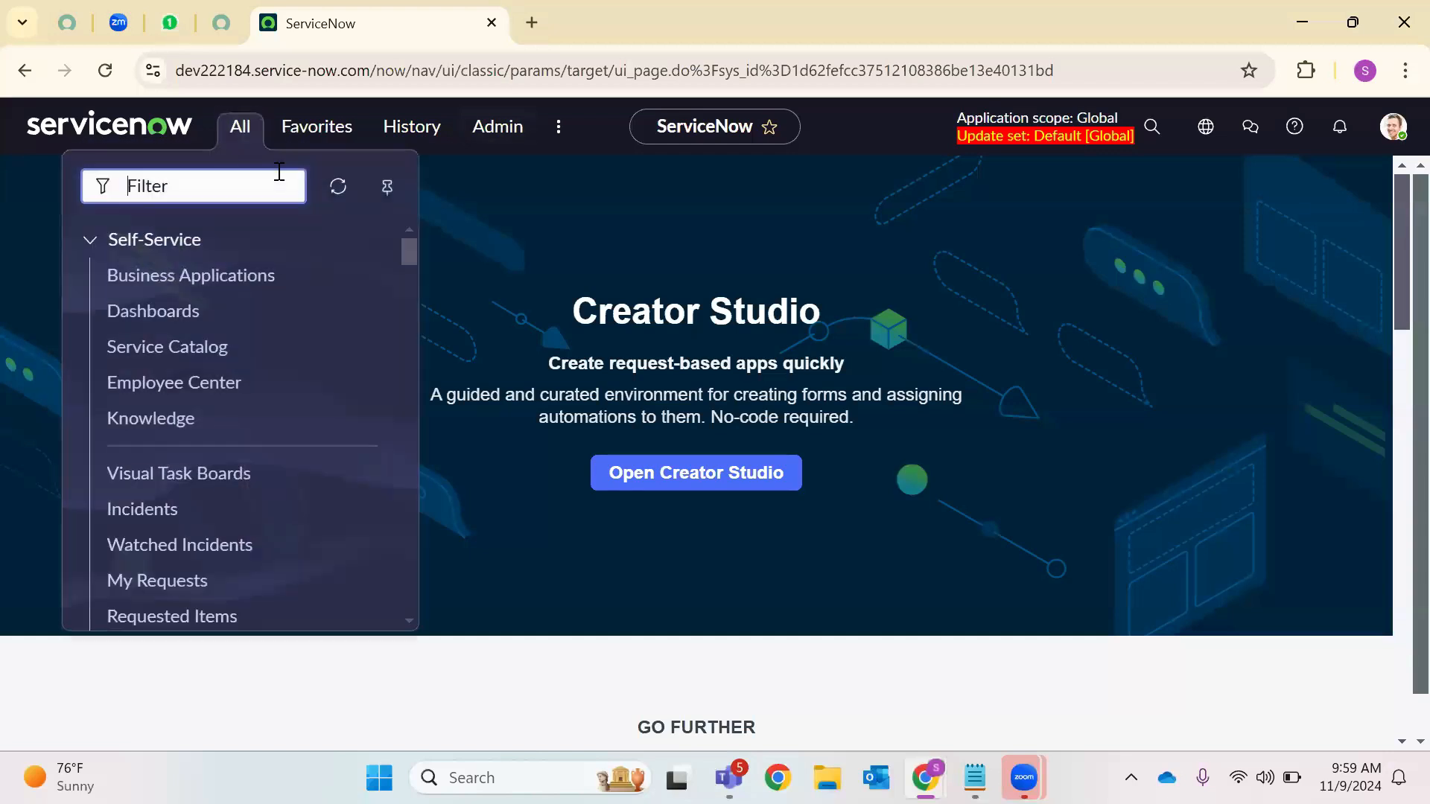
pyautogui.write('sys')
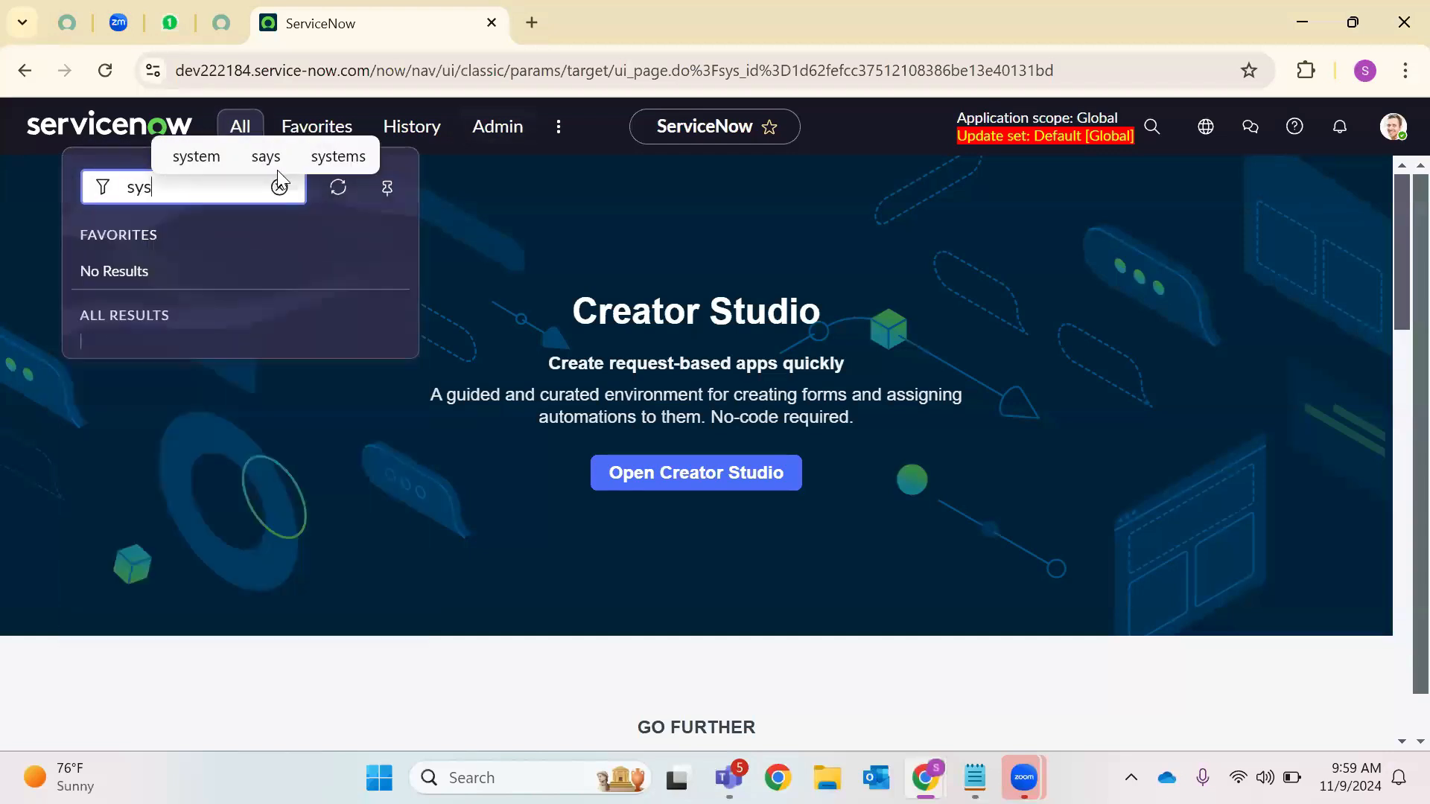
pyautogui.write('_user_r')
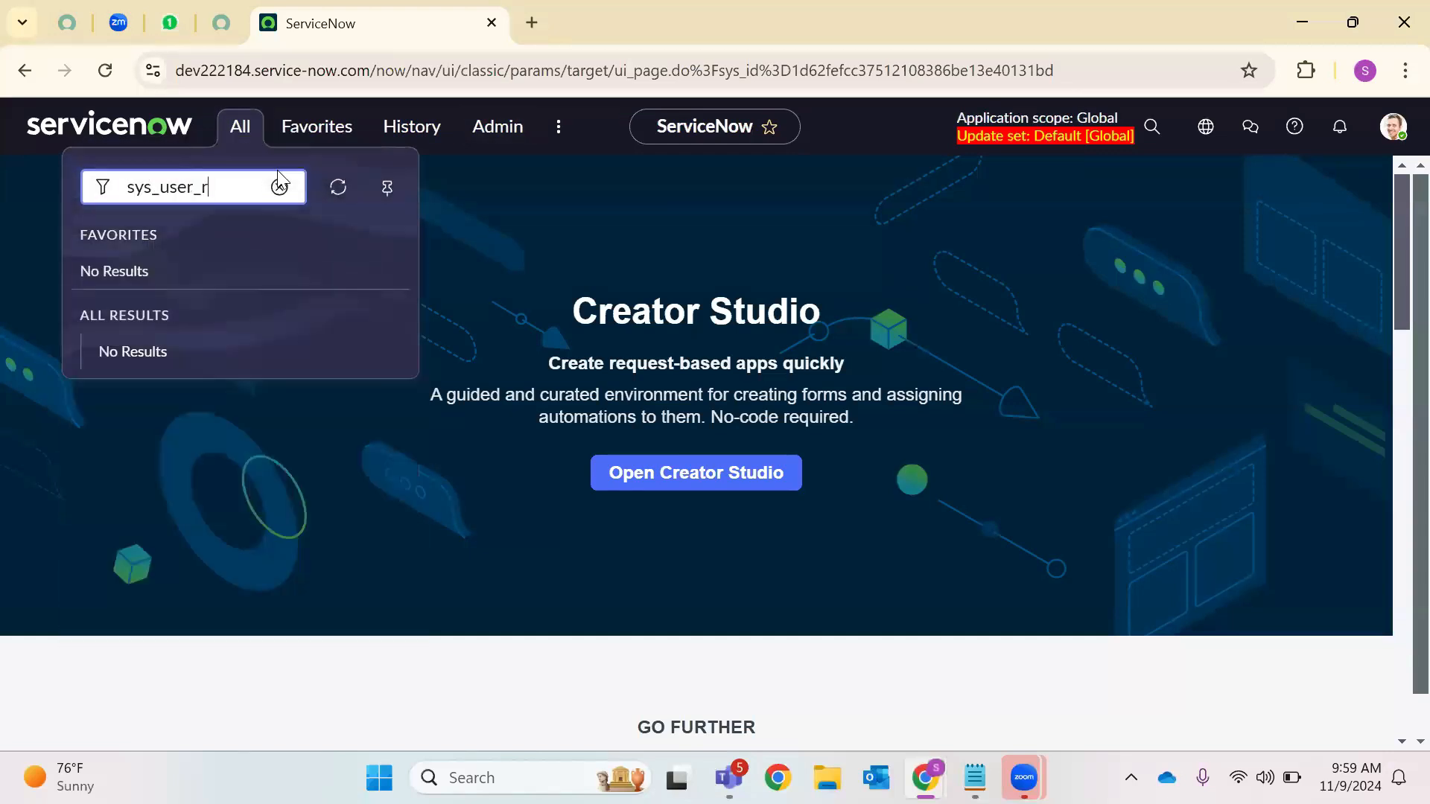
pyautogui.write('ole.LIST')
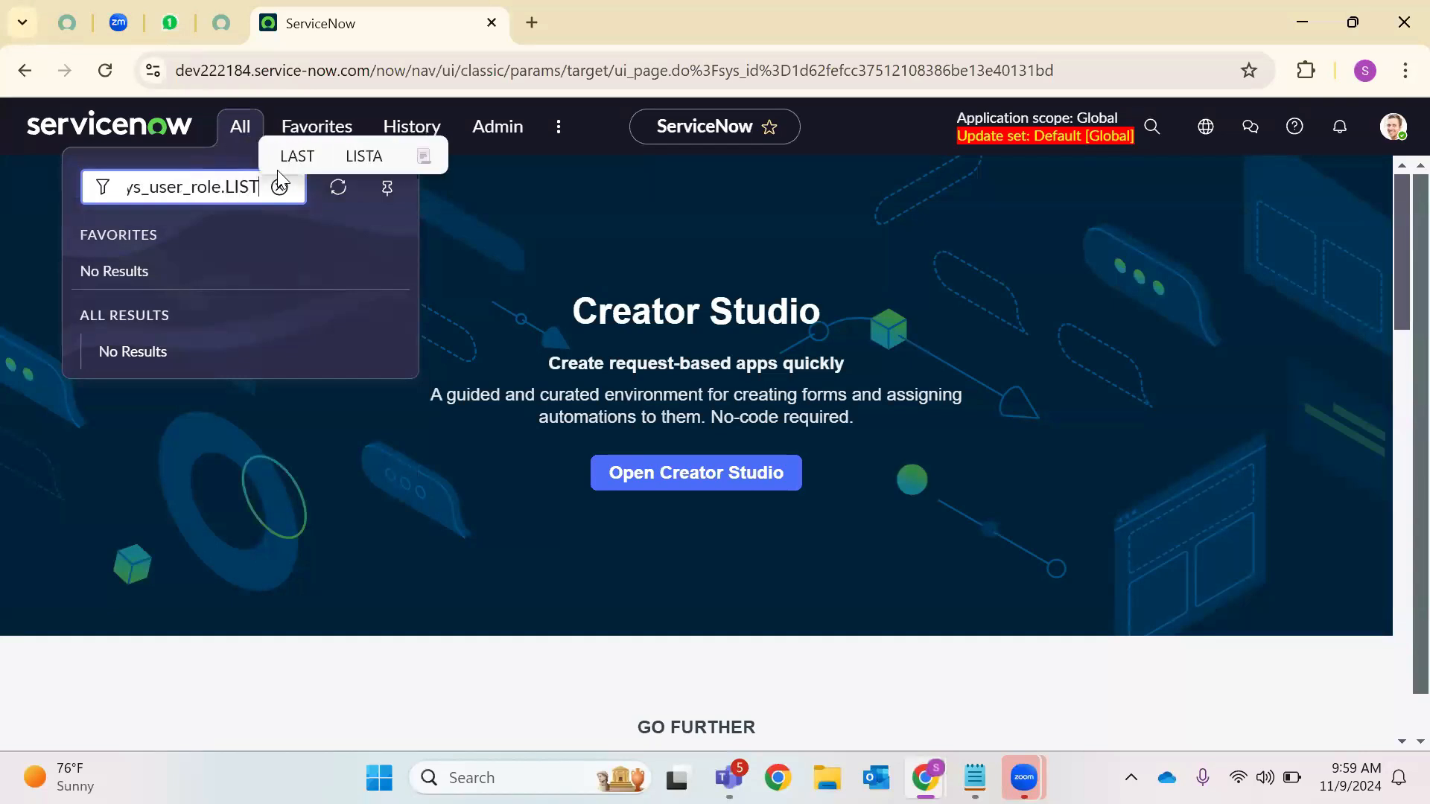
pyautogui.press('Return')
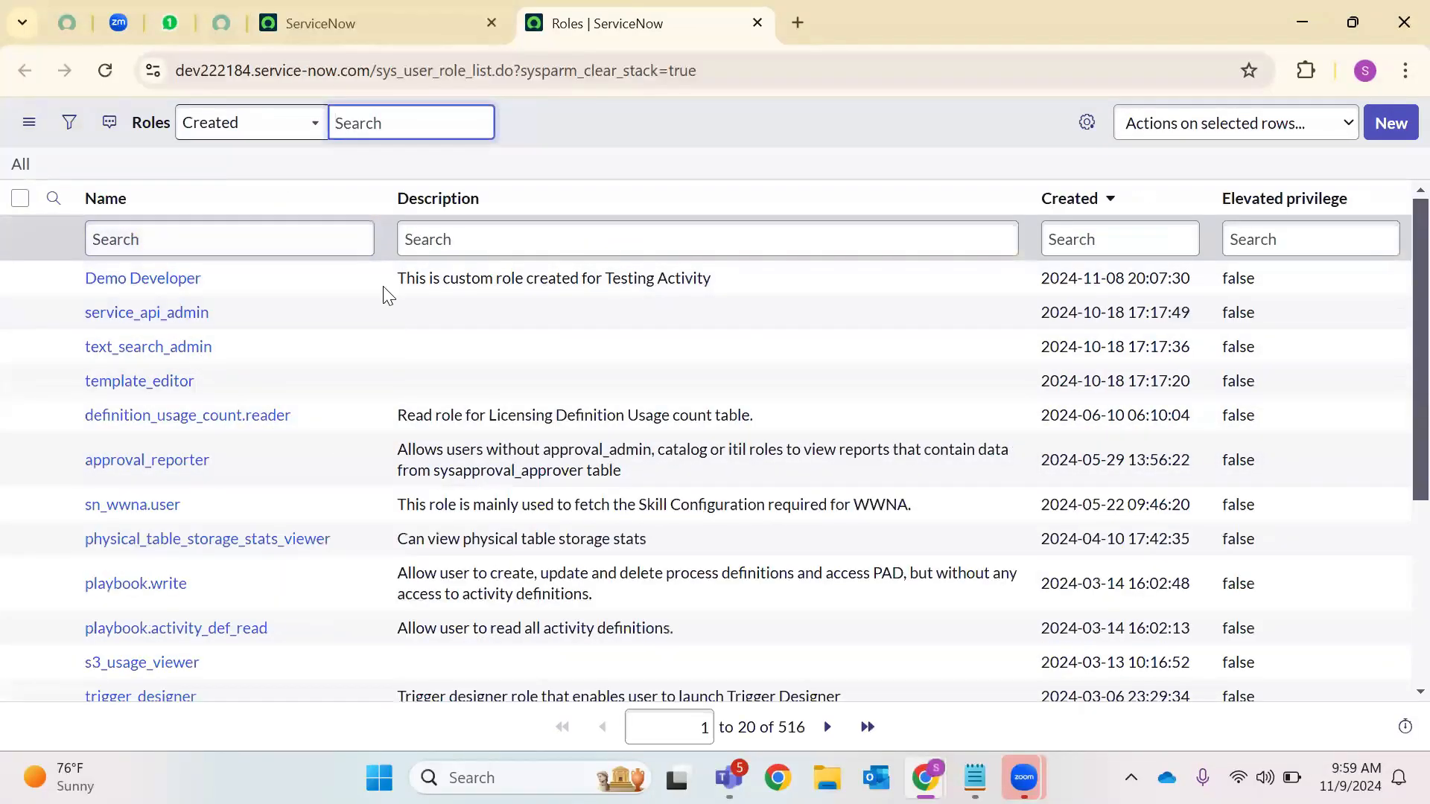
pyautogui.scroll(-4, 280, 552)
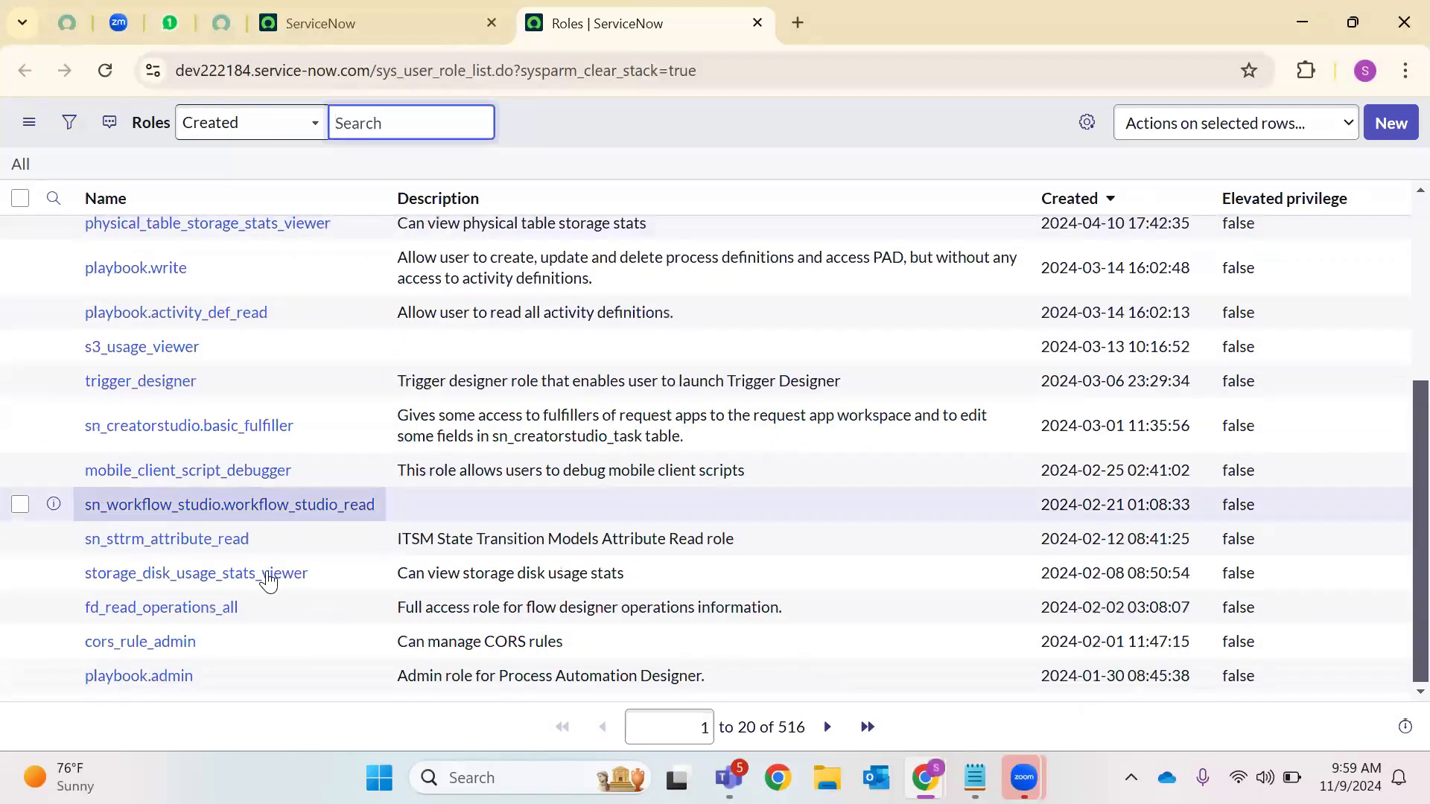
pyautogui.scroll(4, 332, 592)
pyautogui.scroll(1, 331, 592)
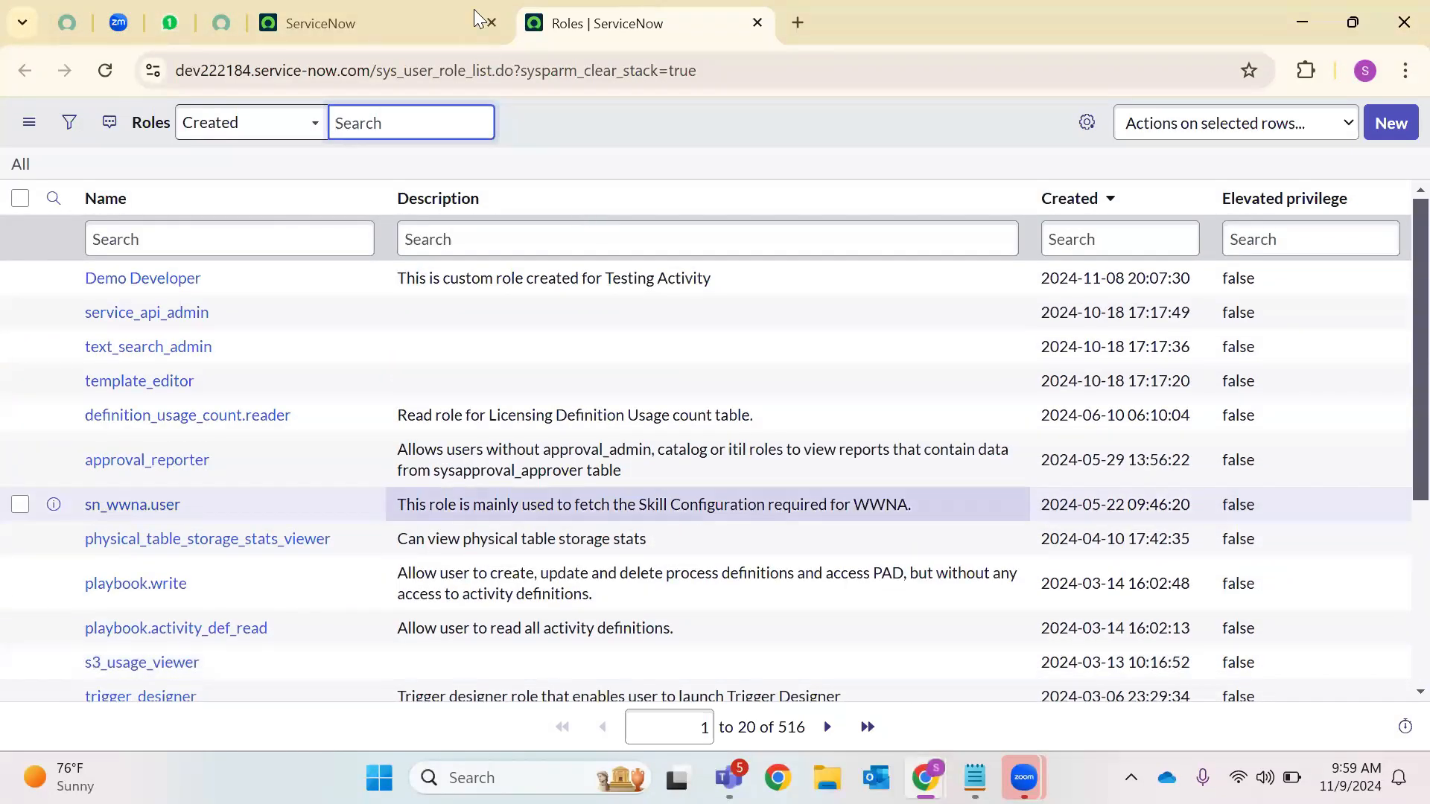
# Move between the home and Roles list tabs, checking the table name in the address bar
pyautogui.click(466, 36)
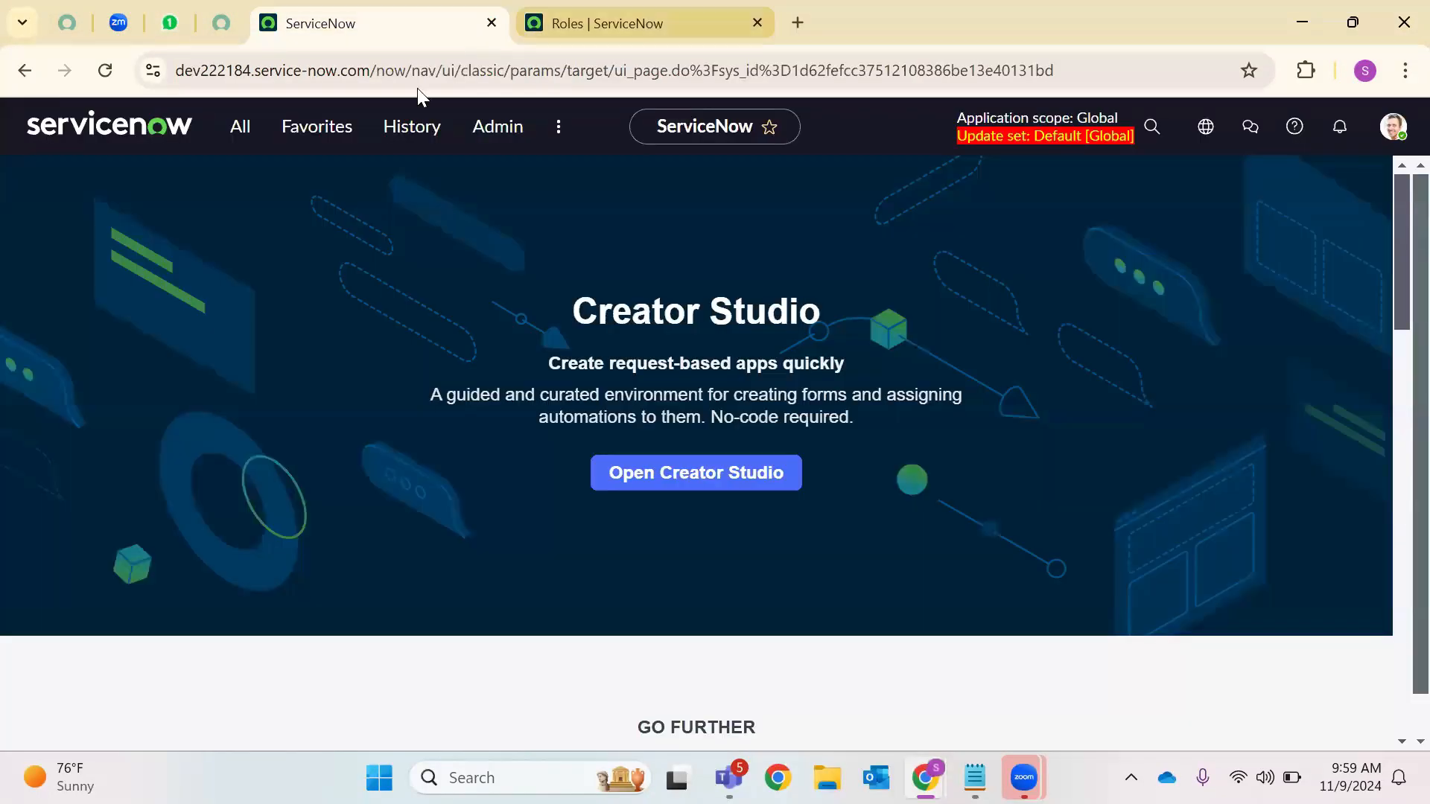
pyautogui.click(240, 137)
pyautogui.click(680, 10)
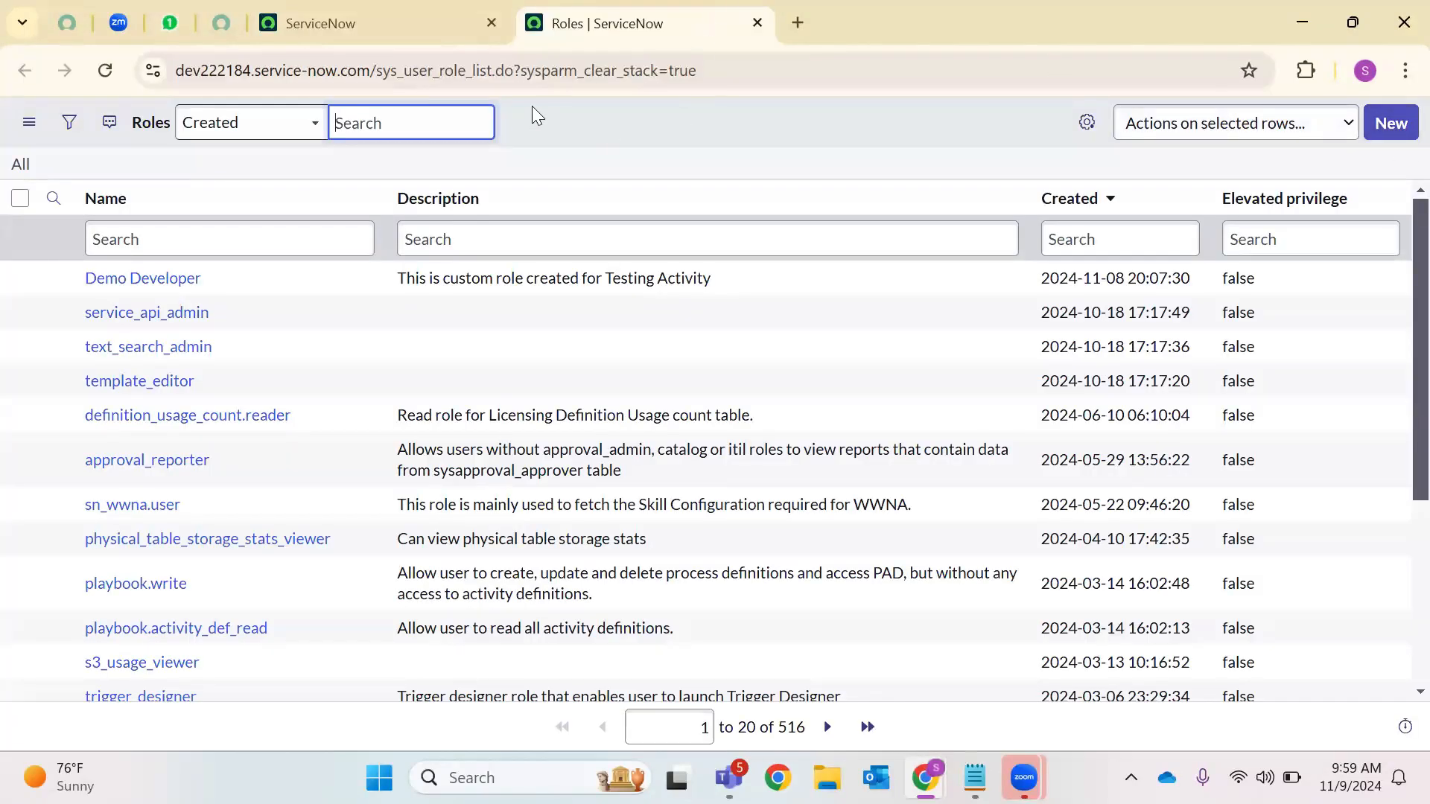
pyautogui.doubleClick(452, 76)
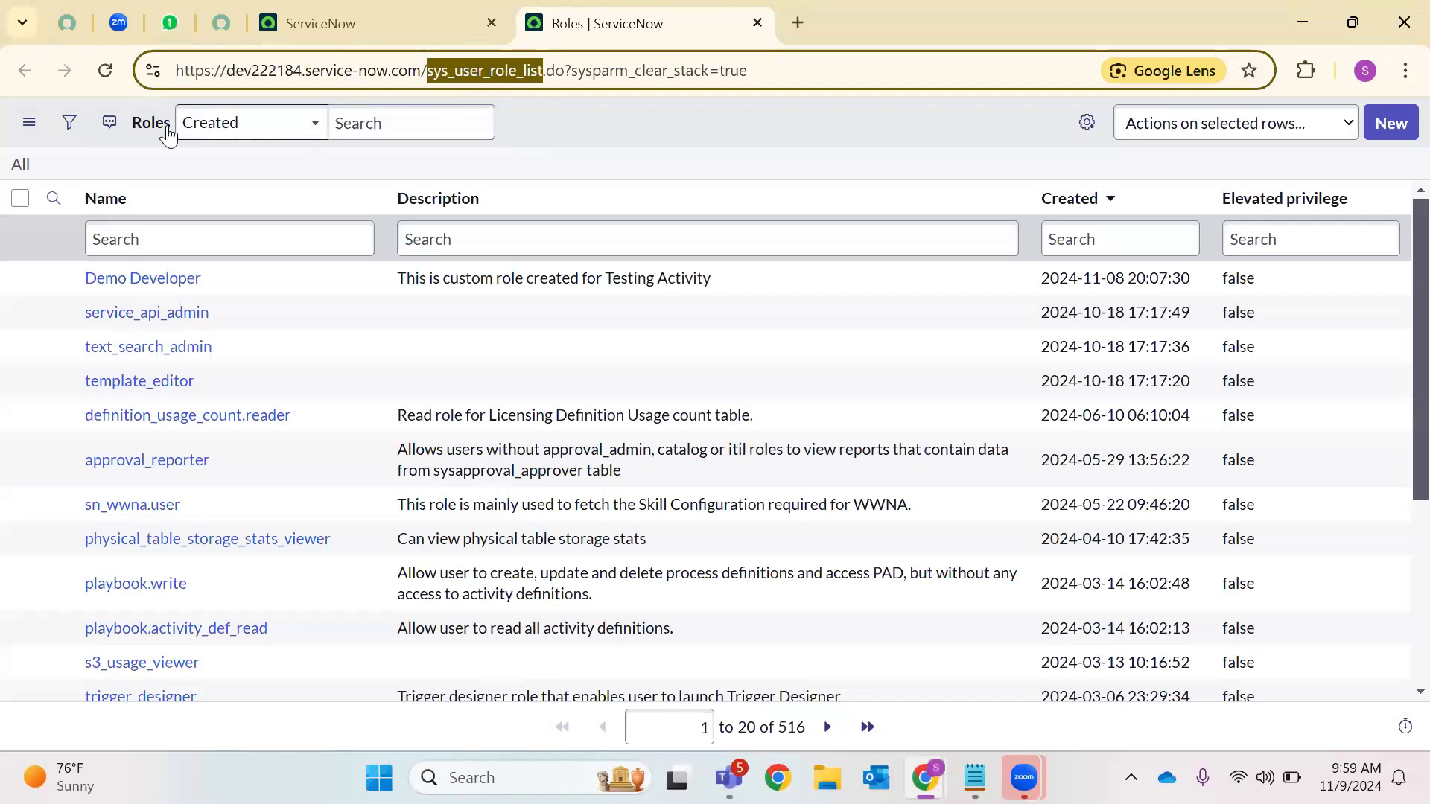
pyautogui.click(109, 122)
pyautogui.click(318, 29)
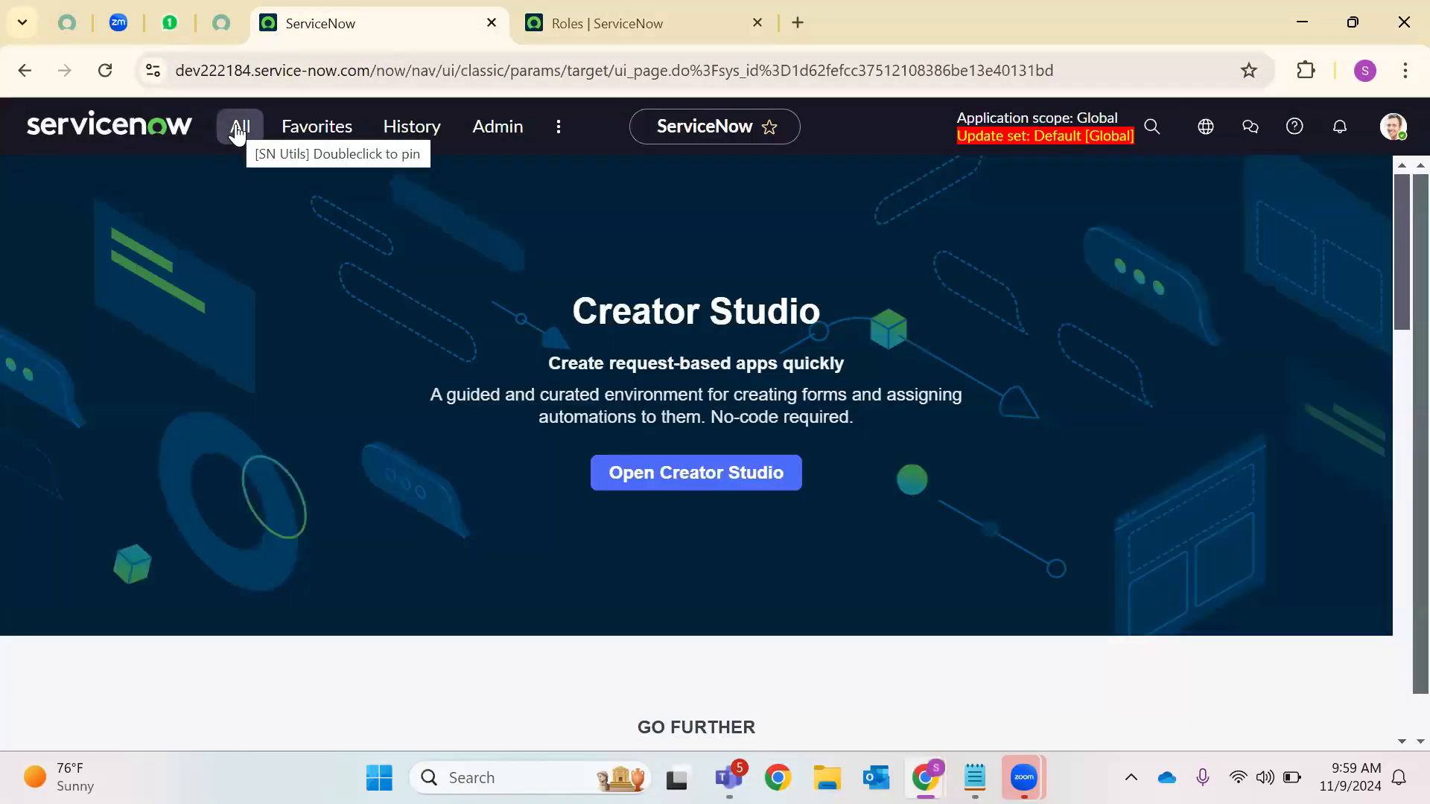
pyautogui.click(595, 24)
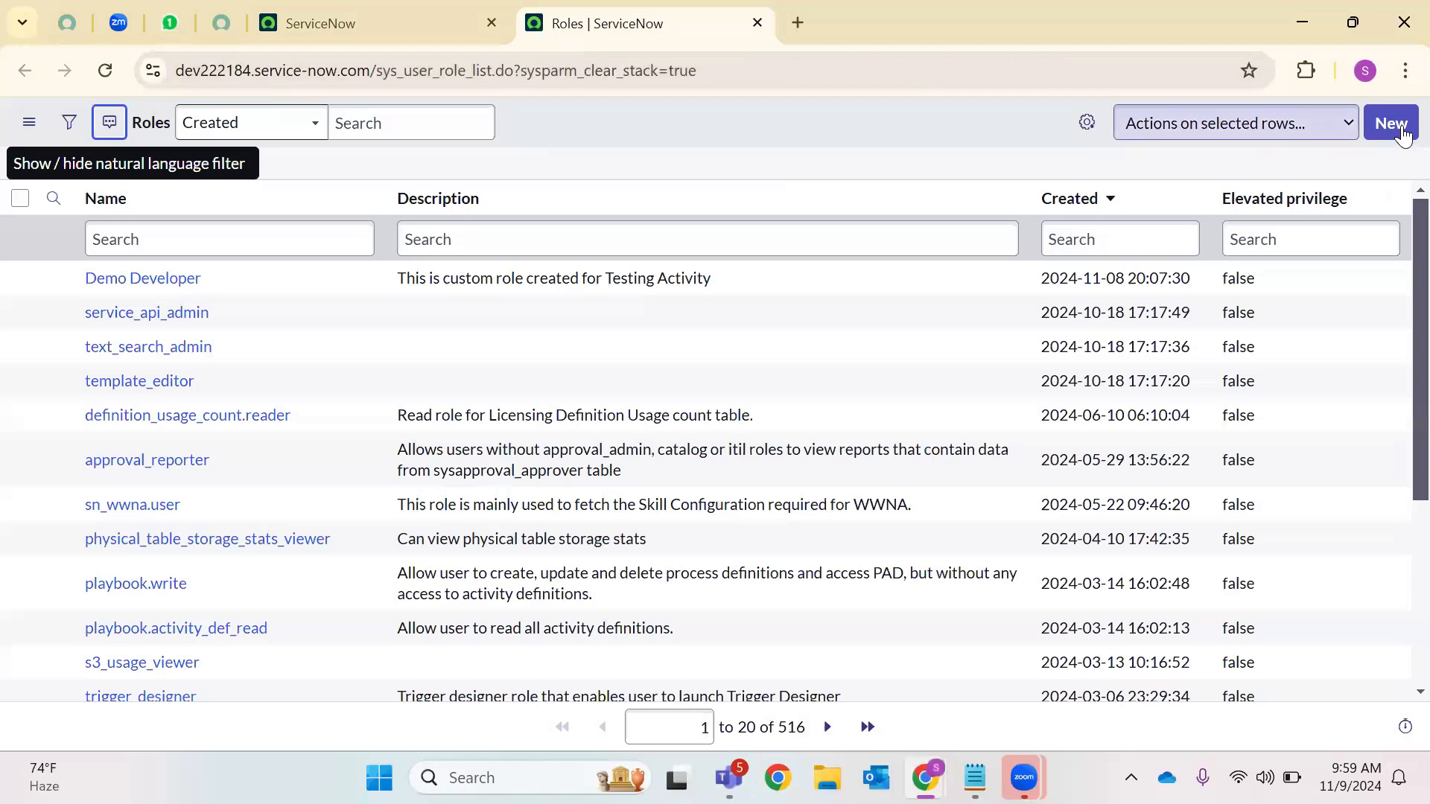
# Open the Demo Developer role record and select its description text
pyautogui.click(186, 278)
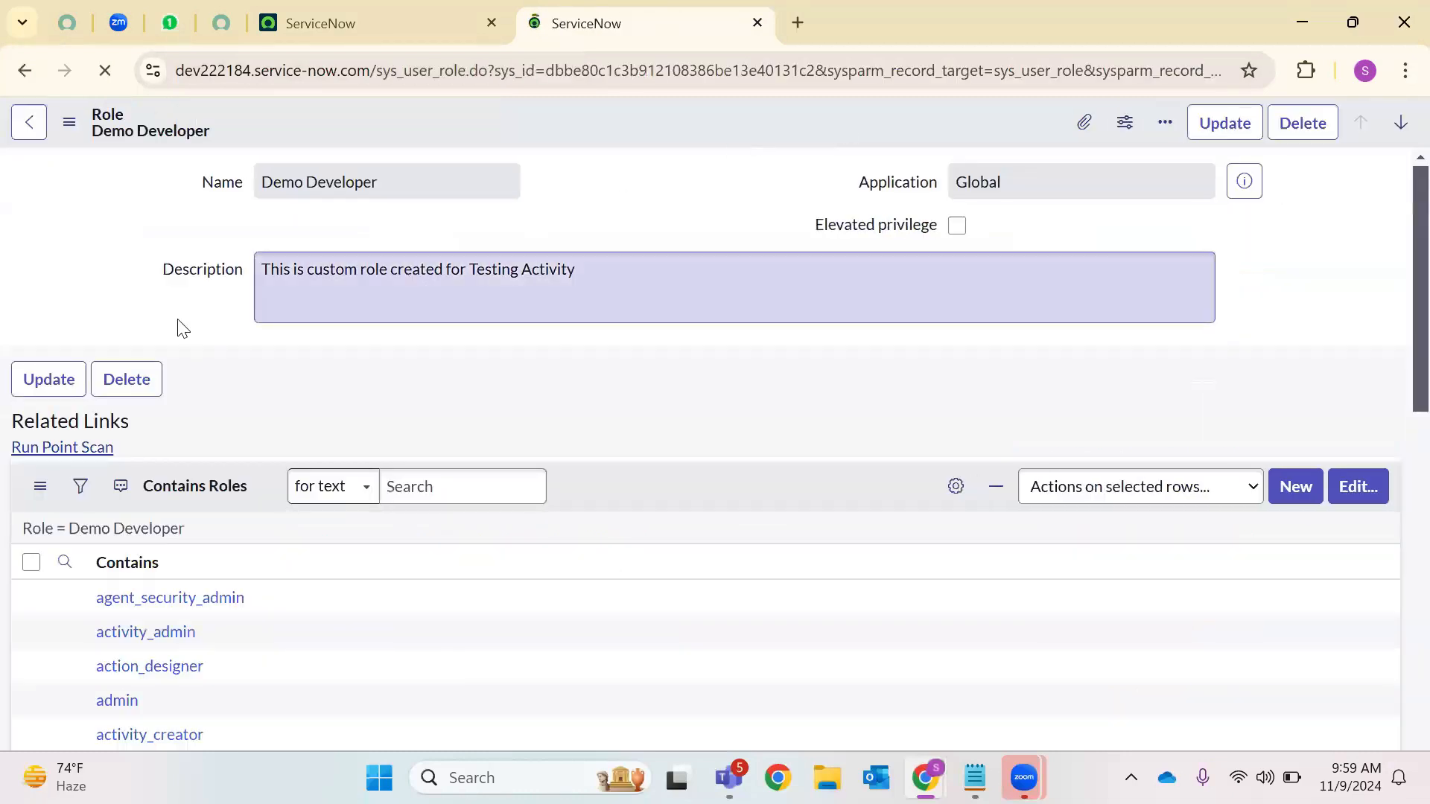
pyautogui.click(465, 276)
pyautogui.tripleClick(468, 276)
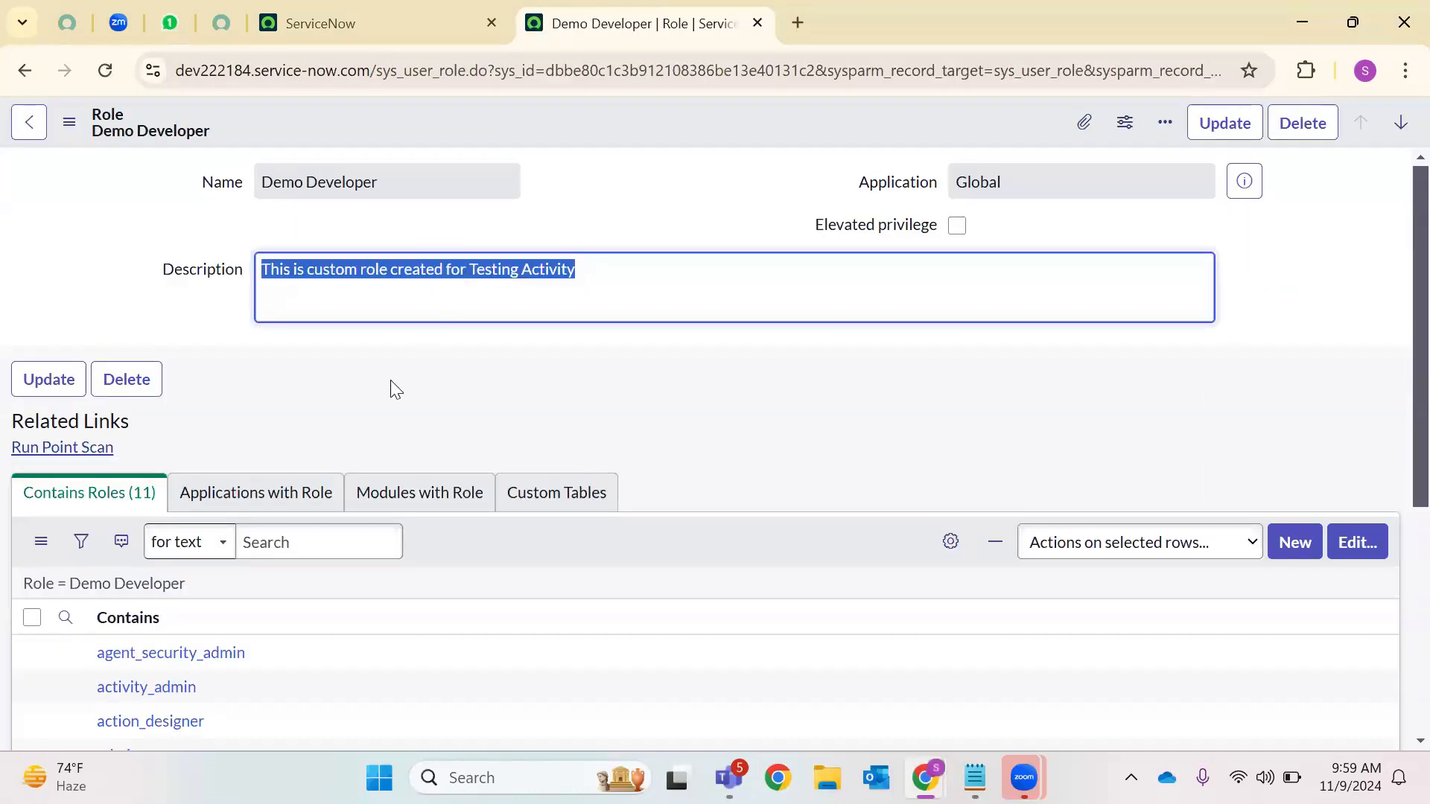
pyautogui.scroll(-3, 298, 386)
pyautogui.scroll(1, 111, 279)
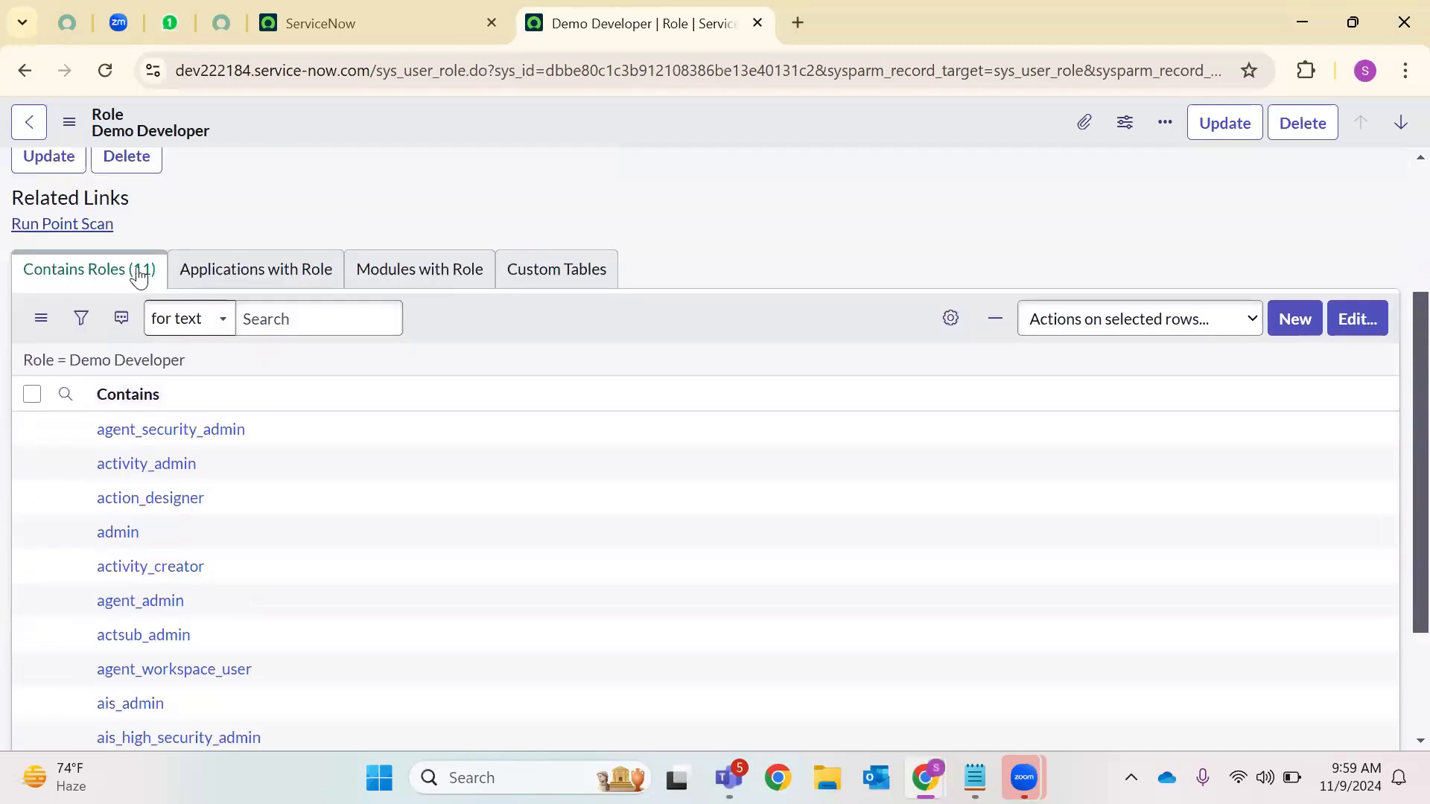
pyautogui.scroll(2, 447, 260)
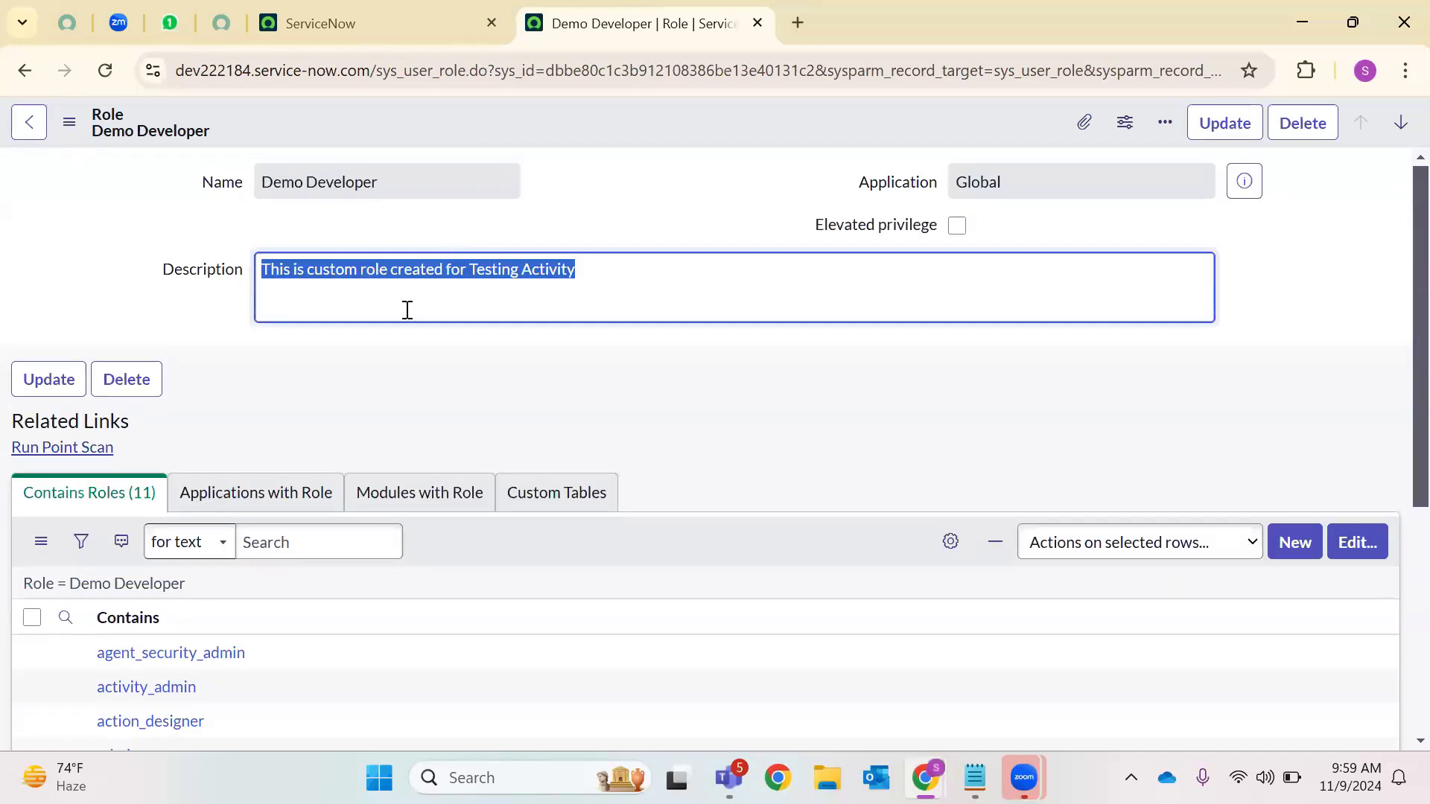
pyautogui.scroll(-2, 298, 391)
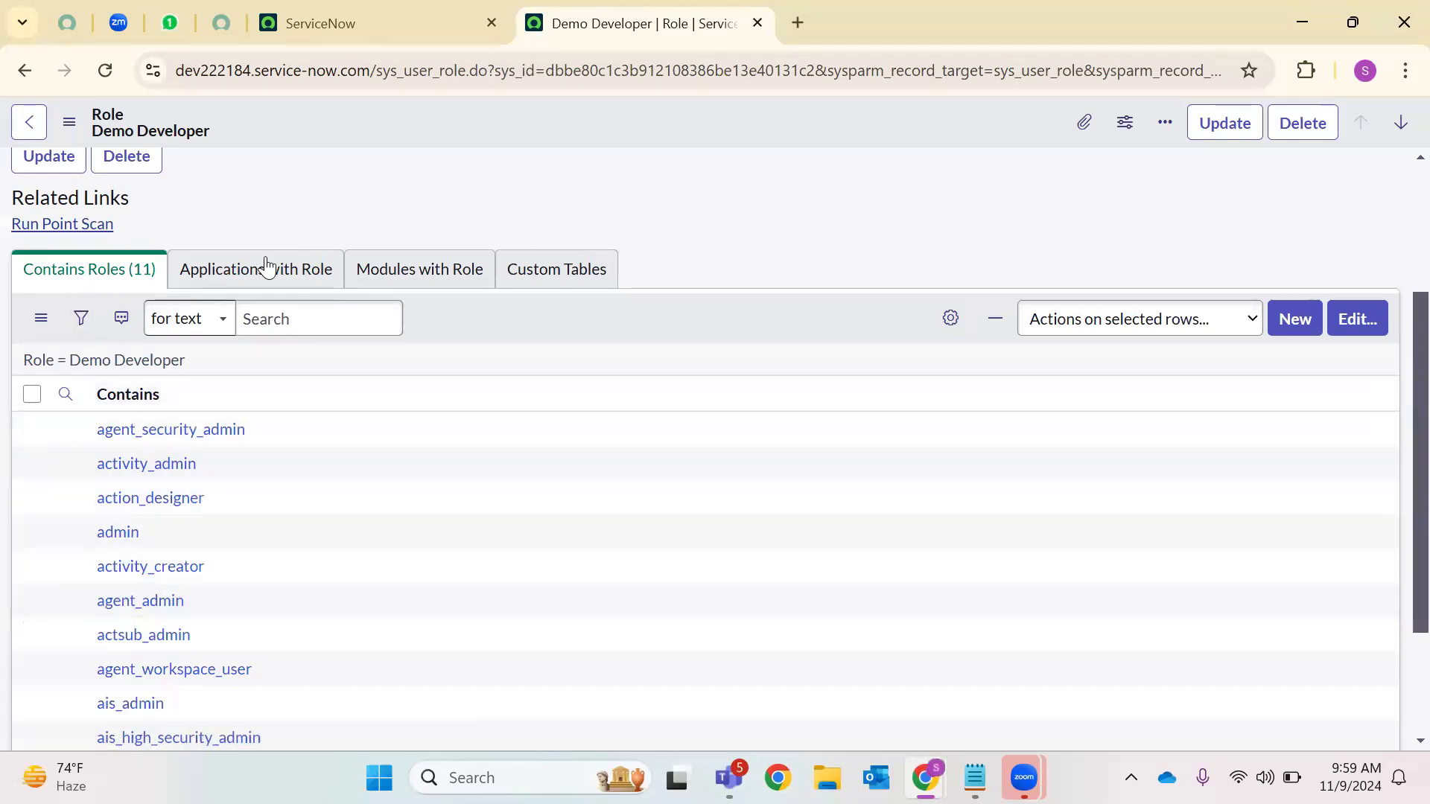
# Review Applications with Role, Modules with Role and Custom Tables, then return to the home tab
pyautogui.click(265, 270)
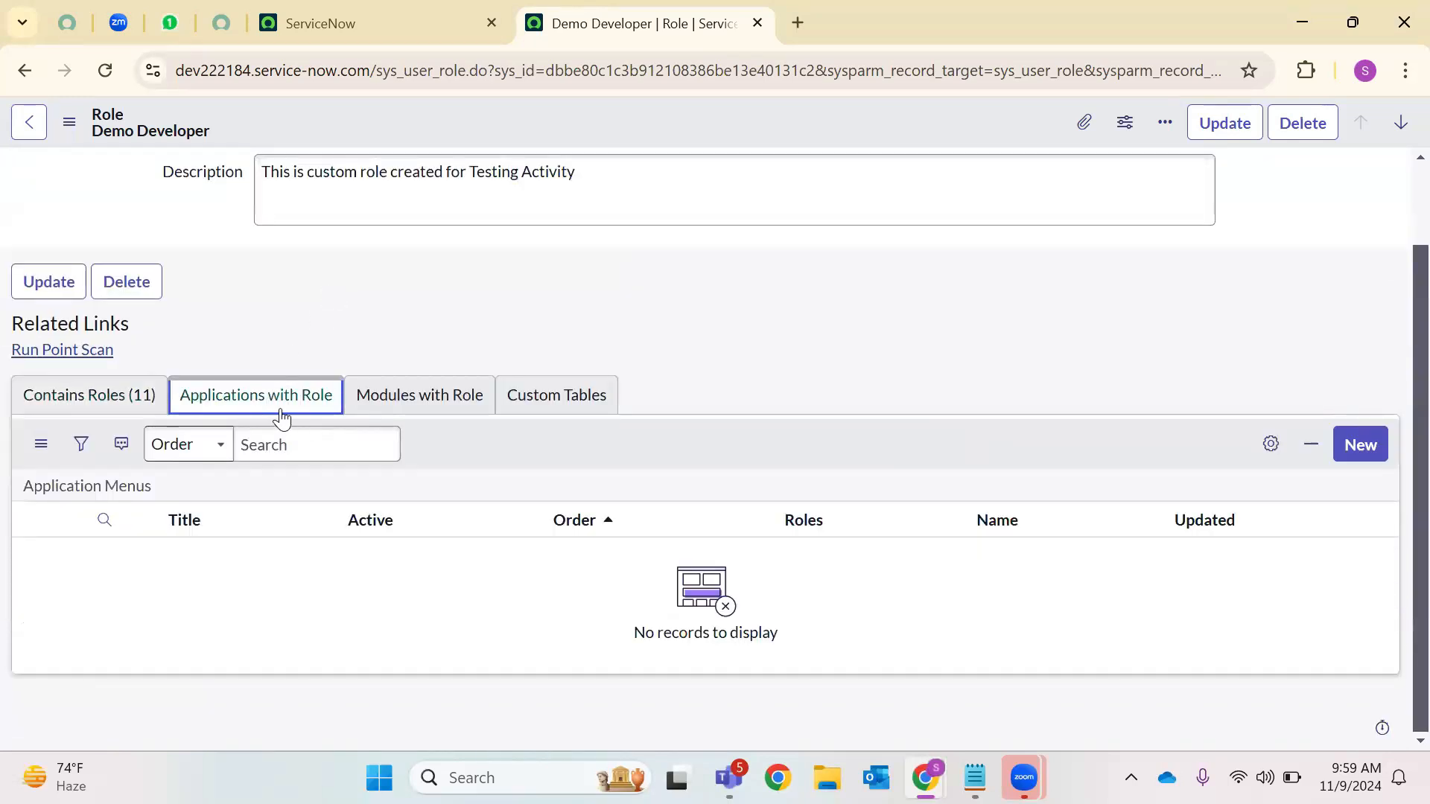
pyautogui.click(414, 407)
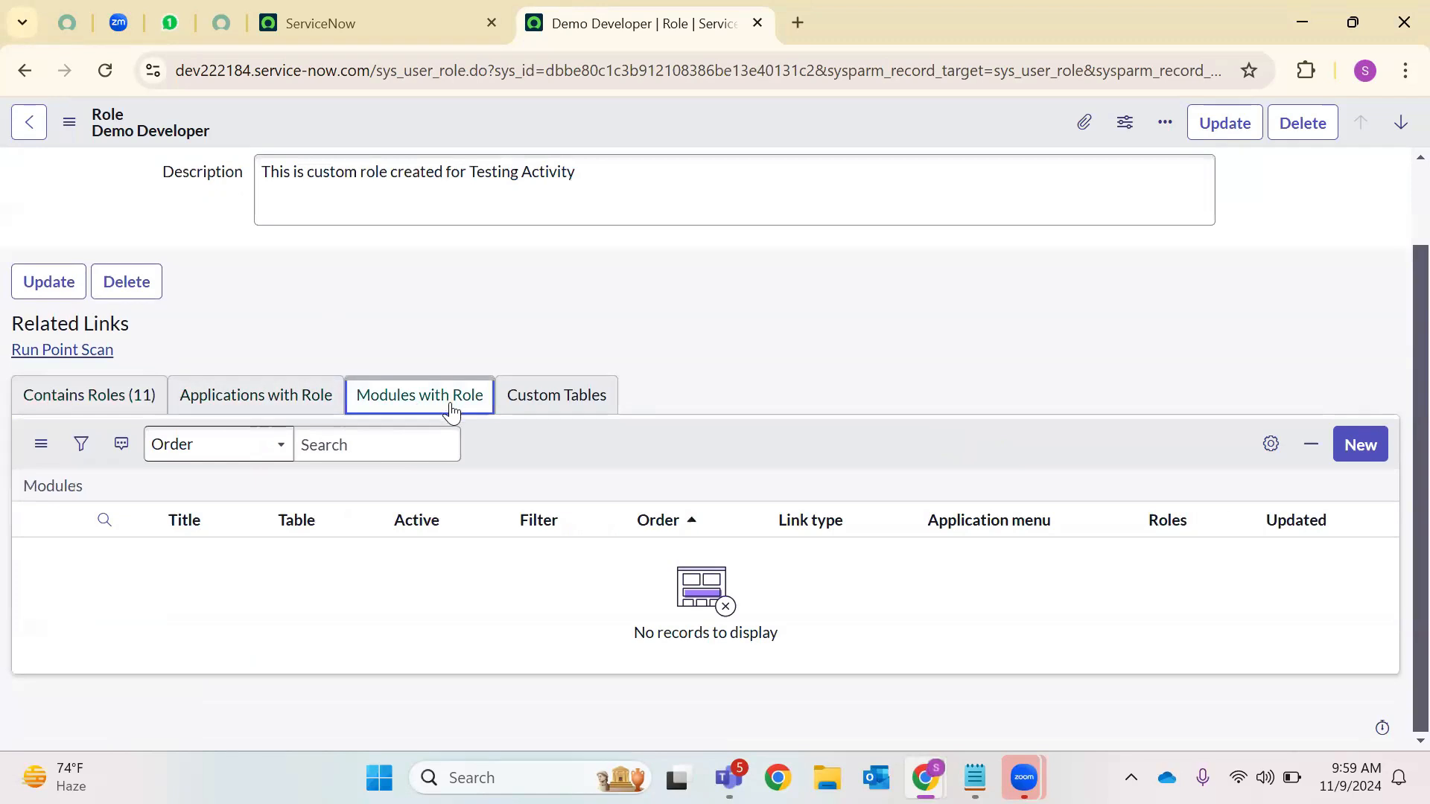
pyautogui.click(537, 415)
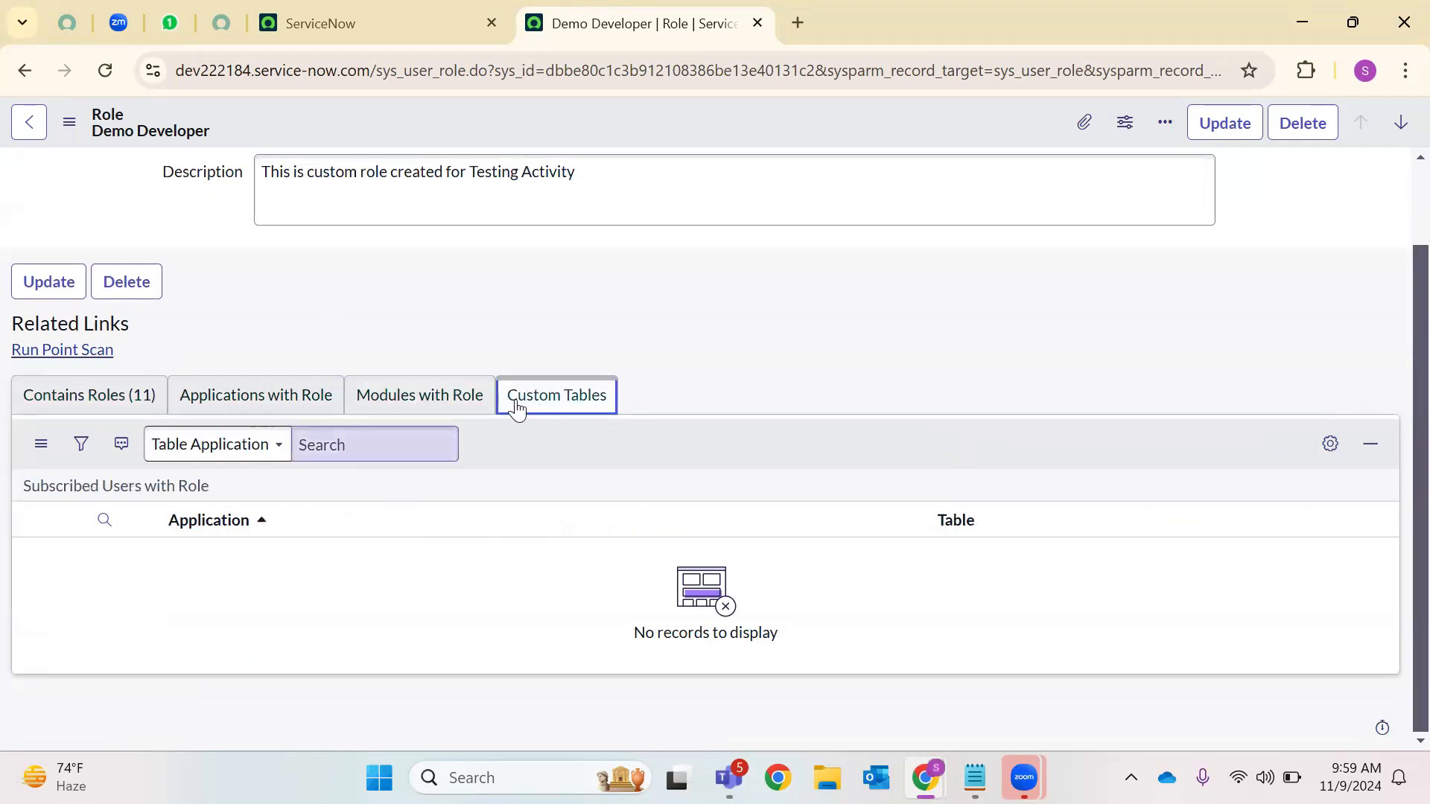
pyautogui.click(335, 23)
# Leave the Demo Developer role record and return to the full list of 516 roles
pyautogui.click(223, 129)
pyautogui.write('inci')
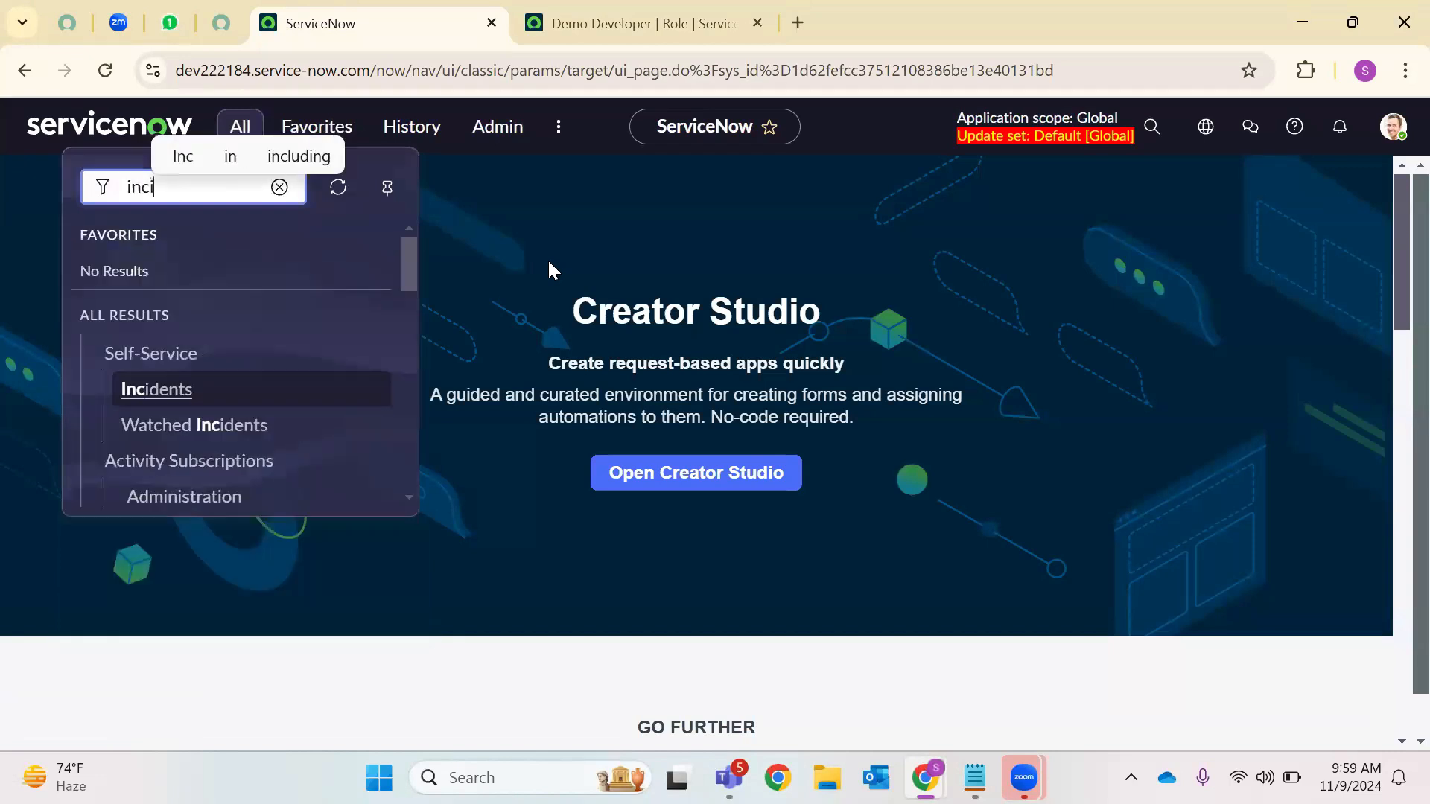
pyautogui.press('BackSpace')
pyautogui.press('BackSpace')
pyautogui.press('BackSpace')
pyautogui.press('BackSpace')
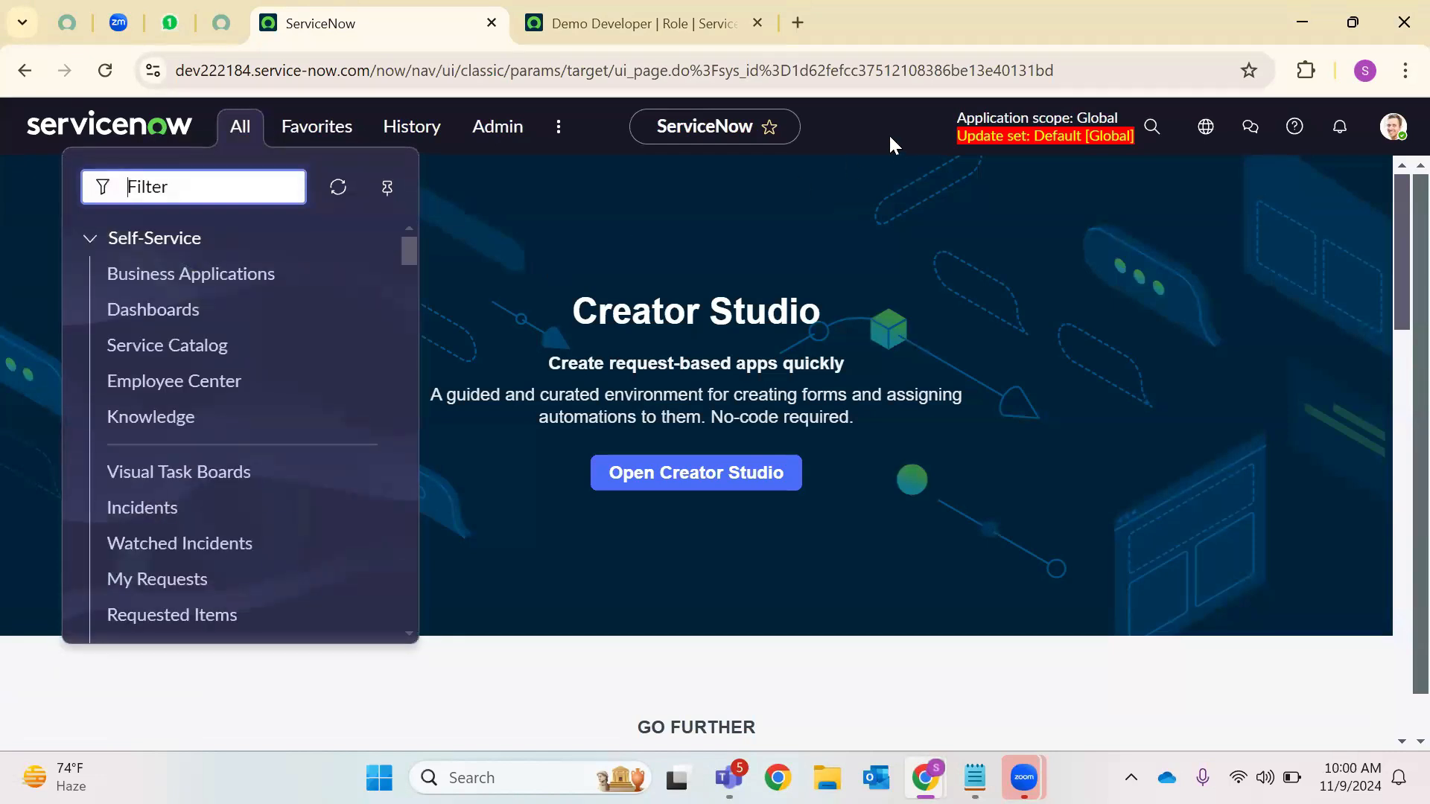
pyautogui.click(574, 23)
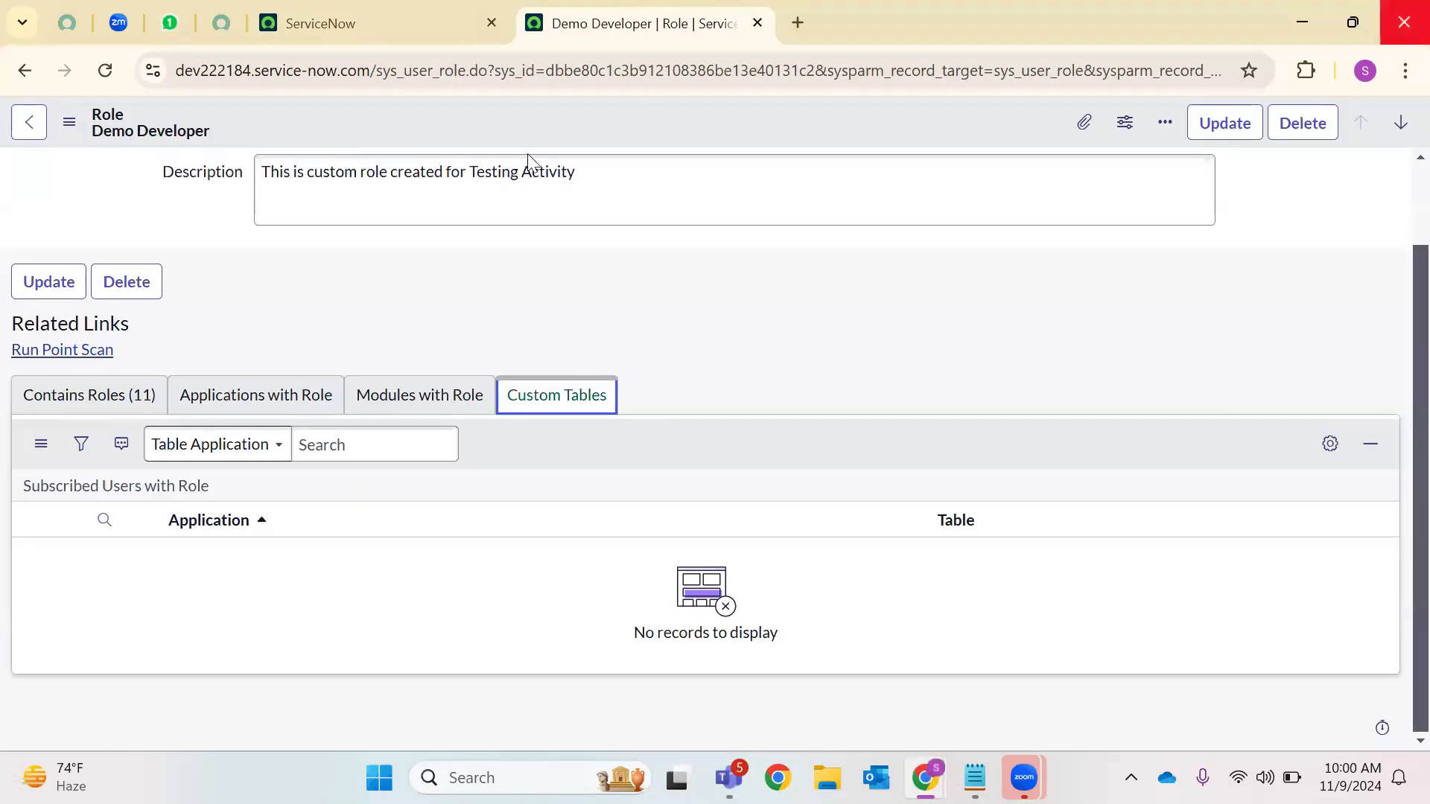
pyautogui.click(27, 122)
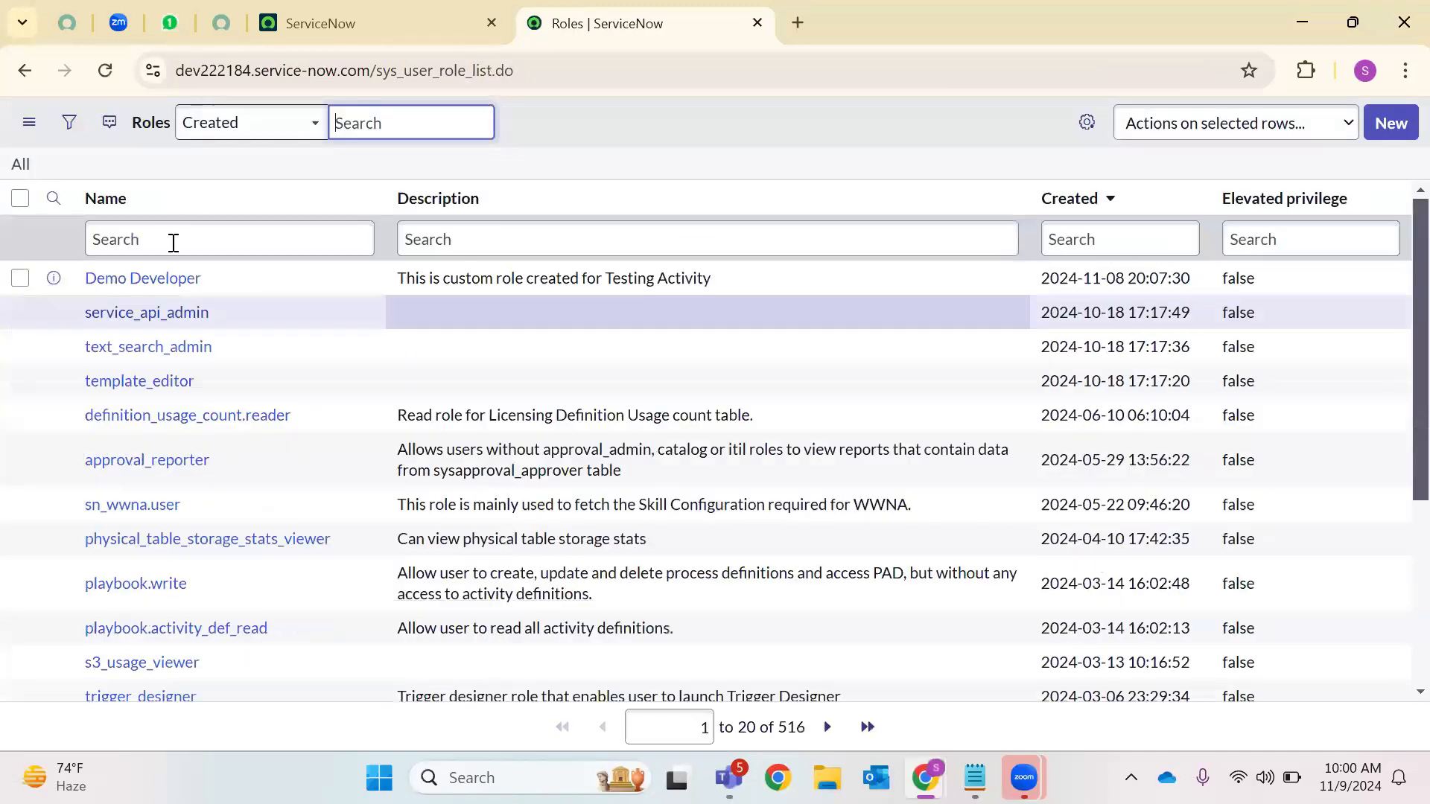
pyautogui.click(175, 232)
# Filter the Roles list by name 'itil' and open the itil role record
pyautogui.write('itil')
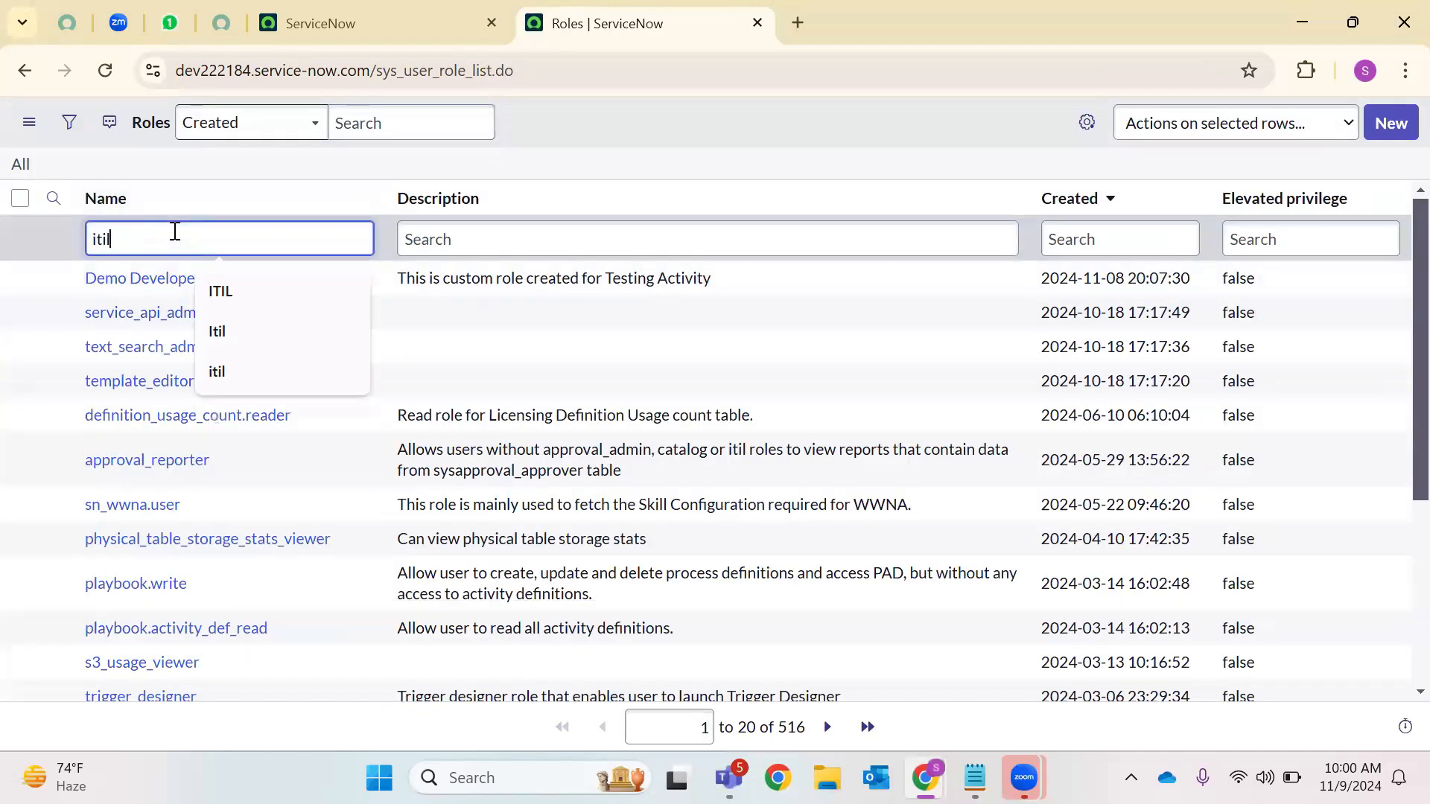
pyautogui.press('Return')
pyautogui.click(94, 356)
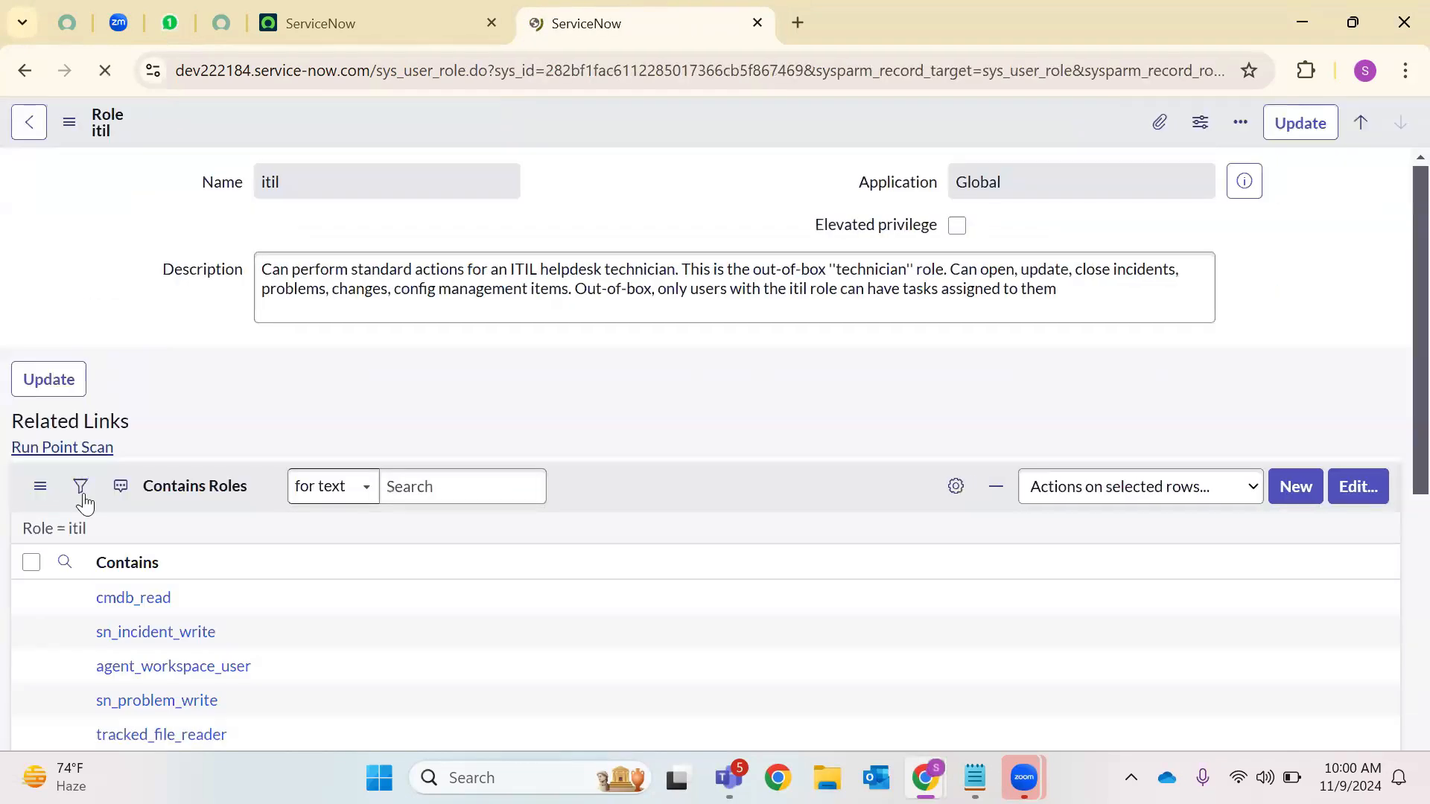
# Scroll through the itil record and view the modules that require the role
pyautogui.scroll(-1, 310, 466)
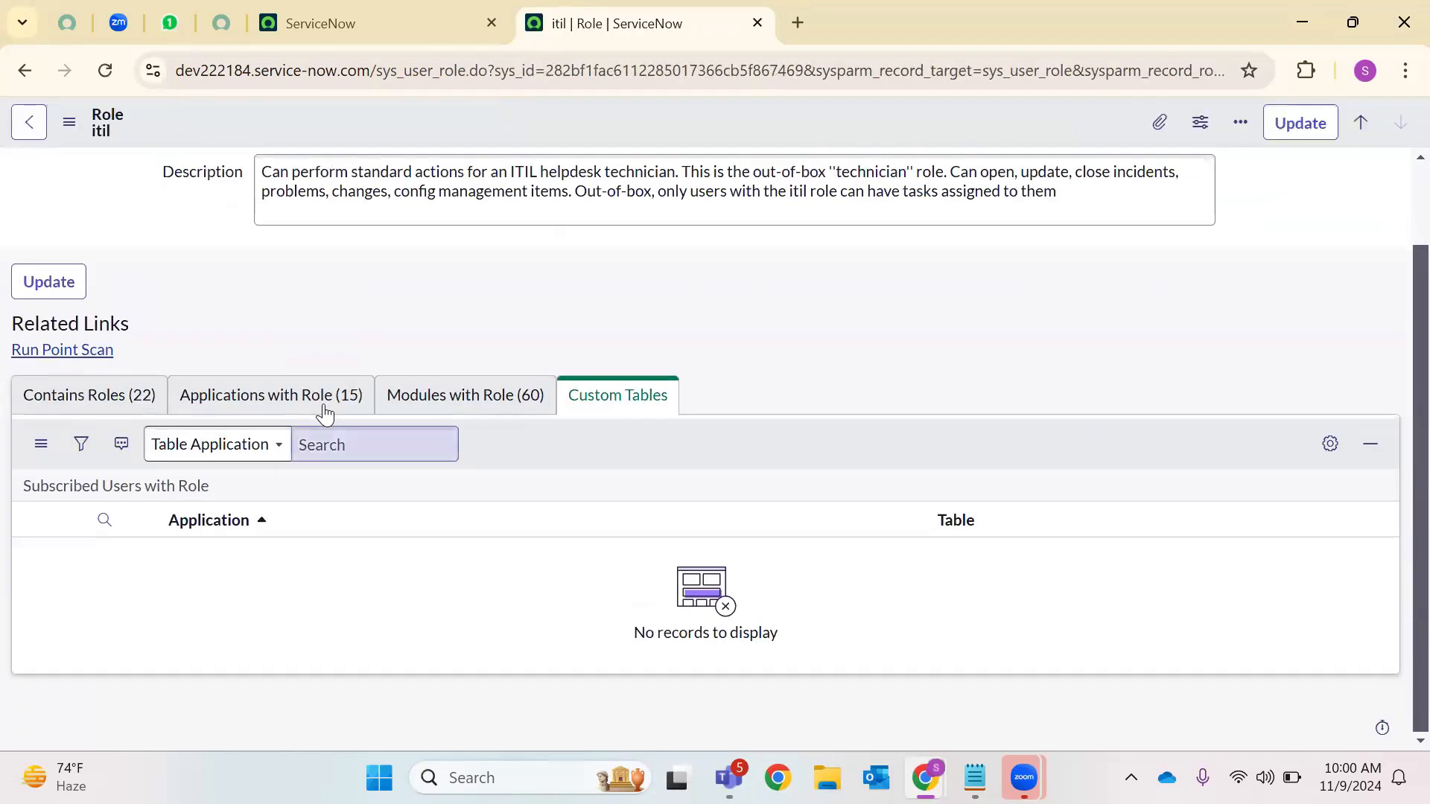
pyautogui.scroll(-3, 344, 459)
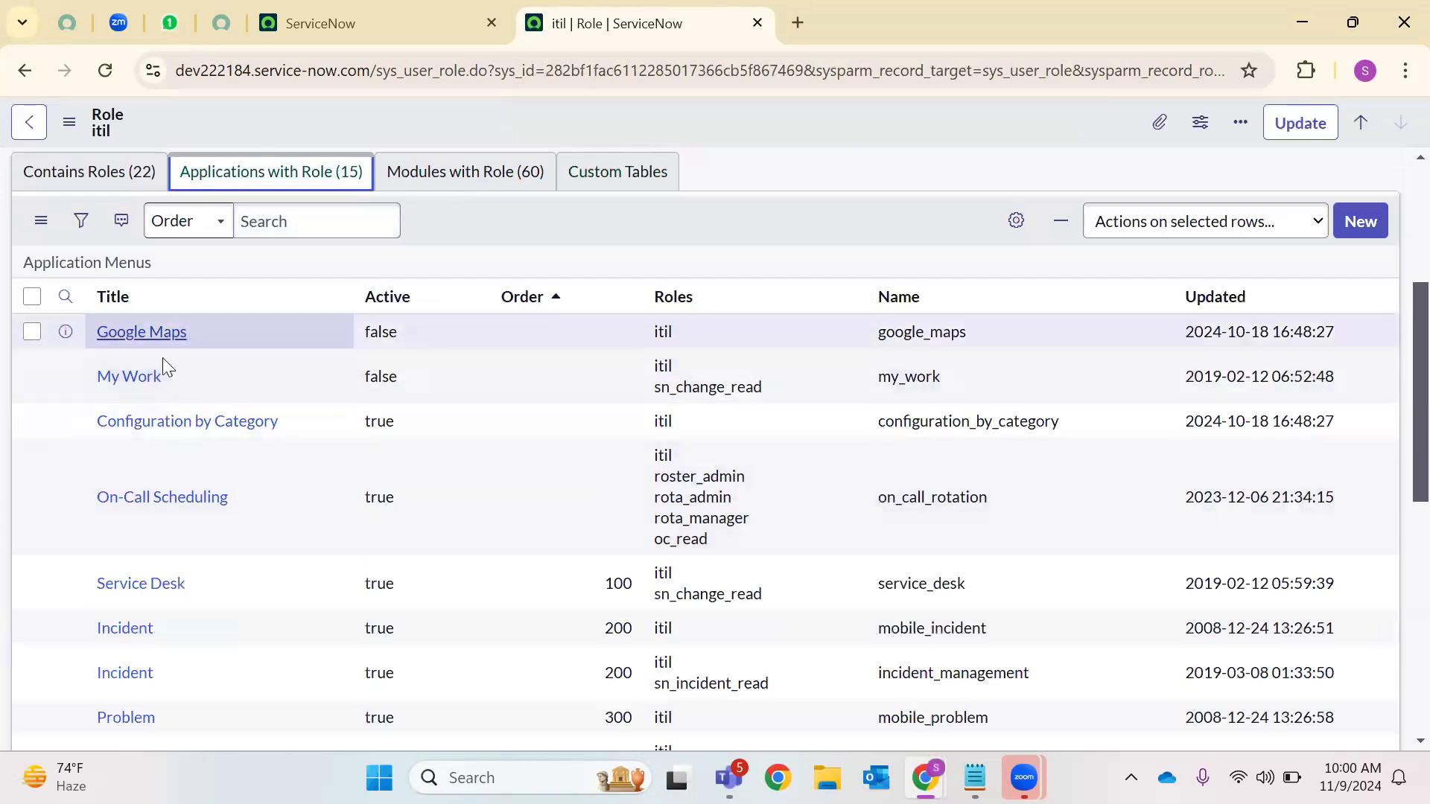
pyautogui.scroll(-3, 251, 561)
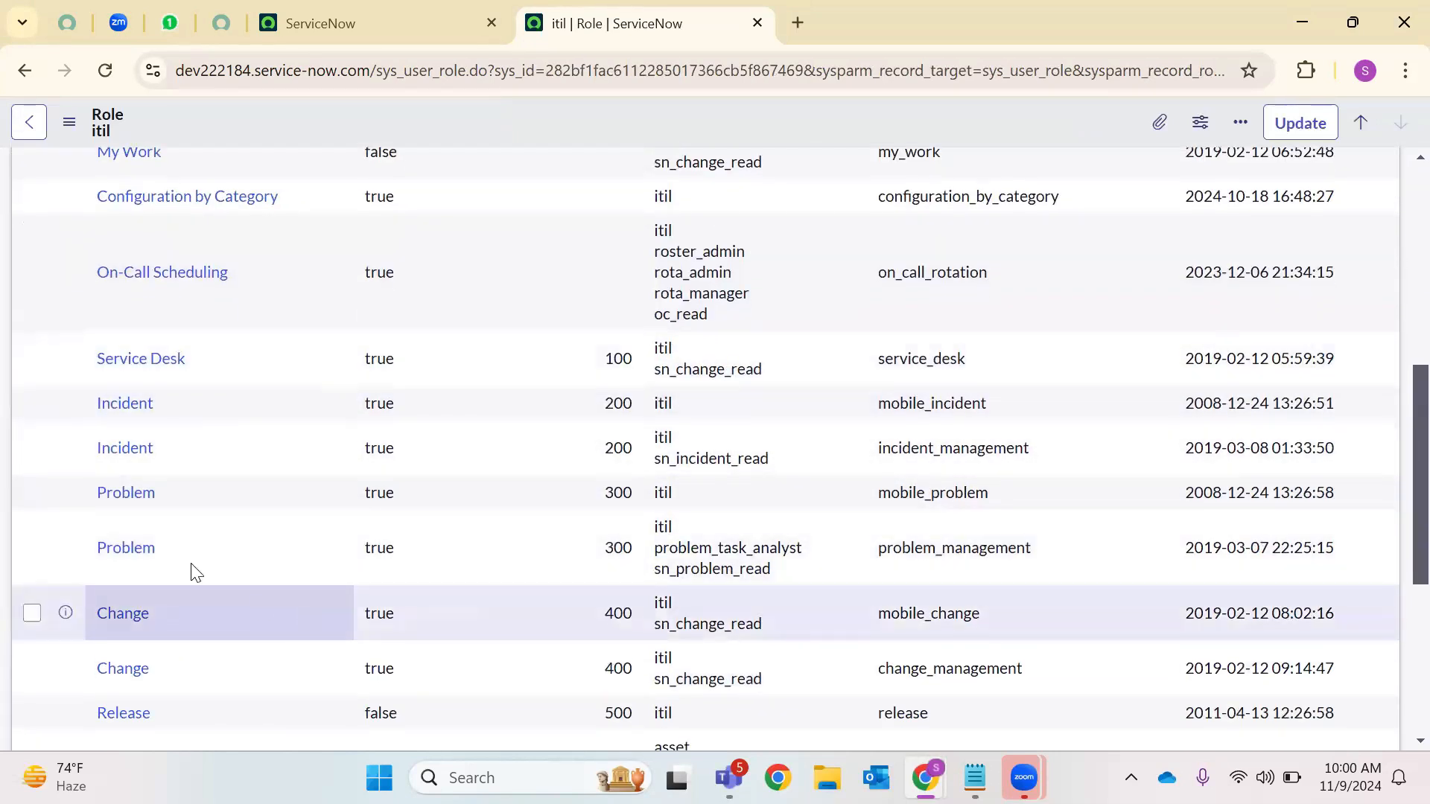
pyautogui.scroll(-5, 270, 549)
pyautogui.scroll(12, 269, 548)
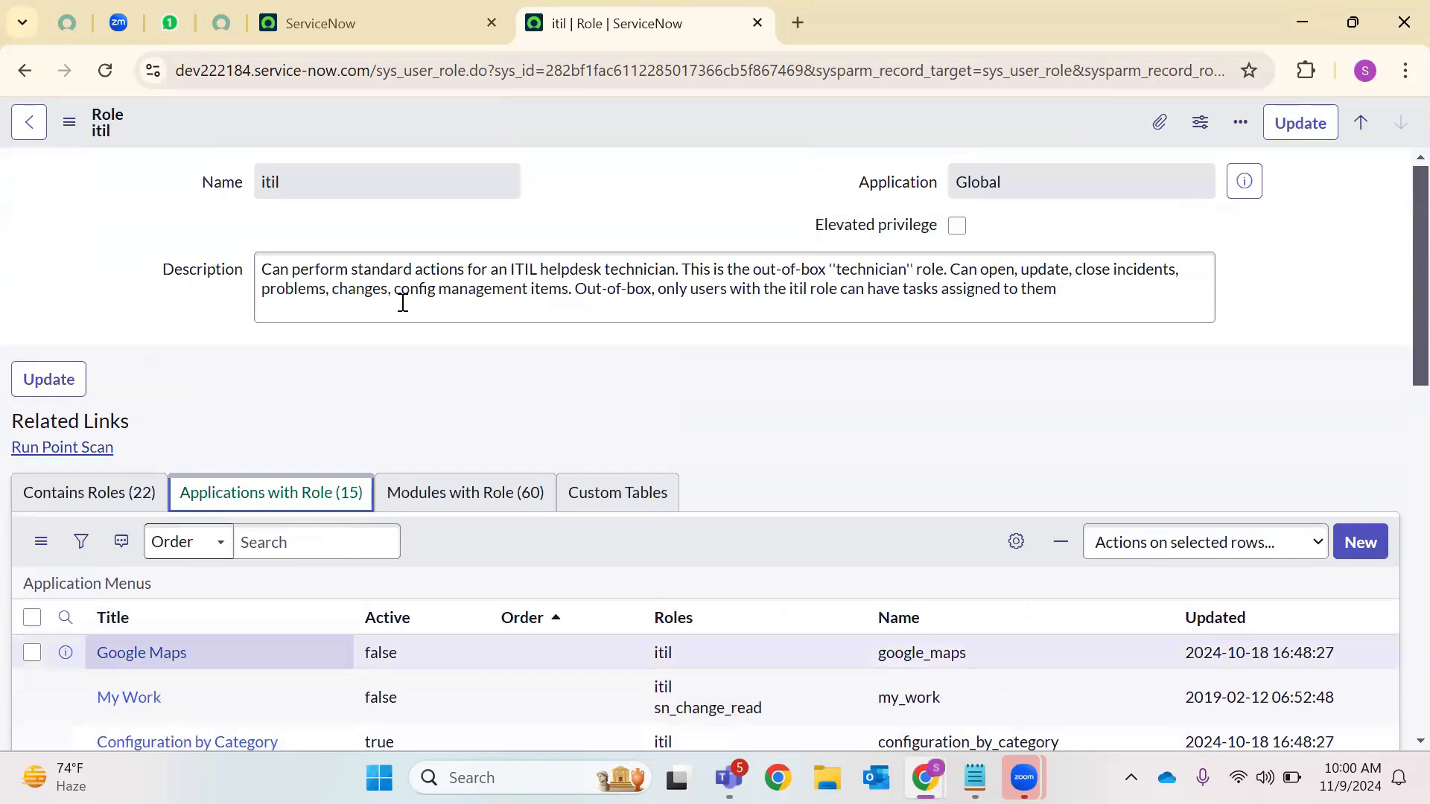
pyautogui.doubleClick(268, 181)
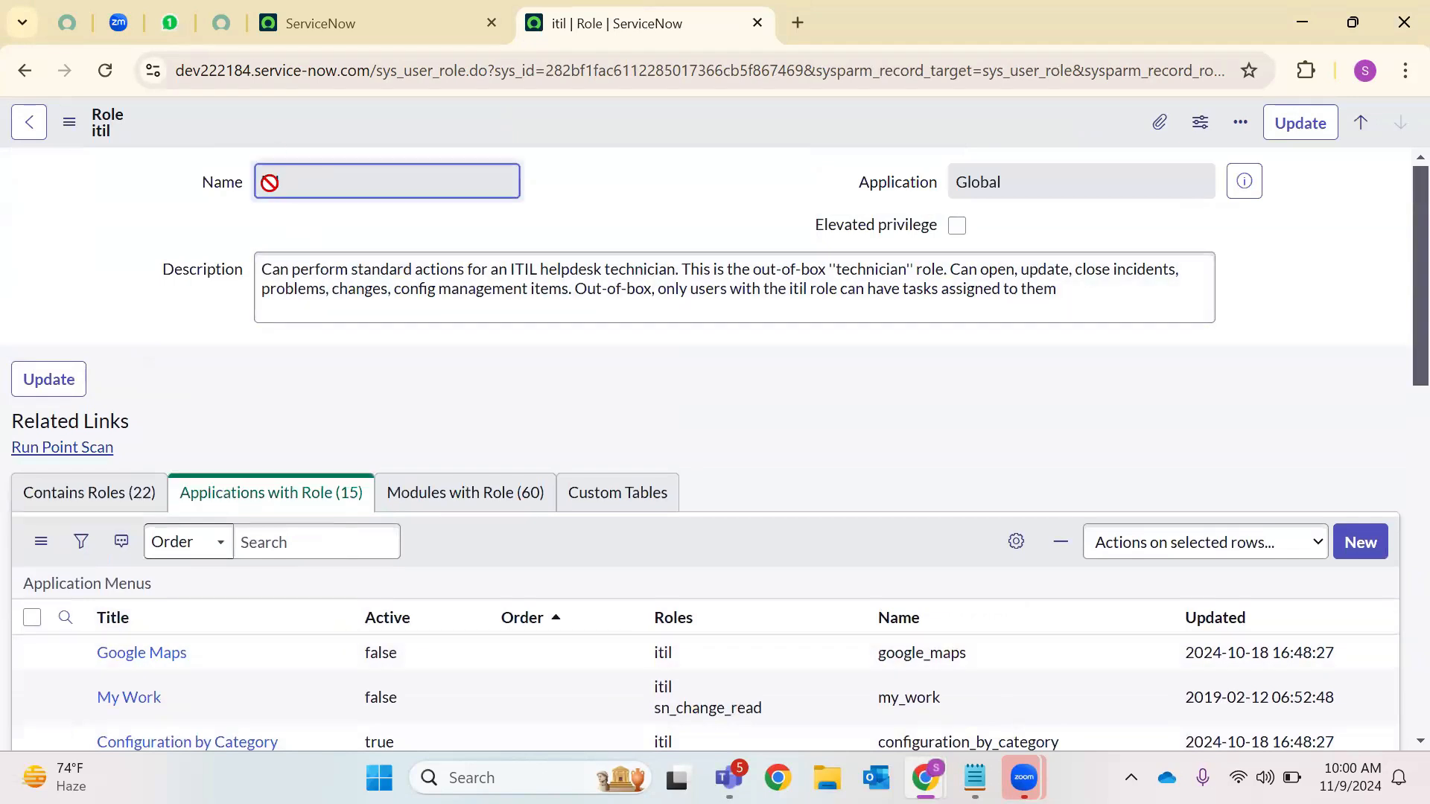
pyautogui.click(459, 509)
pyautogui.scroll(-3, 638, 427)
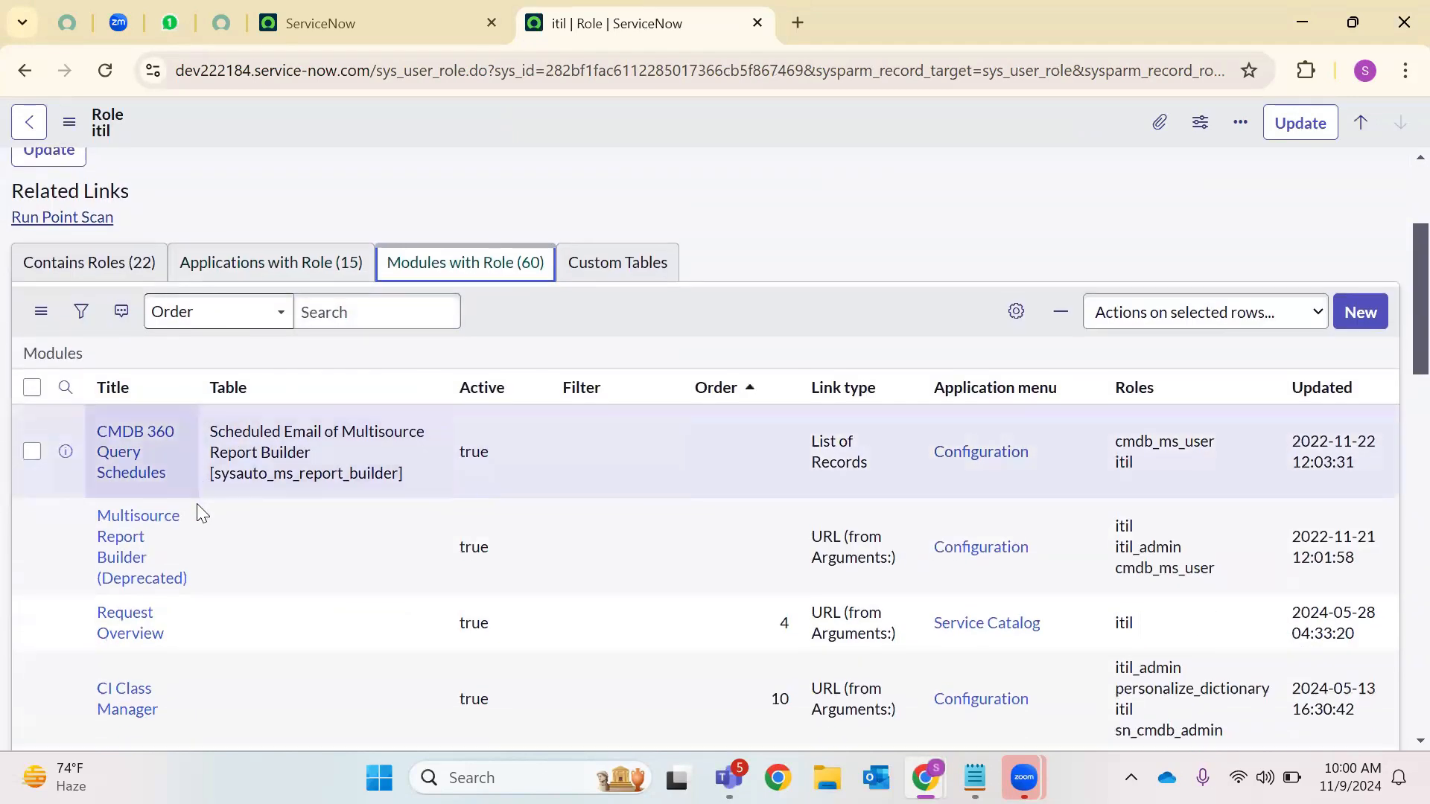
pyautogui.scroll(-4, 195, 508)
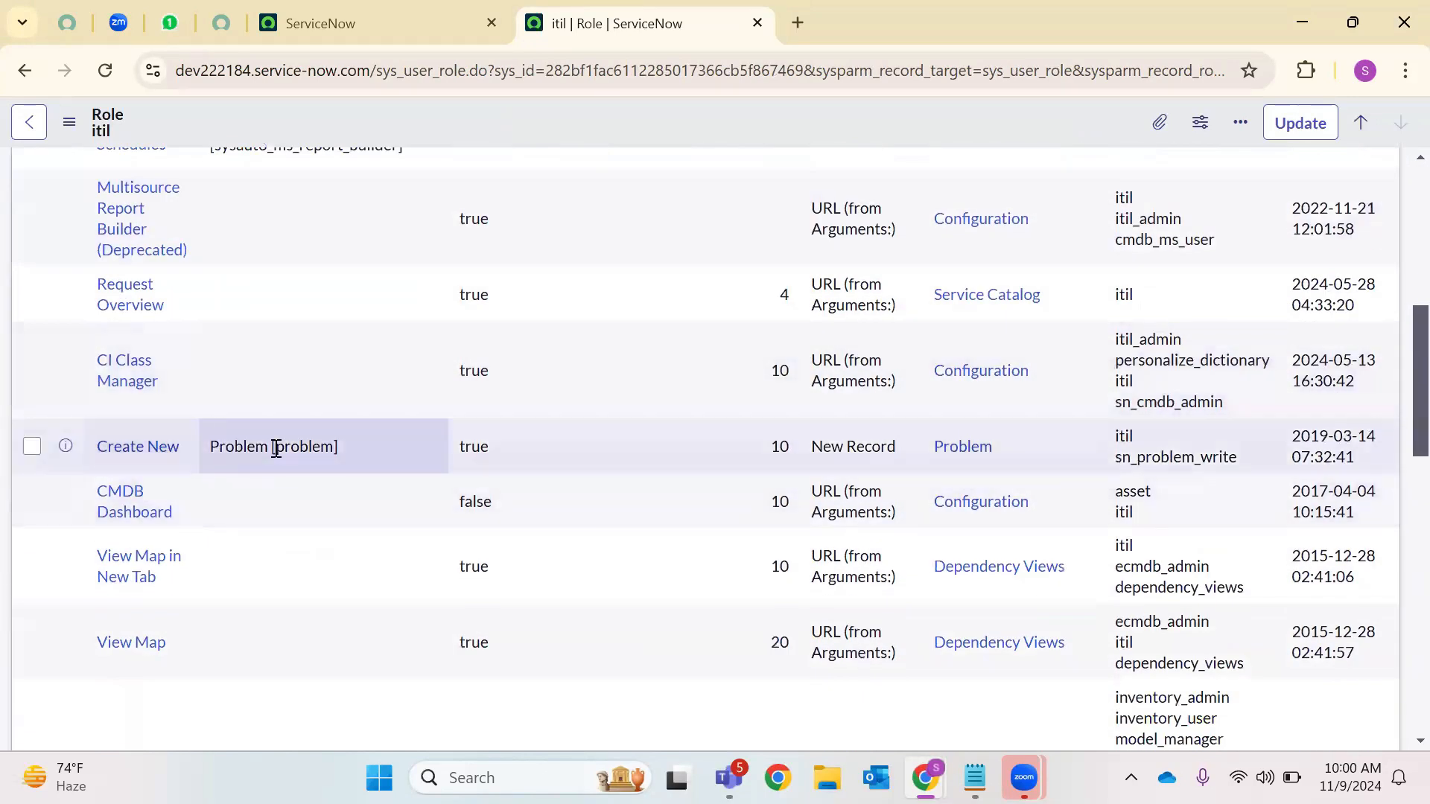
pyautogui.scroll(7, 522, 371)
pyautogui.doubleClick(292, 181)
pyautogui.scroll(-10, 649, 426)
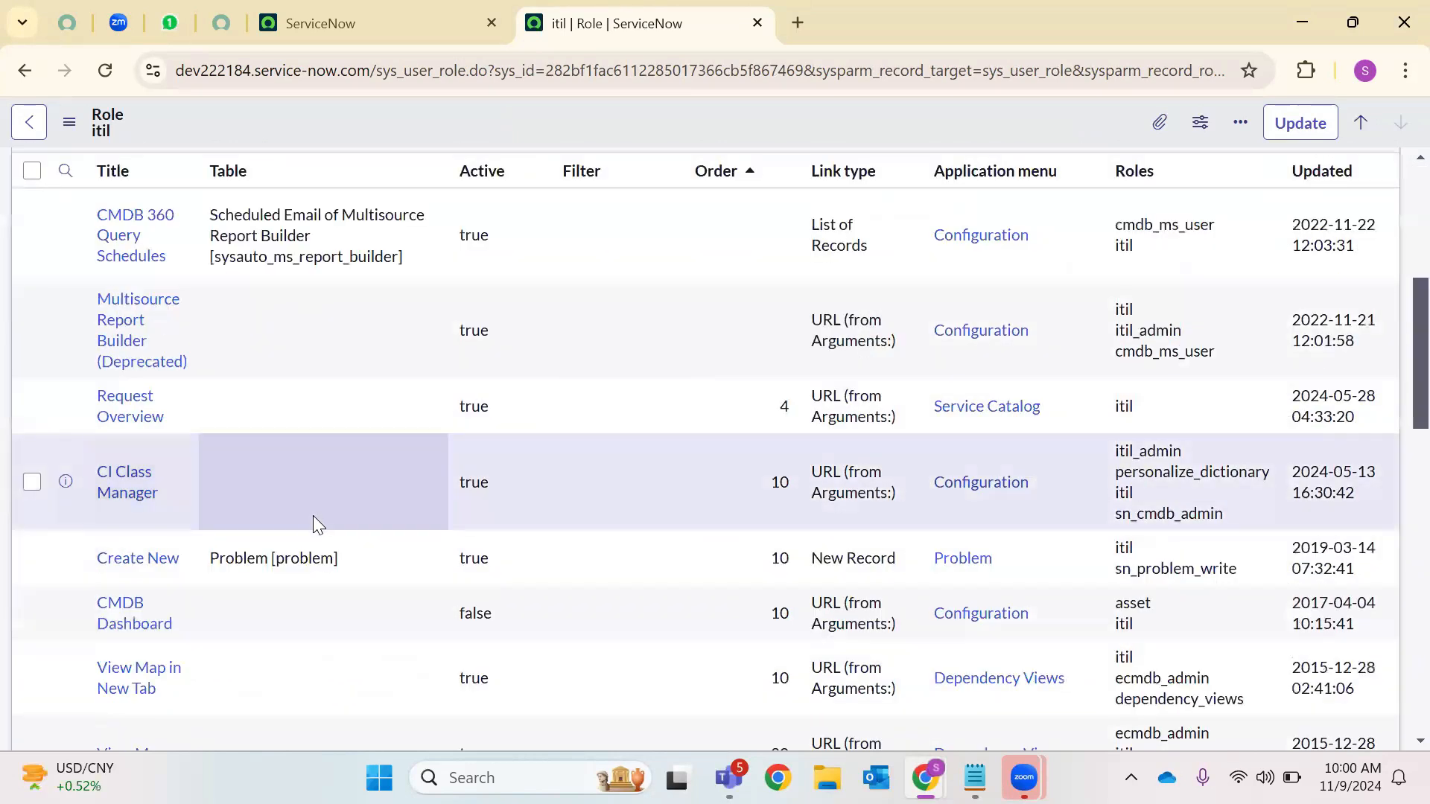
pyautogui.scroll(-2, 313, 516)
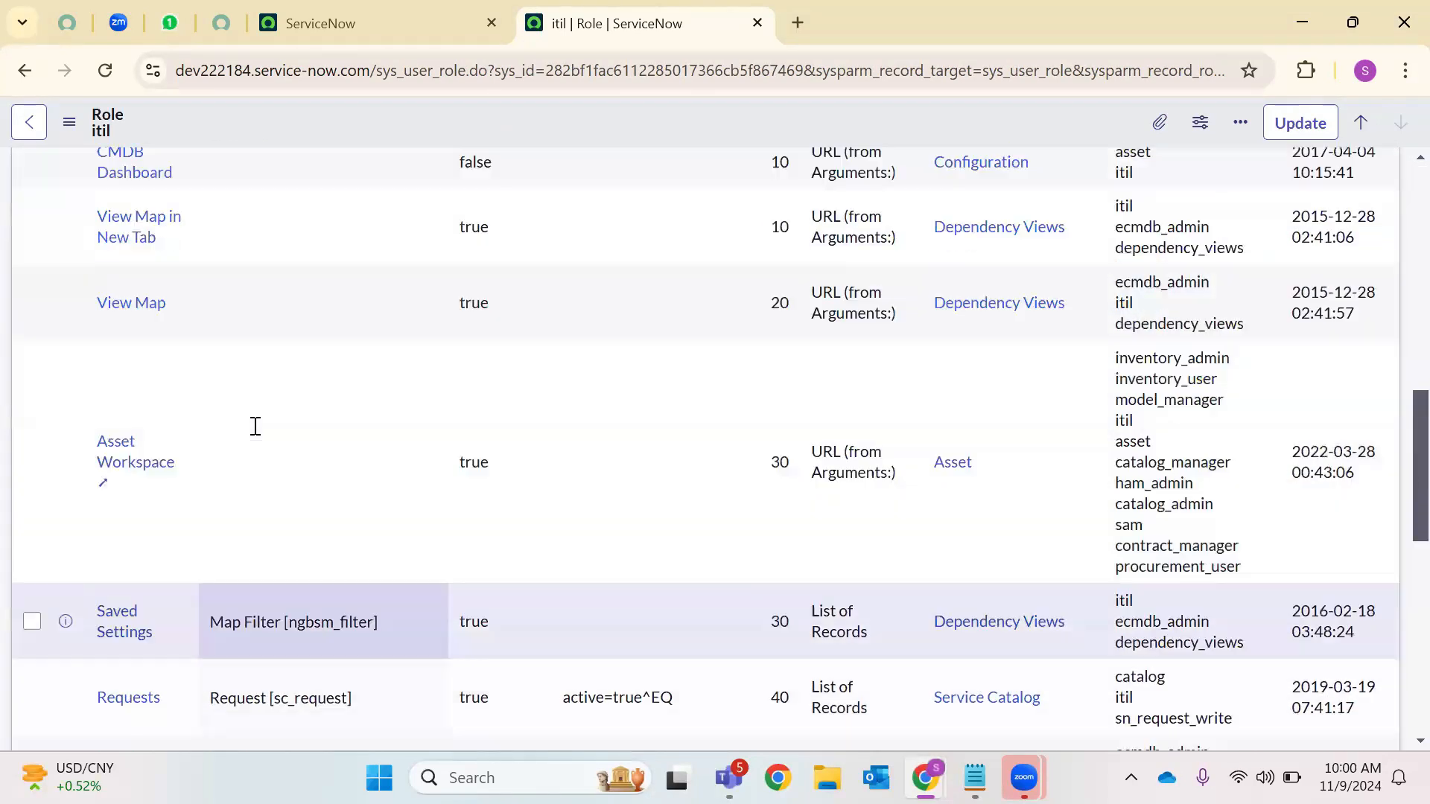
pyautogui.scroll(5, 256, 424)
pyautogui.scroll(-4, 262, 437)
pyautogui.scroll(-3, 258, 440)
pyautogui.scroll(12, 258, 429)
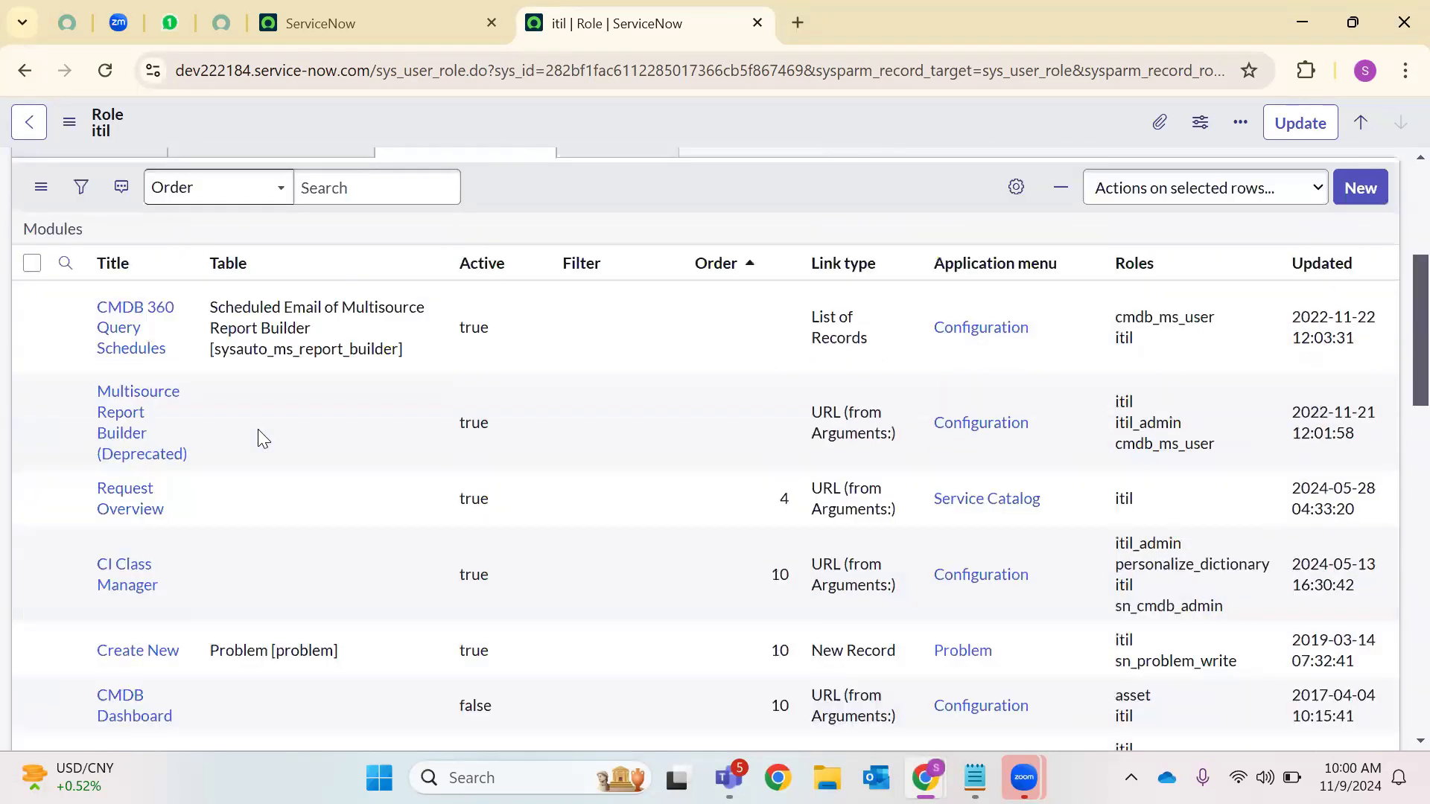
pyautogui.scroll(-3, 392, 546)
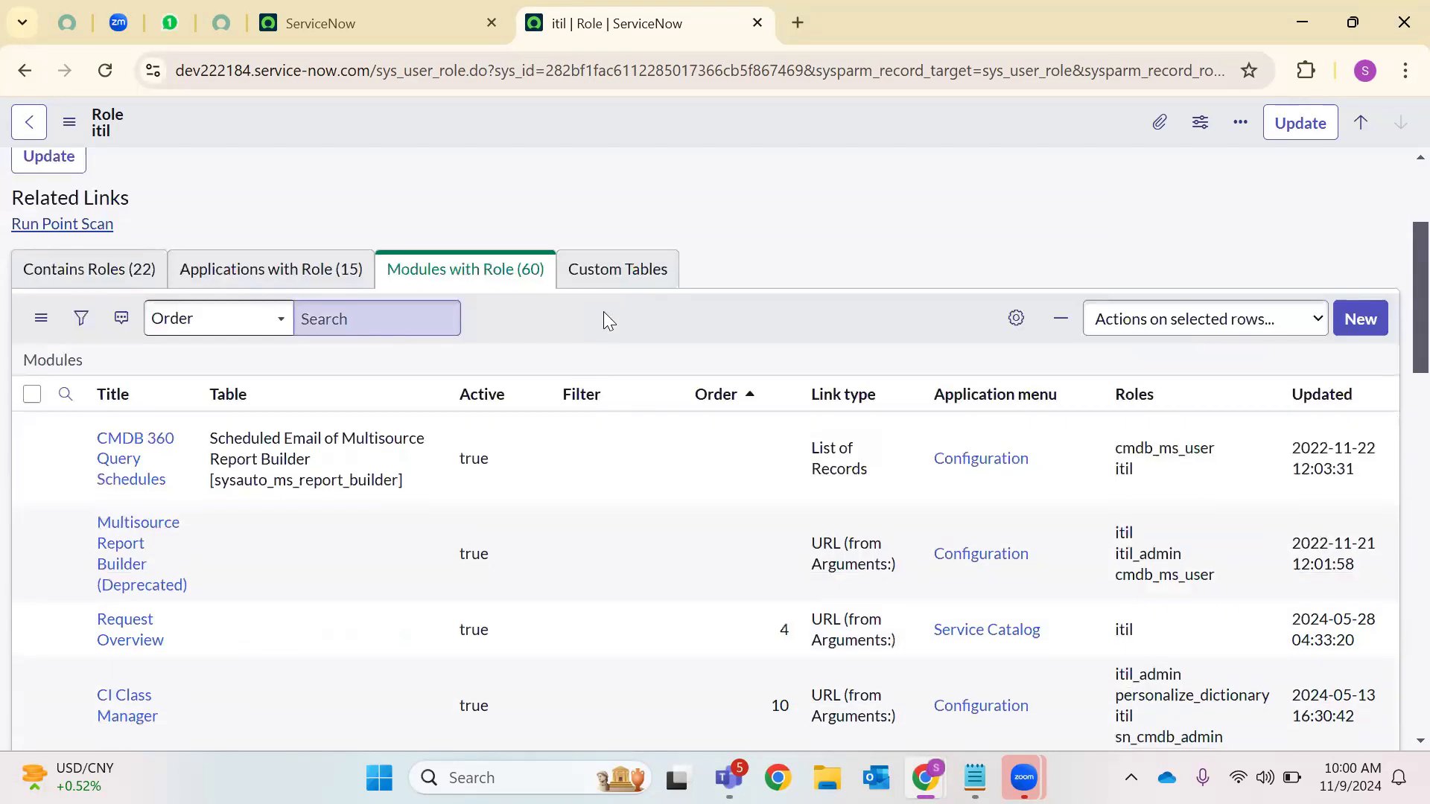
pyautogui.click(596, 277)
pyautogui.click(479, 398)
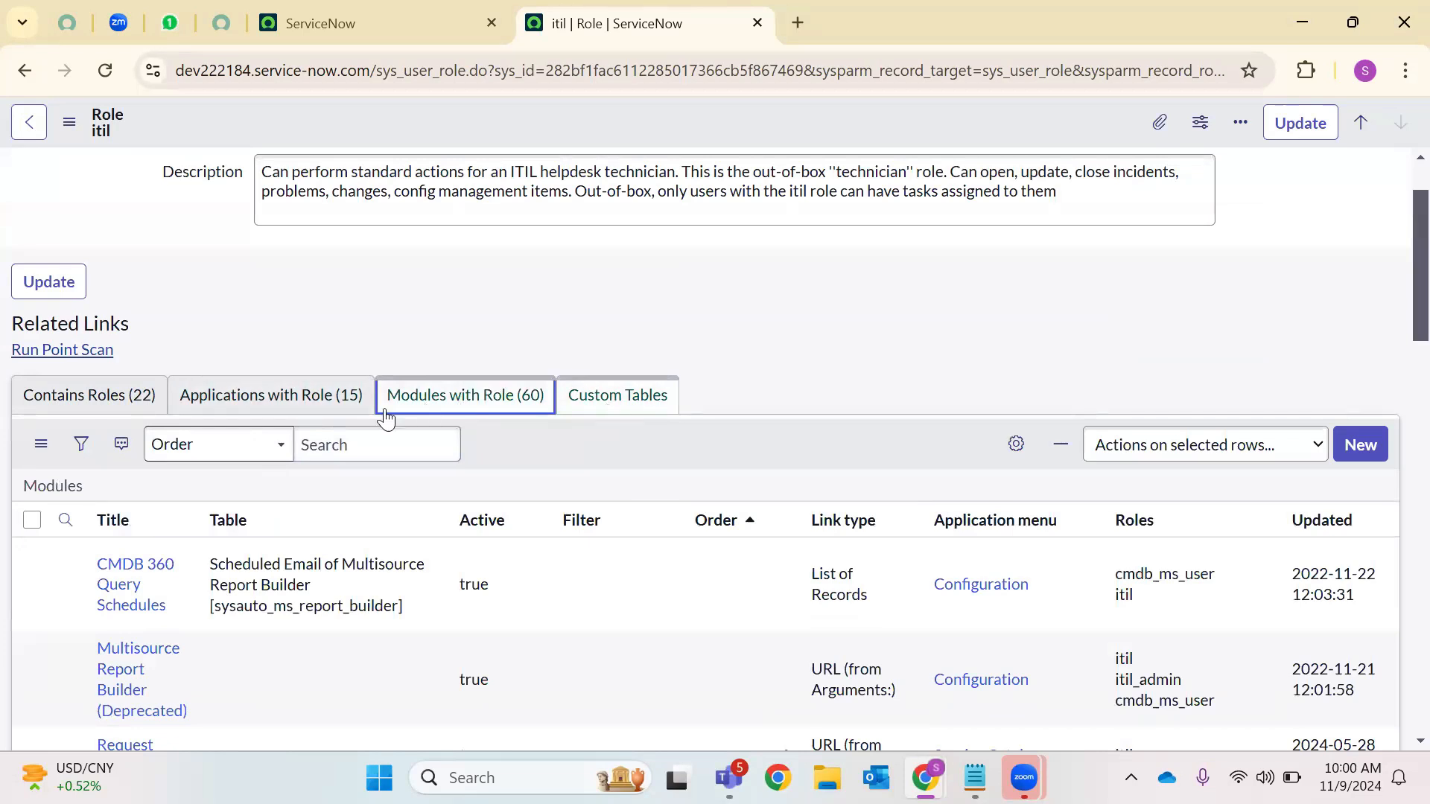
# Check the itil Applications with Role (15) tab, then scroll its 22 contained roles
pyautogui.click(354, 414)
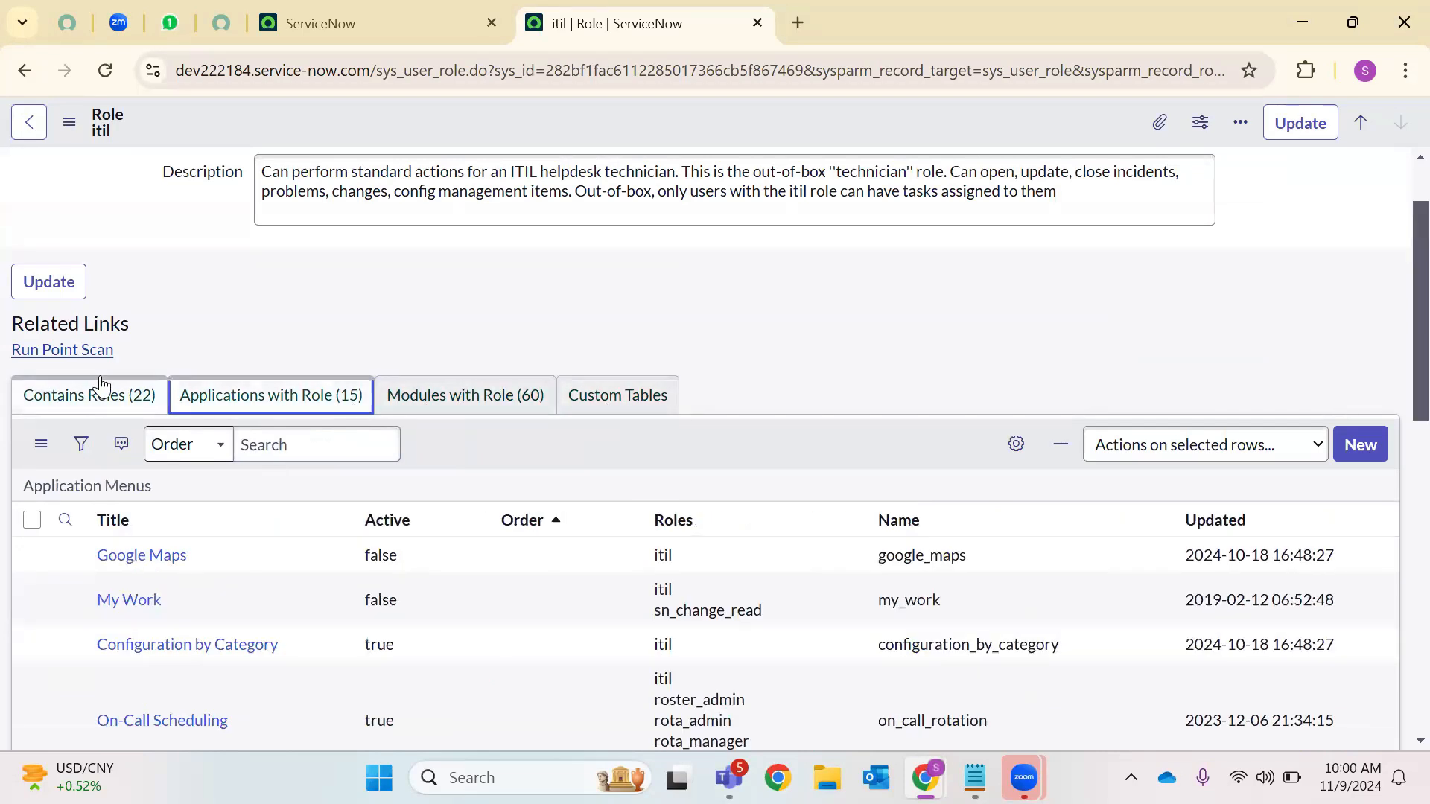
pyautogui.click(95, 394)
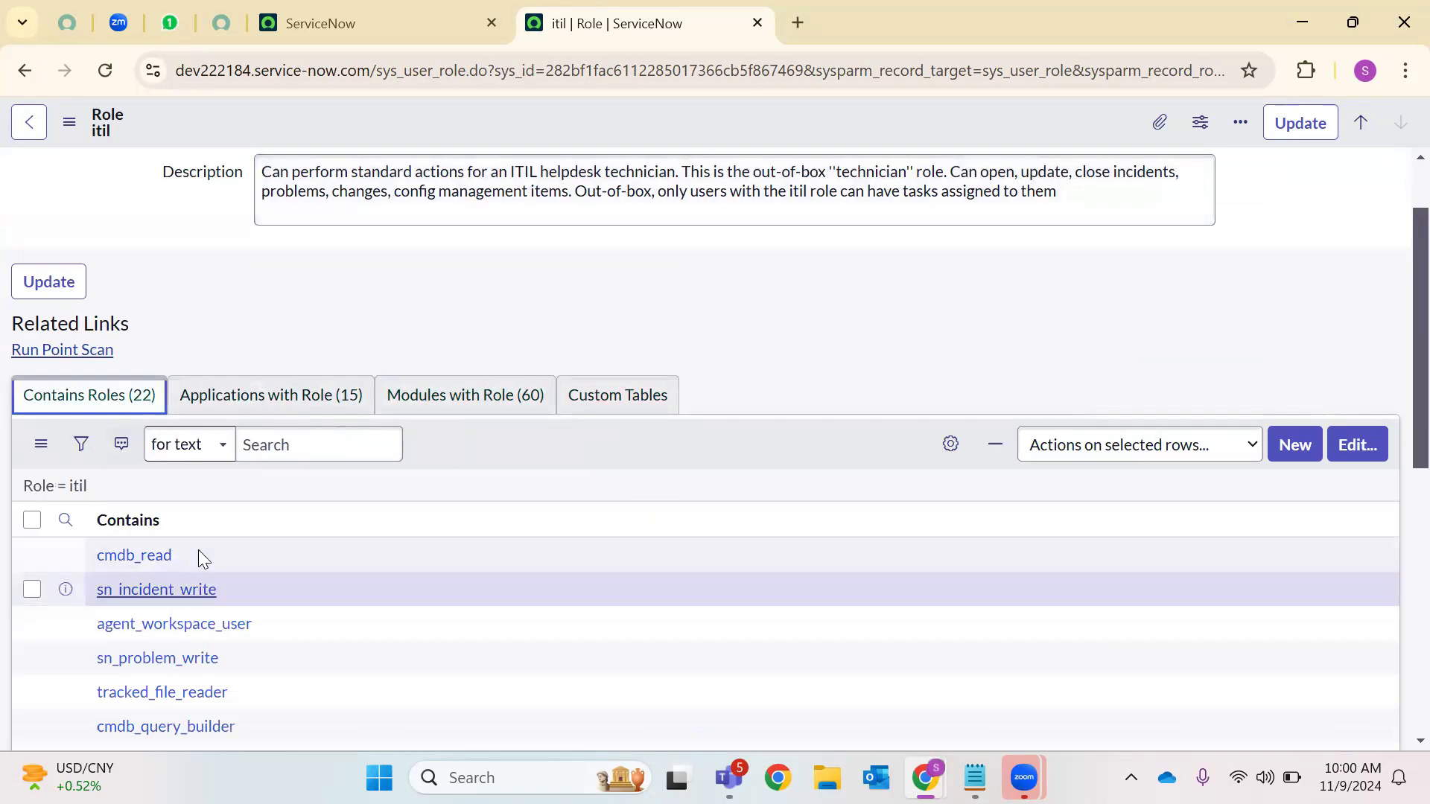
pyautogui.scroll(-5, 198, 551)
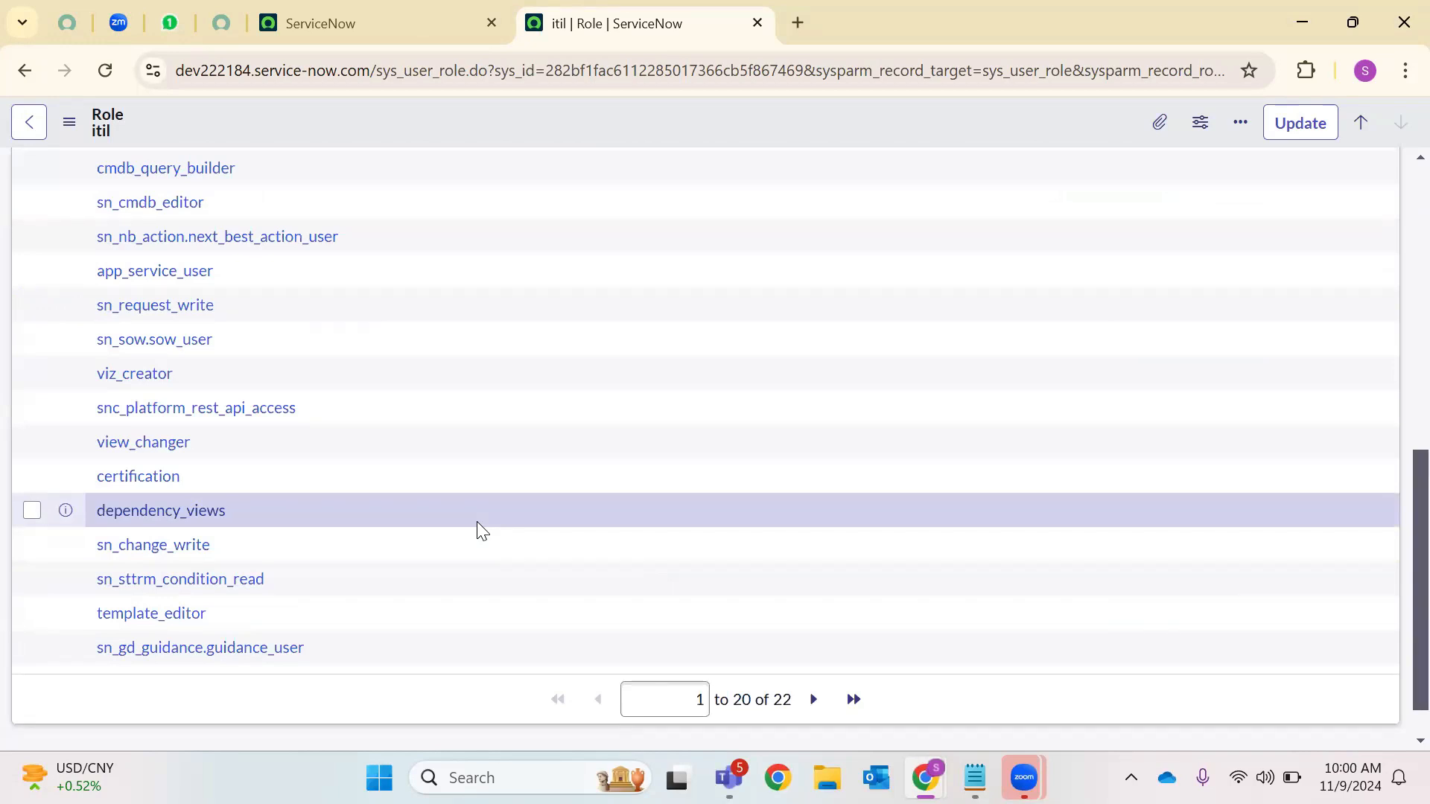
pyautogui.scroll(9, 474, 476)
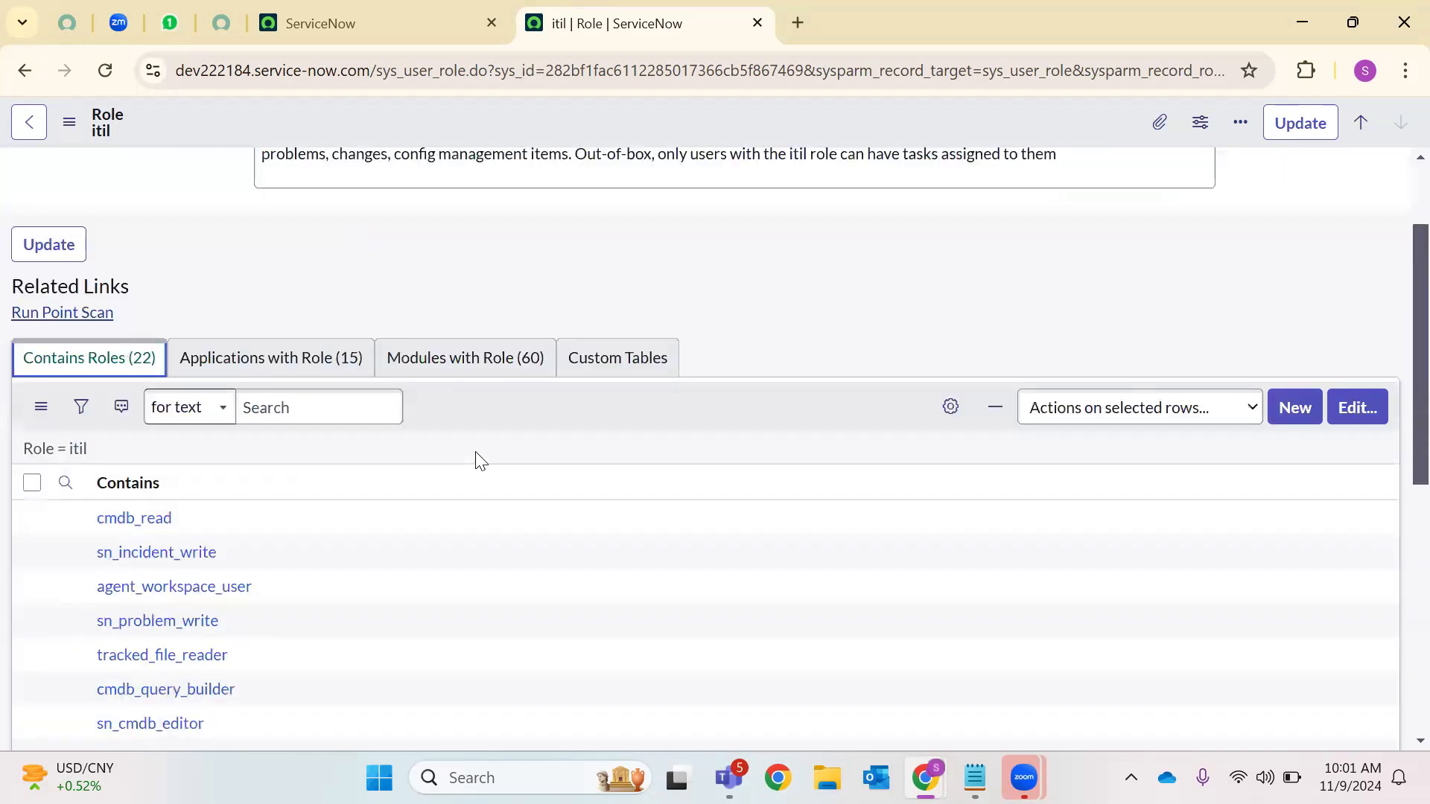
pyautogui.scroll(-3, 380, 517)
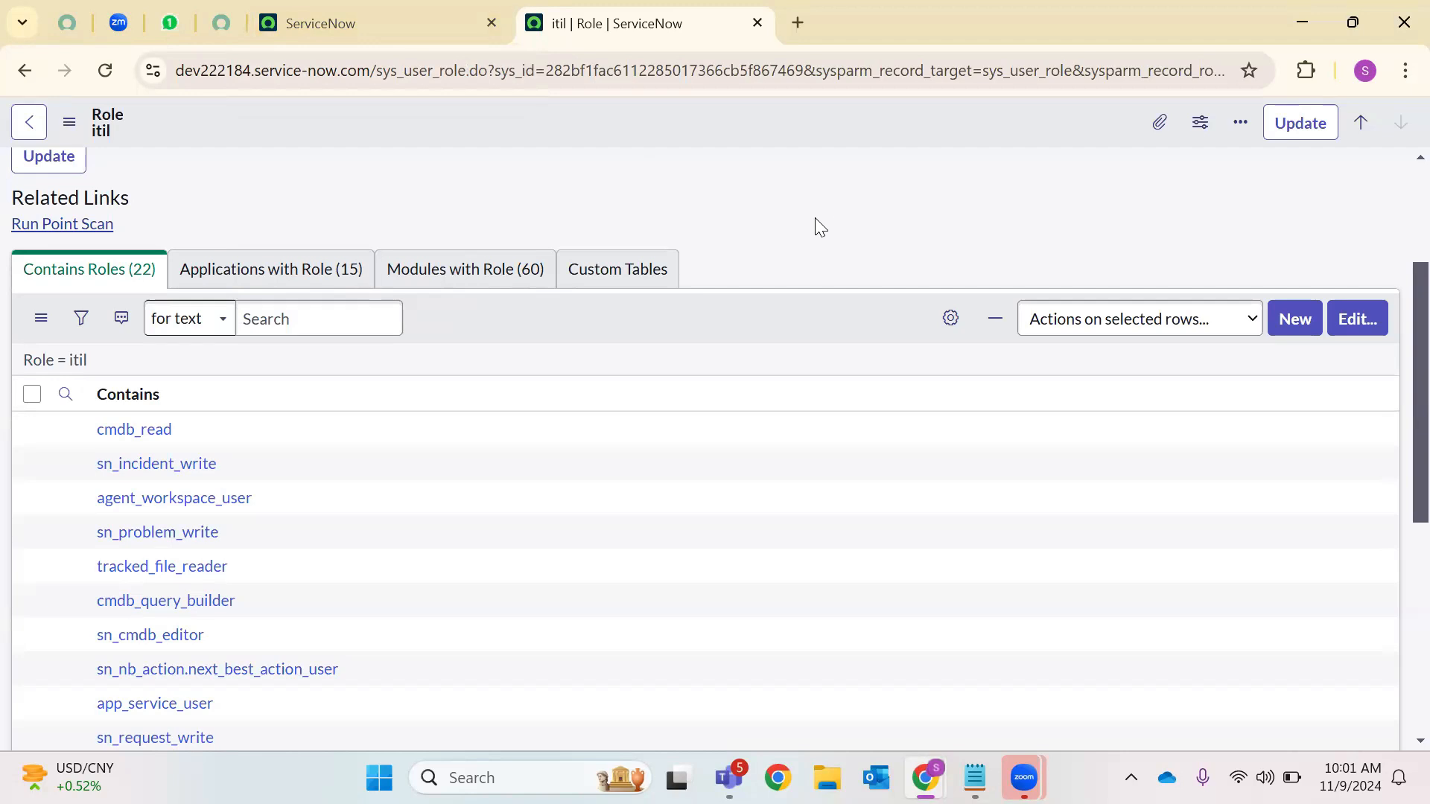
pyautogui.scroll(3, 819, 226)
pyautogui.tripleClick(605, 296)
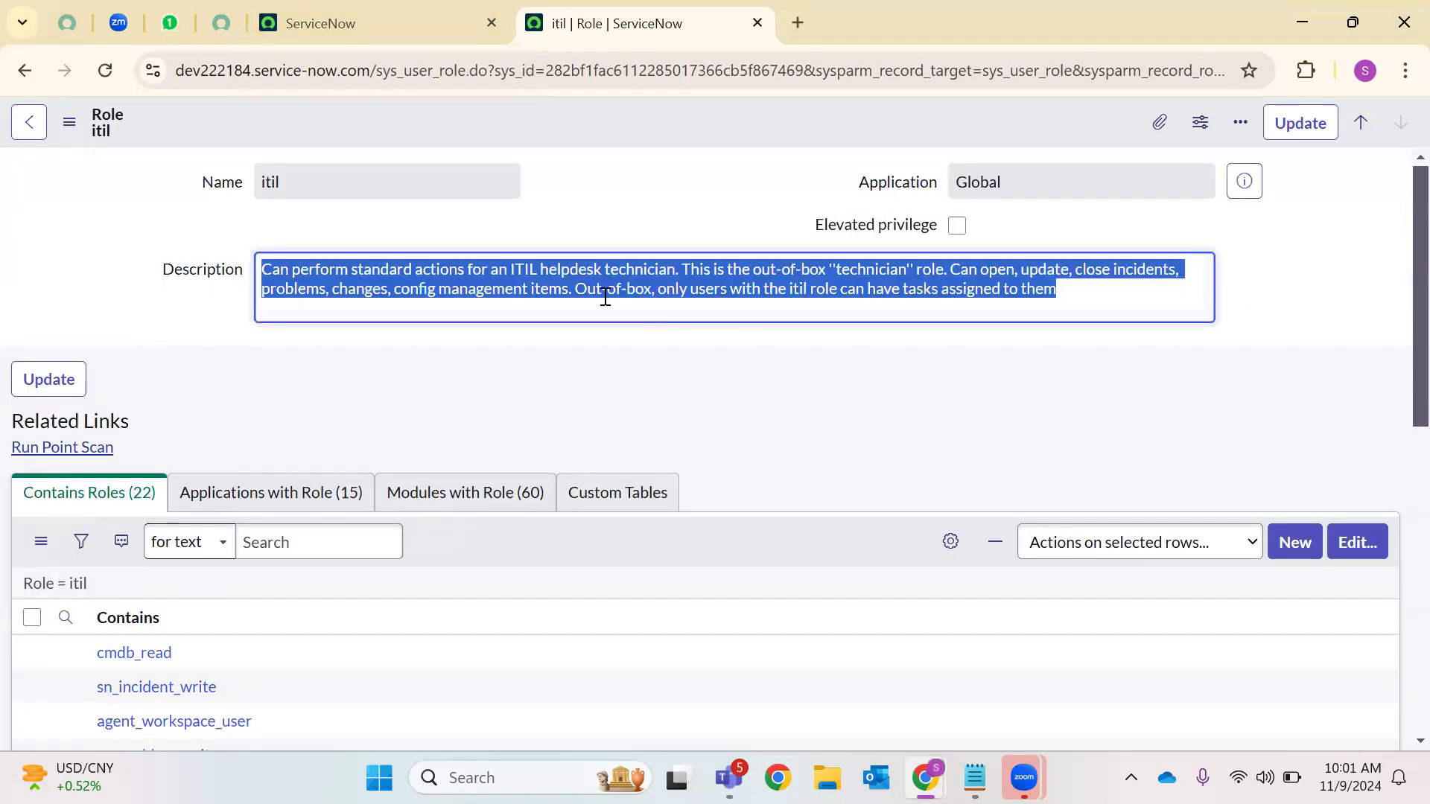
pyautogui.click(546, 333)
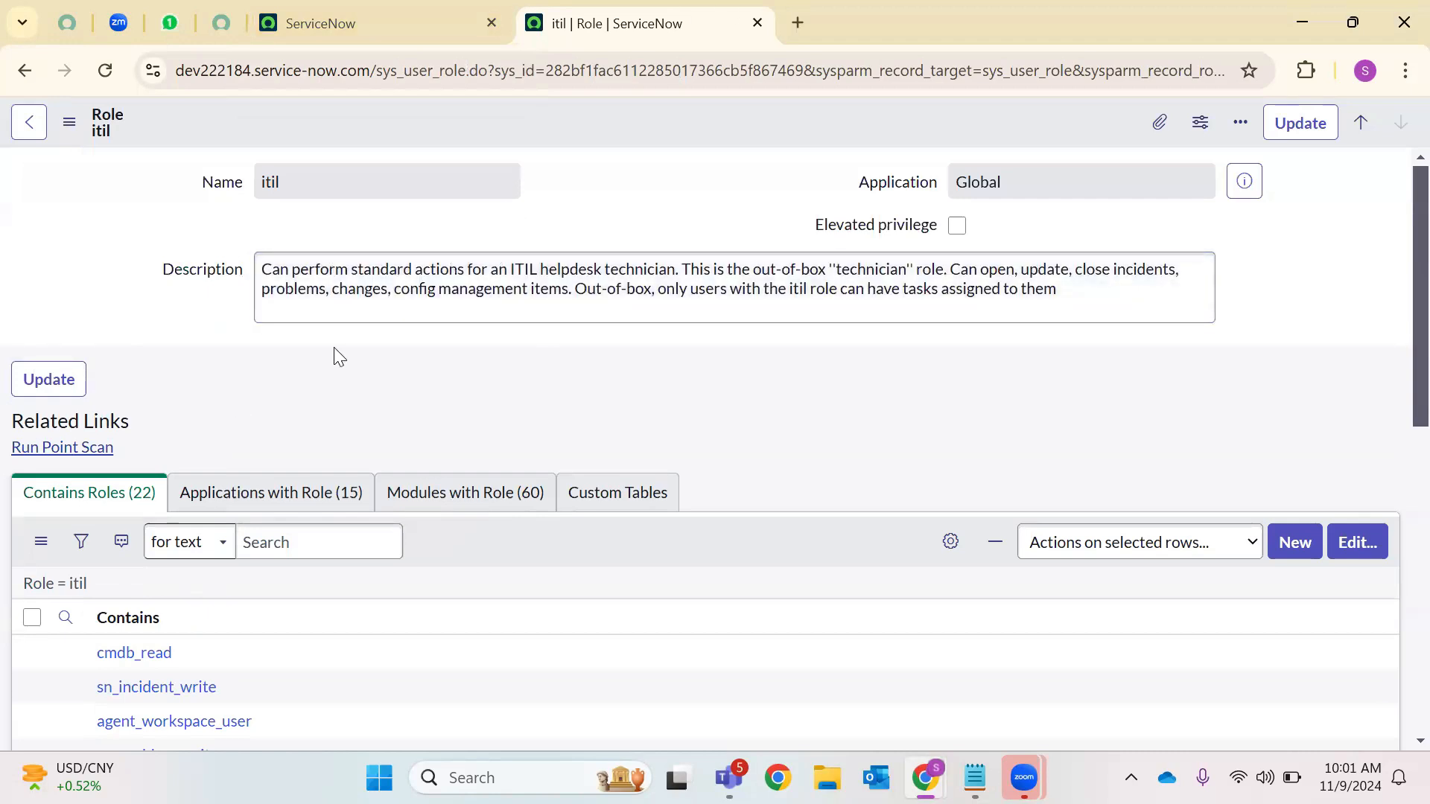
pyautogui.doubleClick(422, 277)
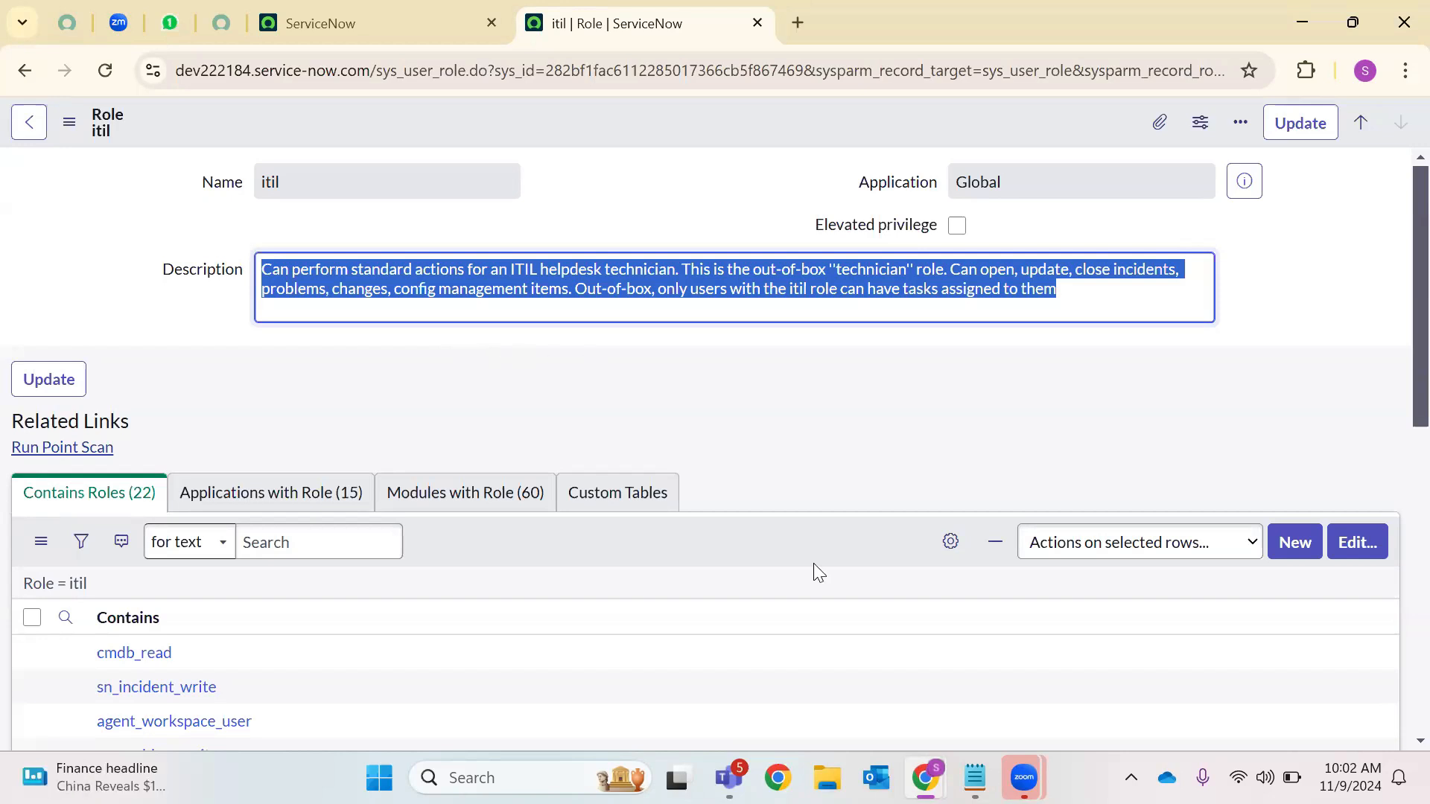
# Maximize Notepad, add a new tab, and open then cancel the File Open dialog
pyautogui.moveTo(961, 756)
pyautogui.click(969, 676)
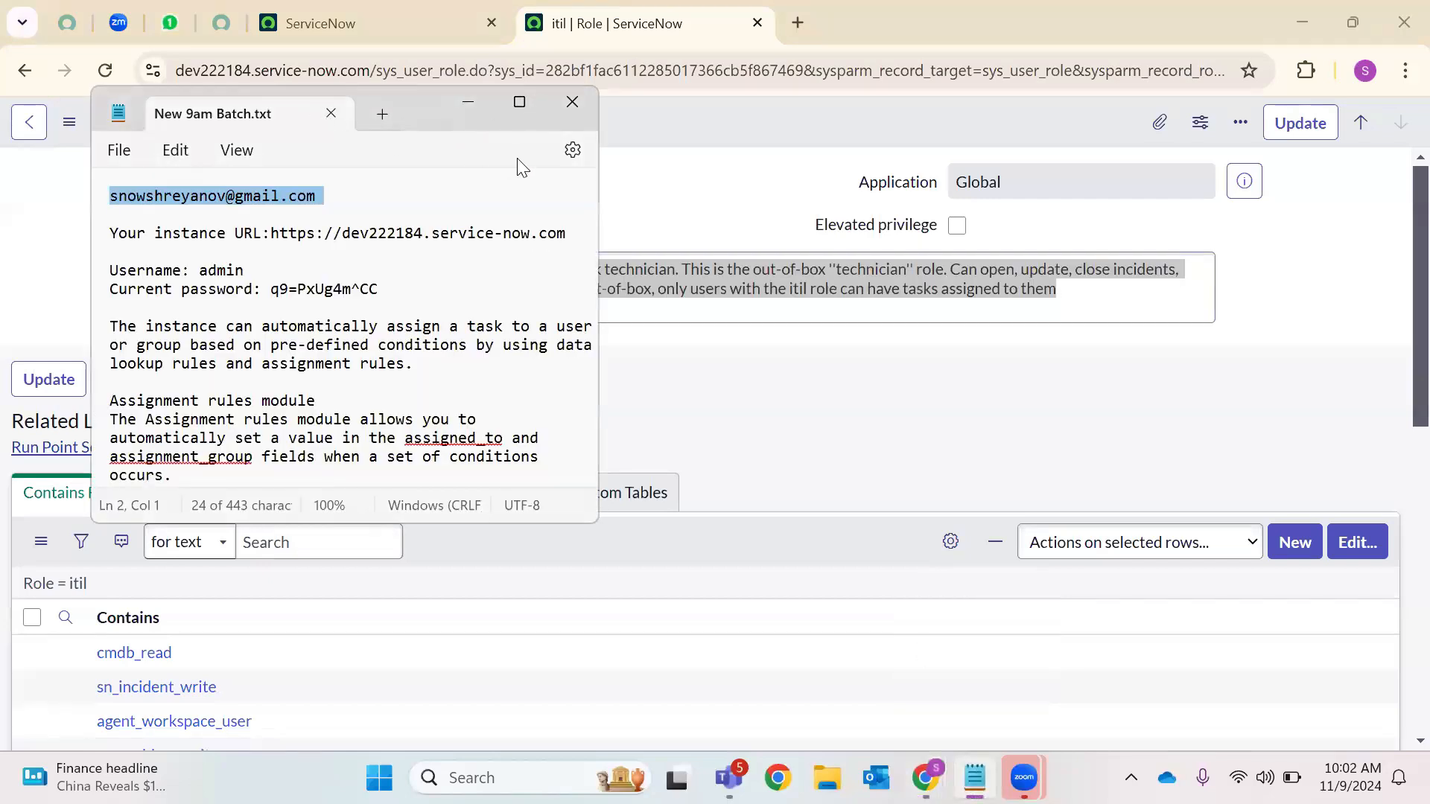
pyautogui.doubleClick(505, 121)
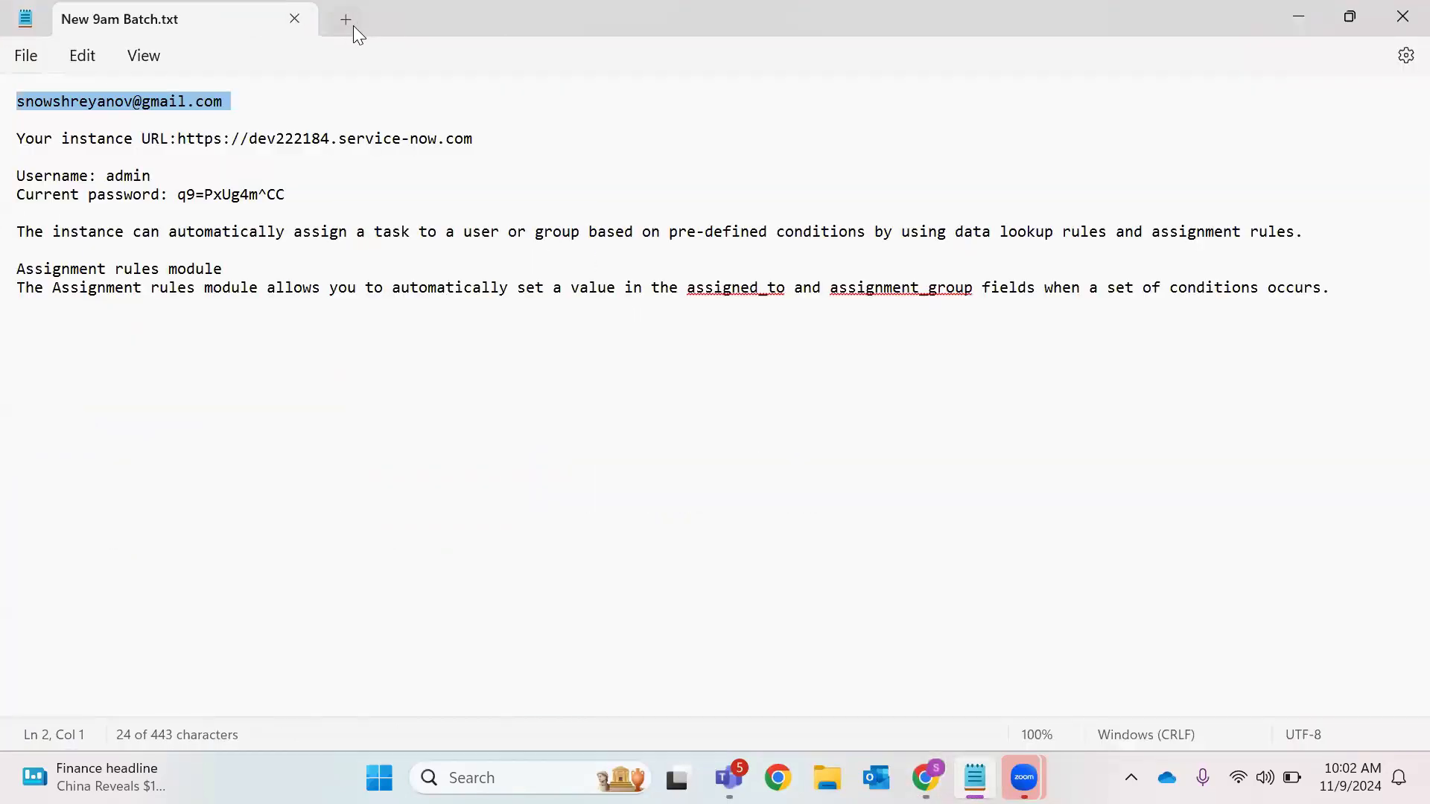
pyautogui.click(353, 23)
pyautogui.click(37, 60)
pyautogui.click(51, 168)
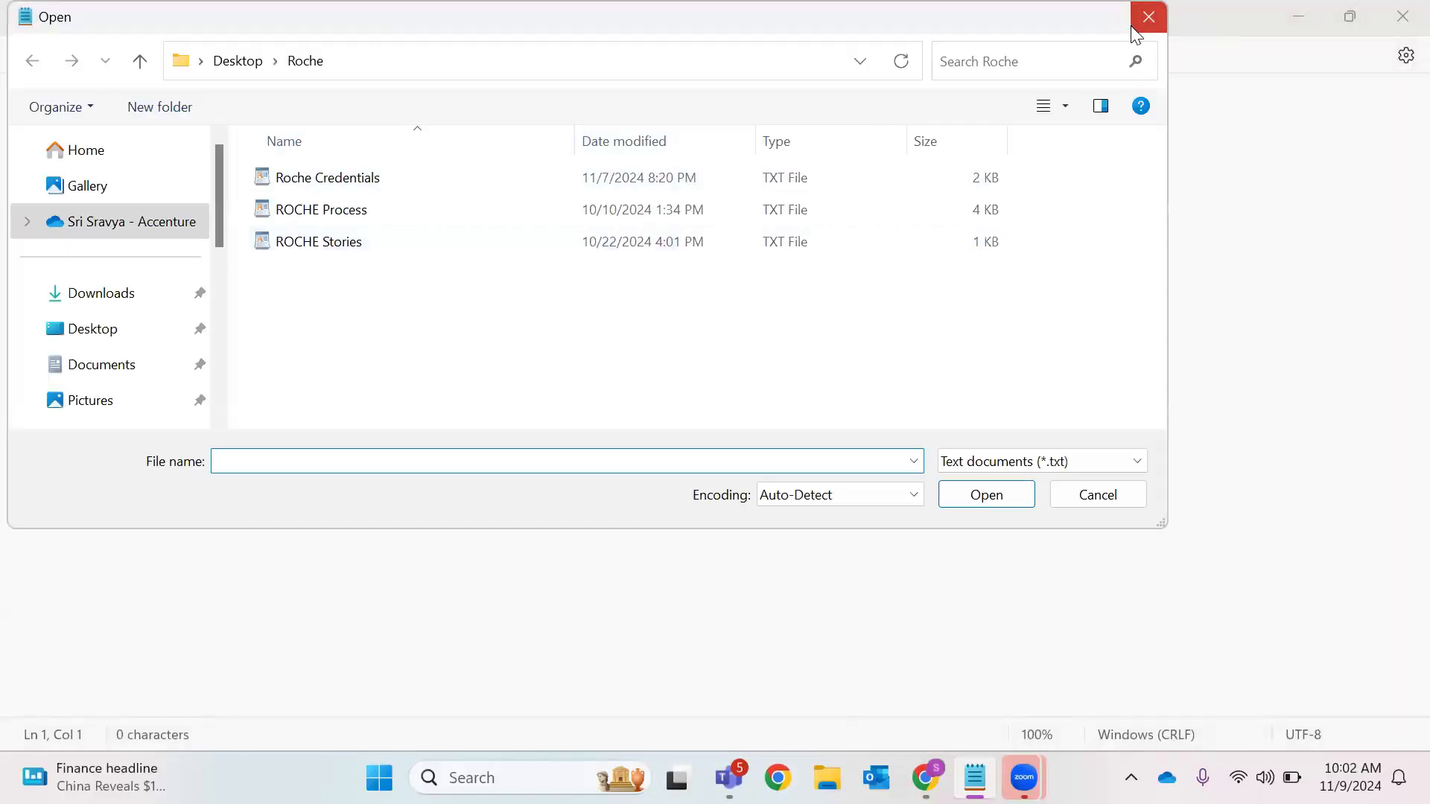
pyautogui.click(1142, 16)
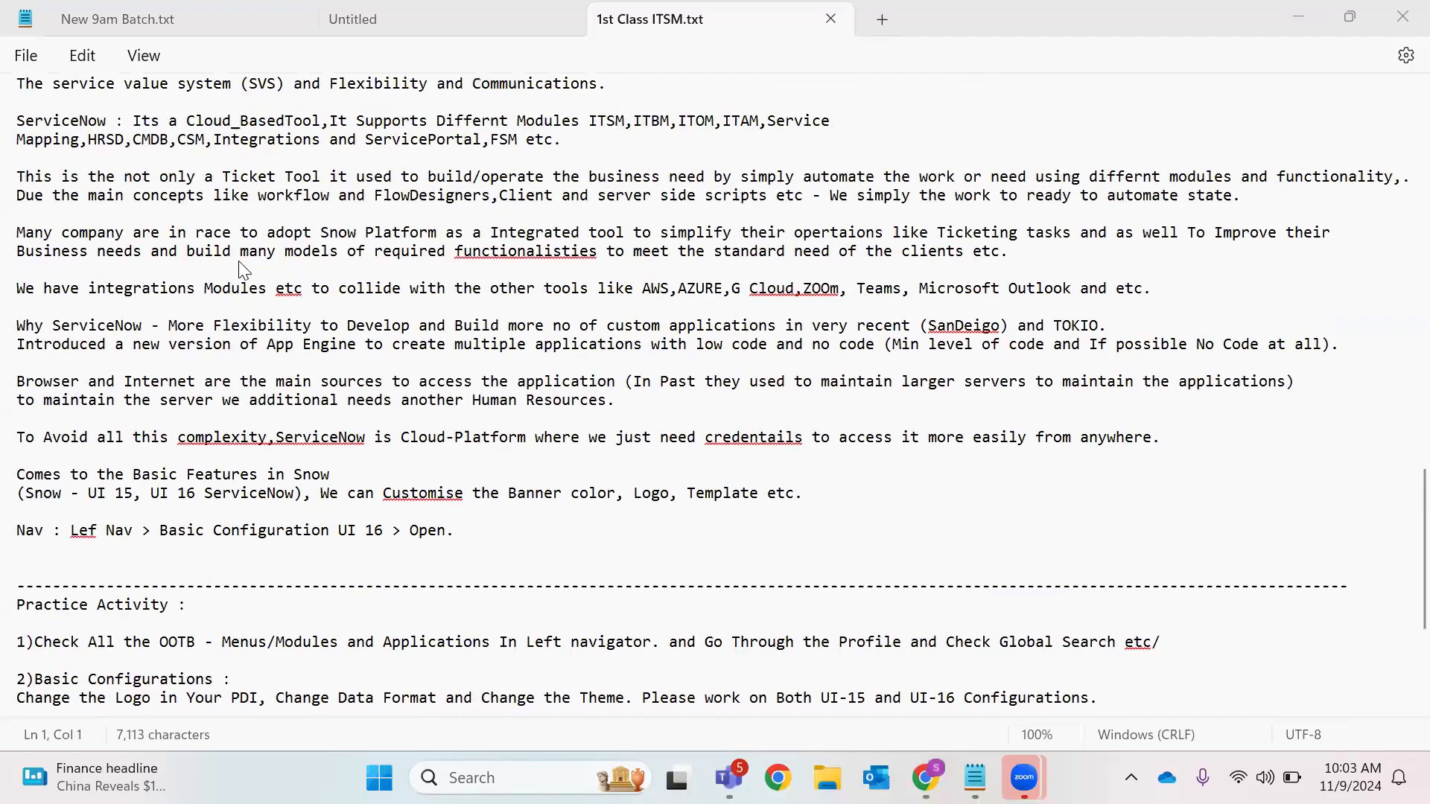
pyautogui.scroll(3, 238, 261)
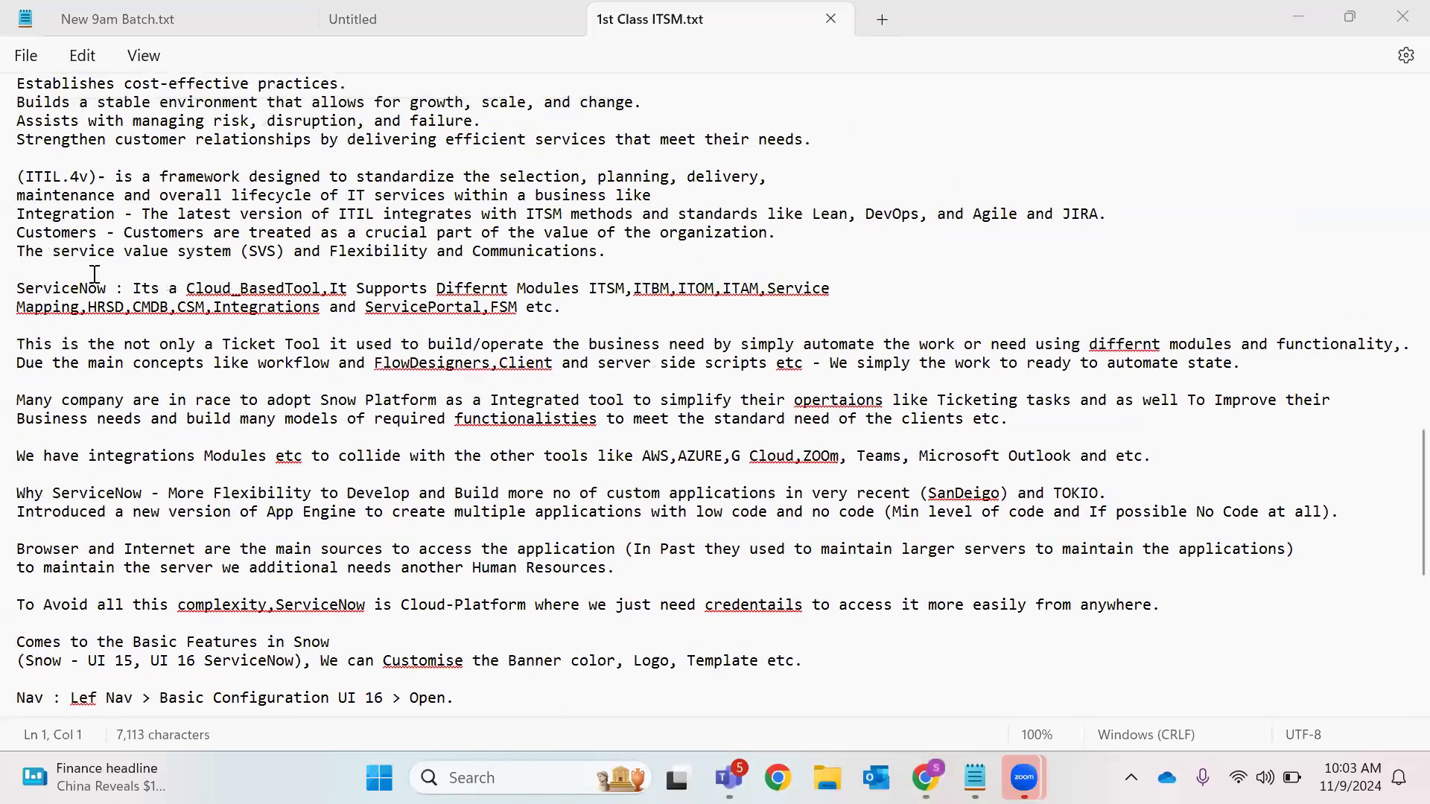
pyautogui.moveTo(126, 179); pyautogui.dragTo(489, 179)
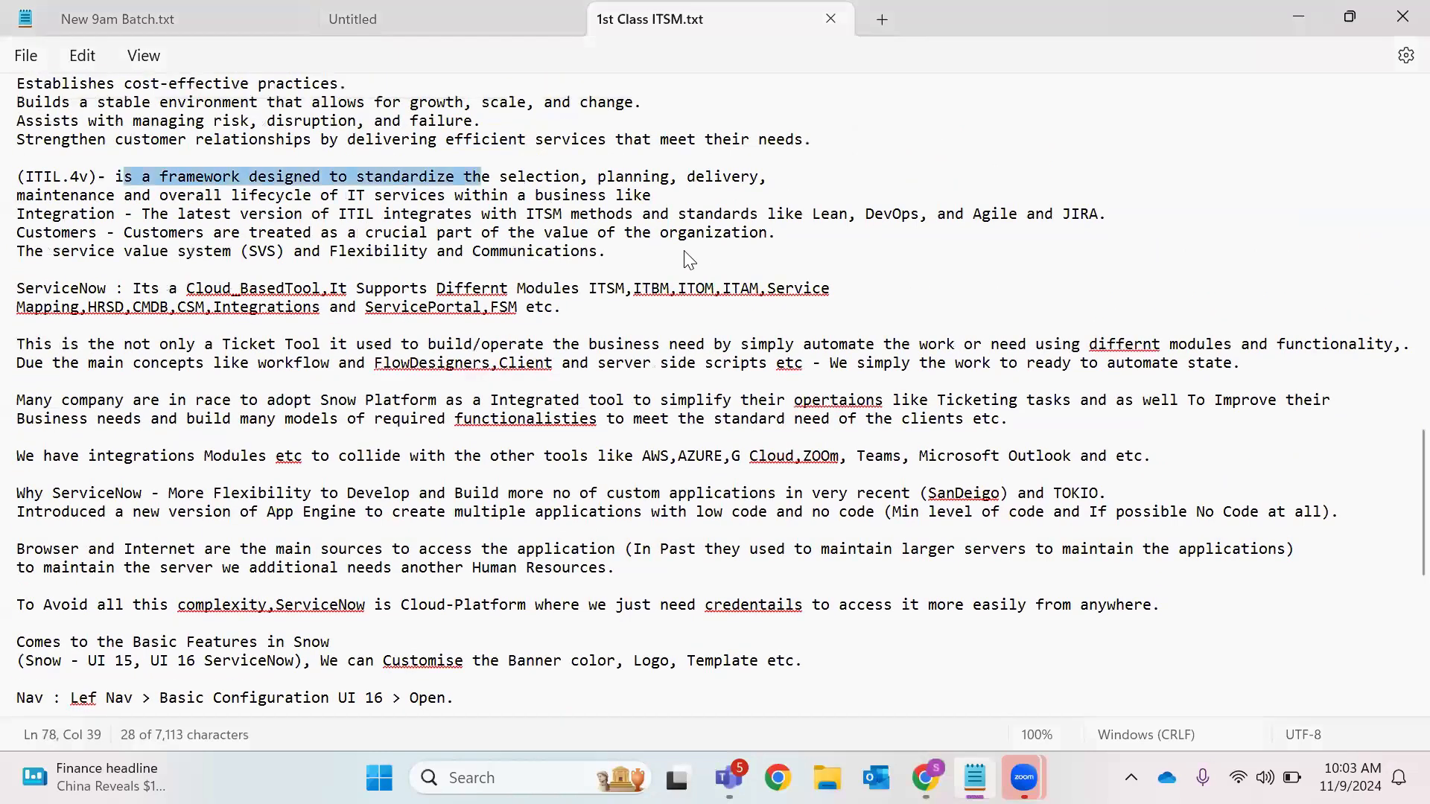
pyautogui.click(656, 308)
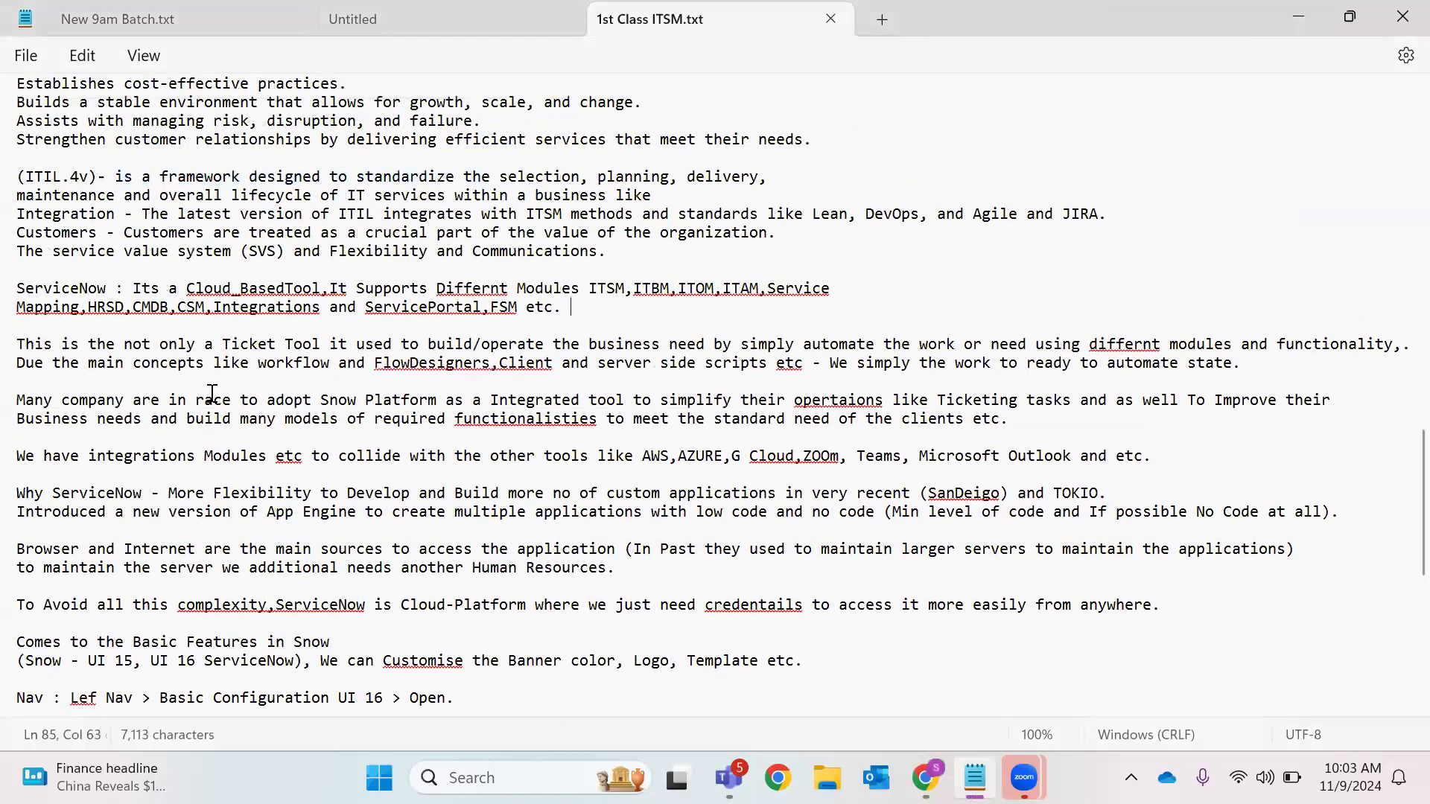
pyautogui.doubleClick(89, 289)
pyautogui.click(295, 291)
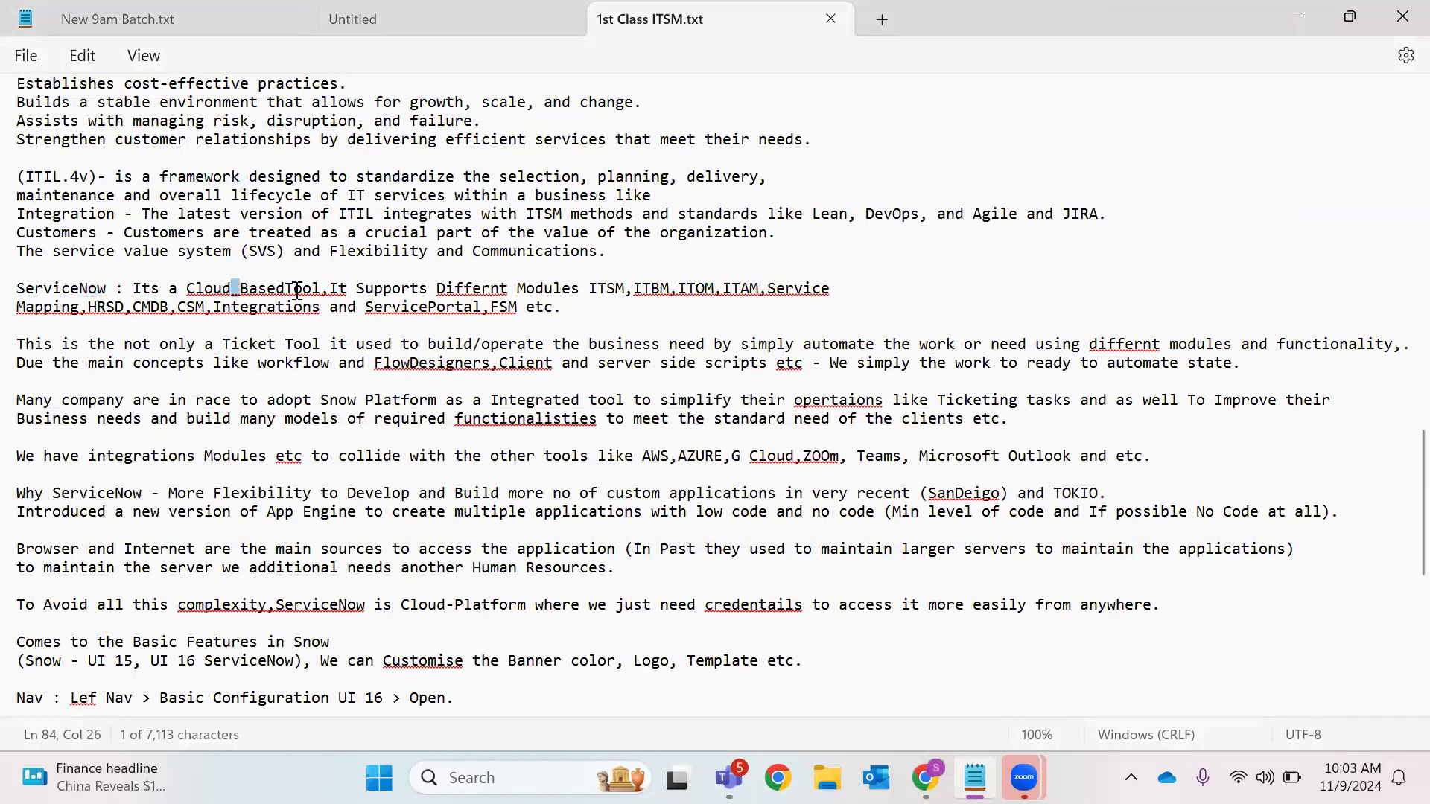
pyautogui.doubleClick(295, 290)
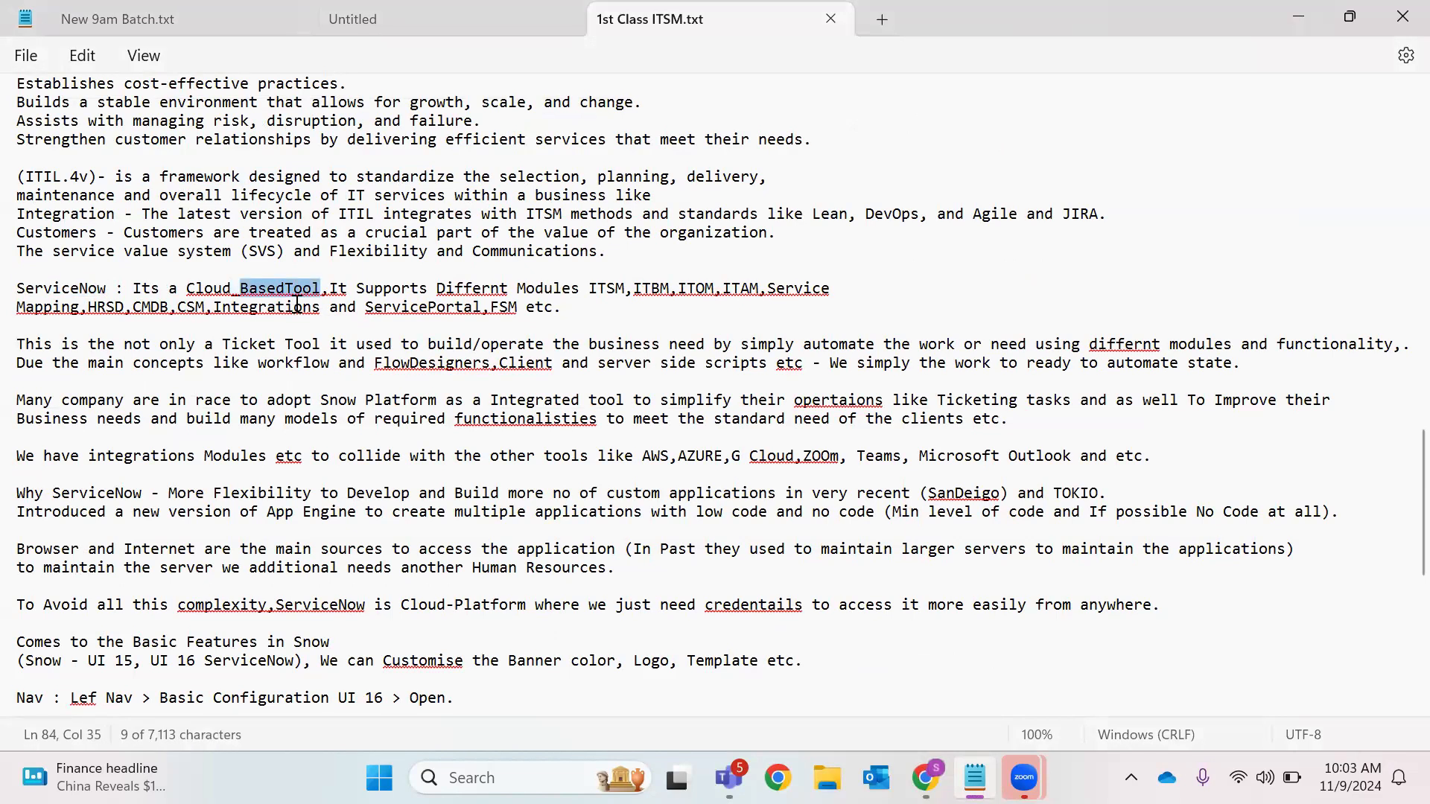
pyautogui.doubleClick(205, 292)
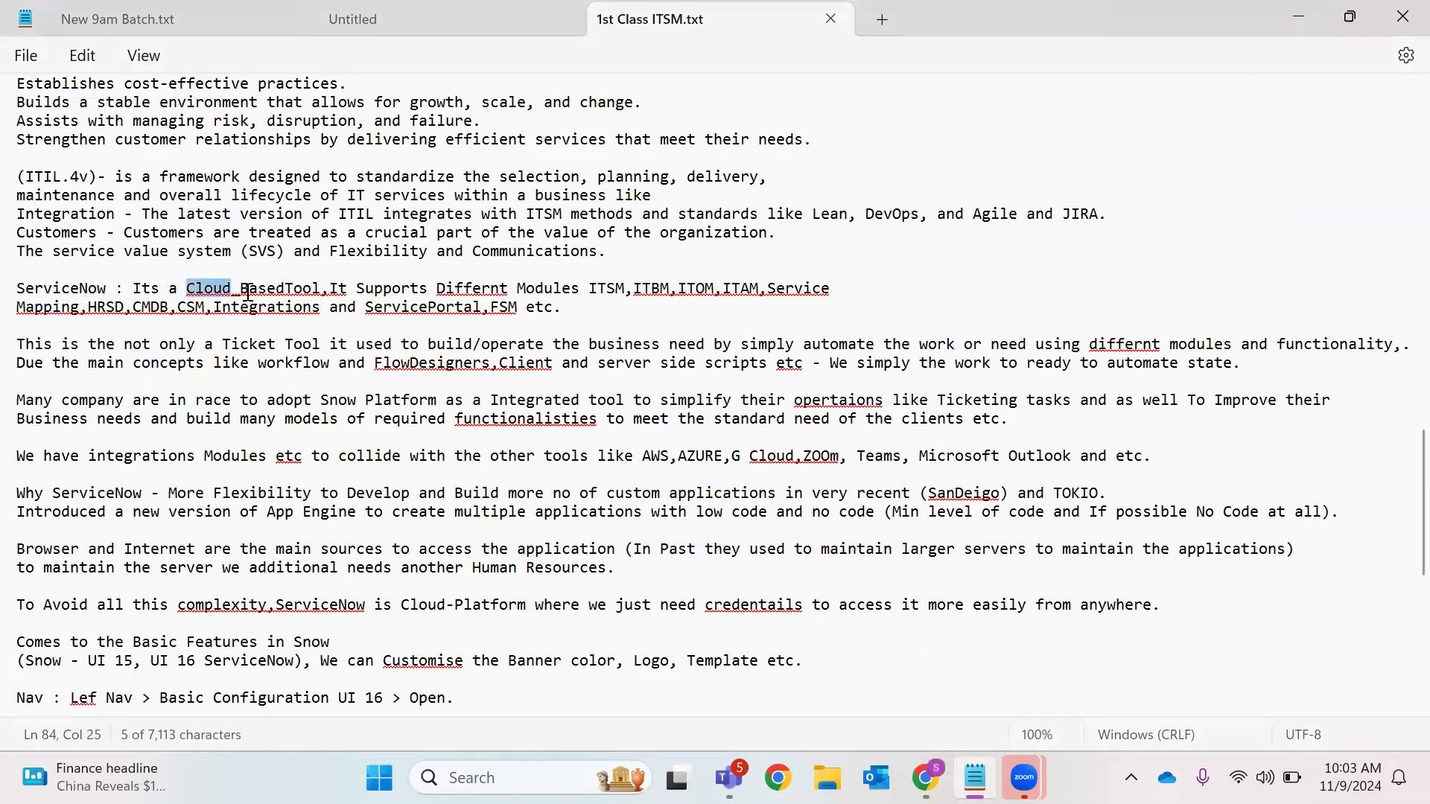
pyautogui.doubleClick(252, 295)
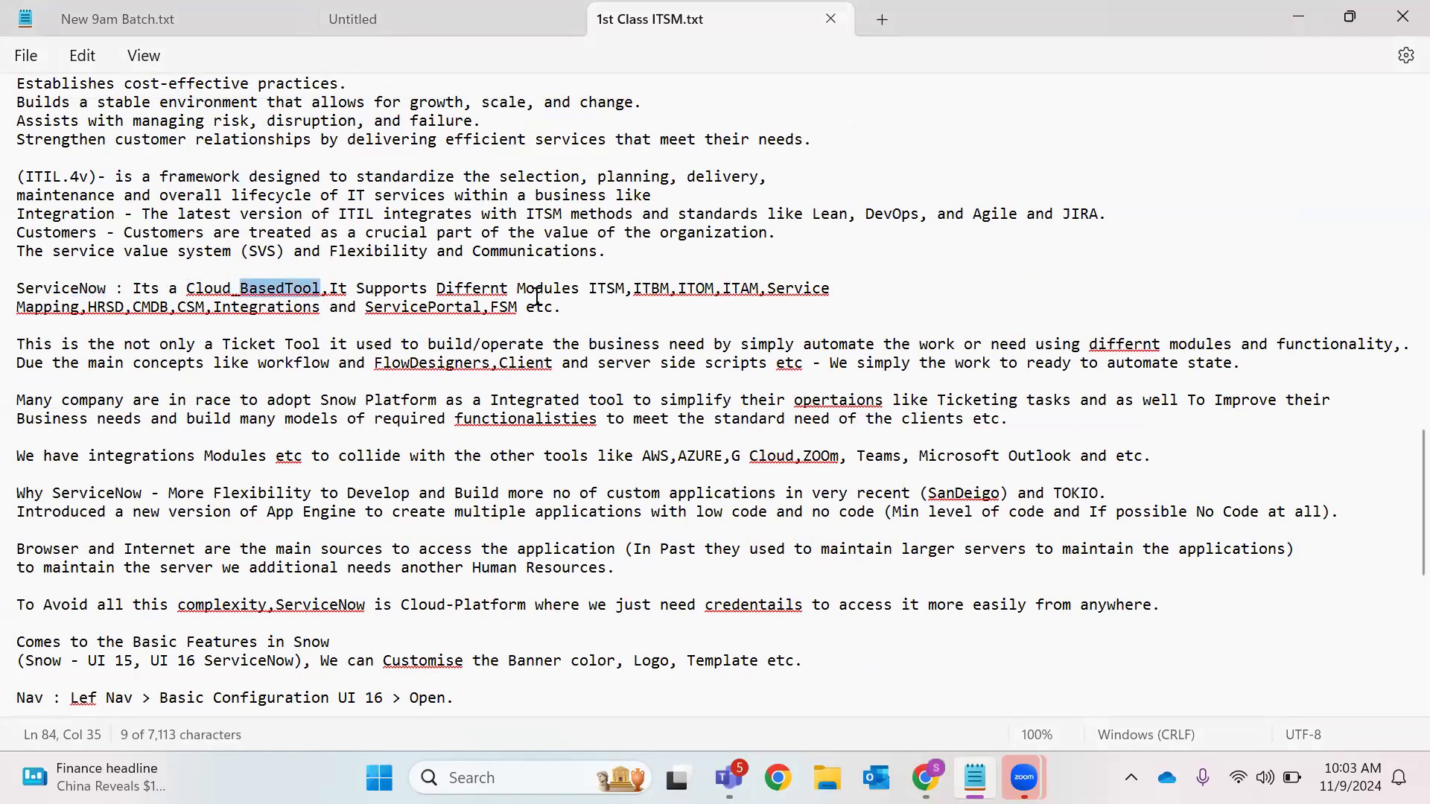
pyautogui.doubleClick(607, 288)
pyautogui.doubleClick(673, 292)
pyautogui.doubleClick(698, 291)
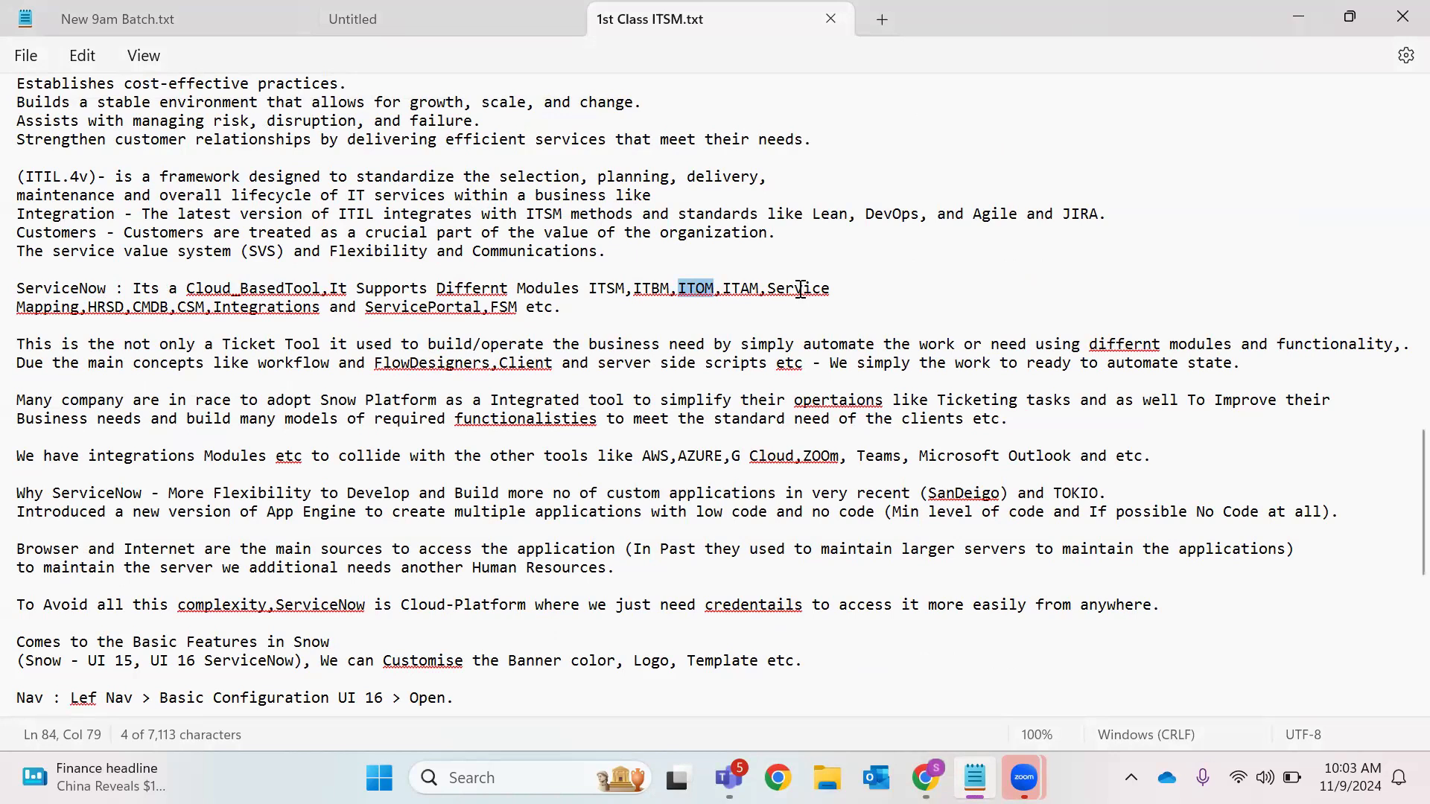
pyautogui.click(732, 291)
pyautogui.doubleClick(737, 292)
pyautogui.doubleClick(788, 292)
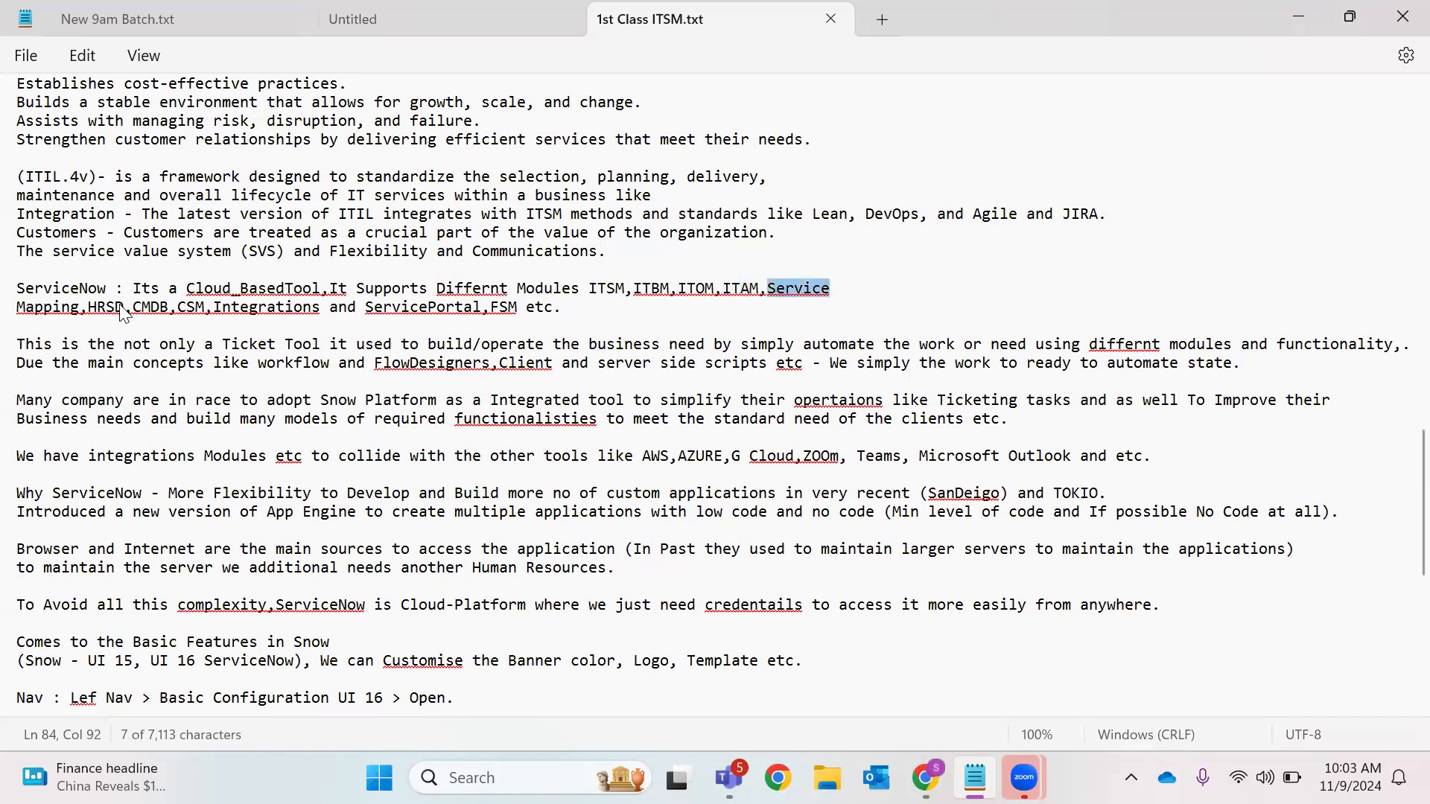
pyautogui.doubleClick(141, 308)
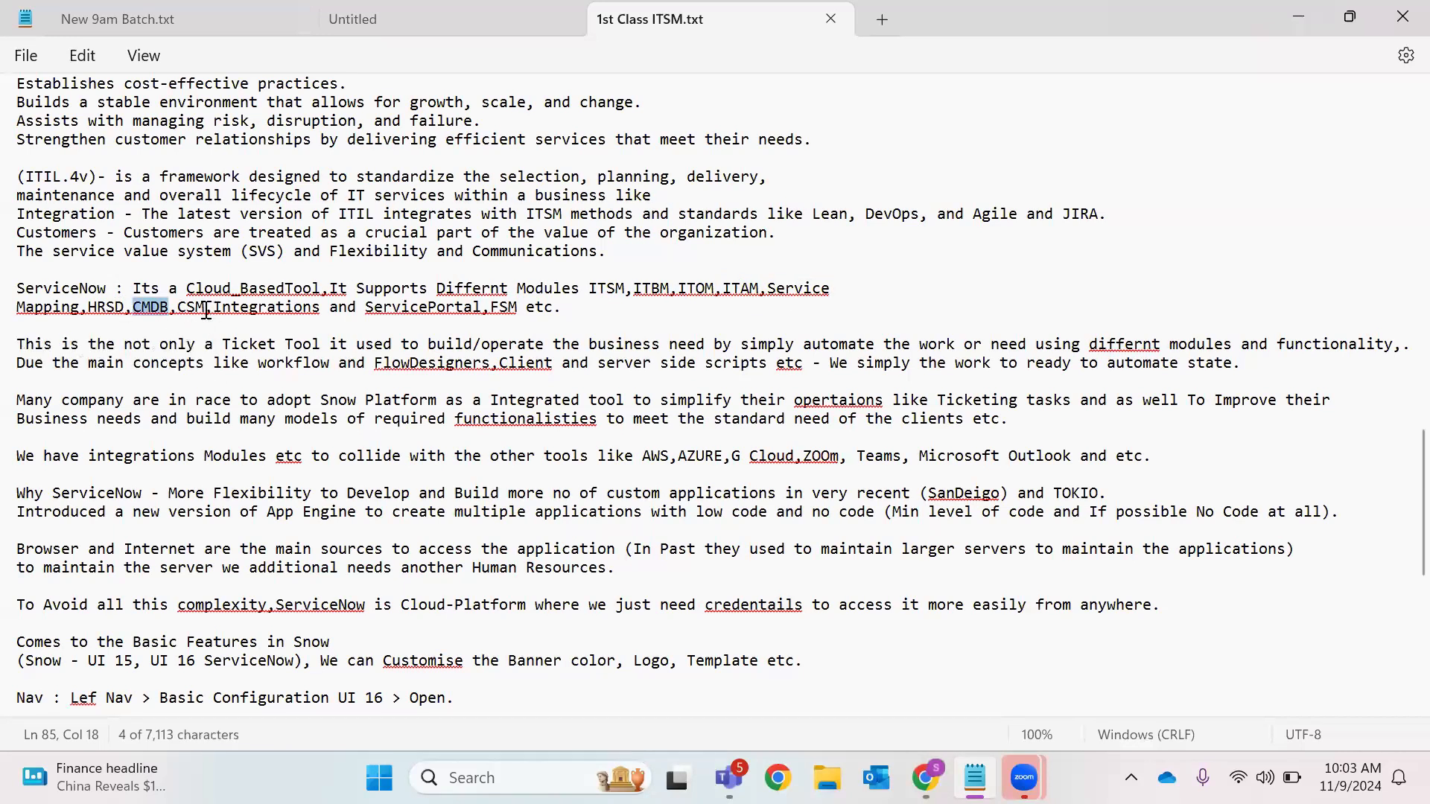
pyautogui.doubleClick(209, 308)
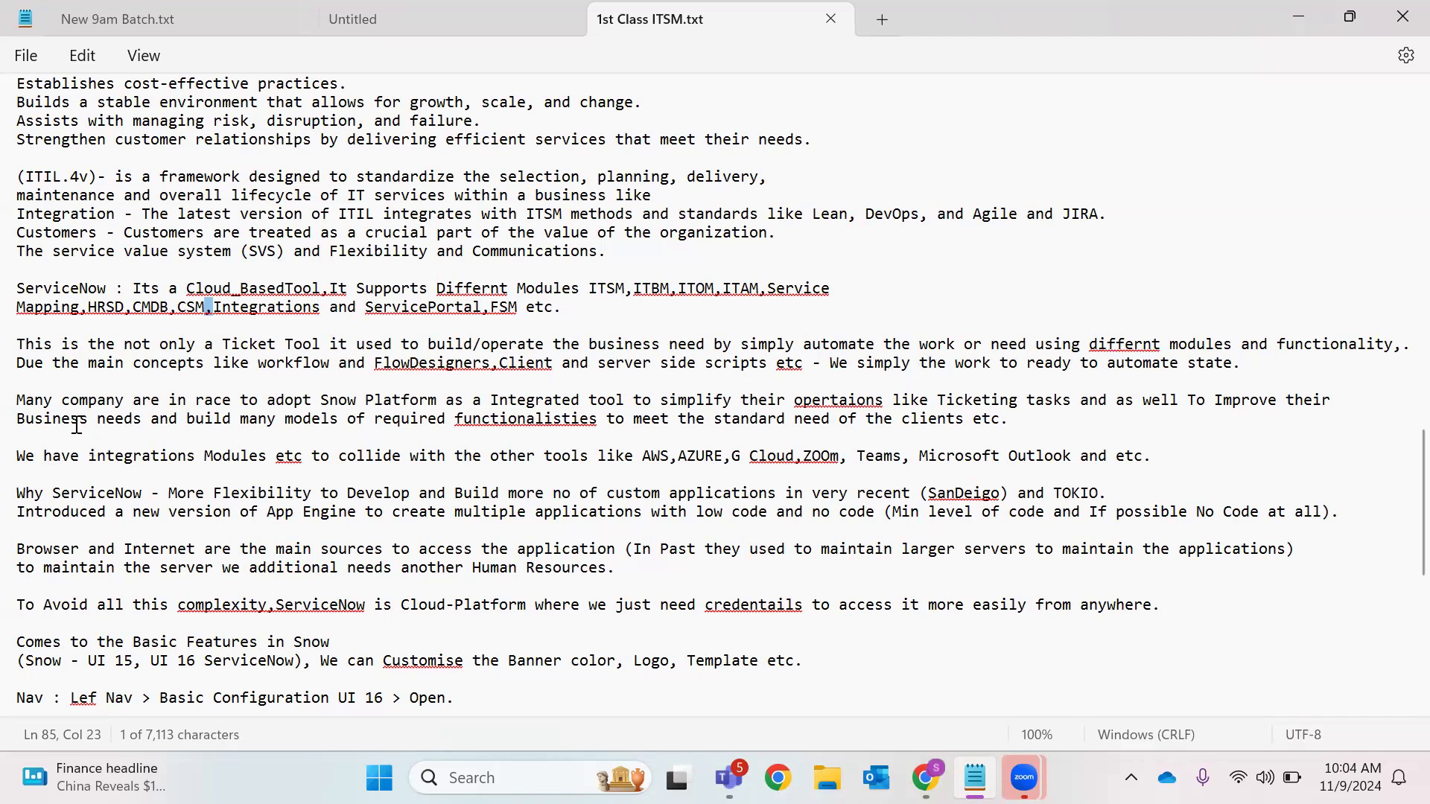
# Highlight ZOOm, the integrated tools from AWS onward, and the flexibility phrase in the notes
pyautogui.click(804, 459)
pyautogui.doubleClick(806, 459)
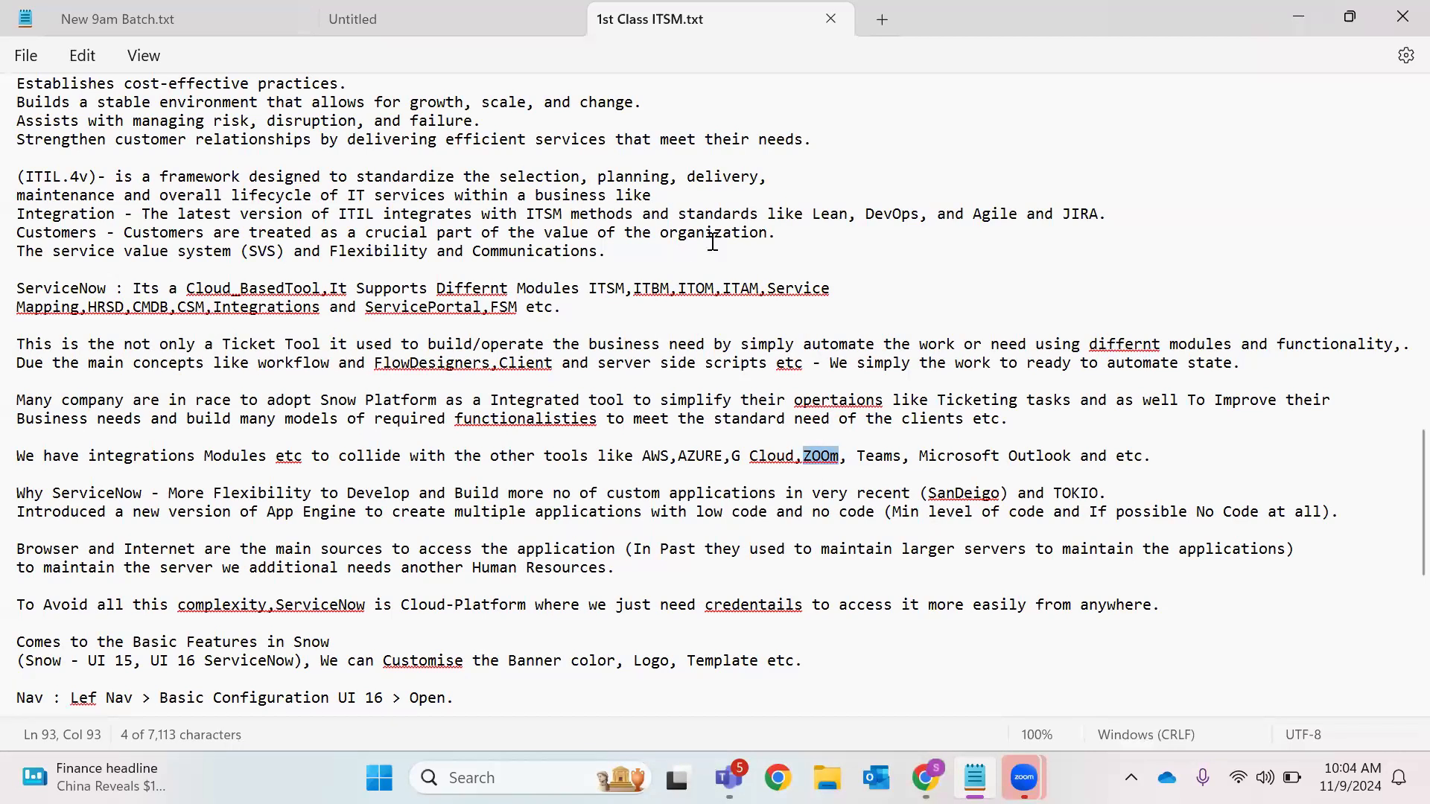
pyautogui.moveTo(642, 456); pyautogui.dragTo(1153, 462)
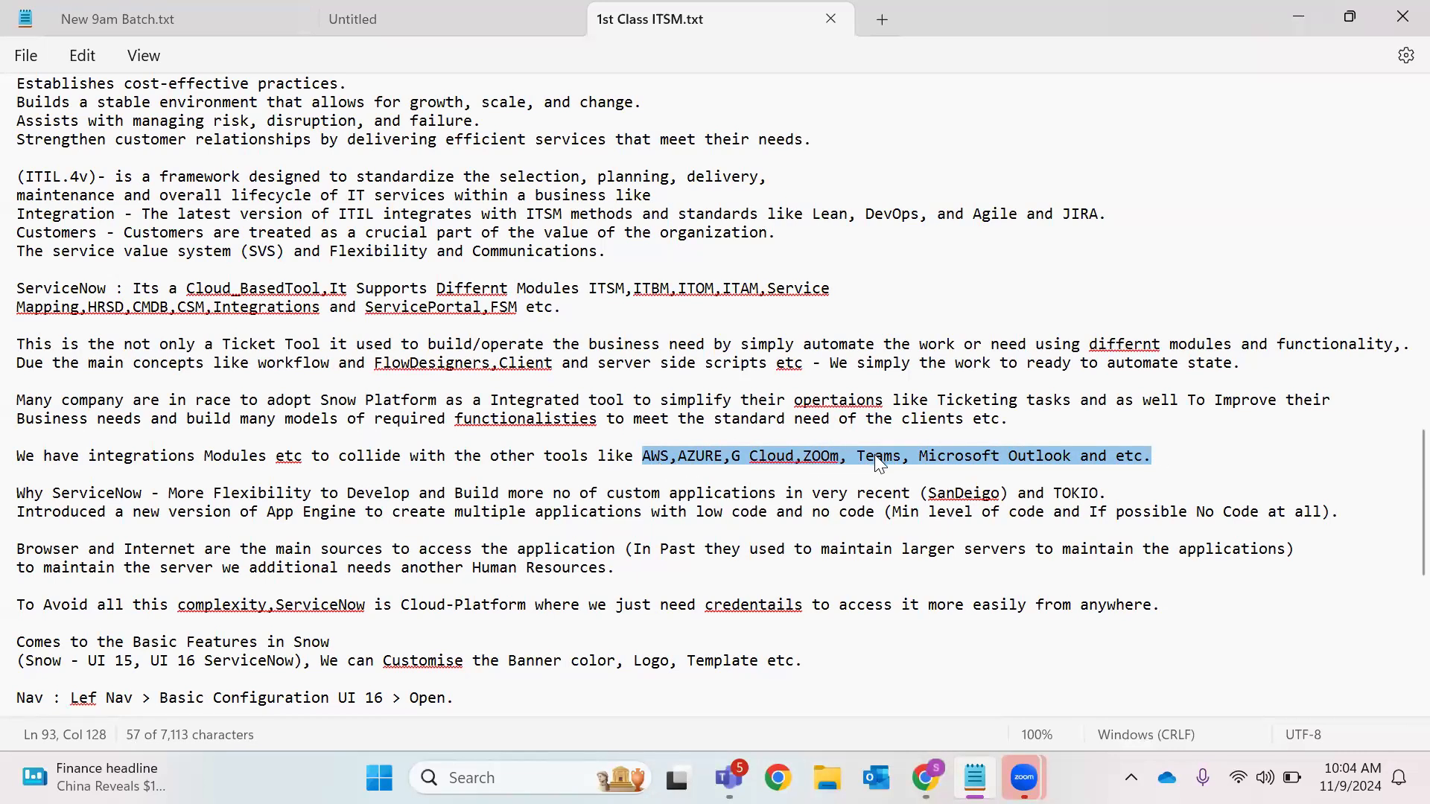
pyautogui.doubleClick(420, 462)
pyautogui.tripleClick(352, 459)
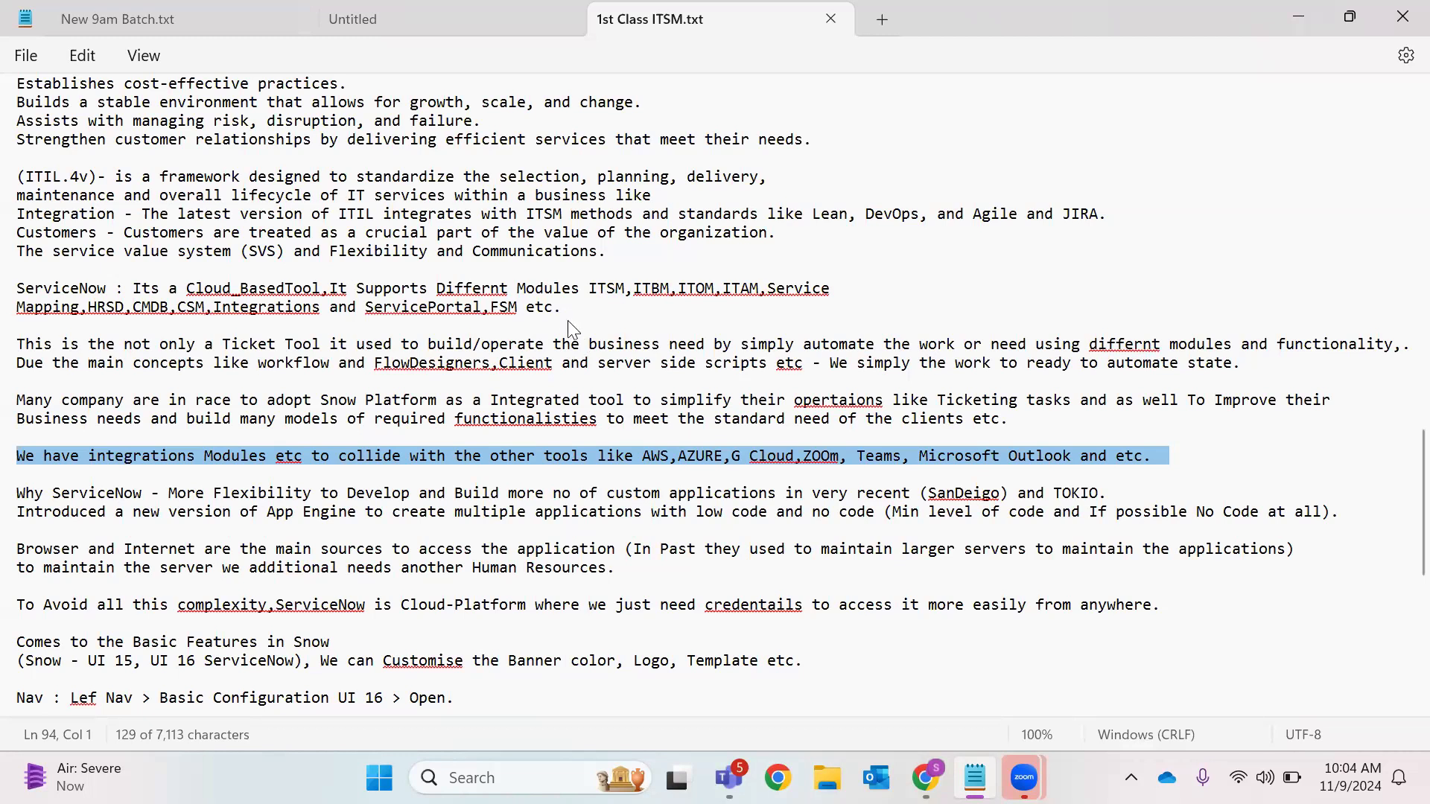
pyautogui.scroll(-3, 568, 321)
pyautogui.click(356, 391)
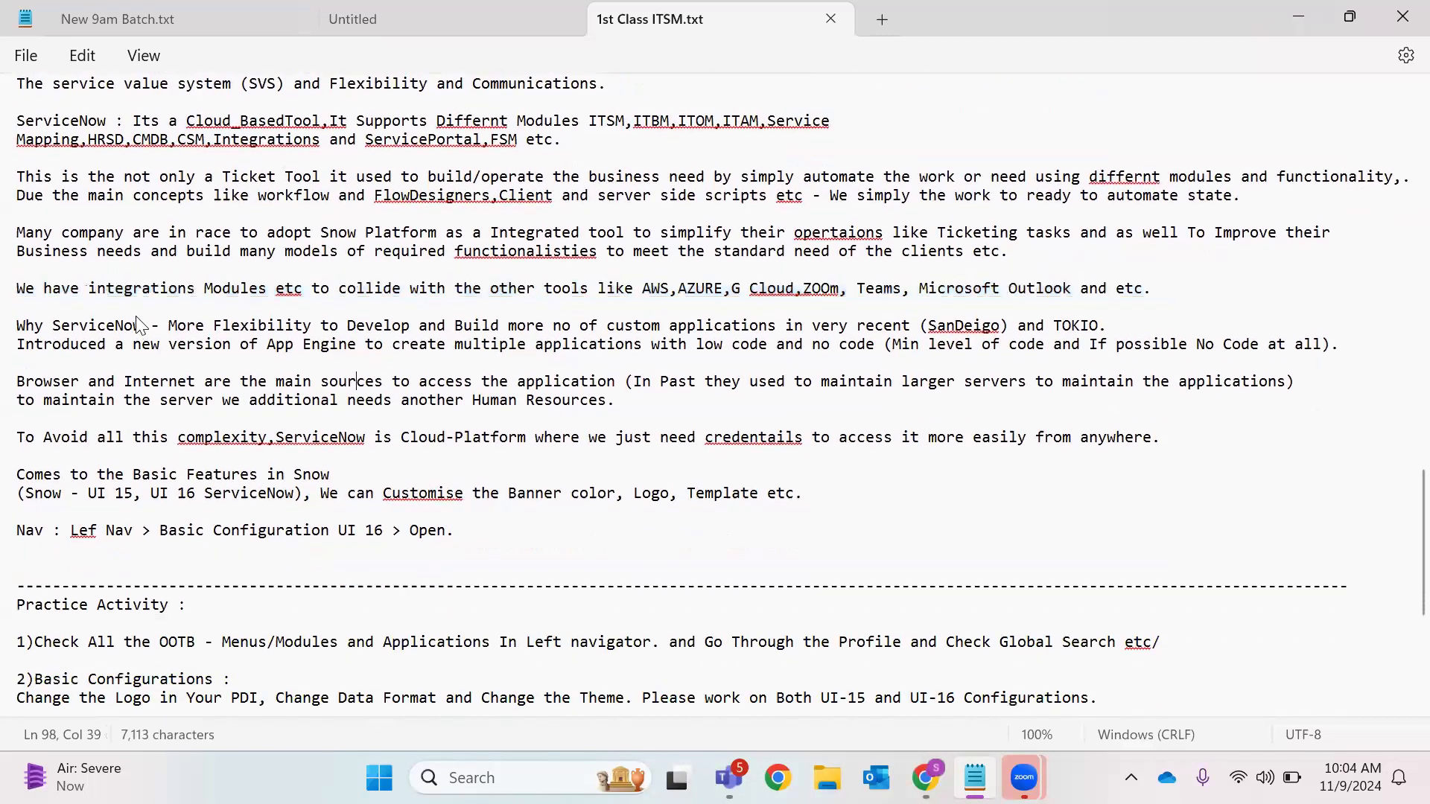
pyautogui.moveTo(161, 329); pyautogui.dragTo(921, 339)
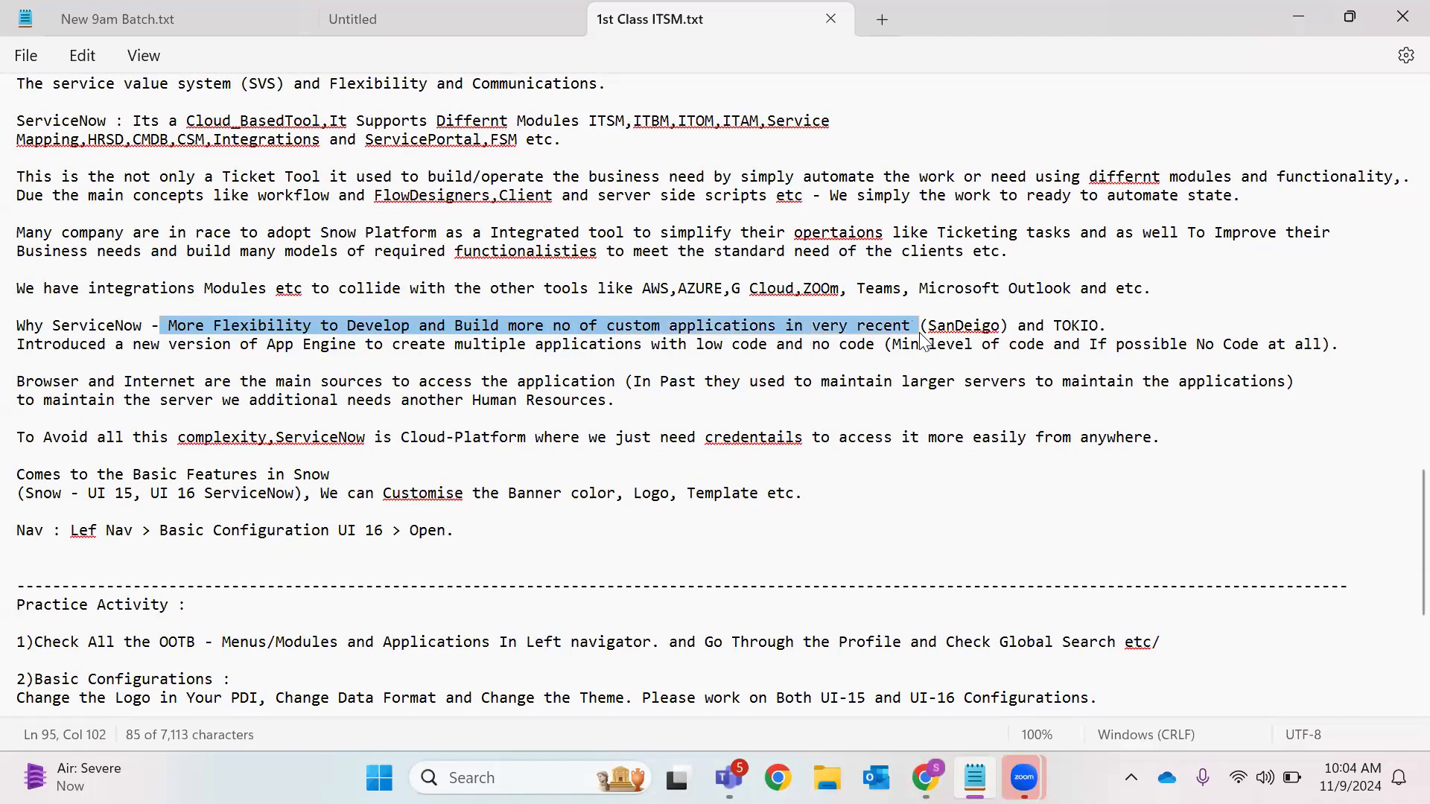
# Highlight SanDeigo, TOKIO, App Engine, low and the Browser paragraph, then minimise Notepad
pyautogui.click(961, 328)
pyautogui.rightClick(965, 329)
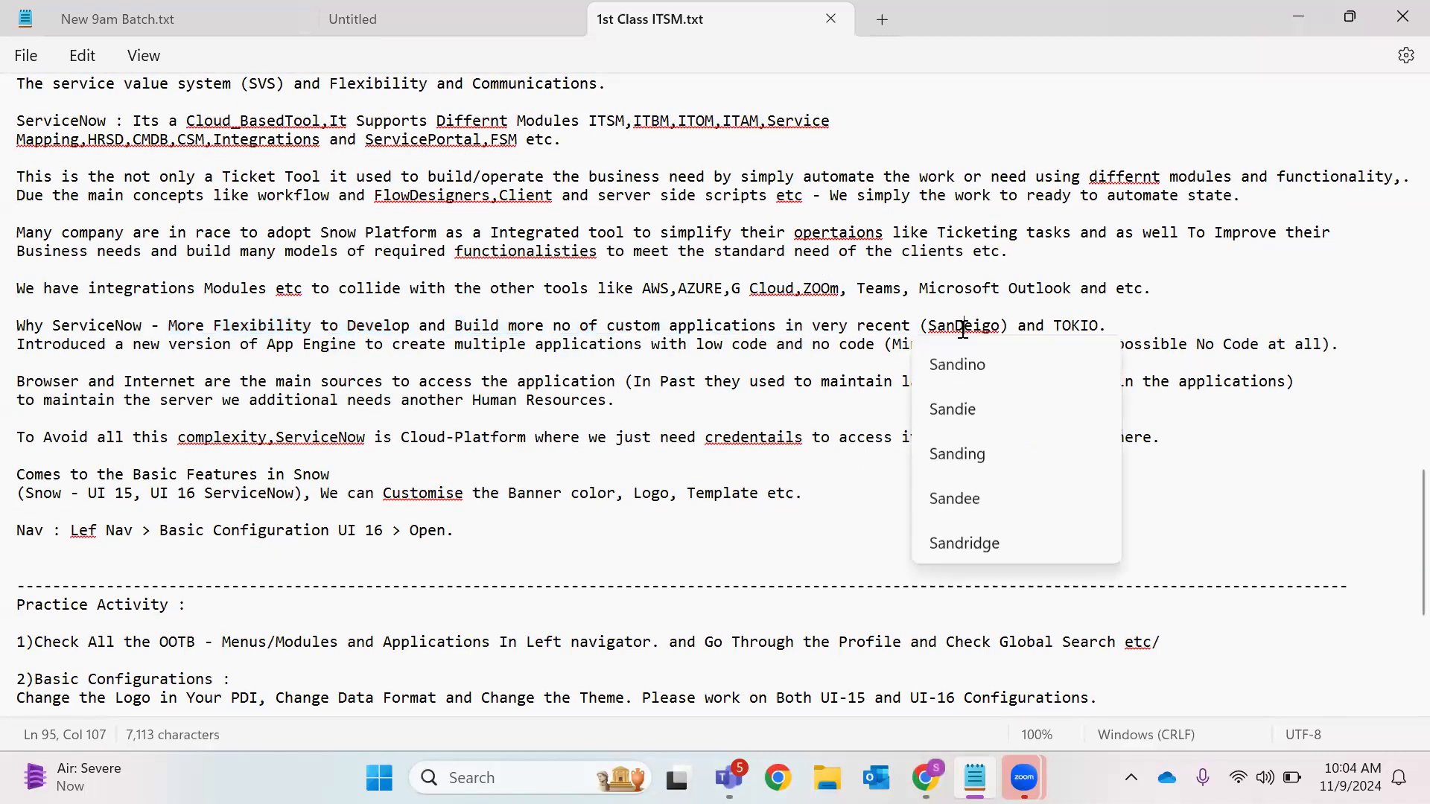
pyautogui.click(1080, 325)
pyautogui.doubleClick(1079, 325)
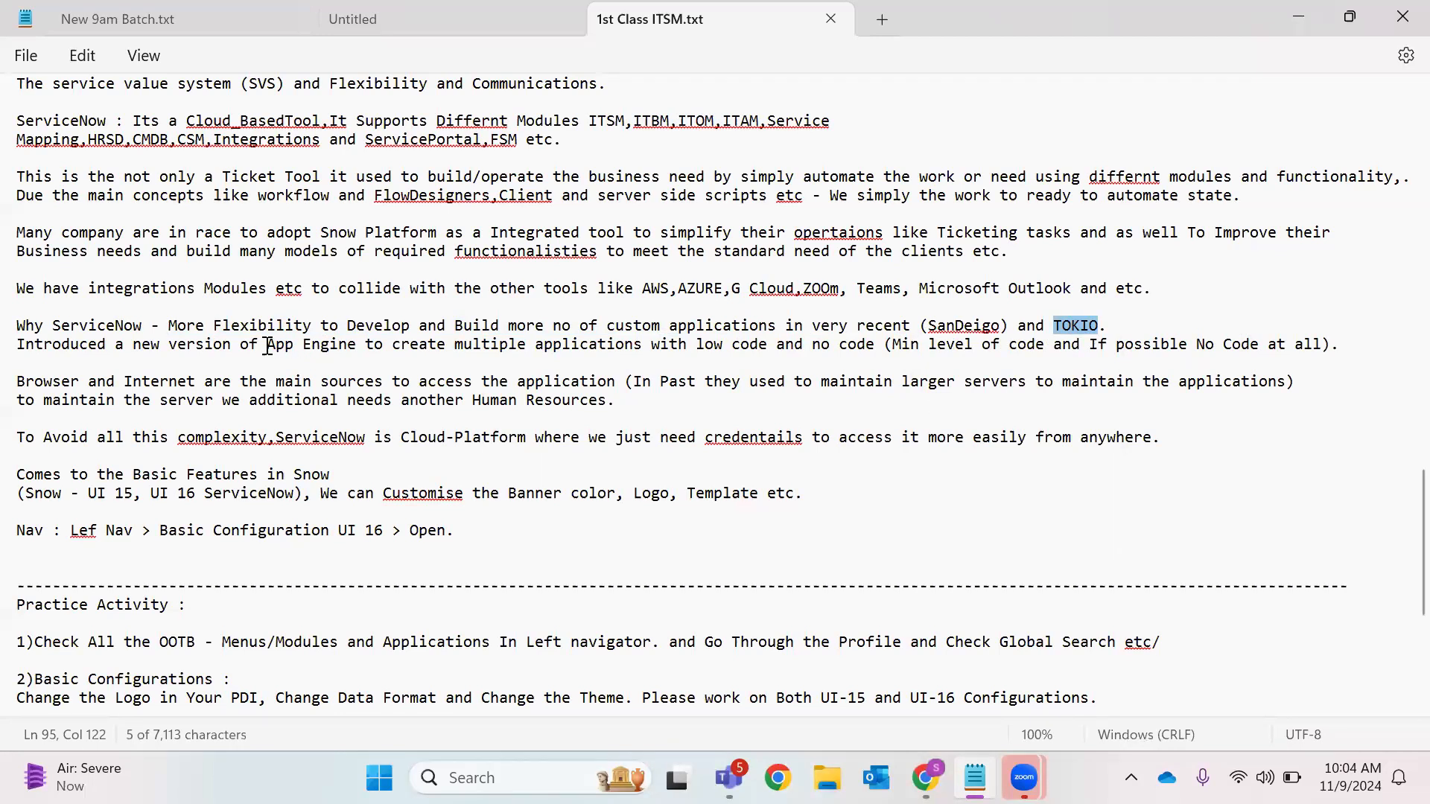
pyautogui.moveTo(268, 345); pyautogui.dragTo(365, 348)
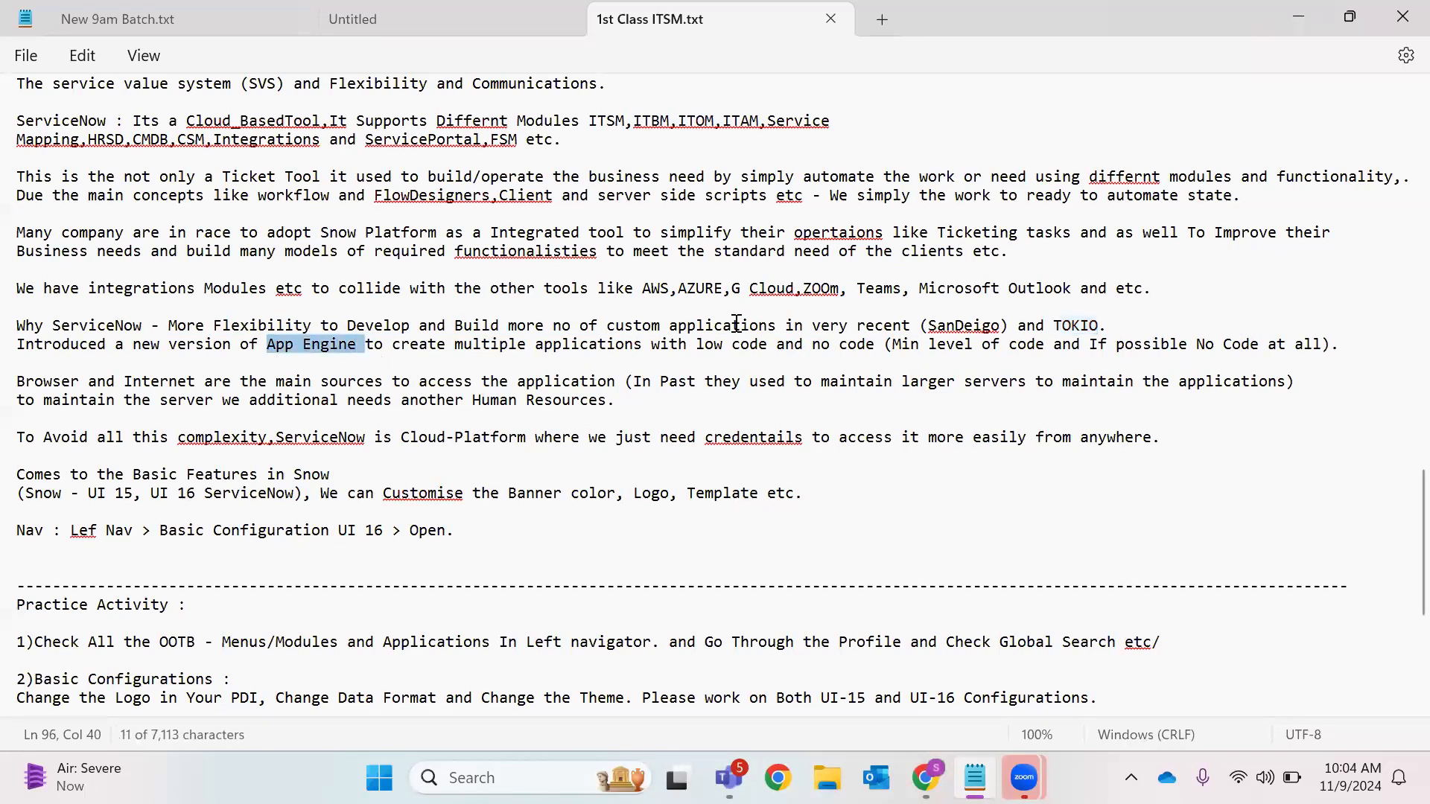
pyautogui.doubleClick(709, 345)
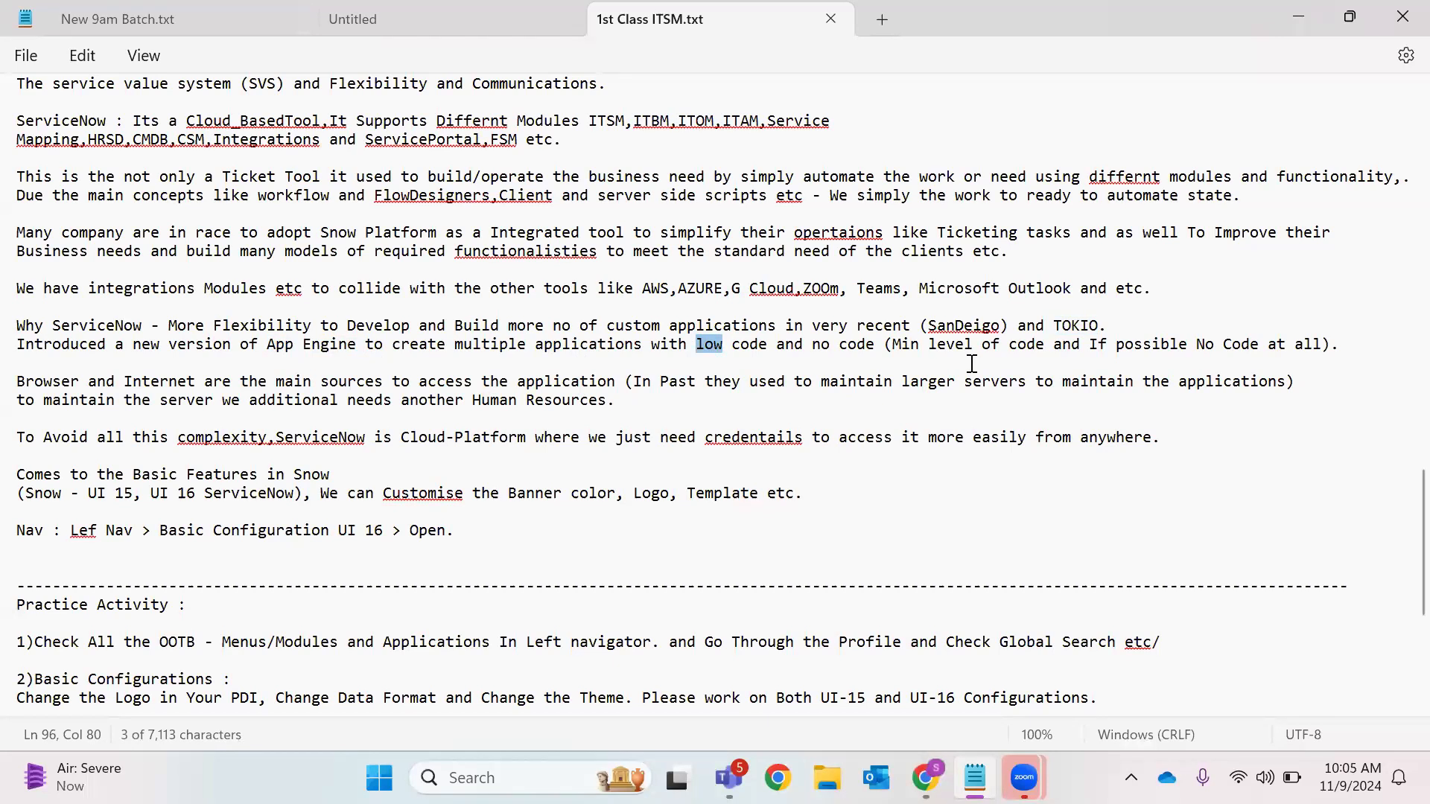
pyautogui.doubleClick(960, 332)
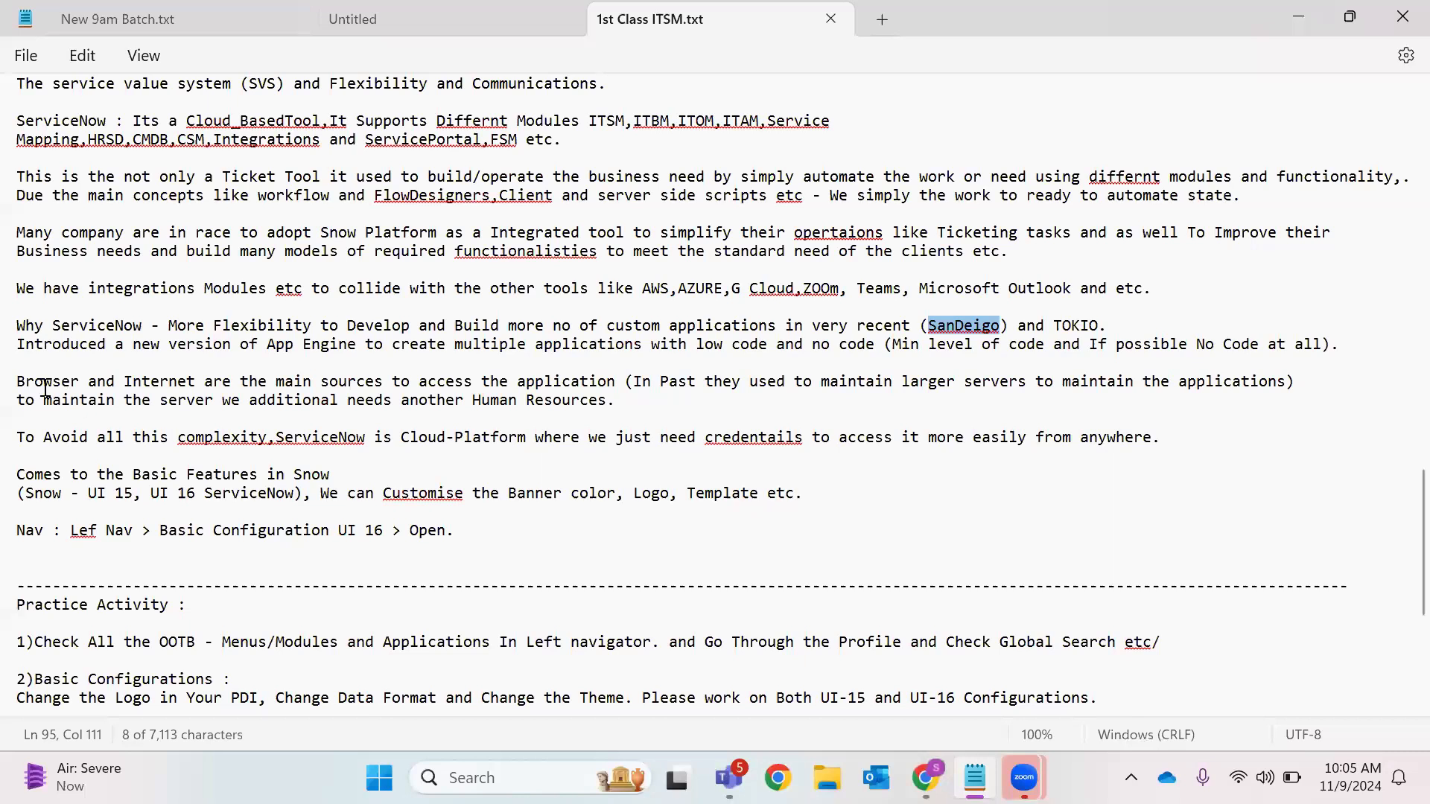
pyautogui.moveTo(17, 382); pyautogui.dragTo(680, 425)
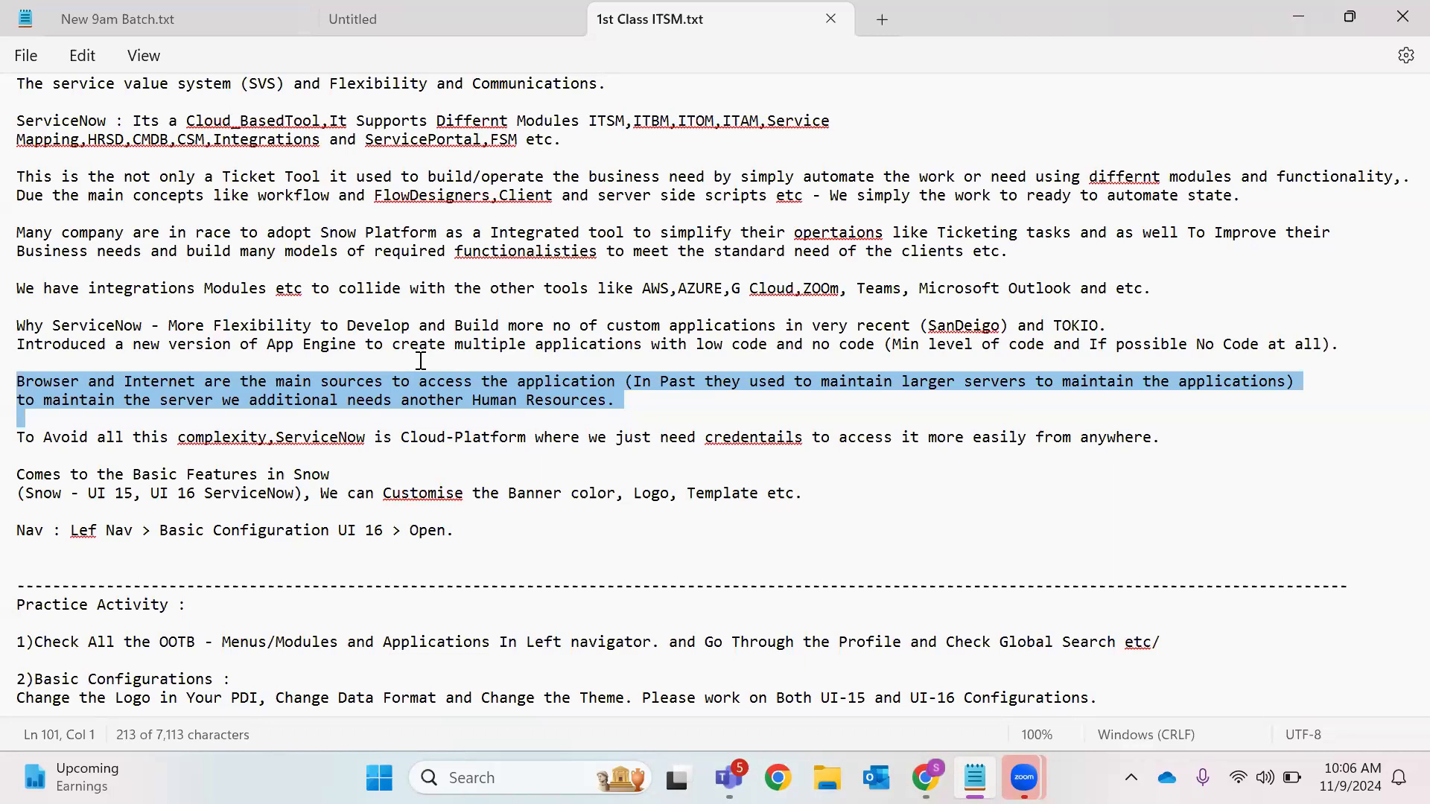
pyautogui.click(403, 437)
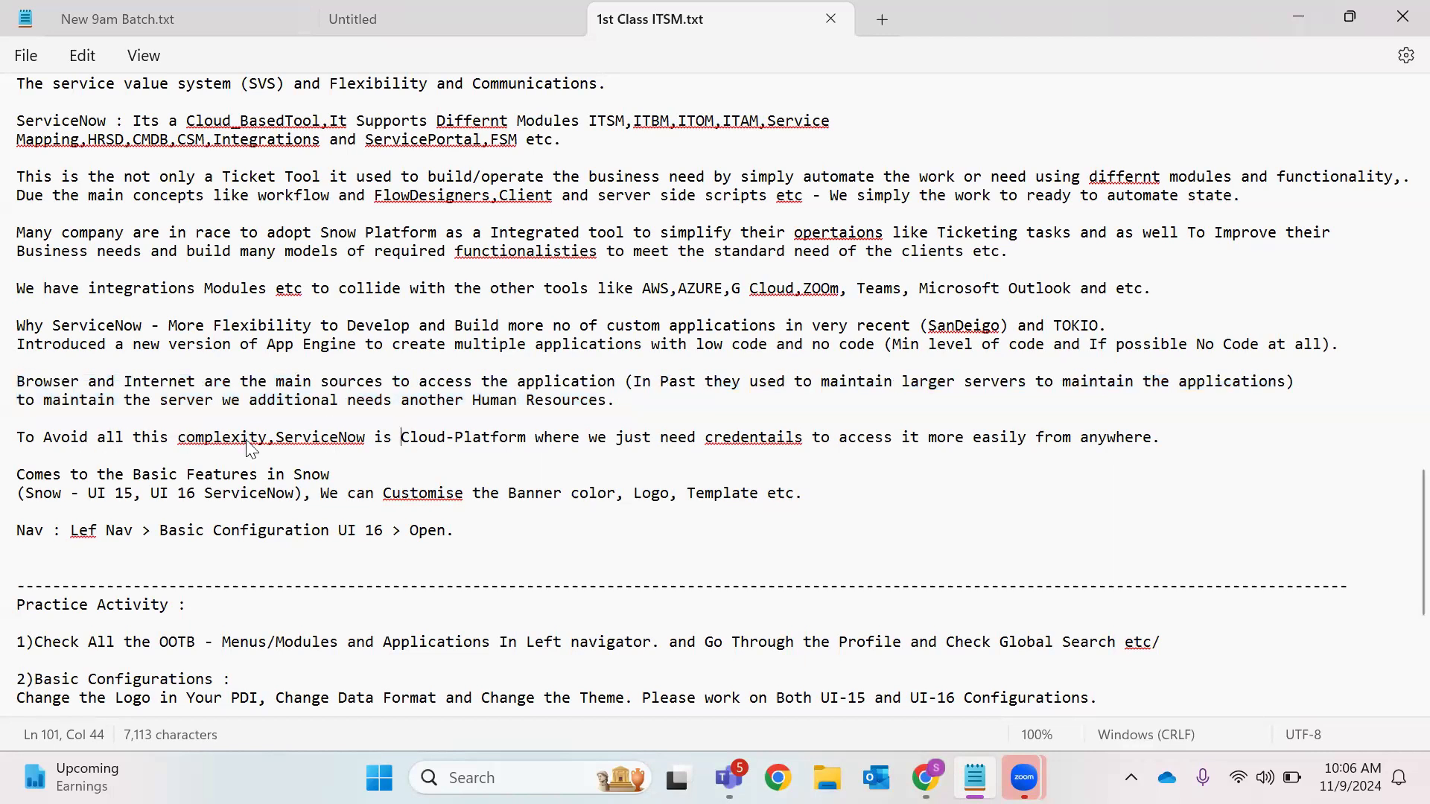
pyautogui.doubleClick(449, 441)
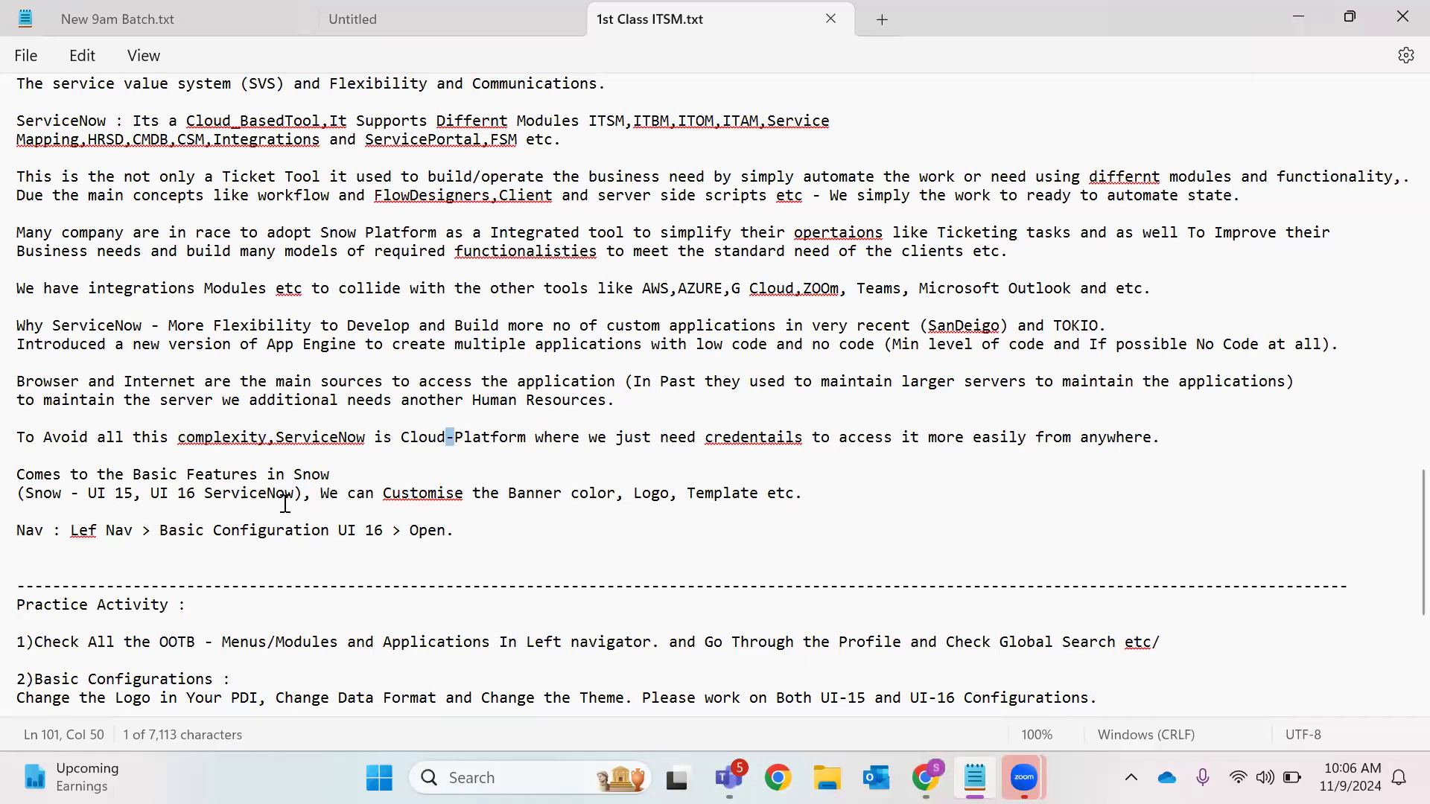
pyautogui.click(1314, 14)
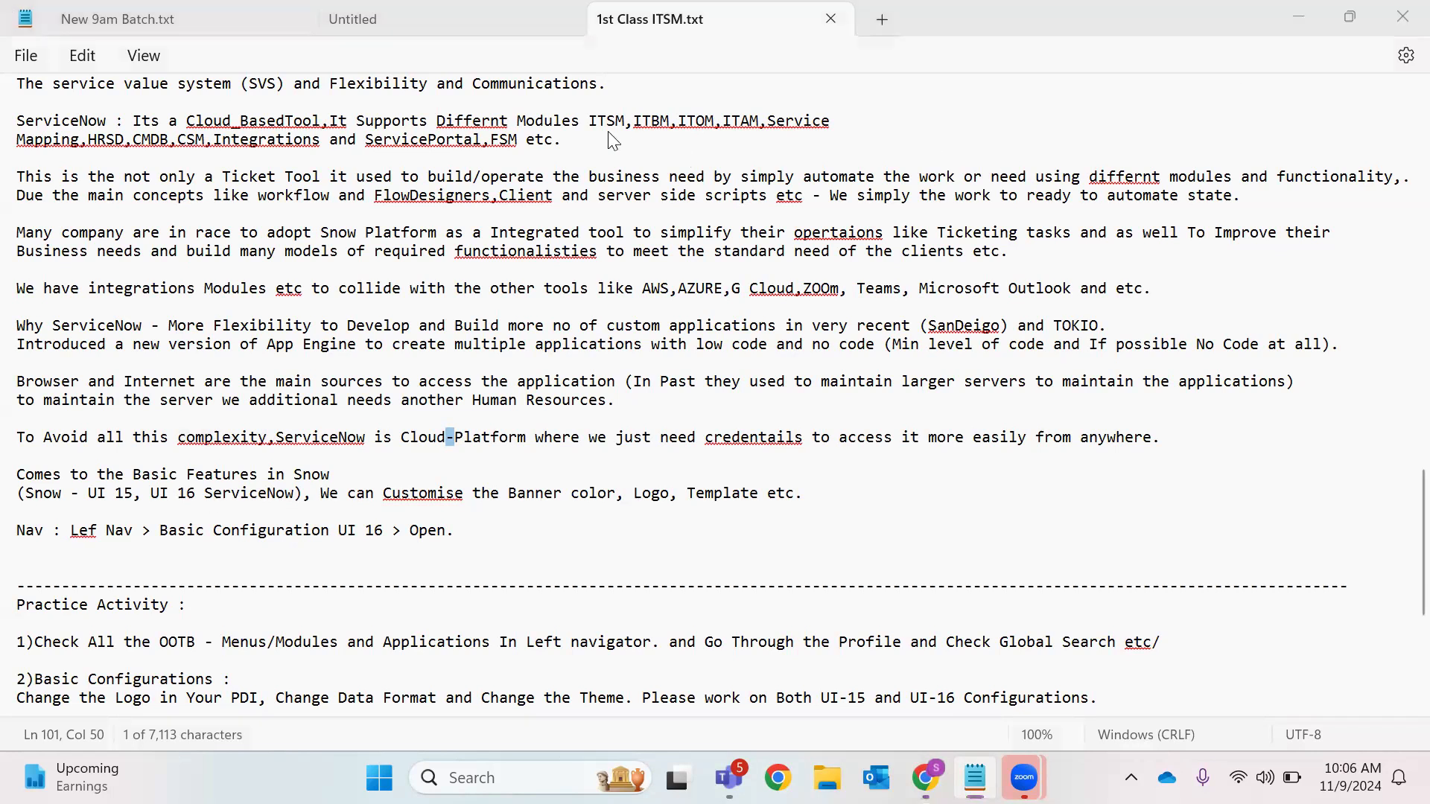
pyautogui.click(363, 10)
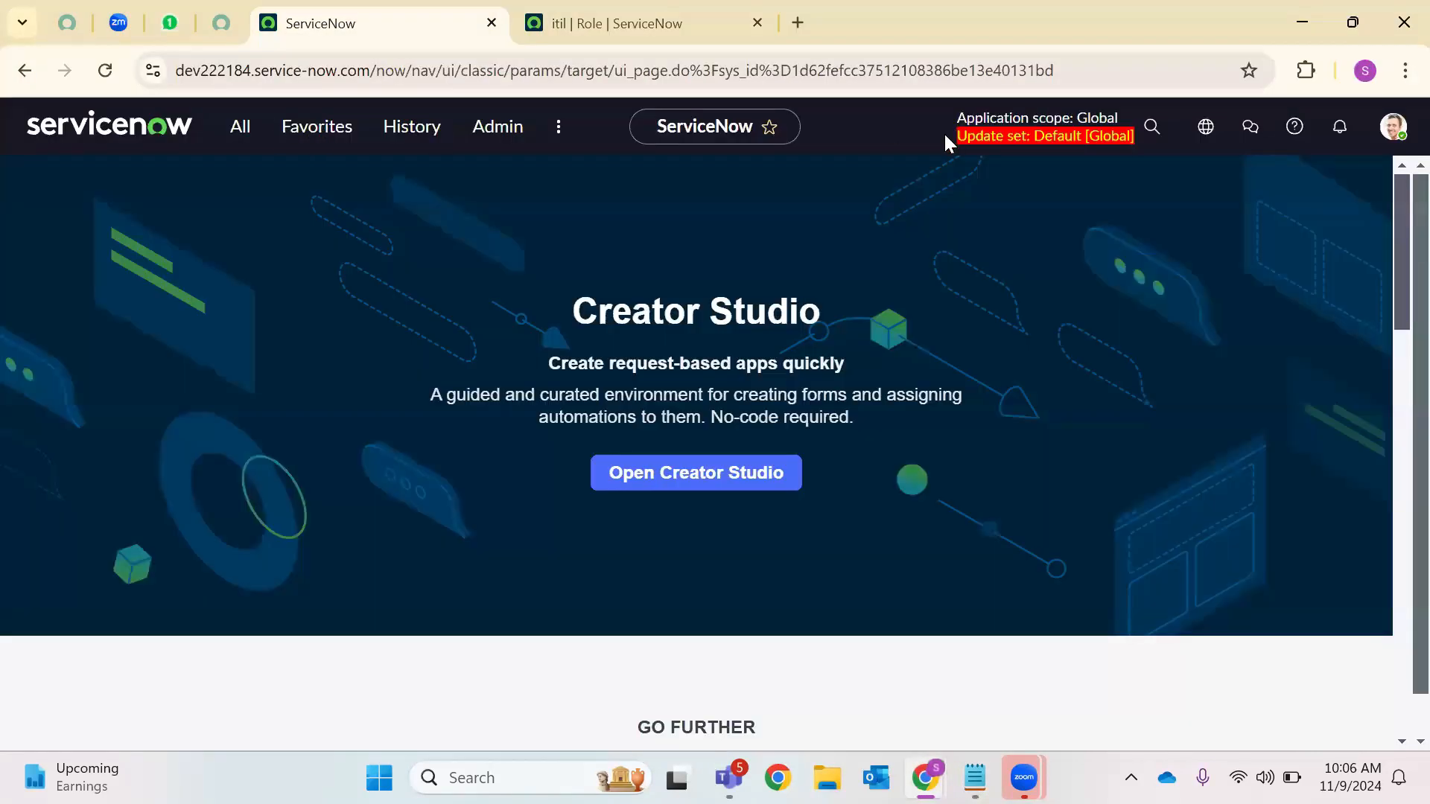
# Filter the navigator for 'Basic Con' and open Basic Configuration UI16 in a new tab
pyautogui.click(239, 128)
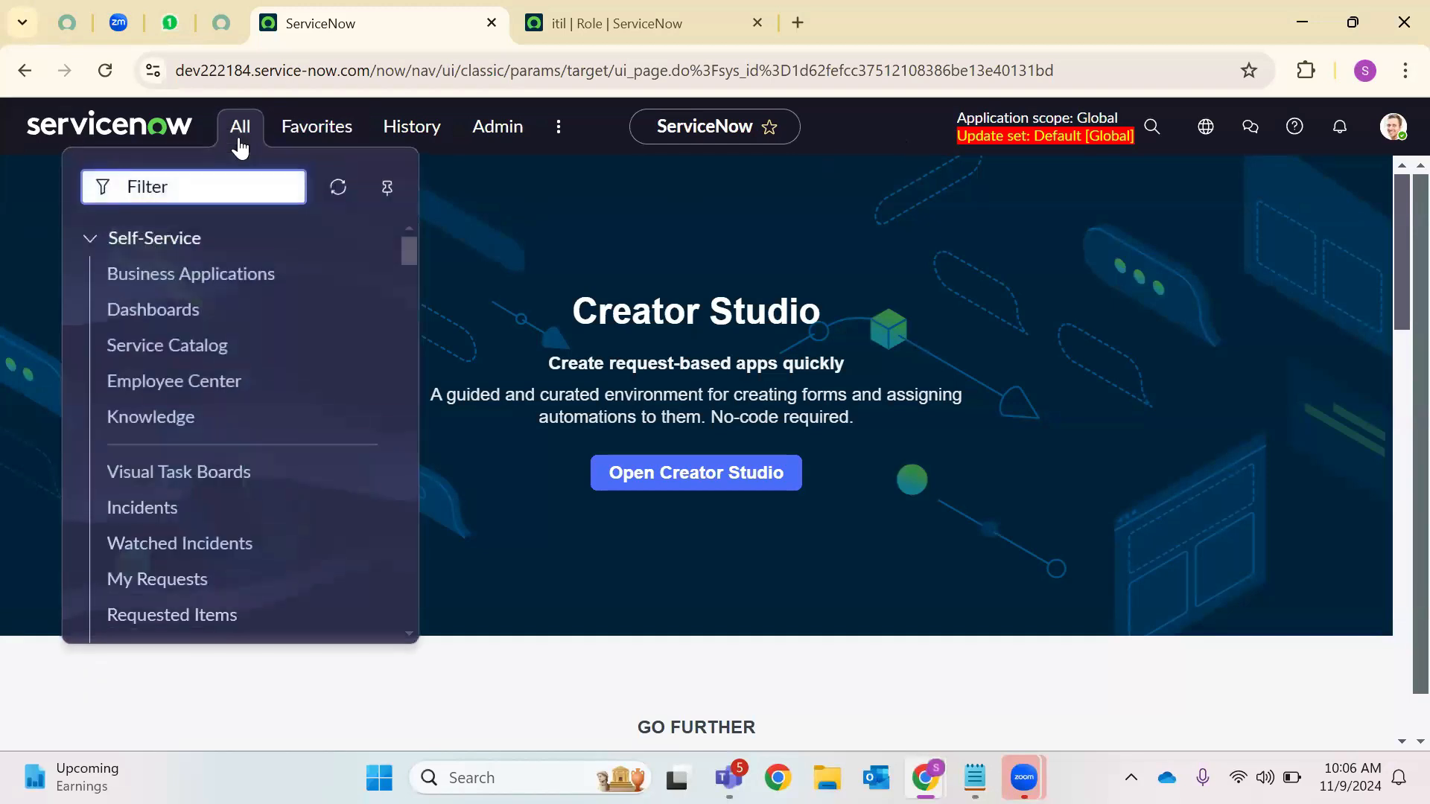
pyautogui.write('UI')
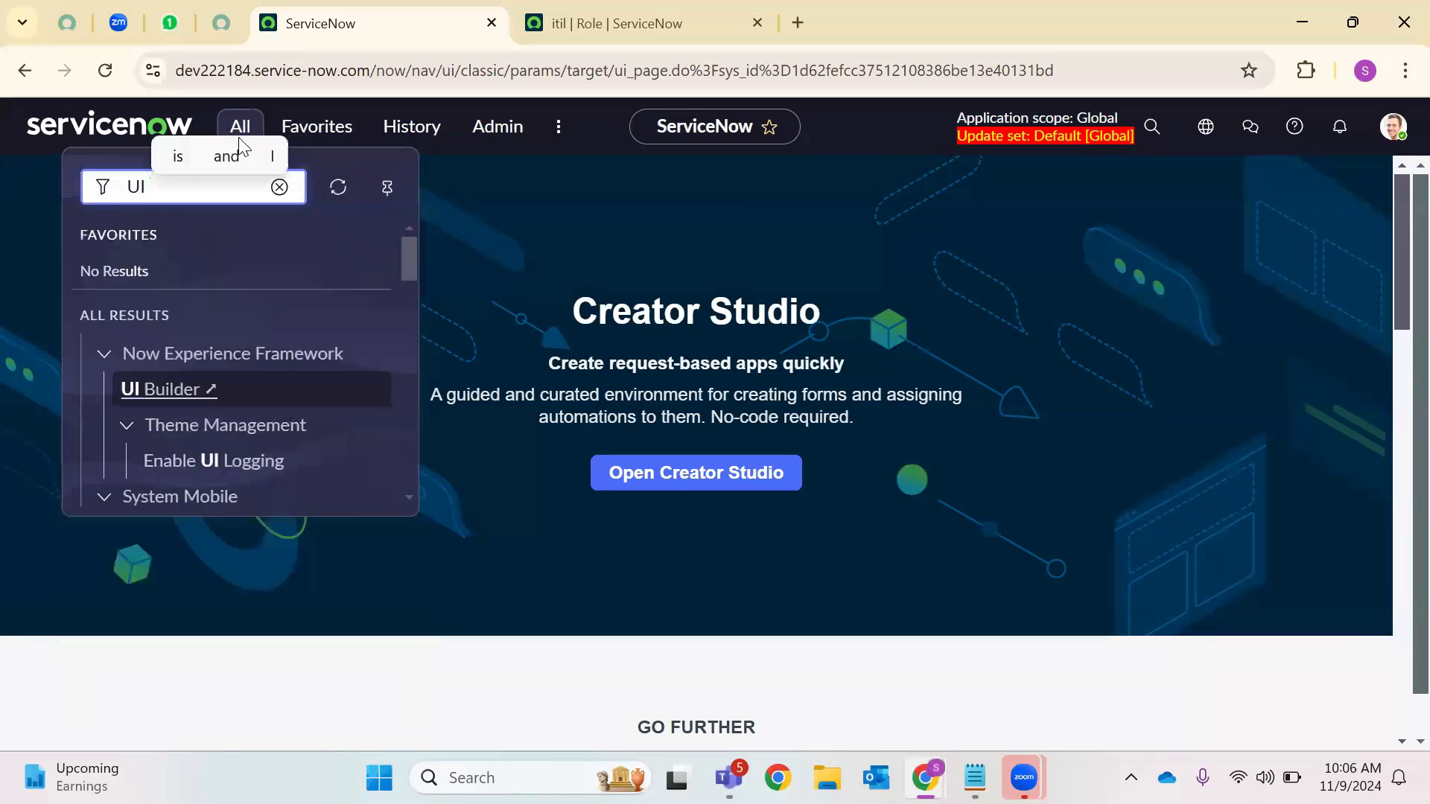
pyautogui.press('BackSpace')
pyautogui.press('BackSpace')
pyautogui.write('Bad')
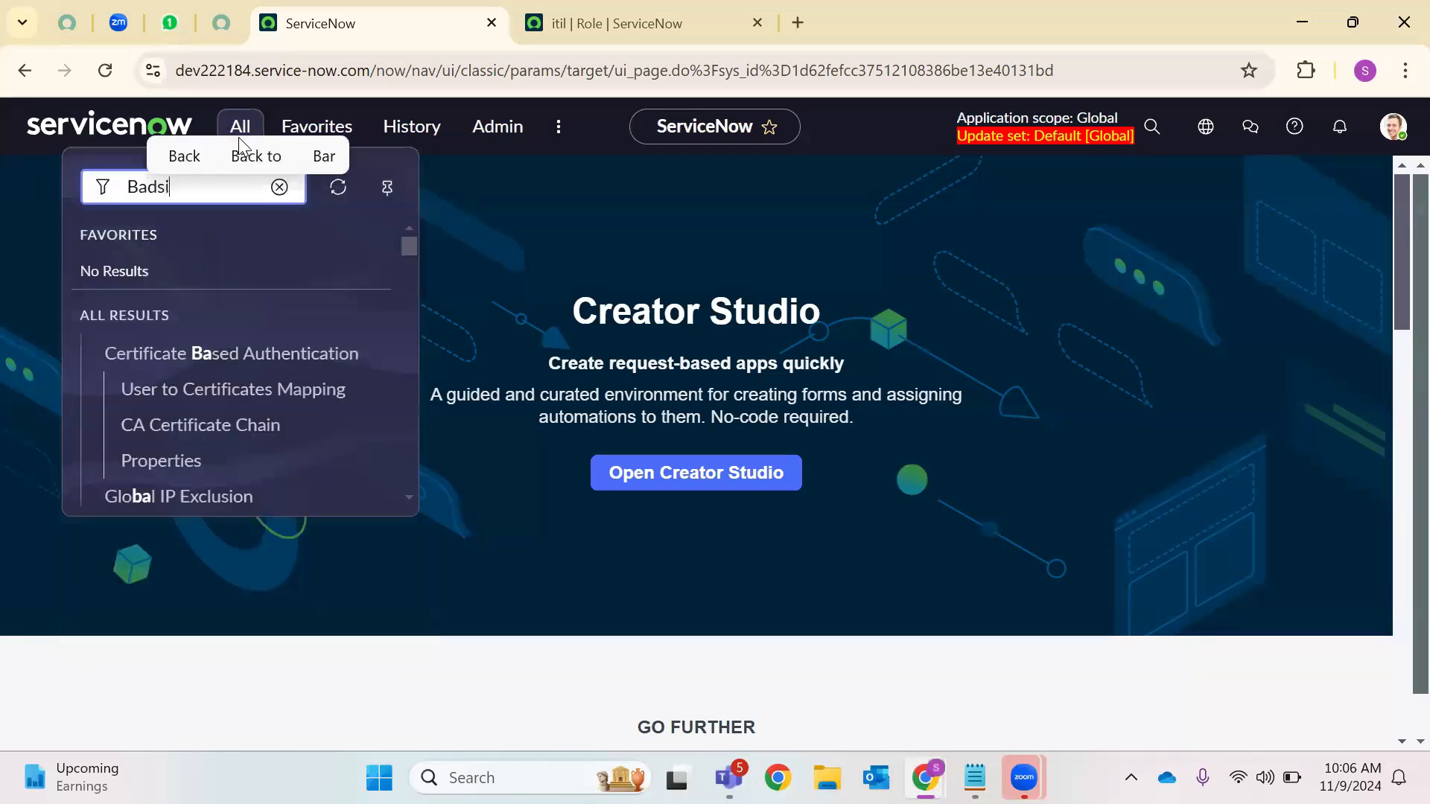
pyautogui.press('BackSpace')
pyautogui.write('sic ')
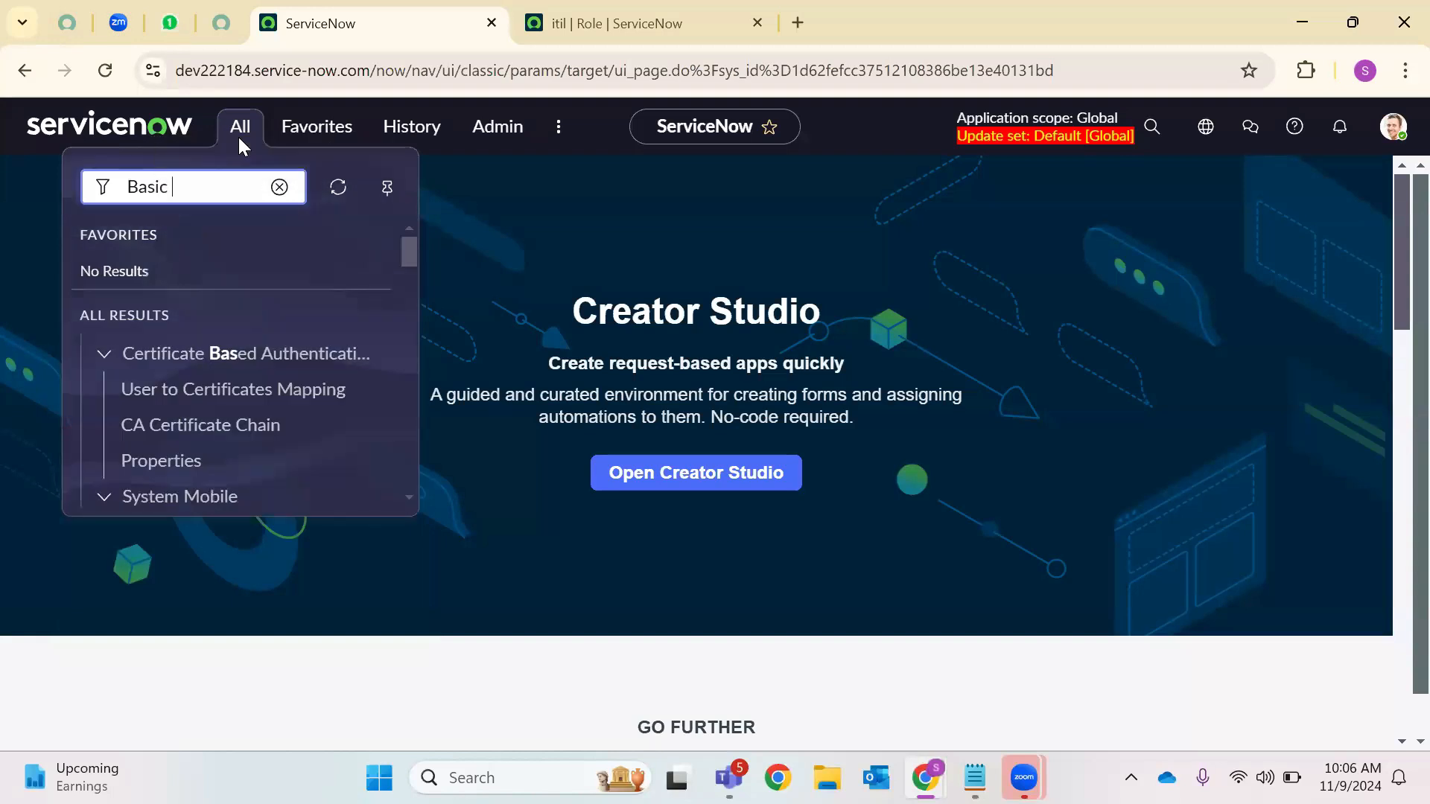
pyautogui.write('Con')
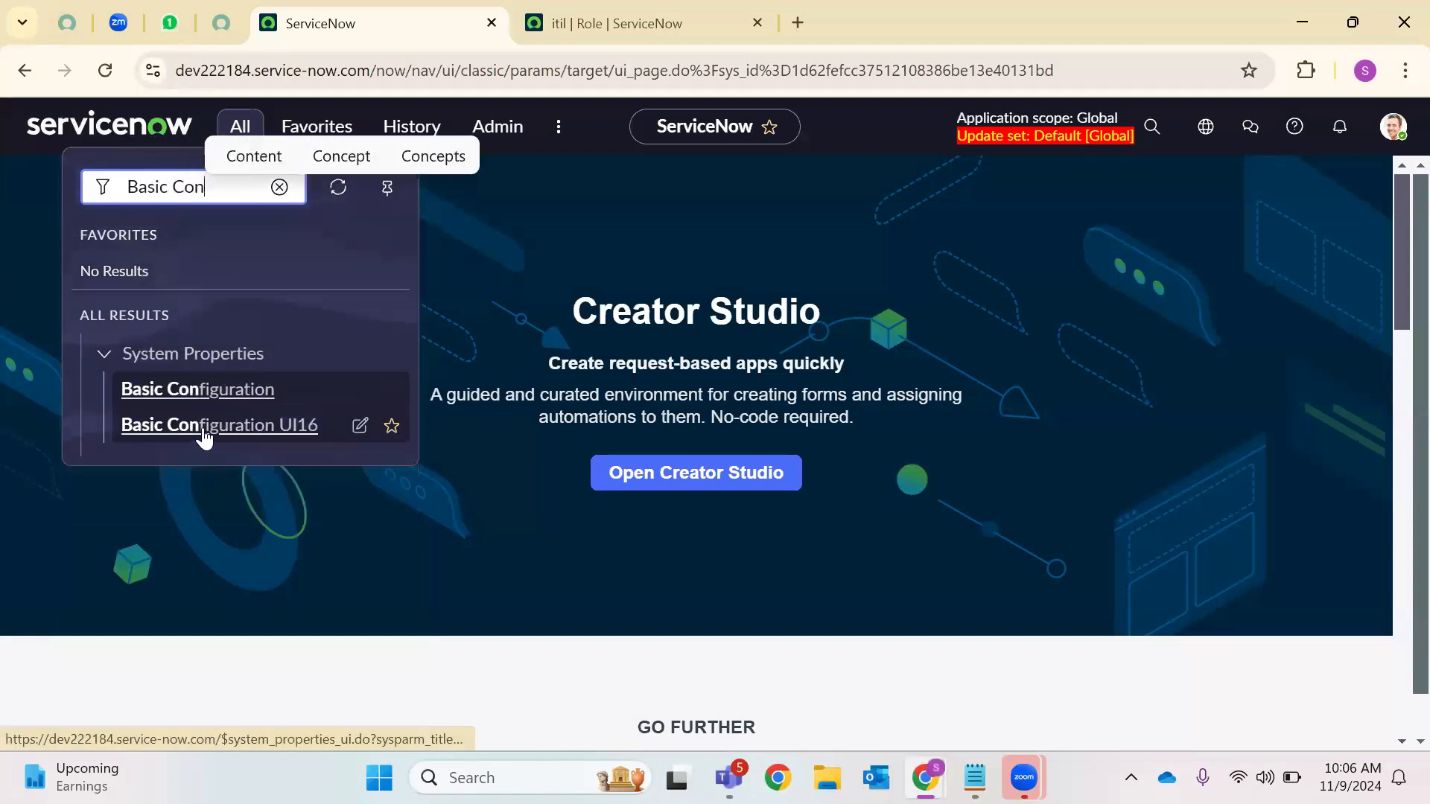
pyautogui.rightClick(248, 393)
pyautogui.click(624, 225)
# Close the itil Role tab and return to the ServiceNow home page
pyautogui.click(618, 23)
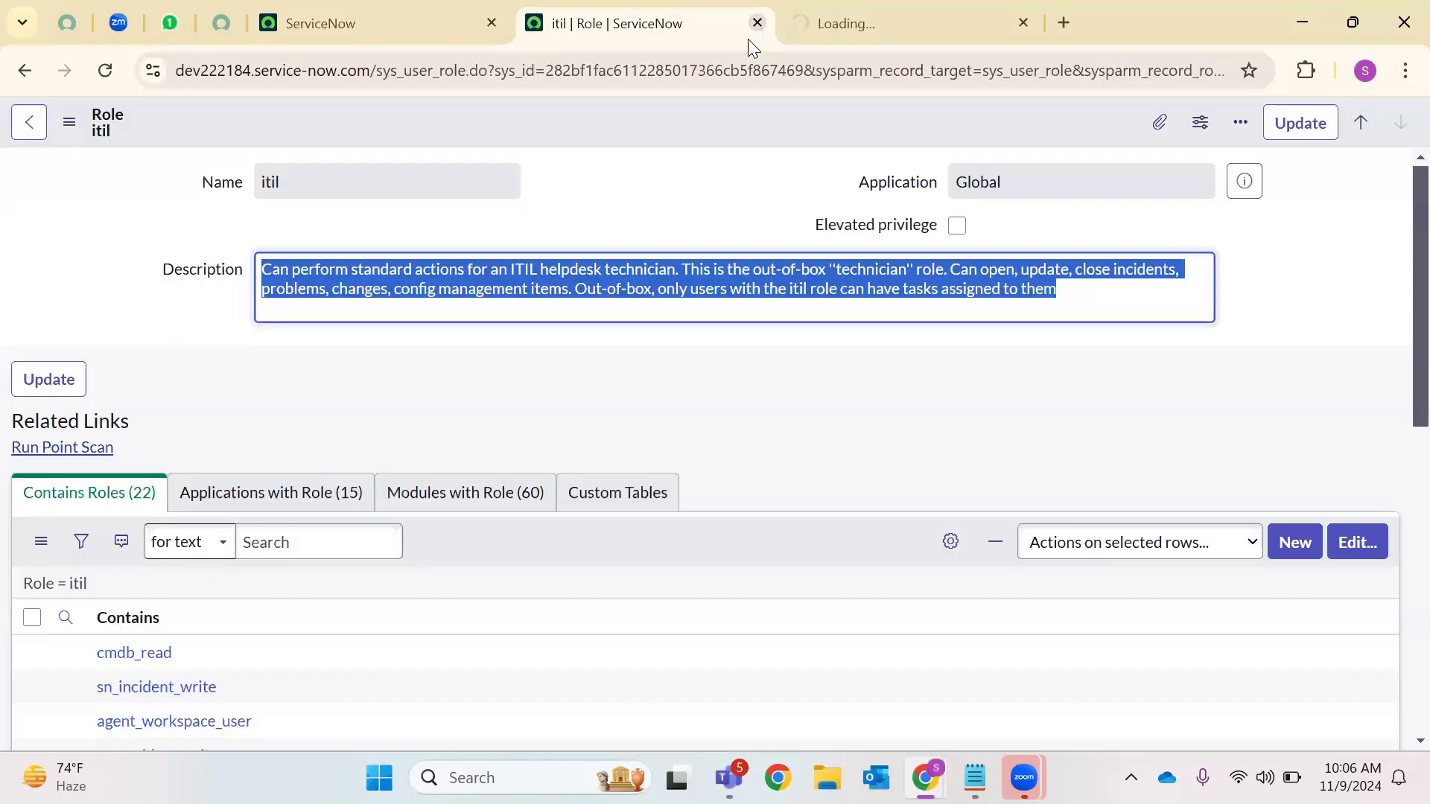
pyautogui.click(758, 23)
pyautogui.click(419, 21)
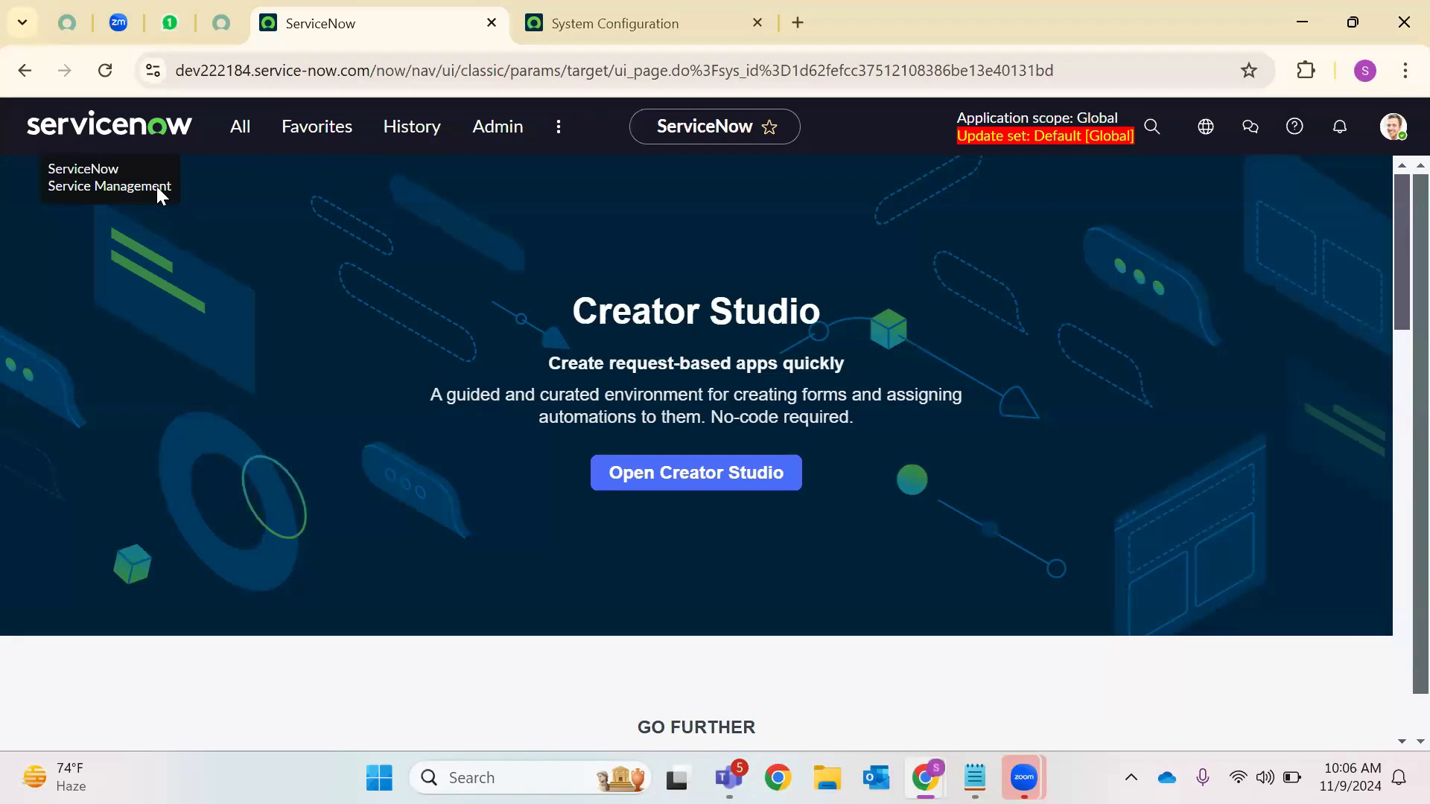
# Replace the page header caption with 'ServiceNow Mango'
pyautogui.click(669, 10)
pyautogui.tripleClick(195, 296)
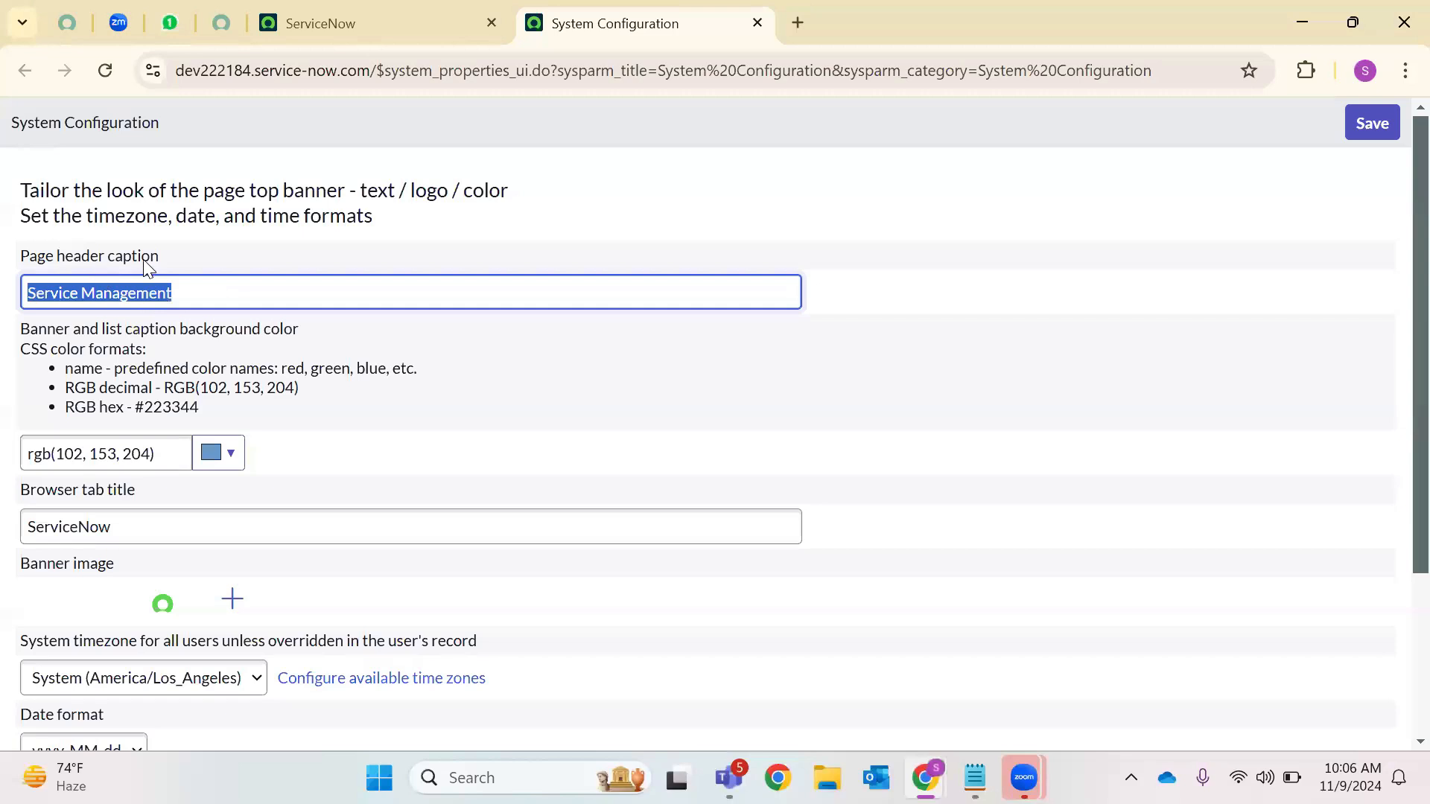
pyautogui.click(447, 25)
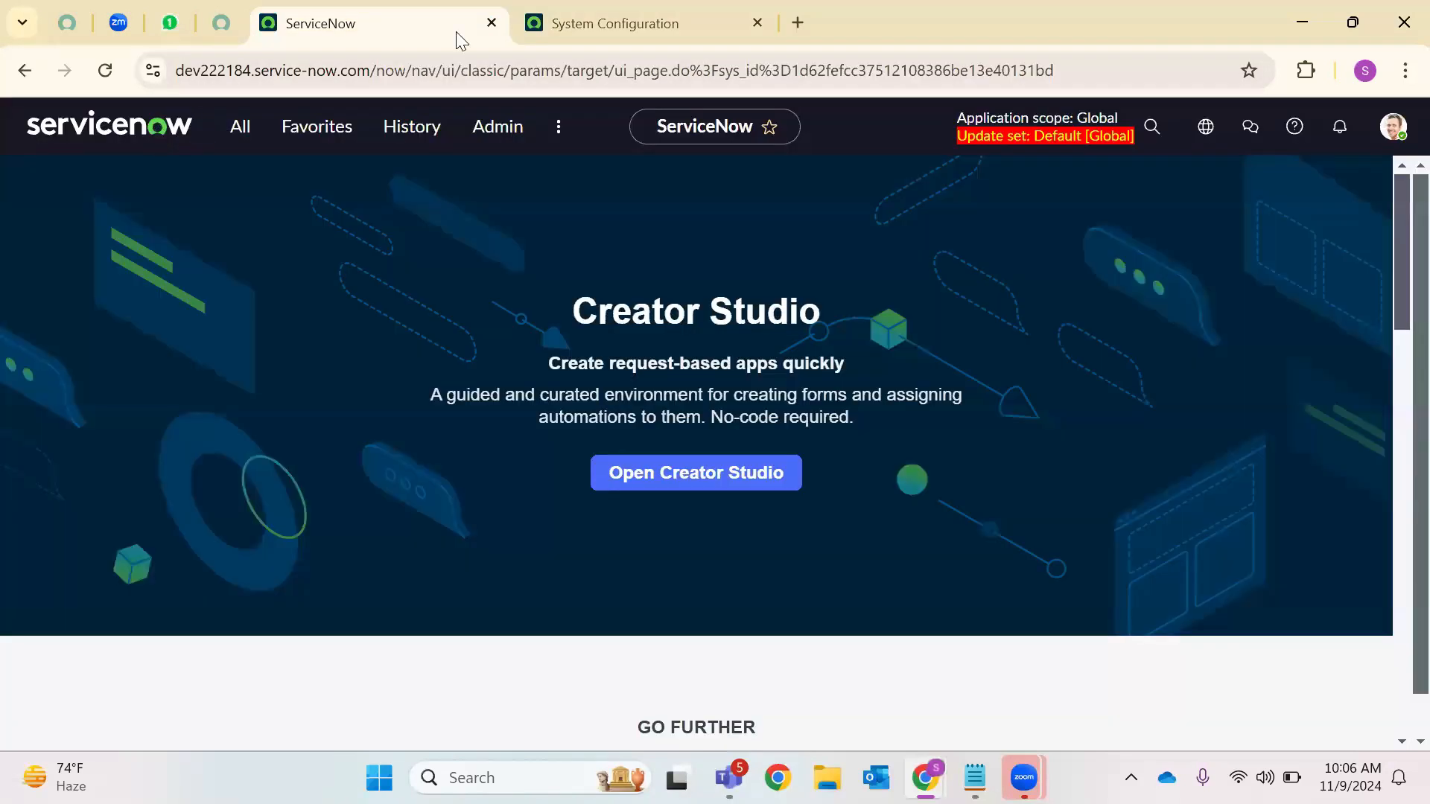
pyautogui.click(797, 20)
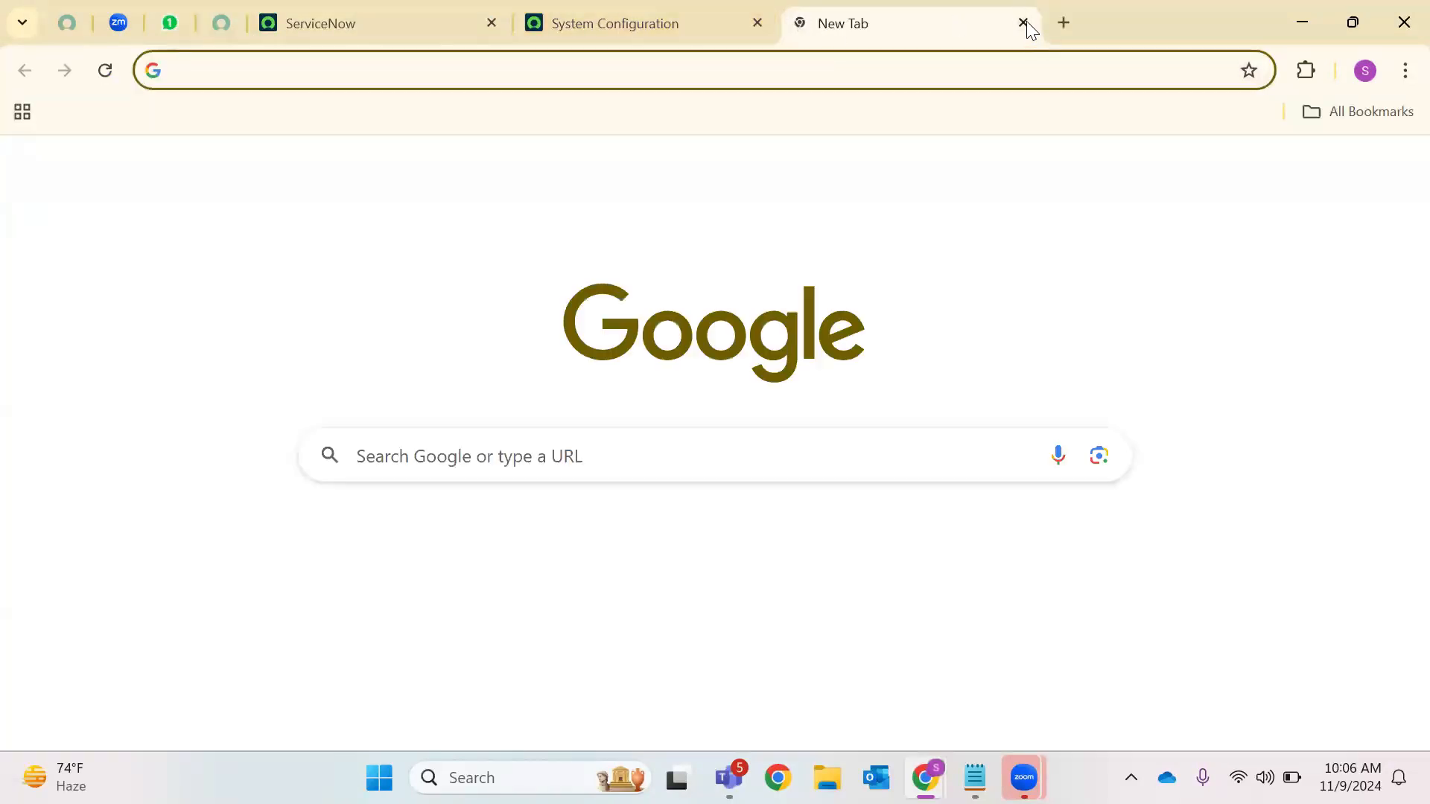
pyautogui.hotkey('ctrl', 'w')
pyautogui.hotkey('ctrl', 'Tab')
pyautogui.press('BackSpace')
pyautogui.write('ServiceN')
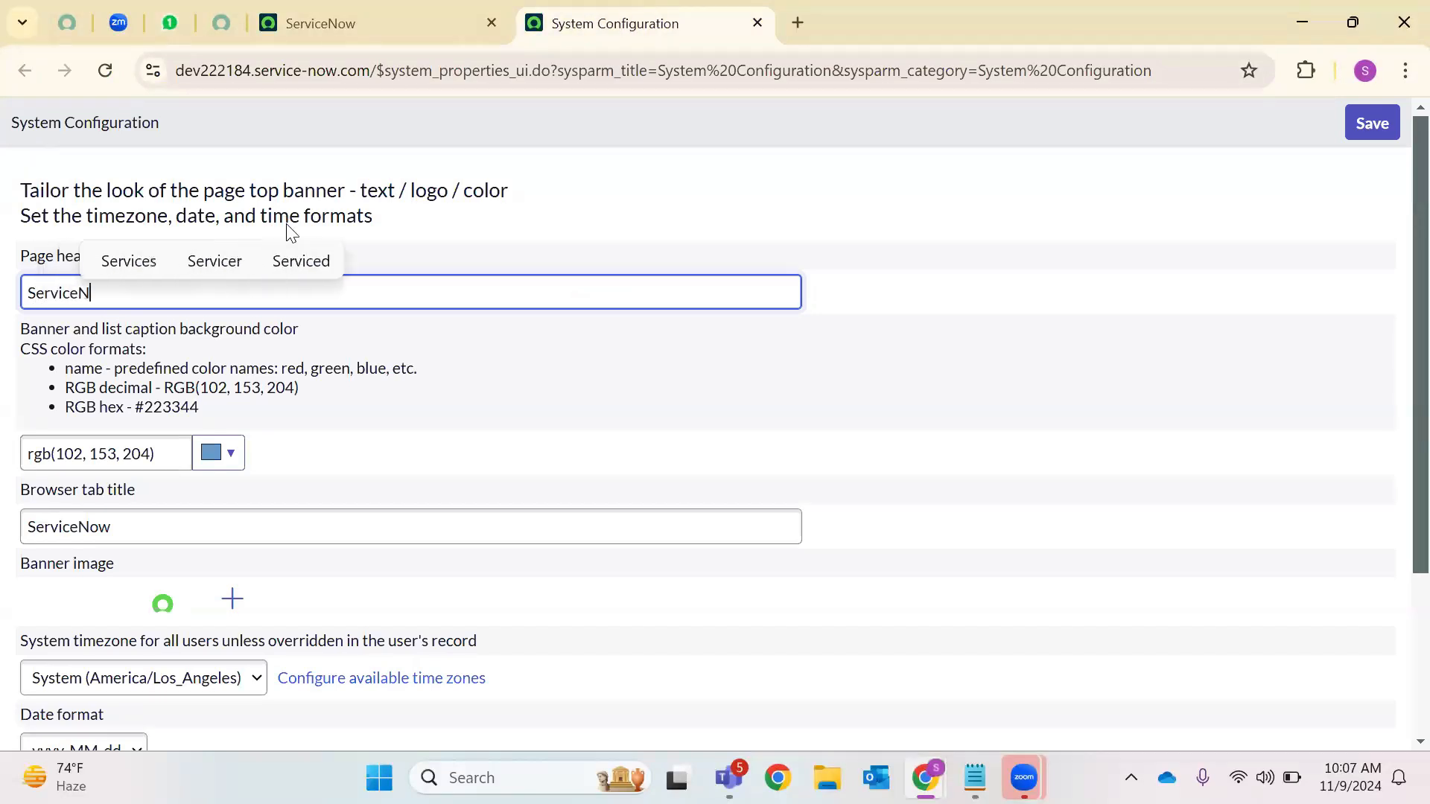
pyautogui.write('ow Mango')
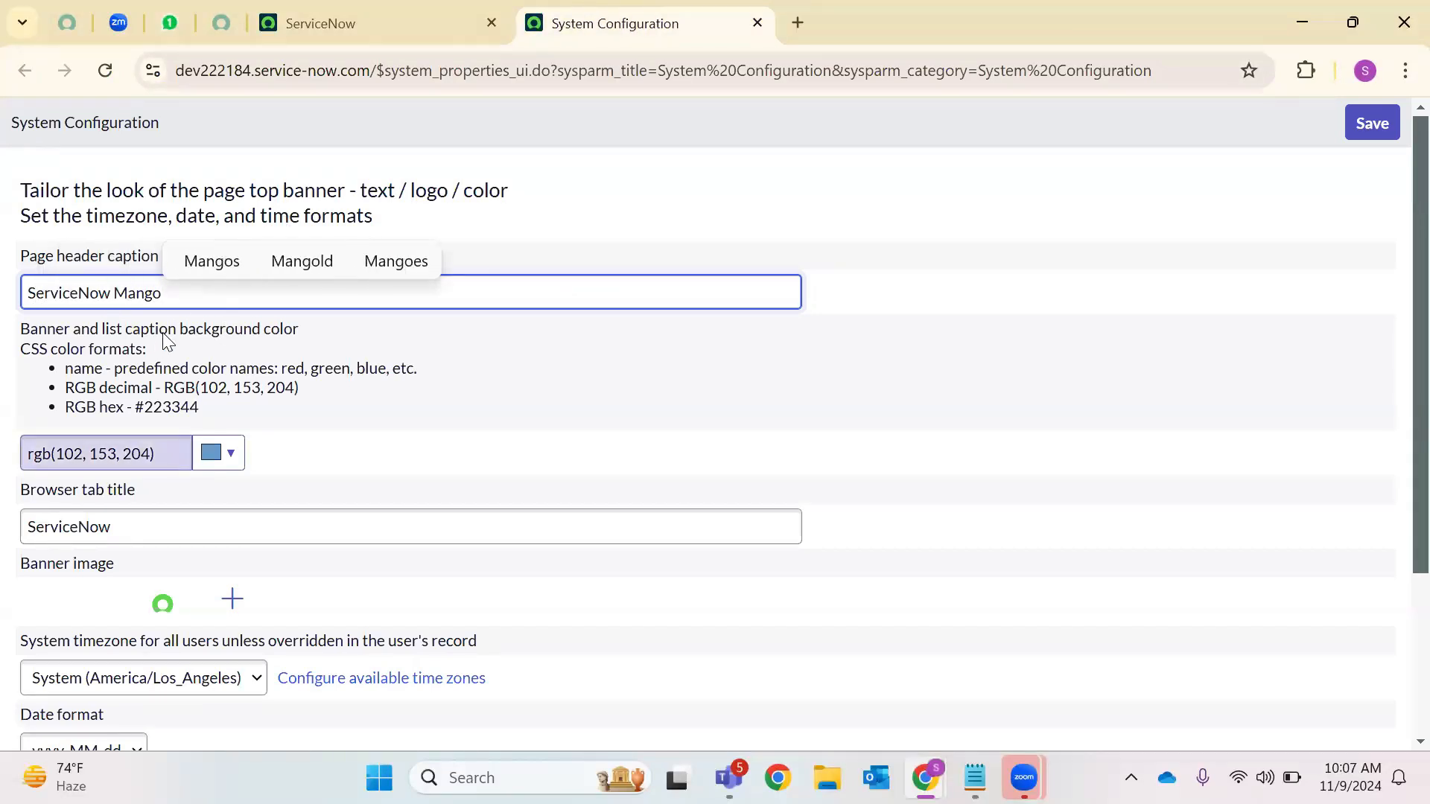
pyautogui.hotkey('ctrl', 'pageup')
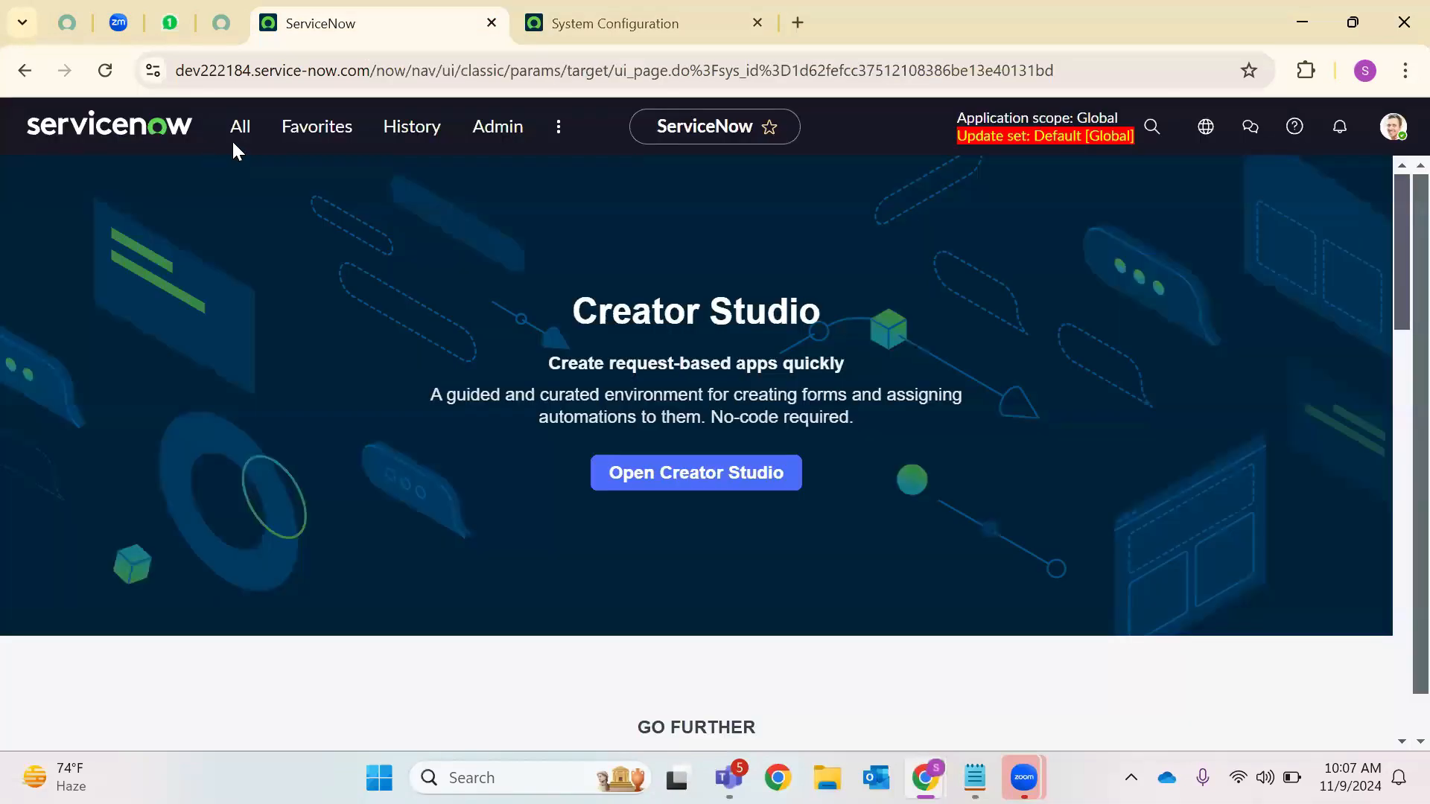
pyautogui.click(670, 24)
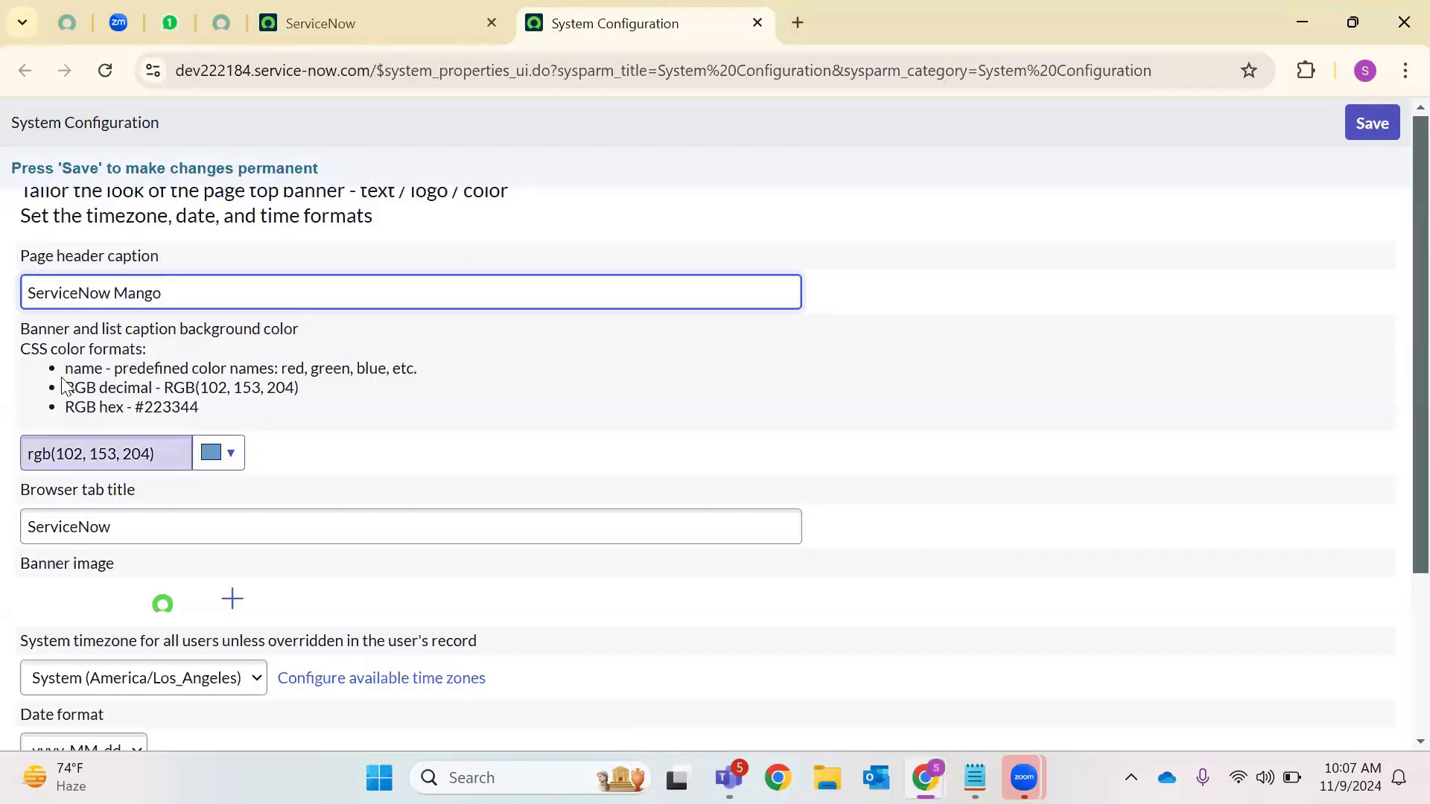
# Set the banner and list caption background colour to light purple #b87ff0
pyautogui.moveTo(71, 368); pyautogui.dragTo(326, 373)
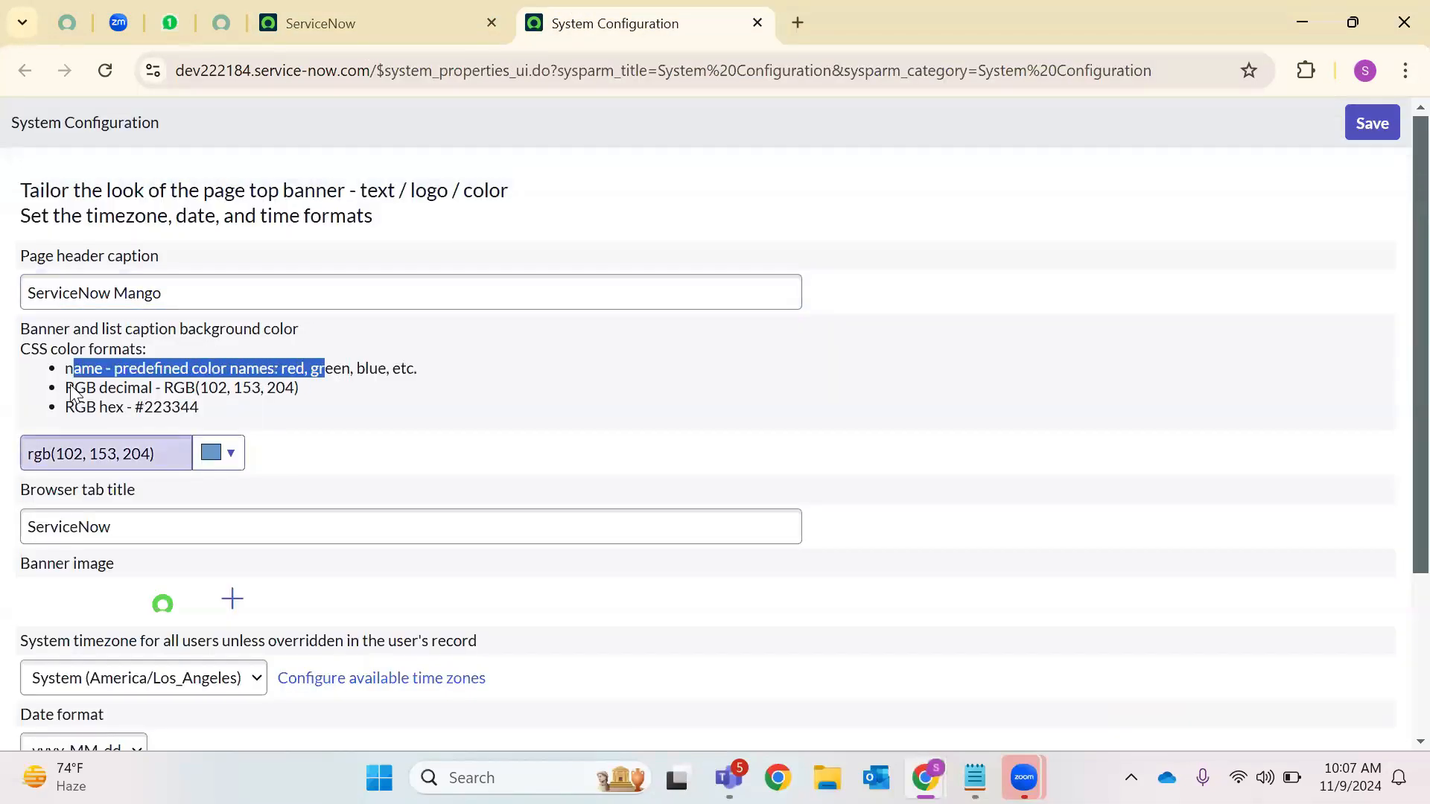
pyautogui.click(139, 404)
pyautogui.moveTo(137, 404); pyautogui.dragTo(313, 409)
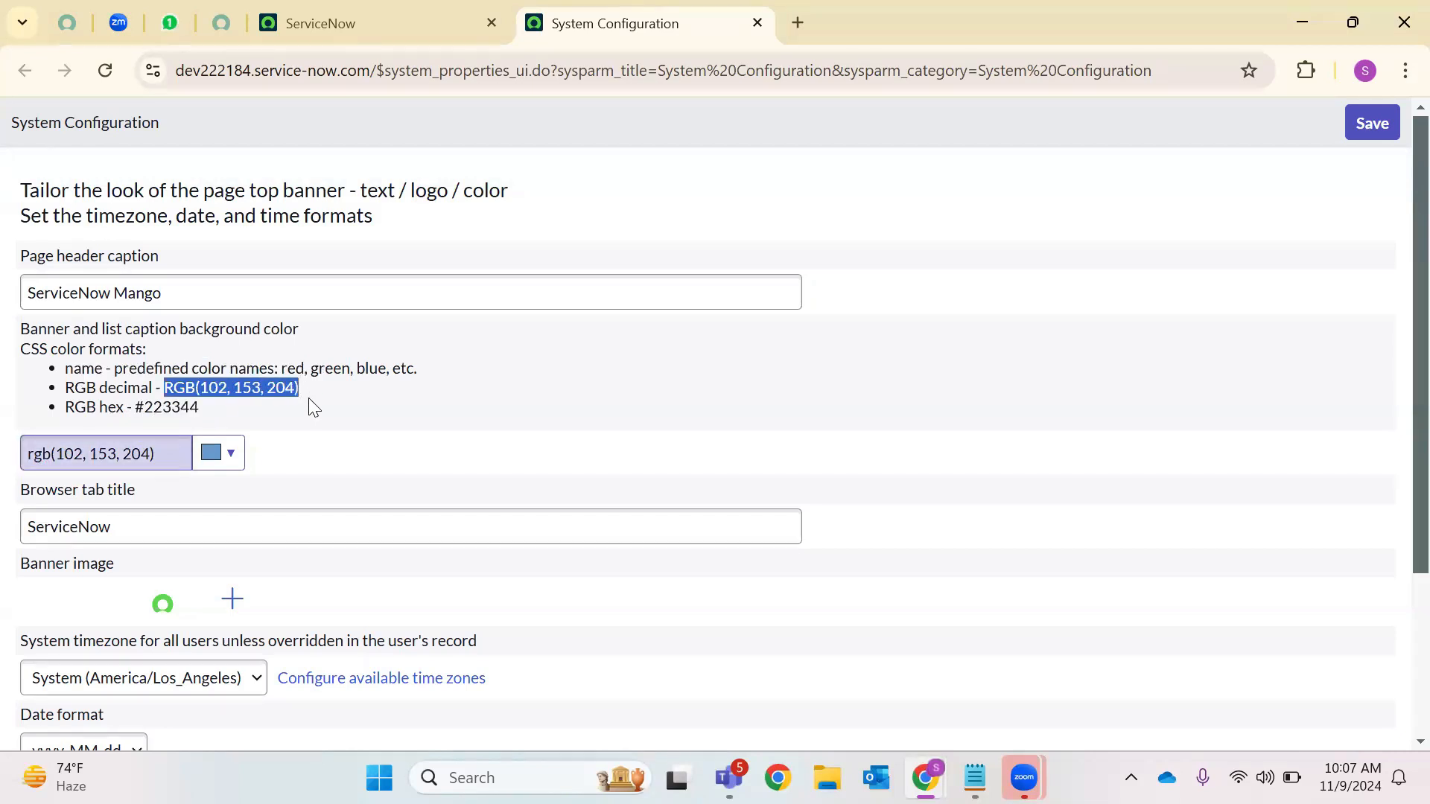
pyautogui.click(232, 459)
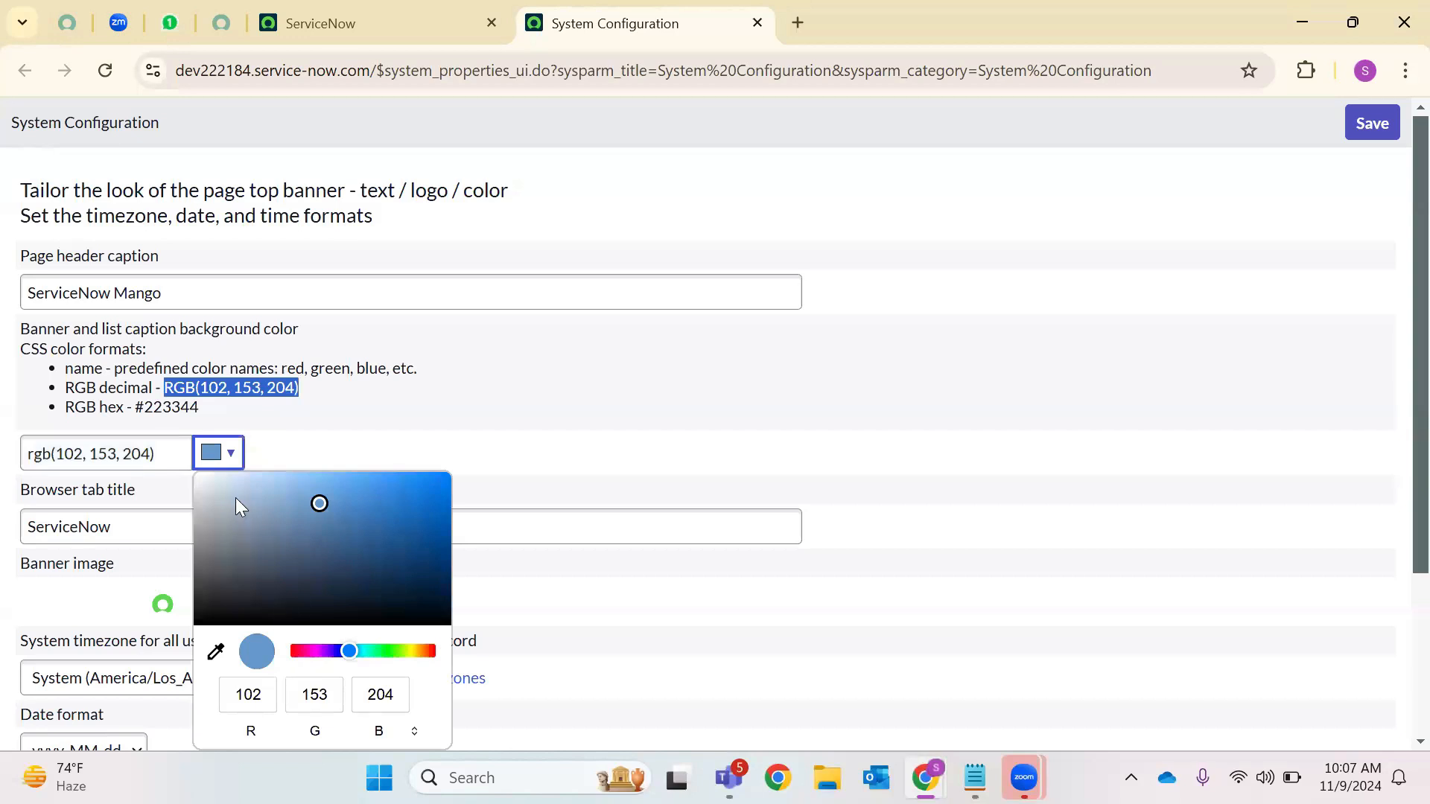
pyautogui.click(235, 498)
pyautogui.click(416, 503)
pyautogui.moveTo(344, 647)
pyautogui.mouseDown()
pyautogui.moveTo(402, 650)
pyautogui.moveTo(326, 652)
pyautogui.mouseUp()
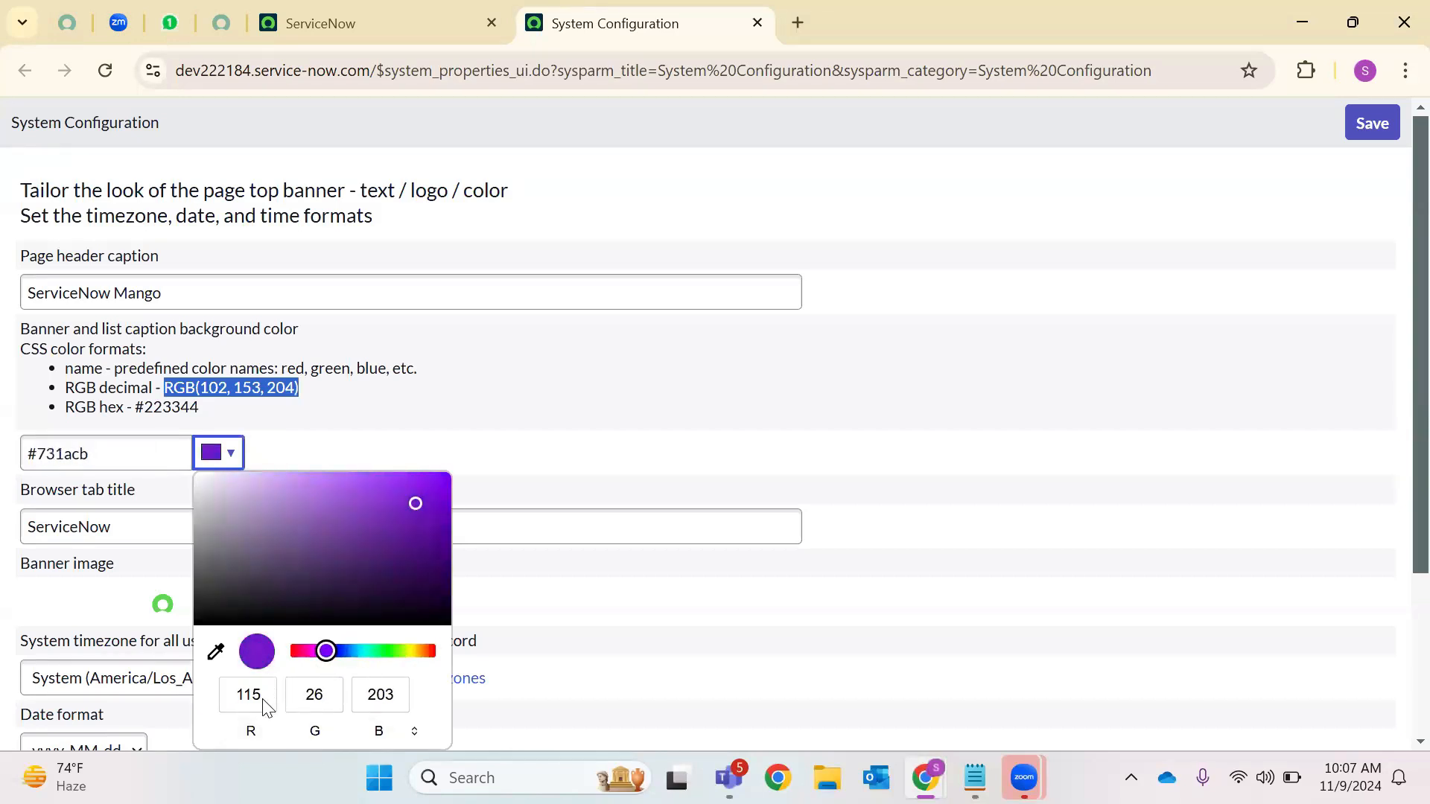
pyautogui.click(316, 483)
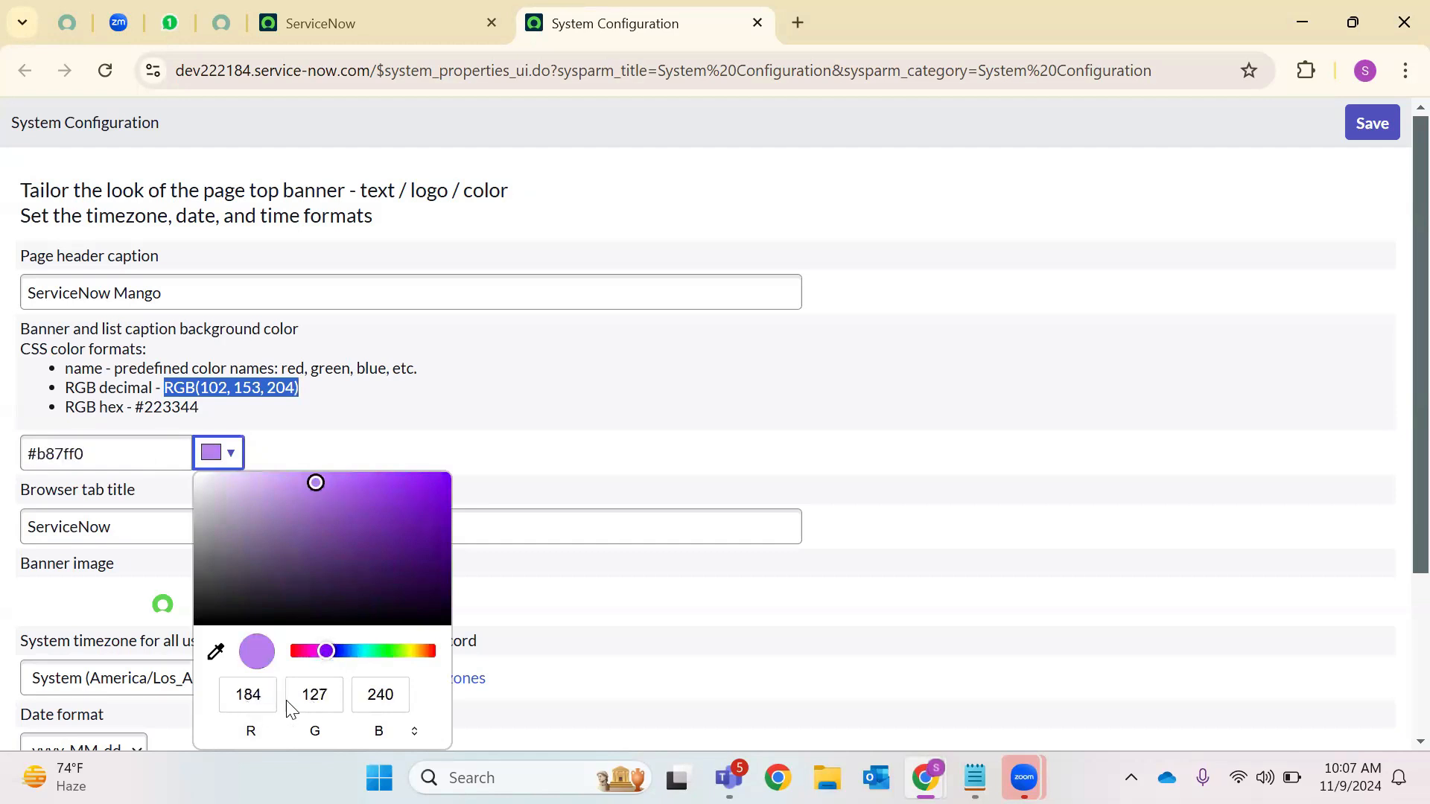
pyautogui.click(50, 453)
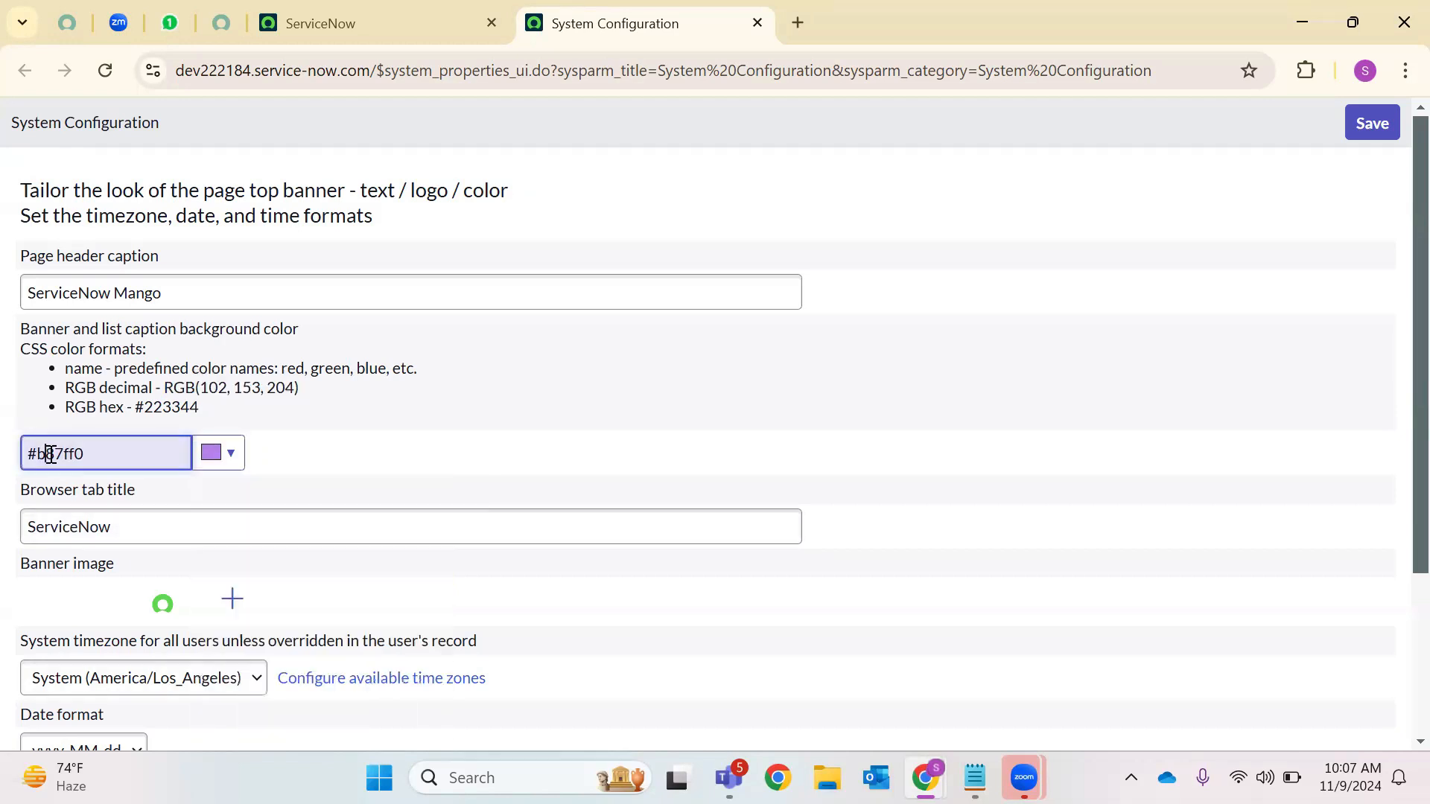
pyautogui.hotkey('ctrl', 'a')
pyautogui.scroll(-3, 97, 467)
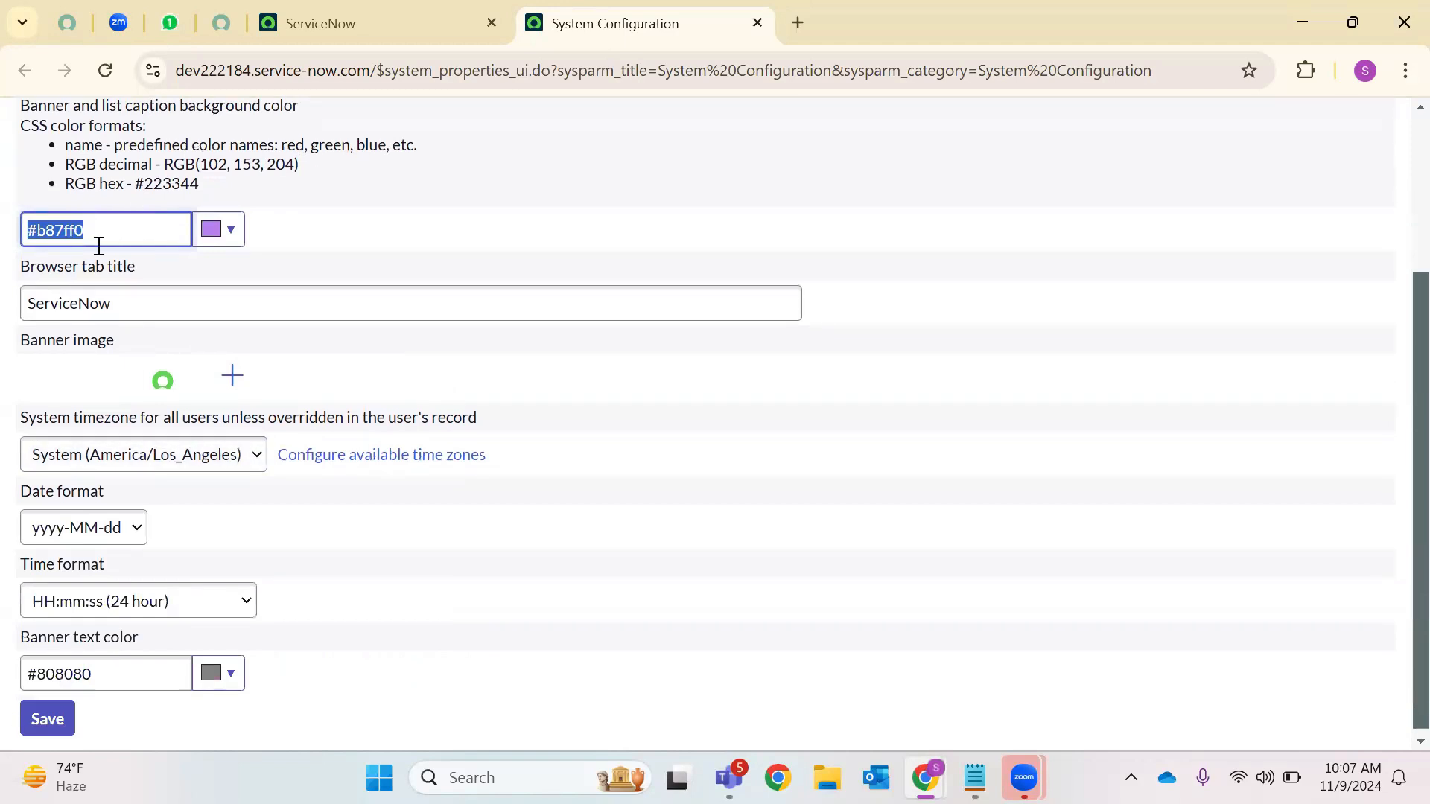
# Append _Mango to the browser tab title, making it ServiceNow_Mango
pyautogui.click(163, 313)
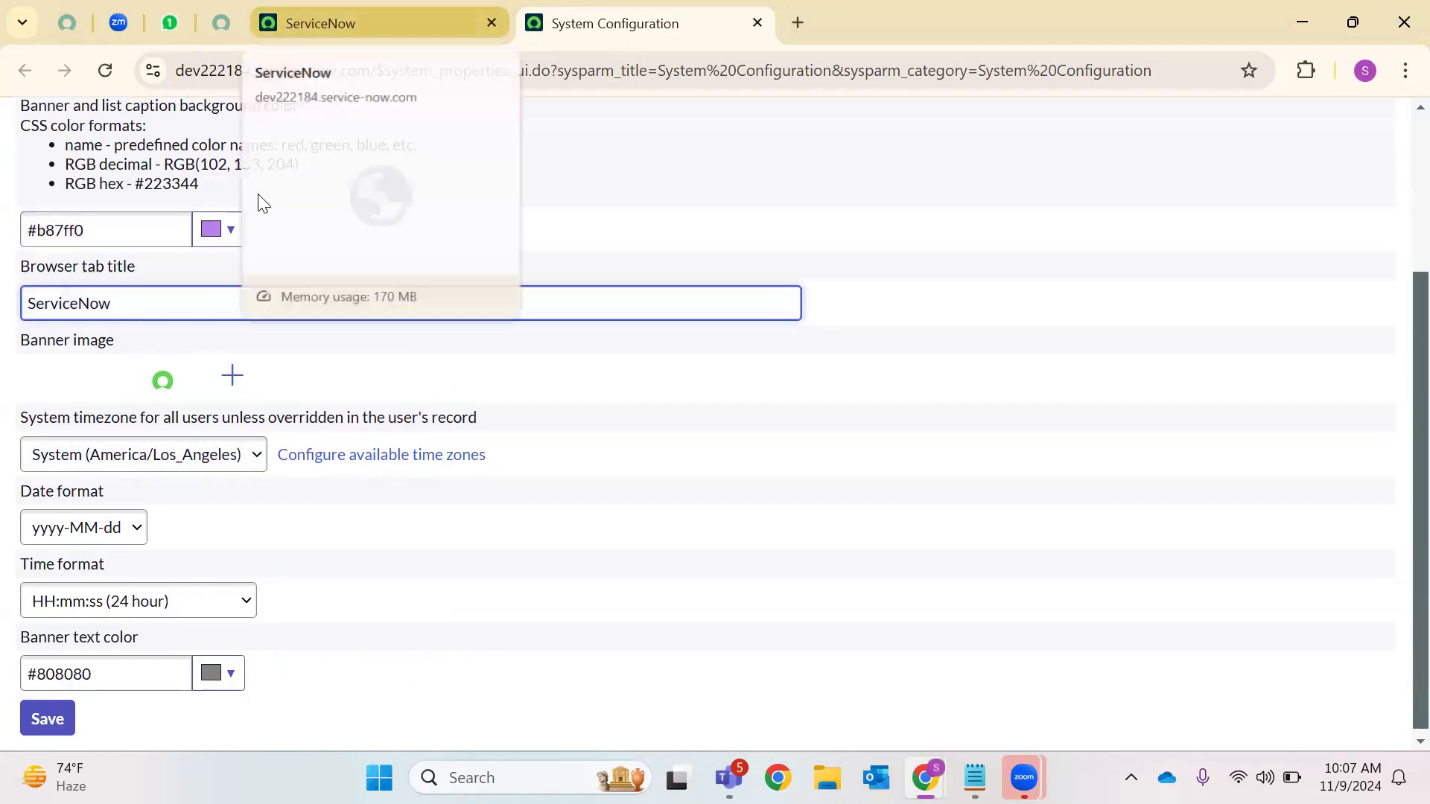
pyautogui.write('_Mango')
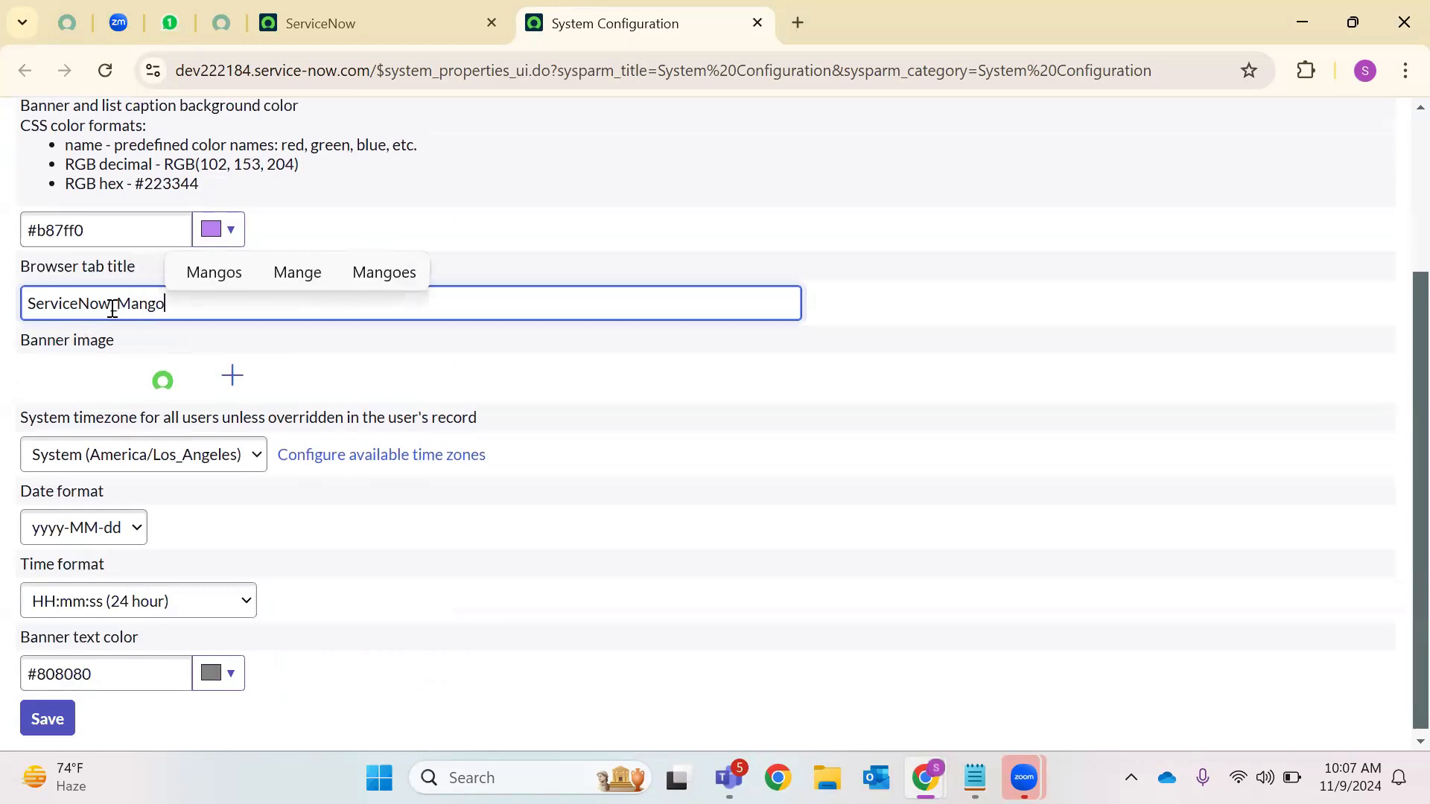
pyautogui.press('Tab')
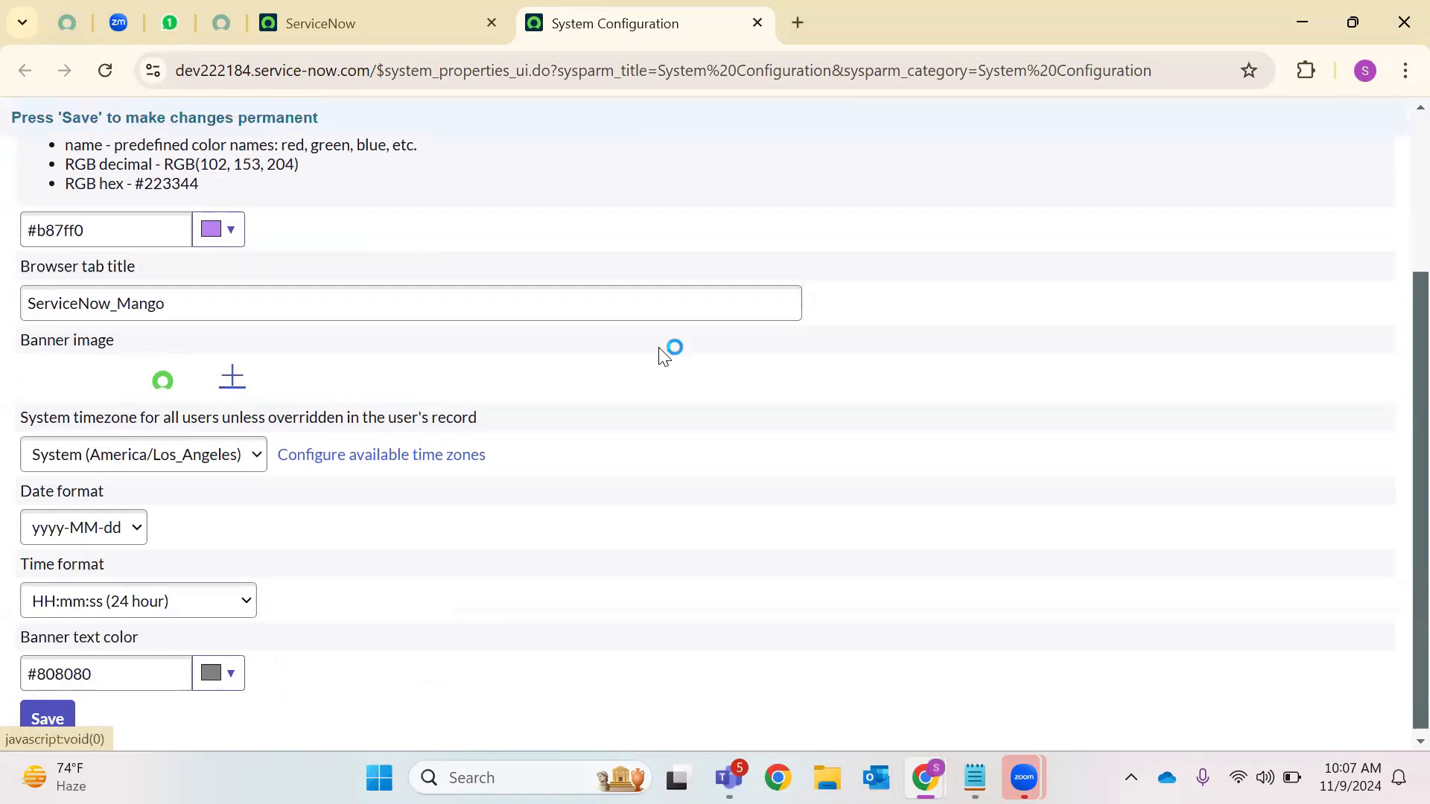
# Try uploading the veg-biryani picture from Pictures as the banner image
pyautogui.click(232, 384)
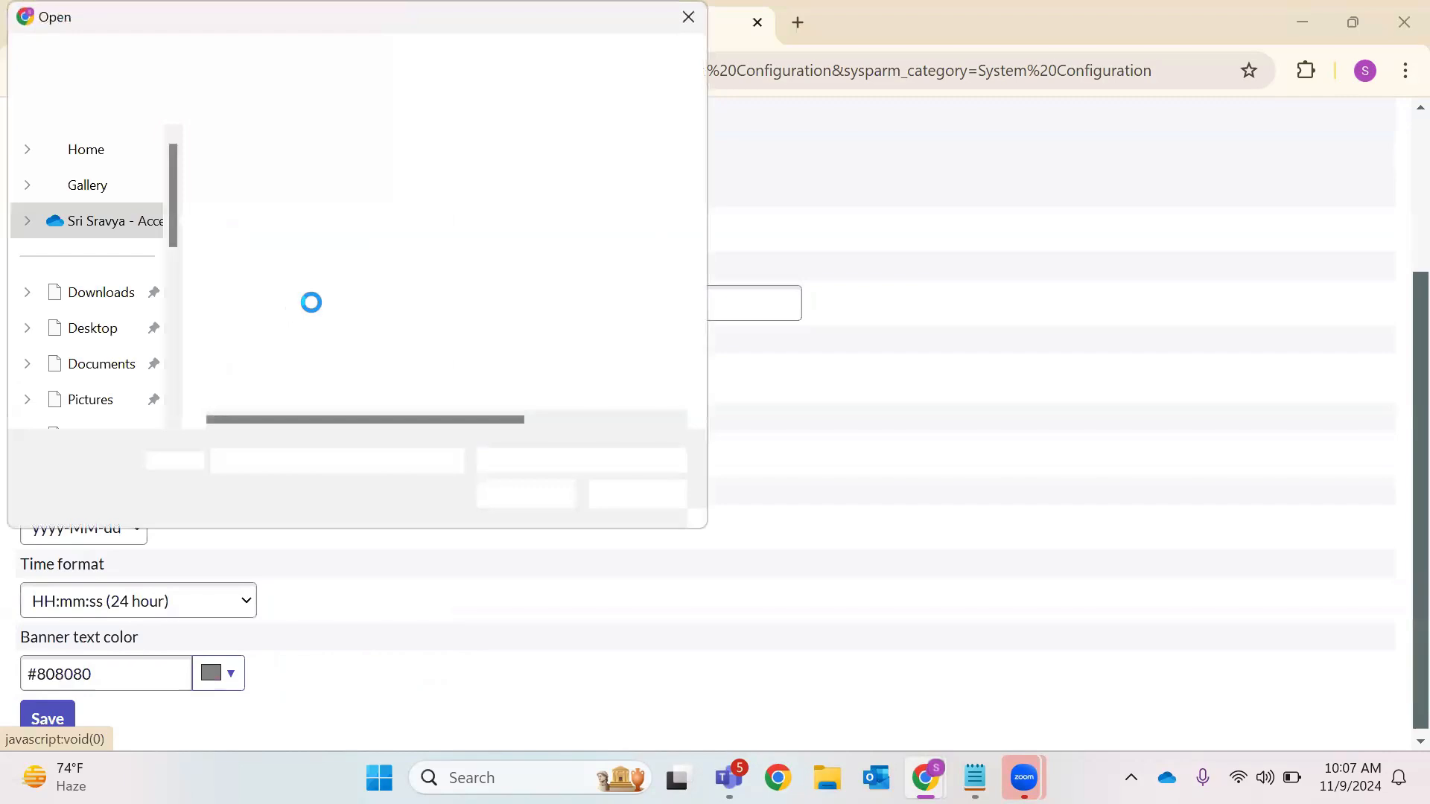
pyautogui.scroll(-3, 102, 349)
pyautogui.click(105, 297)
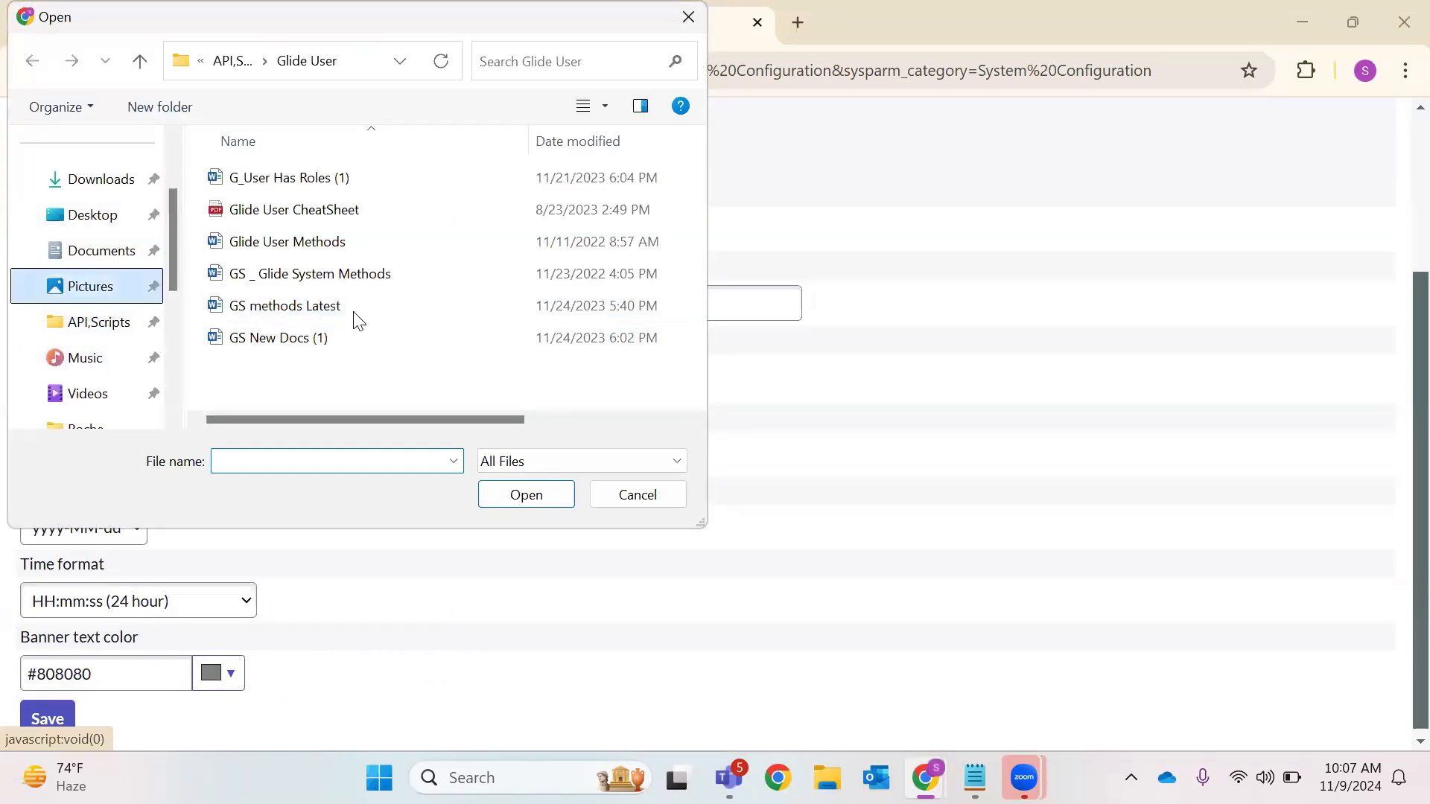
pyautogui.scroll(-2, 482, 342)
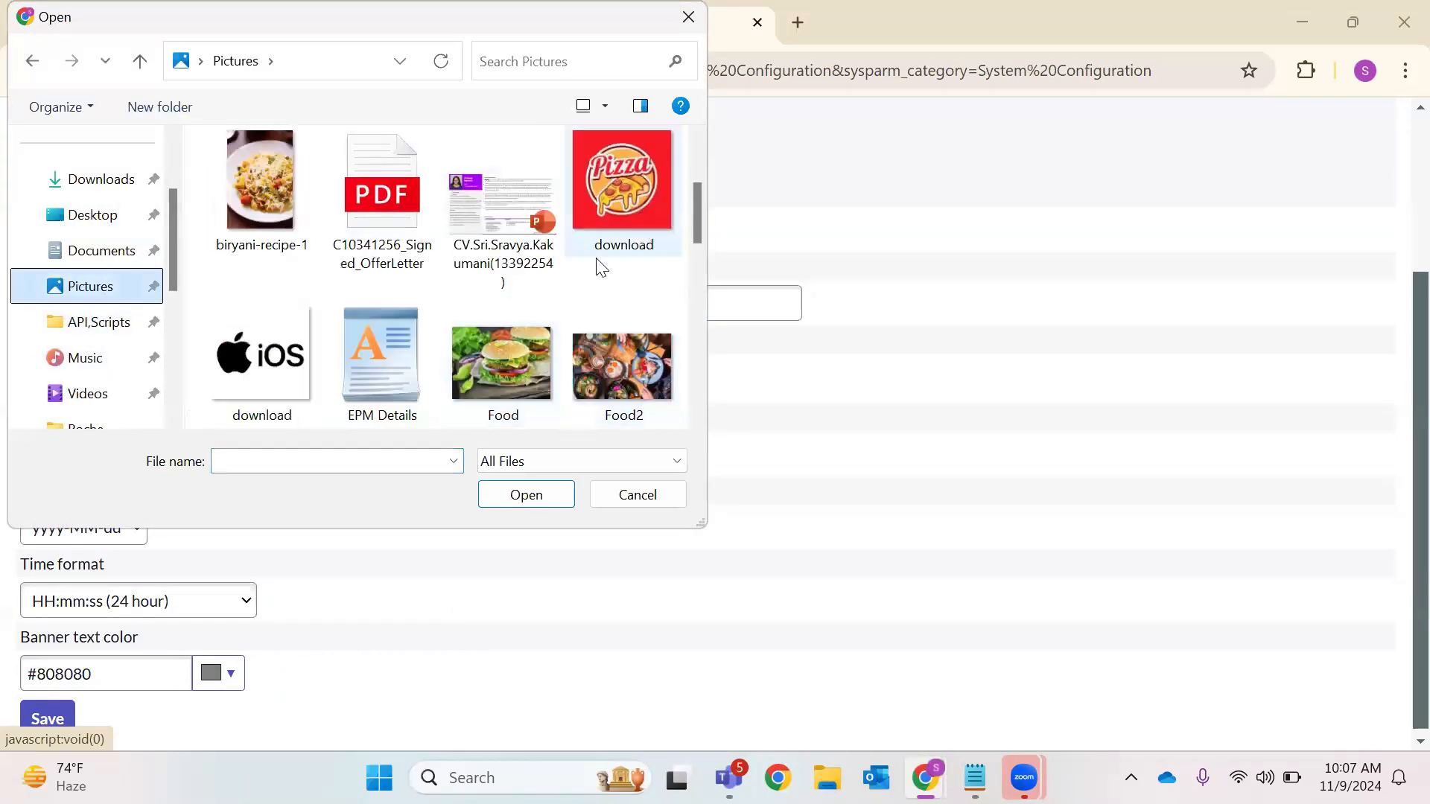
pyautogui.scroll(-5, 465, 328)
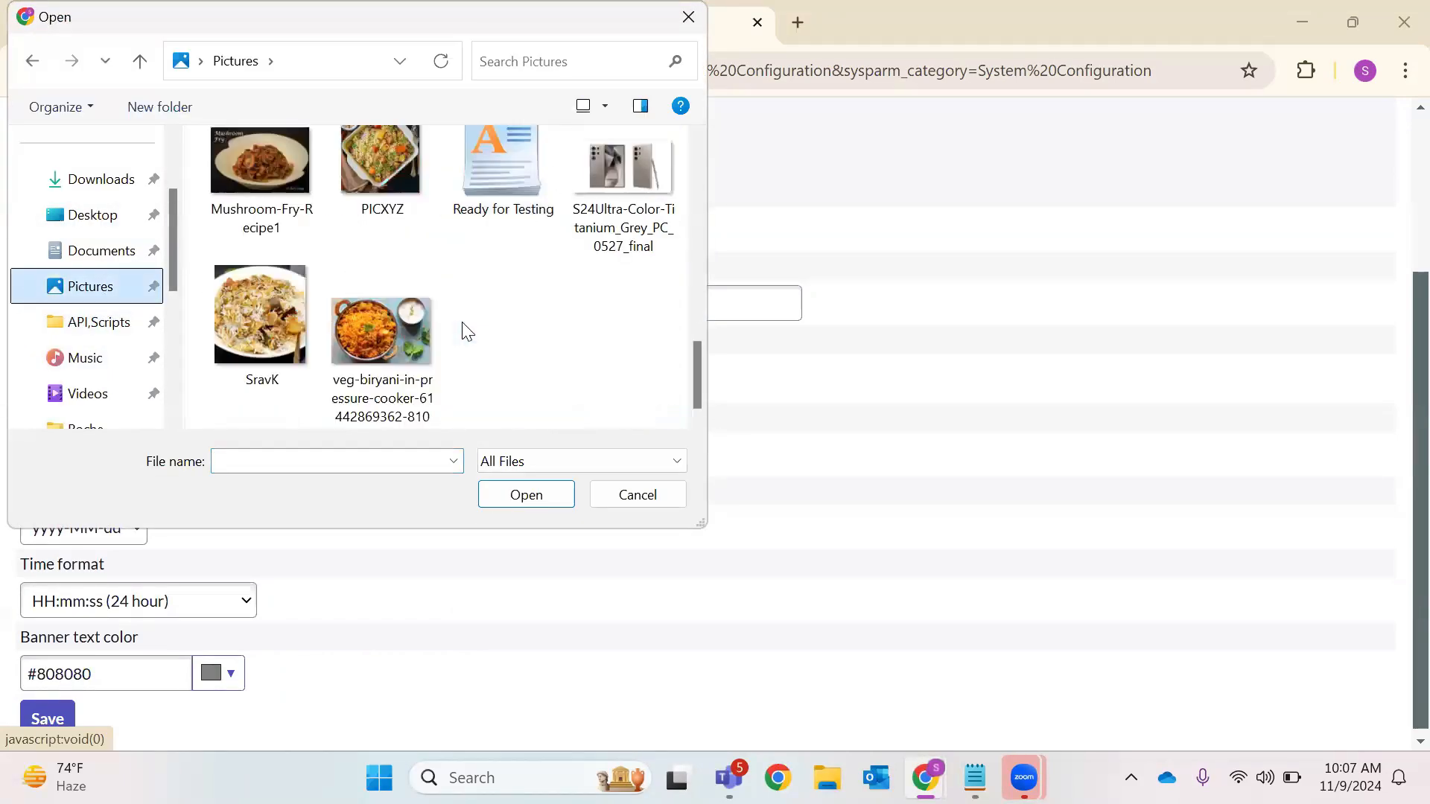
pyautogui.click(384, 344)
pyautogui.click(682, 493)
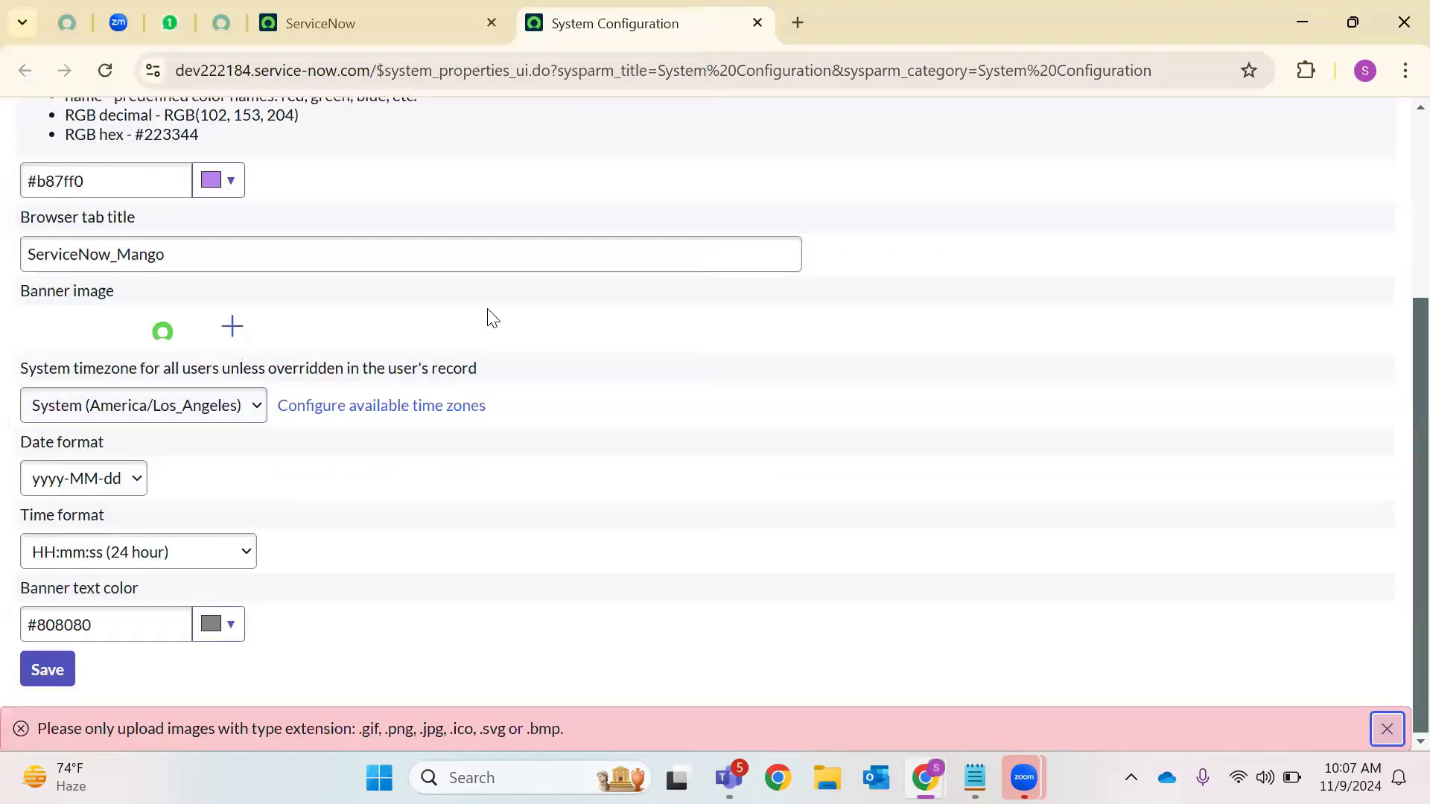
pyautogui.click(237, 327)
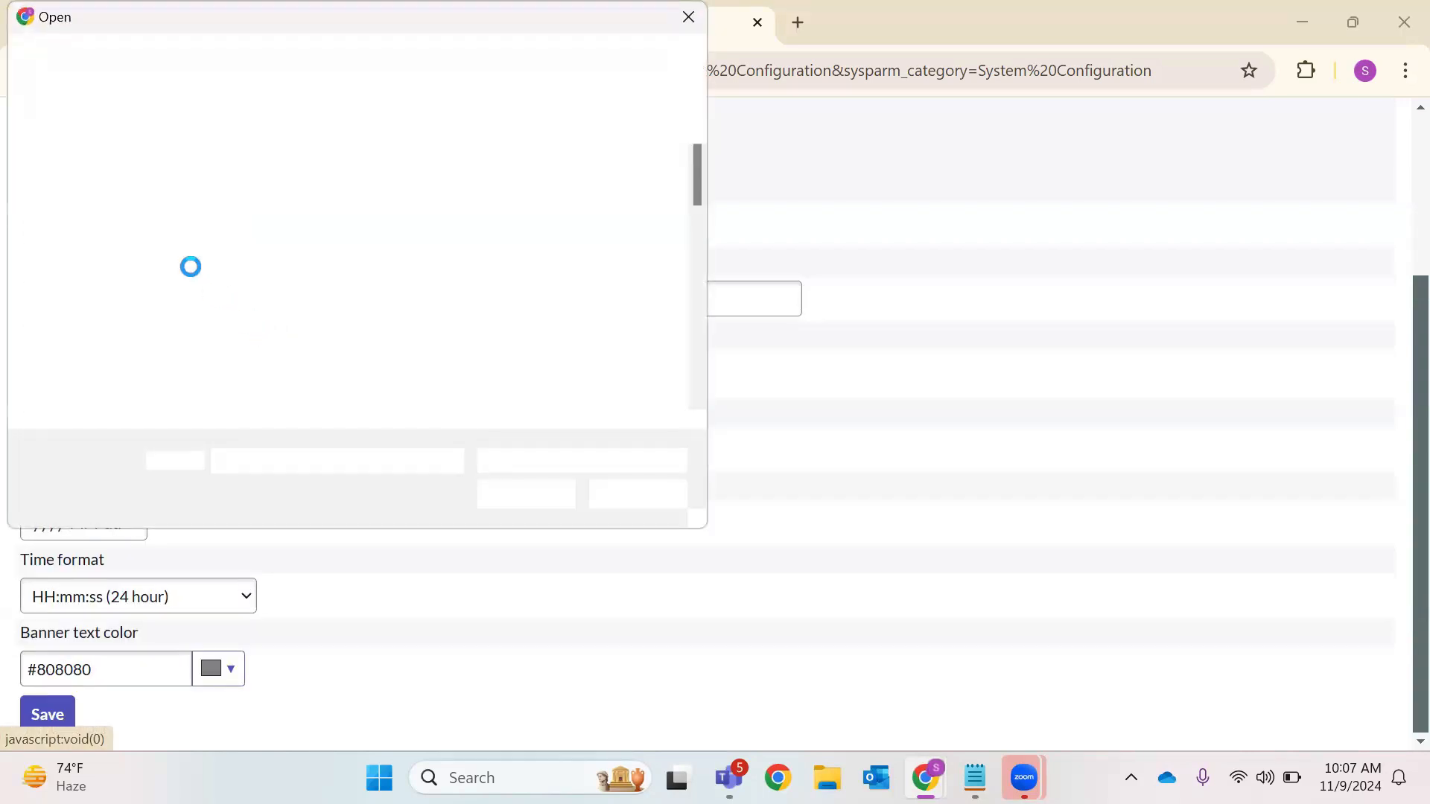
pyautogui.scroll(-3, 573, 367)
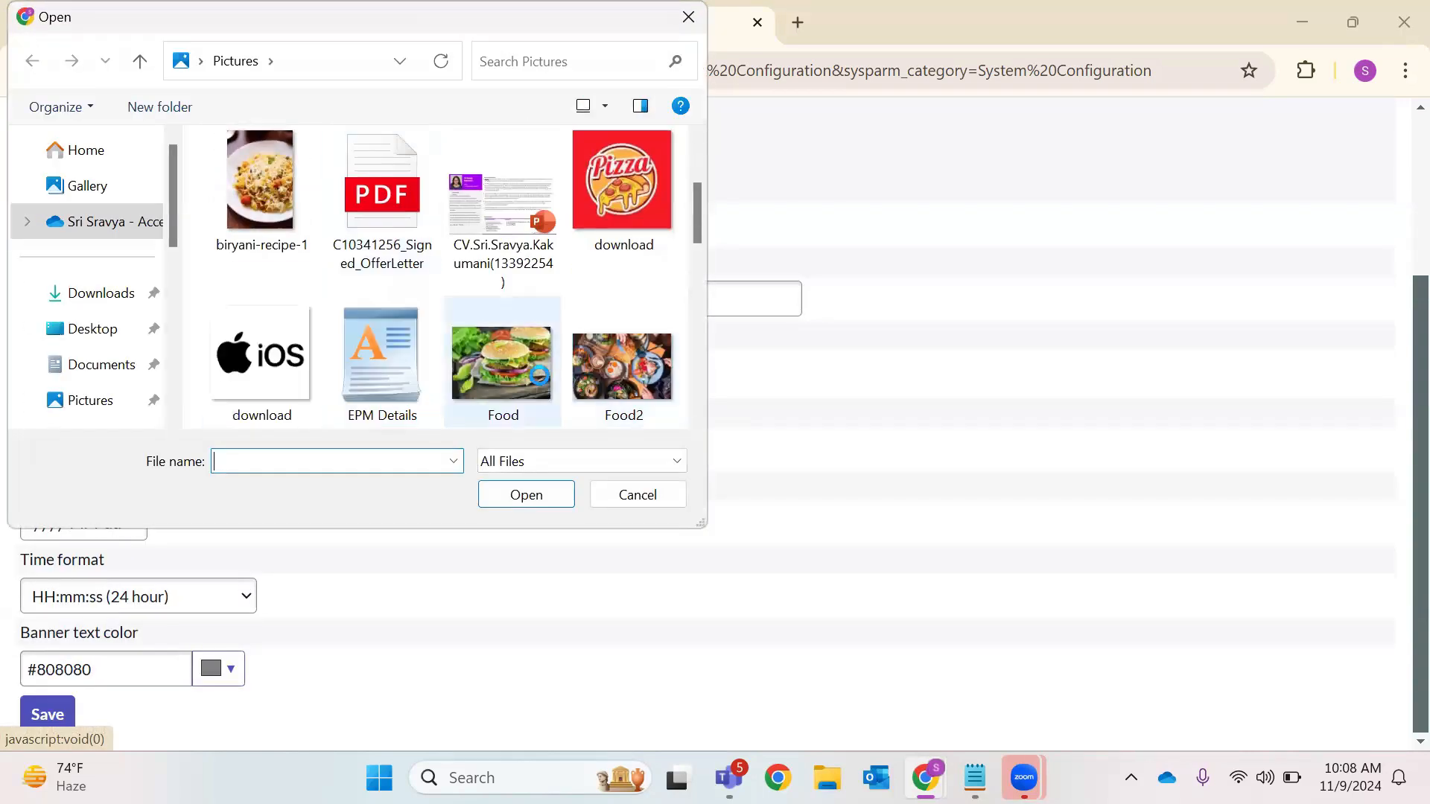
pyautogui.scroll(-3, 540, 375)
pyautogui.scroll(-5, 480, 374)
pyautogui.click(381, 328)
pyautogui.click(568, 492)
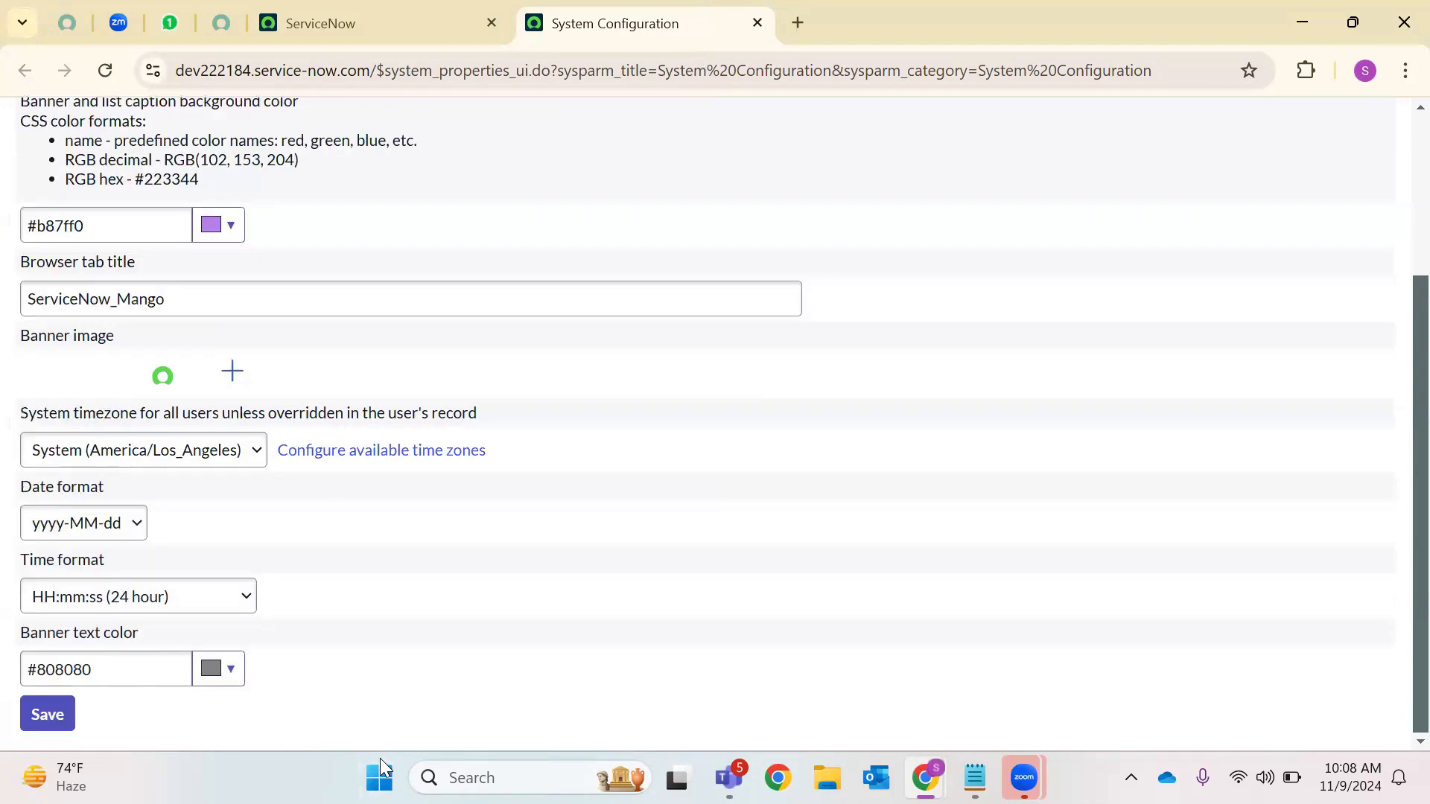
# Upload the Food4 picture from Pictures as the banner image instead
pyautogui.click(233, 368)
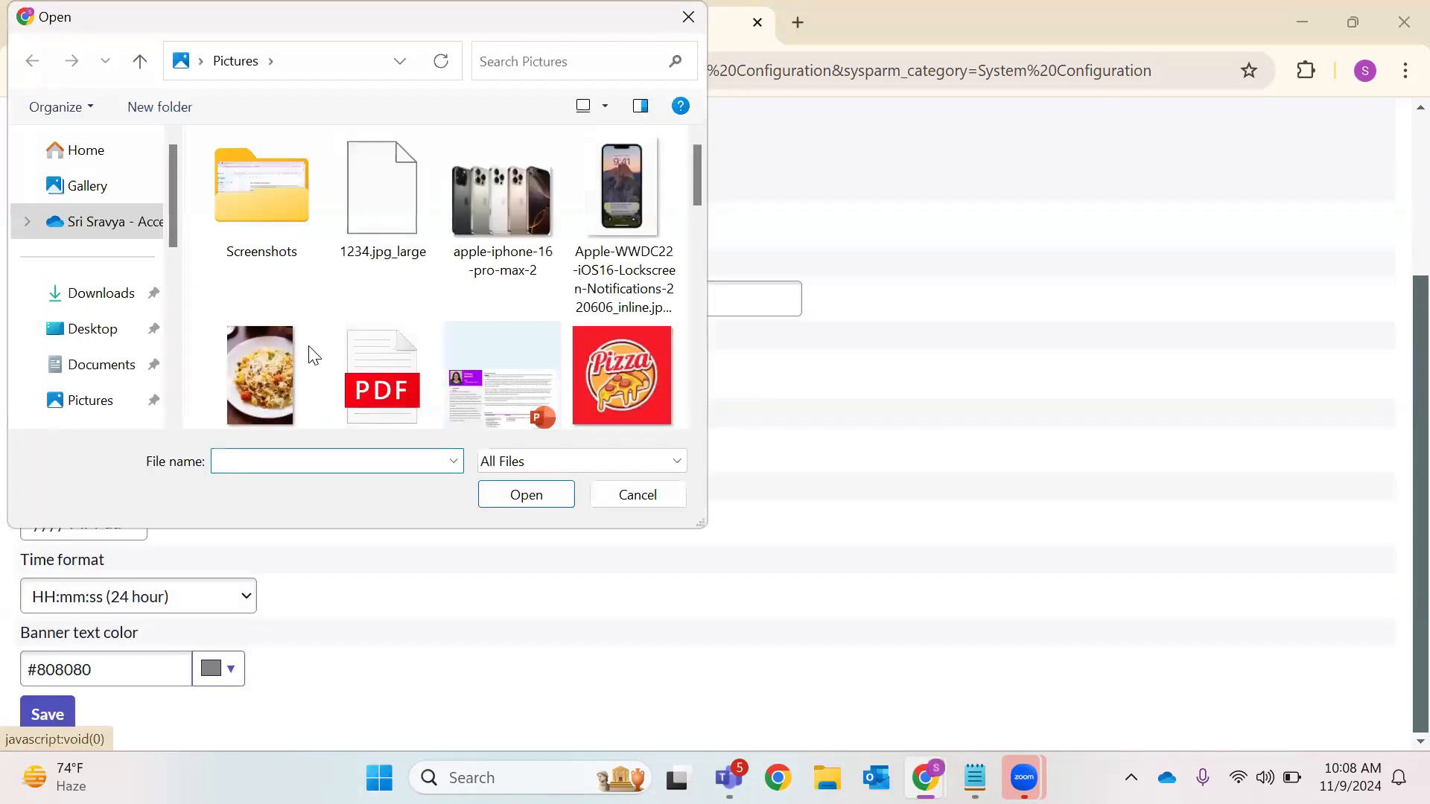
pyautogui.scroll(-2, 302, 351)
pyautogui.scroll(-3, 298, 350)
pyautogui.click(382, 198)
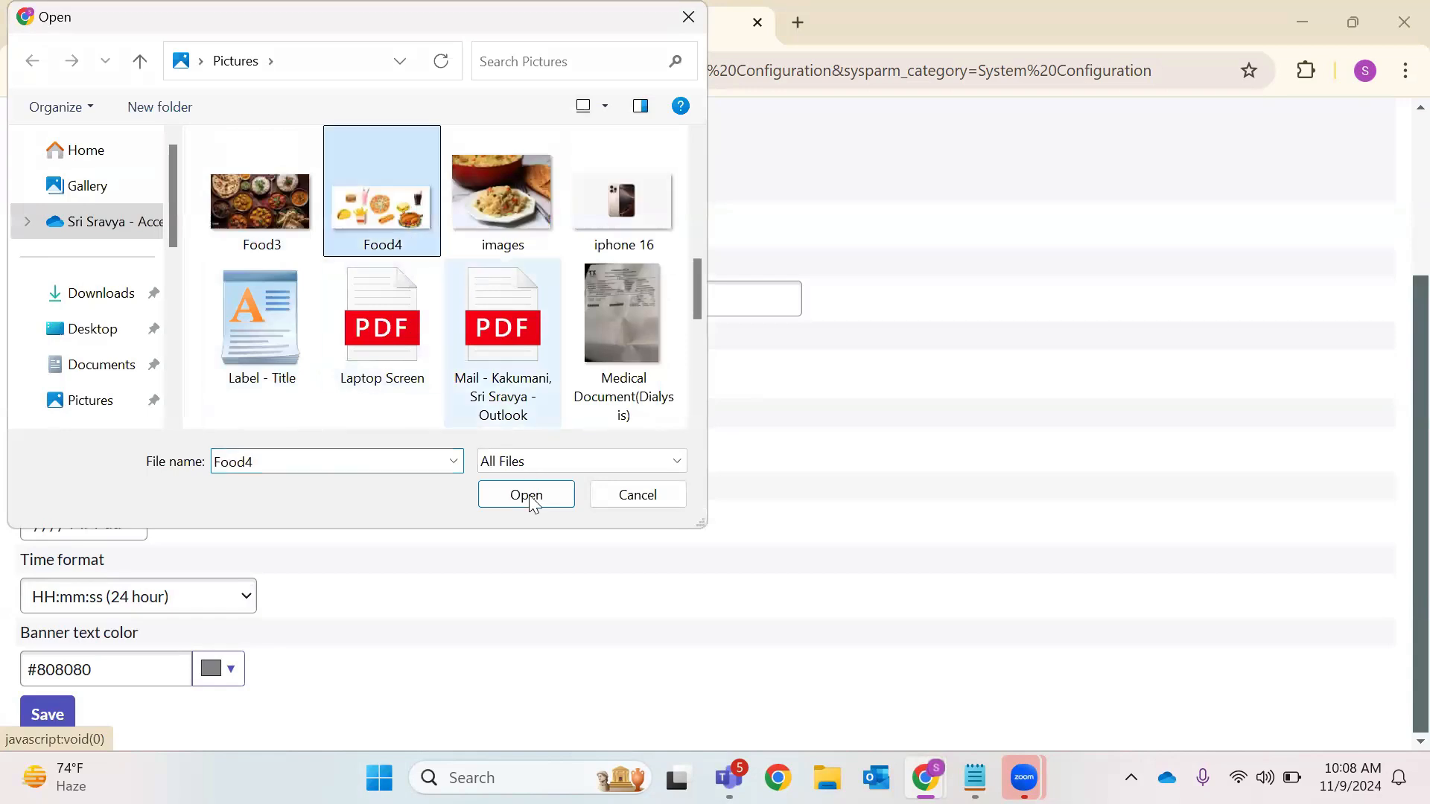
pyautogui.click(535, 496)
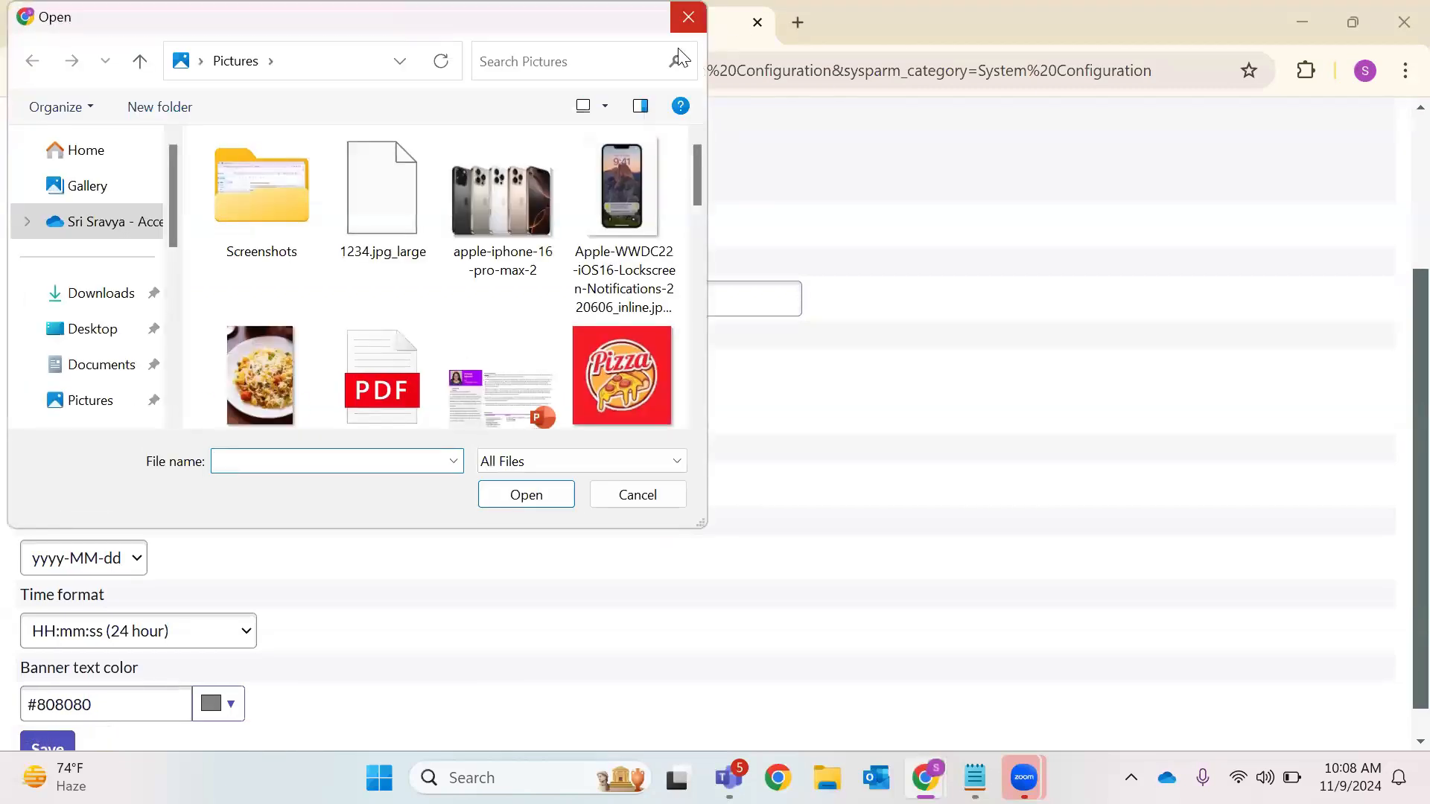
pyautogui.click(689, 16)
# Set the system timezone to US/Eastern
pyautogui.click(154, 494)
pyautogui.scroll(-3, 185, 332)
pyautogui.click(155, 376)
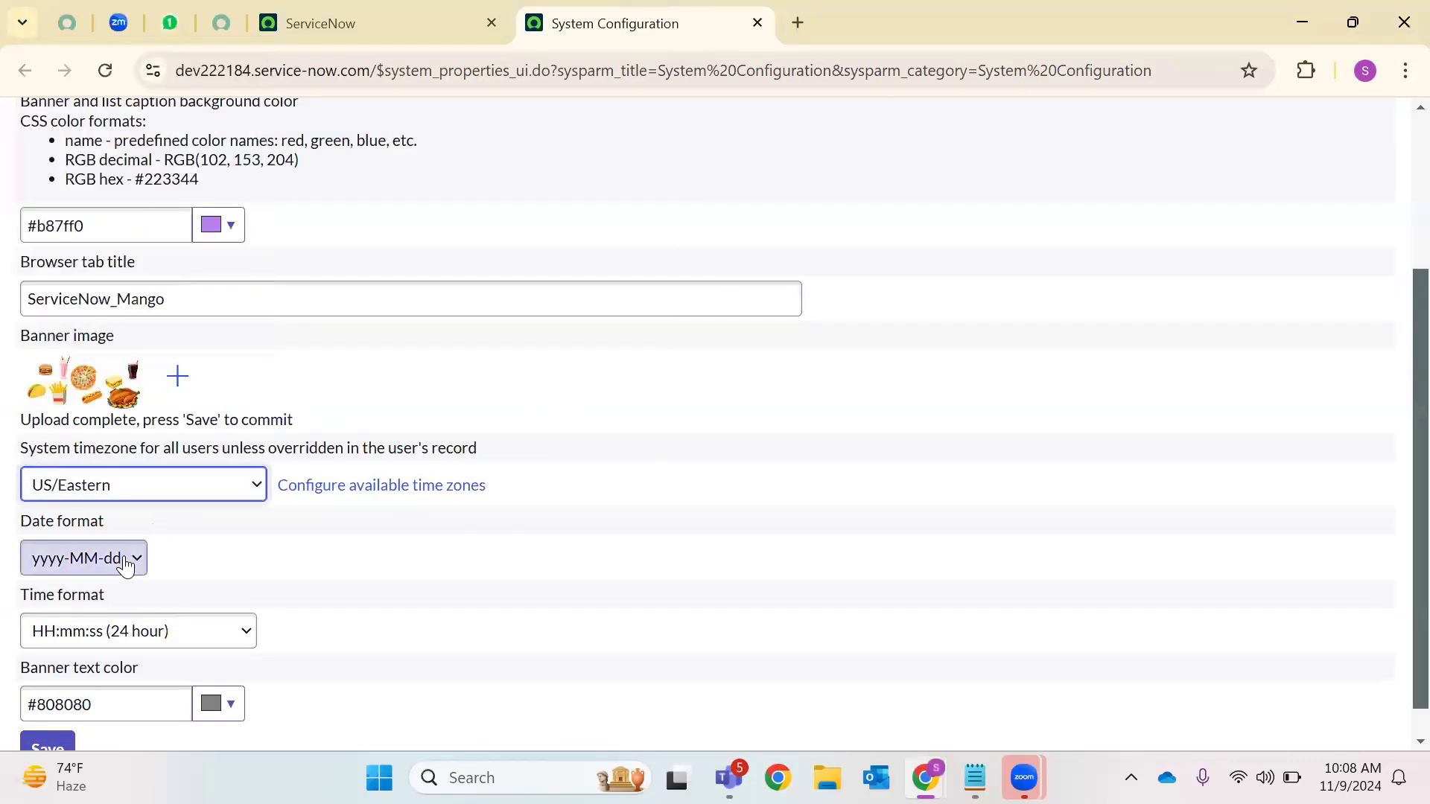
pyautogui.click(127, 559)
# Set the date format to dd-MM-yyyy and keep HH:mm:ss 24-hour time
pyautogui.click(74, 470)
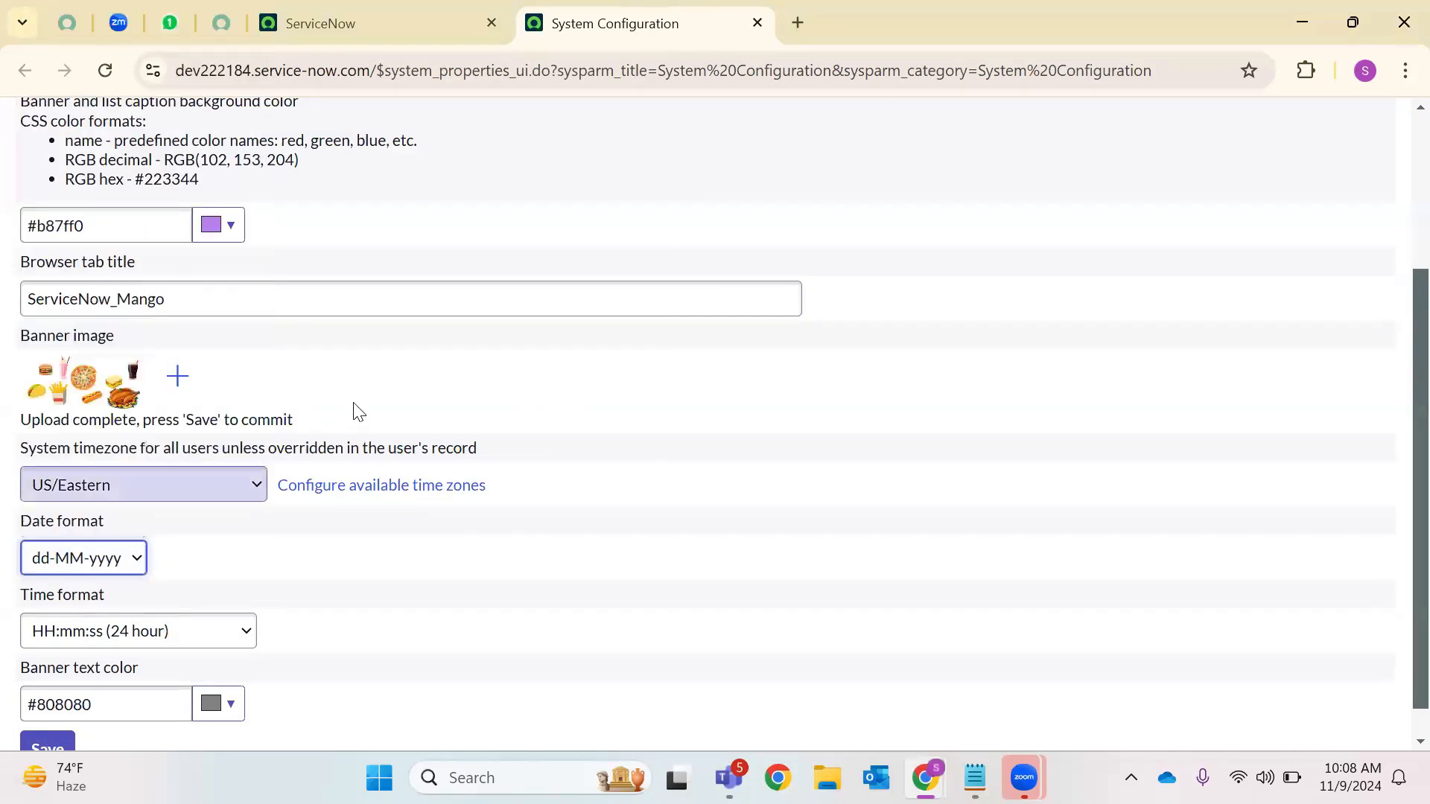
pyautogui.scroll(-1, 191, 546)
pyautogui.click(253, 596)
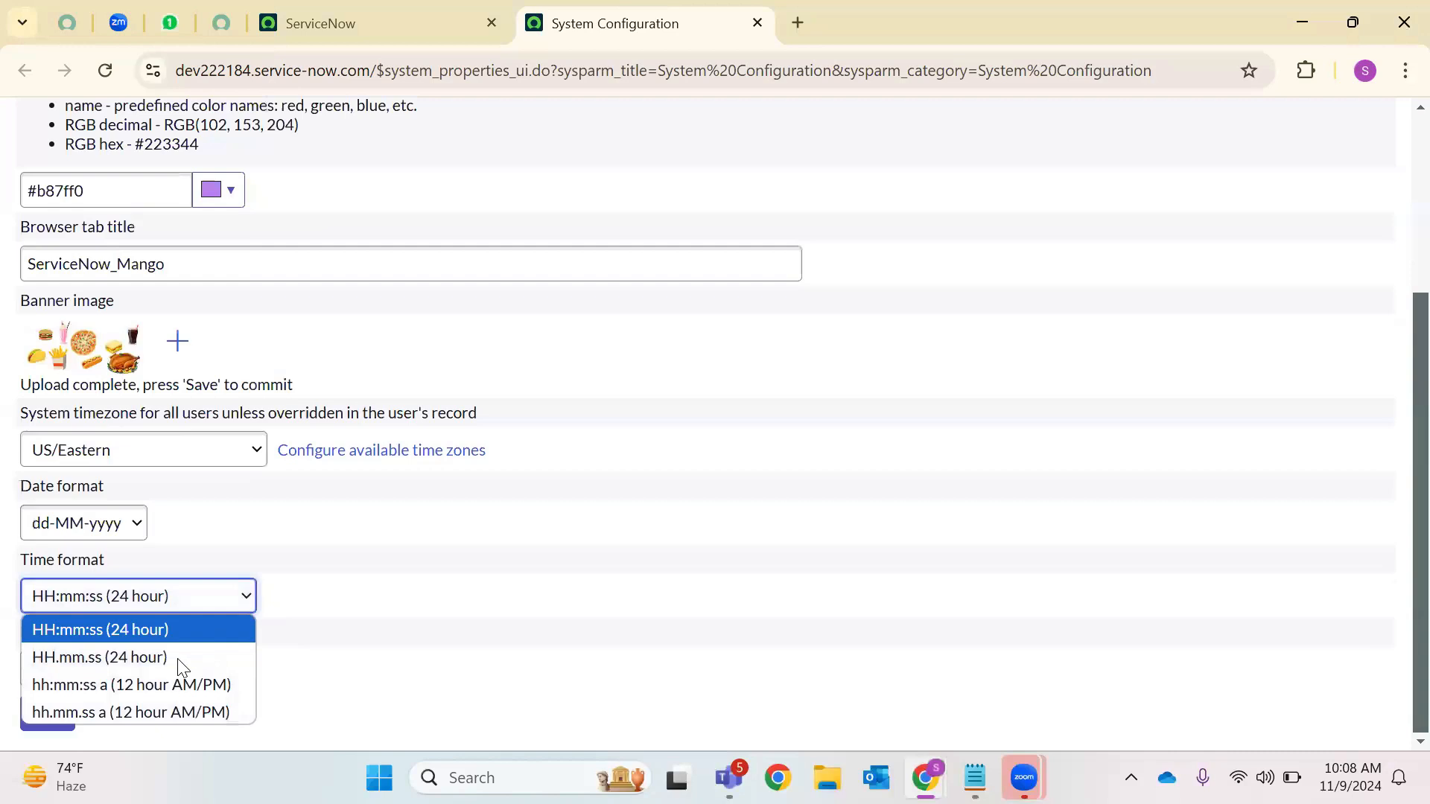
pyautogui.click(137, 630)
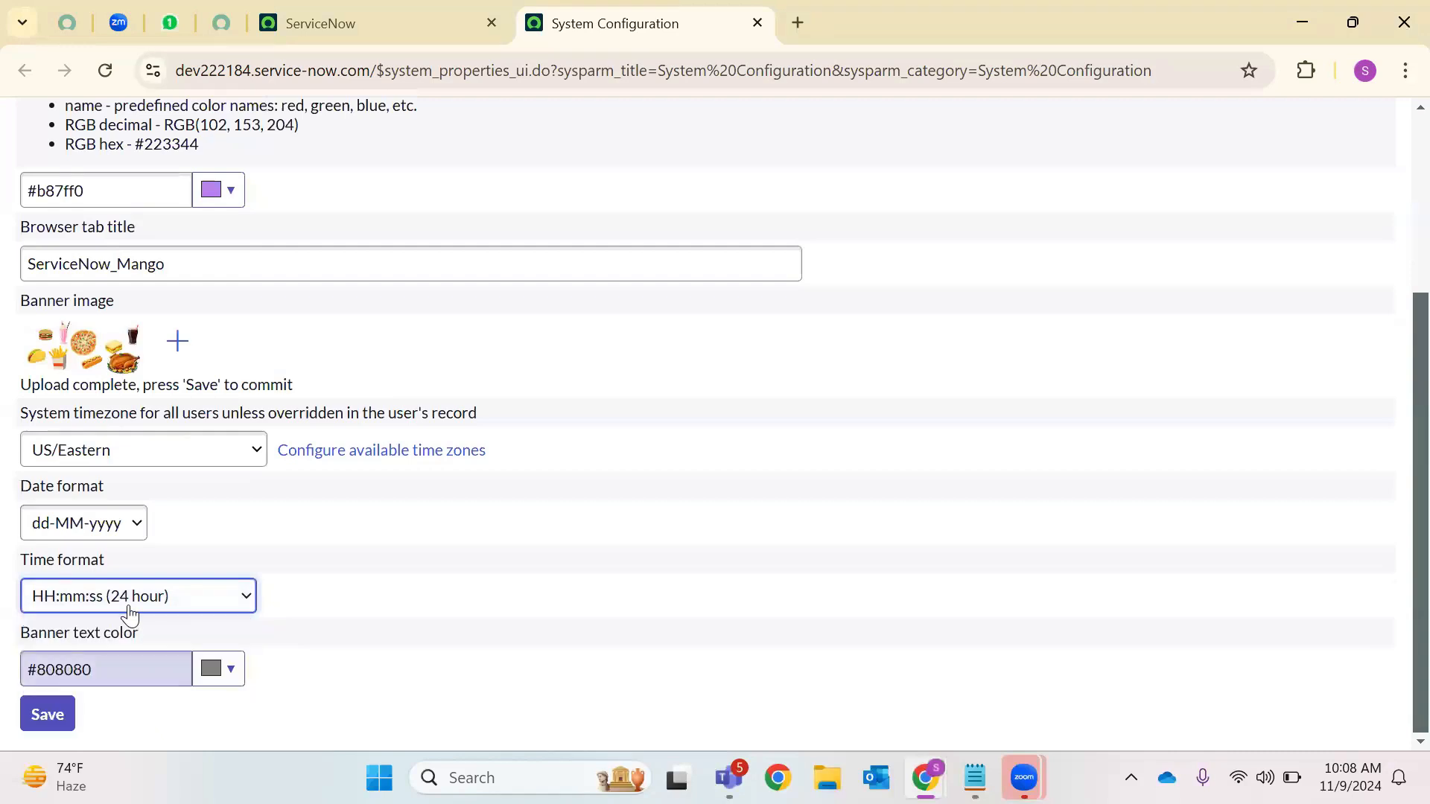
# Set the banner text colour to teal #45e8c7 and save the configuration
pyautogui.click(223, 678)
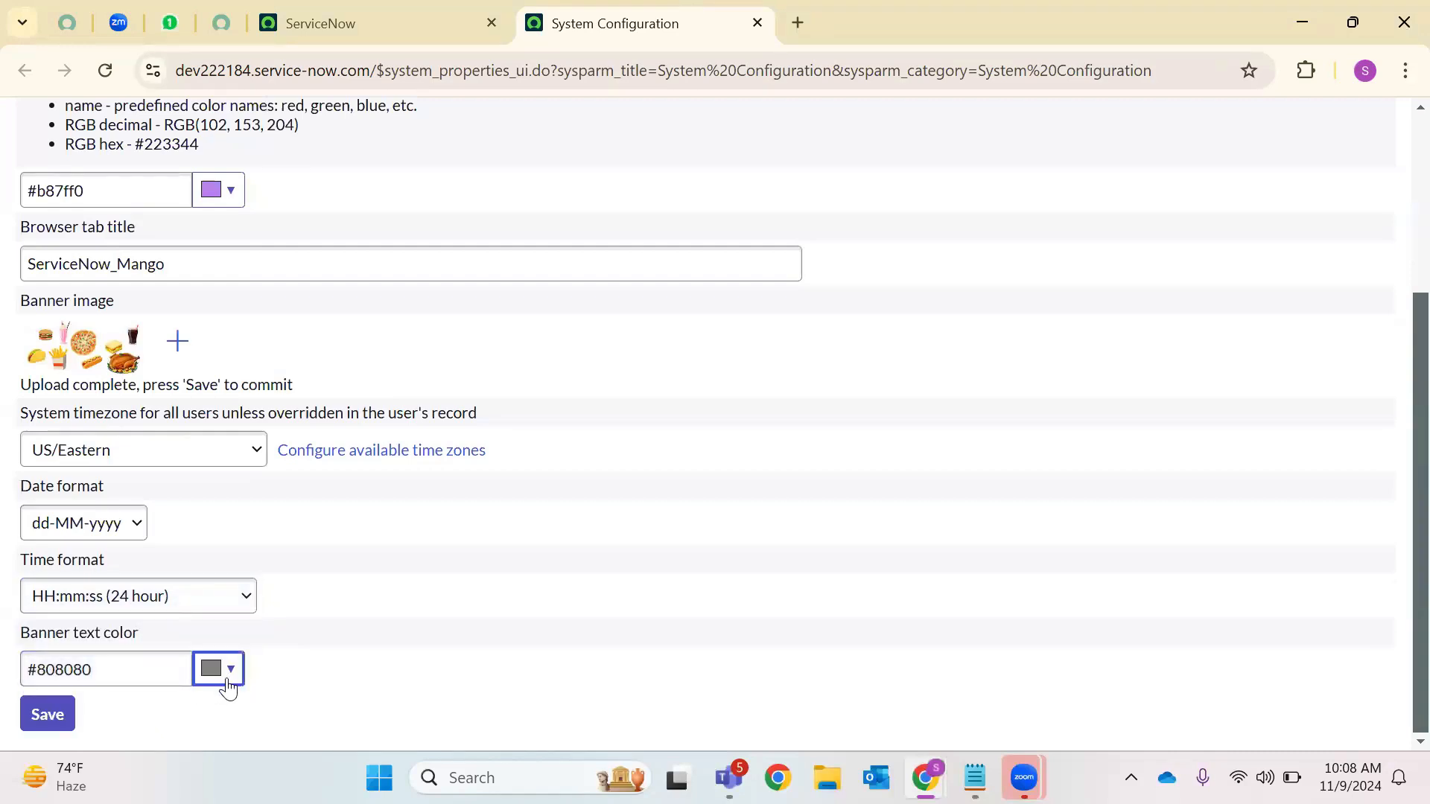
pyautogui.click(367, 552)
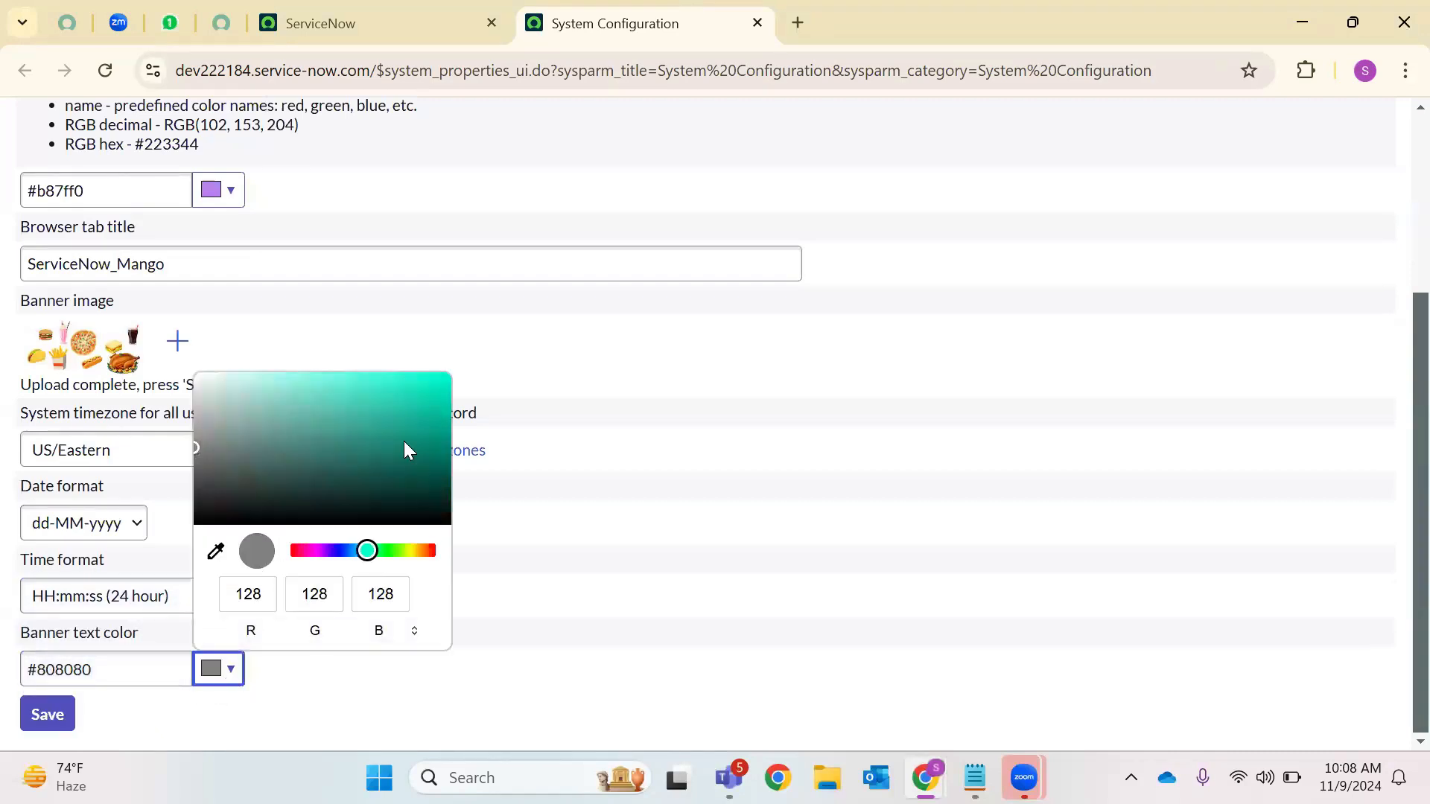
pyautogui.click(375, 385)
pyautogui.click(46, 717)
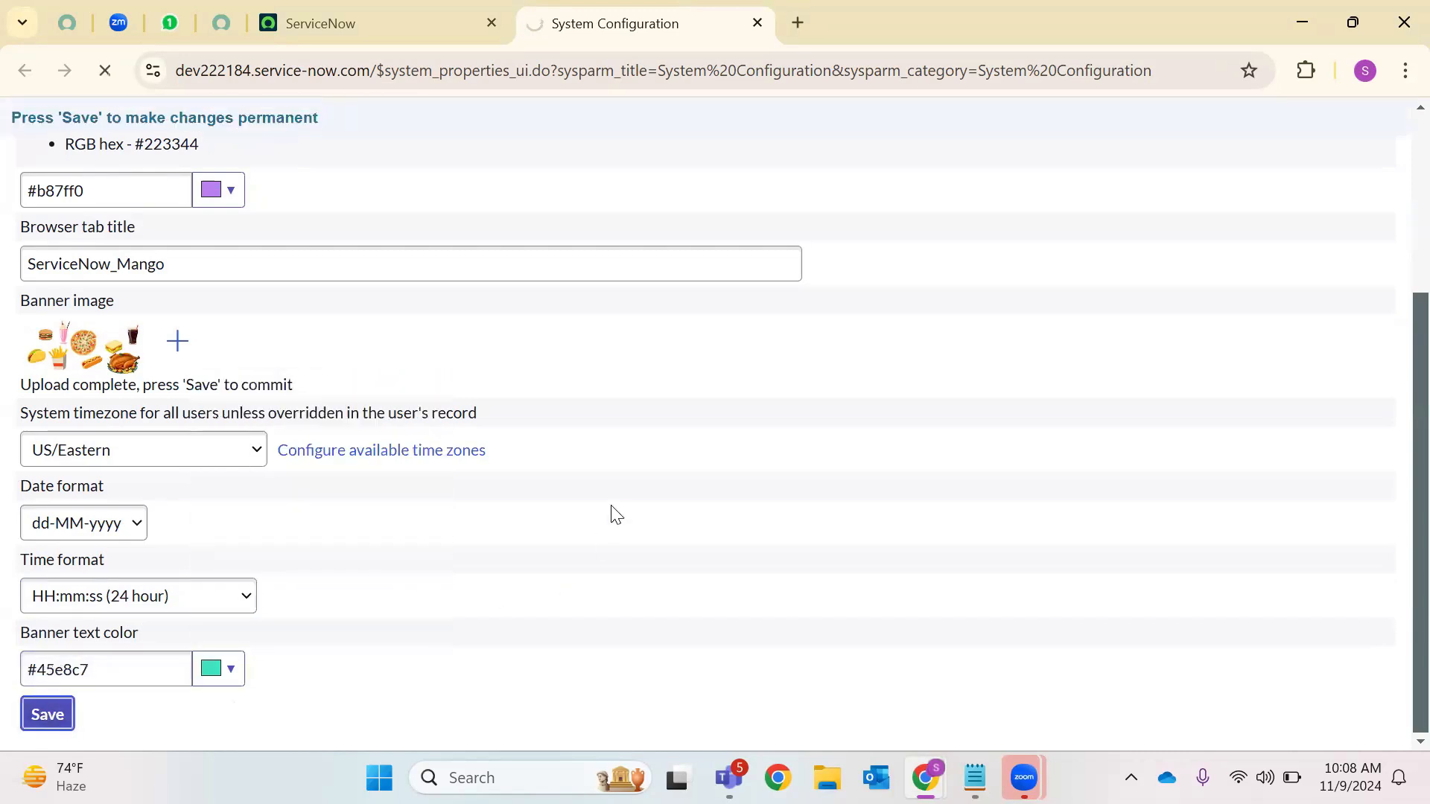
pyautogui.click(1394, 119)
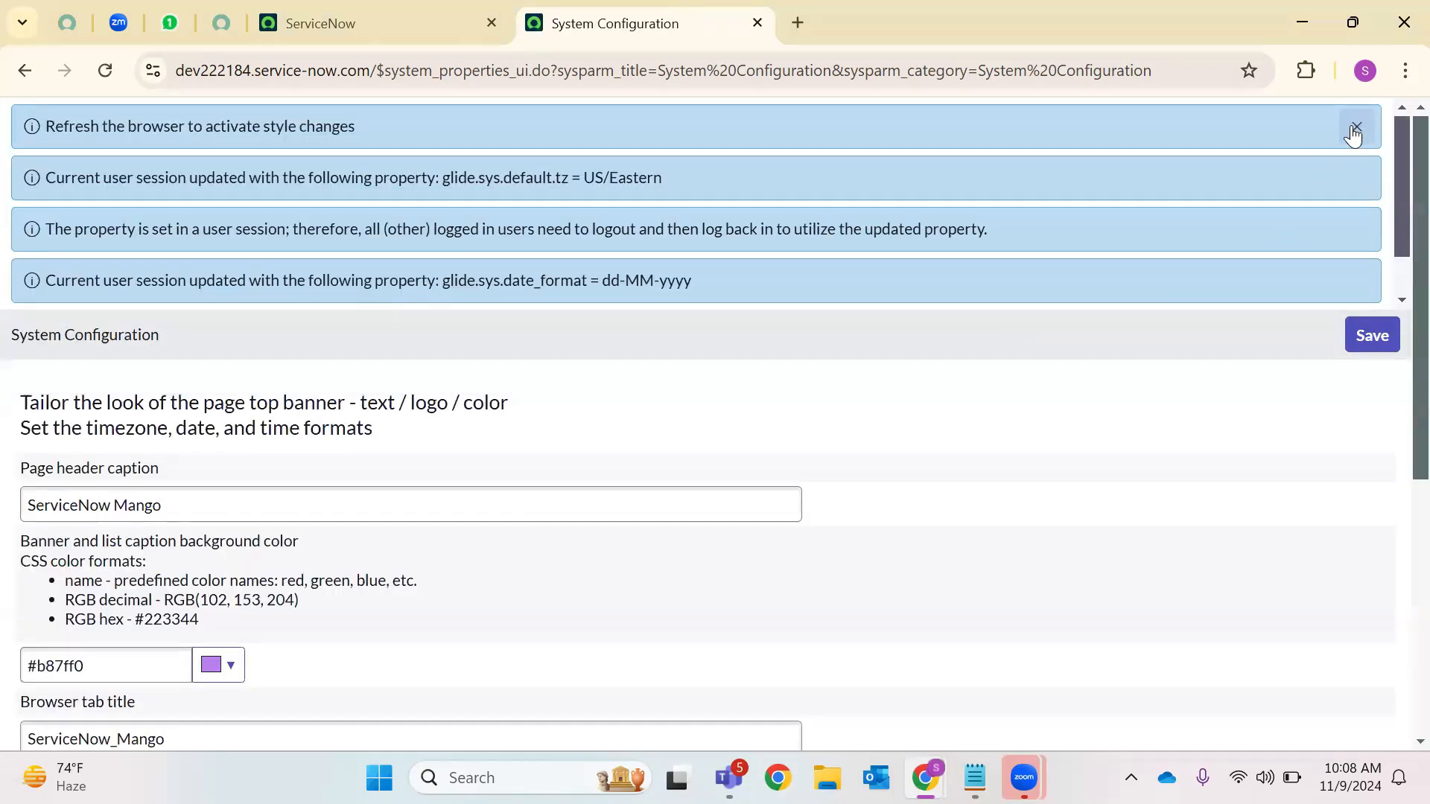
# Dismiss the save messages, save again, and reload the main ServiceNow page
pyautogui.click(1357, 127)
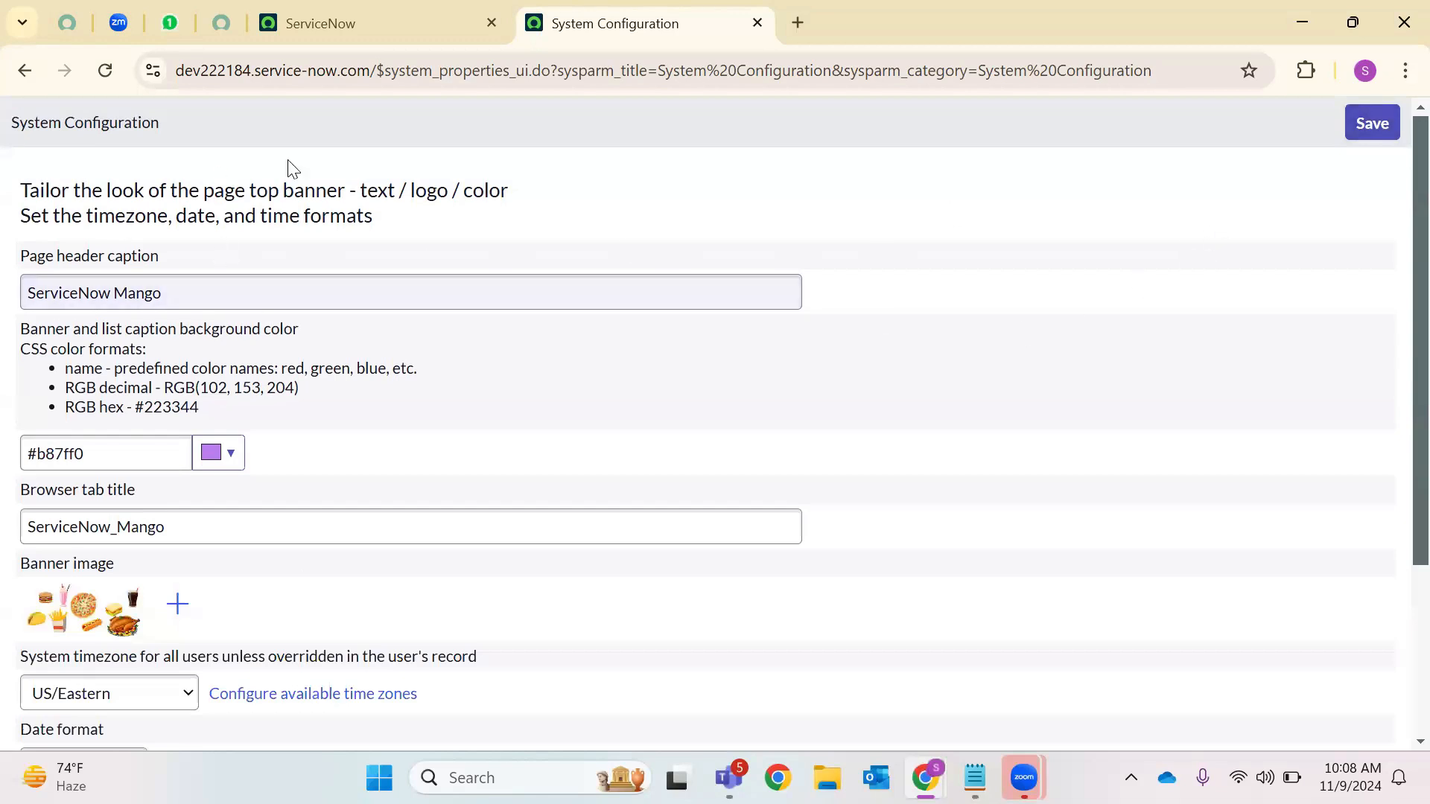
pyautogui.click(1371, 118)
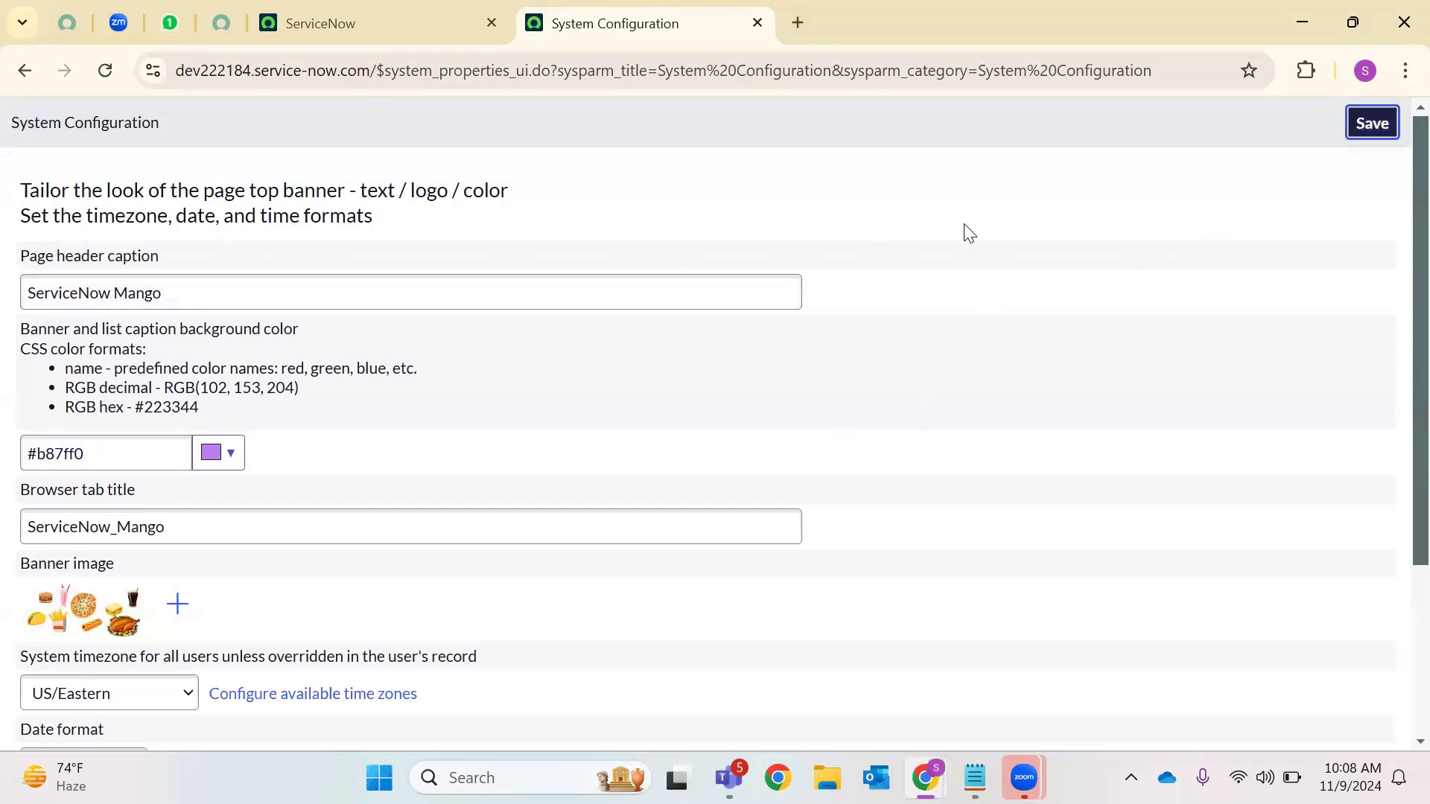
pyautogui.click(408, 16)
pyautogui.click(104, 75)
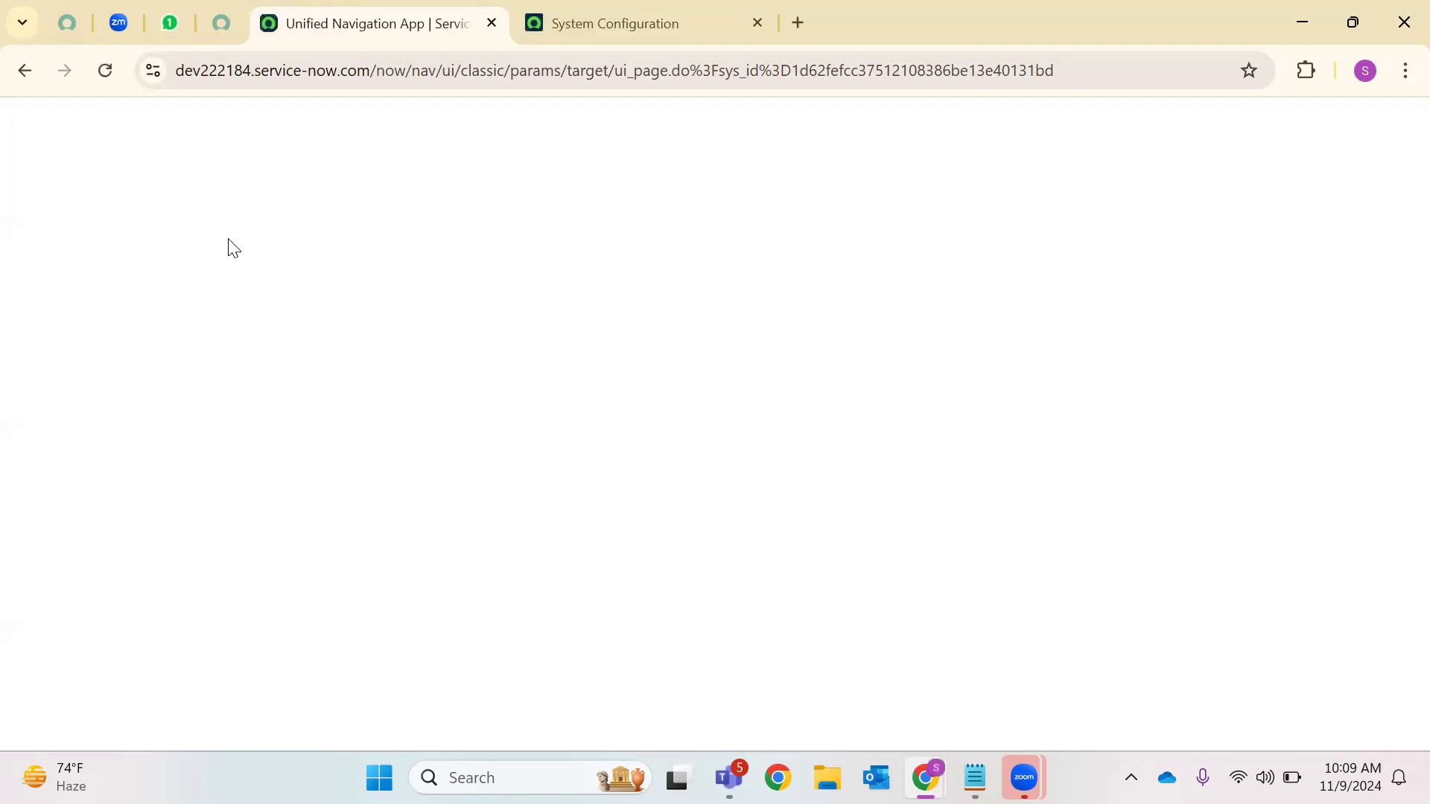
# Save the configuration once more and reload the home page to show the ServiceNow_Mango title
pyautogui.click(567, 9)
pyautogui.scroll(-3, 1028, 223)
pyautogui.scroll(3, 1374, 142)
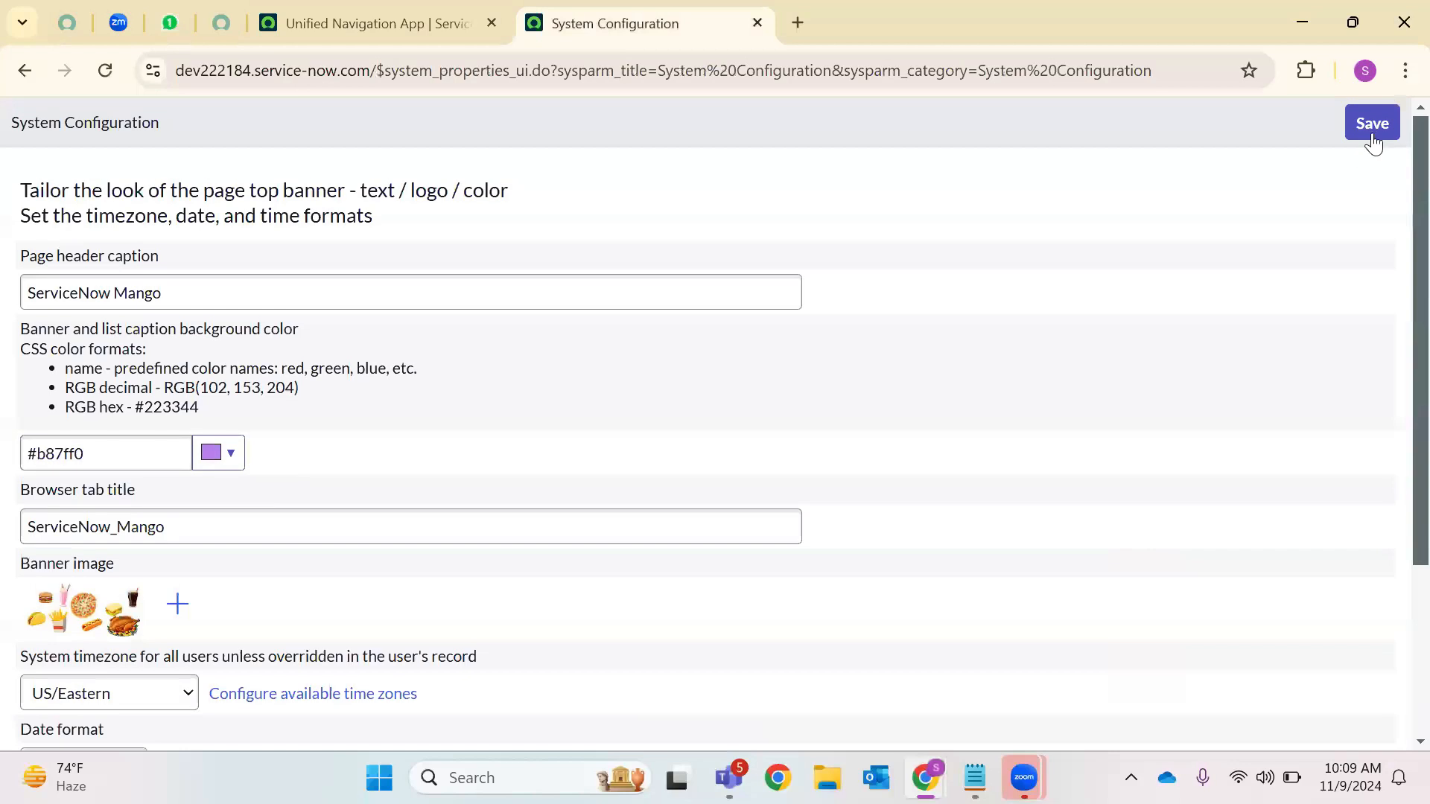
pyautogui.click(1373, 127)
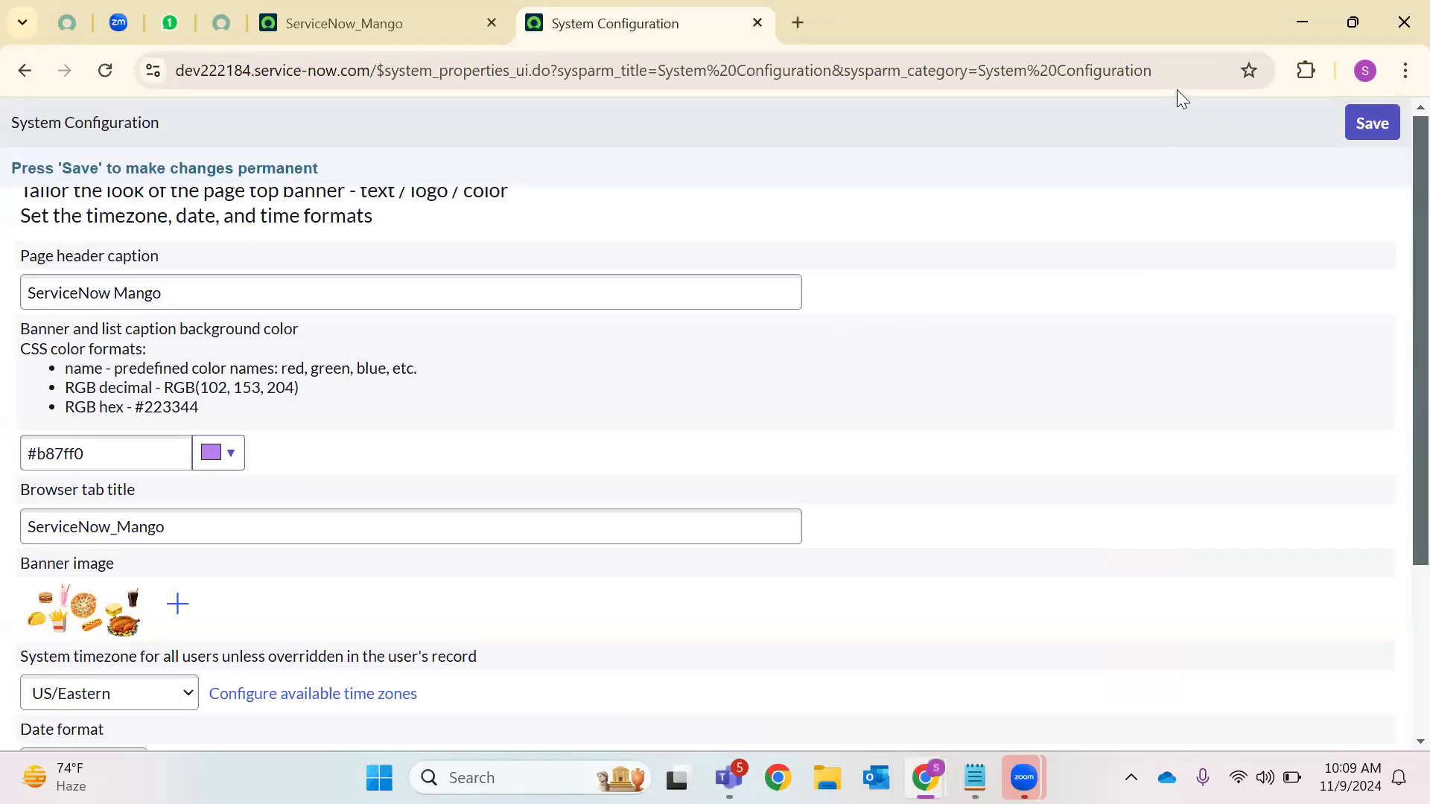
pyautogui.click(1371, 124)
pyautogui.click(257, 13)
pyautogui.click(106, 74)
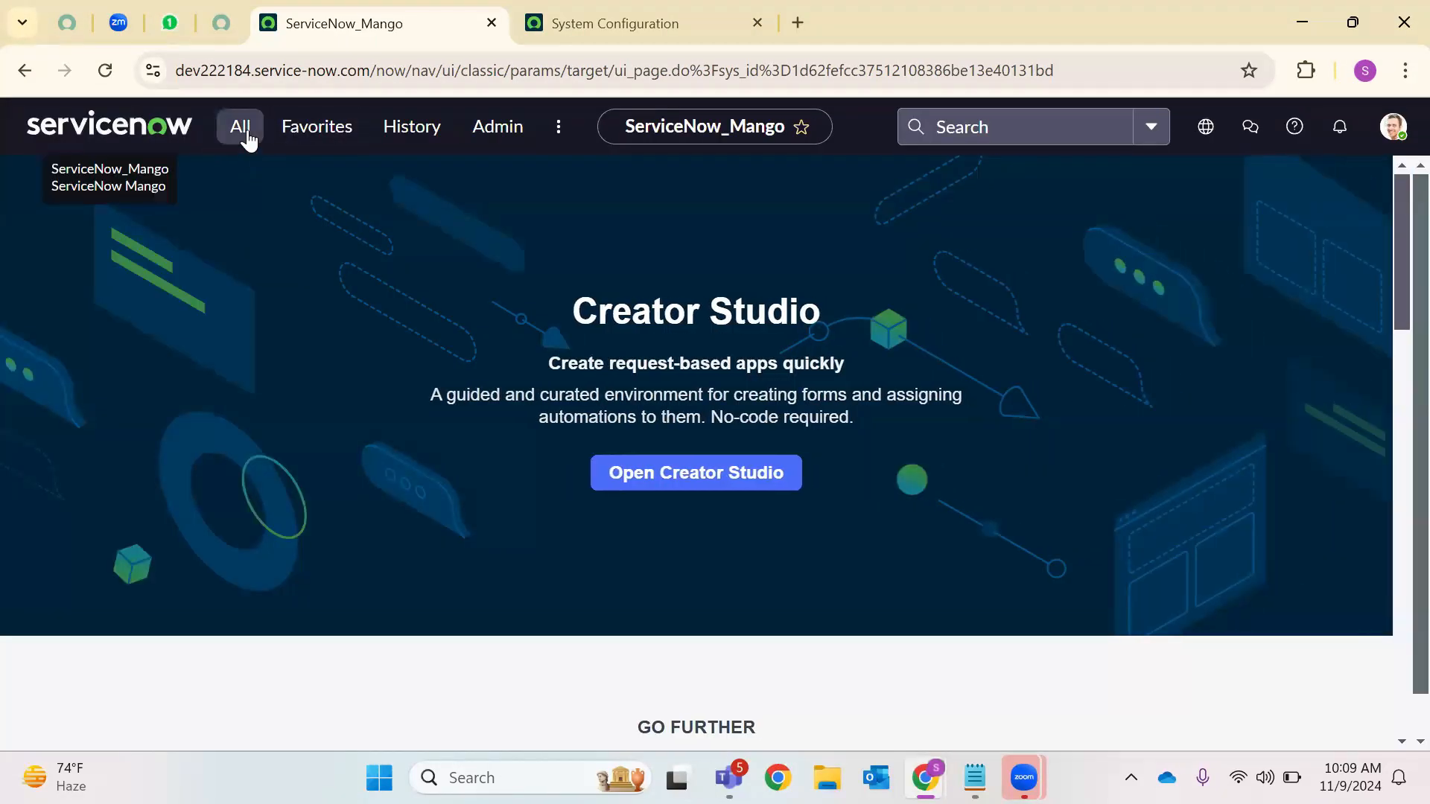
# Filter the navigator for 'Basic Conf' and open Basic Configuration UI16 in a new tab
pyautogui.click(248, 138)
pyautogui.write('B')
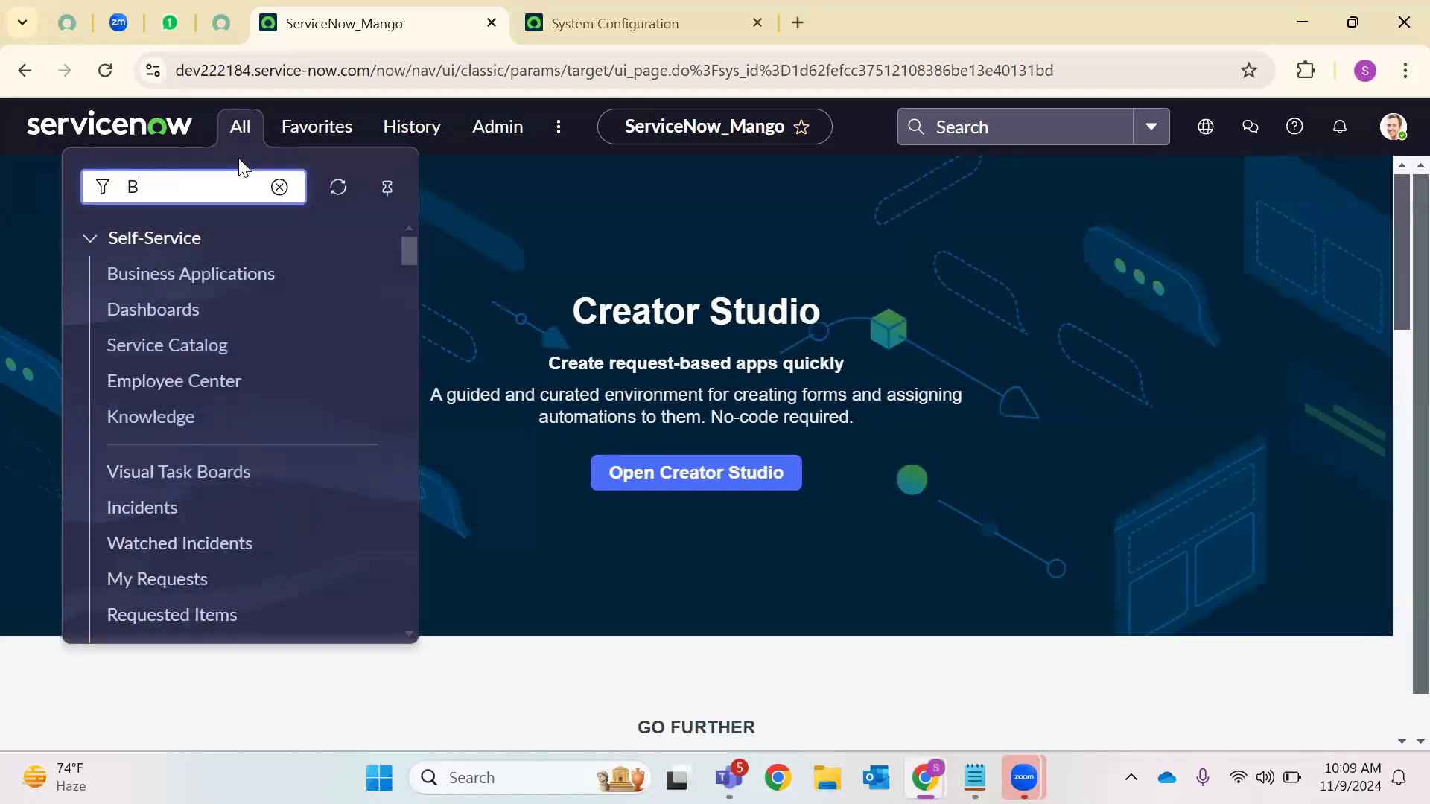
pyautogui.write('asic Con')
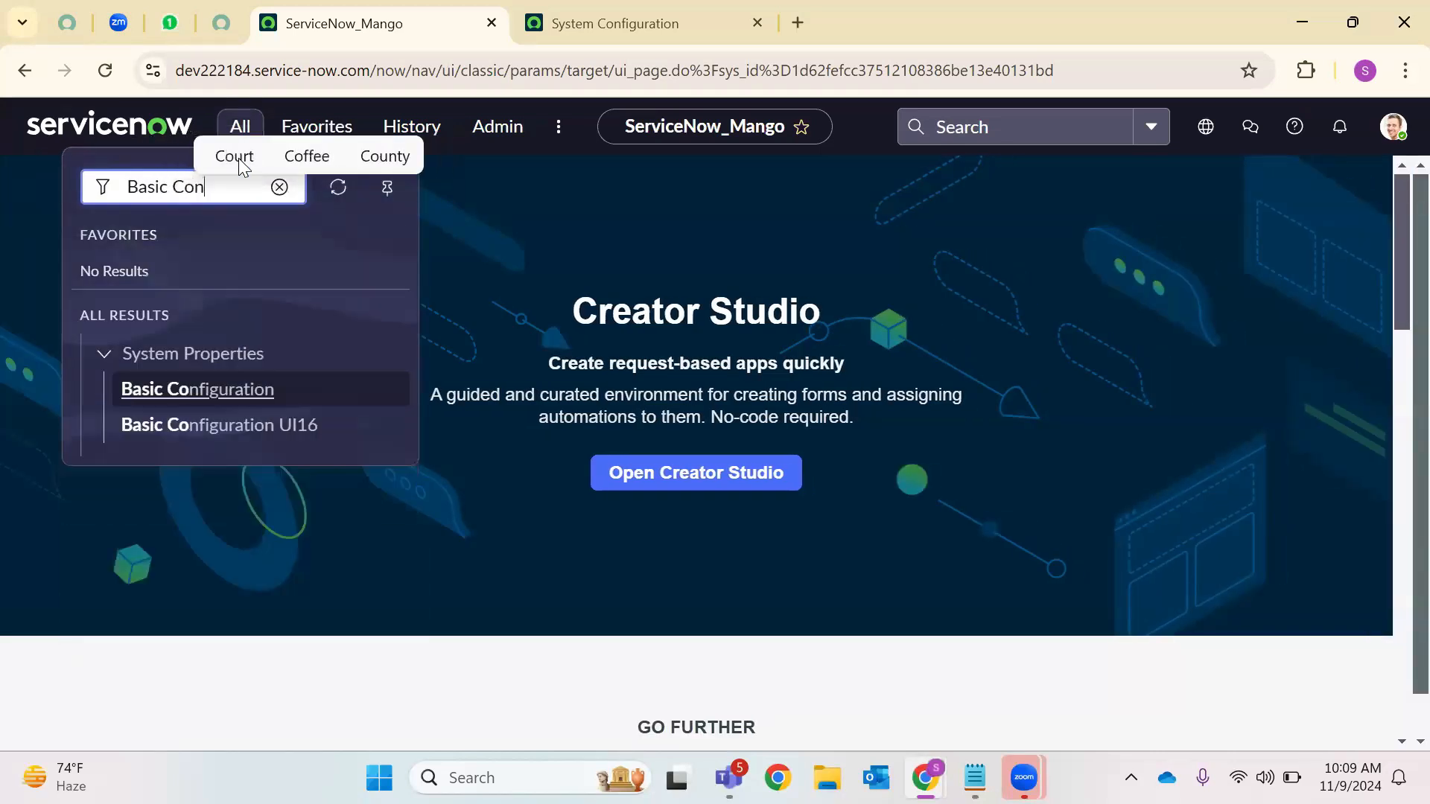
pyautogui.write('f')
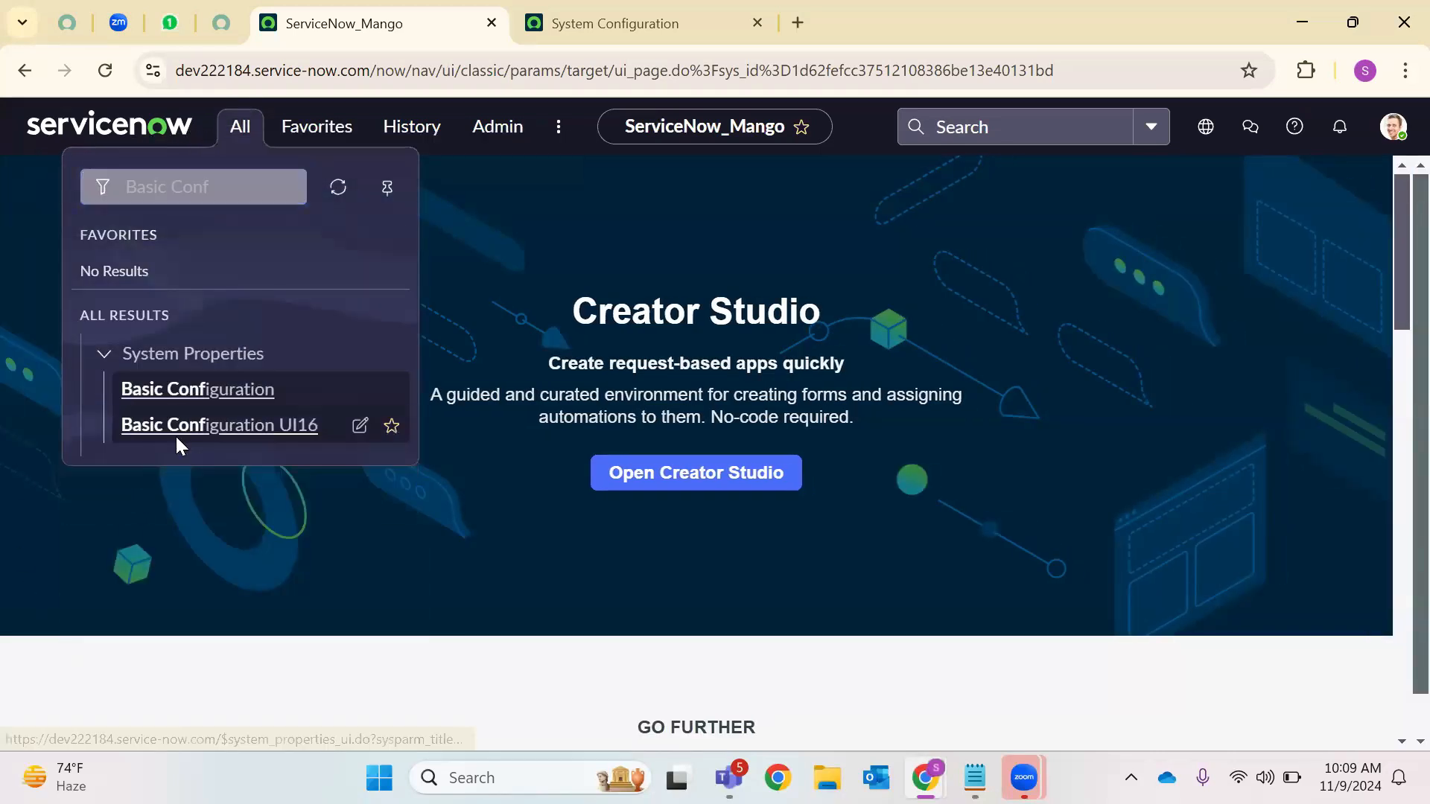
pyautogui.rightClick(176, 439)
pyautogui.click(261, 467)
# Switch to the System Configuration UI16 tab and close the older System Configuration tab
pyautogui.click(750, 4)
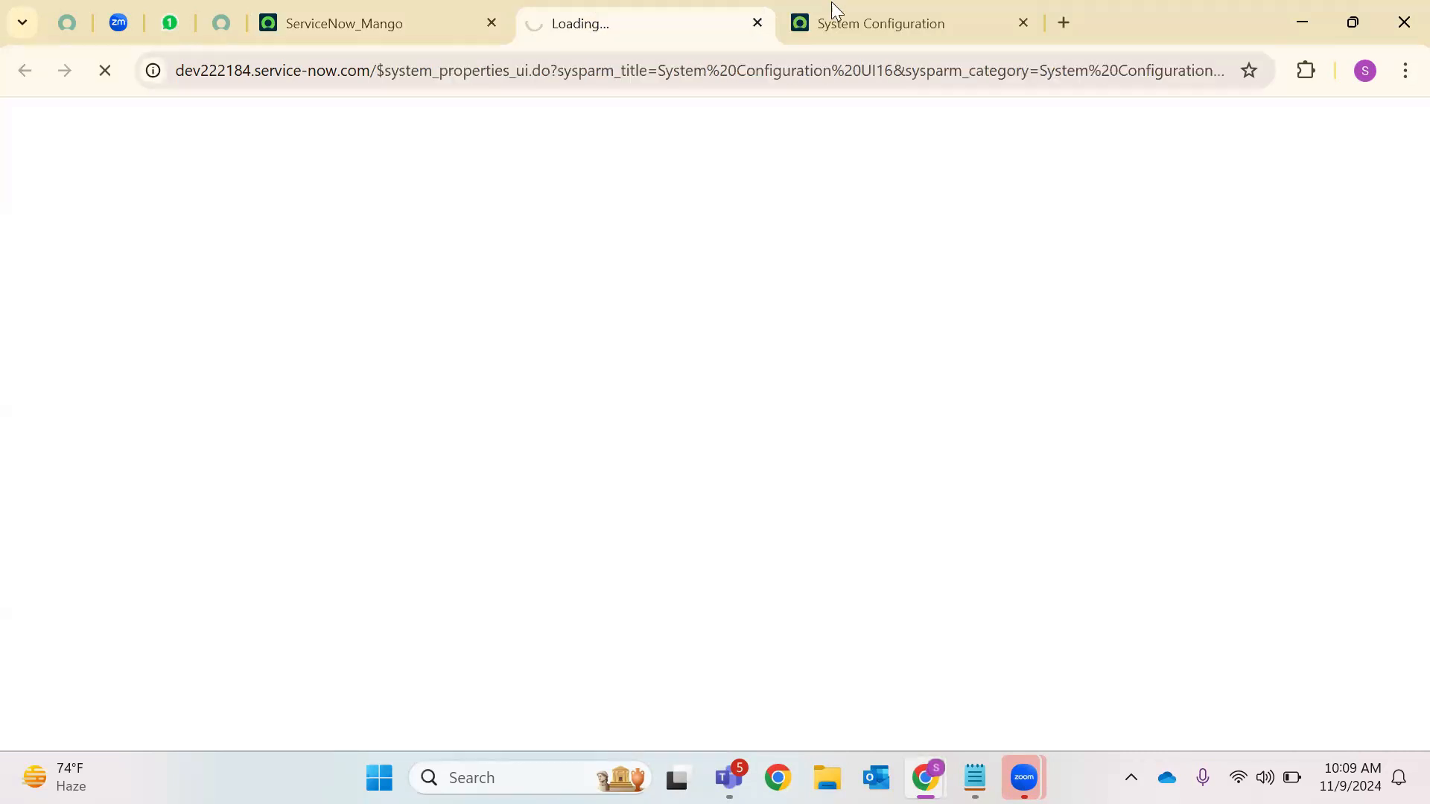
pyautogui.click(831, 6)
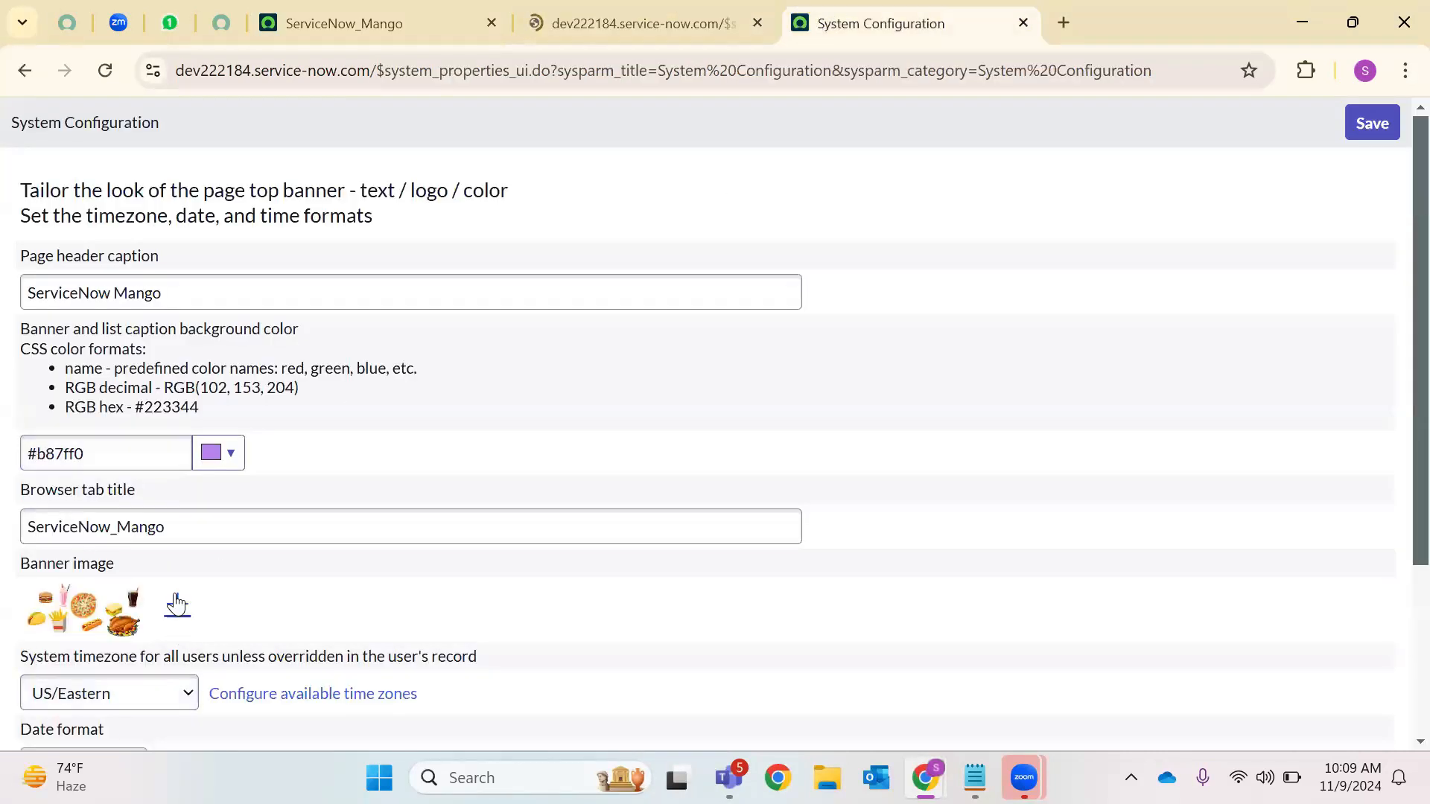
pyautogui.click(708, 23)
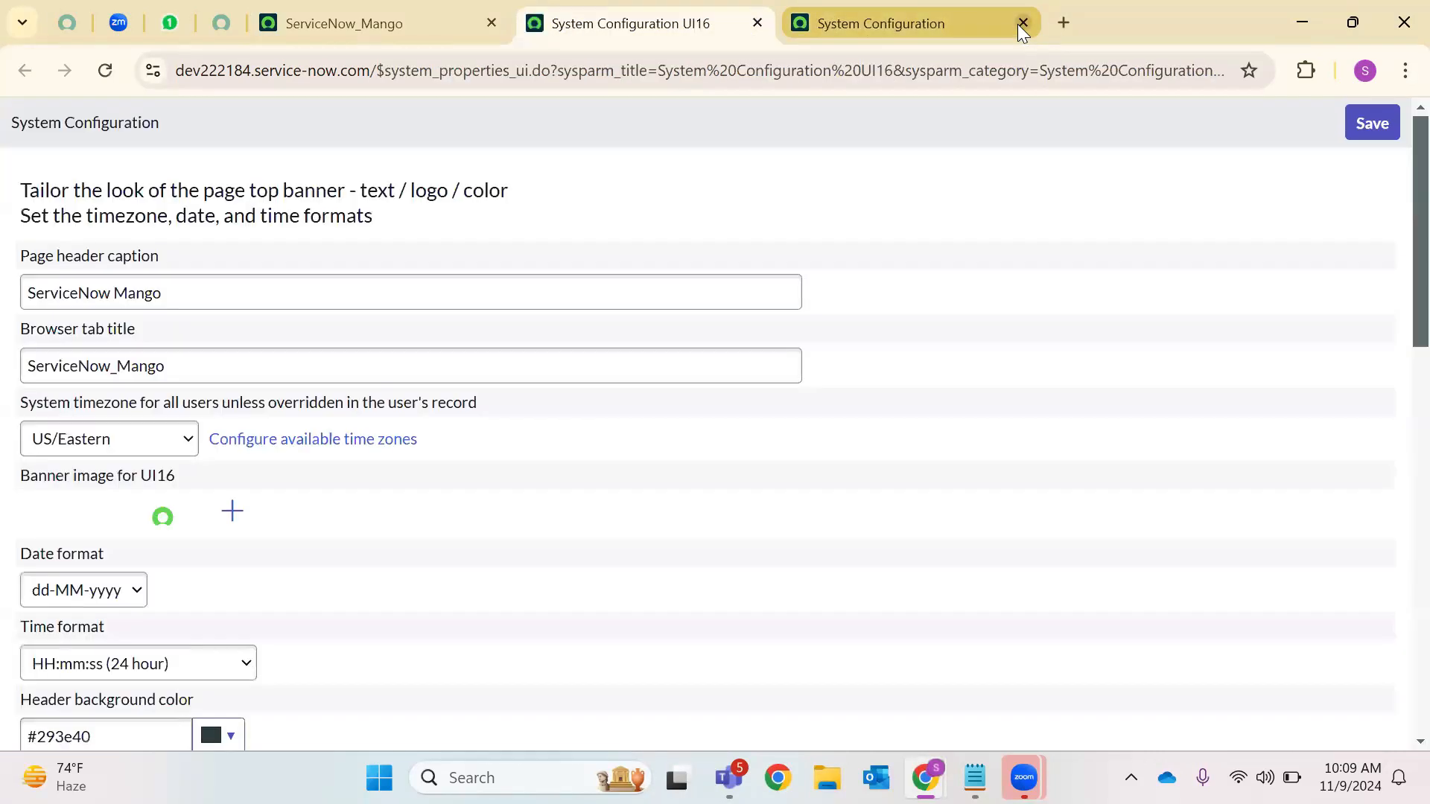
pyautogui.click(1024, 23)
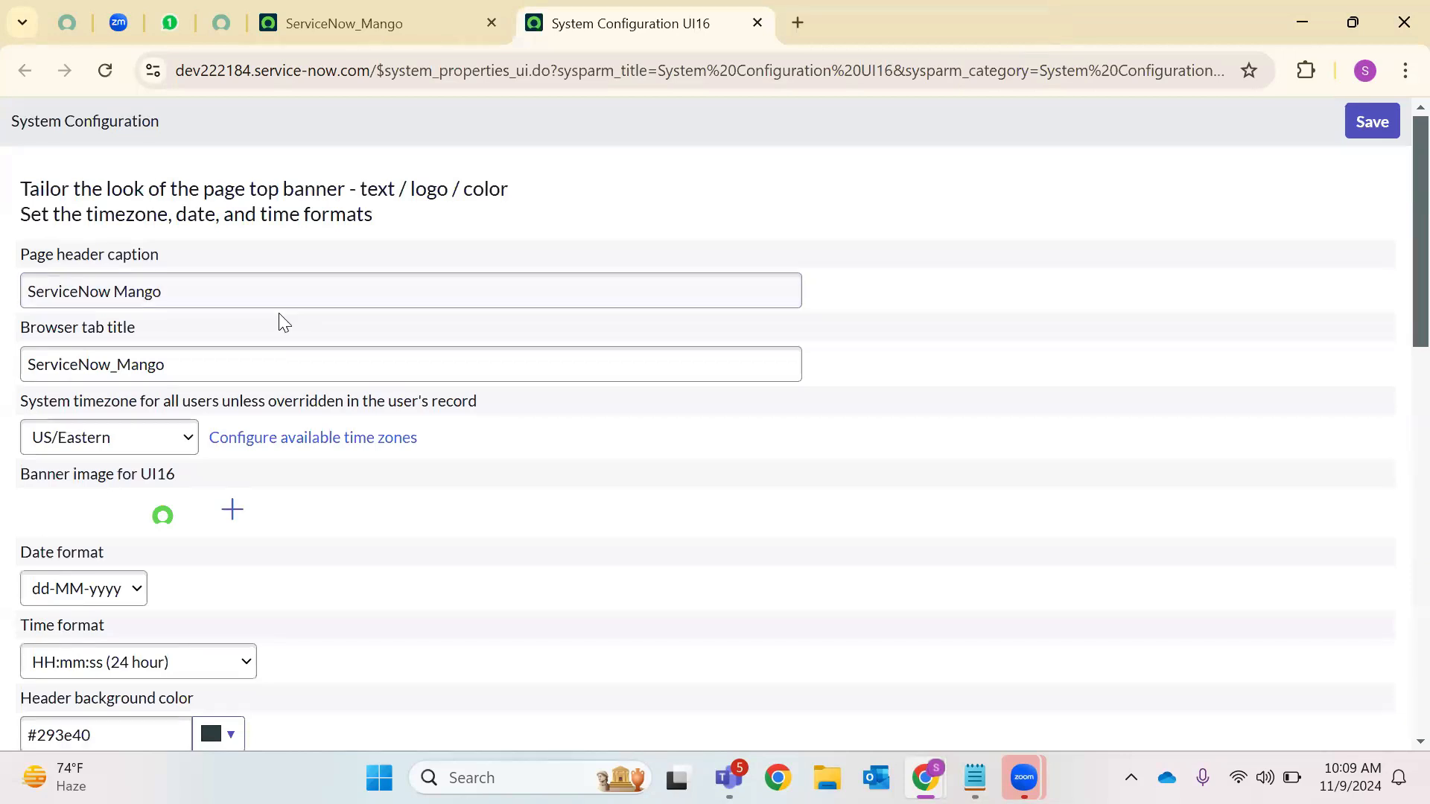
pyautogui.scroll(-2, 280, 319)
# Upload the Food4 picture as the UI16 banner image, save, and view the ServiceNow_Mango header
pyautogui.click(231, 408)
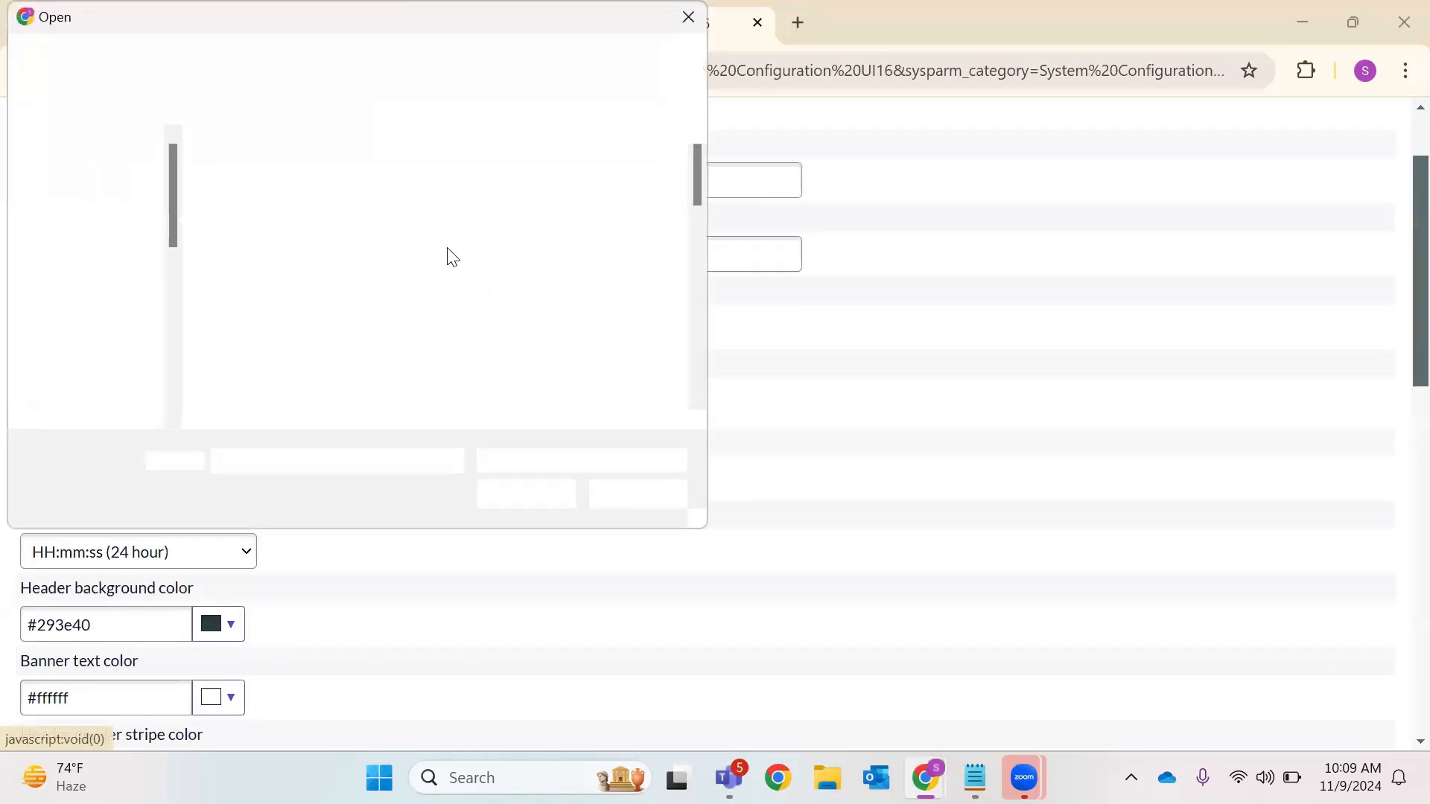
pyautogui.scroll(-3, 450, 253)
pyautogui.click(420, 353)
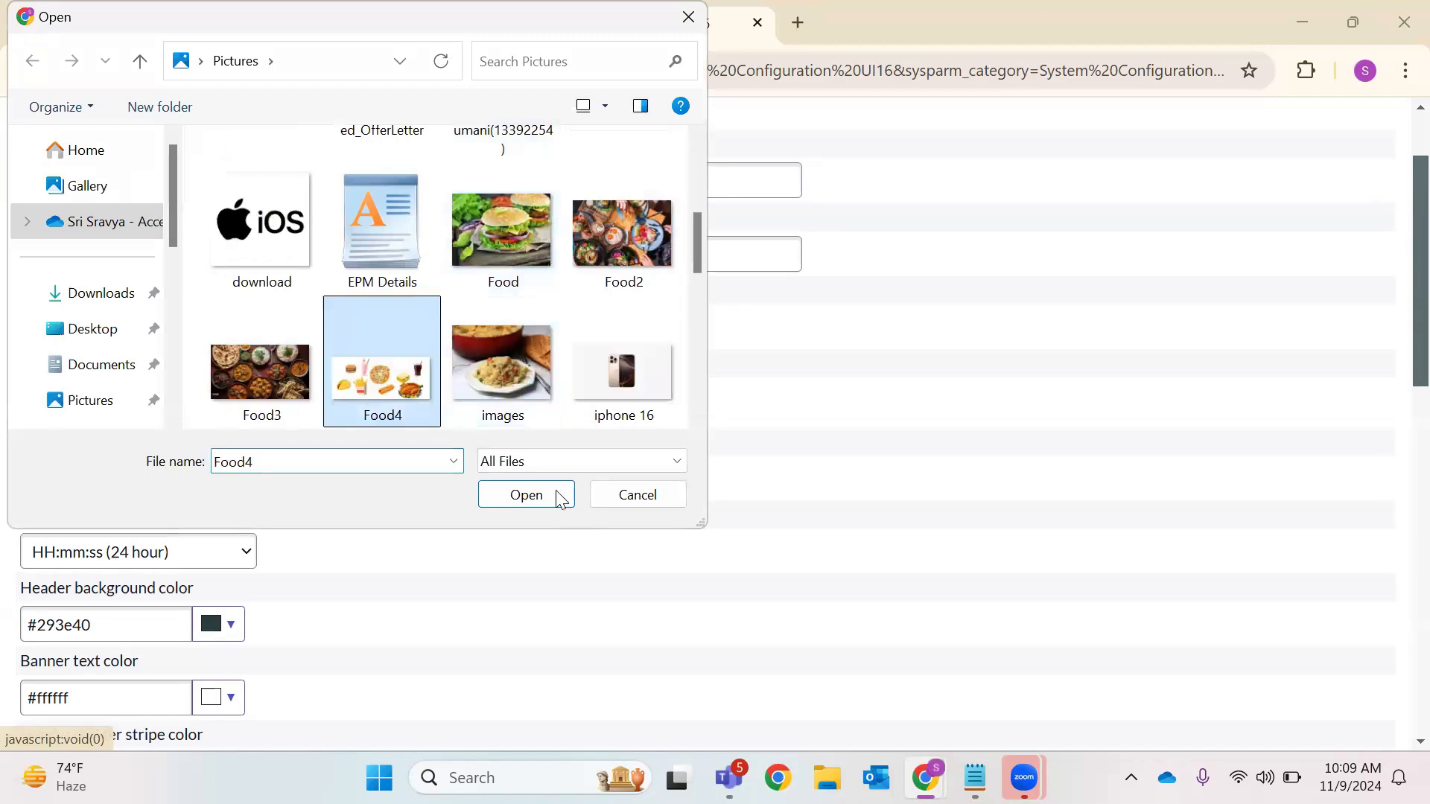
pyautogui.click(559, 496)
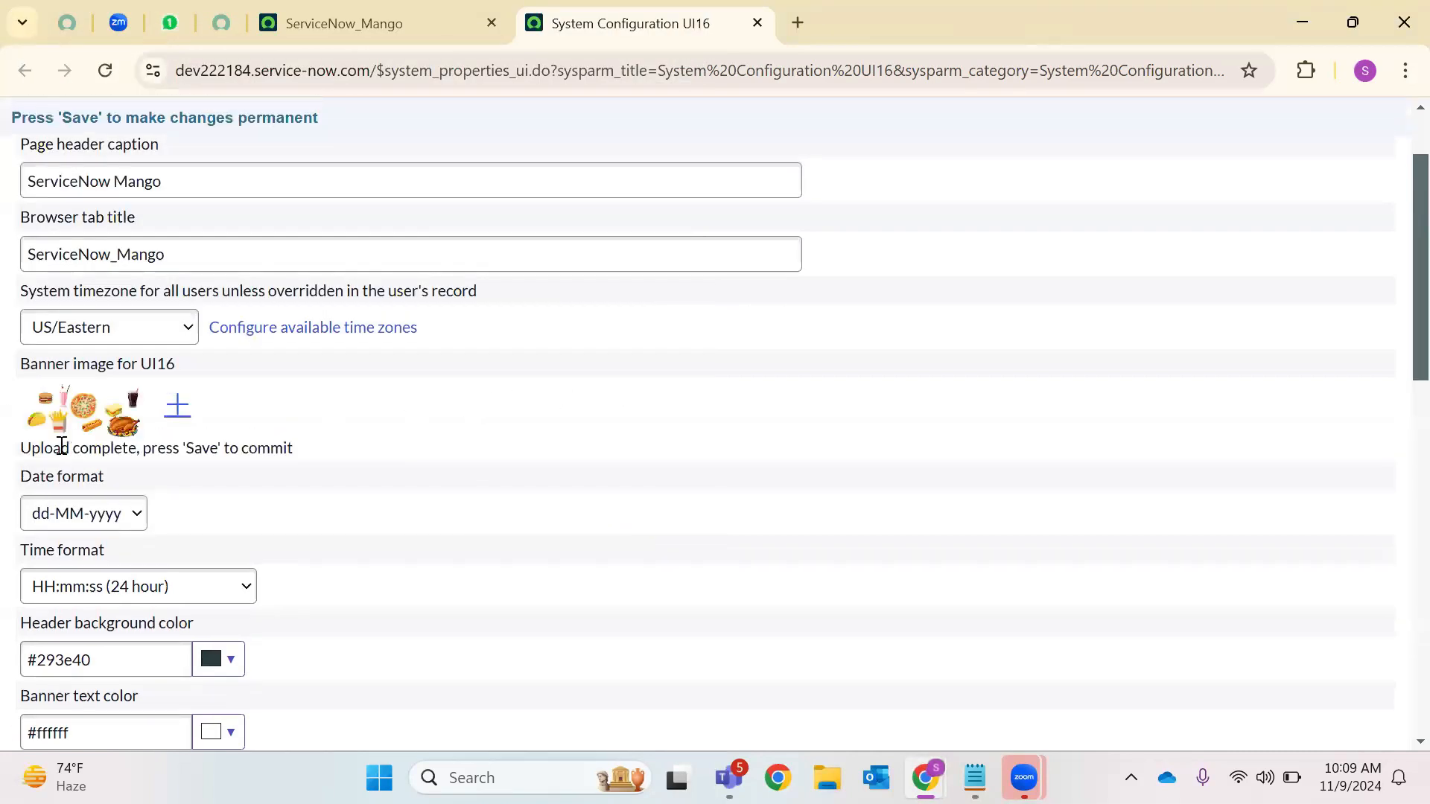
pyautogui.scroll(2, 1338, 156)
pyautogui.click(1372, 123)
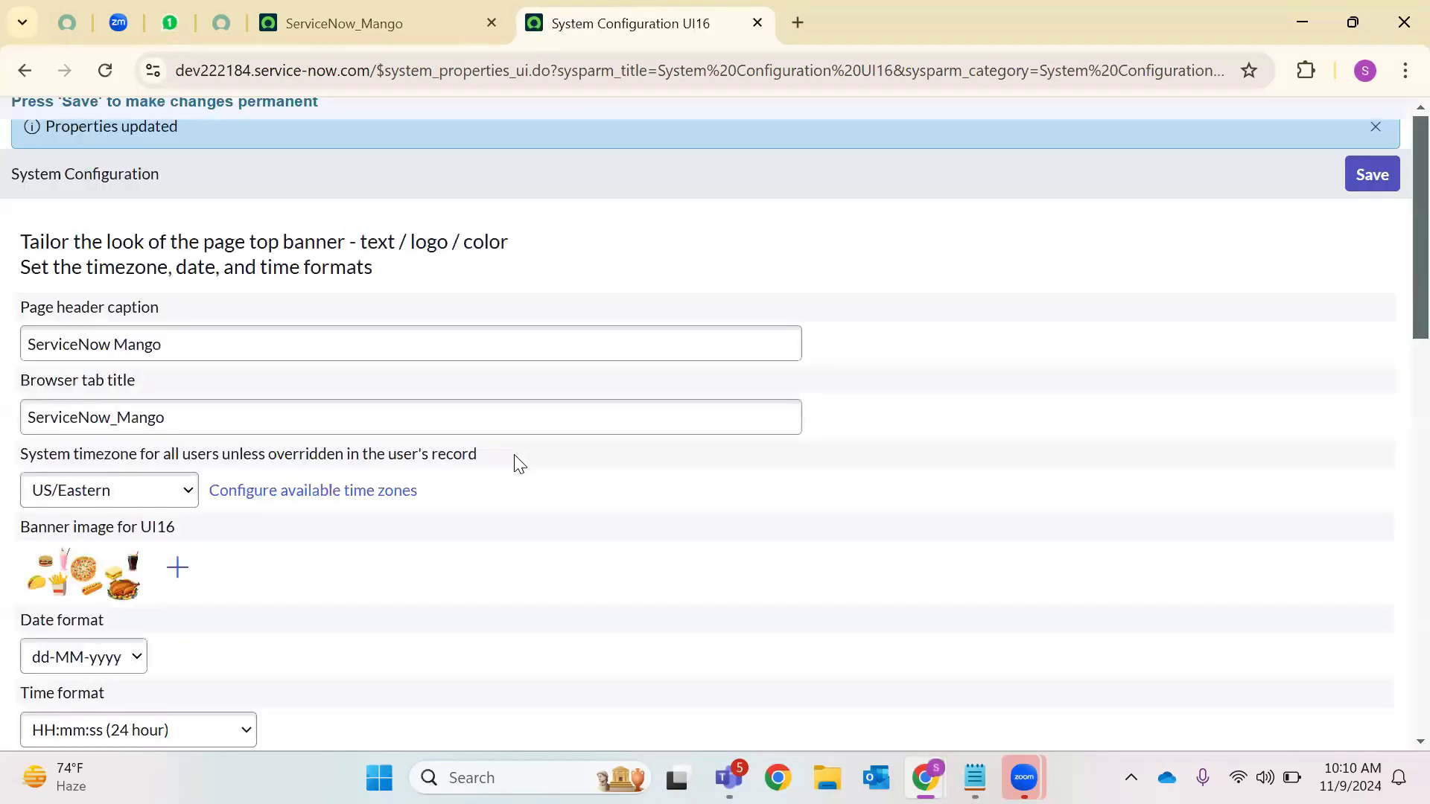
pyautogui.click(342, 23)
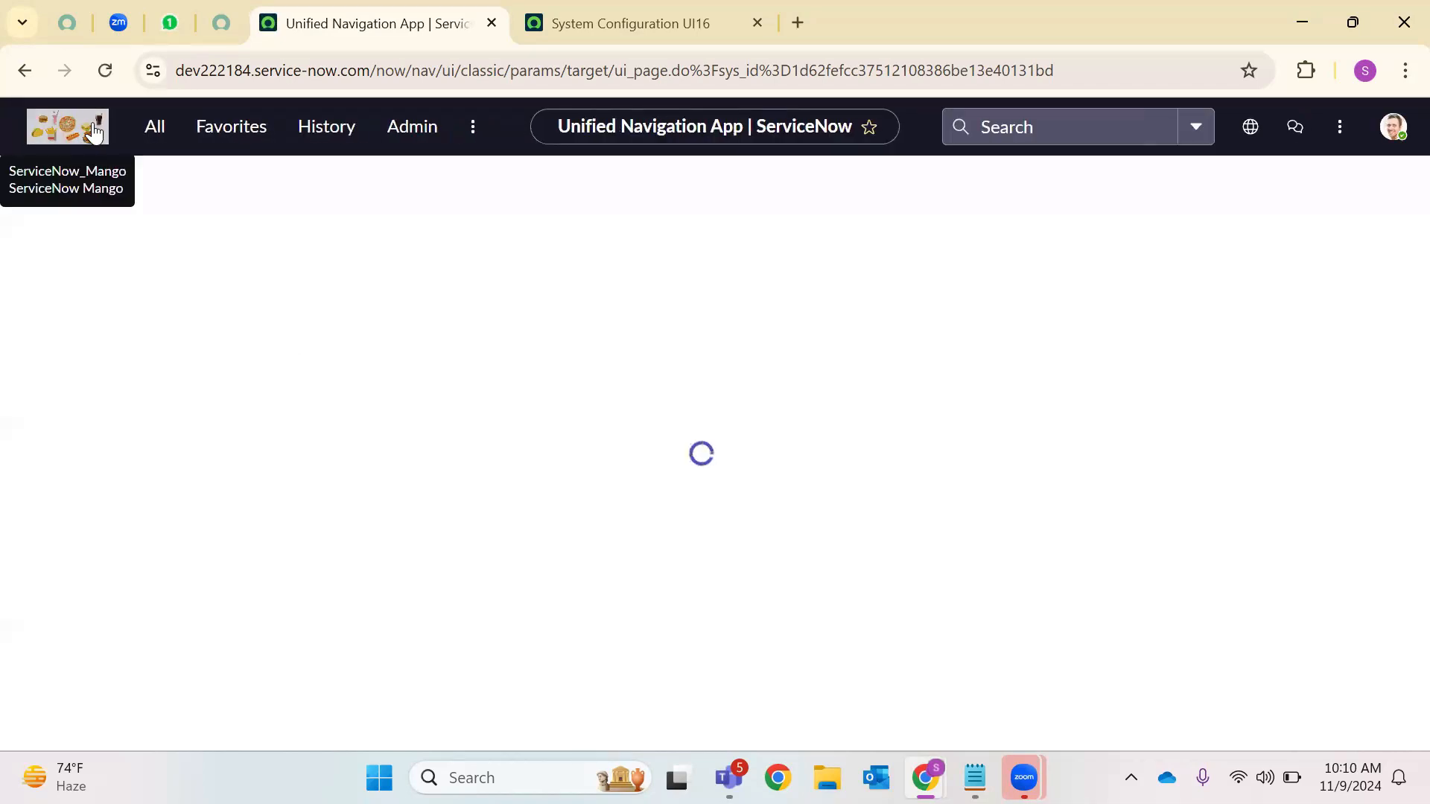
# Back on the UI16 configuration page, set Header background color to teal #4fb6bf
pyautogui.click(679, 9)
pyautogui.doubleClick(159, 418)
pyautogui.tripleClick(152, 337)
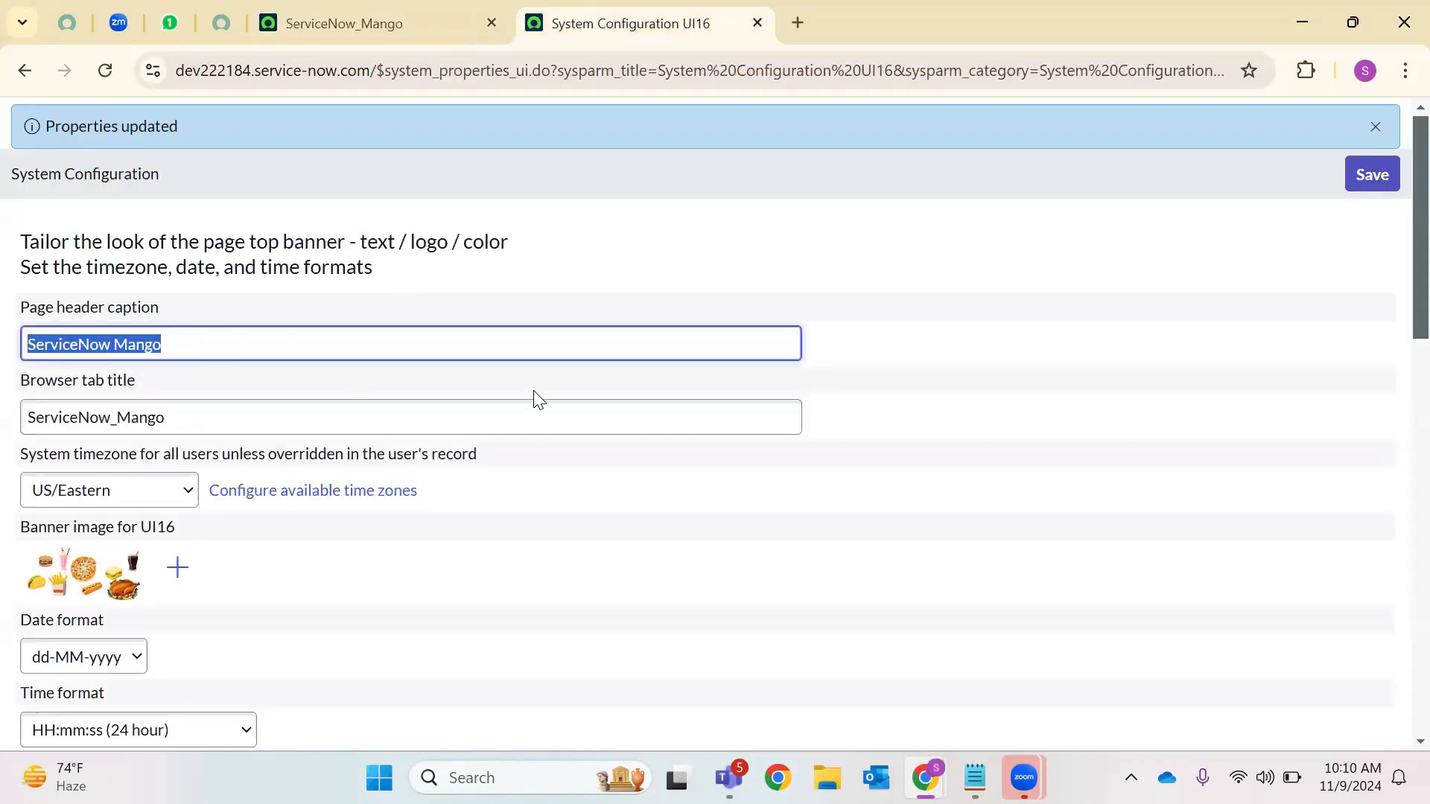
pyautogui.scroll(-3, 538, 398)
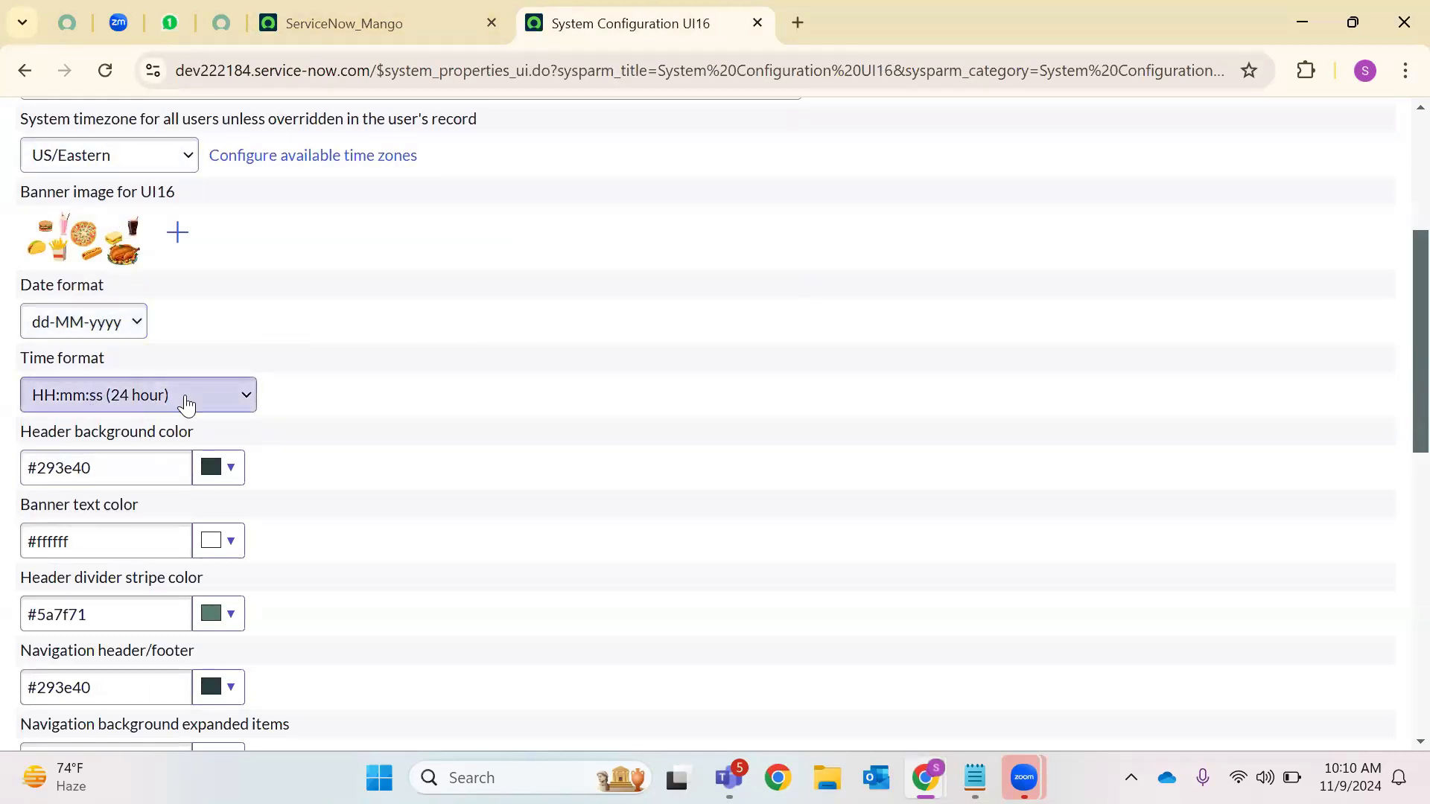
pyautogui.scroll(-3, 230, 495)
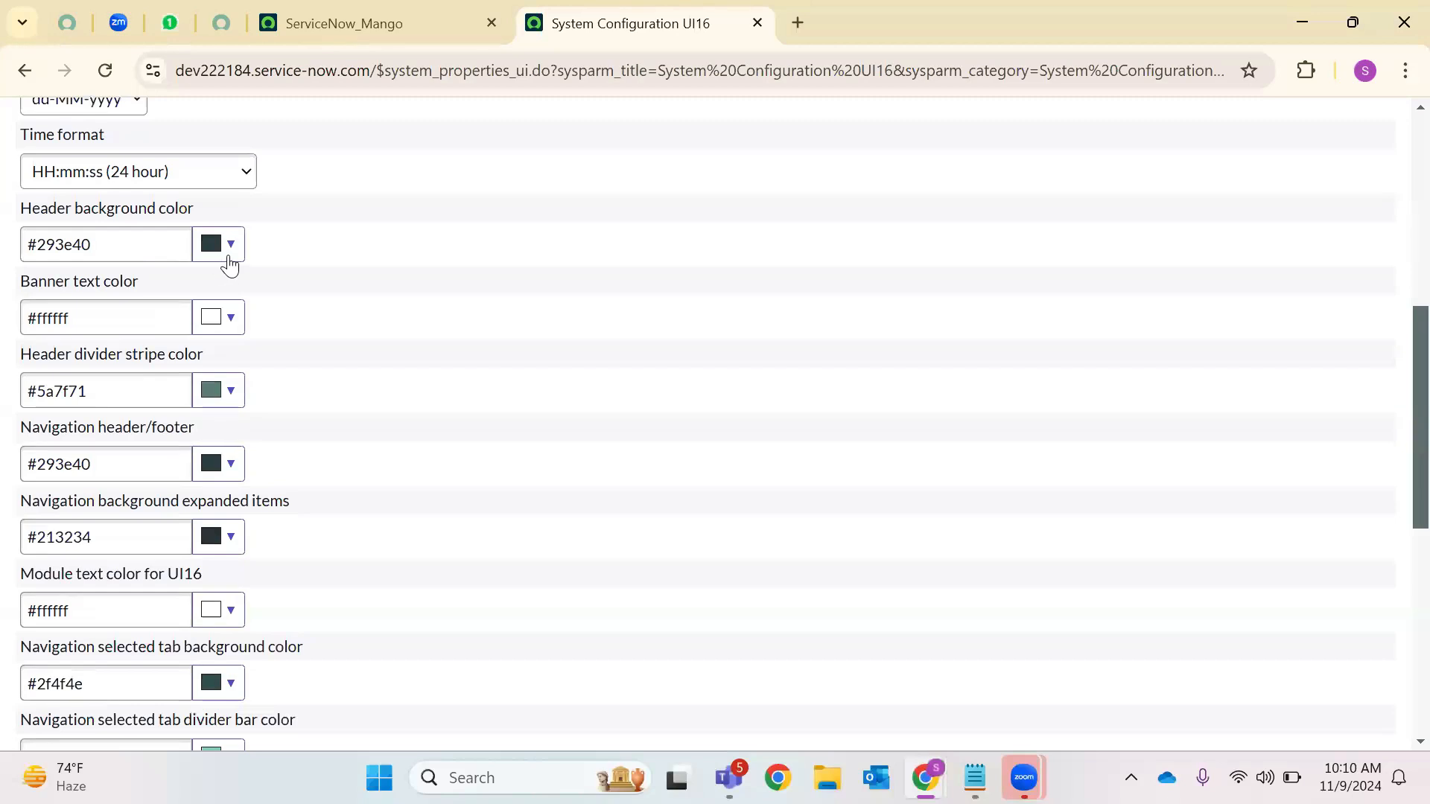
pyautogui.click(230, 260)
pyautogui.click(344, 300)
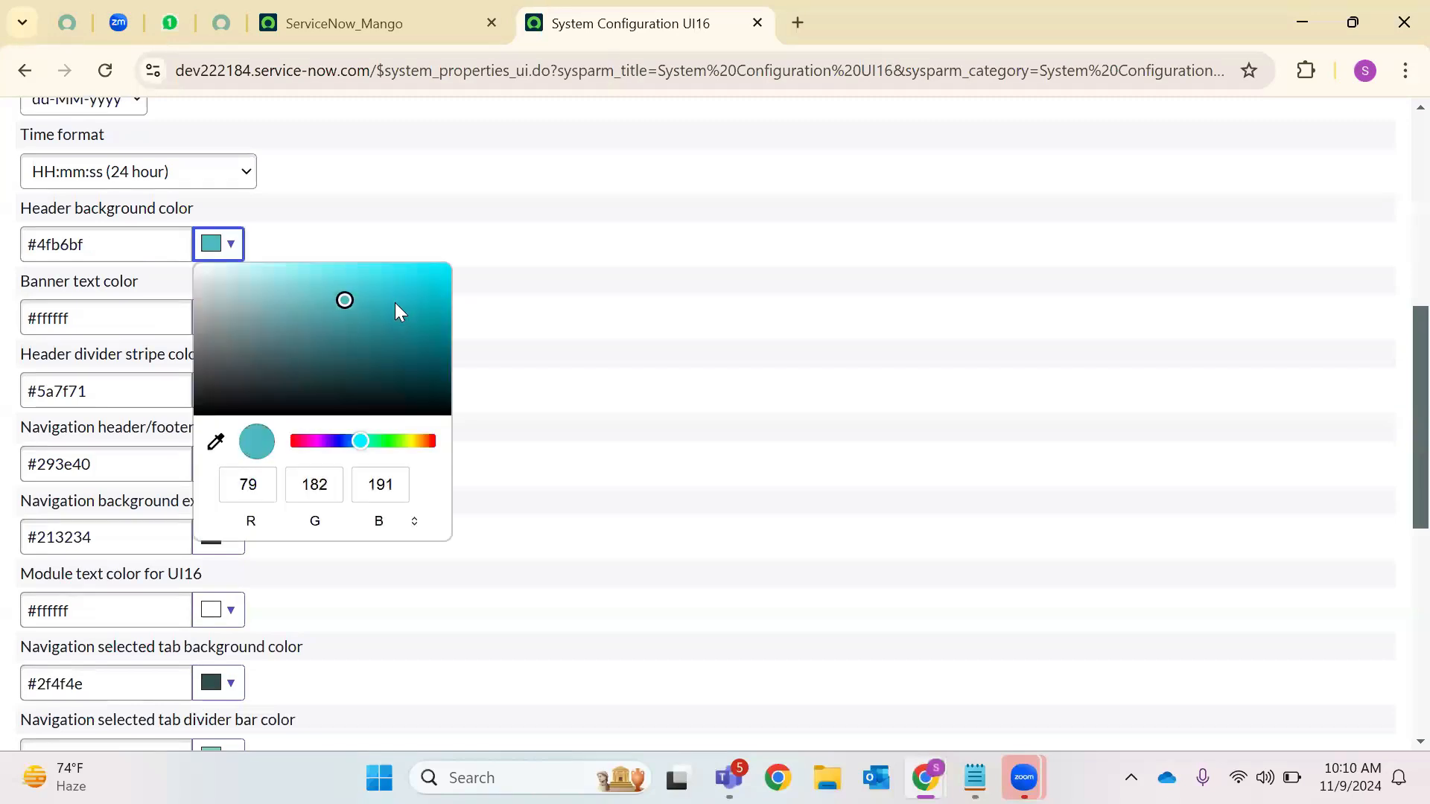
pyautogui.click(137, 329)
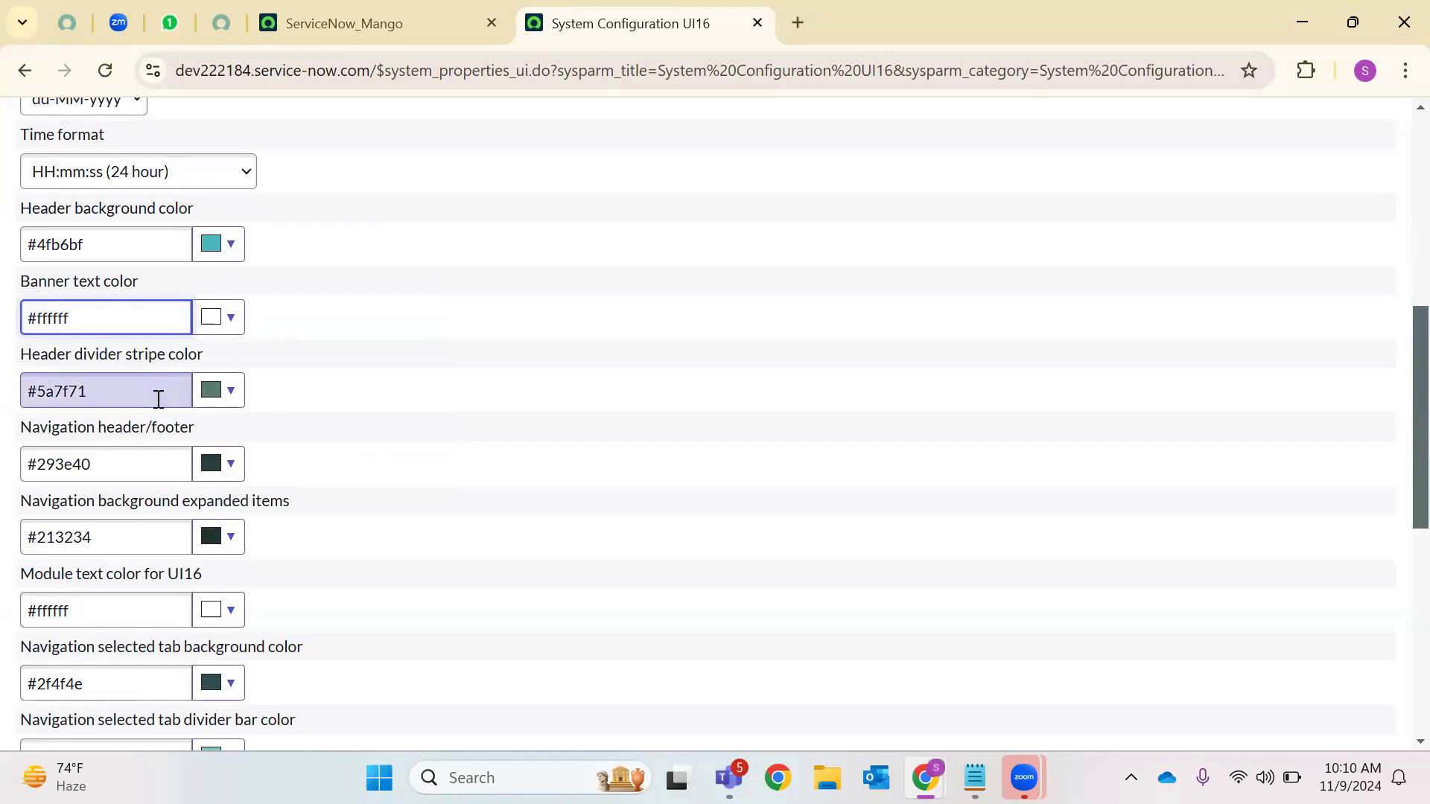
# Review the navigator background and selected icon colour values, then open the base theme list
pyautogui.scroll(-1, 170, 398)
pyautogui.scroll(-1, 170, 398)
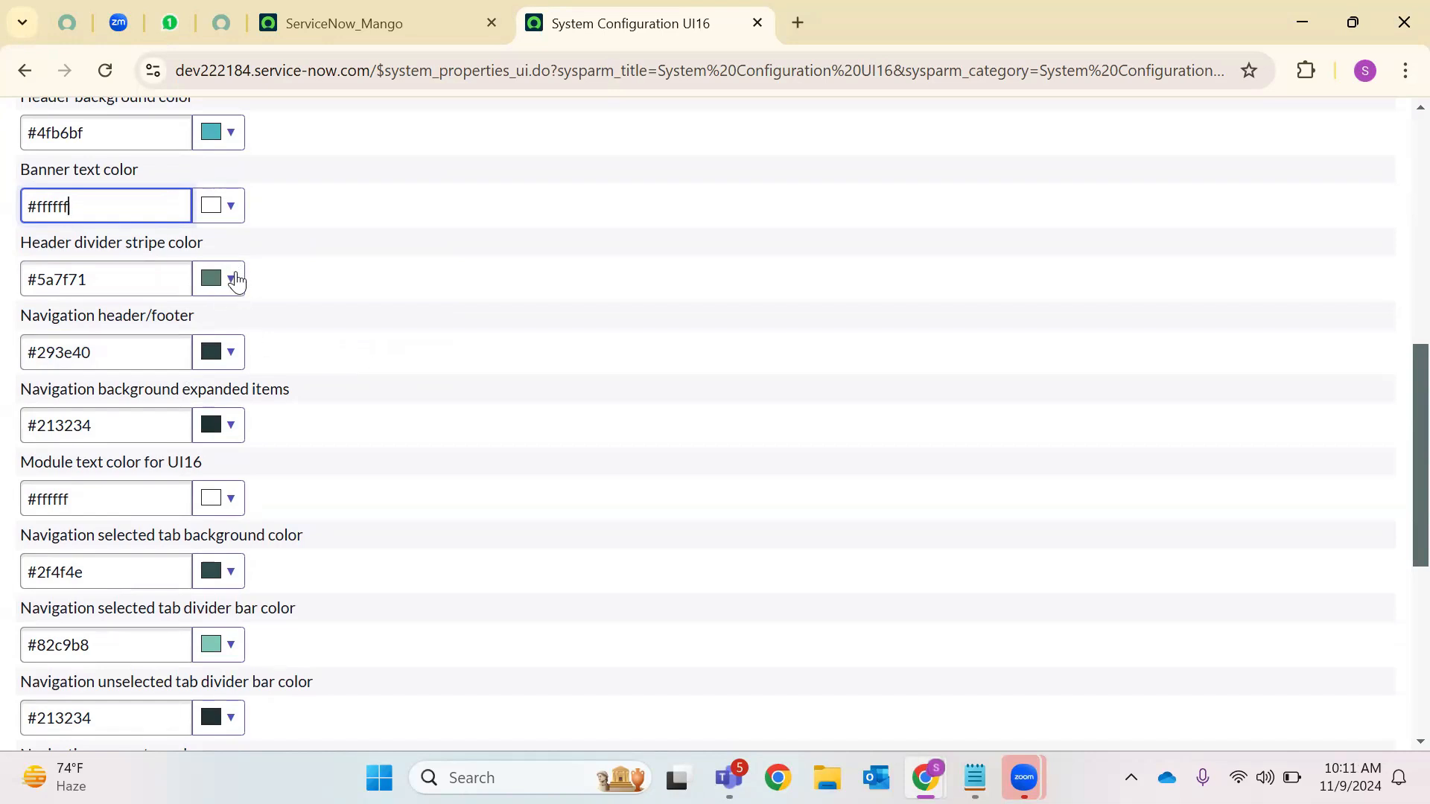
pyautogui.scroll(-5, 231, 360)
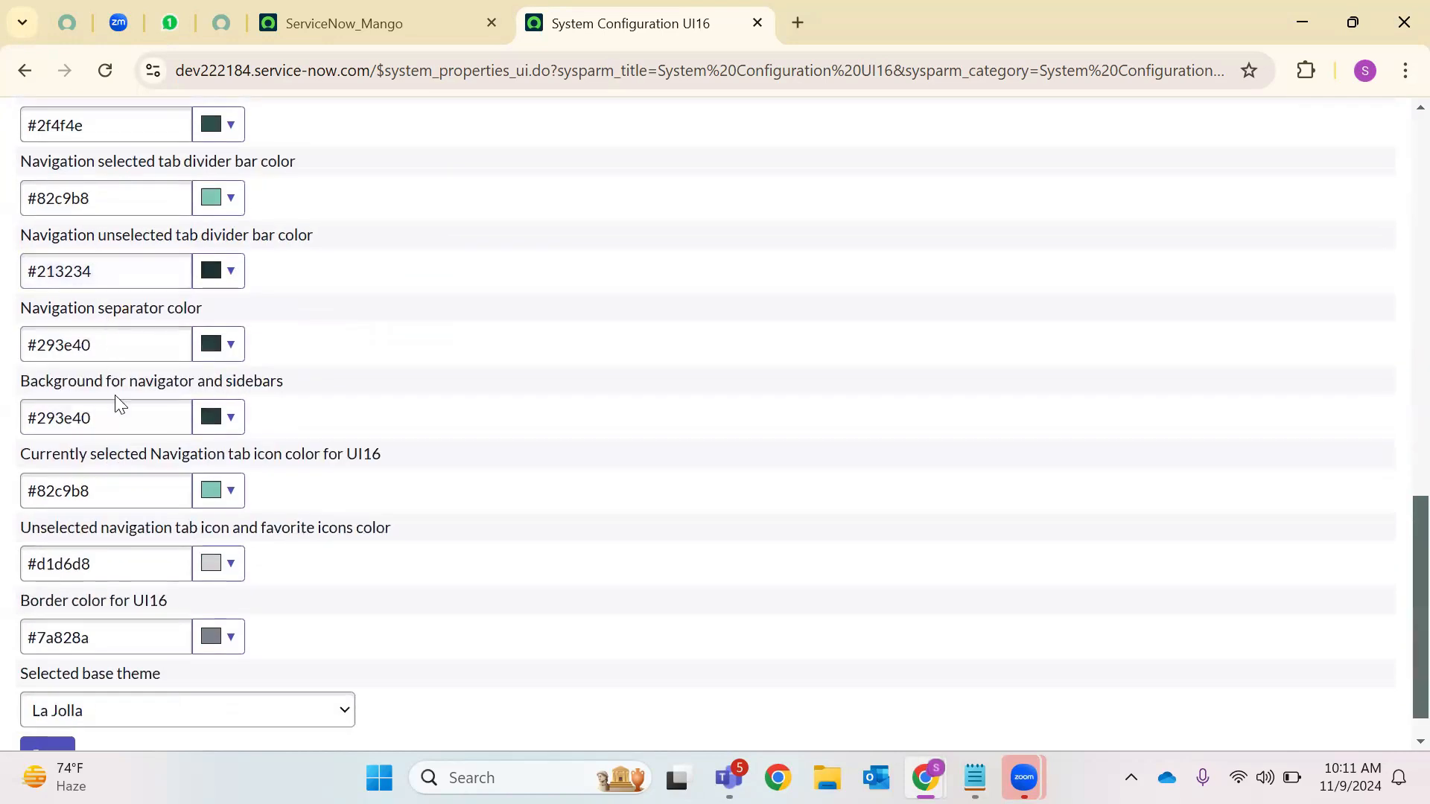
pyautogui.moveTo(99, 419); pyautogui.dragTo(6, 433)
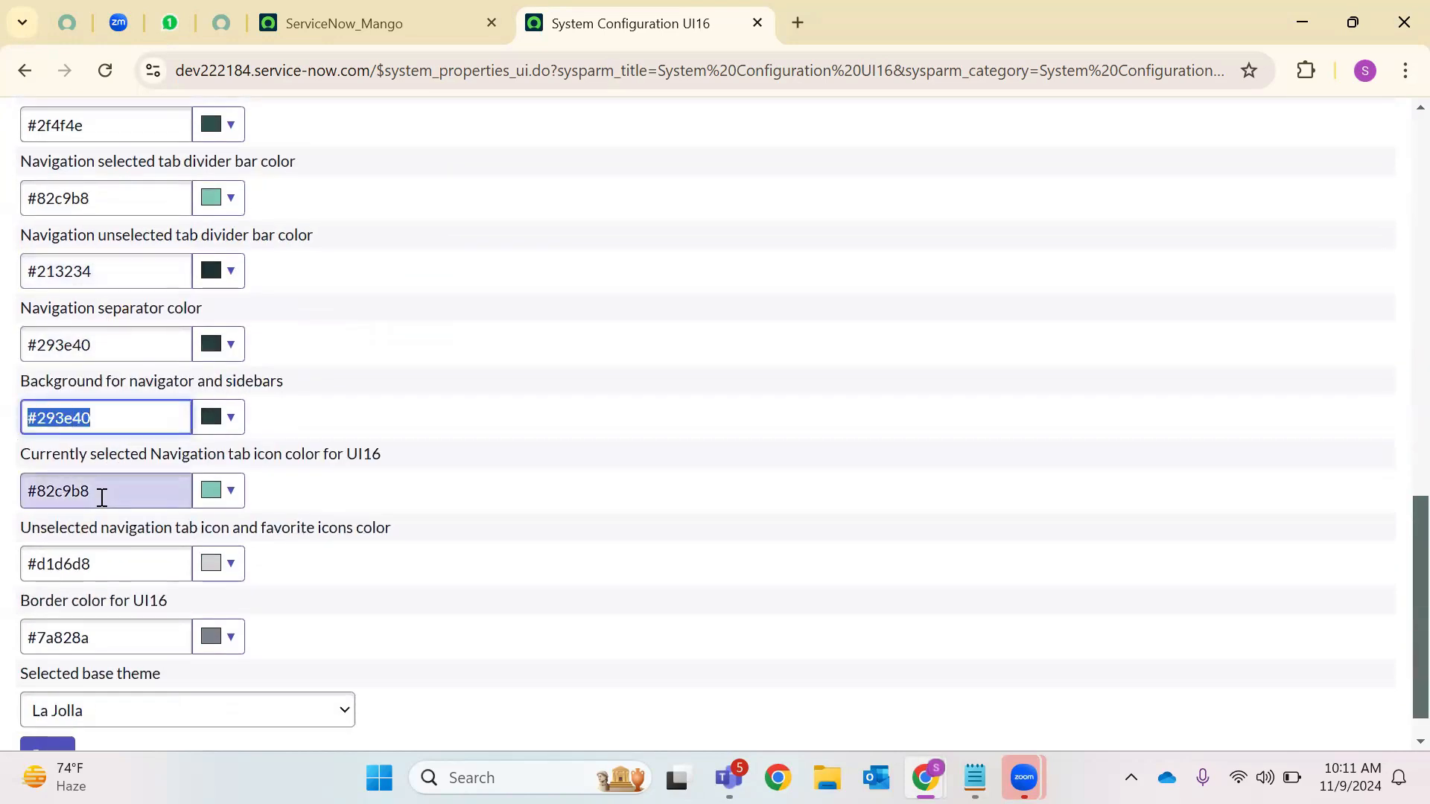
pyautogui.moveTo(102, 493); pyautogui.dragTo(24, 490)
pyautogui.scroll(-1, 257, 497)
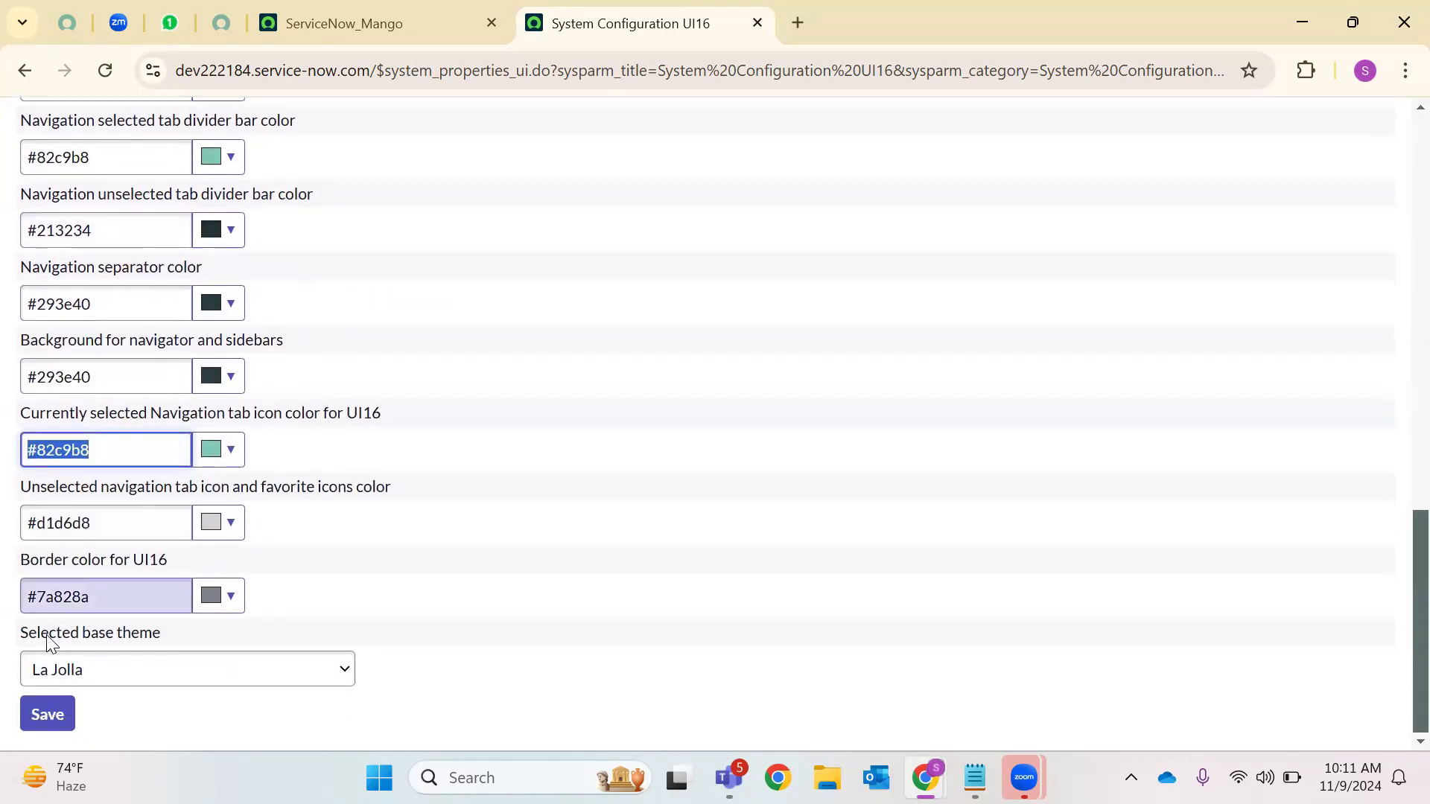
pyautogui.click(158, 667)
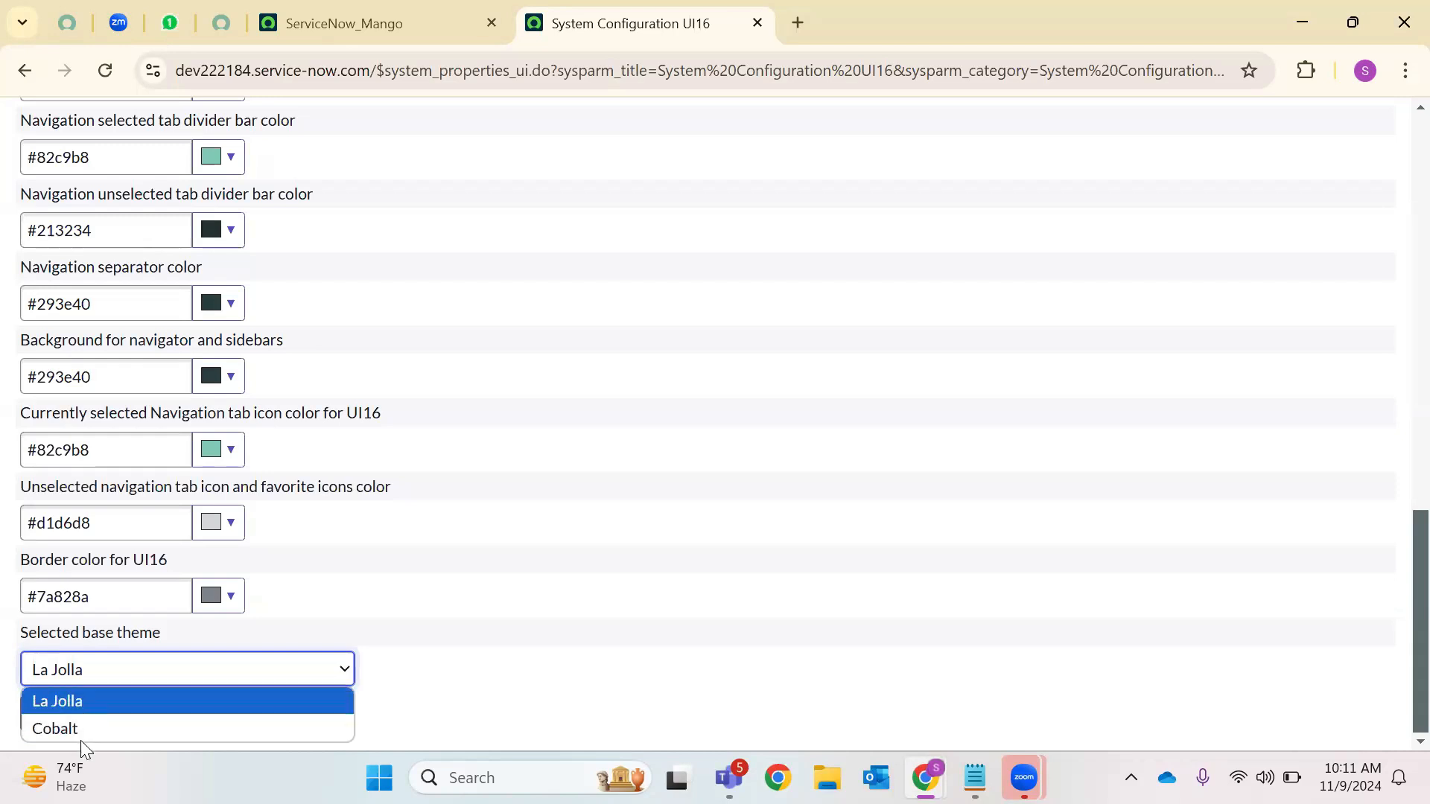
# Keep La Jolla as the base theme, save, and reload the ServiceNow_Mango home page
pyautogui.click(118, 737)
pyautogui.click(77, 715)
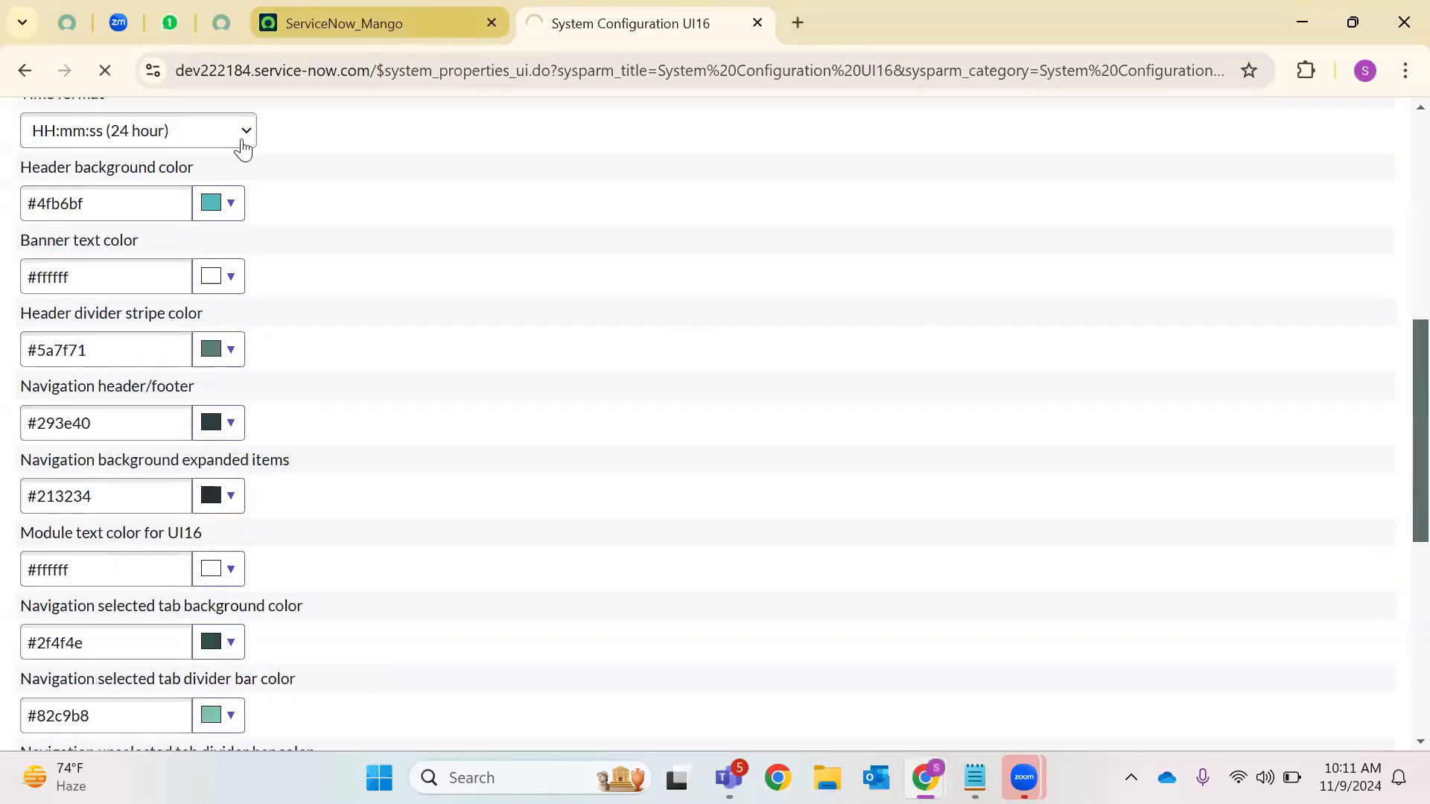
pyautogui.click(373, 24)
pyautogui.click(105, 70)
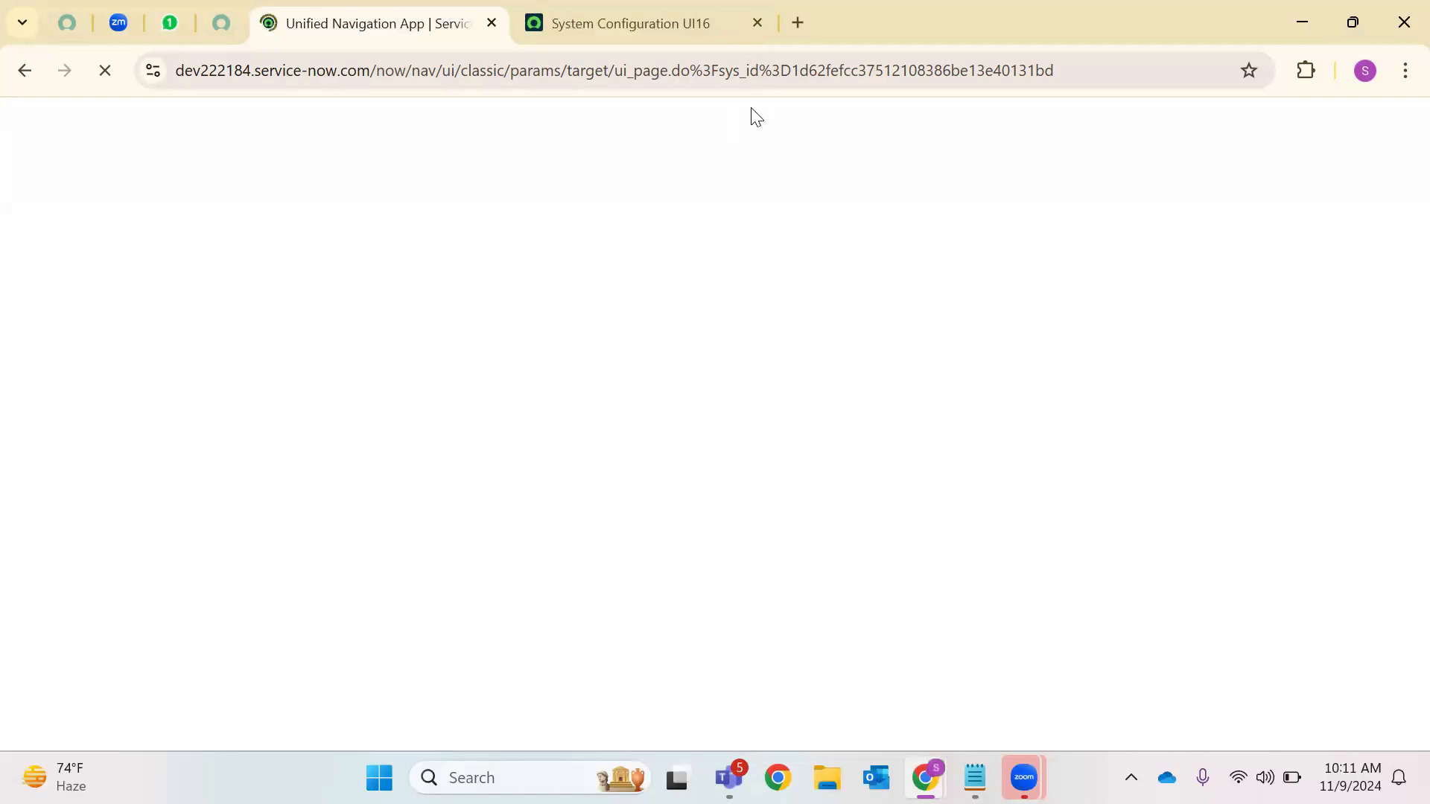
# Recheck the saved UI16 settings, then reload ServiceNow_Mango again to apply the new styles
pyautogui.click(625, 16)
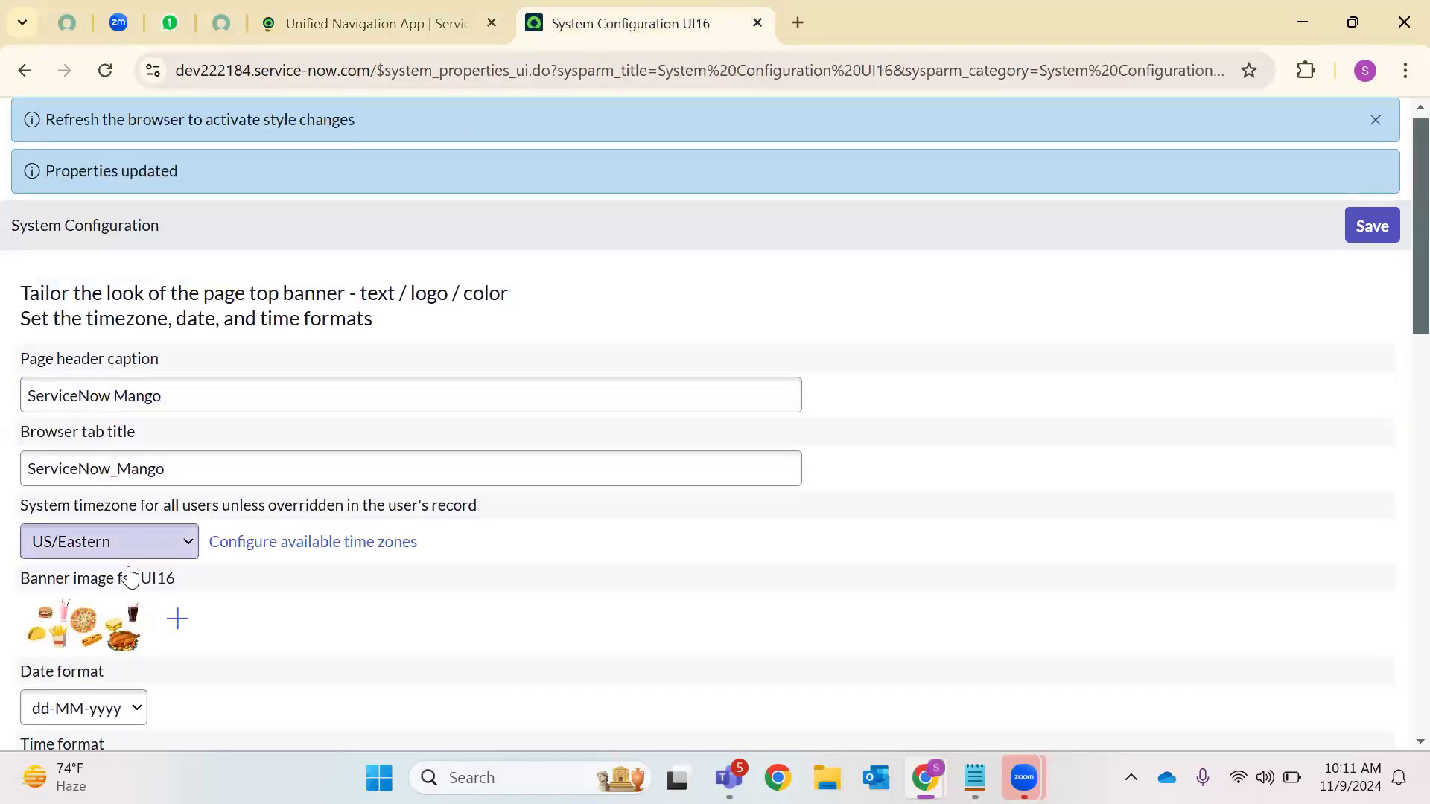
pyautogui.scroll(-9, 128, 576)
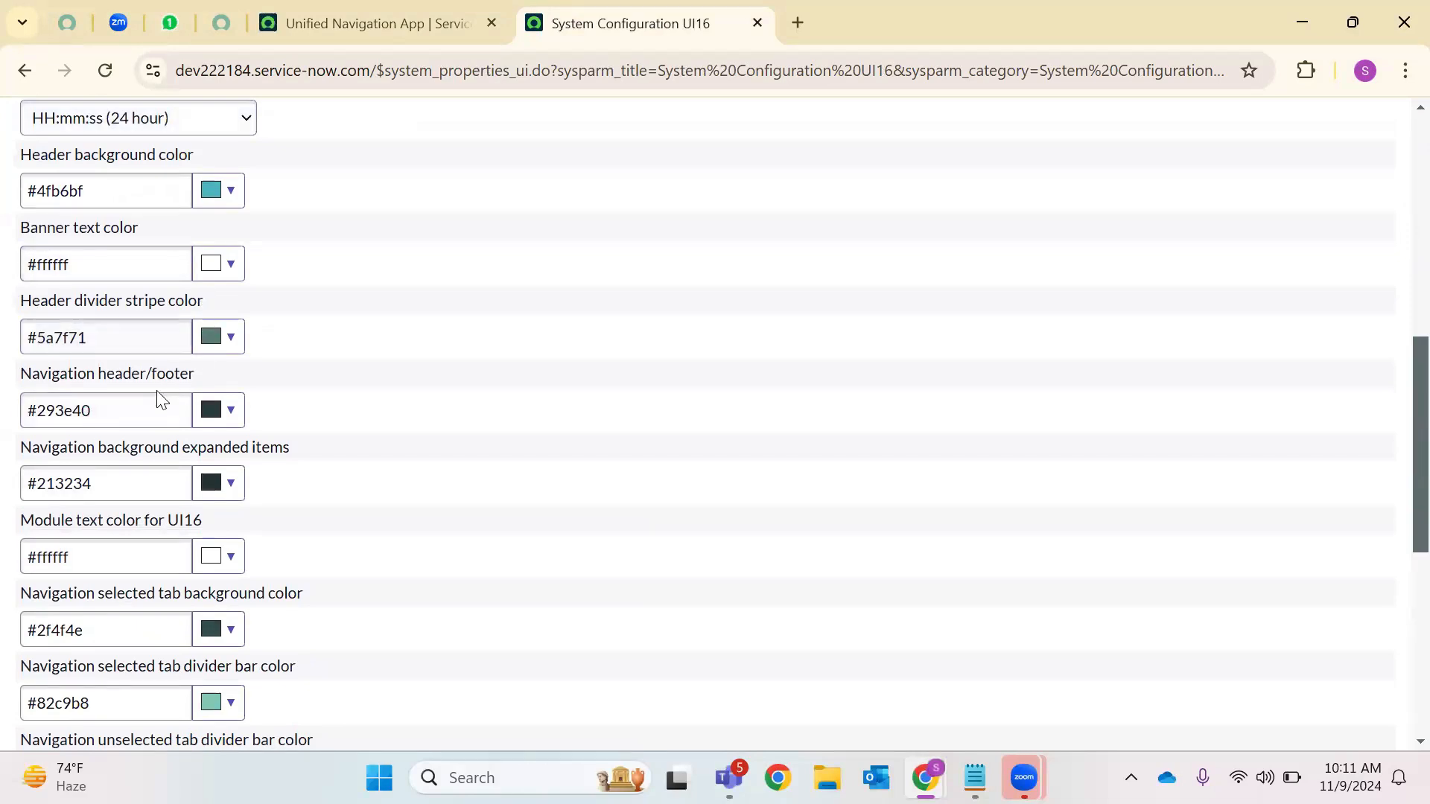
pyautogui.scroll(-7, 160, 402)
pyautogui.scroll(9, 1399, 471)
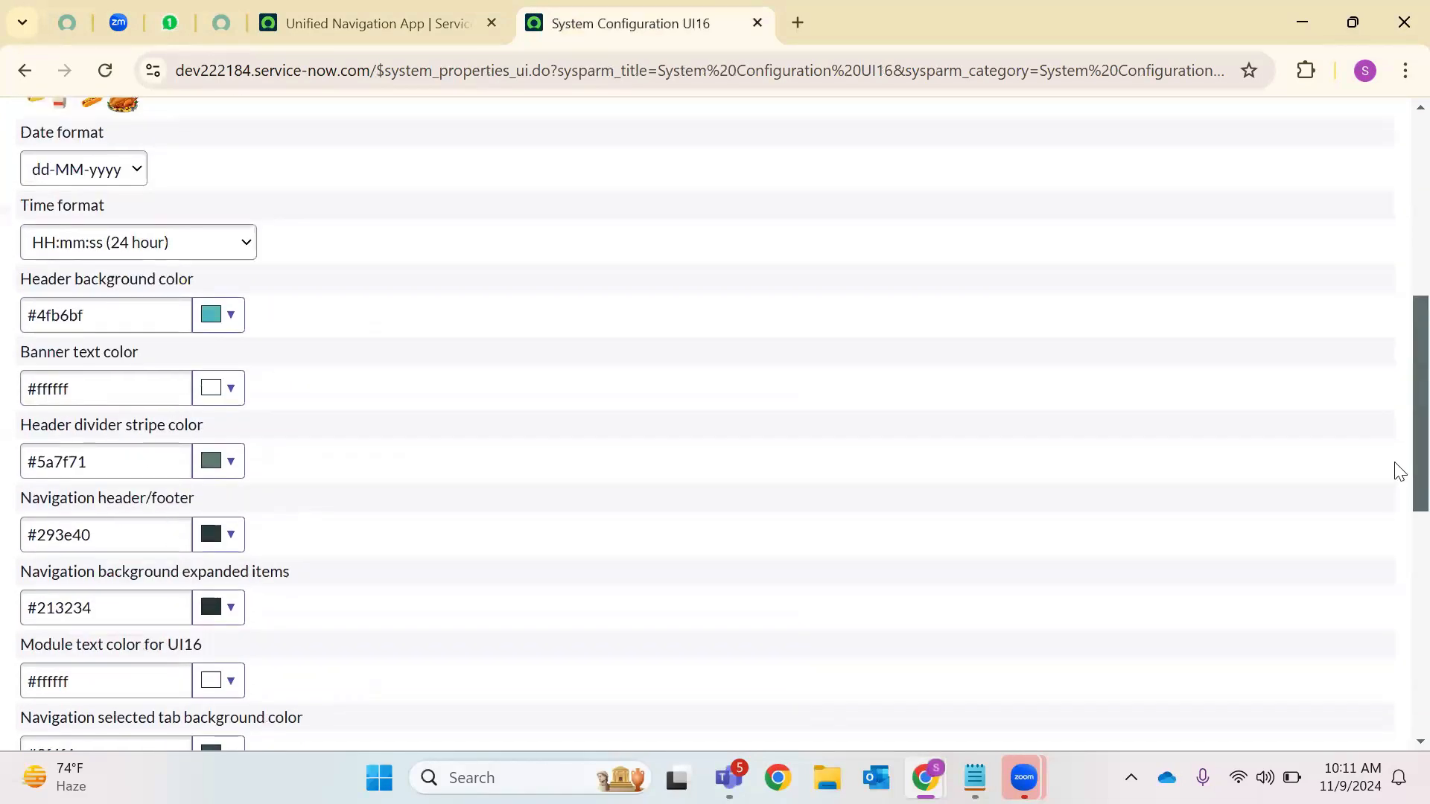
pyautogui.scroll(8, 1399, 471)
pyautogui.click(388, 8)
pyautogui.click(102, 72)
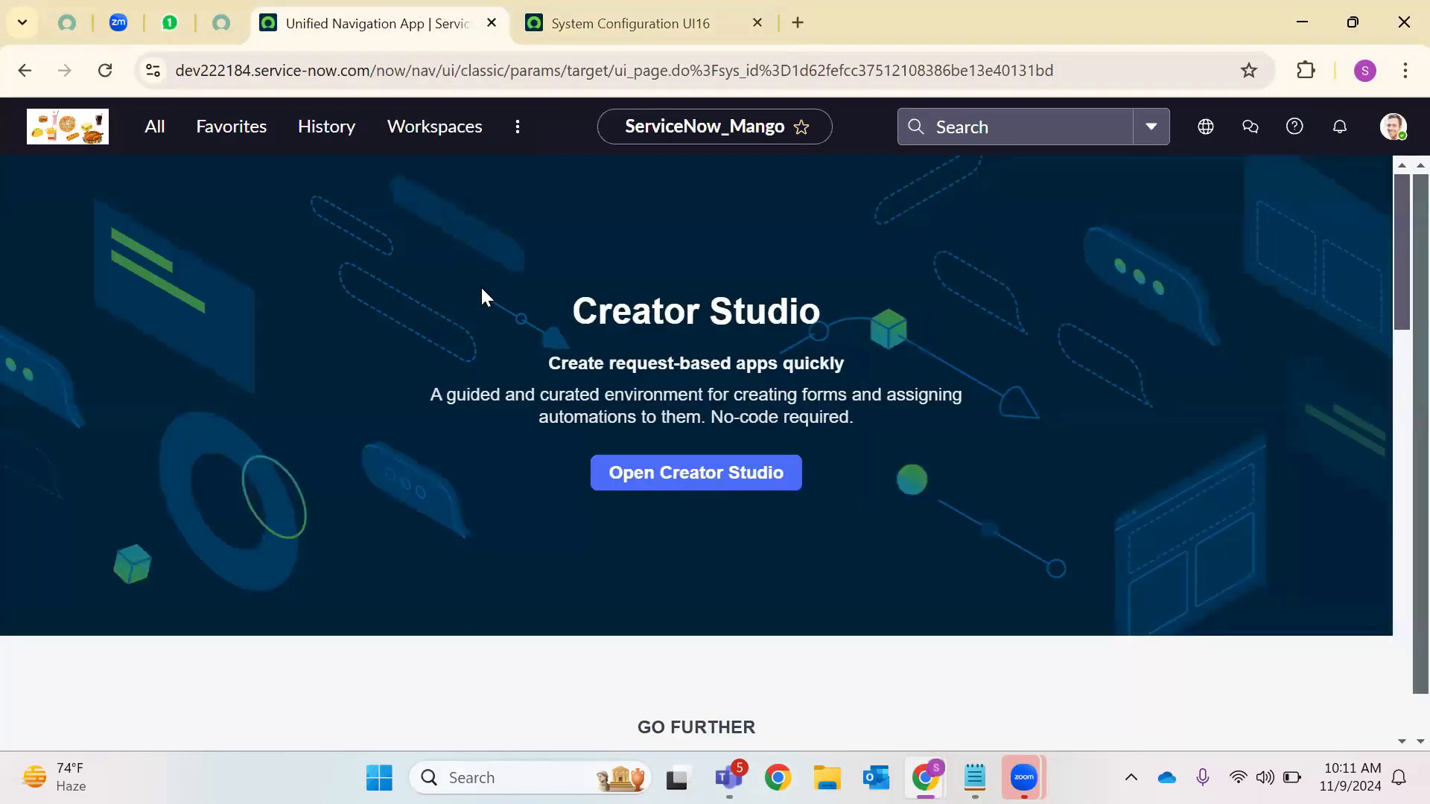
# Close the UI16 configuration tab and the incognito instance's ServiceNow tab, returning to ServiceNow_Mango
pyautogui.click(758, 23)
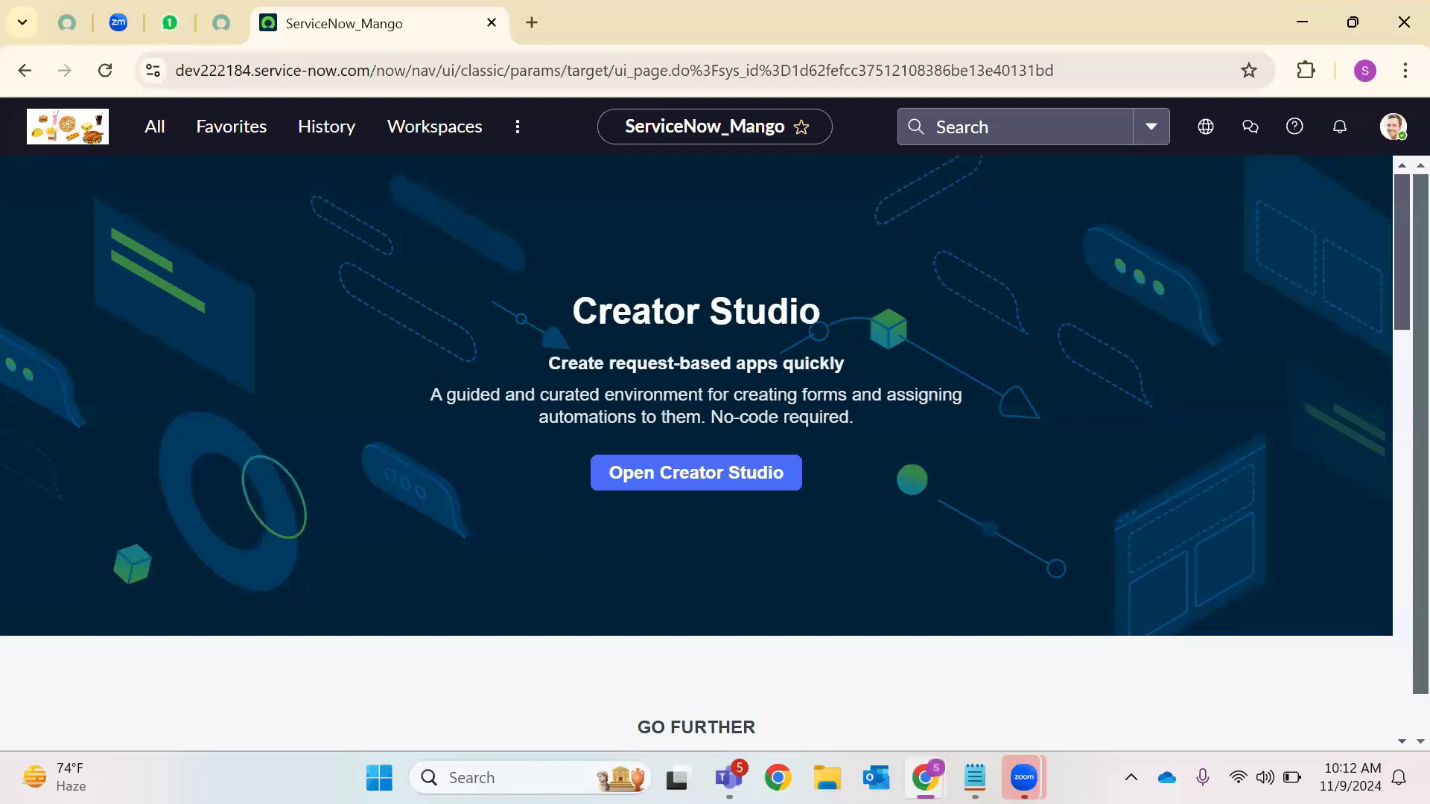
pyautogui.moveTo(925, 778)
pyautogui.click(1038, 630)
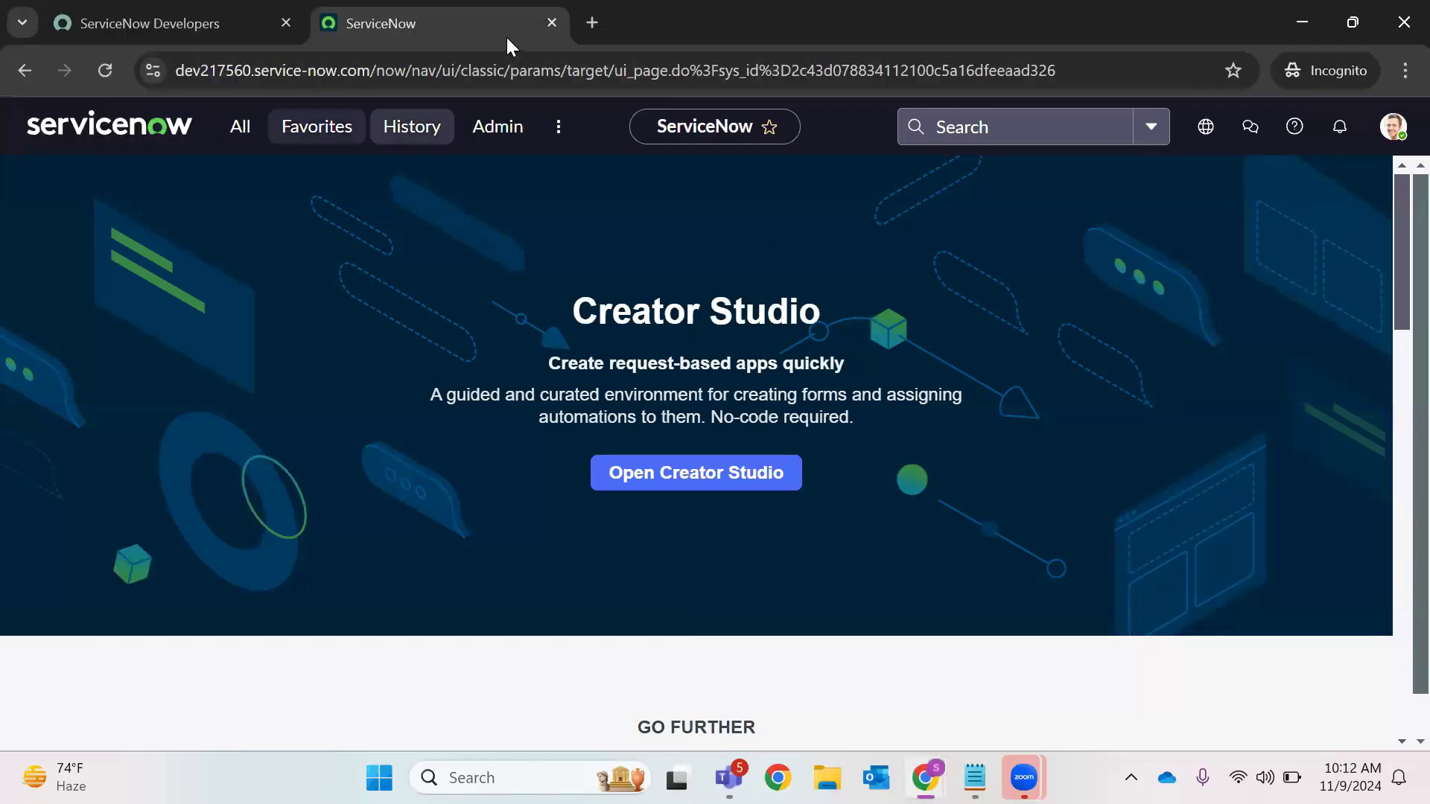
pyautogui.click(551, 23)
pyautogui.moveTo(925, 778)
pyautogui.click(724, 623)
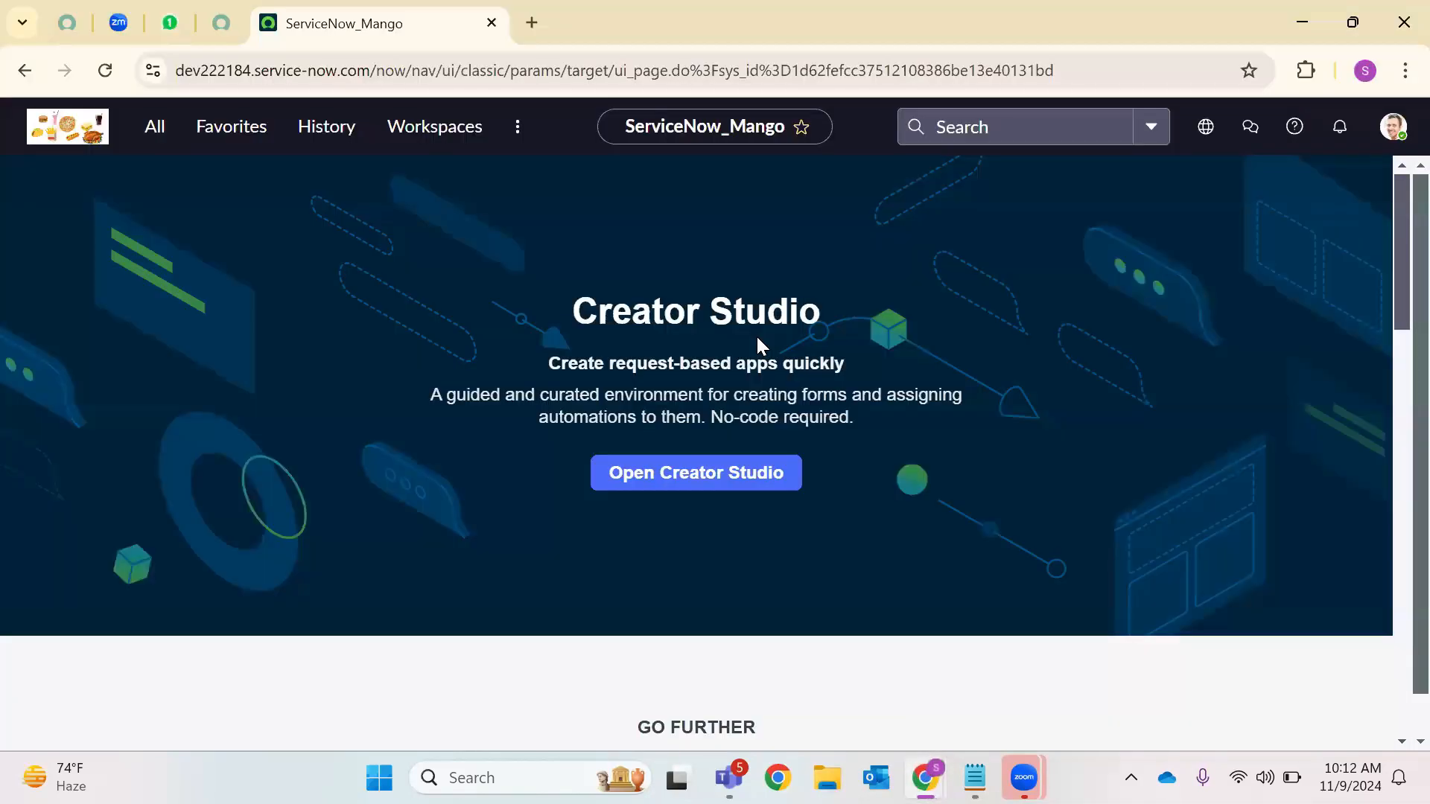